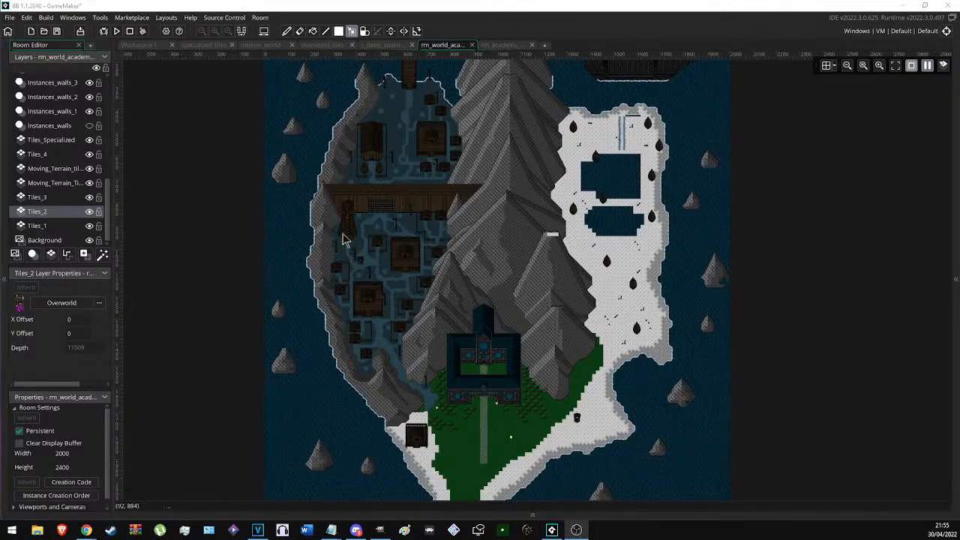
Examine the academy island's overall layout and the houses and paths of the village on its western side.
{"action": "scroll", "coordinate": [418, 264], "scroll_direction": "down", "scroll_amount": 1}
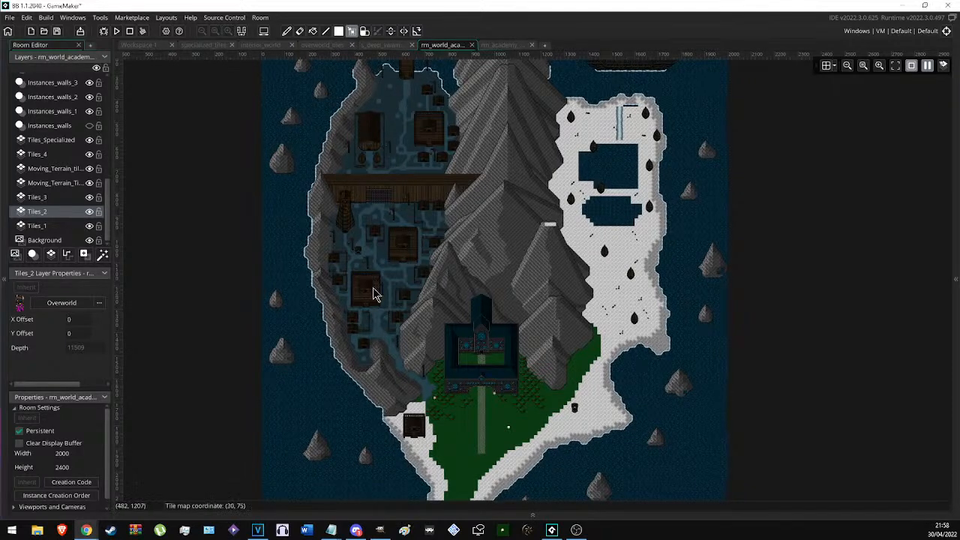
{"action": "middle_click_drag", "start_coordinate": [373, 293], "coordinate": [327, 255]}
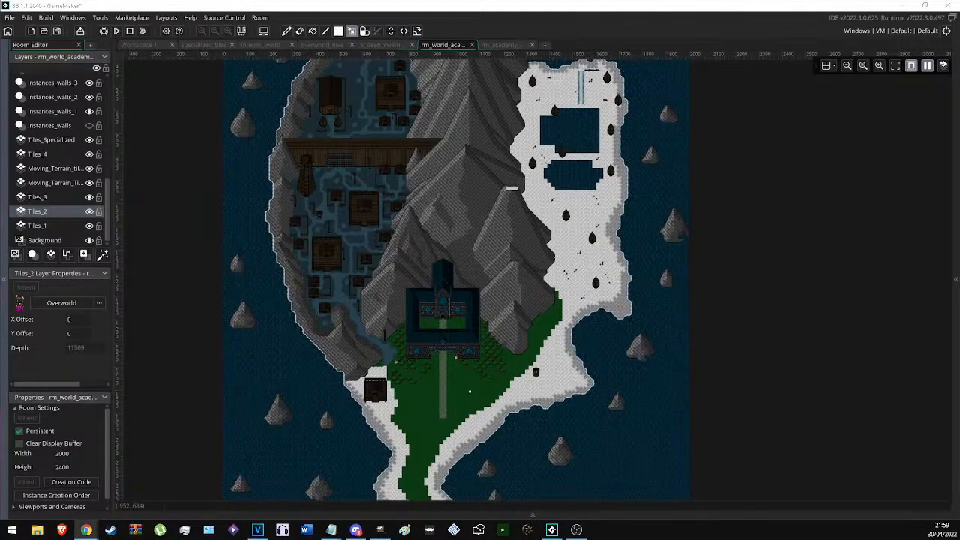
{"action": "middle_click_drag", "start_coordinate": [667, 316], "coordinate": [662, 294]}
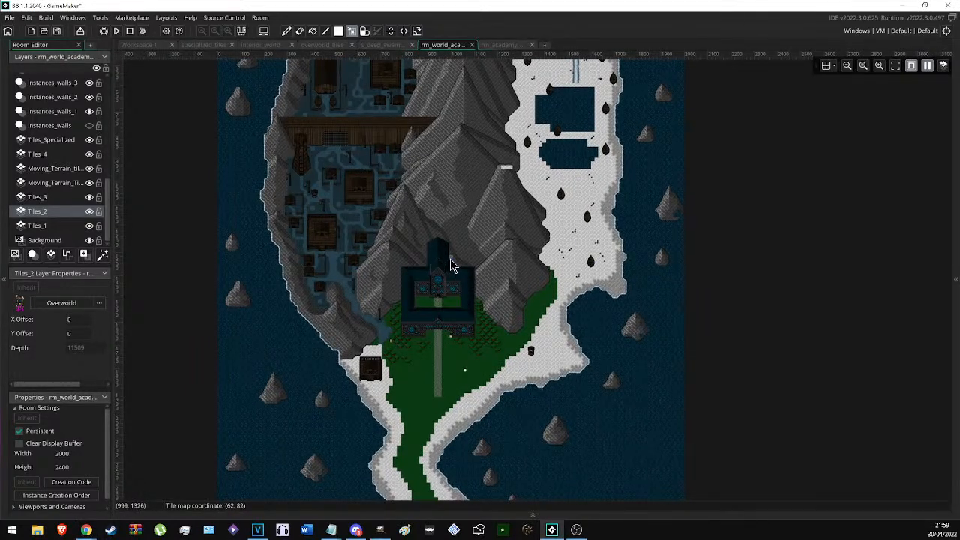
{"action": "middle_click_drag", "start_coordinate": [502, 295], "coordinate": [482, 278]}
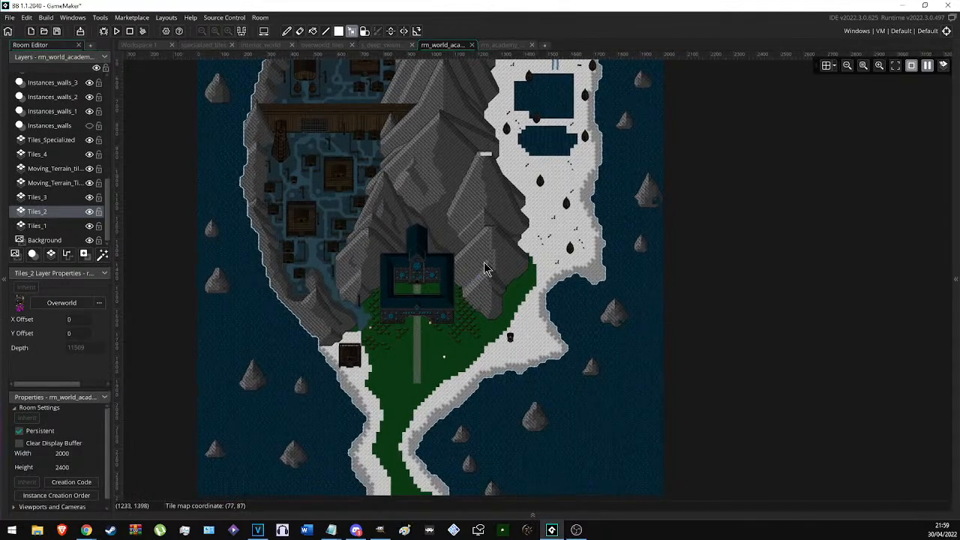
{"action": "middle_click_drag", "start_coordinate": [559, 161], "coordinate": [547, 173]}
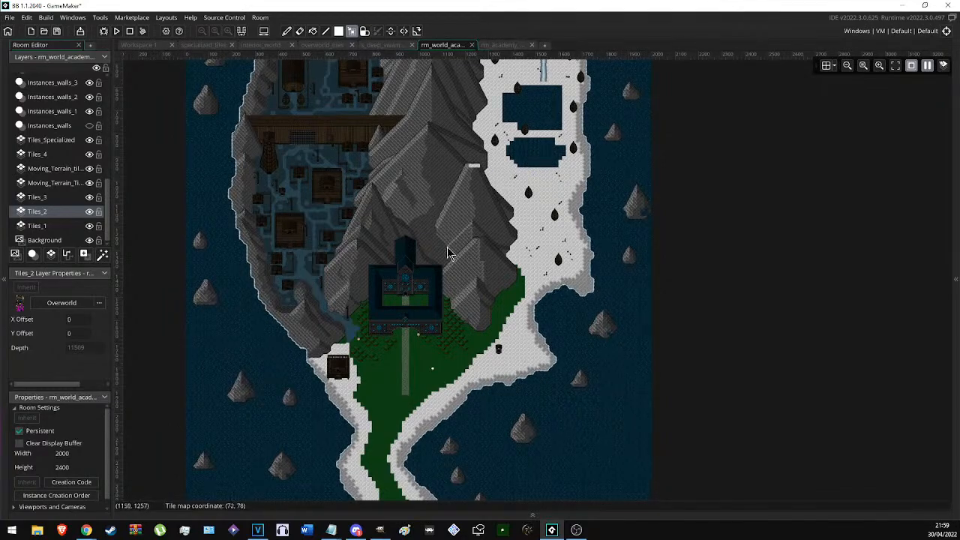
{"action": "scroll", "coordinate": [433, 289], "scroll_direction": "up", "scroll_amount": 3, "text": "ctrl"}
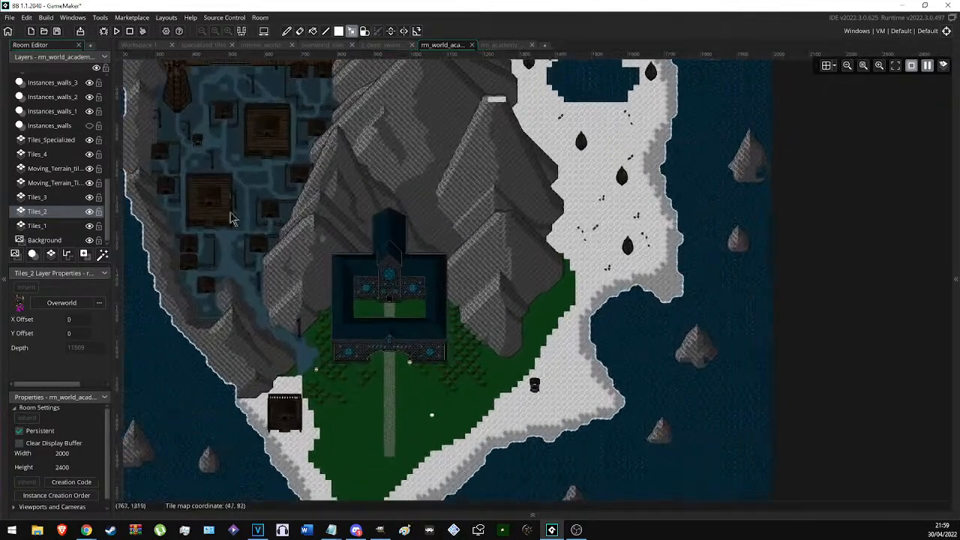
{"action": "scroll", "coordinate": [145, 161], "scroll_direction": "up", "scroll_amount": 4, "text": "ctrl"}
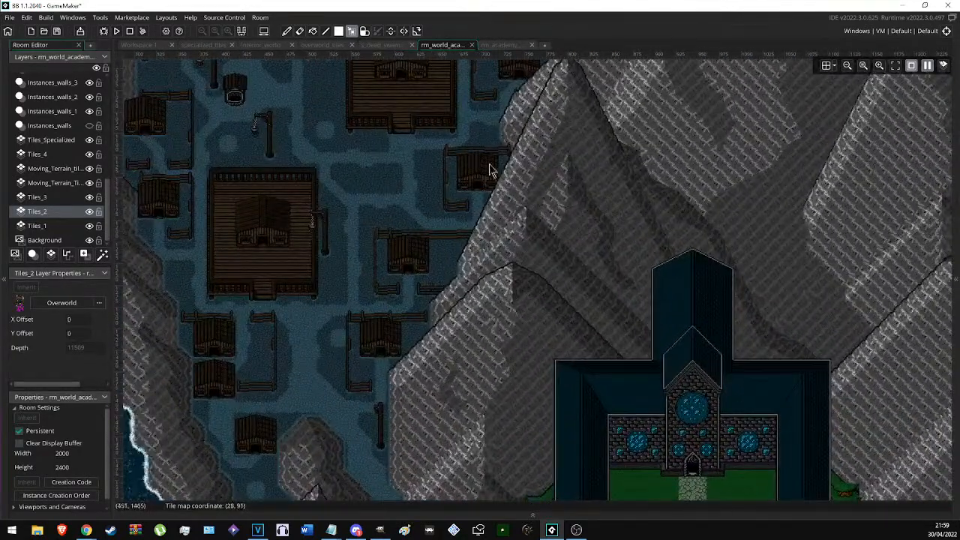
{"action": "scroll", "coordinate": [296, 225], "scroll_direction": "down", "scroll_amount": 2, "text": "ctrl"}
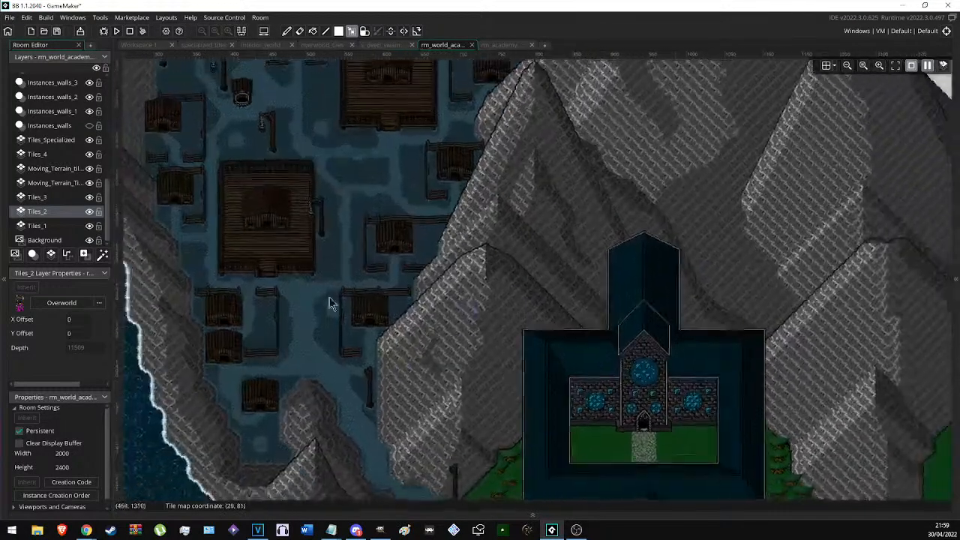
{"action": "scroll", "coordinate": [315, 253], "scroll_direction": "up", "scroll_amount": 5}
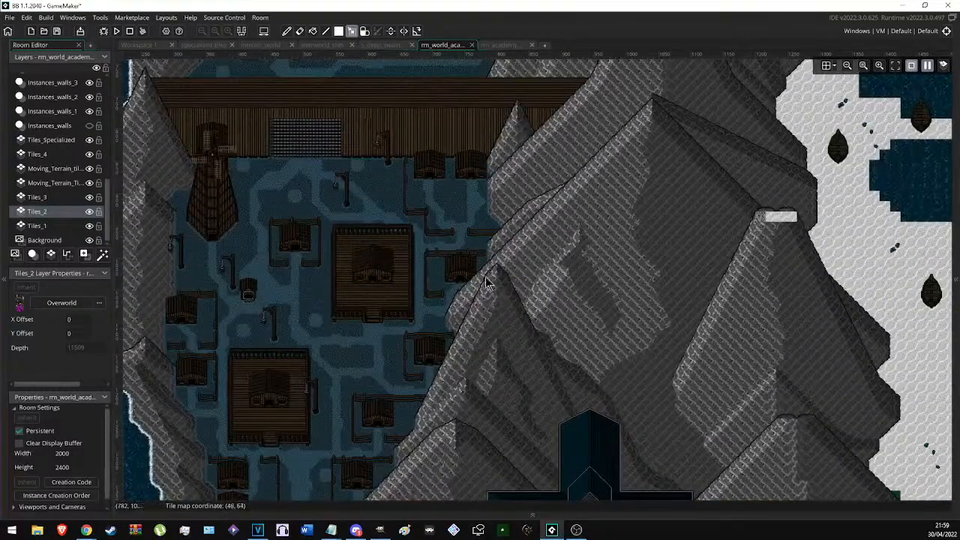
{"action": "scroll", "coordinate": [466, 197], "scroll_direction": "up", "scroll_amount": 4, "text": "ctrl"}
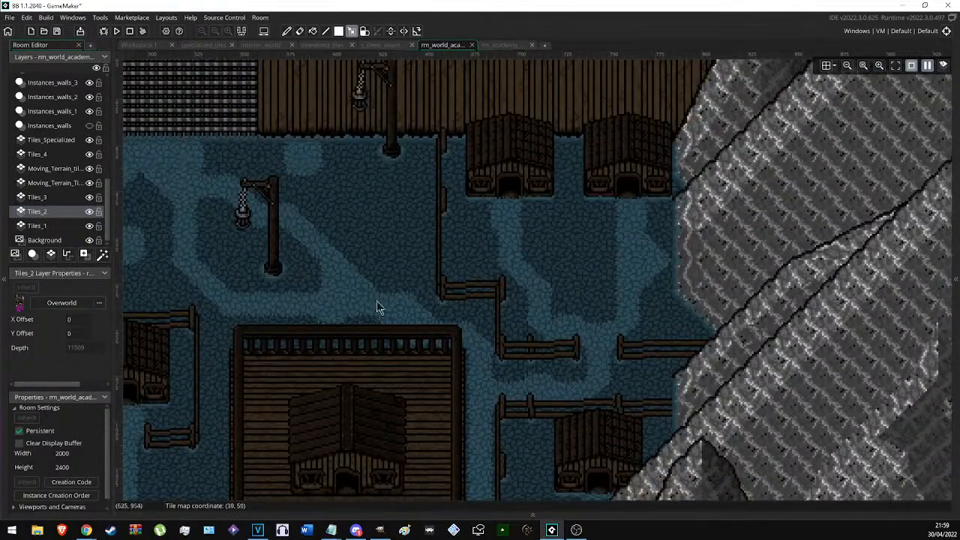
{"action": "scroll", "coordinate": [297, 262], "scroll_direction": "down", "scroll_amount": 3, "text": "ctrl"}
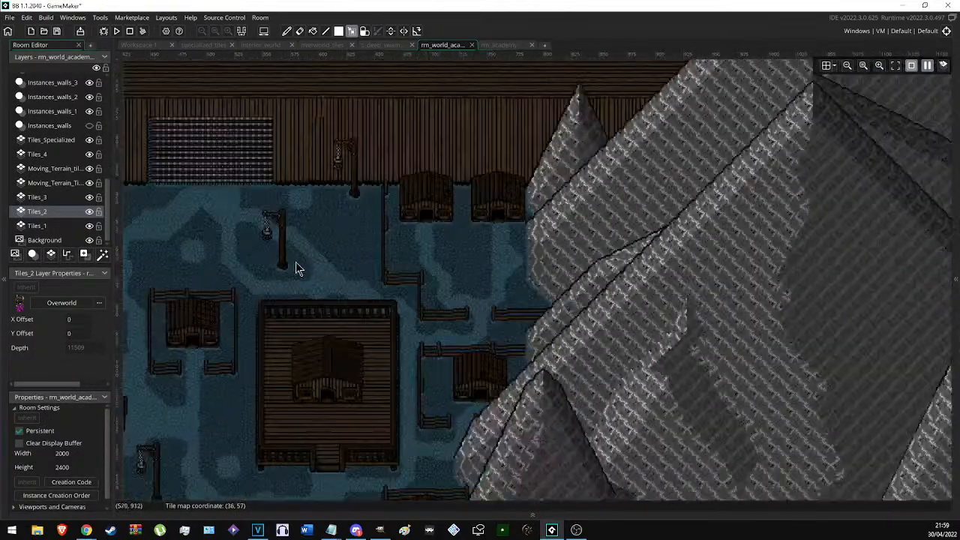
{"action": "scroll", "coordinate": [263, 224], "scroll_direction": "down", "scroll_amount": 2, "text": "ctrl"}
Examine the academy building with its courtyard and surrounding trees, and compare it with the neighbouring village and windmill.
{"action": "middle_click_drag", "start_coordinate": [361, 417], "coordinate": [237, 203]}
{"action": "middle_click_drag", "start_coordinate": [417, 250], "coordinate": [220, 253]}
{"action": "middle_click_drag", "start_coordinate": [428, 289], "coordinate": [432, 318]}
{"action": "scroll", "coordinate": [428, 310], "scroll_direction": "down", "scroll_amount": 3, "text": "ctrl"}
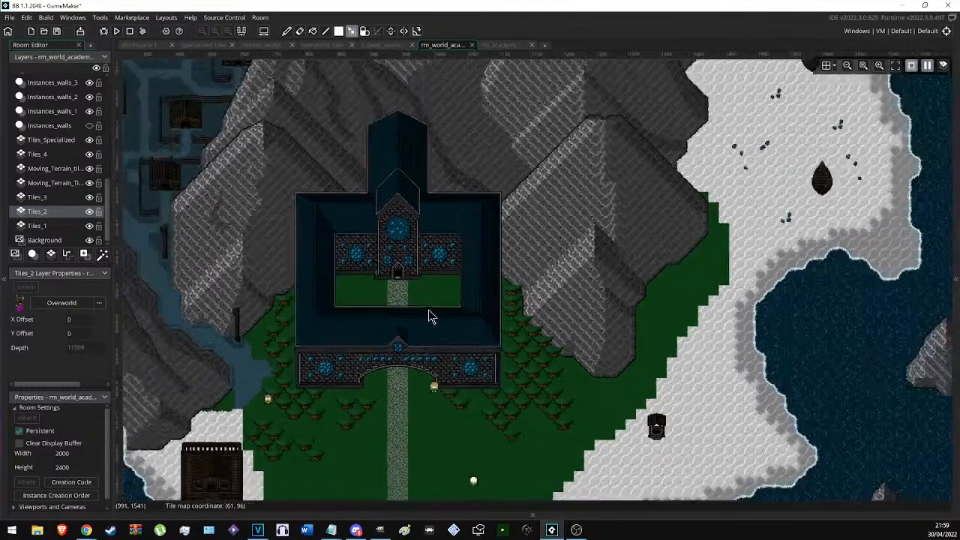
{"action": "scroll", "coordinate": [387, 255], "scroll_direction": "up", "scroll_amount": 3, "text": "ctrl"}
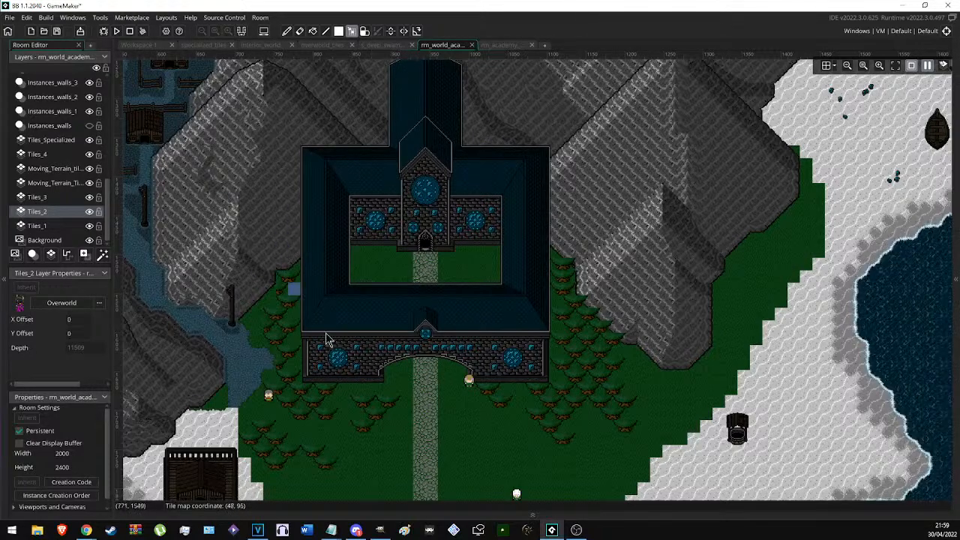
{"action": "middle_click_drag", "start_coordinate": [431, 213], "coordinate": [612, 257]}
{"action": "scroll", "coordinate": [612, 257], "scroll_direction": "up", "scroll_amount": 2}
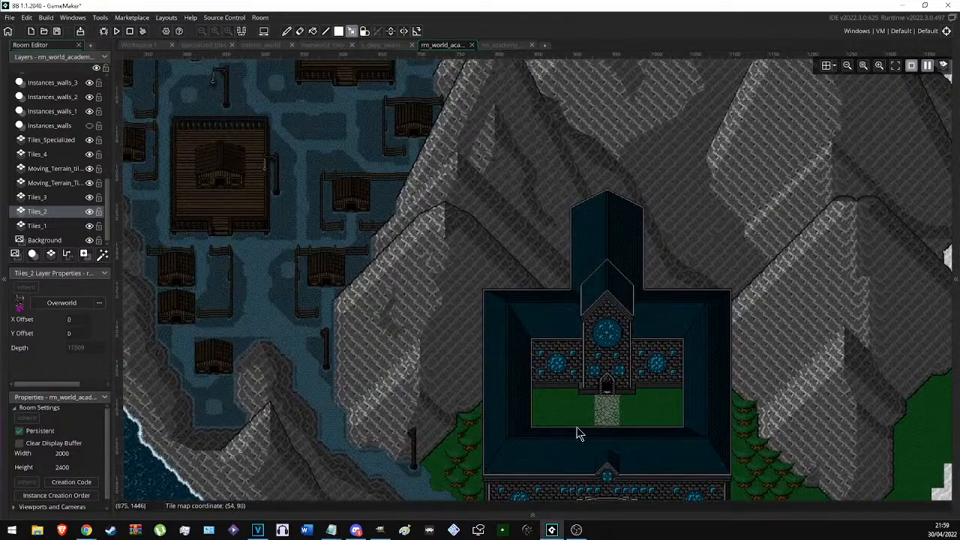
{"action": "middle_click_drag", "start_coordinate": [266, 137], "coordinate": [338, 270]}
{"action": "scroll", "coordinate": [438, 138], "scroll_direction": "up", "scroll_amount": 1, "text": "ctrl"}
{"action": "middle_click_drag", "start_coordinate": [438, 138], "coordinate": [425, 195]}
{"action": "scroll", "coordinate": [425, 195], "scroll_direction": "up", "scroll_amount": 4, "text": "ctrl"}
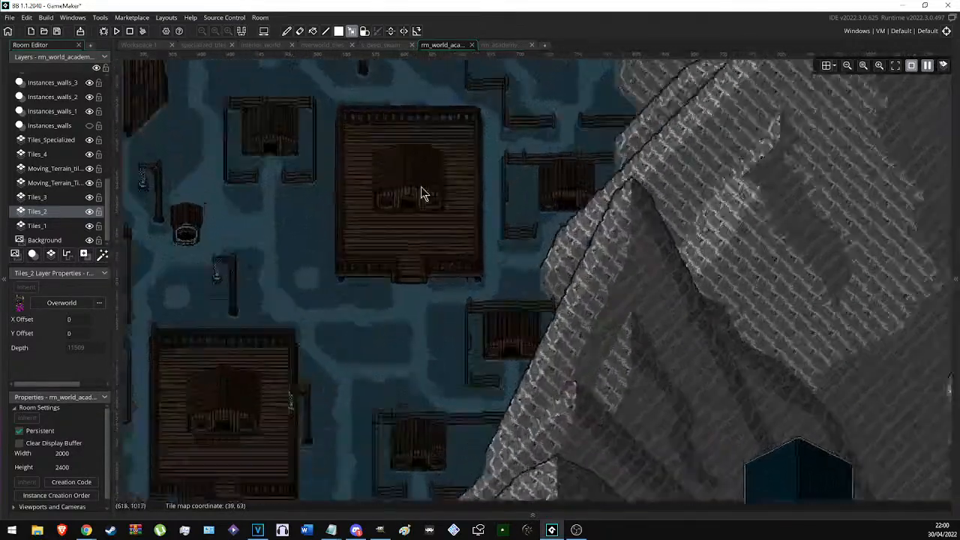
{"action": "middle_click_drag", "start_coordinate": [358, 218], "coordinate": [793, 378]}
{"action": "scroll", "coordinate": [300, 227], "scroll_direction": "down", "scroll_amount": 5, "text": "ctrl"}
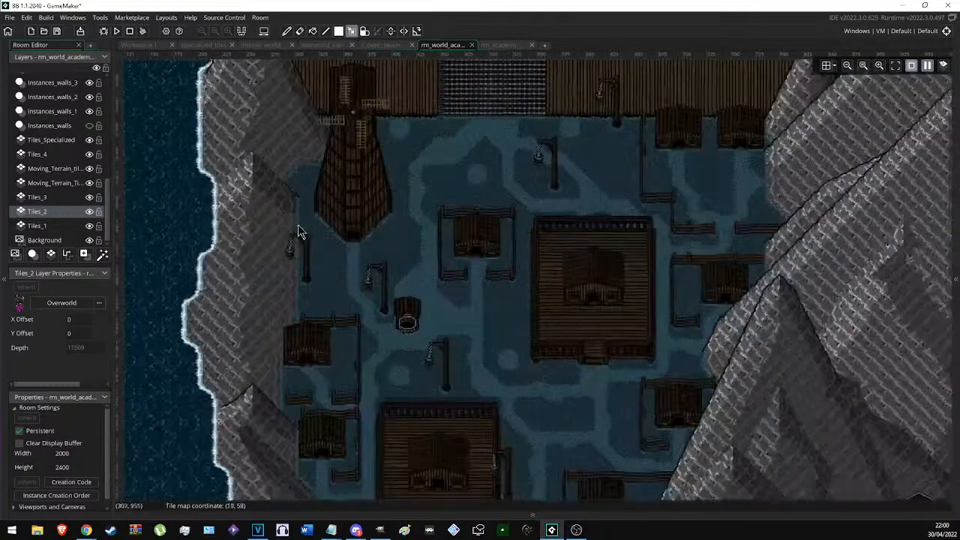
{"action": "scroll", "coordinate": [300, 227], "scroll_direction": "down", "scroll_amount": 2}
{"action": "middle_click_drag", "start_coordinate": [619, 390], "coordinate": [478, 245]}
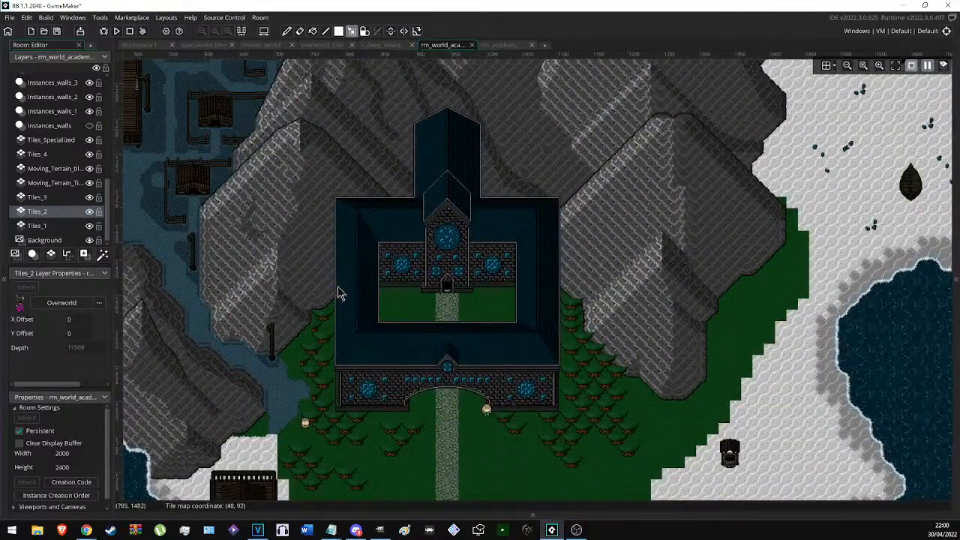
{"action": "scroll", "coordinate": [439, 272], "scroll_direction": "down", "scroll_amount": 3}
{"action": "scroll", "coordinate": [450, 315], "scroll_direction": "down", "scroll_amount": 4, "text": "ctrl"}
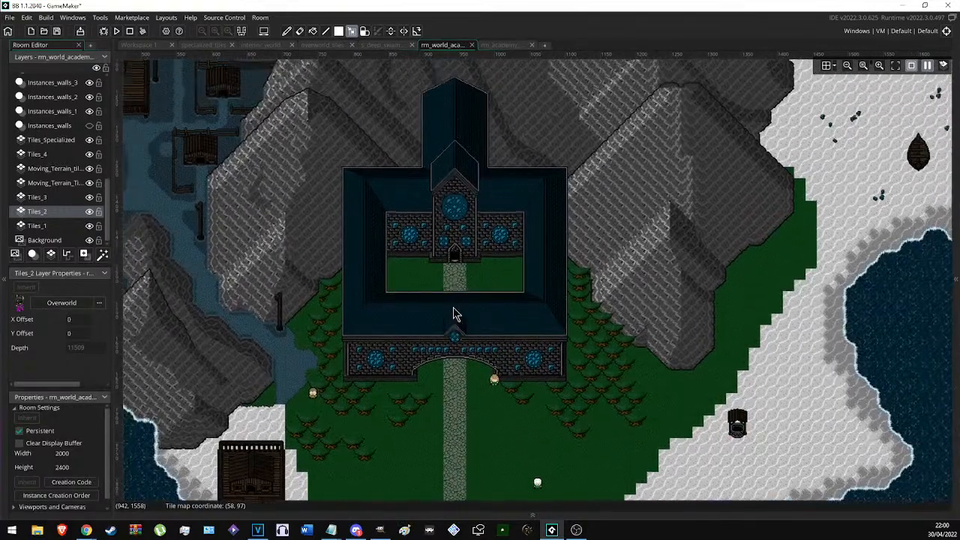
Examine the northern part of the map and the large ship anchored off the north-east coast up close.
{"action": "scroll", "coordinate": [441, 311], "scroll_direction": "up", "scroll_amount": 15}
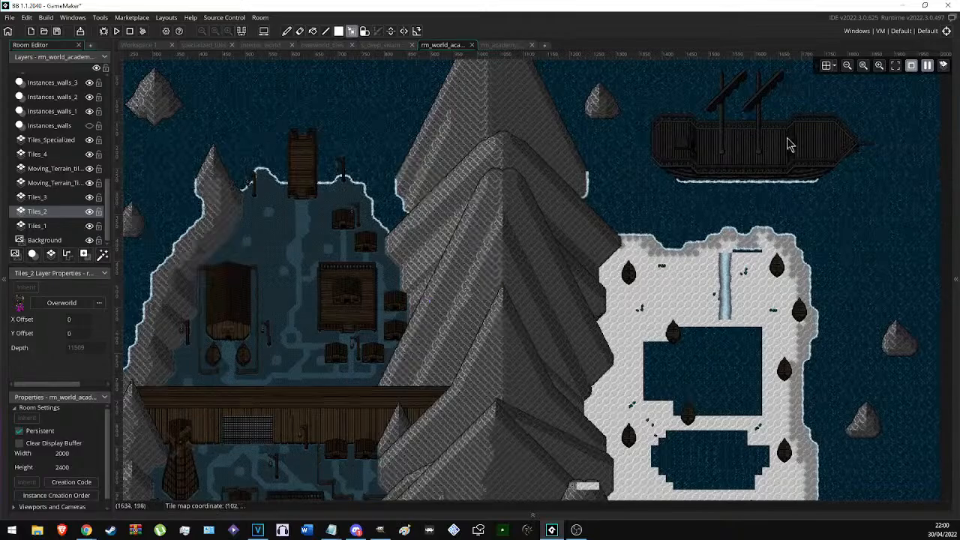
{"action": "scroll", "coordinate": [896, 105], "scroll_direction": "up", "scroll_amount": 4, "text": "ctrl"}
{"action": "middle_click_drag", "start_coordinate": [890, 112], "coordinate": [646, 219]}
{"action": "scroll", "coordinate": [711, 297], "scroll_direction": "up", "scroll_amount": 1, "text": "ctrl"}
{"action": "scroll", "coordinate": [600, 251], "scroll_direction": "up", "scroll_amount": 1, "text": "ctrl"}
{"action": "scroll", "coordinate": [559, 262], "scroll_direction": "down", "scroll_amount": 1, "text": "ctrl"}
{"action": "middle_click_drag", "start_coordinate": [489, 275], "coordinate": [540, 279]}
{"action": "scroll", "coordinate": [500, 285], "scroll_direction": "up", "scroll_amount": 1, "text": "ctrl"}
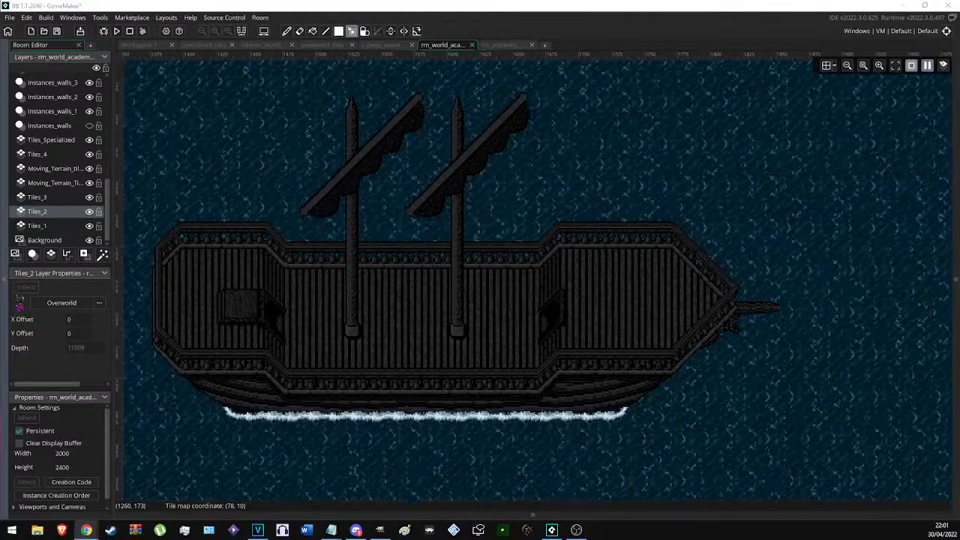
Delete the two large water pools in the snowfield from the Moving_Terrain_Tiles layer.
{"action": "middle_click_drag", "start_coordinate": [445, 321], "coordinate": [522, 57]}
{"action": "scroll", "coordinate": [442, 309], "scroll_direction": "down", "scroll_amount": 2, "text": "ctrl"}
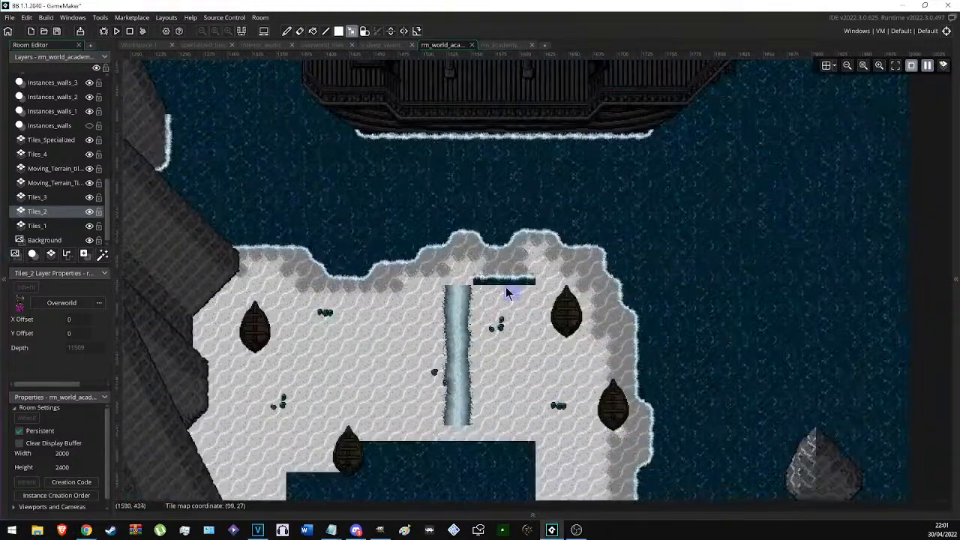
{"action": "scroll", "coordinate": [507, 293], "scroll_direction": "down", "scroll_amount": 5}
{"action": "scroll", "coordinate": [547, 262], "scroll_direction": "down", "scroll_amount": 2, "text": "ctrl"}
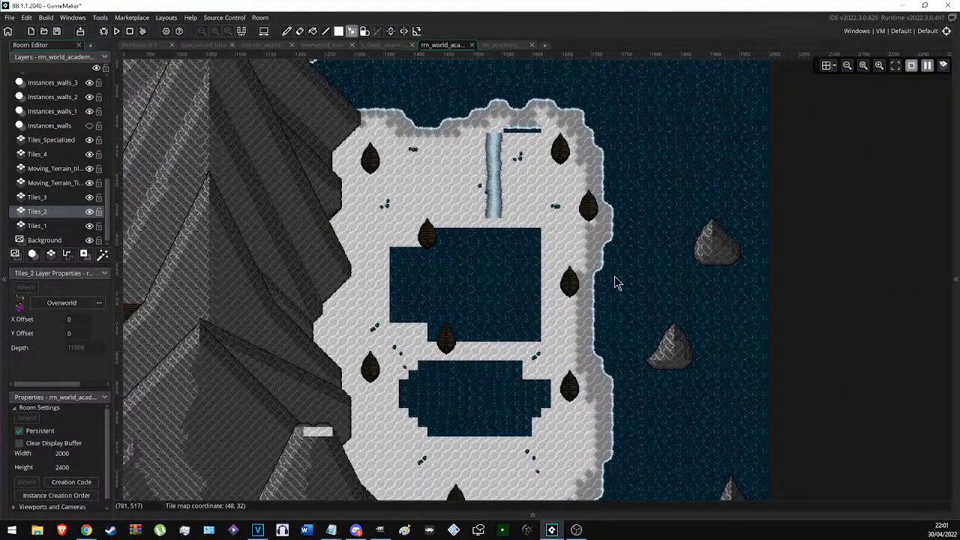
{"action": "left_click_drag", "start_coordinate": [537, 129], "coordinate": [480, 232]}
{"action": "mouse_move", "coordinate": [552, 208]}
{"action": "left_mouse_down"}
{"action": "mouse_move", "coordinate": [408, 413]}
{"action": "mouse_move", "coordinate": [386, 472]}
{"action": "left_mouse_up"}
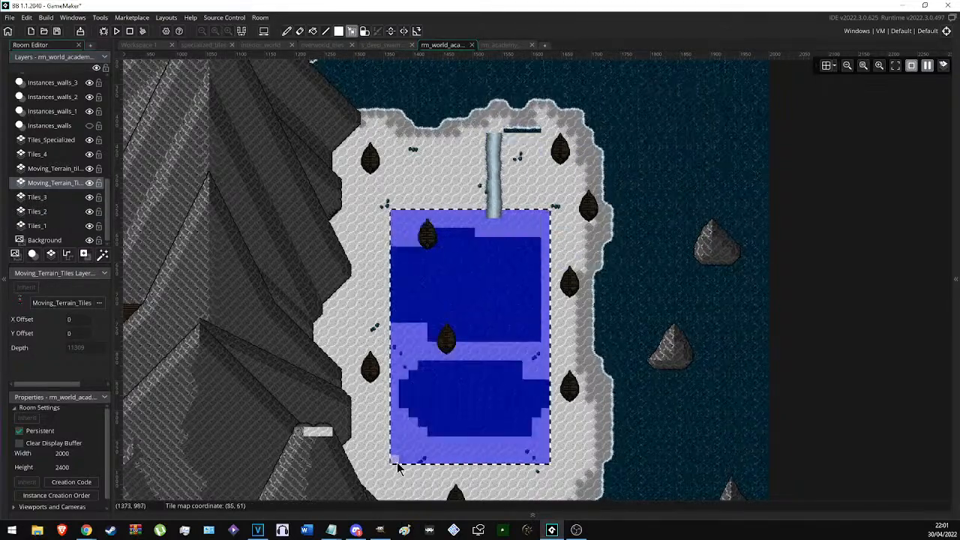
{"action": "key", "text": "Delete"}
Remove the vertical waterfall strip in the northern snowfield from the Moving_Terrain_tiles_2 layer.
{"action": "left_click", "coordinate": [61, 172]}
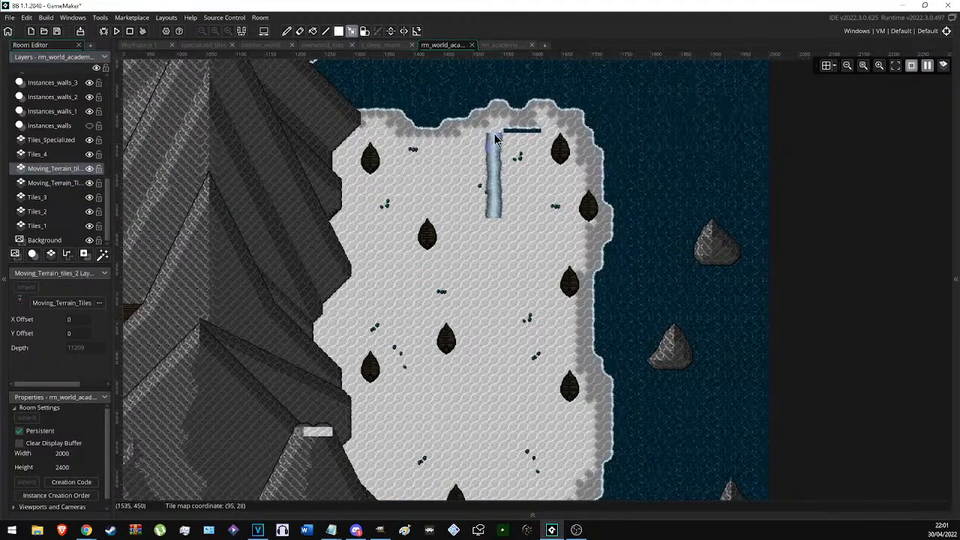
{"action": "left_click_drag", "start_coordinate": [492, 134], "coordinate": [548, 238]}
{"action": "key", "text": "ctrl+x"}
{"action": "key", "text": "Escape"}
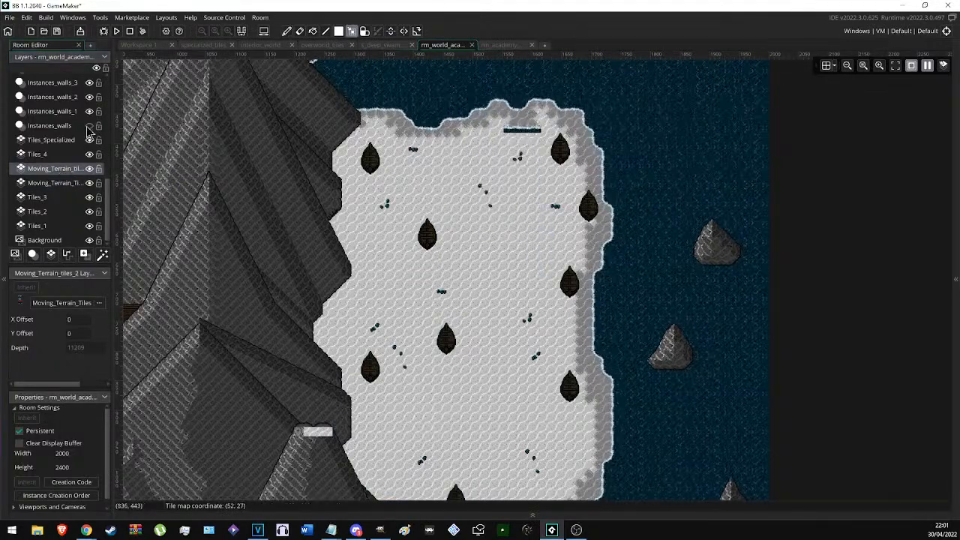
Remove the short leftover water strip at the snowfield's northern edge from the Tiles_moving_upper layer.
{"action": "scroll", "coordinate": [72, 138], "scroll_direction": "up", "scroll_amount": 3}
{"action": "scroll", "coordinate": [72, 138], "scroll_direction": "up", "scroll_amount": 5}
{"action": "left_click", "coordinate": [60, 123]}
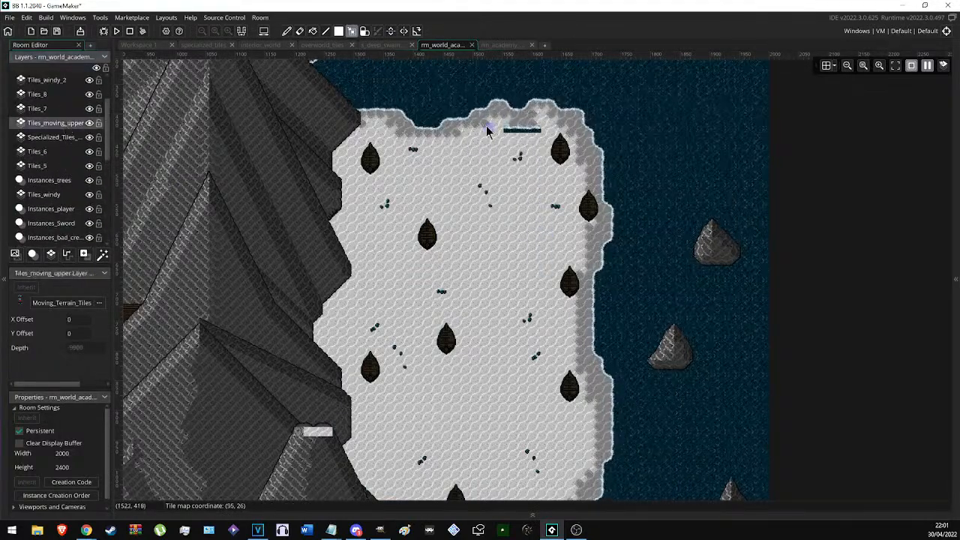
{"action": "key", "text": "ctrl+v"}
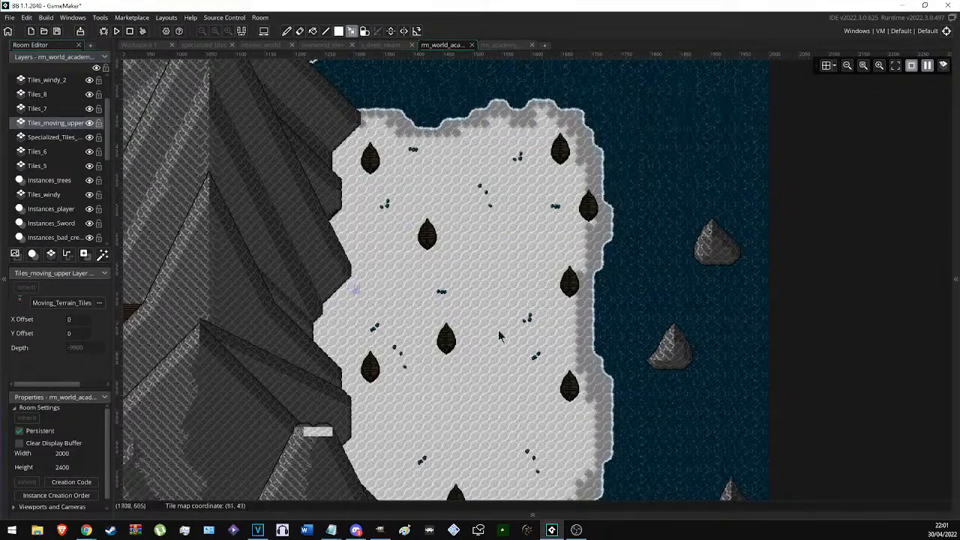
Examine the cleared snowfield, its boats, rocks and eastern coast, and the academy building to the south-west.
{"action": "scroll", "coordinate": [435, 429], "scroll_direction": "down", "scroll_amount": 4}
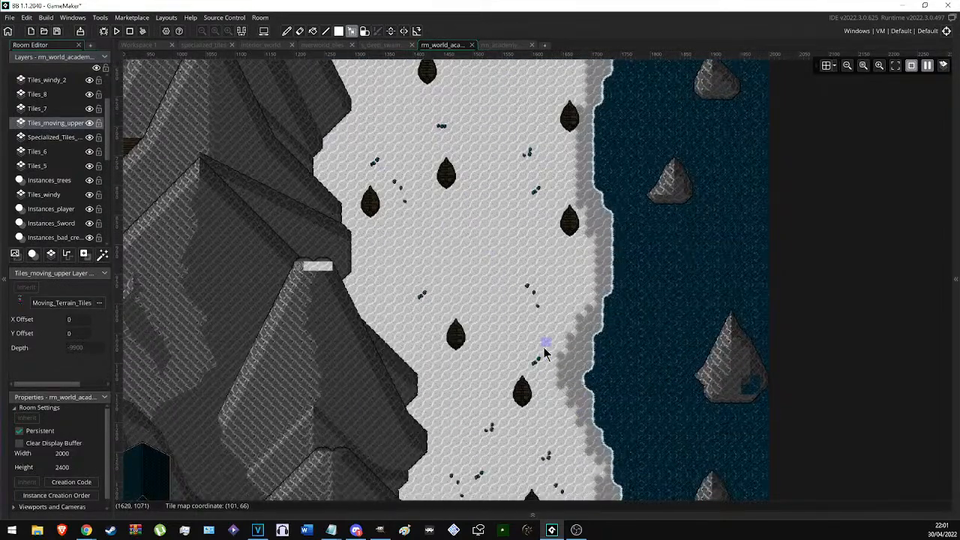
{"action": "scroll", "coordinate": [551, 345], "scroll_direction": "up", "scroll_amount": 3}
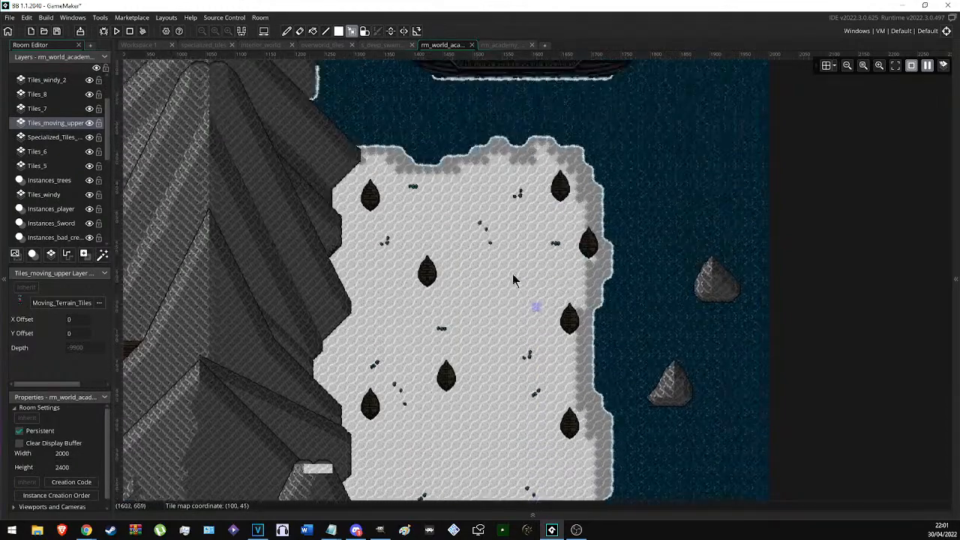
{"action": "scroll", "coordinate": [484, 217], "scroll_direction": "up", "scroll_amount": 2, "text": "ctrl"}
{"action": "scroll", "coordinate": [647, 139], "scroll_direction": "up", "scroll_amount": 2, "text": "ctrl"}
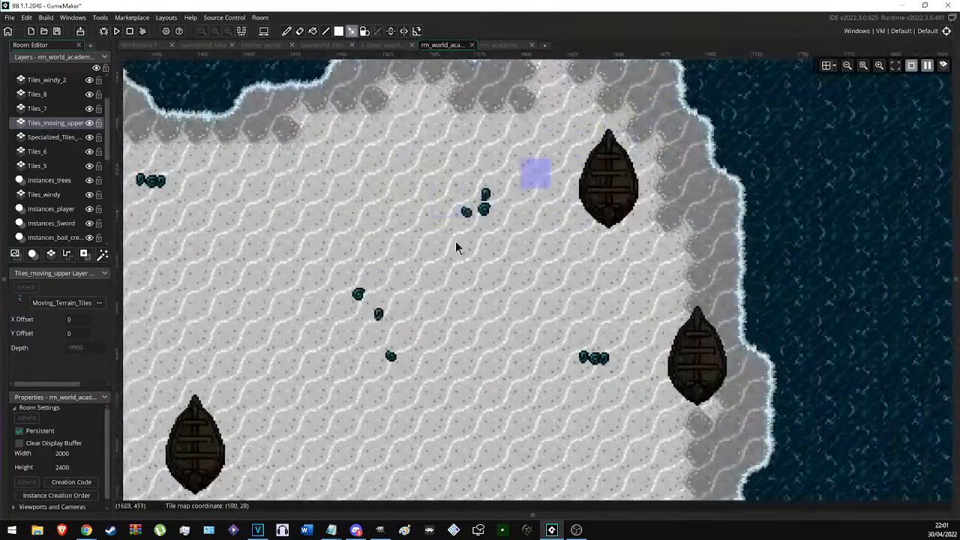
{"action": "scroll", "coordinate": [619, 172], "scroll_direction": "down", "scroll_amount": 5, "text": "ctrl"}
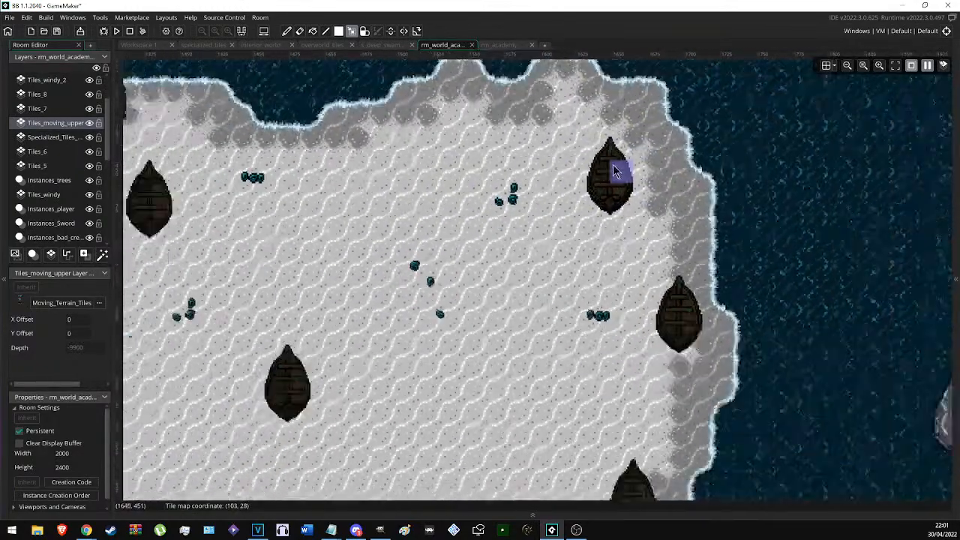
{"action": "middle_click_drag", "start_coordinate": [777, 292], "coordinate": [537, 233]}
{"action": "scroll", "coordinate": [537, 233], "scroll_direction": "up", "scroll_amount": 1, "text": "ctrl"}
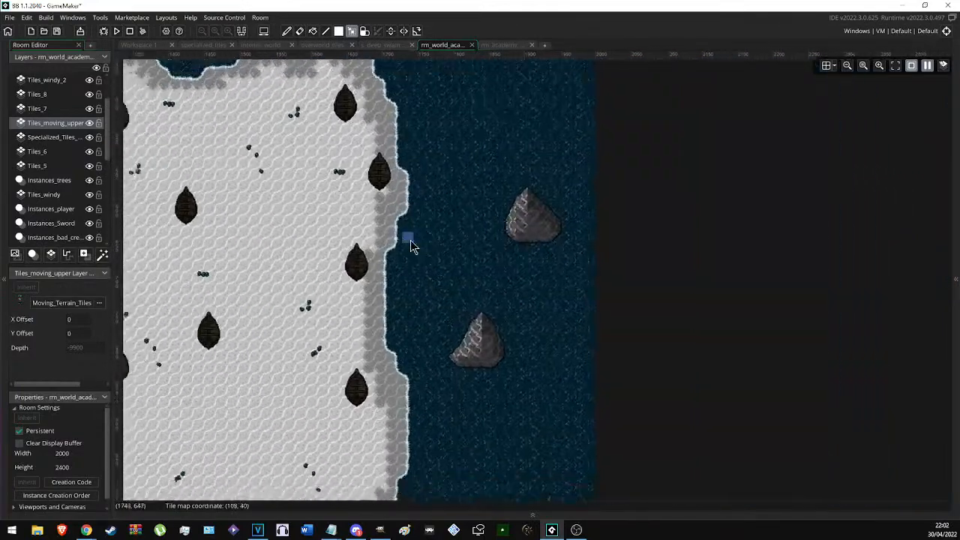
{"action": "scroll", "coordinate": [414, 239], "scroll_direction": "down", "scroll_amount": 2, "text": "ctrl"}
{"action": "scroll", "coordinate": [300, 246], "scroll_direction": "up", "scroll_amount": 1, "text": "ctrl"}
{"action": "middle_click_drag", "start_coordinate": [292, 242], "coordinate": [590, 316]}
{"action": "middle_click_drag", "start_coordinate": [714, 331], "coordinate": [483, 291]}
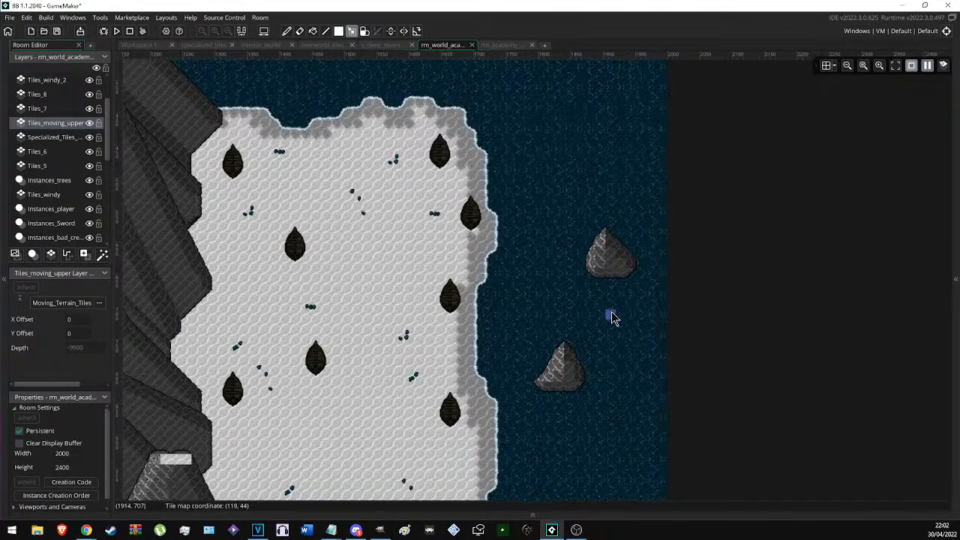
{"action": "middle_click_drag", "start_coordinate": [438, 120], "coordinate": [567, 374]}
{"action": "middle_click_drag", "start_coordinate": [445, 278], "coordinate": [678, 279]}
{"action": "scroll", "coordinate": [441, 307], "scroll_direction": "down", "scroll_amount": 10}
{"action": "scroll", "coordinate": [429, 303], "scroll_direction": "down", "scroll_amount": 2}
{"action": "middle_click_drag", "start_coordinate": [410, 297], "coordinate": [528, 276]}
{"action": "scroll", "coordinate": [470, 187], "scroll_direction": "up", "scroll_amount": 3, "text": "ctrl"}
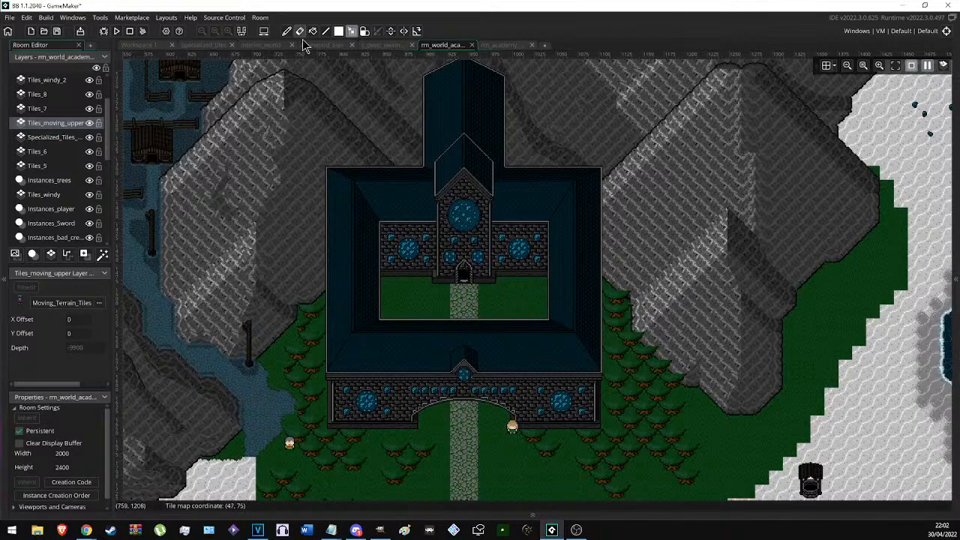
Switch to the specialized_tiles image, lower its grid's alpha to 26 and hide the side docks.
{"action": "left_click", "coordinate": [213, 46]}
{"action": "scroll", "coordinate": [480, 264], "scroll_direction": "down", "scroll_amount": 5}
{"action": "scroll", "coordinate": [480, 264], "scroll_direction": "down", "scroll_amount": 6}
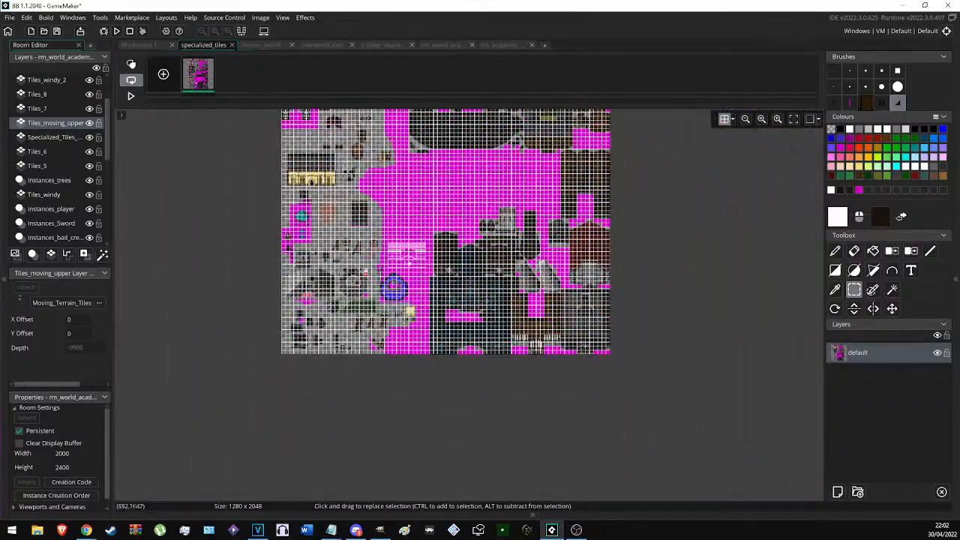
{"action": "scroll", "coordinate": [452, 268], "scroll_direction": "up", "scroll_amount": 3}
{"action": "left_click", "coordinate": [733, 119]}
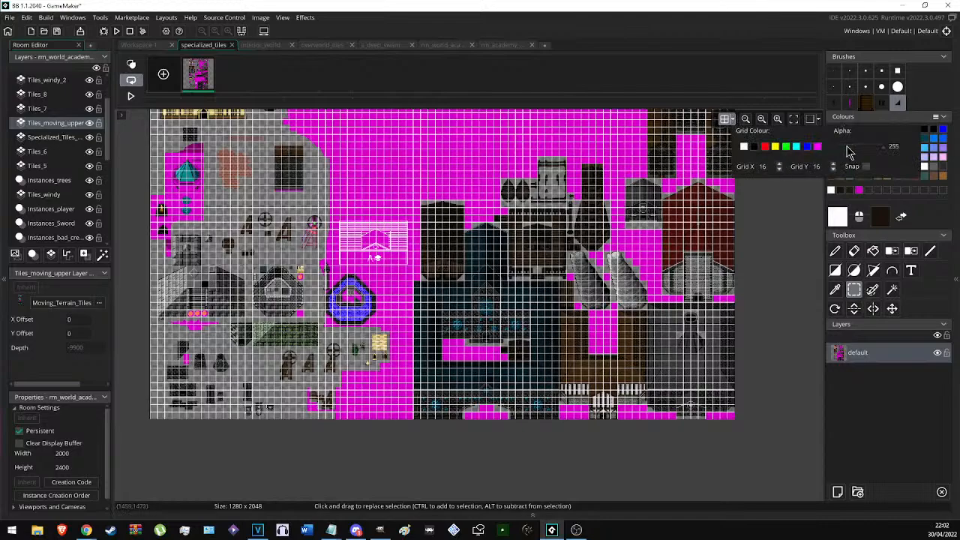
{"action": "left_click_drag", "start_coordinate": [846, 146], "coordinate": [841, 147]}
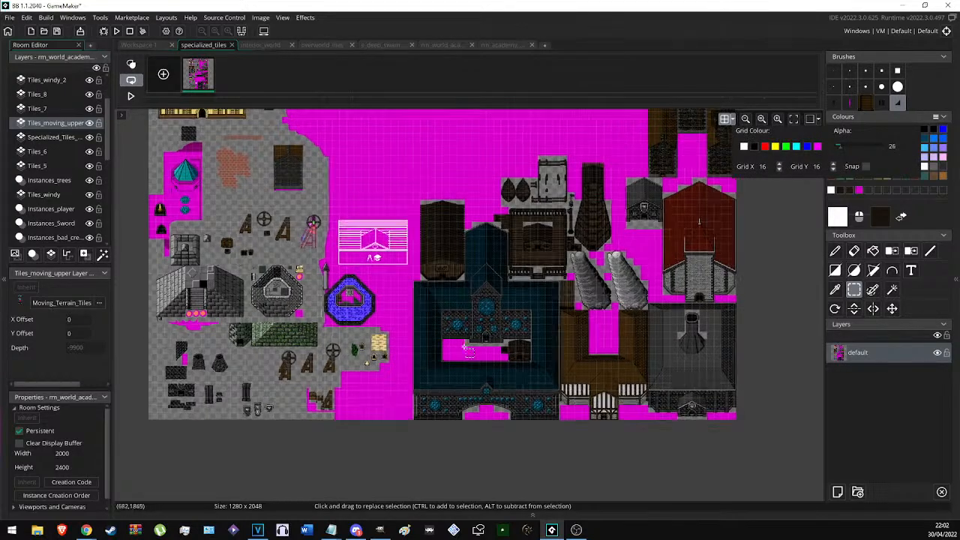
{"action": "scroll", "coordinate": [465, 345], "scroll_direction": "up", "scroll_amount": 4}
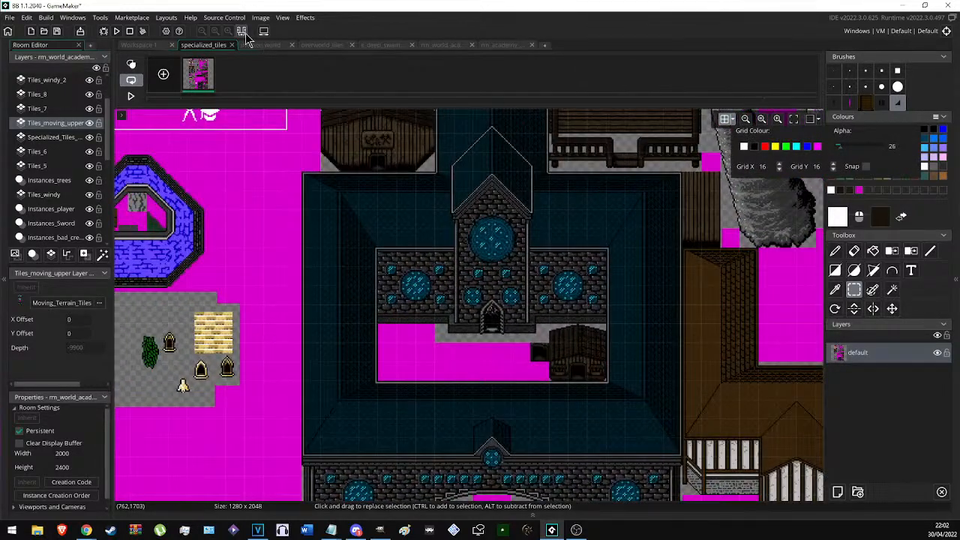
{"action": "left_click", "coordinate": [242, 31]}
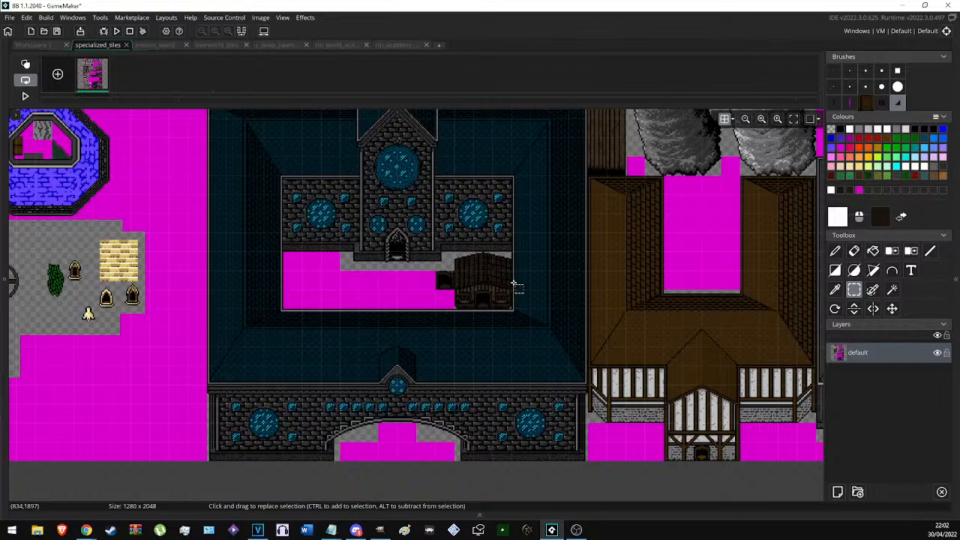
Try to swap the stone base colour of the brown timbered building for a grey sampled from the academy's brick wall.
{"action": "scroll", "coordinate": [415, 183], "scroll_direction": "up", "scroll_amount": 3}
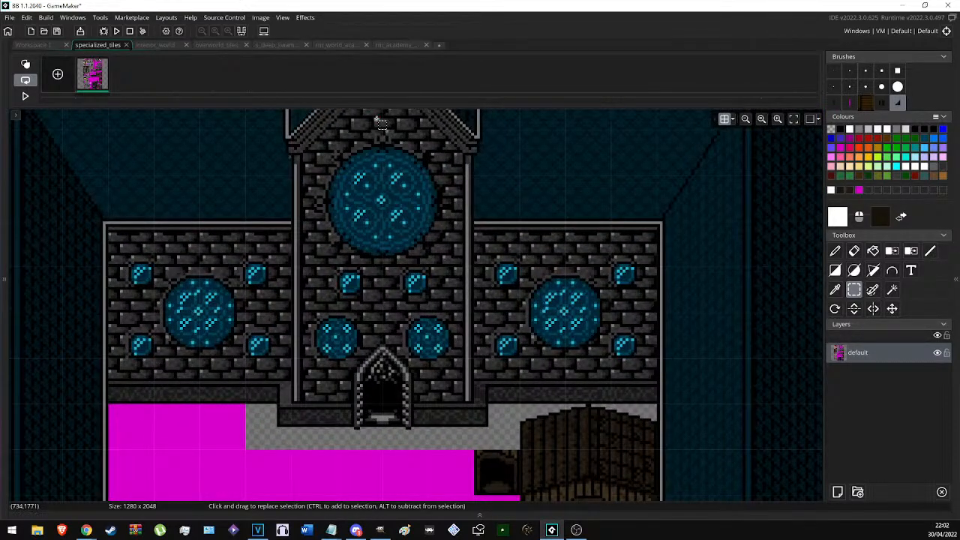
{"action": "scroll", "coordinate": [378, 124], "scroll_direction": "up", "scroll_amount": 3}
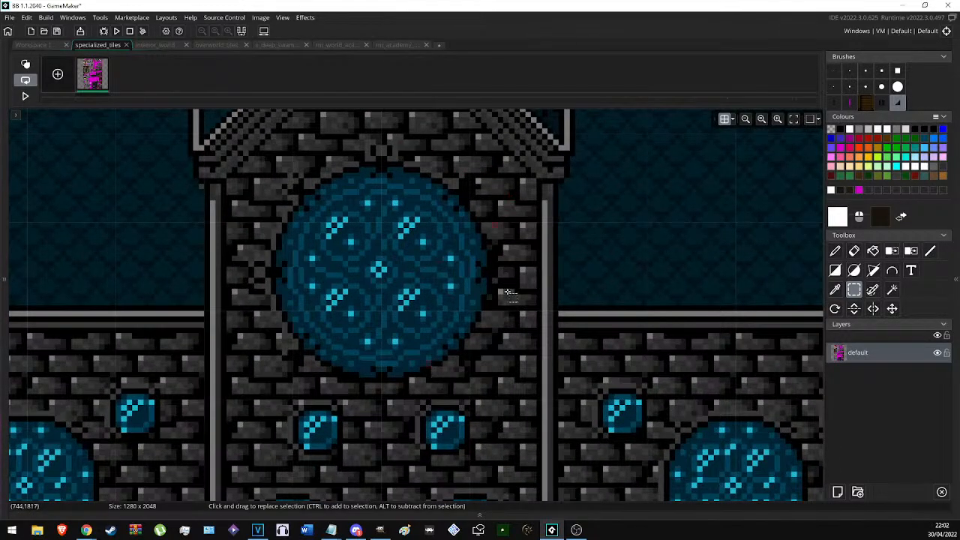
{"action": "scroll", "coordinate": [319, 469], "scroll_direction": "down", "scroll_amount": 6}
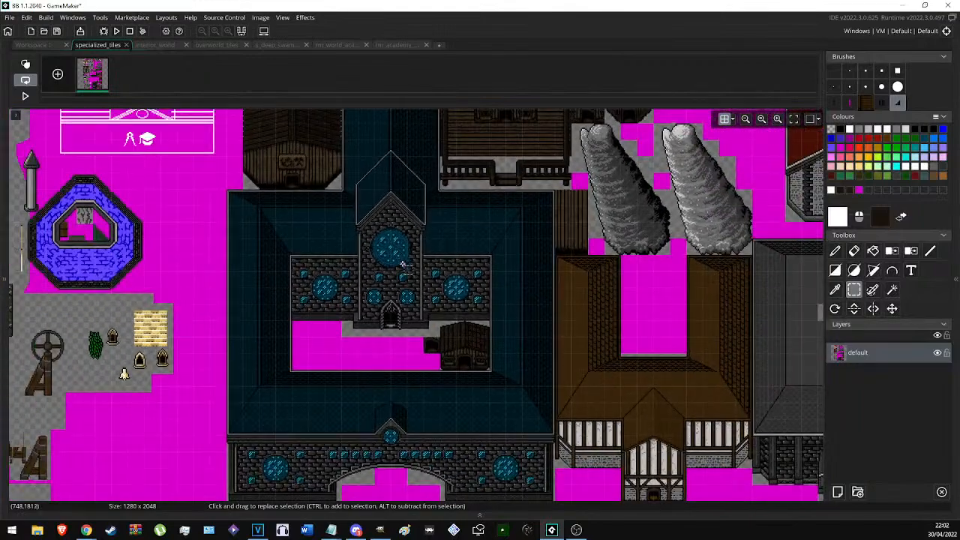
{"action": "middle_click_drag", "start_coordinate": [330, 389], "coordinate": [334, 330]}
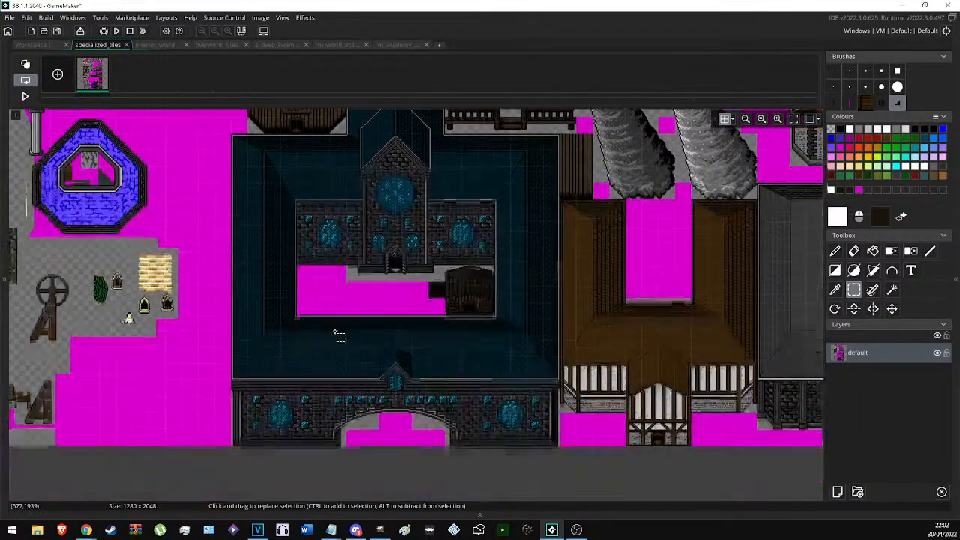
{"action": "key", "text": "h"}
{"action": "scroll", "coordinate": [291, 412], "scroll_direction": "up", "scroll_amount": 1}
{"action": "scroll", "coordinate": [292, 397], "scroll_direction": "up", "scroll_amount": 5}
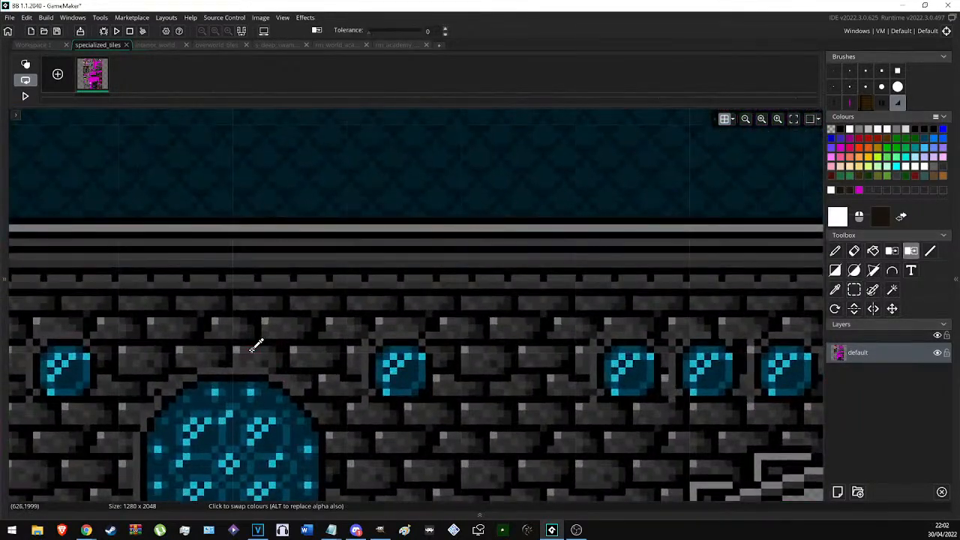
{"action": "left_click", "coordinate": [240, 351], "text": "alt"}
{"action": "scroll", "coordinate": [240, 345], "scroll_direction": "down", "scroll_amount": 5}
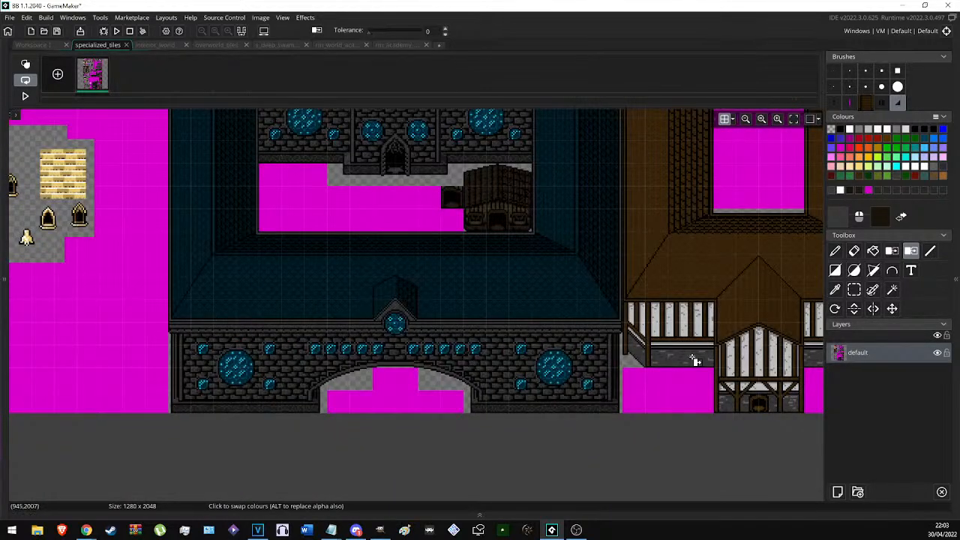
{"action": "left_click", "coordinate": [693, 360]}
Examine the academy's tower, courtyard and front wall alongside the neighbouring buildings on the tile sheet.
{"action": "scroll", "coordinate": [498, 379], "scroll_direction": "up", "scroll_amount": 5}
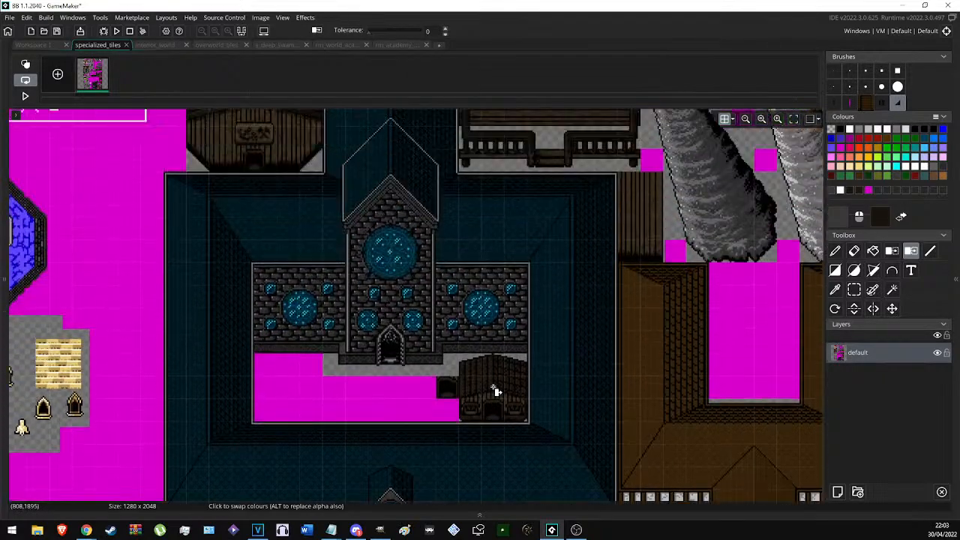
{"action": "scroll", "coordinate": [491, 388], "scroll_direction": "down", "scroll_amount": 2, "text": "ctrl"}
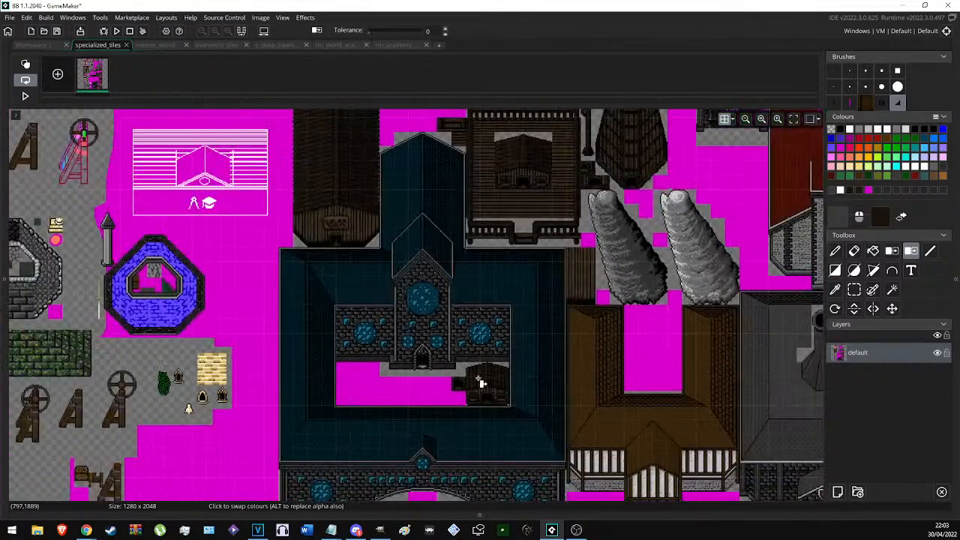
{"action": "middle_click_drag", "start_coordinate": [479, 379], "coordinate": [446, 371]}
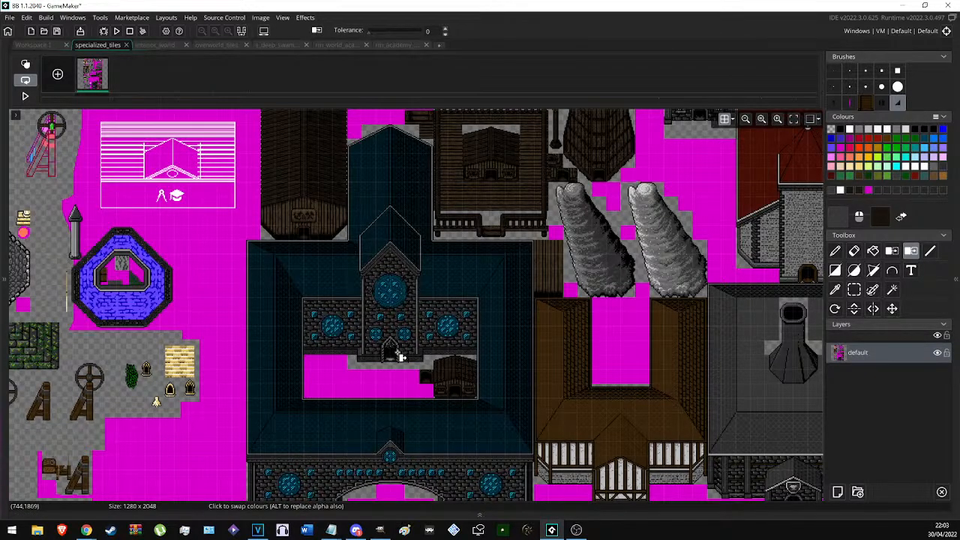
{"action": "middle_click_drag", "start_coordinate": [400, 358], "coordinate": [379, 377]}
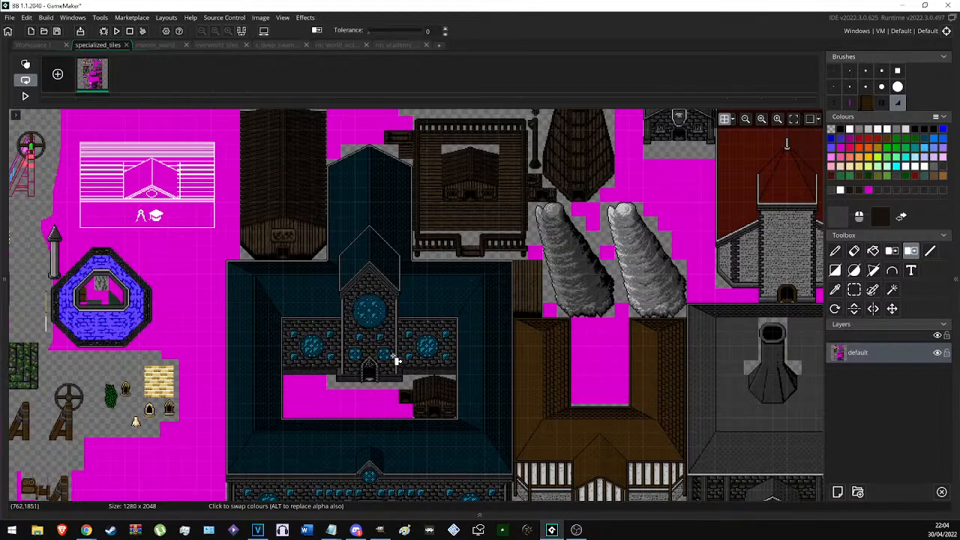
{"action": "scroll", "coordinate": [453, 315], "scroll_direction": "down", "scroll_amount": 3}
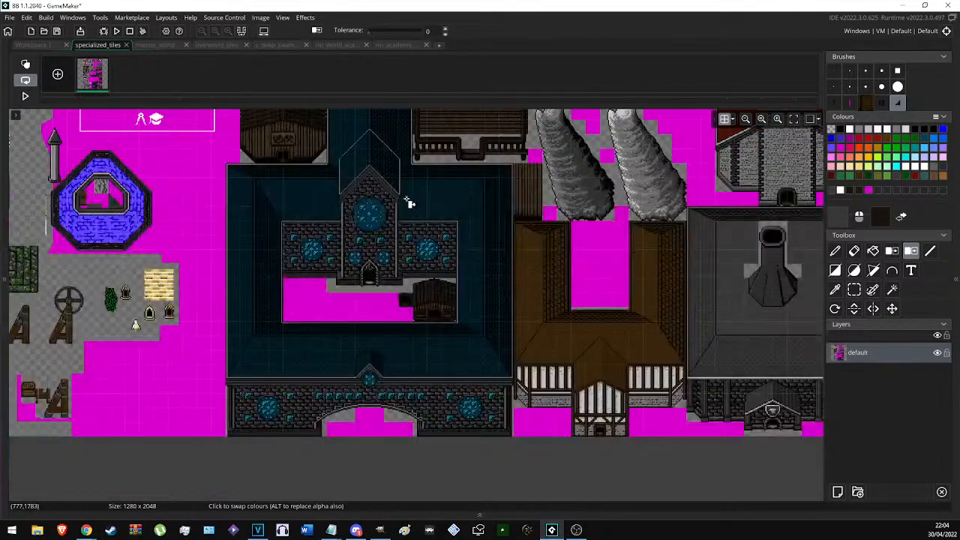
Search the project assets for "old" and open the old_interior_world and old_overworld_tiles1 sprites.
{"action": "left_click", "coordinate": [956, 223]}
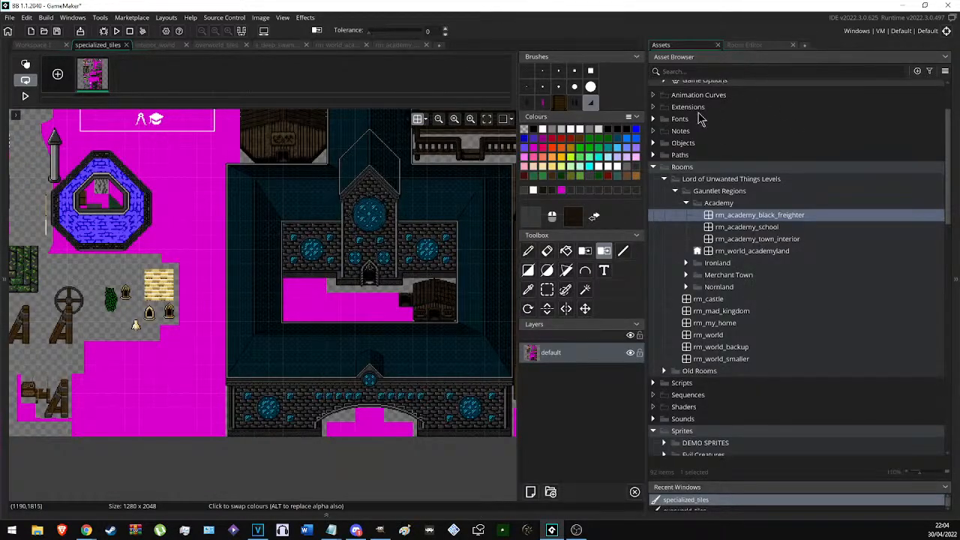
{"action": "left_click", "coordinate": [697, 74]}
{"action": "type", "text": "old"}
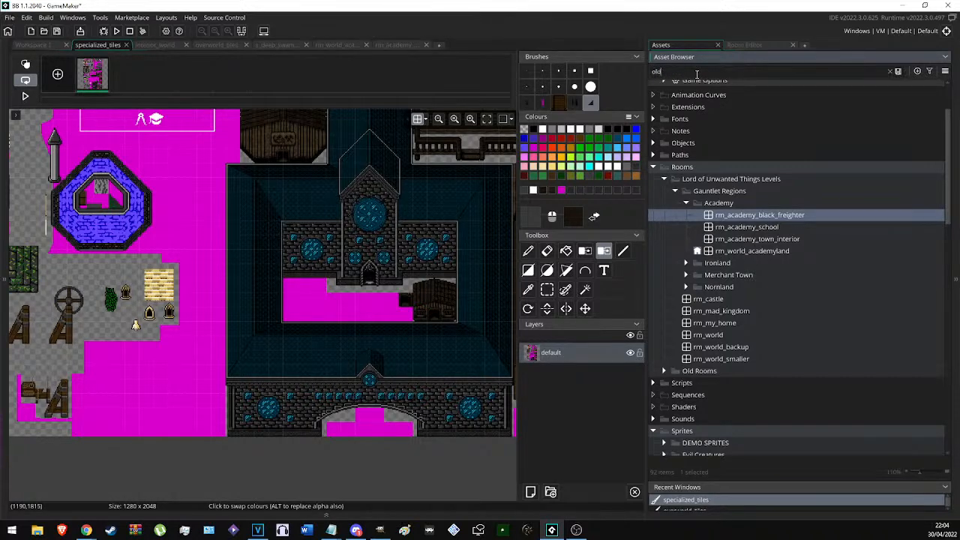
{"action": "scroll", "coordinate": [775, 227], "scroll_direction": "down", "scroll_amount": 3}
{"action": "scroll", "coordinate": [769, 279], "scroll_direction": "down", "scroll_amount": 15}
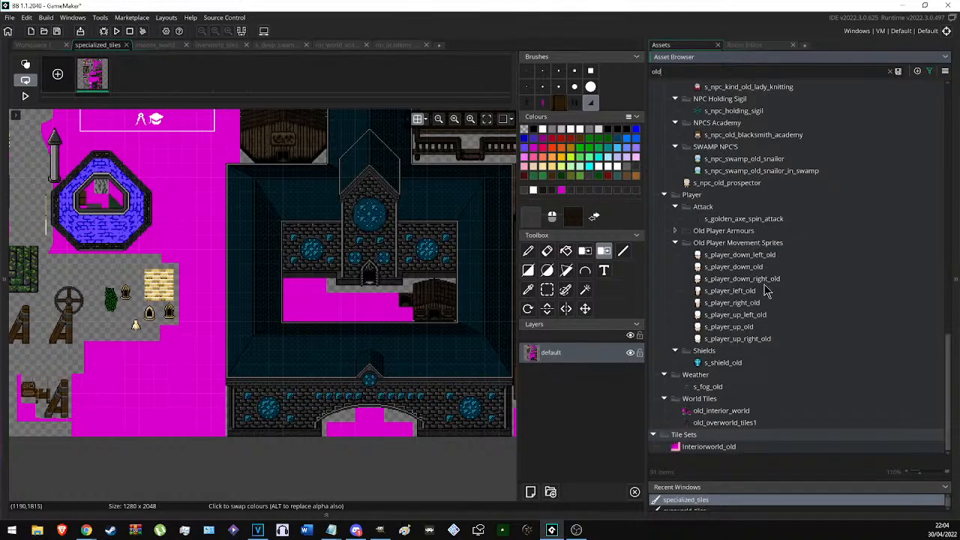
{"action": "double_click", "coordinate": [744, 411]}
{"action": "double_click", "coordinate": [737, 425]}
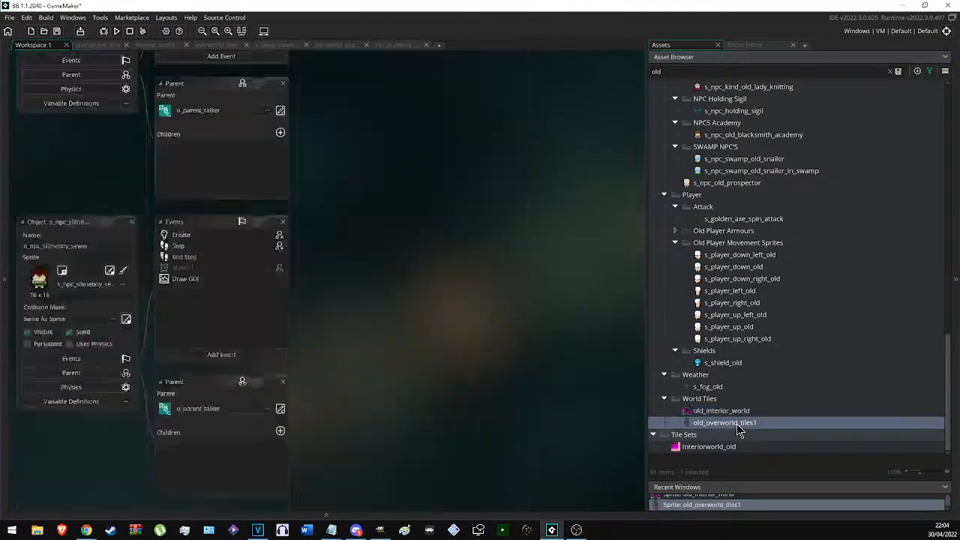
Inspect the earlier academy's tower, facade and roof in the old_overworld_tiles1 sprite preview.
{"action": "scroll", "coordinate": [373, 334], "scroll_direction": "up", "scroll_amount": 8, "text": "ctrl"}
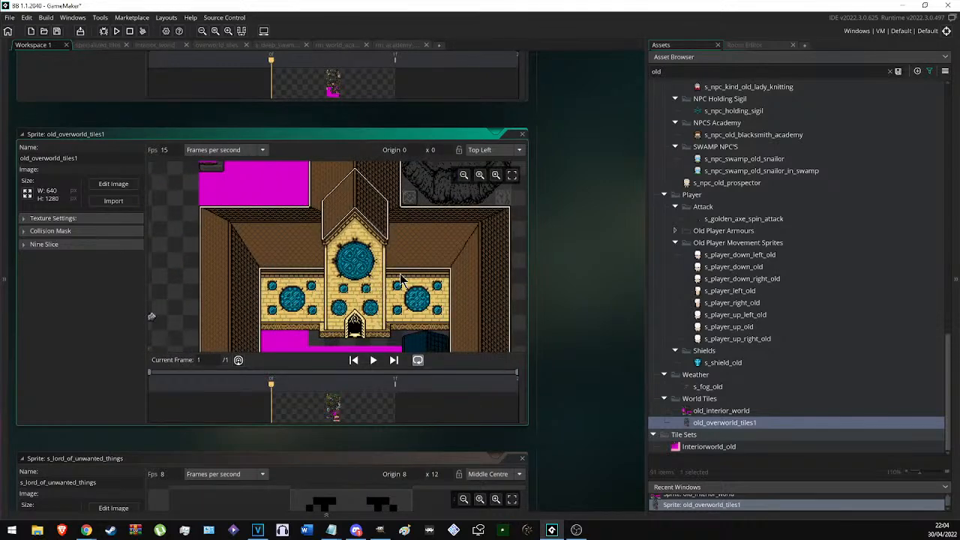
{"action": "scroll", "coordinate": [369, 215], "scroll_direction": "down", "scroll_amount": 3}
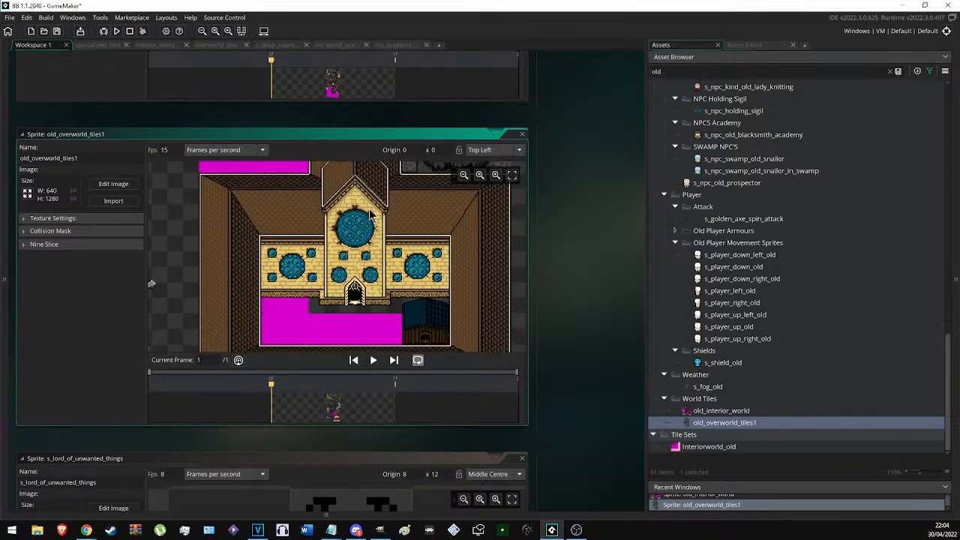
{"action": "scroll", "coordinate": [366, 228], "scroll_direction": "up", "scroll_amount": 8}
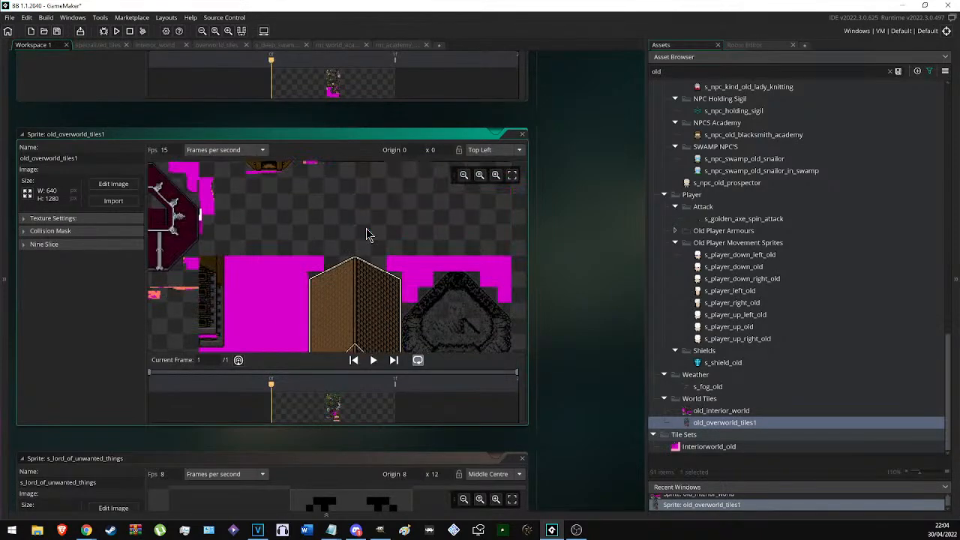
{"action": "scroll", "coordinate": [366, 228], "scroll_direction": "down", "scroll_amount": 4}
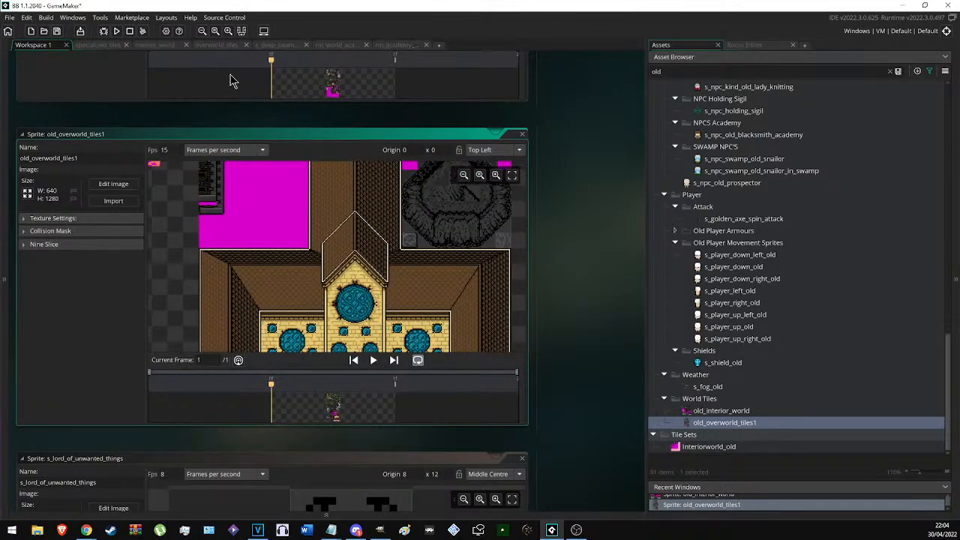
In specialized_tiles, fill the academy's left courtyard wing wall and the left strip of its tower with magenta, and clear the selection.
{"action": "left_click", "coordinate": [104, 45]}
{"action": "middle_click_drag", "start_coordinate": [321, 257], "coordinate": [279, 201]}
{"action": "scroll", "coordinate": [282, 218], "scroll_direction": "up", "scroll_amount": 1, "text": "ctrl"}
{"action": "scroll", "coordinate": [289, 225], "scroll_direction": "up", "scroll_amount": 2}
{"action": "key", "text": "s"}
{"action": "scroll", "coordinate": [285, 210], "scroll_direction": "up", "scroll_amount": 4, "text": "ctrl"}
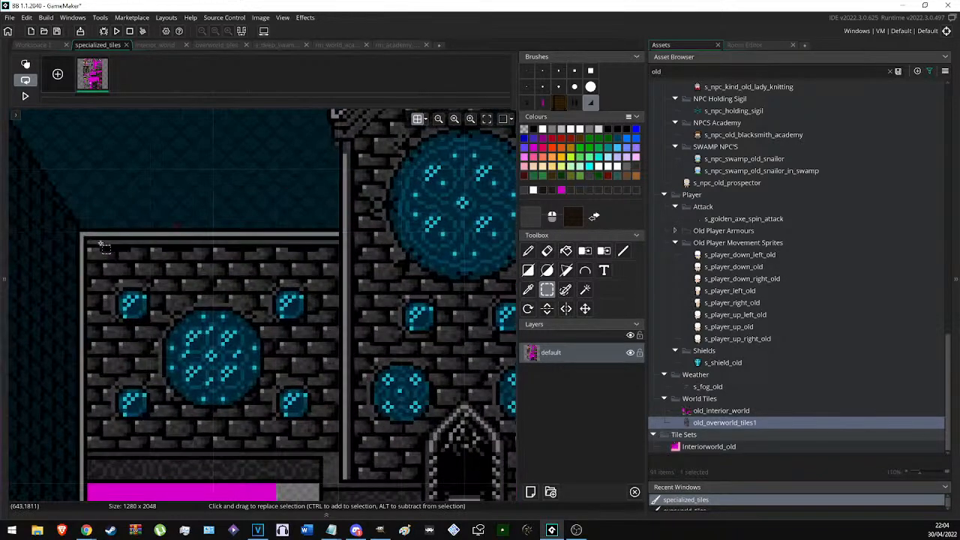
{"action": "left_click_drag", "start_coordinate": [83, 236], "coordinate": [344, 449]}
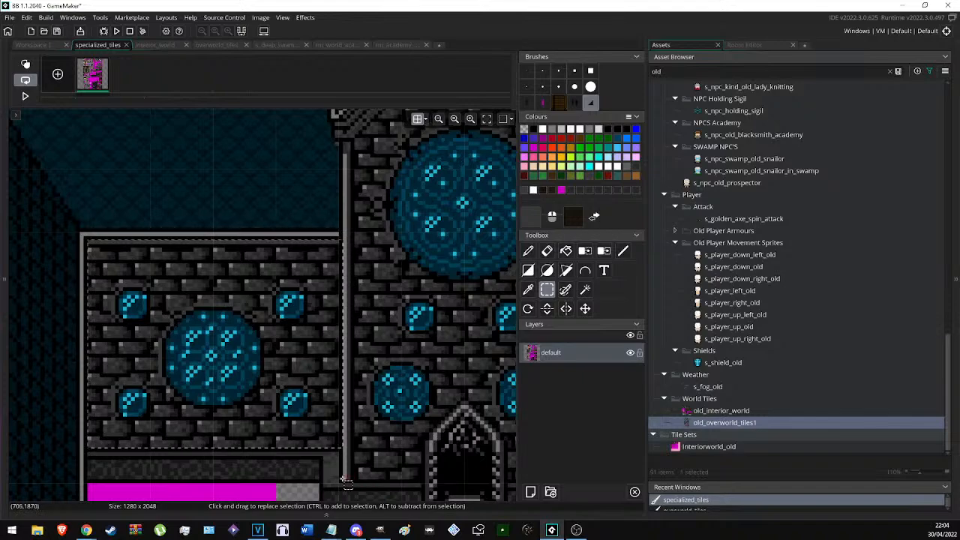
{"action": "left_click_drag", "start_coordinate": [354, 478], "coordinate": [428, 152]}
{"action": "scroll", "coordinate": [397, 304], "scroll_direction": "down", "scroll_amount": 7}
{"action": "scroll", "coordinate": [383, 320], "scroll_direction": "up", "scroll_amount": 6}
{"action": "middle_click_drag", "start_coordinate": [463, 174], "coordinate": [387, 228]}
{"action": "key", "text": "h"}
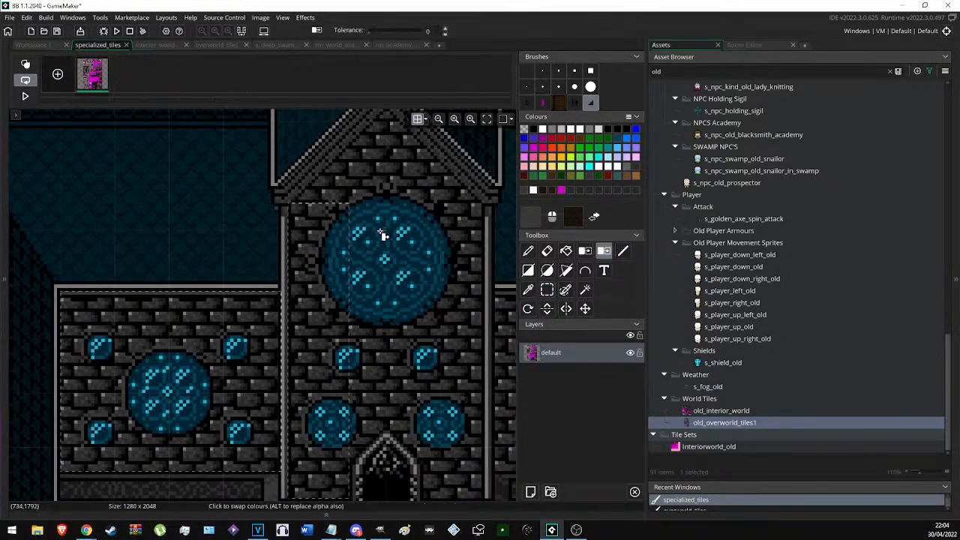
{"action": "left_click", "coordinate": [561, 189]}
{"action": "key", "text": "f"}
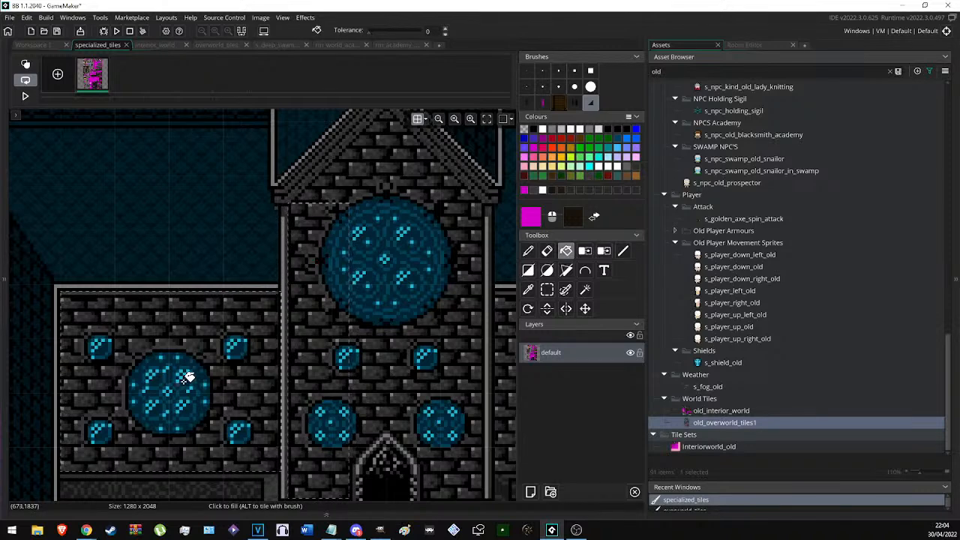
{"action": "left_click", "coordinate": [216, 338]}
{"action": "key", "text": "d"}
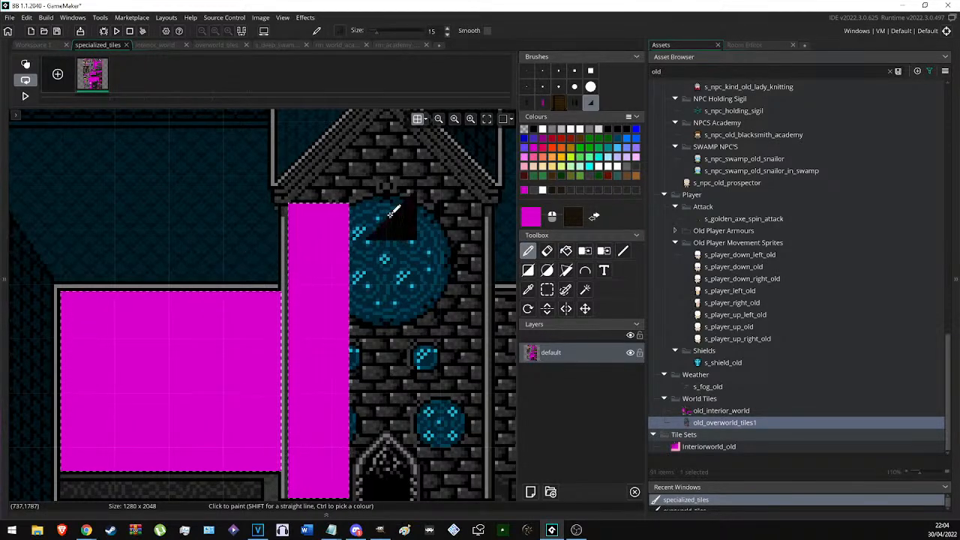
{"action": "key", "text": "s"}
{"action": "left_click", "coordinate": [420, 207]}
Pick the dark brown from the neighbouring wooden building and paint over the left eave end of the tower's gable with the 1-pixel brush.
{"action": "middle_click_drag", "start_coordinate": [419, 198], "coordinate": [373, 285]}
{"action": "scroll", "coordinate": [374, 285], "scroll_direction": "up", "scroll_amount": 2}
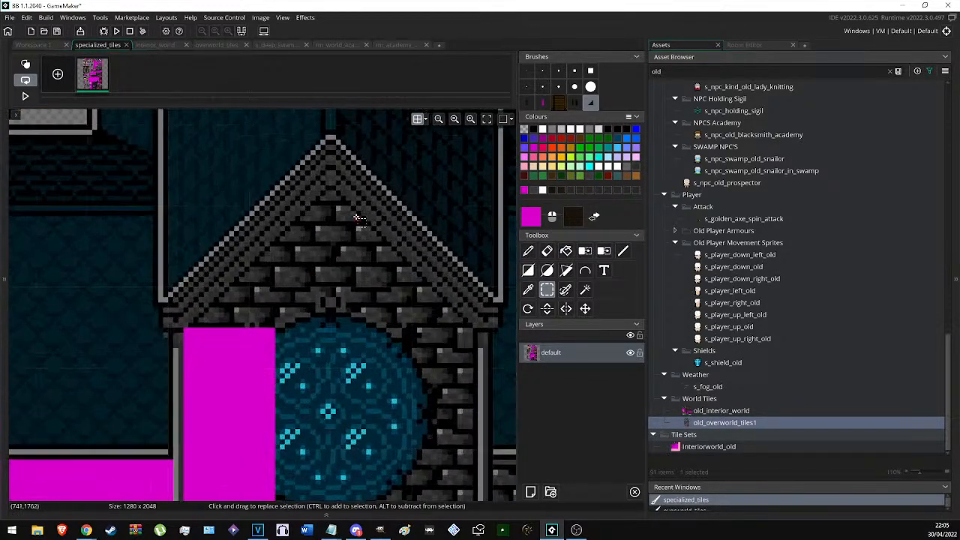
{"action": "scroll", "coordinate": [289, 281], "scroll_direction": "down", "scroll_amount": 6}
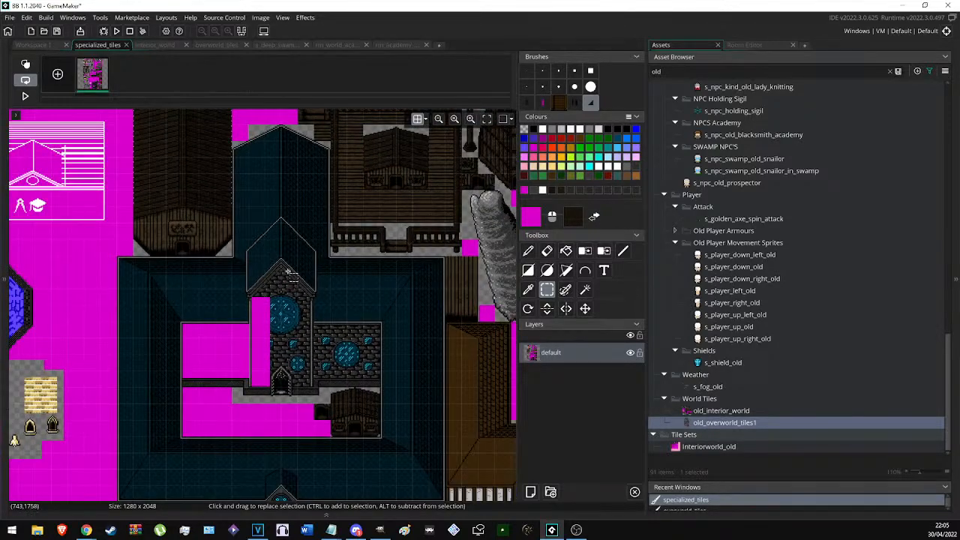
{"action": "scroll", "coordinate": [288, 272], "scroll_direction": "up", "scroll_amount": 6}
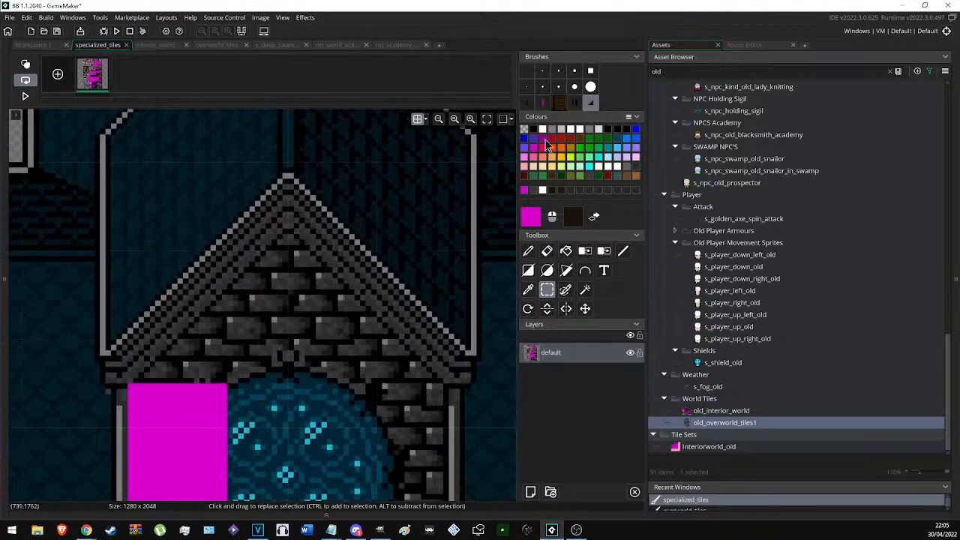
{"action": "left_click", "coordinate": [529, 73]}
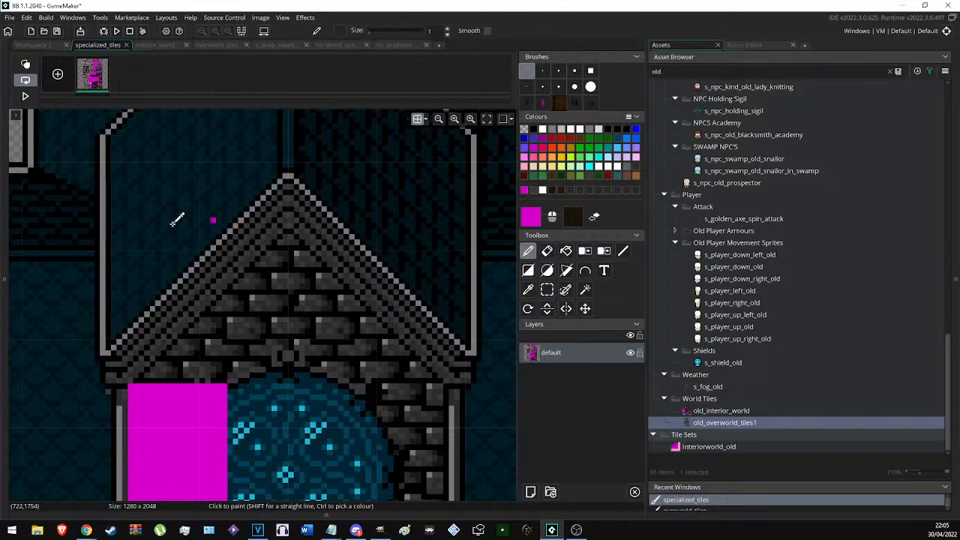
{"action": "scroll", "coordinate": [213, 218], "scroll_direction": "down", "scroll_amount": 3}
{"action": "scroll", "coordinate": [99, 155], "scroll_direction": "up", "scroll_amount": 3}
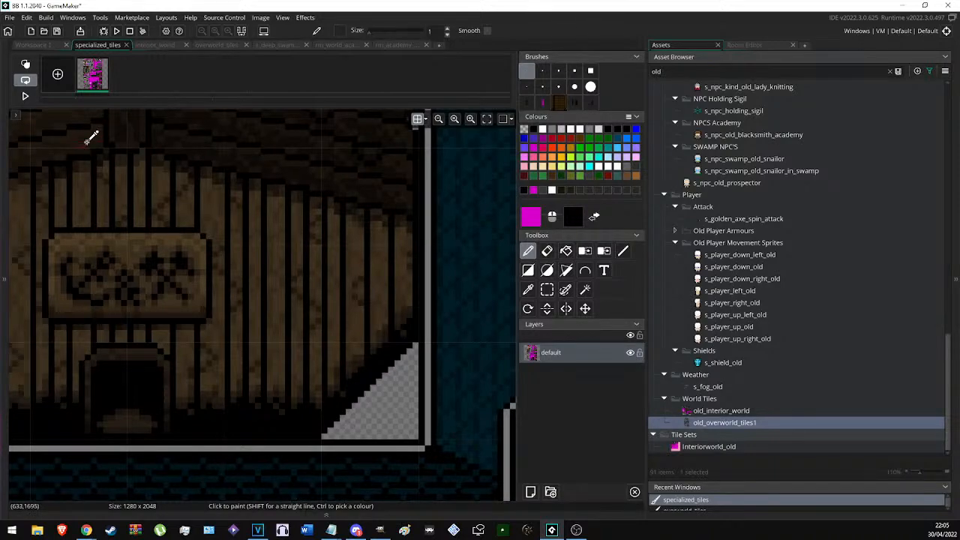
{"action": "right_click", "coordinate": [88, 144], "text": "ctrl"}
{"action": "scroll", "coordinate": [136, 157], "scroll_direction": "down", "scroll_amount": 2}
{"action": "middle_click_drag", "start_coordinate": [285, 239], "coordinate": [137, 193]}
{"action": "scroll", "coordinate": [142, 400], "scroll_direction": "up", "scroll_amount": 3}
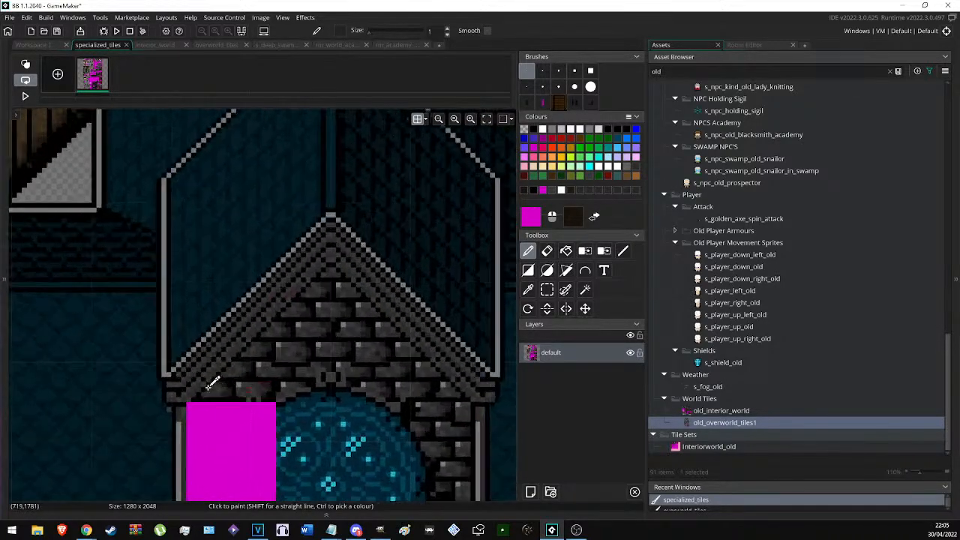
{"action": "left_click", "coordinate": [146, 400], "text": "ctrl"}
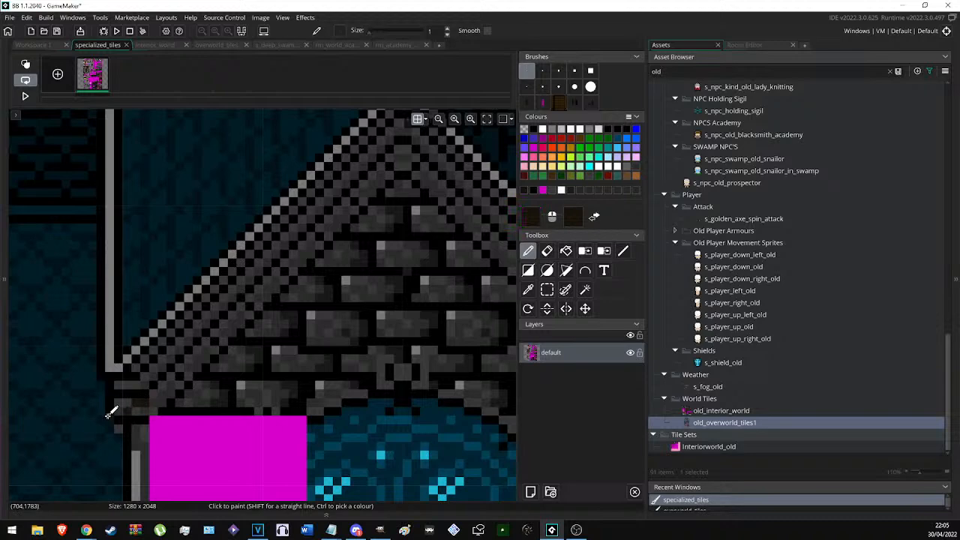
{"action": "mouse_move", "coordinate": [154, 402]}
{"action": "left_mouse_down"}
{"action": "mouse_move", "coordinate": [132, 369]}
{"action": "mouse_move", "coordinate": [120, 398]}
{"action": "mouse_move", "coordinate": [133, 391]}
{"action": "left_mouse_up"}
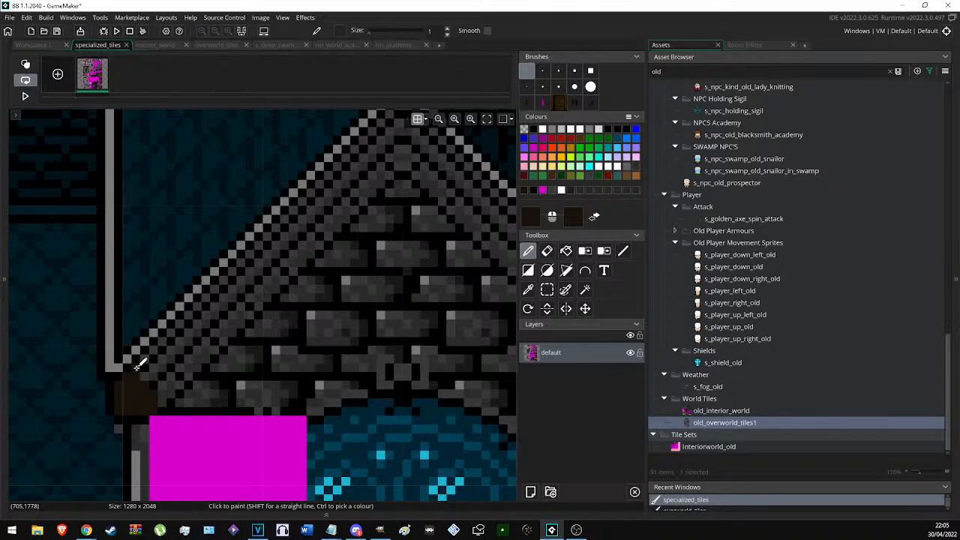
Draw 1-pixel dark brown lines along both slopes of the tower gable's stone trim with the Line tool.
{"action": "key", "text": "l"}
{"action": "scroll", "coordinate": [332, 220], "scroll_direction": "up", "scroll_amount": 2}
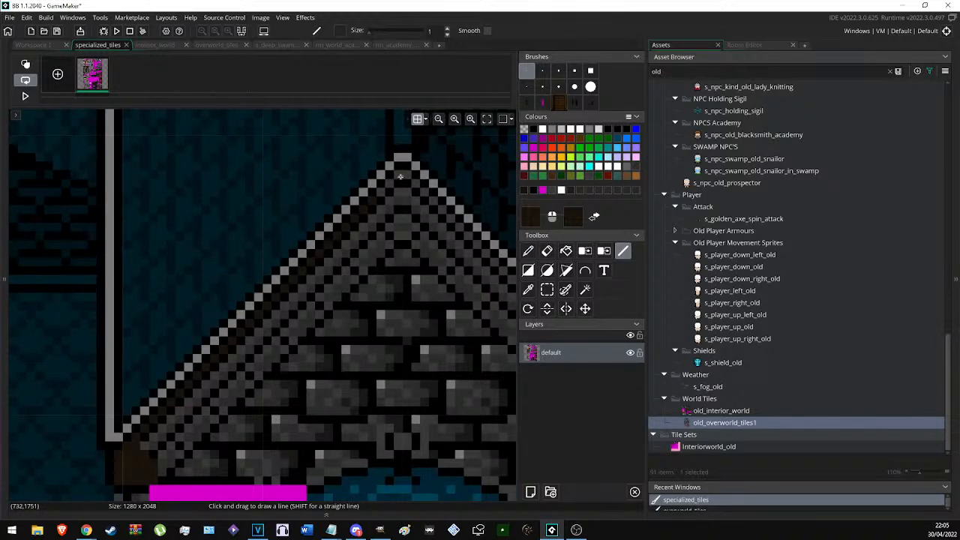
{"action": "scroll", "coordinate": [394, 219], "scroll_direction": "up", "scroll_amount": 1}
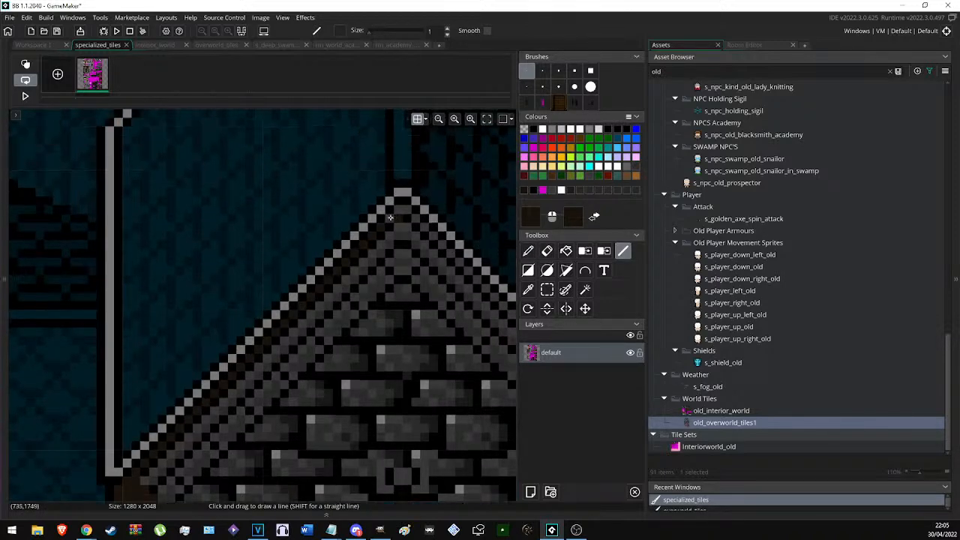
{"action": "middle_click_drag", "start_coordinate": [394, 219], "coordinate": [265, 180]}
{"action": "left_click", "coordinate": [241, 32]}
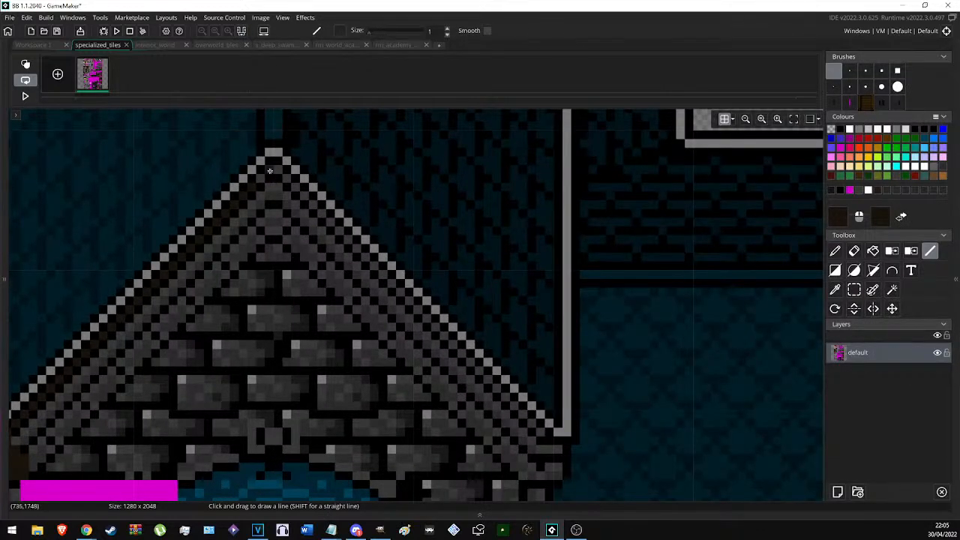
{"action": "mouse_move", "coordinate": [267, 170]}
{"action": "left_mouse_down"}
{"action": "mouse_move", "coordinate": [457, 317]}
{"action": "mouse_move", "coordinate": [527, 433]}
{"action": "mouse_move", "coordinate": [546, 436]}
{"action": "left_mouse_up"}
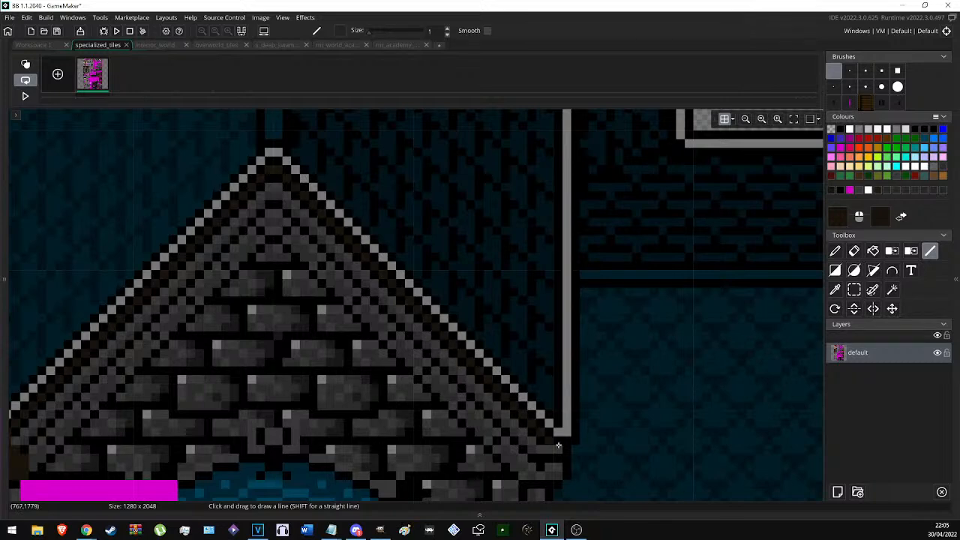
{"action": "mouse_move", "coordinate": [559, 475]}
{"action": "left_mouse_down"}
{"action": "mouse_move", "coordinate": [524, 478]}
{"action": "mouse_move", "coordinate": [389, 312]}
{"action": "mouse_move", "coordinate": [290, 228]}
{"action": "mouse_move", "coordinate": [277, 231]}
{"action": "left_mouse_up"}
{"action": "scroll", "coordinate": [384, 281], "scroll_direction": "left", "scroll_amount": 5}
{"action": "left_click_drag", "start_coordinate": [453, 230], "coordinate": [240, 458]}
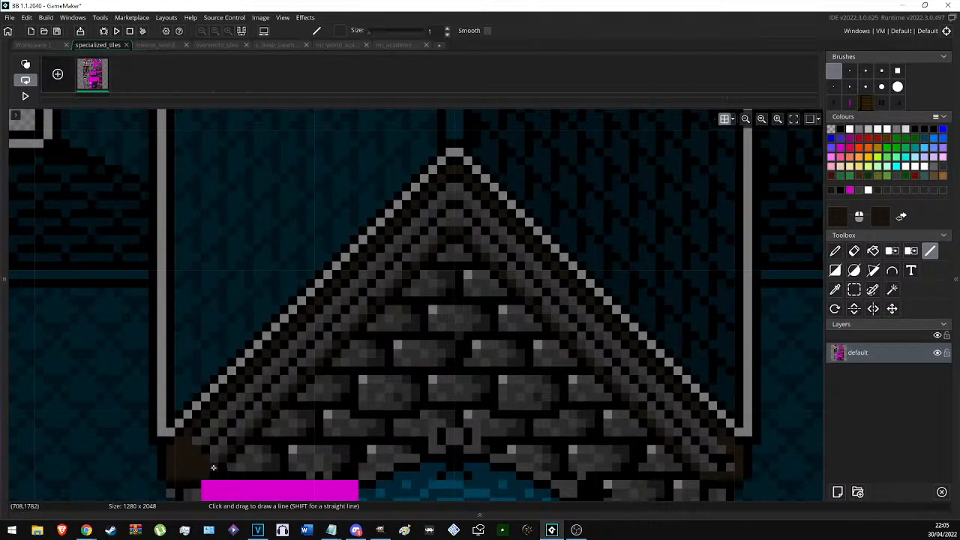
Cover the rest of the gable's stone trim with dark brown lines, widening the brush to 3 for the remaining gaps.
{"action": "scroll", "coordinate": [173, 450], "scroll_direction": "down", "scroll_amount": 3}
{"action": "right_click", "coordinate": [167, 413], "text": "ctrl"}
{"action": "right_click", "coordinate": [170, 383]}
{"action": "scroll", "coordinate": [210, 351], "scroll_direction": "up", "scroll_amount": 3}
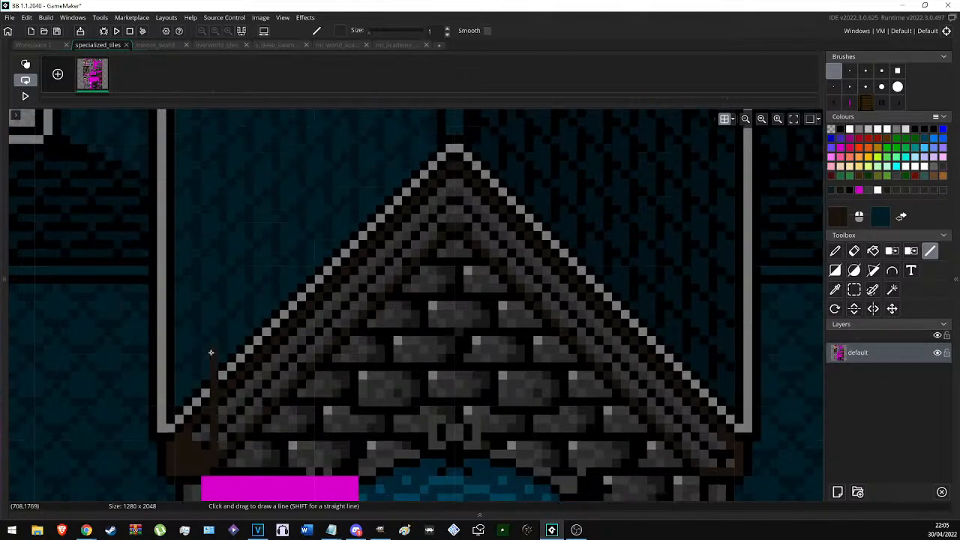
{"action": "mouse_move", "coordinate": [453, 216]}
{"action": "left_mouse_down"}
{"action": "mouse_move", "coordinate": [703, 463]}
{"action": "mouse_move", "coordinate": [727, 462]}
{"action": "mouse_move", "coordinate": [505, 200]}
{"action": "mouse_move", "coordinate": [458, 187]}
{"action": "mouse_move", "coordinate": [458, 178]}
{"action": "left_mouse_up"}
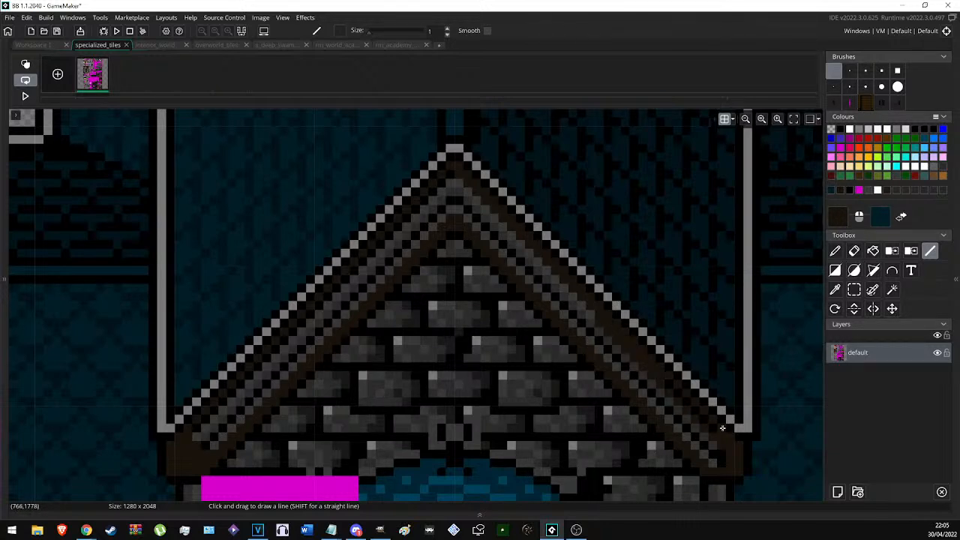
{"action": "left_click", "coordinate": [833, 87]}
{"action": "mouse_move", "coordinate": [715, 458]}
{"action": "left_mouse_down"}
{"action": "mouse_move", "coordinate": [547, 273]}
{"action": "mouse_move", "coordinate": [467, 215]}
{"action": "mouse_move", "coordinate": [640, 360]}
{"action": "mouse_move", "coordinate": [718, 453]}
{"action": "left_mouse_up"}
{"action": "mouse_move", "coordinate": [450, 177]}
{"action": "left_mouse_down"}
{"action": "mouse_move", "coordinate": [396, 246]}
{"action": "mouse_move", "coordinate": [300, 330]}
{"action": "mouse_move", "coordinate": [205, 449]}
{"action": "left_mouse_up"}
{"action": "left_click_drag", "start_coordinate": [239, 418], "coordinate": [460, 213]}
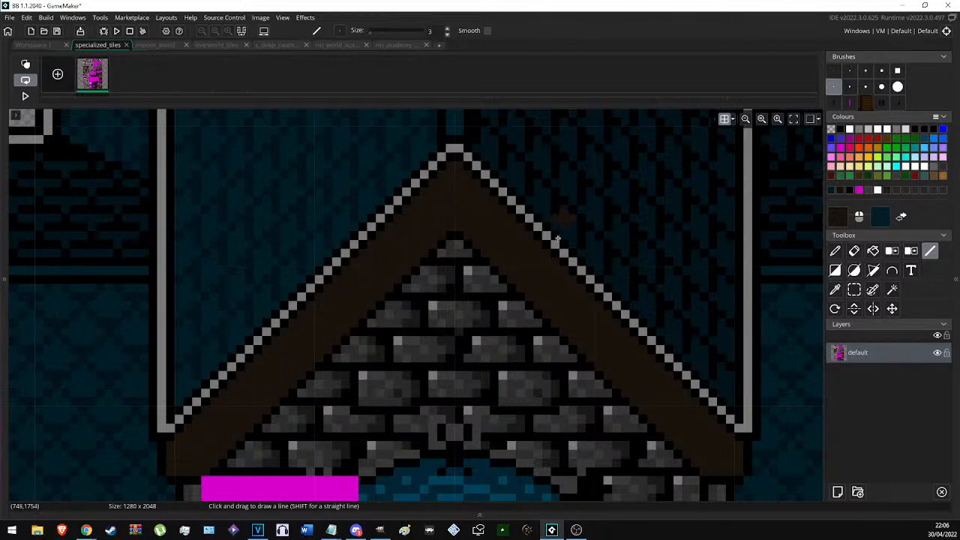
Select a stepped patch of bricks under the gable's left eave and fill it with magenta.
{"action": "scroll", "coordinate": [565, 223], "scroll_direction": "down", "scroll_amount": 5}
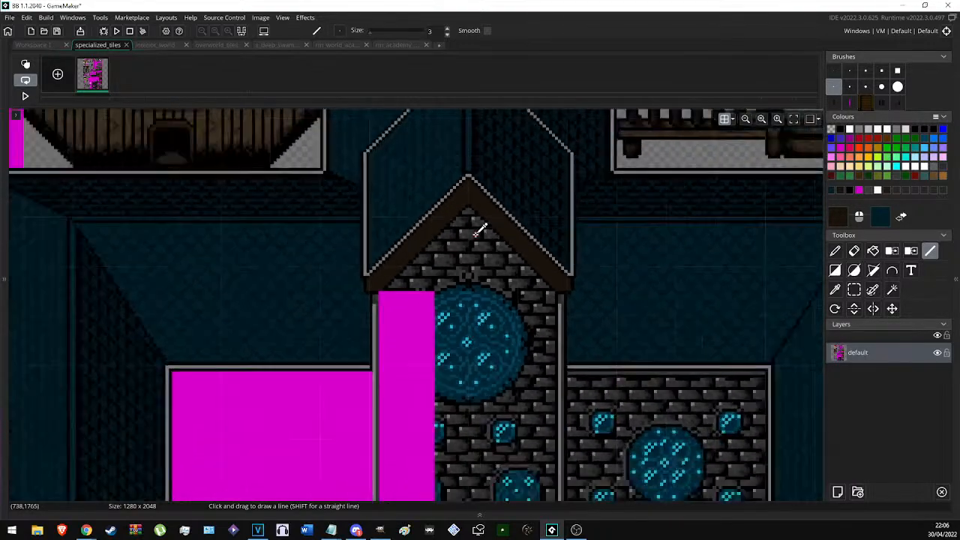
{"action": "scroll", "coordinate": [480, 231], "scroll_direction": "down", "scroll_amount": 2}
{"action": "middle_click_drag", "start_coordinate": [484, 264], "coordinate": [373, 234]}
{"action": "key", "text": "s"}
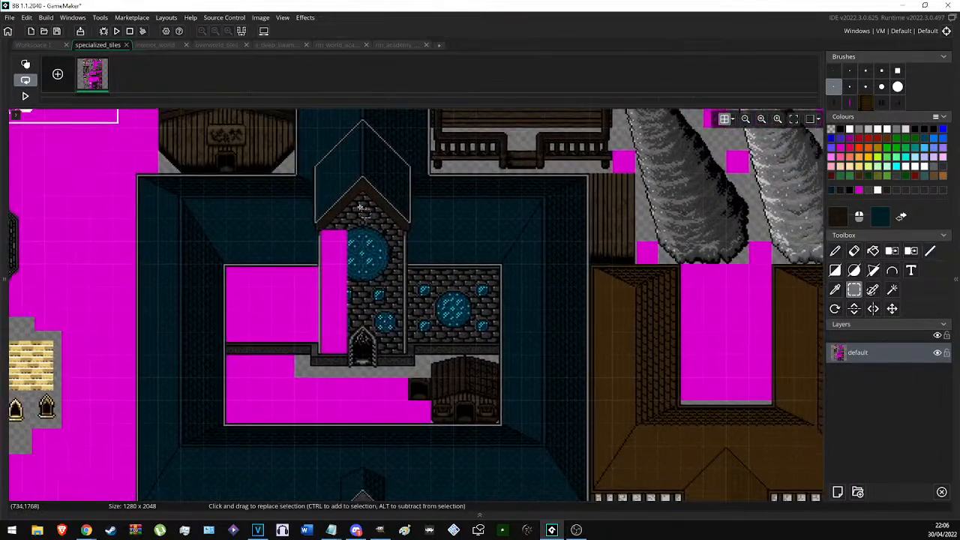
{"action": "scroll", "coordinate": [368, 192], "scroll_direction": "up", "scroll_amount": 5}
{"action": "scroll", "coordinate": [258, 319], "scroll_direction": "up", "scroll_amount": 2}
{"action": "left_click_drag", "start_coordinate": [158, 359], "coordinate": [175, 369]}
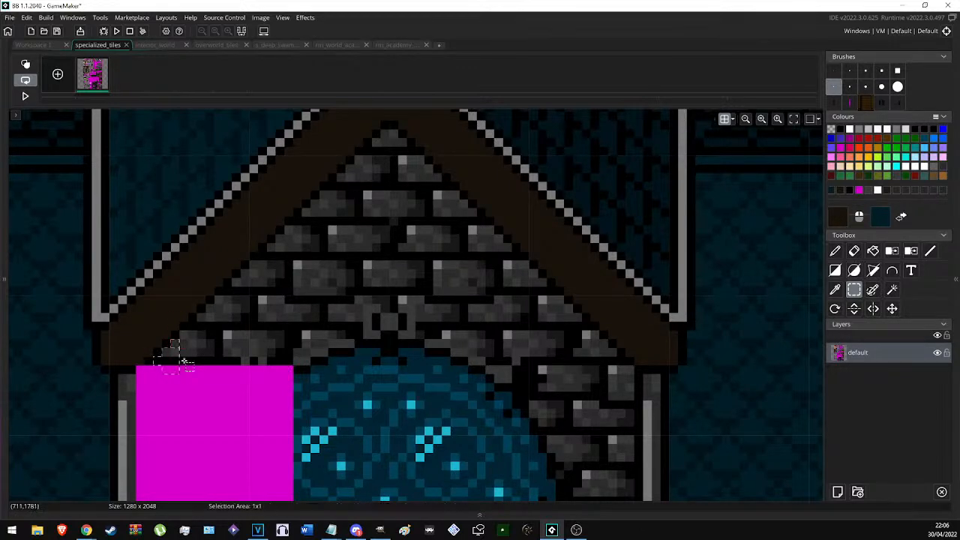
{"action": "left_click", "coordinate": [193, 327], "text": "ctrl"}
{"action": "left_click", "coordinate": [202, 318], "text": "ctrl"}
{"action": "left_click", "coordinate": [211, 309], "text": "ctrl"}
{"action": "left_click_drag", "start_coordinate": [193, 327], "coordinate": [212, 387], "text": "ctrl"}
{"action": "left_click_drag", "start_coordinate": [219, 301], "coordinate": [220, 386], "text": "ctrl"}
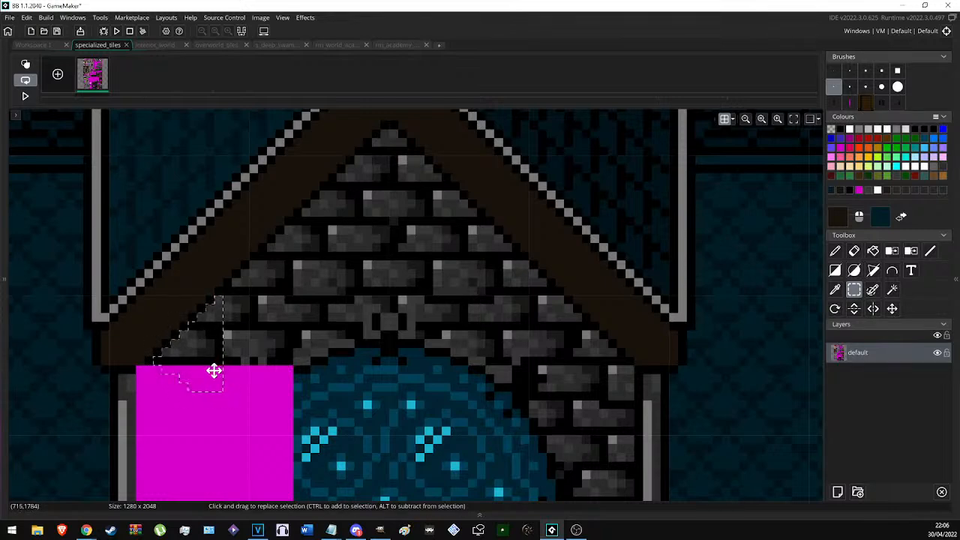
{"action": "key", "text": "f"}
{"action": "left_click", "coordinate": [213, 378], "text": "ctrl"}
{"action": "left_click", "coordinate": [204, 341]}
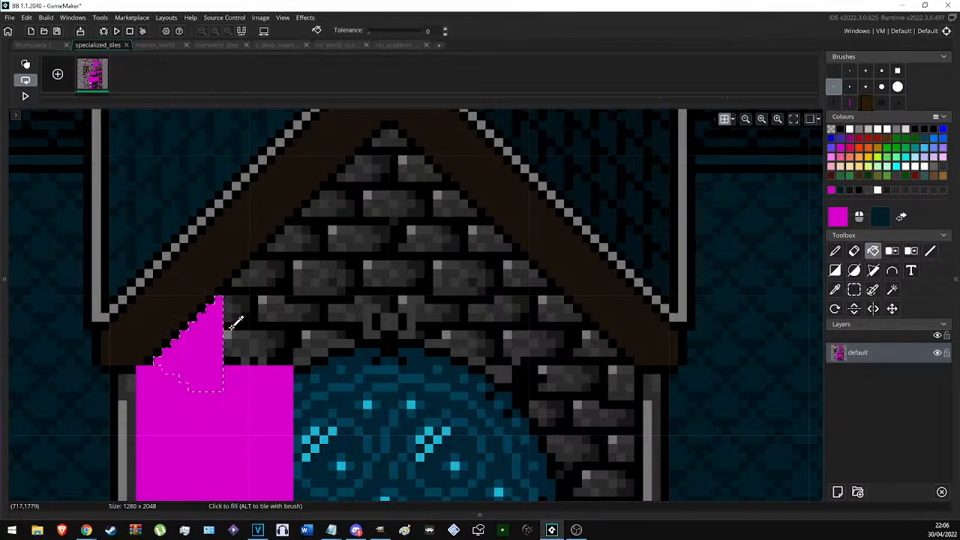
Copy the magenta stepped patch as a brush and stamp it up the gable's left slope to the peak.
{"action": "key", "text": "ctrl+c"}
{"action": "left_click", "coordinate": [252, 280]}
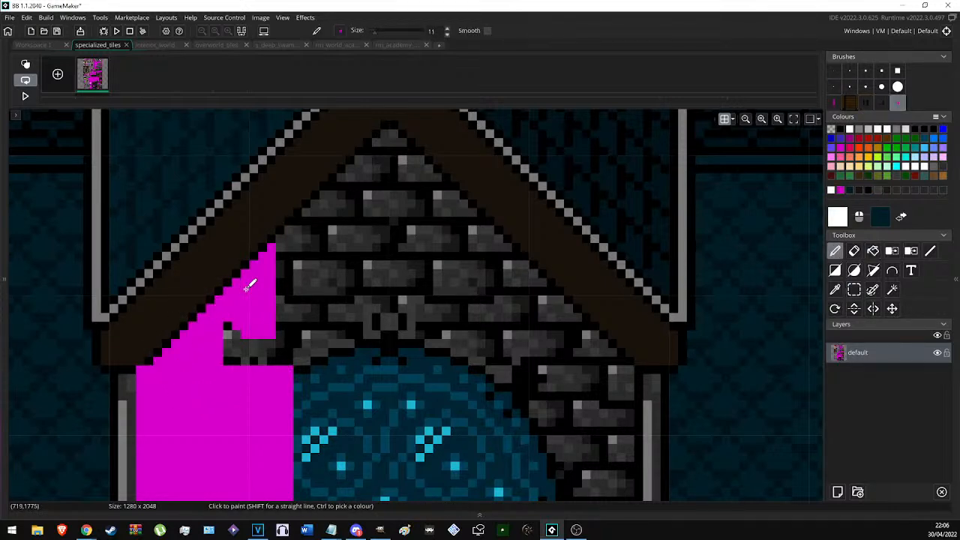
{"action": "left_click", "coordinate": [300, 245]}
{"action": "left_click", "coordinate": [331, 214]}
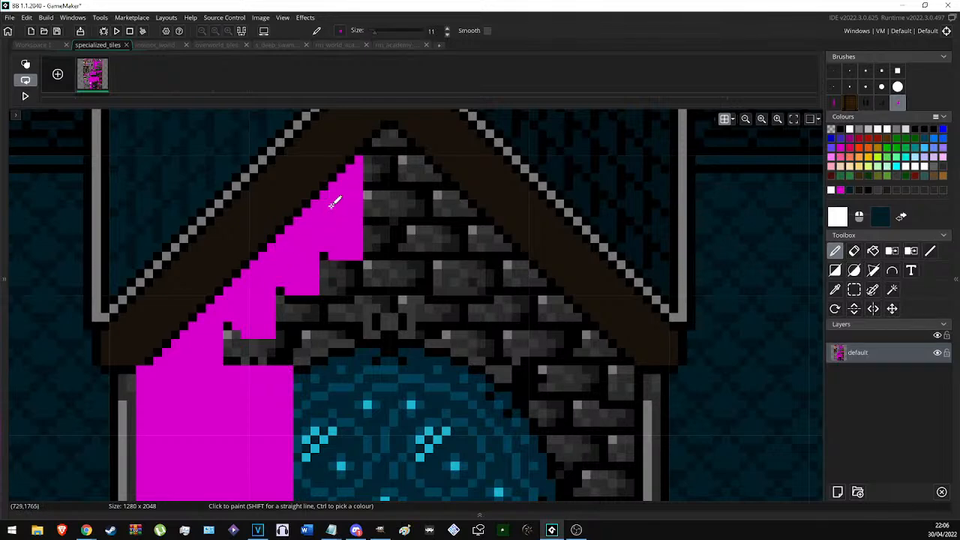
{"action": "left_click", "coordinate": [367, 182]}
{"action": "key", "text": "x"}
Paint the remaining bricks in the left half of the gable with a magenta brush of size 6.
{"action": "key", "text": "s"}
{"action": "middle_click_drag", "start_coordinate": [388, 237], "coordinate": [399, 220]}
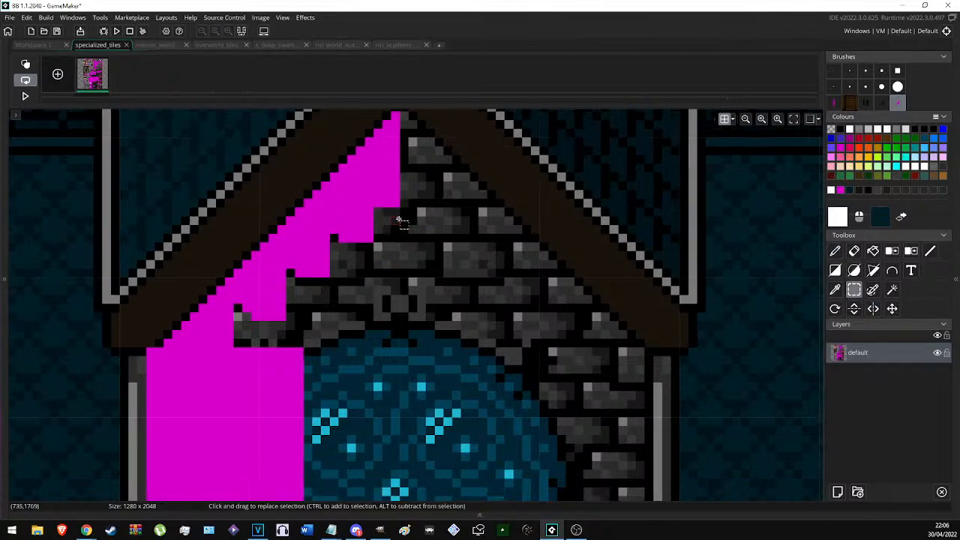
{"action": "key", "text": "p"}
{"action": "mouse_move", "coordinate": [375, 182]}
{"action": "left_mouse_down"}
{"action": "mouse_move", "coordinate": [382, 300]}
{"action": "mouse_move", "coordinate": [389, 252]}
{"action": "mouse_move", "coordinate": [362, 307]}
{"action": "mouse_move", "coordinate": [330, 259]}
{"action": "mouse_move", "coordinate": [331, 313]}
{"action": "mouse_move", "coordinate": [250, 335]}
{"action": "left_mouse_up"}
{"action": "scroll", "coordinate": [368, 327], "scroll_direction": "down", "scroll_amount": 5}
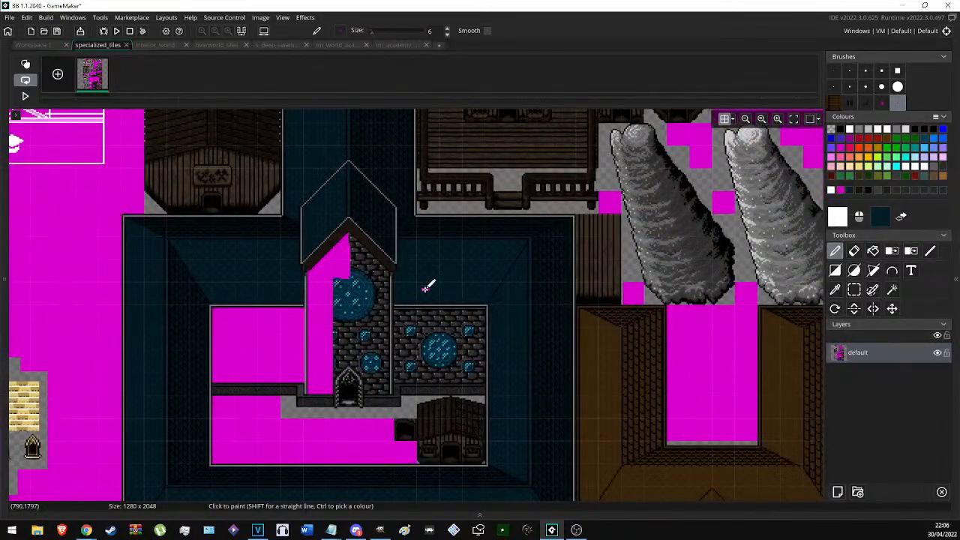
{"action": "scroll", "coordinate": [388, 297], "scroll_direction": "up", "scroll_amount": 3}
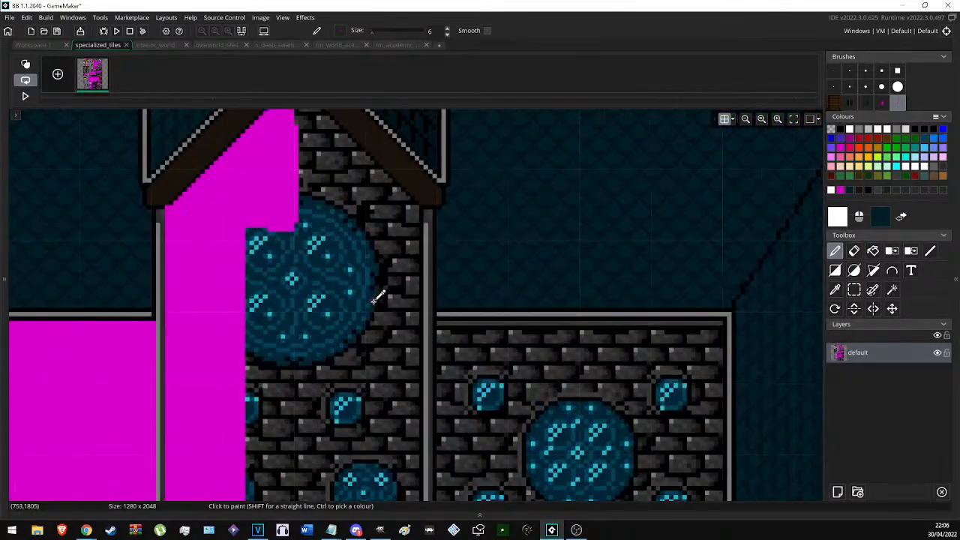
{"action": "scroll", "coordinate": [379, 298], "scroll_direction": "down", "scroll_amount": 4}
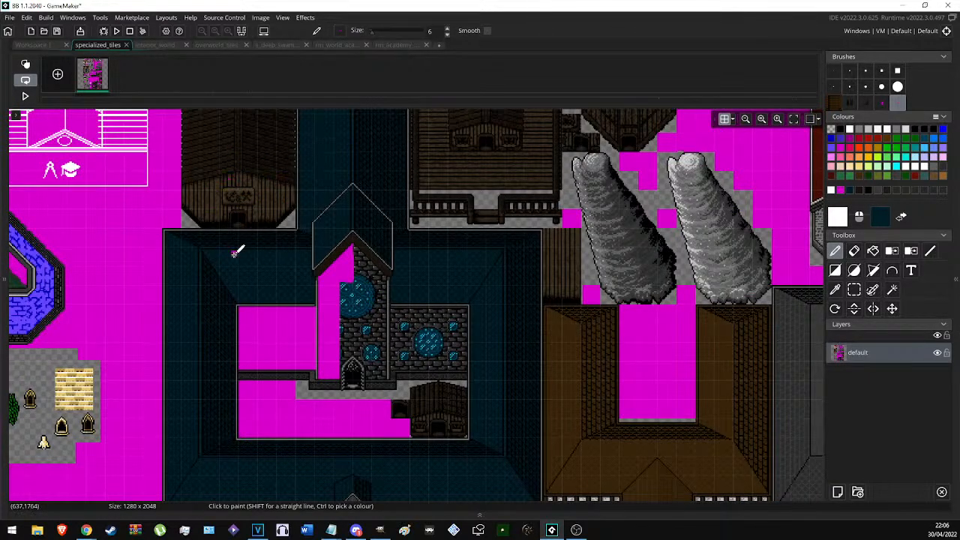
Copy a small blue window with its brick surround as a brush and try it against the wooden building's facade.
{"action": "key", "text": "s"}
{"action": "scroll", "coordinate": [420, 334], "scroll_direction": "up", "scroll_amount": 4}
{"action": "left_click_drag", "start_coordinate": [358, 292], "coordinate": [389, 340]}
{"action": "key", "text": "ctrl+c"}
{"action": "scroll", "coordinate": [452, 310], "scroll_direction": "up", "scroll_amount": 3}
{"action": "scroll", "coordinate": [342, 290], "scroll_direction": "left", "scroll_amount": 2}
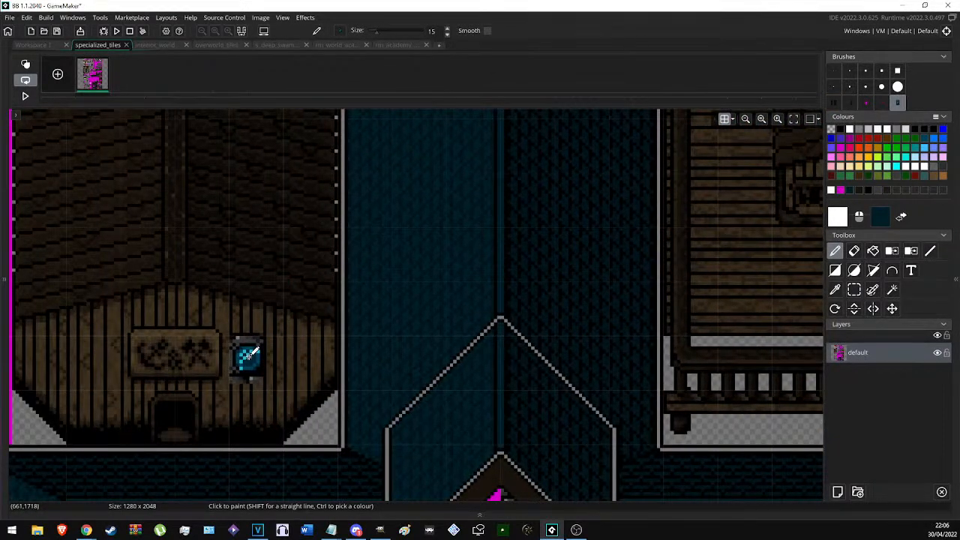
Select the tower's magenta area by colour, copy it as a brush and stamp it mirrored over the tower's right half.
{"action": "scroll", "coordinate": [249, 356], "scroll_direction": "down", "scroll_amount": 7}
{"action": "middle_click_drag", "start_coordinate": [342, 375], "coordinate": [256, 205]}
{"action": "key", "text": "s"}
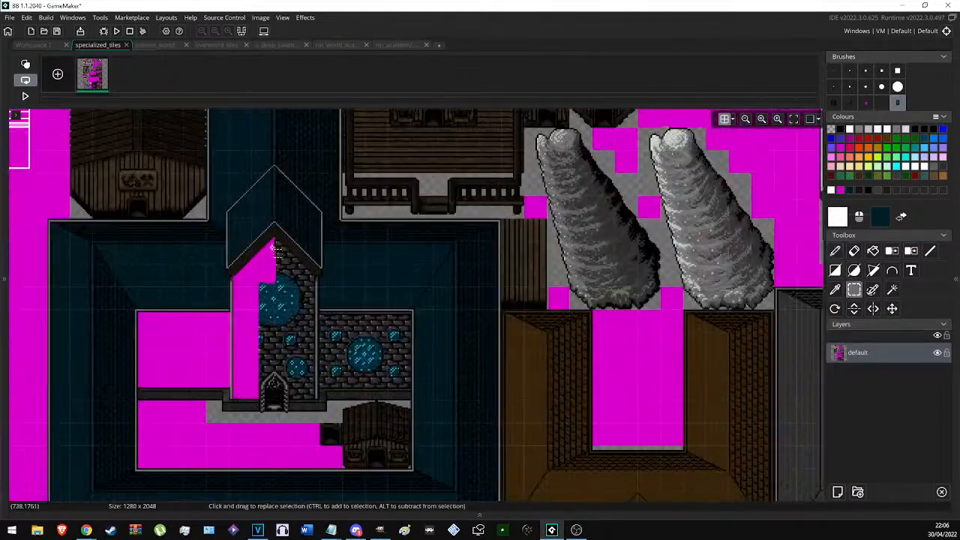
{"action": "scroll", "coordinate": [268, 251], "scroll_direction": "up", "scroll_amount": 9}
{"action": "middle_click_drag", "start_coordinate": [262, 244], "coordinate": [268, 139]}
{"action": "key", "text": "w"}
{"action": "left_click", "coordinate": [274, 191]}
{"action": "key", "text": "ctrl+c"}
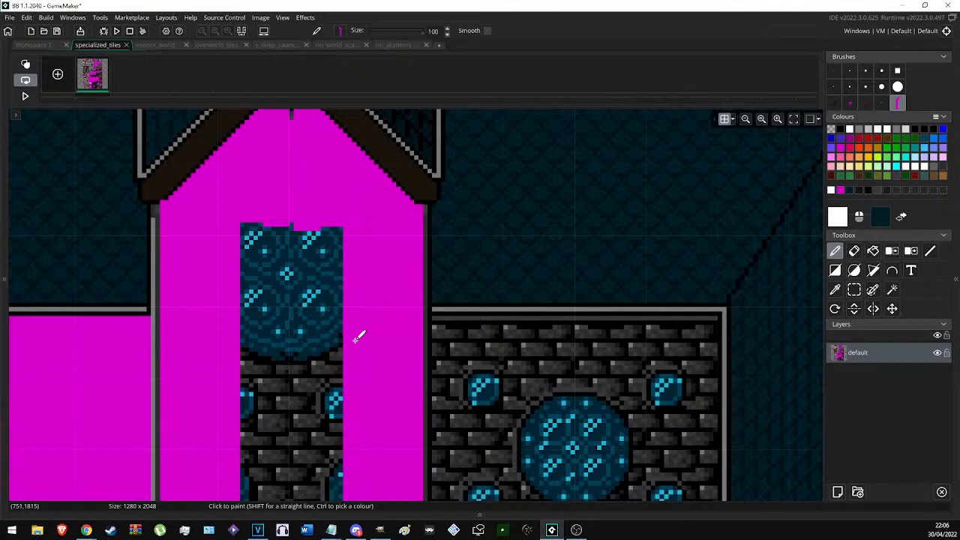
{"action": "middle_click_drag", "start_coordinate": [358, 337], "coordinate": [347, 384]}
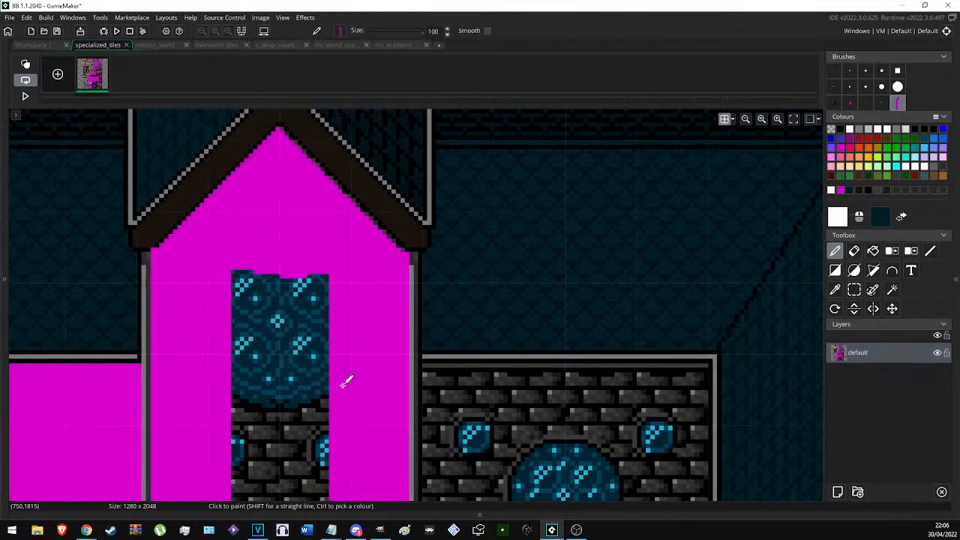
{"action": "key", "text": "s"}
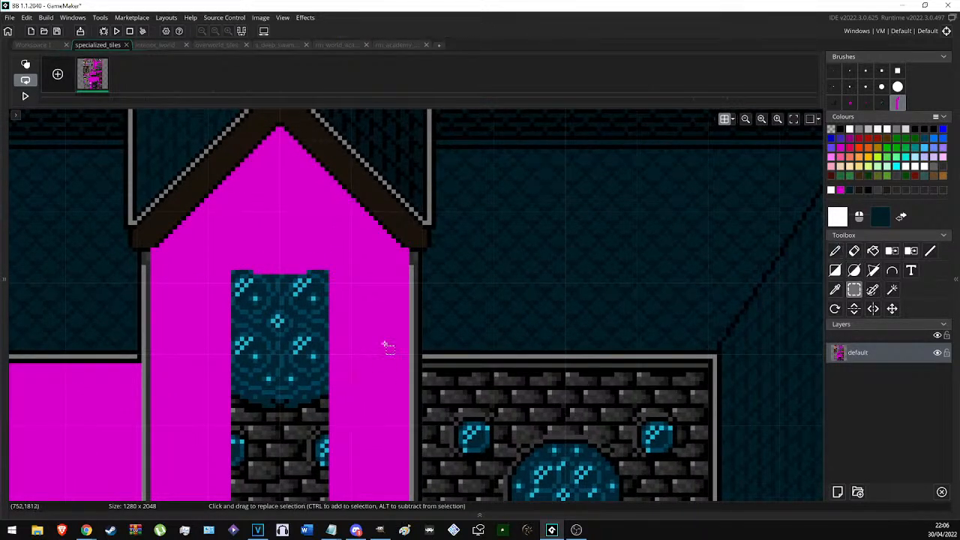
Pick the black outline colour with the 1-pixel brush for touching up the gable trim's lower corners.
{"action": "left_click", "coordinate": [836, 72]}
{"action": "scroll", "coordinate": [173, 233], "scroll_direction": "up", "scroll_amount": 2}
{"action": "left_click", "coordinate": [144, 234], "text": "ctrl"}
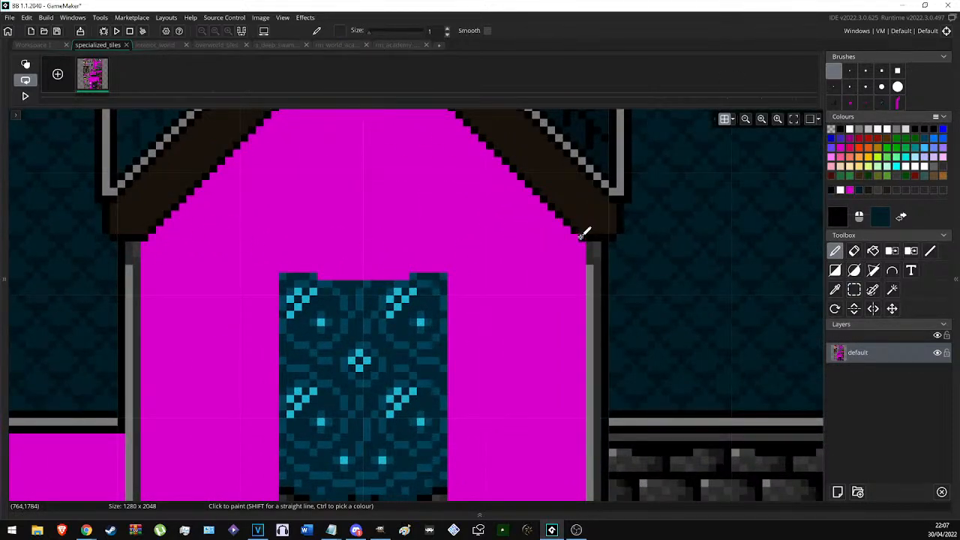
Copy a wide magenta strip as a brush and paint over the tower's central round window and bricks down to the arched door.
{"action": "key", "text": "s"}
{"action": "left_click_drag", "start_coordinate": [489, 246], "coordinate": [228, 246]}
{"action": "key", "text": "ctrl+c"}
{"action": "left_click_drag", "start_coordinate": [385, 267], "coordinate": [394, 451]}
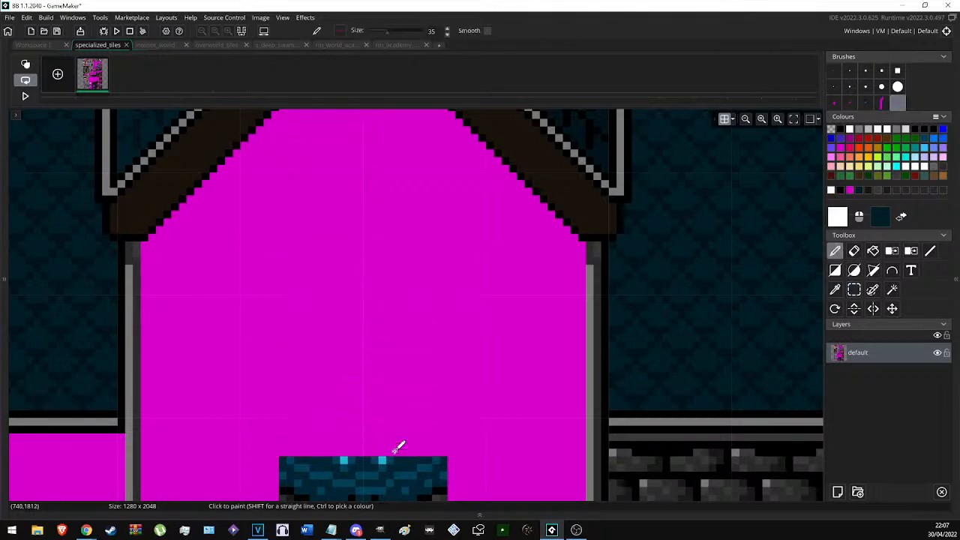
{"action": "scroll", "coordinate": [394, 443], "scroll_direction": "down", "scroll_amount": 3}
{"action": "left_click_drag", "start_coordinate": [377, 263], "coordinate": [366, 411]}
{"action": "scroll", "coordinate": [366, 408], "scroll_direction": "down", "scroll_amount": 4}
{"action": "left_click_drag", "start_coordinate": [366, 132], "coordinate": [373, 300]}
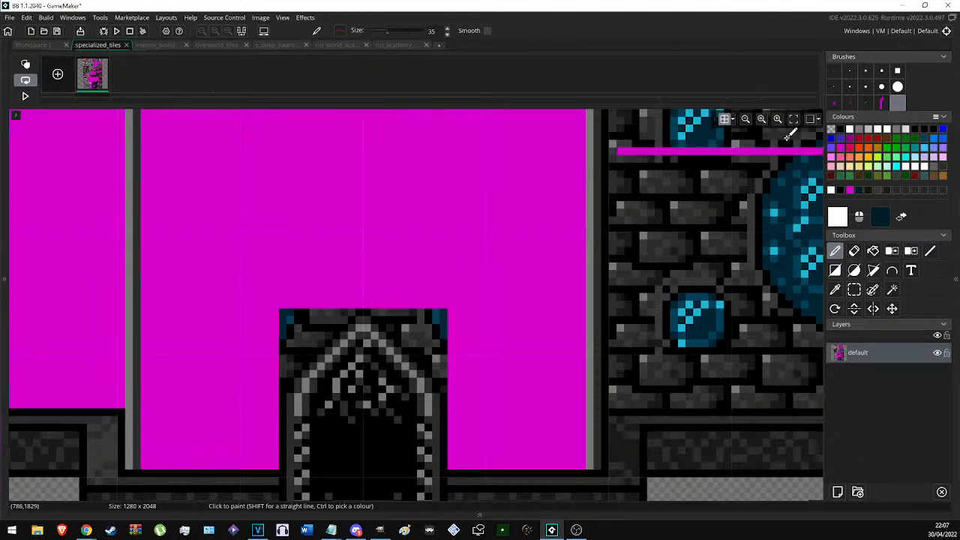
Paint magenta over the leftover bricks and blue pixels on both slopes above the tower's arched door with the saved magenta brush.
{"action": "left_click", "coordinate": [833, 104]}
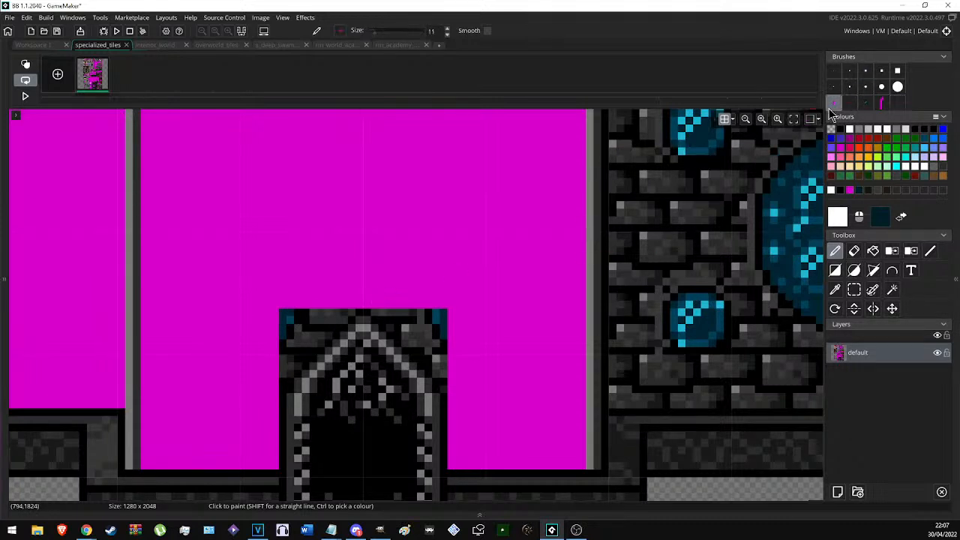
{"action": "left_click", "coordinate": [325, 326]}
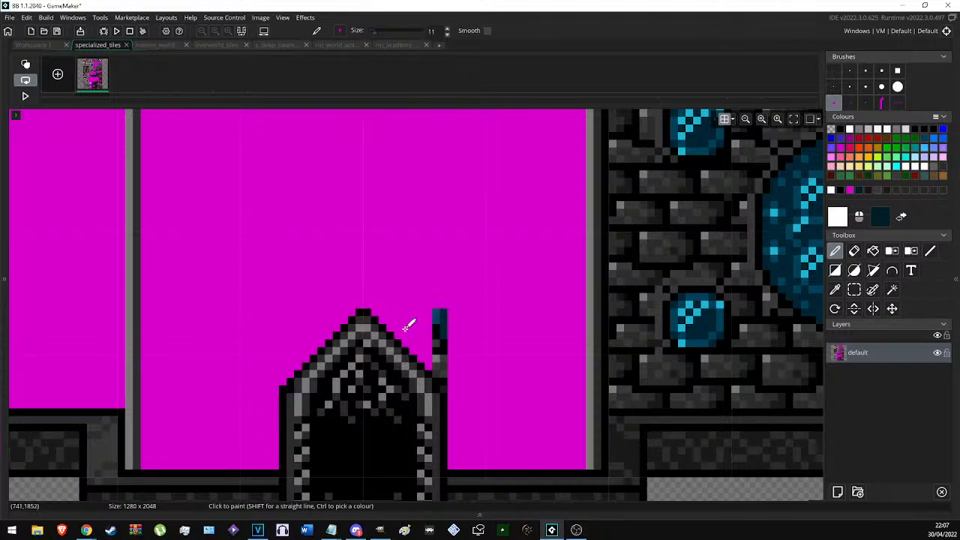
{"action": "left_click_drag", "start_coordinate": [433, 356], "coordinate": [435, 328]}
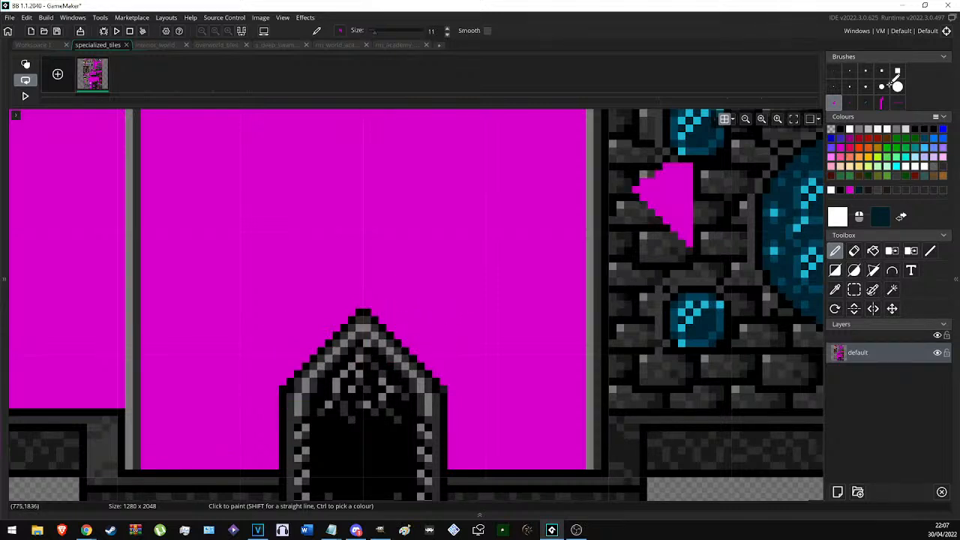
Sample the wall's magenta with the 1-pixel brush and trim the outer corner pixels of the arched door's outline.
{"action": "left_click", "coordinate": [834, 71]}
{"action": "left_click", "coordinate": [538, 318], "text": "ctrl"}
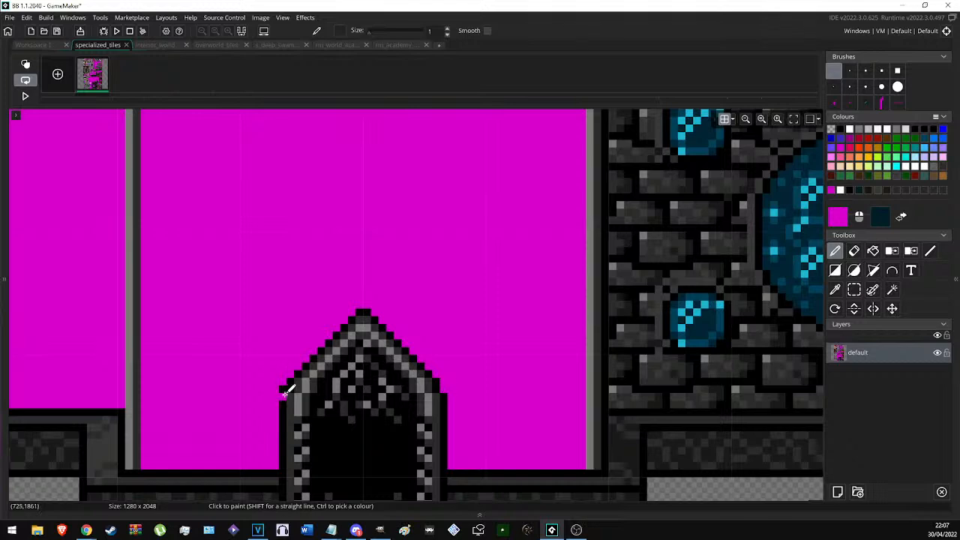
{"action": "scroll", "coordinate": [279, 349], "scroll_direction": "down", "scroll_amount": 3}
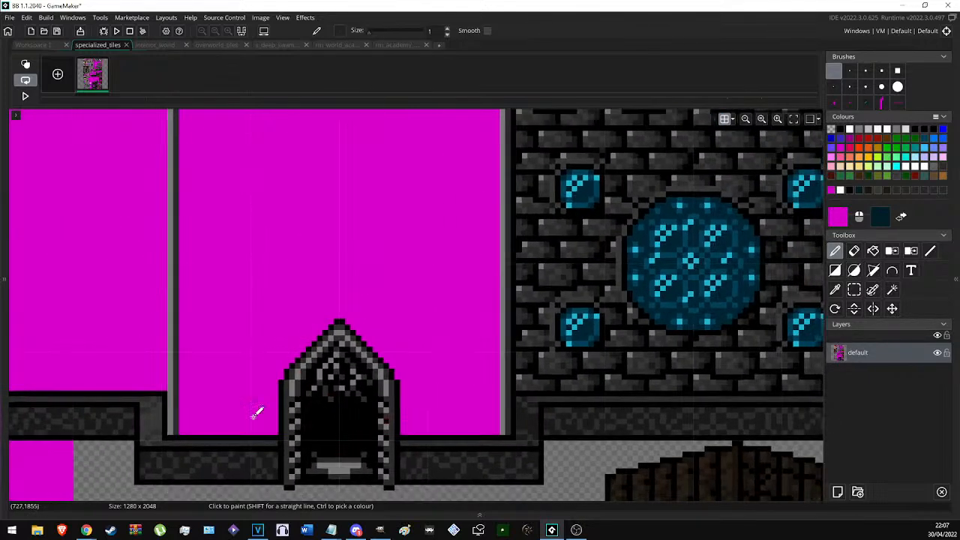
{"action": "scroll", "coordinate": [188, 375], "scroll_direction": "down", "scroll_amount": 2}
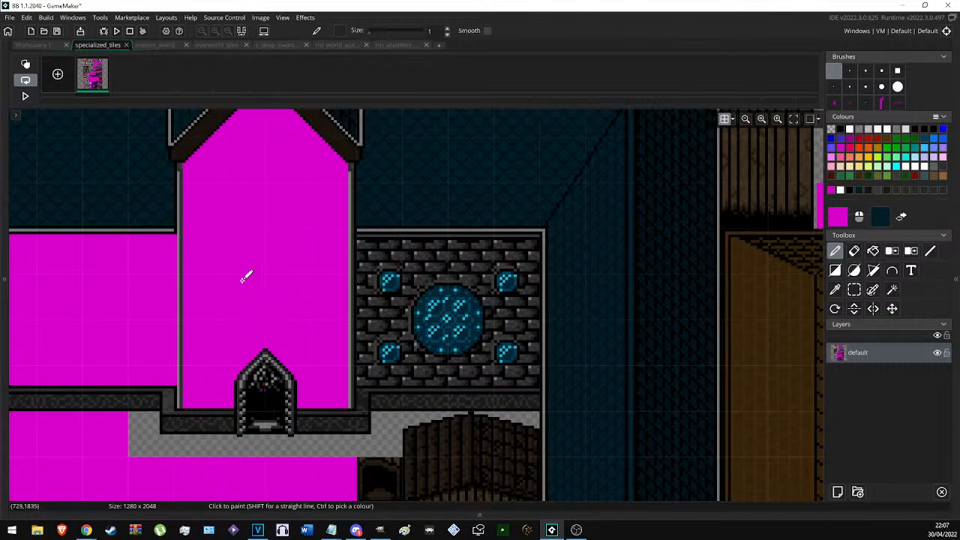
Outline the right wing's brick wall with 1-pixel magenta lines along its inner edges and thicken that border with the next larger brush.
{"action": "scroll", "coordinate": [247, 270], "scroll_direction": "up", "scroll_amount": 3}
{"action": "middle_click_drag", "start_coordinate": [330, 301], "coordinate": [279, 232]}
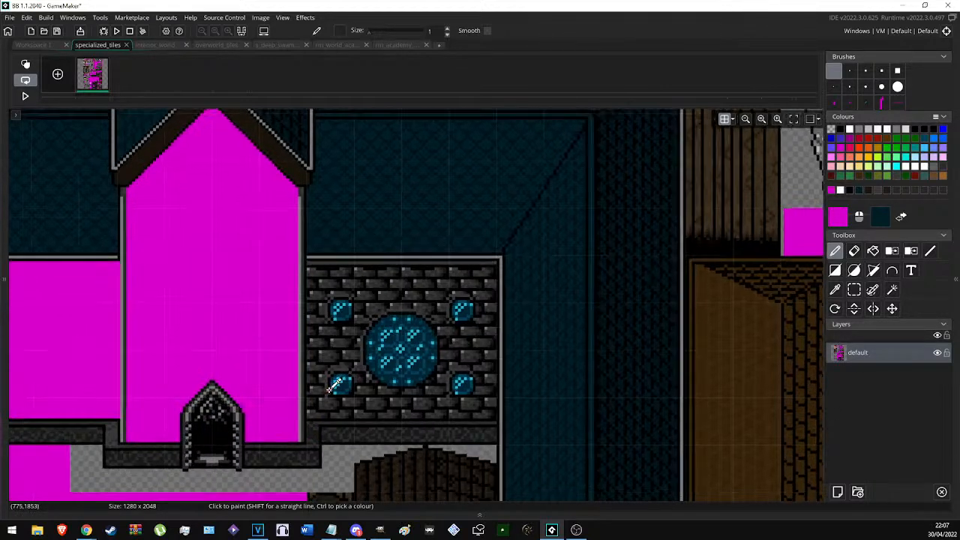
{"action": "scroll", "coordinate": [333, 386], "scroll_direction": "up", "scroll_amount": 2}
{"action": "key", "text": "l"}
{"action": "left_click_drag", "start_coordinate": [294, 433], "coordinate": [293, 184]}
{"action": "scroll", "coordinate": [293, 184], "scroll_direction": "down", "scroll_amount": 2}
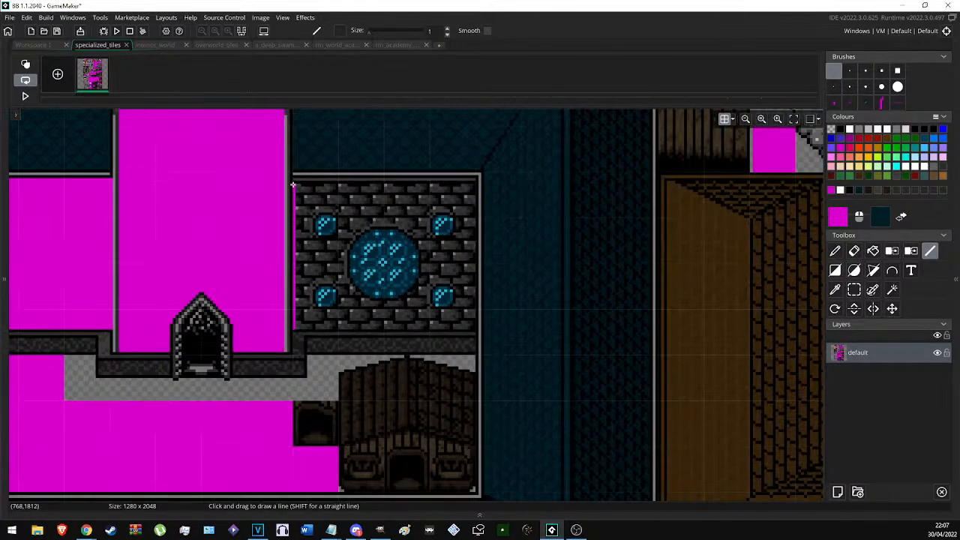
{"action": "scroll", "coordinate": [296, 182], "scroll_direction": "up", "scroll_amount": 2}
{"action": "mouse_move", "coordinate": [291, 177]}
{"action": "left_mouse_down"}
{"action": "mouse_move", "coordinate": [607, 177]}
{"action": "mouse_move", "coordinate": [606, 437]}
{"action": "mouse_move", "coordinate": [299, 439]}
{"action": "left_mouse_up"}
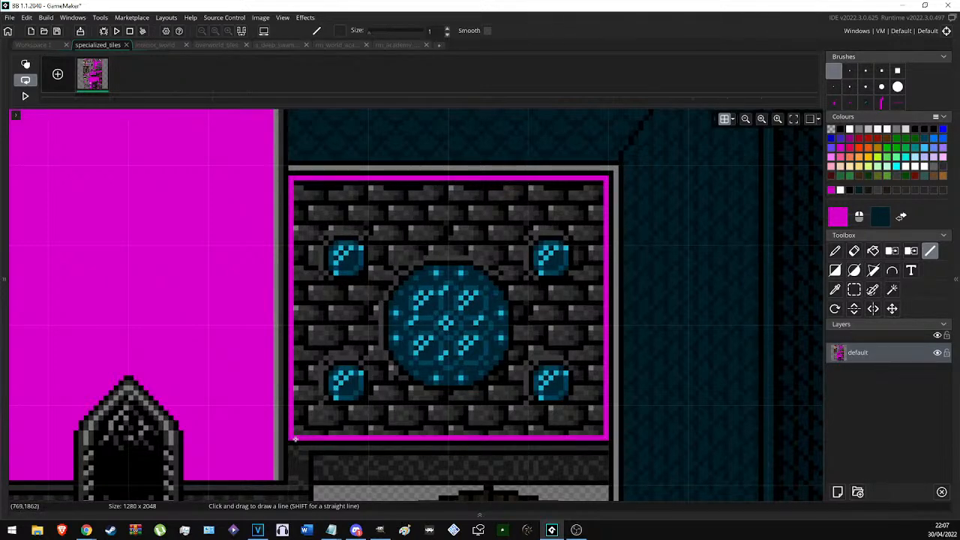
{"action": "left_click", "coordinate": [849, 69]}
{"action": "mouse_move", "coordinate": [294, 430]}
{"action": "left_mouse_down"}
{"action": "mouse_move", "coordinate": [296, 186]}
{"action": "mouse_move", "coordinate": [591, 184]}
{"action": "mouse_move", "coordinate": [598, 433]}
{"action": "left_mouse_up"}
Select the right wing's remaining bricks and blue windows, fill the selection with magenta and clear the selection.
{"action": "key", "text": "s"}
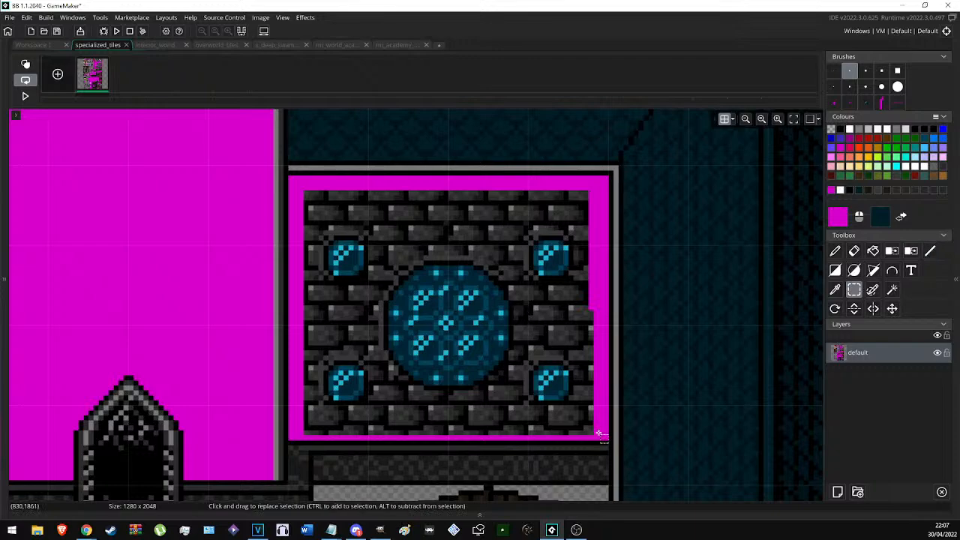
{"action": "left_click_drag", "start_coordinate": [573, 400], "coordinate": [299, 192]}
{"action": "key", "text": "f"}
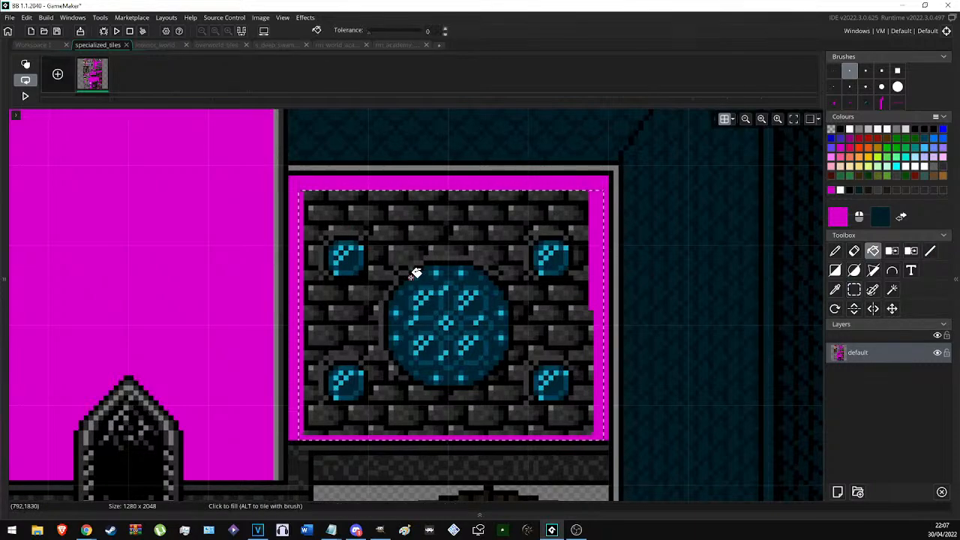
{"action": "left_click", "coordinate": [417, 271], "text": "shift"}
{"action": "key", "text": "d"}
{"action": "scroll", "coordinate": [510, 281], "scroll_direction": "down", "scroll_amount": 3}
{"action": "key", "text": "s"}
{"action": "left_click", "coordinate": [449, 305]}
{"action": "scroll", "coordinate": [489, 345], "scroll_direction": "down", "scroll_amount": 2}
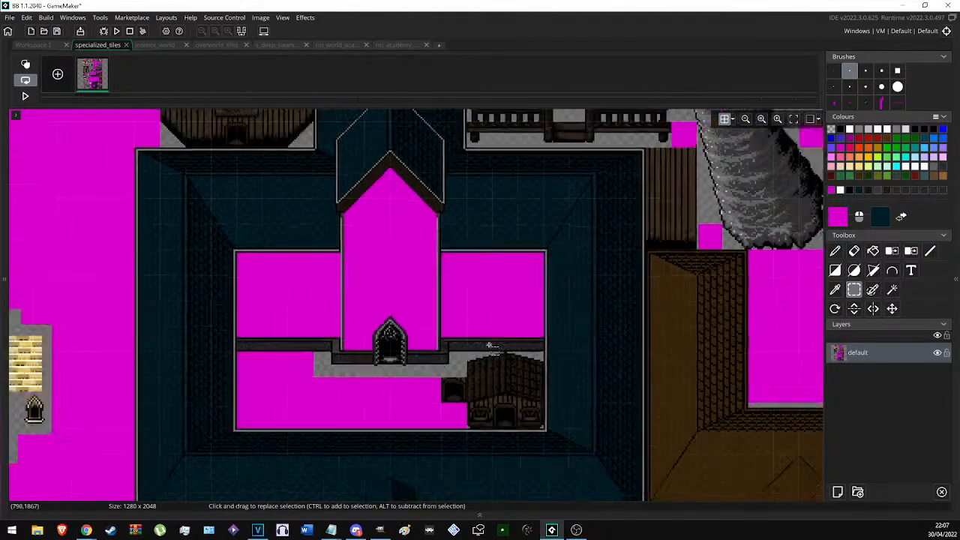
Sample the dark brown of the tower's gable trim with the 1-pixel brush.
{"action": "middle_click_drag", "start_coordinate": [489, 345], "coordinate": [449, 249]}
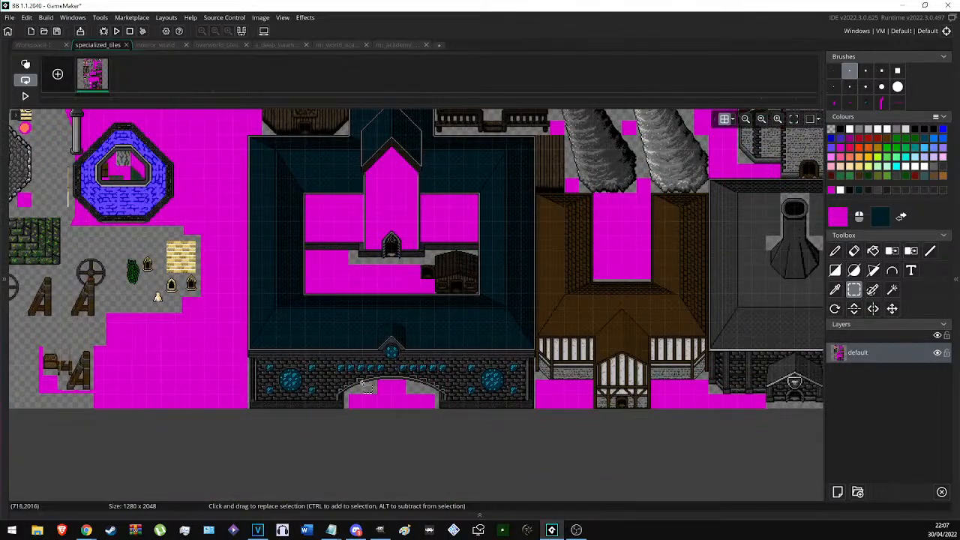
{"action": "scroll", "coordinate": [373, 386], "scroll_direction": "up", "scroll_amount": 5}
{"action": "left_click_drag", "start_coordinate": [211, 387], "coordinate": [424, 302]}
{"action": "left_click_drag", "start_coordinate": [590, 209], "coordinate": [601, 182]}
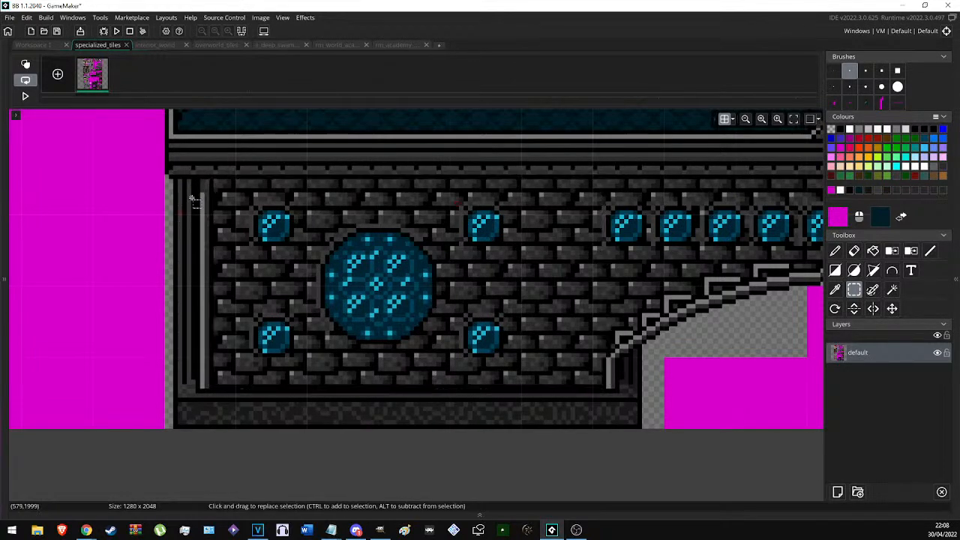
{"action": "scroll", "coordinate": [184, 346], "scroll_direction": "up", "scroll_amount": 5}
{"action": "scroll", "coordinate": [202, 342], "scroll_direction": "up", "scroll_amount": 7}
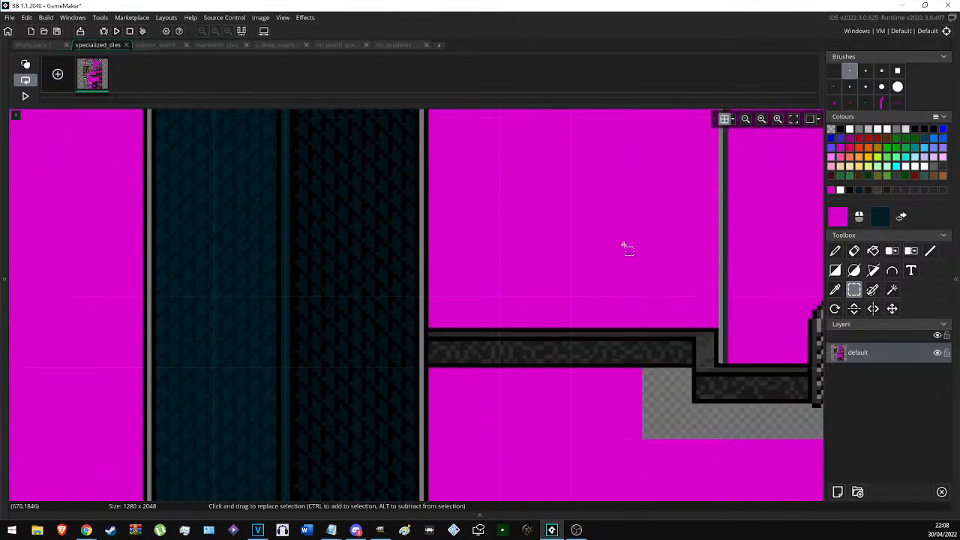
{"action": "middle_click_drag", "start_coordinate": [802, 207], "coordinate": [427, 253]}
{"action": "scroll", "coordinate": [429, 252], "scroll_direction": "up", "scroll_amount": 2}
{"action": "left_click", "coordinate": [842, 70]}
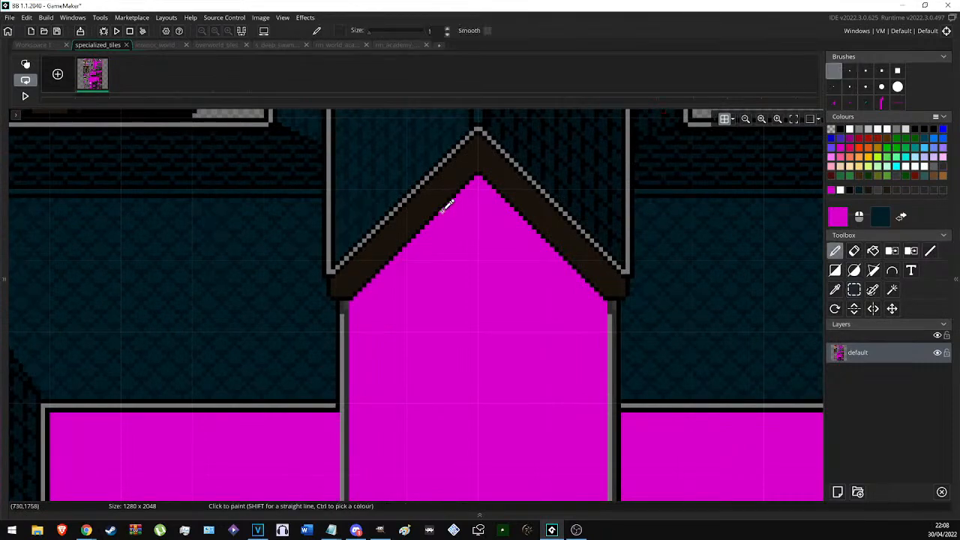
{"action": "left_click", "coordinate": [431, 201], "text": "ctrl"}
Paint a small dark brown block over the left end of the grey cornice above the front facade's bricks.
{"action": "scroll", "coordinate": [472, 230], "scroll_direction": "down", "scroll_amount": 15}
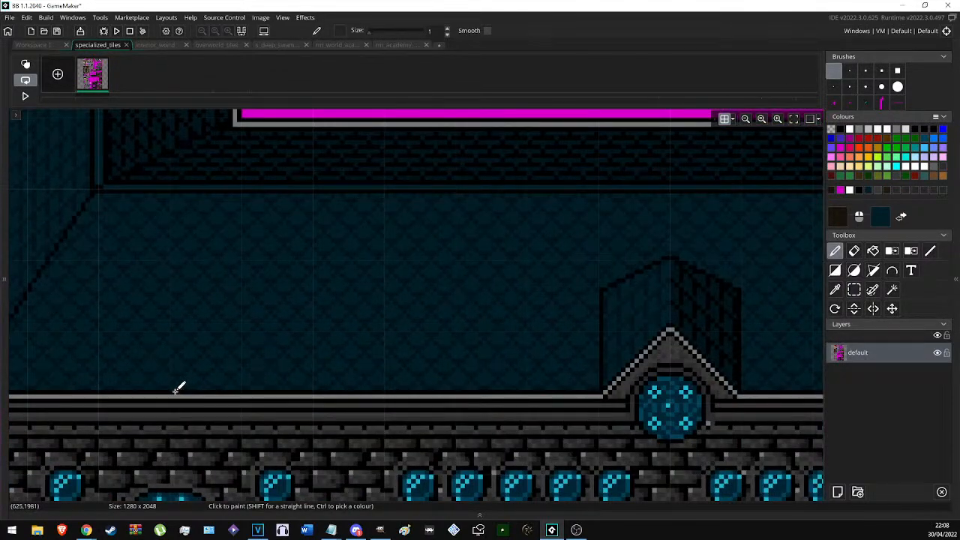
{"action": "middle_click_drag", "start_coordinate": [79, 426], "coordinate": [394, 324]}
{"action": "scroll", "coordinate": [293, 327], "scroll_direction": "up", "scroll_amount": 1, "text": "ctrl"}
{"action": "scroll", "coordinate": [90, 341], "scroll_direction": "down", "scroll_amount": 8, "text": "ctrl"}
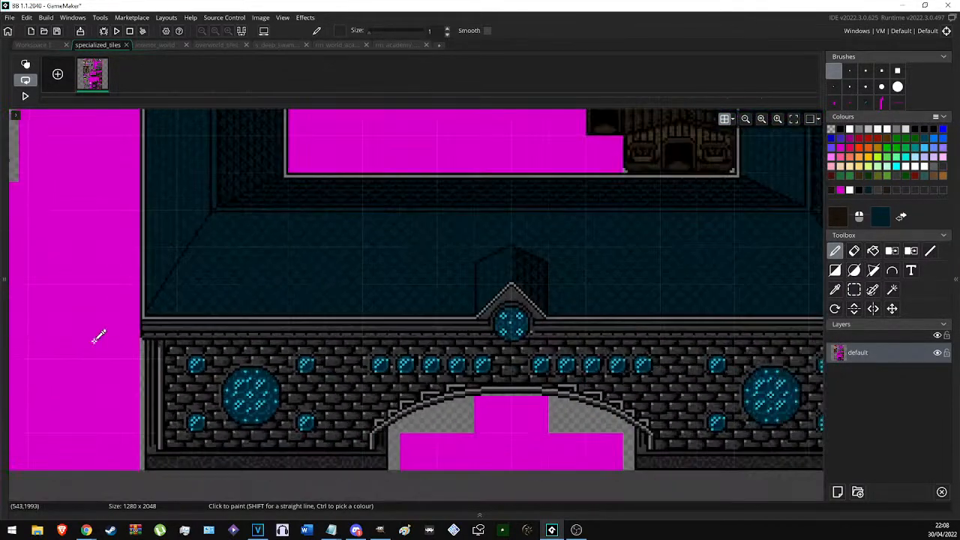
{"action": "scroll", "coordinate": [116, 357], "scroll_direction": "up", "scroll_amount": 3, "text": "ctrl"}
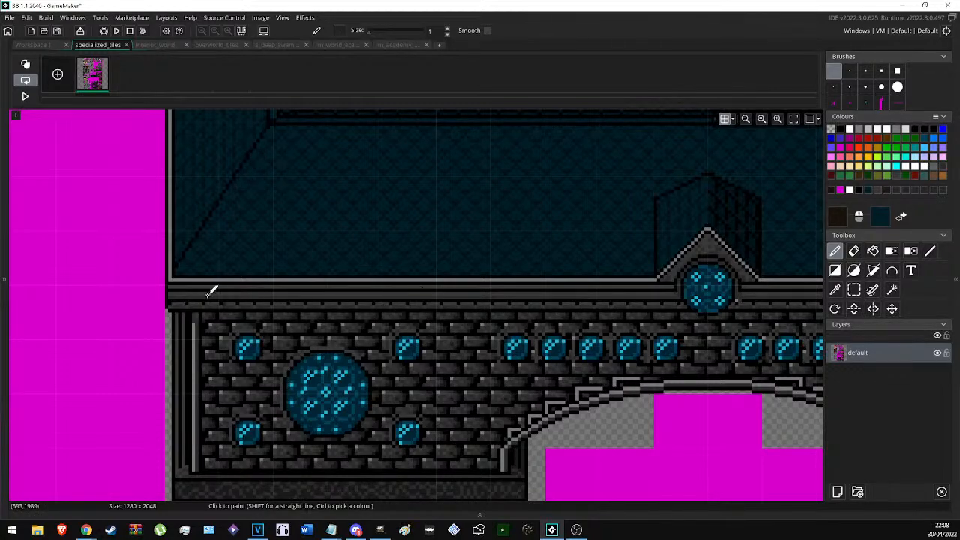
{"action": "scroll", "coordinate": [160, 298], "scroll_direction": "up", "scroll_amount": 2, "text": "ctrl"}
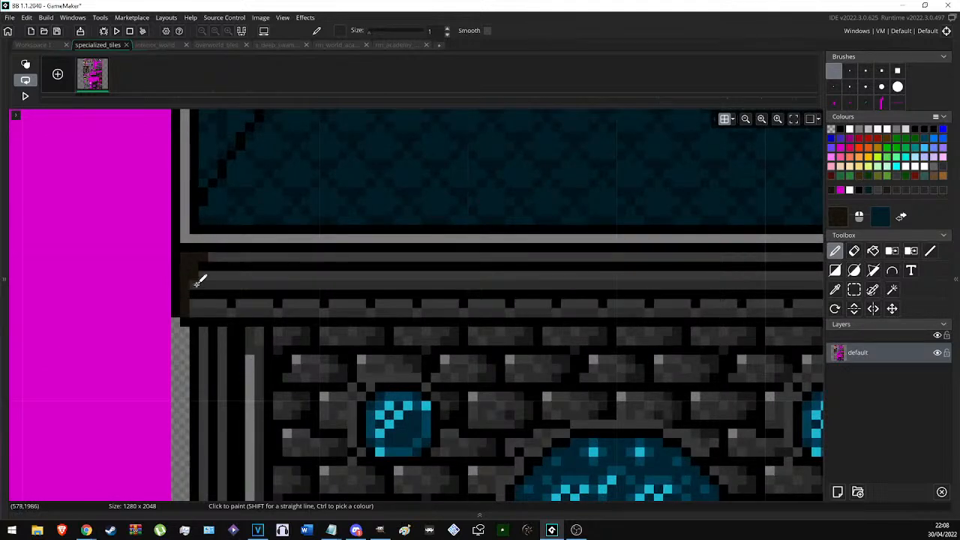
Copy a column of the brown block as a brush and paint it along the front cornice up to the central small gable.
{"action": "key", "text": "s"}
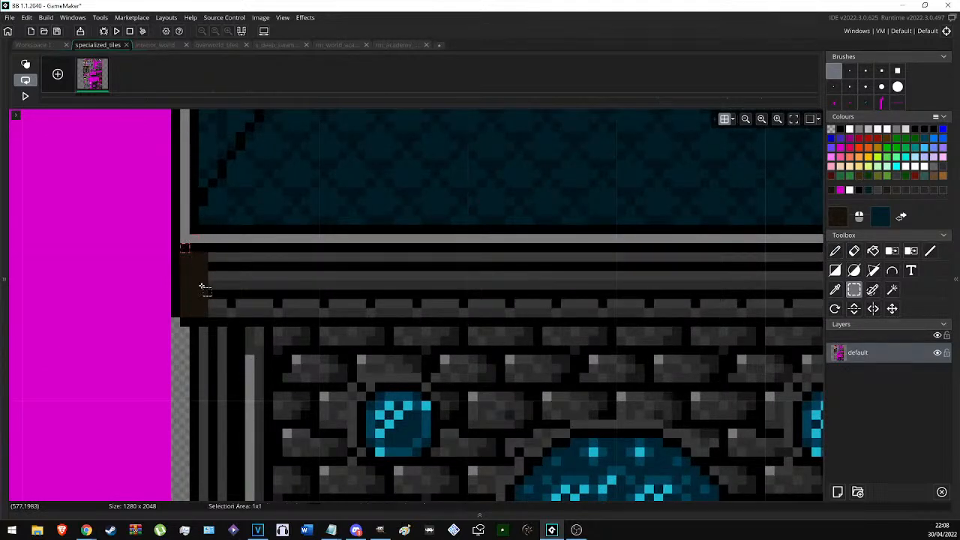
{"action": "key", "text": "b"}
{"action": "left_click", "coordinate": [220, 287]}
{"action": "scroll", "coordinate": [219, 288], "scroll_direction": "down", "scroll_amount": 8, "text": "shift"}
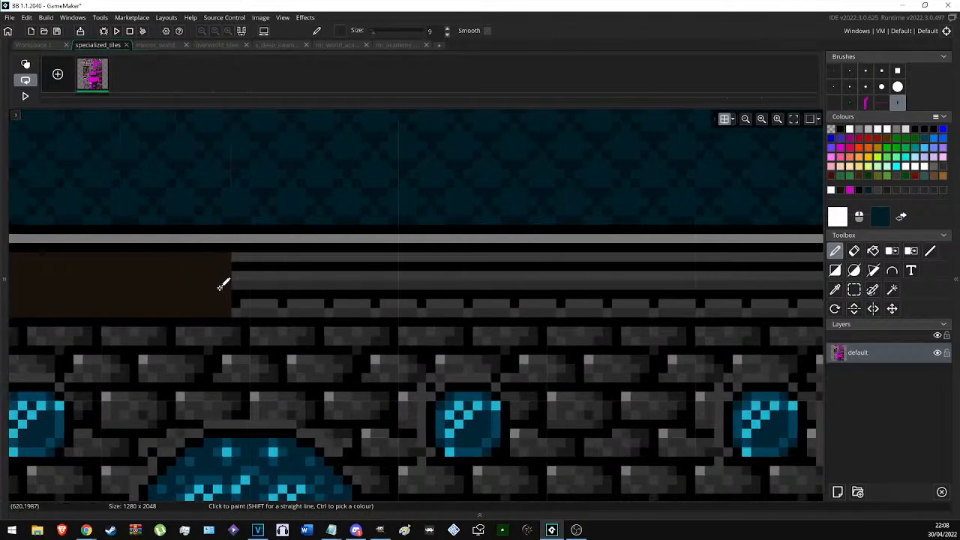
{"action": "scroll", "coordinate": [221, 285], "scroll_direction": "down", "scroll_amount": 8, "text": "shift"}
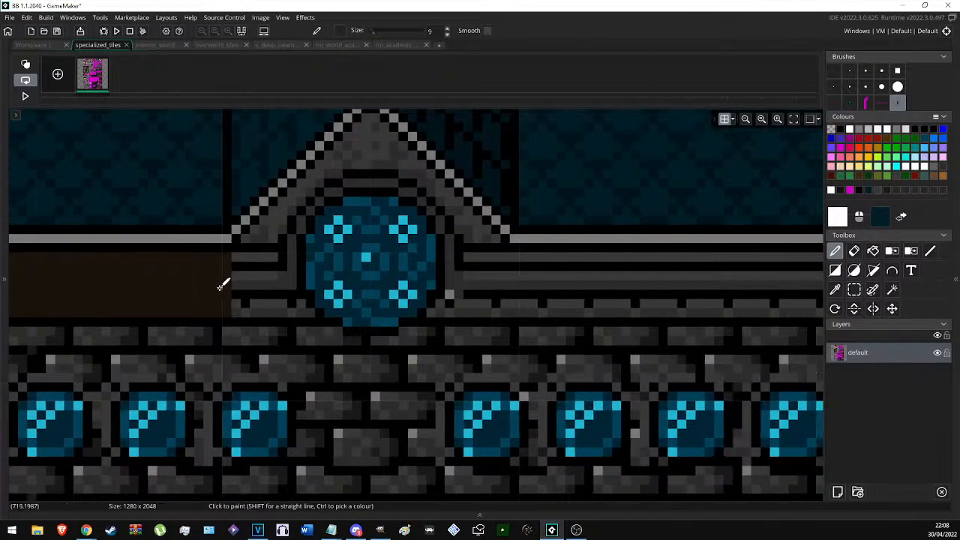
{"action": "scroll", "coordinate": [221, 285], "scroll_direction": "down", "scroll_amount": 6, "text": "shift"}
Continue the dark brown band along the front cornice from the right side of the small gable to the facade's right end.
{"action": "scroll", "coordinate": [225, 283], "scroll_direction": "up", "scroll_amount": 1, "text": "shift"}
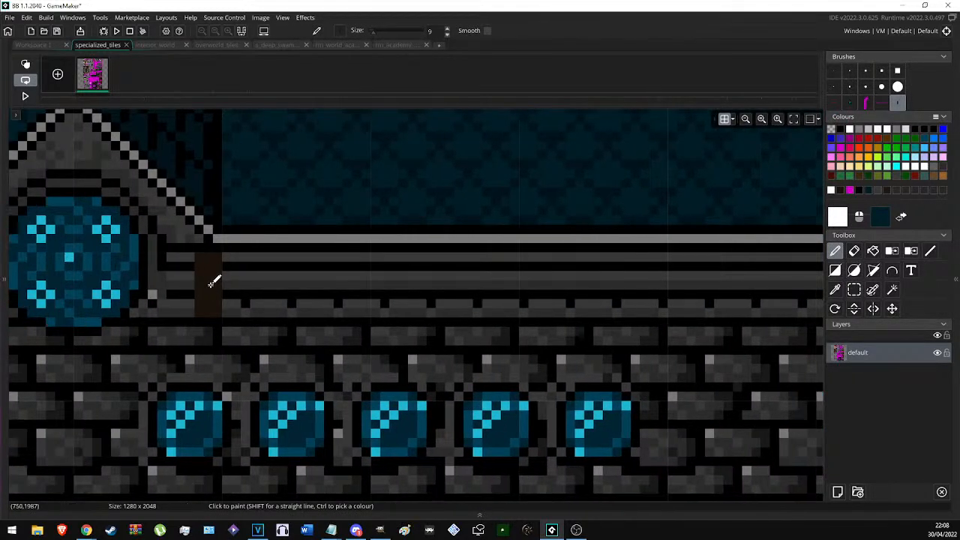
{"action": "left_click", "coordinate": [229, 282]}
{"action": "scroll", "coordinate": [229, 282], "scroll_direction": "down", "scroll_amount": 10, "text": "shift"}
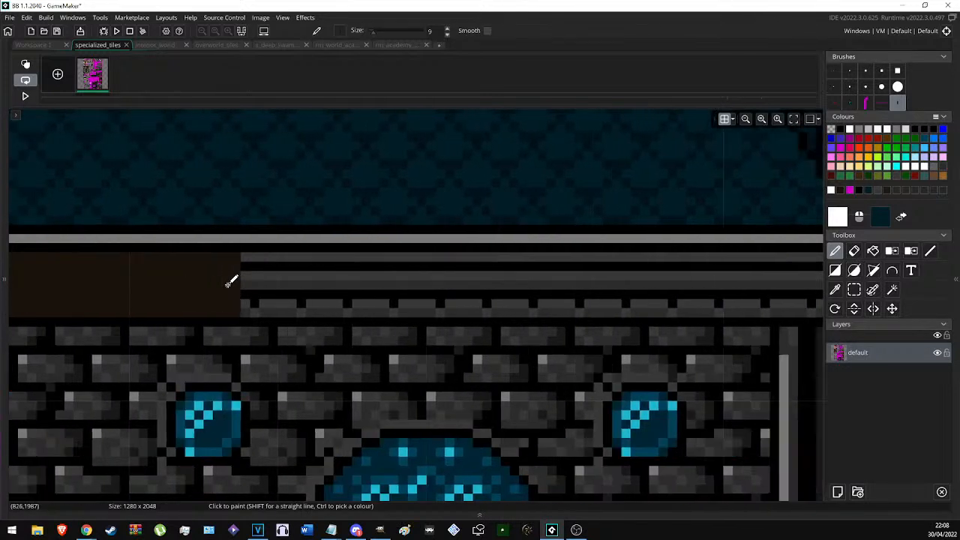
{"action": "scroll", "coordinate": [230, 283], "scroll_direction": "down", "scroll_amount": 5, "text": "shift"}
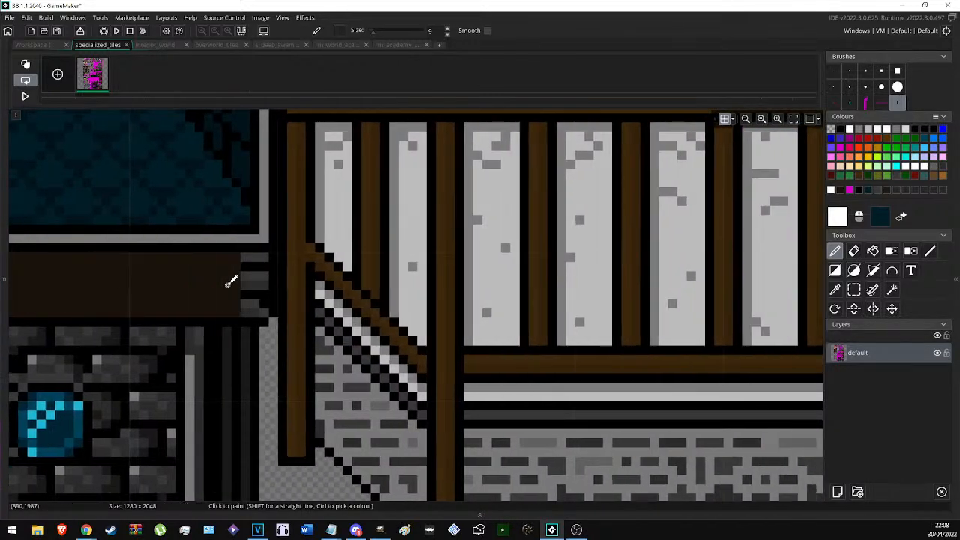
{"action": "left_click_drag", "start_coordinate": [233, 284], "coordinate": [252, 285]}
Copy a short dark brown strip as a brush and cover the grey cornice pieces on both sides of the small gable's round window.
{"action": "middle_click_drag", "start_coordinate": [248, 290], "coordinate": [738, 248]}
{"action": "key", "text": "s"}
{"action": "scroll", "coordinate": [777, 246], "scroll_direction": "down", "scroll_amount": 2, "text": "ctrl"}
{"action": "scroll", "coordinate": [780, 248], "scroll_direction": "down", "scroll_amount": 6, "text": "ctrl"}
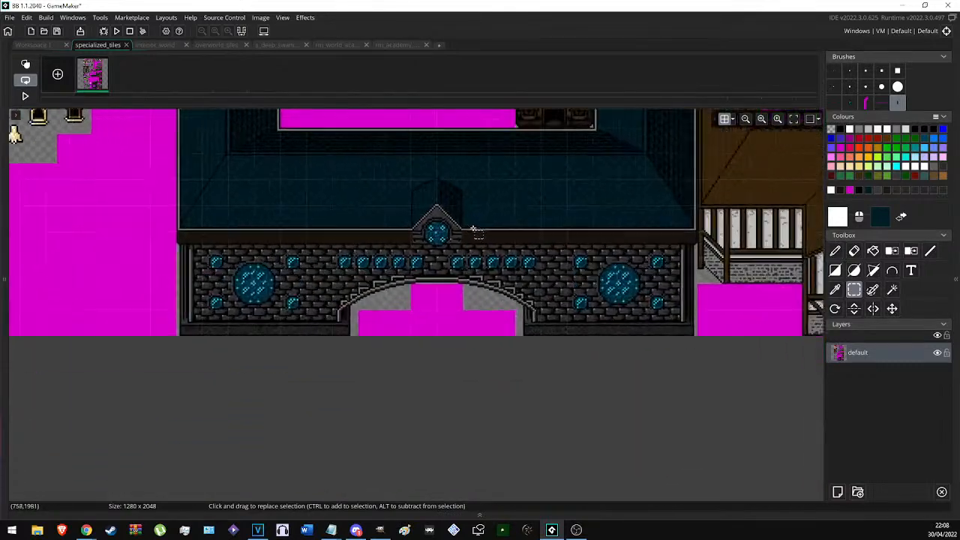
{"action": "scroll", "coordinate": [472, 231], "scroll_direction": "down", "scroll_amount": 2, "text": "ctrl"}
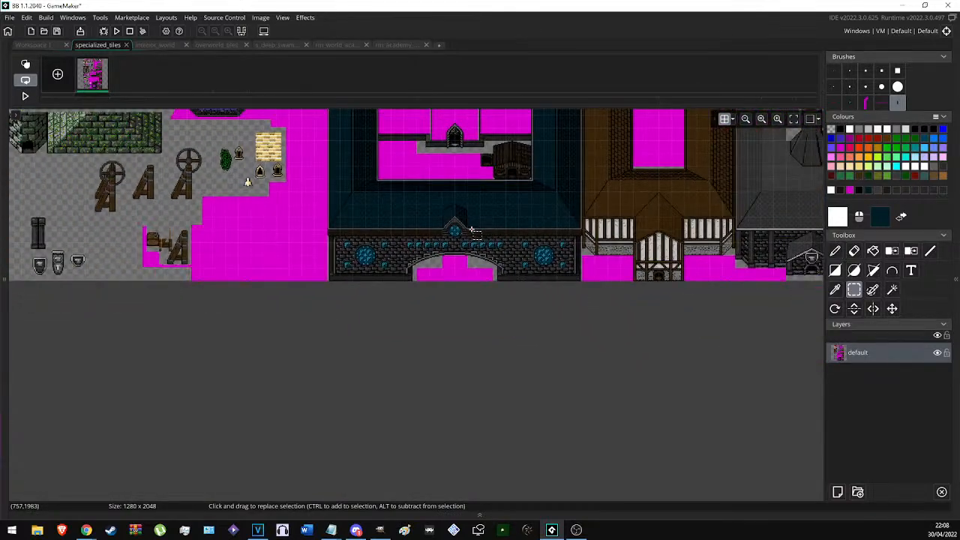
{"action": "middle_click_drag", "start_coordinate": [472, 231], "coordinate": [484, 293]}
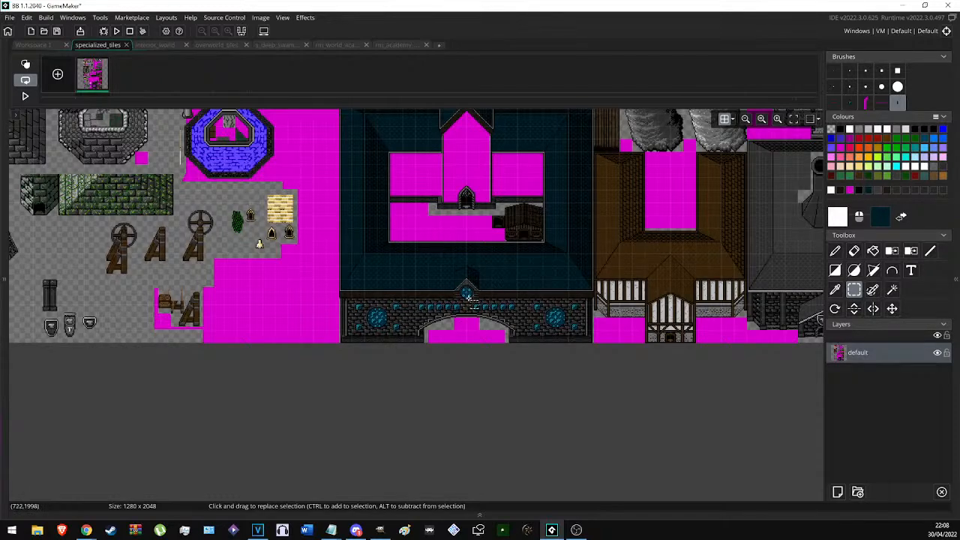
{"action": "scroll", "coordinate": [483, 306], "scroll_direction": "up", "scroll_amount": 6, "text": "ctrl"}
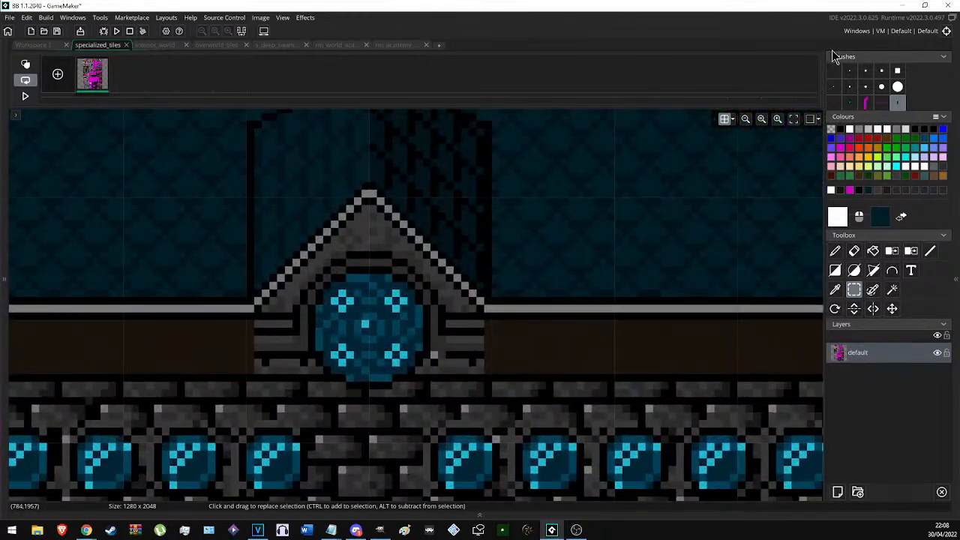
{"action": "left_click", "coordinate": [834, 71]}
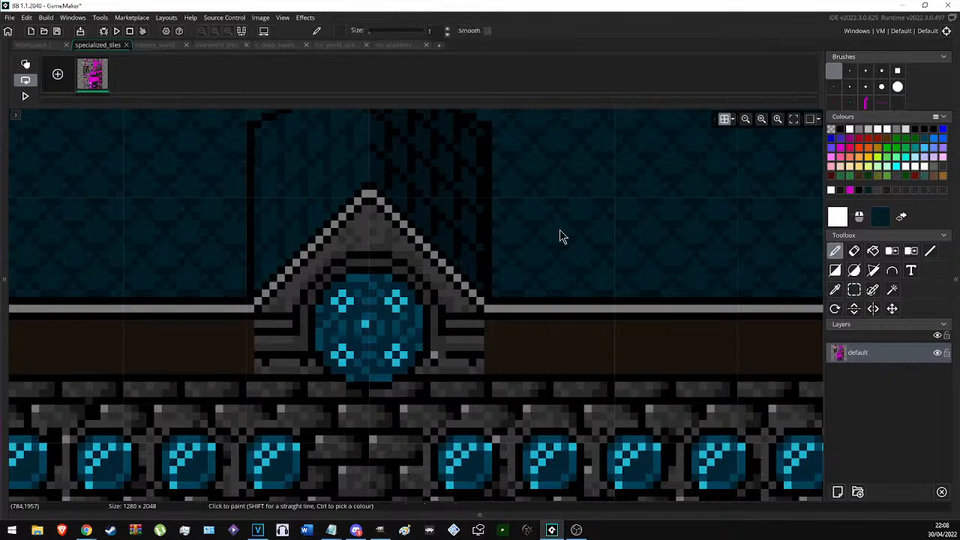
{"action": "scroll", "coordinate": [245, 368], "scroll_direction": "up", "scroll_amount": 2, "text": "ctrl"}
{"action": "left_click_drag", "start_coordinate": [242, 395], "coordinate": [242, 310]}
{"action": "key", "text": "ctrl+b"}
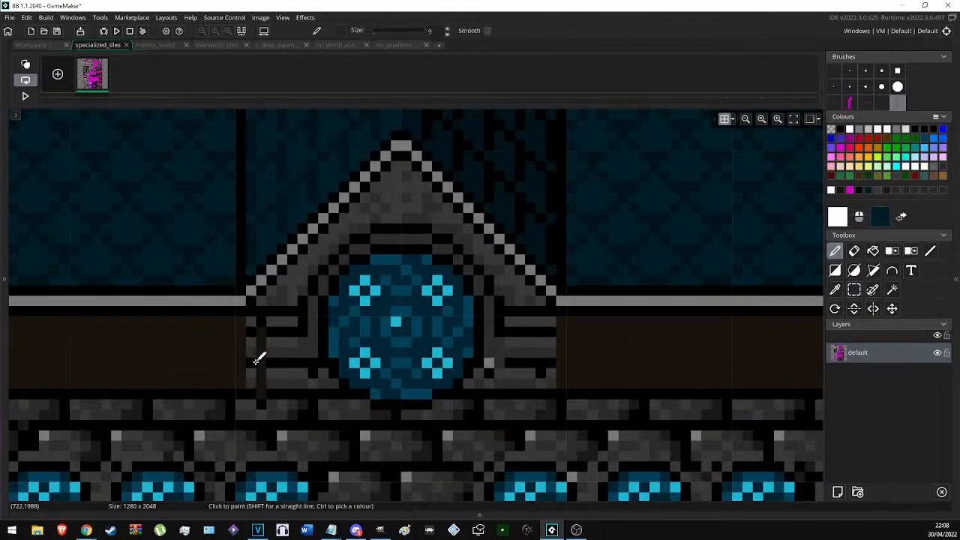
{"action": "left_click", "coordinate": [252, 348]}
{"action": "key", "text": "l"}
{"action": "left_click_drag", "start_coordinate": [254, 340], "coordinate": [547, 344]}
Select the brick section of the front facade left of the arch and fill it with the sheet's magenta.
{"action": "scroll", "coordinate": [540, 337], "scroll_direction": "down", "scroll_amount": 5}
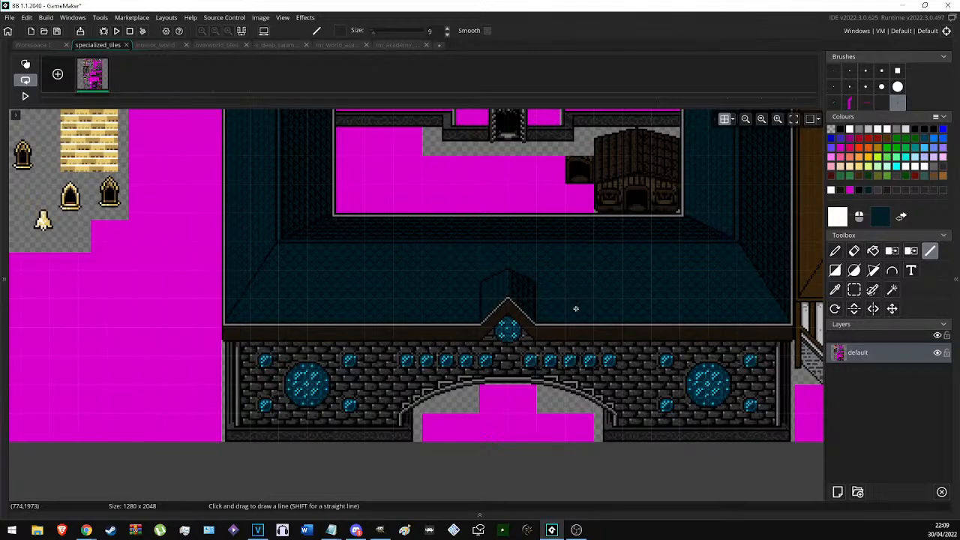
{"action": "scroll", "coordinate": [549, 298], "scroll_direction": "up", "scroll_amount": 5}
{"action": "scroll", "coordinate": [546, 303], "scroll_direction": "down", "scroll_amount": 6}
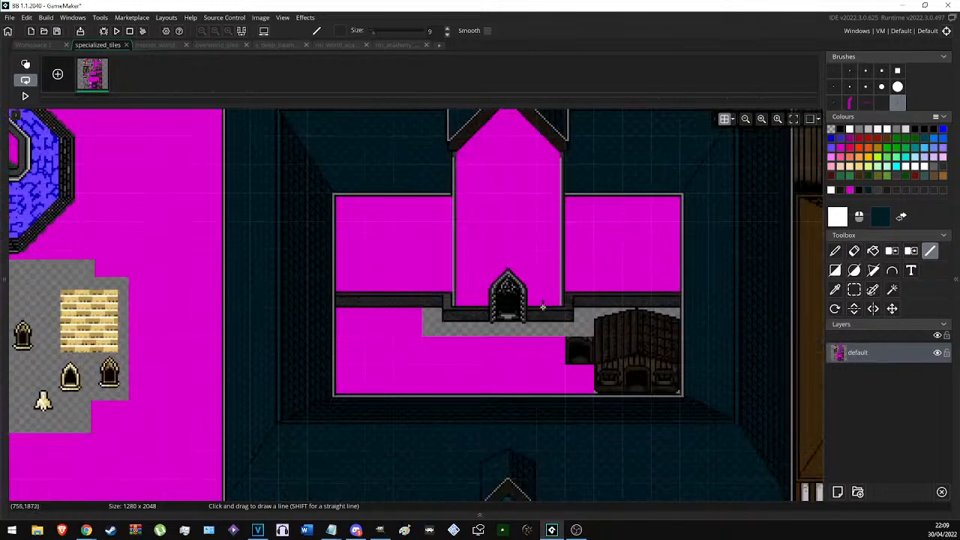
{"action": "middle_click_drag", "start_coordinate": [542, 304], "coordinate": [535, 263]}
{"action": "key", "text": "s"}
{"action": "scroll", "coordinate": [282, 323], "scroll_direction": "up", "scroll_amount": 5, "text": "ctrl"}
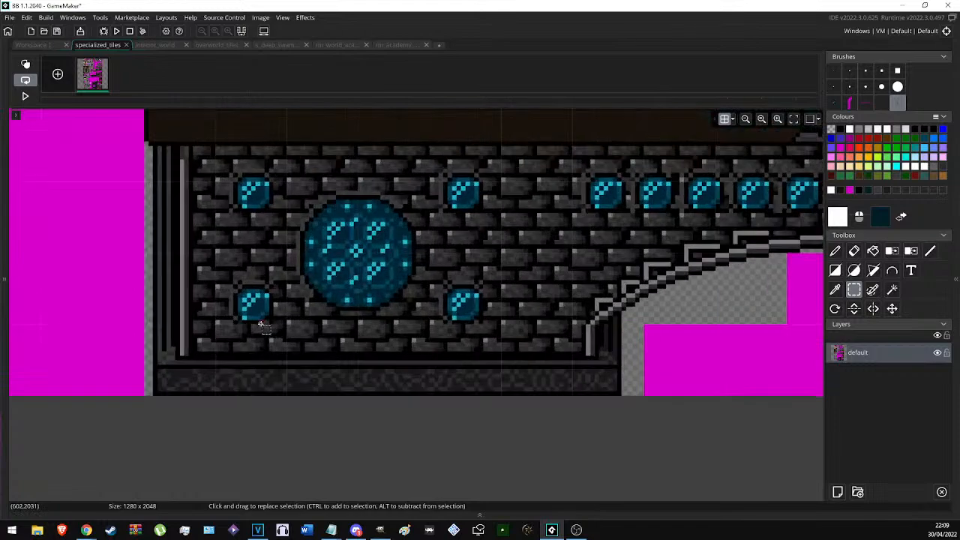
{"action": "scroll", "coordinate": [189, 351], "scroll_direction": "up", "scroll_amount": 1, "text": "ctrl"}
{"action": "left_click_drag", "start_coordinate": [184, 355], "coordinate": [497, 198]}
{"action": "scroll", "coordinate": [248, 355], "scroll_direction": "down", "scroll_amount": 6, "text": "shift"}
{"action": "scroll", "coordinate": [304, 357], "scroll_direction": "down", "scroll_amount": 3, "text": "ctrl"}
{"action": "scroll", "coordinate": [344, 299], "scroll_direction": "up", "scroll_amount": 2}
{"action": "key", "text": "f"}
{"action": "left_click", "coordinate": [629, 401], "text": "ctrl"}
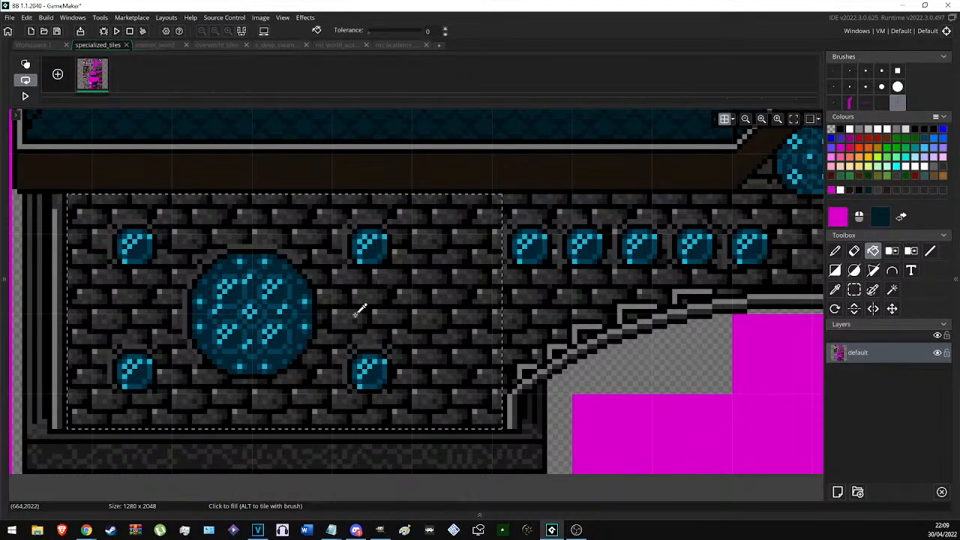
{"action": "left_click", "coordinate": [354, 310]}
{"action": "key", "text": "s"}
{"action": "left_click", "coordinate": [652, 375]}
{"action": "key", "text": "s"}
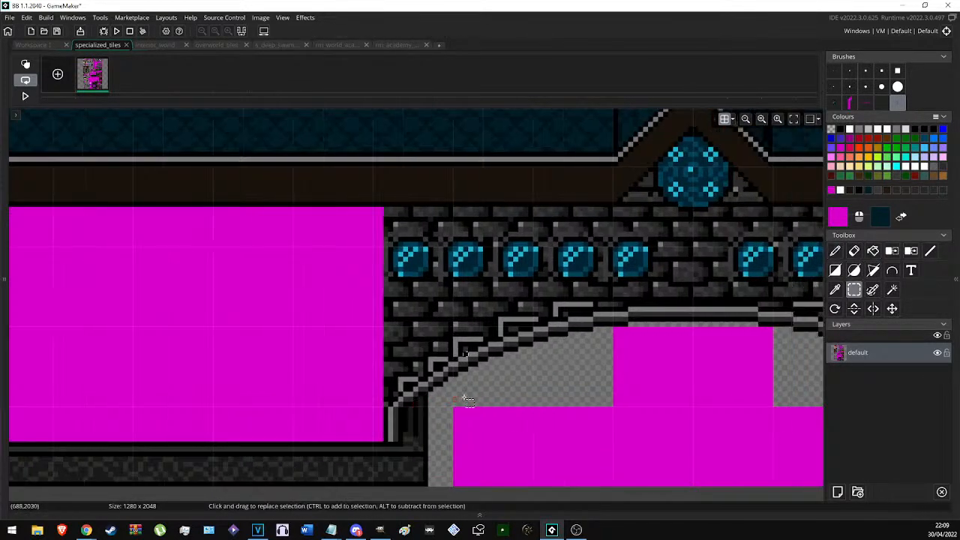
Trace a magenta pixel line along the outer edge of the arch from its left base to the middle.
{"action": "scroll", "coordinate": [434, 401], "scroll_direction": "up", "scroll_amount": 3}
{"action": "key", "text": "p"}
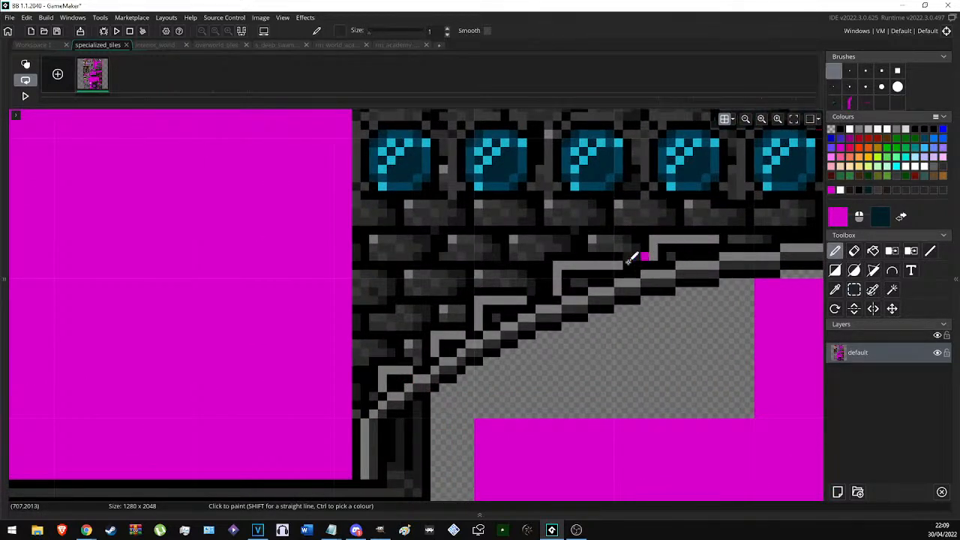
{"action": "scroll", "coordinate": [331, 405], "scroll_direction": "up", "scroll_amount": 2}
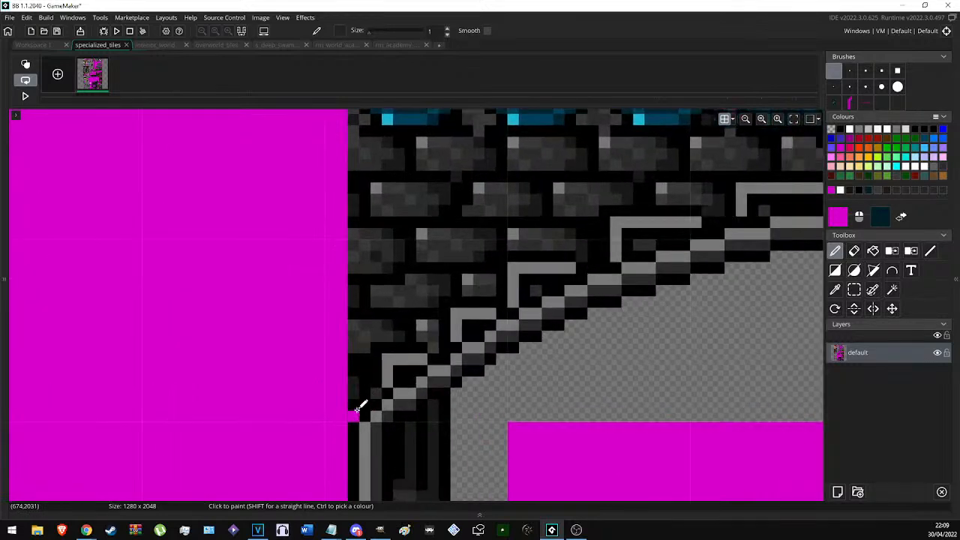
{"action": "left_click_drag", "start_coordinate": [368, 395], "coordinate": [402, 368]}
{"action": "right_click", "coordinate": [409, 379], "text": "ctrl"}
{"action": "right_click", "coordinate": [399, 381]}
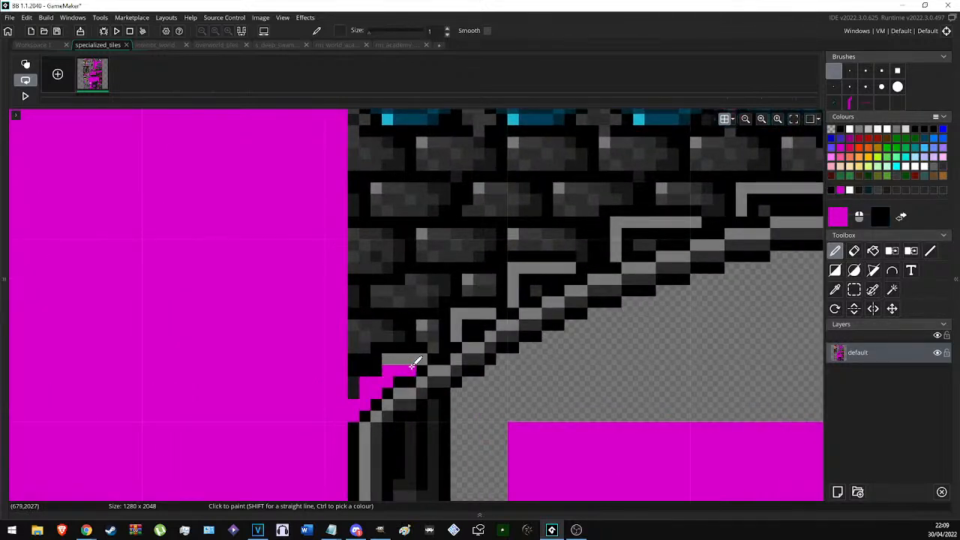
{"action": "left_click_drag", "start_coordinate": [446, 342], "coordinate": [469, 335]}
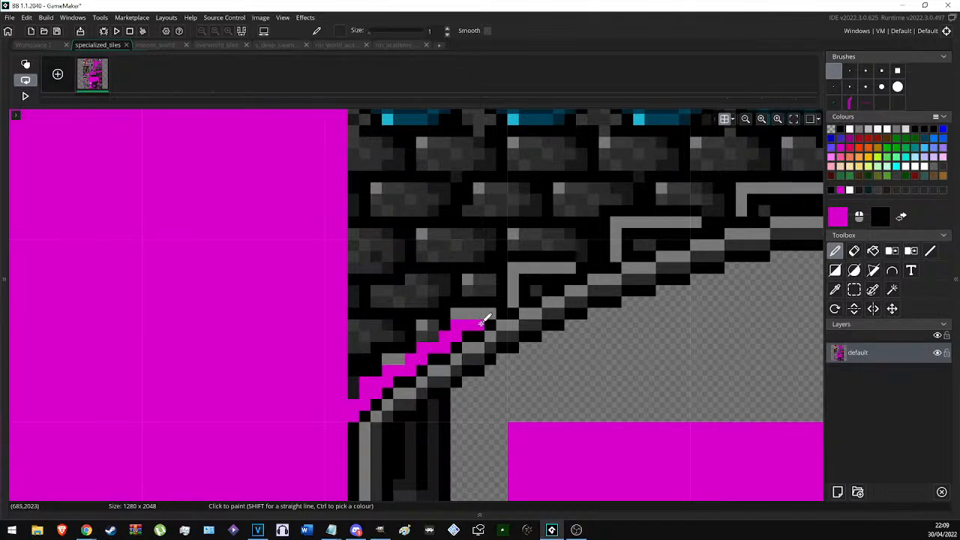
{"action": "left_click_drag", "start_coordinate": [495, 297], "coordinate": [510, 295]}
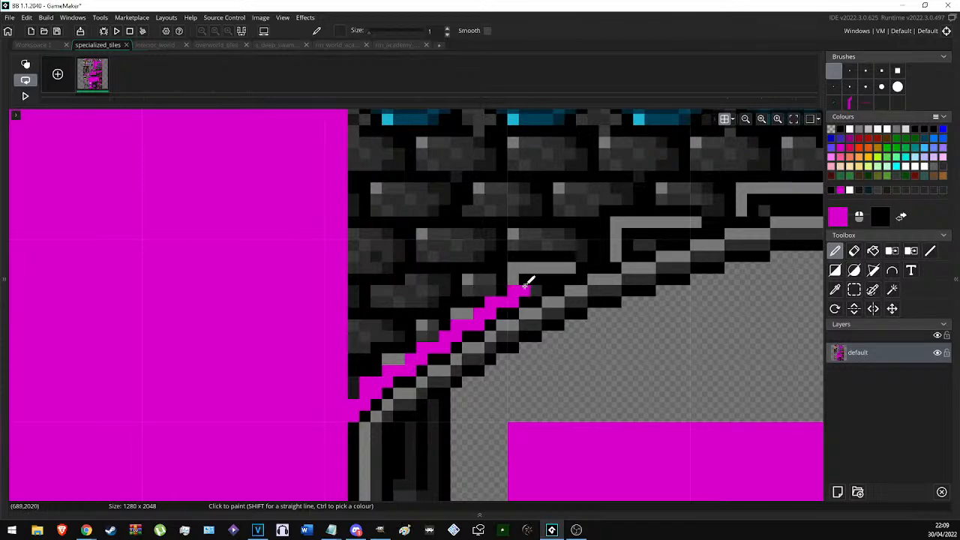
{"action": "left_click_drag", "start_coordinate": [558, 265], "coordinate": [788, 193]}
{"action": "mouse_move", "coordinate": [789, 197]}
{"action": "middle_mouse_down"}
{"action": "mouse_move", "coordinate": [471, 344]}
{"action": "mouse_move", "coordinate": [315, 333]}
{"action": "middle_mouse_up"}
{"action": "left_click_drag", "start_coordinate": [323, 334], "coordinate": [575, 303]}
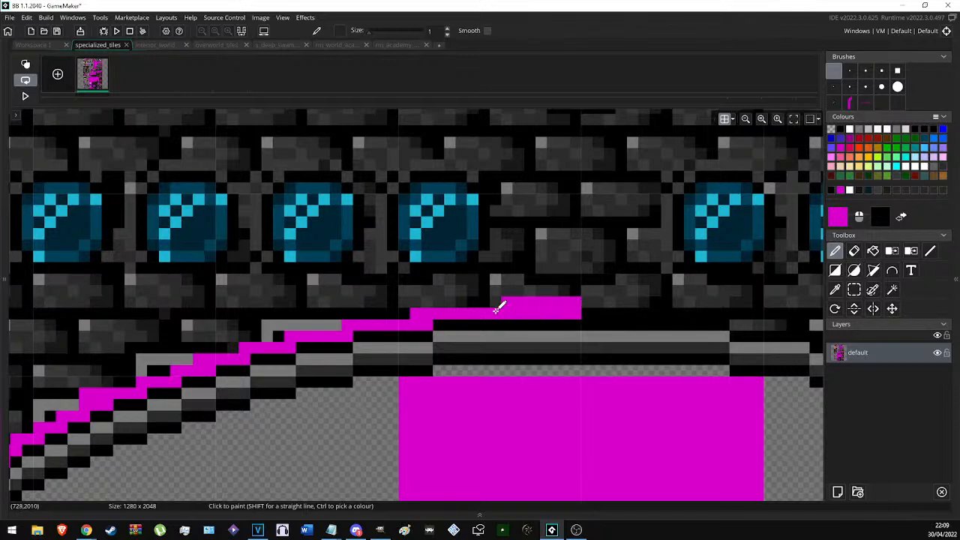
{"action": "scroll", "coordinate": [516, 307], "scroll_direction": "down", "scroll_amount": 3}
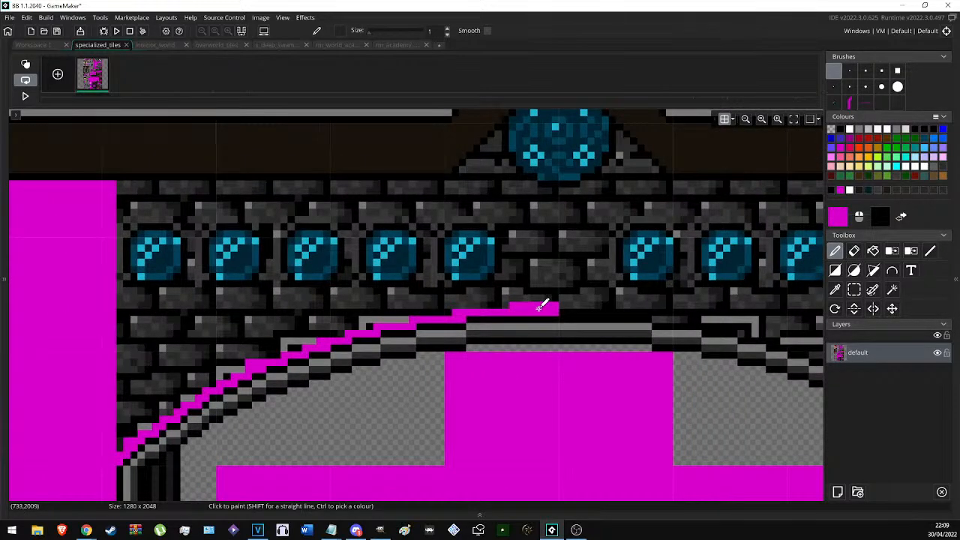
Copy the connected magenta wall and arch line as a brush, mirror it, and stamp it over the facade's right half.
{"action": "key", "text": "w"}
{"action": "left_click", "coordinate": [543, 310]}
{"action": "key", "text": "ctrl+c"}
{"action": "key", "text": "x"}
{"action": "middle_click_drag", "start_coordinate": [610, 325], "coordinate": [267, 308]}
{"action": "middle_click_drag", "start_coordinate": [488, 302], "coordinate": [401, 282]}
{"action": "scroll", "coordinate": [400, 281], "scroll_direction": "down", "scroll_amount": 2}
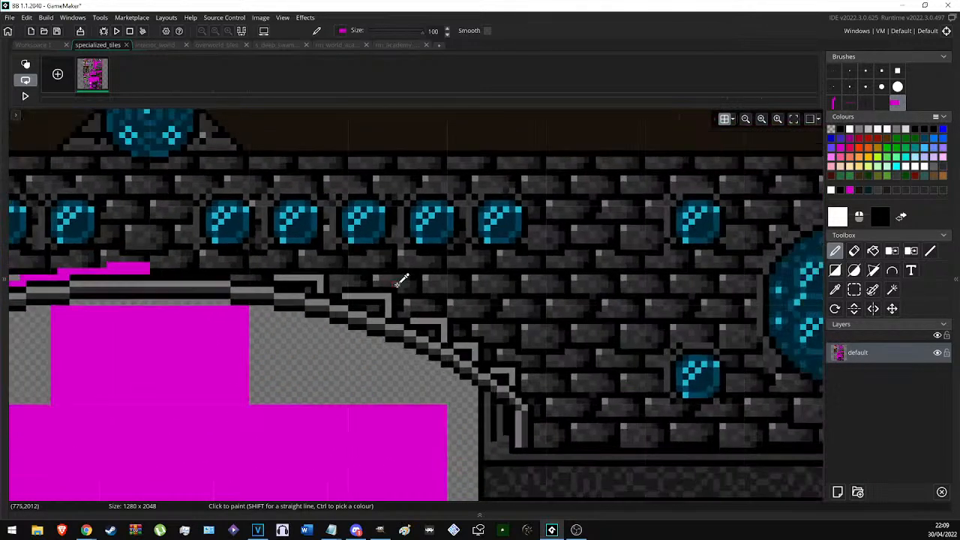
{"action": "scroll", "coordinate": [430, 284], "scroll_direction": "down", "scroll_amount": 1, "text": "ctrl"}
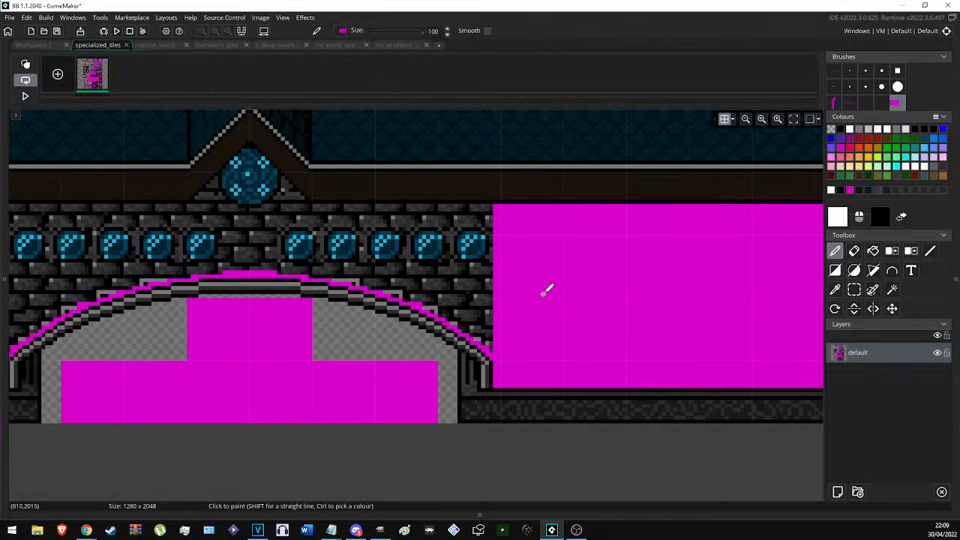
With a 1 px magenta brush, thicken the band above the arch's left half, covering the stepped grey edging.
{"action": "key", "text": "s"}
{"action": "left_click", "coordinate": [834, 72]}
{"action": "middle_click_drag", "start_coordinate": [399, 228], "coordinate": [532, 257]}
{"action": "scroll", "coordinate": [90, 292], "scroll_direction": "up", "scroll_amount": 1, "text": "ctrl"}
{"action": "scroll", "coordinate": [91, 291], "scroll_direction": "up", "scroll_amount": 1, "text": "ctrl"}
{"action": "left_click", "coordinate": [91, 292], "text": "ctrl"}
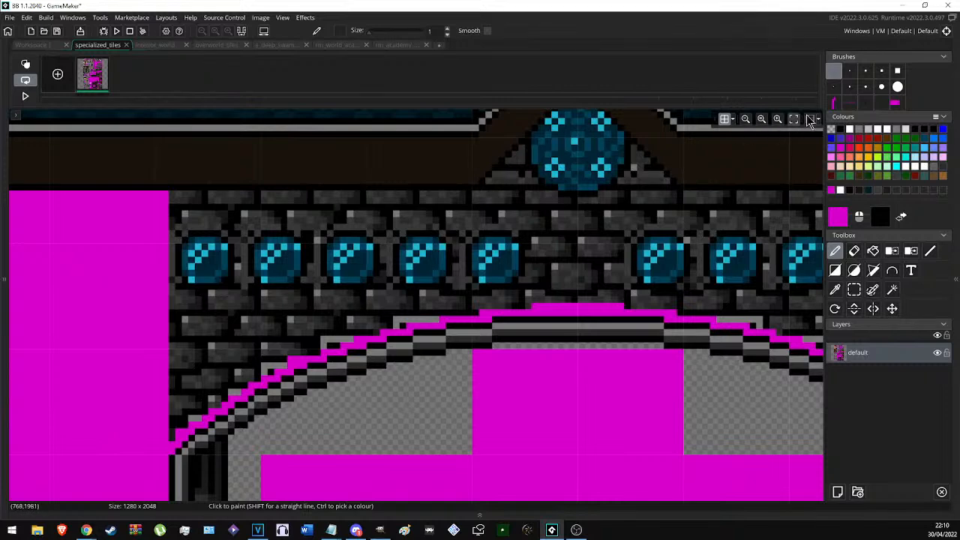
{"action": "left_click", "coordinate": [834, 87]}
{"action": "left_click_drag", "start_coordinate": [173, 435], "coordinate": [242, 389]}
{"action": "key", "text": "ctrl+z"}
{"action": "mouse_move", "coordinate": [193, 412]}
{"action": "left_mouse_down"}
{"action": "mouse_move", "coordinate": [289, 357]}
{"action": "mouse_move", "coordinate": [412, 321]}
{"action": "mouse_move", "coordinate": [558, 297]}
{"action": "mouse_move", "coordinate": [429, 328]}
{"action": "left_mouse_up"}
{"action": "key", "text": "ctrl+z"}
{"action": "left_click_drag", "start_coordinate": [529, 300], "coordinate": [362, 326]}
{"action": "key", "text": "ctrl+z"}
{"action": "left_click_drag", "start_coordinate": [556, 298], "coordinate": [456, 314]}
{"action": "key", "text": "ctrl+z"}
{"action": "key", "text": "ctrl+z"}
{"action": "left_click_drag", "start_coordinate": [531, 298], "coordinate": [338, 341]}
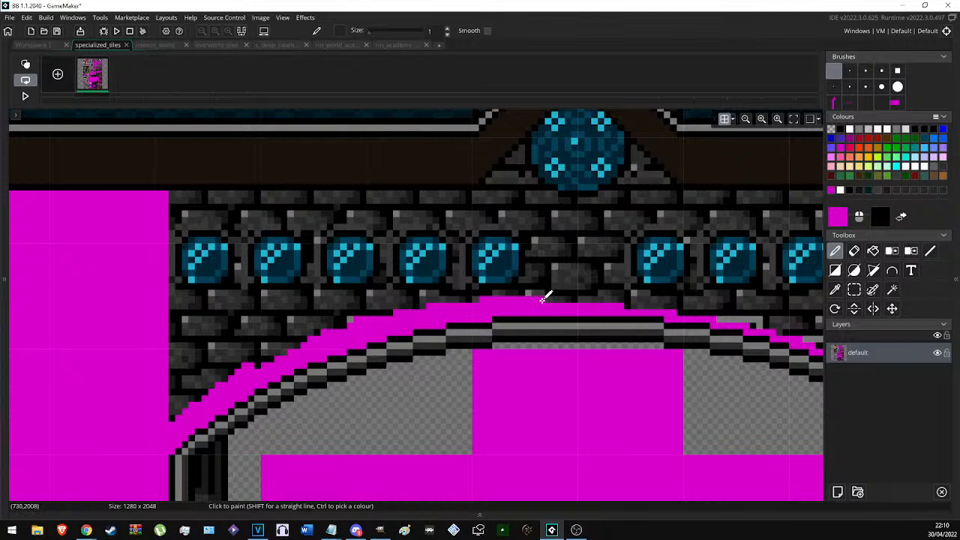
Draw a near-vertical magenta line from the arch band up to the small gable and blank the bricks left of its round window.
{"action": "left_click_drag", "start_coordinate": [543, 298], "coordinate": [543, 172]}
{"action": "key", "text": "ctrl+z"}
{"action": "left_click_drag", "start_coordinate": [529, 295], "coordinate": [522, 147]}
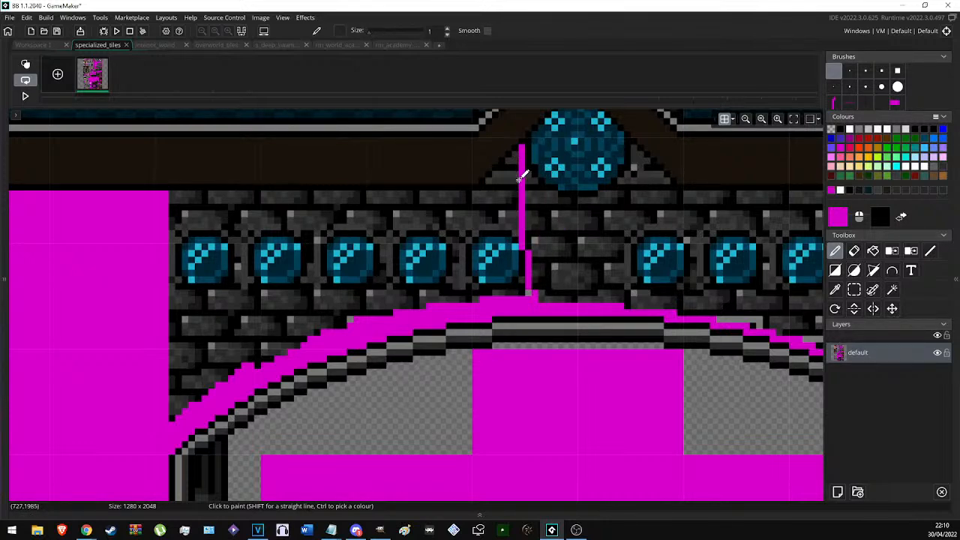
{"action": "scroll", "coordinate": [506, 192], "scroll_direction": "up", "scroll_amount": 5, "text": "ctrl"}
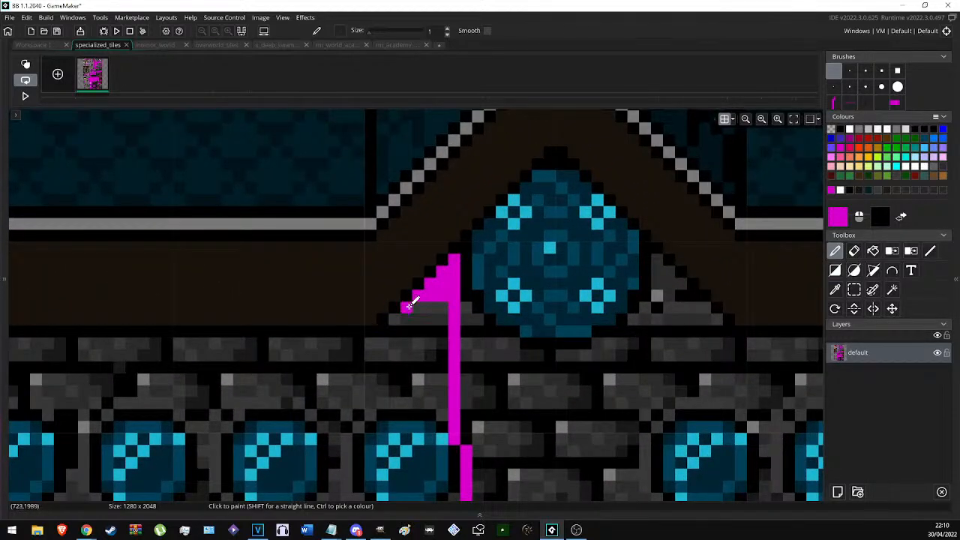
{"action": "mouse_move", "coordinate": [409, 306]}
{"action": "left_mouse_down"}
{"action": "mouse_move", "coordinate": [442, 301]}
{"action": "mouse_move", "coordinate": [396, 310]}
{"action": "mouse_move", "coordinate": [450, 320]}
{"action": "mouse_move", "coordinate": [453, 330]}
{"action": "mouse_move", "coordinate": [310, 343]}
{"action": "mouse_move", "coordinate": [447, 339]}
{"action": "left_mouse_up"}
Paint magenta over the top brick row beneath the brown cornice, from the small gable to the blanked left wall.
{"action": "scroll", "coordinate": [453, 341], "scroll_direction": "down", "scroll_amount": 1, "text": "ctrl"}
{"action": "scroll", "coordinate": [447, 340], "scroll_direction": "down", "scroll_amount": 1, "text": "ctrl"}
{"action": "middle_click_drag", "start_coordinate": [386, 337], "coordinate": [554, 287]}
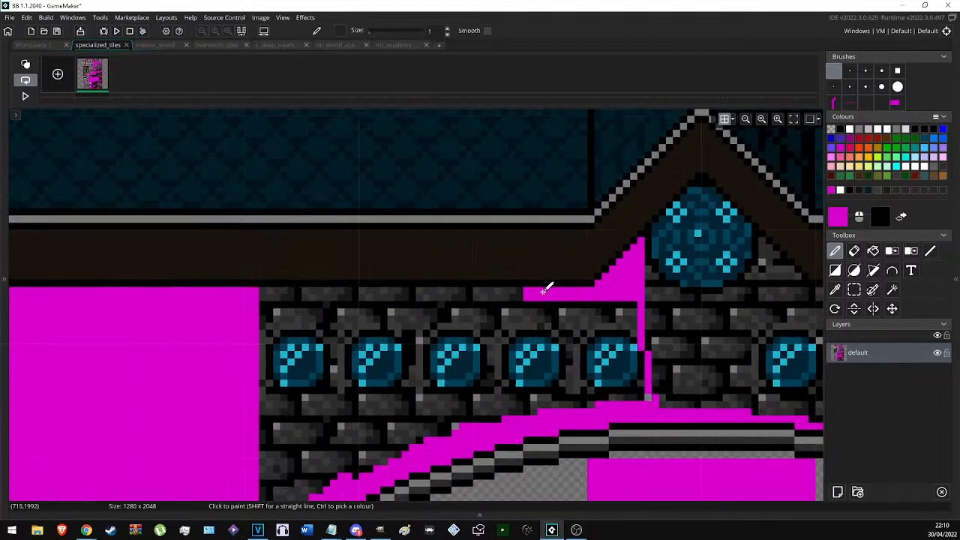
{"action": "mouse_move", "coordinate": [527, 289]}
{"action": "left_mouse_down"}
{"action": "mouse_move", "coordinate": [261, 295]}
{"action": "mouse_move", "coordinate": [532, 295]}
{"action": "left_mouse_up"}
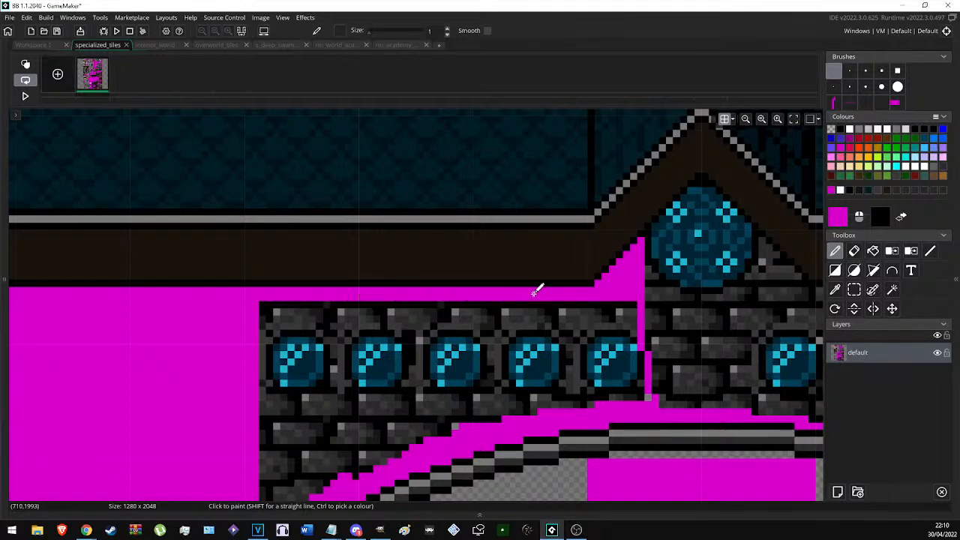
Copy a small magenta block as a brush and paint over the row of blue windows left of the small gable.
{"action": "key", "text": "s"}
{"action": "middle_click_drag", "start_coordinate": [632, 296], "coordinate": [632, 293]}
{"action": "left_click_drag", "start_coordinate": [635, 294], "coordinate": [628, 269]}
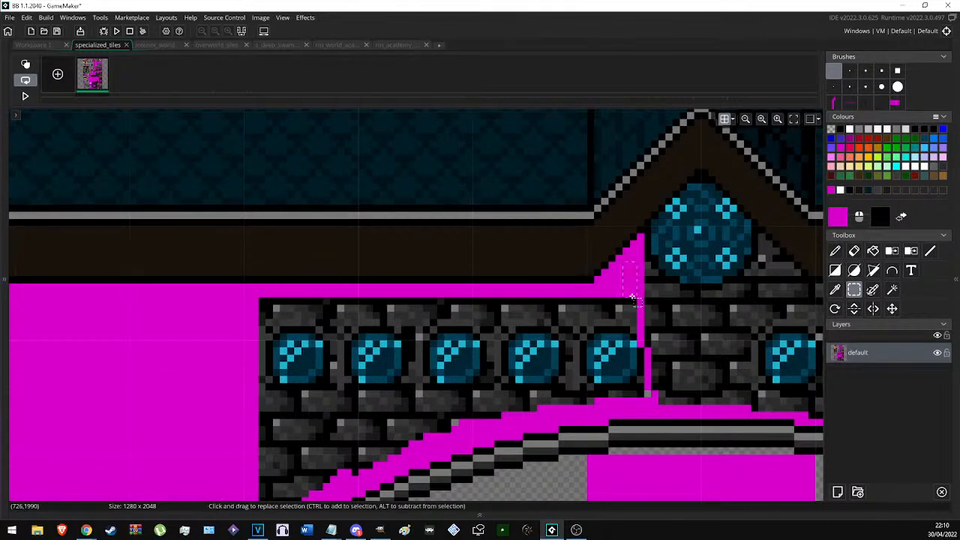
{"action": "key", "text": "ctrl+c"}
{"action": "mouse_move", "coordinate": [635, 305]}
{"action": "left_mouse_down"}
{"action": "mouse_move", "coordinate": [332, 306]}
{"action": "mouse_move", "coordinate": [260, 325]}
{"action": "mouse_move", "coordinate": [285, 347]}
{"action": "mouse_move", "coordinate": [637, 337]}
{"action": "mouse_move", "coordinate": [637, 347]}
{"action": "mouse_move", "coordinate": [489, 377]}
{"action": "mouse_move", "coordinate": [242, 385]}
{"action": "left_mouse_up"}
{"action": "middle_click_drag", "start_coordinate": [264, 385], "coordinate": [276, 303]}
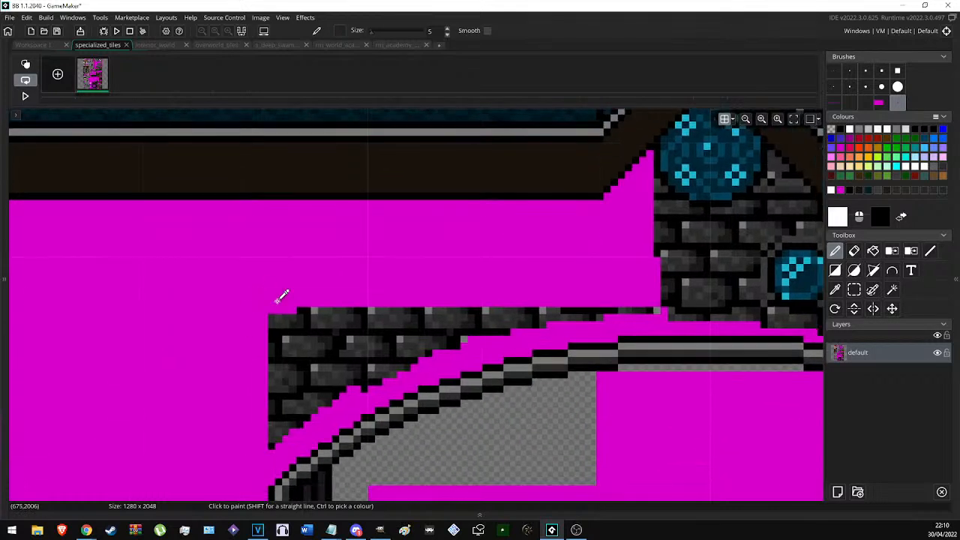
Paint the remaining bricks above the left half of the arch magenta.
{"action": "scroll", "coordinate": [284, 318], "scroll_direction": "down", "scroll_amount": 2, "text": "ctrl"}
{"action": "scroll", "coordinate": [520, 365], "scroll_direction": "down", "scroll_amount": 2, "text": "ctrl"}
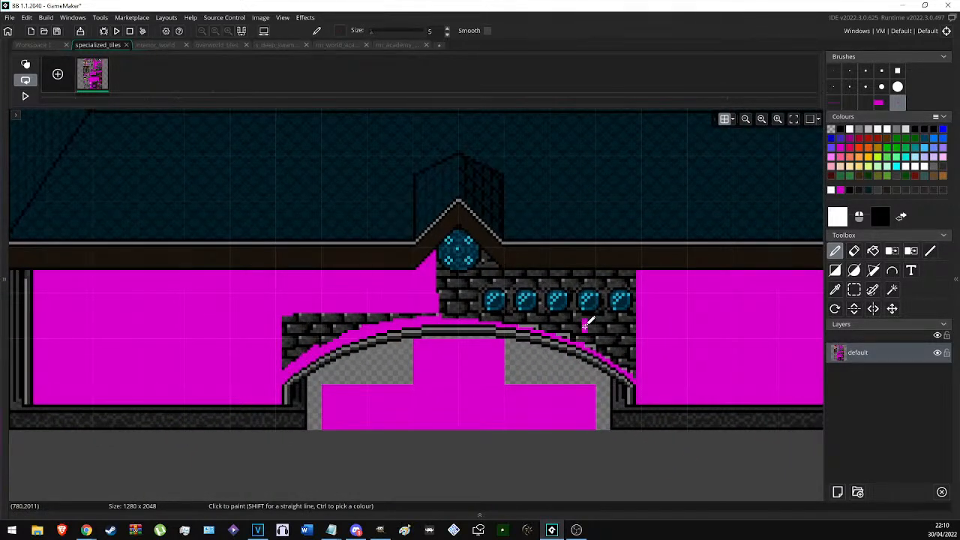
{"action": "scroll", "coordinate": [395, 307], "scroll_direction": "up", "scroll_amount": 3, "text": "ctrl"}
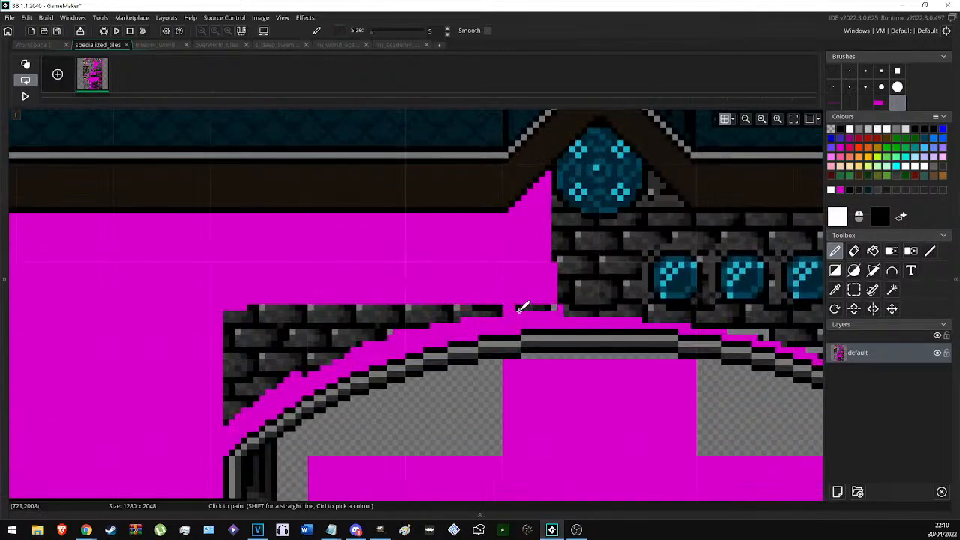
{"action": "mouse_move", "coordinate": [476, 303]}
{"action": "left_mouse_down"}
{"action": "mouse_move", "coordinate": [242, 313]}
{"action": "mouse_move", "coordinate": [426, 315]}
{"action": "mouse_move", "coordinate": [217, 360]}
{"action": "mouse_move", "coordinate": [297, 394]}
{"action": "mouse_move", "coordinate": [323, 363]}
{"action": "mouse_move", "coordinate": [240, 402]}
{"action": "mouse_move", "coordinate": [317, 360]}
{"action": "left_mouse_up"}
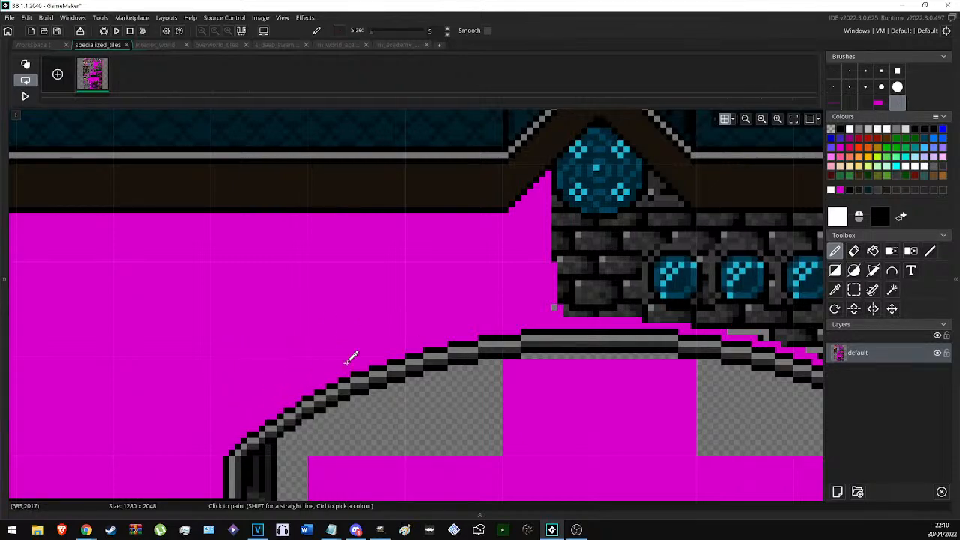
Examine the maroon- and teal-roofed arched facades near the top of the sheet, comparing them with the academy building.
{"action": "scroll", "coordinate": [330, 368], "scroll_direction": "down", "scroll_amount": 5, "text": "ctrl"}
{"action": "scroll", "coordinate": [330, 360], "scroll_direction": "down", "scroll_amount": 2, "text": "ctrl"}
{"action": "key", "text": "s"}
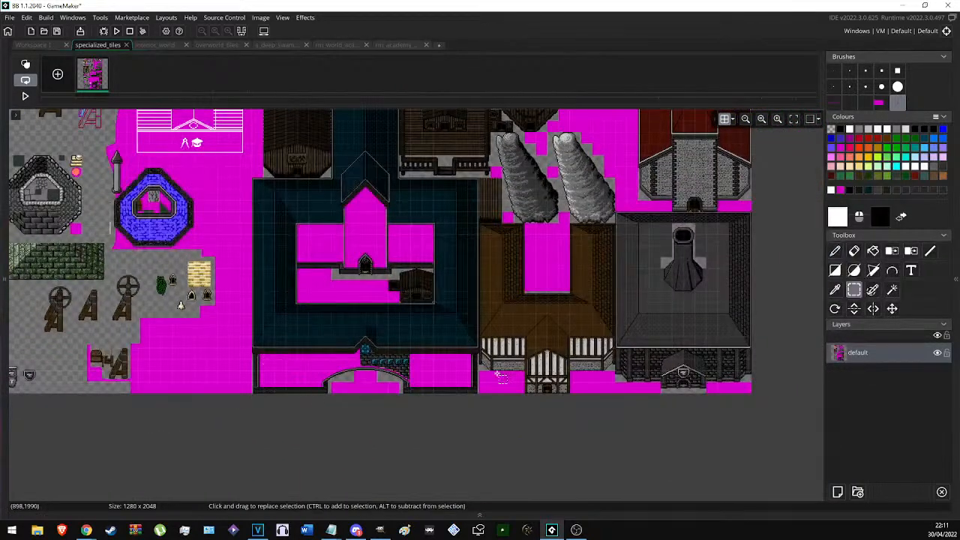
{"action": "scroll", "coordinate": [366, 233], "scroll_direction": "up", "scroll_amount": 4}
{"action": "scroll", "coordinate": [360, 244], "scroll_direction": "down", "scroll_amount": 2, "text": "ctrl"}
{"action": "scroll", "coordinate": [344, 270], "scroll_direction": "up", "scroll_amount": 6}
{"action": "scroll", "coordinate": [321, 284], "scroll_direction": "up", "scroll_amount": 5}
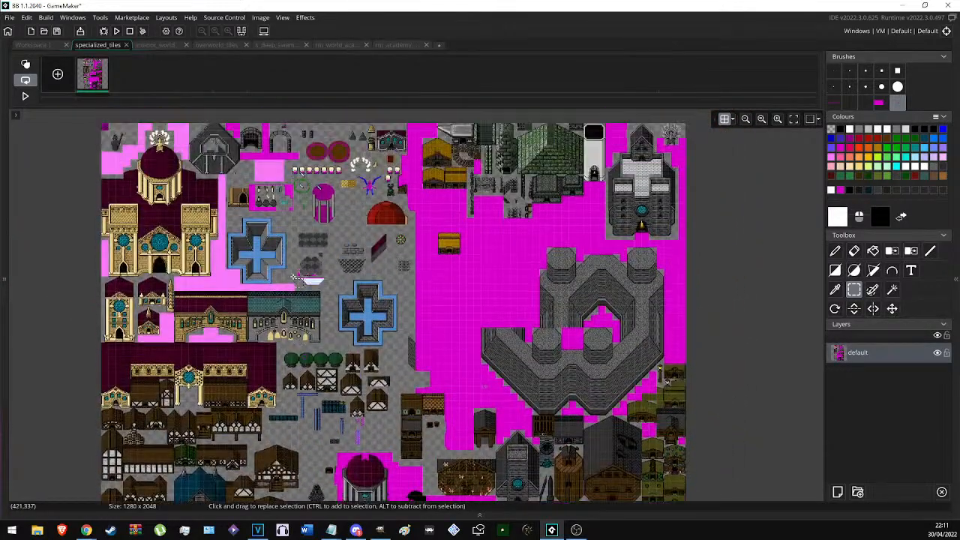
{"action": "scroll", "coordinate": [297, 278], "scroll_direction": "down", "scroll_amount": 2}
{"action": "scroll", "coordinate": [297, 278], "scroll_direction": "down", "scroll_amount": 3}
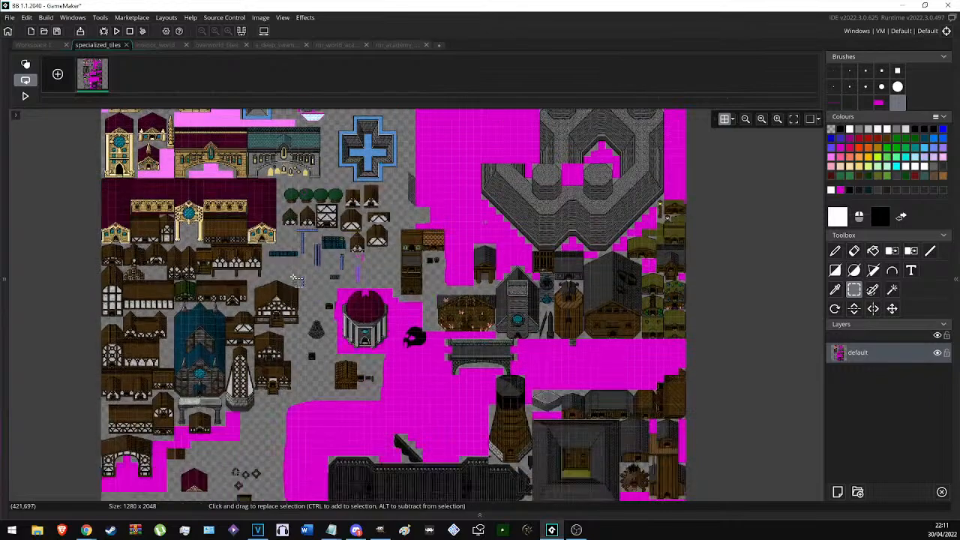
{"action": "scroll", "coordinate": [298, 279], "scroll_direction": "up", "scroll_amount": 4}
{"action": "scroll", "coordinate": [204, 287], "scroll_direction": "up", "scroll_amount": 3, "text": "ctrl"}
{"action": "scroll", "coordinate": [195, 279], "scroll_direction": "up", "scroll_amount": 2, "text": "ctrl"}
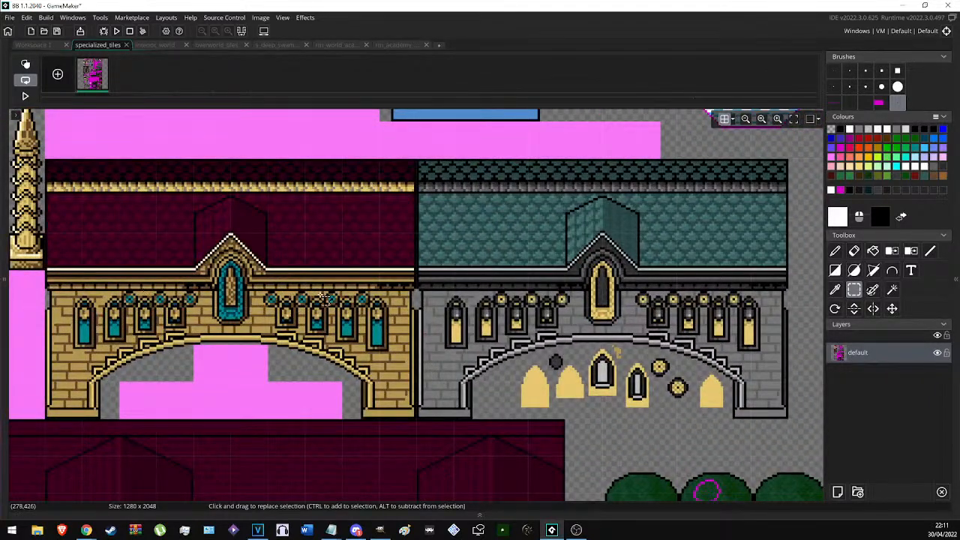
{"action": "scroll", "coordinate": [300, 304], "scroll_direction": "left", "scroll_amount": 2}
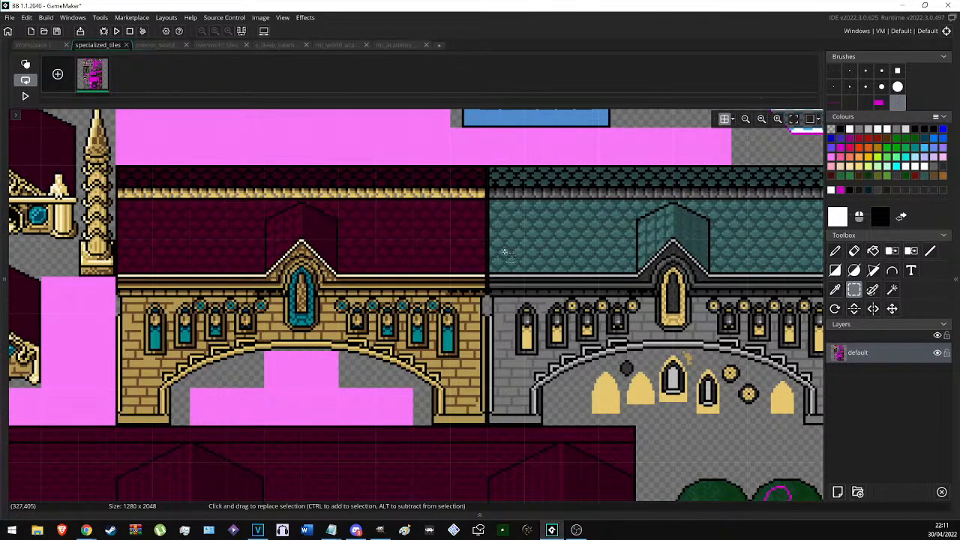
{"action": "scroll", "coordinate": [183, 216], "scroll_direction": "up", "scroll_amount": 3, "text": "ctrl"}
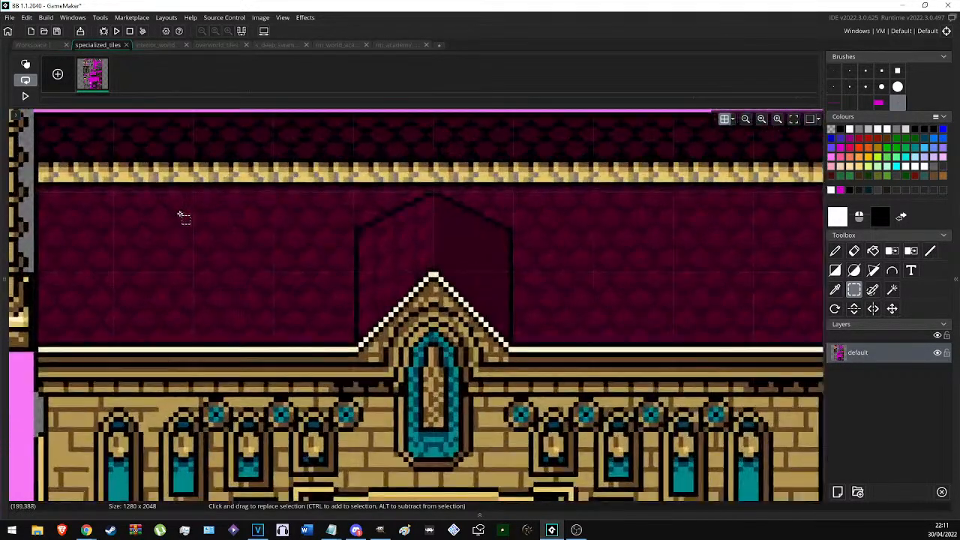
{"action": "scroll", "coordinate": [137, 276], "scroll_direction": "down", "scroll_amount": 2, "text": "ctrl"}
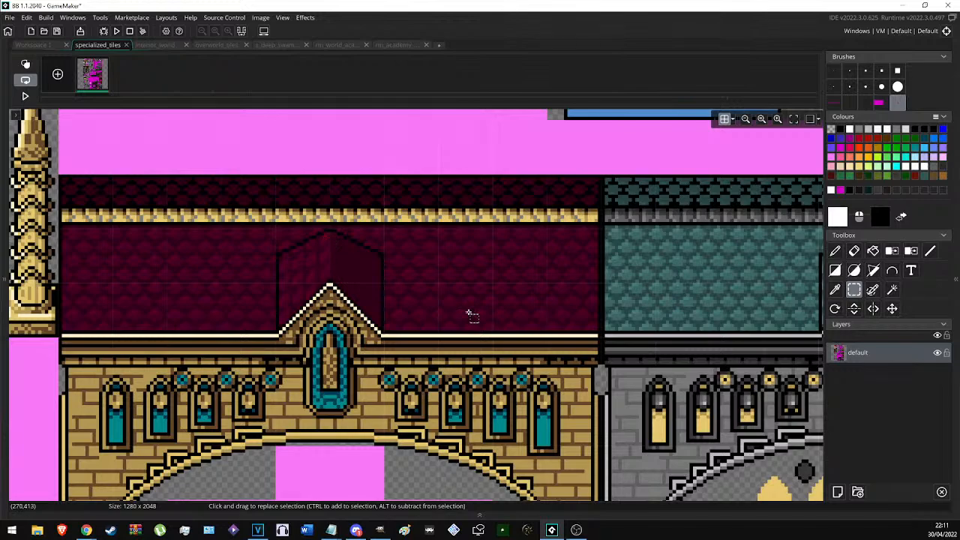
{"action": "scroll", "coordinate": [379, 307], "scroll_direction": "down", "scroll_amount": 5}
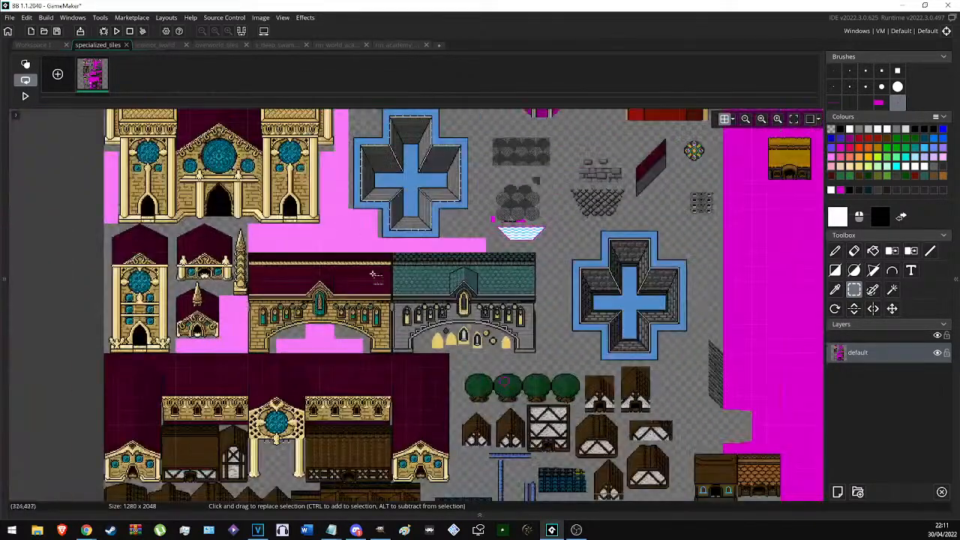
{"action": "scroll", "coordinate": [336, 281], "scroll_direction": "down", "scroll_amount": 2, "text": "ctrl"}
{"action": "scroll", "coordinate": [336, 281], "scroll_direction": "down", "scroll_amount": 6}
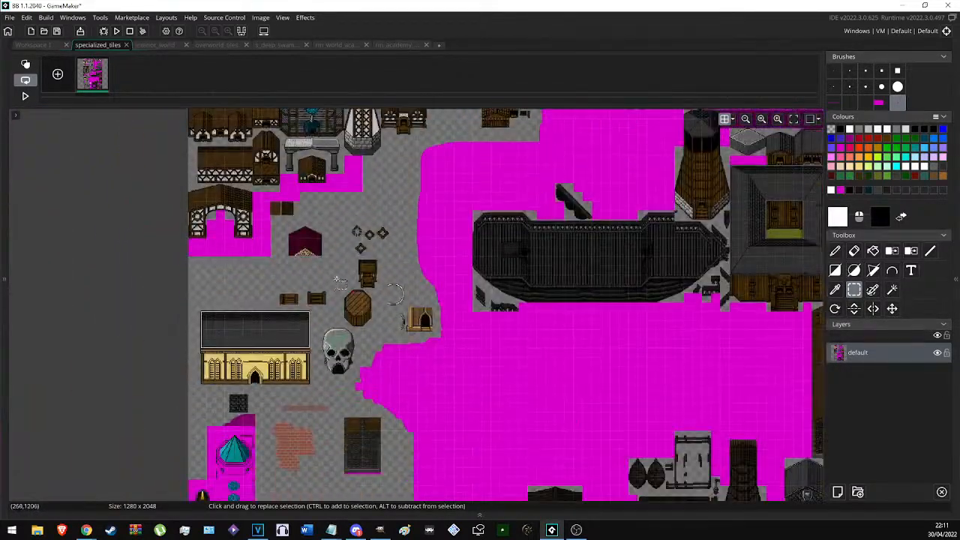
{"action": "scroll", "coordinate": [338, 282], "scroll_direction": "right", "scroll_amount": 2}
{"action": "scroll", "coordinate": [349, 283], "scroll_direction": "down", "scroll_amount": 9}
{"action": "scroll", "coordinate": [350, 306], "scroll_direction": "right", "scroll_amount": 3}
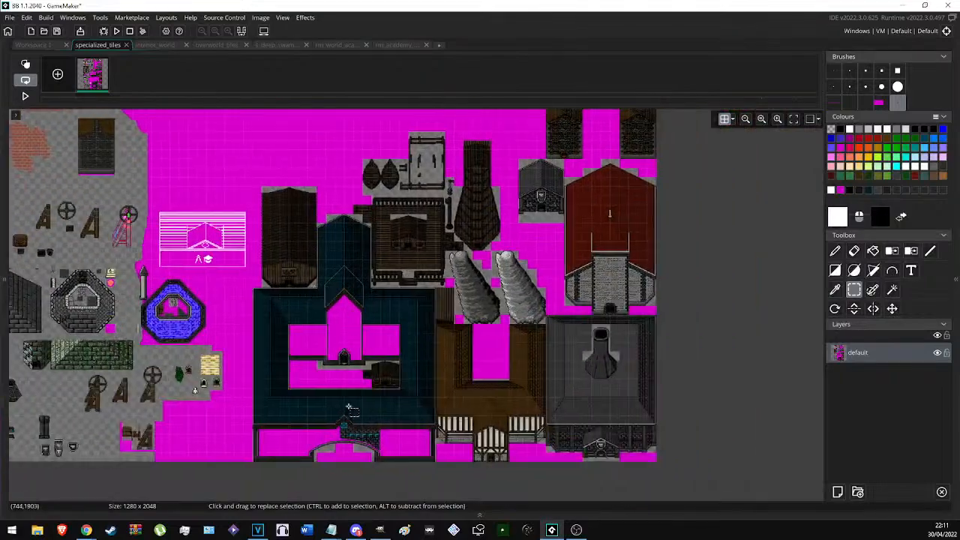
Sample the magenta and paint over the bricks and left part of the round blue window in the small front gable.
{"action": "scroll", "coordinate": [351, 450], "scroll_direction": "up", "scroll_amount": 5, "text": "ctrl"}
{"action": "scroll", "coordinate": [352, 450], "scroll_direction": "up", "scroll_amount": 8, "text": "ctrl"}
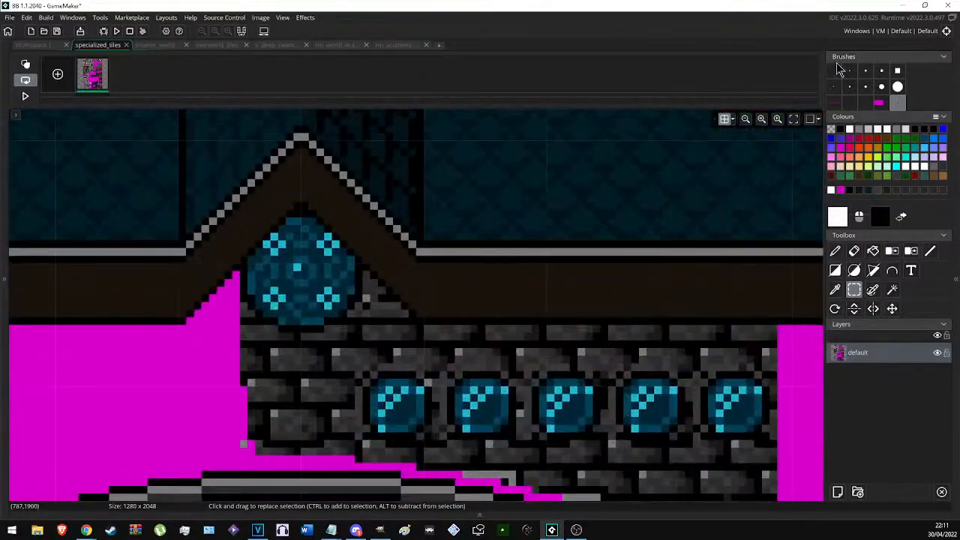
{"action": "key", "text": "d"}
{"action": "left_click", "coordinate": [244, 306], "text": "ctrl"}
{"action": "left_click_drag", "start_coordinate": [246, 267], "coordinate": [248, 304]}
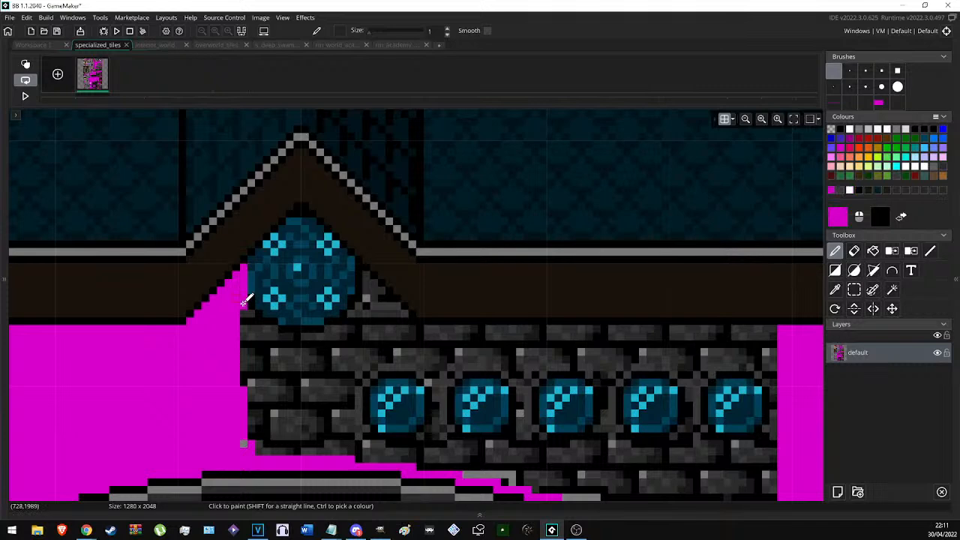
{"action": "mouse_move", "coordinate": [250, 258]}
{"action": "left_mouse_down"}
{"action": "mouse_move", "coordinate": [264, 247]}
{"action": "mouse_move", "coordinate": [259, 295]}
{"action": "left_mouse_up"}
{"action": "mouse_move", "coordinate": [267, 246]}
{"action": "left_mouse_down"}
{"action": "mouse_move", "coordinate": [287, 225]}
{"action": "mouse_move", "coordinate": [293, 252]}
{"action": "left_mouse_up"}
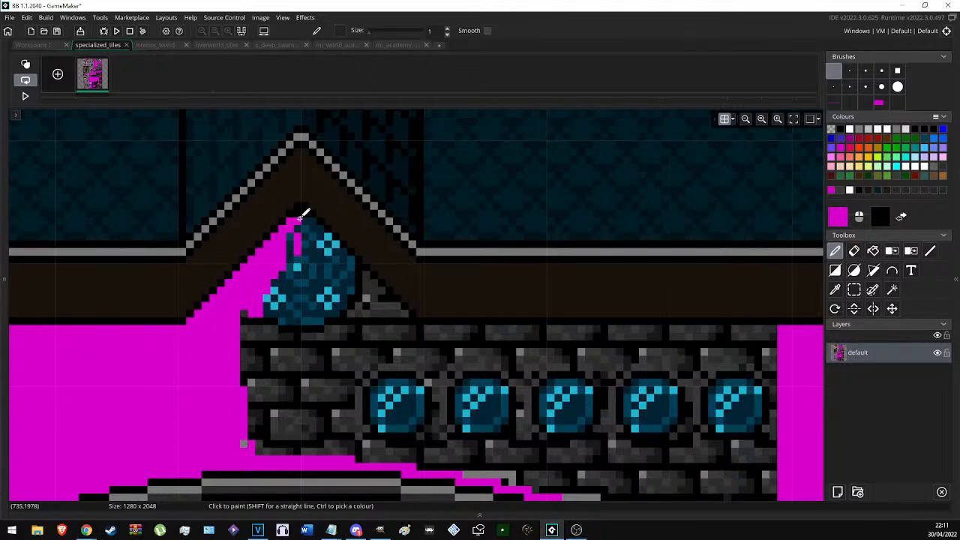
{"action": "scroll", "coordinate": [303, 214], "scroll_direction": "up", "scroll_amount": 4}
{"action": "mouse_move", "coordinate": [305, 222]}
{"action": "left_mouse_down"}
{"action": "mouse_move", "coordinate": [302, 208]}
{"action": "mouse_move", "coordinate": [291, 263]}
{"action": "mouse_move", "coordinate": [305, 279]}
{"action": "mouse_move", "coordinate": [324, 270]}
{"action": "mouse_move", "coordinate": [319, 297]}
{"action": "mouse_move", "coordinate": [305, 257]}
{"action": "left_mouse_up"}
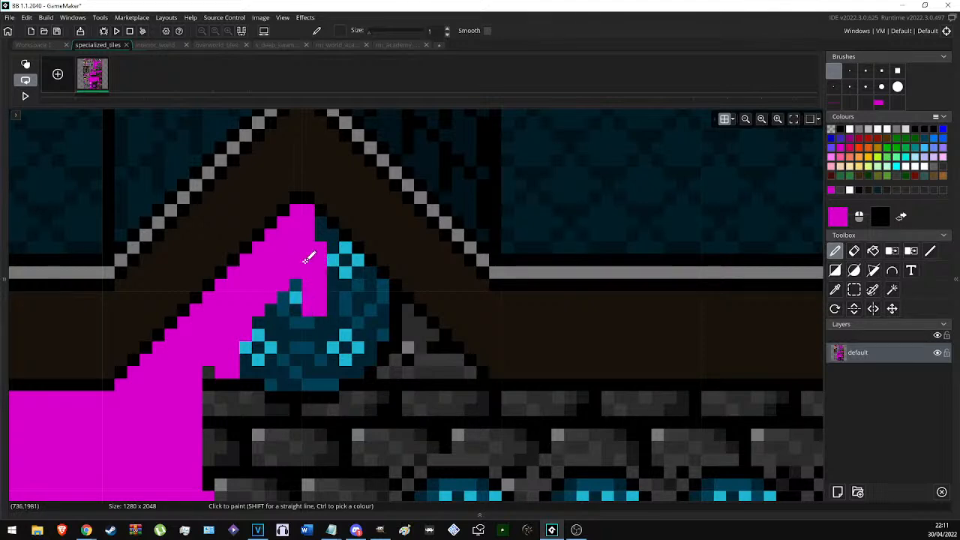
Copy a small magenta block as a brush and cover the rest of the round window inside the small gable.
{"action": "middle_click_drag", "start_coordinate": [316, 243], "coordinate": [233, 234]}
{"action": "scroll", "coordinate": [235, 234], "scroll_direction": "up", "scroll_amount": 1}
{"action": "mouse_move", "coordinate": [242, 214]}
{"action": "left_mouse_down"}
{"action": "mouse_move", "coordinate": [253, 263]}
{"action": "mouse_move", "coordinate": [276, 251]}
{"action": "mouse_move", "coordinate": [294, 260]}
{"action": "mouse_move", "coordinate": [349, 337]}
{"action": "mouse_move", "coordinate": [366, 343]}
{"action": "mouse_move", "coordinate": [383, 380]}
{"action": "mouse_move", "coordinate": [456, 393]}
{"action": "mouse_move", "coordinate": [214, 368]}
{"action": "mouse_move", "coordinate": [123, 342]}
{"action": "mouse_move", "coordinate": [220, 274]}
{"action": "mouse_move", "coordinate": [265, 298]}
{"action": "mouse_move", "coordinate": [210, 285]}
{"action": "mouse_move", "coordinate": [303, 345]}
{"action": "mouse_move", "coordinate": [351, 396]}
{"action": "mouse_move", "coordinate": [267, 380]}
{"action": "mouse_move", "coordinate": [166, 336]}
{"action": "mouse_move", "coordinate": [189, 311]}
{"action": "left_mouse_up"}
{"action": "key", "text": "s"}
{"action": "key", "text": "ctrl+c"}
{"action": "scroll", "coordinate": [225, 365], "scroll_direction": "down", "scroll_amount": 2}
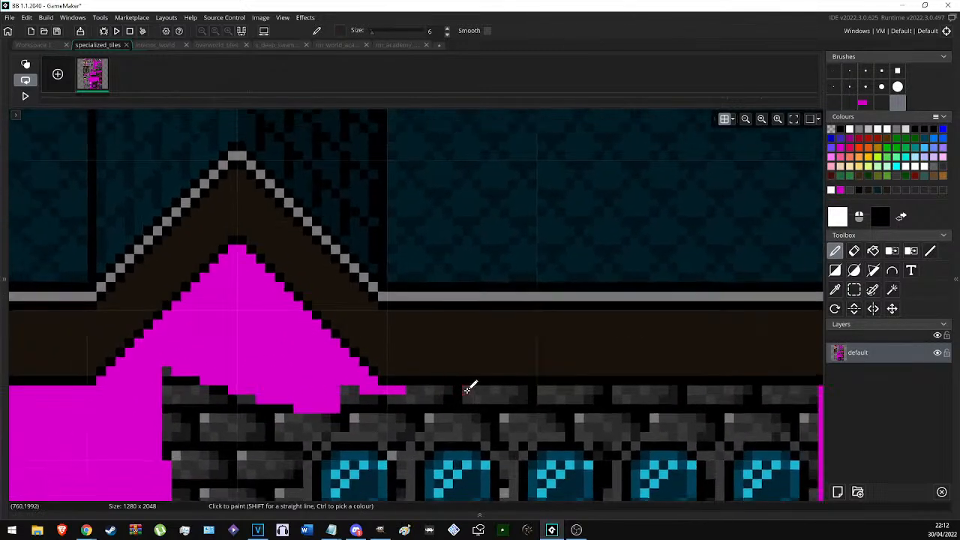
Paint magenta over the brick rows and blue windows between the small gable and the blanked right wall.
{"action": "scroll", "coordinate": [466, 390], "scroll_direction": "down", "scroll_amount": 1}
{"action": "middle_click_drag", "start_coordinate": [713, 439], "coordinate": [368, 291]}
{"action": "scroll", "coordinate": [457, 264], "scroll_direction": "up", "scroll_amount": 11, "text": "shift"}
{"action": "mouse_move", "coordinate": [457, 264]}
{"action": "left_mouse_down"}
{"action": "mouse_move", "coordinate": [413, 247]}
{"action": "mouse_move", "coordinate": [402, 361]}
{"action": "mouse_move", "coordinate": [497, 368]}
{"action": "mouse_move", "coordinate": [598, 333]}
{"action": "mouse_move", "coordinate": [507, 317]}
{"action": "mouse_move", "coordinate": [383, 321]}
{"action": "left_mouse_up"}
{"action": "scroll", "coordinate": [459, 262], "scroll_direction": "up", "scroll_amount": 5, "text": "shift"}
{"action": "scroll", "coordinate": [497, 369], "scroll_direction": "down", "scroll_amount": 17, "text": "shift"}
{"action": "scroll", "coordinate": [480, 320], "scroll_direction": "up", "scroll_amount": 12, "text": "shift"}
{"action": "middle_click_drag", "start_coordinate": [674, 380], "coordinate": [315, 201]}
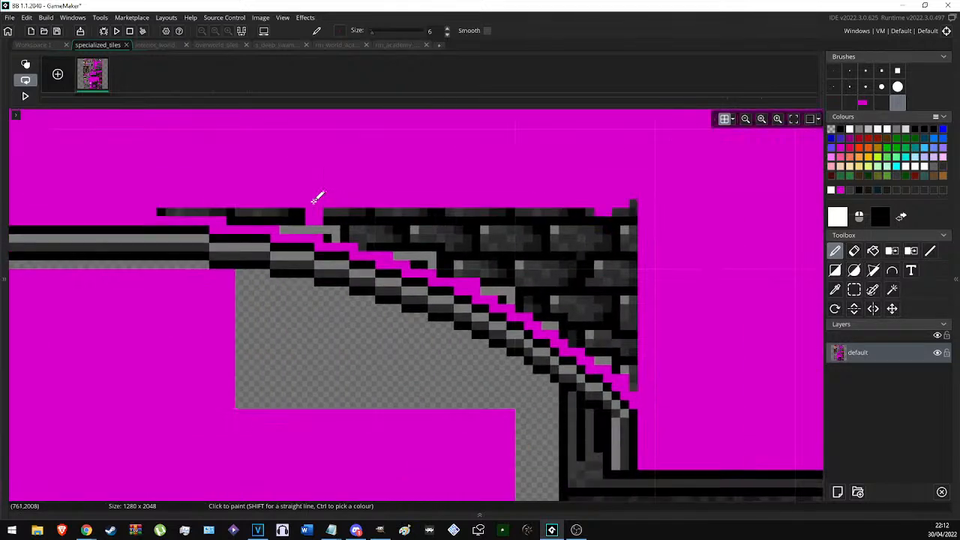
Copy a smaller magenta block as a brush and paint over the remaining bricks above the right half of the arch.
{"action": "scroll", "coordinate": [643, 300], "scroll_direction": "up", "scroll_amount": 1, "text": "ctrl"}
{"action": "key", "text": "s"}
{"action": "left_click_drag", "start_coordinate": [670, 368], "coordinate": [700, 380]}
{"action": "key", "text": "ctrl+c"}
{"action": "key", "text": "d"}
{"action": "mouse_move", "coordinate": [673, 348]}
{"action": "left_mouse_down"}
{"action": "mouse_move", "coordinate": [637, 373]}
{"action": "mouse_move", "coordinate": [607, 336]}
{"action": "mouse_move", "coordinate": [424, 232]}
{"action": "mouse_move", "coordinate": [465, 266]}
{"action": "left_mouse_up"}
{"action": "mouse_move", "coordinate": [422, 242]}
{"action": "left_mouse_down"}
{"action": "mouse_move", "coordinate": [350, 216]}
{"action": "mouse_move", "coordinate": [124, 188]}
{"action": "mouse_move", "coordinate": [428, 180]}
{"action": "mouse_move", "coordinate": [658, 231]}
{"action": "mouse_move", "coordinate": [637, 302]}
{"action": "mouse_move", "coordinate": [387, 209]}
{"action": "left_mouse_up"}
{"action": "left_click_drag", "start_coordinate": [622, 222], "coordinate": [682, 208]}
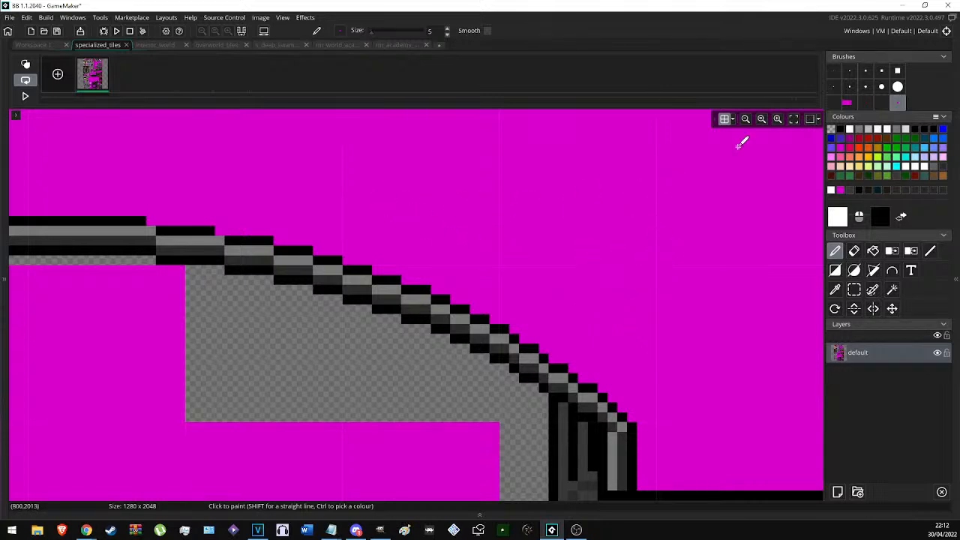
Touch up the upper outline of the arch's right half with a 1-pixel pencil in sampled black.
{"action": "left_click", "coordinate": [833, 70]}
{"action": "scroll", "coordinate": [208, 223], "scroll_direction": "up", "scroll_amount": 3}
{"action": "left_click", "coordinate": [152, 219], "text": "ctrl"}
{"action": "left_click", "coordinate": [135, 217], "text": "ctrl"}
{"action": "left_click", "coordinate": [225, 231]}
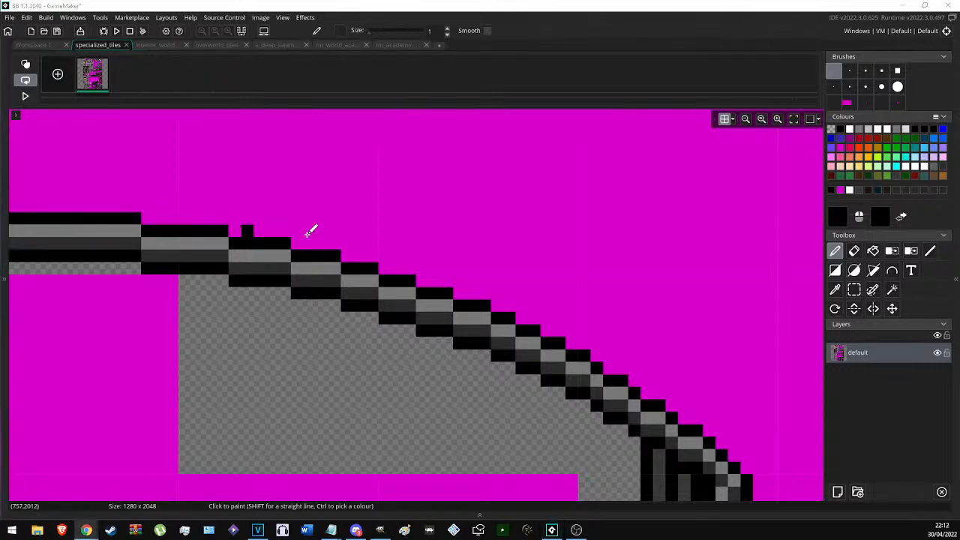
{"action": "scroll", "coordinate": [447, 231], "scroll_direction": "down", "scroll_amount": 5}
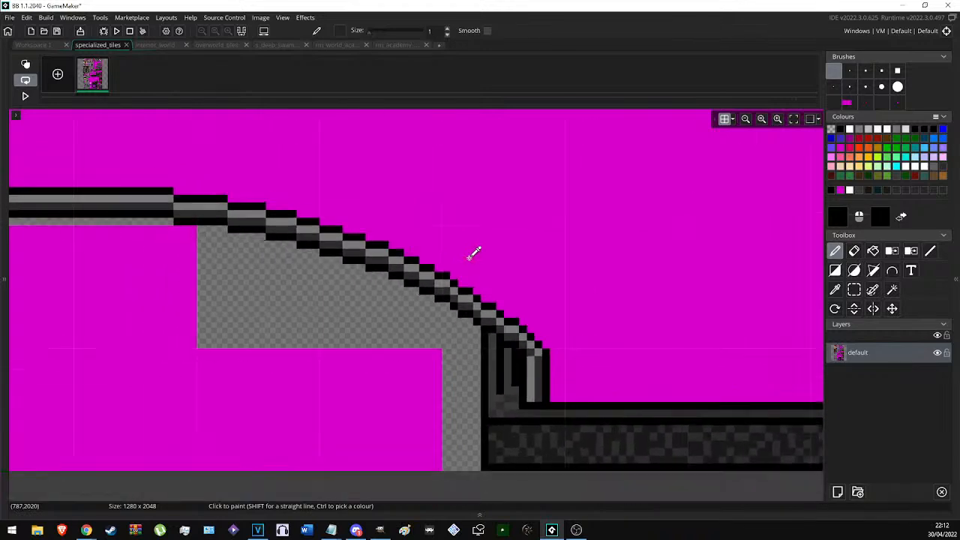
{"action": "middle_click_drag", "start_coordinate": [363, 239], "coordinate": [468, 345]}
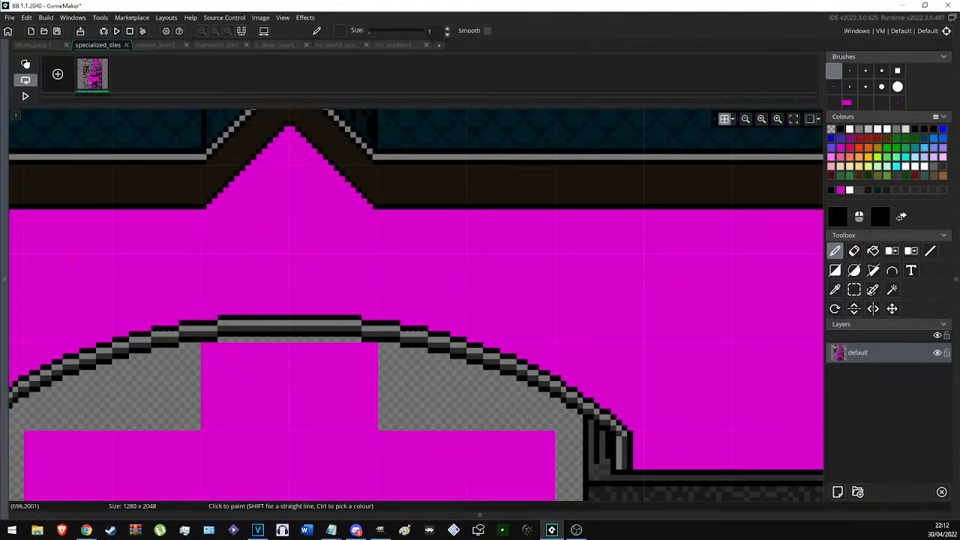
{"action": "scroll", "coordinate": [456, 230], "scroll_direction": "down", "scroll_amount": 8}
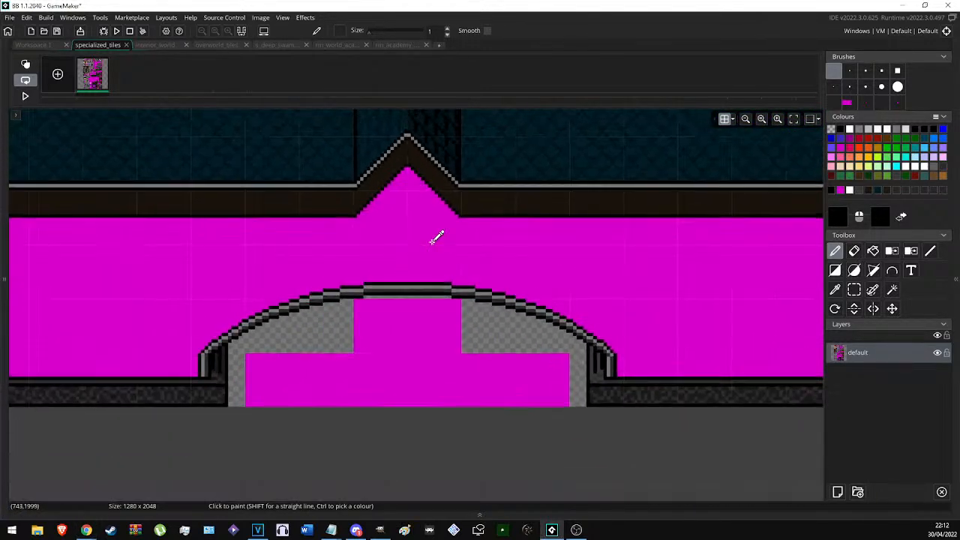
{"action": "scroll", "coordinate": [438, 214], "scroll_direction": "up", "scroll_amount": 2}
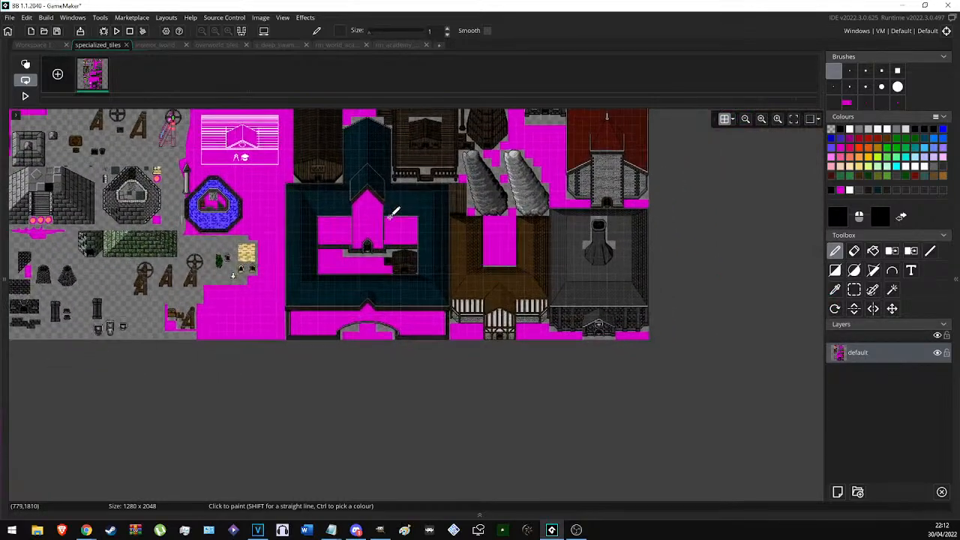
Copy a section of the vertical brown plank wall beside the grey rock spires as a brush.
{"action": "key", "text": "w"}
{"action": "scroll", "coordinate": [381, 187], "scroll_direction": "up", "scroll_amount": 2}
{"action": "scroll", "coordinate": [309, 172], "scroll_direction": "up", "scroll_amount": 2}
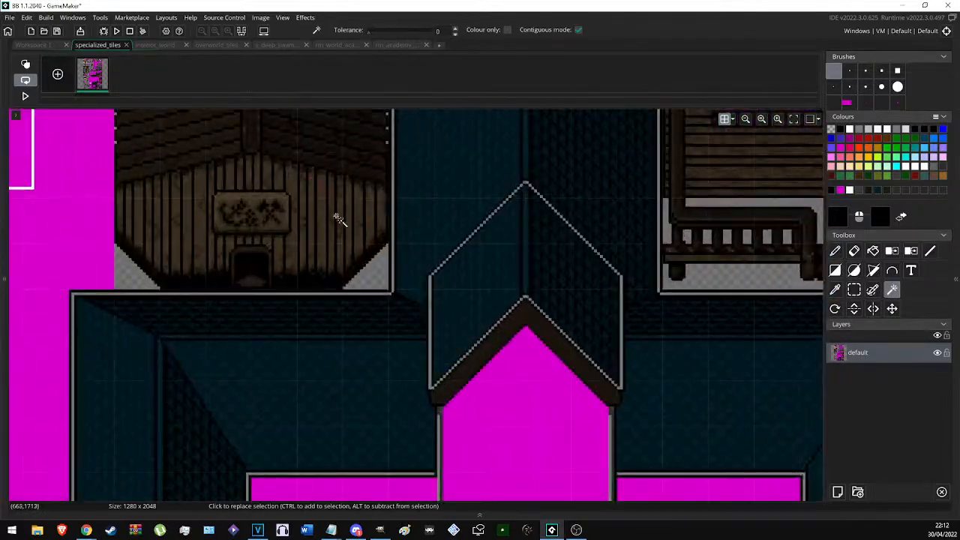
{"action": "scroll", "coordinate": [335, 213], "scroll_direction": "down", "scroll_amount": 4}
{"action": "key", "text": "s"}
{"action": "scroll", "coordinate": [373, 275], "scroll_direction": "up", "scroll_amount": 2}
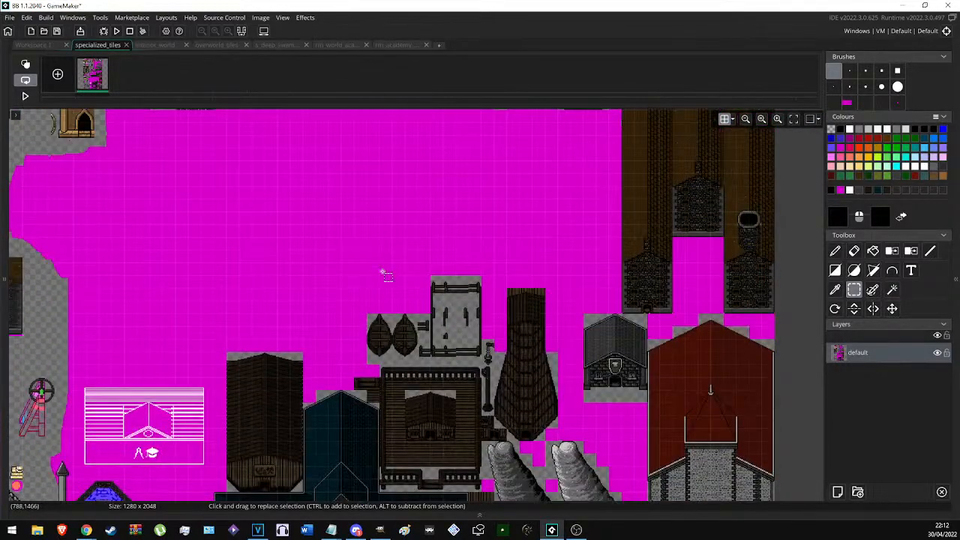
{"action": "scroll", "coordinate": [383, 274], "scroll_direction": "down", "scroll_amount": 3}
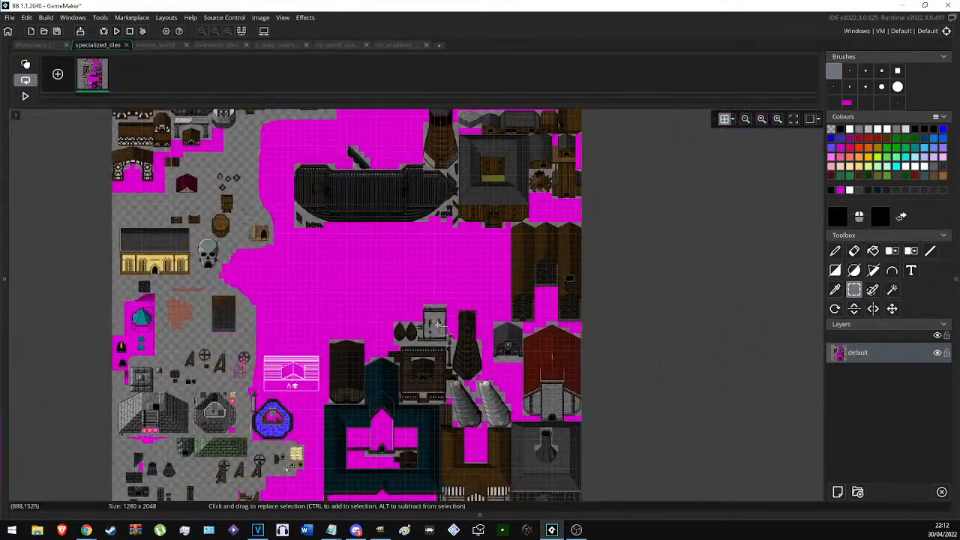
{"action": "scroll", "coordinate": [439, 324], "scroll_direction": "down", "scroll_amount": 2}
{"action": "scroll", "coordinate": [434, 218], "scroll_direction": "up", "scroll_amount": 4}
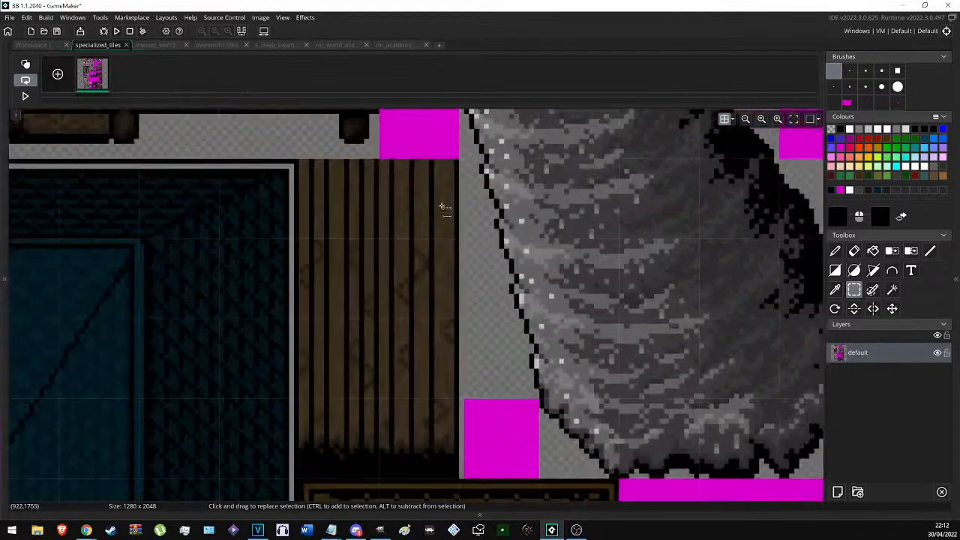
{"action": "scroll", "coordinate": [433, 217], "scroll_direction": "up", "scroll_amount": 1}
{"action": "left_click_drag", "start_coordinate": [423, 256], "coordinate": [288, 373]}
{"action": "key", "text": "ctrl+c"}
Select the magenta areas of the courtyard walls, central gable wall and front facade with the magic wand, ready for the plank brush.
{"action": "scroll", "coordinate": [510, 335], "scroll_direction": "down", "scroll_amount": 6}
{"action": "mouse_move", "coordinate": [300, 380]}
{"action": "middle_mouse_down"}
{"action": "mouse_move", "coordinate": [364, 208]}
{"action": "mouse_move", "coordinate": [404, 163]}
{"action": "middle_mouse_up"}
{"action": "key", "text": "w"}
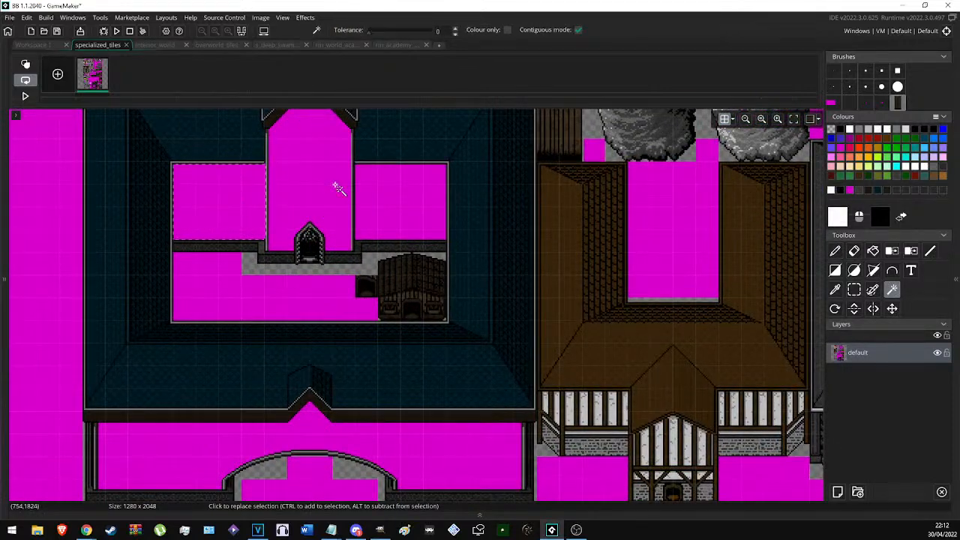
{"action": "key", "text": "d"}
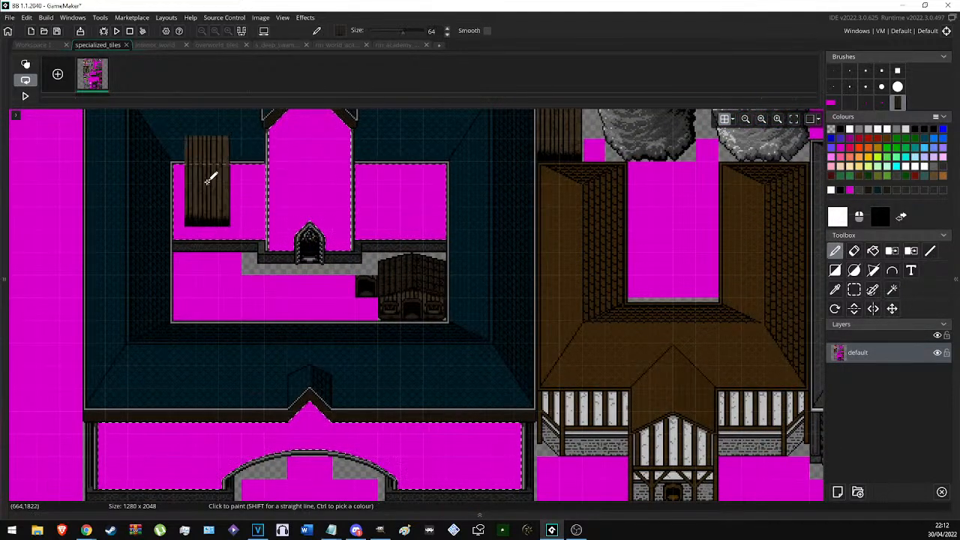
Paint the plank pattern over the selected courtyard walls on both sides of the central gable wall.
{"action": "scroll", "coordinate": [210, 188], "scroll_direction": "up", "scroll_amount": 5}
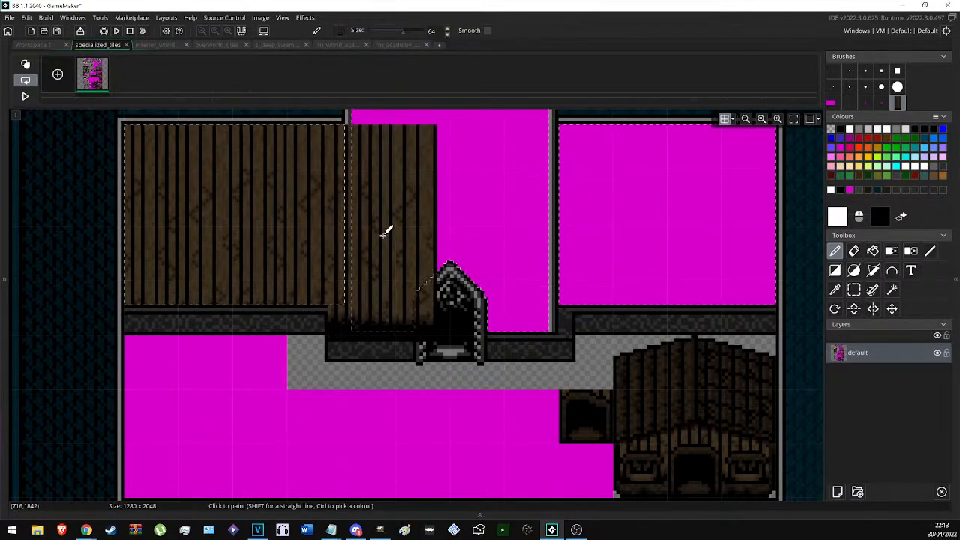
{"action": "scroll", "coordinate": [432, 251], "scroll_direction": "down", "scroll_amount": 3}
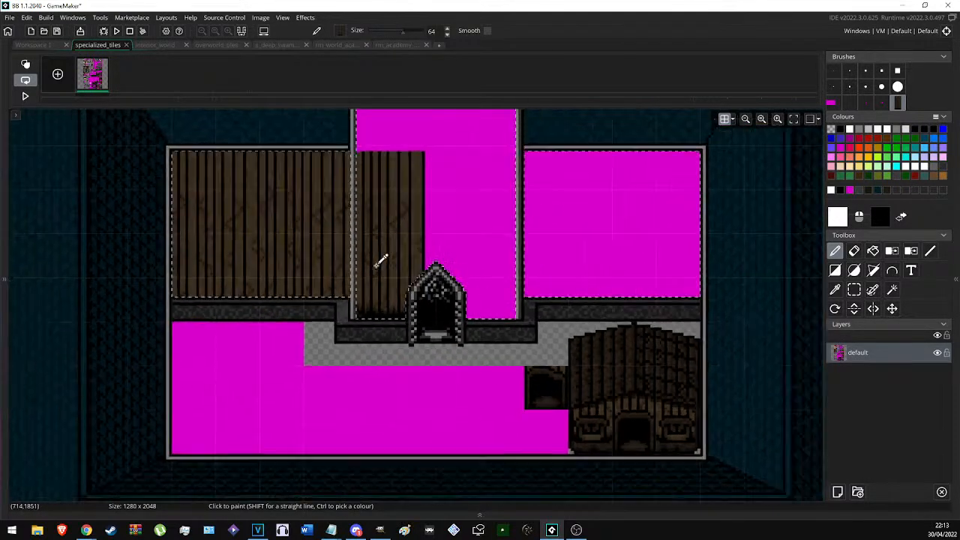
{"action": "scroll", "coordinate": [583, 238], "scroll_direction": "up", "scroll_amount": 4}
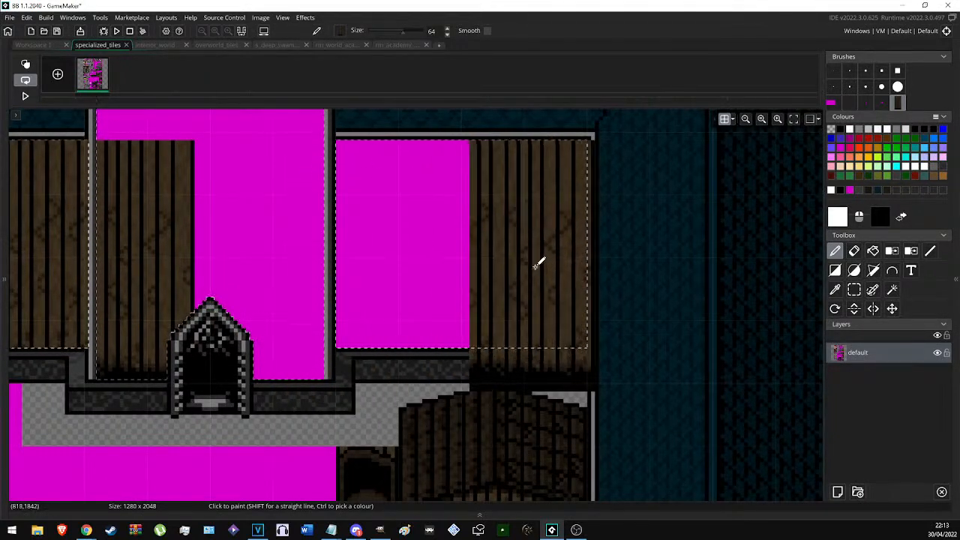
{"action": "left_click", "coordinate": [409, 264]}
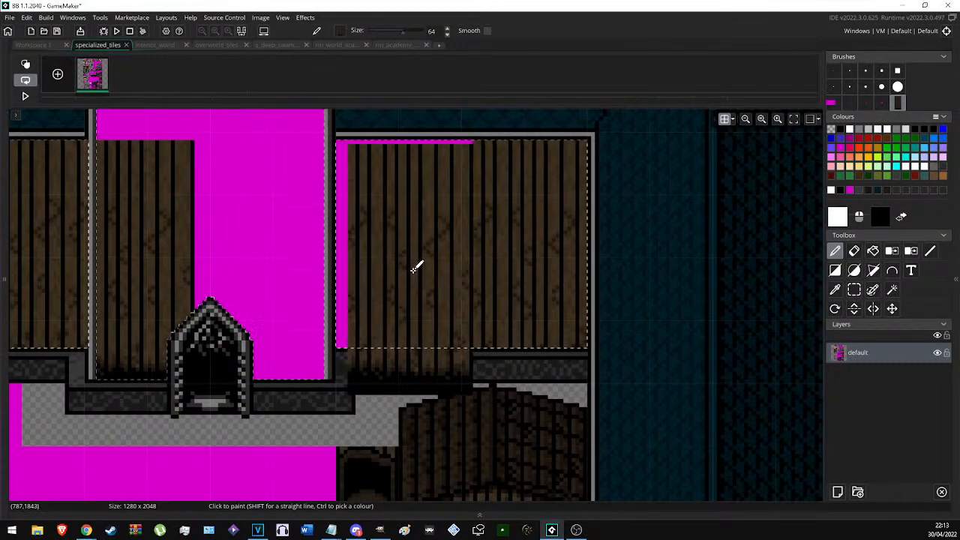
Paint planks over the central gable wall, from around the arched door up to the peak beneath the brown trim.
{"action": "left_click", "coordinate": [285, 264]}
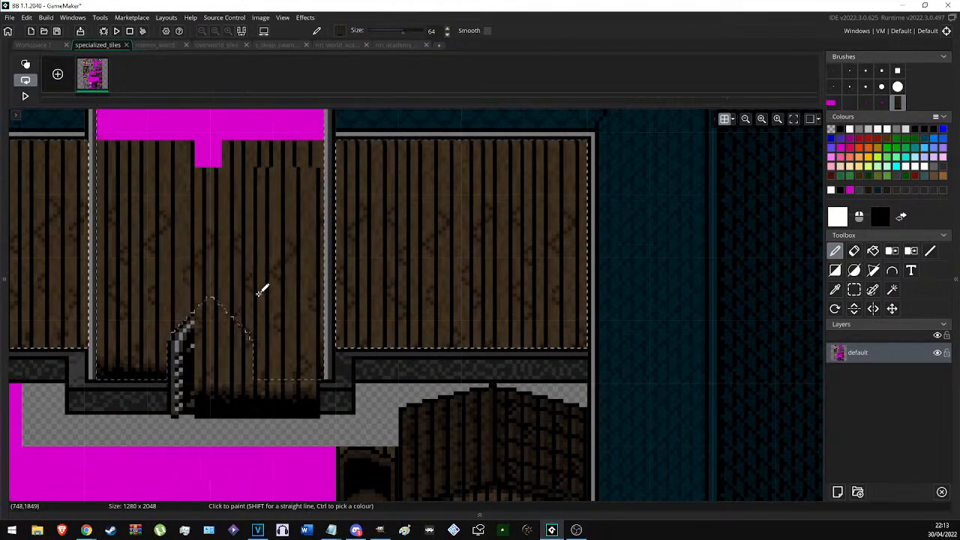
{"action": "scroll", "coordinate": [247, 300], "scroll_direction": "up", "scroll_amount": 5}
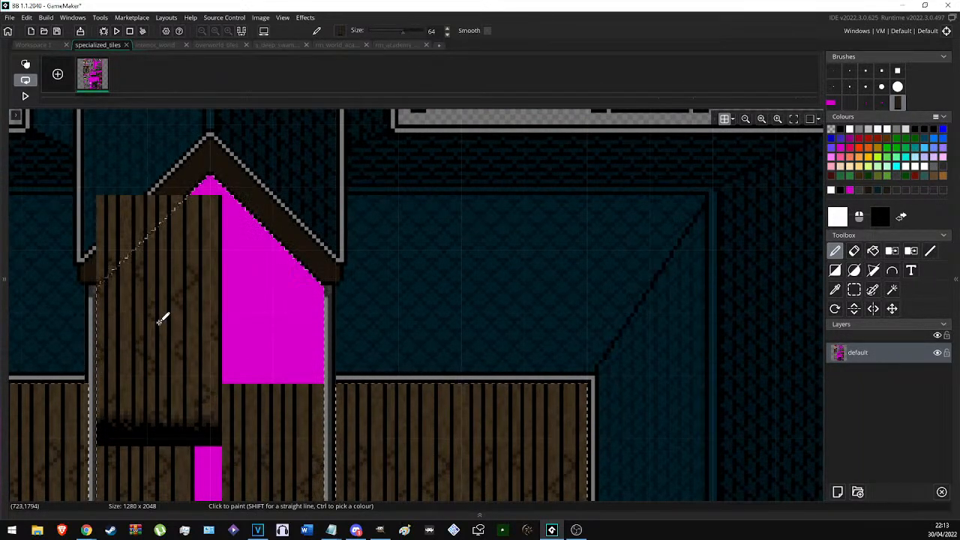
{"action": "left_click", "coordinate": [159, 318]}
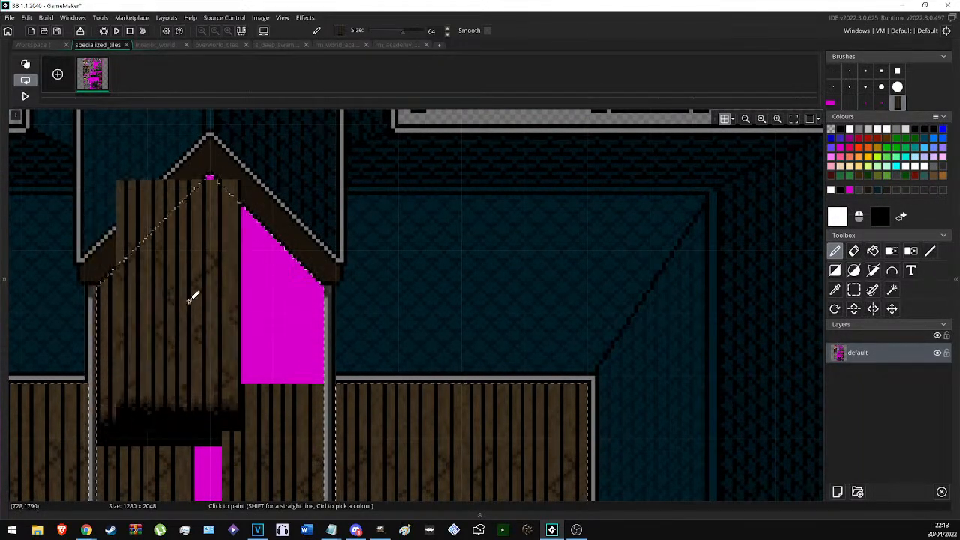
{"action": "left_click", "coordinate": [235, 282]}
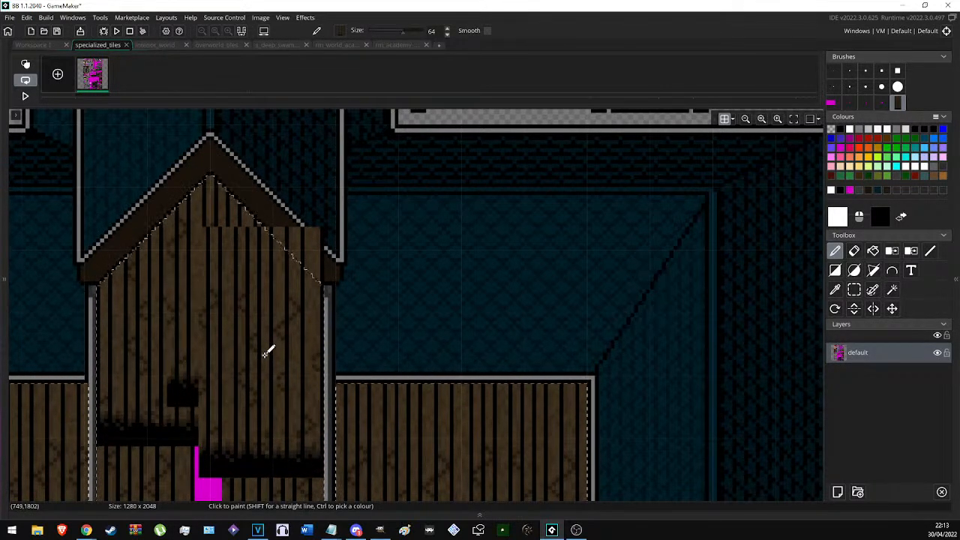
{"action": "key", "text": "ctrl+z"}
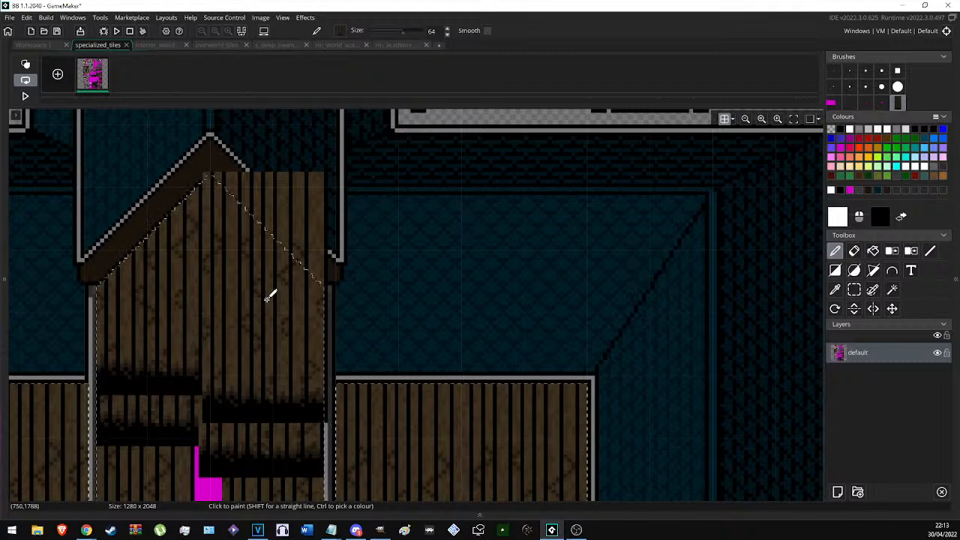
Paint planks over the dark bands and the magenta gap on the central gable wall, aligning the boards down to its base.
{"action": "scroll", "coordinate": [269, 298], "scroll_direction": "down", "scroll_amount": 3}
{"action": "scroll", "coordinate": [270, 295], "scroll_direction": "down", "scroll_amount": 4}
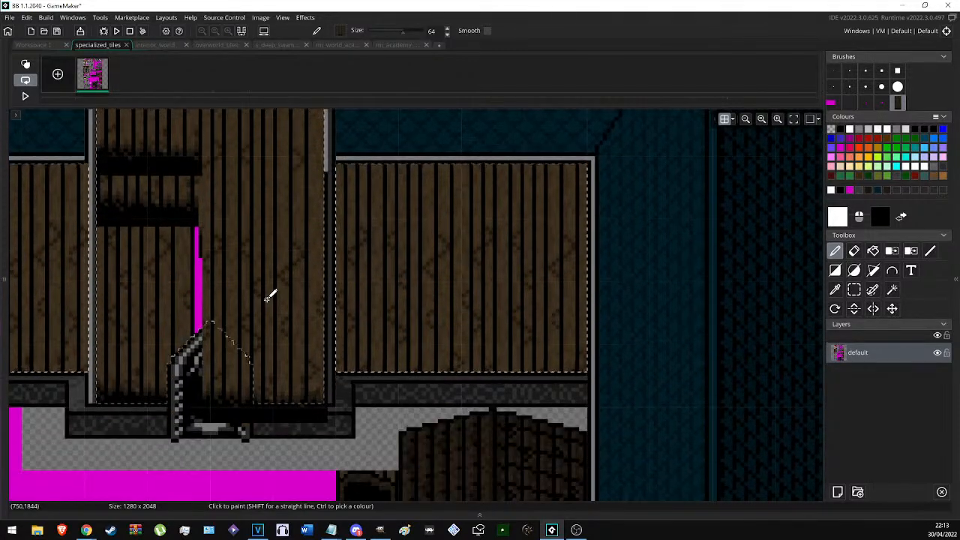
{"action": "scroll", "coordinate": [122, 354], "scroll_direction": "up", "scroll_amount": 5}
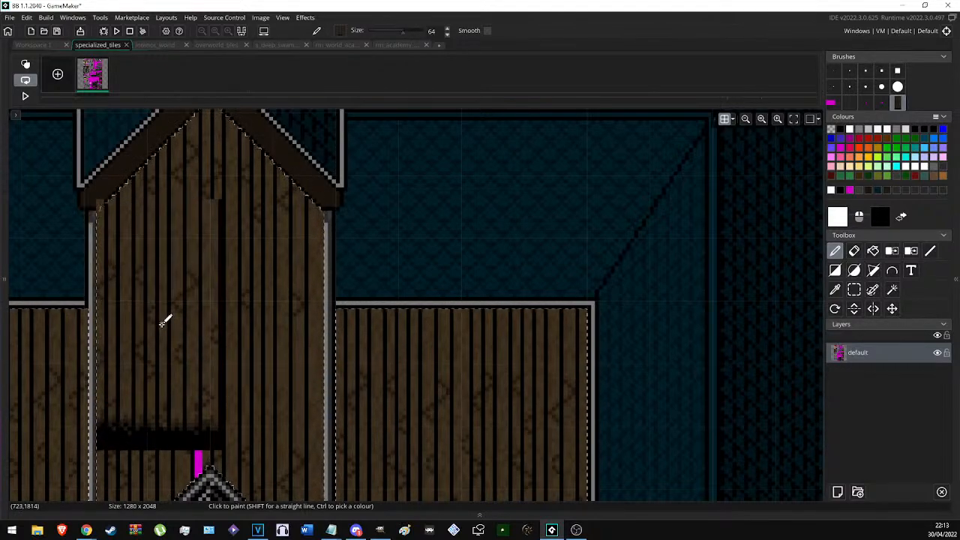
{"action": "scroll", "coordinate": [163, 321], "scroll_direction": "down", "scroll_amount": 1}
{"action": "scroll", "coordinate": [163, 319], "scroll_direction": "down", "scroll_amount": 2}
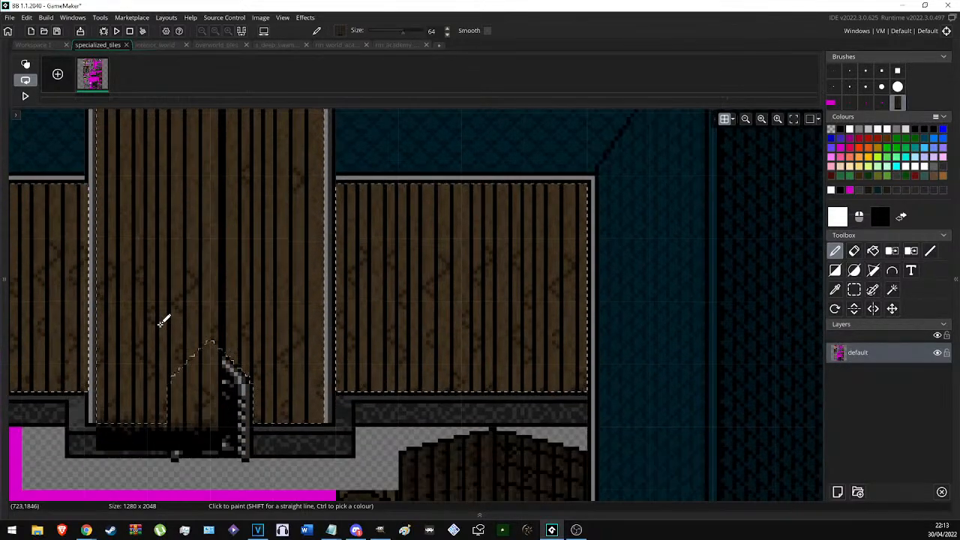
{"action": "scroll", "coordinate": [176, 330], "scroll_direction": "up", "scroll_amount": 3}
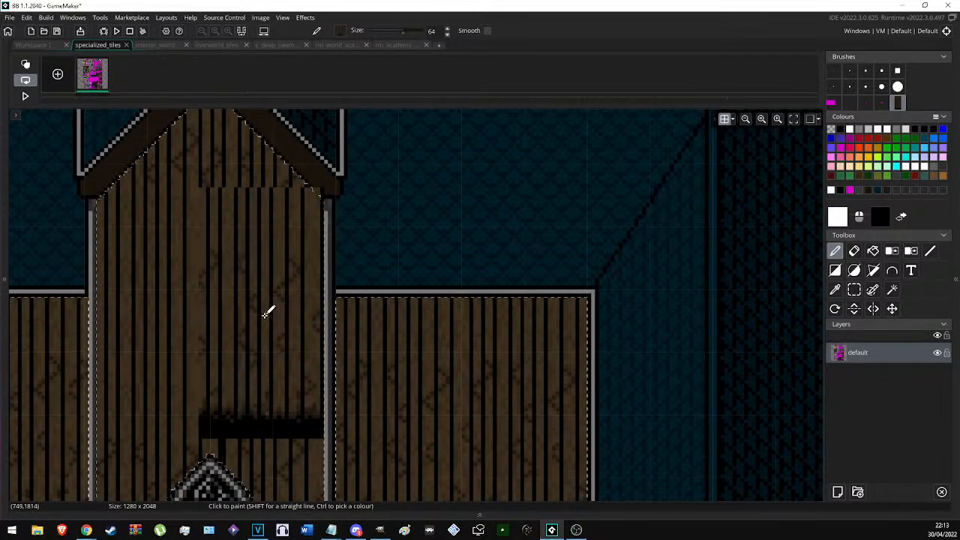
{"action": "scroll", "coordinate": [269, 313], "scroll_direction": "down", "scroll_amount": 5, "text": "ctrl"}
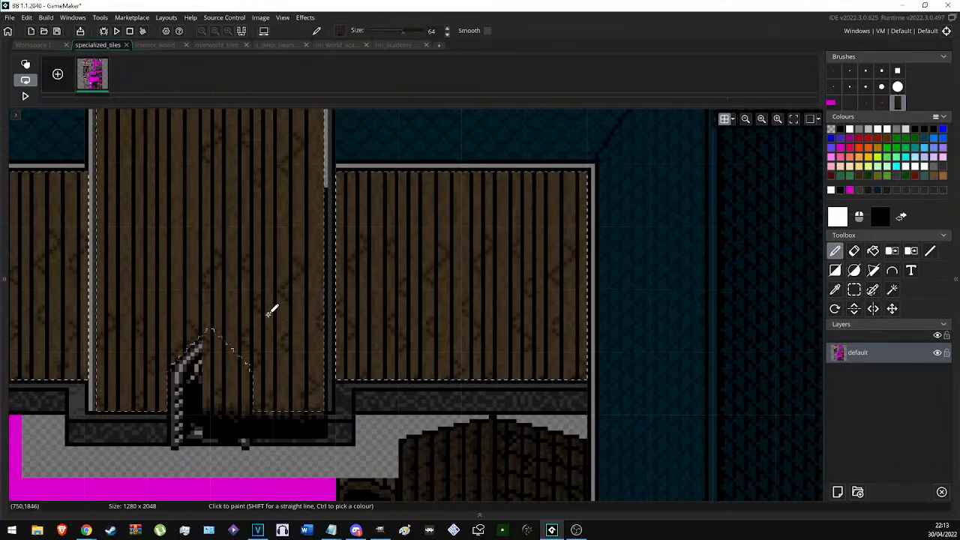
{"action": "scroll", "coordinate": [339, 301], "scroll_direction": "up", "scroll_amount": 5, "text": "ctrl"}
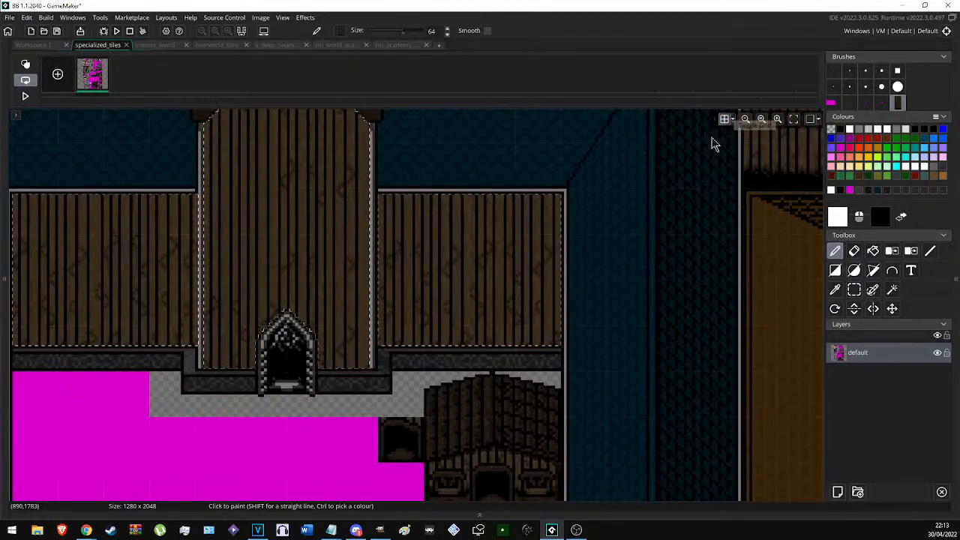
Paint the plank pattern over the left half of the academy's front facade, from the corner post to the small central gable.
{"action": "scroll", "coordinate": [453, 300], "scroll_direction": "down", "scroll_amount": 4, "text": "ctrl"}
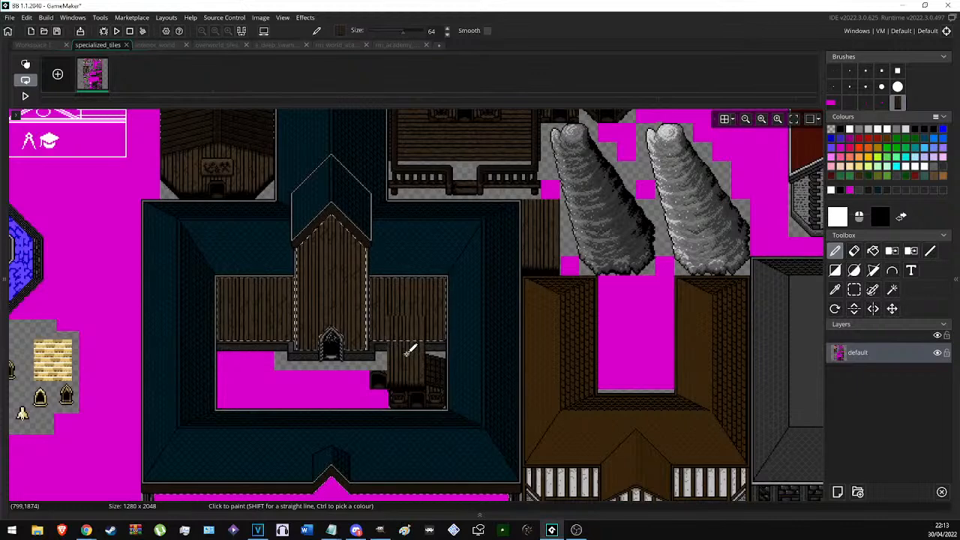
{"action": "middle_click_drag", "start_coordinate": [397, 380], "coordinate": [400, 275]}
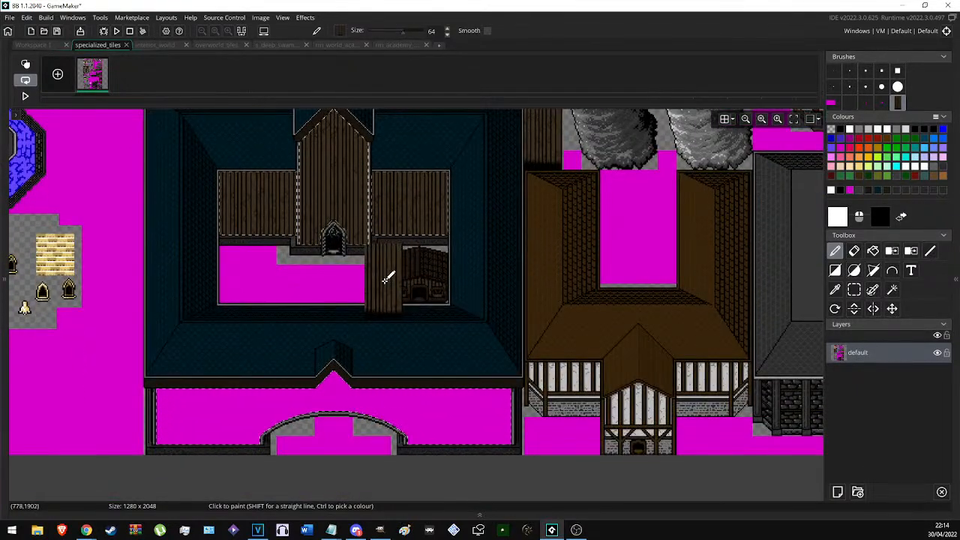
{"action": "scroll", "coordinate": [322, 332], "scroll_direction": "down", "scroll_amount": 1}
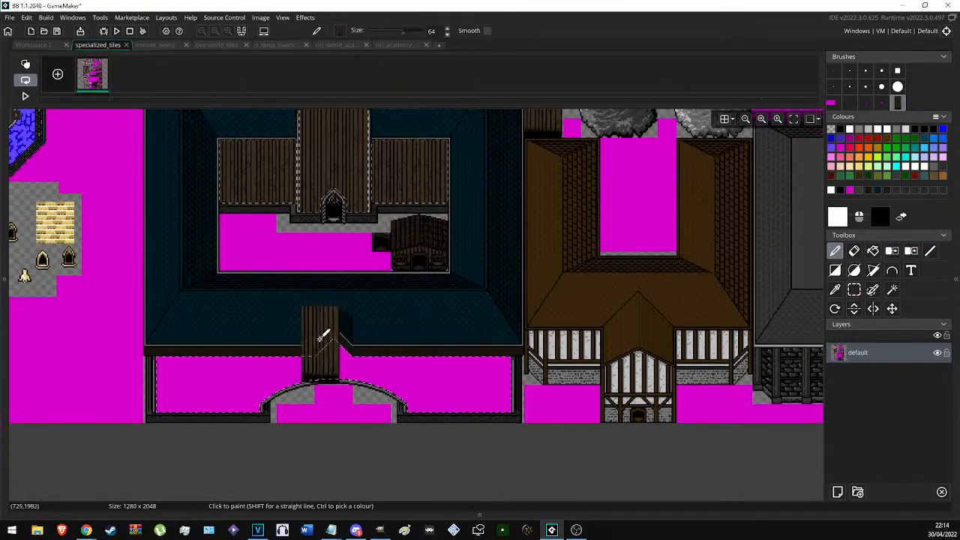
{"action": "scroll", "coordinate": [191, 397], "scroll_direction": "up", "scroll_amount": 4, "text": "ctrl"}
{"action": "left_click_drag", "start_coordinate": [157, 380], "coordinate": [685, 279]}
{"action": "left_click", "coordinate": [702, 269]}
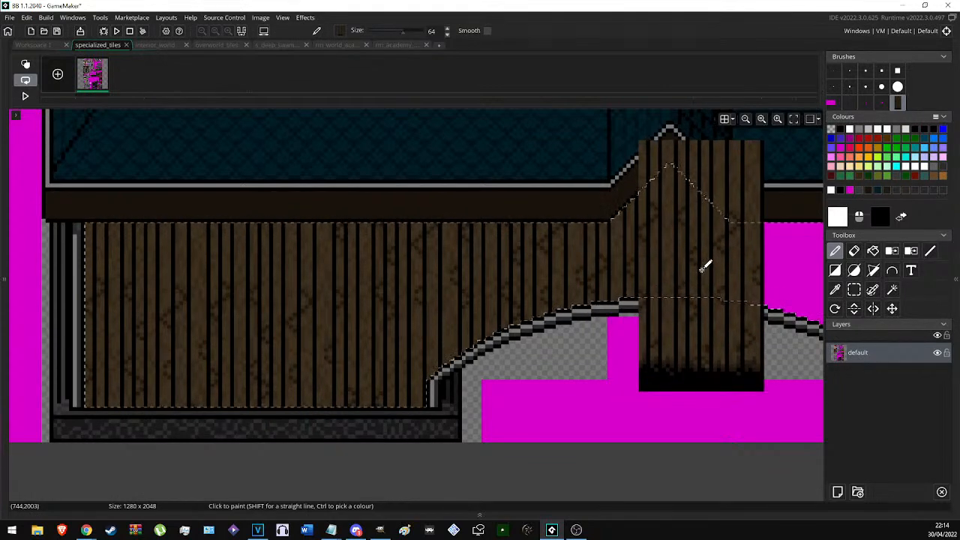
Paint planks over the front facade's small gable and right half, filling the remaining magenta down to the stone base.
{"action": "middle_click_drag", "start_coordinate": [702, 269], "coordinate": [331, 246]}
{"action": "left_click", "coordinate": [453, 312]}
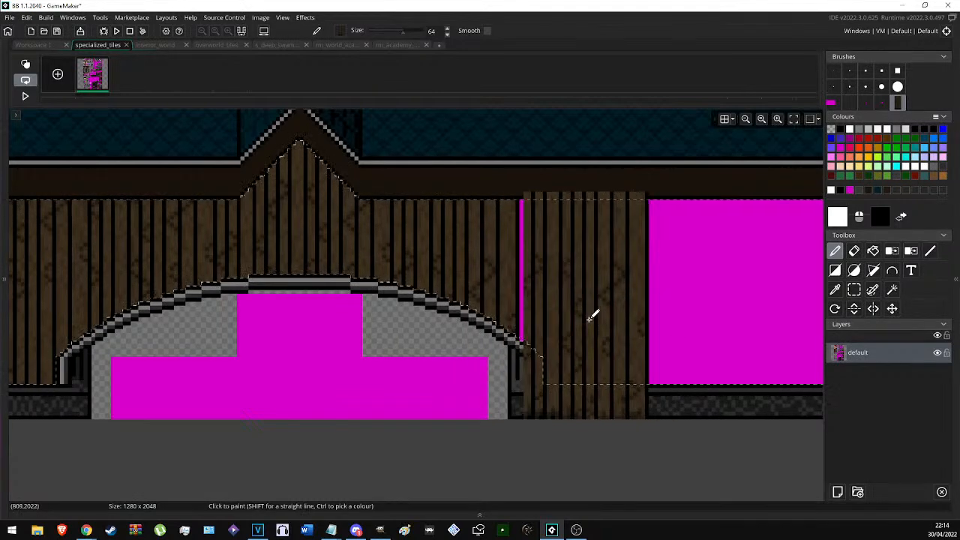
{"action": "left_click", "coordinate": [582, 321]}
{"action": "middle_click_drag", "start_coordinate": [771, 324], "coordinate": [581, 324]}
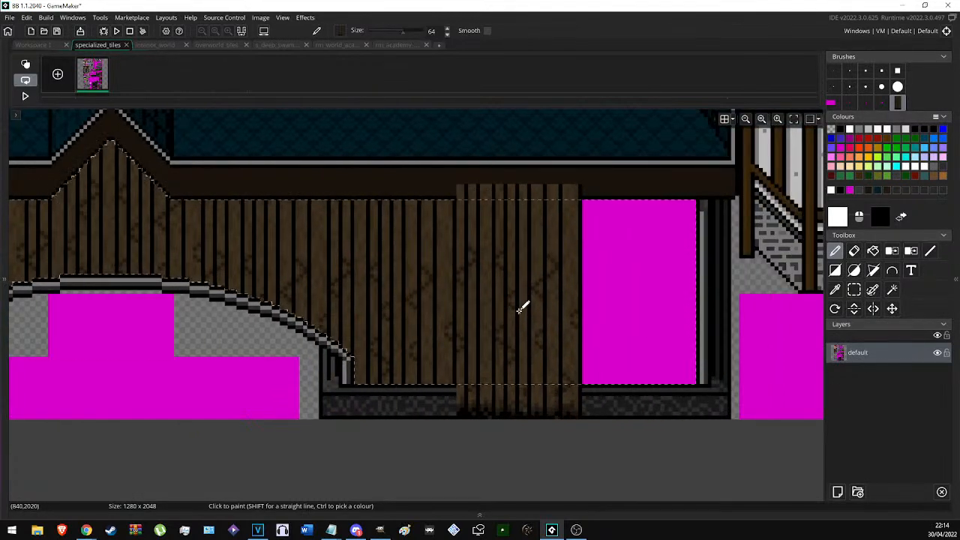
{"action": "left_click", "coordinate": [519, 326]}
{"action": "middle_click_drag", "start_coordinate": [626, 324], "coordinate": [531, 323]}
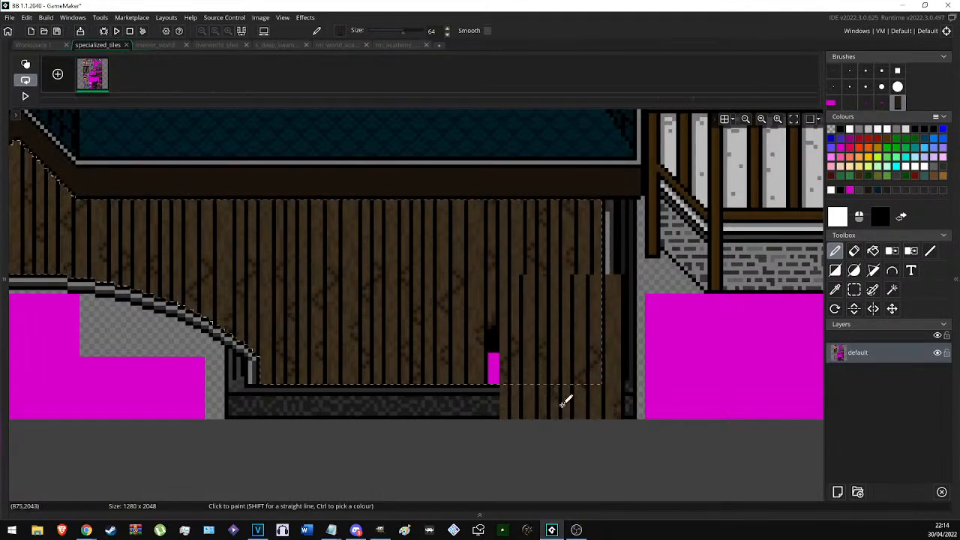
{"action": "scroll", "coordinate": [557, 396], "scroll_direction": "down", "scroll_amount": 1}
{"action": "left_click", "coordinate": [554, 358]}
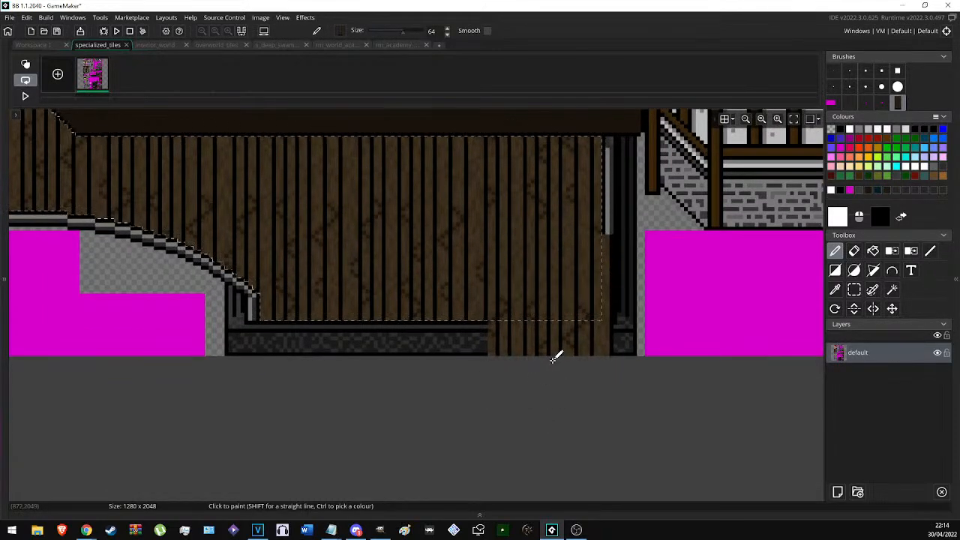
Clear the selection and inspect the finished planks on the courtyard walls, central gable and front facade against the neighbouring buildings.
{"action": "scroll", "coordinate": [646, 389], "scroll_direction": "down", "scroll_amount": 4, "text": "ctrl"}
{"action": "key", "text": "s"}
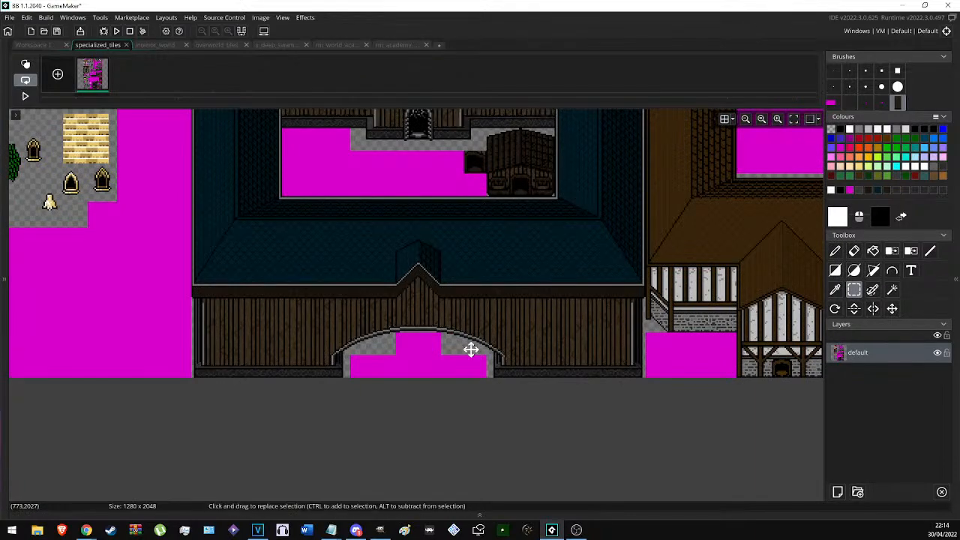
{"action": "scroll", "coordinate": [462, 272], "scroll_direction": "down", "scroll_amount": 3, "text": "ctrl"}
{"action": "scroll", "coordinate": [488, 272], "scroll_direction": "up", "scroll_amount": 4, "text": "ctrl"}
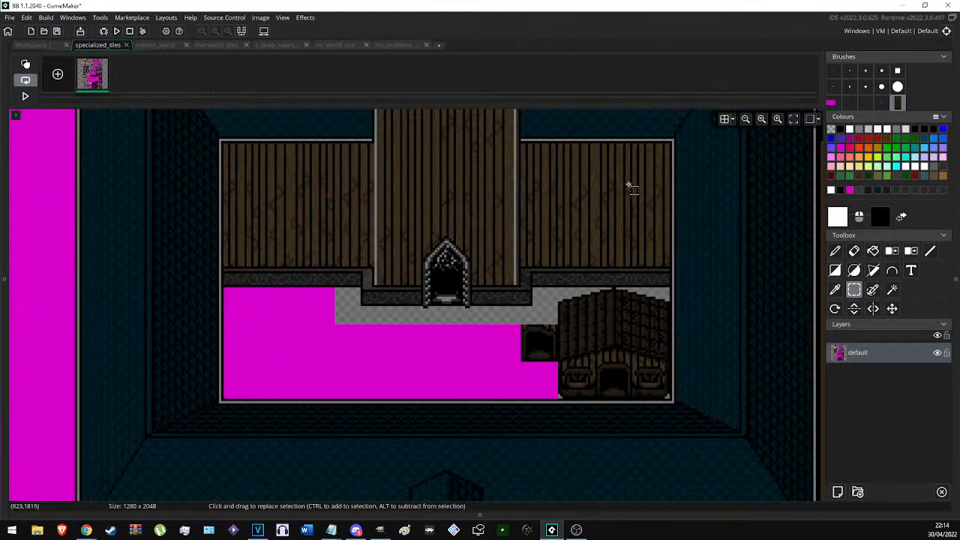
{"action": "scroll", "coordinate": [487, 276], "scroll_direction": "down", "scroll_amount": 4, "text": "ctrl"}
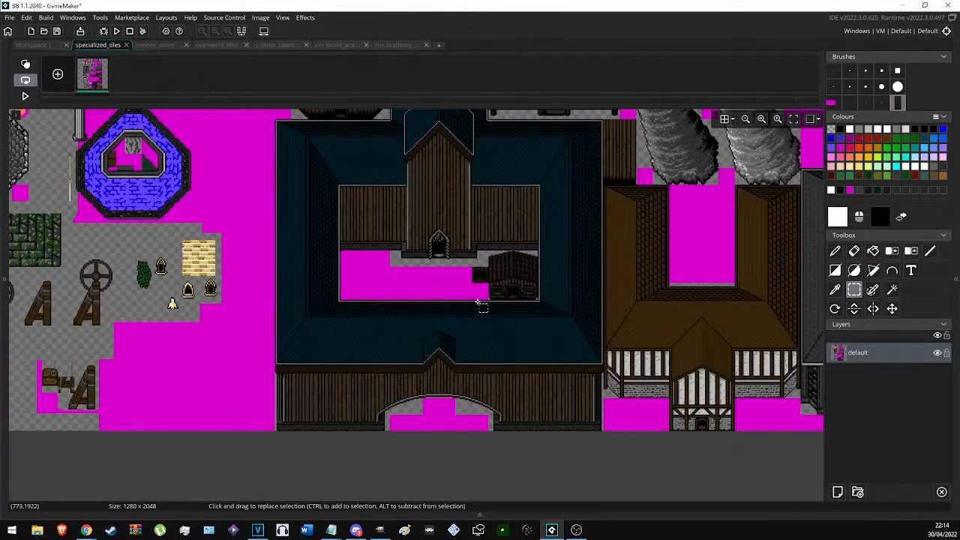
{"action": "scroll", "coordinate": [420, 353], "scroll_direction": "down", "scroll_amount": 1}
{"action": "scroll", "coordinate": [366, 387], "scroll_direction": "up", "scroll_amount": 4, "text": "ctrl"}
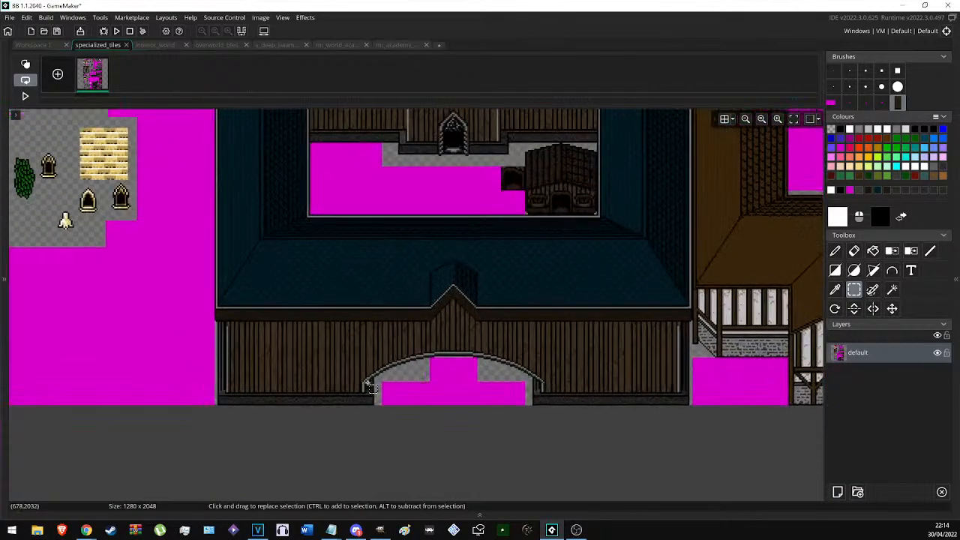
{"action": "scroll", "coordinate": [367, 387], "scroll_direction": "down", "scroll_amount": 4, "text": "ctrl"}
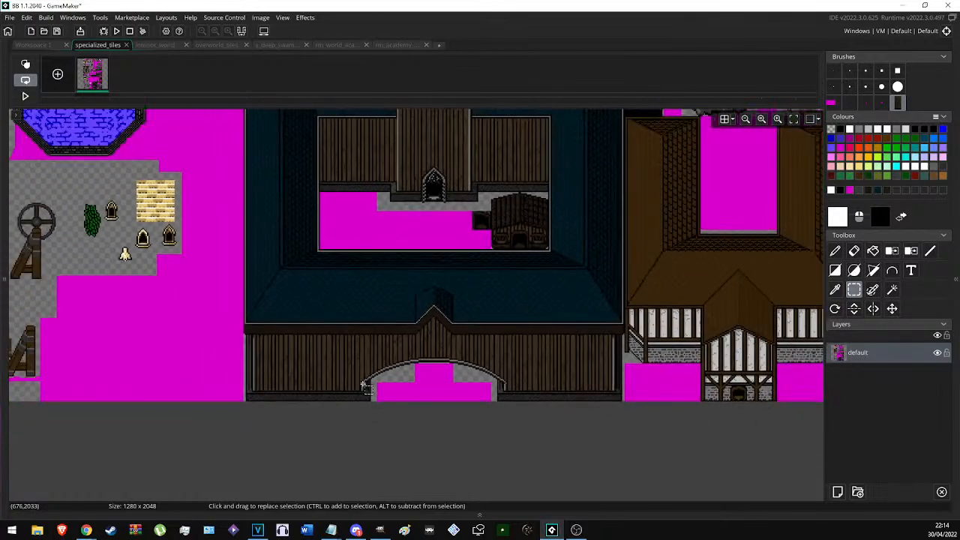
{"action": "scroll", "coordinate": [360, 387], "scroll_direction": "up", "scroll_amount": 3, "text": "ctrl"}
{"action": "scroll", "coordinate": [396, 335], "scroll_direction": "right", "scroll_amount": 2, "text": "shift"}
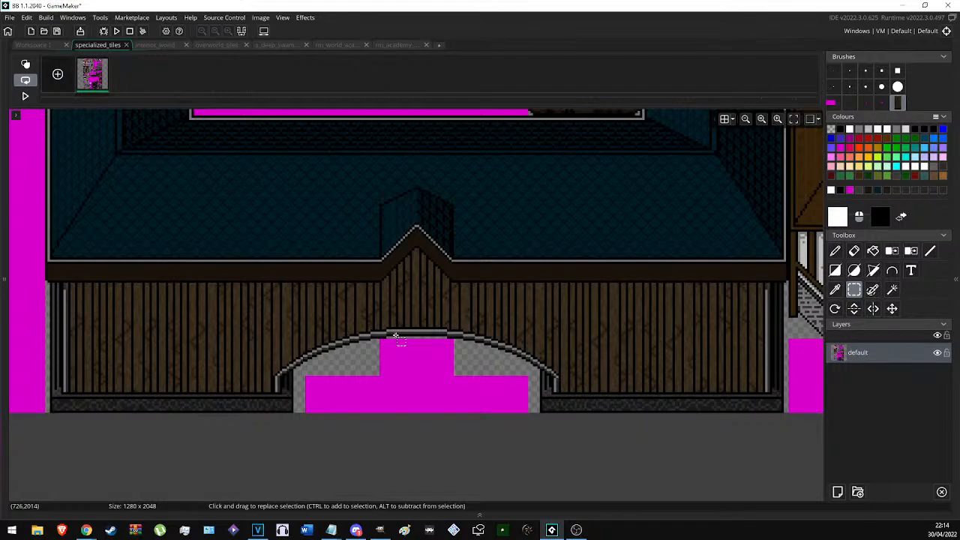
{"action": "scroll", "coordinate": [318, 307], "scroll_direction": "down", "scroll_amount": 3, "text": "ctrl"}
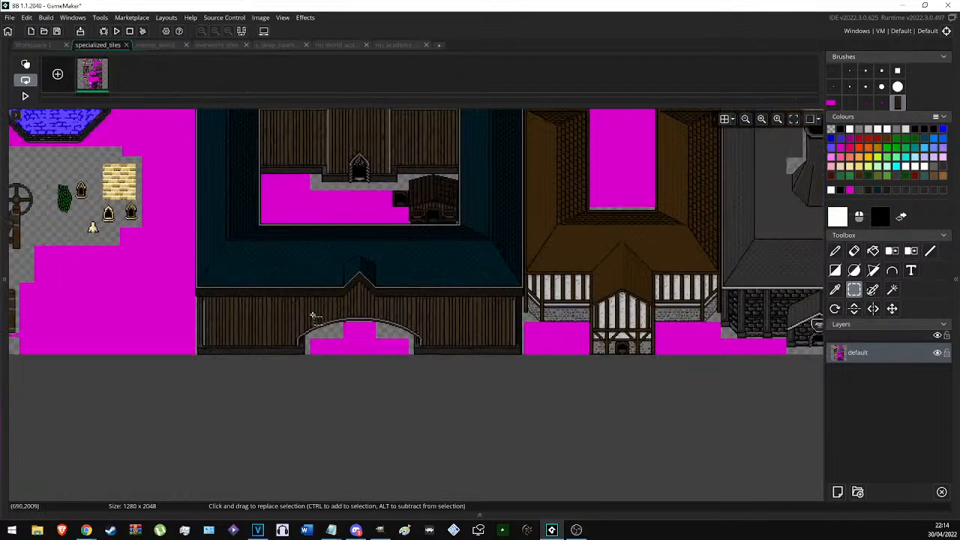
{"action": "scroll", "coordinate": [328, 375], "scroll_direction": "up", "scroll_amount": 3}
{"action": "scroll", "coordinate": [212, 426], "scroll_direction": "up", "scroll_amount": 4, "text": "ctrl"}
{"action": "scroll", "coordinate": [185, 415], "scroll_direction": "down", "scroll_amount": 5, "text": "ctrl"}
Select the academy's roof area and replace its teal roof colours with dark browns sampled from the neighbouring wooden building.
{"action": "left_click_drag", "start_coordinate": [185, 415], "coordinate": [477, 264]}
{"action": "scroll", "coordinate": [188, 413], "scroll_direction": "up", "scroll_amount": 4}
{"action": "scroll", "coordinate": [437, 246], "scroll_direction": "up", "scroll_amount": 2, "text": "ctrl"}
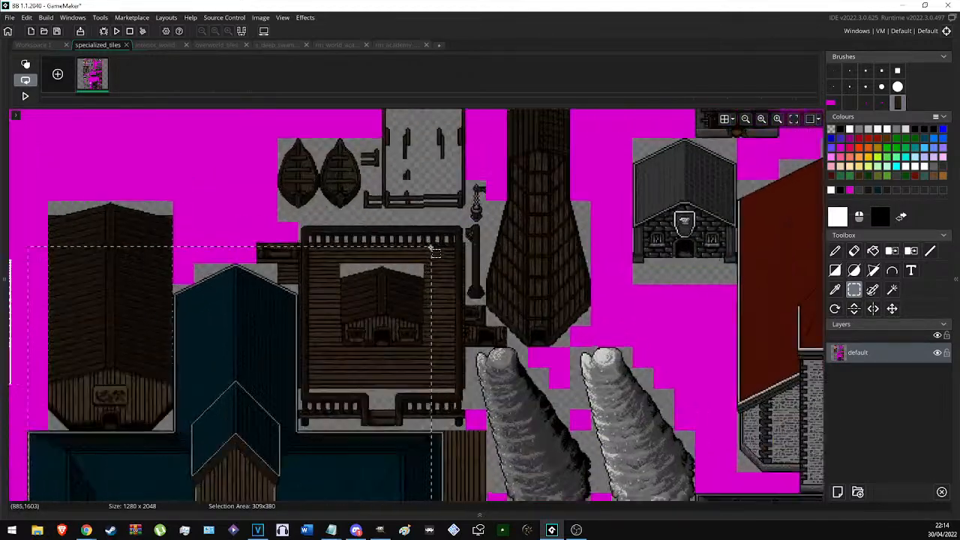
{"action": "middle_click_drag", "start_coordinate": [380, 312], "coordinate": [664, 180]}
{"action": "key", "text": "c"}
{"action": "scroll", "coordinate": [288, 206], "scroll_direction": "up", "scroll_amount": 4, "text": "ctrl"}
{"action": "scroll", "coordinate": [160, 199], "scroll_direction": "up", "scroll_amount": 1, "text": "ctrl"}
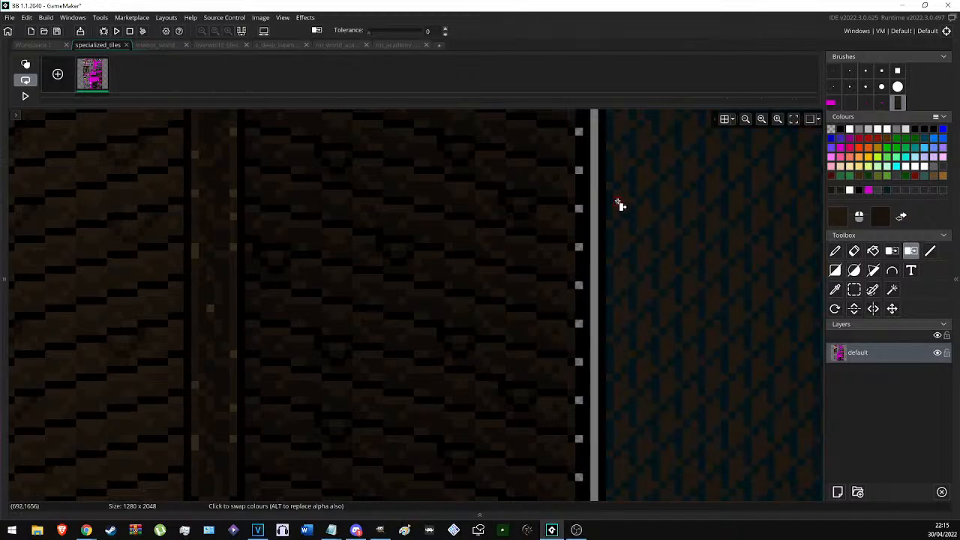
{"action": "scroll", "coordinate": [384, 242], "scroll_direction": "down", "scroll_amount": 6, "text": "ctrl"}
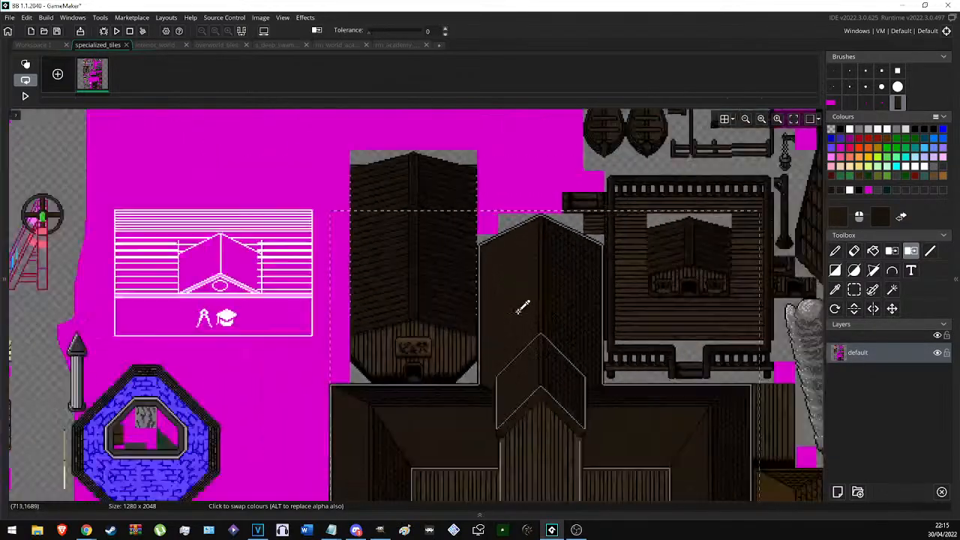
{"action": "scroll", "coordinate": [538, 315], "scroll_direction": "down", "scroll_amount": 4, "text": "ctrl"}
Replace the light grey roof outlines and arched door highlights within the selection with brown sampled from the neighbouring plank wall.
{"action": "key", "text": "s"}
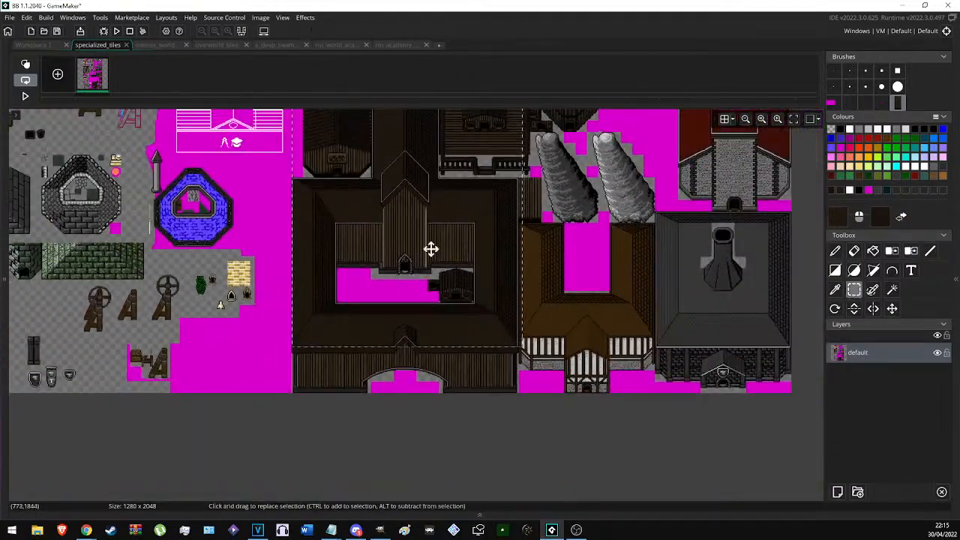
{"action": "scroll", "coordinate": [430, 248], "scroll_direction": "up", "scroll_amount": 2, "text": "ctrl"}
{"action": "scroll", "coordinate": [429, 249], "scroll_direction": "down", "scroll_amount": 3}
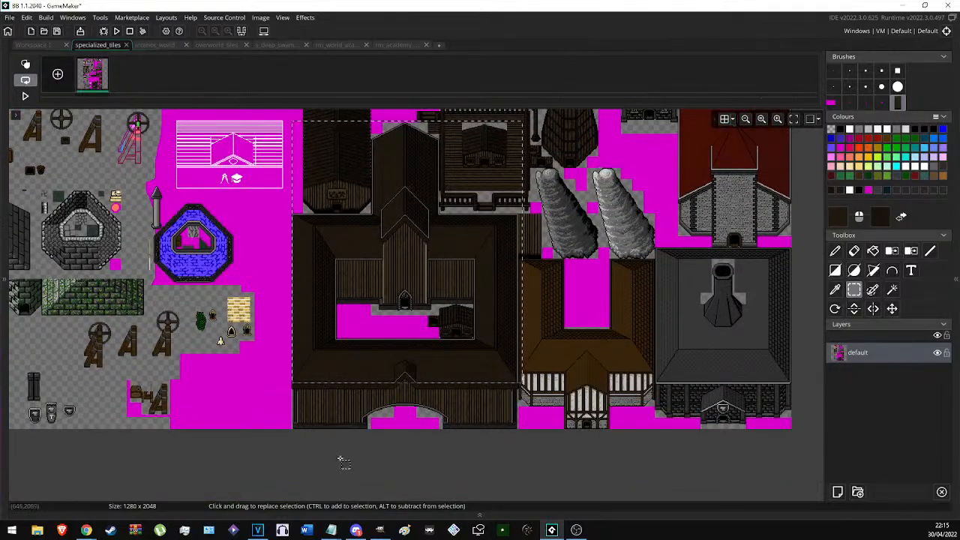
{"action": "scroll", "coordinate": [537, 363], "scroll_direction": "down", "scroll_amount": 2, "text": "ctrl"}
{"action": "scroll", "coordinate": [525, 240], "scroll_direction": "up", "scroll_amount": 1, "text": "ctrl"}
{"action": "left_click_drag", "start_coordinate": [342, 185], "coordinate": [525, 430]}
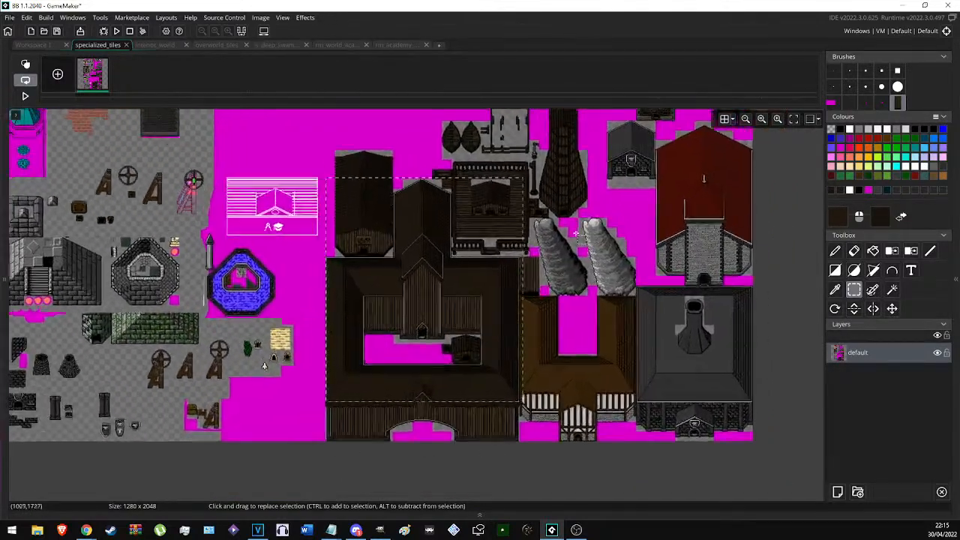
{"action": "scroll", "coordinate": [525, 255], "scroll_direction": "up", "scroll_amount": 3, "text": "ctrl"}
{"action": "middle_click_drag", "start_coordinate": [444, 260], "coordinate": [531, 282]}
{"action": "key", "text": "c"}
{"action": "scroll", "coordinate": [285, 169], "scroll_direction": "up", "scroll_amount": 2, "text": "ctrl"}
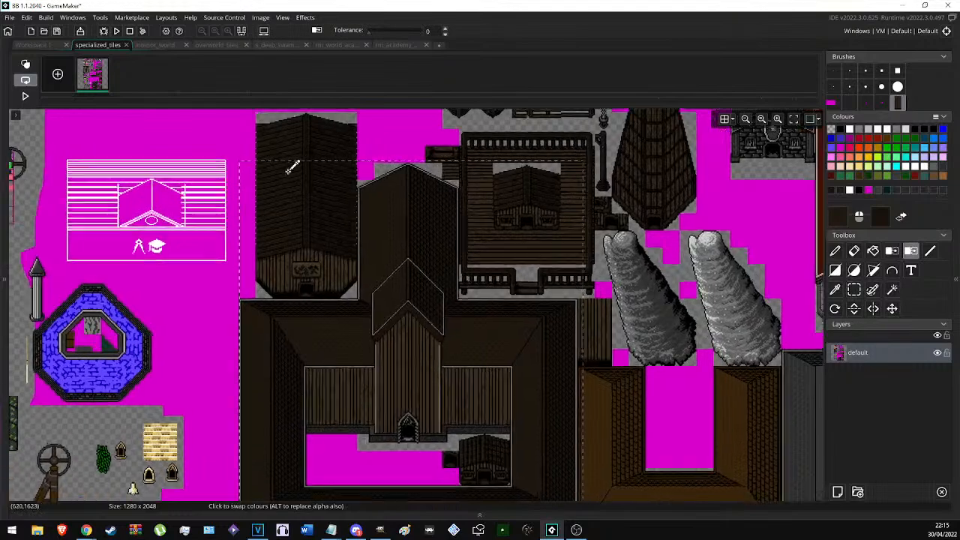
{"action": "scroll", "coordinate": [293, 216], "scroll_direction": "up", "scroll_amount": 3, "text": "ctrl"}
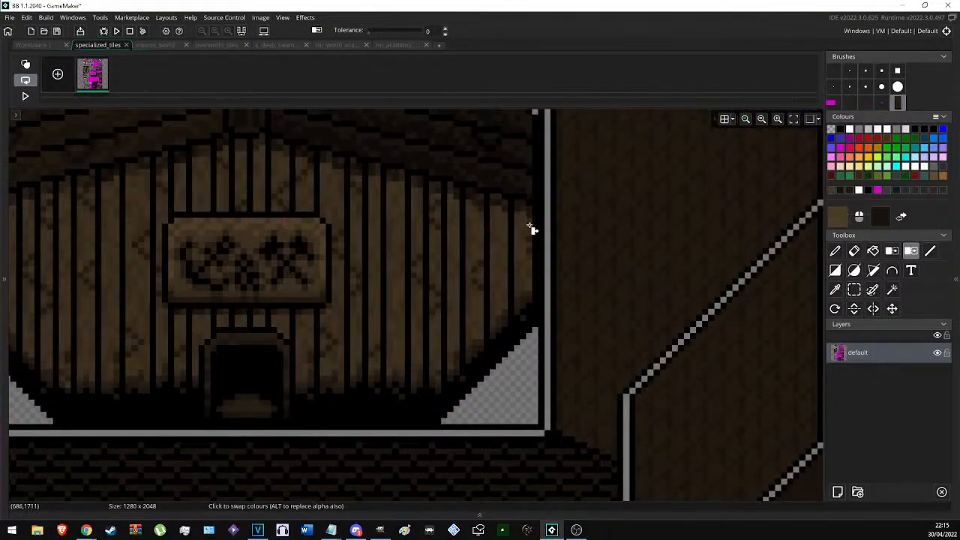
{"action": "scroll", "coordinate": [364, 270], "scroll_direction": "down", "scroll_amount": 5, "text": "ctrl"}
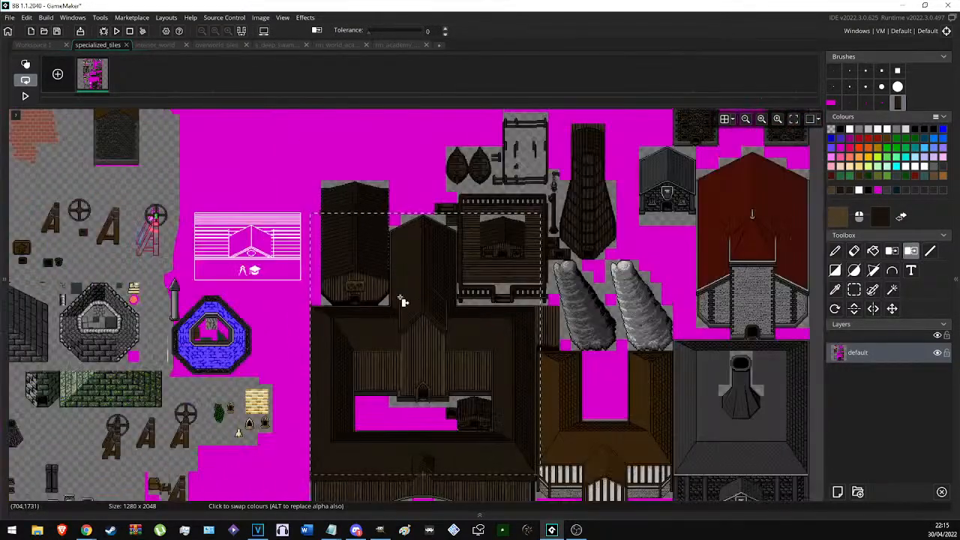
{"action": "scroll", "coordinate": [435, 323], "scroll_direction": "up", "scroll_amount": 4, "text": "ctrl"}
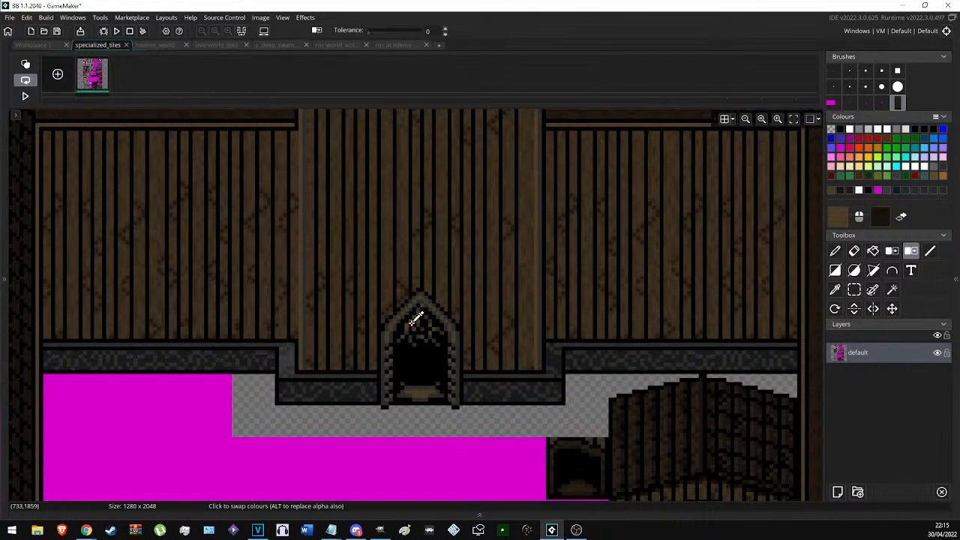
{"action": "scroll", "coordinate": [414, 321], "scroll_direction": "down", "scroll_amount": 4, "text": "ctrl"}
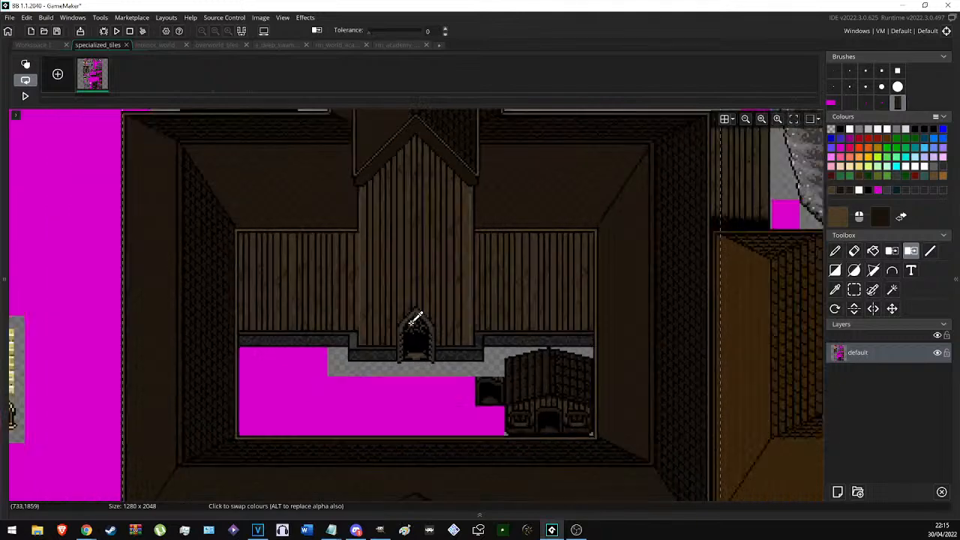
Deselect the area and draw a one-pixel black line up the central gable wall's left edge, beside the courtyard wall.
{"action": "key", "text": "s"}
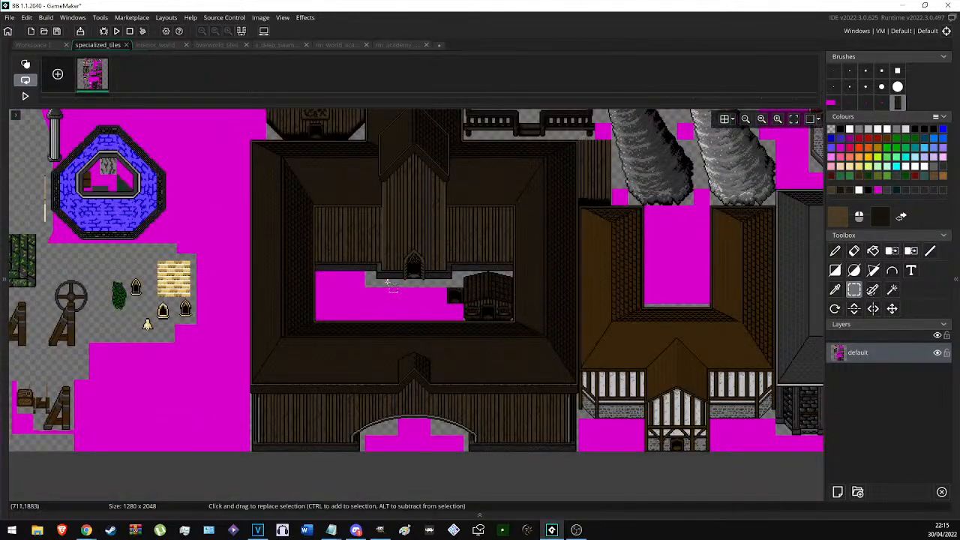
{"action": "scroll", "coordinate": [390, 283], "scroll_direction": "up", "scroll_amount": 2, "text": "ctrl"}
{"action": "key", "text": "d"}
{"action": "scroll", "coordinate": [382, 202], "scroll_direction": "up", "scroll_amount": 3, "text": "ctrl"}
{"action": "scroll", "coordinate": [361, 367], "scroll_direction": "up", "scroll_amount": 1, "text": "ctrl"}
{"action": "left_click", "coordinate": [358, 390], "text": "ctrl"}
{"action": "key", "text": "l"}
{"action": "scroll", "coordinate": [357, 369], "scroll_direction": "up", "scroll_amount": 3}
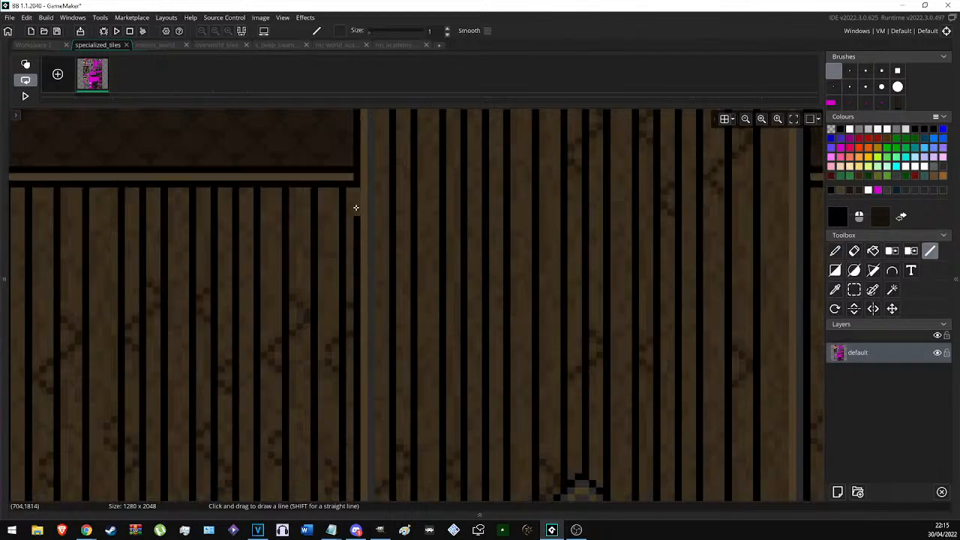
Draw brown over the grey strip on the central gable wall's left edge and line its inner side with black down to the base.
{"action": "scroll", "coordinate": [364, 193], "scroll_direction": "down", "scroll_amount": 1, "text": "ctrl"}
{"action": "left_click", "coordinate": [368, 203], "text": "ctrl"}
{"action": "scroll", "coordinate": [368, 337], "scroll_direction": "down", "scroll_amount": 2, "text": "ctrl"}
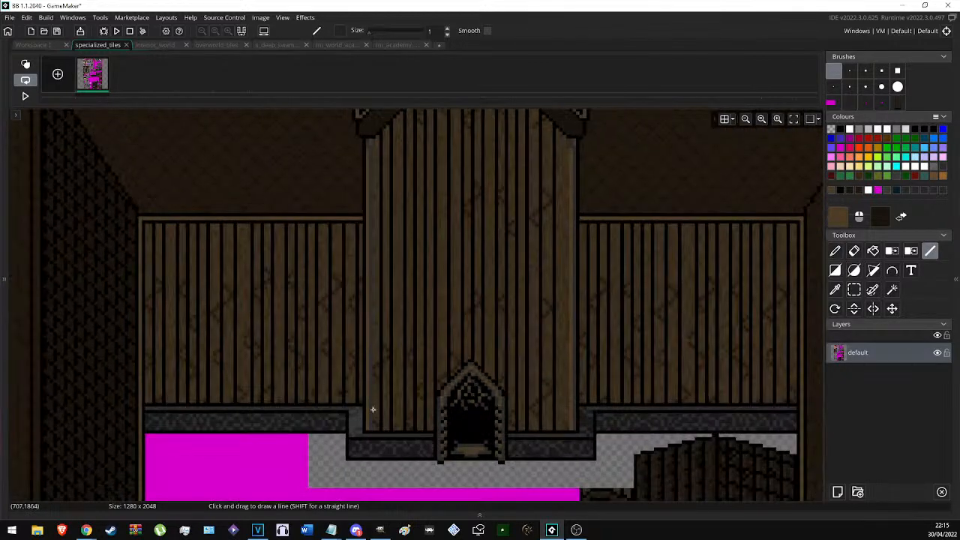
{"action": "scroll", "coordinate": [369, 375], "scroll_direction": "up", "scroll_amount": 3}
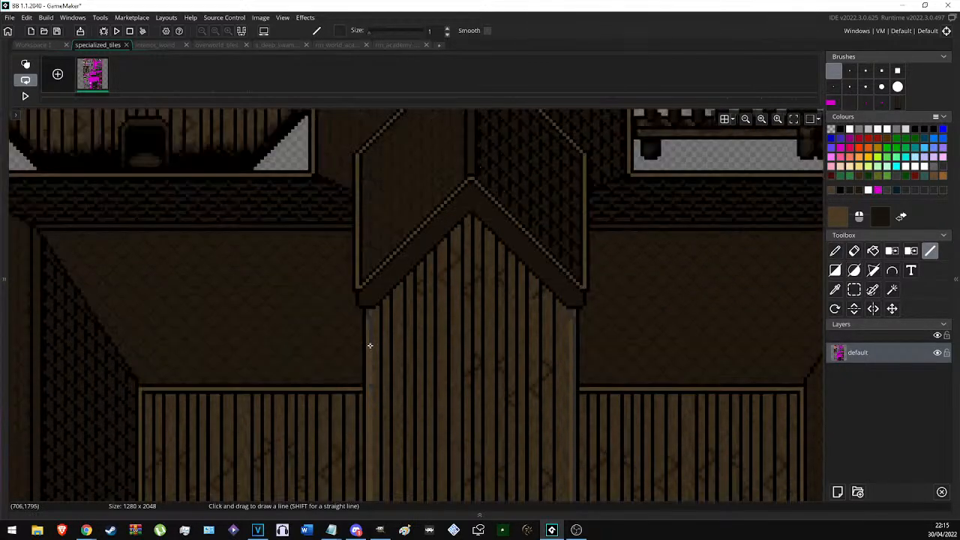
{"action": "scroll", "coordinate": [368, 300], "scroll_direction": "up", "scroll_amount": 2, "text": "ctrl"}
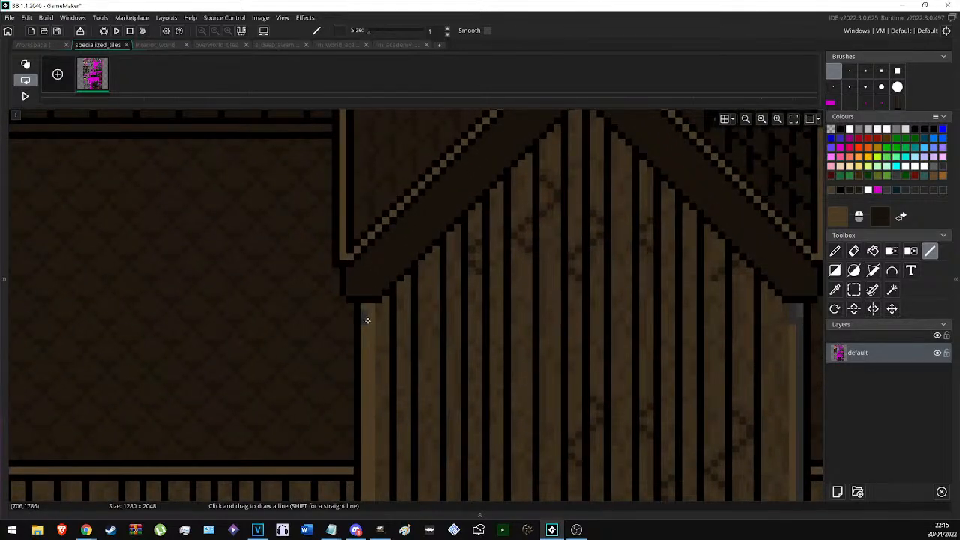
{"action": "right_click", "coordinate": [375, 300], "text": "ctrl"}
{"action": "scroll", "coordinate": [376, 300], "scroll_direction": "down", "scroll_amount": 5}
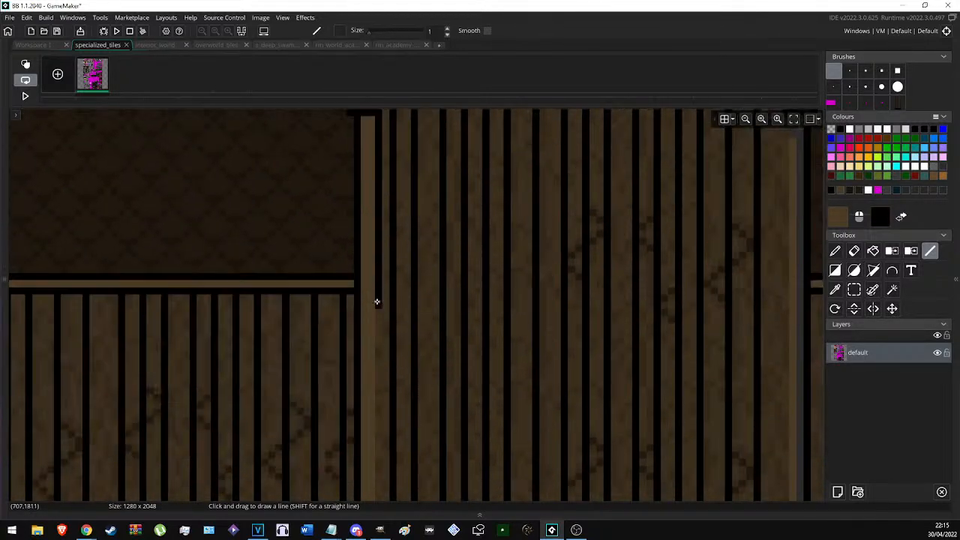
{"action": "scroll", "coordinate": [378, 302], "scroll_direction": "down", "scroll_amount": 1}
{"action": "mouse_move", "coordinate": [377, 301]}
{"action": "right_mouse_down"}
{"action": "mouse_move", "coordinate": [370, 387]}
{"action": "mouse_move", "coordinate": [379, 396]}
{"action": "right_mouse_up"}
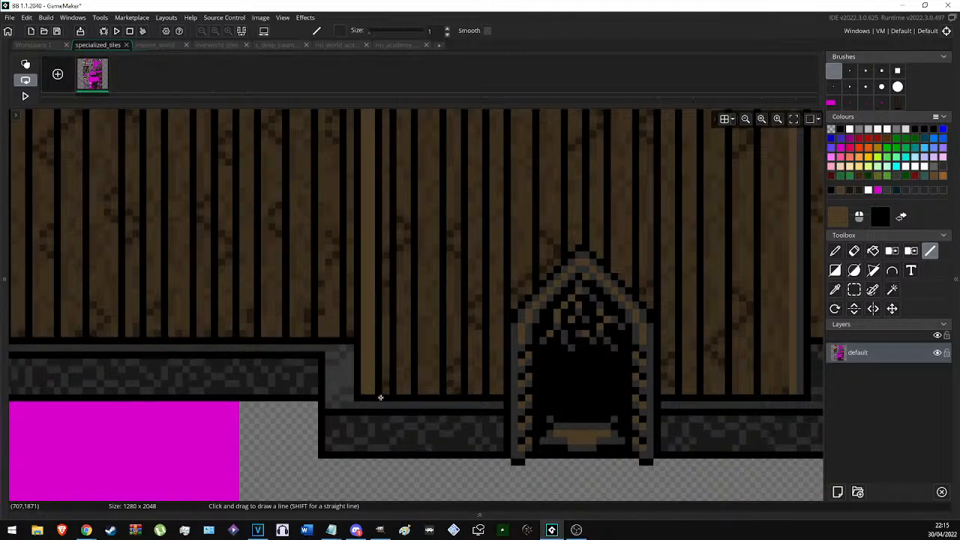
Draw a brown line over the grey strip on the central gable wall's right edge, from the base up to the roof trim.
{"action": "scroll", "coordinate": [180, 358], "scroll_direction": "down", "scroll_amount": 2, "text": "ctrl"}
{"action": "middle_click_drag", "start_coordinate": [609, 378], "coordinate": [490, 384]}
{"action": "scroll", "coordinate": [489, 384], "scroll_direction": "up", "scroll_amount": 3, "text": "ctrl"}
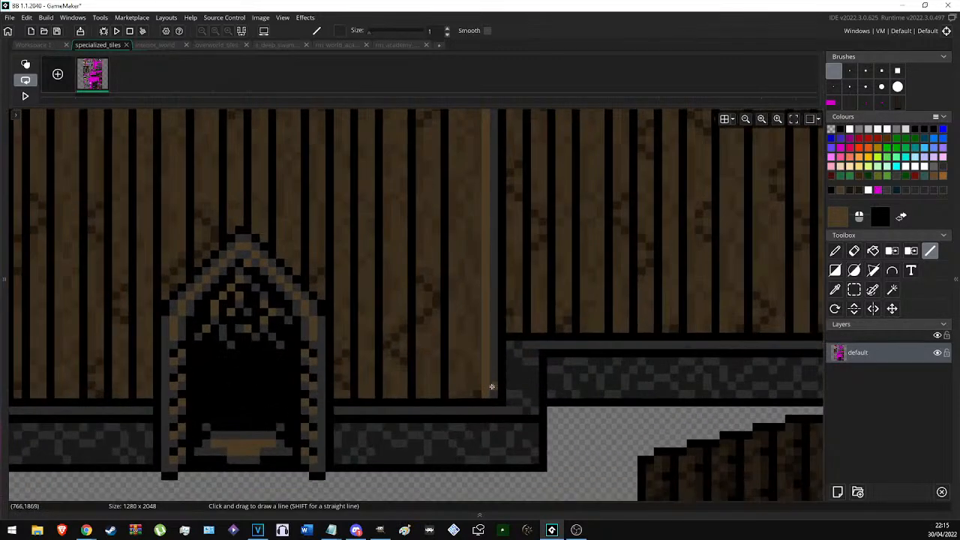
{"action": "scroll", "coordinate": [494, 392], "scroll_direction": "up", "scroll_amount": 4}
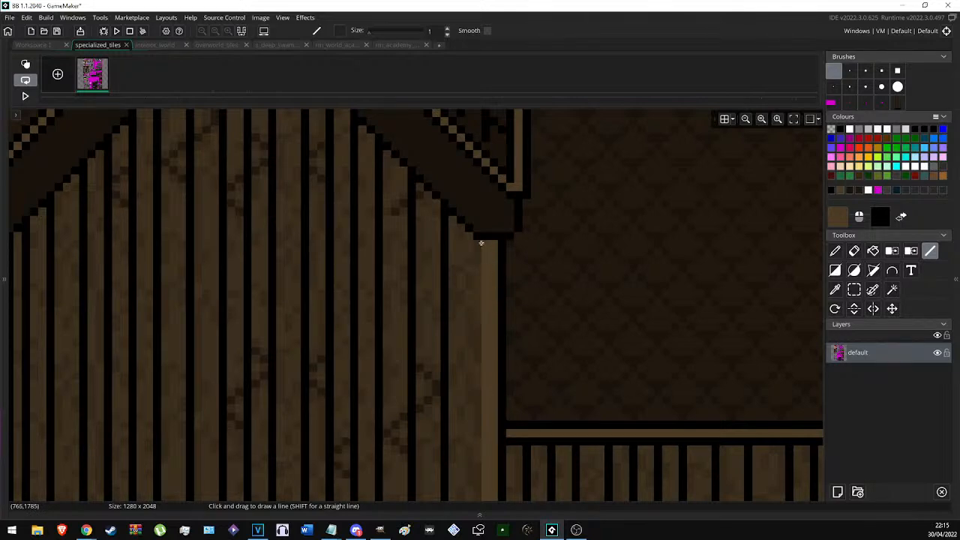
Select the area around the courtyard's arched doorway and replace the brown highlights within it with the palette's light grey.
{"action": "scroll", "coordinate": [482, 243], "scroll_direction": "down", "scroll_amount": 5}
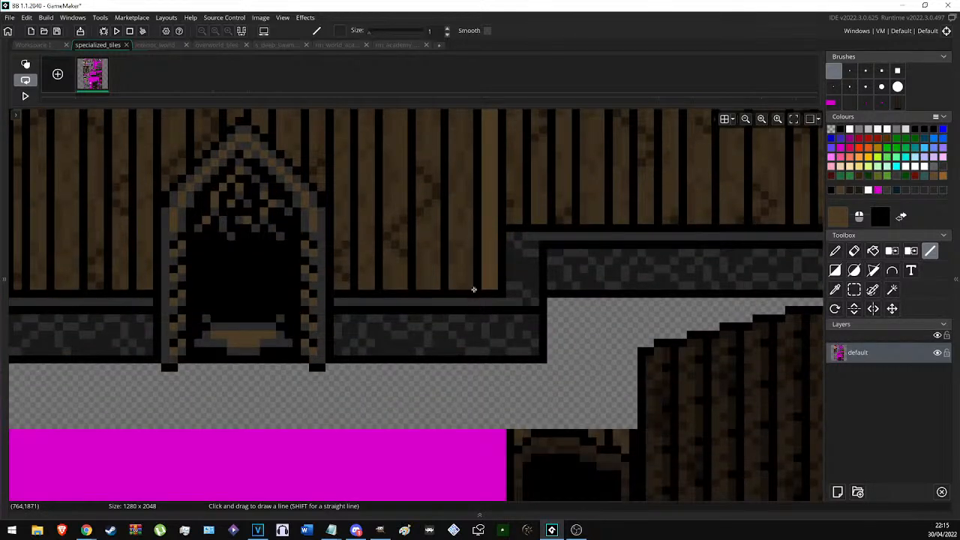
{"action": "scroll", "coordinate": [345, 280], "scroll_direction": "down", "scroll_amount": 3, "text": "ctrl"}
{"action": "middle_click_drag", "start_coordinate": [215, 329], "coordinate": [327, 325]}
{"action": "scroll", "coordinate": [339, 320], "scroll_direction": "down", "scroll_amount": 2, "text": "ctrl"}
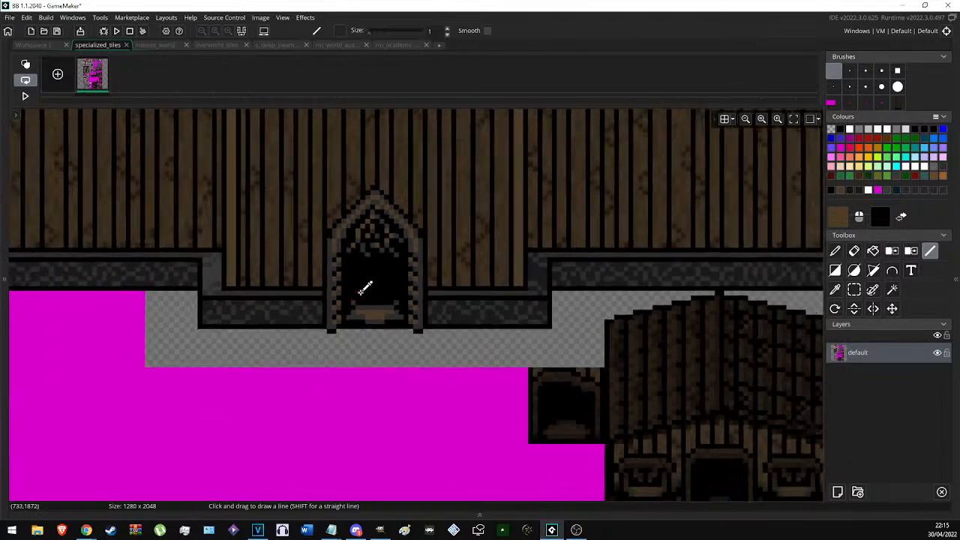
{"action": "scroll", "coordinate": [363, 289], "scroll_direction": "down", "scroll_amount": 2, "text": "ctrl"}
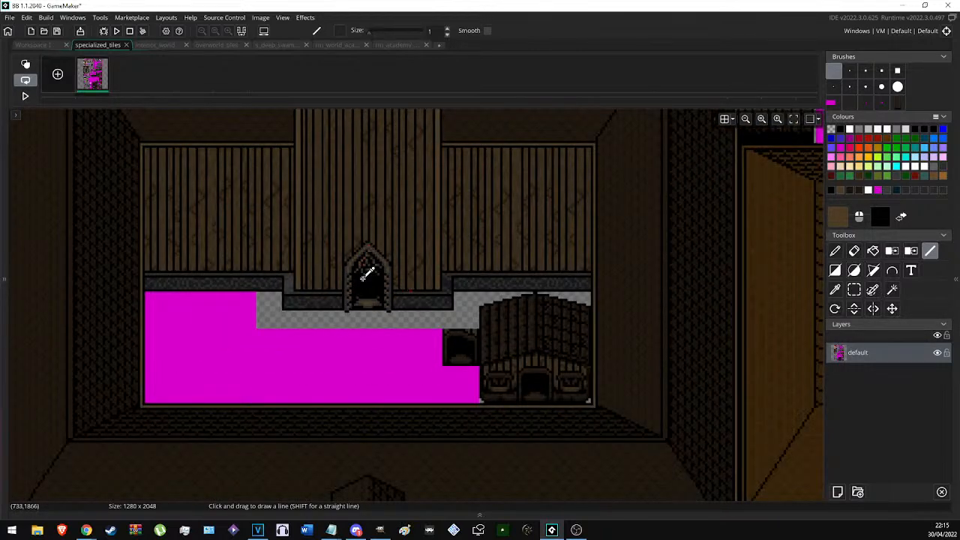
{"action": "scroll", "coordinate": [381, 287], "scroll_direction": "down", "scroll_amount": 1, "text": "ctrl"}
{"action": "key", "text": "s"}
{"action": "scroll", "coordinate": [381, 253], "scroll_direction": "up", "scroll_amount": 3, "text": "ctrl"}
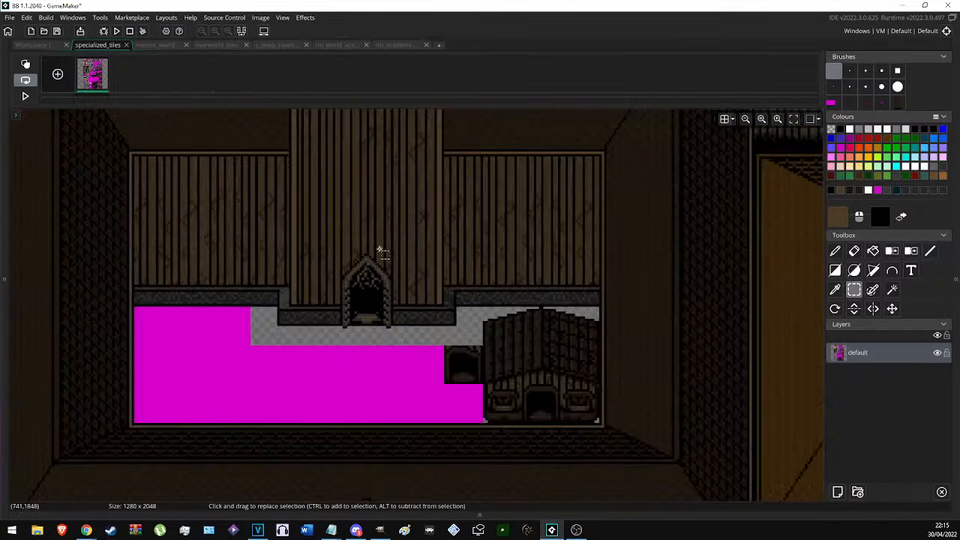
{"action": "left_click_drag", "start_coordinate": [302, 231], "coordinate": [423, 427]}
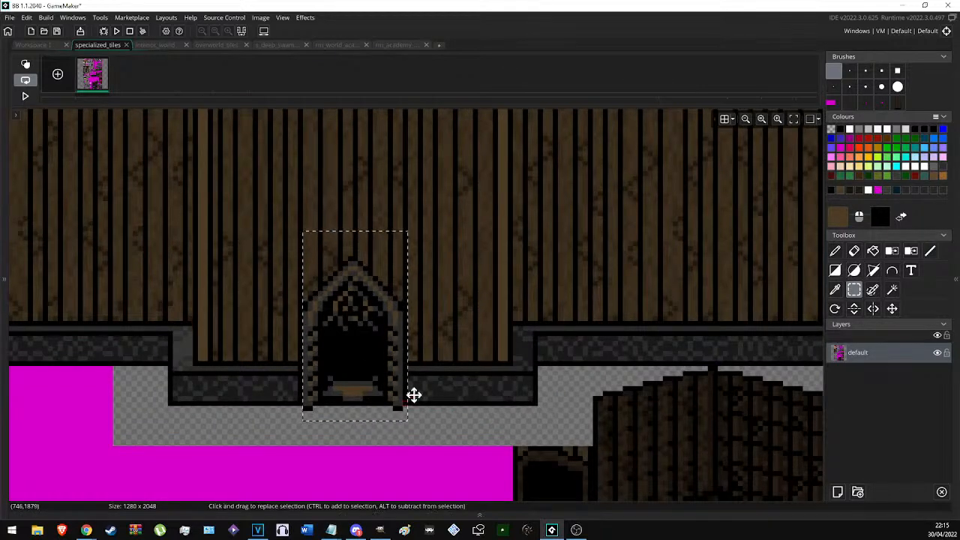
{"action": "key", "text": "c"}
{"action": "left_click", "coordinate": [856, 132]}
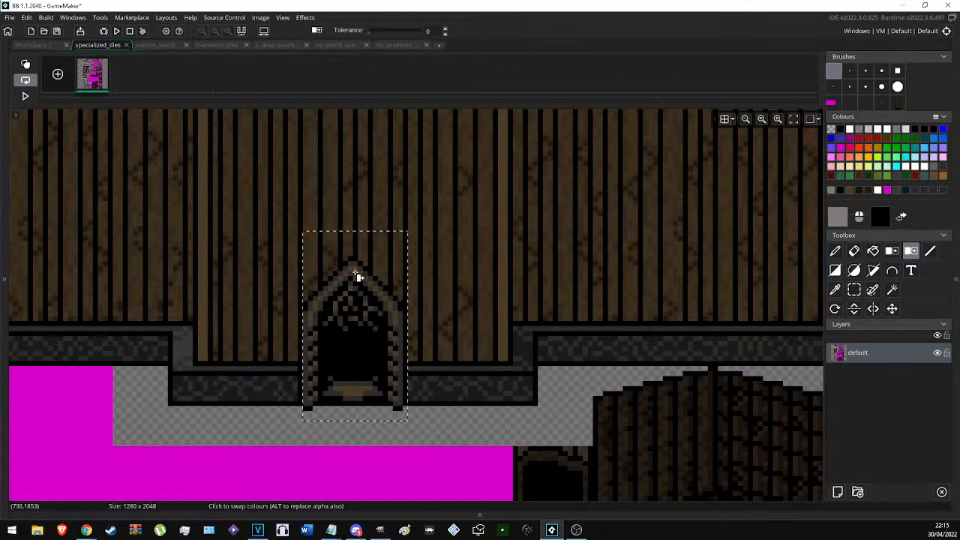
{"action": "key", "text": "s"}
{"action": "scroll", "coordinate": [454, 396], "scroll_direction": "down", "scroll_amount": 3, "text": "ctrl"}
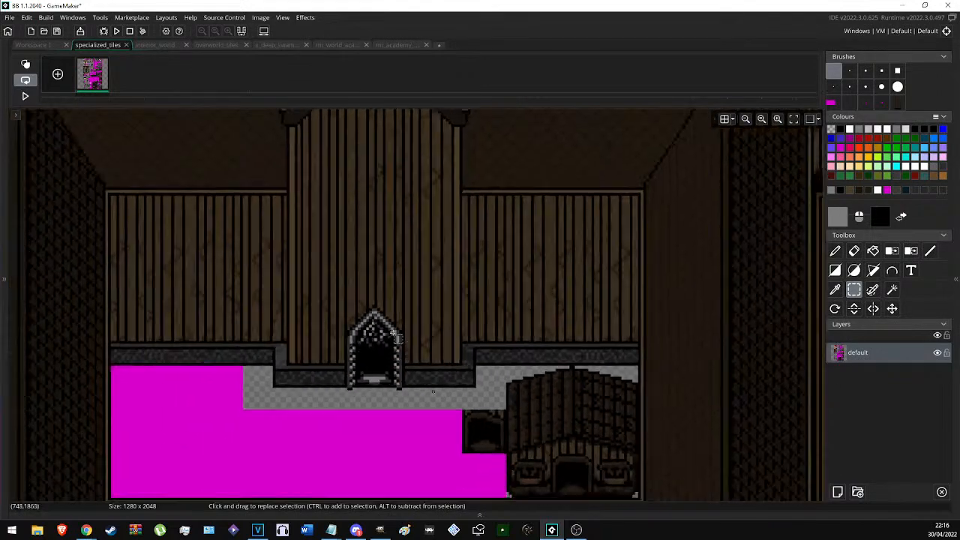
Select the front wall area with its wide arch and replace the light grey trim with brown sampled from the central gable wall's right edge.
{"action": "scroll", "coordinate": [397, 230], "scroll_direction": "down", "scroll_amount": 5}
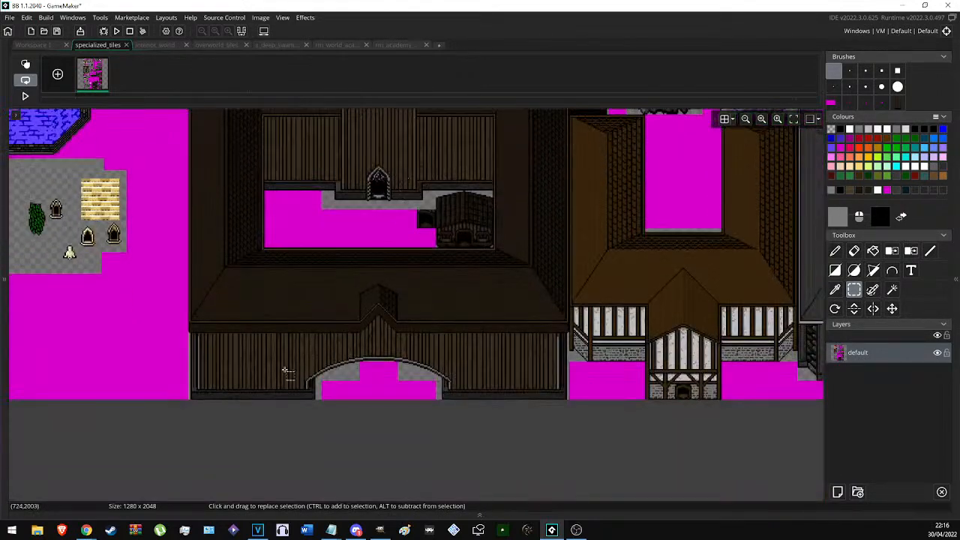
{"action": "scroll", "coordinate": [192, 343], "scroll_direction": "up", "scroll_amount": 5, "text": "ctrl"}
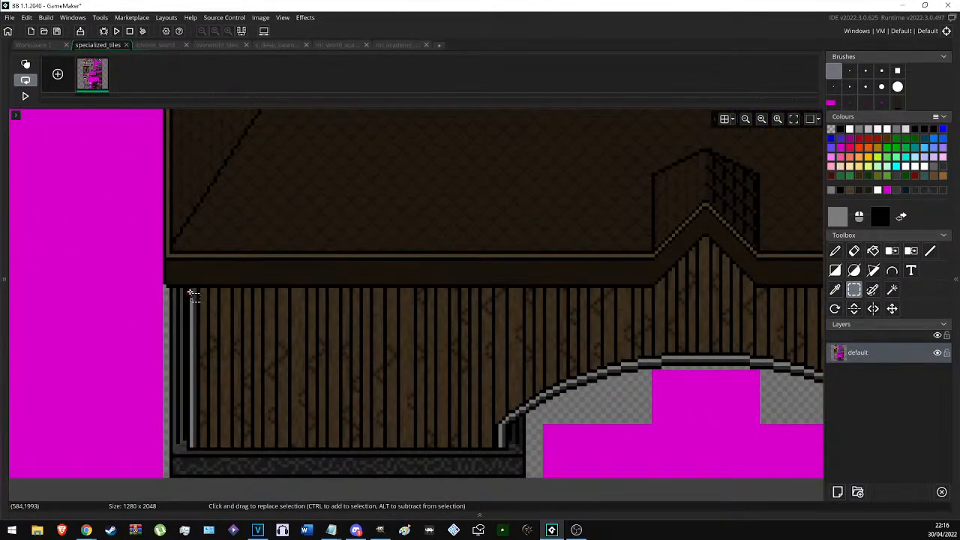
{"action": "left_click_drag", "start_coordinate": [193, 291], "coordinate": [789, 448]}
{"action": "scroll", "coordinate": [457, 413], "scroll_direction": "down", "scroll_amount": 1}
{"action": "key", "text": "c"}
{"action": "scroll", "coordinate": [646, 281], "scroll_direction": "up", "scroll_amount": 2}
{"action": "scroll", "coordinate": [646, 281], "scroll_direction": "up", "scroll_amount": 4}
{"action": "scroll", "coordinate": [386, 199], "scroll_direction": "up", "scroll_amount": 2, "text": "ctrl"}
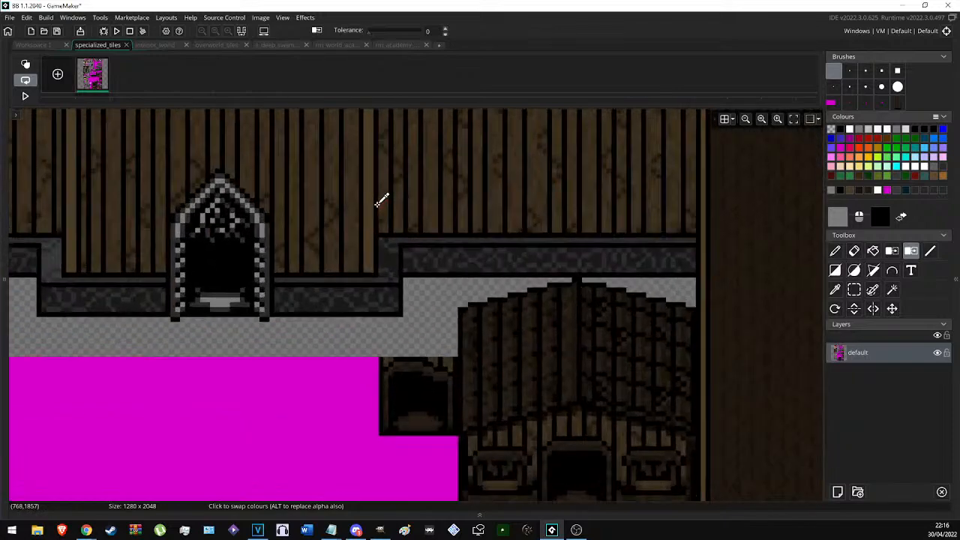
{"action": "left_click", "coordinate": [367, 206], "text": "ctrl"}
{"action": "scroll", "coordinate": [386, 228], "scroll_direction": "down", "scroll_amount": 2, "text": "ctrl"}
{"action": "scroll", "coordinate": [435, 285], "scroll_direction": "down", "scroll_amount": 5}
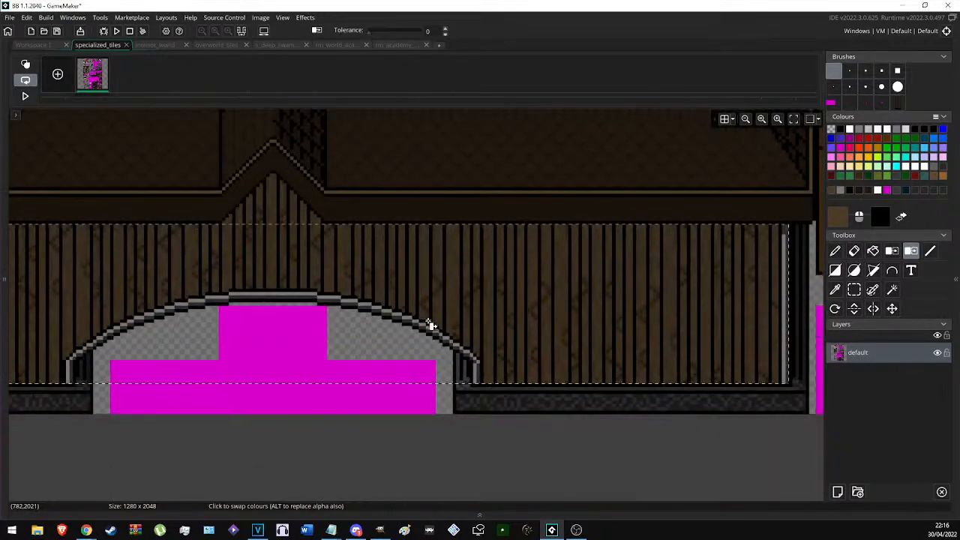
{"action": "scroll", "coordinate": [400, 313], "scroll_direction": "up", "scroll_amount": 3, "text": "ctrl"}
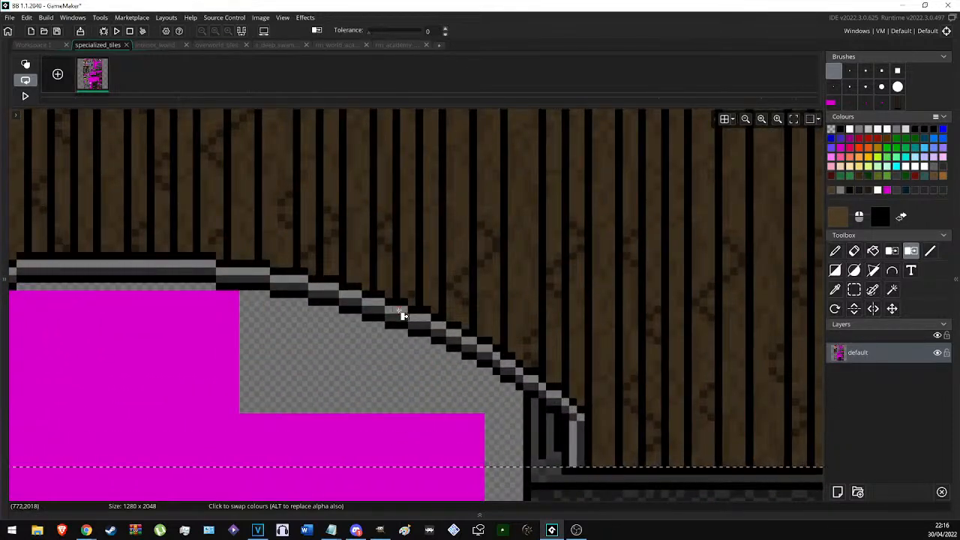
{"action": "left_click", "coordinate": [403, 311]}
{"action": "key", "text": "s"}
{"action": "left_click_drag", "start_coordinate": [517, 491], "coordinate": [509, 440]}
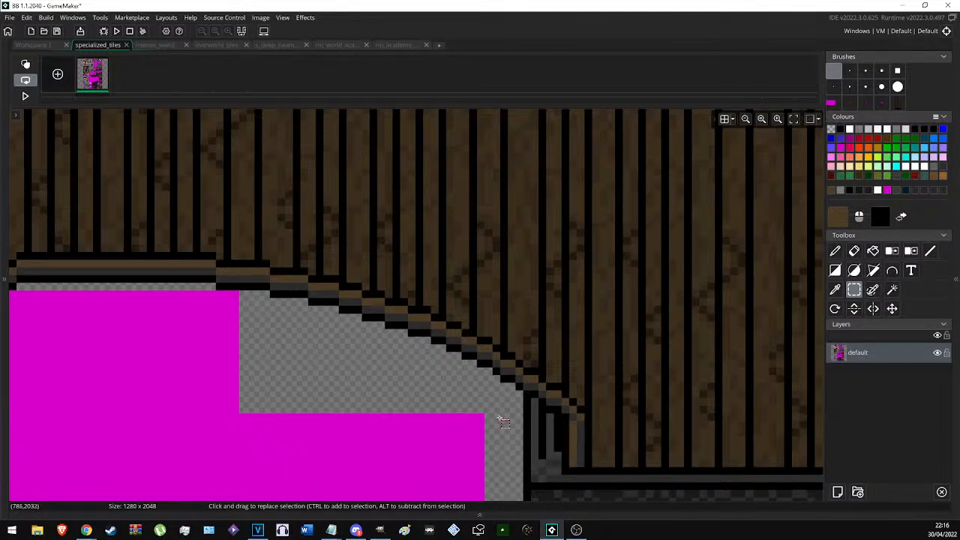
Sample a darker brown from the plank wall of the building with the sign above its door.
{"action": "scroll", "coordinate": [522, 422], "scroll_direction": "down", "scroll_amount": 5, "text": "ctrl"}
{"action": "scroll", "coordinate": [447, 373], "scroll_direction": "up", "scroll_amount": 3}
{"action": "key", "text": "d"}
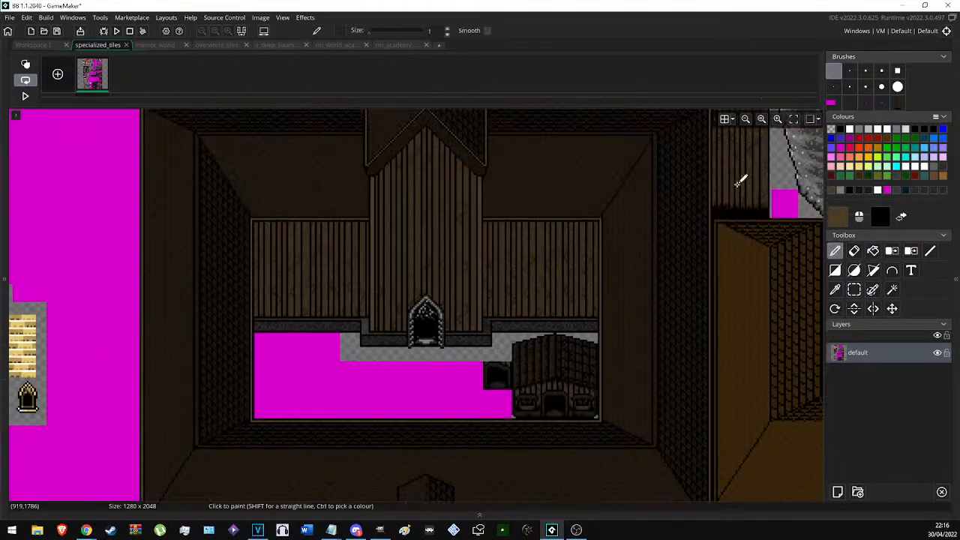
{"action": "scroll", "coordinate": [309, 228], "scroll_direction": "down", "scroll_amount": 3, "text": "ctrl"}
{"action": "scroll", "coordinate": [293, 230], "scroll_direction": "up", "scroll_amount": 3}
{"action": "scroll", "coordinate": [329, 304], "scroll_direction": "up", "scroll_amount": 6, "text": "ctrl"}
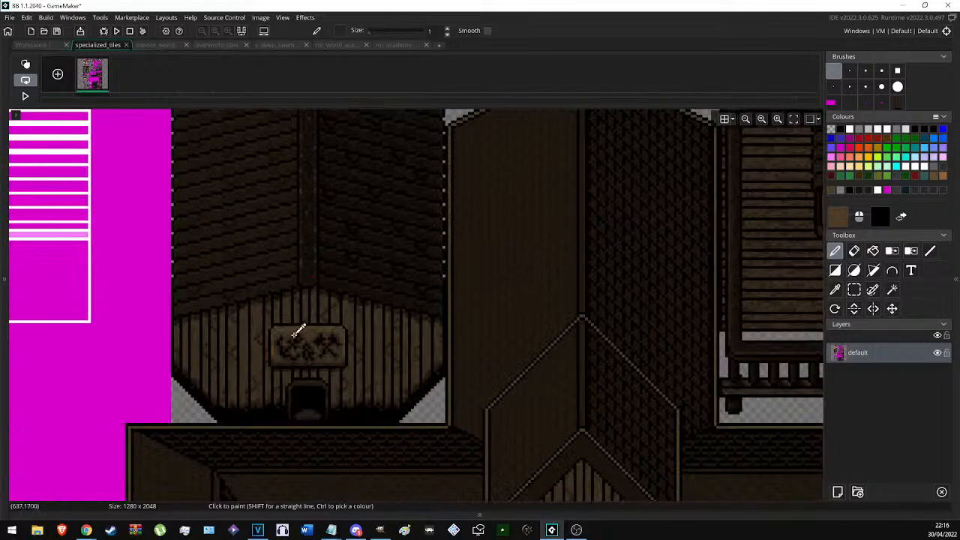
{"action": "scroll", "coordinate": [300, 319], "scroll_direction": "up", "scroll_amount": 4, "text": "ctrl"}
{"action": "scroll", "coordinate": [424, 368], "scroll_direction": "down", "scroll_amount": 5}
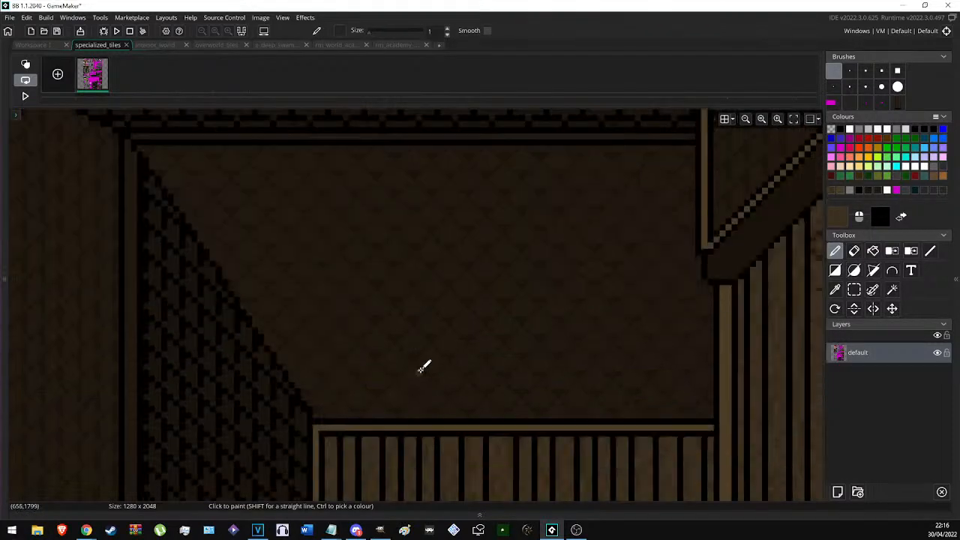
{"action": "scroll", "coordinate": [424, 368], "scroll_direction": "down", "scroll_amount": 5}
{"action": "middle_click_drag", "start_coordinate": [728, 389], "coordinate": [375, 402]}
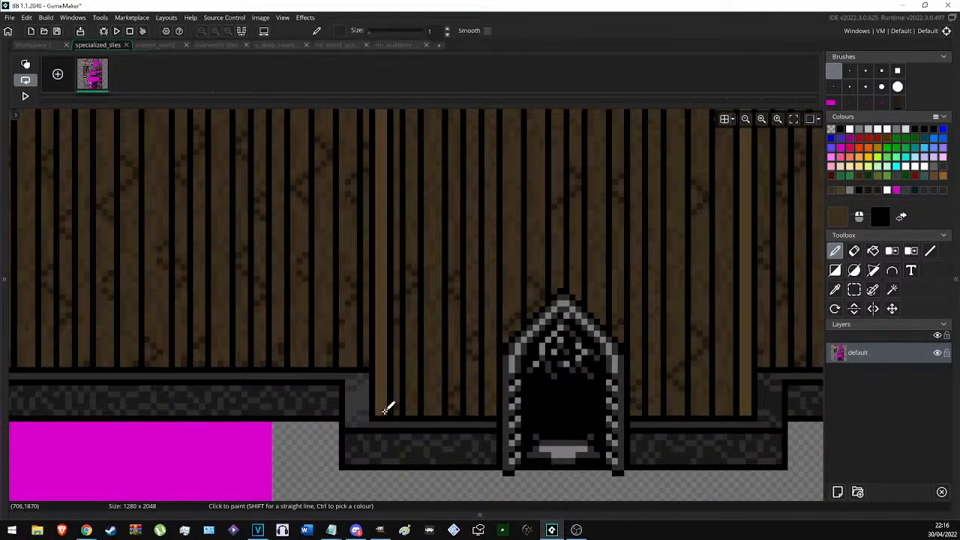
Try to draw a darker brown line up the central gable wall's left edge strip, and undo it.
{"action": "key", "text": "l"}
{"action": "scroll", "coordinate": [386, 408], "scroll_direction": "up", "scroll_amount": 4}
{"action": "left_click_drag", "start_coordinate": [385, 411], "coordinate": [388, 219]}
{"action": "scroll", "coordinate": [381, 255], "scroll_direction": "up", "scroll_amount": 3}
{"action": "key", "text": "ctrl+z"}
Draw the darker brown over the strip at the base of the central gable wall's right edge.
{"action": "scroll", "coordinate": [441, 263], "scroll_direction": "down", "scroll_amount": 2, "text": "ctrl"}
{"action": "middle_click_drag", "start_coordinate": [598, 266], "coordinate": [366, 225]}
{"action": "scroll", "coordinate": [375, 220], "scroll_direction": "up", "scroll_amount": 1}
{"action": "scroll", "coordinate": [411, 231], "scroll_direction": "up", "scroll_amount": 1, "text": "ctrl"}
{"action": "scroll", "coordinate": [398, 240], "scroll_direction": "down", "scroll_amount": 4}
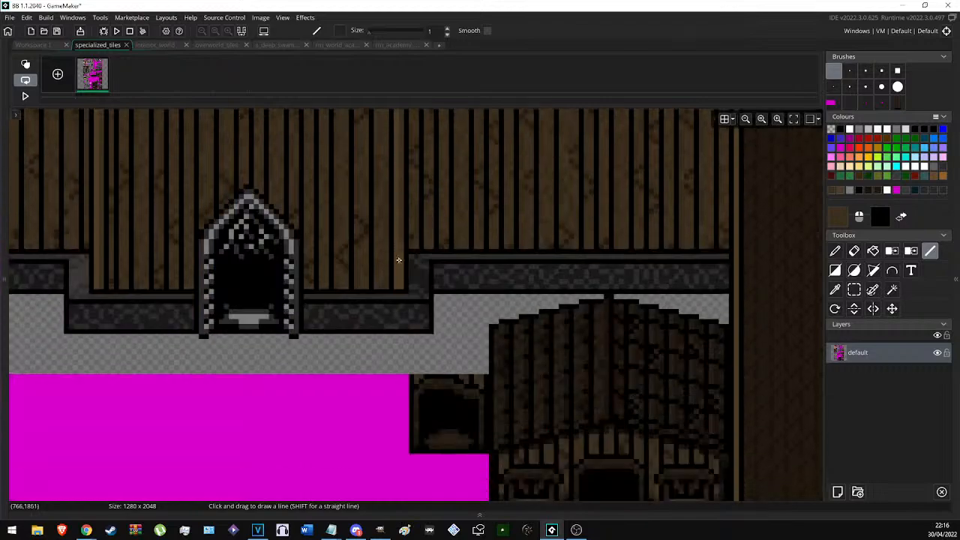
{"action": "left_click_drag", "start_coordinate": [406, 284], "coordinate": [403, 284]}
{"action": "scroll", "coordinate": [474, 366], "scroll_direction": "down", "scroll_amount": 4, "text": "ctrl"}
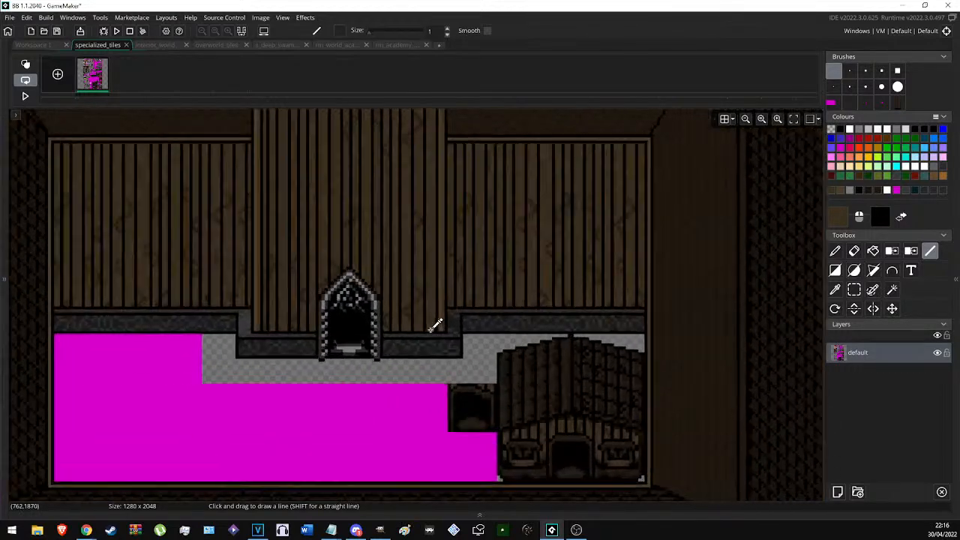
Draw a thick yellow line across the upper part of the sheet with the 31-pixel round brush, and undo it.
{"action": "scroll", "coordinate": [425, 335], "scroll_direction": "up", "scroll_amount": 4, "text": "ctrl"}
{"action": "scroll", "coordinate": [465, 336], "scroll_direction": "down", "scroll_amount": 5, "text": "ctrl"}
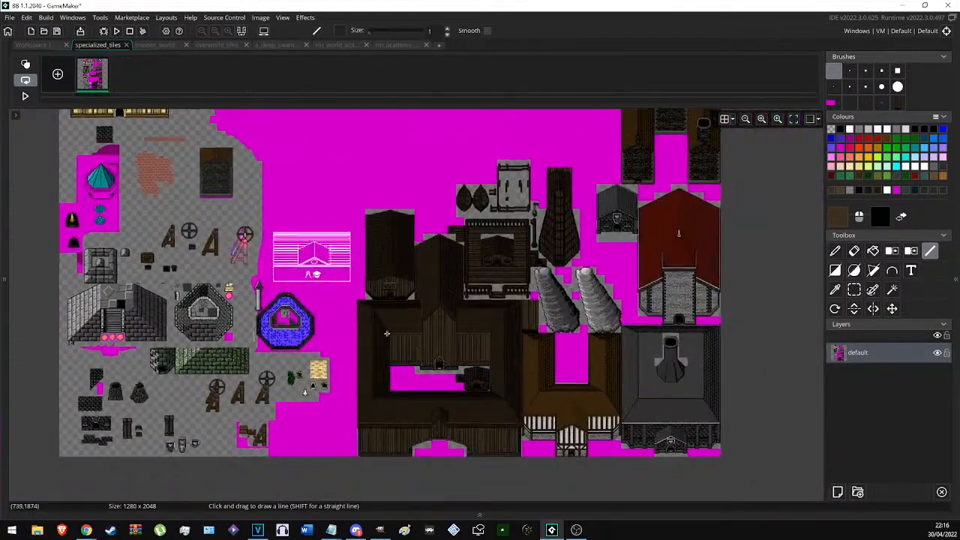
{"action": "middle_click_drag", "start_coordinate": [387, 334], "coordinate": [336, 304]}
{"action": "scroll", "coordinate": [339, 303], "scroll_direction": "up", "scroll_amount": 1, "text": "ctrl"}
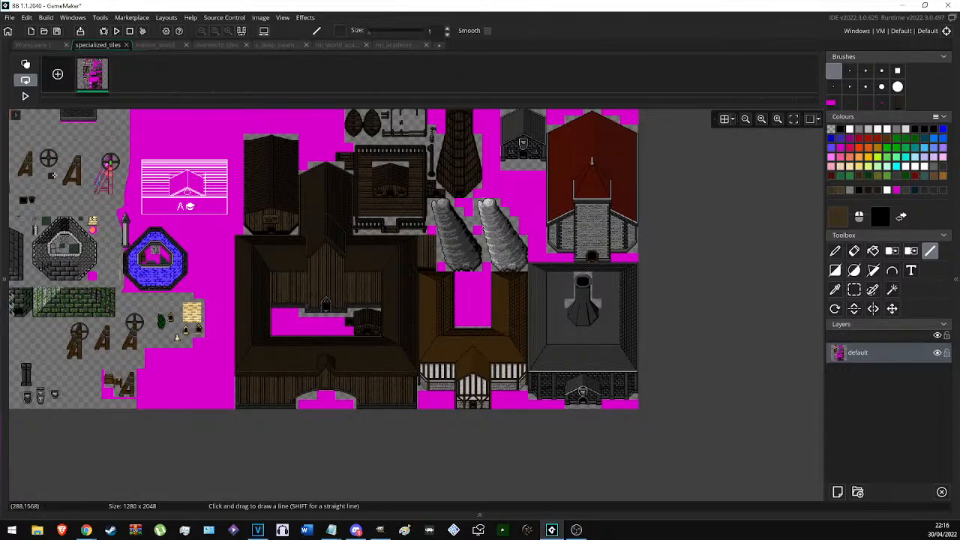
{"action": "left_click", "coordinate": [898, 86]}
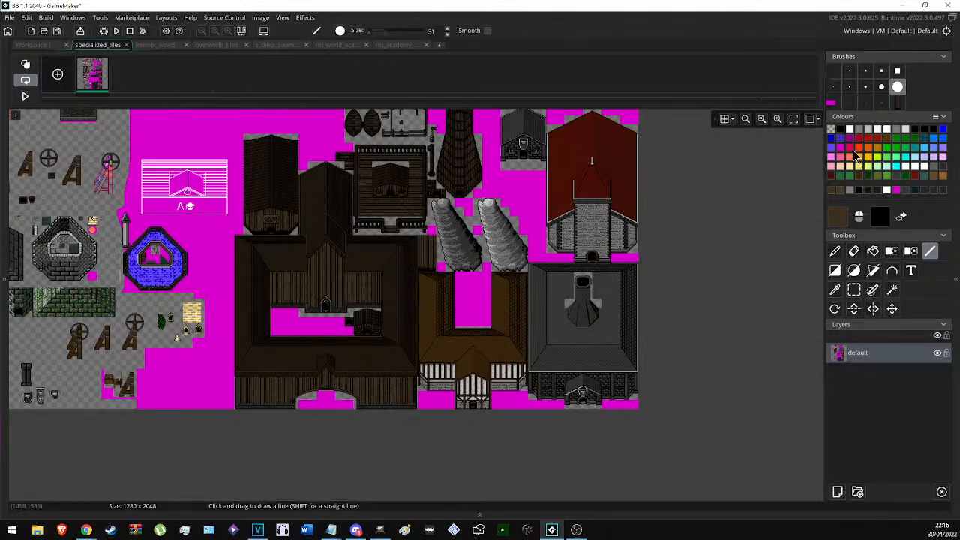
{"action": "left_click", "coordinate": [868, 157]}
{"action": "left_click_drag", "start_coordinate": [38, 134], "coordinate": [456, 186]}
{"action": "key", "text": "ctrl+z"}
{"action": "key", "text": "s"}
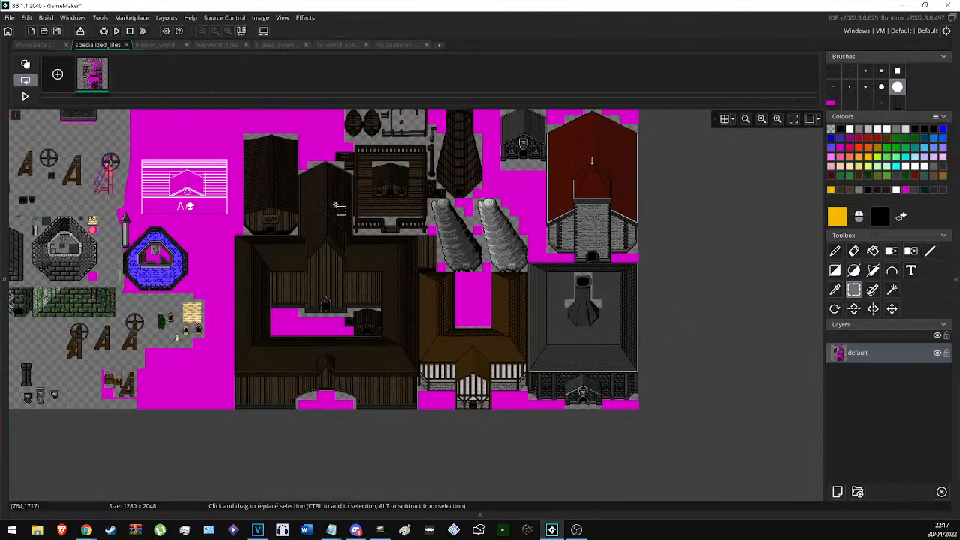
Examine the reworked academy beside the neighbouring wooden buildings on the tile sheet.
{"action": "scroll", "coordinate": [329, 192], "scroll_direction": "up", "scroll_amount": 3, "text": "ctrl"}
{"action": "scroll", "coordinate": [326, 182], "scroll_direction": "up", "scroll_amount": 2, "text": "ctrl"}
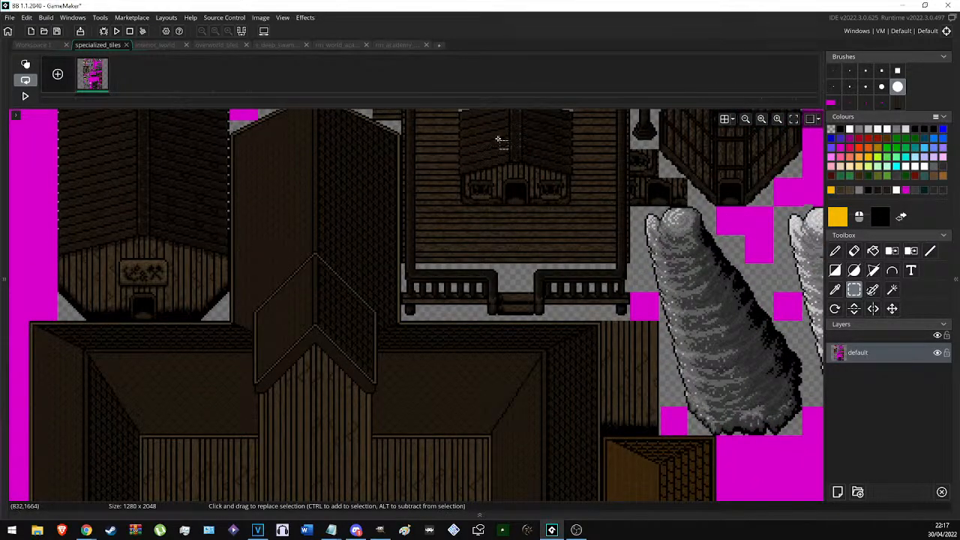
{"action": "scroll", "coordinate": [343, 203], "scroll_direction": "down", "scroll_amount": 3, "text": "ctrl"}
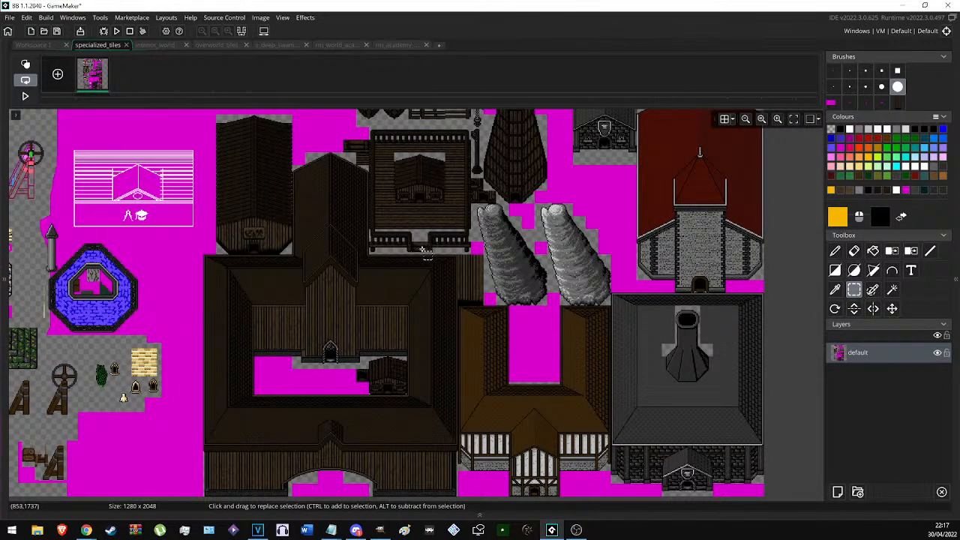
{"action": "middle_click_drag", "start_coordinate": [374, 272], "coordinate": [541, 341]}
{"action": "scroll", "coordinate": [373, 345], "scroll_direction": "up", "scroll_amount": 5}
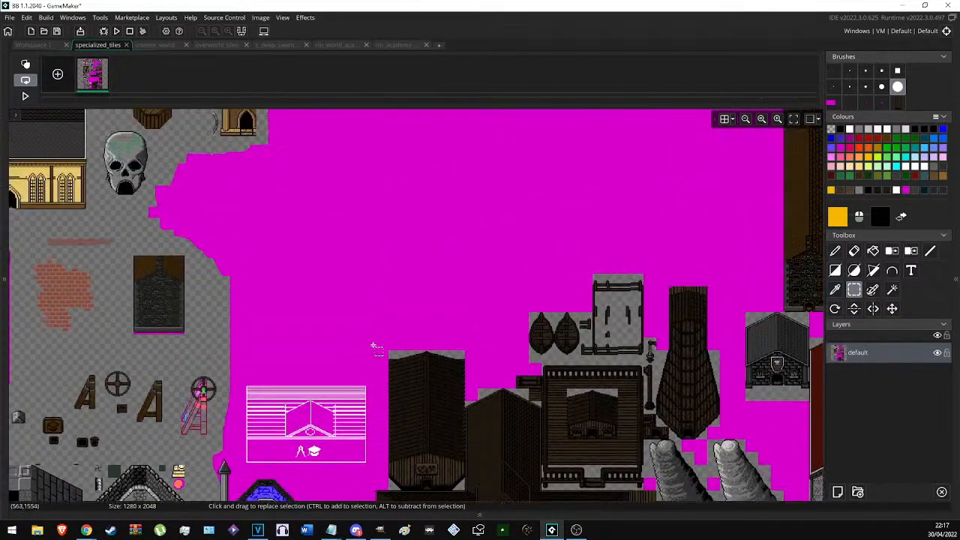
{"action": "scroll", "coordinate": [372, 345], "scroll_direction": "up", "scroll_amount": 4, "text": "shift"}
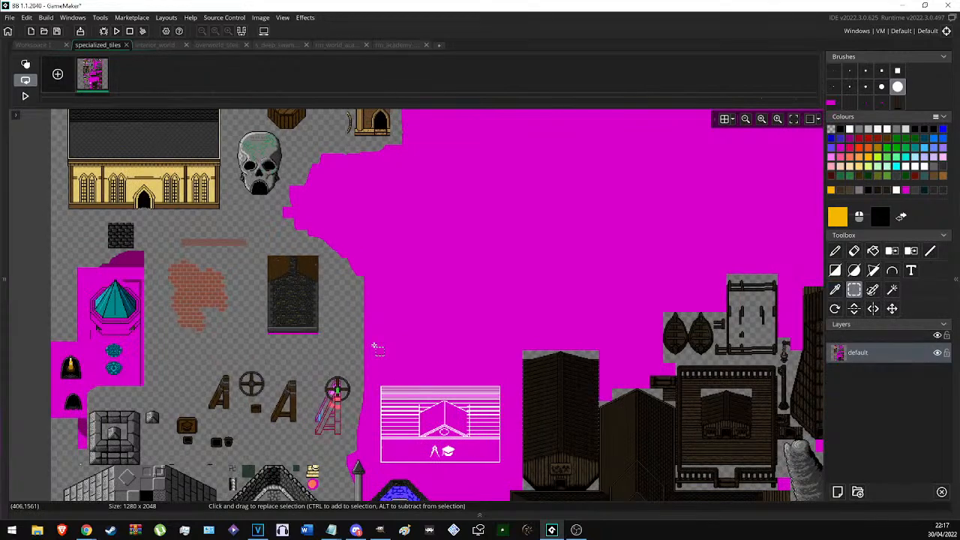
Open the rm_world_academyland room and view the wooden academy placed among the mountains.
{"action": "left_click", "coordinate": [345, 45]}
{"action": "scroll", "coordinate": [441, 263], "scroll_direction": "down", "scroll_amount": 4, "text": "ctrl"}
{"action": "scroll", "coordinate": [441, 267], "scroll_direction": "up", "scroll_amount": 1, "text": "ctrl"}
{"action": "scroll", "coordinate": [423, 199], "scroll_direction": "up", "scroll_amount": 3}
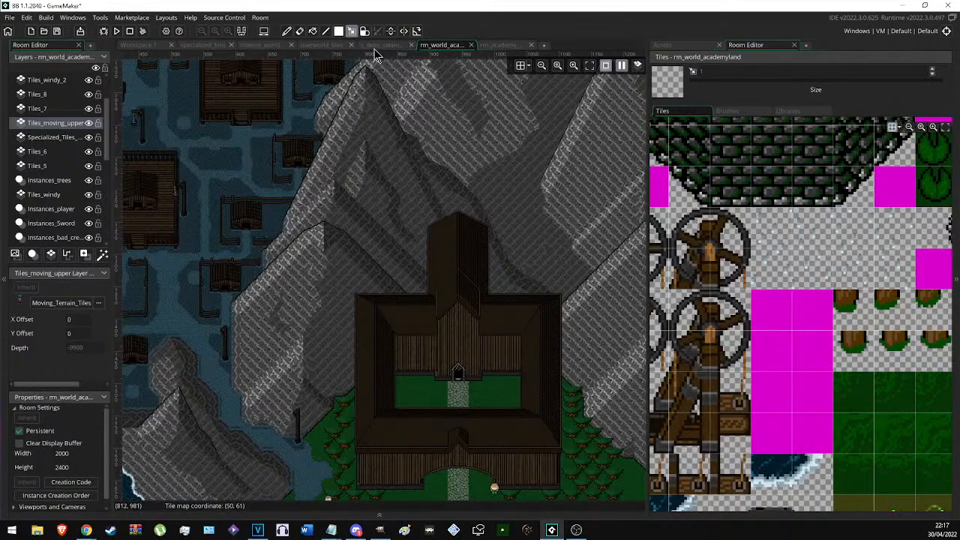
Return to the specialized_tiles sheet and look over its other buildings from the upper rows down to the academy.
{"action": "left_click", "coordinate": [213, 45]}
{"action": "scroll", "coordinate": [239, 253], "scroll_direction": "down", "scroll_amount": 1, "text": "ctrl"}
{"action": "middle_click_drag", "start_coordinate": [330, 336], "coordinate": [238, 443]}
{"action": "middle_click_drag", "start_coordinate": [304, 120], "coordinate": [302, 293]}
{"action": "scroll", "coordinate": [317, 235], "scroll_direction": "up", "scroll_amount": 5}
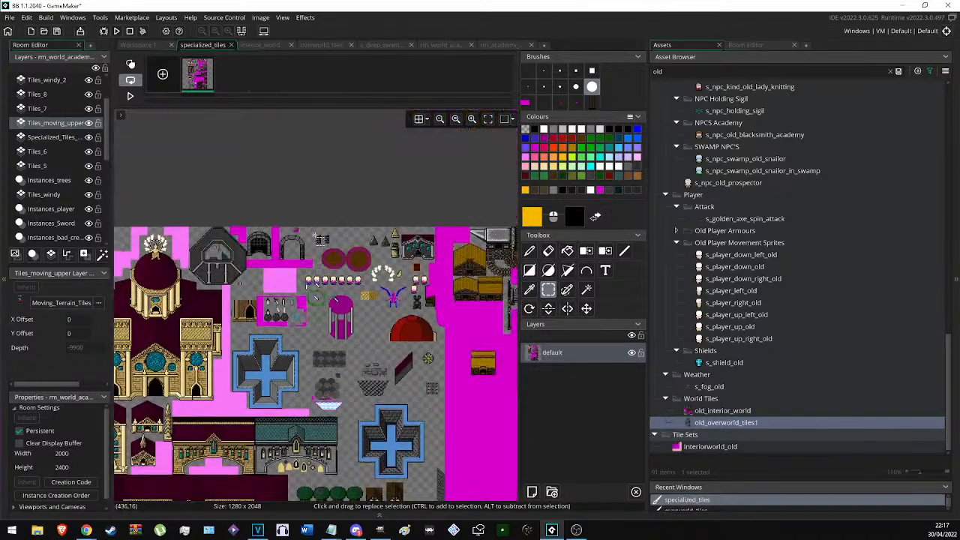
{"action": "scroll", "coordinate": [315, 240], "scroll_direction": "down", "scroll_amount": 6, "text": "shift"}
{"action": "scroll", "coordinate": [312, 240], "scroll_direction": "down", "scroll_amount": 2}
{"action": "scroll", "coordinate": [312, 240], "scroll_direction": "up", "scroll_amount": 5, "text": "shift"}
{"action": "scroll", "coordinate": [312, 240], "scroll_direction": "down", "scroll_amount": 10}
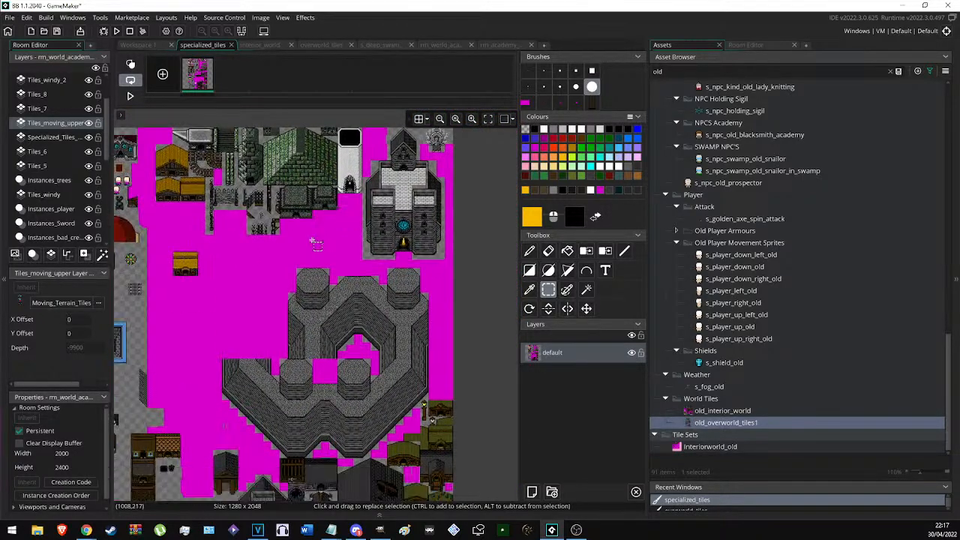
{"action": "scroll", "coordinate": [317, 239], "scroll_direction": "down", "scroll_amount": 10}
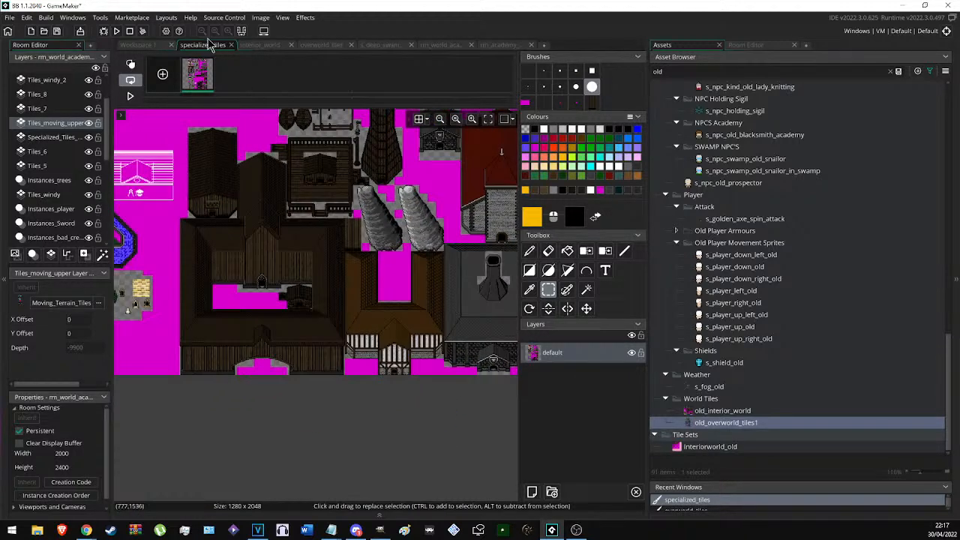
Hide the docked side panels around the image editor and examine the wooden boats and railings above the dock building.
{"action": "left_click", "coordinate": [241, 32]}
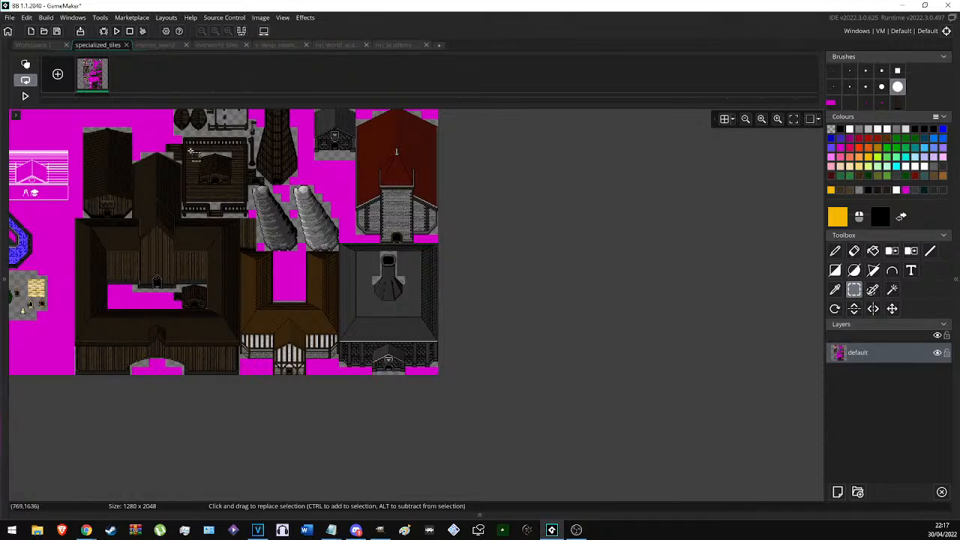
{"action": "scroll", "coordinate": [225, 150], "scroll_direction": "up", "scroll_amount": 3, "text": "ctrl"}
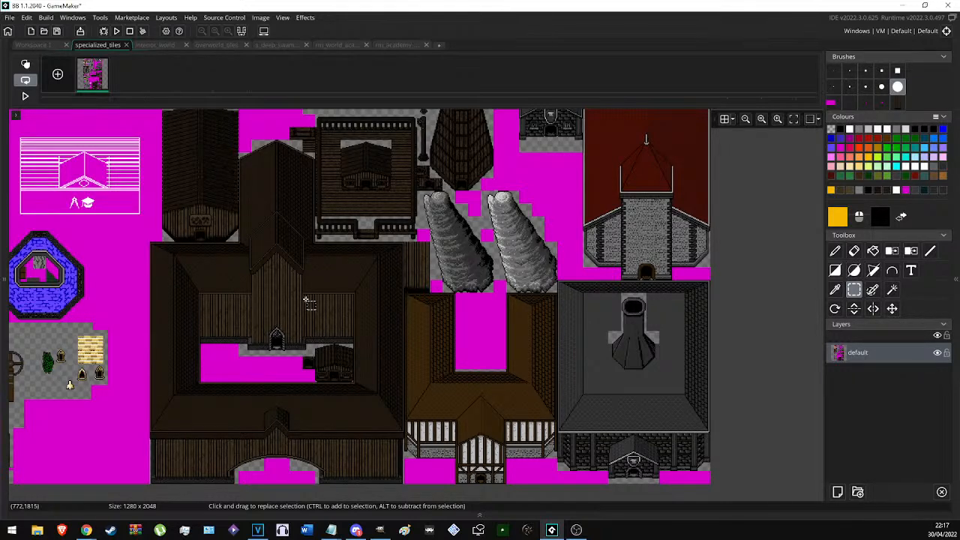
{"action": "scroll", "coordinate": [394, 190], "scroll_direction": "up", "scroll_amount": 4, "text": "ctrl"}
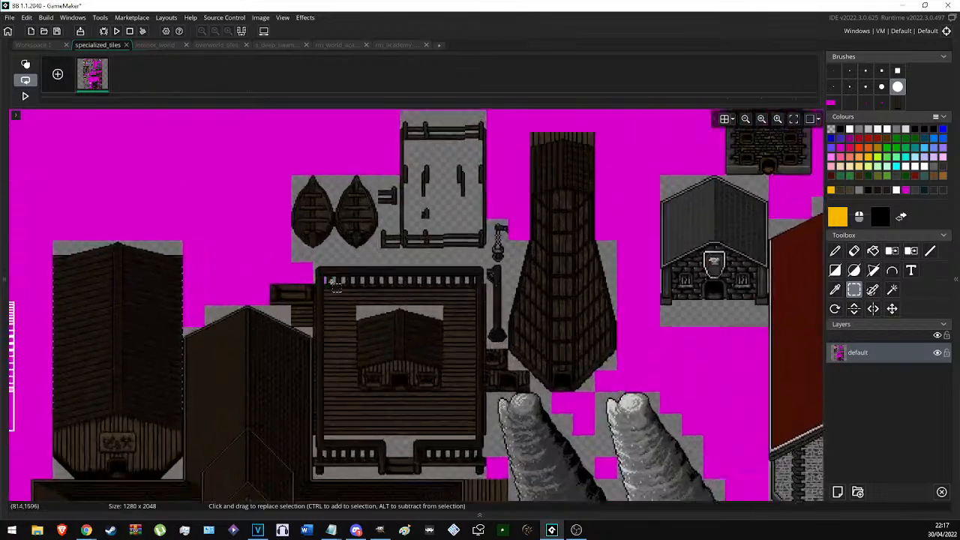
{"action": "scroll", "coordinate": [462, 311], "scroll_direction": "down", "scroll_amount": 4, "text": "ctrl"}
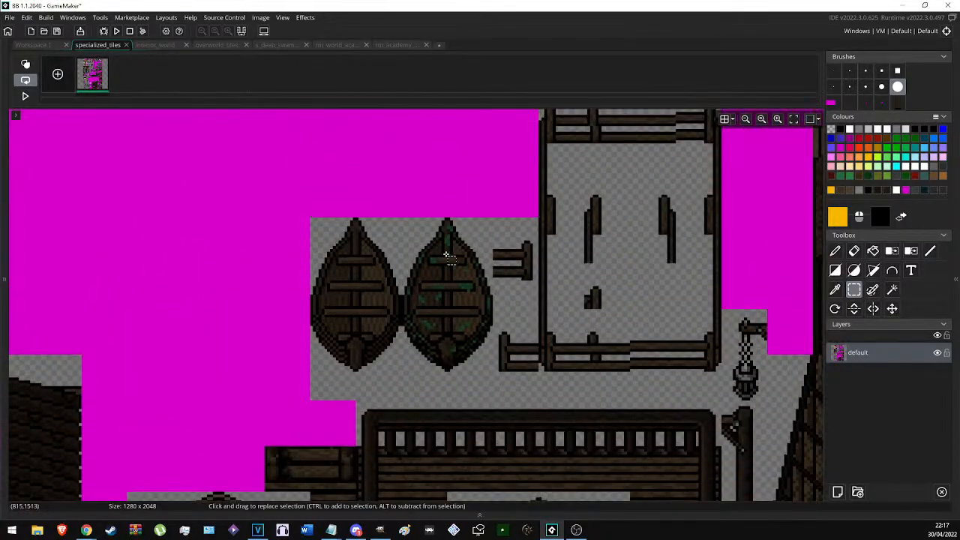
Examine the grey and blue octagonal towers and the academy's front wing and courtyard on the tile sheet.
{"action": "scroll", "coordinate": [638, 294], "scroll_direction": "down", "scroll_amount": 1, "text": "ctrl"}
{"action": "middle_click_drag", "start_coordinate": [170, 376], "coordinate": [230, 237]}
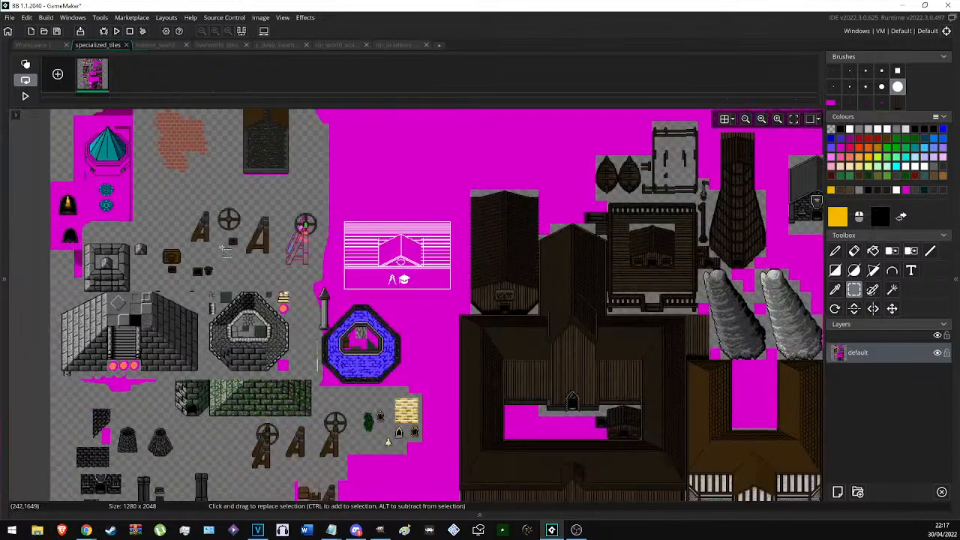
{"action": "scroll", "coordinate": [331, 247], "scroll_direction": "up", "scroll_amount": 2, "text": "ctrl"}
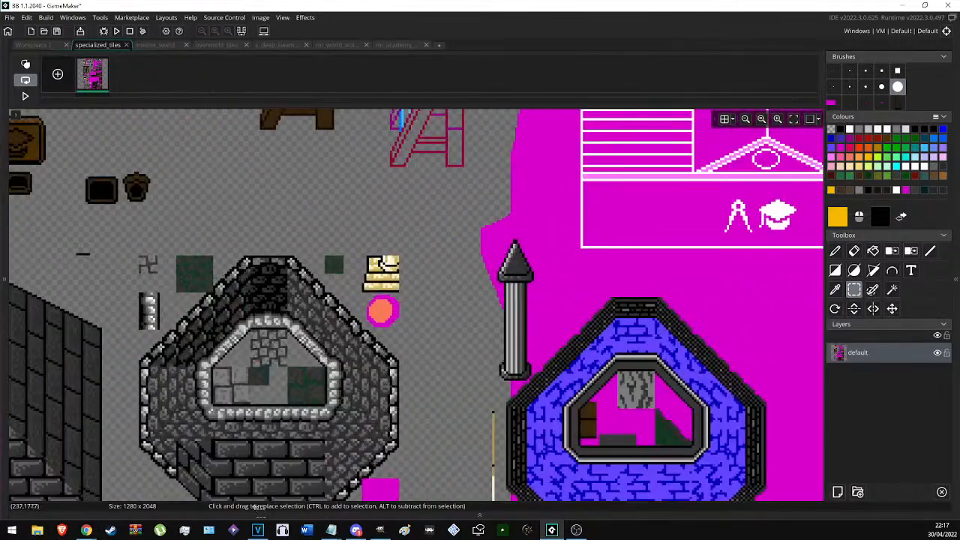
{"action": "scroll", "coordinate": [332, 247], "scroll_direction": "down", "scroll_amount": 1, "text": "ctrl"}
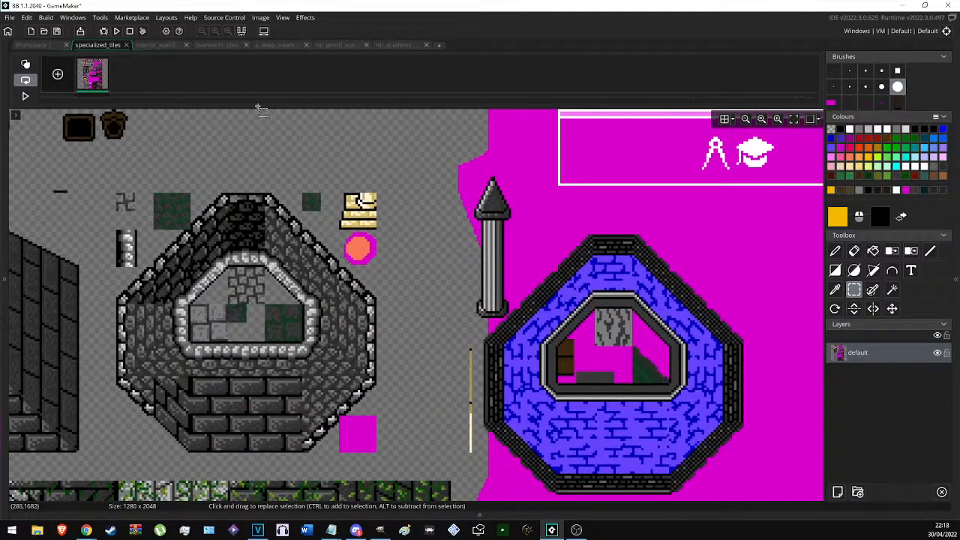
{"action": "scroll", "coordinate": [251, 185], "scroll_direction": "down", "scroll_amount": 3, "text": "ctrl"}
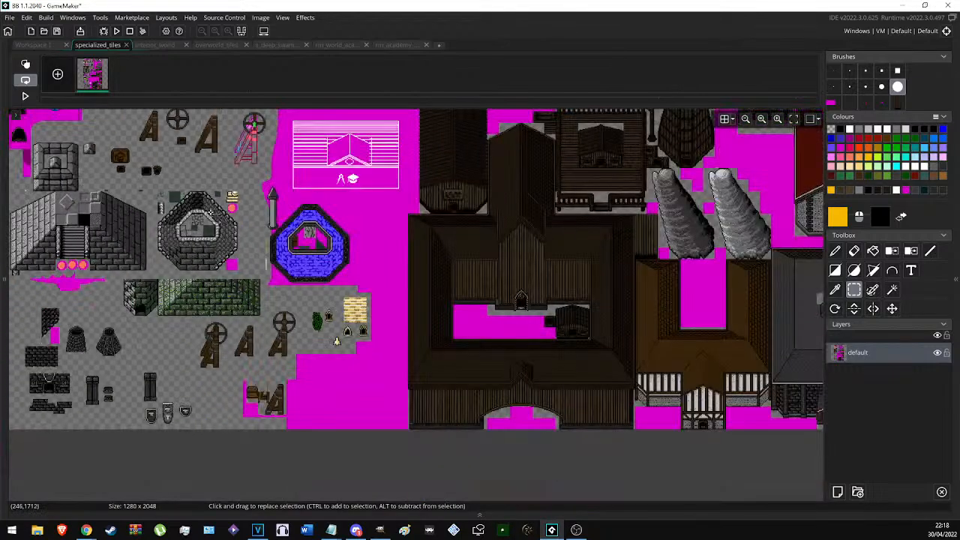
{"action": "scroll", "coordinate": [202, 206], "scroll_direction": "up", "scroll_amount": 2, "text": "ctrl"}
{"action": "scroll", "coordinate": [234, 229], "scroll_direction": "up", "scroll_amount": 2, "text": "ctrl"}
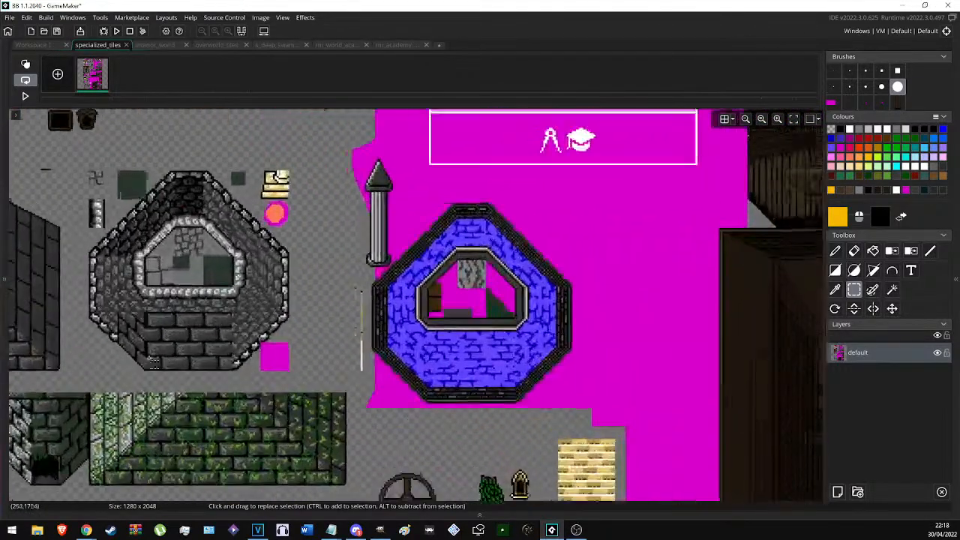
{"action": "scroll", "coordinate": [300, 299], "scroll_direction": "down", "scroll_amount": 1, "text": "ctrl"}
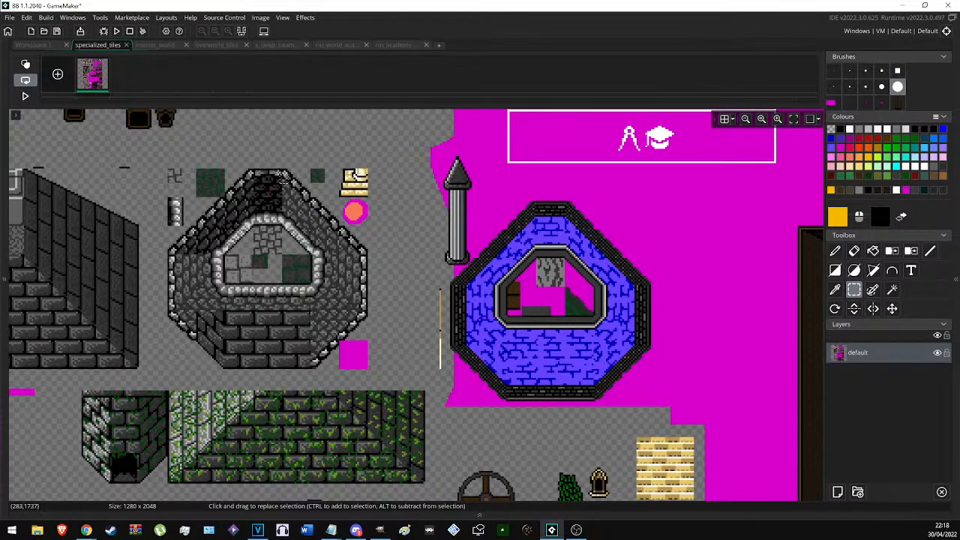
{"action": "middle_click_drag", "start_coordinate": [810, 312], "coordinate": [292, 272]}
{"action": "middle_click_drag", "start_coordinate": [564, 405], "coordinate": [344, 280]}
{"action": "middle_click_drag", "start_coordinate": [350, 482], "coordinate": [352, 285]}
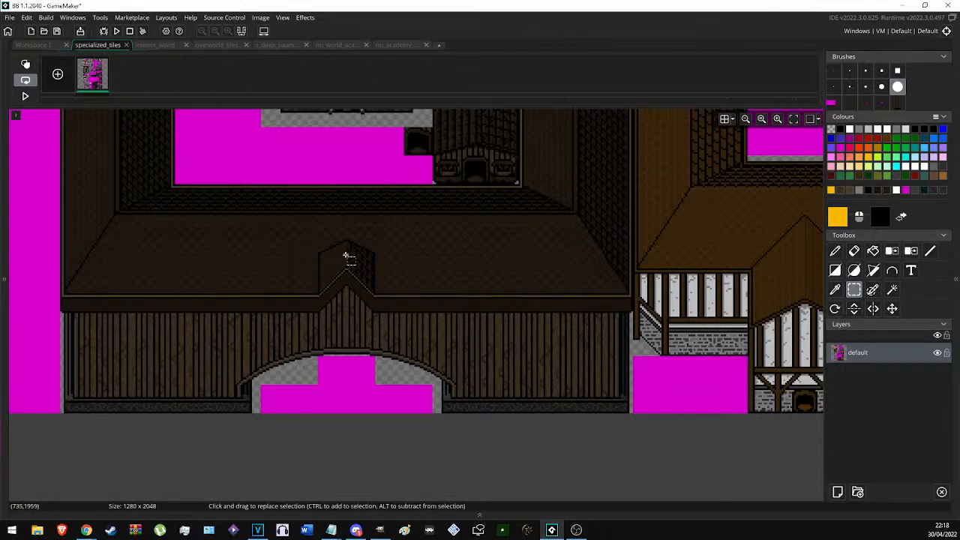
{"action": "middle_click_drag", "start_coordinate": [236, 292], "coordinate": [235, 342]}
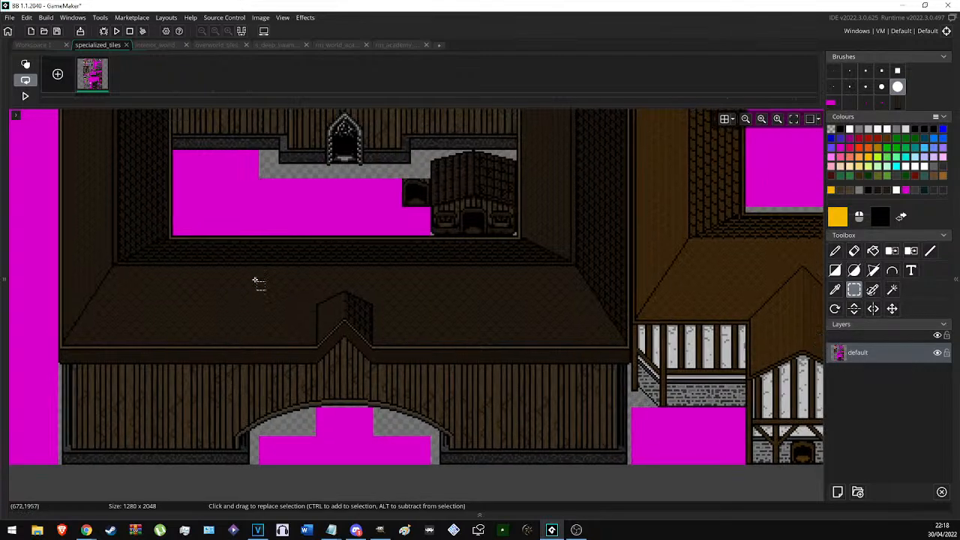
{"action": "scroll", "coordinate": [253, 281], "scroll_direction": "up", "scroll_amount": 3}
{"action": "scroll", "coordinate": [244, 265], "scroll_direction": "down", "scroll_amount": 4}
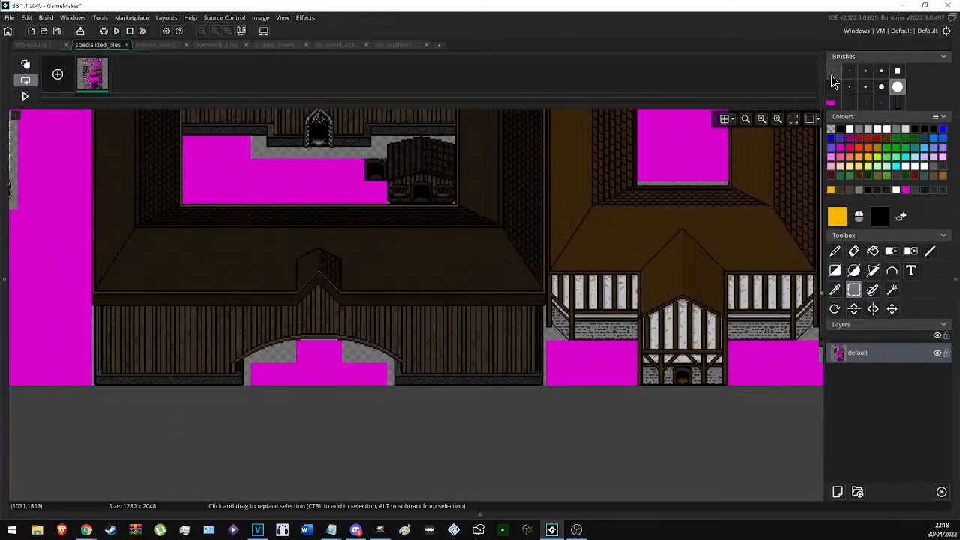
Cover the leftmost black plank divider on the academy's central gable wall with a one-pixel line in the sampled plank brown.
{"action": "left_click", "coordinate": [834, 71]}
{"action": "scroll", "coordinate": [247, 133], "scroll_direction": "up", "scroll_amount": 2}
{"action": "scroll", "coordinate": [313, 156], "scroll_direction": "up", "scroll_amount": 2}
{"action": "left_click", "coordinate": [315, 164], "text": "ctrl"}
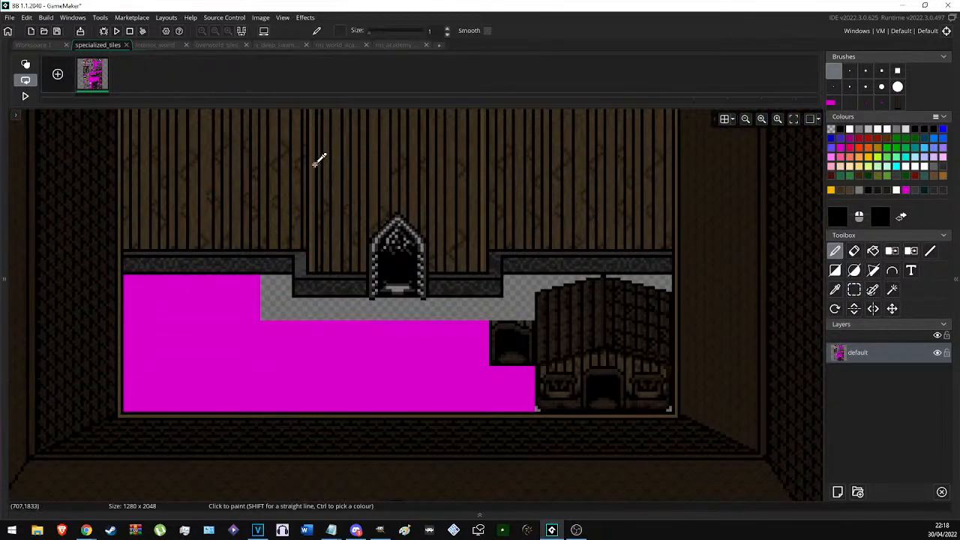
{"action": "left_click", "coordinate": [316, 167], "text": "ctrl"}
{"action": "scroll", "coordinate": [366, 212], "scroll_direction": "up", "scroll_amount": 4}
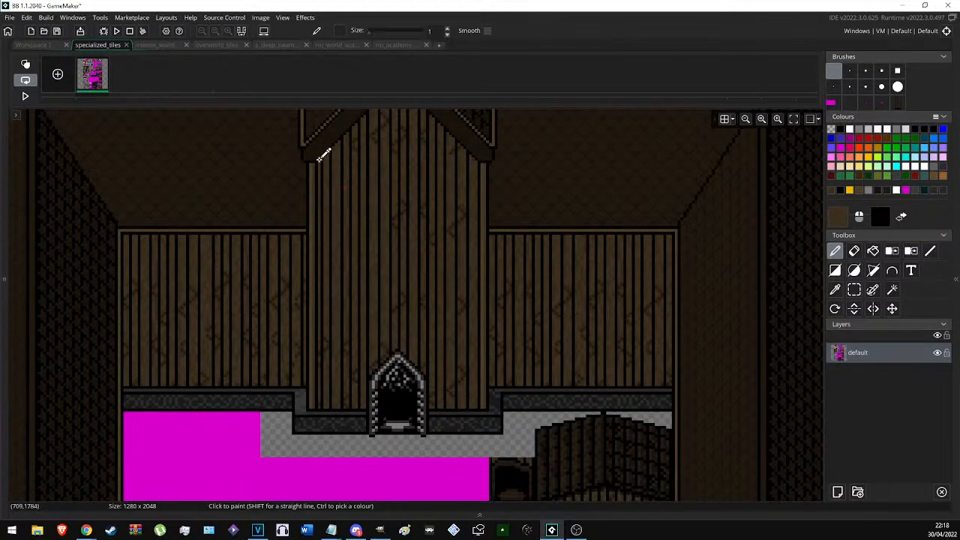
{"action": "scroll", "coordinate": [321, 156], "scroll_direction": "up", "scroll_amount": 3}
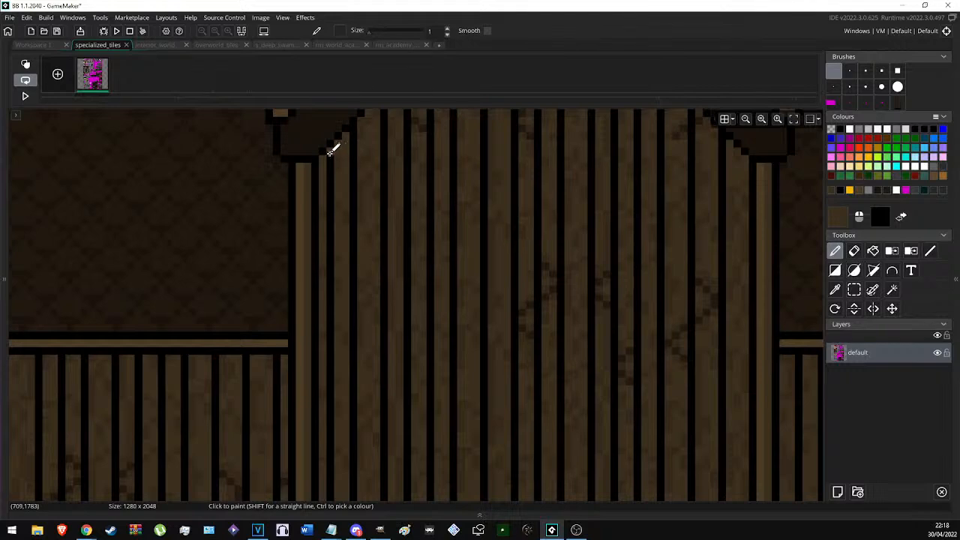
{"action": "key", "text": "l"}
{"action": "scroll", "coordinate": [330, 257], "scroll_direction": "down", "scroll_amount": 5}
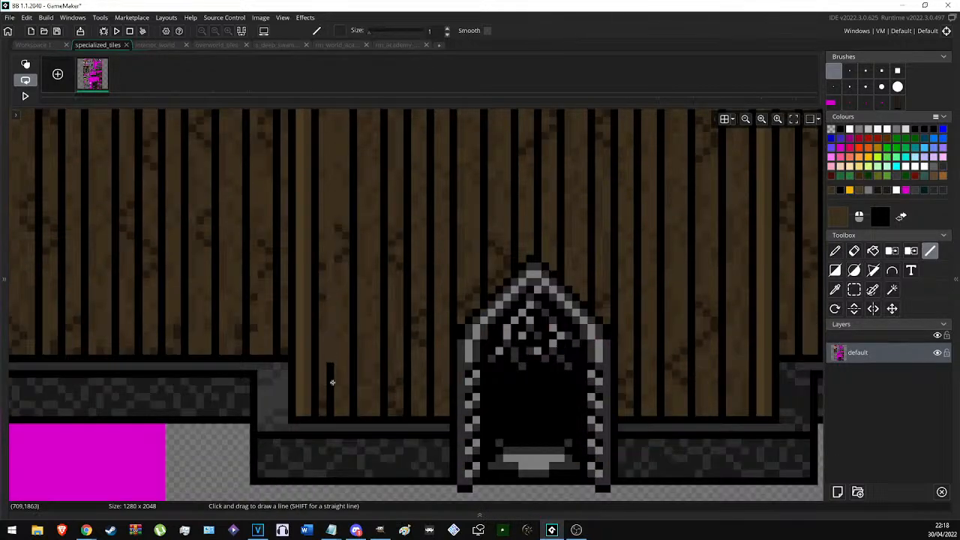
{"action": "left_click_drag", "start_coordinate": [334, 409], "coordinate": [332, 409]}
{"action": "key", "text": "s"}
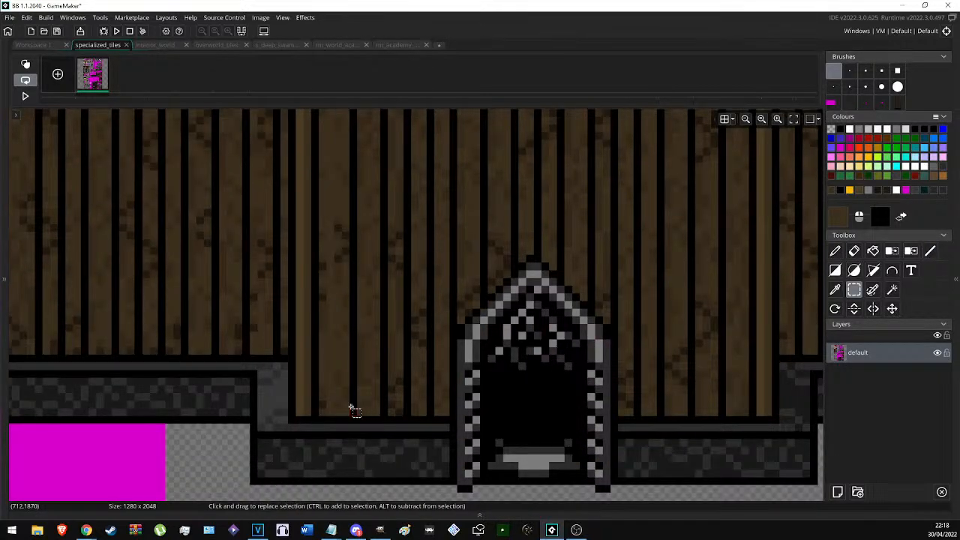
Retouch the dark wood-grain knot on the widened leftmost plank beside the stone doorway, using browns sampled from the wall.
{"action": "key", "text": "d"}
{"action": "left_click", "coordinate": [341, 295], "text": "ctrl"}
{"action": "scroll", "coordinate": [321, 265], "scroll_direction": "up", "scroll_amount": 2, "text": "ctrl"}
{"action": "right_click", "coordinate": [323, 266], "text": "ctrl"}
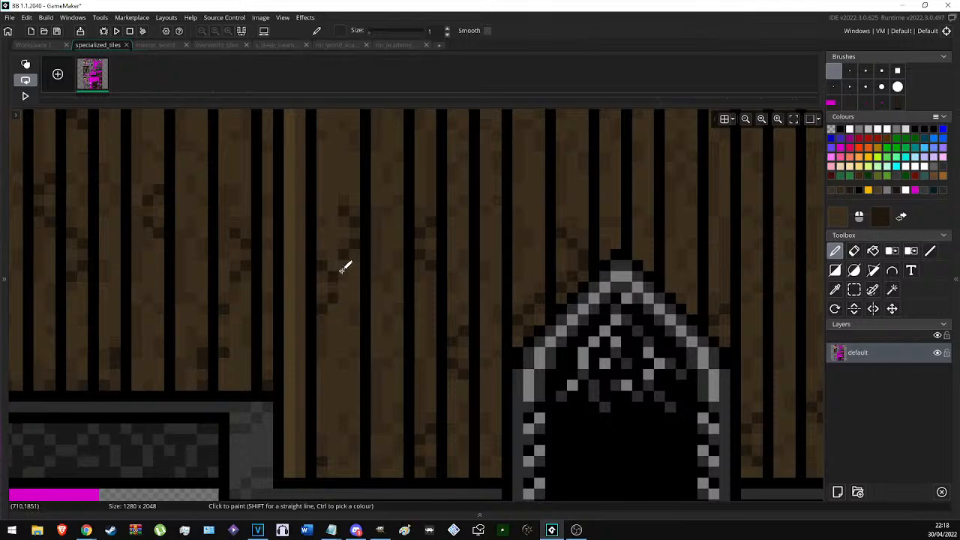
{"action": "right_click", "coordinate": [343, 286]}
{"action": "scroll", "coordinate": [354, 251], "scroll_direction": "down", "scroll_amount": 2, "text": "ctrl"}
{"action": "scroll", "coordinate": [353, 239], "scroll_direction": "up", "scroll_amount": 2, "text": "ctrl"}
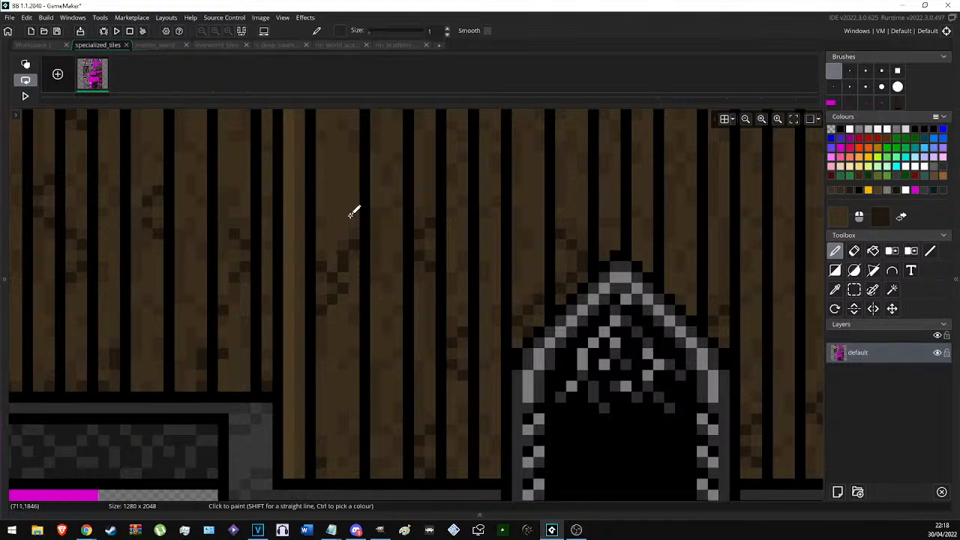
{"action": "scroll", "coordinate": [388, 189], "scroll_direction": "down", "scroll_amount": 1, "text": "ctrl"}
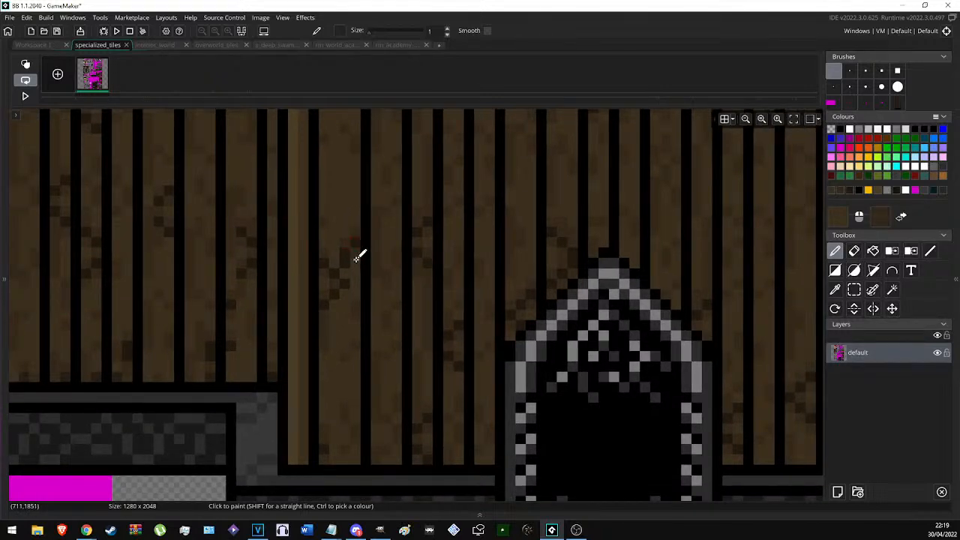
Draw straight black lines beside the two leftmost remaining plank dividers of the central gable, from the roof trim to the stone base.
{"action": "scroll", "coordinate": [349, 266], "scroll_direction": "down", "scroll_amount": 5, "text": "ctrl"}
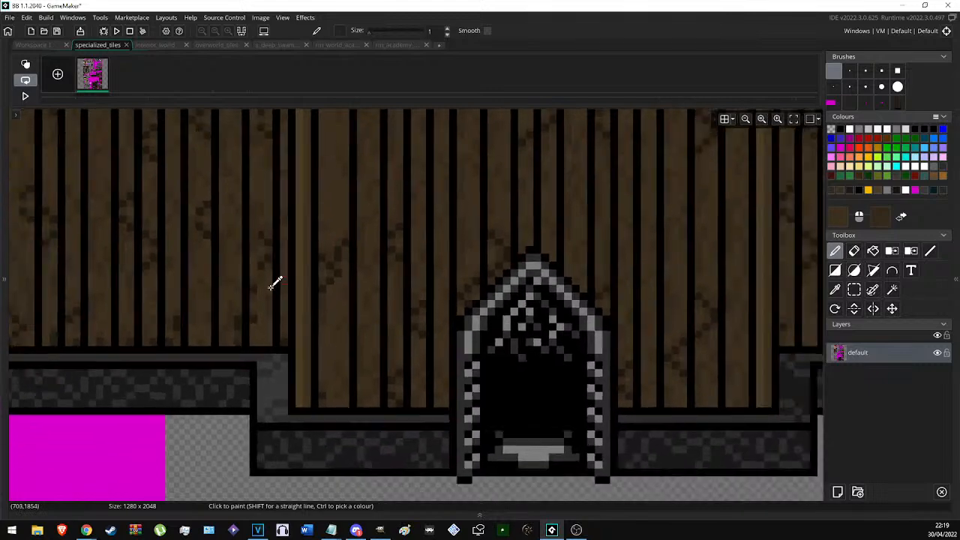
{"action": "scroll", "coordinate": [296, 330], "scroll_direction": "down", "scroll_amount": 2, "text": "ctrl"}
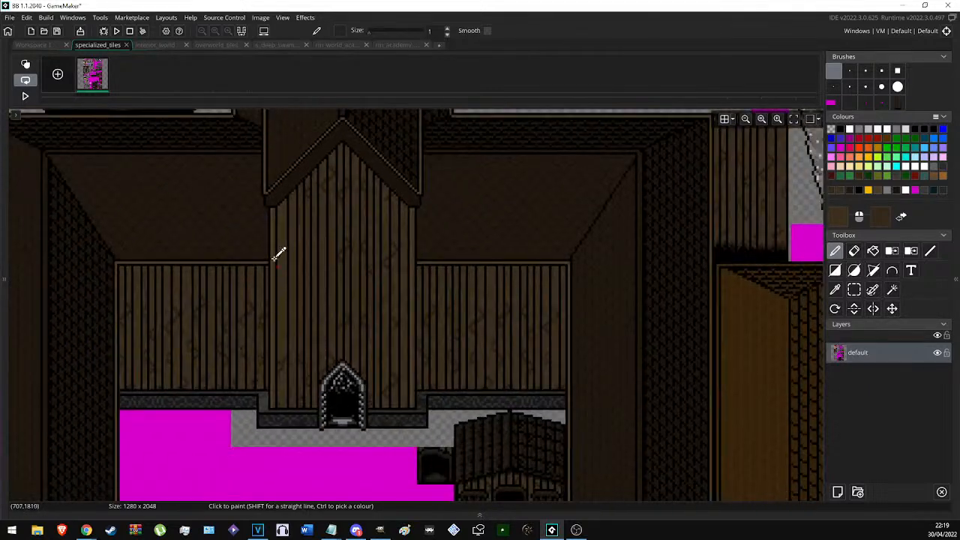
{"action": "middle_click_drag", "start_coordinate": [303, 330], "coordinate": [297, 296]}
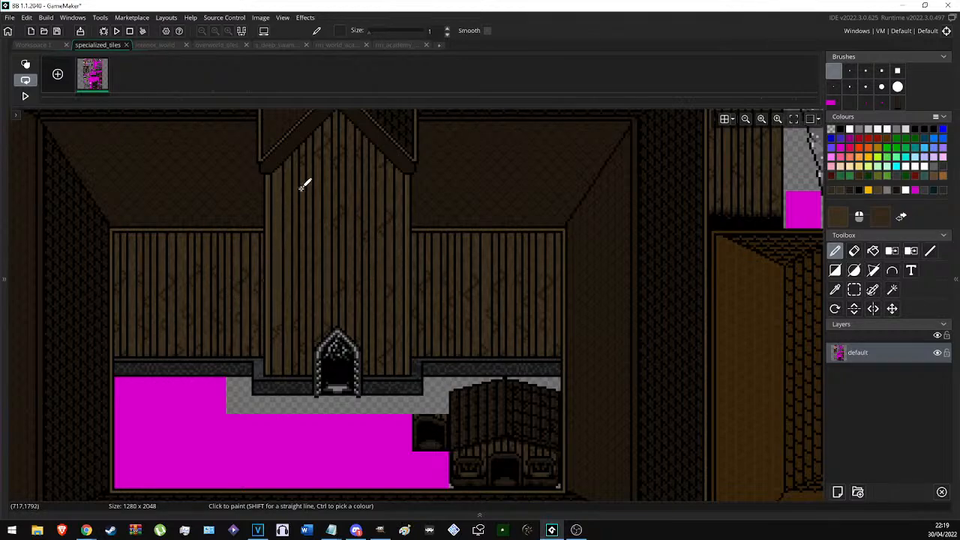
{"action": "scroll", "coordinate": [292, 169], "scroll_direction": "up", "scroll_amount": 3, "text": "ctrl"}
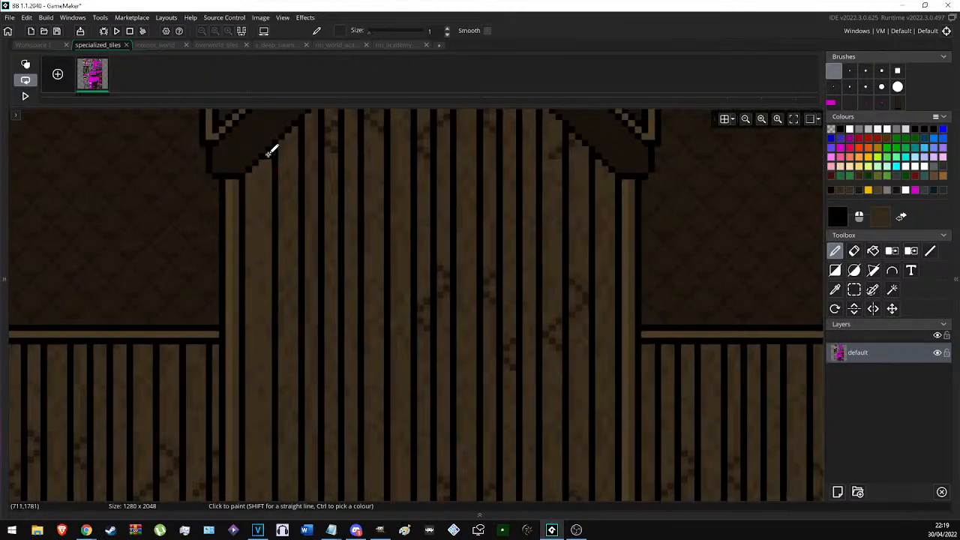
{"action": "key", "text": "l"}
{"action": "scroll", "coordinate": [273, 148], "scroll_direction": "down", "scroll_amount": 1}
{"action": "scroll", "coordinate": [273, 146], "scroll_direction": "down", "scroll_amount": 1, "text": "ctrl"}
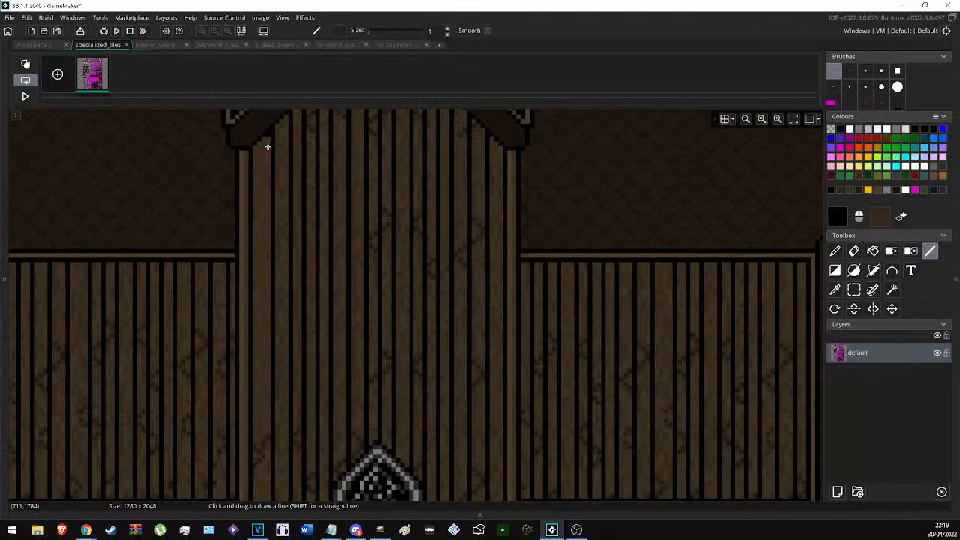
{"action": "left_click_drag", "start_coordinate": [265, 140], "coordinate": [263, 290]}
{"action": "scroll", "coordinate": [264, 150], "scroll_direction": "down", "scroll_amount": 6}
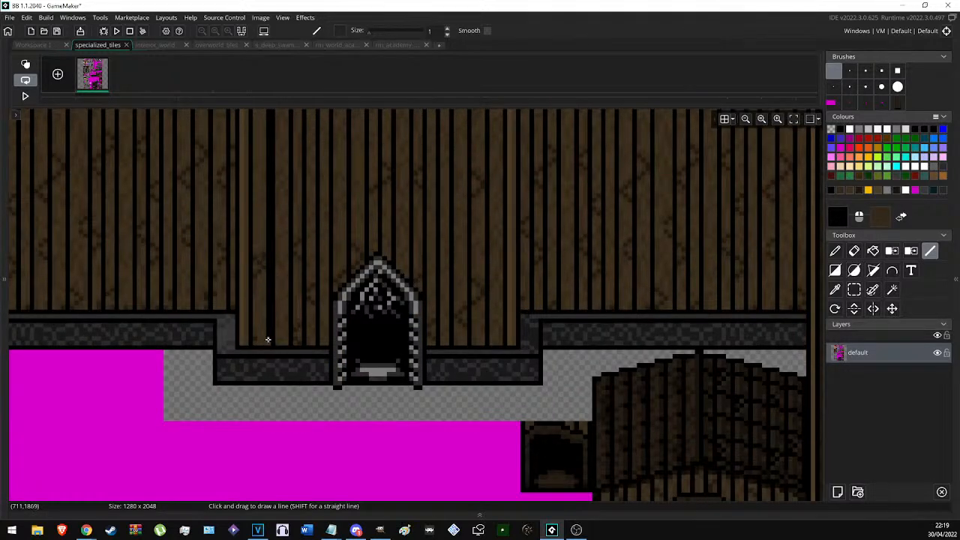
{"action": "scroll", "coordinate": [285, 330], "scroll_direction": "up", "scroll_amount": 5}
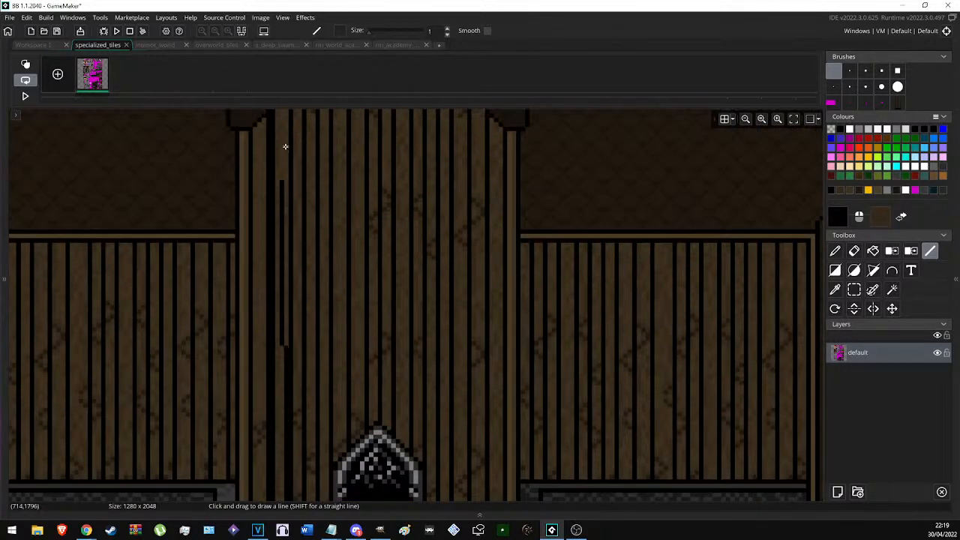
{"action": "left_click_drag", "start_coordinate": [288, 174], "coordinate": [288, 171]}
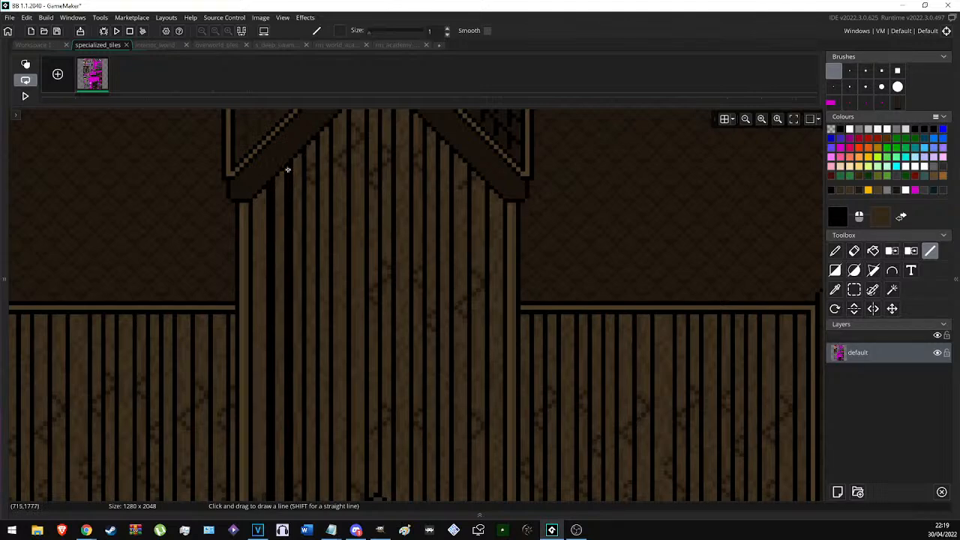
Cover the old pixels of the two doubled plank dividers with sampled plank brown, leaving each divider a single pixel wide.
{"action": "left_click", "coordinate": [290, 168], "text": "alt"}
{"action": "scroll", "coordinate": [292, 270], "scroll_direction": "down", "scroll_amount": 5}
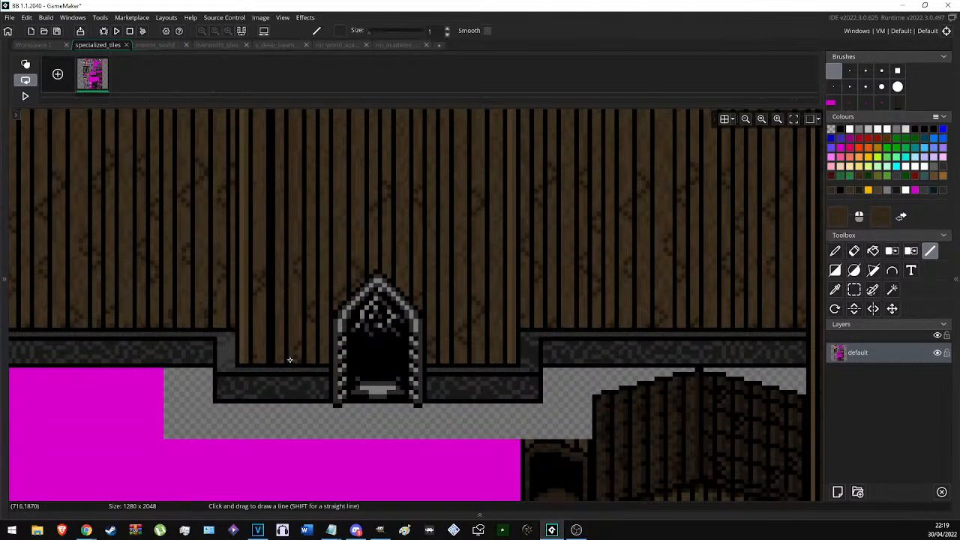
{"action": "scroll", "coordinate": [272, 351], "scroll_direction": "up", "scroll_amount": 5}
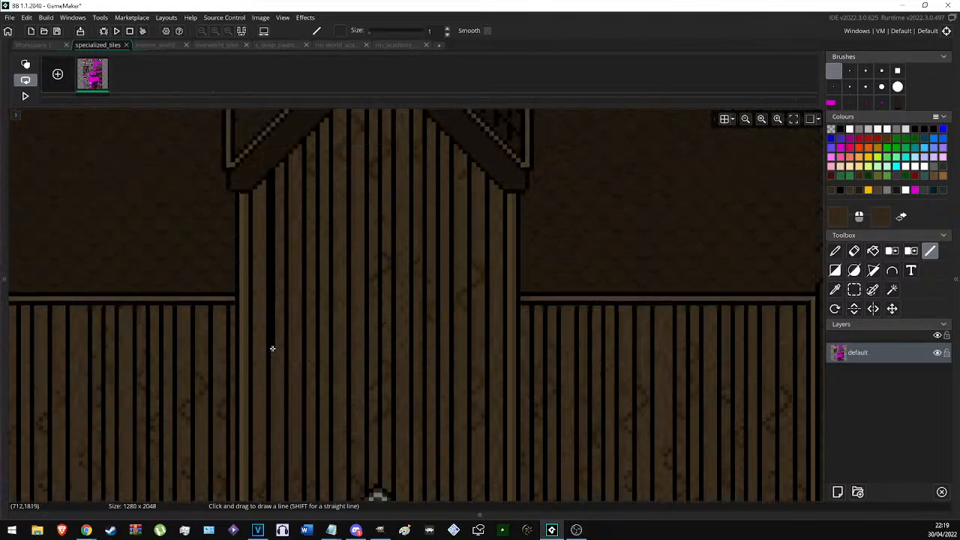
{"action": "scroll", "coordinate": [308, 297], "scroll_direction": "down", "scroll_amount": 3, "text": "ctrl"}
{"action": "scroll", "coordinate": [312, 325], "scroll_direction": "up", "scroll_amount": 5, "text": "ctrl"}
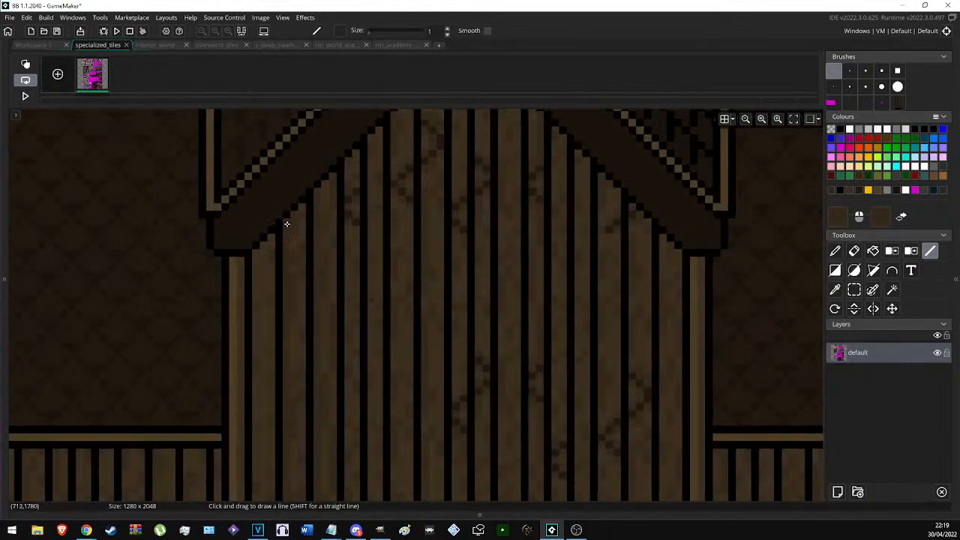
{"action": "scroll", "coordinate": [287, 266], "scroll_direction": "up", "scroll_amount": 1, "text": "ctrl"}
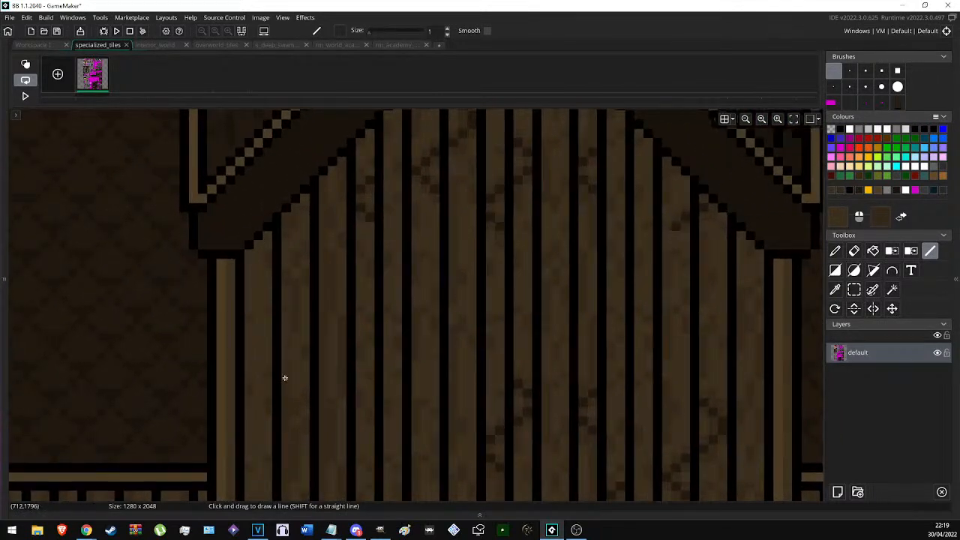
{"action": "scroll", "coordinate": [285, 370], "scroll_direction": "down", "scroll_amount": 5}
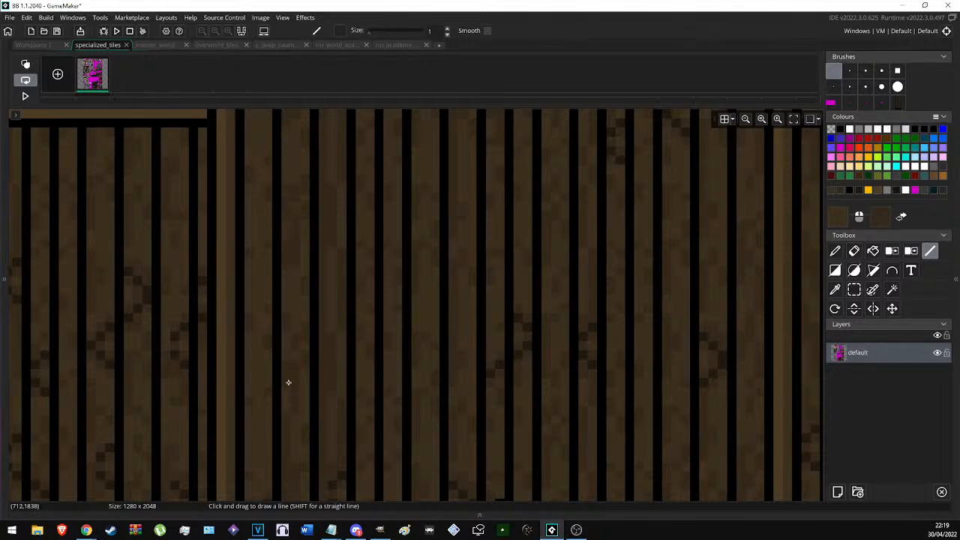
Retouch the wood grain and dark knots on the respaced planks just left of the stone doorway with sampled browns.
{"action": "scroll", "coordinate": [217, 217], "scroll_direction": "down", "scroll_amount": 4, "text": "ctrl"}
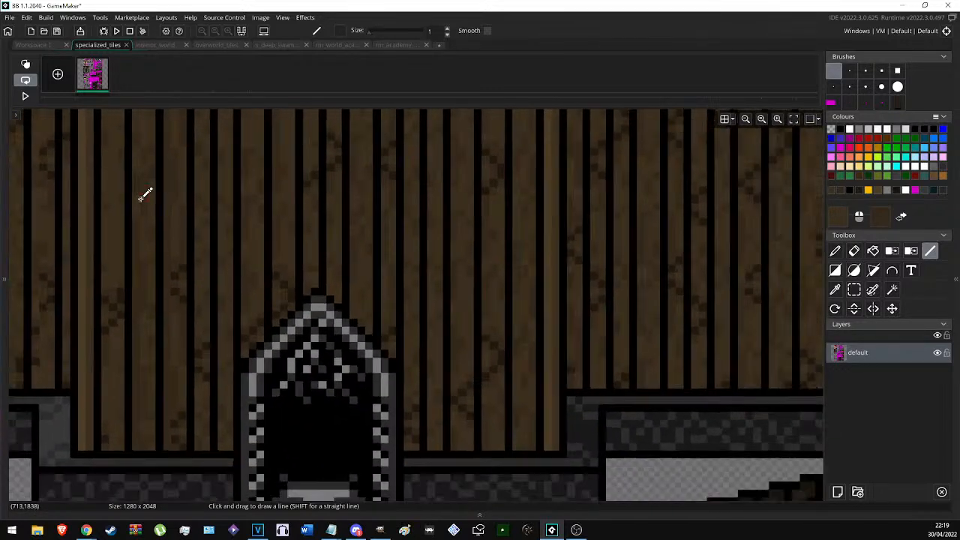
{"action": "scroll", "coordinate": [141, 202], "scroll_direction": "up", "scroll_amount": 2, "text": "ctrl"}
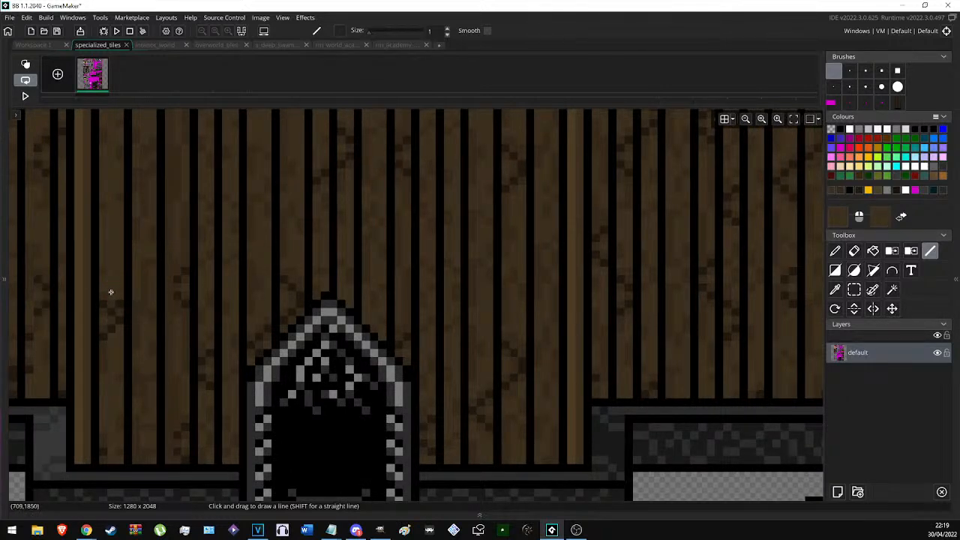
{"action": "scroll", "coordinate": [242, 307], "scroll_direction": "up", "scroll_amount": 1}
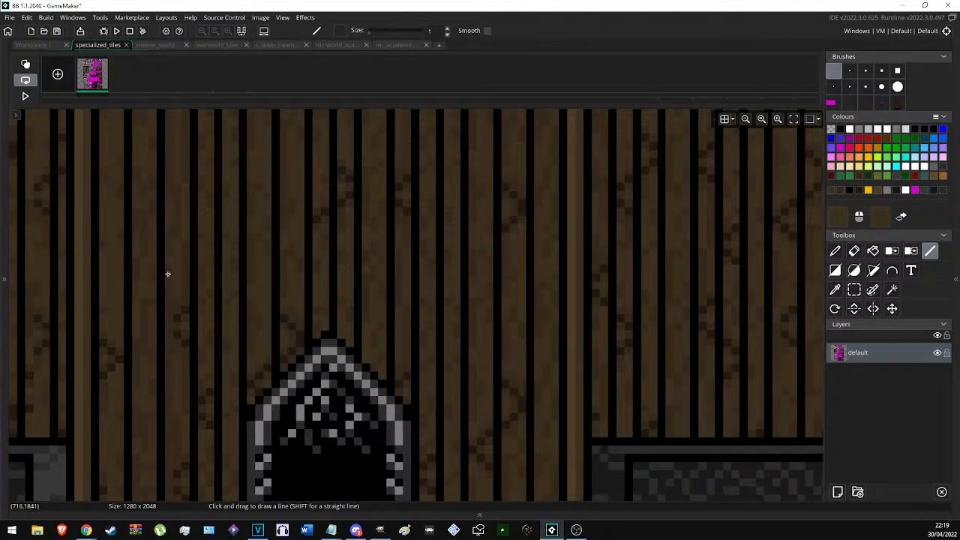
{"action": "right_click", "coordinate": [174, 320], "text": "alt"}
{"action": "left_click", "coordinate": [172, 352], "text": "alt"}
{"action": "scroll", "coordinate": [188, 473], "scroll_direction": "down", "scroll_amount": 3}
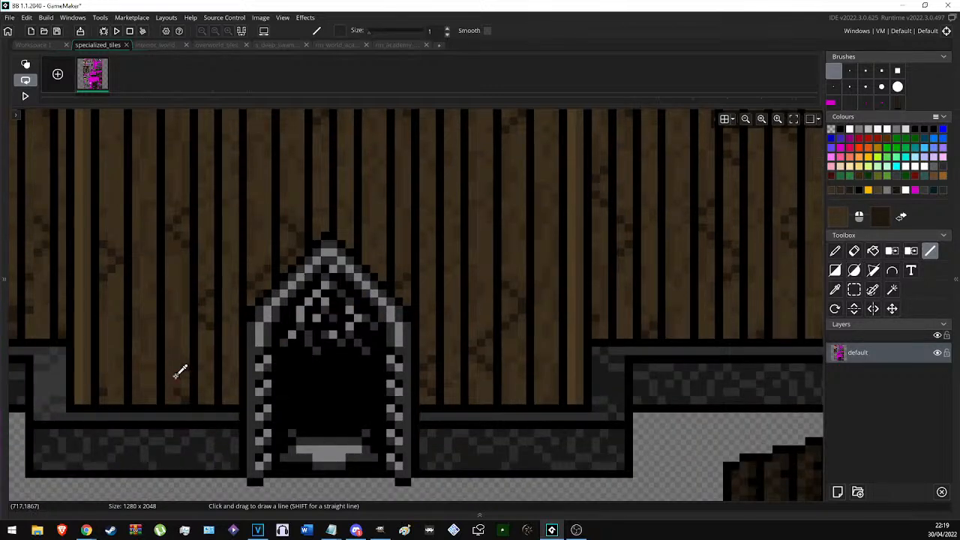
{"action": "scroll", "coordinate": [184, 366], "scroll_direction": "down", "scroll_amount": 4, "text": "ctrl"}
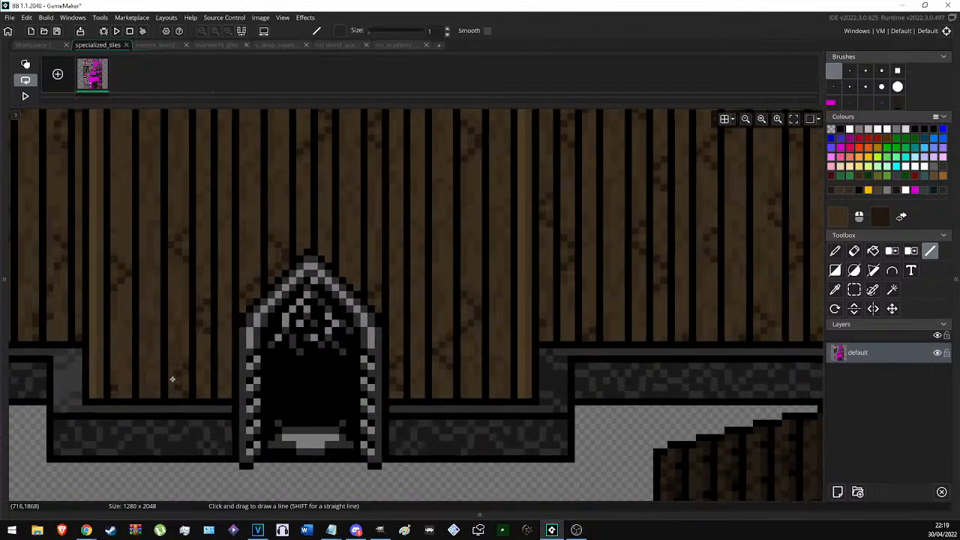
Examine the respaced planks of the central gable from the stone base beside the doorway up to the roof trim.
{"action": "key", "text": "d"}
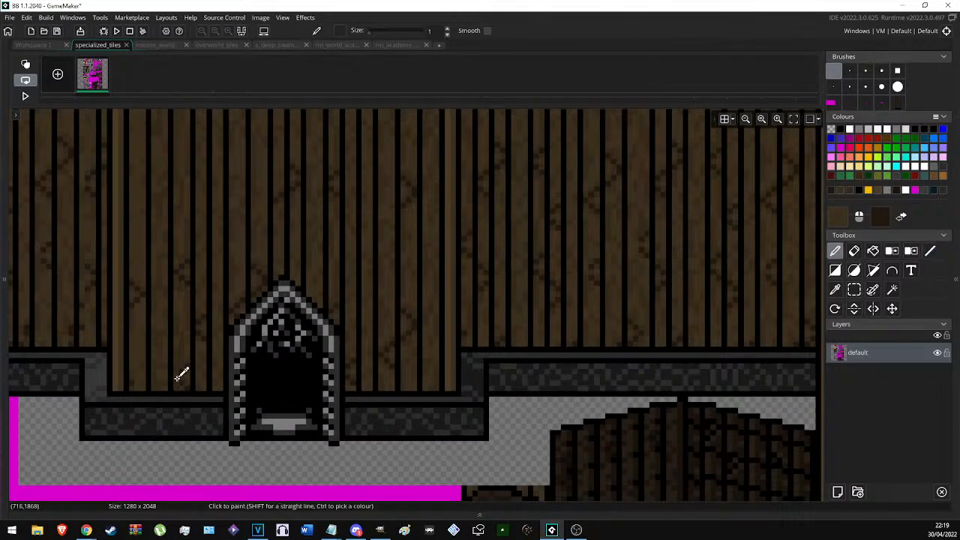
{"action": "scroll", "coordinate": [178, 379], "scroll_direction": "up", "scroll_amount": 4, "text": "ctrl"}
{"action": "scroll", "coordinate": [181, 332], "scroll_direction": "down", "scroll_amount": 5, "text": "ctrl"}
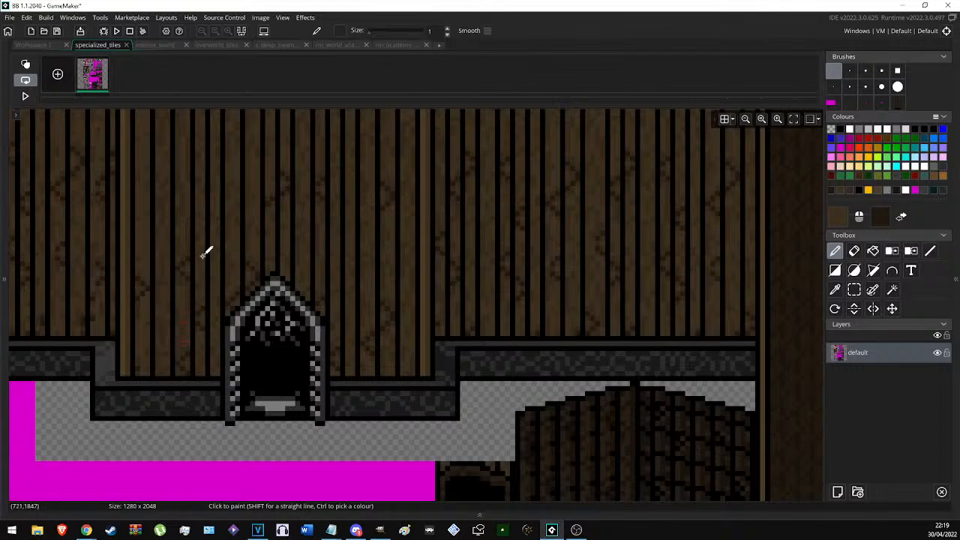
{"action": "scroll", "coordinate": [208, 250], "scroll_direction": "up", "scroll_amount": 4, "text": "ctrl"}
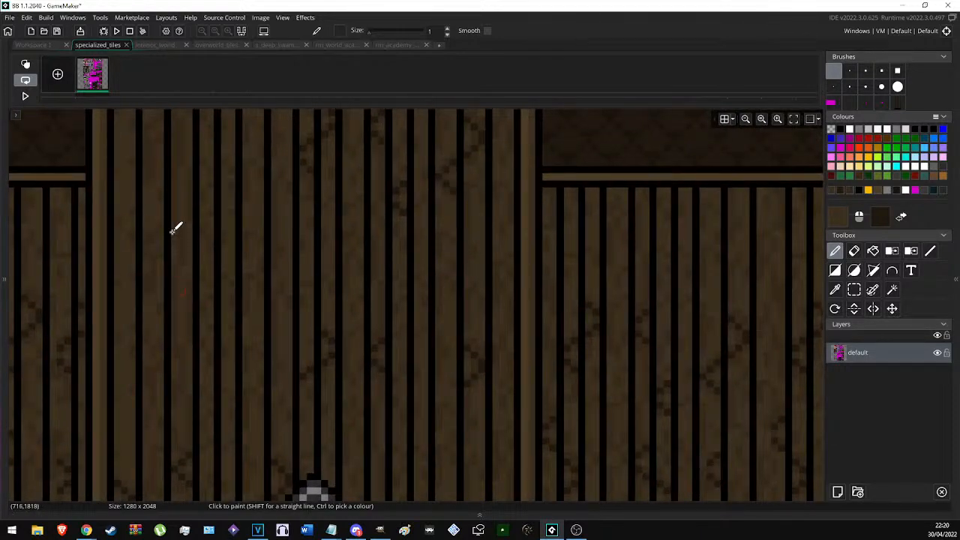
{"action": "middle_click_drag", "start_coordinate": [183, 141], "coordinate": [180, 273]}
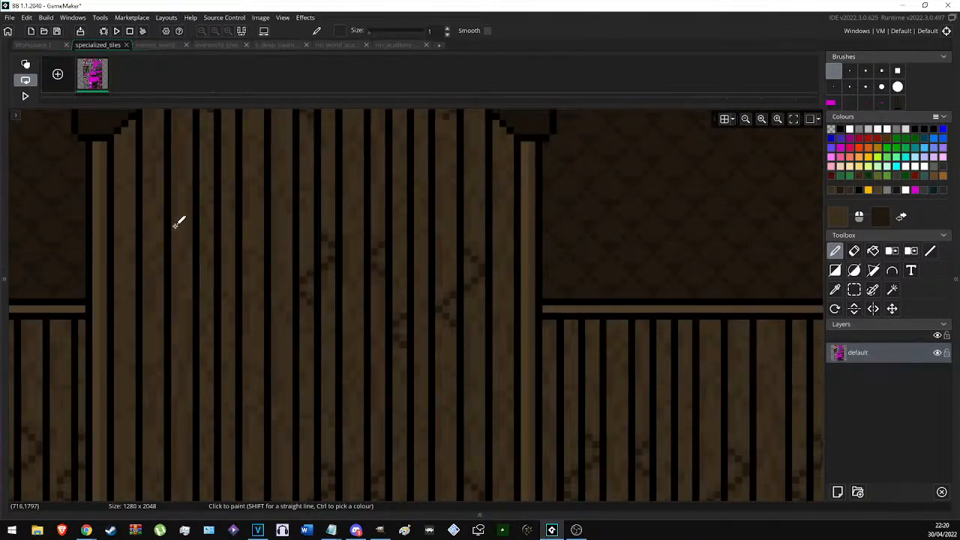
{"action": "scroll", "coordinate": [169, 180], "scroll_direction": "down", "scroll_amount": 2, "text": "ctrl"}
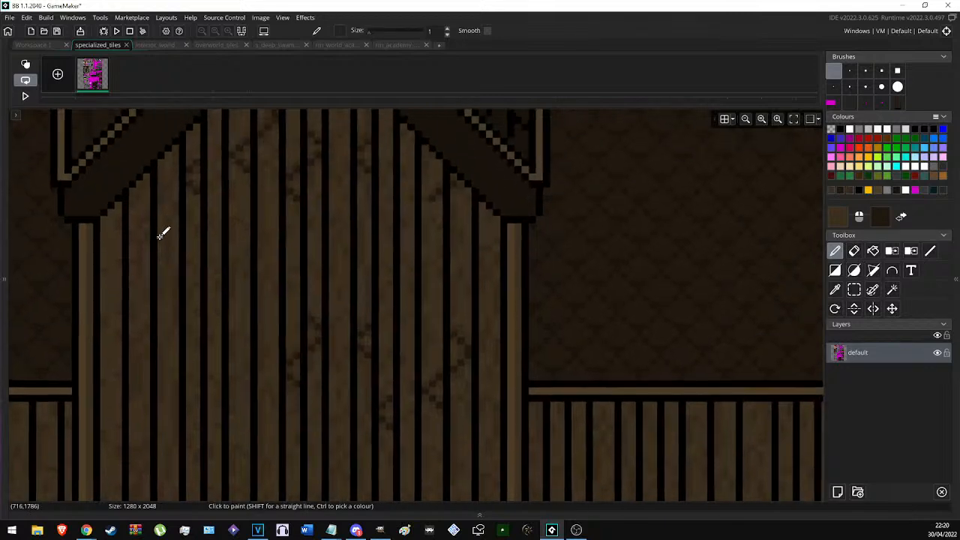
{"action": "scroll", "coordinate": [240, 207], "scroll_direction": "down", "scroll_amount": 3, "text": "ctrl"}
{"action": "middle_click_drag", "start_coordinate": [236, 222], "coordinate": [268, 167]}
{"action": "scroll", "coordinate": [223, 276], "scroll_direction": "up", "scroll_amount": 3, "text": "ctrl"}
{"action": "scroll", "coordinate": [176, 234], "scroll_direction": "up", "scroll_amount": 3}
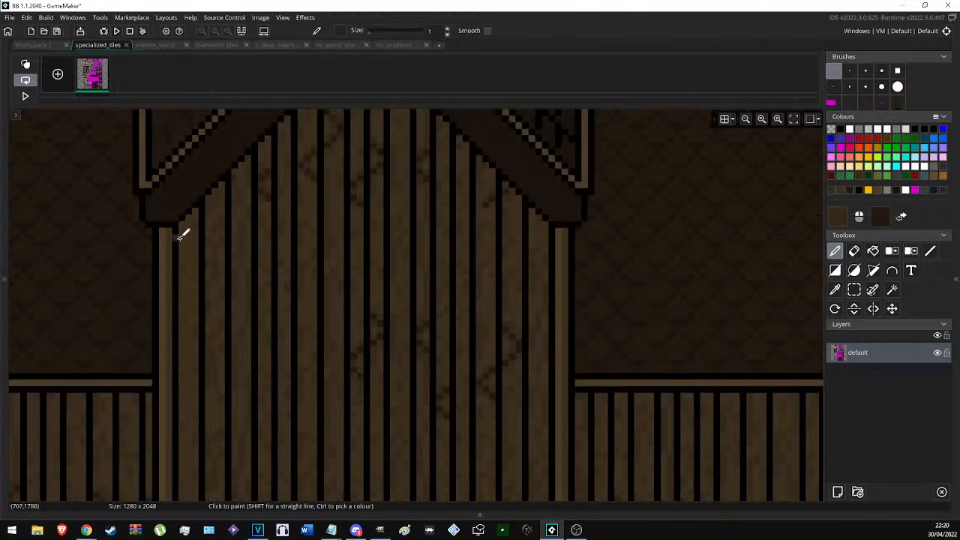
Retouch the wood grain on the gable's leftmost plank, isolating its brown pixels with a Magic Wand selection and clearing that selection.
{"action": "key", "text": "w"}
{"action": "left_click", "coordinate": [187, 281]}
{"action": "key", "text": "d"}
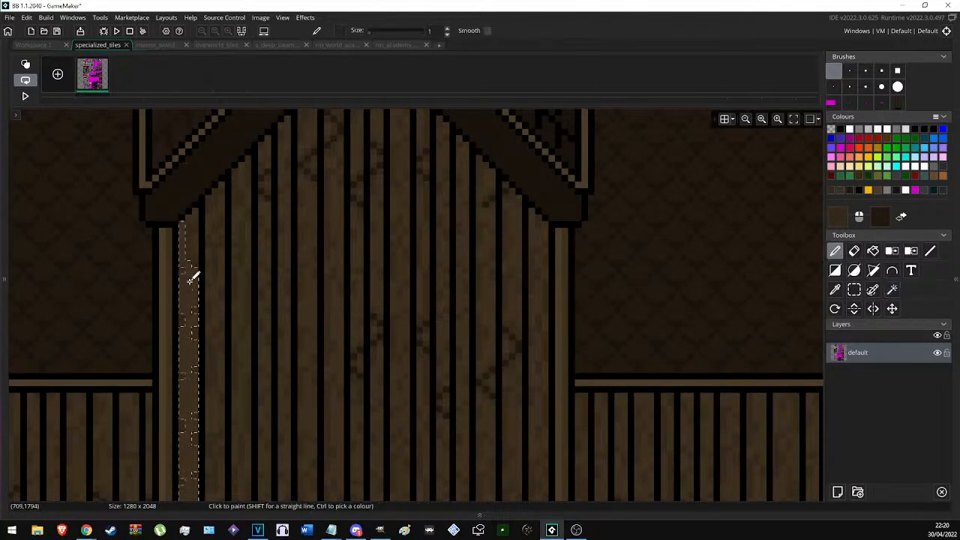
{"action": "scroll", "coordinate": [348, 368], "scroll_direction": "down", "scroll_amount": 4}
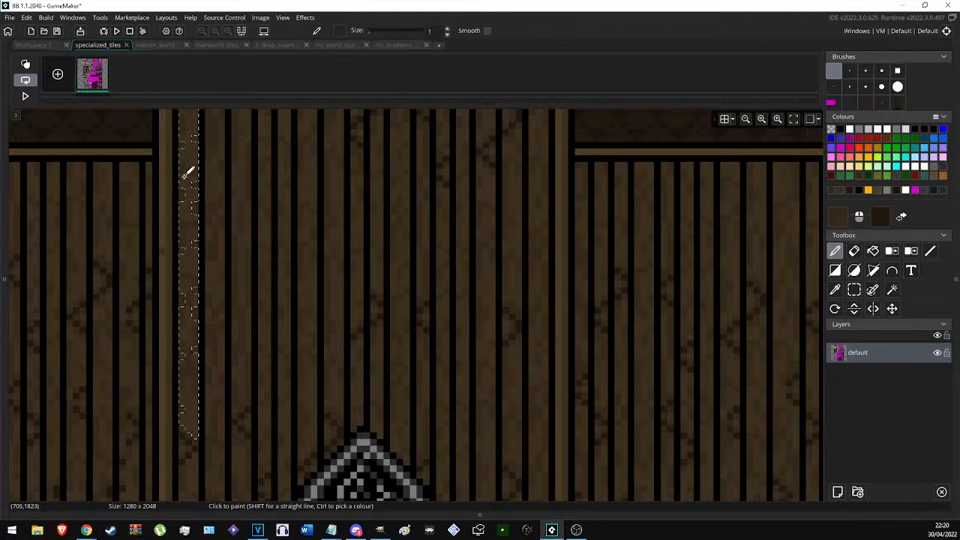
{"action": "key", "text": "s"}
{"action": "left_click", "coordinate": [363, 381]}
{"action": "key", "text": "d"}
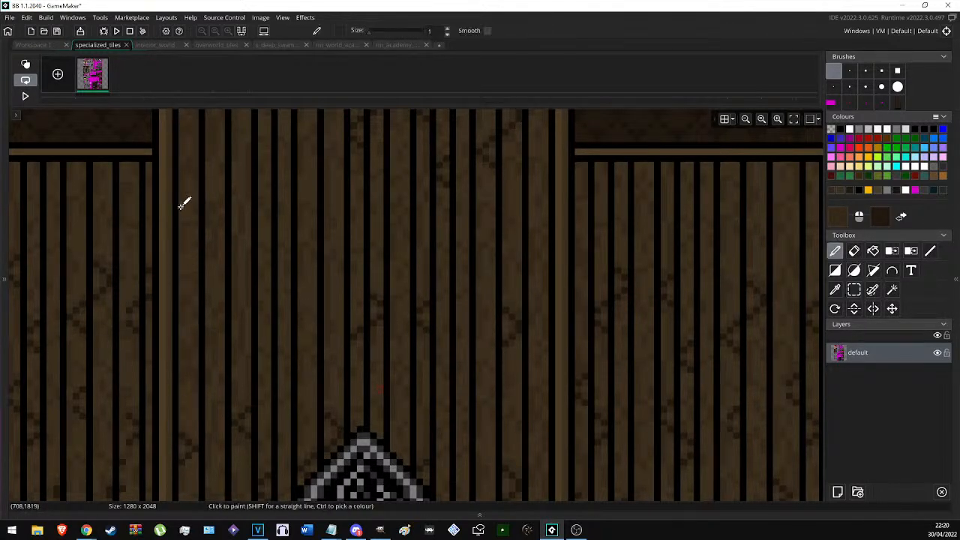
{"action": "scroll", "coordinate": [190, 360], "scroll_direction": "down", "scroll_amount": 3}
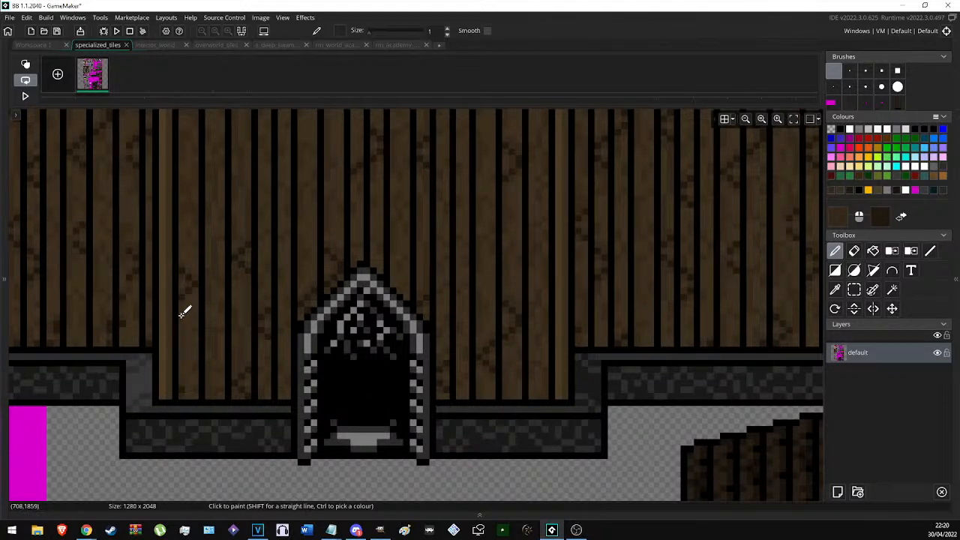
{"action": "scroll", "coordinate": [275, 318], "scroll_direction": "down", "scroll_amount": 4, "text": "ctrl"}
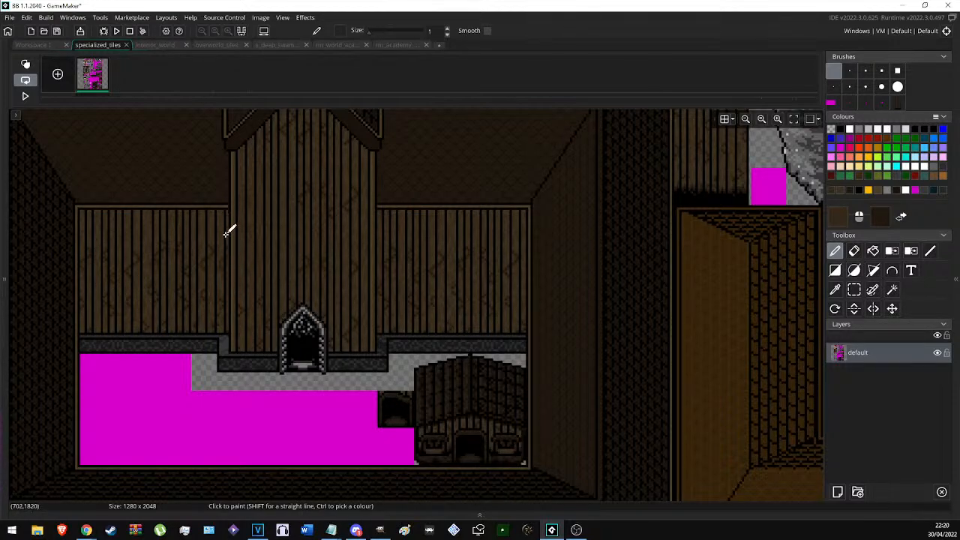
Cut out the planks at the gable end of the left wall and stamp them back one pixel farther left.
{"action": "key", "text": "s"}
{"action": "scroll", "coordinate": [218, 217], "scroll_direction": "up", "scroll_amount": 5, "text": "ctrl"}
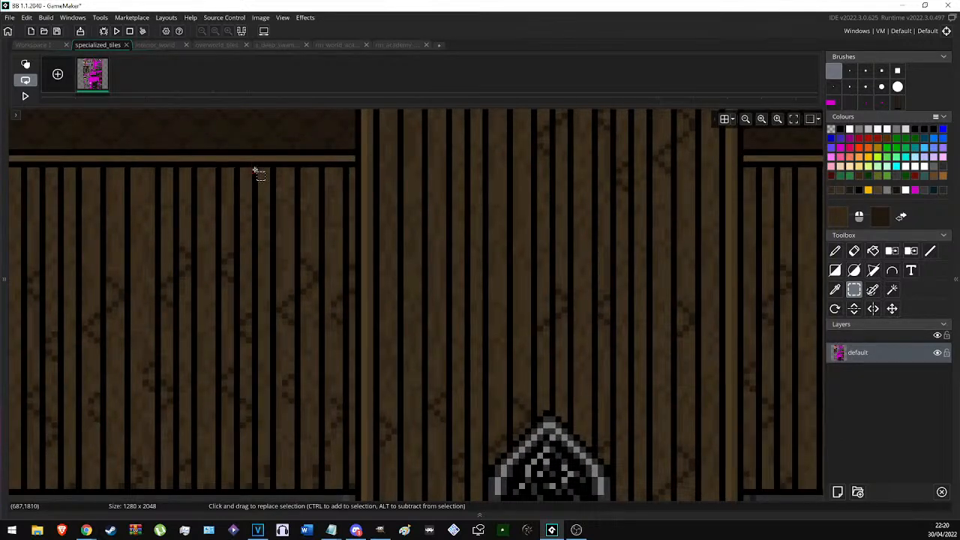
{"action": "left_click_drag", "start_coordinate": [255, 171], "coordinate": [354, 398]}
{"action": "scroll", "coordinate": [327, 355], "scroll_direction": "down", "scroll_amount": 2}
{"action": "key", "text": "ctrl+x"}
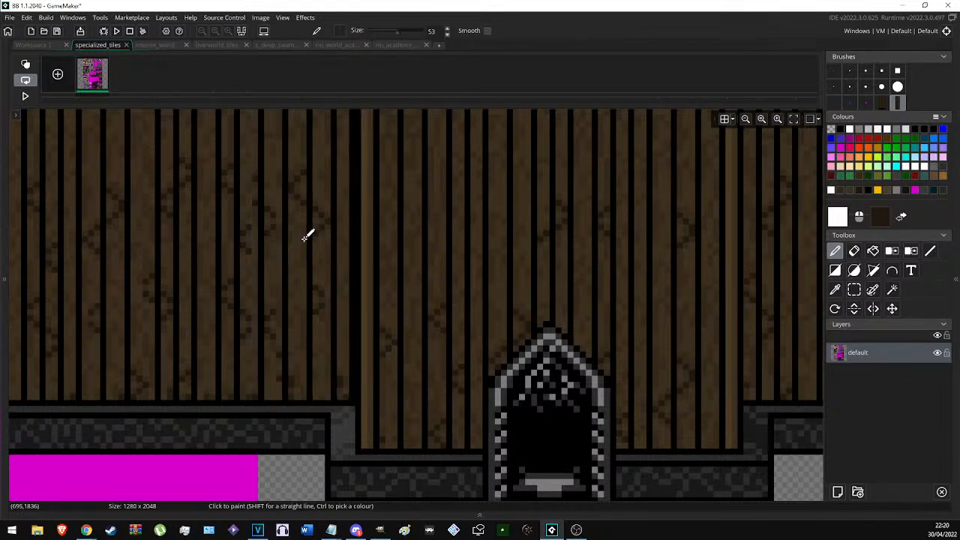
{"action": "left_click", "coordinate": [308, 238]}
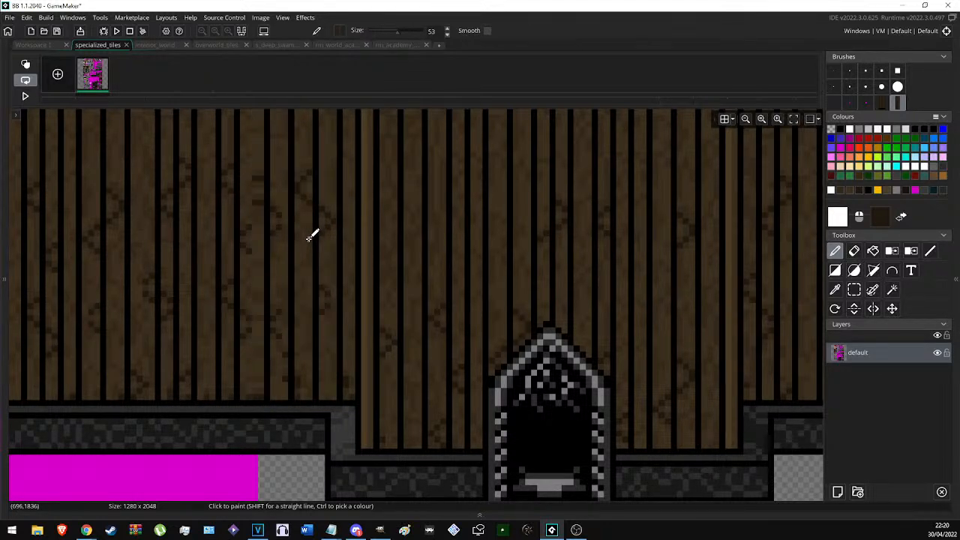
Cut a one-pixel-wide plank column at the old divider on the left wall and stamp it to fill the widened plank.
{"action": "middle_click_drag", "start_coordinate": [308, 238], "coordinate": [303, 284]}
{"action": "key", "text": "s"}
{"action": "mouse_move", "coordinate": [249, 442]}
{"action": "left_mouse_down"}
{"action": "mouse_move", "coordinate": [228, 183]}
{"action": "mouse_move", "coordinate": [250, 129]}
{"action": "left_mouse_up"}
{"action": "key", "text": "ctrl+x"}
{"action": "left_click", "coordinate": [248, 288]}
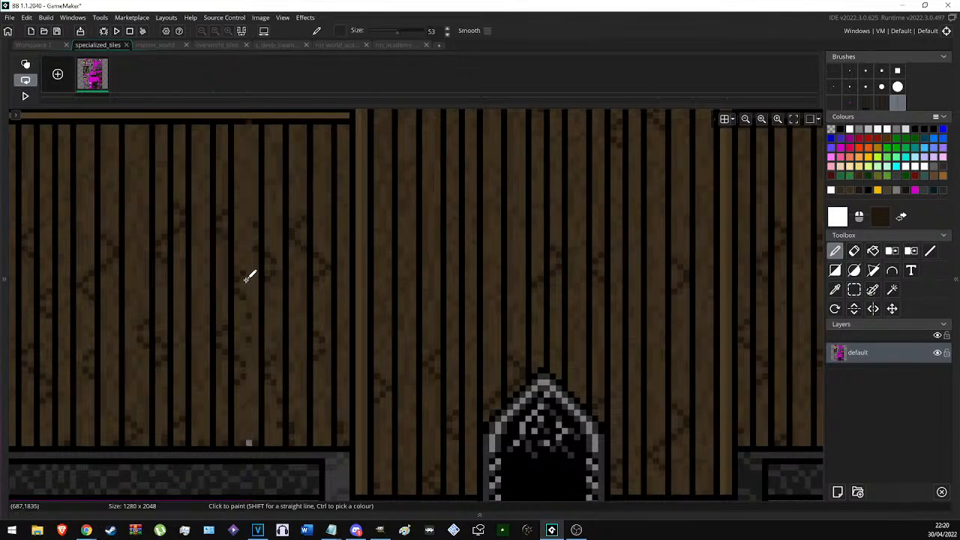
Redraw the upper dark knots on the left wall's widened plank with the one-pixel brush and browns sampled from the wood.
{"action": "left_click", "coordinate": [834, 70]}
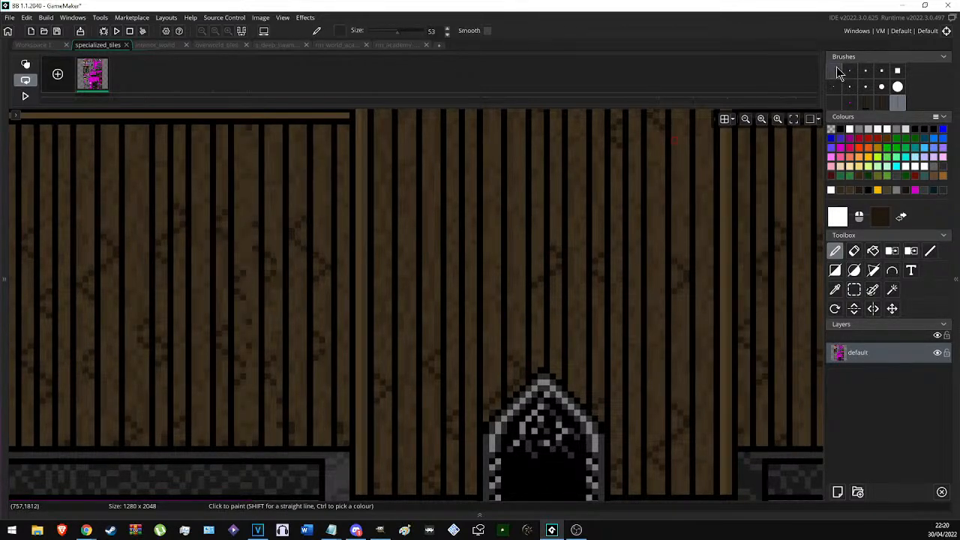
{"action": "scroll", "coordinate": [255, 214], "scroll_direction": "up", "scroll_amount": 3}
{"action": "left_click", "coordinate": [260, 235], "text": "ctrl"}
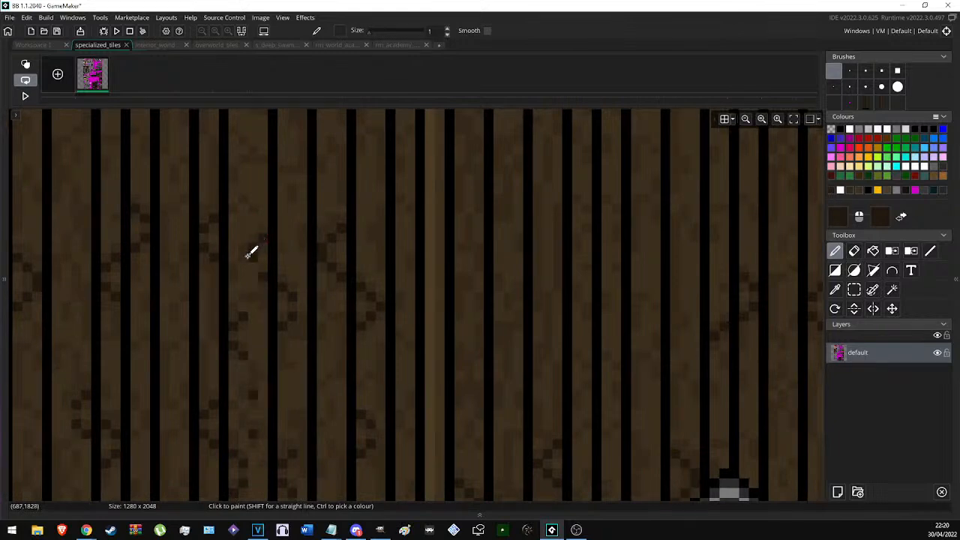
{"action": "left_click", "coordinate": [264, 270], "text": "ctrl"}
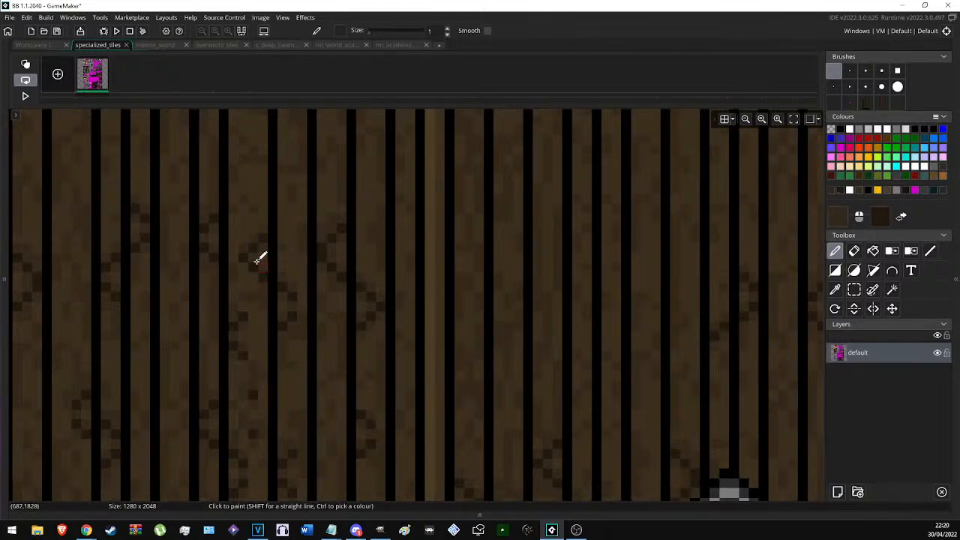
{"action": "left_click", "coordinate": [241, 258]}
{"action": "scroll", "coordinate": [274, 304], "scroll_direction": "down", "scroll_amount": 4}
{"action": "scroll", "coordinate": [260, 316], "scroll_direction": "up", "scroll_amount": 3}
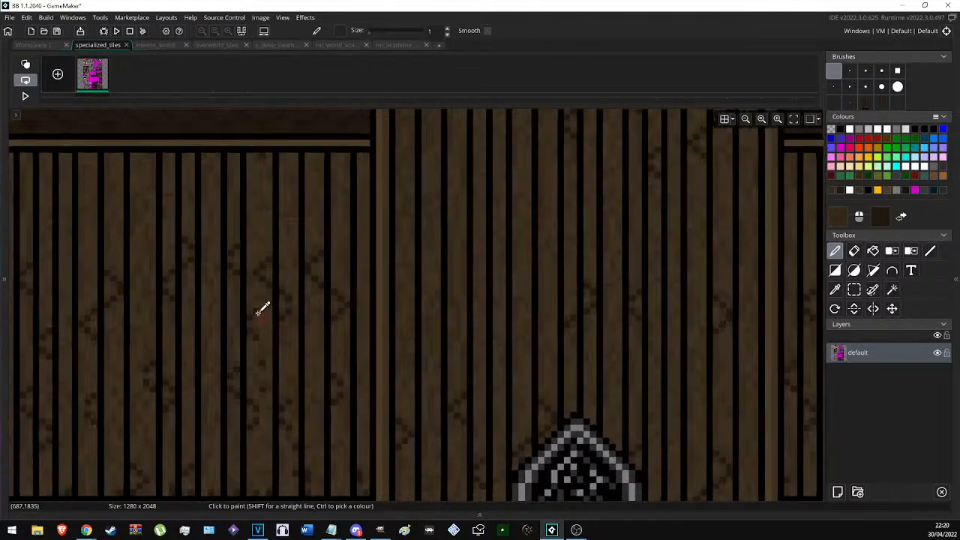
{"action": "scroll", "coordinate": [263, 302], "scroll_direction": "up", "scroll_amount": 1}
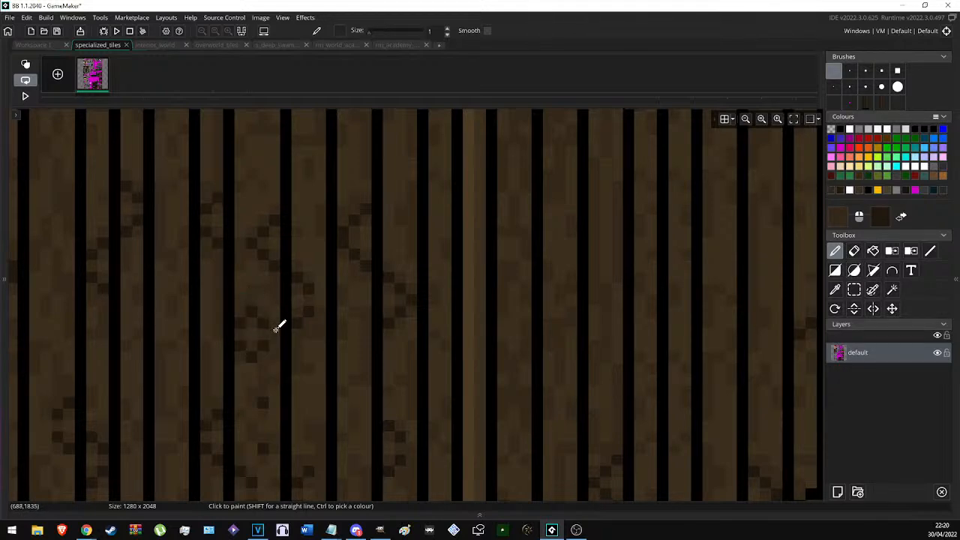
Reshape the lower dark knot on the left wall's widened plank with sampled browns so its grain lines join.
{"action": "scroll", "coordinate": [300, 298], "scroll_direction": "down", "scroll_amount": 4}
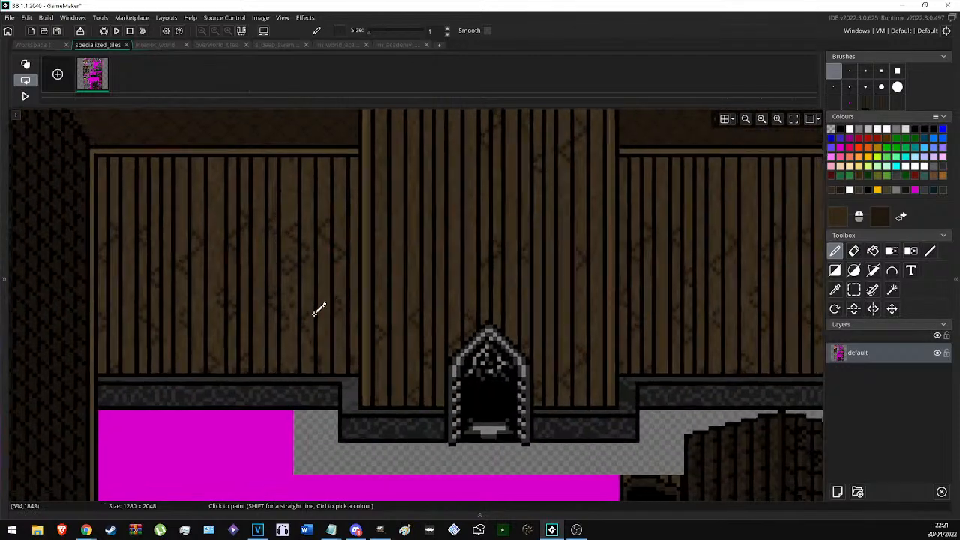
{"action": "scroll", "coordinate": [320, 310], "scroll_direction": "up", "scroll_amount": 3}
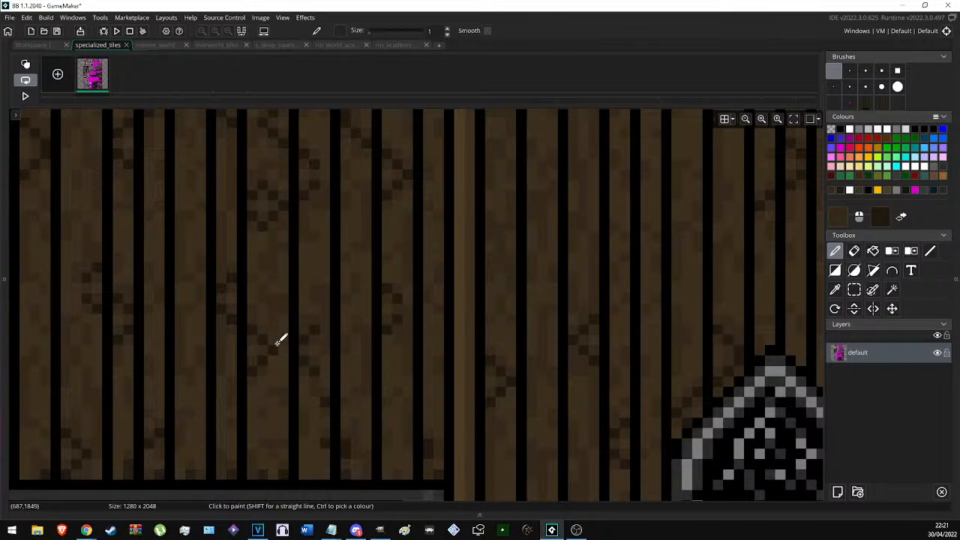
{"action": "scroll", "coordinate": [276, 353], "scroll_direction": "down", "scroll_amount": 3}
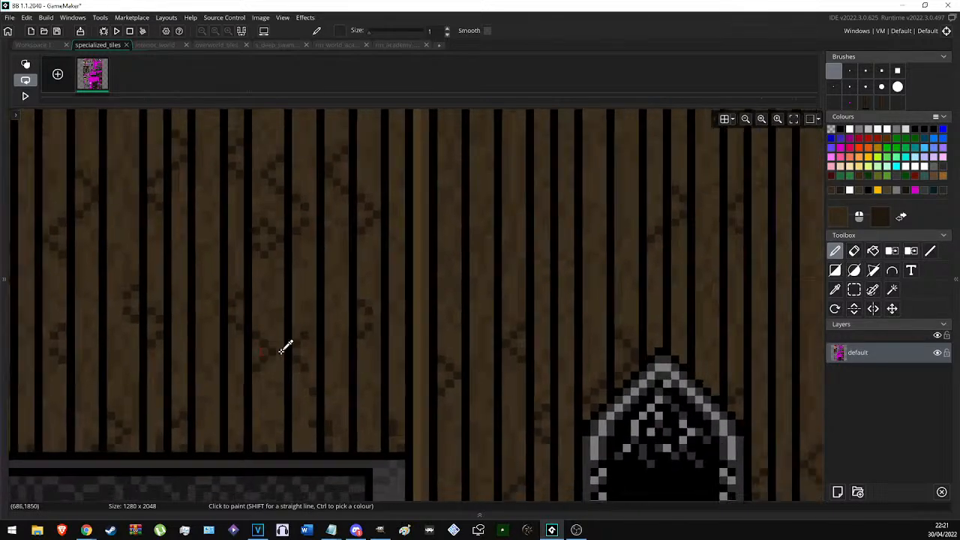
{"action": "scroll", "coordinate": [307, 337], "scroll_direction": "up", "scroll_amount": 1}
{"action": "scroll", "coordinate": [307, 337], "scroll_direction": "up", "scroll_amount": 1}
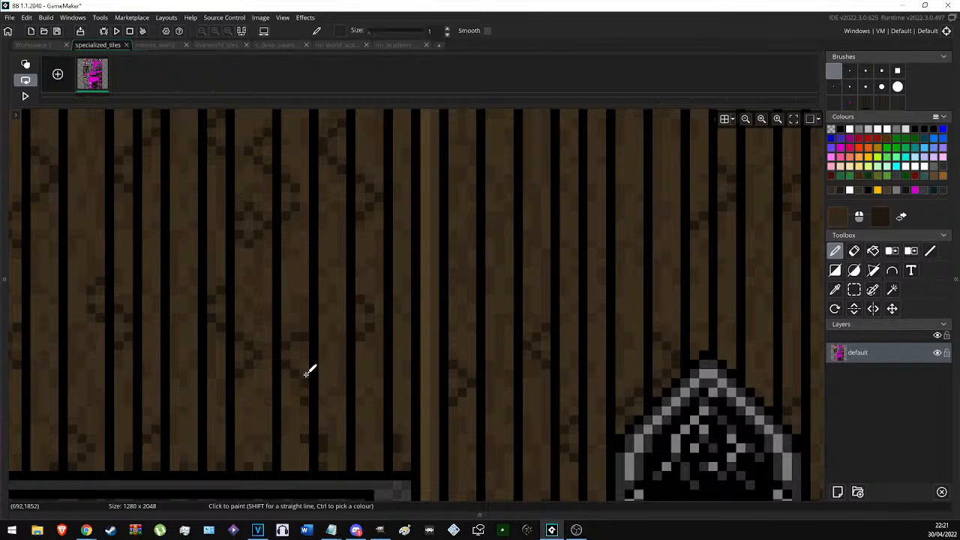
Retouch the lower knots and grain on the planks between the left wall's widened plank and the gable with sampled browns.
{"action": "right_click", "coordinate": [304, 363], "text": "ctrl"}
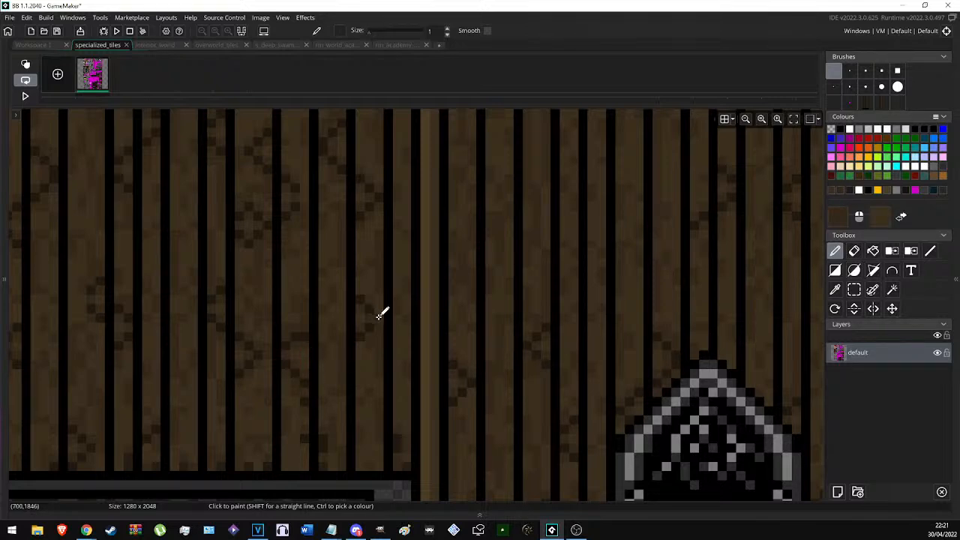
{"action": "left_click", "coordinate": [303, 330], "text": "ctrl"}
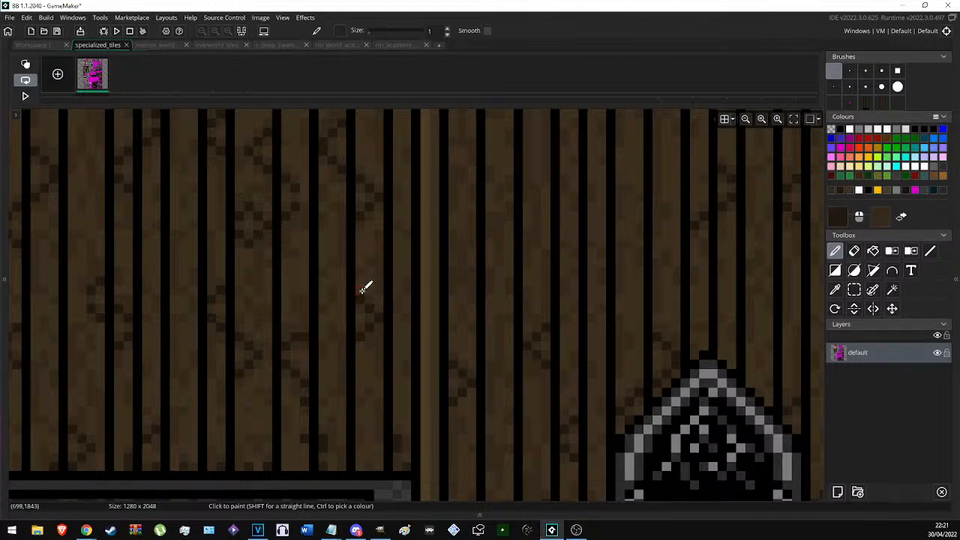
{"action": "scroll", "coordinate": [341, 255], "scroll_direction": "down", "scroll_amount": 1, "text": "ctrl"}
{"action": "scroll", "coordinate": [341, 255], "scroll_direction": "down", "scroll_amount": 3, "text": "ctrl"}
{"action": "scroll", "coordinate": [364, 317], "scroll_direction": "up", "scroll_amount": 3, "text": "ctrl"}
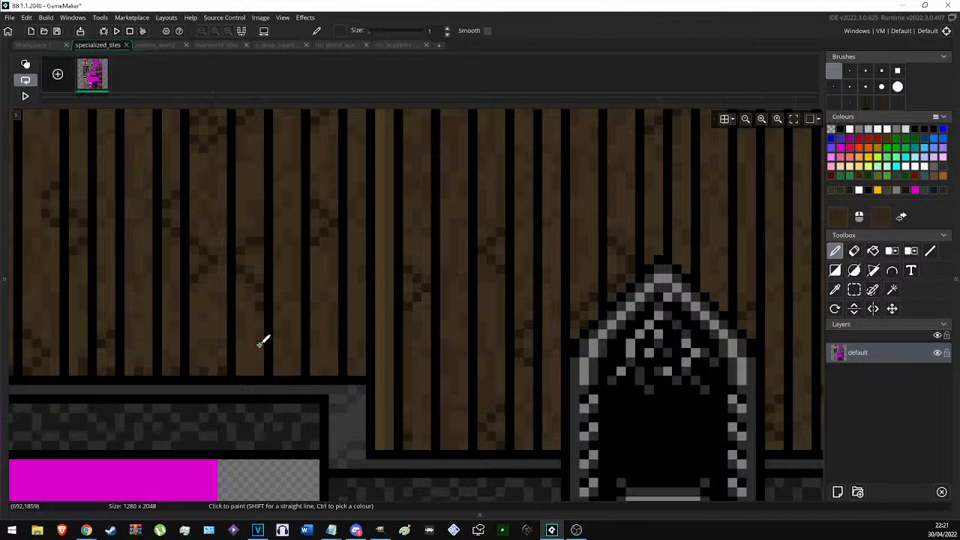
{"action": "scroll", "coordinate": [225, 364], "scroll_direction": "down", "scroll_amount": 2}
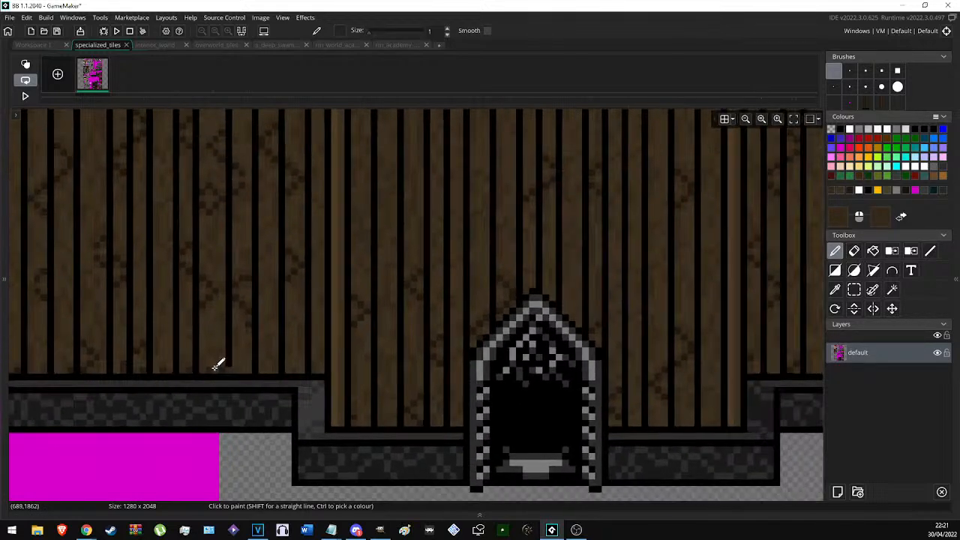
Sample plank browns and retouch the grain mark at the lower edge of the courtyard facade's left wing.
{"action": "scroll", "coordinate": [194, 336], "scroll_direction": "up", "scroll_amount": 3}
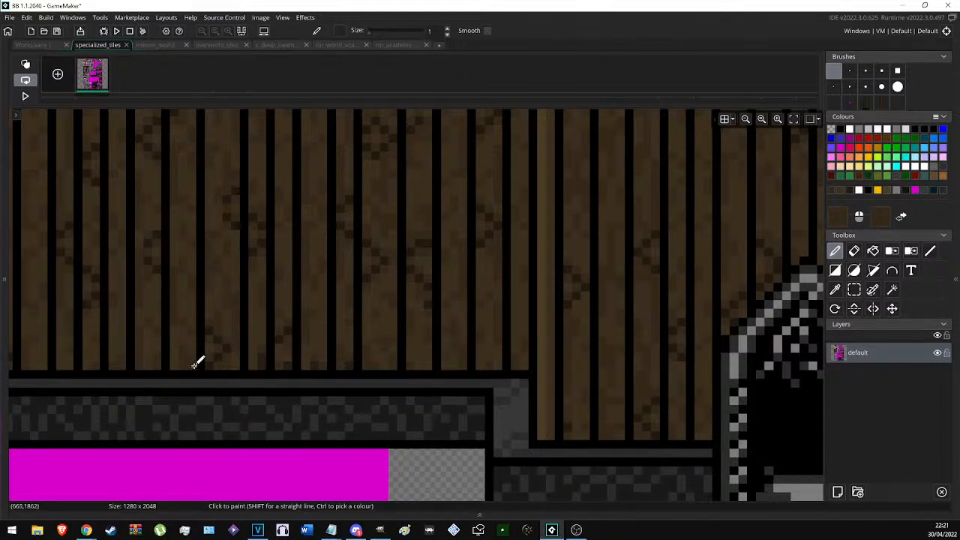
{"action": "left_click", "coordinate": [280, 348], "text": "ctrl"}
{"action": "left_click", "coordinate": [281, 359], "text": "ctrl"}
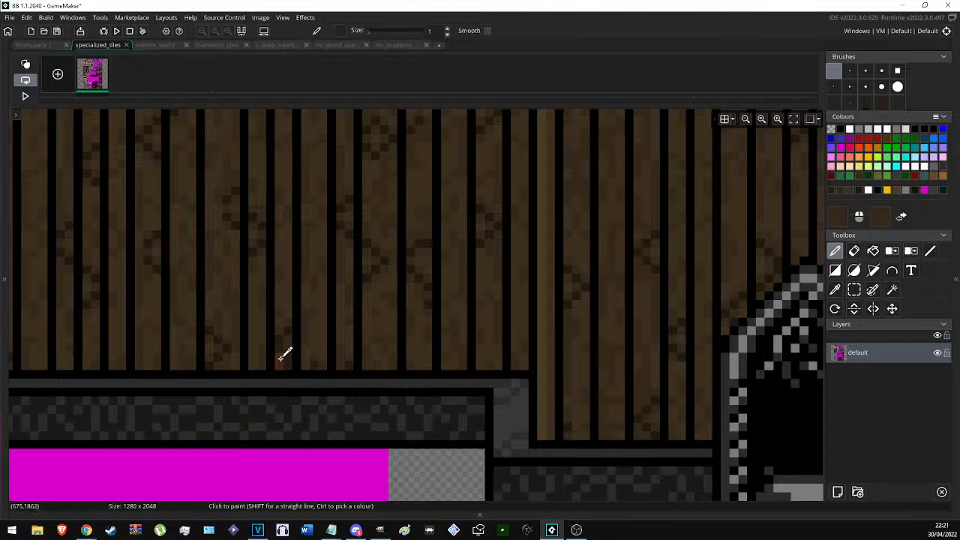
{"action": "left_click", "coordinate": [282, 326]}
{"action": "scroll", "coordinate": [349, 357], "scroll_direction": "down", "scroll_amount": 5}
{"action": "scroll", "coordinate": [352, 360], "scroll_direction": "up", "scroll_amount": 4}
{"action": "scroll", "coordinate": [365, 345], "scroll_direction": "down", "scroll_amount": 6}
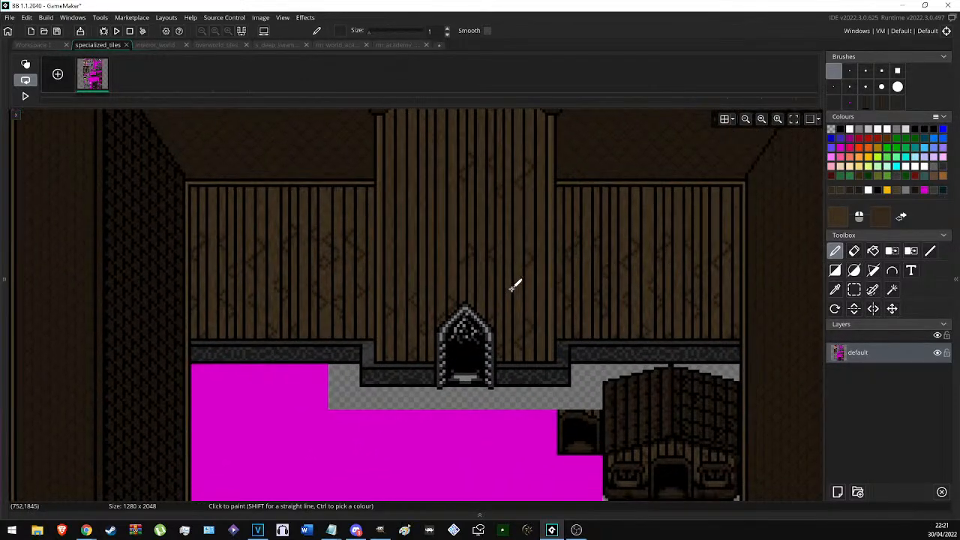
Paint over the stray dark pixel at the lower edge of the facade's right-wing planks.
{"action": "middle_click_drag", "start_coordinate": [514, 283], "coordinate": [278, 274]}
{"action": "scroll", "coordinate": [364, 315], "scroll_direction": "up", "scroll_amount": 4}
{"action": "scroll", "coordinate": [175, 332], "scroll_direction": "up", "scroll_amount": 3}
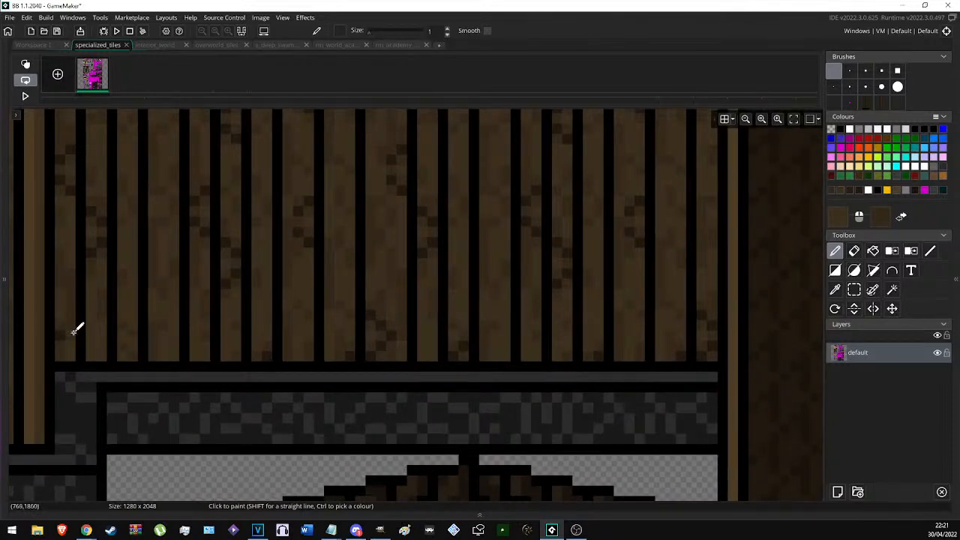
{"action": "scroll", "coordinate": [366, 325], "scroll_direction": "down", "scroll_amount": 2}
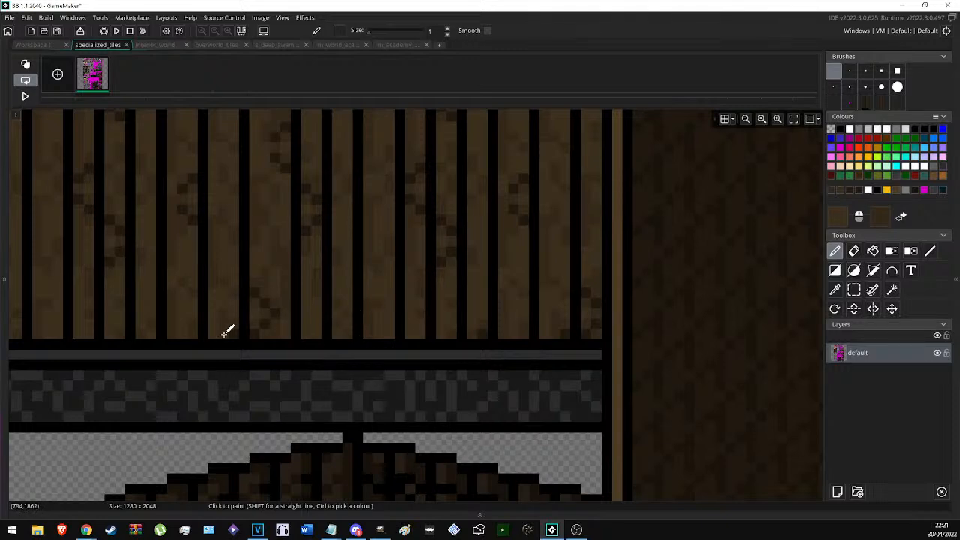
{"action": "left_click", "coordinate": [565, 334]}
{"action": "scroll", "coordinate": [543, 246], "scroll_direction": "down", "scroll_amount": 1}
{"action": "scroll", "coordinate": [538, 241], "scroll_direction": "down", "scroll_amount": 1}
{"action": "scroll", "coordinate": [521, 225], "scroll_direction": "up", "scroll_amount": 1}
Sample dark grain and plank tones and retouch the wood-grain marks across the facade's right wing.
{"action": "right_click", "coordinate": [514, 218], "text": "ctrl"}
{"action": "right_click", "coordinate": [508, 208]}
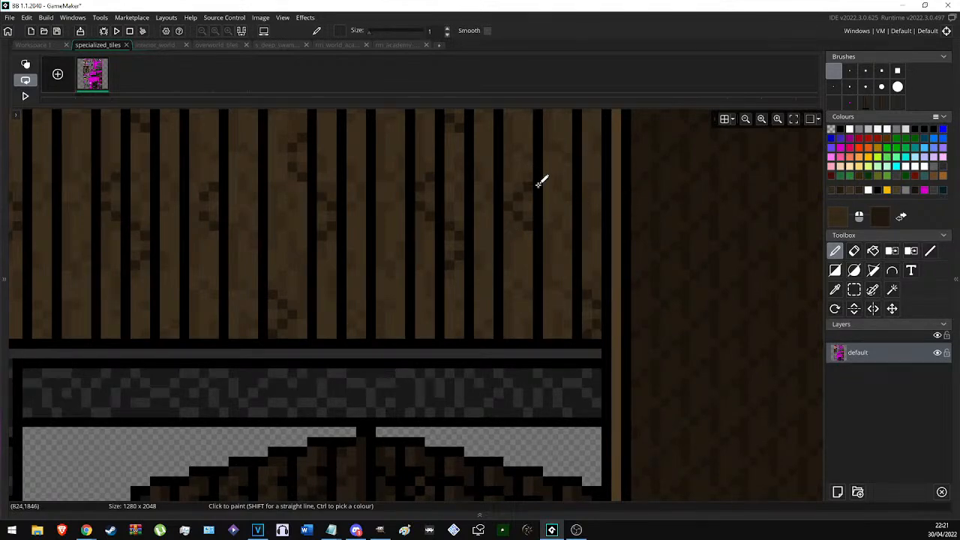
{"action": "scroll", "coordinate": [487, 244], "scroll_direction": "down", "scroll_amount": 2}
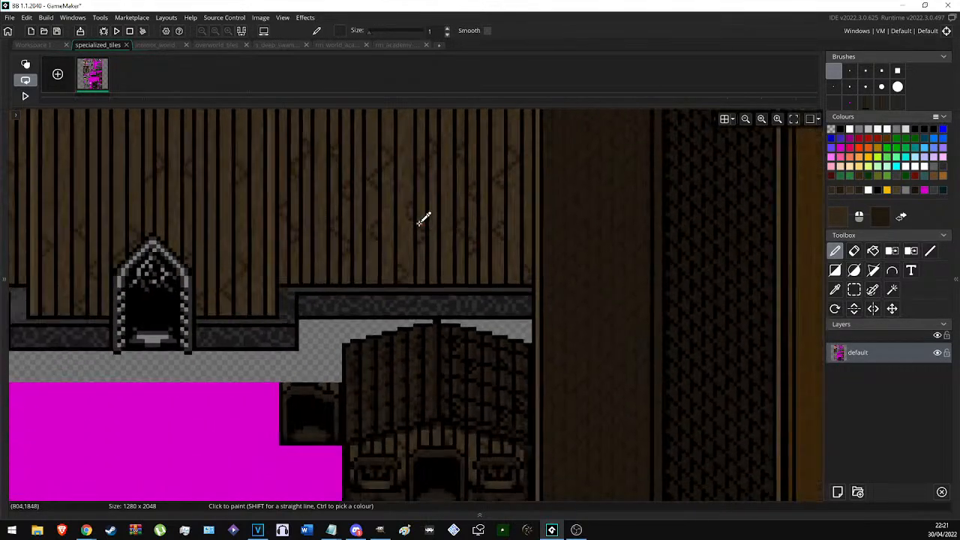
{"action": "scroll", "coordinate": [420, 214], "scroll_direction": "up", "scroll_amount": 2}
{"action": "left_click", "coordinate": [399, 201], "text": "ctrl"}
{"action": "left_click", "coordinate": [391, 200], "text": "ctrl"}
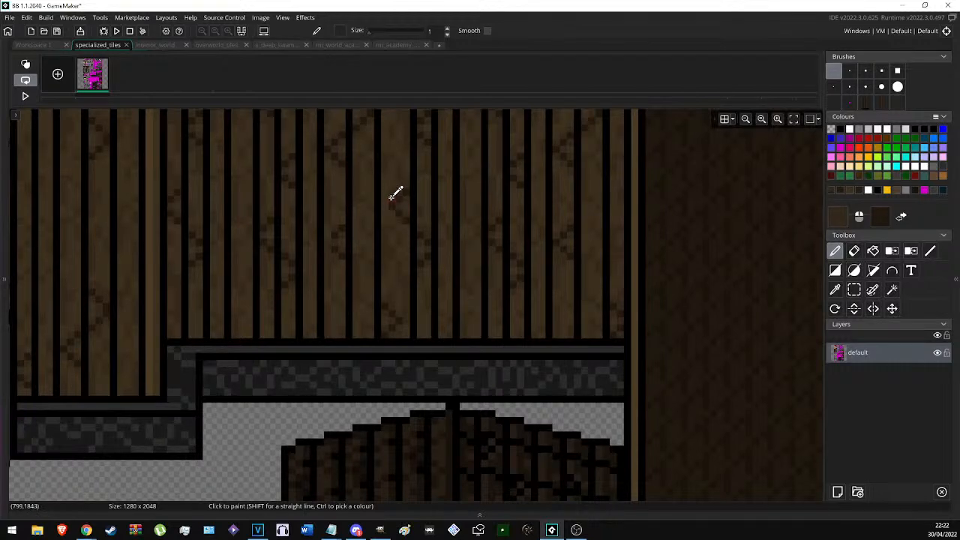
{"action": "scroll", "coordinate": [456, 267], "scroll_direction": "down", "scroll_amount": 1}
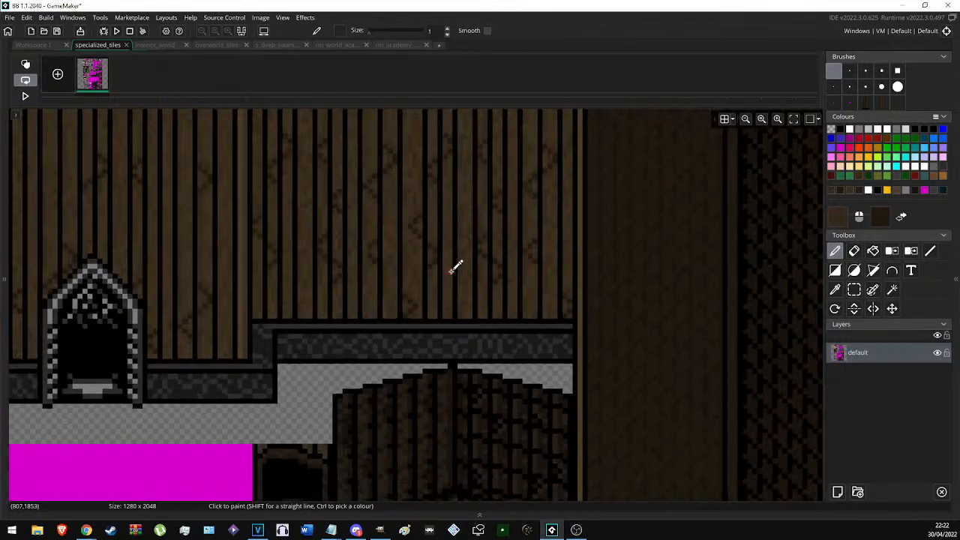
{"action": "middle_click_drag", "start_coordinate": [453, 228], "coordinate": [478, 302]}
{"action": "scroll", "coordinate": [478, 302], "scroll_direction": "down", "scroll_amount": 6}
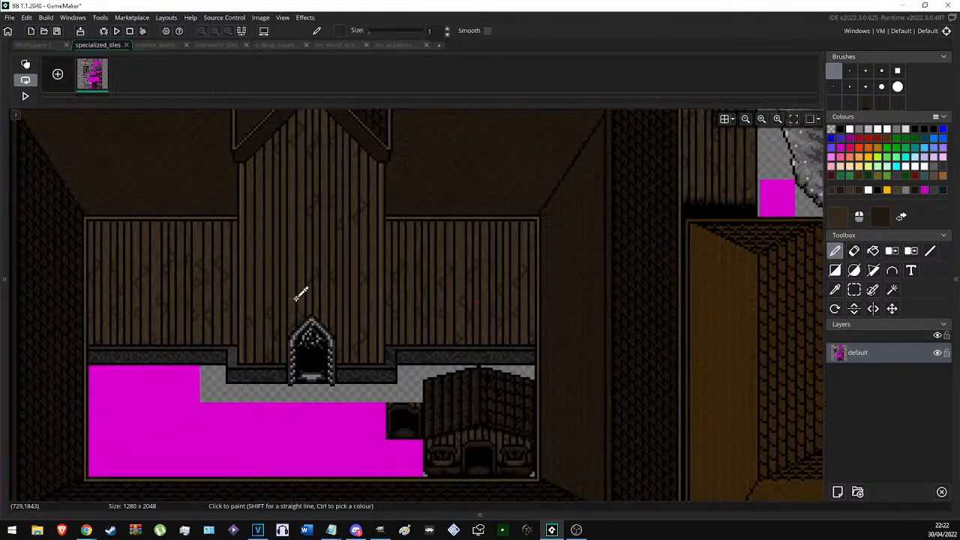
Examine the plank grain across the courtyard facade's left wing and the rest of the dark wooden building.
{"action": "middle_click_drag", "start_coordinate": [305, 280], "coordinate": [354, 198]}
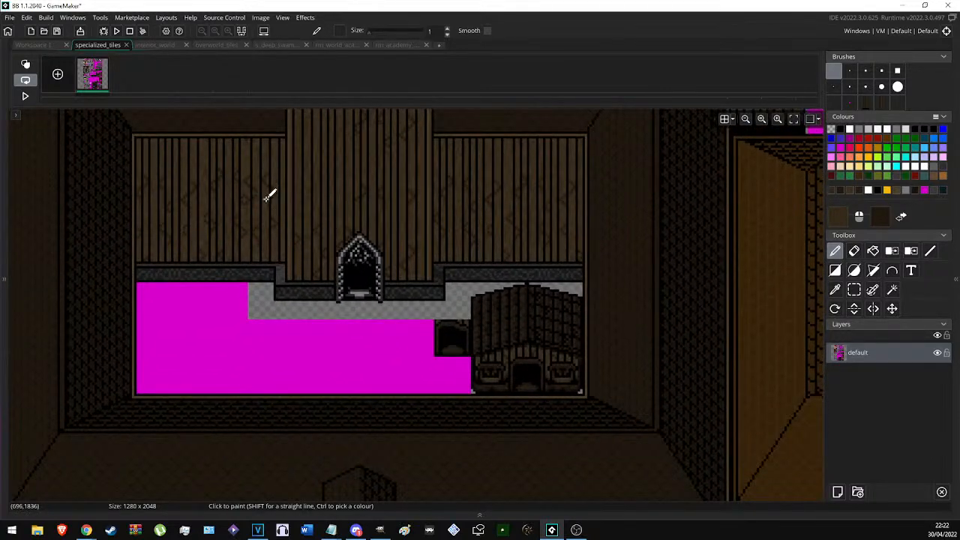
{"action": "scroll", "coordinate": [270, 169], "scroll_direction": "up", "scroll_amount": 4}
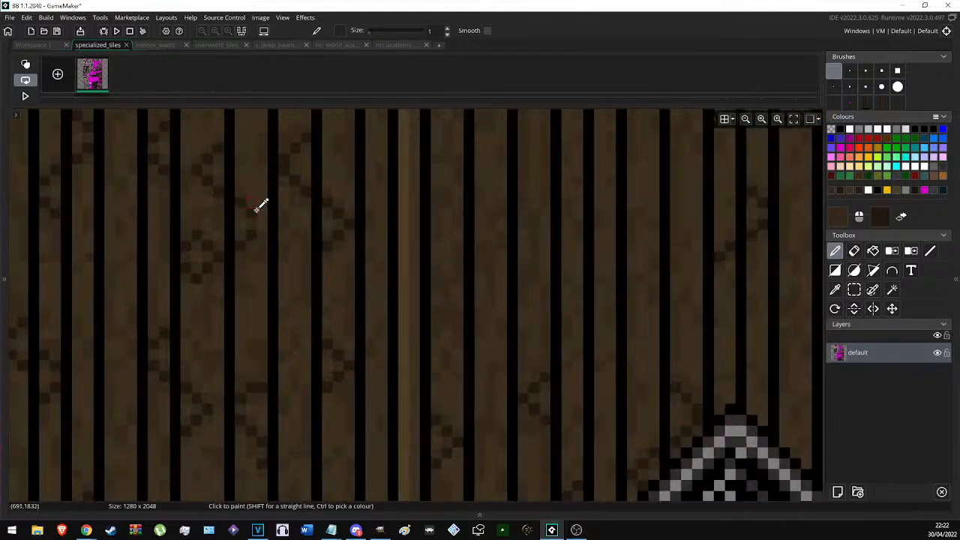
{"action": "scroll", "coordinate": [262, 225], "scroll_direction": "down", "scroll_amount": 1}
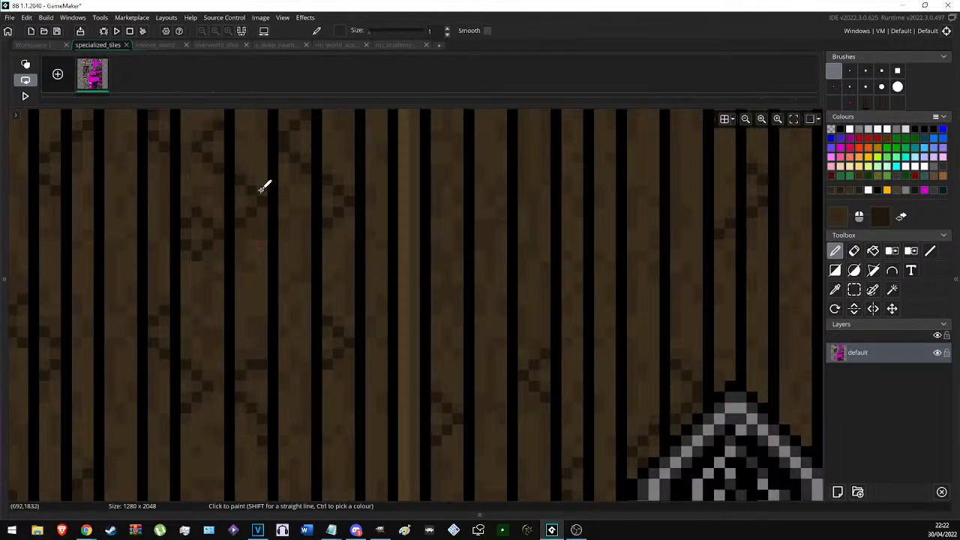
{"action": "scroll", "coordinate": [303, 260], "scroll_direction": "down", "scroll_amount": 5}
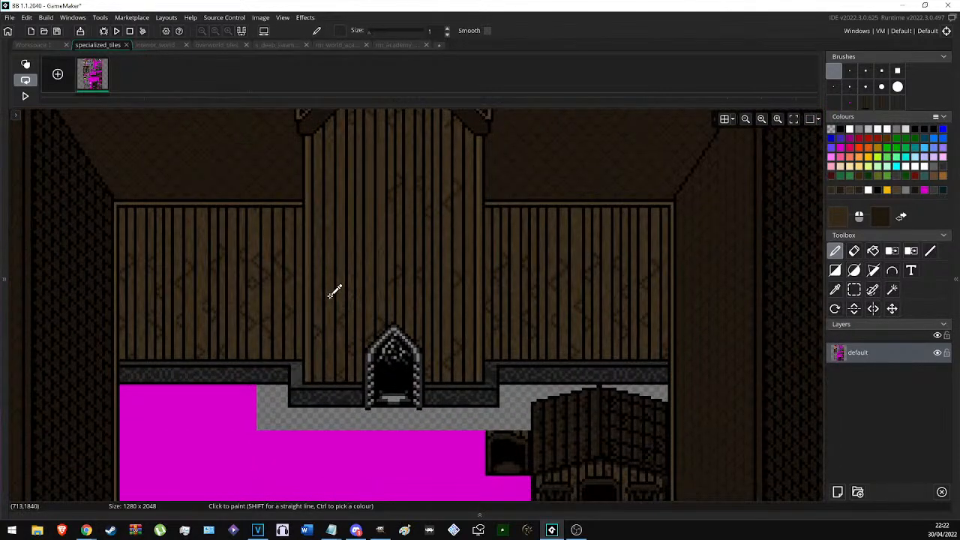
{"action": "scroll", "coordinate": [262, 322], "scroll_direction": "up", "scroll_amount": 4}
{"action": "scroll", "coordinate": [260, 346], "scroll_direction": "down", "scroll_amount": 5}
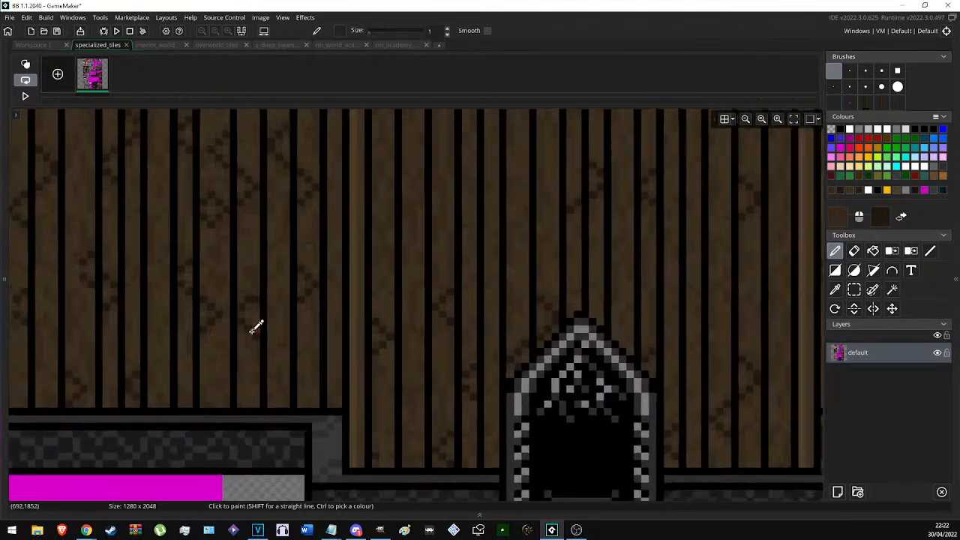
{"action": "scroll", "coordinate": [375, 324], "scroll_direction": "down", "scroll_amount": 2}
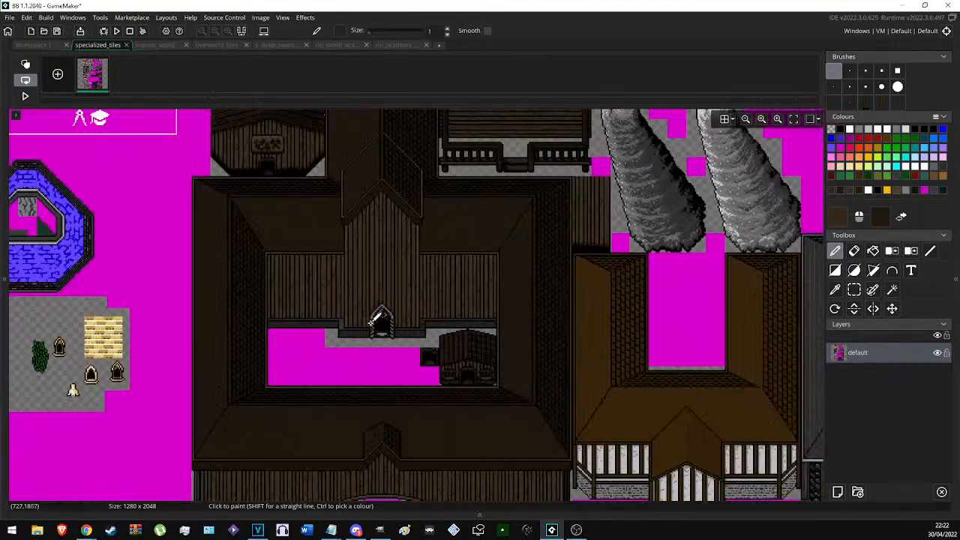
{"action": "scroll", "coordinate": [370, 320], "scroll_direction": "down", "scroll_amount": 6}
{"action": "scroll", "coordinate": [293, 298], "scroll_direction": "up", "scroll_amount": 1}
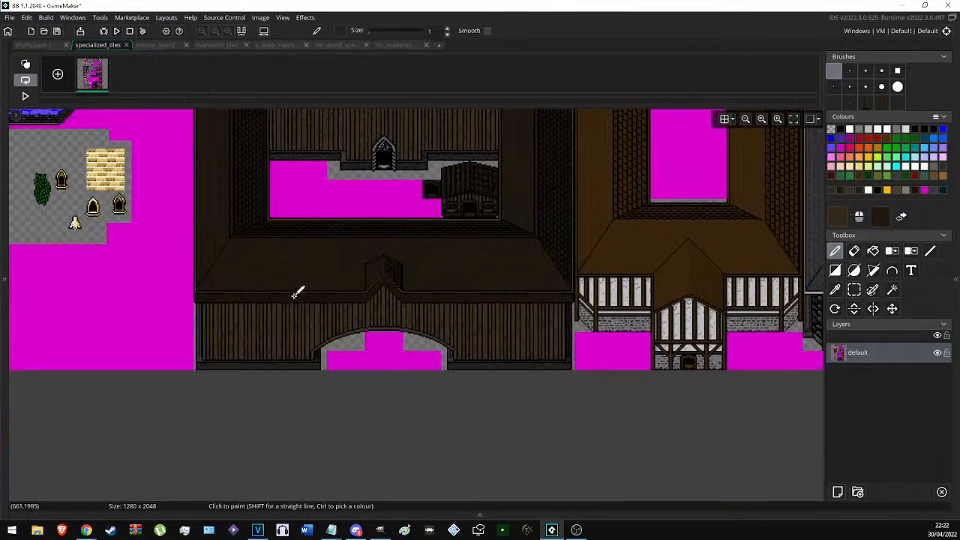
Copy the light trim at the left edge of the facade's central section as a 4-pixel custom brush.
{"action": "scroll", "coordinate": [195, 308], "scroll_direction": "up", "scroll_amount": 1, "text": "ctrl"}
{"action": "key", "text": "s"}
{"action": "middle_click_drag", "start_coordinate": [387, 157], "coordinate": [345, 259]}
{"action": "scroll", "coordinate": [341, 254], "scroll_direction": "up", "scroll_amount": 8, "text": "ctrl"}
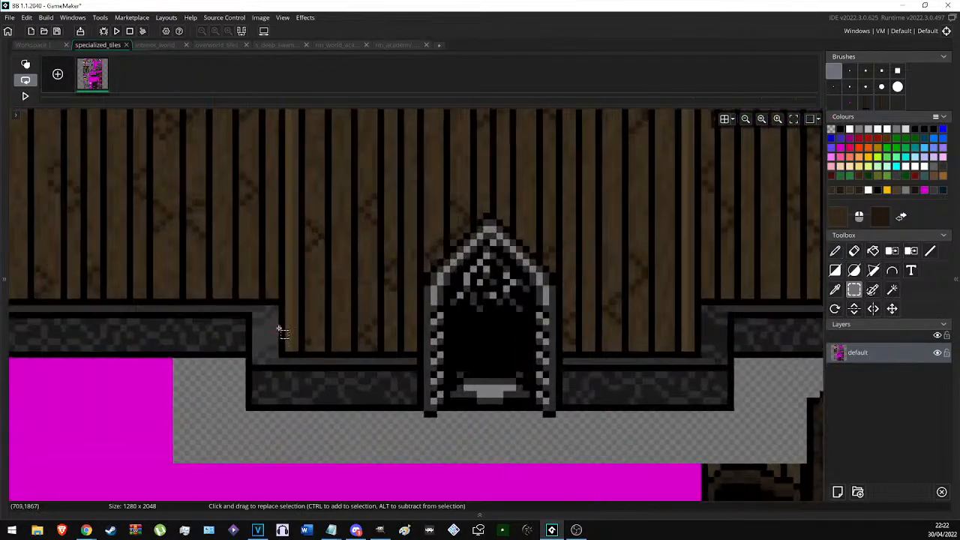
{"action": "left_click_drag", "start_coordinate": [283, 328], "coordinate": [303, 327]}
{"action": "key", "text": "ctrl+c"}
{"action": "scroll", "coordinate": [477, 297], "scroll_direction": "down", "scroll_amount": 7, "text": "ctrl"}
{"action": "scroll", "coordinate": [375, 315], "scroll_direction": "down", "scroll_amount": 5}
{"action": "scroll", "coordinate": [302, 304], "scroll_direction": "up", "scroll_amount": 3, "text": "ctrl"}
{"action": "scroll", "coordinate": [299, 294], "scroll_direction": "up", "scroll_amount": 4, "text": "ctrl"}
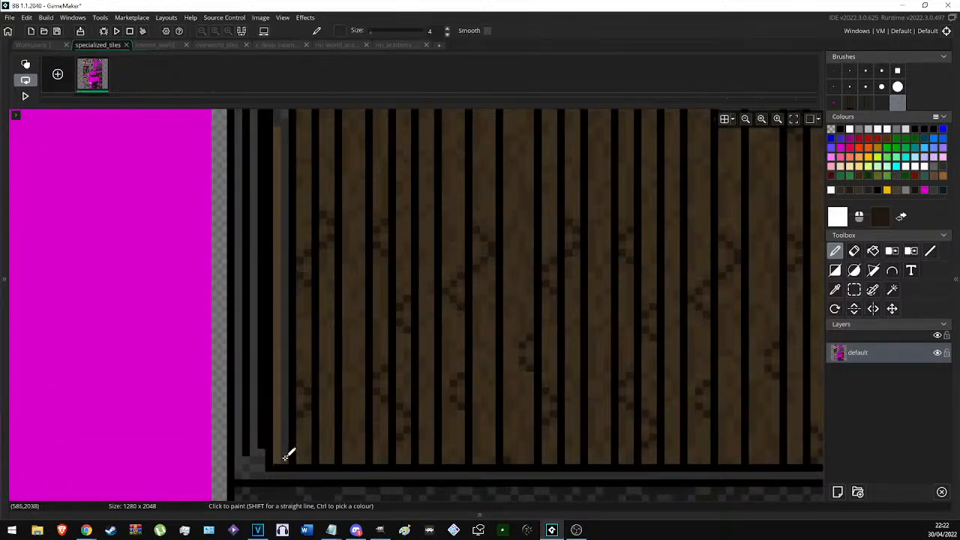
Draw vertical trim lines with the copied brush along the left and right edges of the building's front wall.
{"action": "key", "text": "l"}
{"action": "scroll", "coordinate": [288, 456], "scroll_direction": "up", "scroll_amount": 5}
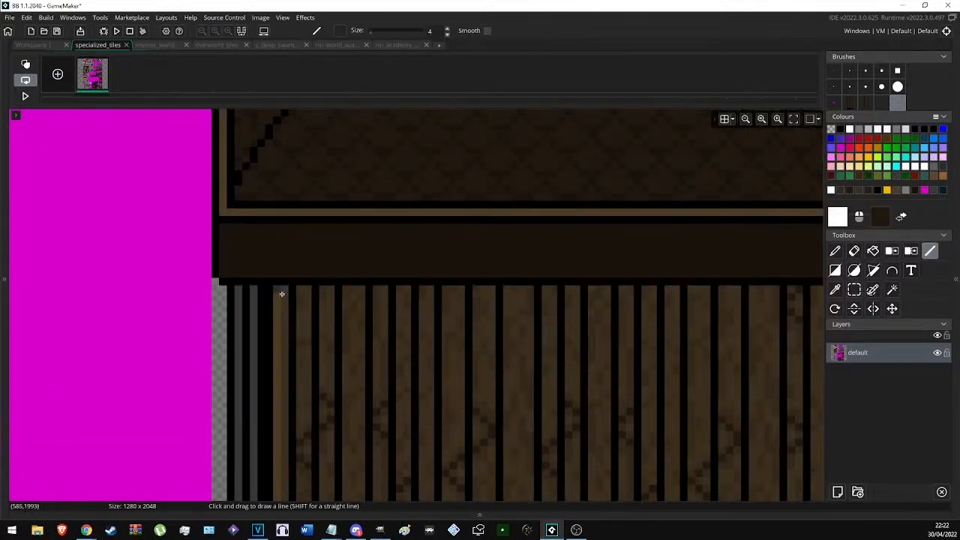
{"action": "scroll", "coordinate": [125, 289], "scroll_direction": "down", "scroll_amount": 6, "text": "ctrl"}
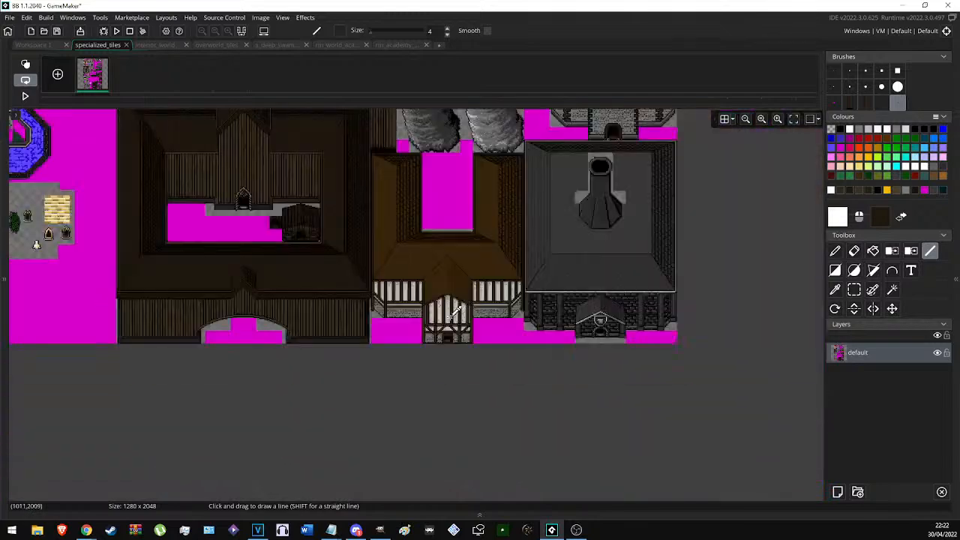
{"action": "scroll", "coordinate": [443, 352], "scroll_direction": "up", "scroll_amount": 6, "text": "ctrl"}
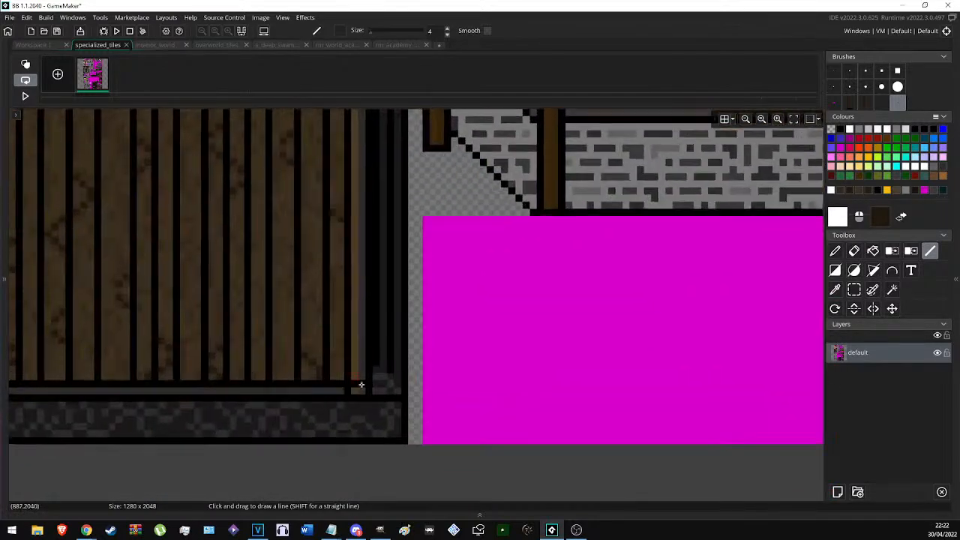
{"action": "scroll", "coordinate": [360, 373], "scroll_direction": "up", "scroll_amount": 5}
{"action": "scroll", "coordinate": [359, 229], "scroll_direction": "down", "scroll_amount": 5, "text": "ctrl"}
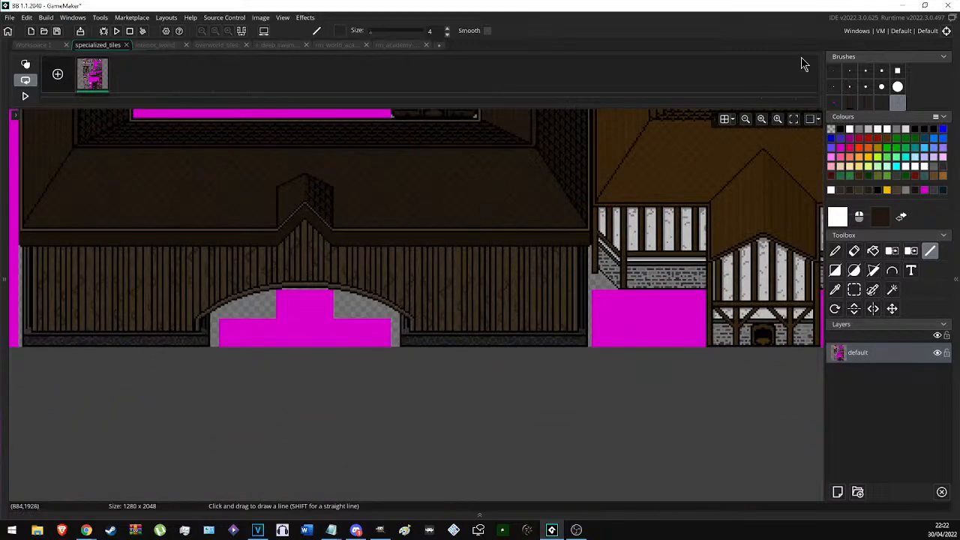
Switch to the 1-pixel brush, sample the edge trim's brown and rework the trim post at the entrance arch's left end.
{"action": "left_click", "coordinate": [834, 70]}
{"action": "scroll", "coordinate": [45, 296], "scroll_direction": "up", "scroll_amount": 3, "text": "ctrl"}
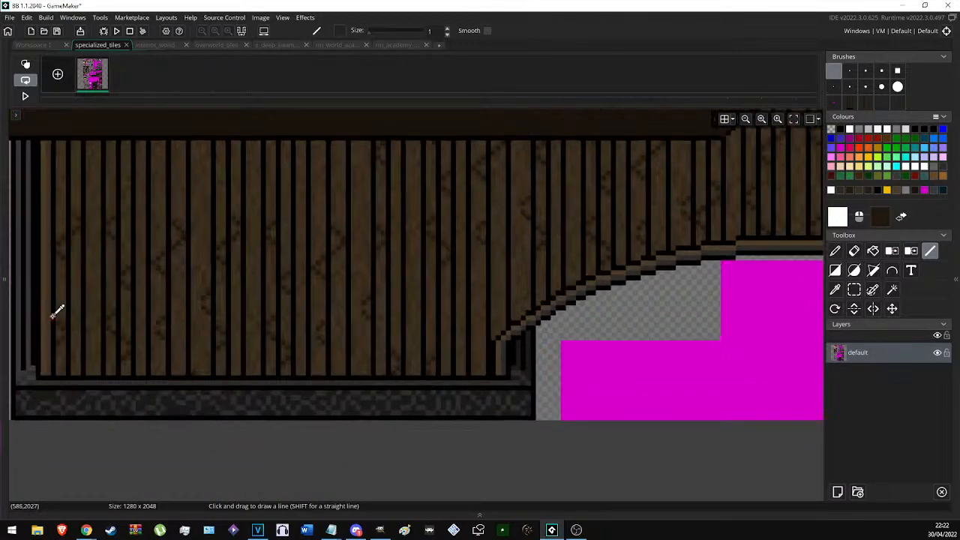
{"action": "left_click", "coordinate": [51, 315], "text": "alt"}
{"action": "middle_click_drag", "start_coordinate": [486, 350], "coordinate": [134, 347]}
{"action": "key", "text": "s"}
{"action": "left_click", "coordinate": [150, 371]}
Rework the brown trim post at the right end of the entrance arch to match the left one.
{"action": "left_click_drag", "start_coordinate": [190, 337], "coordinate": [756, 204]}
{"action": "scroll", "coordinate": [757, 330], "scroll_direction": "up", "scroll_amount": 3, "text": "ctrl"}
{"action": "left_click_drag", "start_coordinate": [740, 353], "coordinate": [739, 395], "text": "ctrl"}
{"action": "key", "text": "h"}
{"action": "left_click", "coordinate": [741, 394]}
{"action": "key", "text": "s"}
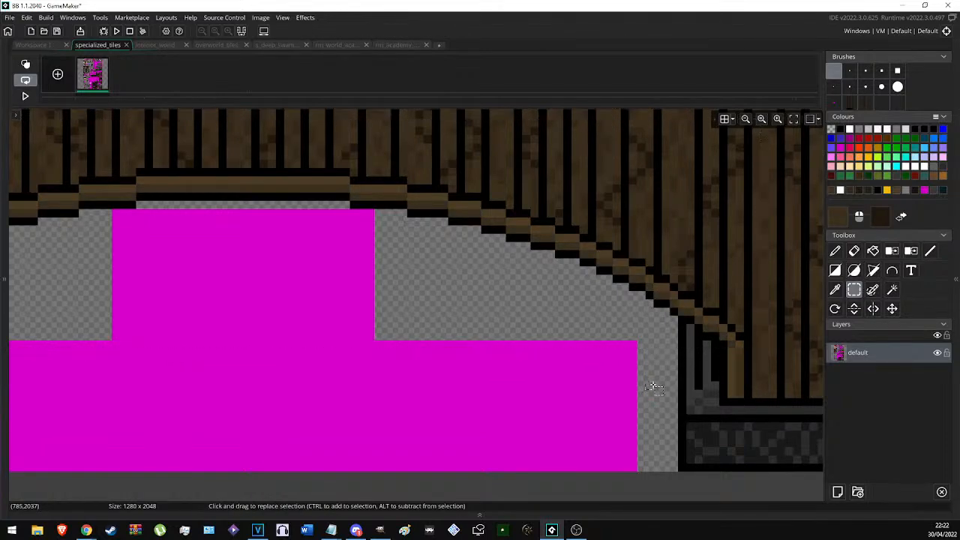
Review the finished building in the tile sheet, then inspect it in place in the rm_world_academyland room.
{"action": "scroll", "coordinate": [656, 373], "scroll_direction": "down", "scroll_amount": 4, "text": "ctrl"}
{"action": "scroll", "coordinate": [653, 373], "scroll_direction": "down", "scroll_amount": 1, "text": "ctrl"}
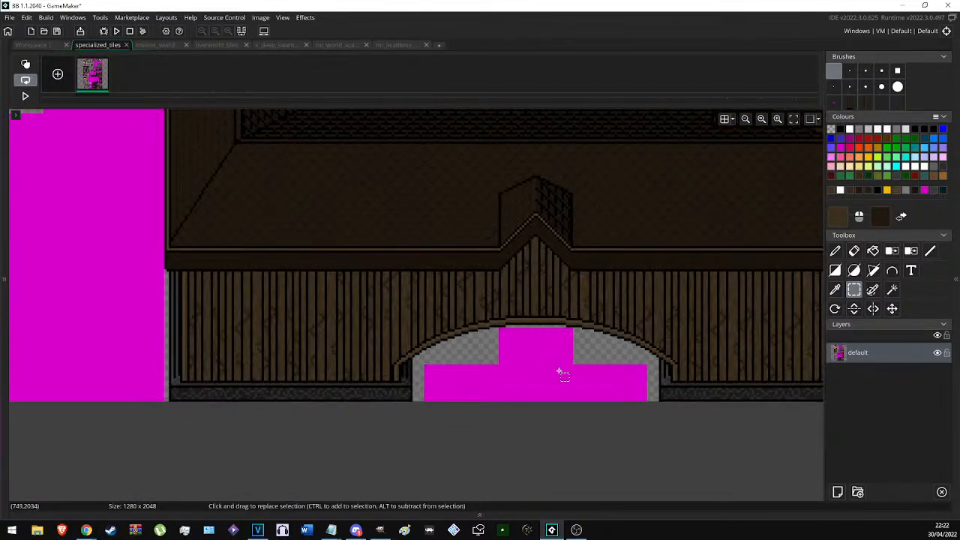
{"action": "scroll", "coordinate": [143, 311], "scroll_direction": "down", "scroll_amount": 2, "text": "ctrl"}
{"action": "scroll", "coordinate": [187, 246], "scroll_direction": "up", "scroll_amount": 1}
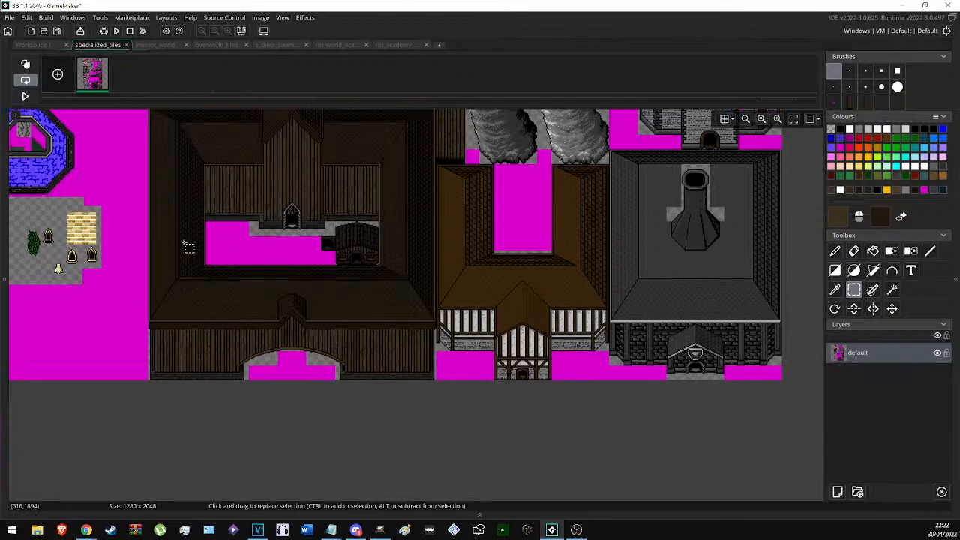
{"action": "scroll", "coordinate": [270, 231], "scroll_direction": "up", "scroll_amount": 2}
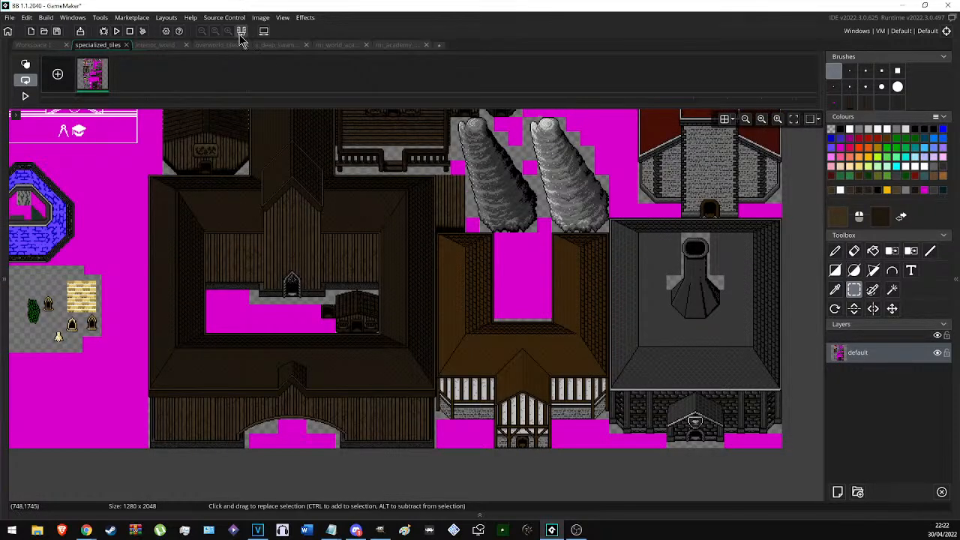
{"action": "left_click", "coordinate": [345, 45]}
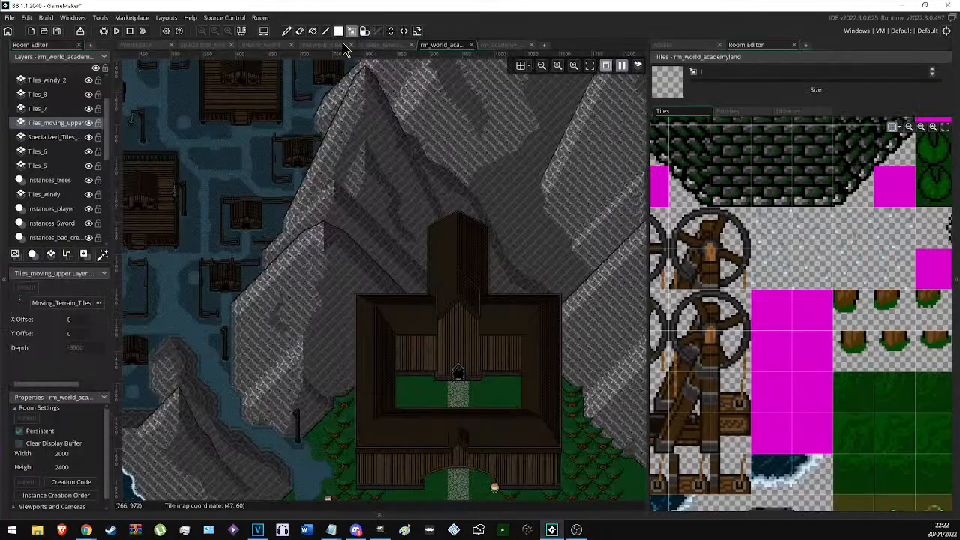
{"action": "scroll", "coordinate": [446, 258], "scroll_direction": "down", "scroll_amount": 1, "text": "ctrl"}
{"action": "middle_click_drag", "start_coordinate": [503, 304], "coordinate": [411, 204]}
{"action": "scroll", "coordinate": [409, 204], "scroll_direction": "down", "scroll_amount": 1, "text": "ctrl"}
{"action": "scroll", "coordinate": [410, 206], "scroll_direction": "up", "scroll_amount": 2}
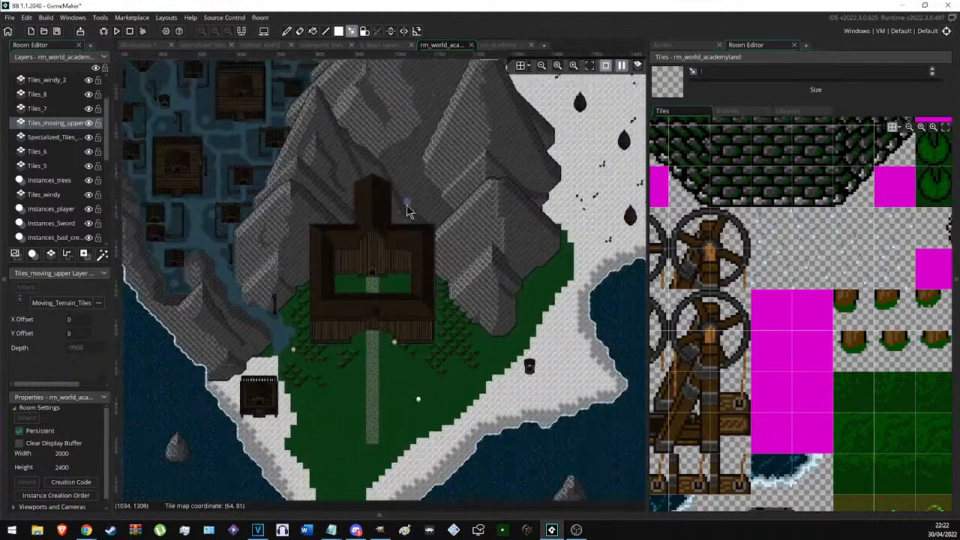
{"action": "scroll", "coordinate": [341, 330], "scroll_direction": "up", "scroll_amount": 1, "text": "ctrl"}
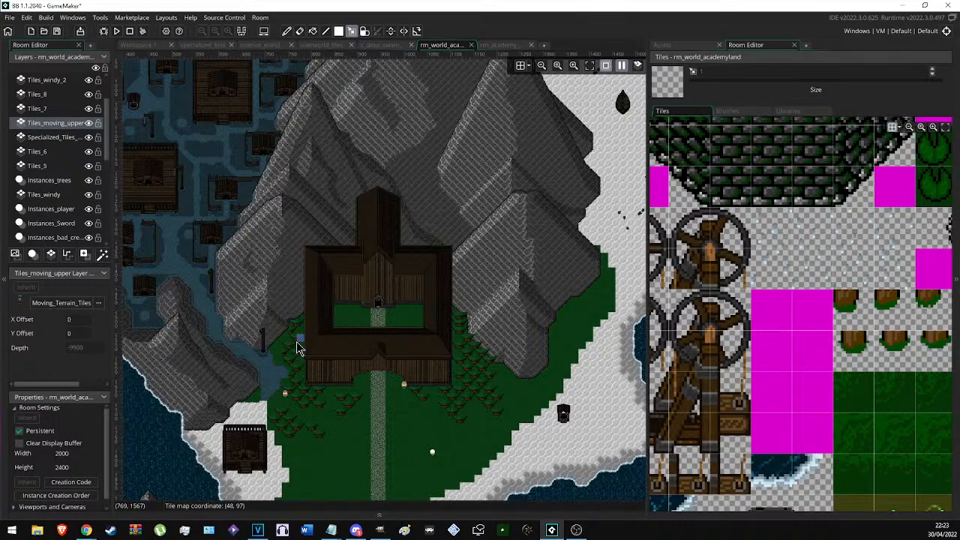
{"action": "middle_click_drag", "start_coordinate": [406, 304], "coordinate": [379, 272]}
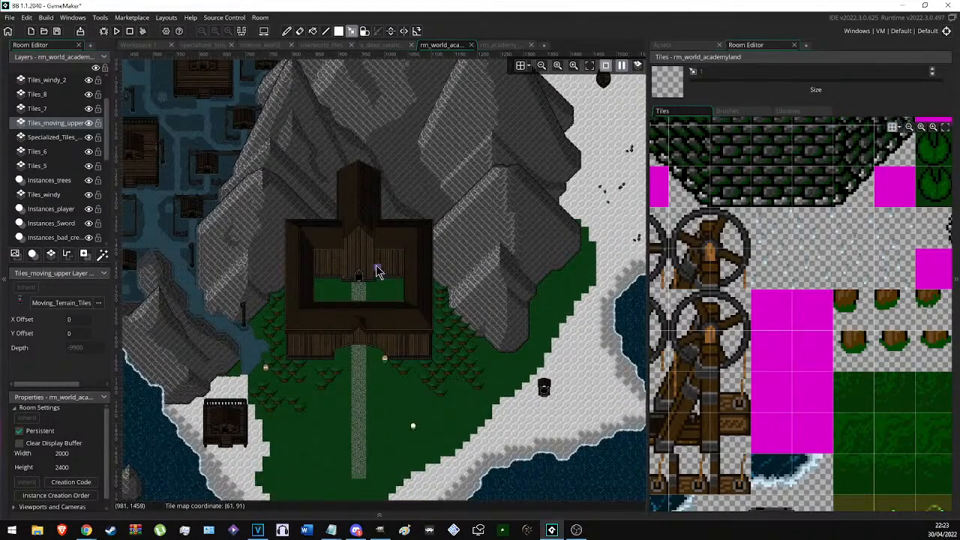
{"action": "scroll", "coordinate": [369, 268], "scroll_direction": "up", "scroll_amount": 2, "text": "ctrl"}
{"action": "scroll", "coordinate": [359, 267], "scroll_direction": "up", "scroll_amount": 2, "text": "ctrl"}
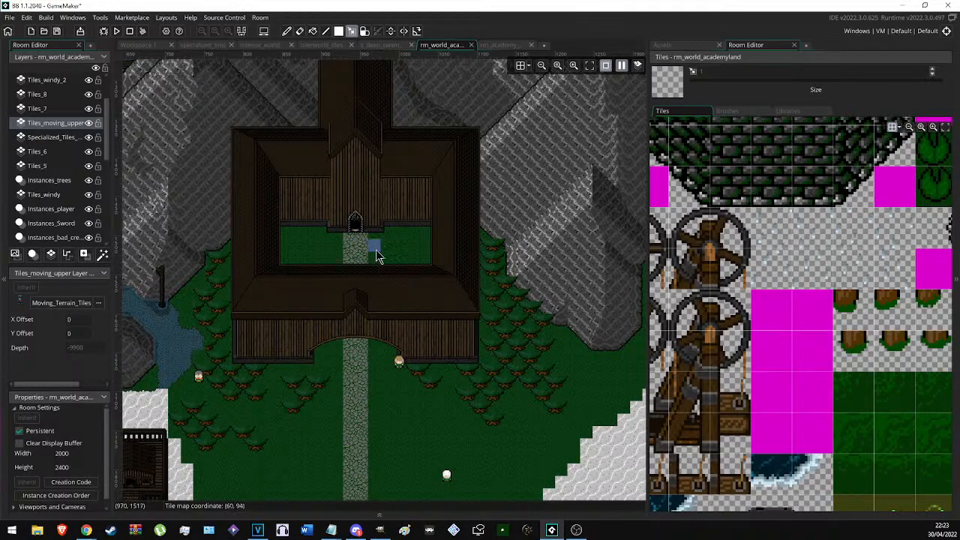
{"action": "scroll", "coordinate": [328, 243], "scroll_direction": "up", "scroll_amount": 1, "text": "ctrl"}
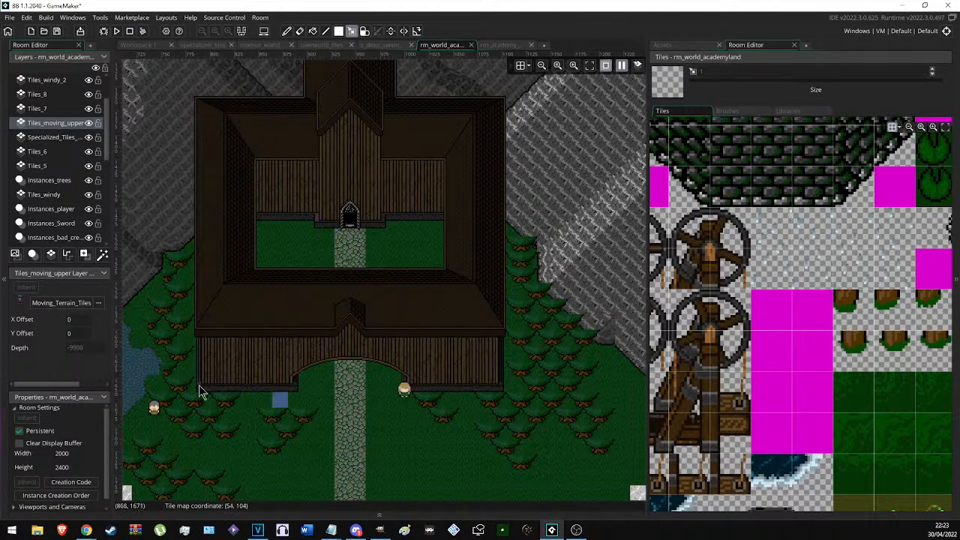
Open the overworld_tiles sheet in the full workspace and examine the grey and brown cliff tiles.
{"action": "left_click", "coordinate": [322, 47]}
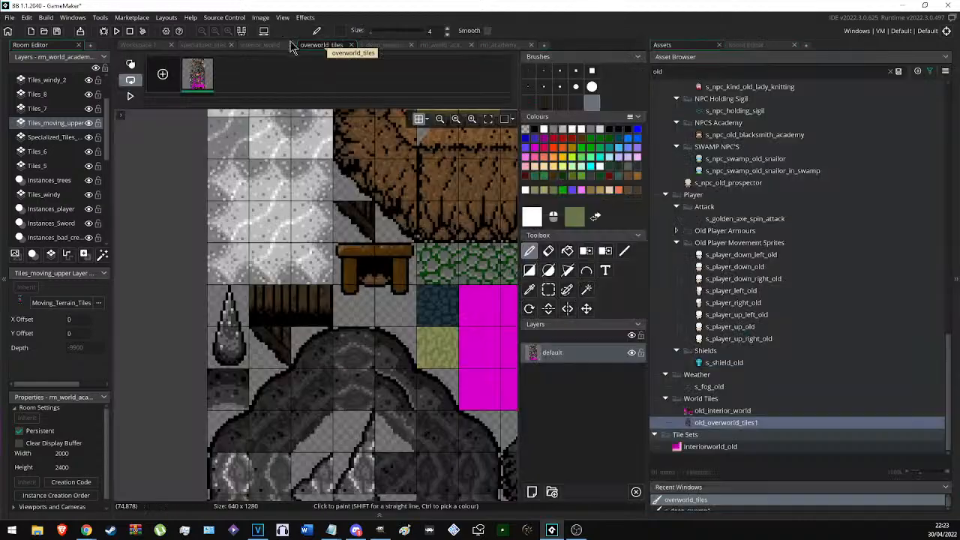
{"action": "left_click", "coordinate": [215, 47]}
{"action": "left_click", "coordinate": [317, 48]}
{"action": "left_click", "coordinate": [241, 32]}
{"action": "scroll", "coordinate": [266, 216], "scroll_direction": "down", "scroll_amount": 1}
{"action": "scroll", "coordinate": [266, 222], "scroll_direction": "down", "scroll_amount": 3, "text": "ctrl"}
{"action": "scroll", "coordinate": [264, 247], "scroll_direction": "up", "scroll_amount": 7}
{"action": "scroll", "coordinate": [264, 251], "scroll_direction": "right", "scroll_amount": 5}
{"action": "scroll", "coordinate": [264, 251], "scroll_direction": "up", "scroll_amount": 4}
{"action": "scroll", "coordinate": [264, 252], "scroll_direction": "right", "scroll_amount": 3}
{"action": "scroll", "coordinate": [496, 212], "scroll_direction": "up", "scroll_amount": 3, "text": "ctrl"}
{"action": "scroll", "coordinate": [443, 169], "scroll_direction": "up", "scroll_amount": 5}
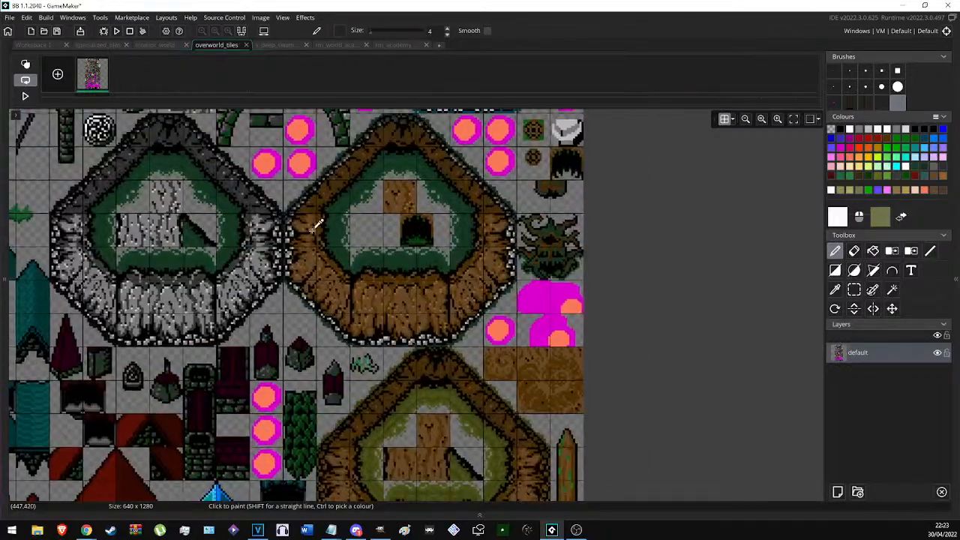
{"action": "scroll", "coordinate": [217, 224], "scroll_direction": "up", "scroll_amount": 3, "text": "ctrl"}
{"action": "scroll", "coordinate": [300, 322], "scroll_direction": "down", "scroll_amount": 1, "text": "ctrl"}
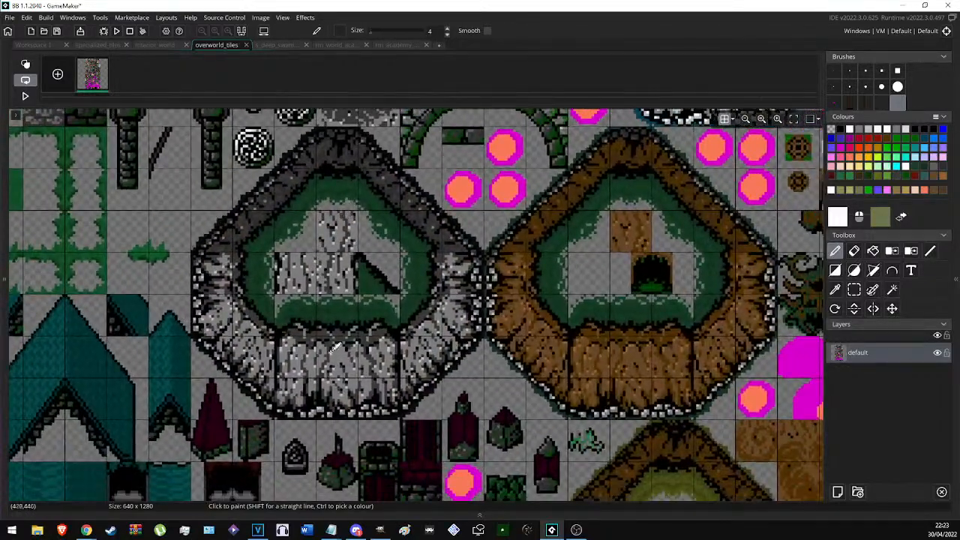
Browse the rest of the overworld_tiles sheet, examining the wooden houses, the Museum tiles and the lower building tiles for reference.
{"action": "key", "text": "s"}
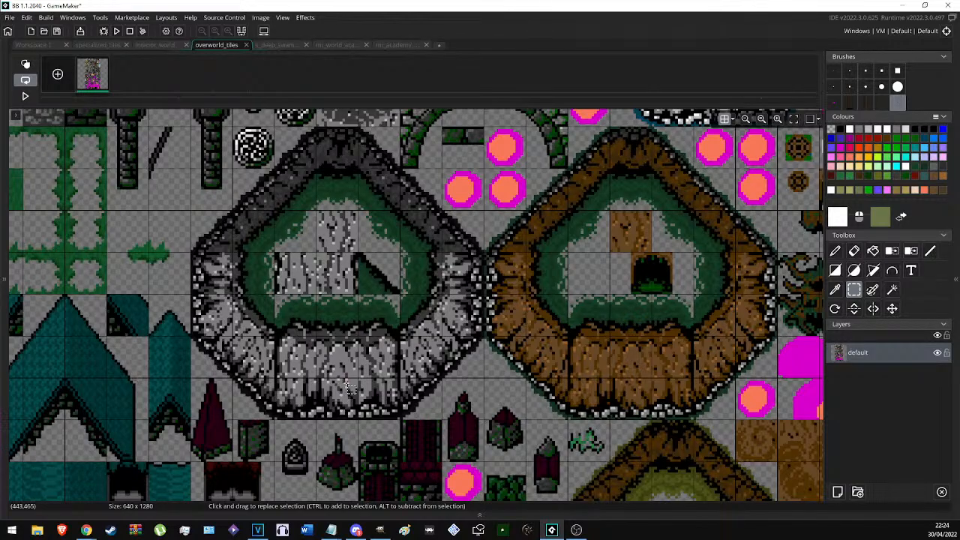
{"action": "scroll", "coordinate": [538, 315], "scroll_direction": "down", "scroll_amount": 2}
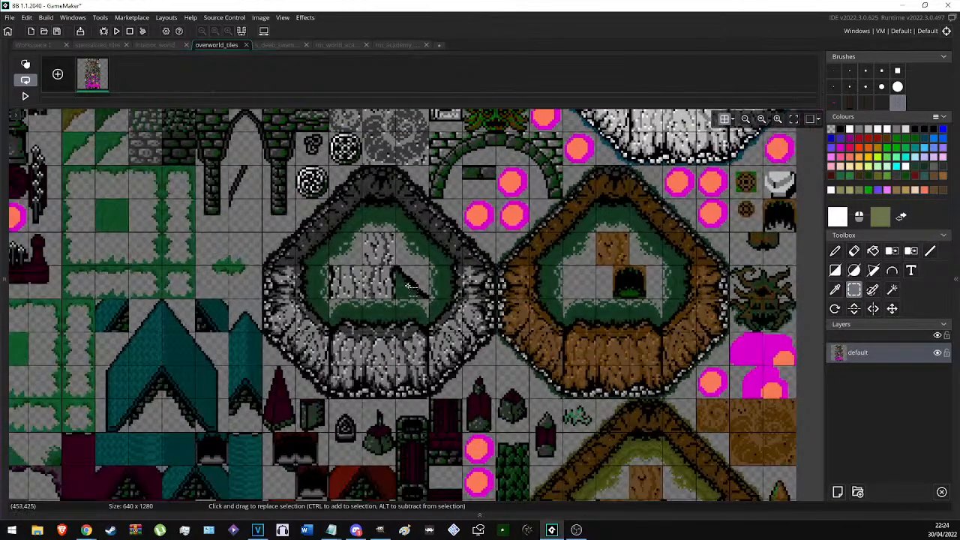
{"action": "scroll", "coordinate": [412, 287], "scroll_direction": "down", "scroll_amount": 3}
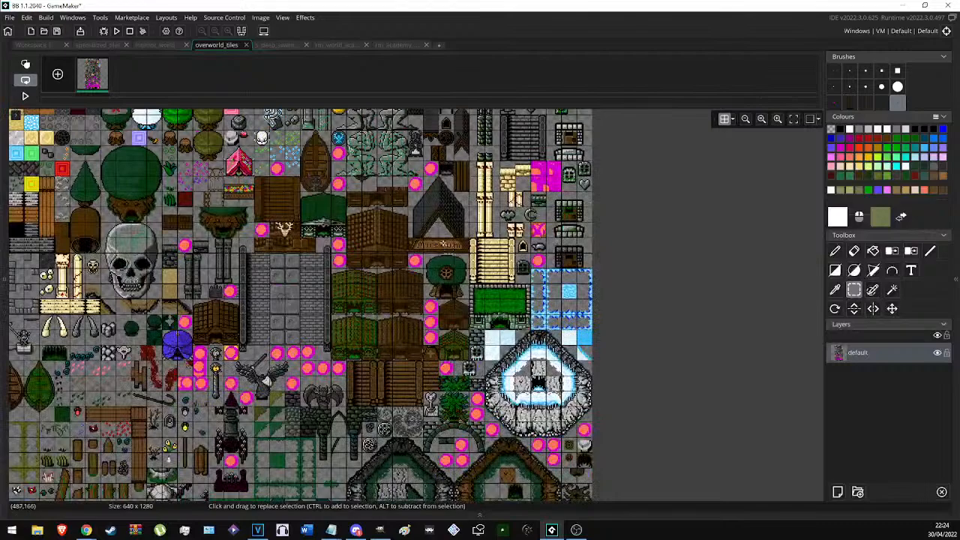
{"action": "scroll", "coordinate": [445, 245], "scroll_direction": "up", "scroll_amount": 5}
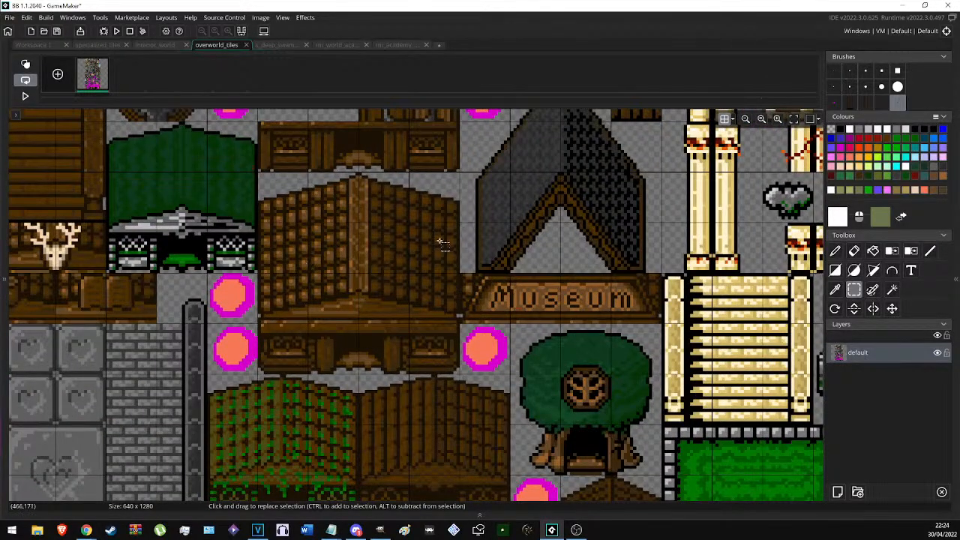
{"action": "scroll", "coordinate": [322, 274], "scroll_direction": "down", "scroll_amount": 2}
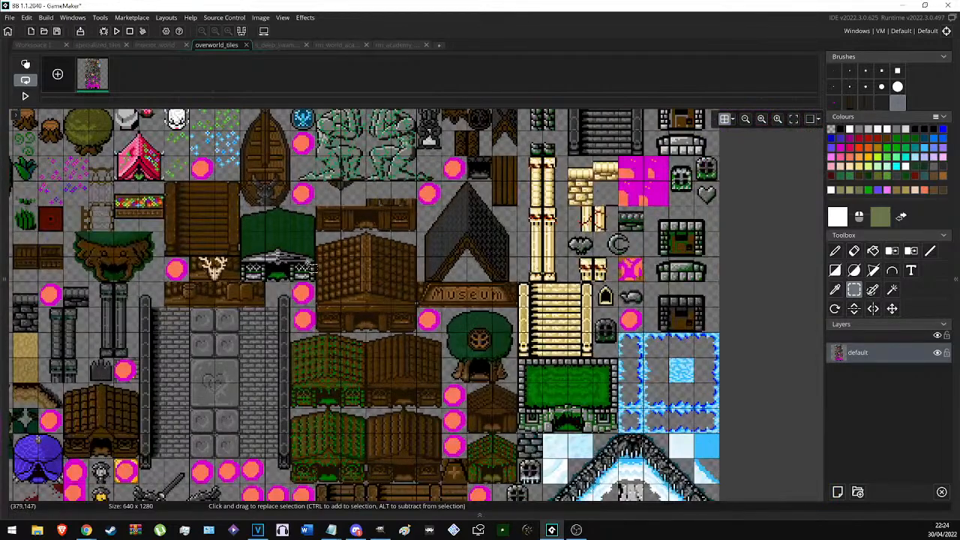
{"action": "scroll", "coordinate": [506, 410], "scroll_direction": "down", "scroll_amount": 7}
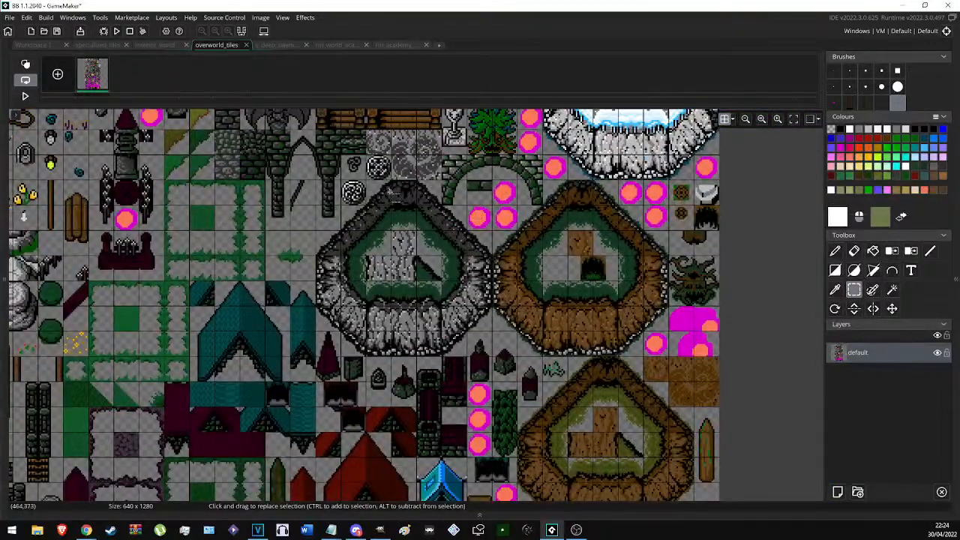
{"action": "scroll", "coordinate": [435, 188], "scroll_direction": "down", "scroll_amount": 6}
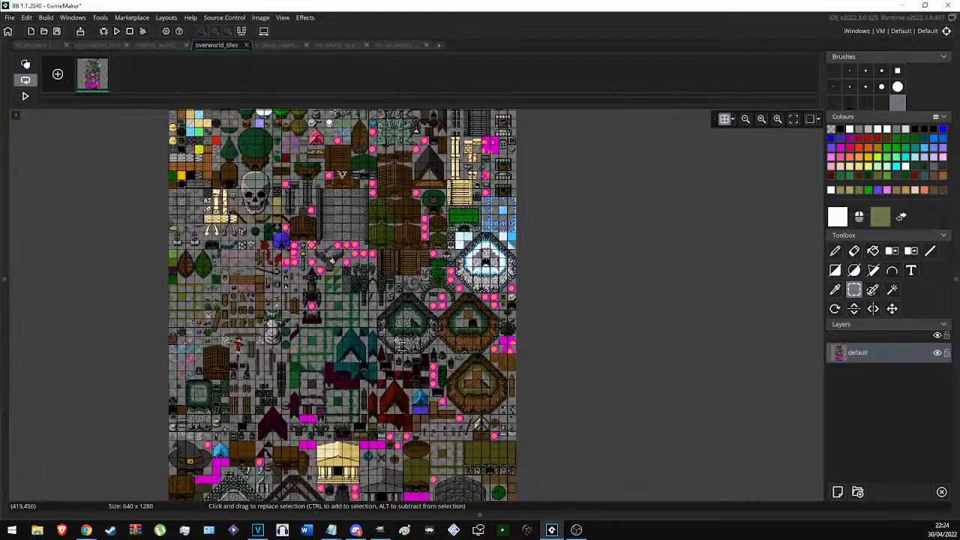
{"action": "scroll", "coordinate": [401, 342], "scroll_direction": "down", "scroll_amount": 6}
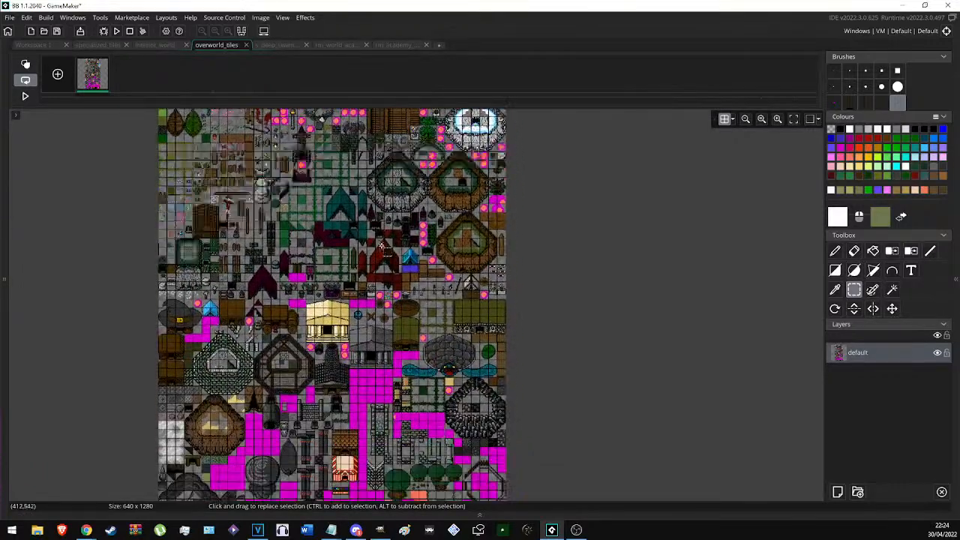
{"action": "scroll", "coordinate": [379, 270], "scroll_direction": "down", "scroll_amount": 4}
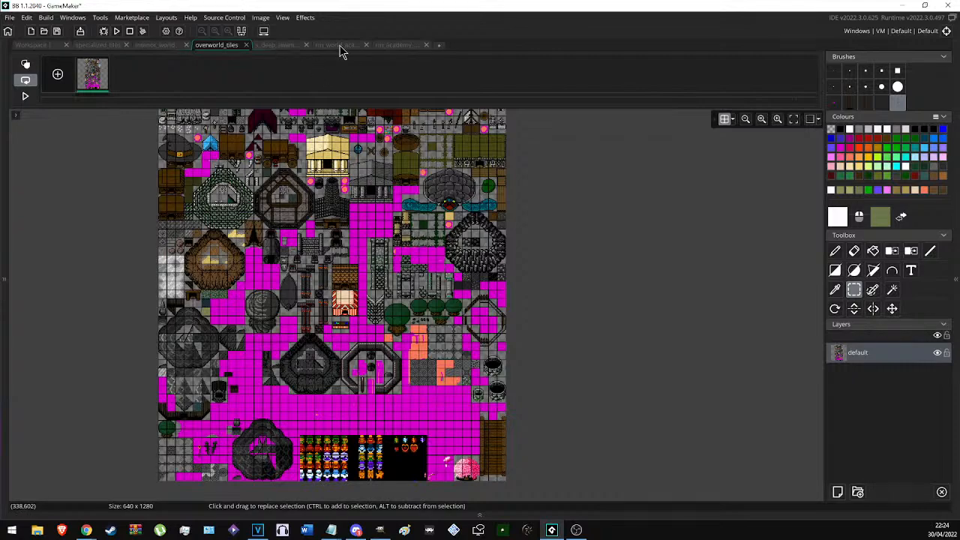
In the specialized_tiles sheet, select the dark building's two front wall sections on either side of the entrance arch.
{"action": "left_click", "coordinate": [90, 49]}
{"action": "scroll", "coordinate": [411, 269], "scroll_direction": "down", "scroll_amount": 2, "text": "ctrl"}
{"action": "scroll", "coordinate": [343, 274], "scroll_direction": "up", "scroll_amount": 3, "text": "ctrl"}
{"action": "scroll", "coordinate": [248, 300], "scroll_direction": "down", "scroll_amount": 3}
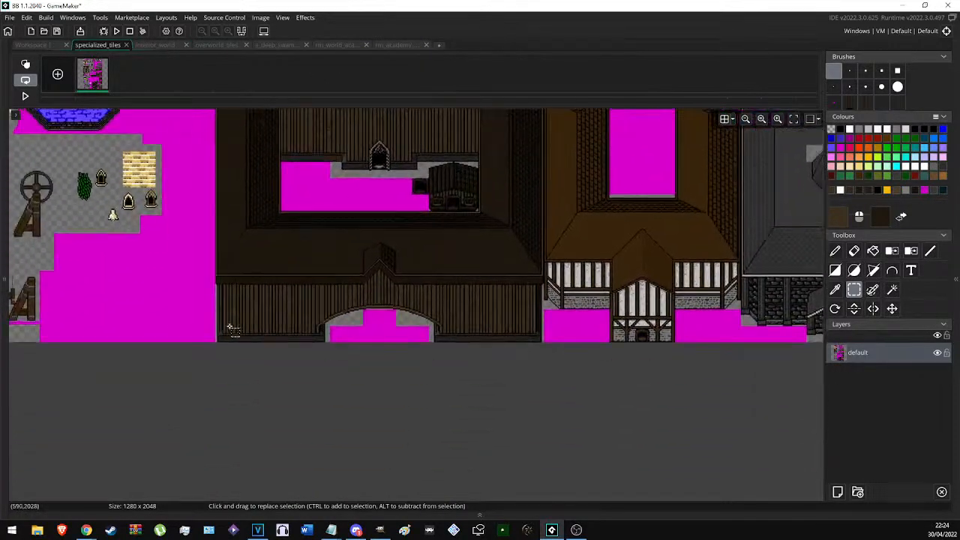
{"action": "scroll", "coordinate": [207, 247], "scroll_direction": "up", "scroll_amount": 4, "text": "ctrl"}
{"action": "left_click_drag", "start_coordinate": [192, 154], "coordinate": [717, 427]}
{"action": "scroll", "coordinate": [651, 414], "scroll_direction": "down", "scroll_amount": 2, "text": "ctrl"}
{"action": "middle_click_drag", "start_coordinate": [784, 354], "coordinate": [390, 277]}
{"action": "scroll", "coordinate": [357, 304], "scroll_direction": "up", "scroll_amount": 2, "text": "ctrl"}
{"action": "left_click_drag", "start_coordinate": [377, 389], "coordinate": [639, 255]}
Try swapping the grey edge lines of the selected front walls for the brown sampled from the roof trim.
{"action": "scroll", "coordinate": [378, 391], "scroll_direction": "down", "scroll_amount": 3, "text": "ctrl"}
{"action": "scroll", "coordinate": [600, 279], "scroll_direction": "up", "scroll_amount": 2, "text": "ctrl"}
{"action": "middle_click_drag", "start_coordinate": [63, 292], "coordinate": [575, 180]}
{"action": "key", "text": "h"}
{"action": "middle_click_drag", "start_coordinate": [334, 182], "coordinate": [488, 277]}
{"action": "scroll", "coordinate": [300, 240], "scroll_direction": "up", "scroll_amount": 2, "text": "ctrl"}
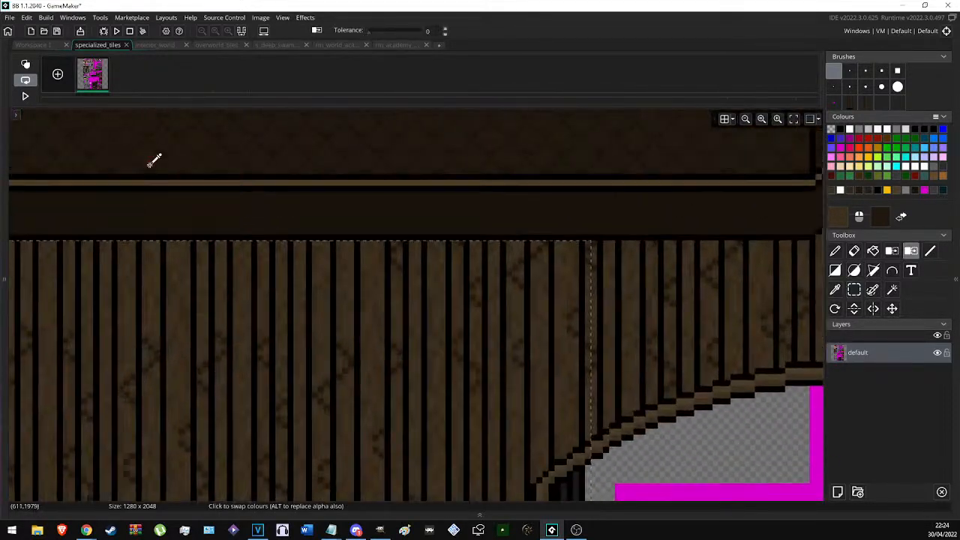
{"action": "left_click", "coordinate": [152, 183], "text": "ctrl"}
{"action": "middle_click_drag", "start_coordinate": [341, 235], "coordinate": [795, 154]}
{"action": "scroll", "coordinate": [396, 222], "scroll_direction": "up", "scroll_amount": 1, "text": "ctrl"}
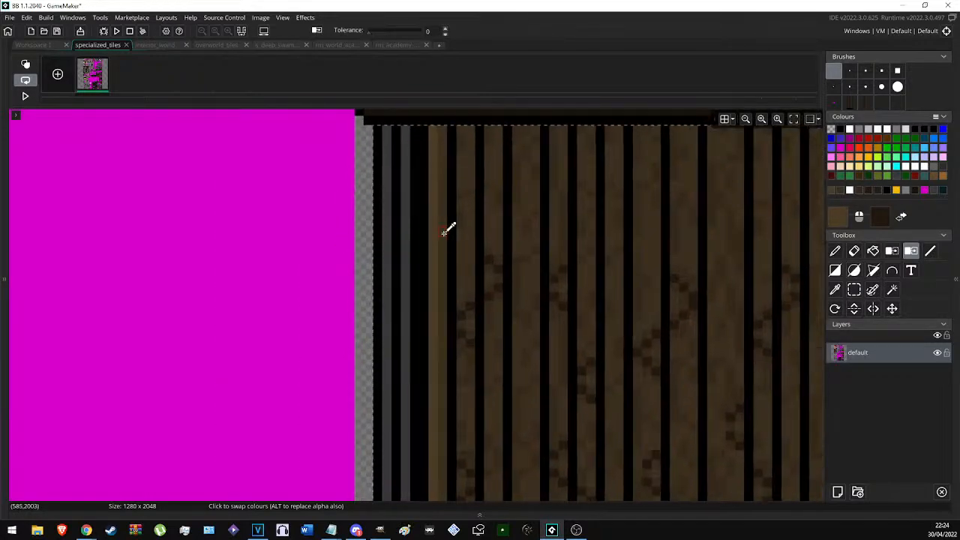
{"action": "scroll", "coordinate": [290, 207], "scroll_direction": "down", "scroll_amount": 4, "text": "ctrl"}
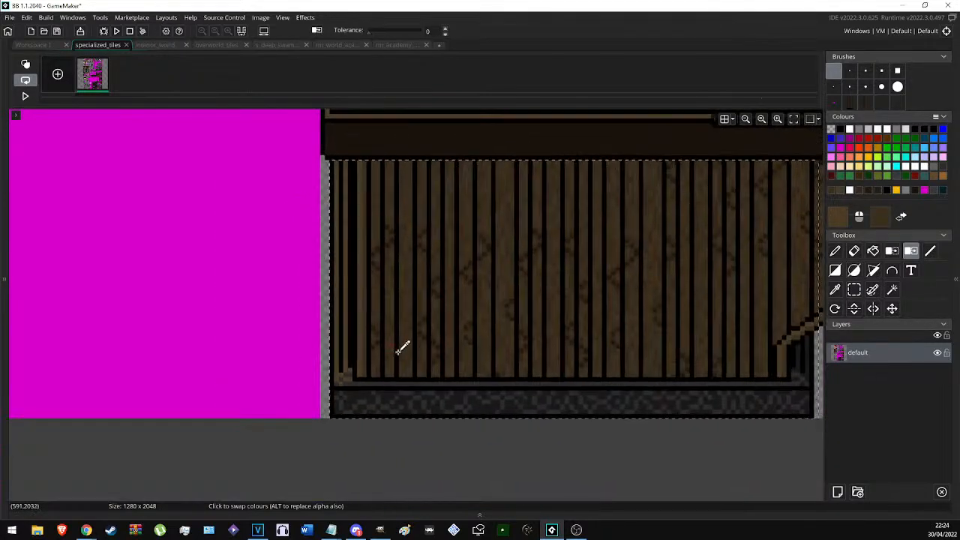
Try recolouring the grey stone base and its border on both front walls with browns sampled from the wooden wall.
{"action": "scroll", "coordinate": [394, 350], "scroll_direction": "up", "scroll_amount": 3, "text": "ctrl"}
{"action": "middle_click_drag", "start_coordinate": [817, 367], "coordinate": [430, 252]}
{"action": "scroll", "coordinate": [430, 252], "scroll_direction": "down", "scroll_amount": 2, "text": "ctrl"}
{"action": "middle_click_drag", "start_coordinate": [803, 260], "coordinate": [400, 259]}
{"action": "middle_click_drag", "start_coordinate": [818, 288], "coordinate": [469, 344]}
{"action": "scroll", "coordinate": [300, 332], "scroll_direction": "up", "scroll_amount": 2, "text": "ctrl"}
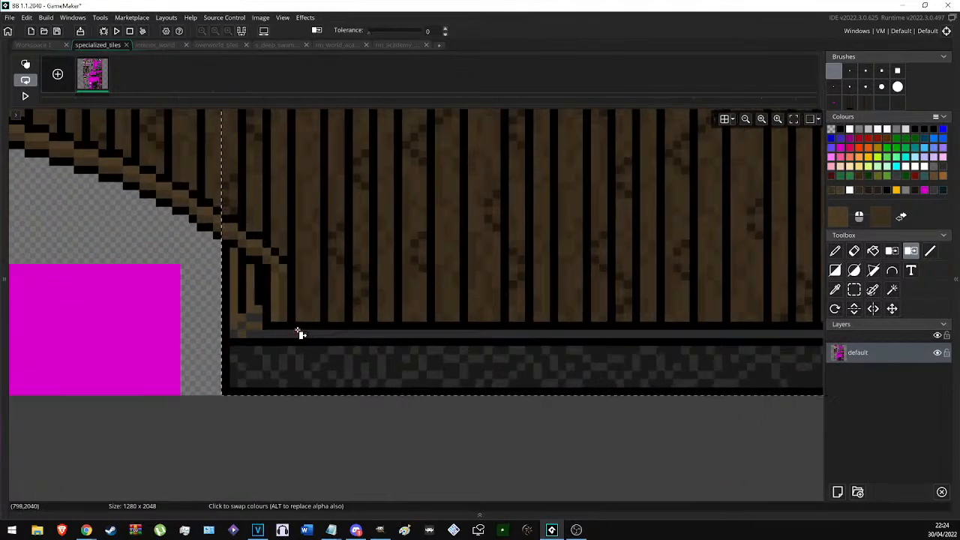
{"action": "right_click", "coordinate": [349, 271], "text": "ctrl"}
{"action": "right_click", "coordinate": [356, 271], "text": "ctrl"}
{"action": "scroll", "coordinate": [244, 295], "scroll_direction": "down", "scroll_amount": 3, "text": "ctrl"}
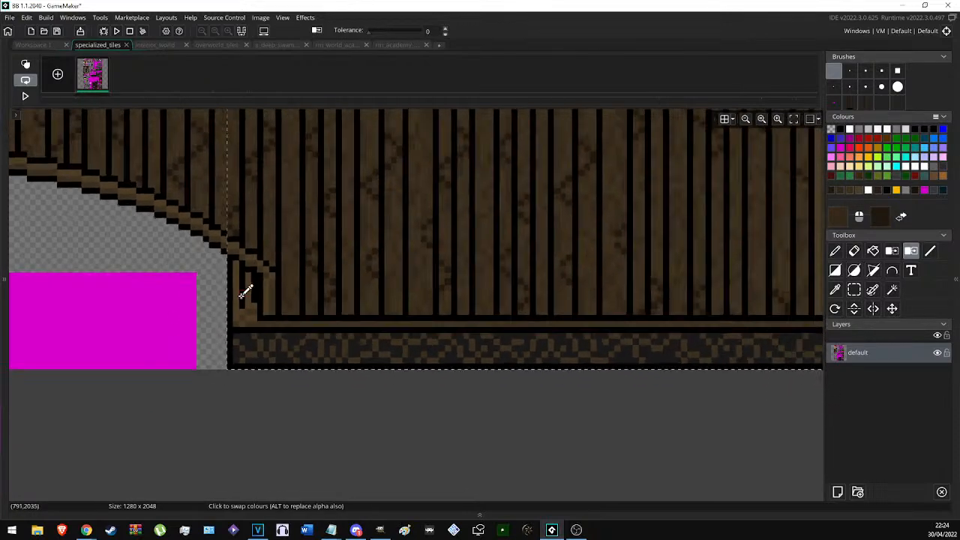
{"action": "scroll", "coordinate": [645, 336], "scroll_direction": "up", "scroll_amount": 1, "text": "ctrl"}
{"action": "scroll", "coordinate": [681, 323], "scroll_direction": "up", "scroll_amount": 1, "text": "ctrl"}
{"action": "scroll", "coordinate": [702, 305], "scroll_direction": "down", "scroll_amount": 3, "text": "ctrl"}
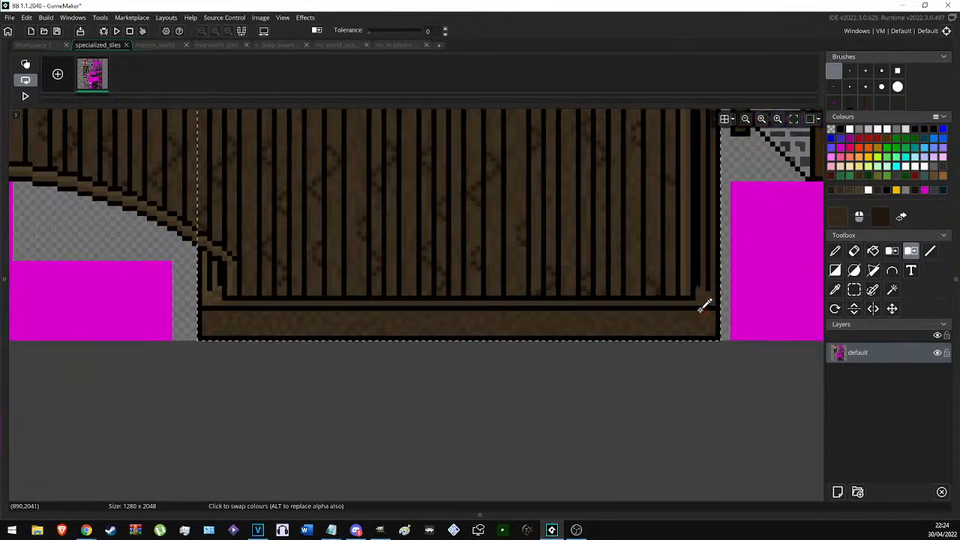
{"action": "middle_click_drag", "start_coordinate": [333, 323], "coordinate": [470, 315]}
{"action": "scroll", "coordinate": [470, 315], "scroll_direction": "down", "scroll_amount": 3, "text": "ctrl"}
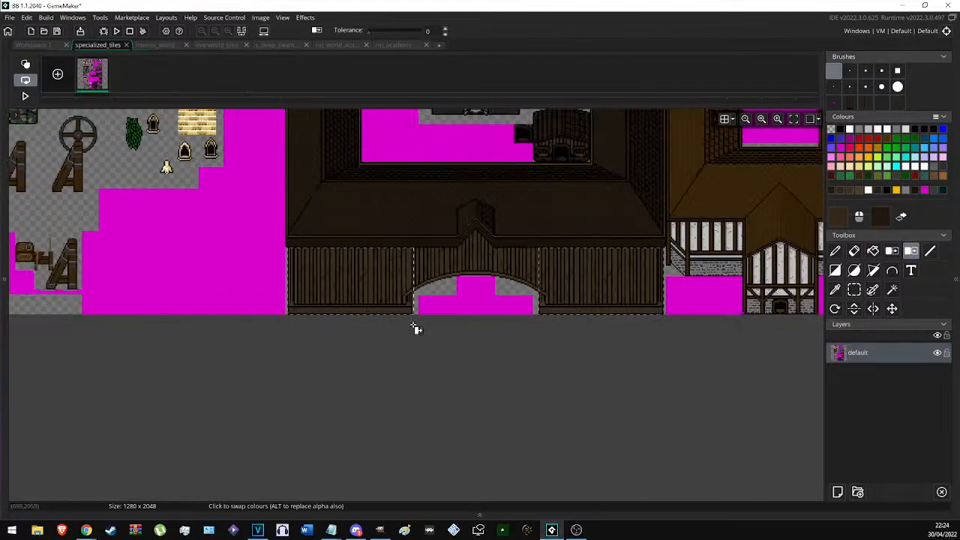
{"action": "key", "text": "s"}
{"action": "left_click", "coordinate": [420, 320]}
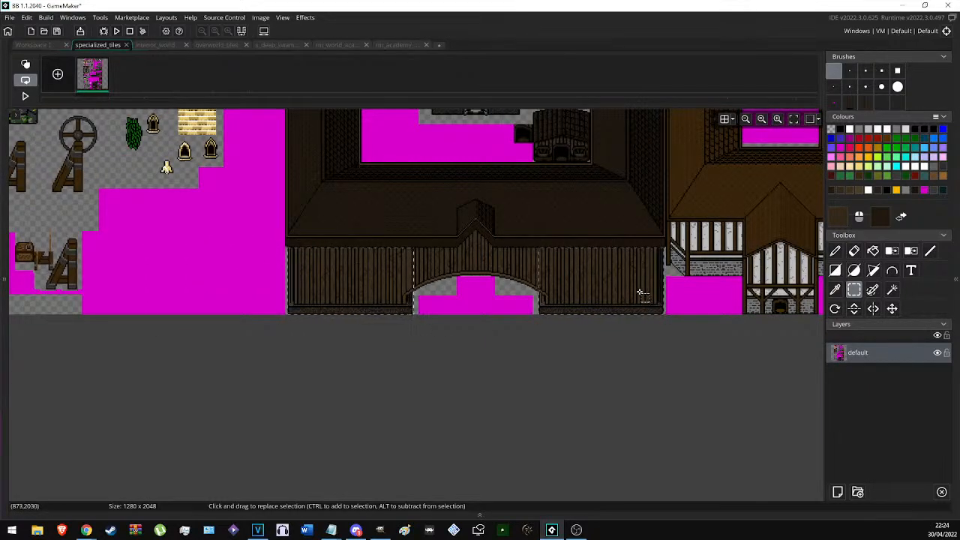
Use the colour swap tool to sample dark browns from the small wooden hut for the front walls' stone base.
{"action": "scroll", "coordinate": [641, 296], "scroll_direction": "up", "scroll_amount": 4, "text": "ctrl"}
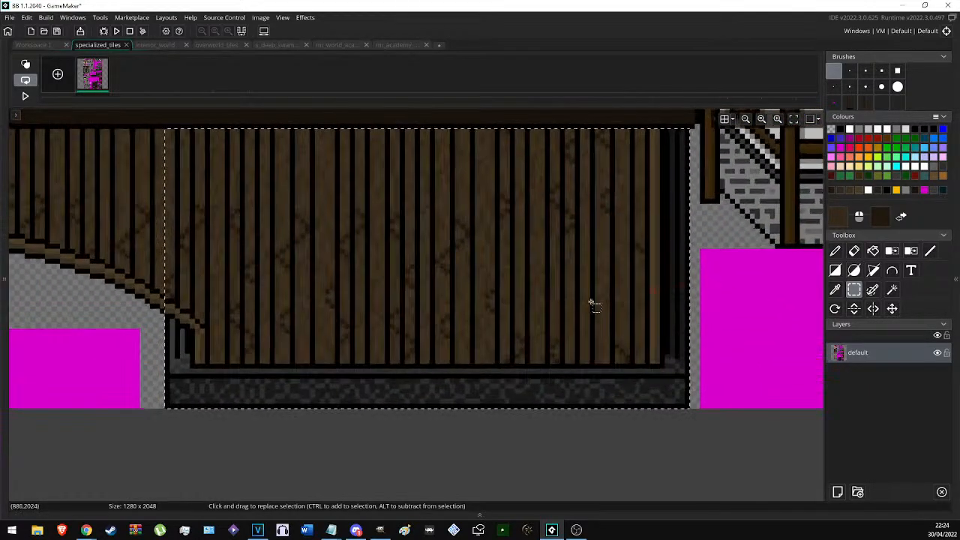
{"action": "key", "text": "h"}
{"action": "scroll", "coordinate": [626, 383], "scroll_direction": "down", "scroll_amount": 3, "text": "ctrl"}
{"action": "scroll", "coordinate": [628, 375], "scroll_direction": "up", "scroll_amount": 4}
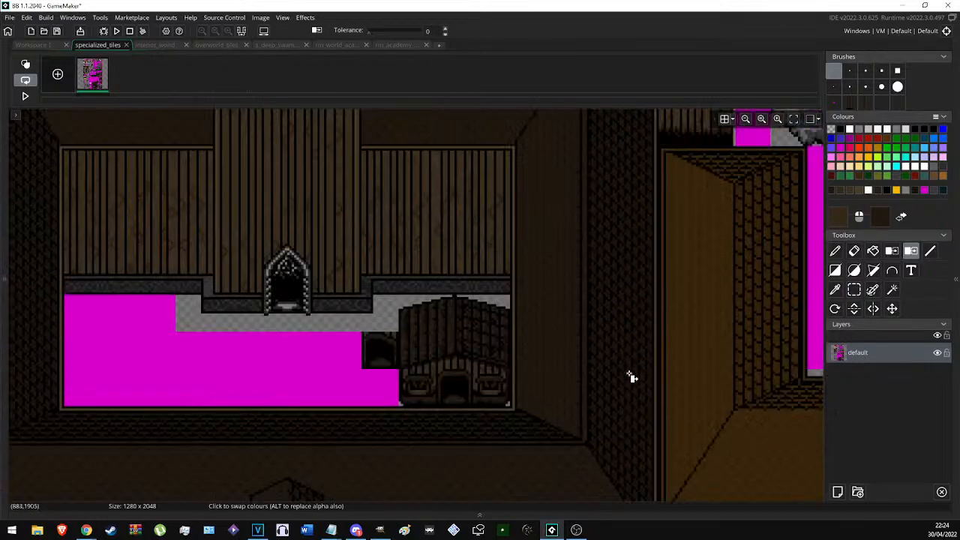
{"action": "scroll", "coordinate": [628, 377], "scroll_direction": "down", "scroll_amount": 3, "text": "ctrl"}
{"action": "scroll", "coordinate": [582, 327], "scroll_direction": "up", "scroll_amount": 5, "text": "ctrl"}
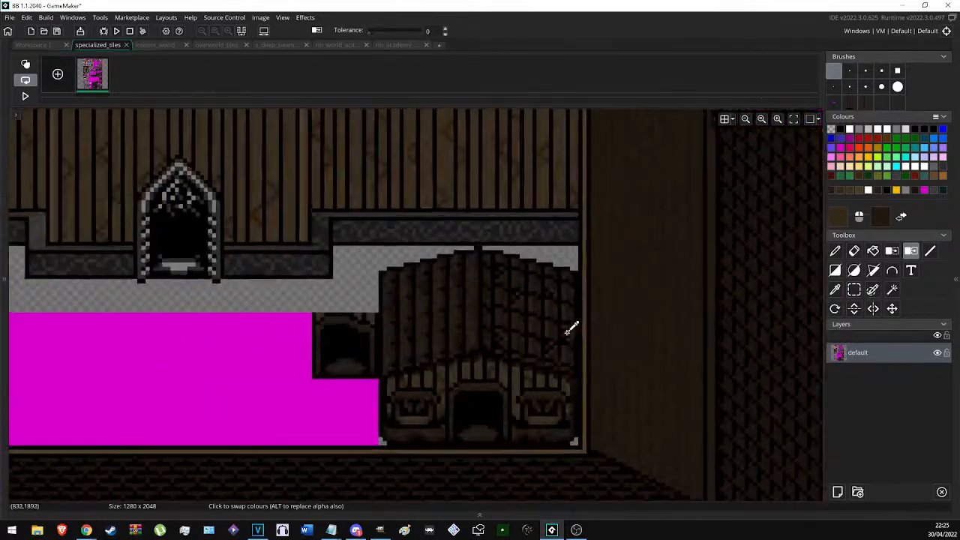
{"action": "scroll", "coordinate": [529, 315], "scroll_direction": "up", "scroll_amount": 2, "text": "ctrl"}
{"action": "scroll", "coordinate": [490, 273], "scroll_direction": "down", "scroll_amount": 3, "text": "ctrl"}
{"action": "scroll", "coordinate": [439, 278], "scroll_direction": "down", "scroll_amount": 5}
{"action": "scroll", "coordinate": [428, 320], "scroll_direction": "up", "scroll_amount": 2, "text": "ctrl"}
{"action": "scroll", "coordinate": [459, 351], "scroll_direction": "up", "scroll_amount": 2, "text": "ctrl"}
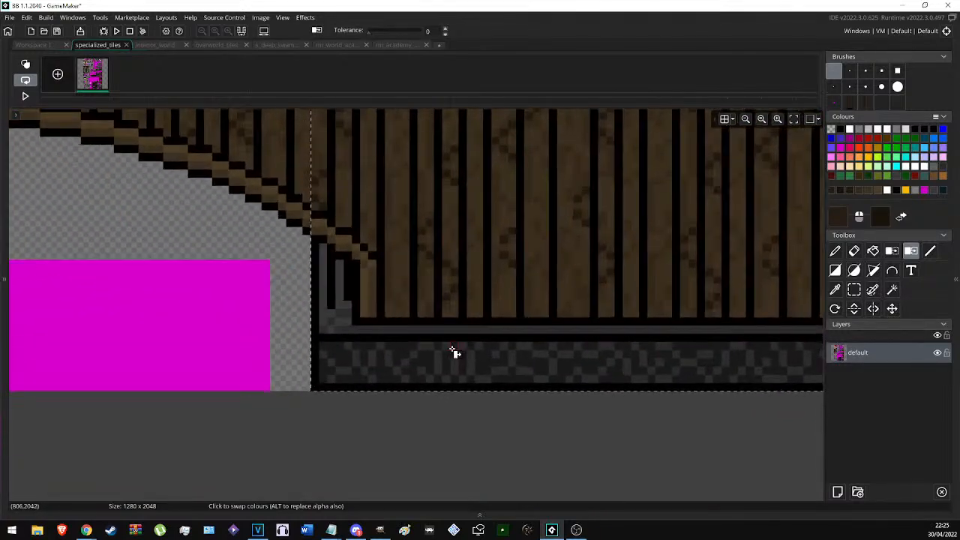
Sample further browns from the small hut and swap the greys of the front walls' base and edge trim for them.
{"action": "scroll", "coordinate": [534, 349], "scroll_direction": "down", "scroll_amount": 3, "text": "ctrl"}
{"action": "scroll", "coordinate": [512, 350], "scroll_direction": "up", "scroll_amount": 6}
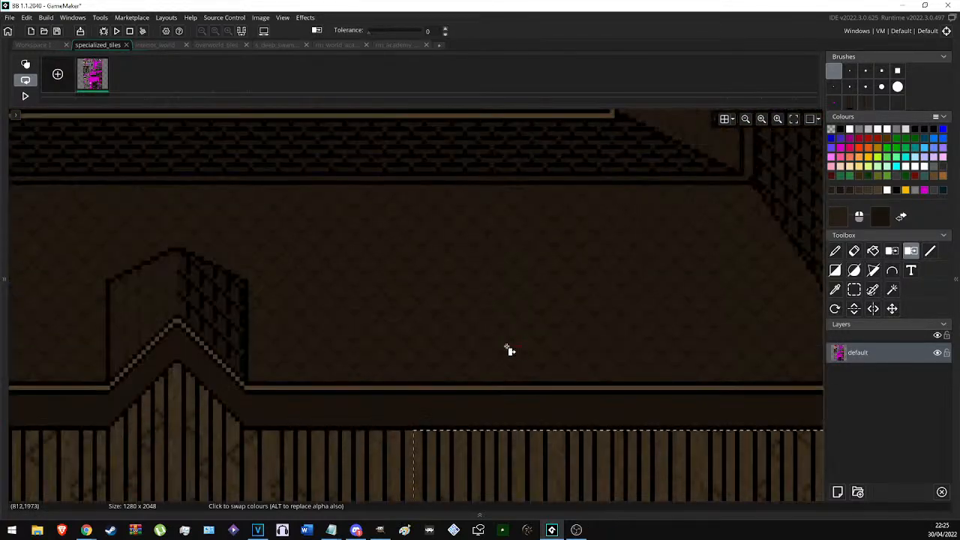
{"action": "scroll", "coordinate": [454, 225], "scroll_direction": "up", "scroll_amount": 2, "text": "ctrl"}
{"action": "scroll", "coordinate": [456, 209], "scroll_direction": "up", "scroll_amount": 1, "text": "ctrl"}
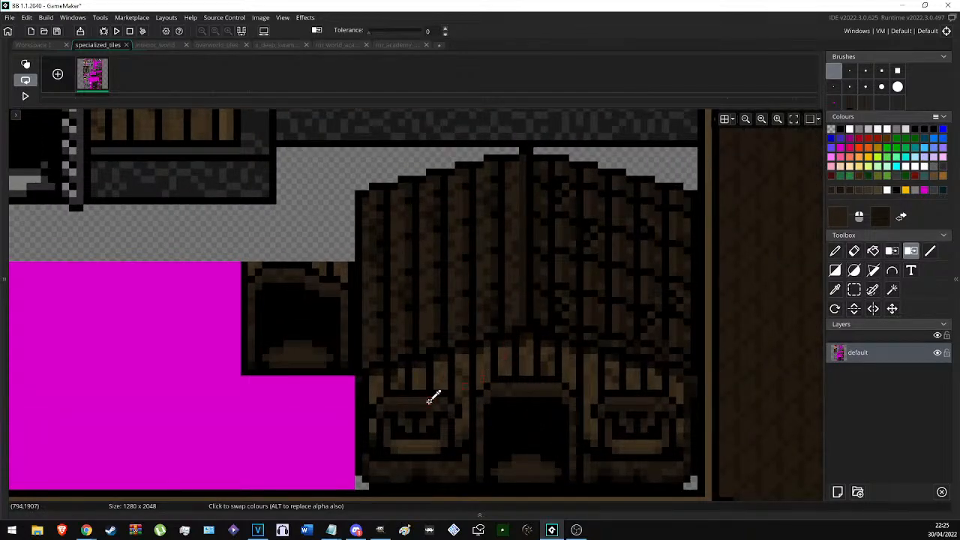
{"action": "scroll", "coordinate": [434, 398], "scroll_direction": "down", "scroll_amount": 3, "text": "ctrl"}
{"action": "scroll", "coordinate": [450, 380], "scroll_direction": "up", "scroll_amount": 4, "text": "ctrl"}
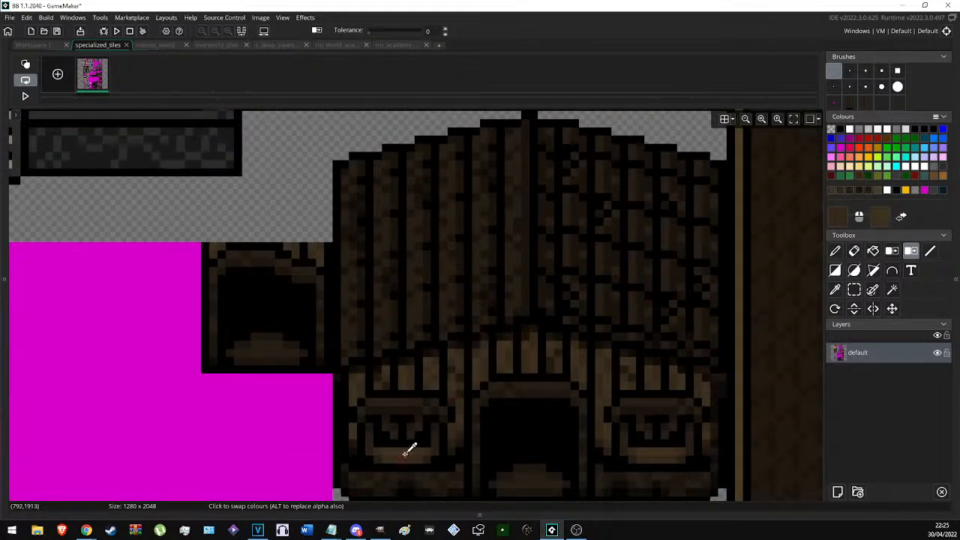
{"action": "scroll", "coordinate": [531, 396], "scroll_direction": "down", "scroll_amount": 5, "text": "ctrl"}
{"action": "scroll", "coordinate": [509, 398], "scroll_direction": "up", "scroll_amount": 5, "text": "ctrl"}
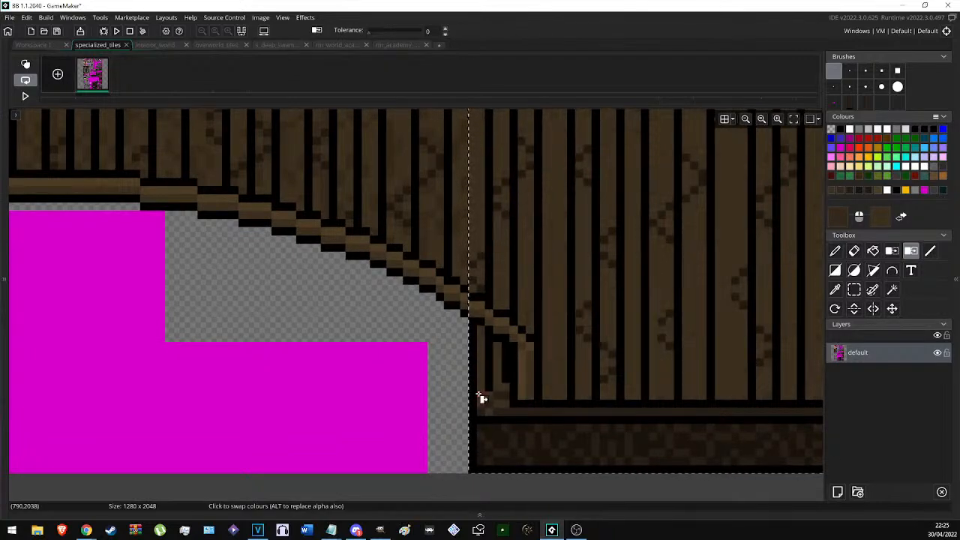
Review the recoloured front wall in the tile sheet, then inspect it in place in the rm_world_academyland room.
{"action": "scroll", "coordinate": [450, 368], "scroll_direction": "down", "scroll_amount": 2, "text": "ctrl"}
{"action": "scroll", "coordinate": [477, 356], "scroll_direction": "down", "scroll_amount": 2, "text": "ctrl"}
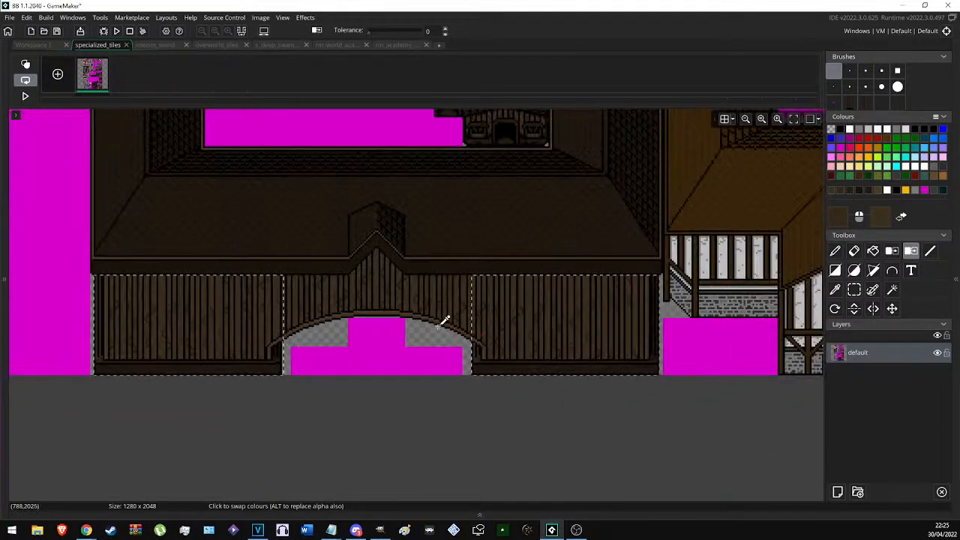
{"action": "left_click", "coordinate": [335, 44]}
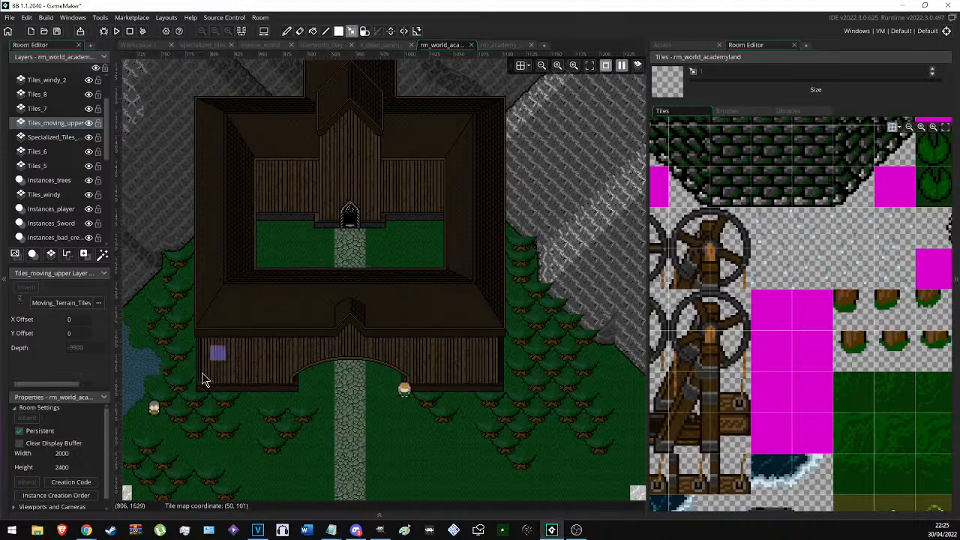
{"action": "scroll", "coordinate": [285, 416], "scroll_direction": "up", "scroll_amount": 2, "text": "ctrl"}
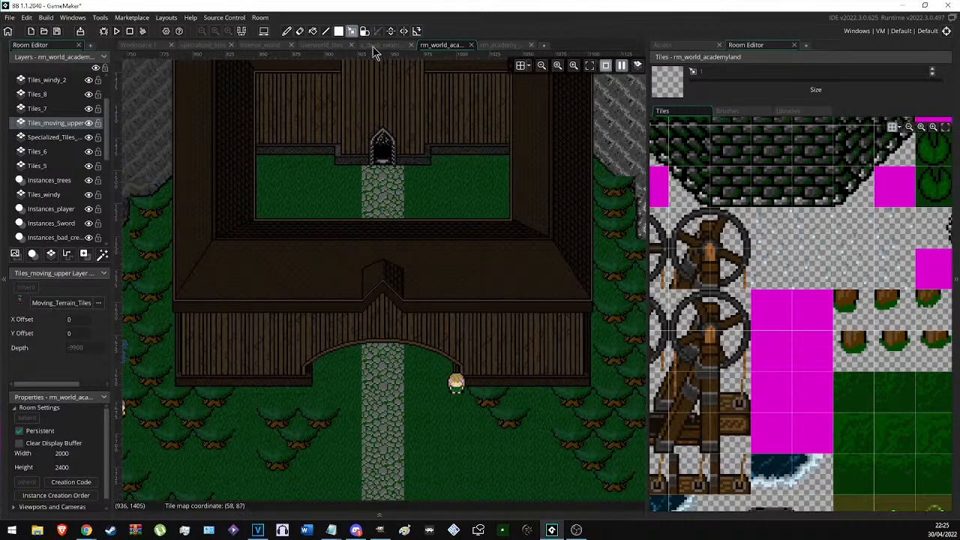
In specialized_tiles, erase the outer corner pixel at the left front wall's foot and paint the outline joint above the base in sampled brown.
{"action": "left_click", "coordinate": [202, 45]}
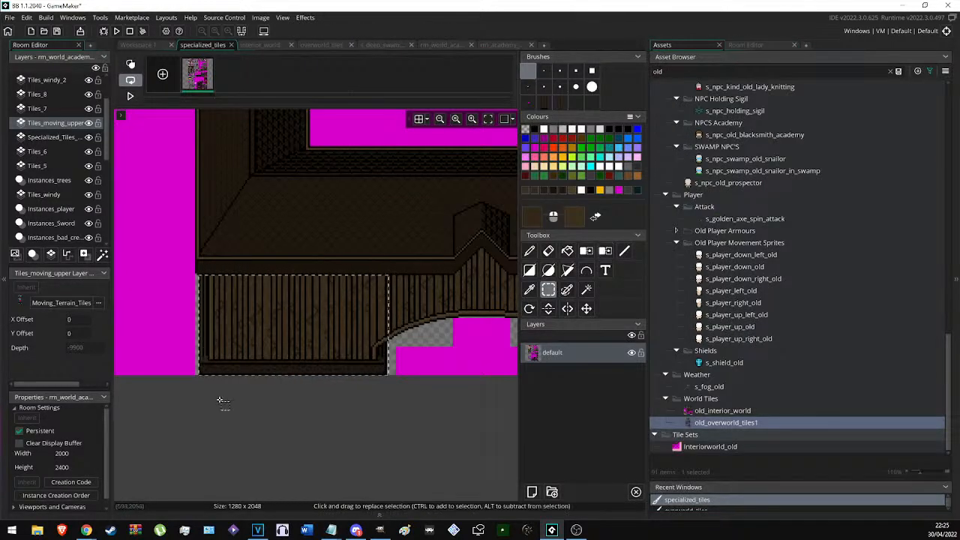
{"action": "scroll", "coordinate": [190, 384], "scroll_direction": "up", "scroll_amount": 4}
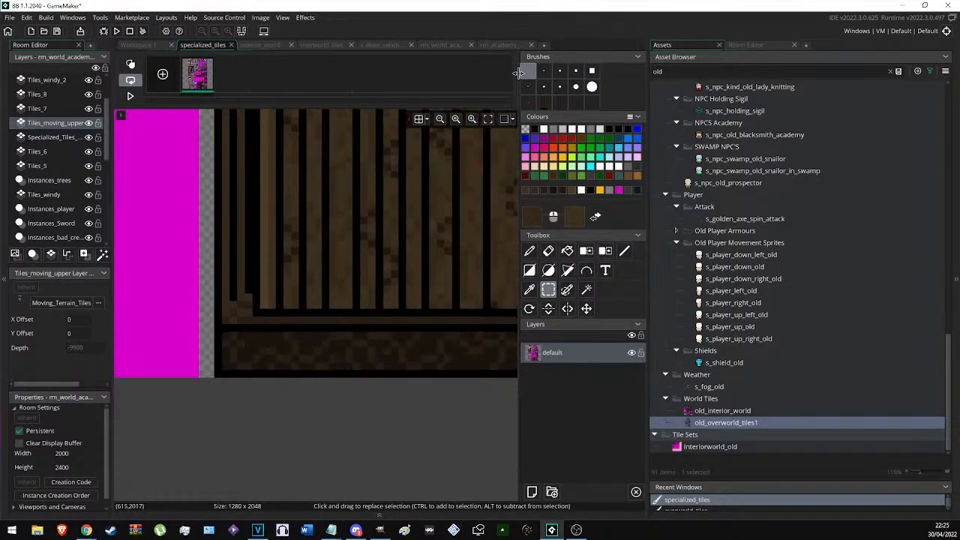
{"action": "left_click", "coordinate": [527, 73]}
{"action": "key", "text": "F12"}
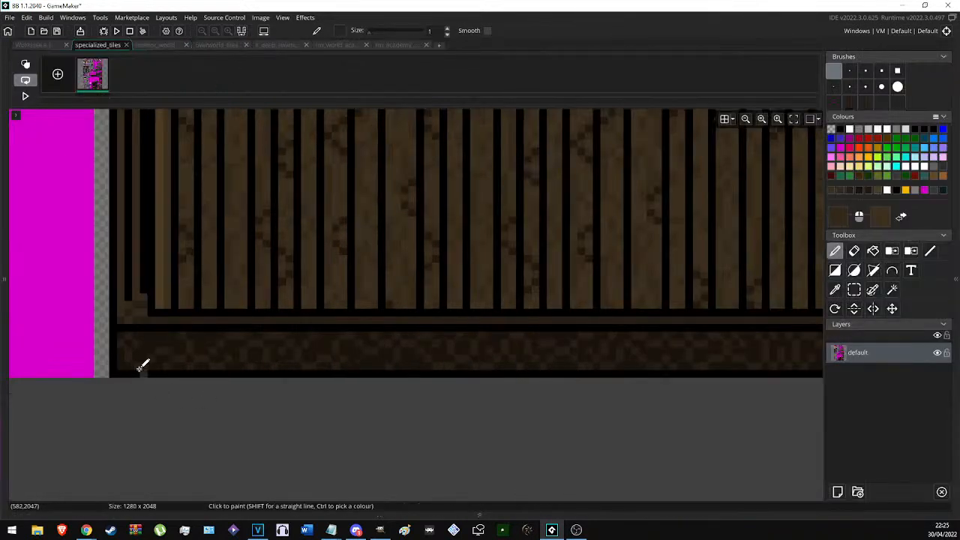
{"action": "scroll", "coordinate": [169, 335], "scroll_direction": "down", "scroll_amount": 3}
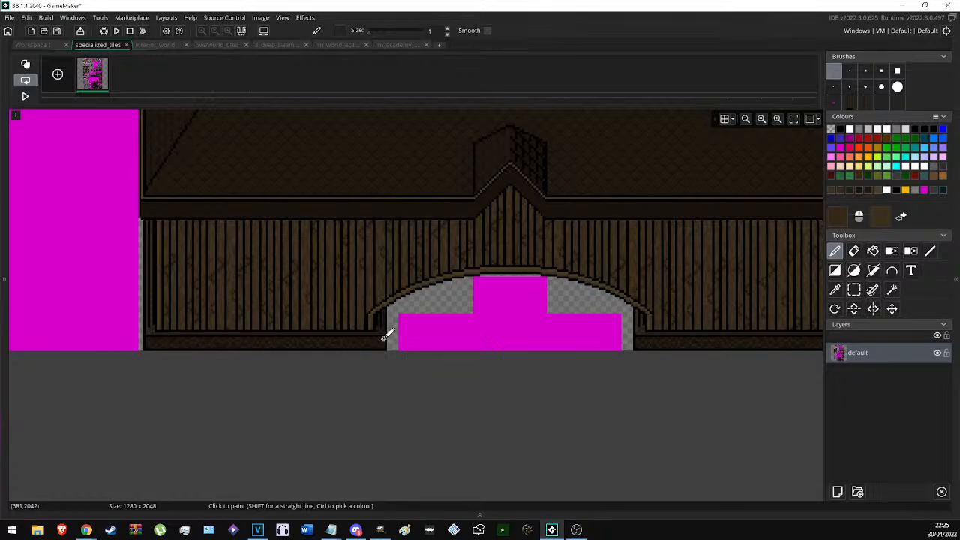
{"action": "scroll", "coordinate": [129, 337], "scroll_direction": "up", "scroll_amount": 5}
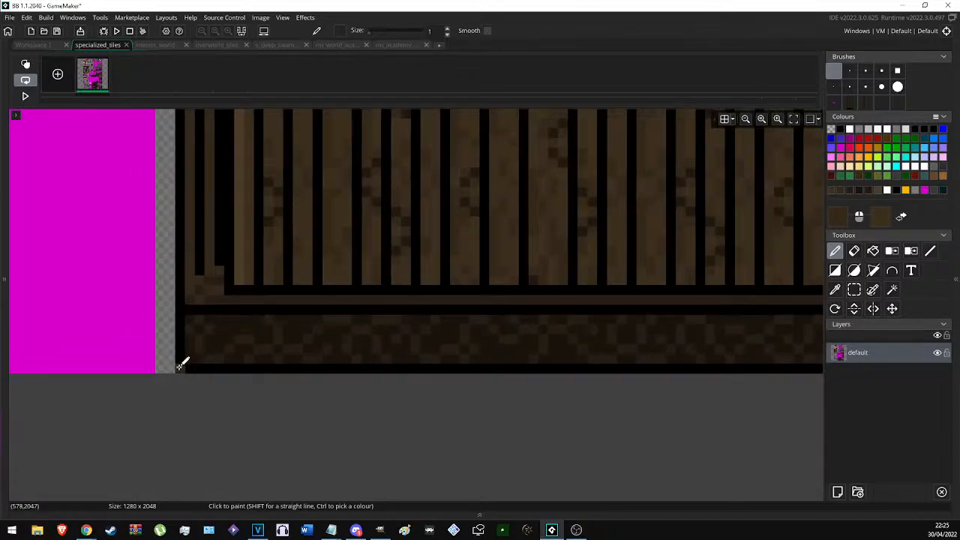
{"action": "left_click", "coordinate": [219, 300], "text": "ctrl"}
{"action": "scroll", "coordinate": [150, 285], "scroll_direction": "down", "scroll_amount": 2}
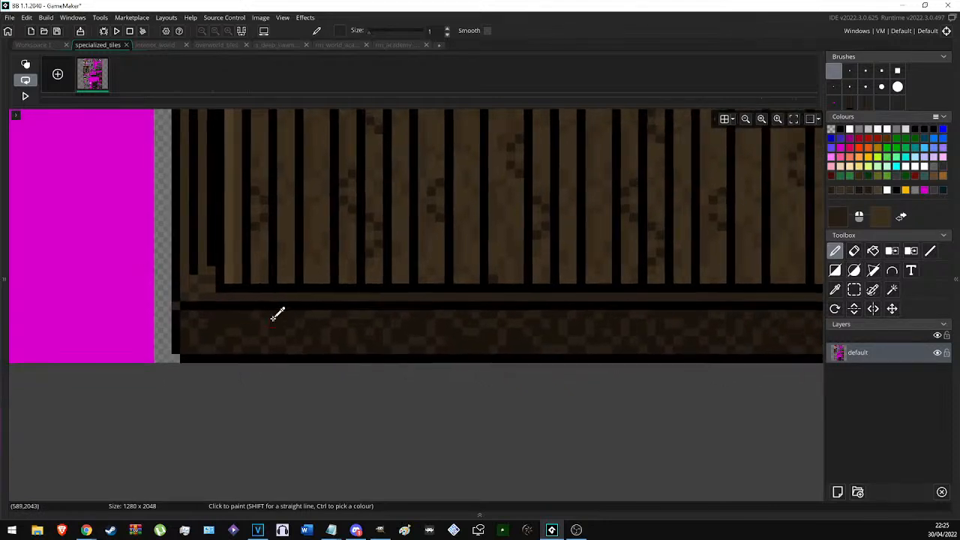
Try breaking up the black line above the left front wall's base with a small brush copied from the trim.
{"action": "scroll", "coordinate": [275, 317], "scroll_direction": "up", "scroll_amount": 4}
{"action": "key", "text": "s"}
{"action": "left_click_drag", "start_coordinate": [292, 291], "coordinate": [292, 301]}
{"action": "key", "text": "ctrl+c"}
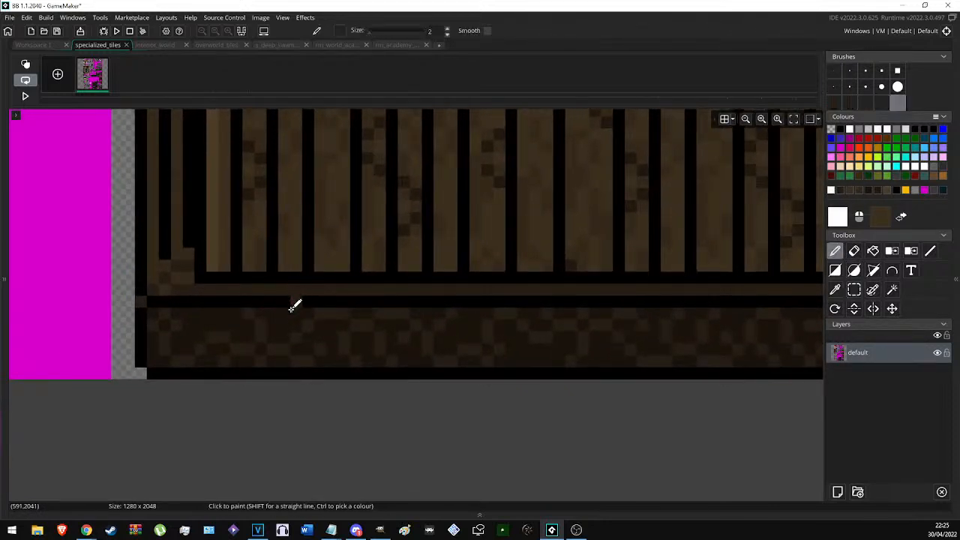
{"action": "left_click", "coordinate": [291, 308]}
{"action": "scroll", "coordinate": [180, 262], "scroll_direction": "down", "scroll_amount": 3}
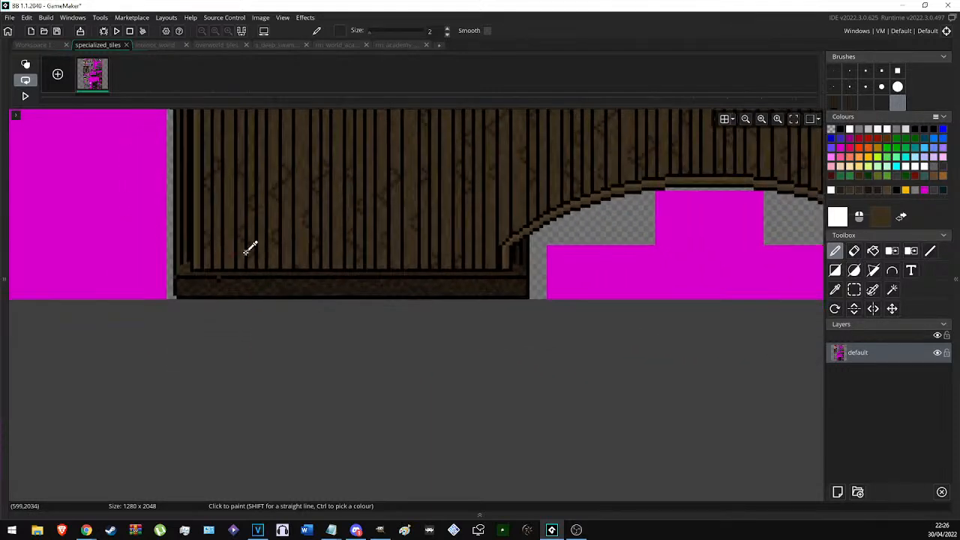
{"action": "scroll", "coordinate": [255, 270], "scroll_direction": "up", "scroll_amount": 4}
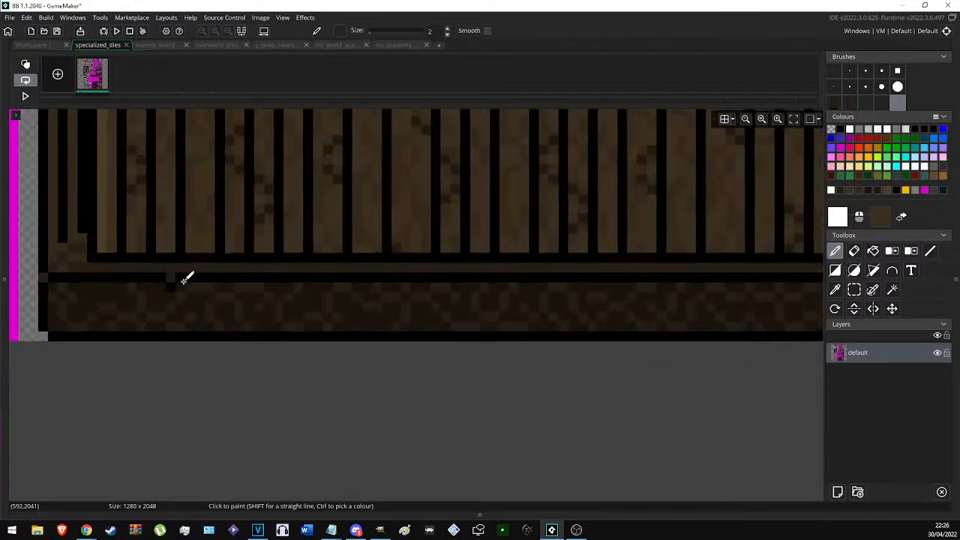
{"action": "left_click_drag", "start_coordinate": [255, 277], "coordinate": [324, 276]}
{"action": "scroll", "coordinate": [337, 271], "scroll_direction": "down", "scroll_amount": 4}
{"action": "scroll", "coordinate": [349, 247], "scroll_direction": "down", "scroll_amount": 5}
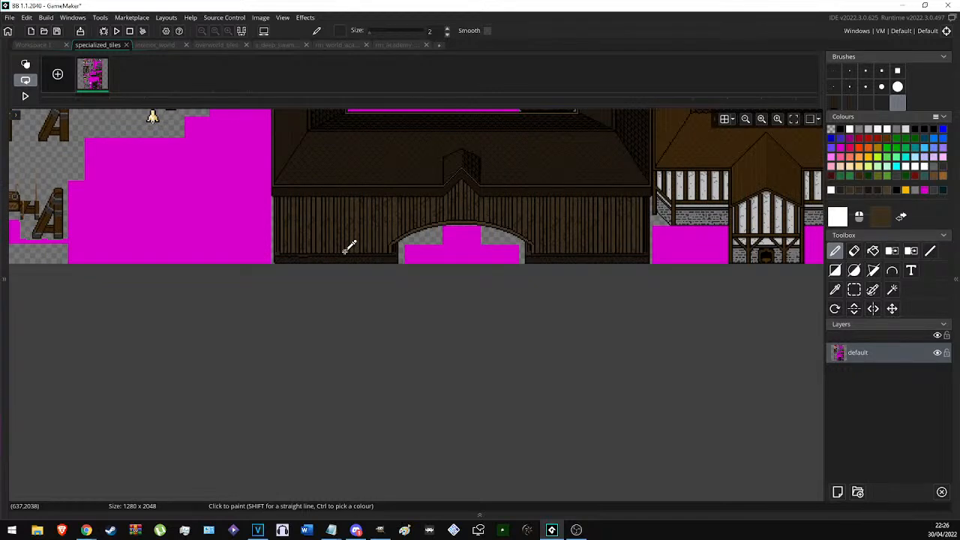
{"action": "scroll", "coordinate": [358, 250], "scroll_direction": "up", "scroll_amount": 6}
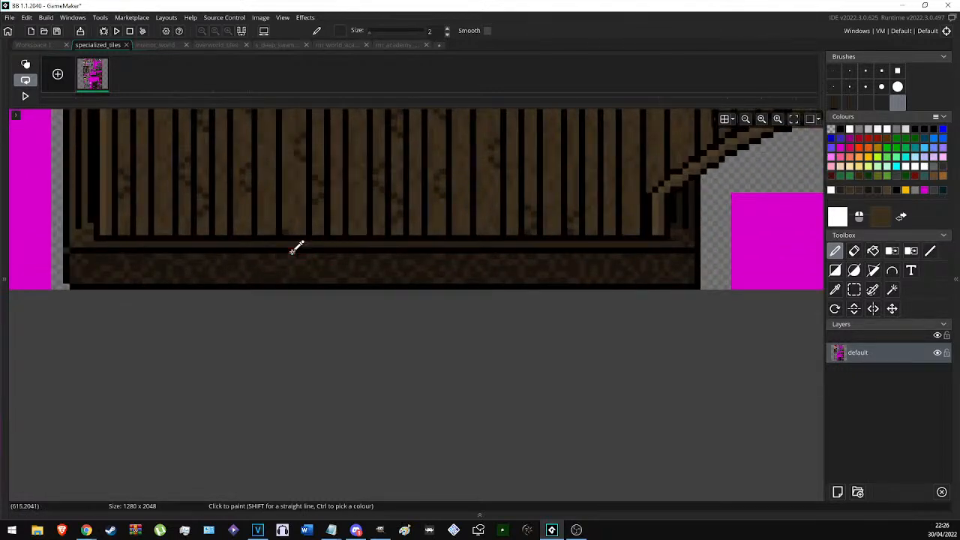
Copy a three-pixel strip of the brown corner trim as a brush and draw it up the front wall's left edge as a corner post.
{"action": "middle_click_drag", "start_coordinate": [292, 251], "coordinate": [355, 301]}
{"action": "key", "text": "s"}
{"action": "scroll", "coordinate": [255, 314], "scroll_direction": "up", "scroll_amount": 3}
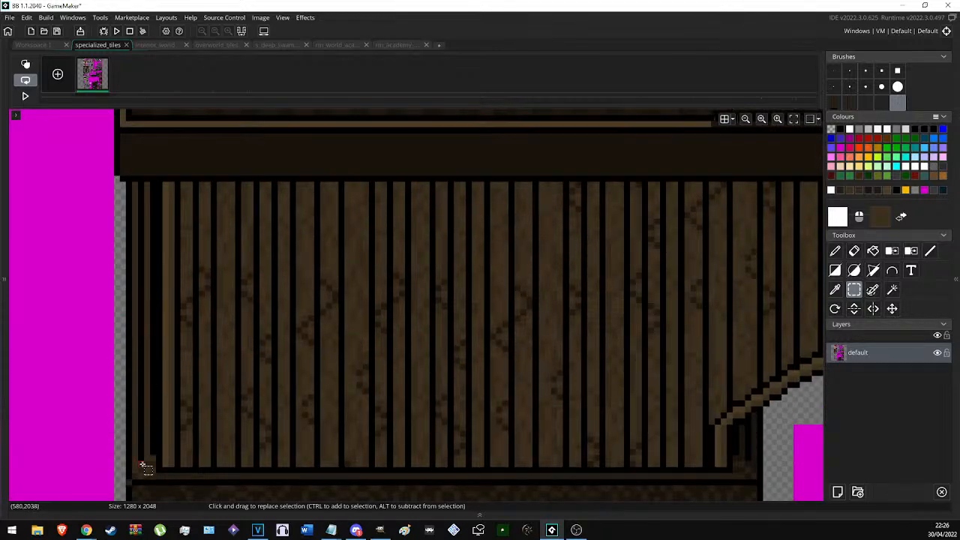
{"action": "key", "text": "d"}
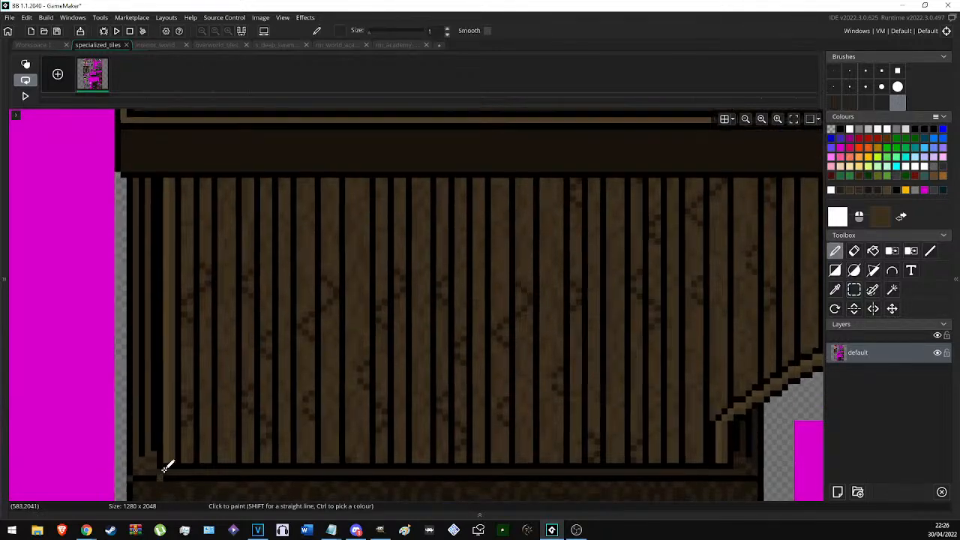
{"action": "middle_click_drag", "start_coordinate": [159, 478], "coordinate": [180, 428]}
{"action": "scroll", "coordinate": [180, 429], "scroll_direction": "up", "scroll_amount": 1}
{"action": "key", "text": "s"}
{"action": "left_click", "coordinate": [177, 422]}
{"action": "left_click", "coordinate": [177, 421]}
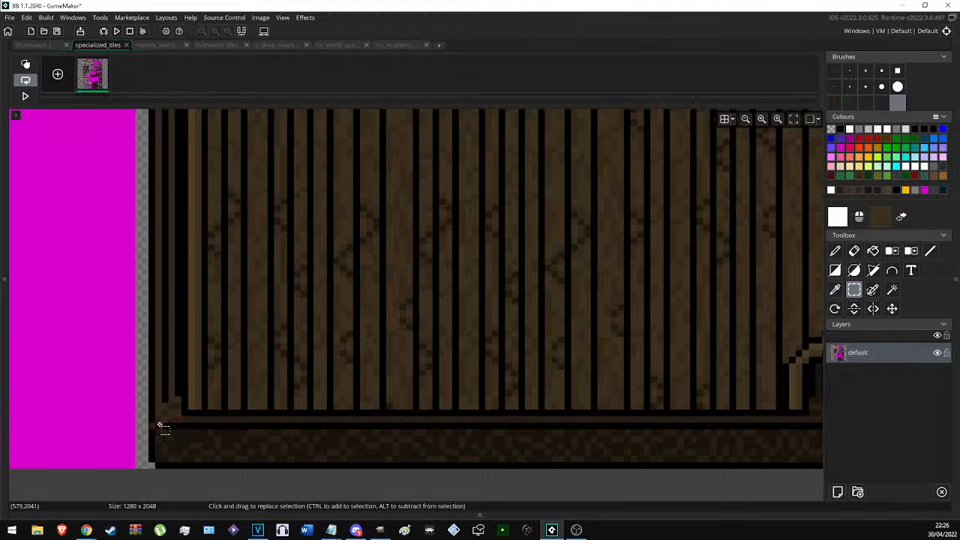
{"action": "key", "text": "d"}
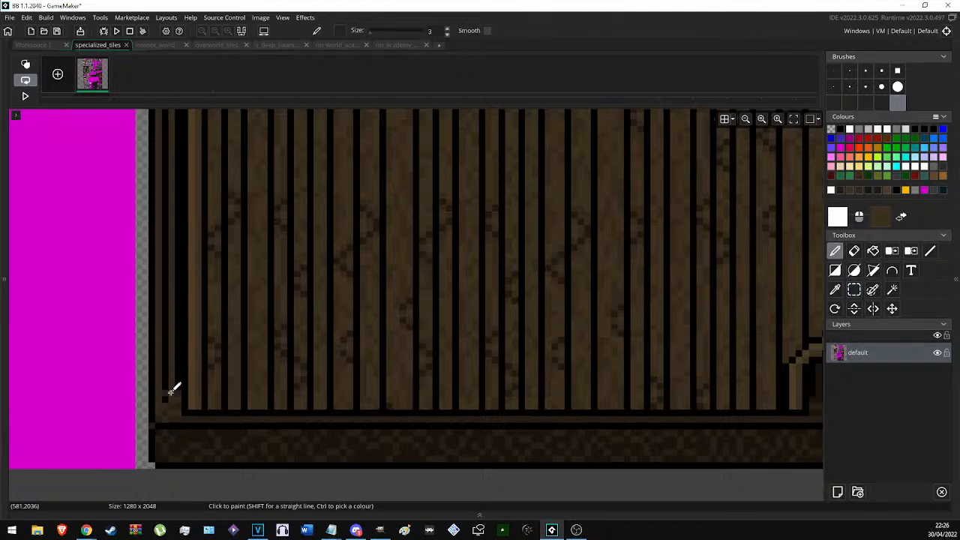
{"action": "key", "text": "l"}
{"action": "scroll", "coordinate": [169, 392], "scroll_direction": "up", "scroll_amount": 3}
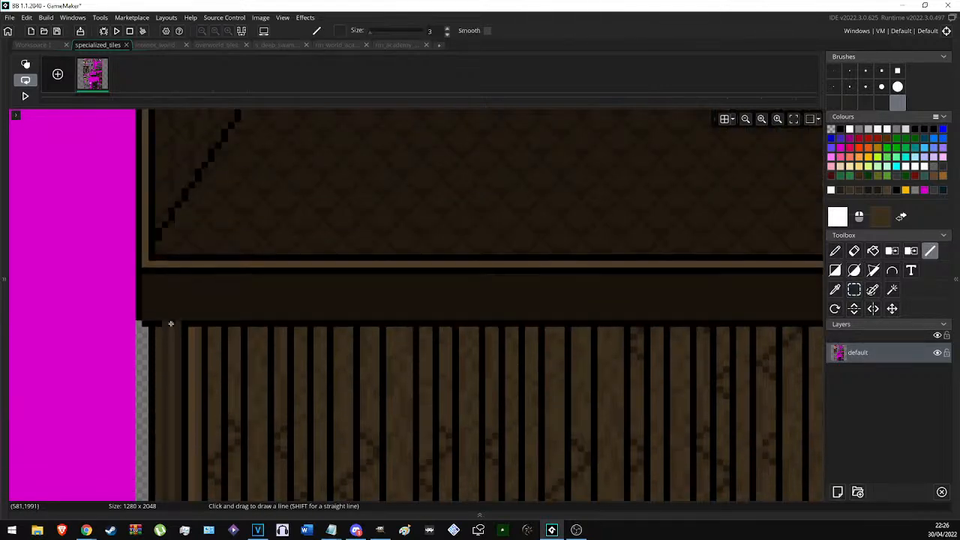
Touch up the foot of the left corner post with a one-pixel brush and browns sampled from the surrounding trim.
{"action": "left_click", "coordinate": [834, 70]}
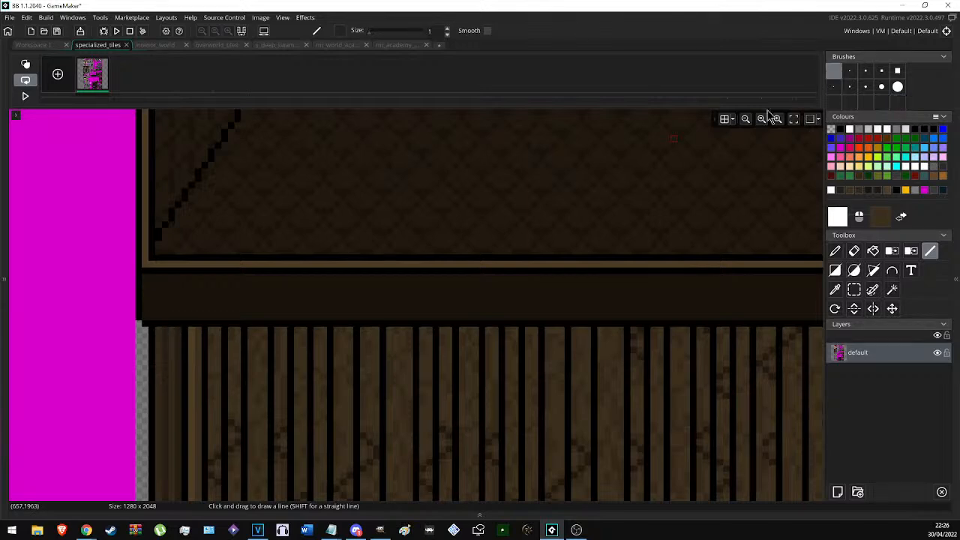
{"action": "scroll", "coordinate": [525, 300], "scroll_direction": "down", "scroll_amount": 5}
{"action": "scroll", "coordinate": [174, 413], "scroll_direction": "up", "scroll_amount": 1}
{"action": "left_click", "coordinate": [171, 417], "text": "ctrl"}
{"action": "left_click", "coordinate": [175, 428], "text": "ctrl"}
{"action": "left_click", "coordinate": [174, 420], "text": "ctrl"}
{"action": "left_click", "coordinate": [174, 429]}
{"action": "scroll", "coordinate": [111, 392], "scroll_direction": "down", "scroll_amount": 2, "text": "ctrl"}
{"action": "scroll", "coordinate": [180, 360], "scroll_direction": "down", "scroll_amount": 2, "text": "ctrl"}
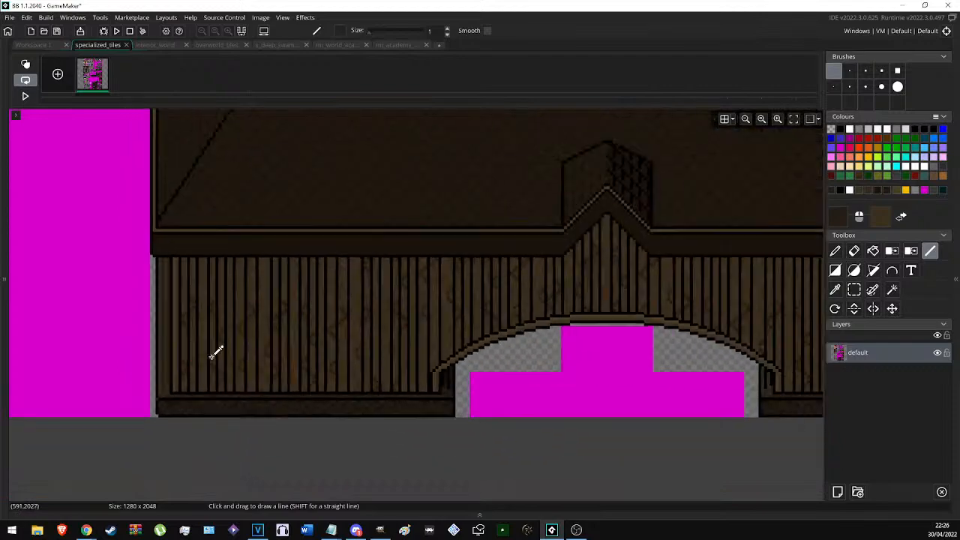
Draw one-pixel brown lines over the black plank lines in the short post beneath the arch's right end.
{"action": "scroll", "coordinate": [197, 354], "scroll_direction": "right", "scroll_amount": 10, "text": "shift"}
{"action": "middle_click_drag", "start_coordinate": [264, 286], "coordinate": [662, 223]}
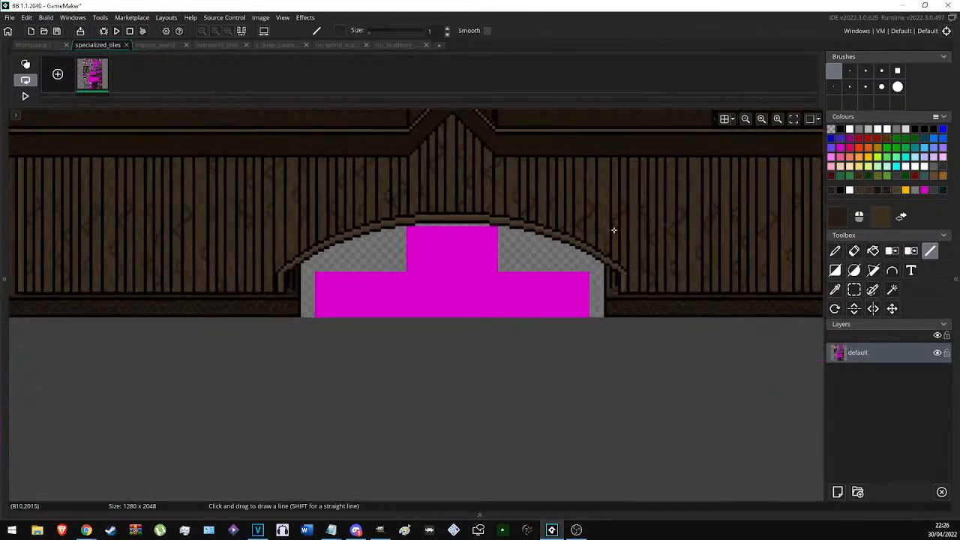
{"action": "middle_click_drag", "start_coordinate": [222, 226], "coordinate": [494, 229]}
{"action": "scroll", "coordinate": [557, 296], "scroll_direction": "right", "scroll_amount": 5, "text": "shift"}
{"action": "scroll", "coordinate": [540, 268], "scroll_direction": "up", "scroll_amount": 5, "text": "ctrl"}
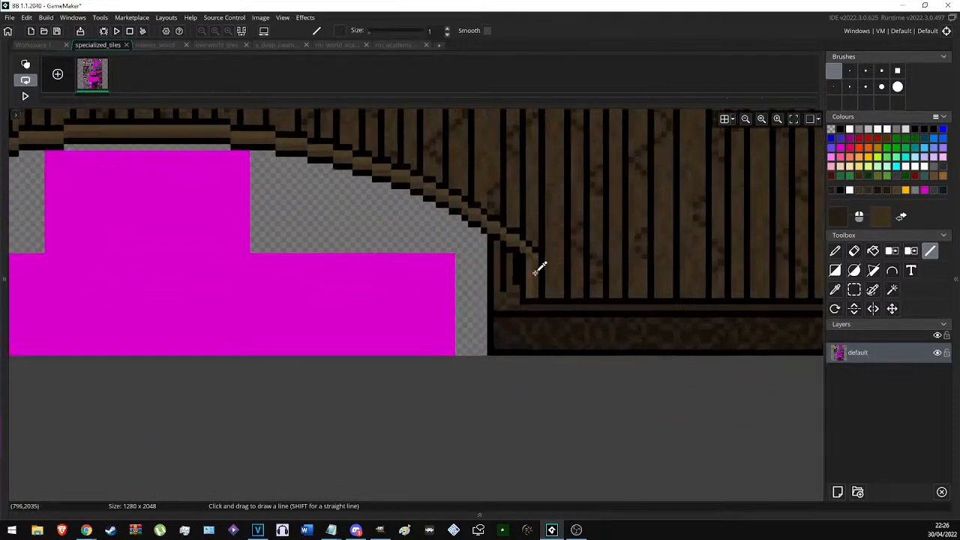
{"action": "left_click_drag", "start_coordinate": [488, 291], "coordinate": [486, 231]}
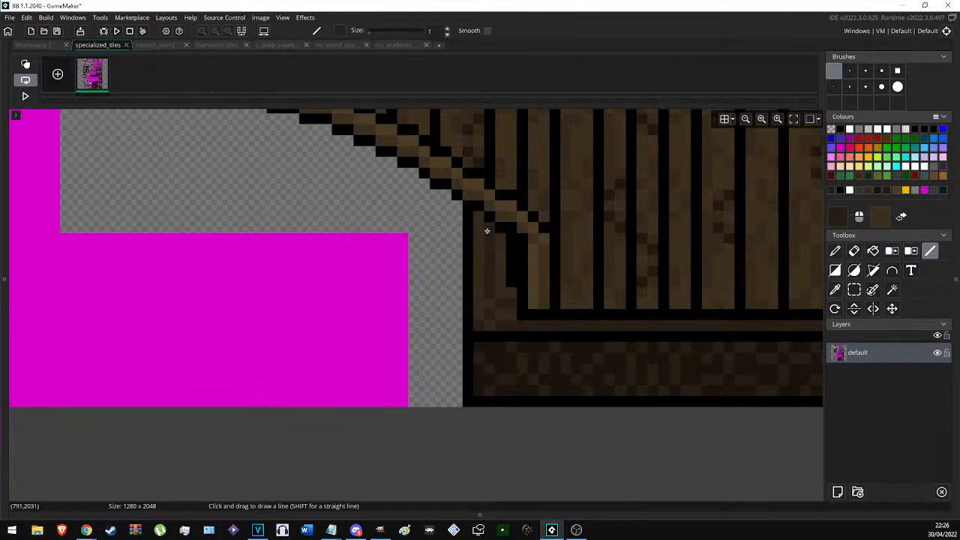
{"action": "left_click_drag", "start_coordinate": [510, 261], "coordinate": [507, 275]}
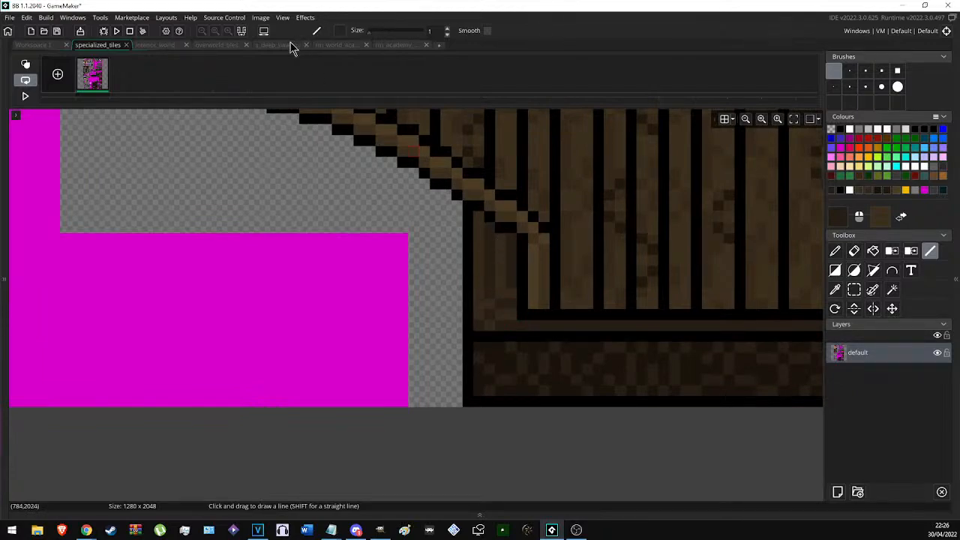
Inspect the reworked corner posts and brown base of the academy's front wall in the rm_world_academyland room.
{"action": "left_click", "coordinate": [328, 45]}
{"action": "scroll", "coordinate": [348, 346], "scroll_direction": "up", "scroll_amount": 5, "text": "ctrl"}
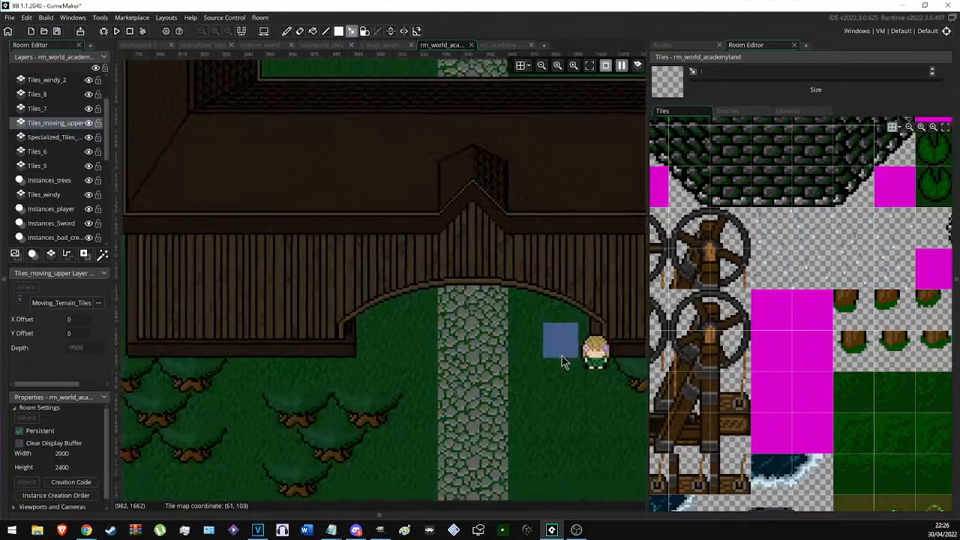
{"action": "middle_click_drag", "start_coordinate": [599, 372], "coordinate": [428, 338]}
{"action": "scroll", "coordinate": [428, 338], "scroll_direction": "up", "scroll_amount": 3, "text": "ctrl"}
{"action": "middle_click_drag", "start_coordinate": [301, 336], "coordinate": [639, 334]}
{"action": "middle_click_drag", "start_coordinate": [301, 247], "coordinate": [625, 219]}
{"action": "middle_click_drag", "start_coordinate": [384, 235], "coordinate": [416, 346]}
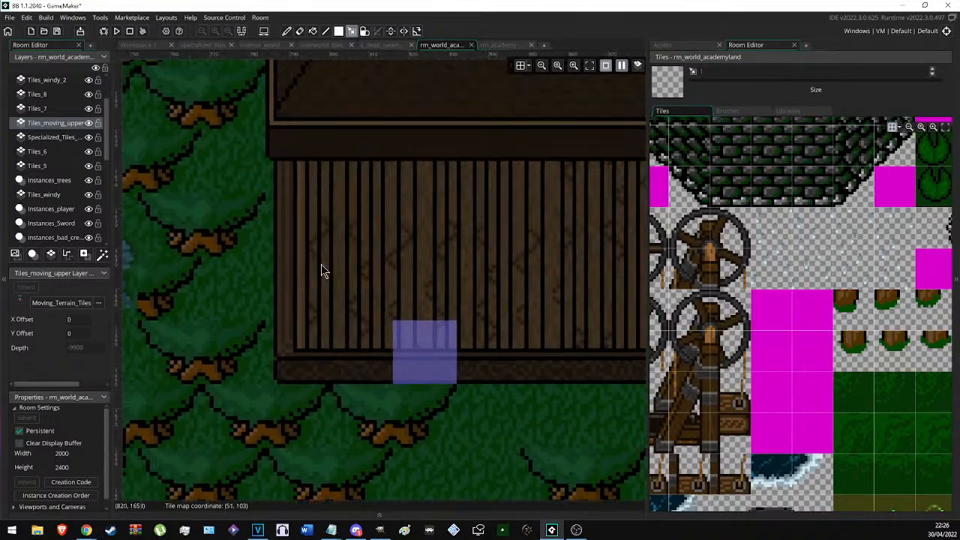
{"action": "middle_click_drag", "start_coordinate": [289, 220], "coordinate": [290, 257]}
{"action": "scroll", "coordinate": [258, 324], "scroll_direction": "down", "scroll_amount": 4, "text": "ctrl"}
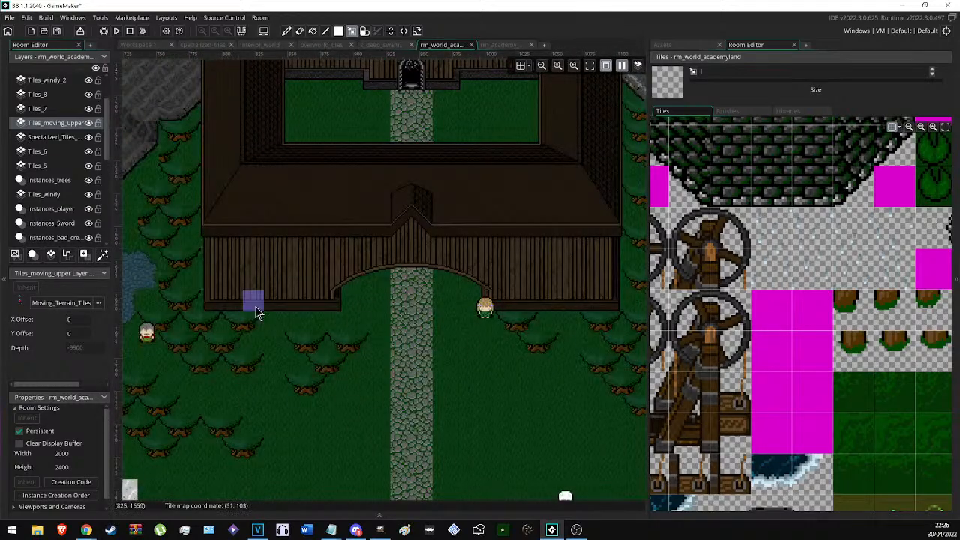
{"action": "scroll", "coordinate": [251, 302], "scroll_direction": "up", "scroll_amount": 4, "text": "ctrl"}
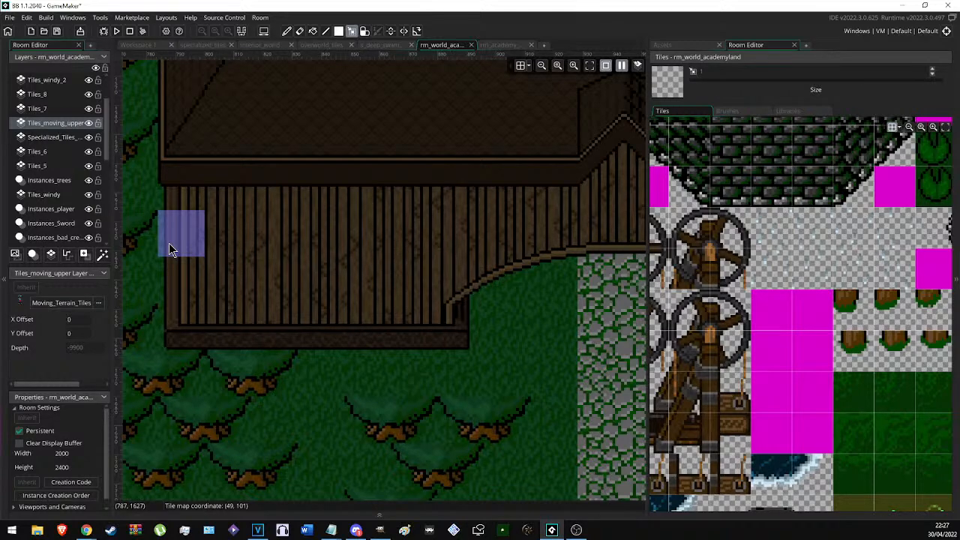
Return to specialized_tiles and review the front wall's arch, left corner post and base alongside the neighbouring buildings.
{"action": "left_click", "coordinate": [233, 45]}
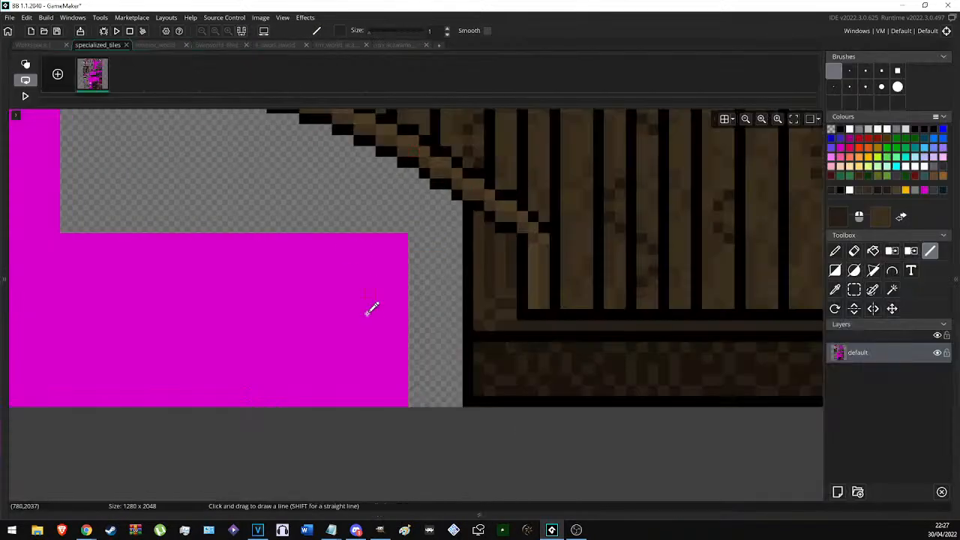
{"action": "middle_click_drag", "start_coordinate": [198, 290], "coordinate": [283, 285]}
{"action": "scroll", "coordinate": [291, 291], "scroll_direction": "down", "scroll_amount": 6}
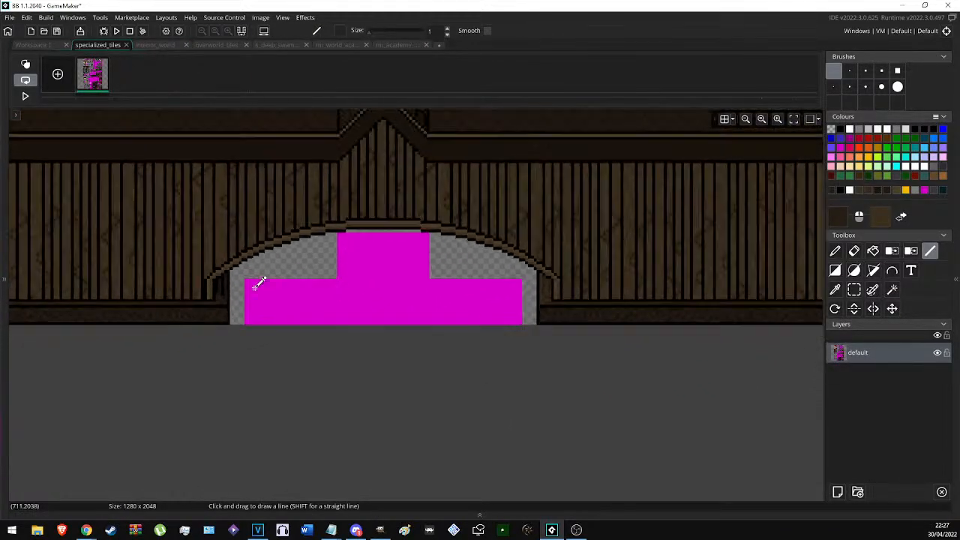
{"action": "scroll", "coordinate": [105, 285], "scroll_direction": "up", "scroll_amount": 4}
{"action": "middle_click_drag", "start_coordinate": [105, 289], "coordinate": [227, 334]}
{"action": "scroll", "coordinate": [228, 333], "scroll_direction": "up", "scroll_amount": 1, "text": "ctrl"}
{"action": "middle_click_drag", "start_coordinate": [298, 376], "coordinate": [450, 476]}
{"action": "scroll", "coordinate": [277, 350], "scroll_direction": "down", "scroll_amount": 2}
{"action": "scroll", "coordinate": [296, 350], "scroll_direction": "up", "scroll_amount": 3}
{"action": "scroll", "coordinate": [292, 349], "scroll_direction": "down", "scroll_amount": 9, "text": "ctrl"}
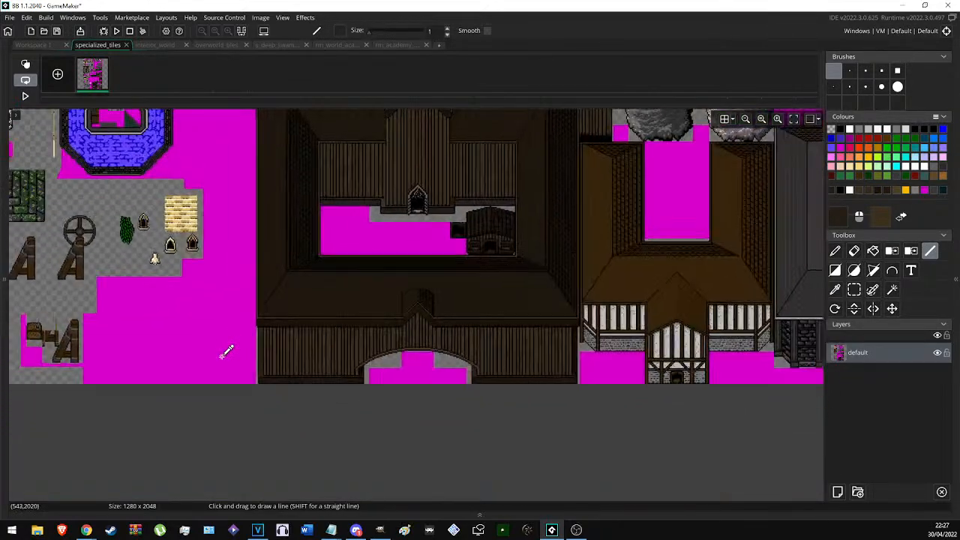
Examine the wooden hut's deck, railings and steps and the other dark wooden structures in the tile sheet.
{"action": "scroll", "coordinate": [228, 348], "scroll_direction": "up", "scroll_amount": 5}
{"action": "scroll", "coordinate": [431, 338], "scroll_direction": "up", "scroll_amount": 2}
{"action": "scroll", "coordinate": [442, 441], "scroll_direction": "up", "scroll_amount": 4, "text": "ctrl"}
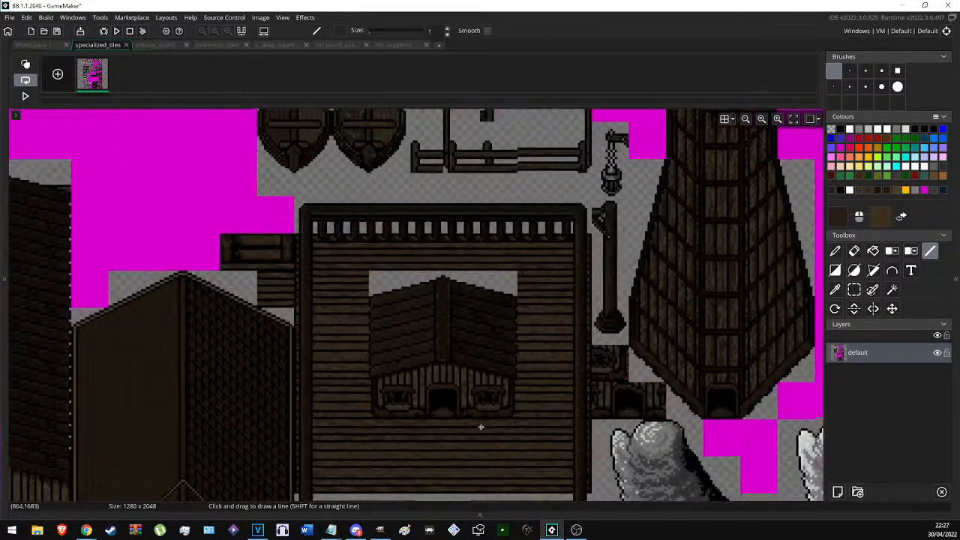
{"action": "scroll", "coordinate": [306, 381], "scroll_direction": "up", "scroll_amount": 3, "text": "ctrl"}
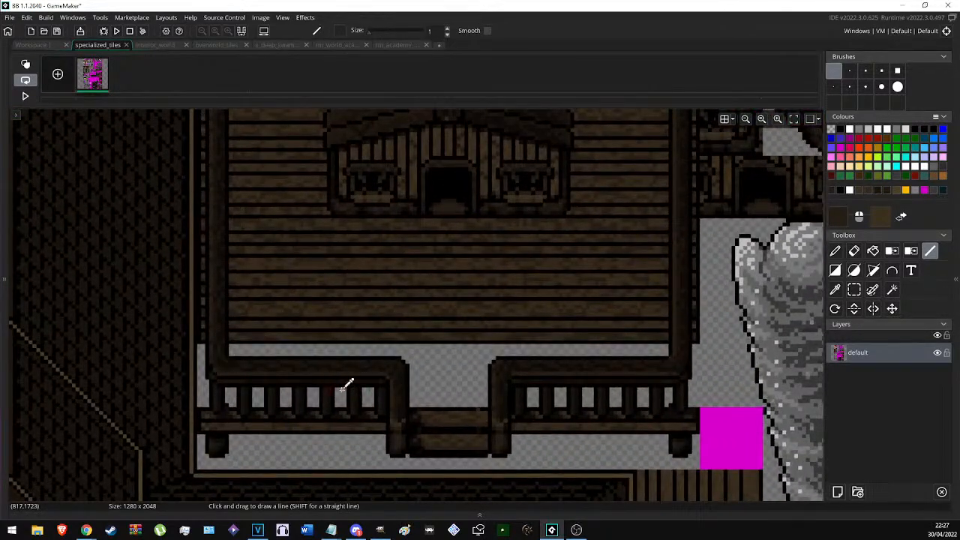
{"action": "middle_click_drag", "start_coordinate": [259, 400], "coordinate": [205, 328]}
{"action": "scroll", "coordinate": [542, 355], "scroll_direction": "down", "scroll_amount": 5, "text": "ctrl"}
{"action": "scroll", "coordinate": [205, 328], "scroll_direction": "up", "scroll_amount": 1, "text": "ctrl"}
{"action": "scroll", "coordinate": [211, 319], "scroll_direction": "up", "scroll_amount": 3, "text": "ctrl"}
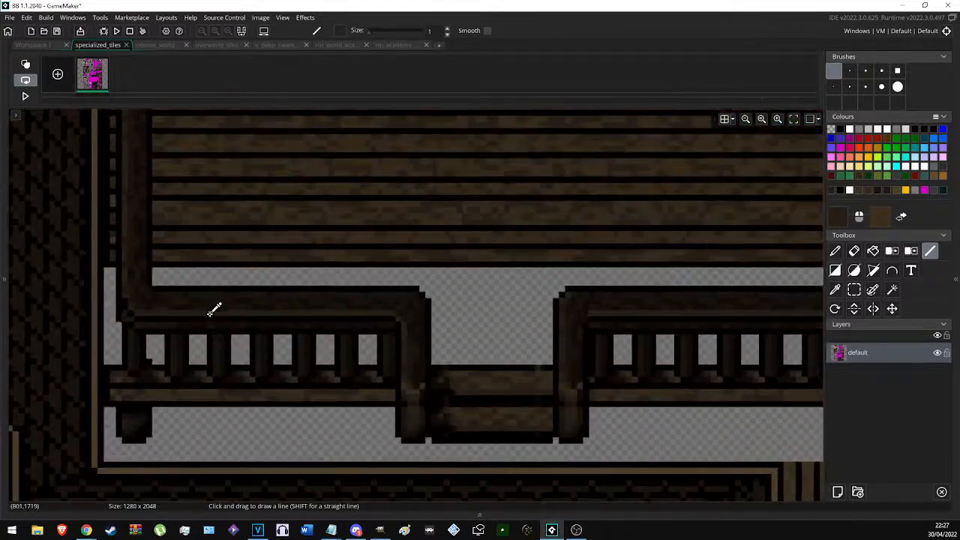
{"action": "key", "text": "s"}
{"action": "scroll", "coordinate": [184, 289], "scroll_direction": "up", "scroll_amount": 2, "text": "ctrl"}
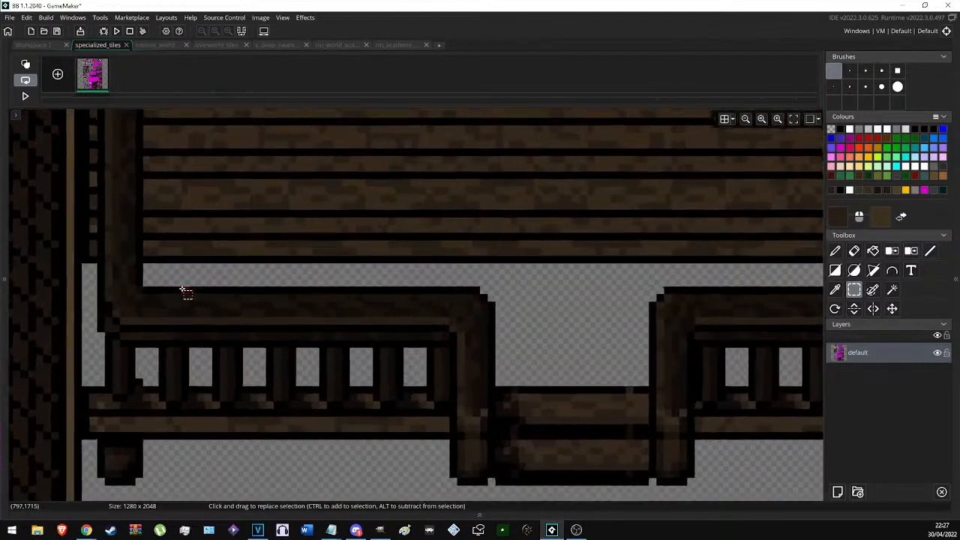
{"action": "scroll", "coordinate": [167, 292], "scroll_direction": "down", "scroll_amount": 5, "text": "ctrl"}
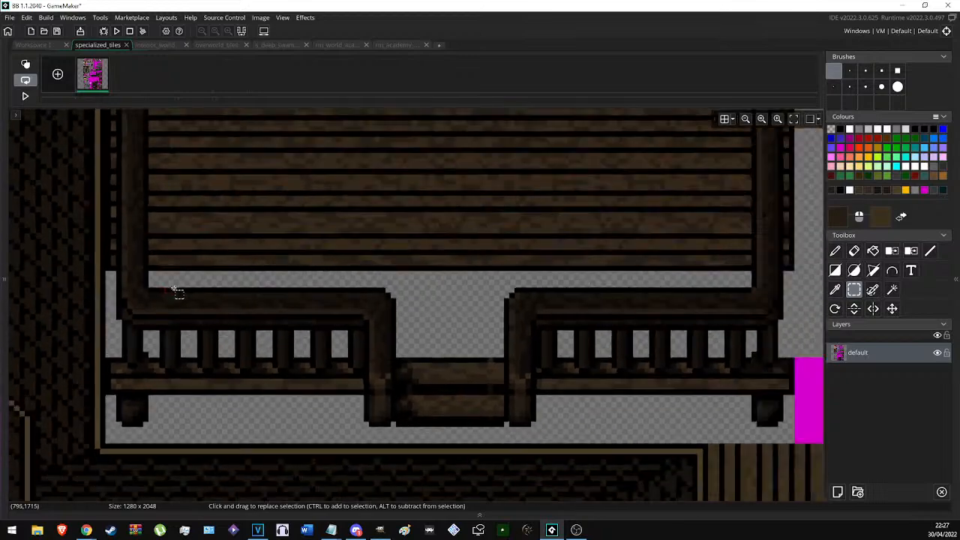
{"action": "scroll", "coordinate": [358, 343], "scroll_direction": "up", "scroll_amount": 8}
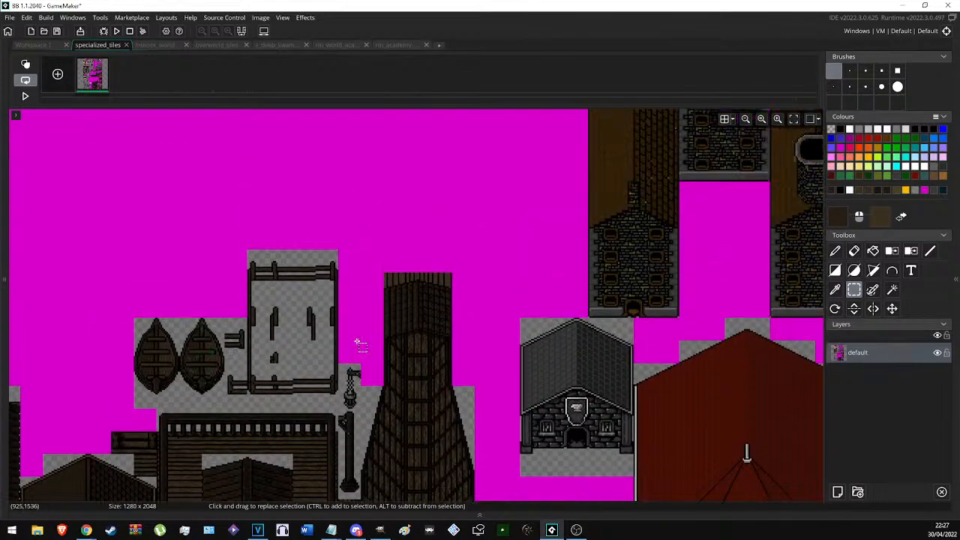
Pick up a strip about 40 pixels long from the brown bottom beam of the grey-roofed wooden building as a brush.
{"action": "scroll", "coordinate": [477, 249], "scroll_direction": "right", "scroll_amount": 1, "text": "shift"}
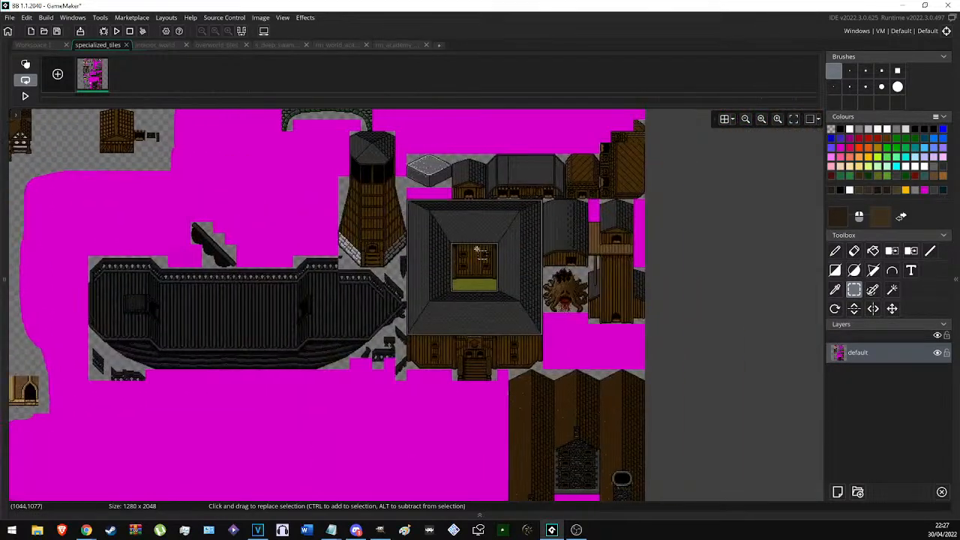
{"action": "scroll", "coordinate": [439, 360], "scroll_direction": "up", "scroll_amount": 5, "text": "ctrl"}
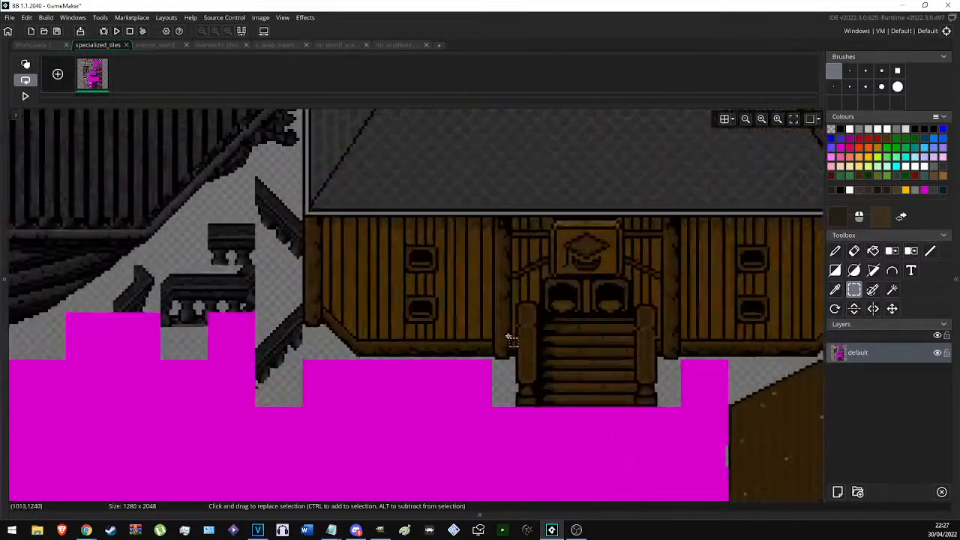
{"action": "scroll", "coordinate": [437, 362], "scroll_direction": "down", "scroll_amount": 3, "text": "ctrl"}
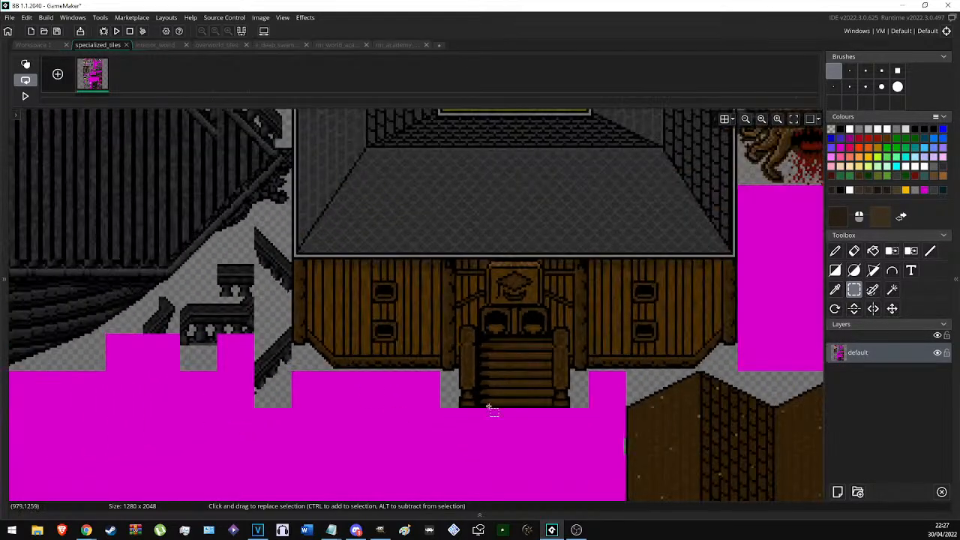
{"action": "scroll", "coordinate": [380, 393], "scroll_direction": "up", "scroll_amount": 4, "text": "ctrl"}
{"action": "left_click_drag", "start_coordinate": [507, 333], "coordinate": [180, 382]}
{"action": "key", "text": "d"}
{"action": "scroll", "coordinate": [450, 368], "scroll_direction": "down", "scroll_amount": 6, "text": "ctrl"}
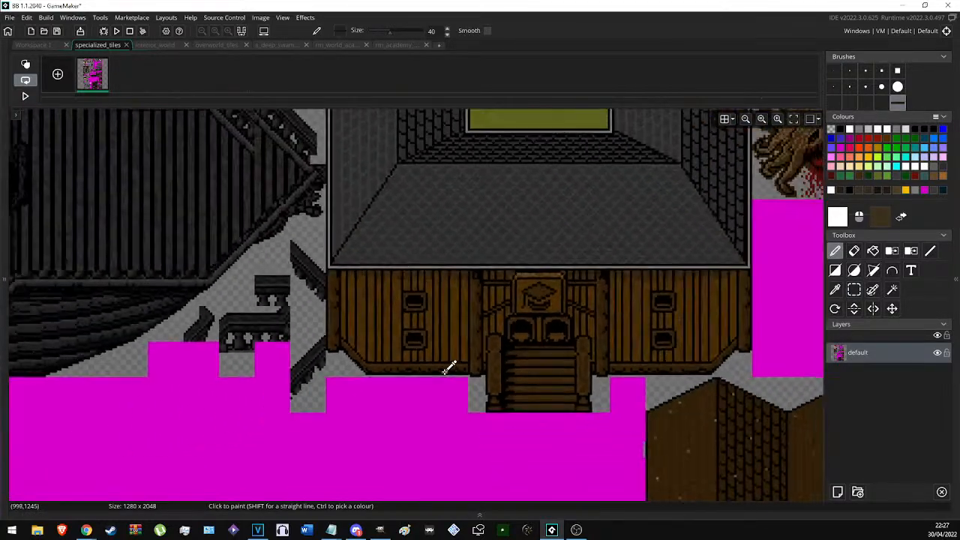
Stamp the brown beam strip onto the magenta area beneath the academy's front arch as a reference.
{"action": "scroll", "coordinate": [436, 367], "scroll_direction": "down", "scroll_amount": 10}
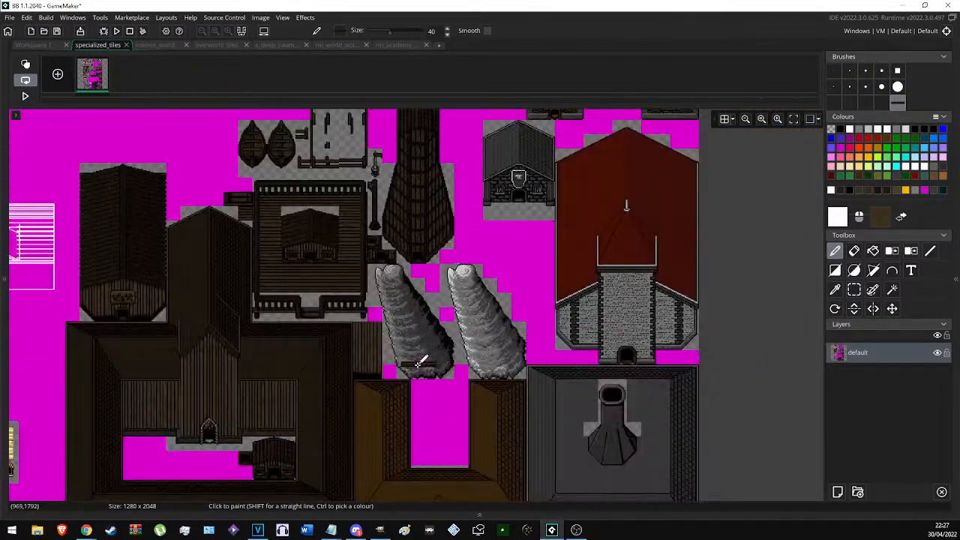
{"action": "middle_click_drag", "start_coordinate": [207, 360], "coordinate": [424, 417]}
{"action": "scroll", "coordinate": [460, 486], "scroll_direction": "up", "scroll_amount": 5, "text": "ctrl"}
{"action": "left_click", "coordinate": [265, 208]}
{"action": "middle_click_drag", "start_coordinate": [354, 247], "coordinate": [591, 333]}
{"action": "key", "text": "s"}
{"action": "scroll", "coordinate": [503, 289], "scroll_direction": "up", "scroll_amount": 3, "text": "ctrl"}
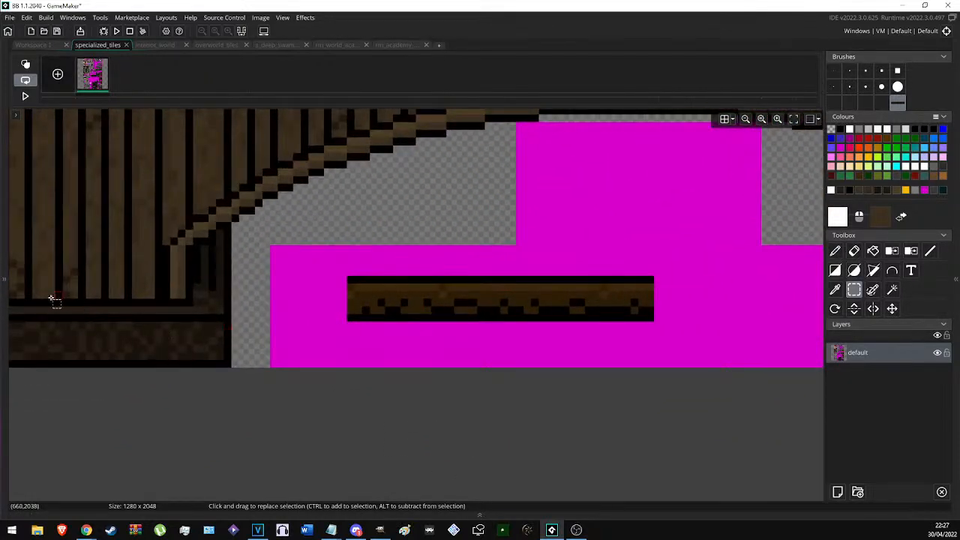
Copy a section about 24 by 9 pixels of the academy's dark front base and place it beside the brown beam strip.
{"action": "scroll", "coordinate": [428, 371], "scroll_direction": "down", "scroll_amount": 1, "text": "ctrl"}
{"action": "scroll", "coordinate": [324, 388], "scroll_direction": "down", "scroll_amount": 2, "text": "ctrl"}
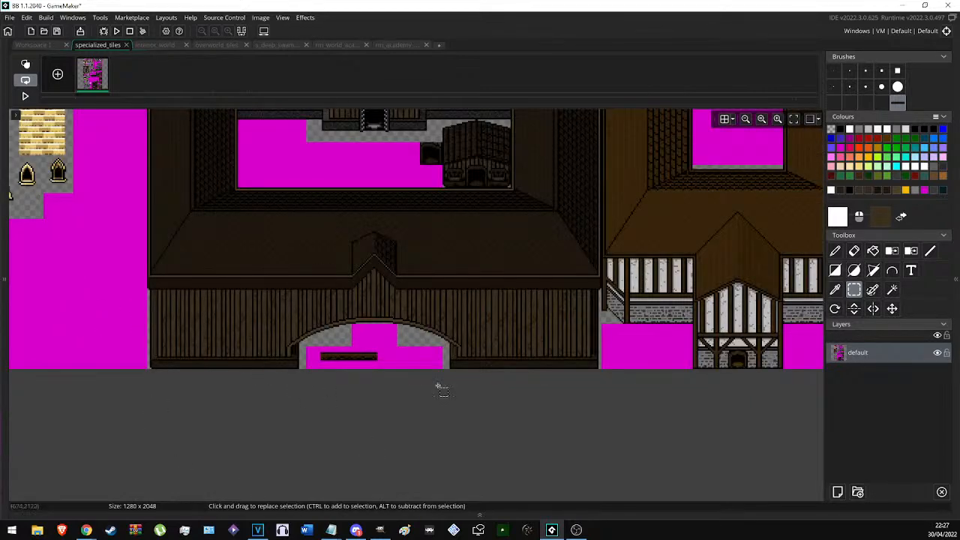
{"action": "scroll", "coordinate": [234, 370], "scroll_direction": "up", "scroll_amount": 1, "text": "ctrl"}
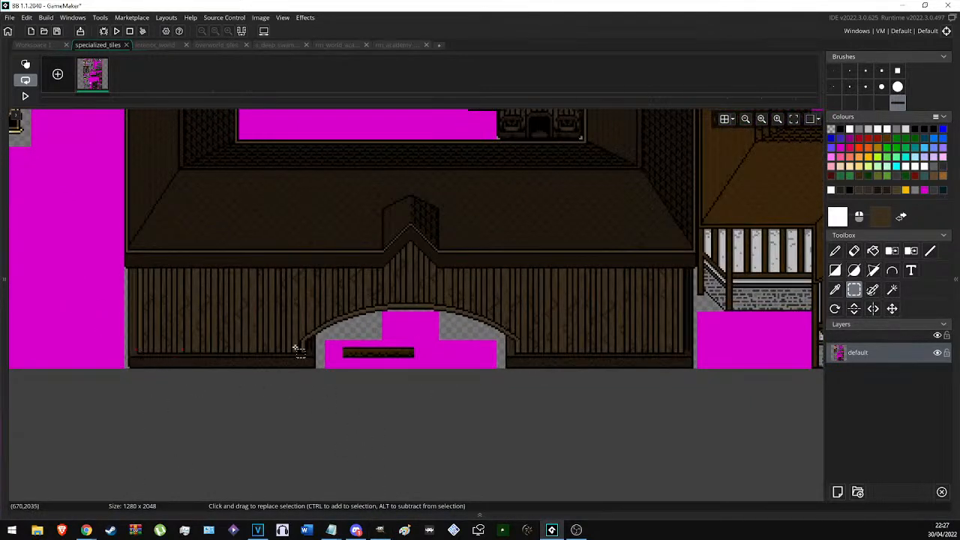
{"action": "scroll", "coordinate": [246, 355], "scroll_direction": "up", "scroll_amount": 1, "text": "ctrl"}
{"action": "scroll", "coordinate": [96, 345], "scroll_direction": "up", "scroll_amount": 2, "text": "ctrl"}
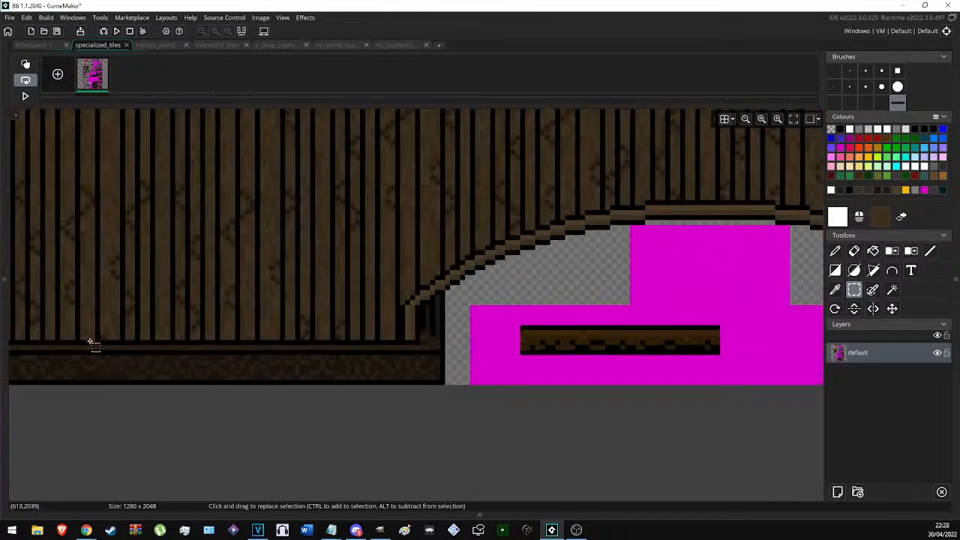
{"action": "mouse_move", "coordinate": [67, 342]}
{"action": "left_mouse_down"}
{"action": "mouse_move", "coordinate": [165, 407]}
{"action": "mouse_move", "coordinate": [183, 405]}
{"action": "left_mouse_up"}
{"action": "key", "text": "ctrl+c"}
{"action": "key", "text": "ctrl+v"}
{"action": "middle_click_drag", "start_coordinate": [665, 386], "coordinate": [258, 379]}
{"action": "left_click", "coordinate": [392, 337]}
{"action": "key", "text": "s"}
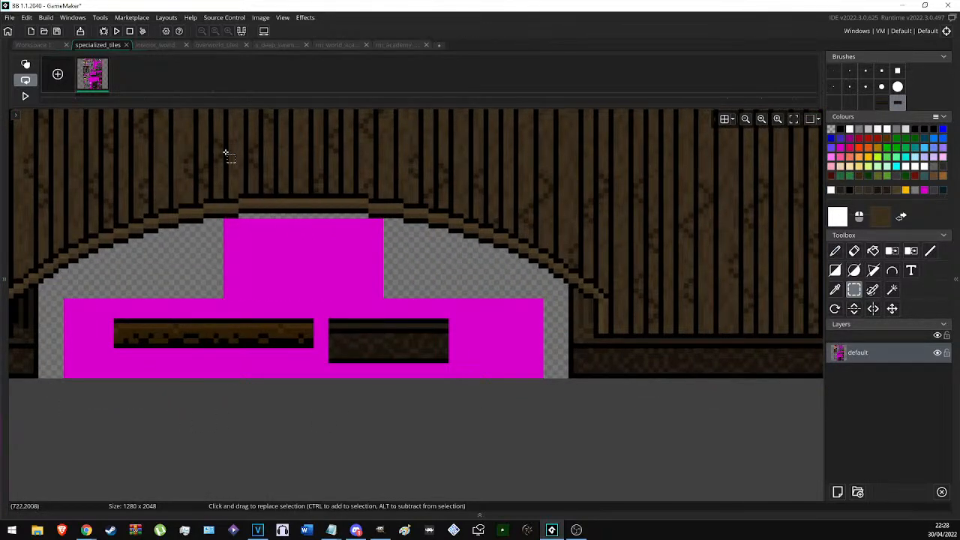
Paint over the black dividing line in the copied base block with one-pixel dark brown and undo the last stray stroke.
{"action": "left_click", "coordinate": [242, 32]}
{"action": "left_click", "coordinate": [241, 30]}
{"action": "scroll", "coordinate": [425, 318], "scroll_direction": "up", "scroll_amount": 3}
{"action": "key", "text": "d"}
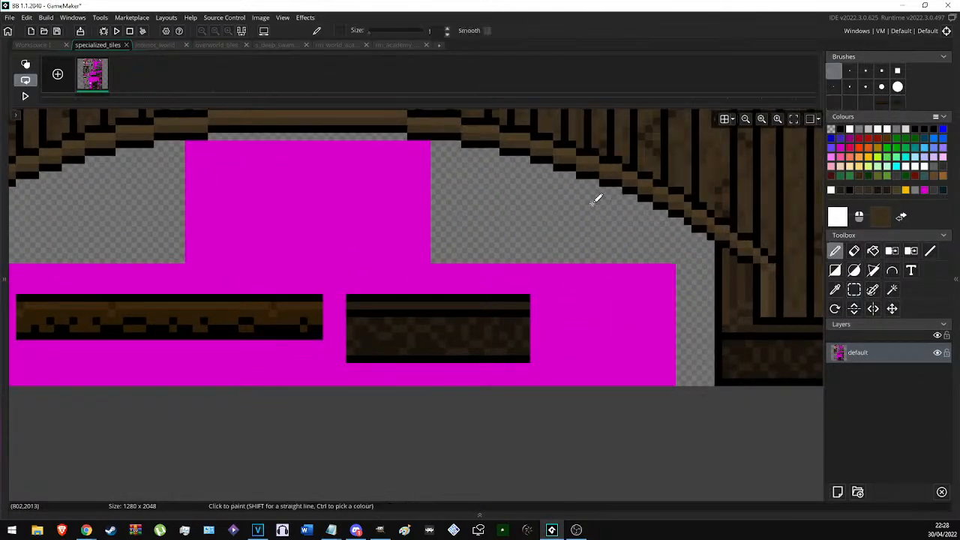
{"action": "scroll", "coordinate": [315, 307], "scroll_direction": "up", "scroll_amount": 1}
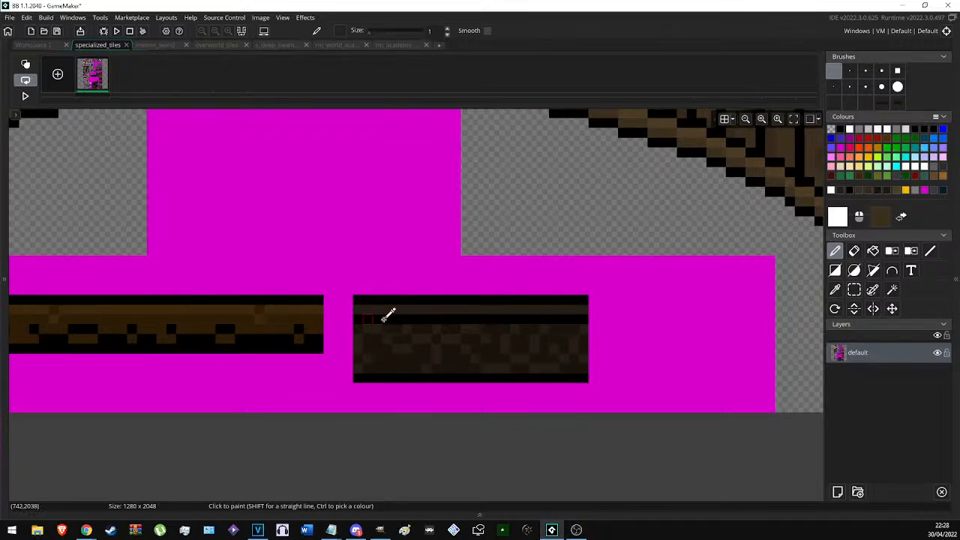
{"action": "scroll", "coordinate": [580, 334], "scroll_direction": "down", "scroll_amount": 5}
{"action": "middle_click_drag", "start_coordinate": [154, 341], "coordinate": [557, 297]}
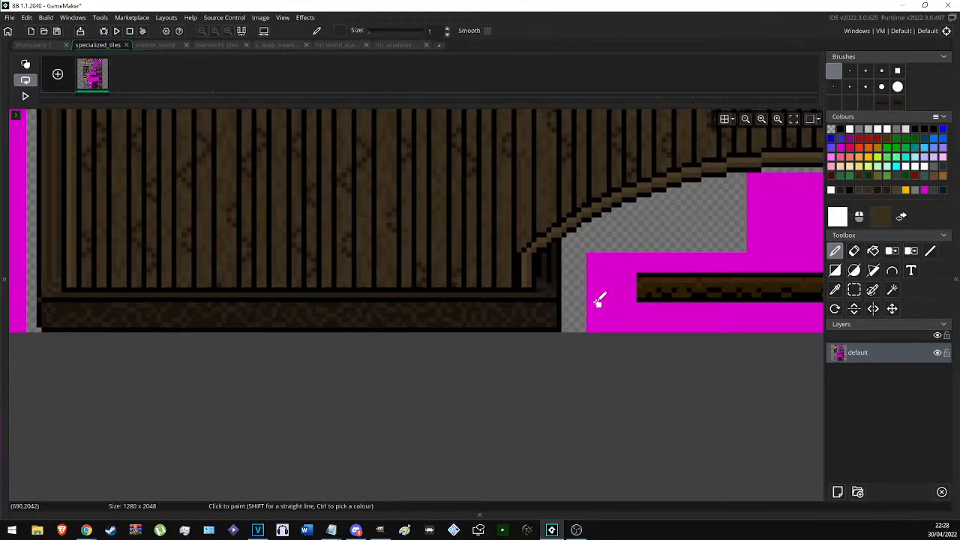
{"action": "scroll", "coordinate": [645, 293], "scroll_direction": "down", "scroll_amount": 1}
{"action": "middle_click_drag", "start_coordinate": [735, 295], "coordinate": [331, 343]}
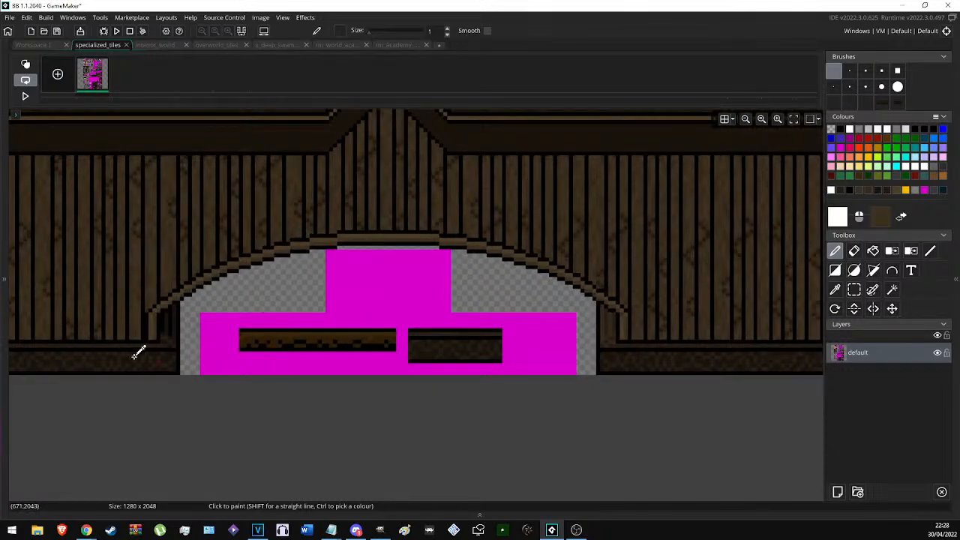
{"action": "middle_click_drag", "start_coordinate": [114, 344], "coordinate": [225, 330]}
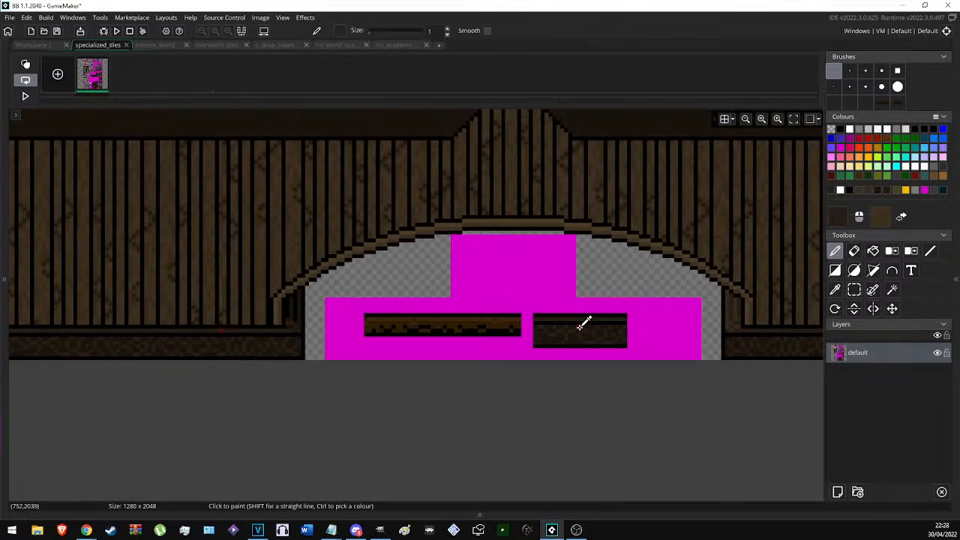
{"action": "scroll", "coordinate": [626, 315], "scroll_direction": "up", "scroll_amount": 3}
{"action": "mouse_move", "coordinate": [566, 315]}
{"action": "left_mouse_down"}
{"action": "mouse_move", "coordinate": [398, 310]}
{"action": "mouse_move", "coordinate": [454, 313]}
{"action": "left_mouse_up"}
{"action": "mouse_move", "coordinate": [399, 324]}
{"action": "right_mouse_down"}
{"action": "mouse_move", "coordinate": [555, 315]}
{"action": "mouse_move", "coordinate": [623, 328]}
{"action": "mouse_move", "coordinate": [421, 329]}
{"action": "right_mouse_up"}
{"action": "key", "text": "ctrl+z"}
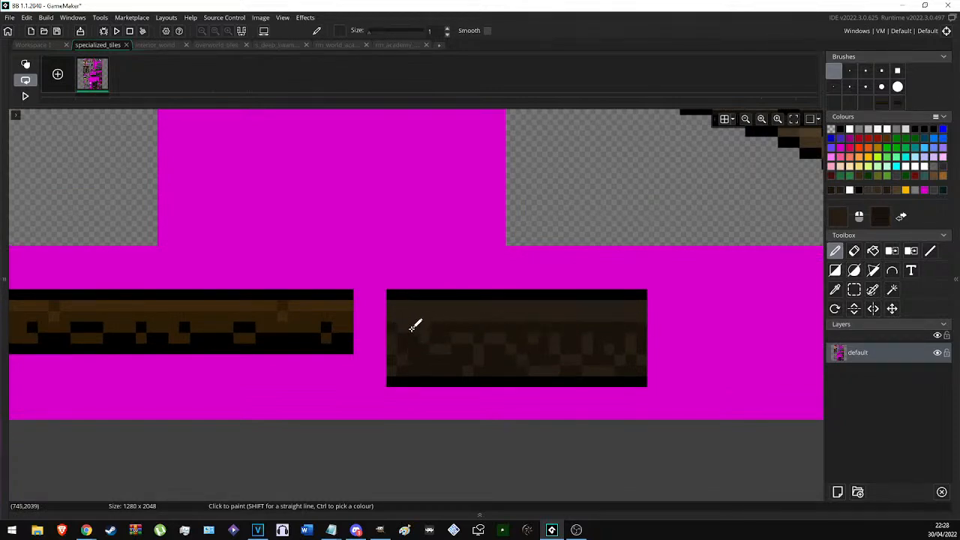
Compare the copied base block with the academy's front base and sample the dark brown at the wall's right corner.
{"action": "scroll", "coordinate": [490, 381], "scroll_direction": "down", "scroll_amount": 4}
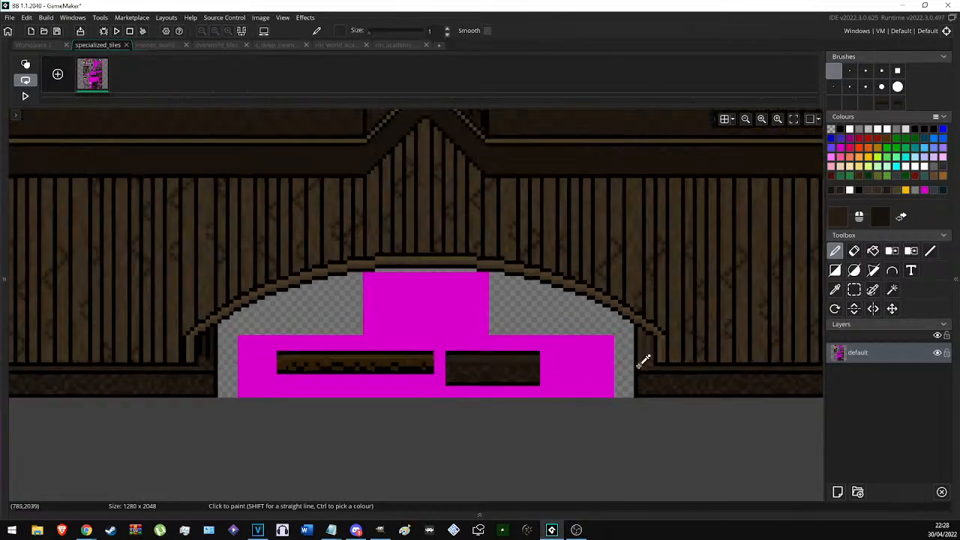
{"action": "scroll", "coordinate": [633, 360], "scroll_direction": "up", "scroll_amount": 2}
{"action": "scroll", "coordinate": [663, 406], "scroll_direction": "up", "scroll_amount": 1}
{"action": "scroll", "coordinate": [540, 402], "scroll_direction": "down", "scroll_amount": 3}
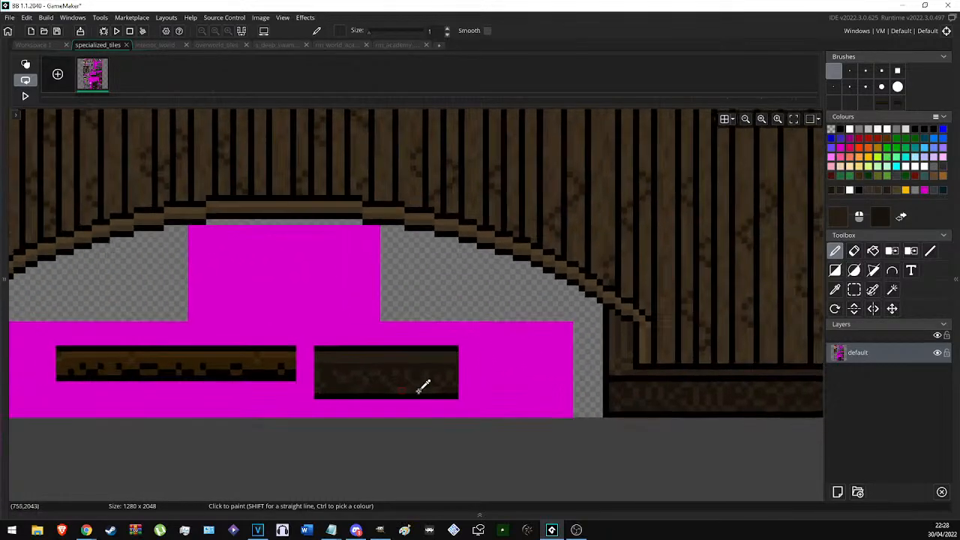
{"action": "middle_click_drag", "start_coordinate": [630, 385], "coordinate": [375, 374]}
{"action": "scroll", "coordinate": [532, 369], "scroll_direction": "up", "scroll_amount": 2}
{"action": "middle_click_drag", "start_coordinate": [746, 356], "coordinate": [444, 357]}
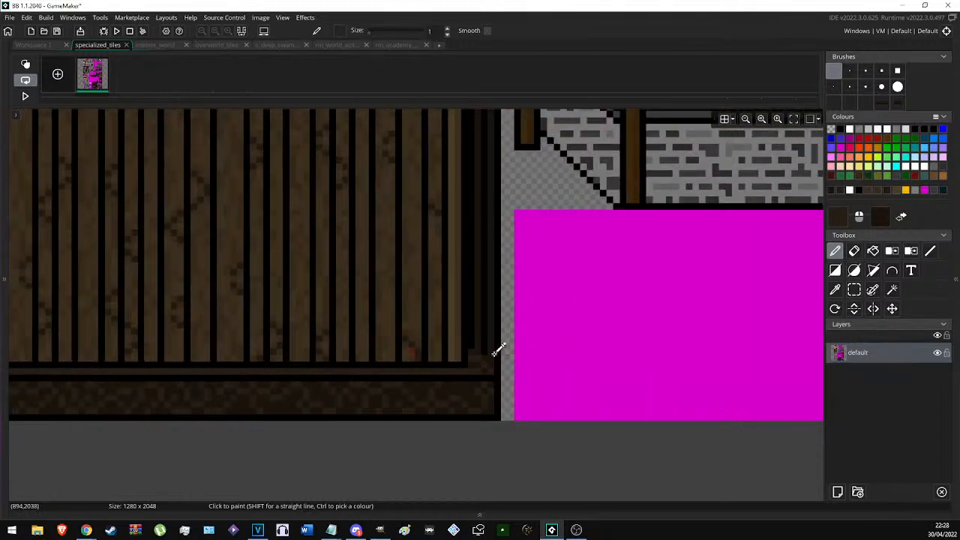
{"action": "left_click", "coordinate": [490, 353], "text": "ctrl"}
{"action": "middle_click_drag", "start_coordinate": [233, 371], "coordinate": [810, 378]}
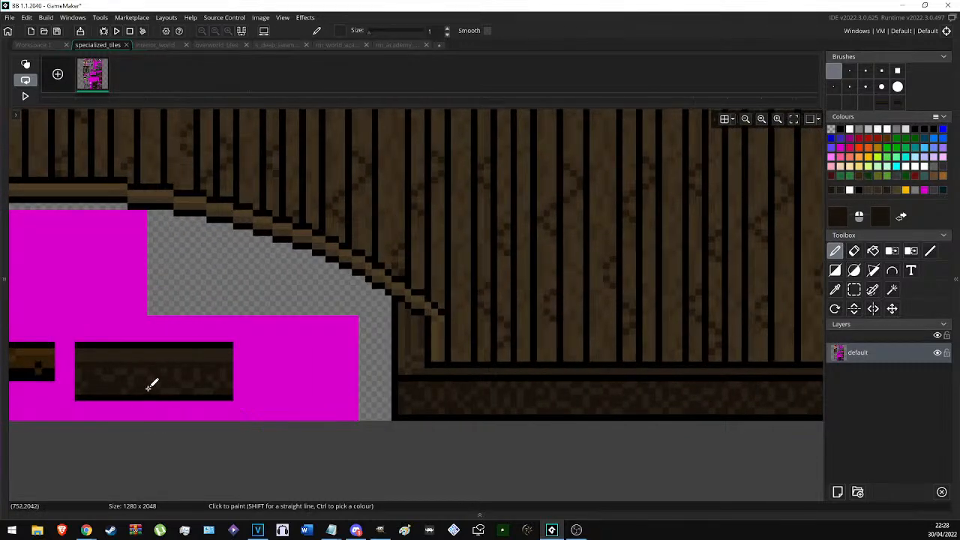
{"action": "scroll", "coordinate": [265, 400], "scroll_direction": "up", "scroll_amount": 1}
{"action": "middle_click_drag", "start_coordinate": [267, 400], "coordinate": [365, 391]}
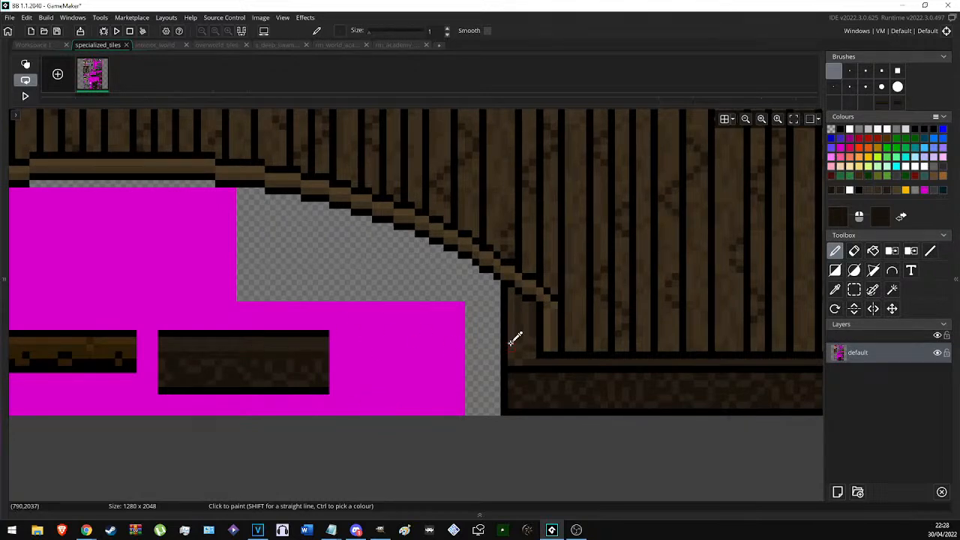
{"action": "scroll", "coordinate": [307, 377], "scroll_direction": "down", "scroll_amount": 3}
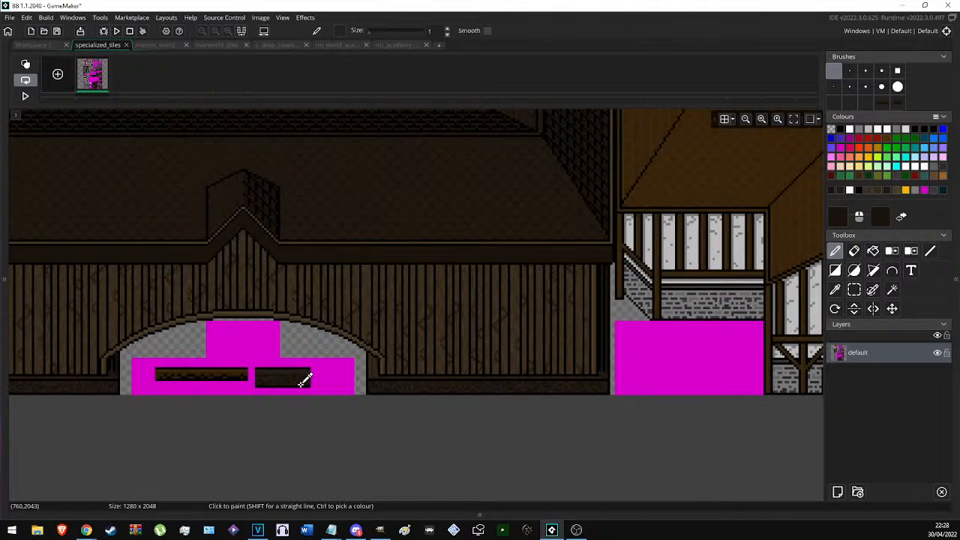
{"action": "scroll", "coordinate": [365, 367], "scroll_direction": "up", "scroll_amount": 2}
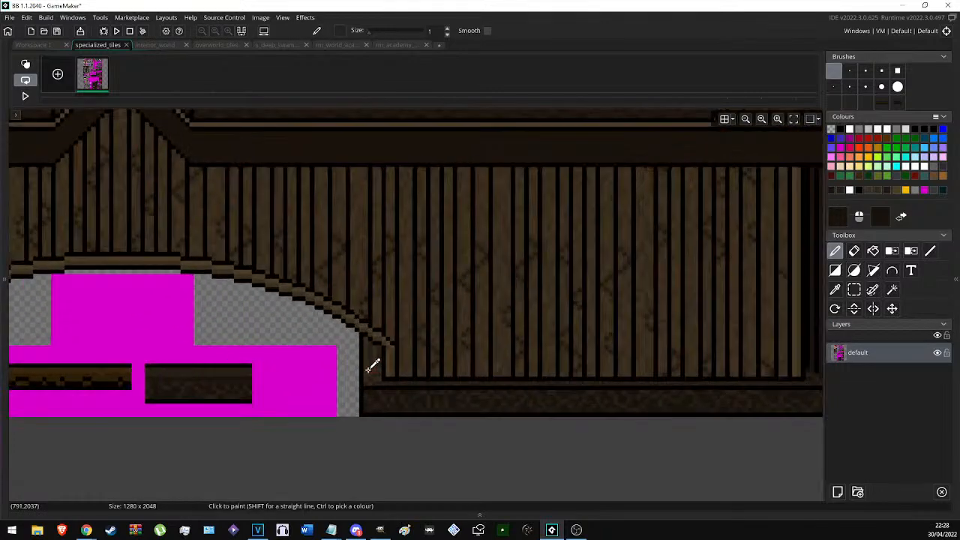
Sample lighter and darker browns and add single-pixel wood texture to the upper band of the copied base block.
{"action": "left_click", "coordinate": [122, 360], "text": "ctrl"}
{"action": "scroll", "coordinate": [188, 365], "scroll_direction": "up", "scroll_amount": 2}
{"action": "scroll", "coordinate": [166, 363], "scroll_direction": "up", "scroll_amount": 1}
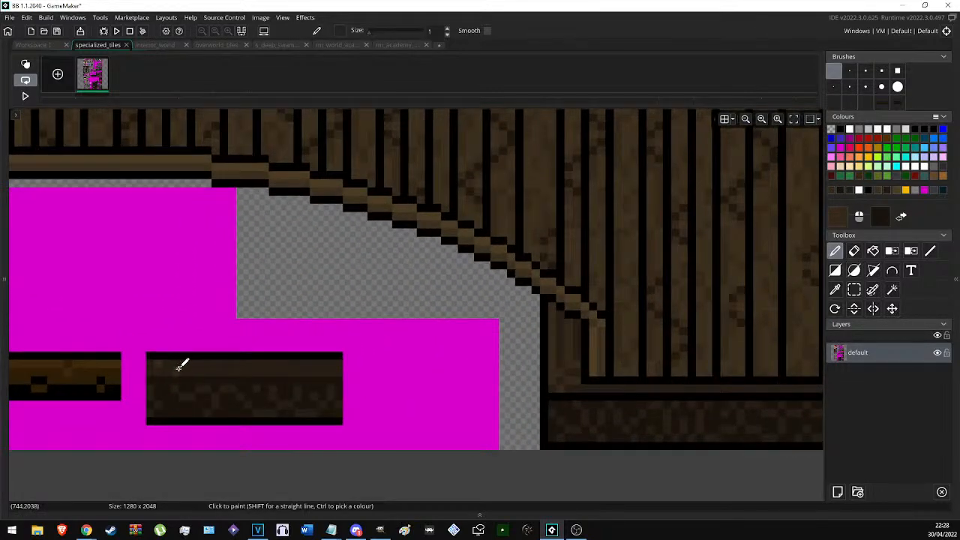
{"action": "right_click", "coordinate": [225, 376], "text": "ctrl"}
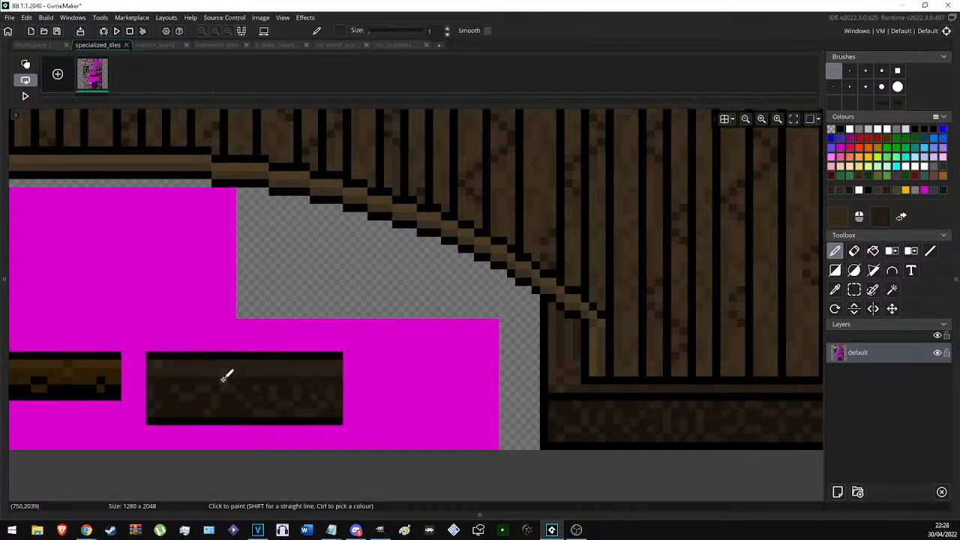
{"action": "left_click", "coordinate": [237, 377], "text": "ctrl"}
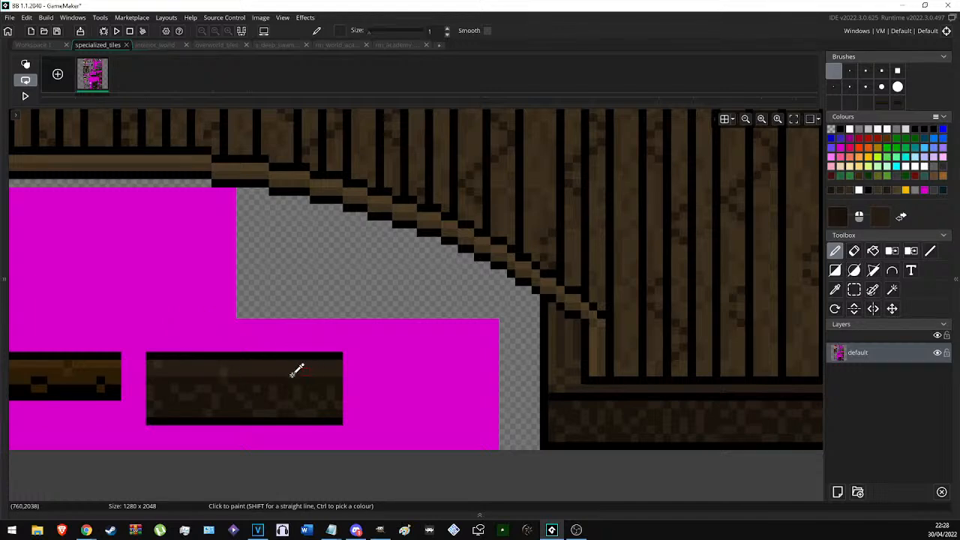
{"action": "scroll", "coordinate": [365, 382], "scroll_direction": "down", "scroll_amount": 2}
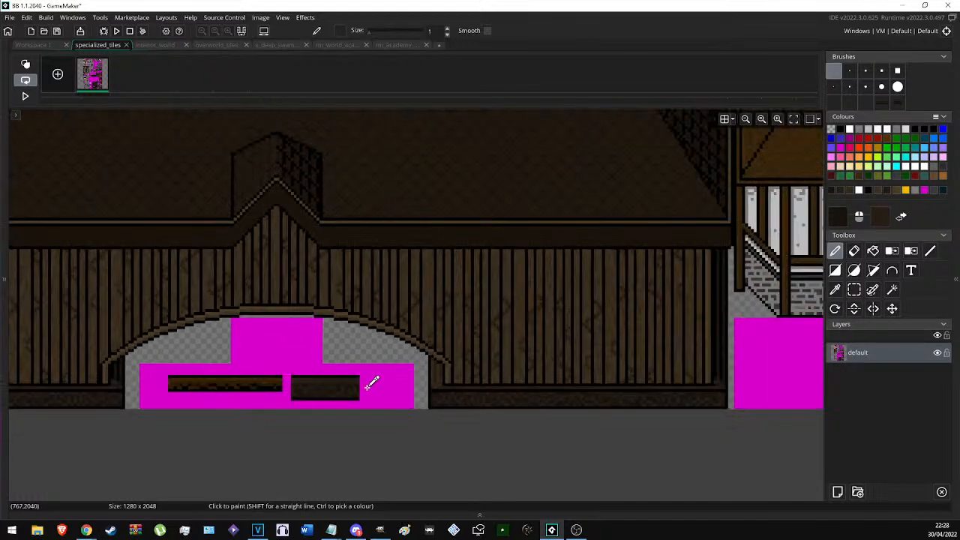
{"action": "scroll", "coordinate": [368, 381], "scroll_direction": "up", "scroll_amount": 3}
Try to pick up the whole reworked base block as a brush.
{"action": "key", "text": "s"}
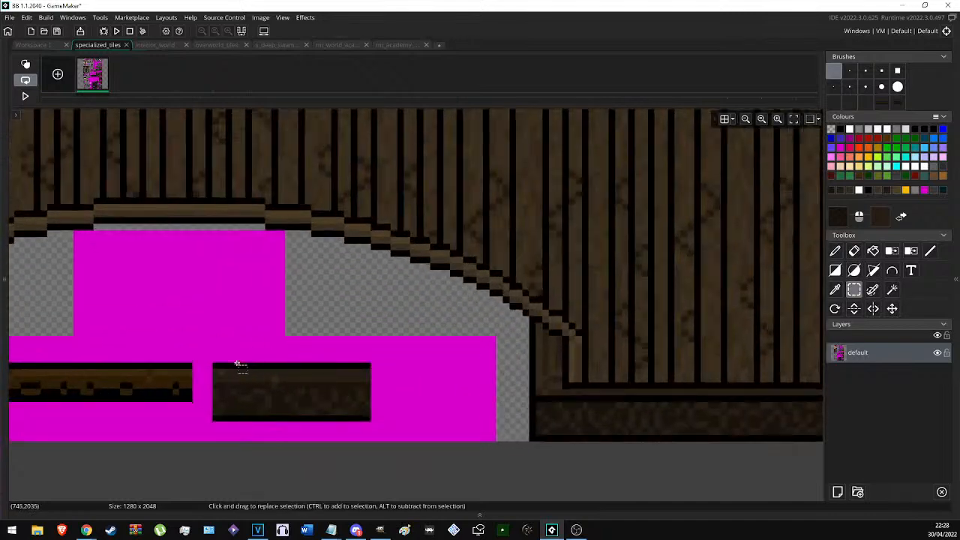
{"action": "left_click_drag", "start_coordinate": [216, 370], "coordinate": [368, 424]}
{"action": "scroll", "coordinate": [321, 369], "scroll_direction": "up", "scroll_amount": 2}
{"action": "key", "text": "d"}
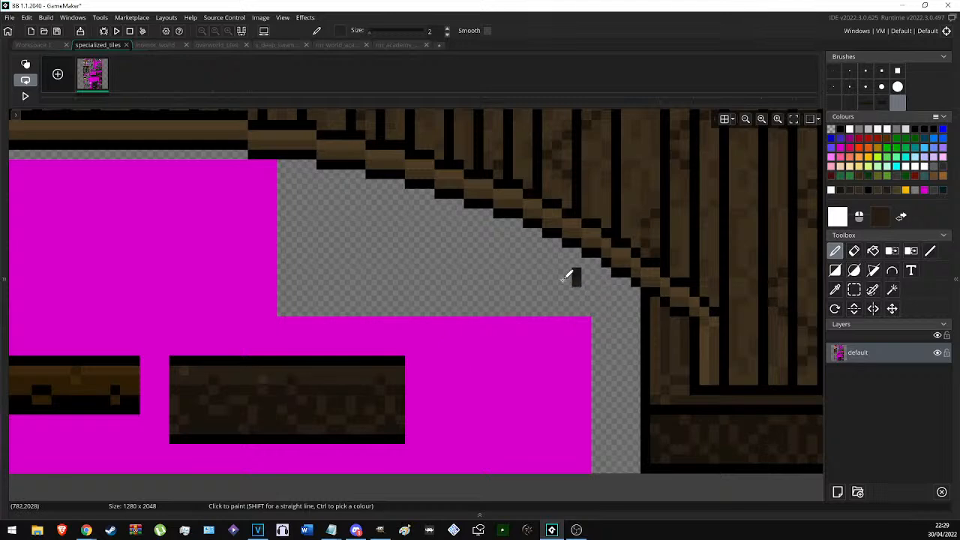
{"action": "scroll", "coordinate": [326, 388], "scroll_direction": "down", "scroll_amount": 3}
{"action": "key", "text": "s"}
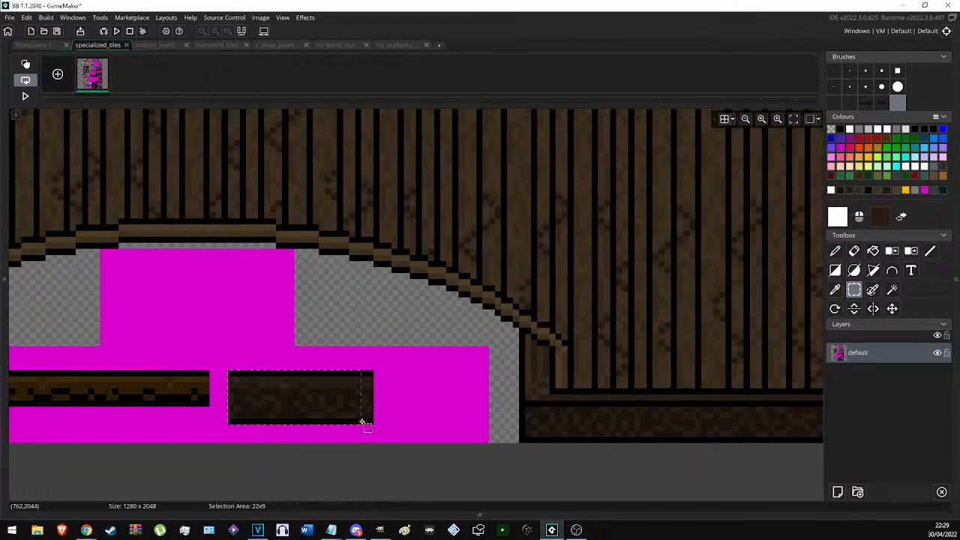
{"action": "scroll", "coordinate": [493, 395], "scroll_direction": "down", "scroll_amount": 1}
{"action": "key", "text": "d"}
{"action": "scroll", "coordinate": [494, 395], "scroll_direction": "down", "scroll_amount": 1}
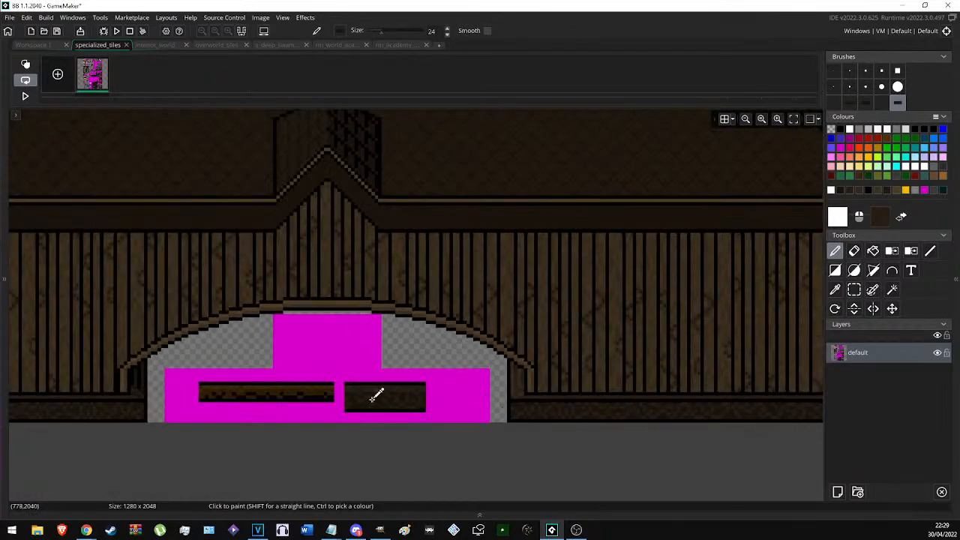
Pick up only the upper band of the reworked base block, about 24 pixels wide, as a brush.
{"action": "key", "text": "s"}
{"action": "scroll", "coordinate": [366, 391], "scroll_direction": "up", "scroll_amount": 3}
{"action": "left_click_drag", "start_coordinate": [306, 377], "coordinate": [497, 408]}
{"action": "key", "text": "d"}
Stamp the reworked brown band over the black line along the academy's front base, from the left corner towards the arch.
{"action": "scroll", "coordinate": [585, 400], "scroll_direction": "down", "scroll_amount": 1}
{"action": "scroll", "coordinate": [176, 407], "scroll_direction": "down", "scroll_amount": 3}
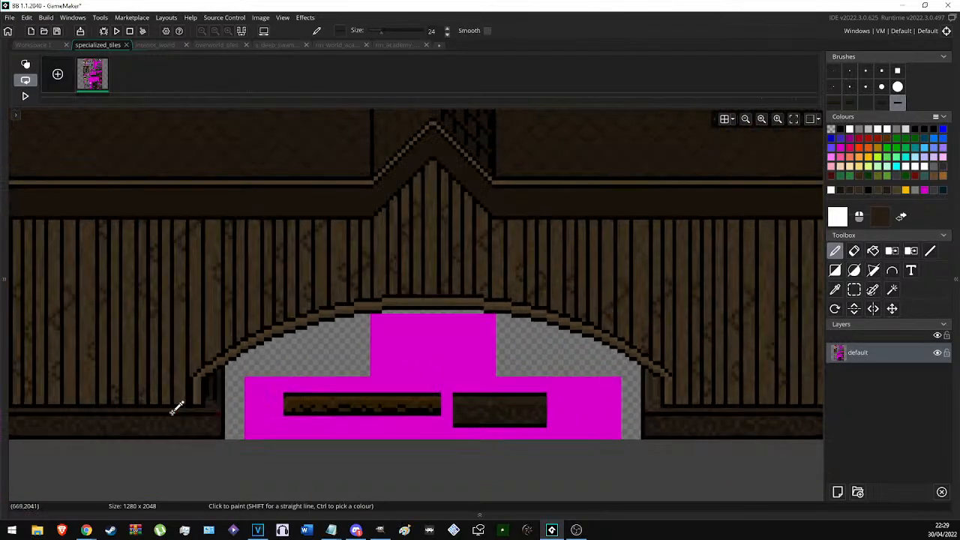
{"action": "scroll", "coordinate": [210, 351], "scroll_direction": "up", "scroll_amount": 2}
{"action": "scroll", "coordinate": [285, 350], "scroll_direction": "up", "scroll_amount": 3}
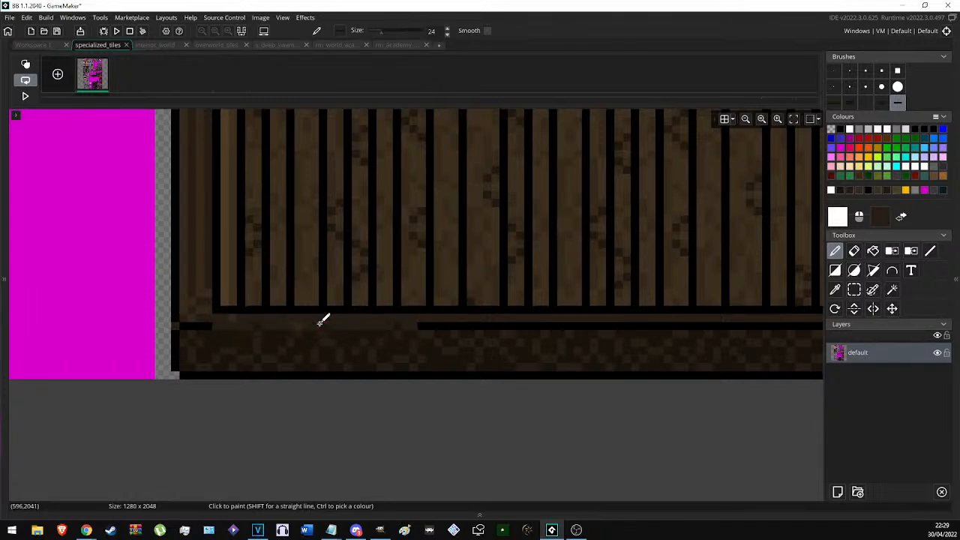
{"action": "middle_click_drag", "start_coordinate": [315, 321], "coordinate": [92, 328]}
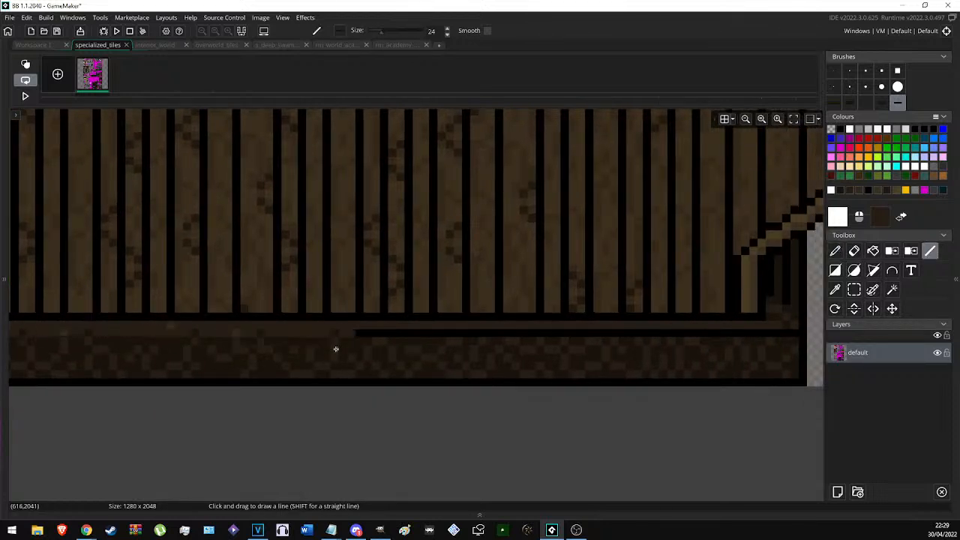
{"action": "mouse_move", "coordinate": [274, 333]}
{"action": "left_mouse_down"}
{"action": "mouse_move", "coordinate": [628, 331]}
{"action": "mouse_move", "coordinate": [682, 322]}
{"action": "mouse_move", "coordinate": [675, 325]}
{"action": "left_mouse_up"}
{"action": "key", "text": "s"}
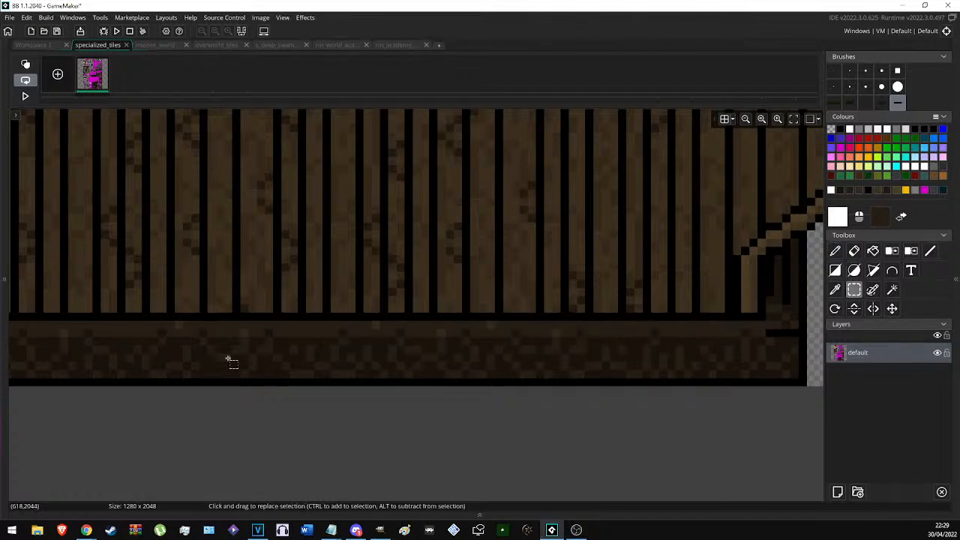
Stamp the reworked brown band over the black line along the academy's front base on the other side of the arch.
{"action": "scroll", "coordinate": [116, 363], "scroll_direction": "down", "scroll_amount": 4}
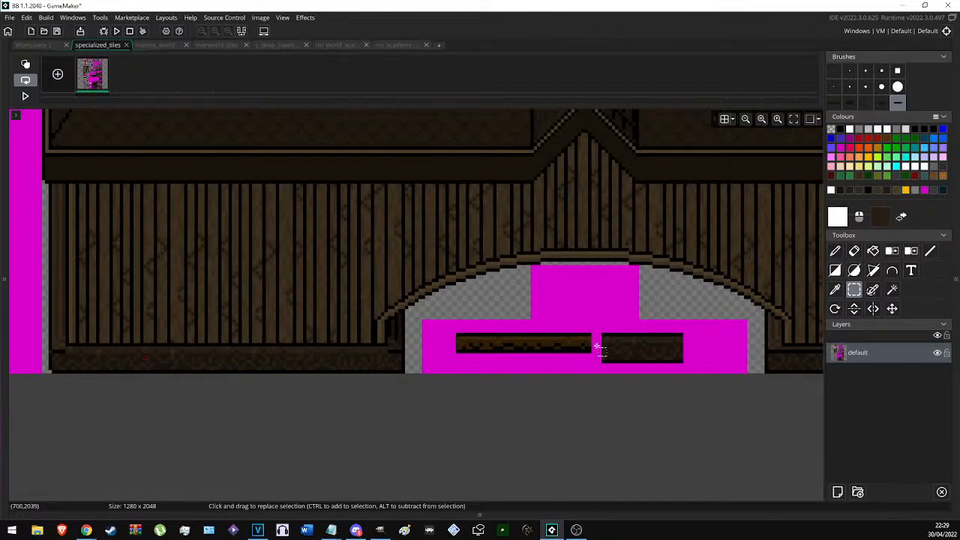
{"action": "scroll", "coordinate": [535, 346], "scroll_direction": "up", "scroll_amount": 5}
{"action": "key", "text": "p"}
{"action": "mouse_move", "coordinate": [270, 357]}
{"action": "left_mouse_down"}
{"action": "mouse_move", "coordinate": [696, 337]}
{"action": "mouse_move", "coordinate": [722, 354]}
{"action": "left_mouse_up"}
{"action": "left_click", "coordinate": [706, 355]}
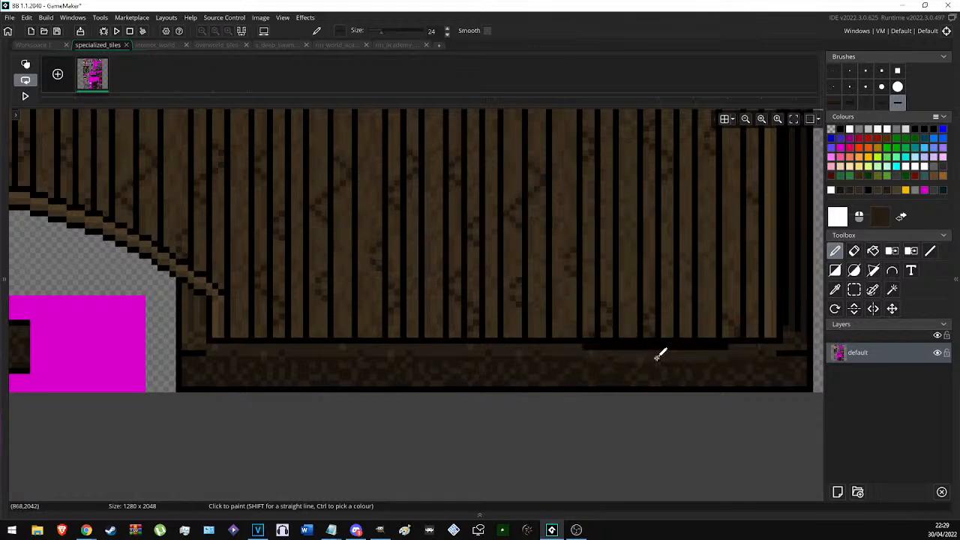
{"action": "scroll", "coordinate": [615, 388], "scroll_direction": "down", "scroll_amount": 3}
{"action": "key", "text": "s"}
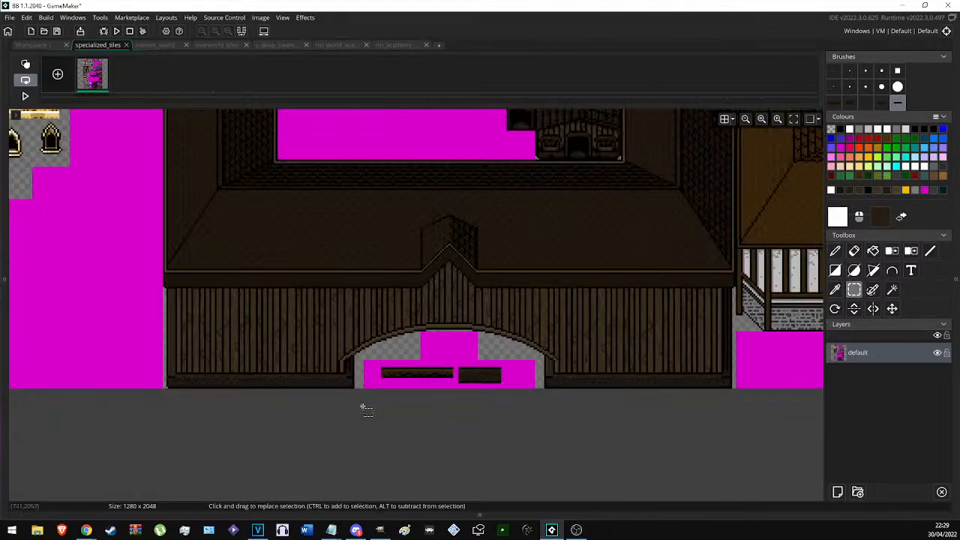
Examine the reworked front base on the academy building in the rm_world_academyland room.
{"action": "scroll", "coordinate": [230, 390], "scroll_direction": "up", "scroll_amount": 2}
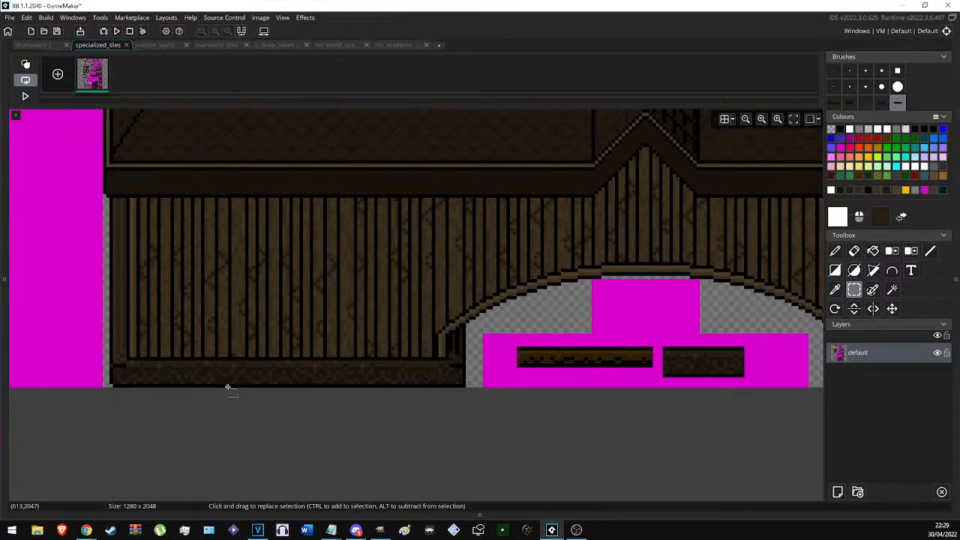
{"action": "left_click", "coordinate": [334, 46]}
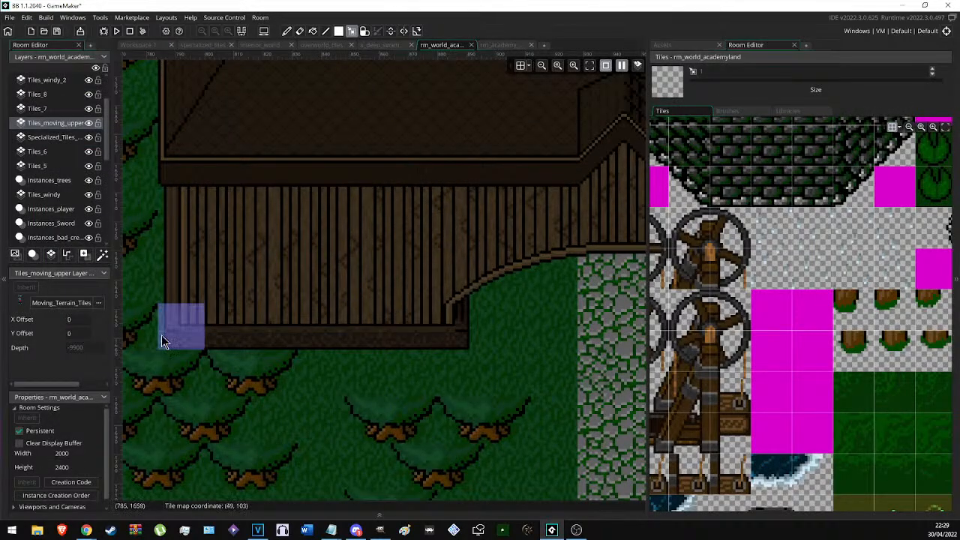
{"action": "scroll", "coordinate": [161, 335], "scroll_direction": "up", "scroll_amount": 5}
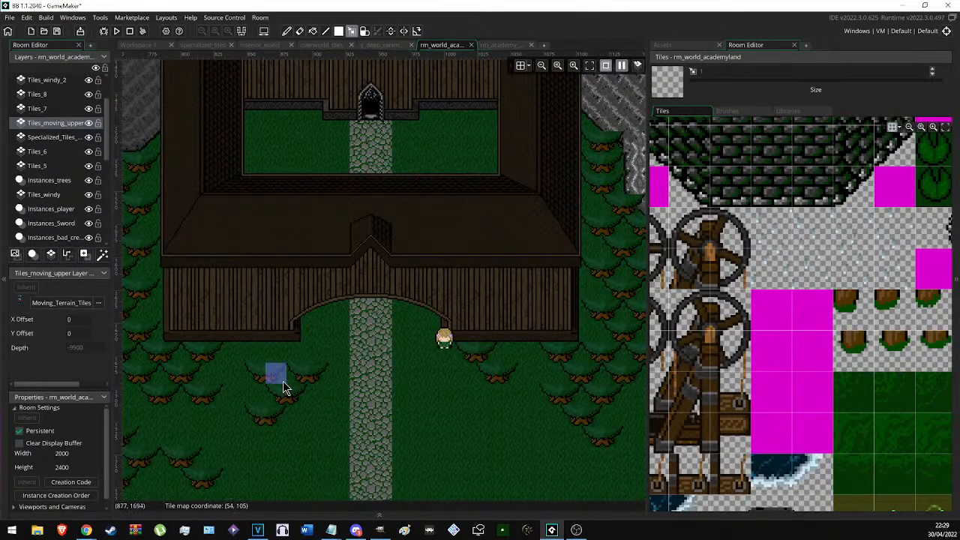
{"action": "scroll", "coordinate": [234, 323], "scroll_direction": "up", "scroll_amount": 3, "text": "ctrl"}
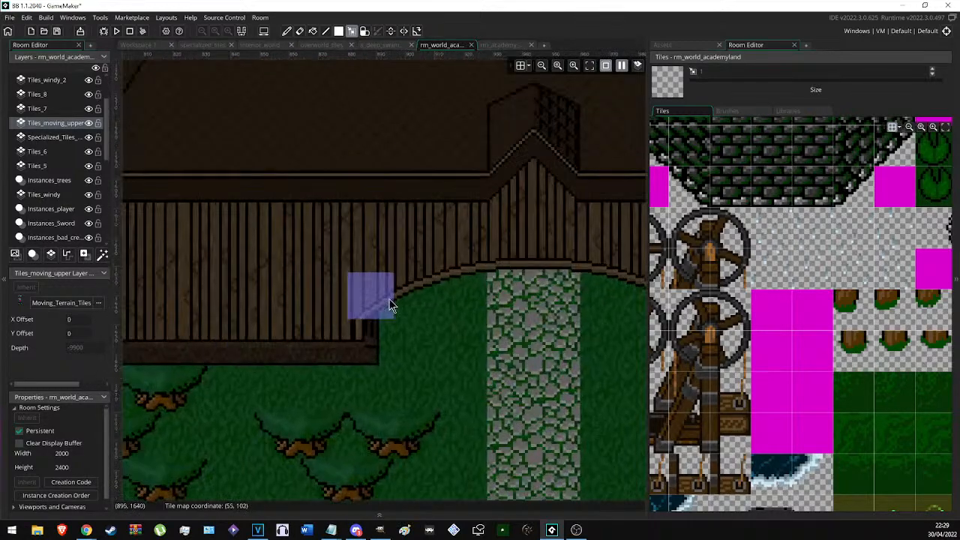
{"action": "middle_click_drag", "start_coordinate": [341, 296], "coordinate": [394, 270]}
{"action": "left_click", "coordinate": [224, 45]}
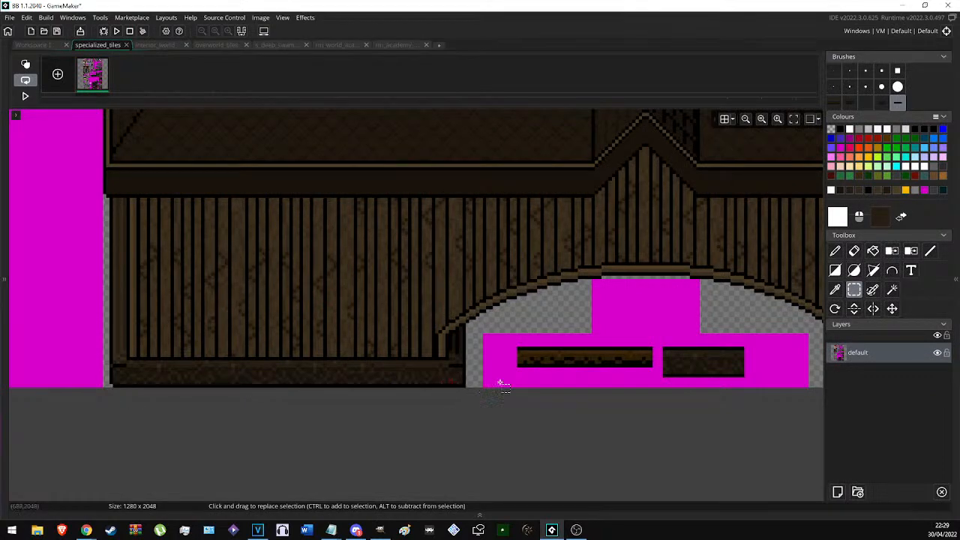
Sample the black outline colour and paint two ragged black shadow shapes with single pixels along the bottom of the copied dark base block.
{"action": "left_click", "coordinate": [834, 72]}
{"action": "scroll", "coordinate": [263, 417], "scroll_direction": "up", "scroll_amount": 2, "text": "ctrl"}
{"action": "scroll", "coordinate": [574, 357], "scroll_direction": "down", "scroll_amount": 1, "text": "ctrl"}
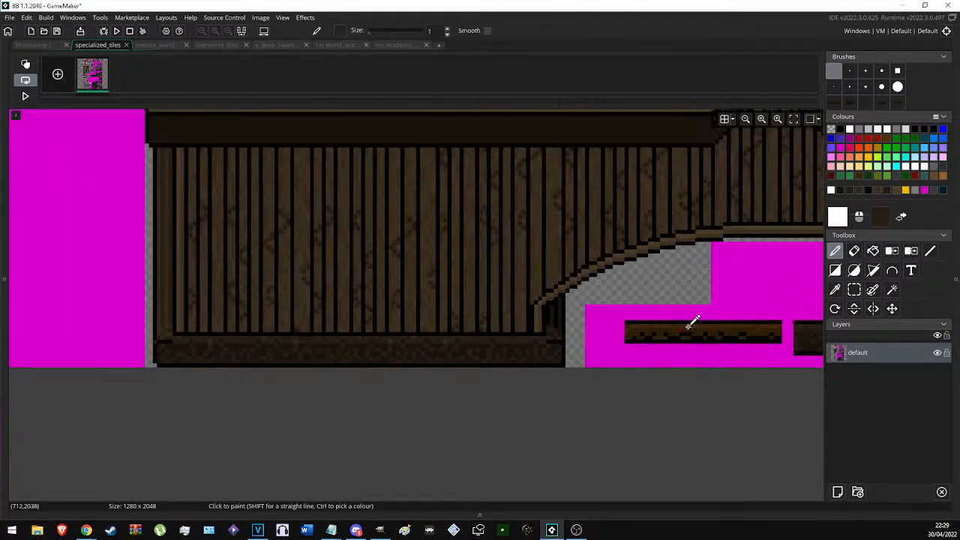
{"action": "middle_click_drag", "start_coordinate": [733, 324], "coordinate": [785, 290]}
{"action": "scroll", "coordinate": [208, 365], "scroll_direction": "up", "scroll_amount": 2, "text": "ctrl"}
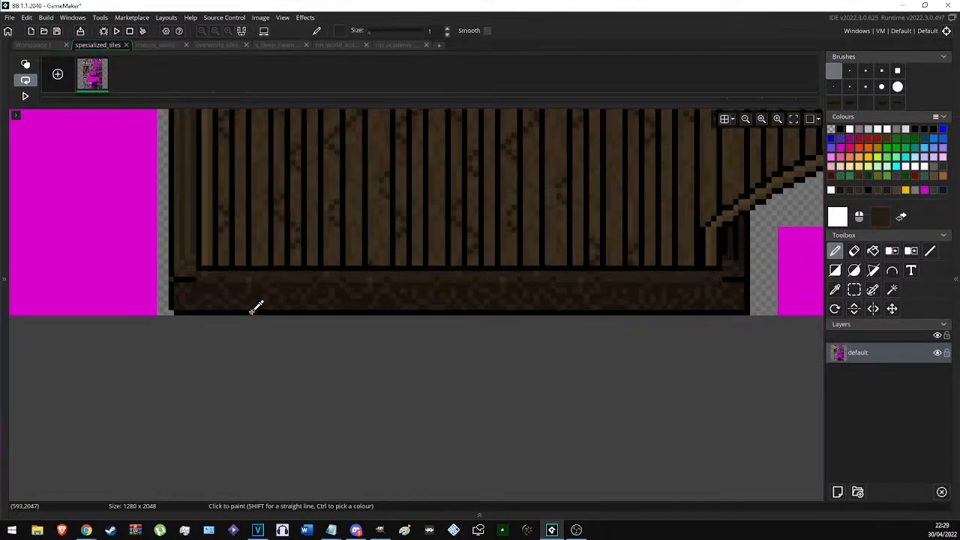
{"action": "left_click", "coordinate": [249, 314], "text": "ctrl"}
{"action": "scroll", "coordinate": [213, 306], "scroll_direction": "up", "scroll_amount": 1, "text": "ctrl"}
{"action": "scroll", "coordinate": [212, 306], "scroll_direction": "up", "scroll_amount": 1, "text": "ctrl"}
{"action": "scroll", "coordinate": [173, 358], "scroll_direction": "down", "scroll_amount": 1, "text": "ctrl"}
{"action": "scroll", "coordinate": [472, 354], "scroll_direction": "down", "scroll_amount": 1, "text": "ctrl"}
{"action": "middle_click_drag", "start_coordinate": [780, 337], "coordinate": [232, 340]}
{"action": "scroll", "coordinate": [555, 227], "scroll_direction": "up", "scroll_amount": 1, "text": "ctrl"}
{"action": "scroll", "coordinate": [562, 402], "scroll_direction": "up", "scroll_amount": 1, "text": "ctrl"}
{"action": "left_click_drag", "start_coordinate": [496, 356], "coordinate": [537, 356]}
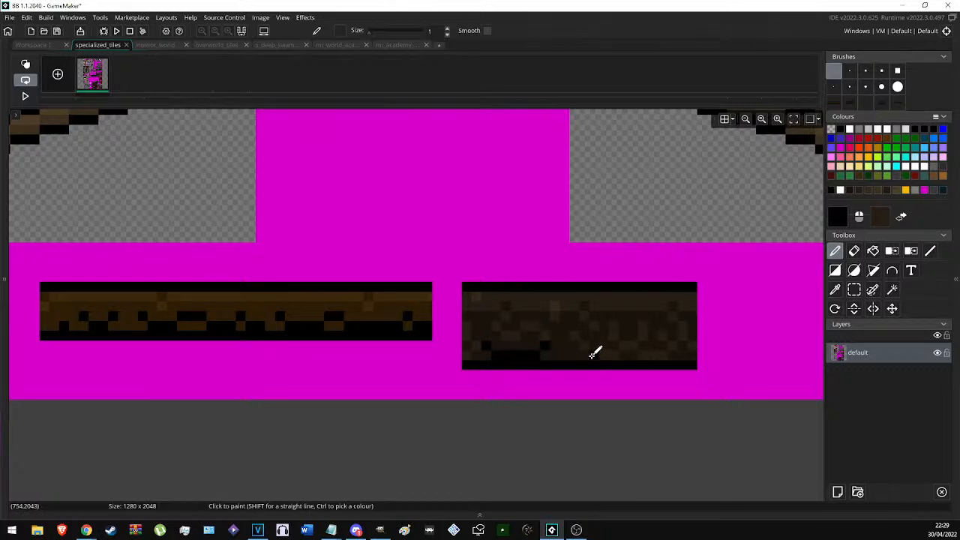
{"action": "left_click_drag", "start_coordinate": [602, 352], "coordinate": [638, 353]}
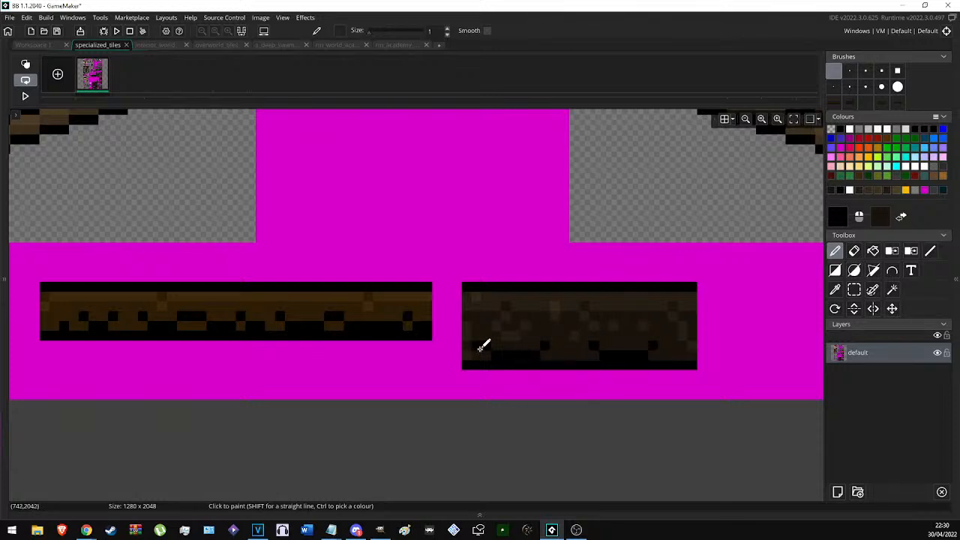
Select the dark block's ragged lower edge plus a few adjoining texture pixels and pick it up as a brush about 22 pixels wide.
{"action": "key", "text": "s"}
{"action": "left_click_drag", "start_coordinate": [471, 348], "coordinate": [508, 358]}
{"action": "left_click_drag", "start_coordinate": [679, 360], "coordinate": [677, 369]}
{"action": "left_click_drag", "start_coordinate": [584, 336], "coordinate": [648, 337], "text": "ctrl"}
{"action": "left_click", "coordinate": [649, 335], "text": "ctrl"}
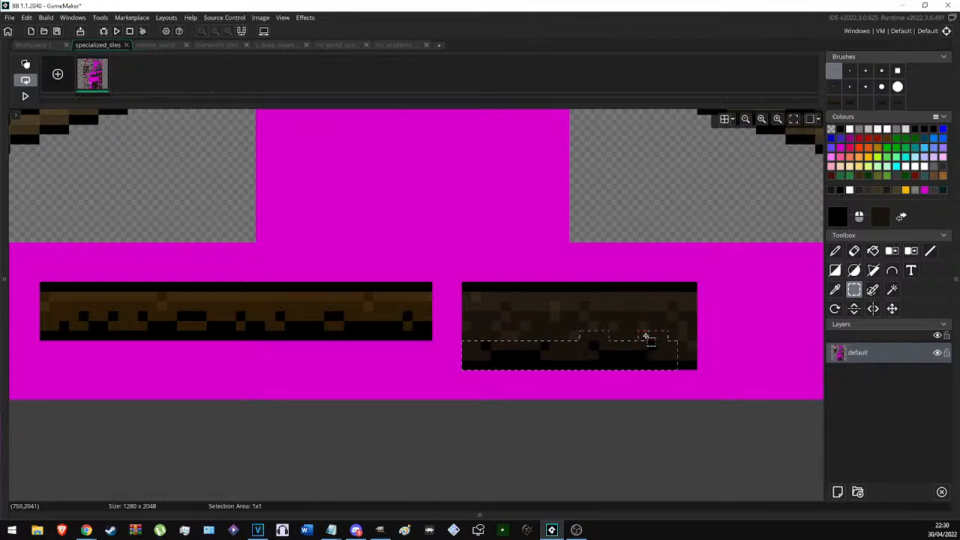
{"action": "left_click_drag", "start_coordinate": [541, 339], "coordinate": [556, 337], "text": "ctrl"}
{"action": "left_click_drag", "start_coordinate": [496, 337], "coordinate": [479, 337], "text": "ctrl"}
{"action": "key", "text": "ctrl+c"}
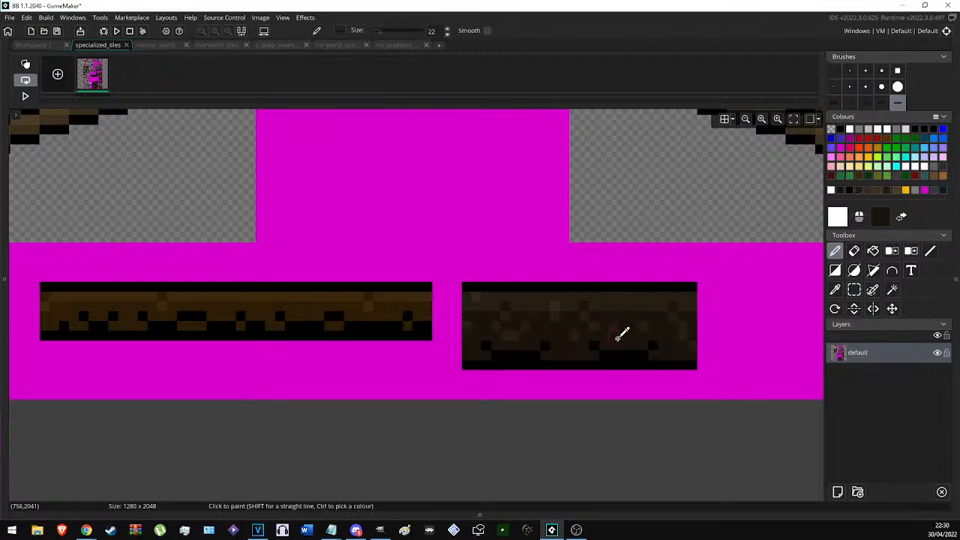
Stamp the ragged black edge repeatedly along the bottom of the front base, from the left corner to the arch.
{"action": "scroll", "coordinate": [623, 334], "scroll_direction": "down", "scroll_amount": 4, "text": "ctrl"}
{"action": "scroll", "coordinate": [341, 375], "scroll_direction": "up", "scroll_amount": 4, "text": "ctrl"}
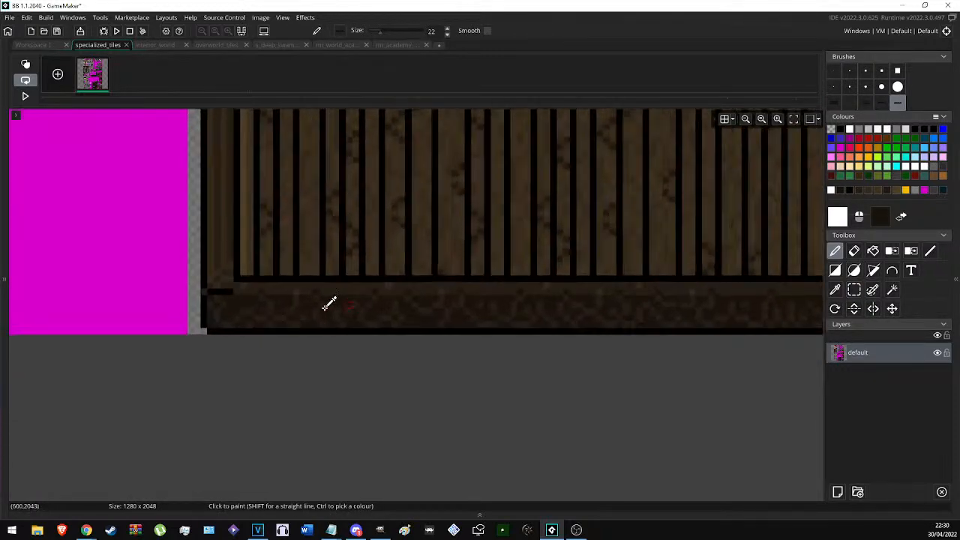
{"action": "left_click", "coordinate": [271, 325]}
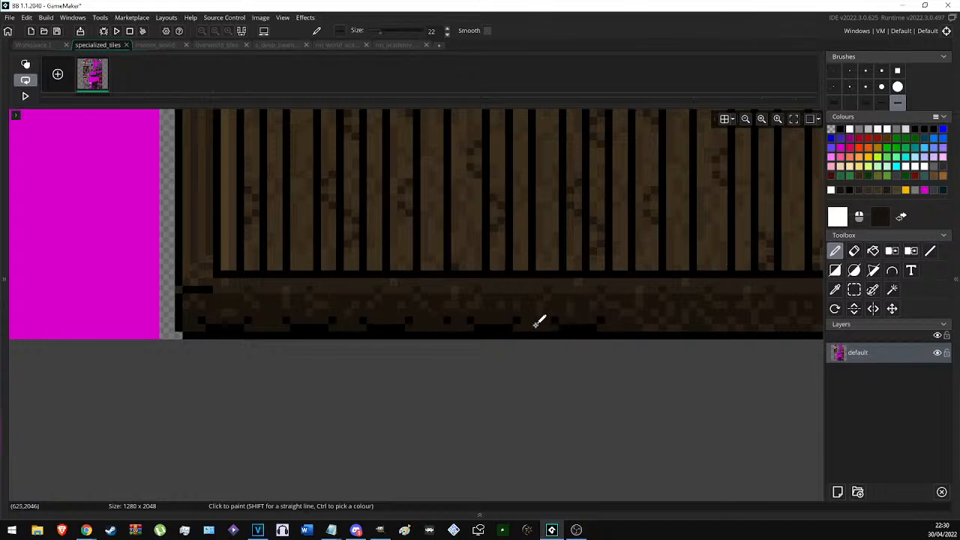
{"action": "left_click", "coordinate": [515, 325]}
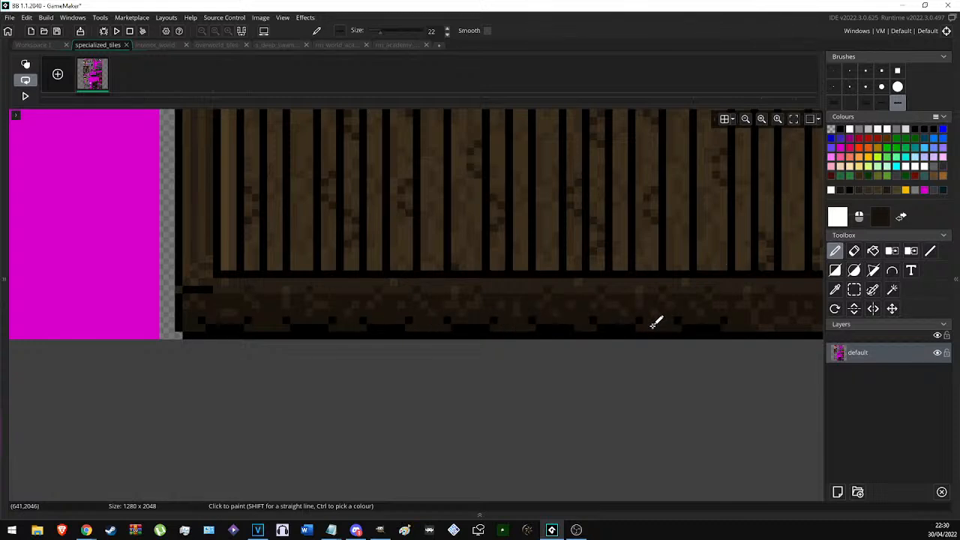
{"action": "left_click", "coordinate": [681, 324]}
{"action": "middle_click_drag", "start_coordinate": [681, 324], "coordinate": [246, 325]}
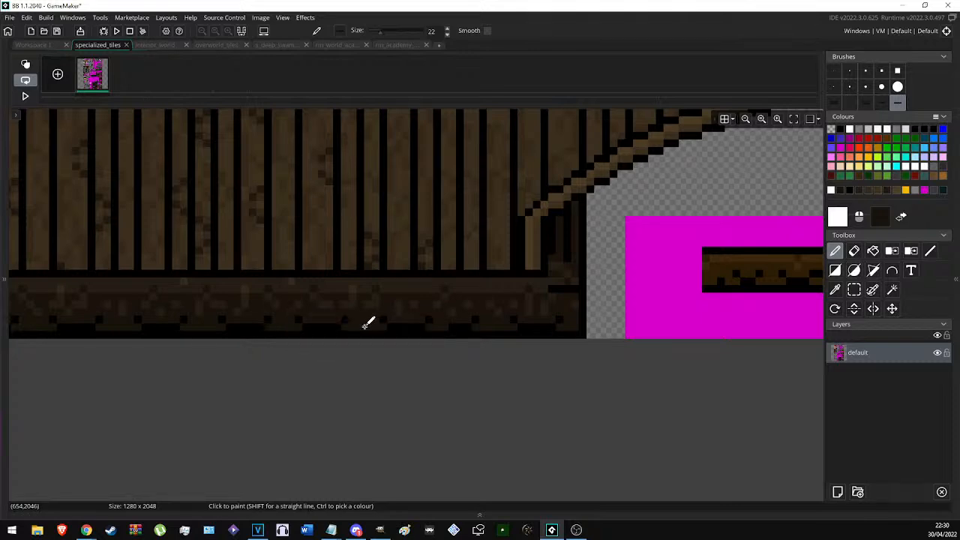
{"action": "scroll", "coordinate": [230, 377], "scroll_direction": "down", "scroll_amount": 3, "text": "ctrl"}
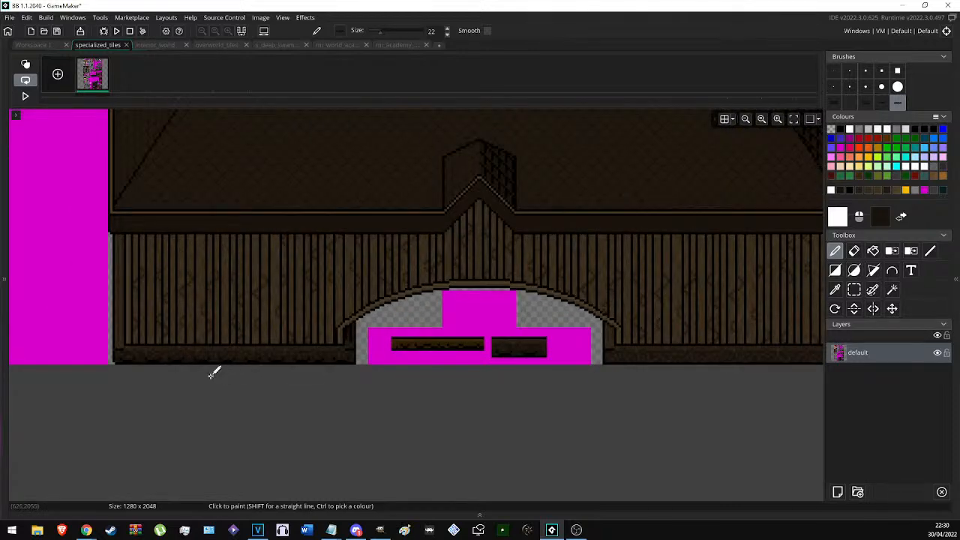
Pick up the lower band of the base left of the arch as a brush and stamp it onto the base right of the arch.
{"action": "key", "text": "s"}
{"action": "scroll", "coordinate": [137, 364], "scroll_direction": "up", "scroll_amount": 4, "text": "ctrl"}
{"action": "key", "text": "d"}
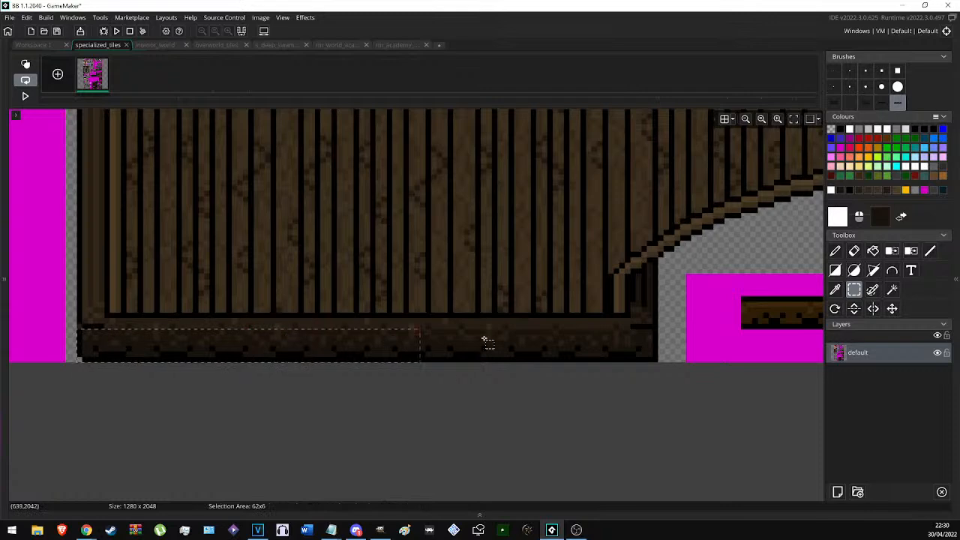
{"action": "scroll", "coordinate": [305, 345], "scroll_direction": "down", "scroll_amount": 1, "text": "ctrl"}
{"action": "scroll", "coordinate": [315, 345], "scroll_direction": "right", "scroll_amount": 6, "text": "shift"}
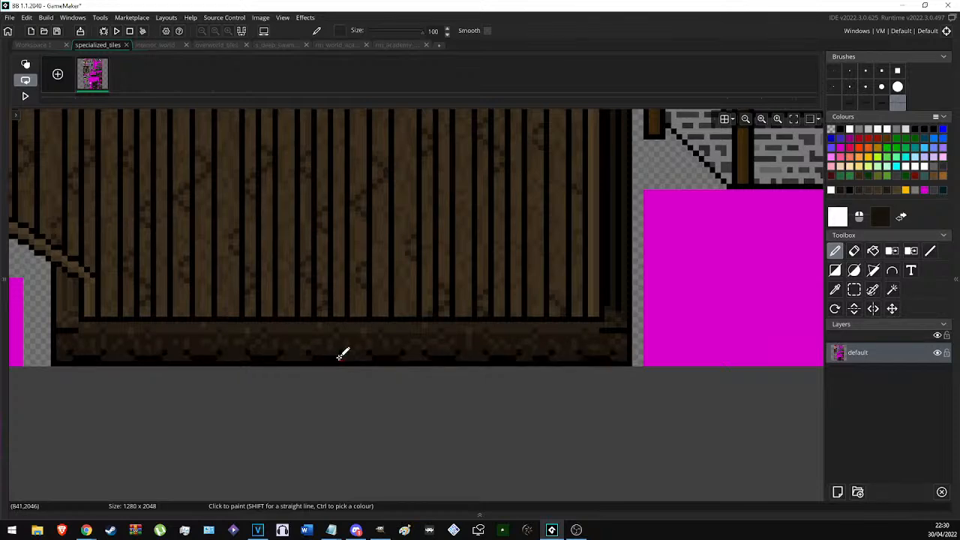
Erase the single black pixels at the bottom outer corners of the front bases on both sides of the arch.
{"action": "left_click", "coordinate": [833, 71]}
{"action": "scroll", "coordinate": [650, 323], "scroll_direction": "down", "scroll_amount": 1}
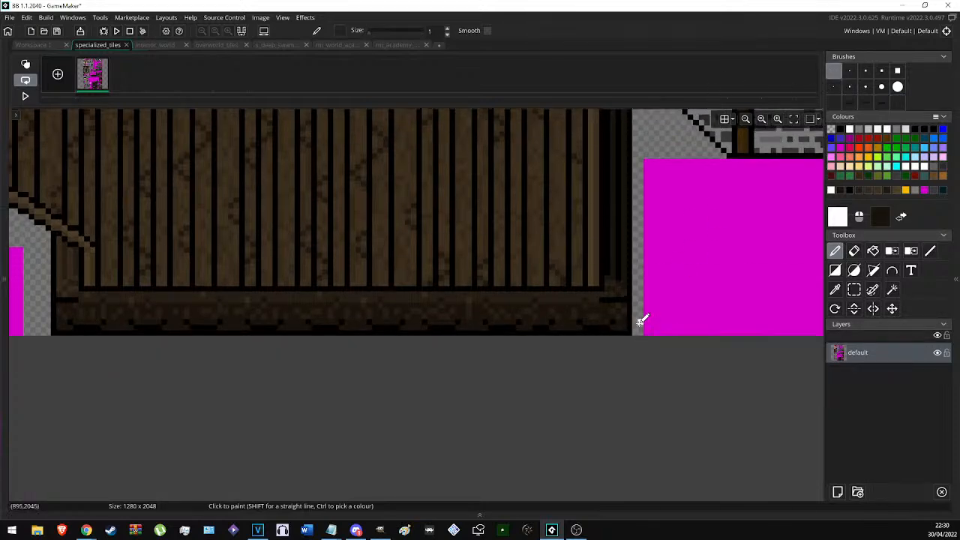
{"action": "scroll", "coordinate": [653, 322], "scroll_direction": "left", "scroll_amount": 1, "text": "shift"}
{"action": "key", "text": "e"}
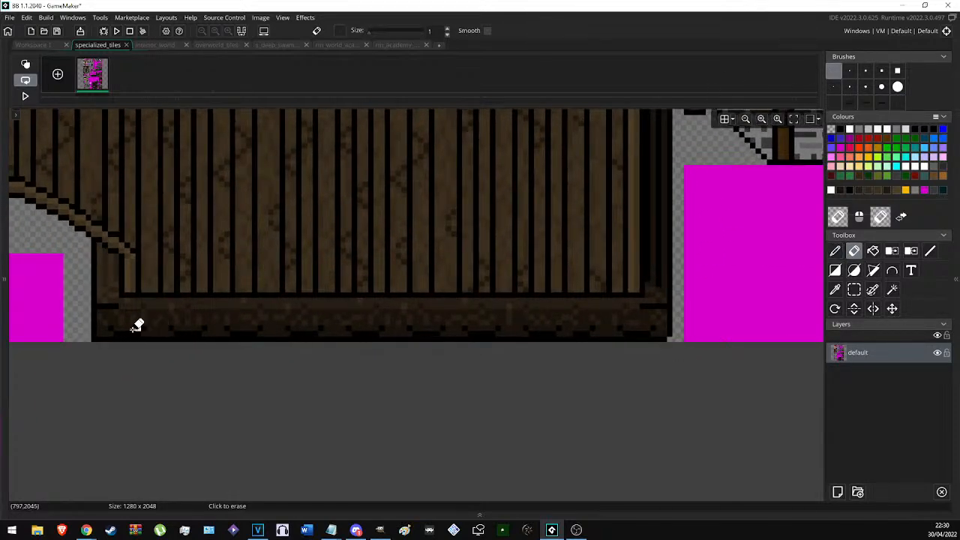
{"action": "scroll", "coordinate": [225, 318], "scroll_direction": "left", "scroll_amount": 5, "text": "shift"}
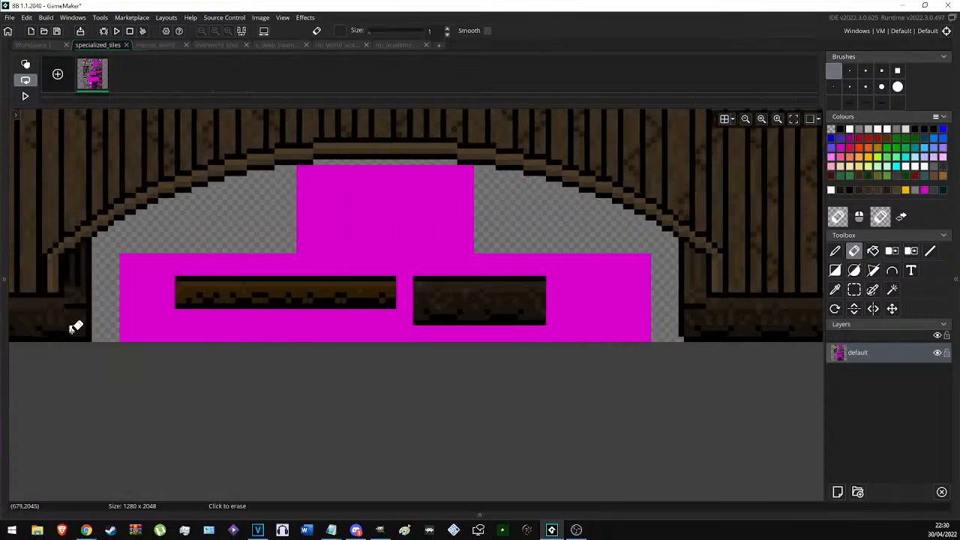
{"action": "scroll", "coordinate": [272, 315], "scroll_direction": "down", "scroll_amount": 4, "text": "ctrl"}
{"action": "scroll", "coordinate": [274, 293], "scroll_direction": "up", "scroll_amount": 3, "text": "ctrl"}
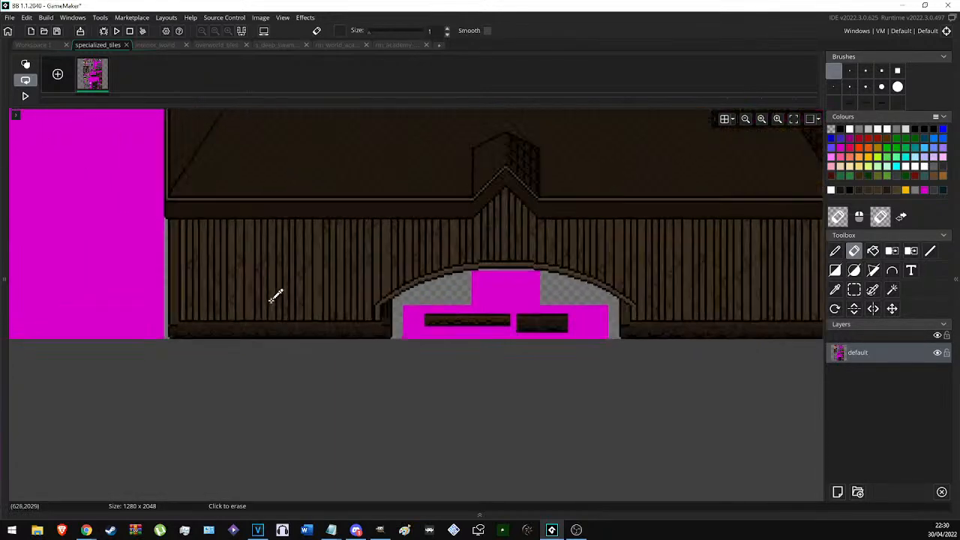
Paint the short black line at the left base corner brown and join the corner outline with a diagonal of black pixels.
{"action": "left_click", "coordinate": [834, 70]}
{"action": "scroll", "coordinate": [101, 360], "scroll_direction": "up", "scroll_amount": 3, "text": "ctrl"}
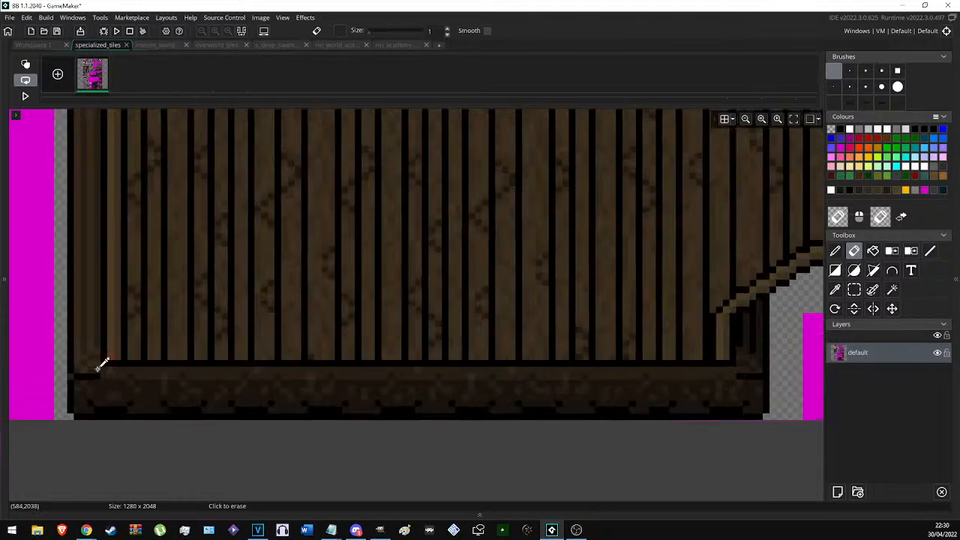
{"action": "key", "text": "p"}
{"action": "right_click_drag", "start_coordinate": [98, 376], "coordinate": [73, 376]}
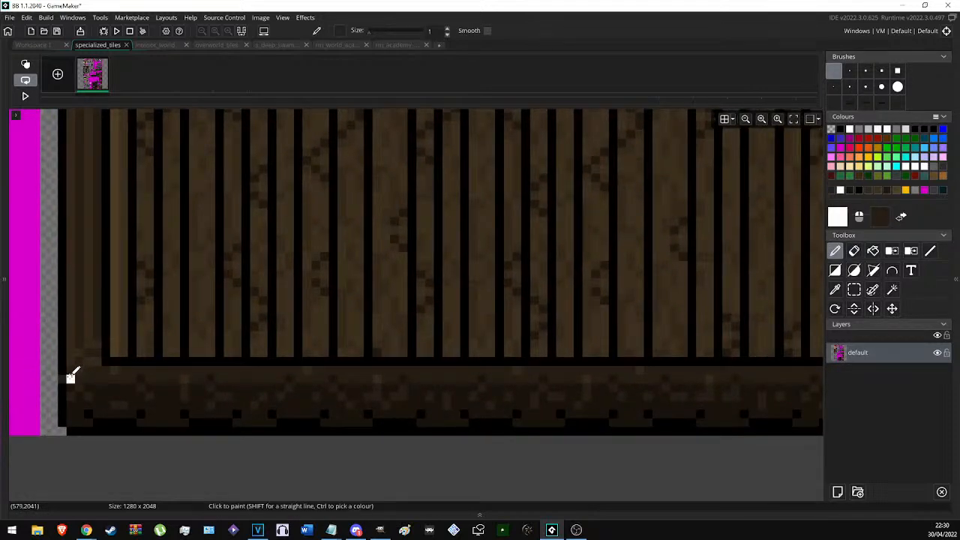
{"action": "left_click", "coordinate": [60, 365], "text": "ctrl"}
{"action": "left_click", "coordinate": [64, 366], "text": "ctrl"}
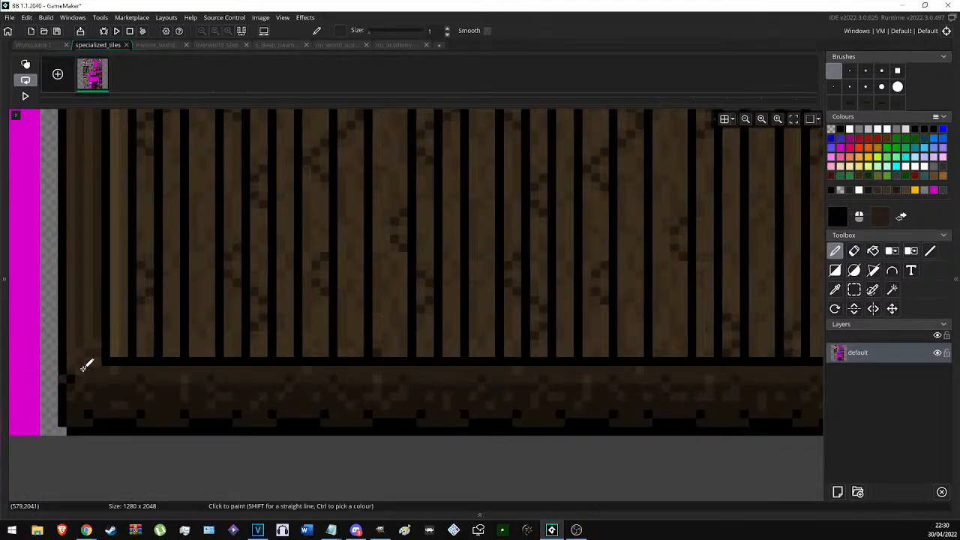
{"action": "scroll", "coordinate": [100, 362], "scroll_direction": "down", "scroll_amount": 3, "text": "ctrl"}
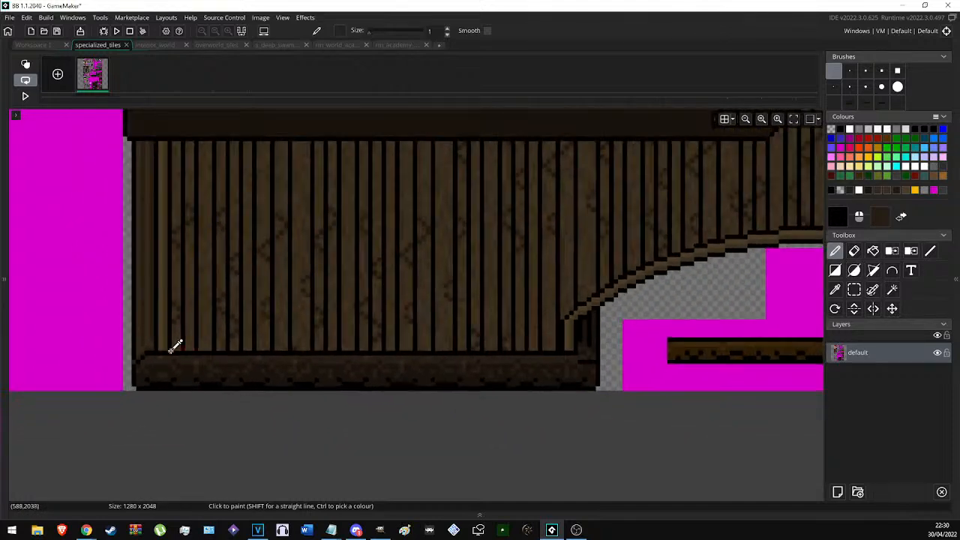
{"action": "scroll", "coordinate": [175, 342], "scroll_direction": "up", "scroll_amount": 3, "text": "ctrl"}
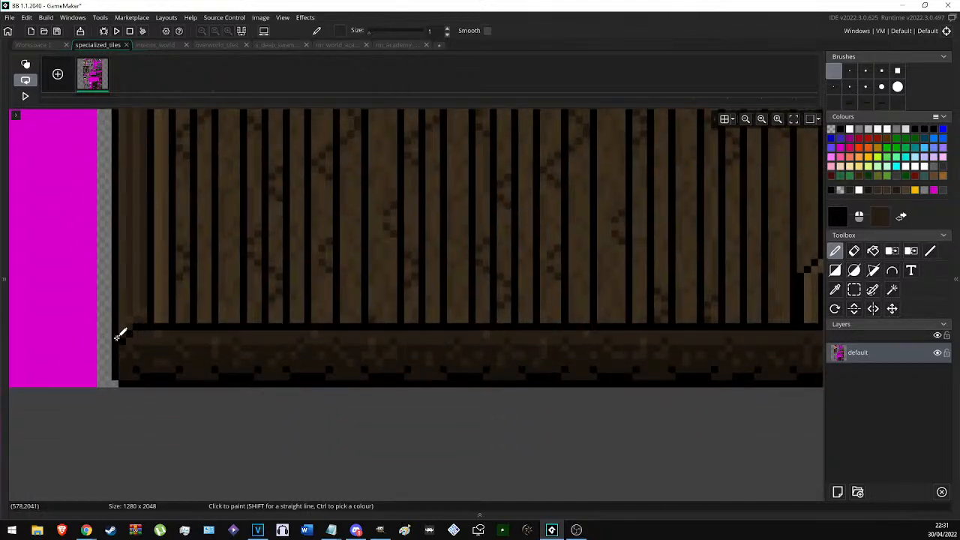
{"action": "scroll", "coordinate": [122, 332], "scroll_direction": "down", "scroll_amount": 3, "text": "ctrl"}
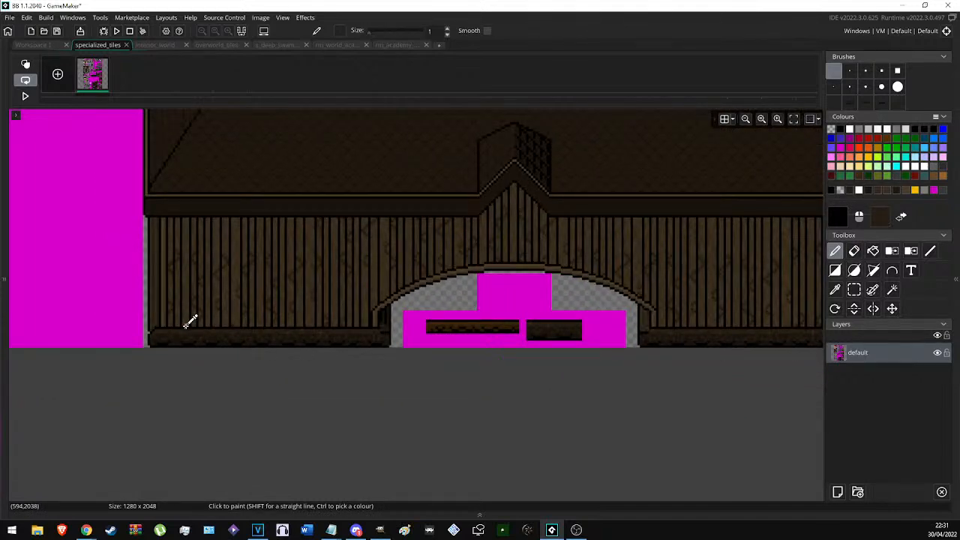
Pick up a 4-pixel-wide brown patch as a brush and stamp it on the magenta area beside the building's left corner.
{"action": "scroll", "coordinate": [372, 321], "scroll_direction": "up", "scroll_amount": 4, "text": "ctrl"}
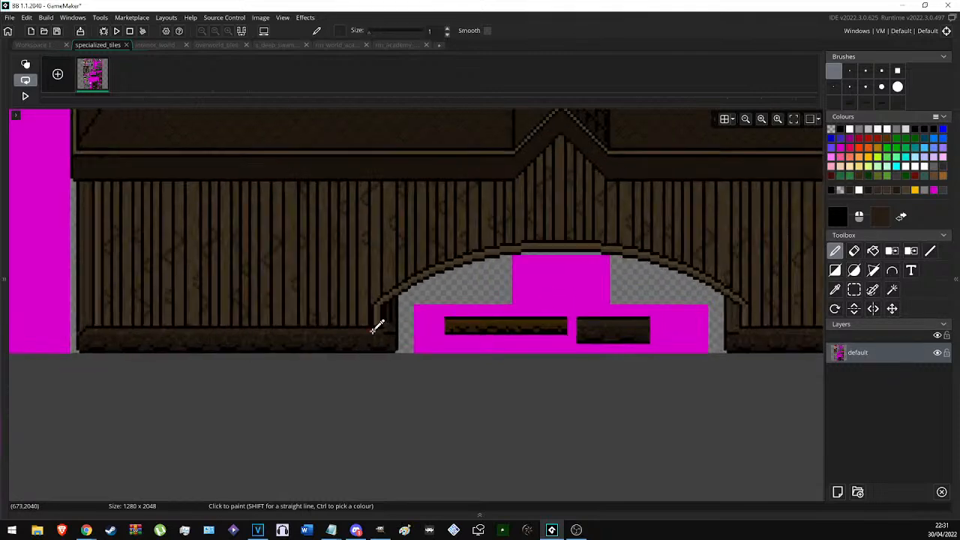
{"action": "mouse_move", "coordinate": [355, 331]}
{"action": "left_mouse_down"}
{"action": "mouse_move", "coordinate": [381, 326]}
{"action": "mouse_move", "coordinate": [389, 335]}
{"action": "left_mouse_up"}
{"action": "key", "text": "s"}
{"action": "key", "text": "ctrl+c"}
{"action": "scroll", "coordinate": [557, 332], "scroll_direction": "down", "scroll_amount": 3, "text": "ctrl"}
{"action": "middle_click_drag", "start_coordinate": [211, 312], "coordinate": [637, 321]}
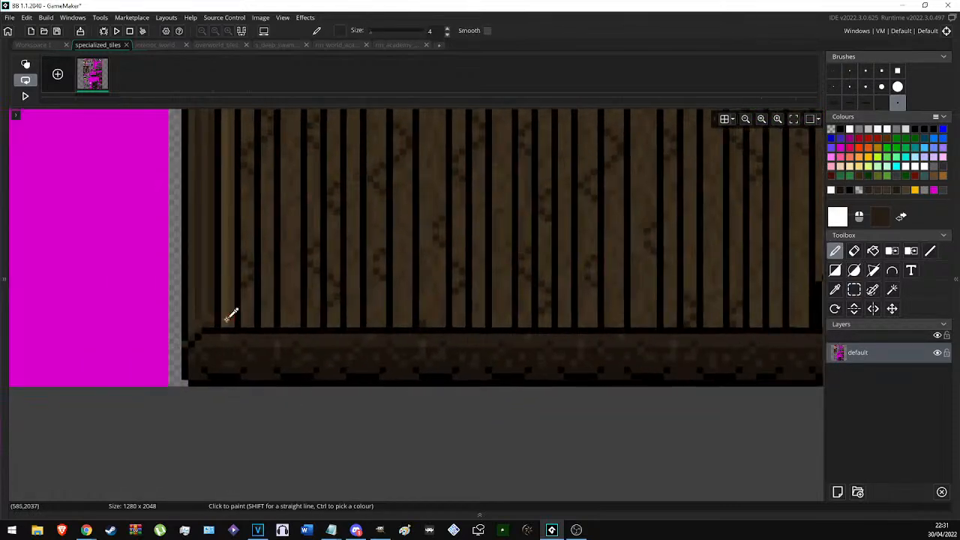
{"action": "scroll", "coordinate": [210, 325], "scroll_direction": "up", "scroll_amount": 3, "text": "ctrl"}
{"action": "scroll", "coordinate": [135, 323], "scroll_direction": "up", "scroll_amount": 1, "text": "ctrl"}
{"action": "left_click", "coordinate": [141, 339]}
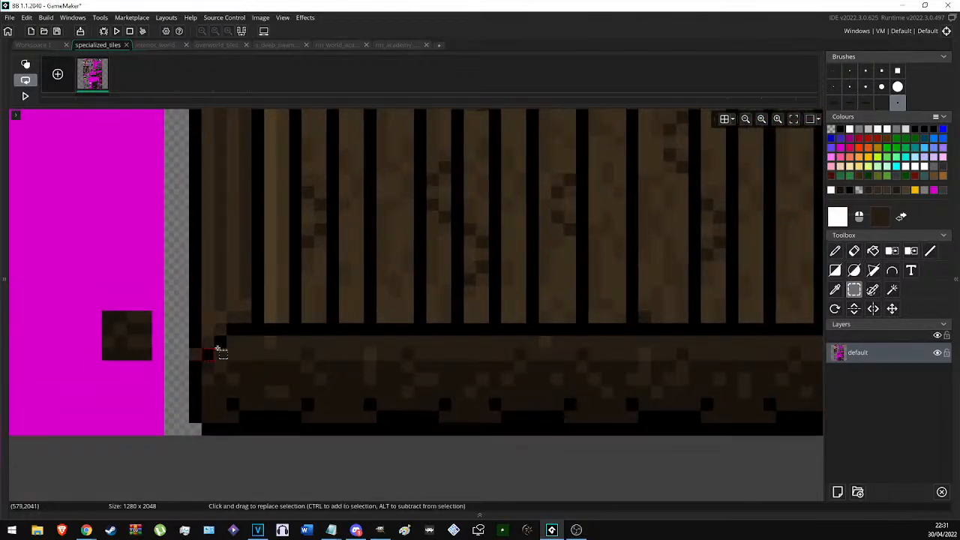
Select the spare patch on the magenta area and replace its dark browns with lighter browns sampled from the wall's left corner post.
{"action": "key", "text": "s"}
{"action": "left_click_drag", "start_coordinate": [89, 298], "coordinate": [148, 353]}
{"action": "key", "text": "h"}
{"action": "left_click", "coordinate": [210, 297], "text": "ctrl"}
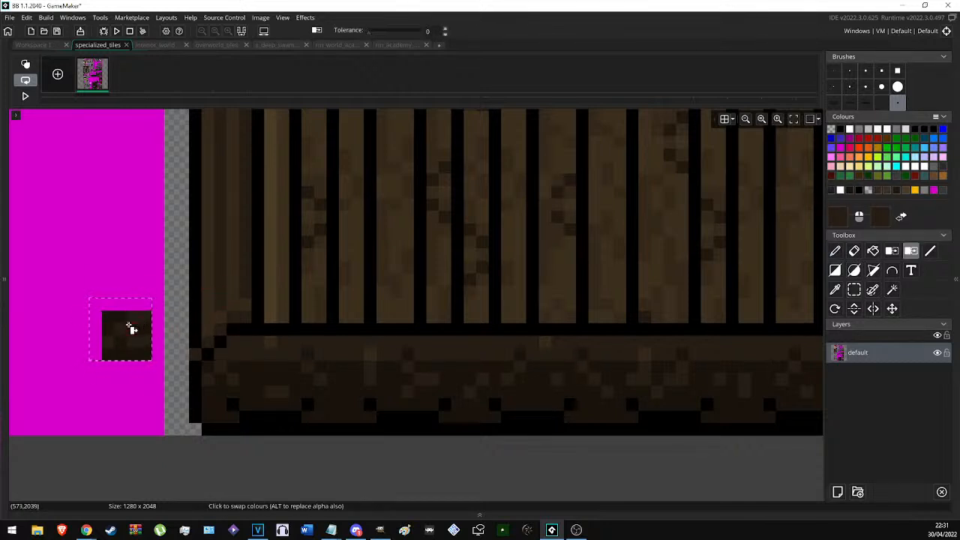
{"action": "left_click", "coordinate": [215, 304], "text": "ctrl"}
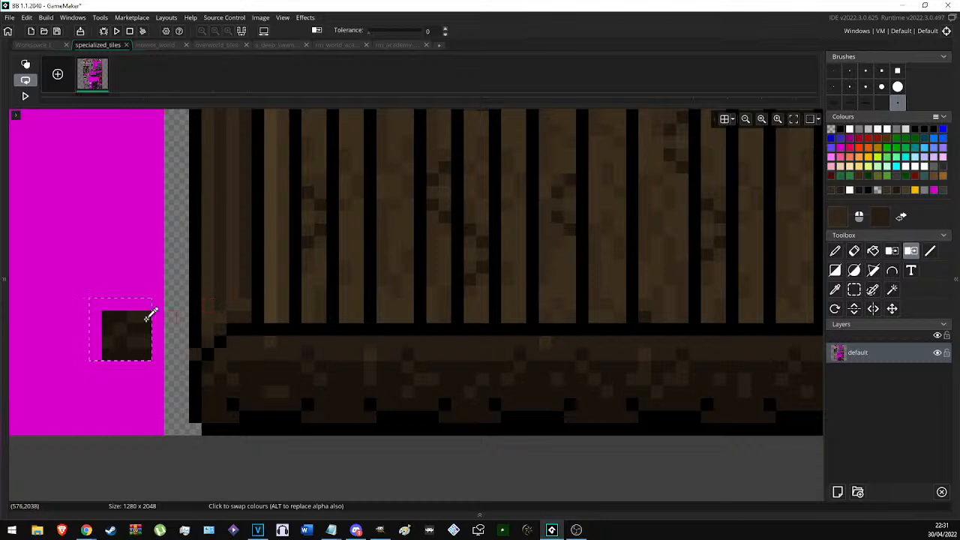
{"action": "left_click", "coordinate": [129, 333]}
Stamp the recoloured patch over the black diagonal at the building's left base corner and cover the spare patch with magenta.
{"action": "key", "text": "s"}
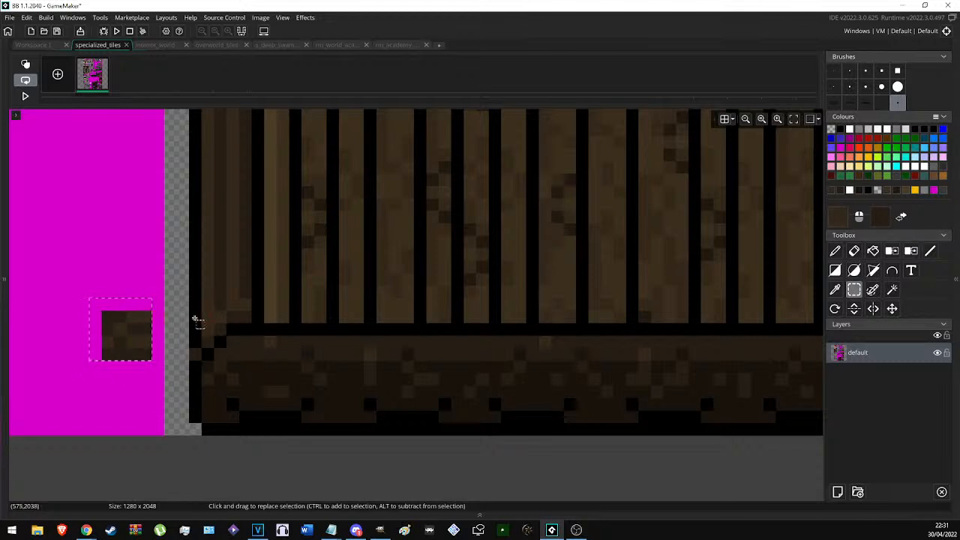
{"action": "key", "text": "d"}
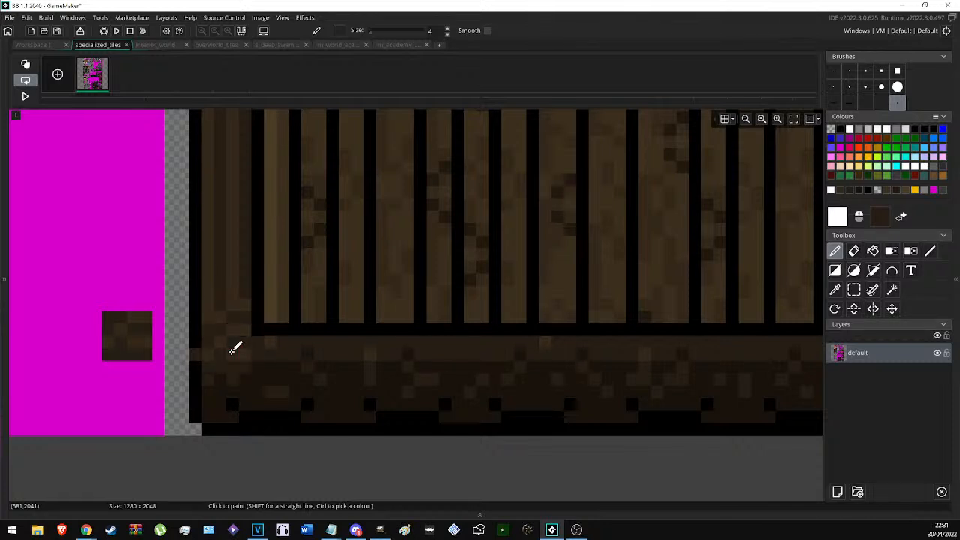
{"action": "key", "text": "s"}
{"action": "left_click_drag", "start_coordinate": [93, 276], "coordinate": [120, 283]}
{"action": "key", "text": "d"}
{"action": "mouse_move", "coordinate": [115, 328]}
{"action": "left_mouse_down"}
{"action": "mouse_move", "coordinate": [135, 309]}
{"action": "mouse_move", "coordinate": [123, 311]}
{"action": "left_mouse_up"}
{"action": "key", "text": "s"}
{"action": "scroll", "coordinate": [242, 324], "scroll_direction": "down", "scroll_amount": 2}
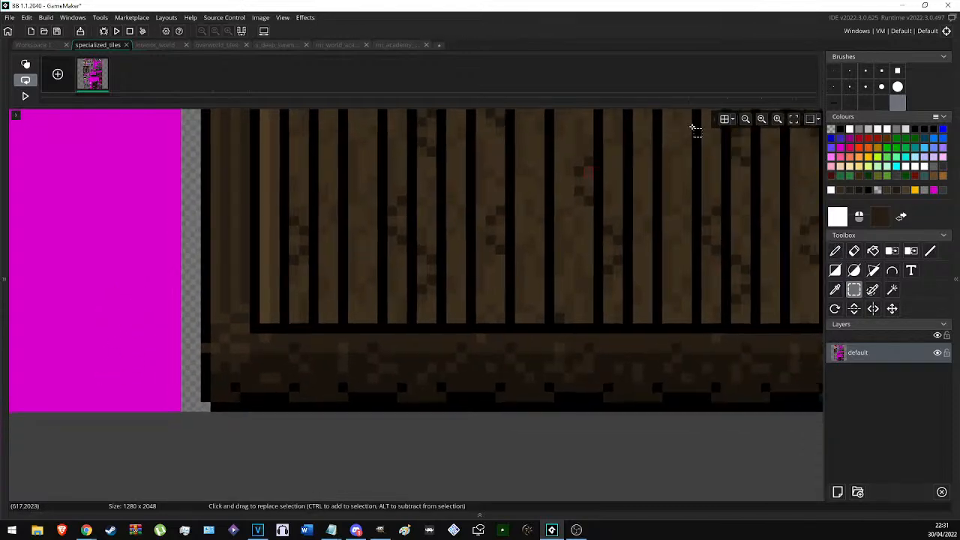
With a 1-pixel brush and black sampled from the outline, touch up the left base corner and clear its stray pixels and short row.
{"action": "left_click", "coordinate": [837, 69]}
{"action": "left_click", "coordinate": [203, 320], "text": "ctrl"}
{"action": "scroll", "coordinate": [123, 328], "scroll_direction": "down", "scroll_amount": 3}
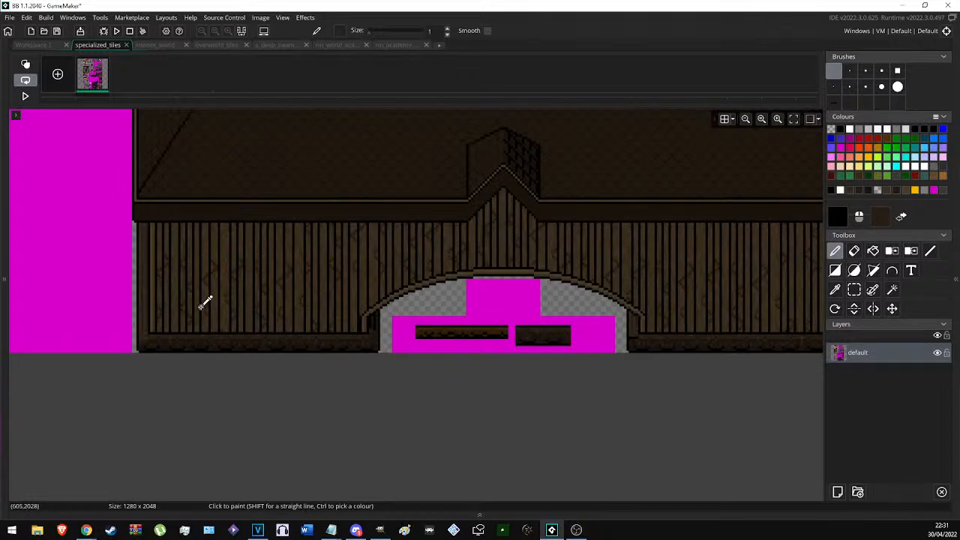
{"action": "scroll", "coordinate": [202, 303], "scroll_direction": "up", "scroll_amount": 2}
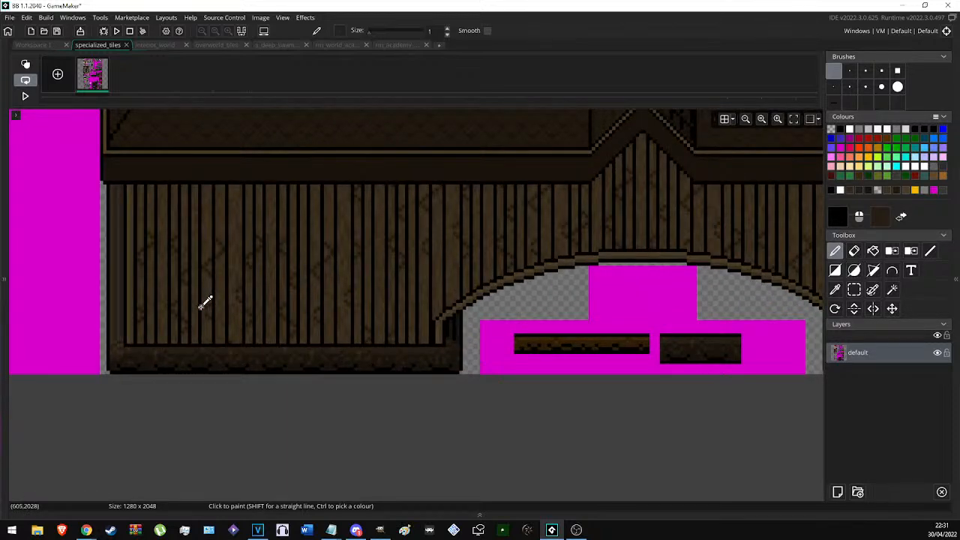
{"action": "scroll", "coordinate": [112, 354], "scroll_direction": "up", "scroll_amount": 2}
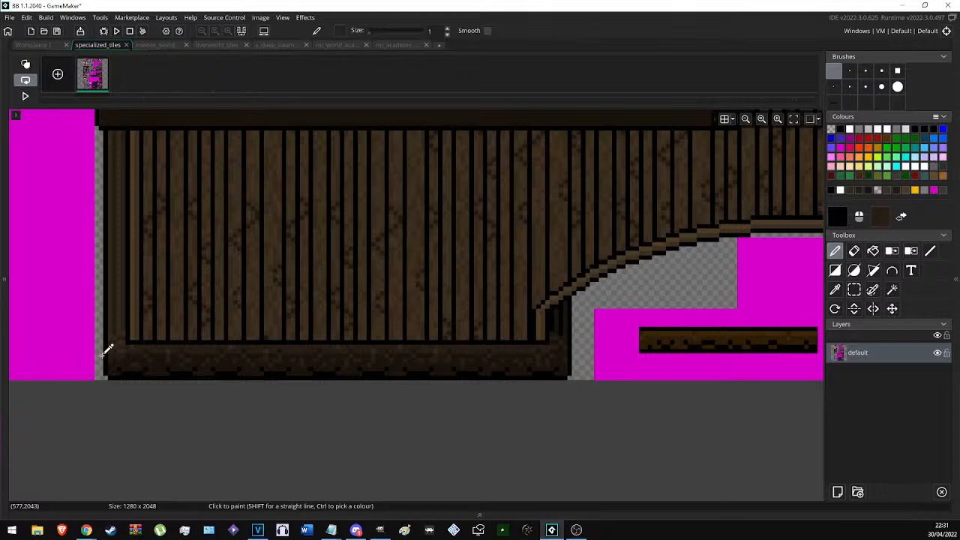
{"action": "scroll", "coordinate": [109, 358], "scroll_direction": "up", "scroll_amount": 1}
{"action": "key", "text": "s"}
{"action": "mouse_move", "coordinate": [110, 356]}
{"action": "left_mouse_down"}
{"action": "mouse_move", "coordinate": [129, 335]}
{"action": "mouse_move", "coordinate": [114, 336]}
{"action": "mouse_move", "coordinate": [128, 330]}
{"action": "mouse_move", "coordinate": [122, 354]}
{"action": "left_mouse_up"}
{"action": "key", "text": "d"}
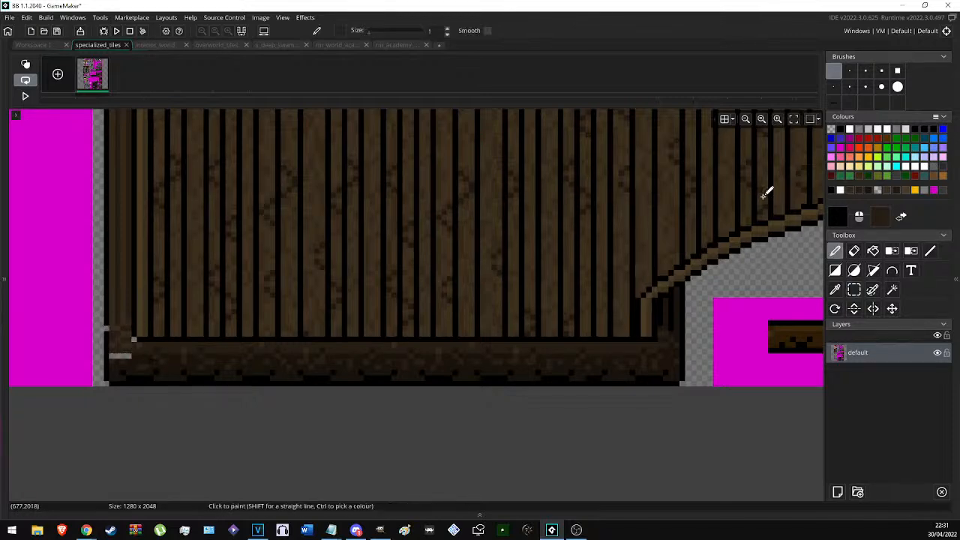
Fill the cleared pixels at the left base corner with browns sampled from the base and close the corner outline in black.
{"action": "left_click", "coordinate": [840, 73]}
{"action": "scroll", "coordinate": [689, 332], "scroll_direction": "up", "scroll_amount": 1}
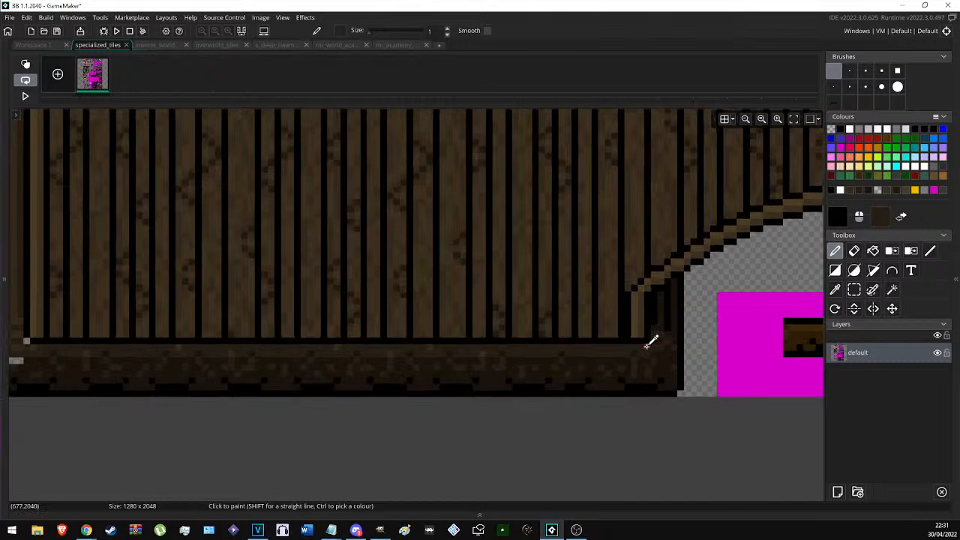
{"action": "left_click", "coordinate": [645, 348], "text": "ctrl"}
{"action": "middle_click_drag", "start_coordinate": [720, 333], "coordinate": [829, 334]}
{"action": "middle_click_drag", "start_coordinate": [486, 333], "coordinate": [565, 333]}
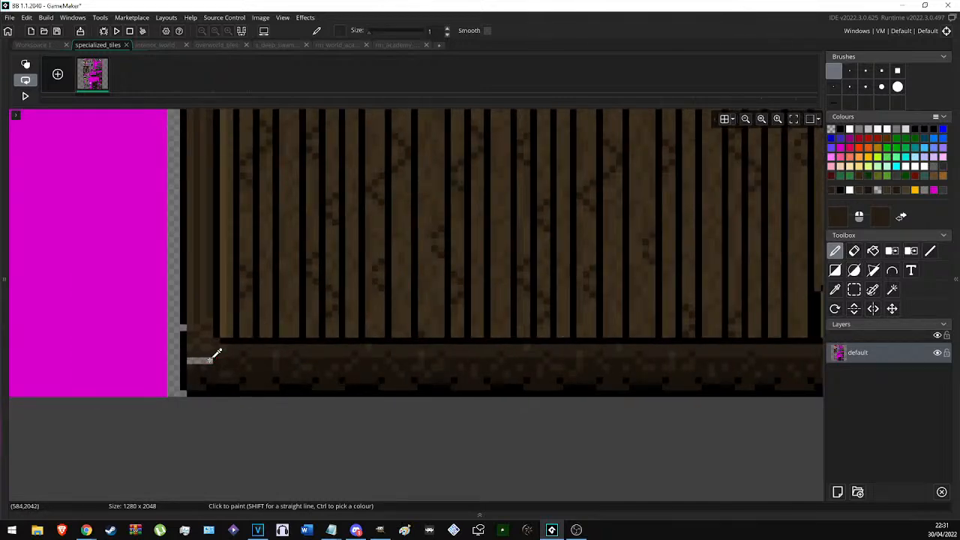
{"action": "scroll", "coordinate": [218, 357], "scroll_direction": "up", "scroll_amount": 1}
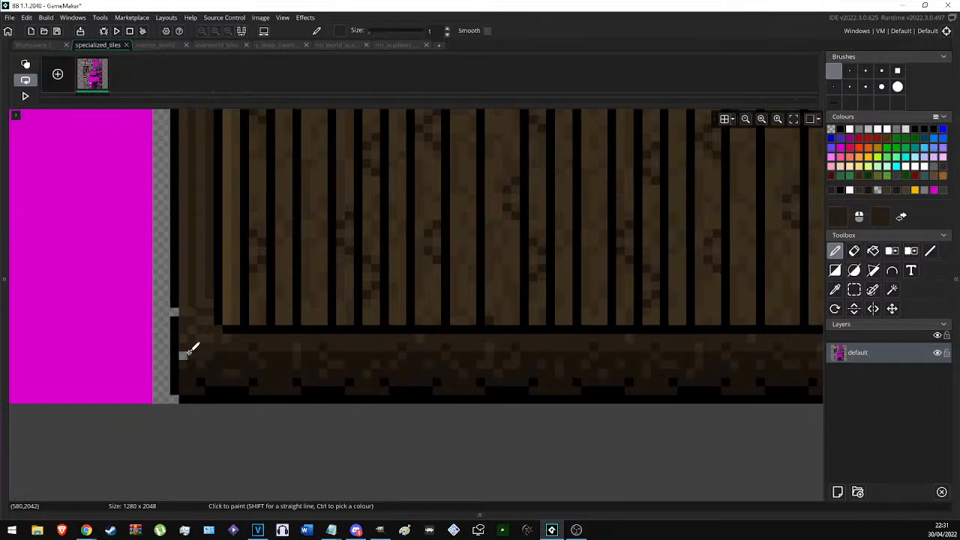
{"action": "right_click", "coordinate": [191, 366], "text": "ctrl"}
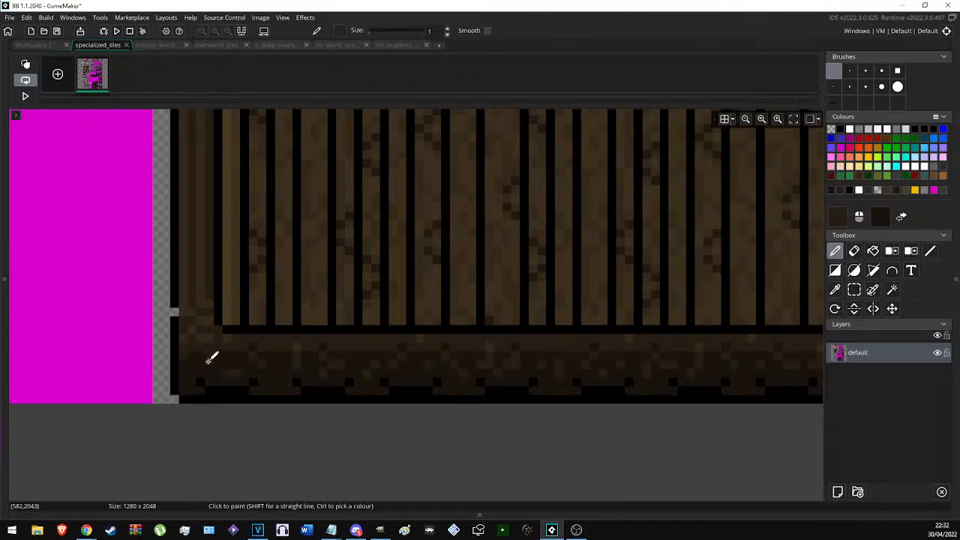
{"action": "left_click", "coordinate": [179, 309], "text": "ctrl"}
{"action": "scroll", "coordinate": [157, 358], "scroll_direction": "down", "scroll_amount": 3}
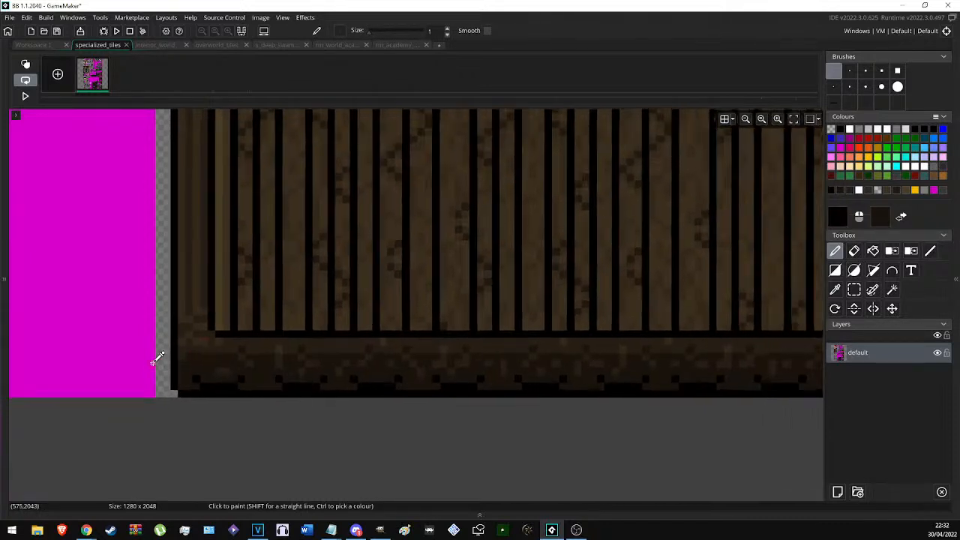
{"action": "scroll", "coordinate": [174, 398], "scroll_direction": "down", "scroll_amount": 2}
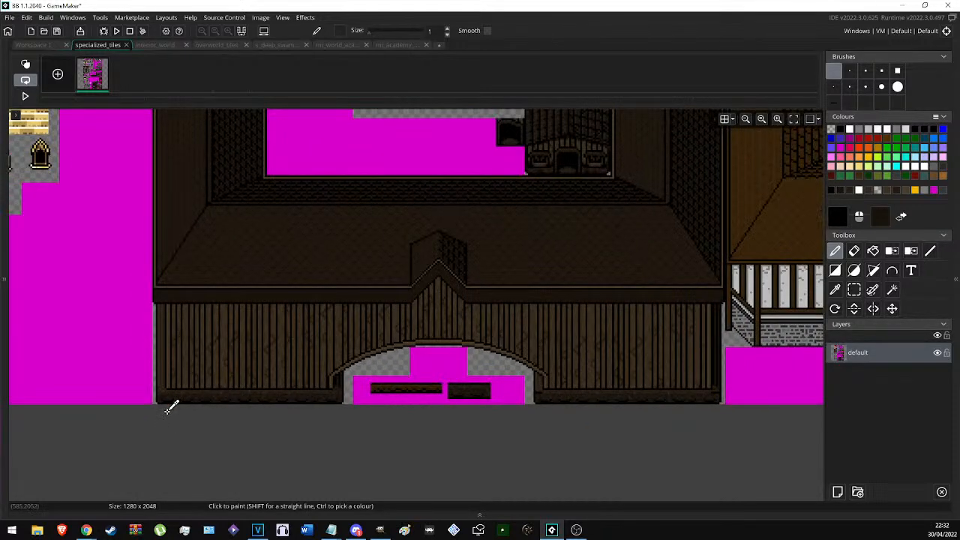
{"action": "scroll", "coordinate": [169, 403], "scroll_direction": "up", "scroll_amount": 4}
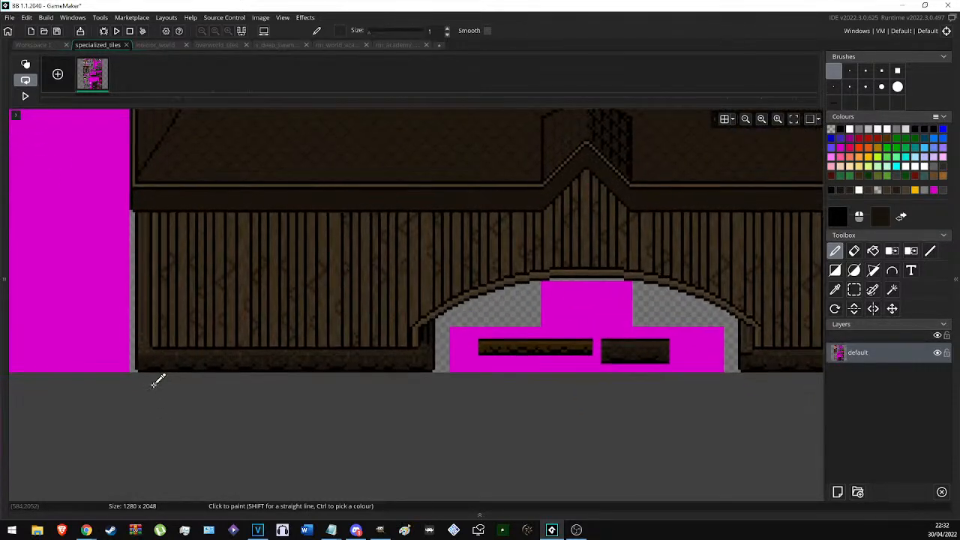
{"action": "scroll", "coordinate": [147, 435], "scroll_direction": "up", "scroll_amount": 3}
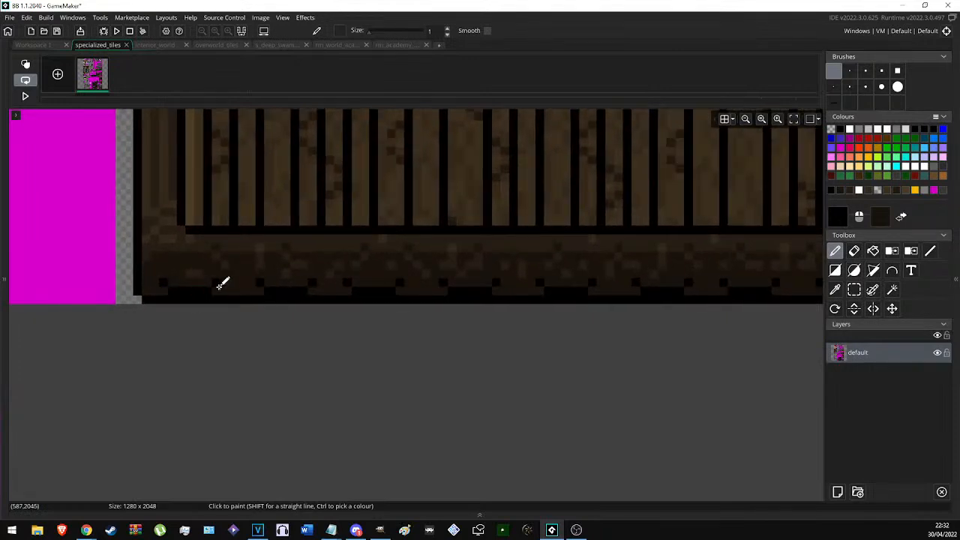
{"action": "key", "text": "s"}
{"action": "scroll", "coordinate": [142, 296], "scroll_direction": "down", "scroll_amount": 3}
{"action": "left_click_drag", "start_coordinate": [142, 290], "coordinate": [521, 294]}
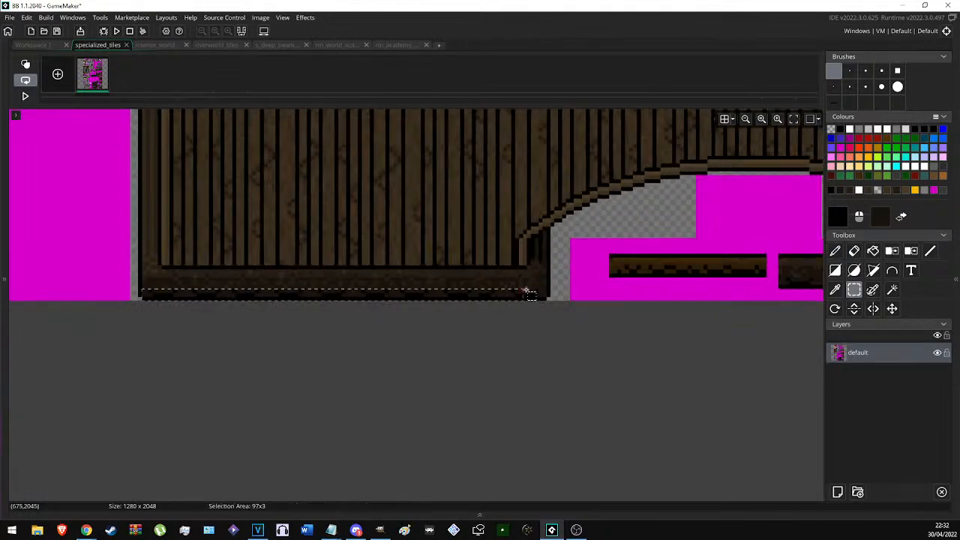
{"action": "scroll", "coordinate": [471, 379], "scroll_direction": "up", "scroll_amount": 3}
{"action": "key", "text": "d"}
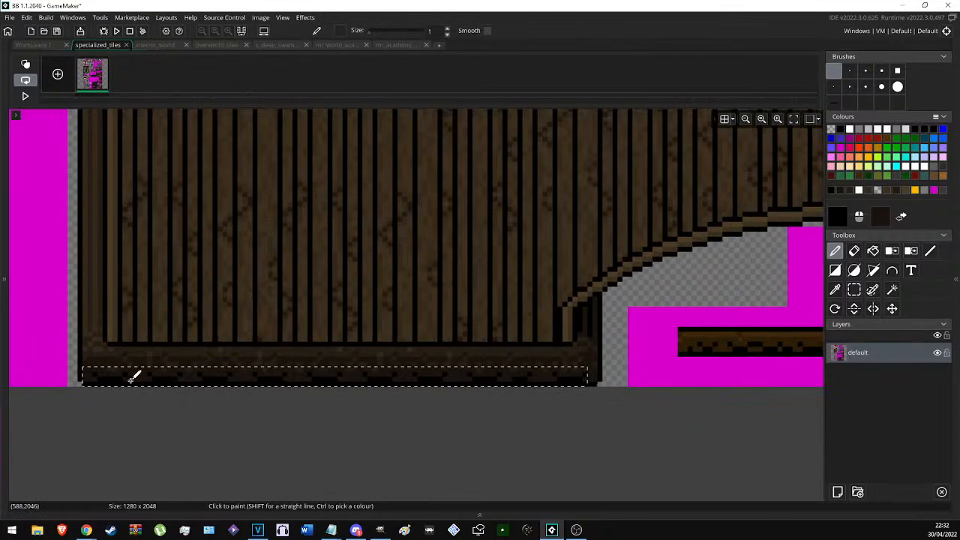
{"action": "key", "text": "s"}
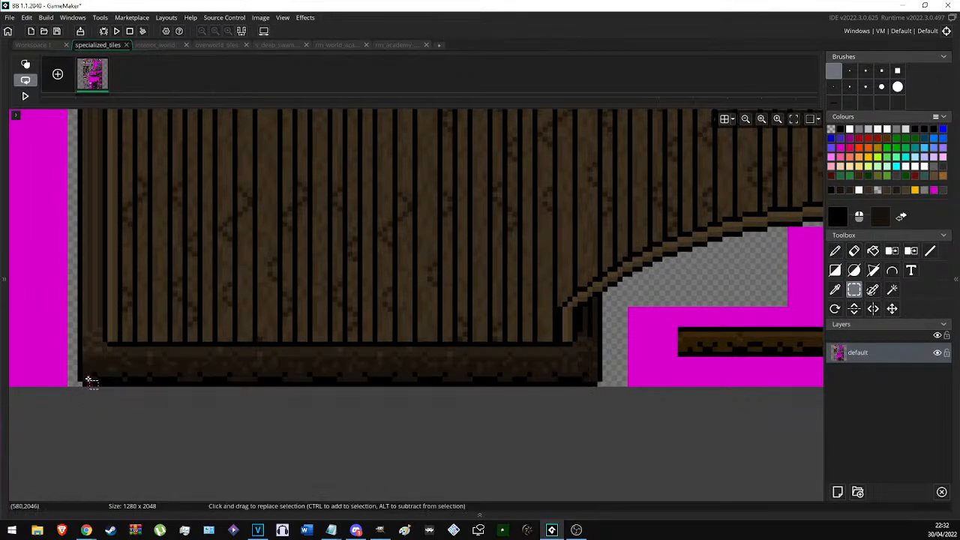
{"action": "left_click_drag", "start_coordinate": [87, 381], "coordinate": [562, 396]}
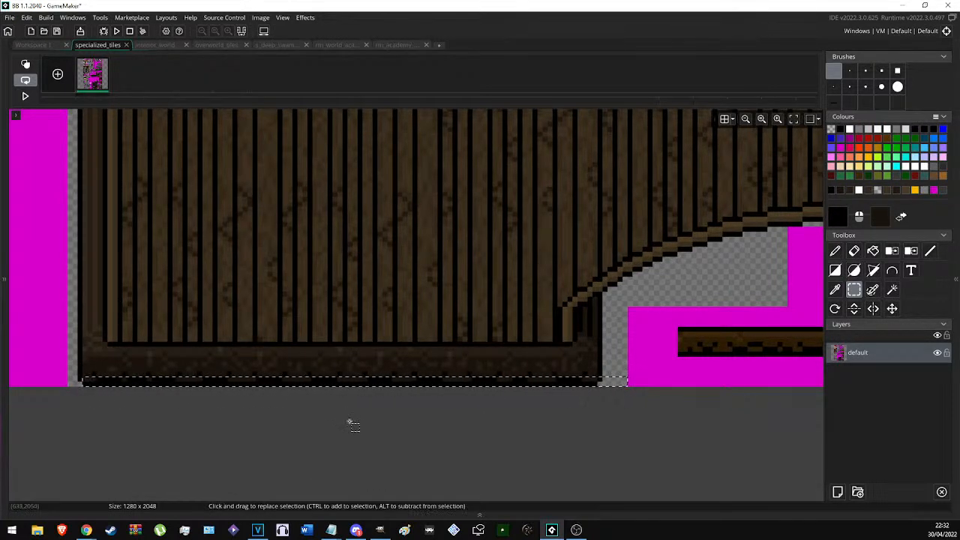
{"action": "key", "text": "d"}
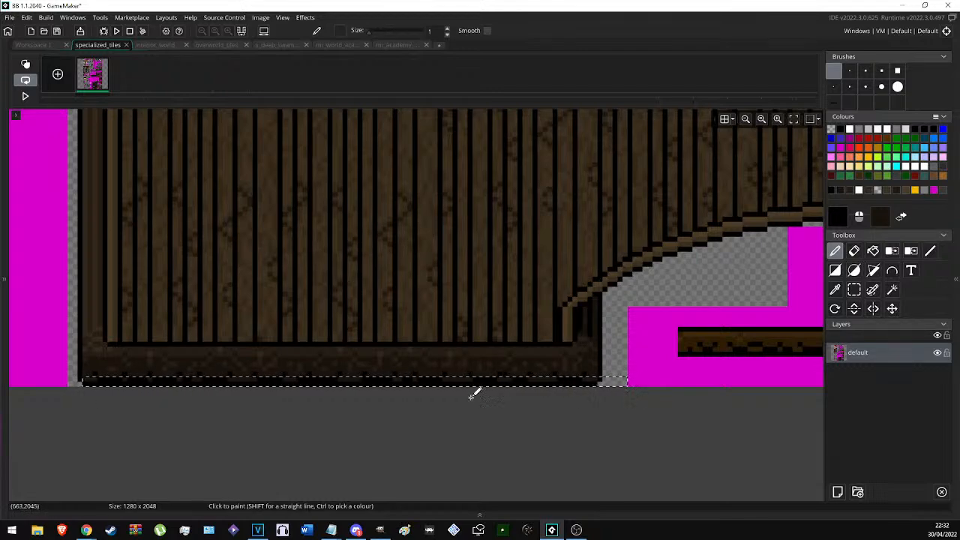
{"action": "key", "text": "s"}
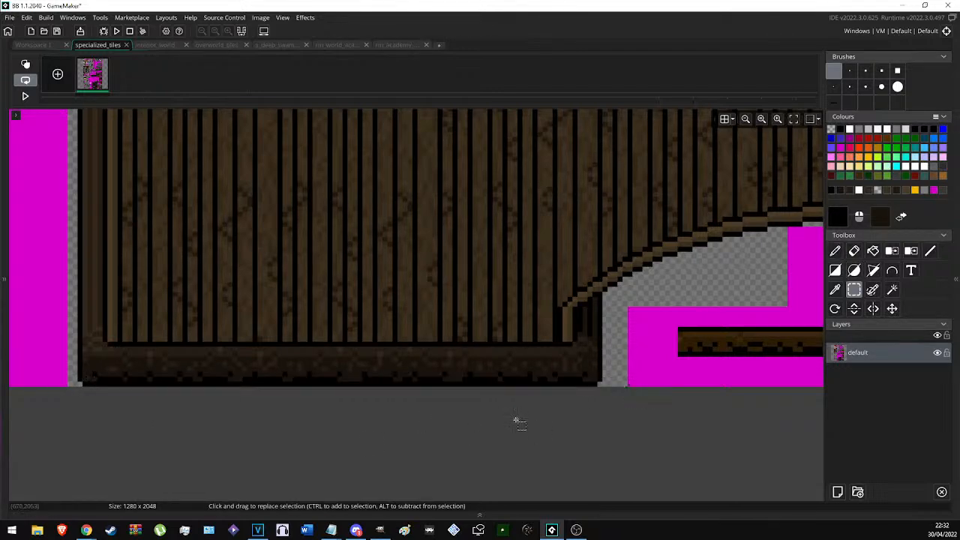
Examine the base left of the arch and compare it with the shaded lower wall of the sign-fronted hall.
{"action": "scroll", "coordinate": [352, 439], "scroll_direction": "down", "scroll_amount": 5}
{"action": "scroll", "coordinate": [354, 442], "scroll_direction": "up", "scroll_amount": 5}
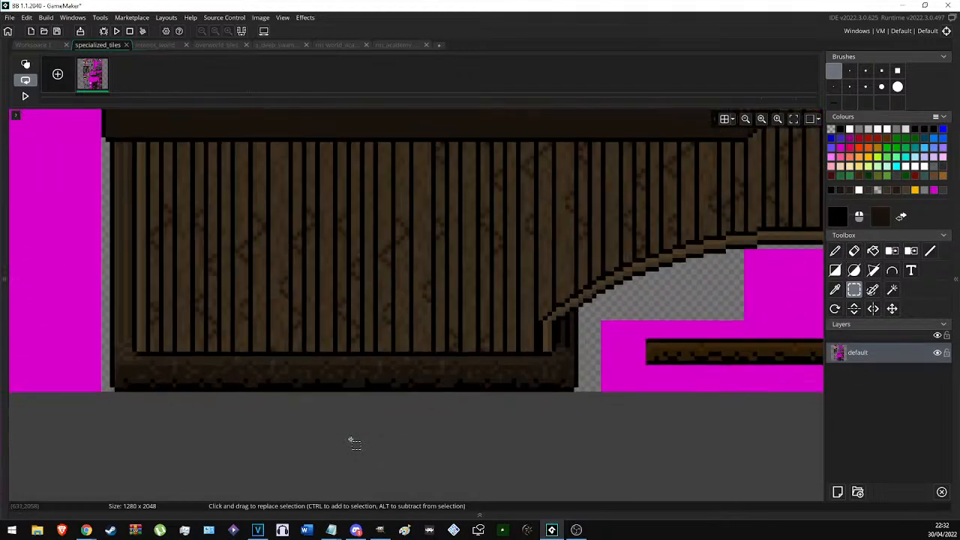
{"action": "scroll", "coordinate": [368, 442], "scroll_direction": "down", "scroll_amount": 5, "text": "ctrl"}
{"action": "scroll", "coordinate": [399, 390], "scroll_direction": "up", "scroll_amount": 8}
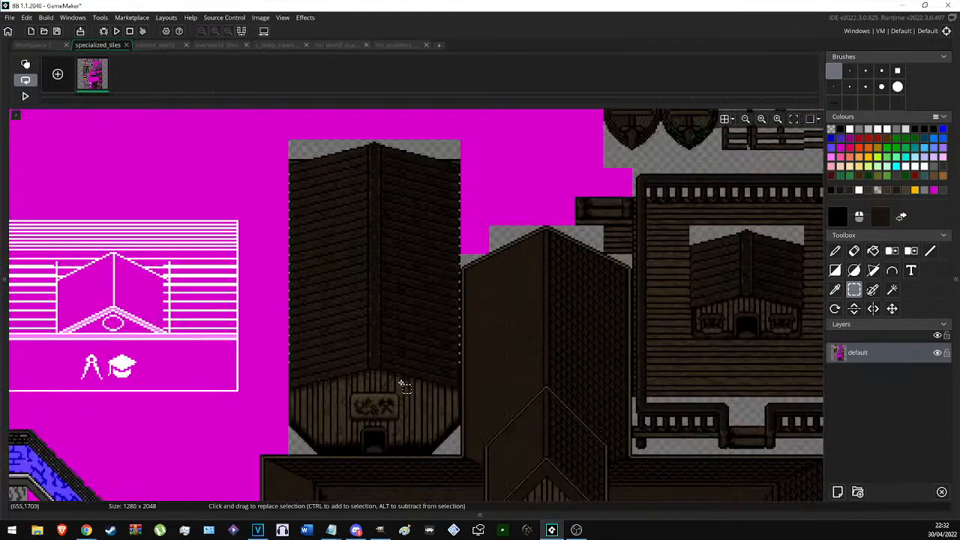
{"action": "scroll", "coordinate": [403, 385], "scroll_direction": "up", "scroll_amount": 6, "text": "ctrl"}
{"action": "key", "text": "p"}
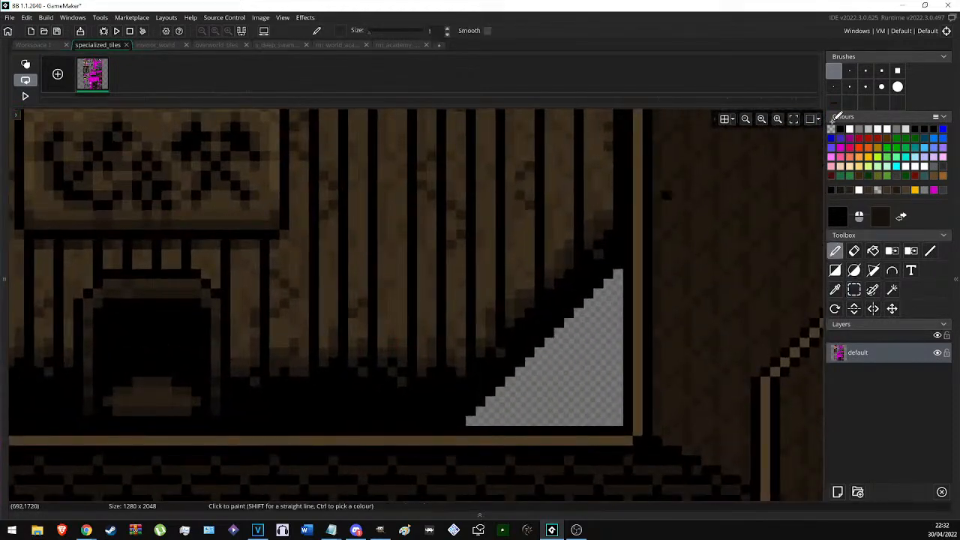
{"action": "scroll", "coordinate": [362, 355], "scroll_direction": "down", "scroll_amount": 6, "text": "ctrl"}
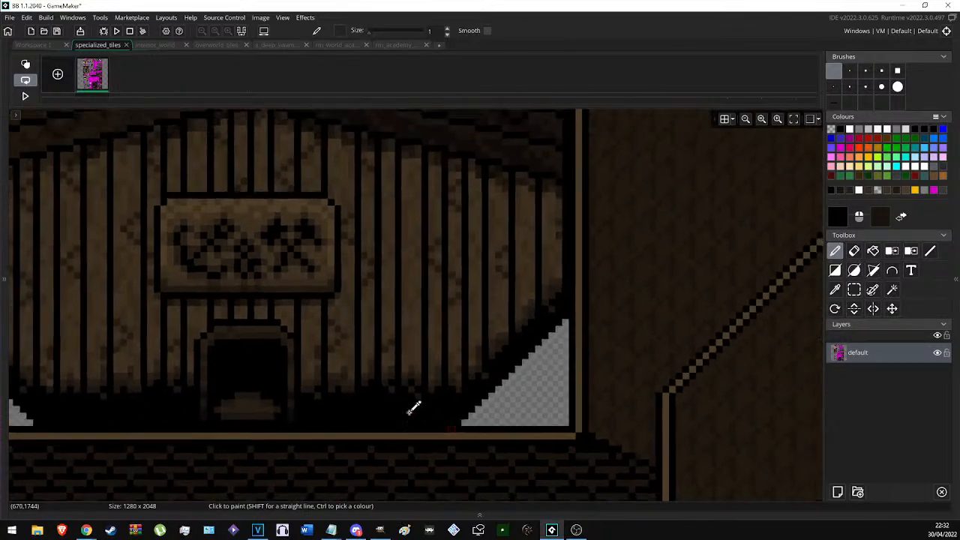
{"action": "scroll", "coordinate": [390, 358], "scroll_direction": "up", "scroll_amount": 4, "text": "ctrl"}
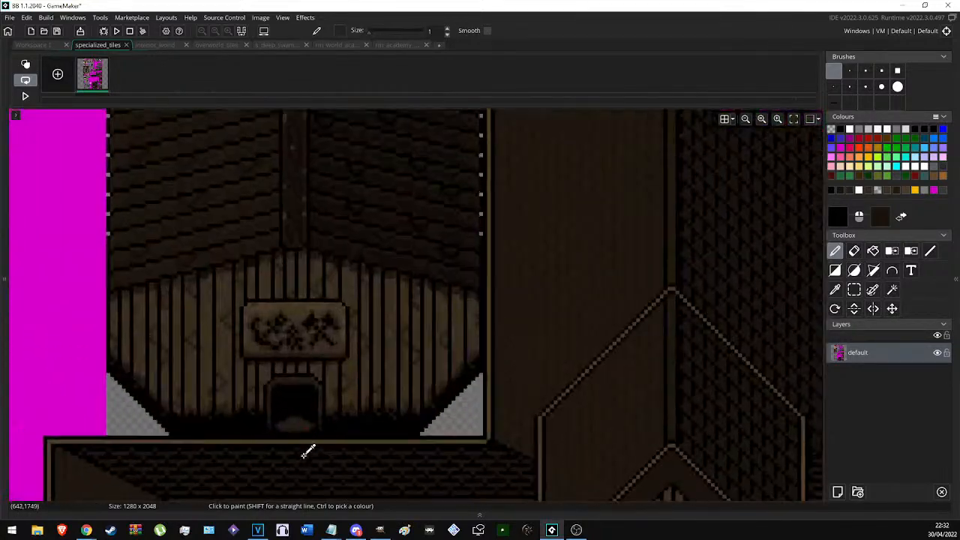
Open the rm_world_academyland room and hide the docks to enlarge the room view.
{"action": "left_click", "coordinate": [337, 48]}
{"action": "scroll", "coordinate": [363, 240], "scroll_direction": "down", "scroll_amount": 6, "text": "ctrl"}
{"action": "middle_click_drag", "start_coordinate": [200, 210], "coordinate": [433, 275]}
{"action": "middle_click_drag", "start_coordinate": [405, 66], "coordinate": [396, 238]}
{"action": "scroll", "coordinate": [382, 236], "scroll_direction": "up", "scroll_amount": 2, "text": "ctrl"}
{"action": "middle_click_drag", "start_coordinate": [408, 142], "coordinate": [409, 342]}
{"action": "middle_click_drag", "start_coordinate": [297, 165], "coordinate": [304, 187]}
{"action": "scroll", "coordinate": [304, 192], "scroll_direction": "up", "scroll_amount": 6, "text": "ctrl"}
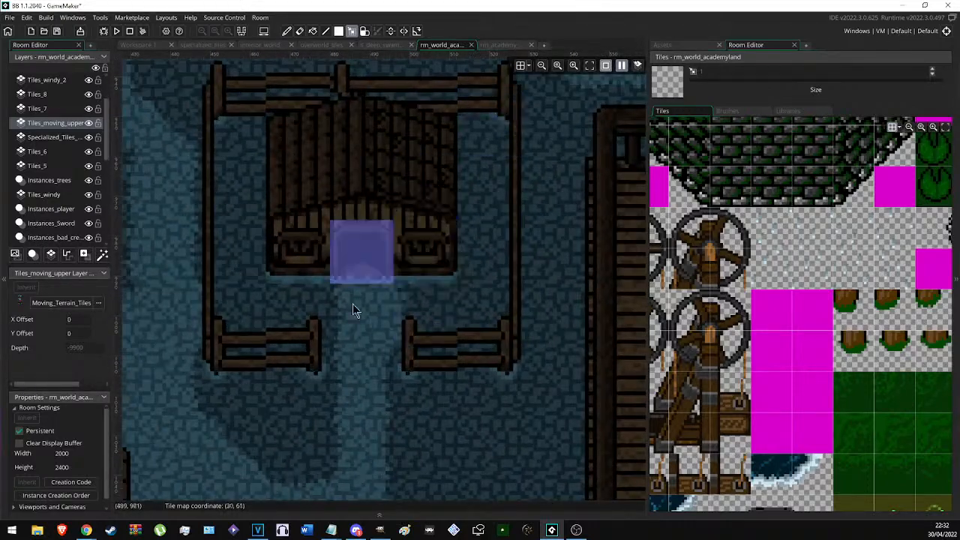
{"action": "scroll", "coordinate": [274, 368], "scroll_direction": "down", "scroll_amount": 1, "text": "ctrl"}
{"action": "left_click", "coordinate": [247, 33]}
Examine how the wooden walls, gate and houses meet the ground across the village, through to the academy building.
{"action": "middle_click_drag", "start_coordinate": [417, 85], "coordinate": [420, 288]}
{"action": "middle_click_drag", "start_coordinate": [394, 160], "coordinate": [393, 229]}
{"action": "middle_click_drag", "start_coordinate": [617, 228], "coordinate": [391, 229]}
{"action": "scroll", "coordinate": [577, 255], "scroll_direction": "down", "scroll_amount": 4, "text": "ctrl"}
{"action": "scroll", "coordinate": [405, 362], "scroll_direction": "down", "scroll_amount": 2, "text": "ctrl"}
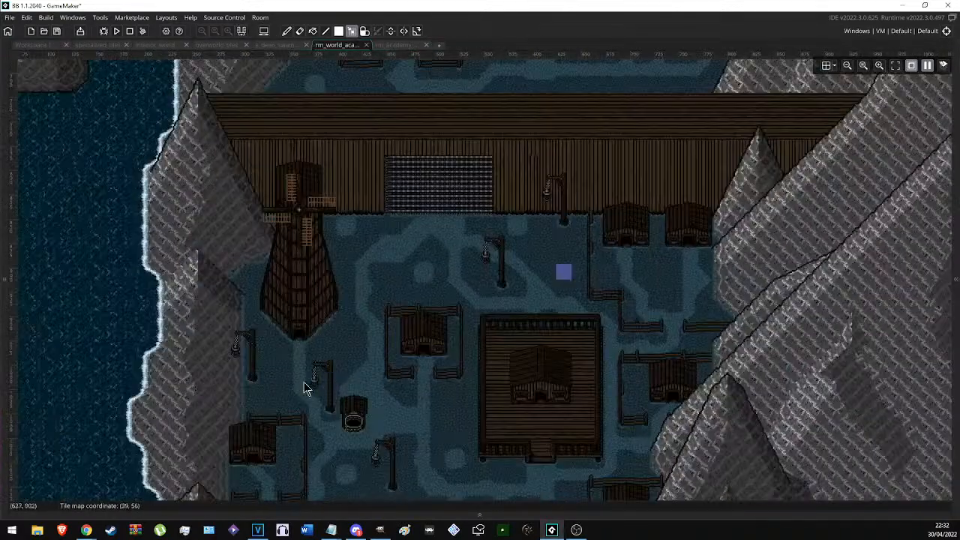
{"action": "scroll", "coordinate": [264, 393], "scroll_direction": "down", "scroll_amount": 3}
{"action": "scroll", "coordinate": [275, 385], "scroll_direction": "up", "scroll_amount": 4, "text": "ctrl"}
{"action": "scroll", "coordinate": [278, 389], "scroll_direction": "down", "scroll_amount": 3, "text": "ctrl"}
{"action": "scroll", "coordinate": [345, 192], "scroll_direction": "up", "scroll_amount": 3}
{"action": "scroll", "coordinate": [342, 188], "scroll_direction": "up", "scroll_amount": 5, "text": "ctrl"}
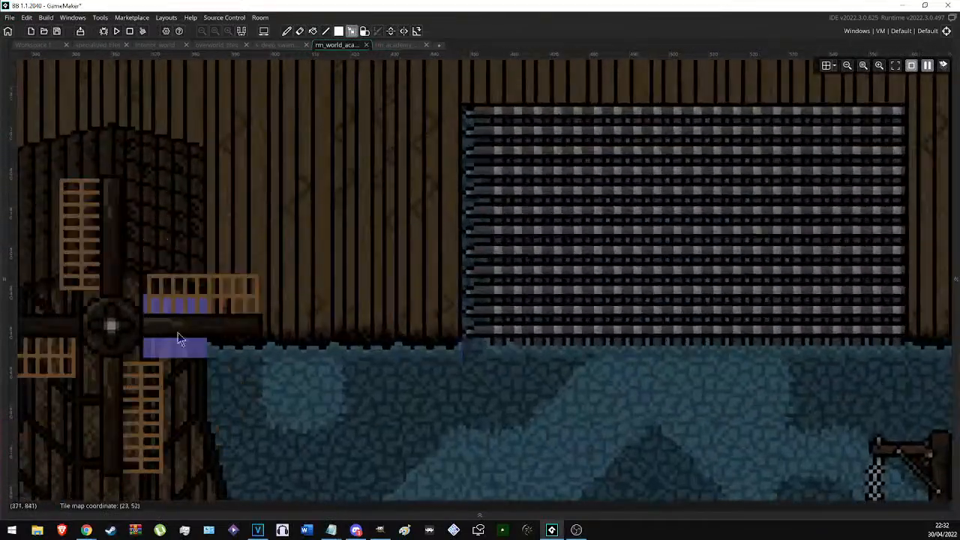
{"action": "scroll", "coordinate": [352, 352], "scroll_direction": "down", "scroll_amount": 3, "text": "ctrl"}
{"action": "middle_click_drag", "start_coordinate": [716, 362], "coordinate": [586, 333]}
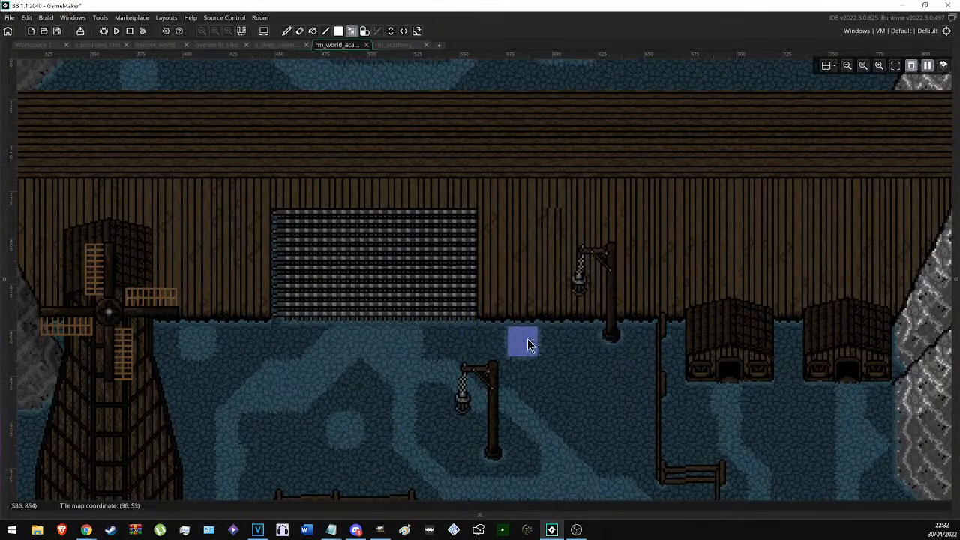
{"action": "scroll", "coordinate": [529, 345], "scroll_direction": "up", "scroll_amount": 5}
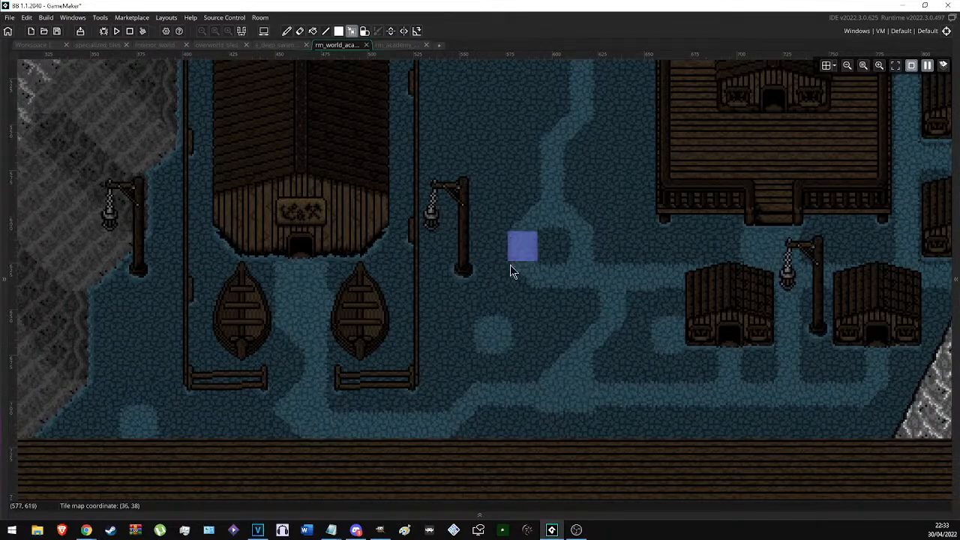
{"action": "scroll", "coordinate": [525, 285], "scroll_direction": "down", "scroll_amount": 4, "text": "ctrl"}
{"action": "scroll", "coordinate": [438, 356], "scroll_direction": "up", "scroll_amount": 3, "text": "ctrl"}
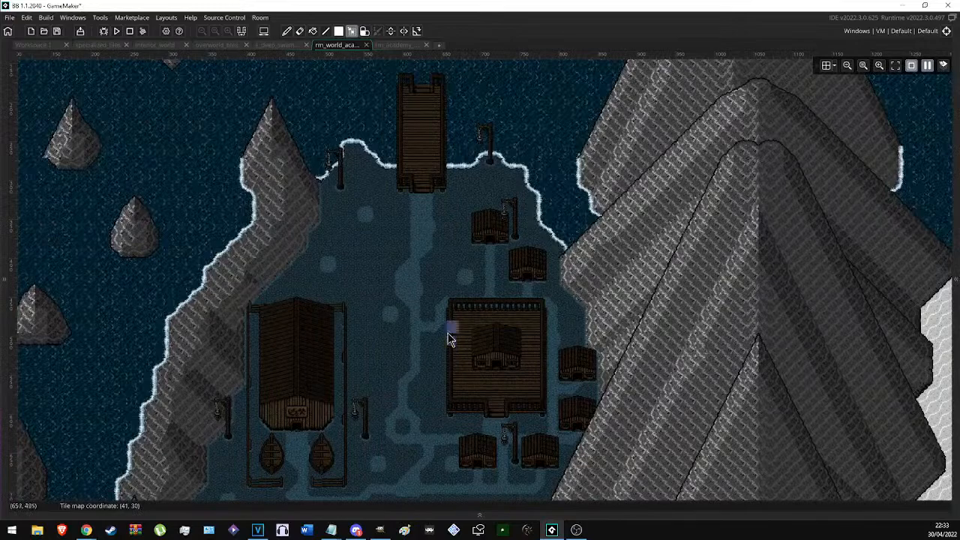
{"action": "scroll", "coordinate": [453, 339], "scroll_direction": "down", "scroll_amount": 14}
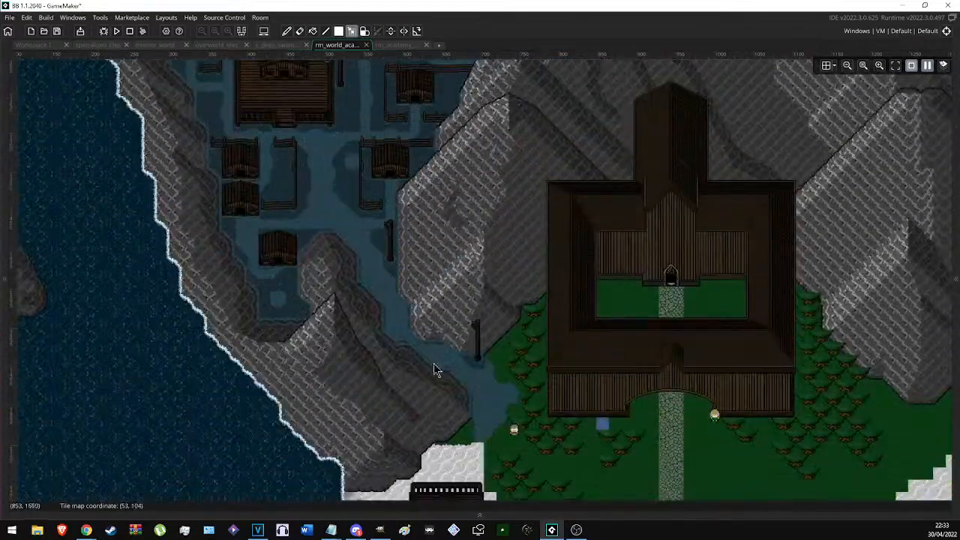
Examine the academy building's roofs, courtyard and front base against the surrounding forest, path, mountains and neighbouring village.
{"action": "scroll", "coordinate": [390, 263], "scroll_direction": "down", "scroll_amount": 3, "text": "ctrl"}
{"action": "scroll", "coordinate": [435, 214], "scroll_direction": "up", "scroll_amount": 3, "text": "ctrl"}
{"action": "scroll", "coordinate": [422, 218], "scroll_direction": "up", "scroll_amount": 2, "text": "ctrl"}
{"action": "middle_click_drag", "start_coordinate": [202, 354], "coordinate": [280, 356]}
{"action": "scroll", "coordinate": [180, 358], "scroll_direction": "up", "scroll_amount": 3, "text": "ctrl"}
{"action": "scroll", "coordinate": [262, 363], "scroll_direction": "down", "scroll_amount": 4, "text": "ctrl"}
{"action": "scroll", "coordinate": [300, 363], "scroll_direction": "up", "scroll_amount": 1, "text": "ctrl"}
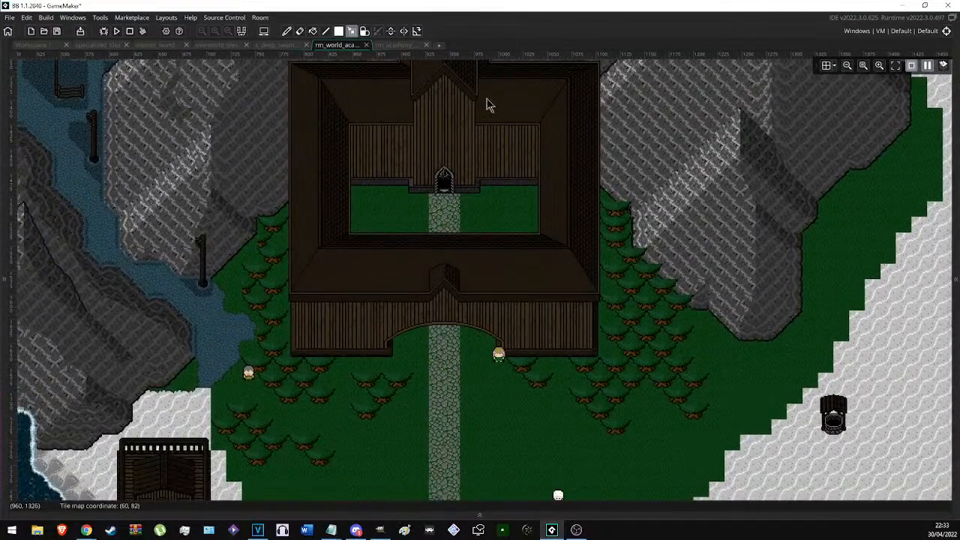
{"action": "scroll", "coordinate": [394, 169], "scroll_direction": "up", "scroll_amount": 2}
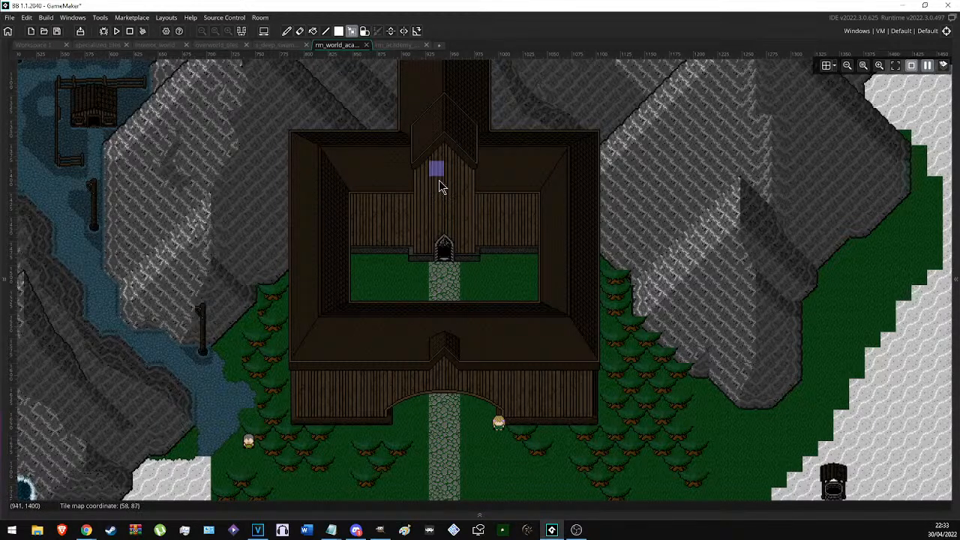
{"action": "scroll", "coordinate": [383, 259], "scroll_direction": "down", "scroll_amount": 2, "text": "ctrl"}
{"action": "middle_click_drag", "start_coordinate": [278, 326], "coordinate": [237, 300]}
{"action": "scroll", "coordinate": [237, 298], "scroll_direction": "up", "scroll_amount": 2, "text": "ctrl"}
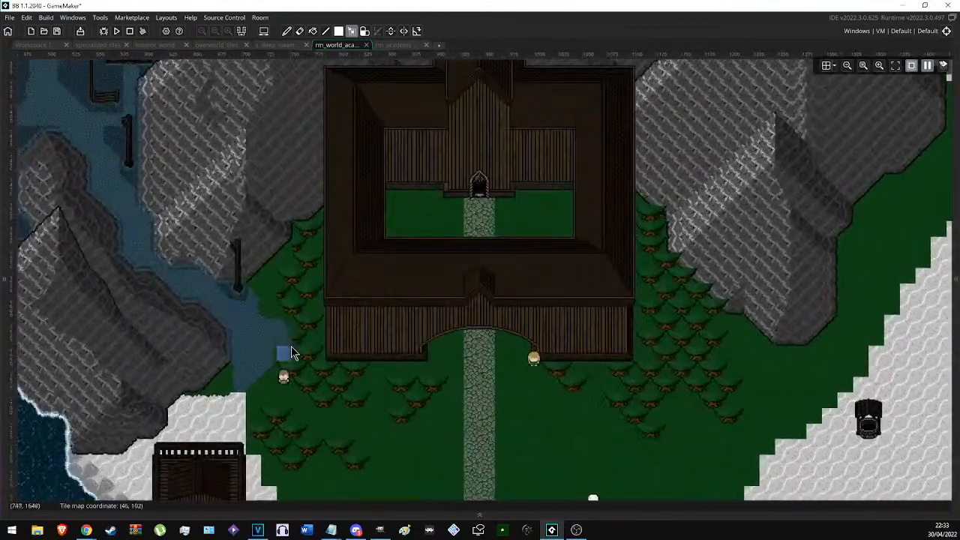
{"action": "middle_click_drag", "start_coordinate": [290, 341], "coordinate": [471, 462]}
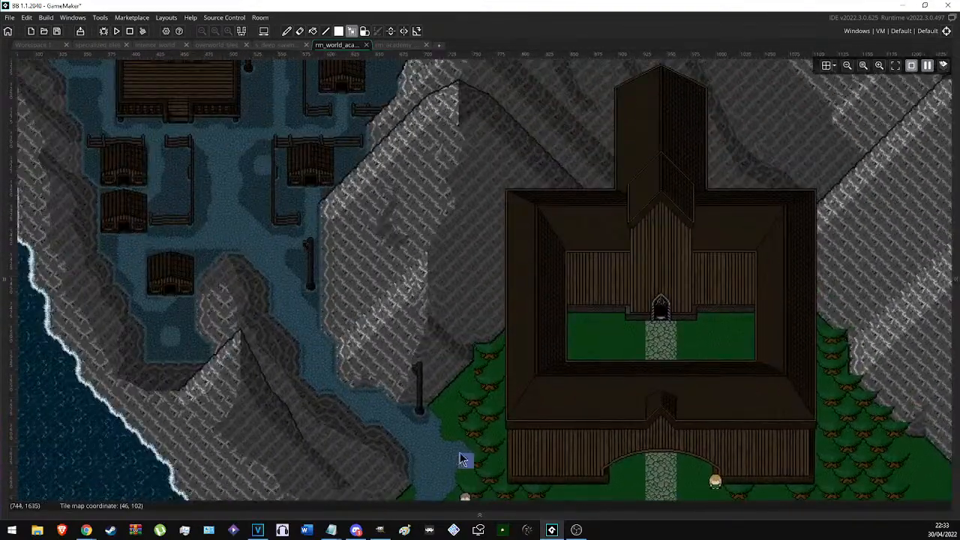
{"action": "scroll", "coordinate": [334, 433], "scroll_direction": "down", "scroll_amount": 1, "text": "ctrl"}
{"action": "scroll", "coordinate": [333, 432], "scroll_direction": "down", "scroll_amount": 1, "text": "ctrl"}
{"action": "scroll", "coordinate": [327, 416], "scroll_direction": "up", "scroll_amount": 1}
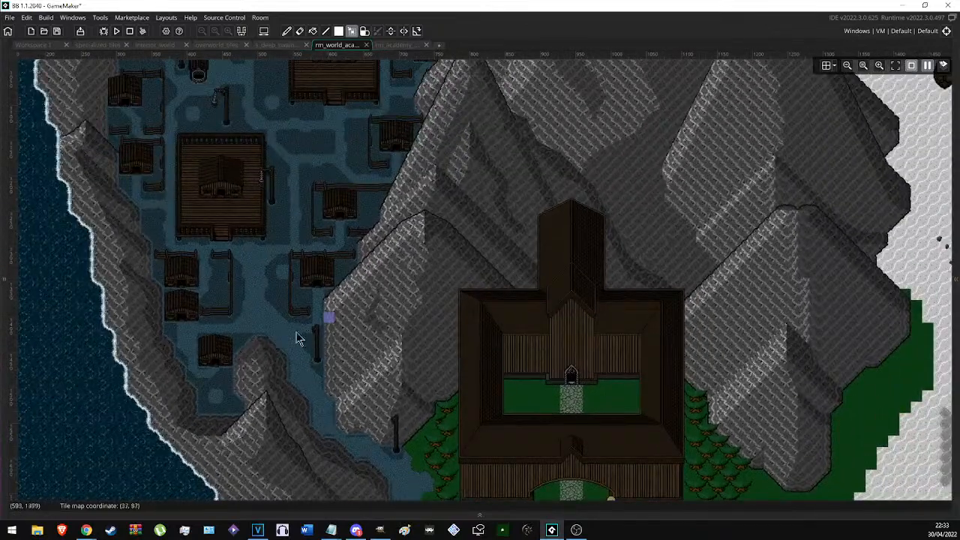
Copy the hanging lantern tiles beside the village's wooden platform on Tiles_moving_upper and place them on the two bare lamp posts toward the academy.
{"action": "left_click", "coordinate": [9, 264]}
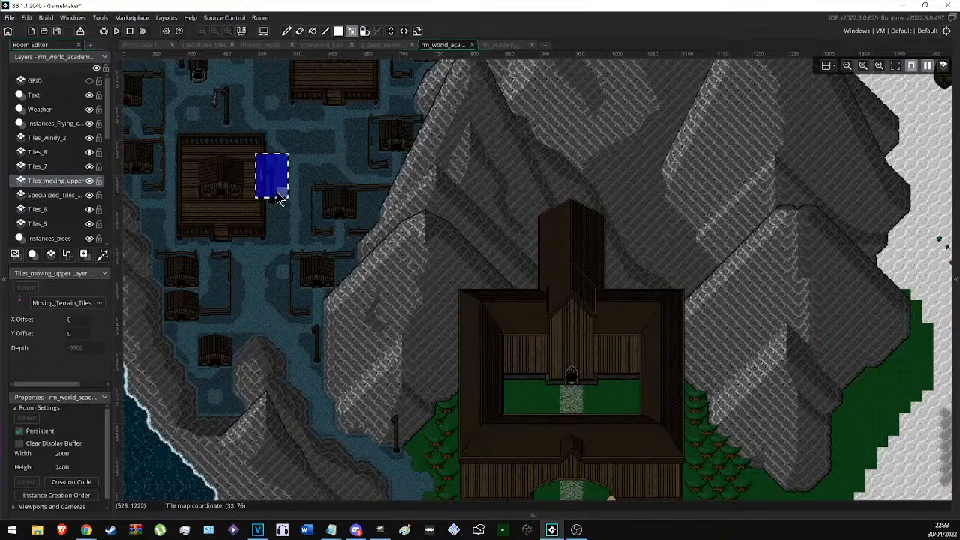
{"action": "key", "text": "ctrl+c"}
{"action": "scroll", "coordinate": [312, 330], "scroll_direction": "up", "scroll_amount": 2, "text": "ctrl"}
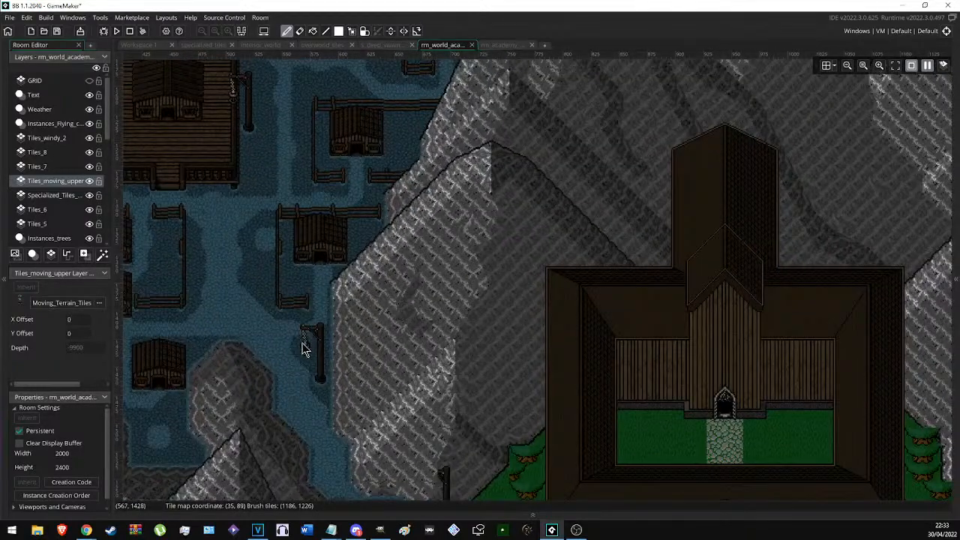
{"action": "scroll", "coordinate": [330, 375], "scroll_direction": "down", "scroll_amount": 2}
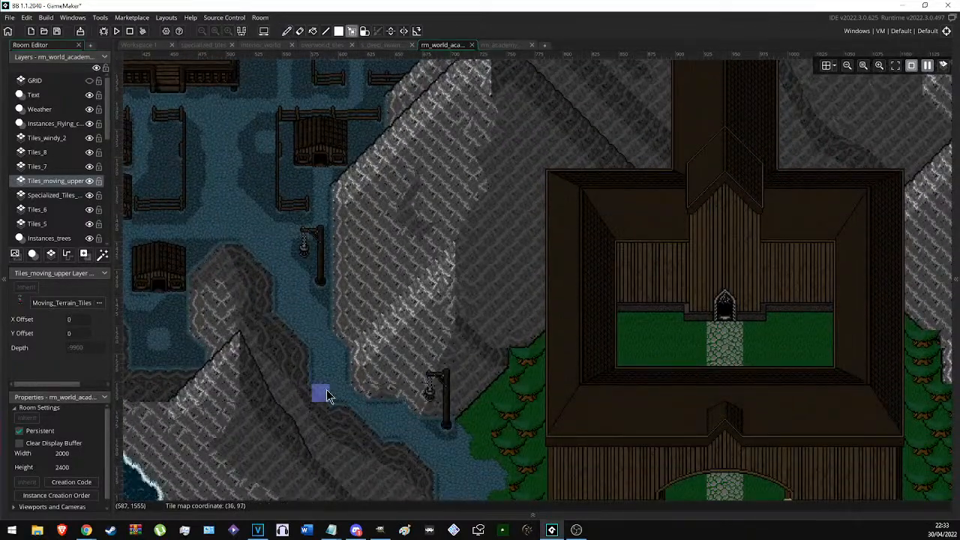
{"action": "scroll", "coordinate": [356, 420], "scroll_direction": "up", "scroll_amount": 1, "text": "ctrl"}
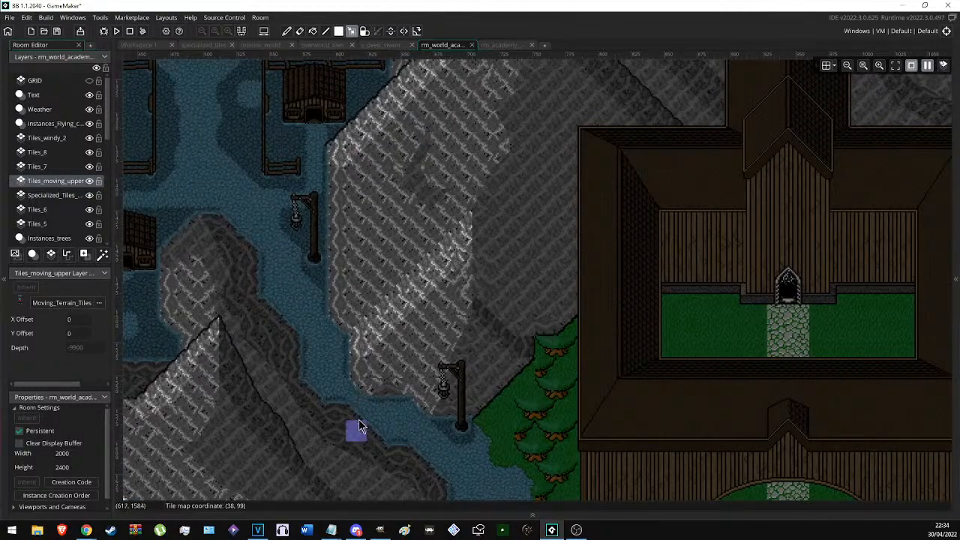
{"action": "scroll", "coordinate": [358, 419], "scroll_direction": "up", "scroll_amount": 2, "text": "ctrl"}
{"action": "scroll", "coordinate": [450, 368], "scroll_direction": "down", "scroll_amount": 1}
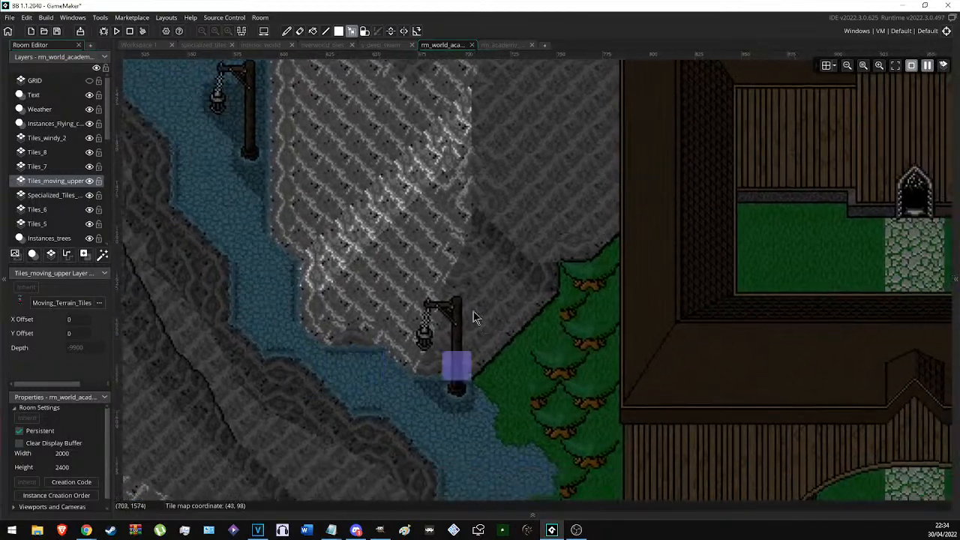
{"action": "left_click", "coordinate": [241, 32]}
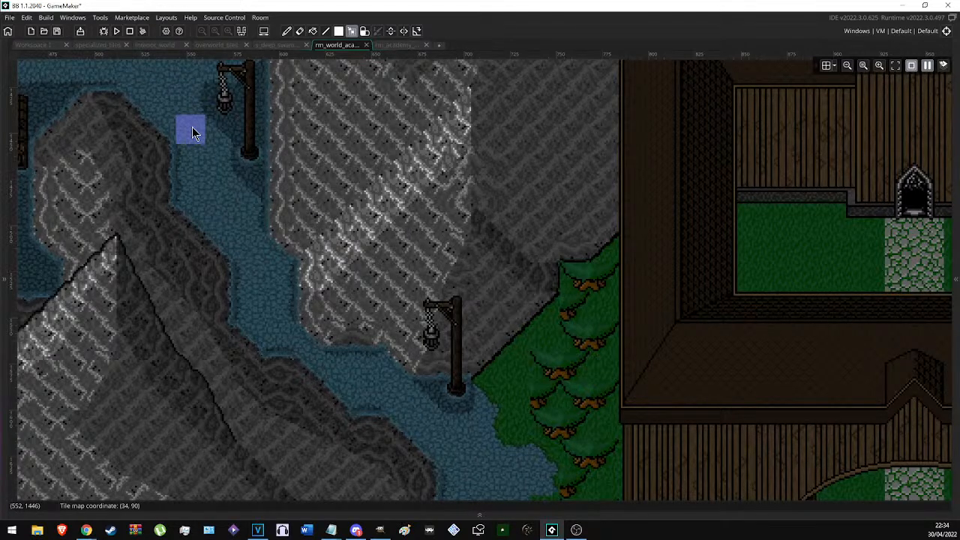
Check the hanging lanterns on the village lamp posts and examine the houses, platforms and windmill up to the wooden wall.
{"action": "middle_click_drag", "start_coordinate": [192, 127], "coordinate": [504, 265]}
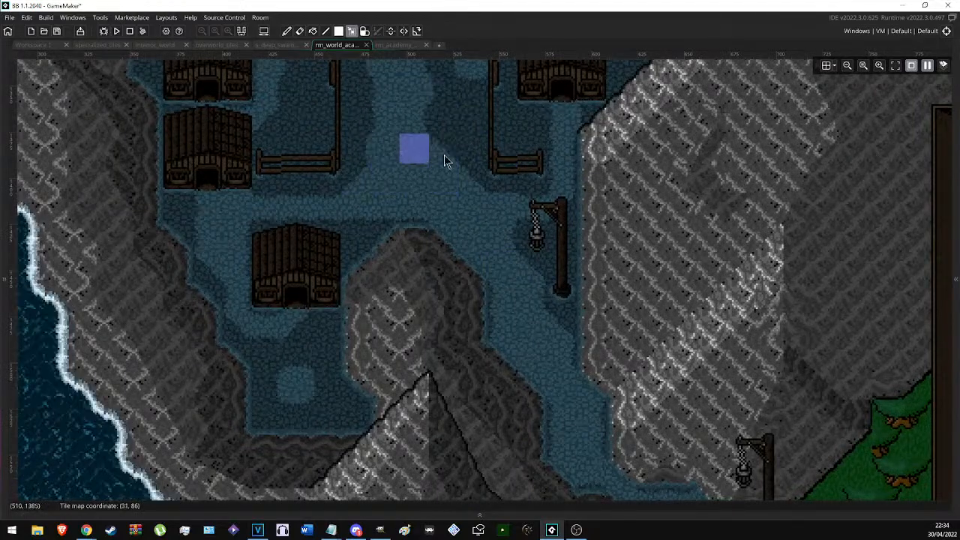
{"action": "scroll", "coordinate": [465, 150], "scroll_direction": "up", "scroll_amount": 1}
{"action": "scroll", "coordinate": [487, 225], "scroll_direction": "up", "scroll_amount": 3}
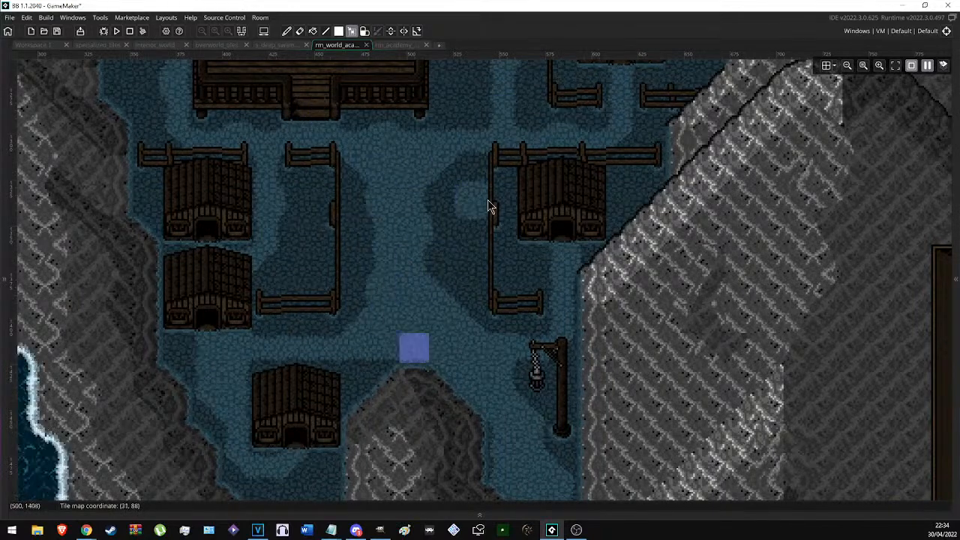
{"action": "scroll", "coordinate": [475, 235], "scroll_direction": "up", "scroll_amount": 1}
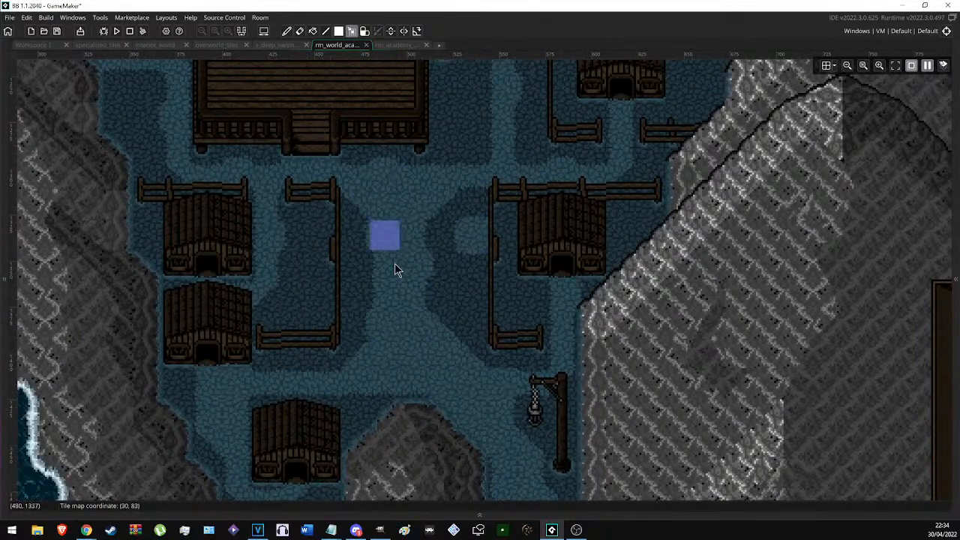
{"action": "scroll", "coordinate": [417, 247], "scroll_direction": "up", "scroll_amount": 3}
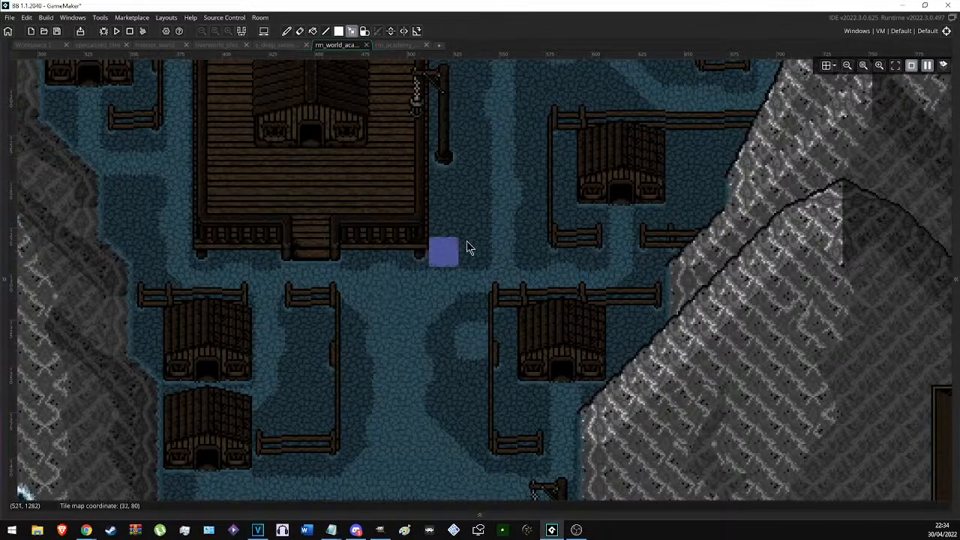
{"action": "scroll", "coordinate": [446, 128], "scroll_direction": "up", "scroll_amount": 4, "text": "ctrl"}
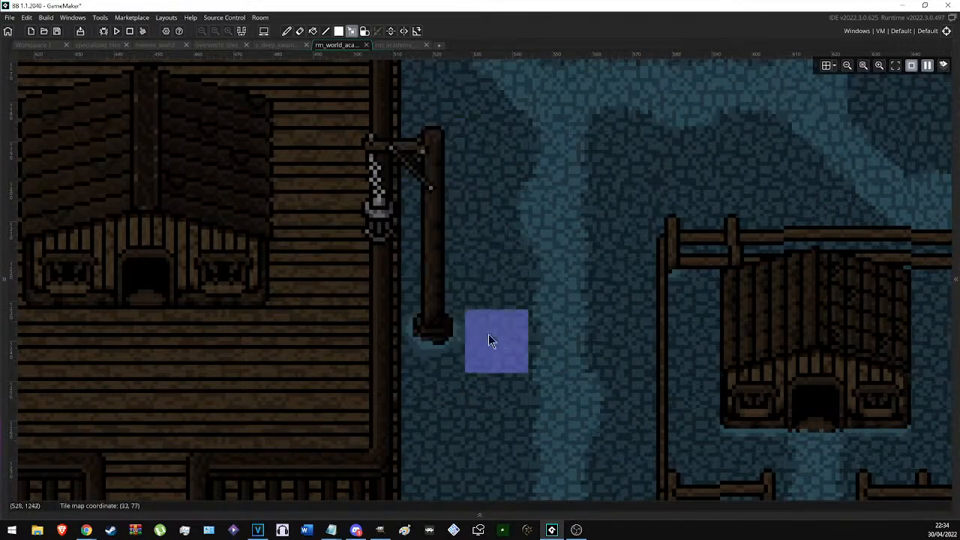
{"action": "scroll", "coordinate": [482, 341], "scroll_direction": "down", "scroll_amount": 3}
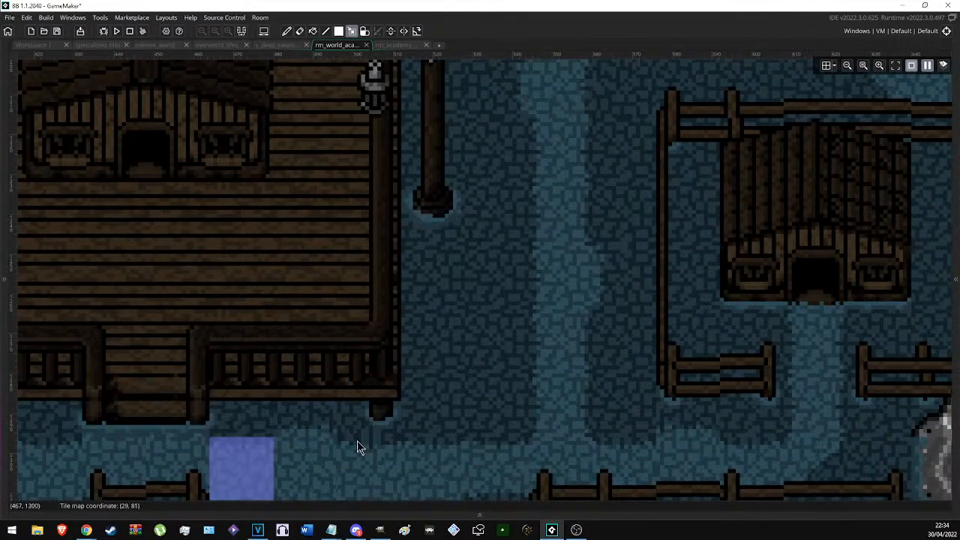
{"action": "scroll", "coordinate": [504, 422], "scroll_direction": "down", "scroll_amount": 4, "text": "ctrl"}
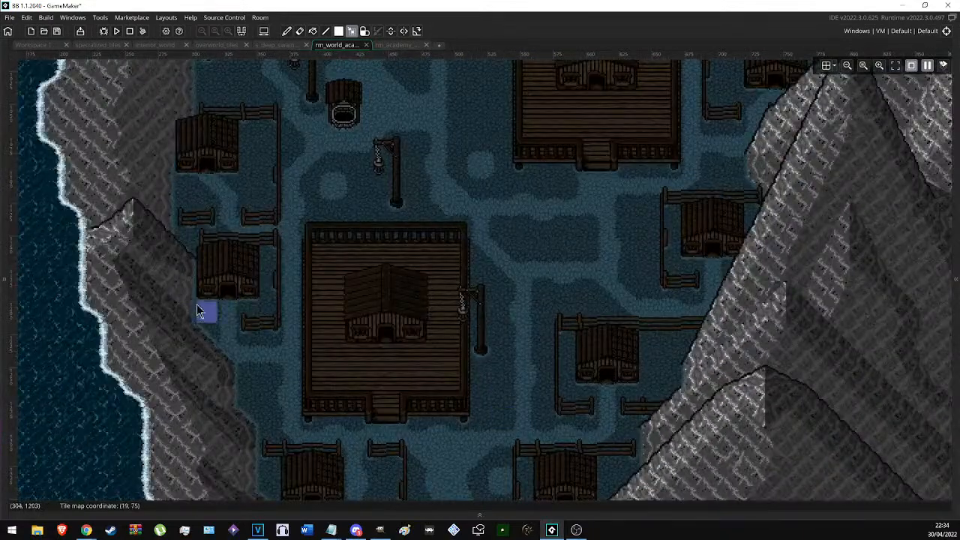
{"action": "scroll", "coordinate": [344, 318], "scroll_direction": "up", "scroll_amount": 3}
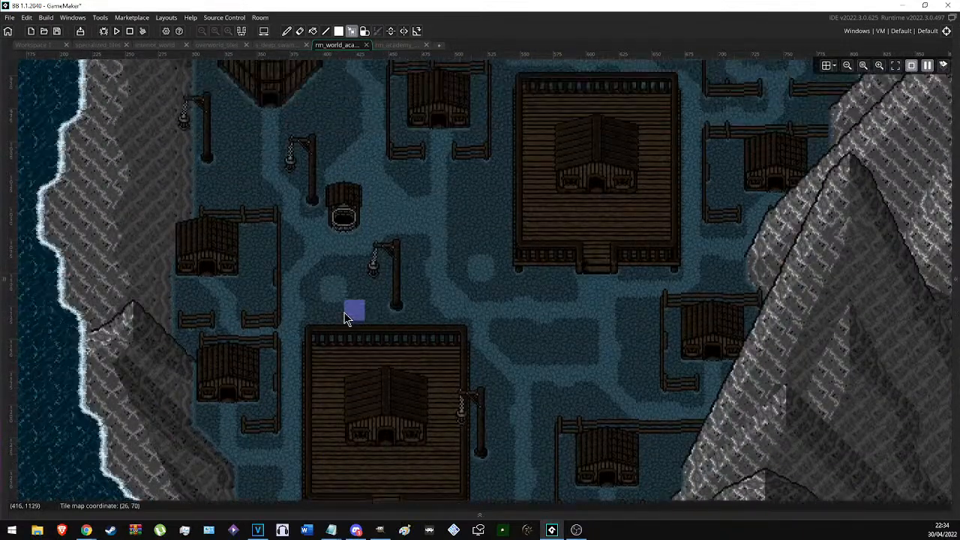
{"action": "scroll", "coordinate": [346, 315], "scroll_direction": "up", "scroll_amount": 5}
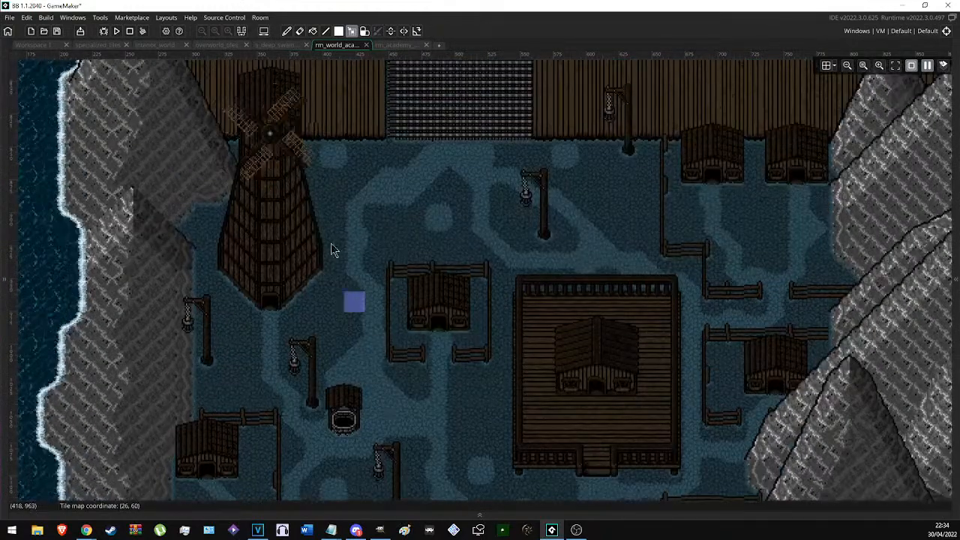
{"action": "scroll", "coordinate": [202, 105], "scroll_direction": "up", "scroll_amount": 1}
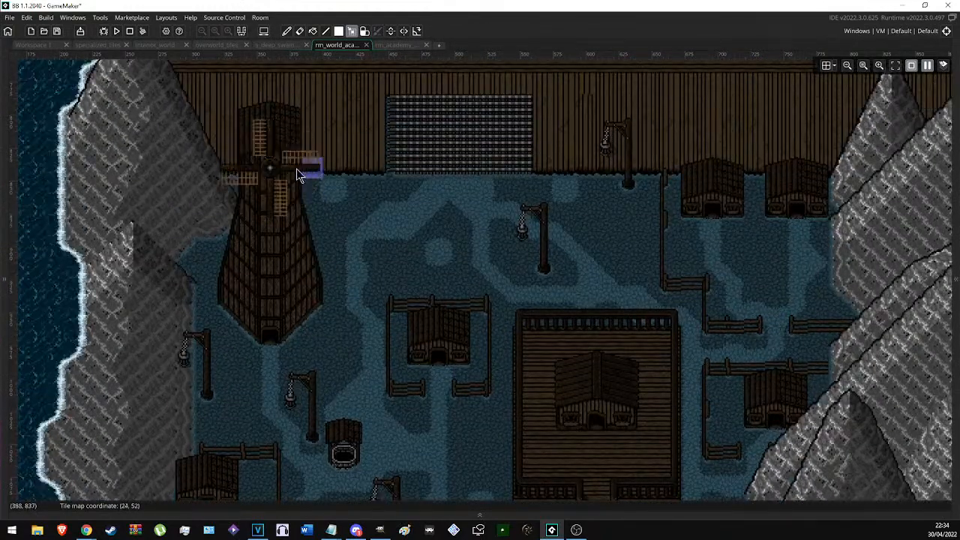
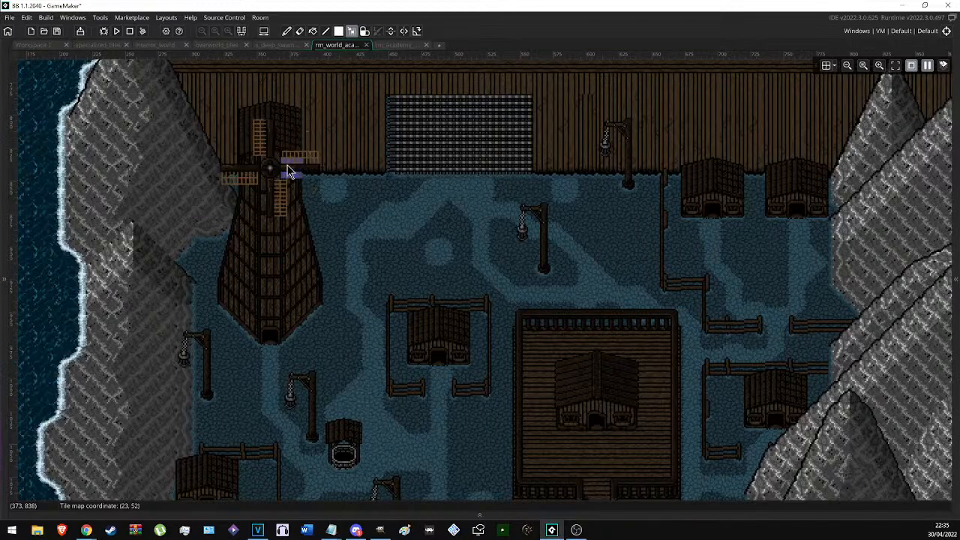
Survey the room from the northern harbour back to the academy and inspect the base of its front wall beside the arch.
{"action": "middle_click_drag", "start_coordinate": [556, 237], "coordinate": [413, 174]}
{"action": "scroll", "coordinate": [401, 220], "scroll_direction": "down", "scroll_amount": 1, "text": "ctrl"}
{"action": "scroll", "coordinate": [401, 220], "scroll_direction": "down", "scroll_amount": 1, "text": "ctrl"}
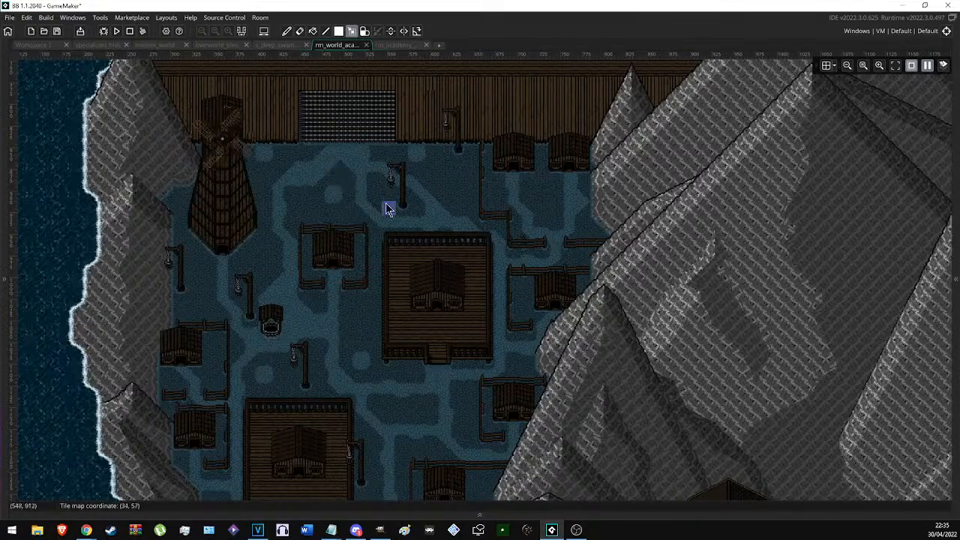
{"action": "scroll", "coordinate": [387, 210], "scroll_direction": "up", "scroll_amount": 5}
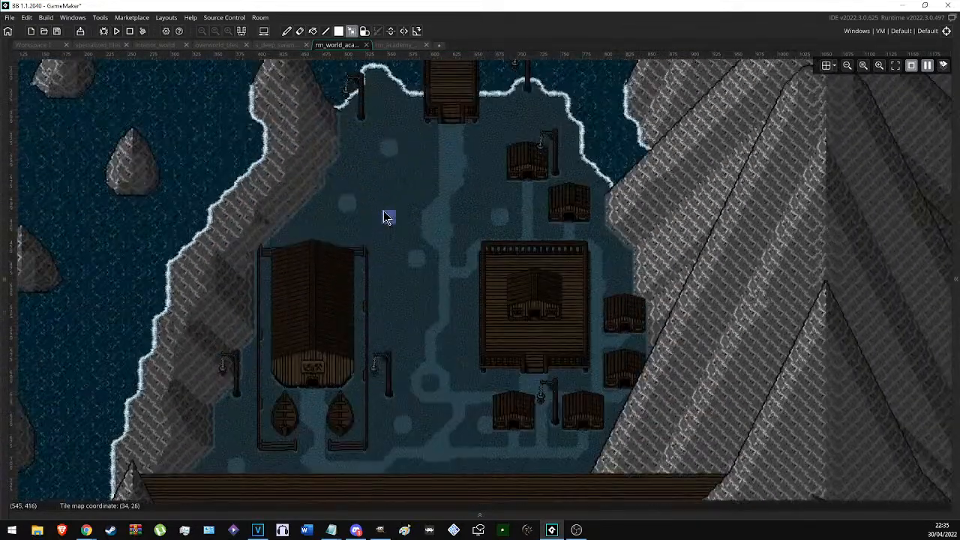
{"action": "scroll", "coordinate": [387, 216], "scroll_direction": "down", "scroll_amount": 8}
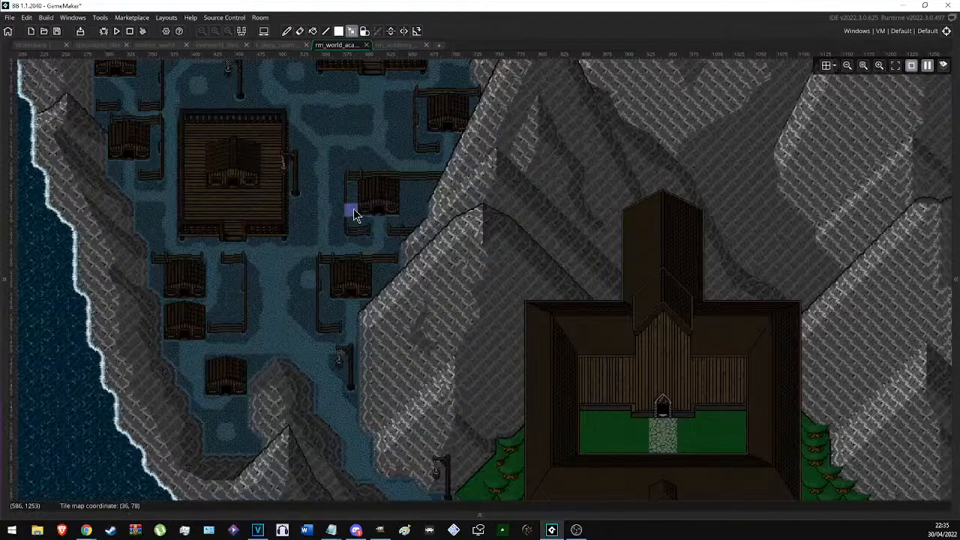
{"action": "scroll", "coordinate": [354, 213], "scroll_direction": "right", "scroll_amount": 4}
{"action": "scroll", "coordinate": [355, 213], "scroll_direction": "down", "scroll_amount": 8}
{"action": "scroll", "coordinate": [354, 240], "scroll_direction": "right", "scroll_amount": 3}
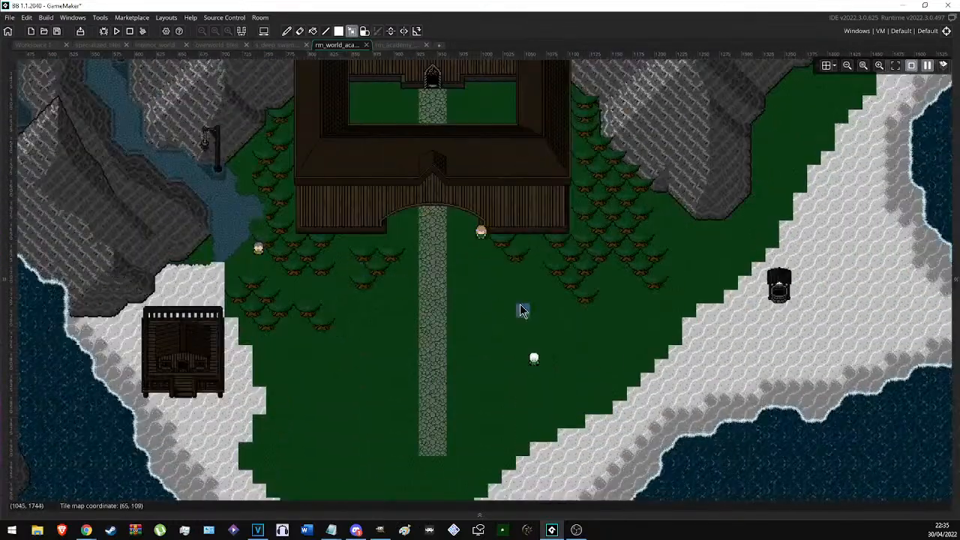
{"action": "scroll", "coordinate": [521, 304], "scroll_direction": "up", "scroll_amount": 2}
{"action": "scroll", "coordinate": [462, 262], "scroll_direction": "up", "scroll_amount": 4, "text": "ctrl"}
{"action": "scroll", "coordinate": [456, 277], "scroll_direction": "up", "scroll_amount": 1, "text": "ctrl"}
{"action": "middle_click_drag", "start_coordinate": [360, 287], "coordinate": [470, 323]}
{"action": "scroll", "coordinate": [282, 390], "scroll_direction": "up", "scroll_amount": 3, "text": "ctrl"}
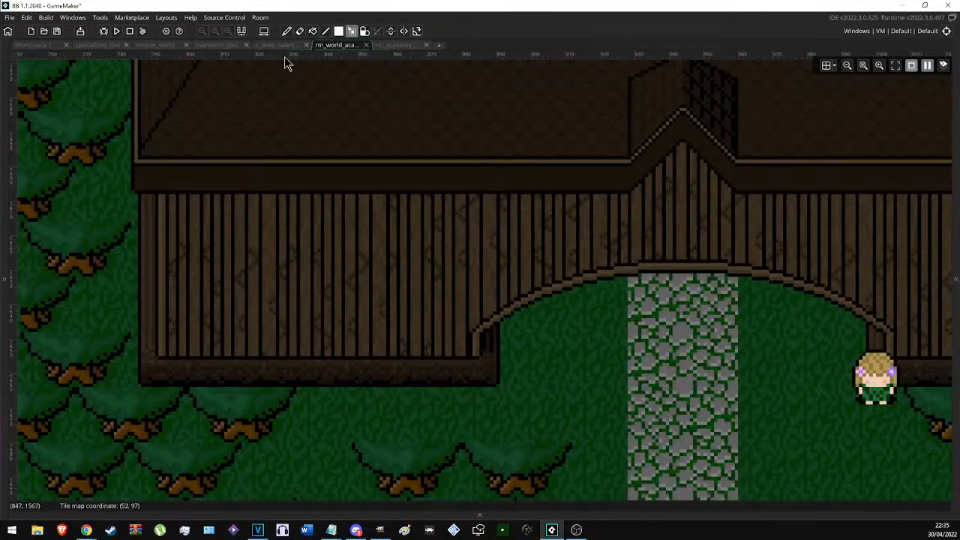
Return to specialized_tiles and examine the dark base below the academy's front wall, from its outer corner to the arch.
{"action": "left_click", "coordinate": [106, 44]}
{"action": "scroll", "coordinate": [333, 247], "scroll_direction": "down", "scroll_amount": 3}
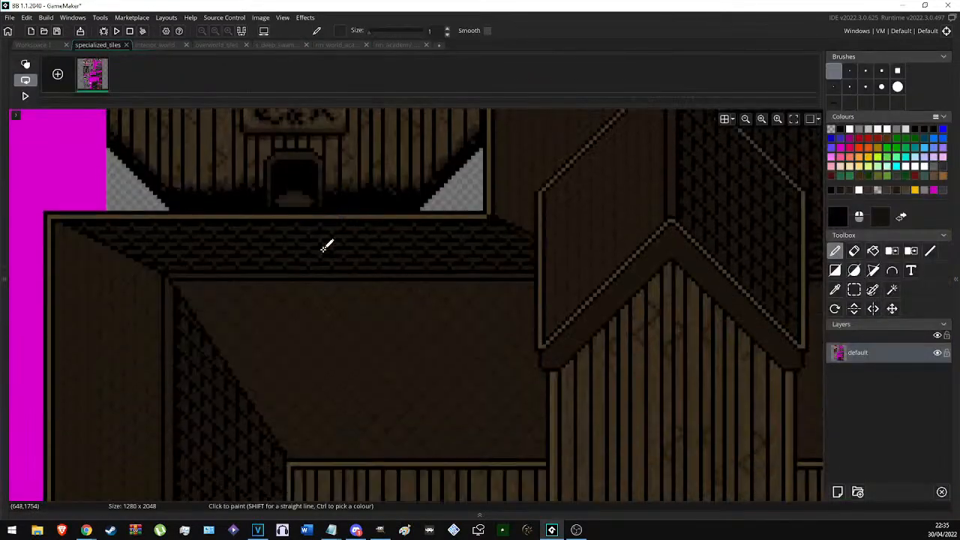
{"action": "scroll", "coordinate": [332, 246], "scroll_direction": "down", "scroll_amount": 1, "text": "ctrl"}
{"action": "scroll", "coordinate": [399, 388], "scroll_direction": "down", "scroll_amount": 6}
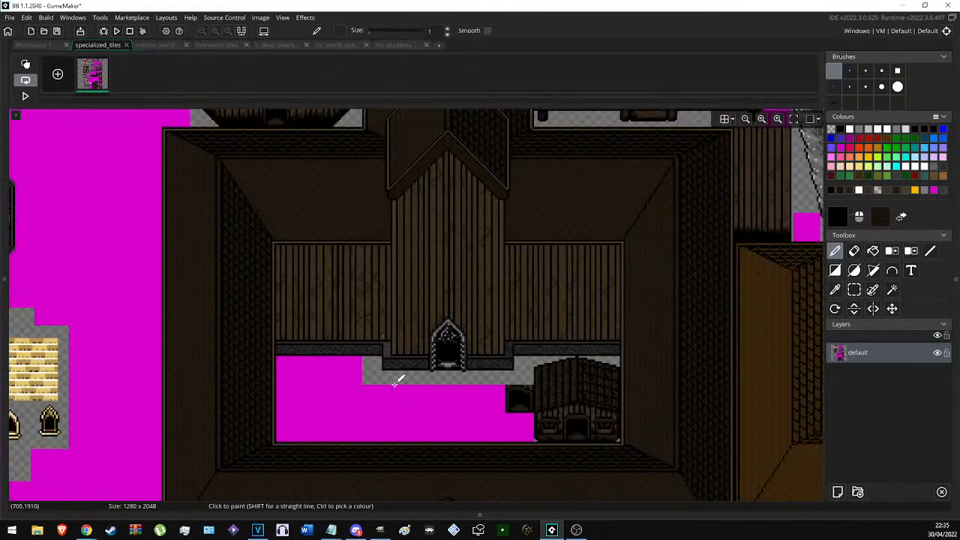
{"action": "scroll", "coordinate": [242, 380], "scroll_direction": "up", "scroll_amount": 3, "text": "ctrl"}
{"action": "scroll", "coordinate": [233, 294], "scroll_direction": "up", "scroll_amount": 2, "text": "ctrl"}
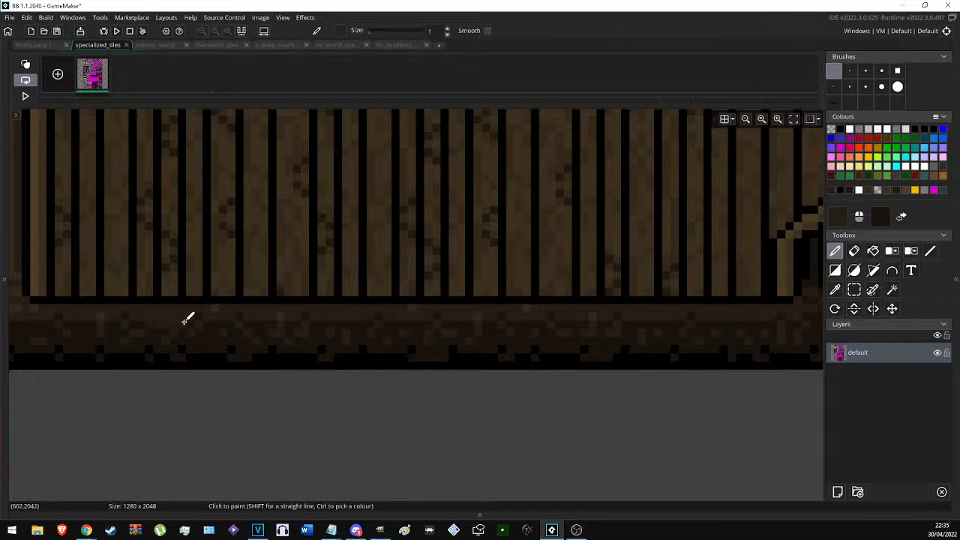
{"action": "scroll", "coordinate": [190, 306], "scroll_direction": "down", "scroll_amount": 1, "text": "ctrl"}
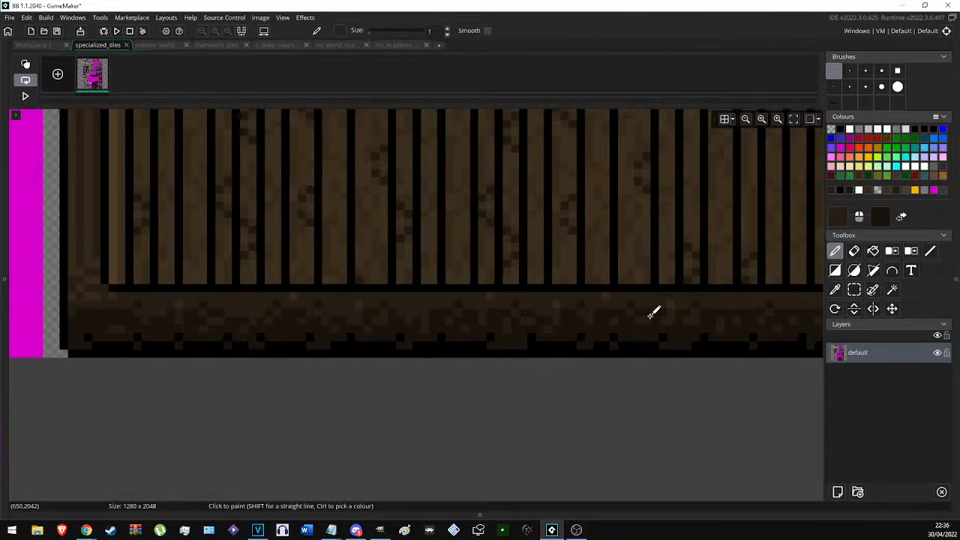
{"action": "middle_click_drag", "start_coordinate": [593, 309], "coordinate": [189, 286]}
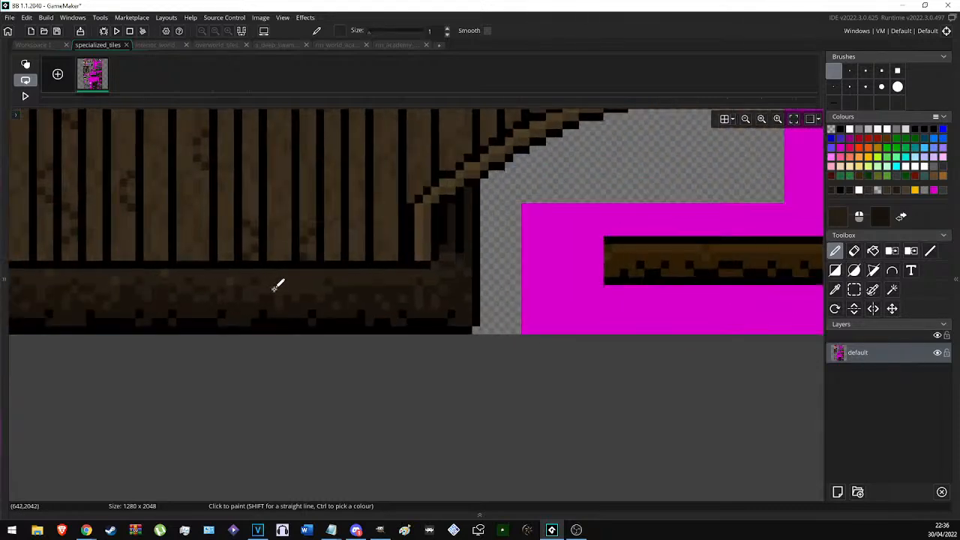
{"action": "scroll", "coordinate": [590, 259], "scroll_direction": "down", "scroll_amount": 2, "text": "ctrl"}
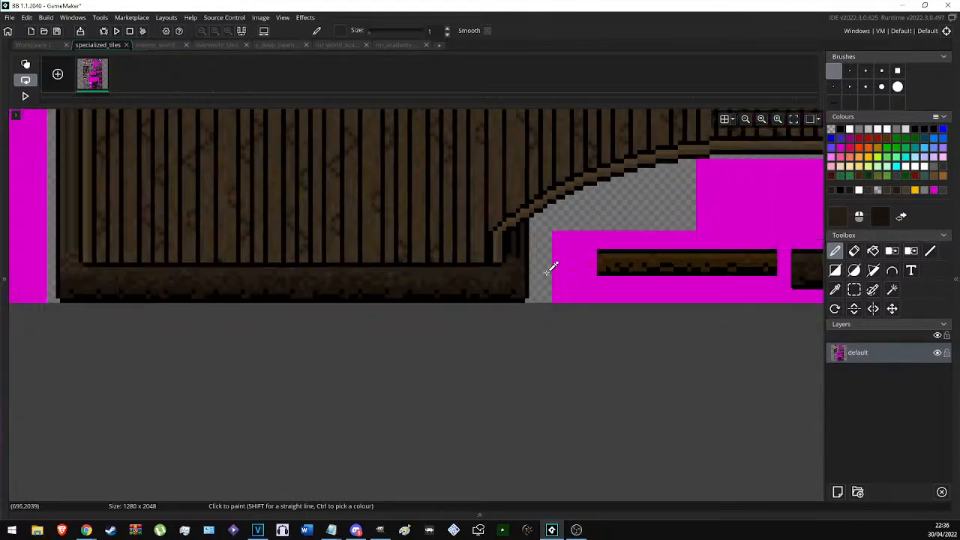
{"action": "scroll", "coordinate": [255, 259], "scroll_direction": "up", "scroll_amount": 3, "text": "ctrl"}
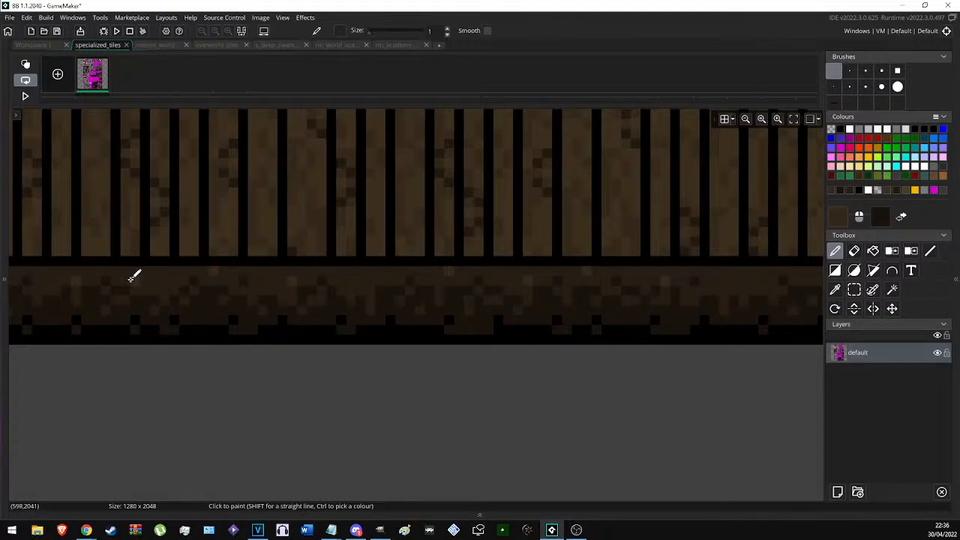
{"action": "scroll", "coordinate": [390, 266], "scroll_direction": "down", "scroll_amount": 4, "text": "ctrl"}
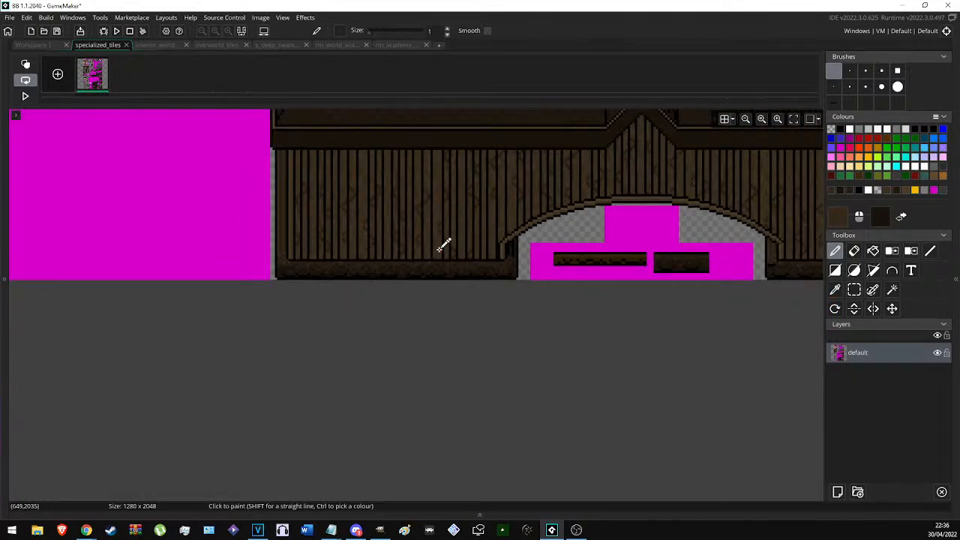
Draw a lighter brown highlight line along the top edge of the wall's base, extending it to the arch.
{"action": "scroll", "coordinate": [443, 244], "scroll_direction": "up", "scroll_amount": 2, "text": "ctrl"}
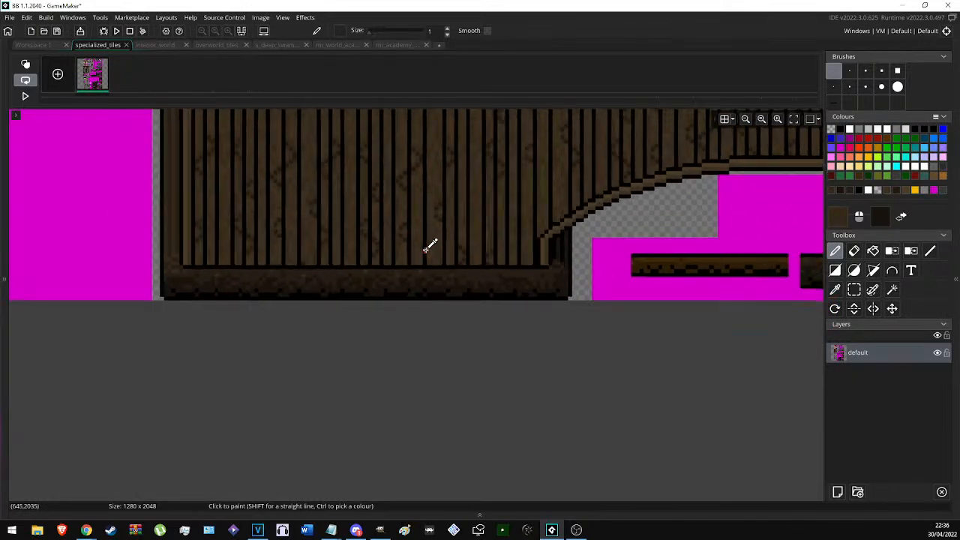
{"action": "scroll", "coordinate": [197, 253], "scroll_direction": "up", "scroll_amount": 2, "text": "ctrl"}
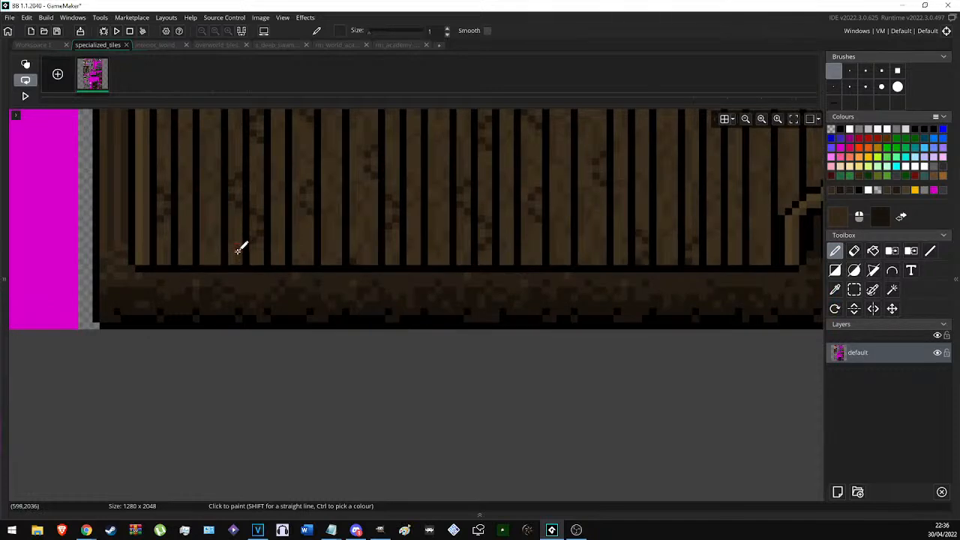
{"action": "left_click_drag", "start_coordinate": [165, 277], "coordinate": [726, 276]}
{"action": "scroll", "coordinate": [472, 261], "scroll_direction": "down", "scroll_amount": 1, "text": "ctrl"}
{"action": "scroll", "coordinate": [363, 247], "scroll_direction": "down", "scroll_amount": 4, "text": "ctrl"}
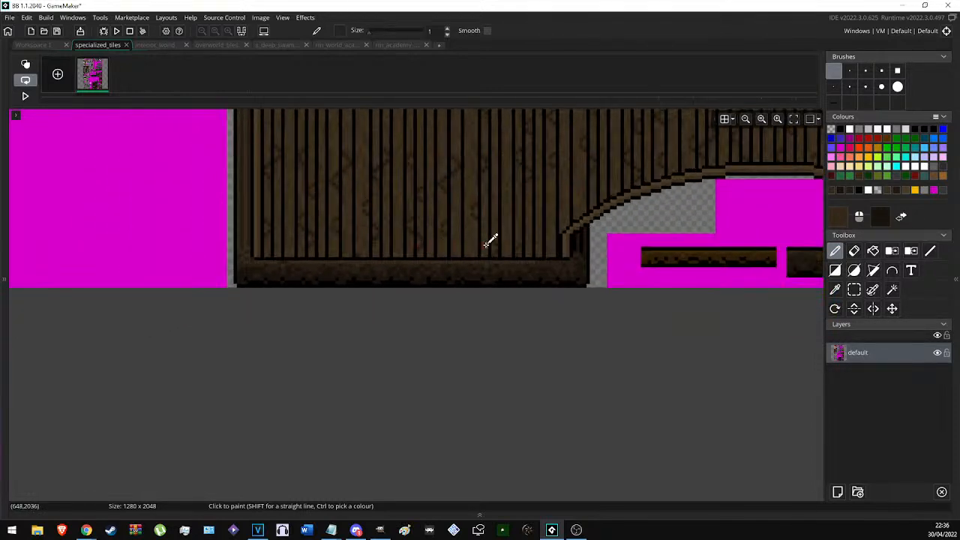
{"action": "scroll", "coordinate": [518, 238], "scroll_direction": "up", "scroll_amount": 4, "text": "ctrl"}
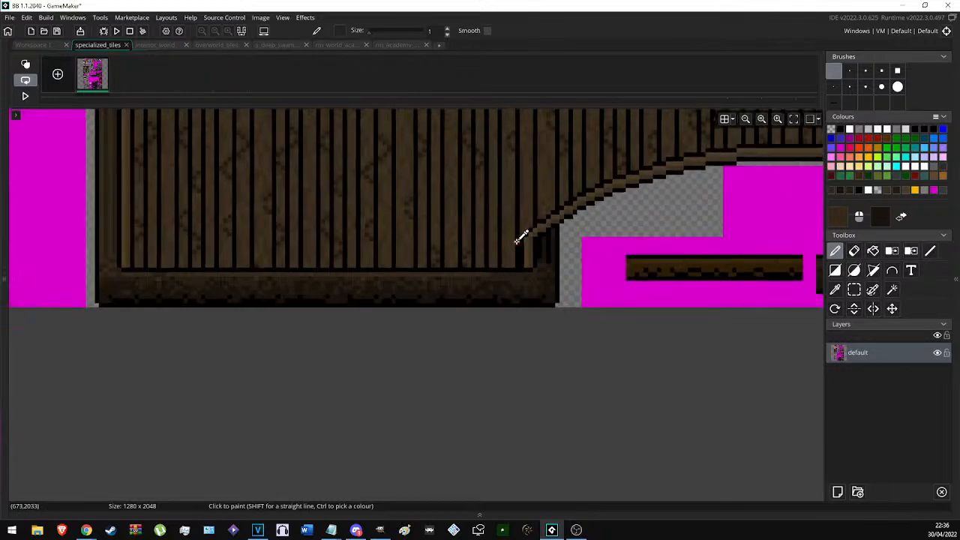
{"action": "left_click_drag", "start_coordinate": [206, 285], "coordinate": [248, 285]}
{"action": "key", "text": "ctrl+z"}
{"action": "middle_click_drag", "start_coordinate": [567, 336], "coordinate": [543, 276]}
{"action": "middle_click_drag", "start_coordinate": [395, 279], "coordinate": [120, 279]}
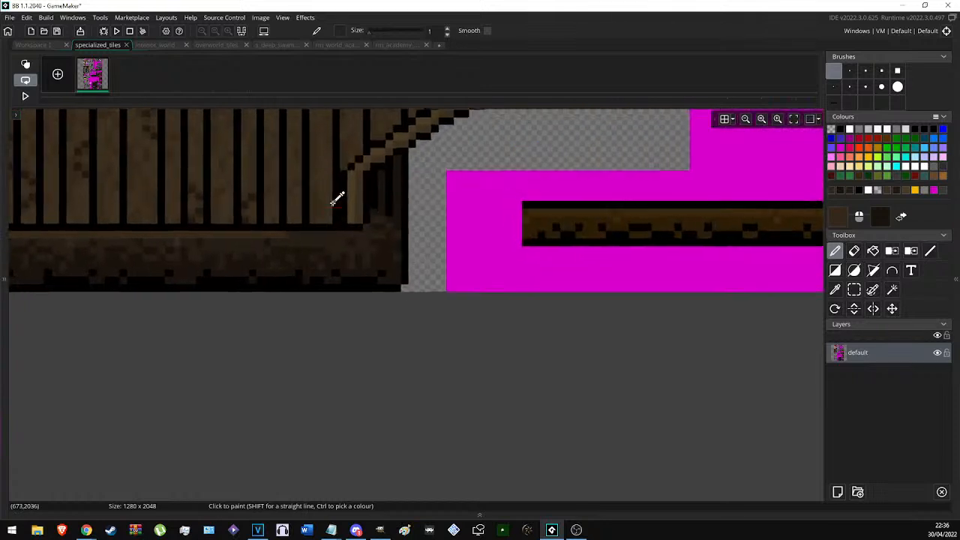
{"action": "scroll", "coordinate": [334, 207], "scroll_direction": "up", "scroll_amount": 2, "text": "ctrl"}
{"action": "left_click_drag", "start_coordinate": [279, 241], "coordinate": [336, 240]}
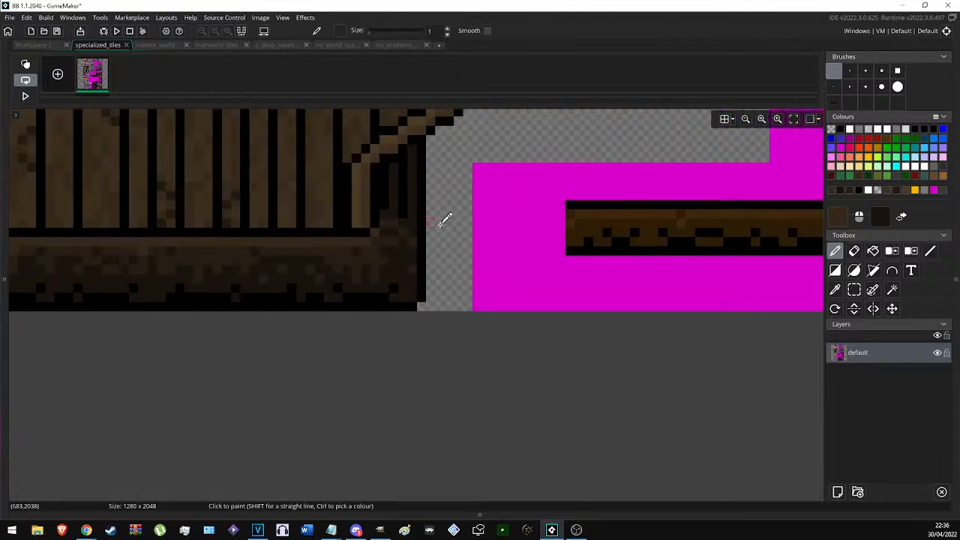
Examine how the highlight line looks on the wall's base, both close up and against the whole front wall.
{"action": "scroll", "coordinate": [450, 218], "scroll_direction": "down", "scroll_amount": 4, "text": "ctrl"}
{"action": "scroll", "coordinate": [337, 240], "scroll_direction": "up", "scroll_amount": 1, "text": "ctrl"}
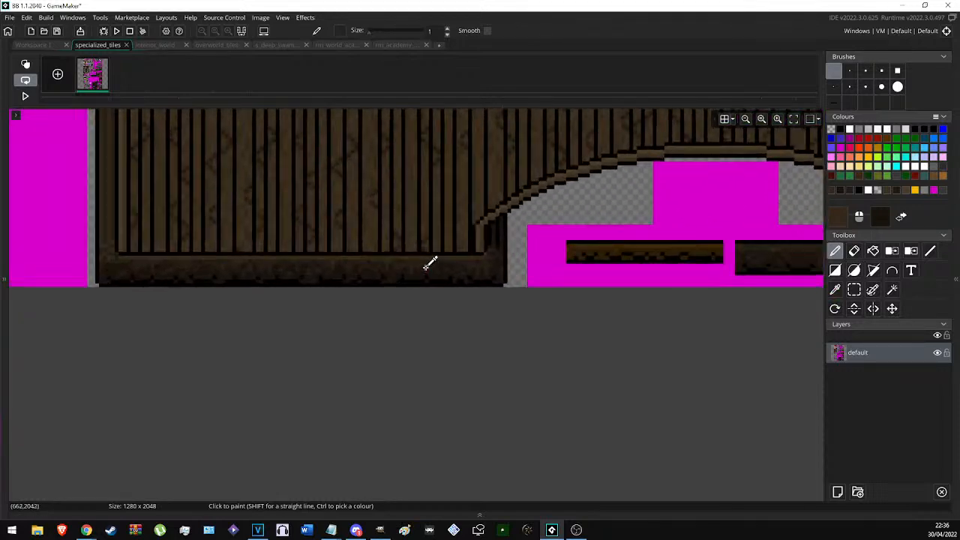
{"action": "scroll", "coordinate": [293, 273], "scroll_direction": "down", "scroll_amount": 1, "text": "ctrl"}
{"action": "scroll", "coordinate": [255, 268], "scroll_direction": "up", "scroll_amount": 4, "text": "ctrl"}
{"action": "scroll", "coordinate": [112, 267], "scroll_direction": "up", "scroll_amount": 2, "text": "ctrl"}
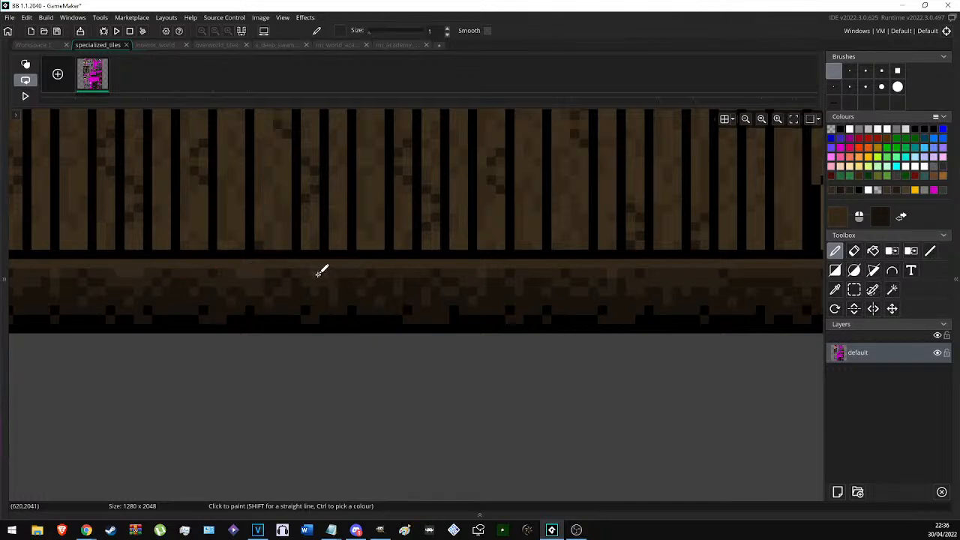
{"action": "scroll", "coordinate": [405, 264], "scroll_direction": "right", "scroll_amount": 3}
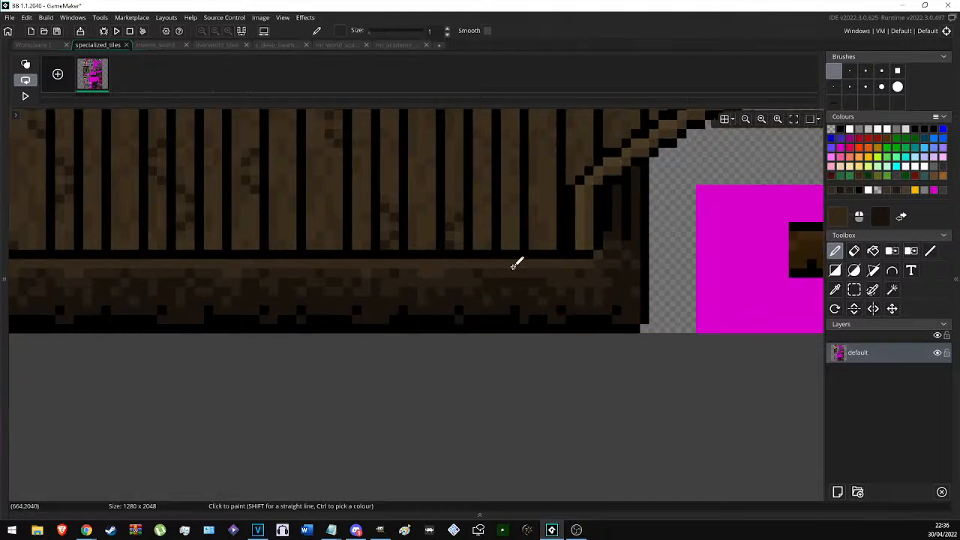
{"action": "scroll", "coordinate": [698, 249], "scroll_direction": "down", "scroll_amount": 4, "text": "ctrl"}
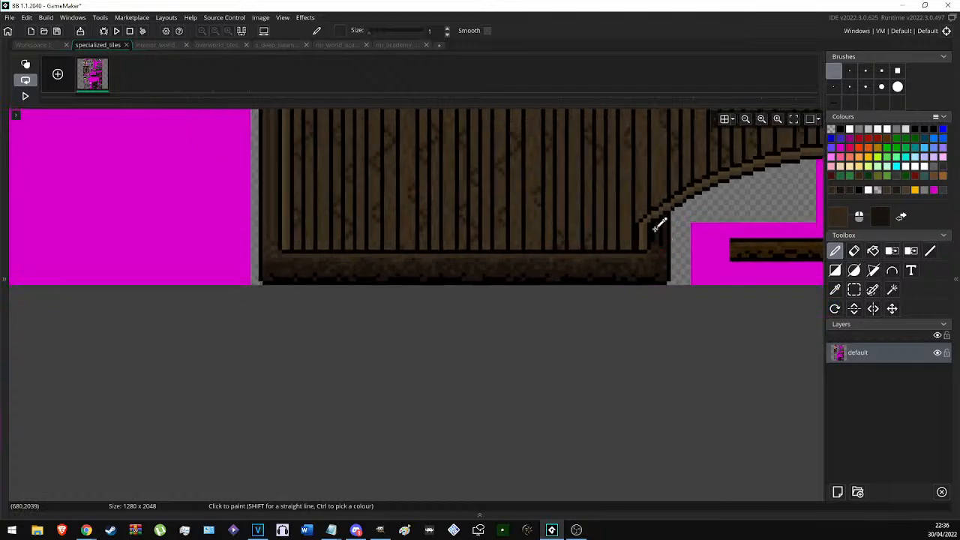
{"action": "scroll", "coordinate": [367, 229], "scroll_direction": "up", "scroll_amount": 2, "text": "ctrl"}
{"action": "scroll", "coordinate": [360, 248], "scroll_direction": "up", "scroll_amount": 1, "text": "ctrl"}
{"action": "scroll", "coordinate": [285, 266], "scroll_direction": "down", "scroll_amount": 3, "text": "ctrl"}
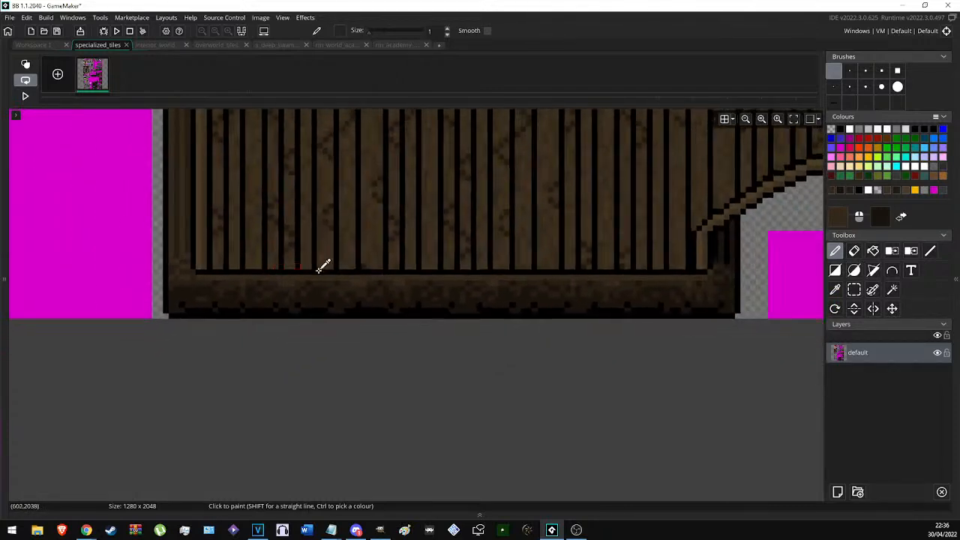
{"action": "scroll", "coordinate": [474, 250], "scroll_direction": "up", "scroll_amount": 1, "text": "ctrl"}
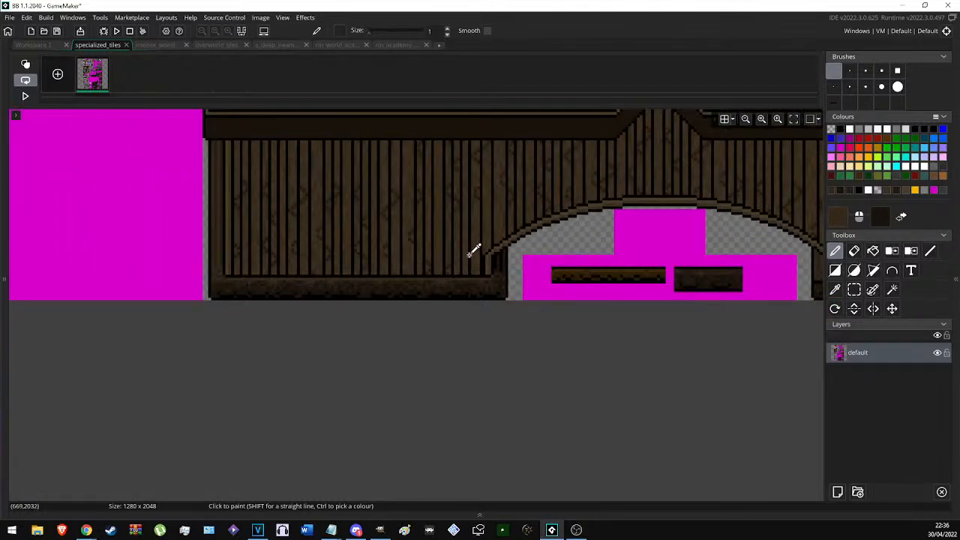
Remove the highlight line and restore the base's darker brown top row.
{"action": "left_click", "coordinate": [357, 281], "text": "ctrl"}
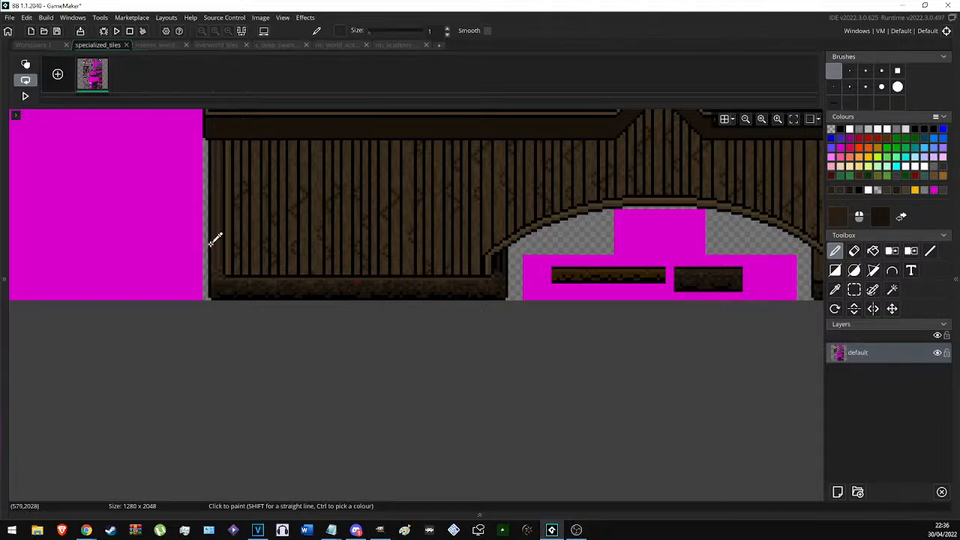
{"action": "scroll", "coordinate": [215, 240], "scroll_direction": "up", "scroll_amount": 2, "text": "ctrl"}
{"action": "scroll", "coordinate": [258, 292], "scroll_direction": "up", "scroll_amount": 2, "text": "ctrl"}
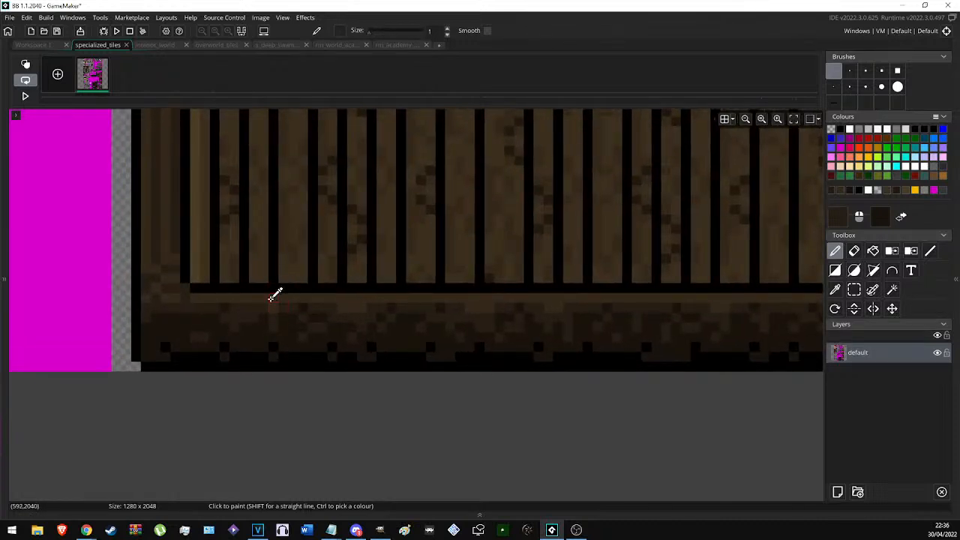
{"action": "scroll", "coordinate": [232, 306], "scroll_direction": "down", "scroll_amount": 3, "text": "ctrl"}
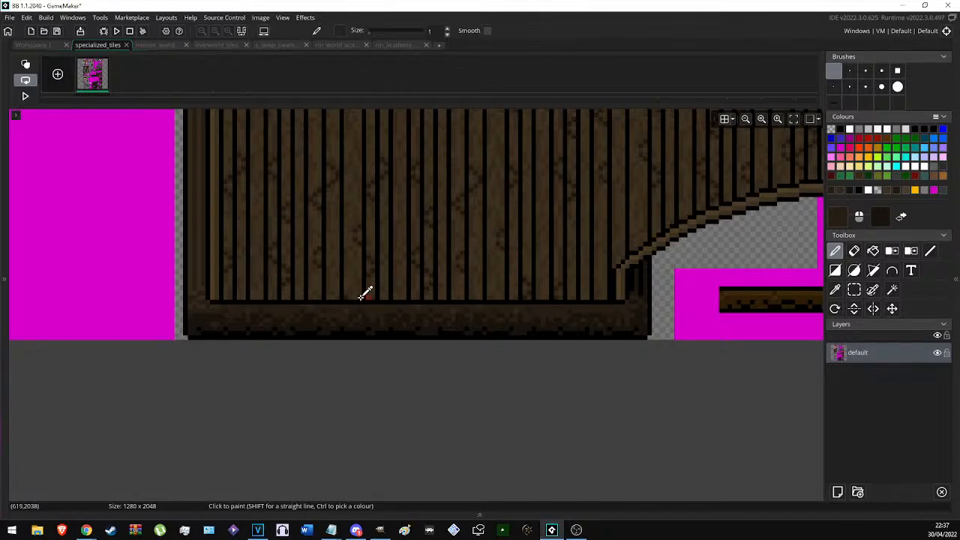
Retouch the speckled shading of the base with sampled dark browns, checking it between the outer corner and the arch.
{"action": "scroll", "coordinate": [326, 307], "scroll_direction": "up", "scroll_amount": 1, "text": "ctrl"}
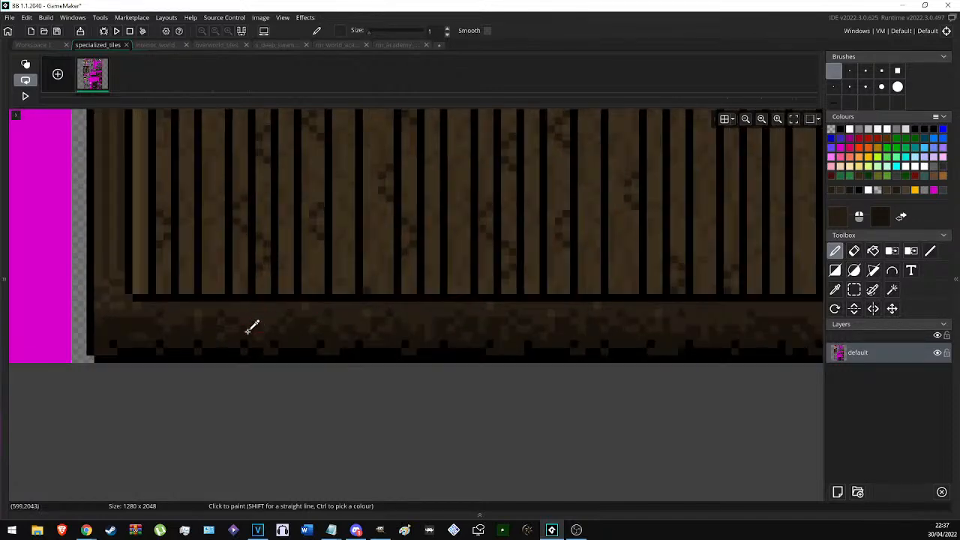
{"action": "scroll", "coordinate": [267, 315], "scroll_direction": "up", "scroll_amount": 1, "text": "ctrl"}
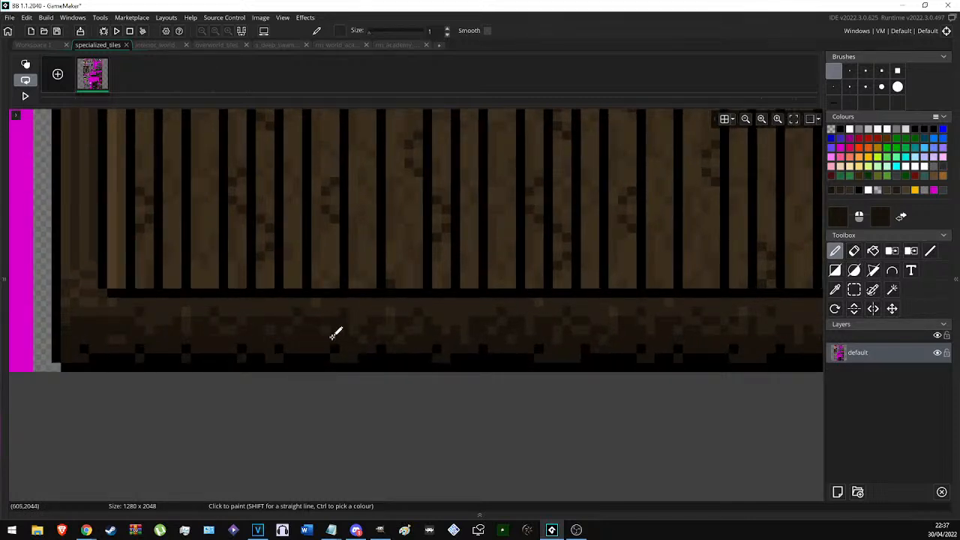
{"action": "mouse_move", "coordinate": [706, 334]}
{"action": "middle_mouse_down"}
{"action": "mouse_move", "coordinate": [335, 323]}
{"action": "mouse_move", "coordinate": [217, 330]}
{"action": "middle_mouse_up"}
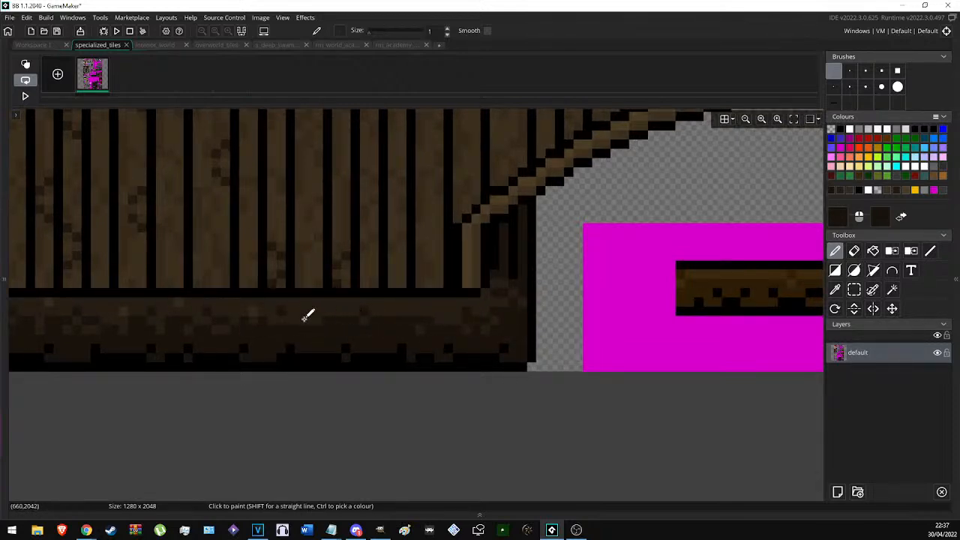
{"action": "middle_click_drag", "start_coordinate": [226, 323], "coordinate": [620, 264]}
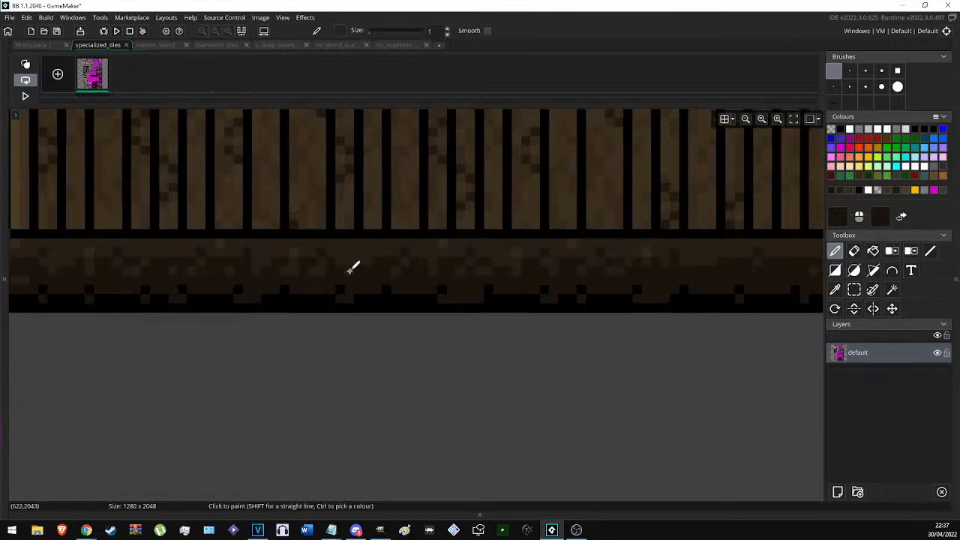
{"action": "middle_click_drag", "start_coordinate": [159, 268], "coordinate": [372, 253]}
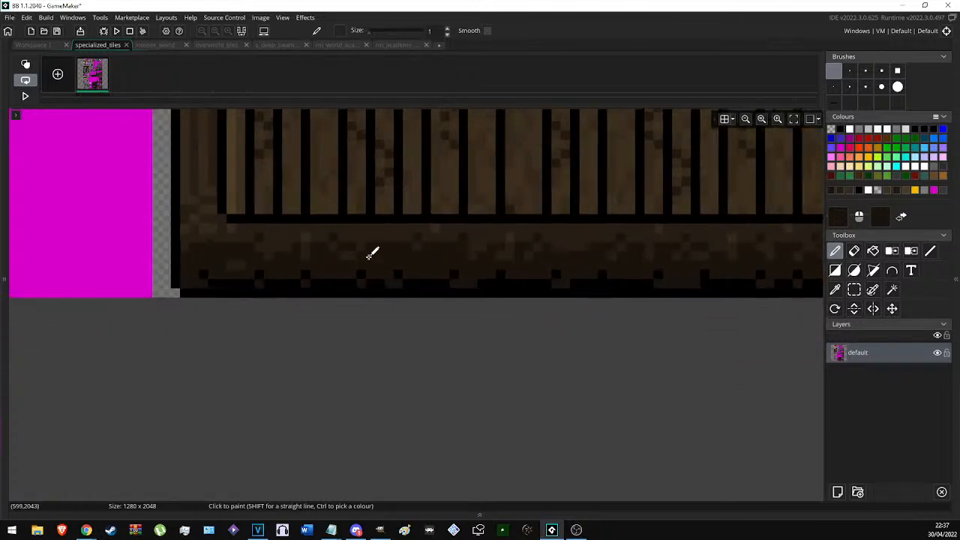
{"action": "scroll", "coordinate": [234, 245], "scroll_direction": "down", "scroll_amount": 5}
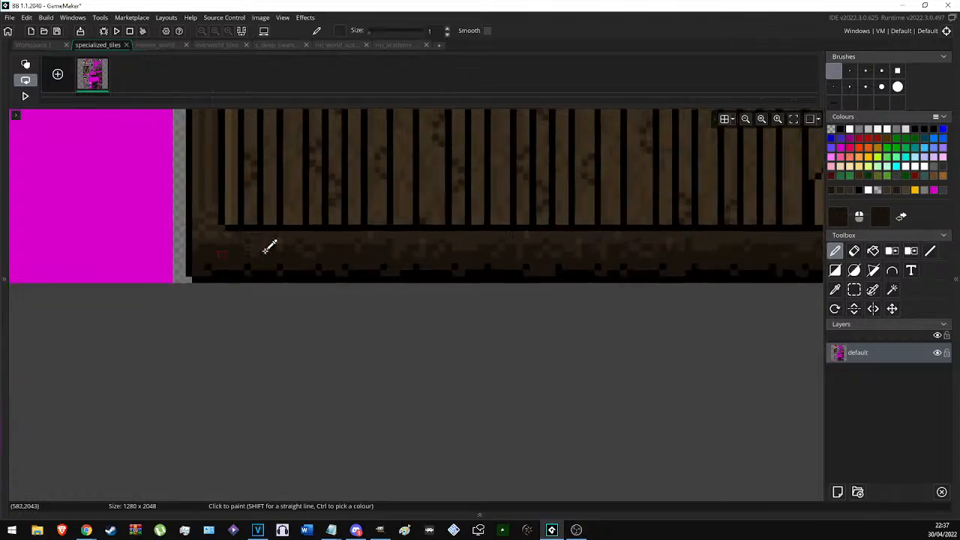
{"action": "key", "text": "s"}
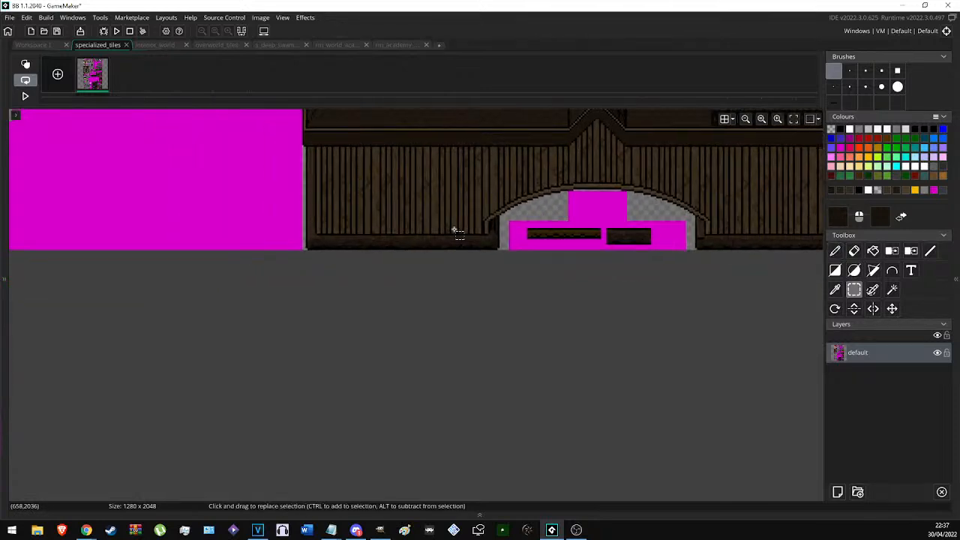
{"action": "scroll", "coordinate": [456, 225], "scroll_direction": "up", "scroll_amount": 3}
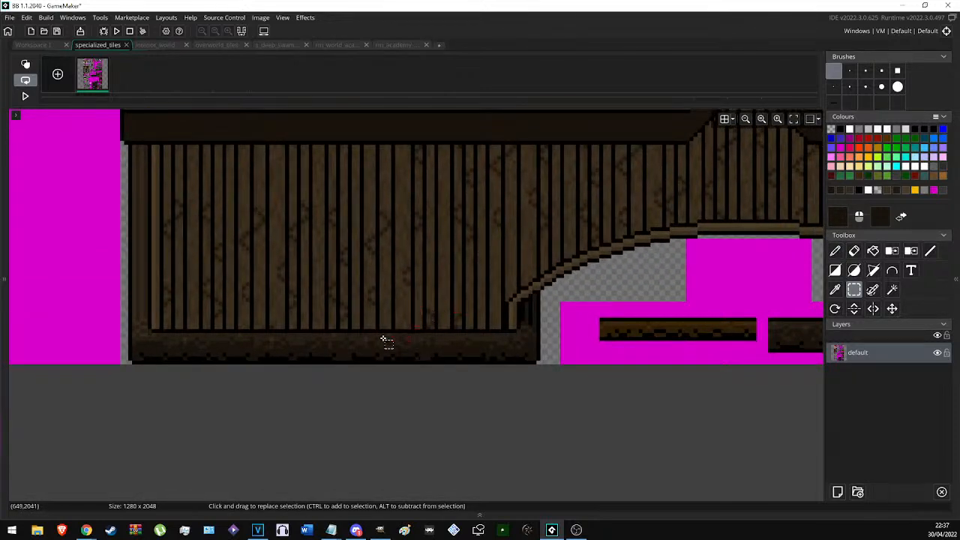
{"action": "key", "text": "d"}
Touch up the base's speckles with a brown sampled near the outer corner, working along to the arch.
{"action": "scroll", "coordinate": [155, 334], "scroll_direction": "up", "scroll_amount": 3}
{"action": "left_click", "coordinate": [149, 317], "text": "ctrl"}
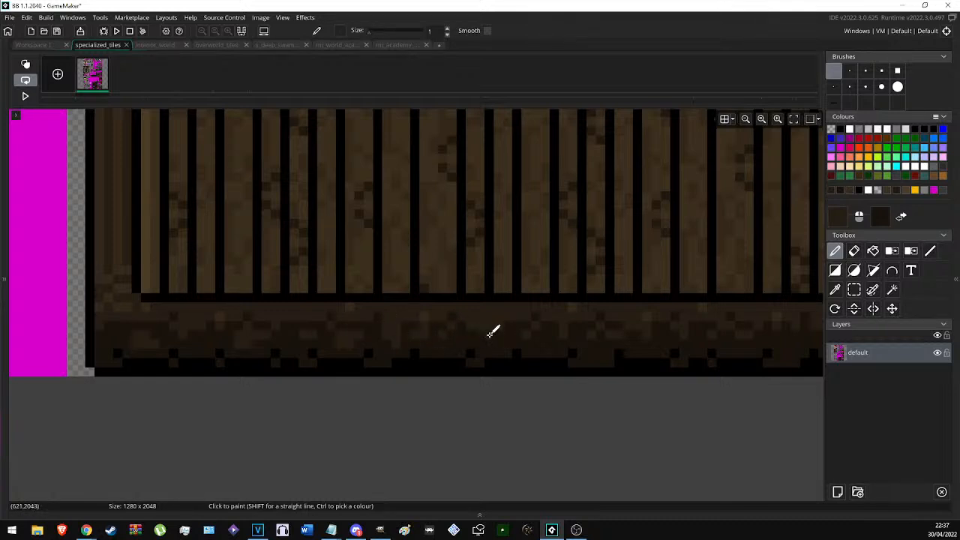
{"action": "scroll", "coordinate": [527, 321], "scroll_direction": "down", "scroll_amount": 5, "text": "ctrl"}
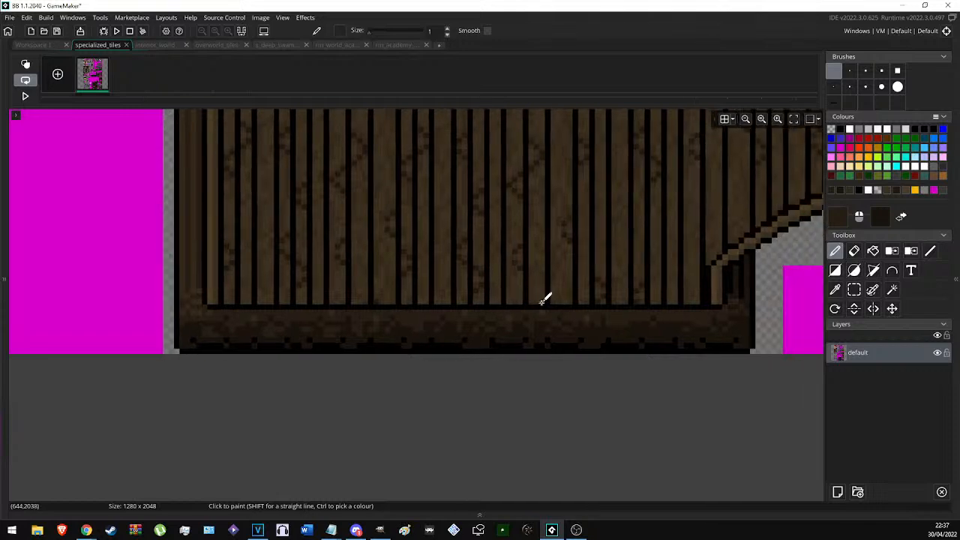
{"action": "scroll", "coordinate": [495, 294], "scroll_direction": "down", "scroll_amount": 1, "text": "ctrl"}
{"action": "scroll", "coordinate": [516, 294], "scroll_direction": "up", "scroll_amount": 6, "text": "ctrl"}
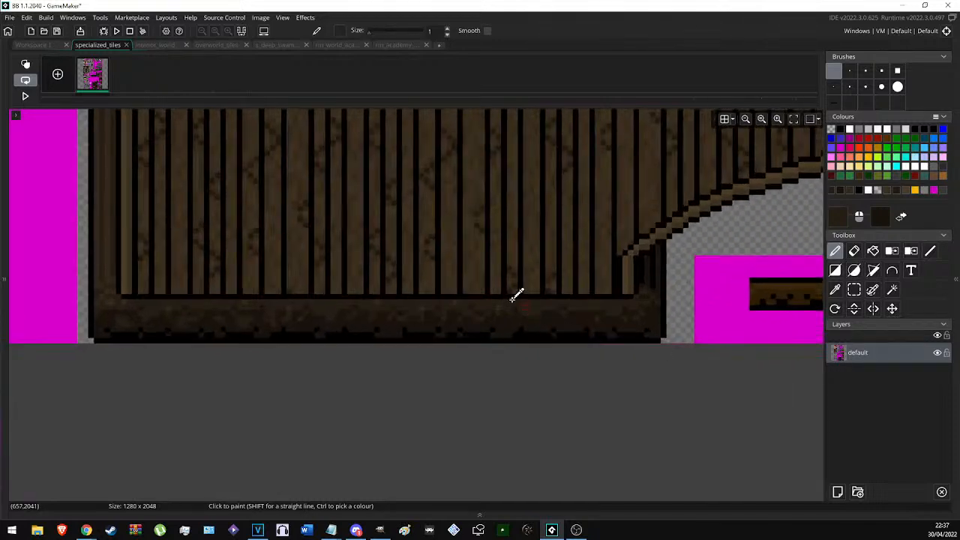
{"action": "scroll", "coordinate": [335, 343], "scroll_direction": "down", "scroll_amount": 1}
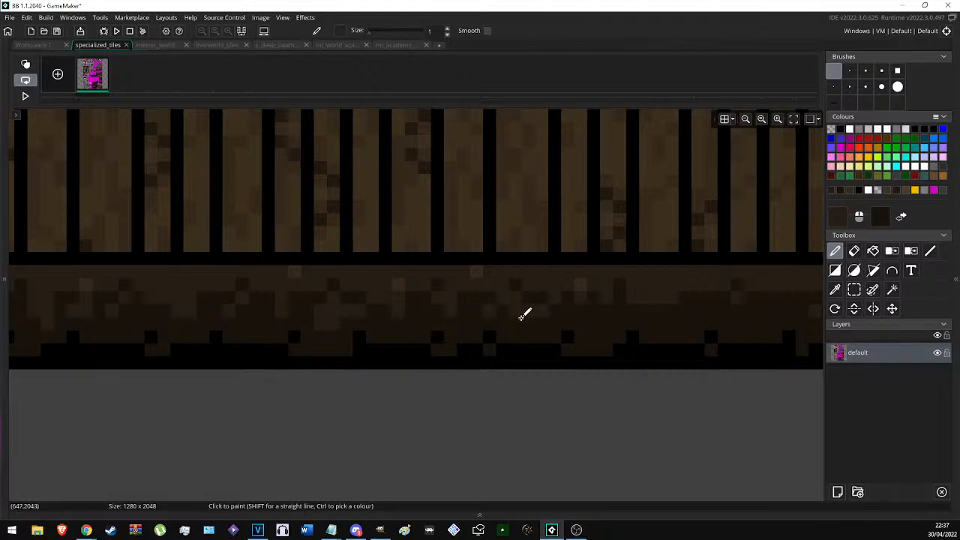
{"action": "scroll", "coordinate": [518, 288], "scroll_direction": "right", "scroll_amount": 1}
{"action": "scroll", "coordinate": [518, 289], "scroll_direction": "right", "scroll_amount": 4}
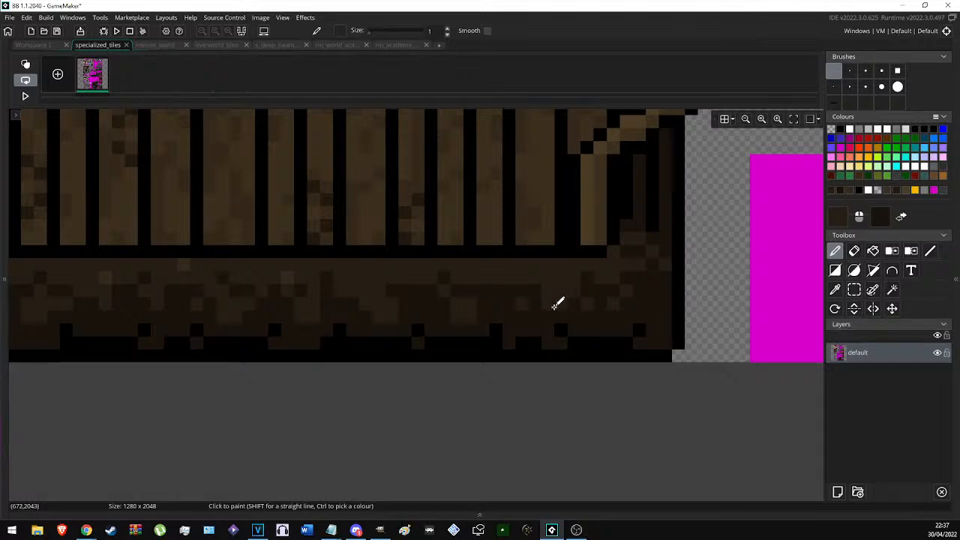
{"action": "scroll", "coordinate": [631, 282], "scroll_direction": "down", "scroll_amount": 5}
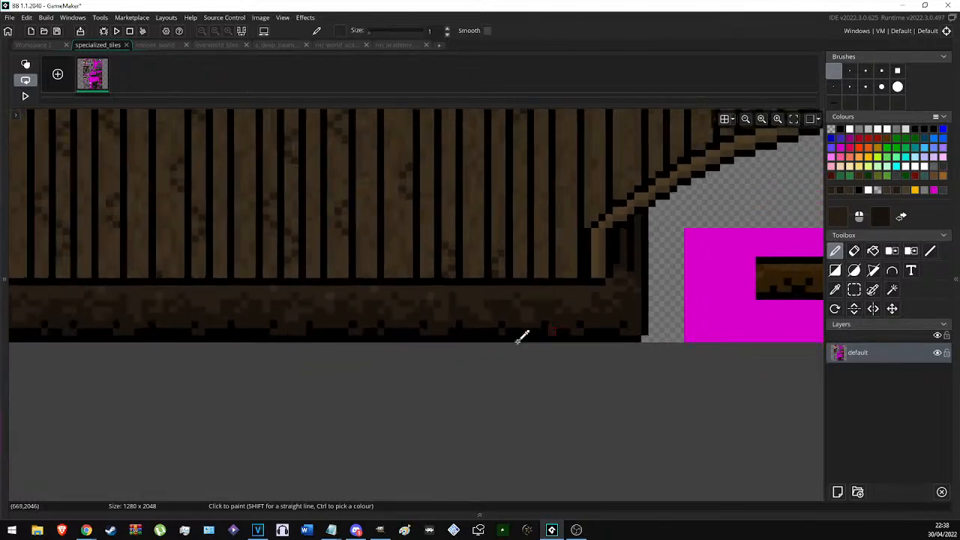
{"action": "scroll", "coordinate": [517, 321], "scroll_direction": "down", "scroll_amount": 4}
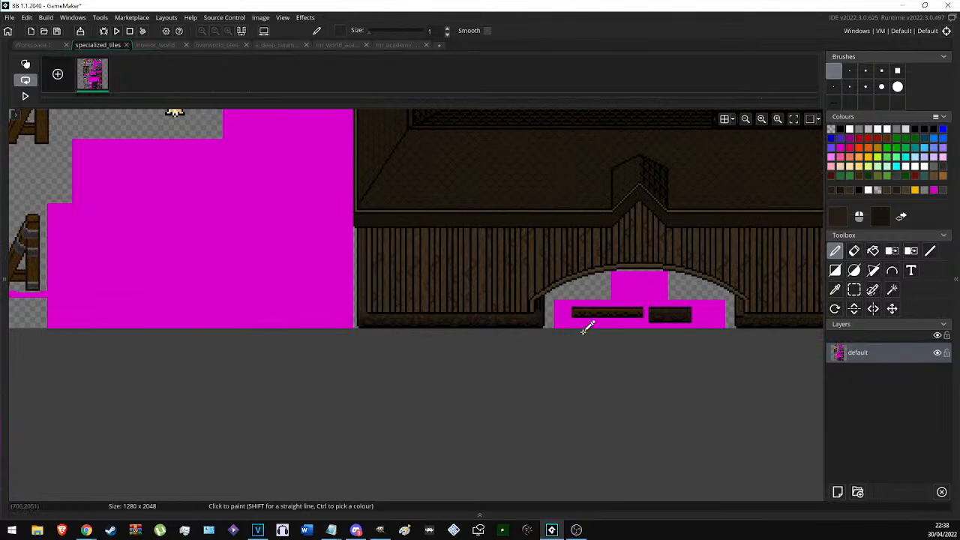
Roughen the bottom edge of the wall's base with darker brown and black pixels from the outer corner to the arch.
{"action": "scroll", "coordinate": [502, 321], "scroll_direction": "up", "scroll_amount": 6}
{"action": "scroll", "coordinate": [289, 321], "scroll_direction": "up", "scroll_amount": 3, "text": "ctrl"}
{"action": "scroll", "coordinate": [276, 323], "scroll_direction": "down", "scroll_amount": 1, "text": "ctrl"}
{"action": "left_click", "coordinate": [271, 322], "text": "ctrl"}
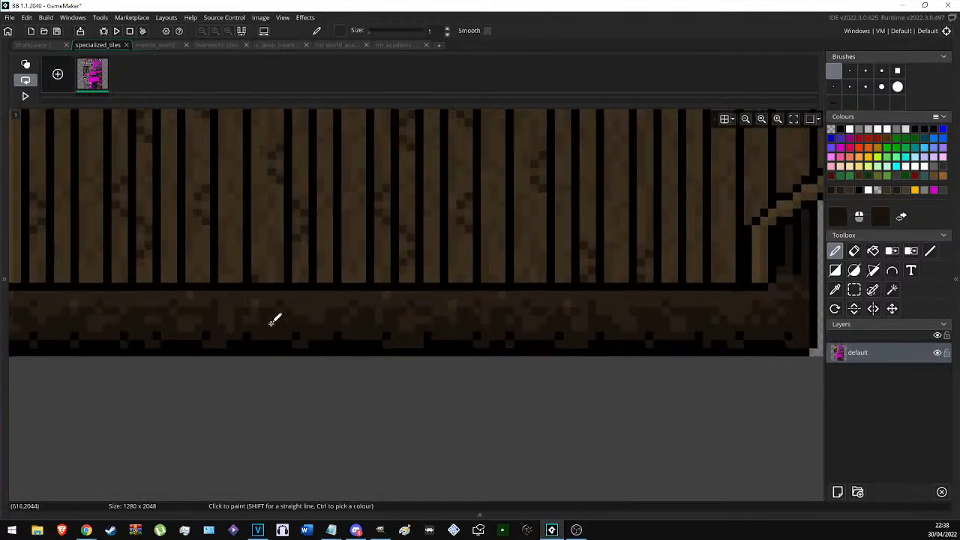
{"action": "scroll", "coordinate": [398, 327], "scroll_direction": "down", "scroll_amount": 3, "text": "ctrl"}
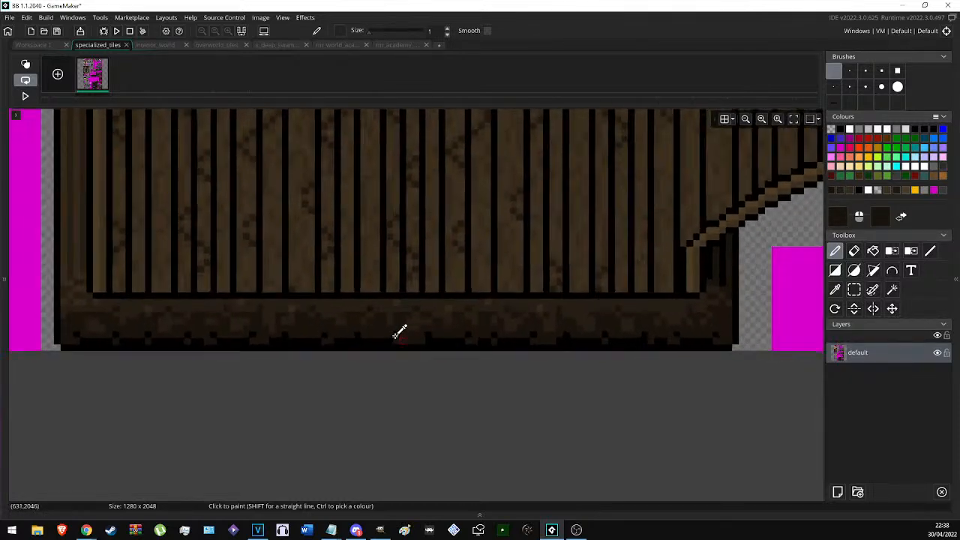
{"action": "scroll", "coordinate": [360, 334], "scroll_direction": "up", "scroll_amount": 3, "text": "ctrl"}
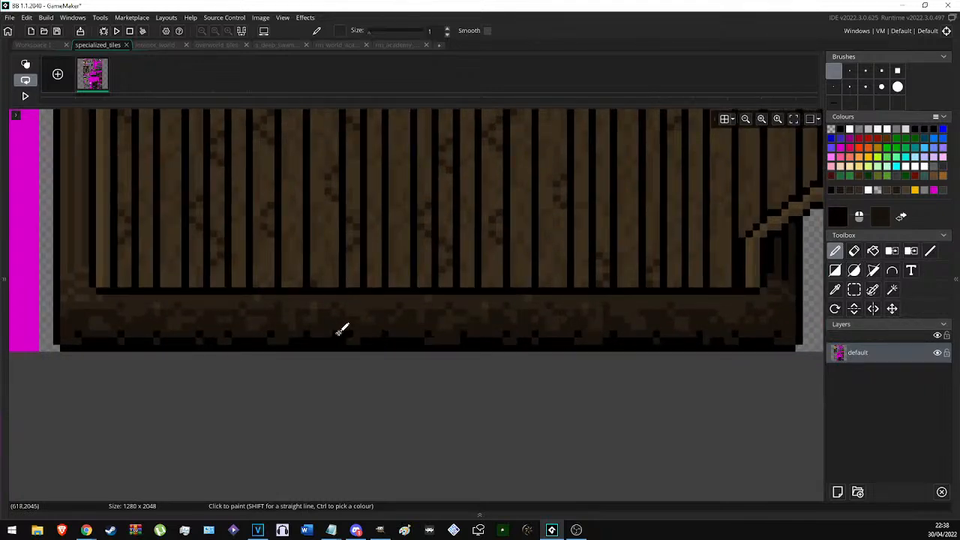
{"action": "scroll", "coordinate": [495, 315], "scroll_direction": "down", "scroll_amount": 3, "text": "ctrl"}
{"action": "scroll", "coordinate": [453, 313], "scroll_direction": "up", "scroll_amount": 4, "text": "ctrl"}
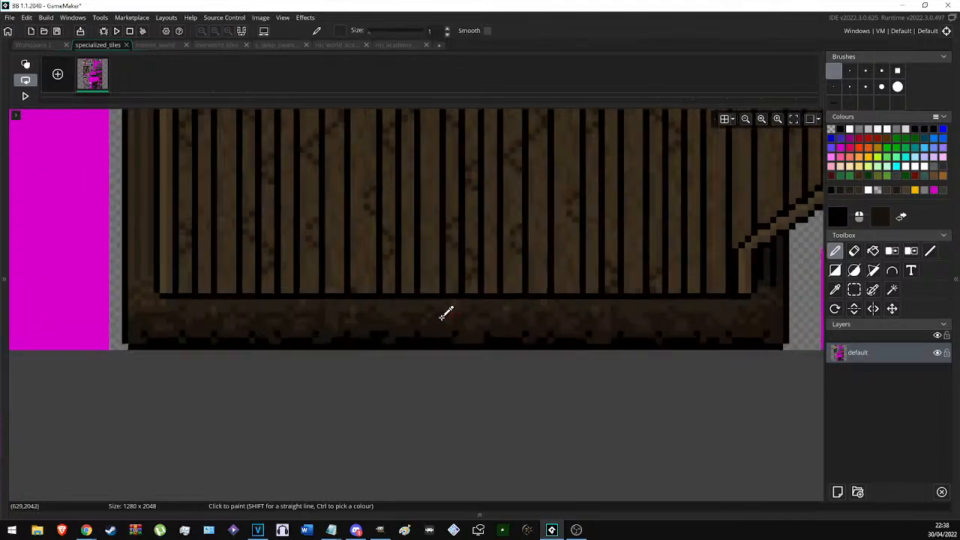
{"action": "scroll", "coordinate": [242, 319], "scroll_direction": "down", "scroll_amount": 1, "text": "ctrl"}
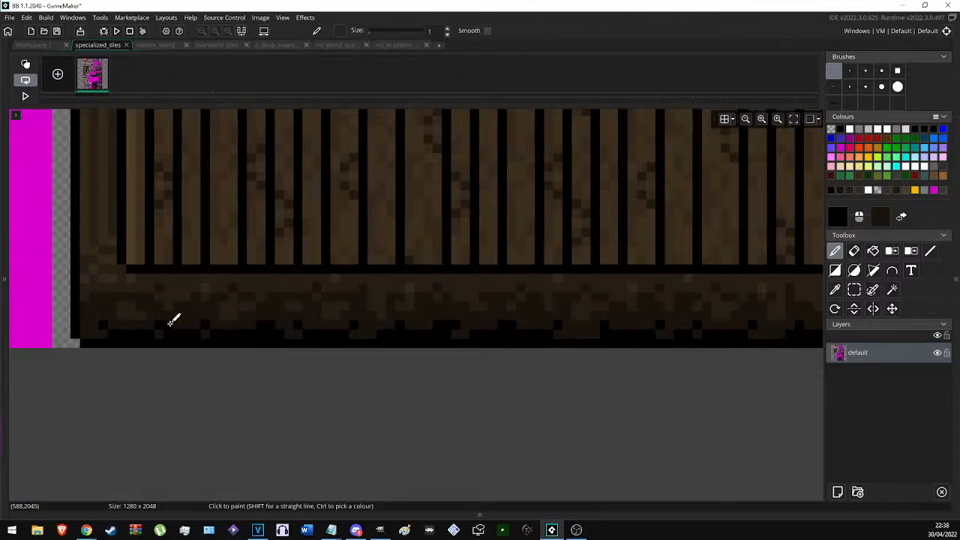
{"action": "scroll", "coordinate": [353, 298], "scroll_direction": "down", "scroll_amount": 2, "text": "ctrl"}
{"action": "scroll", "coordinate": [435, 303], "scroll_direction": "up", "scroll_amount": 4, "text": "ctrl"}
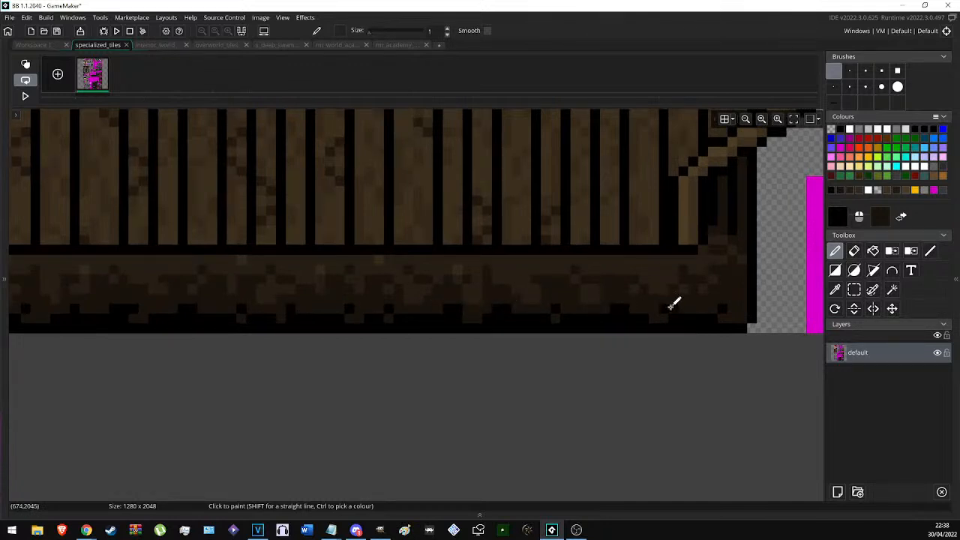
{"action": "scroll", "coordinate": [493, 321], "scroll_direction": "down", "scroll_amount": 5}
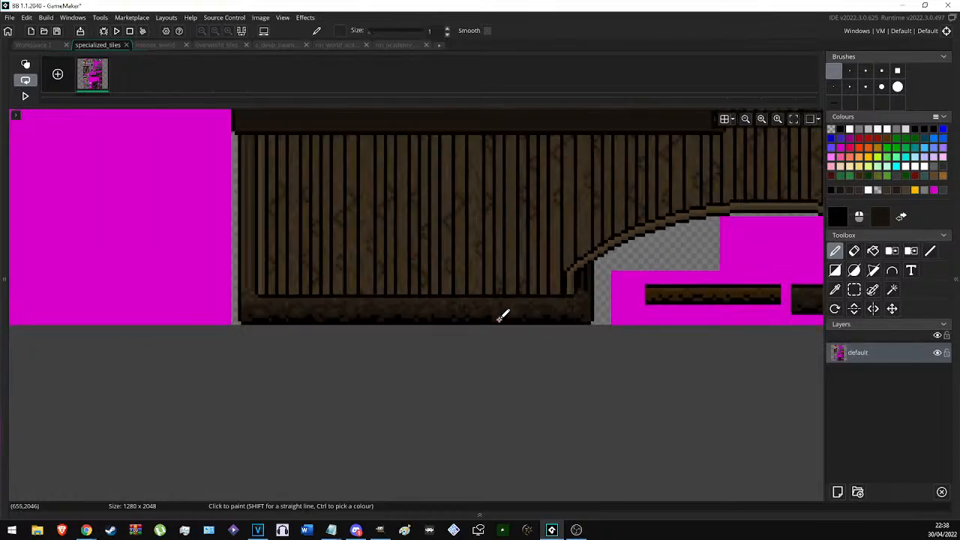
Recolour the wall's outer corner post and its joint with the base in a flat dark brown sampled from the base.
{"action": "key", "text": "s"}
{"action": "scroll", "coordinate": [500, 318], "scroll_direction": "down", "scroll_amount": 2}
{"action": "scroll", "coordinate": [497, 309], "scroll_direction": "up", "scroll_amount": 1}
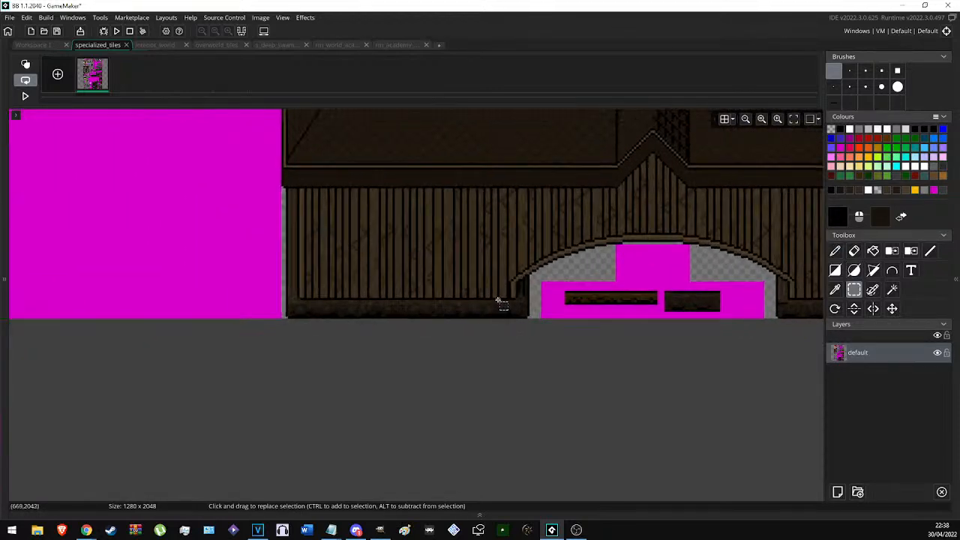
{"action": "scroll", "coordinate": [277, 311], "scroll_direction": "up", "scroll_amount": 6}
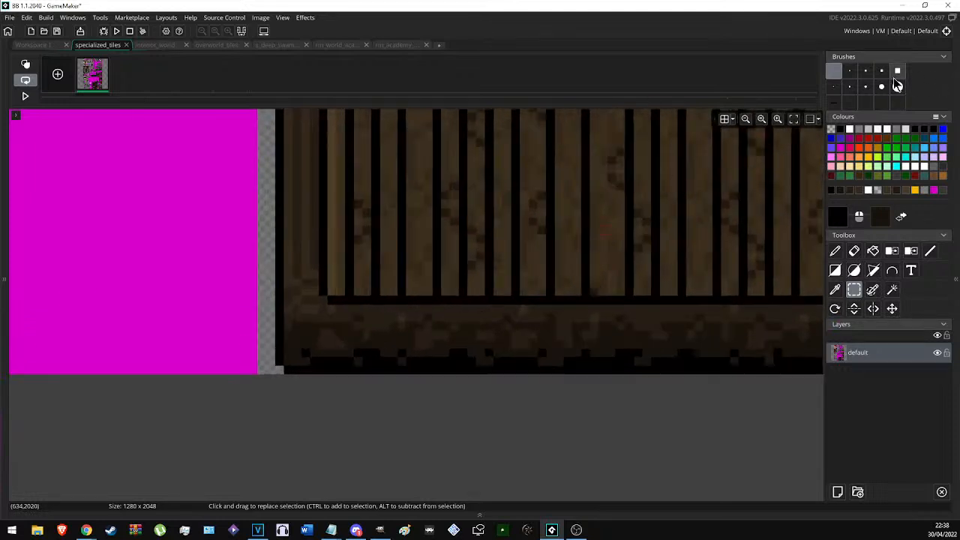
{"action": "left_click", "coordinate": [838, 74]}
{"action": "scroll", "coordinate": [311, 323], "scroll_direction": "up", "scroll_amount": 1}
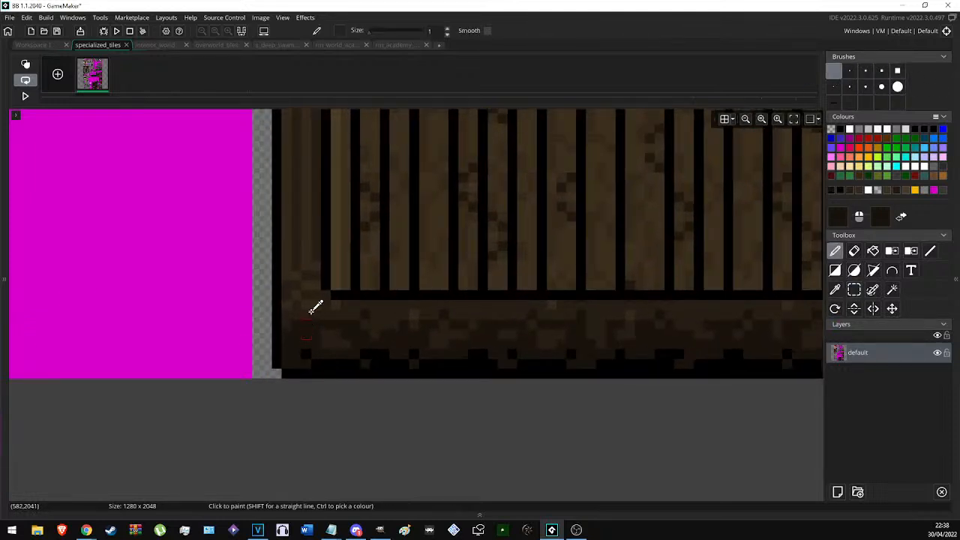
{"action": "left_click", "coordinate": [311, 311], "text": "ctrl"}
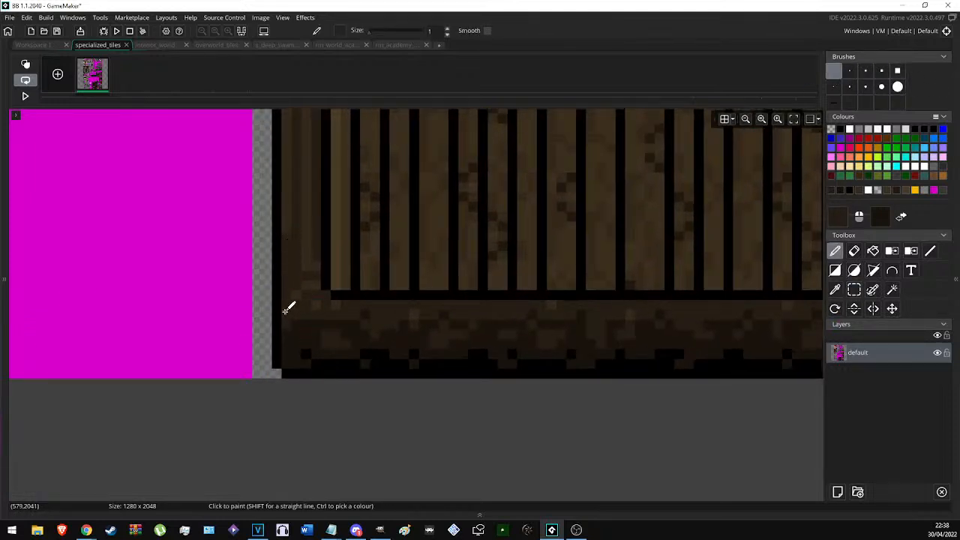
{"action": "middle_click_drag", "start_coordinate": [316, 307], "coordinate": [330, 452]}
{"action": "middle_click_drag", "start_coordinate": [316, 237], "coordinate": [317, 354]}
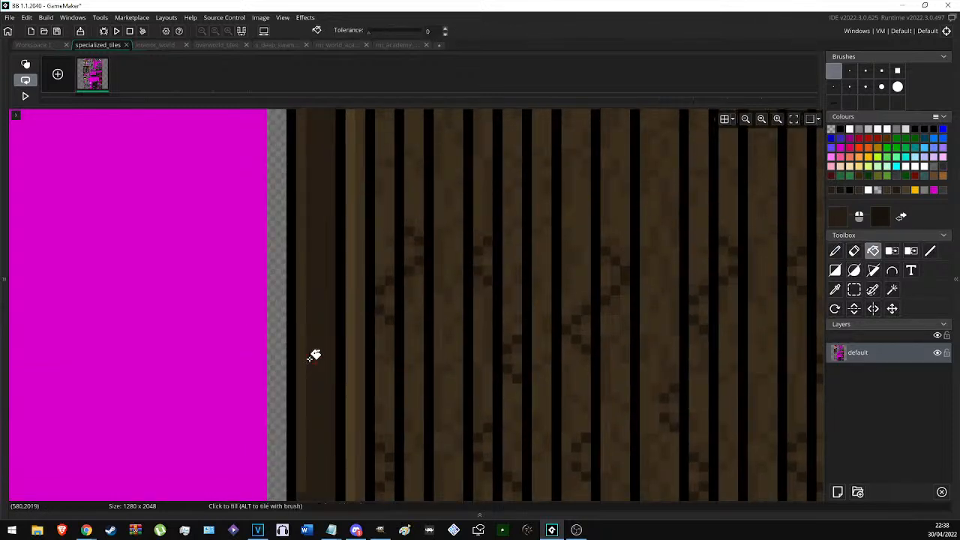
{"action": "scroll", "coordinate": [324, 375], "scroll_direction": "down", "scroll_amount": 2}
{"action": "scroll", "coordinate": [321, 387], "scroll_direction": "down", "scroll_amount": 1}
{"action": "middle_click_drag", "start_coordinate": [320, 387], "coordinate": [278, 241]}
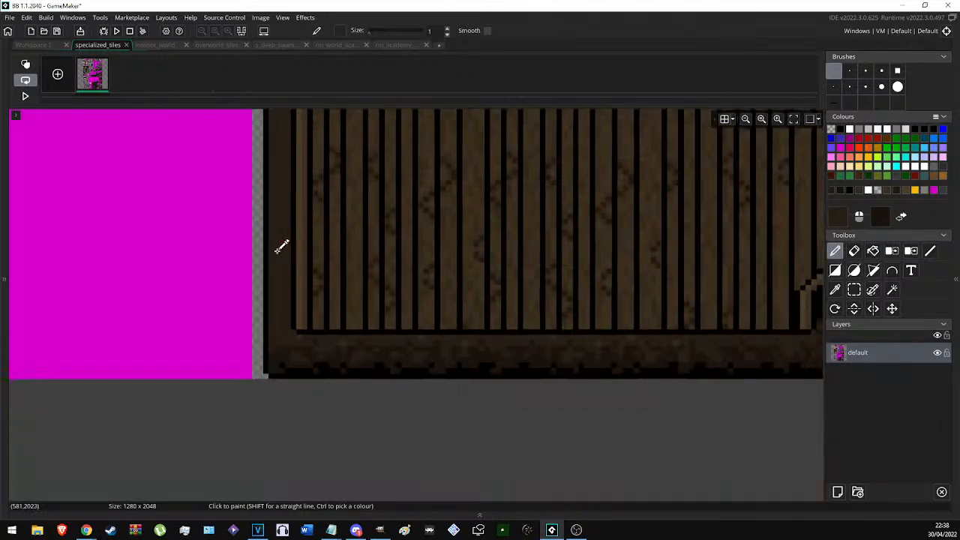
Sample the base's darker brown and select a one-pixel-wide strip along the corner post's outer edge, up to the roof trim.
{"action": "scroll", "coordinate": [282, 331], "scroll_direction": "up", "scroll_amount": 2}
{"action": "left_click", "coordinate": [287, 368], "text": "ctrl"}
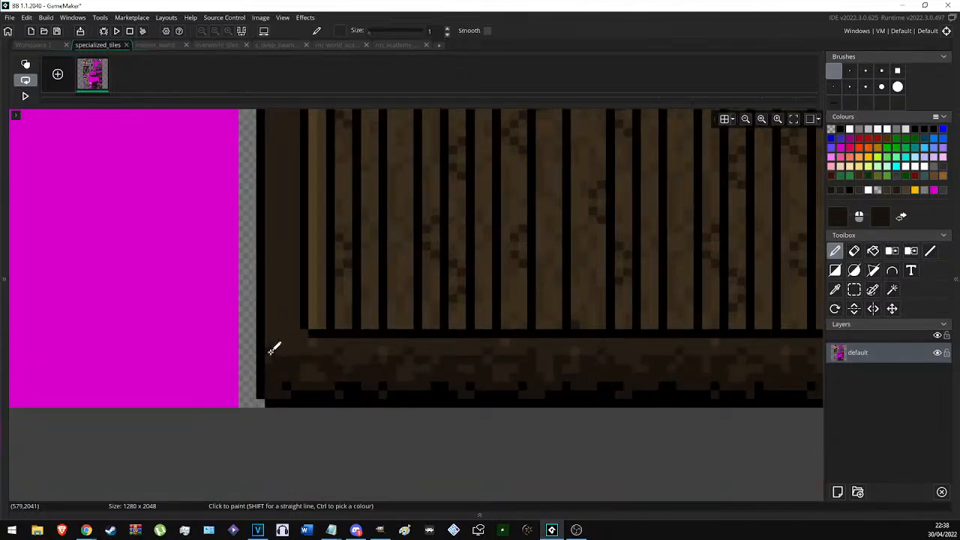
{"action": "middle_click_drag", "start_coordinate": [270, 329], "coordinate": [287, 366]}
{"action": "key", "text": "s"}
{"action": "left_click_drag", "start_coordinate": [287, 365], "coordinate": [287, 351]}
{"action": "scroll", "coordinate": [286, 364], "scroll_direction": "up", "scroll_amount": 5}
{"action": "scroll", "coordinate": [286, 349], "scroll_direction": "down", "scroll_amount": 3}
{"action": "key", "text": "d"}
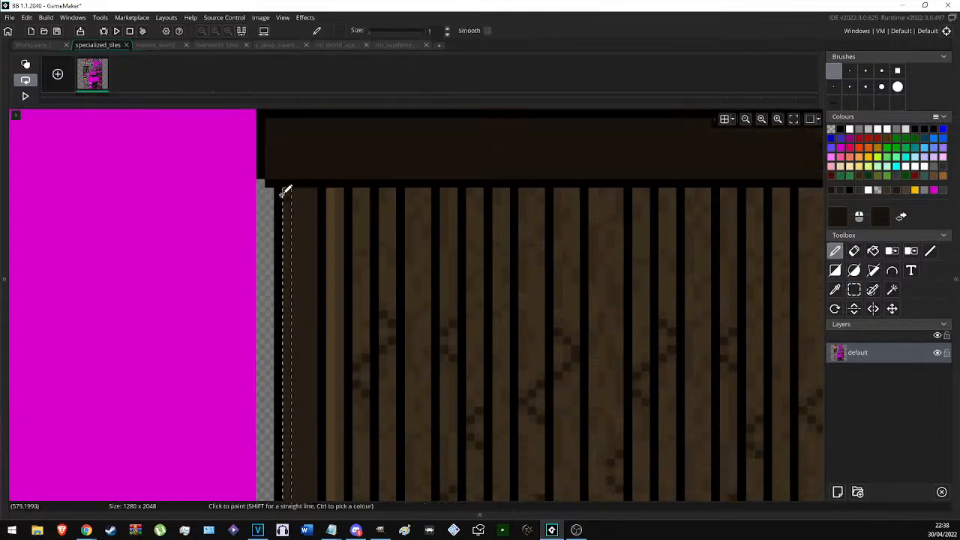
{"action": "scroll", "coordinate": [385, 264], "scroll_direction": "down", "scroll_amount": 3}
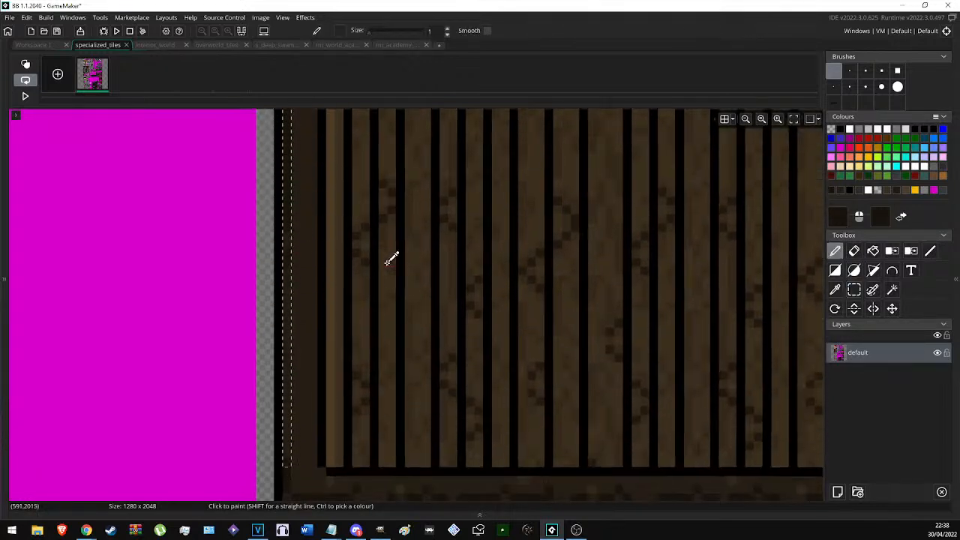
Clear the selection and paint uneven darker brown notches along the corner post's outer edge up to the roof trim.
{"action": "scroll", "coordinate": [369, 284], "scroll_direction": "down", "scroll_amount": 2, "text": "ctrl"}
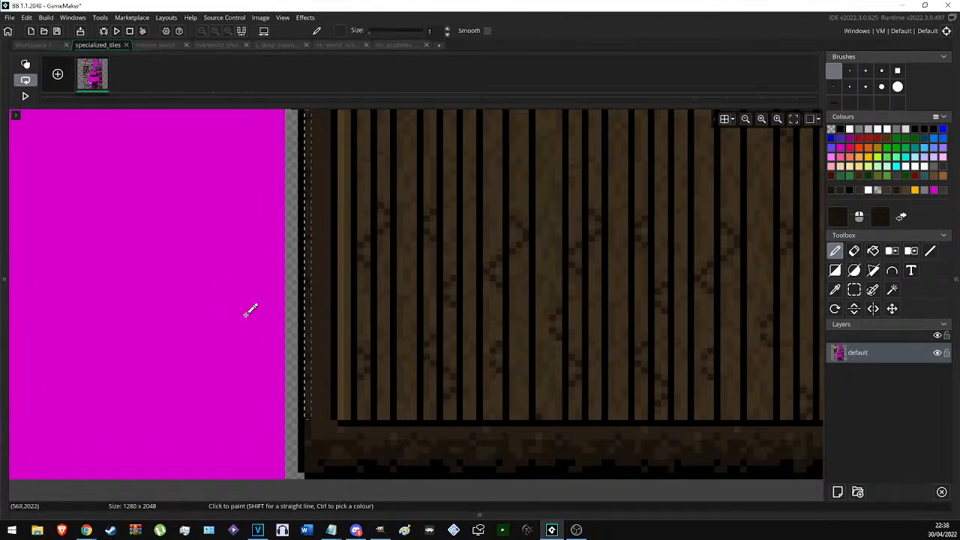
{"action": "scroll", "coordinate": [296, 367], "scroll_direction": "up", "scroll_amount": 2, "text": "ctrl"}
{"action": "key", "text": "s"}
{"action": "key", "text": "d"}
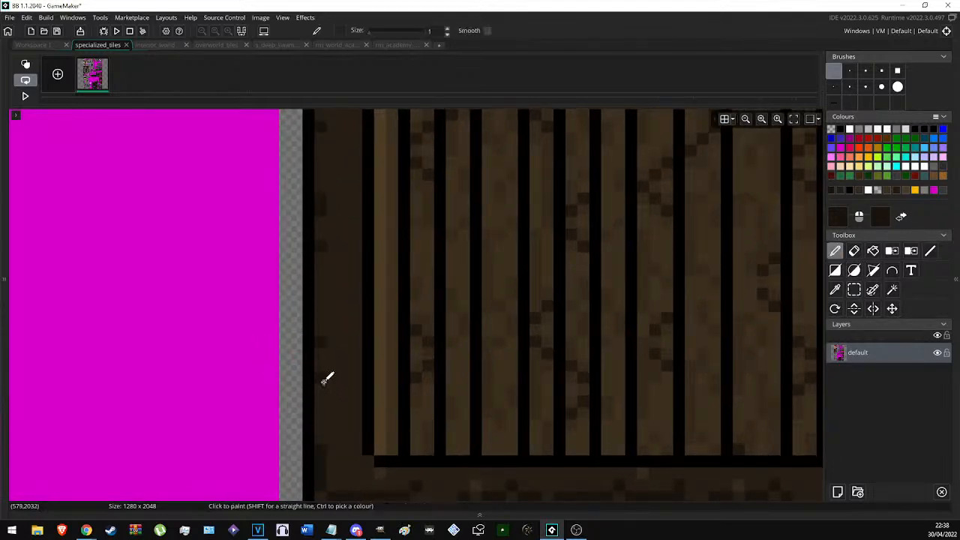
{"action": "scroll", "coordinate": [326, 364], "scroll_direction": "up", "scroll_amount": 3}
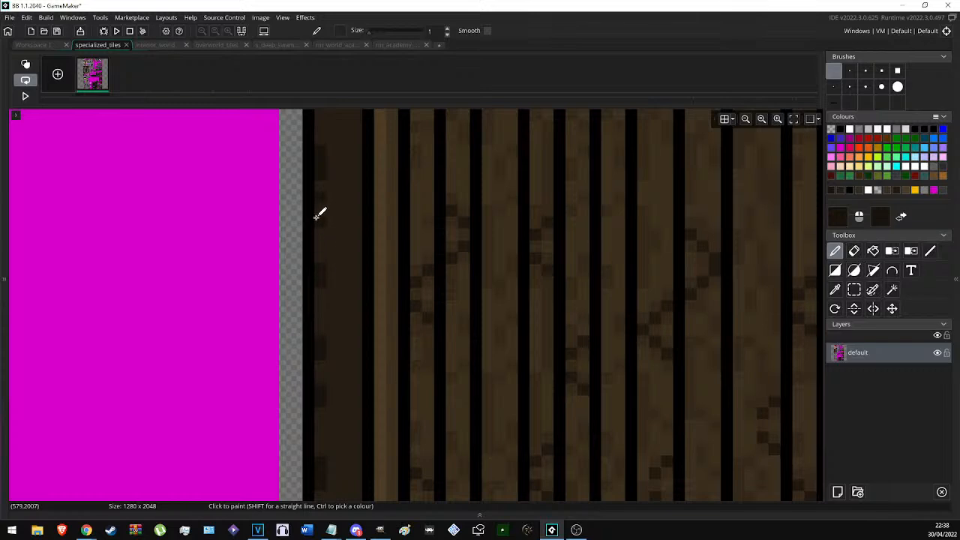
{"action": "scroll", "coordinate": [324, 210], "scroll_direction": "up", "scroll_amount": 3}
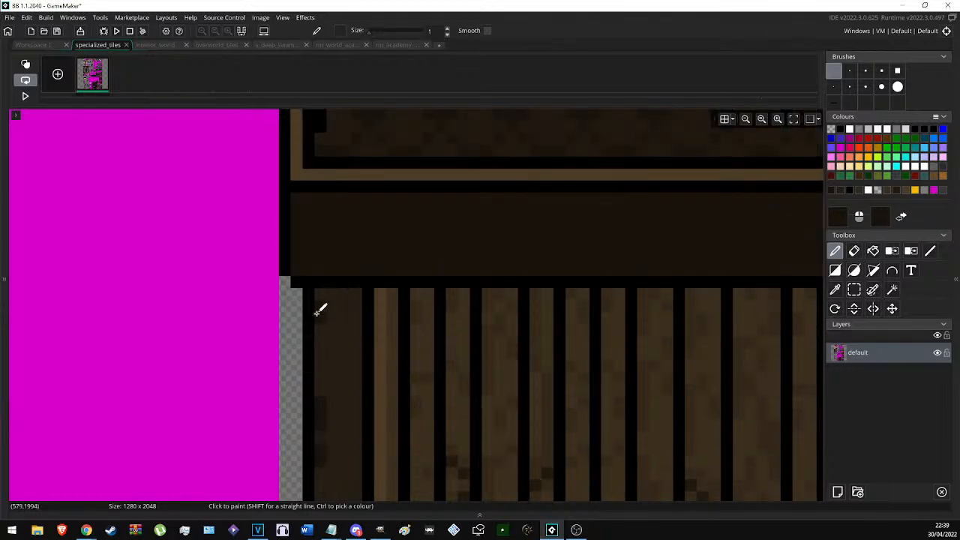
{"action": "scroll", "coordinate": [318, 310], "scroll_direction": "down", "scroll_amount": 5, "text": "ctrl"}
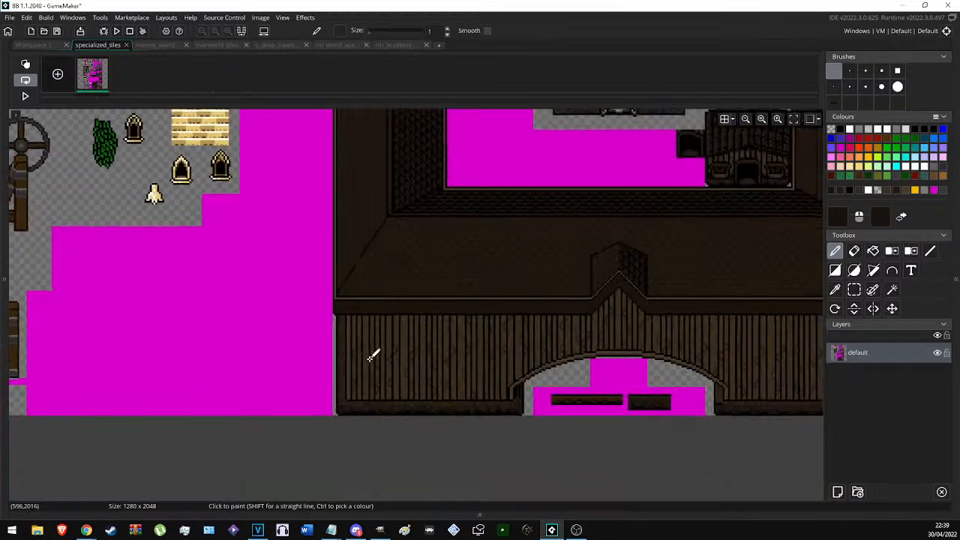
{"action": "scroll", "coordinate": [372, 356], "scroll_direction": "up", "scroll_amount": 2, "text": "ctrl"}
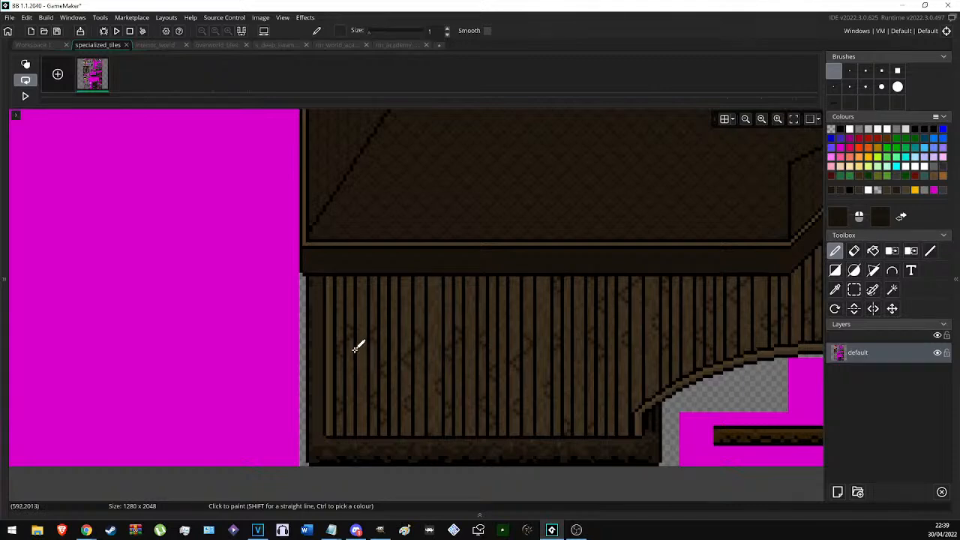
Thicken the corner post's outer outline with irregular black patches from near the base up to the roof trim.
{"action": "scroll", "coordinate": [332, 426], "scroll_direction": "up", "scroll_amount": 3, "text": "ctrl"}
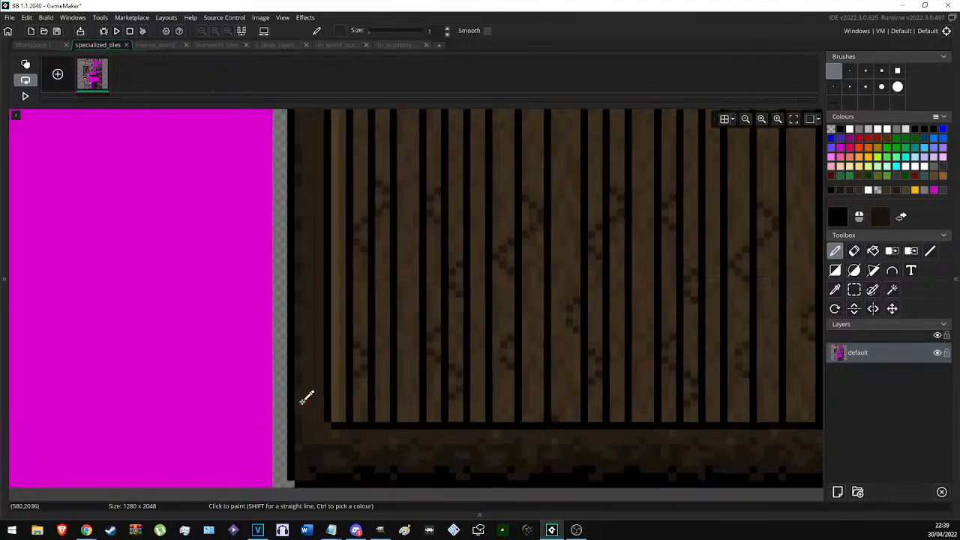
{"action": "scroll", "coordinate": [304, 397], "scroll_direction": "up", "scroll_amount": 2, "text": "ctrl"}
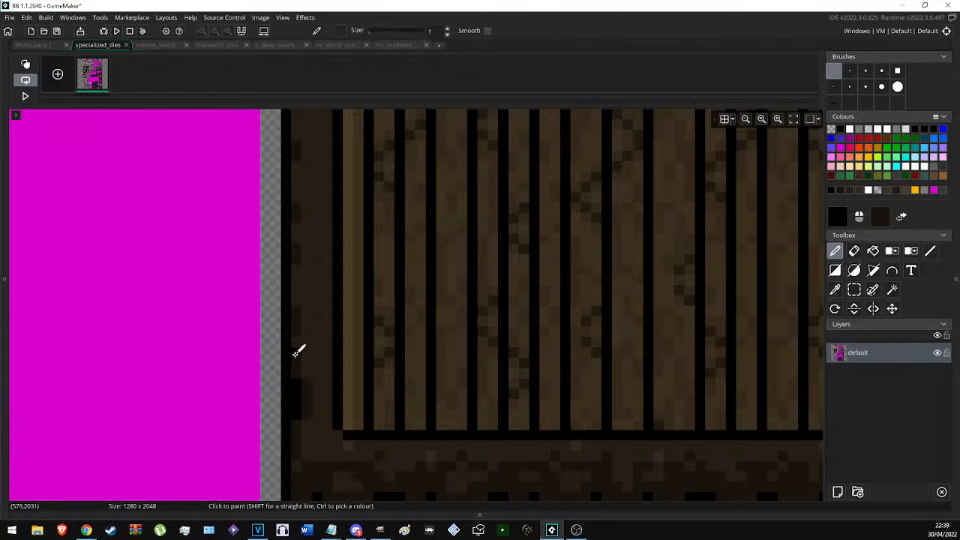
{"action": "left_click_drag", "start_coordinate": [297, 300], "coordinate": [297, 260]}
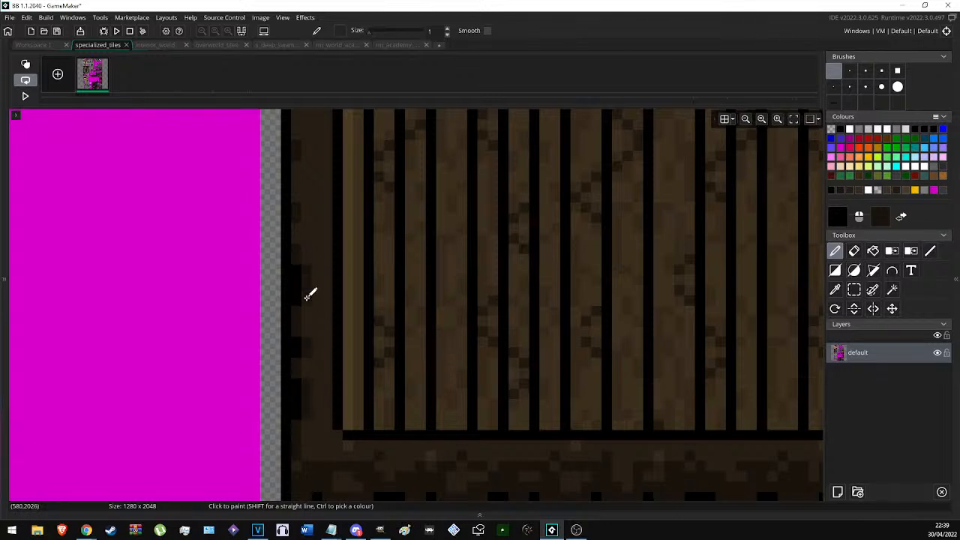
{"action": "scroll", "coordinate": [298, 322], "scroll_direction": "up", "scroll_amount": 3}
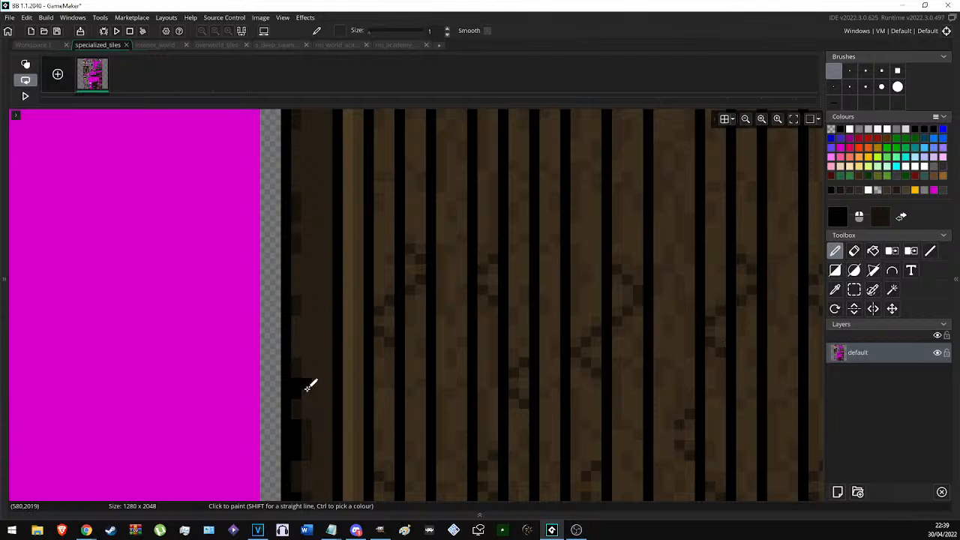
{"action": "left_click_drag", "start_coordinate": [303, 363], "coordinate": [299, 246]}
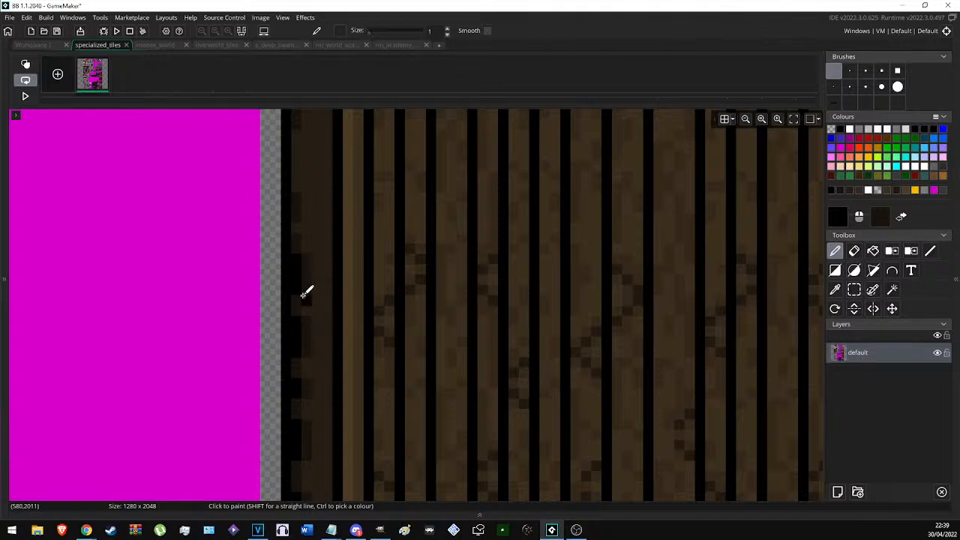
{"action": "scroll", "coordinate": [310, 233], "scroll_direction": "up", "scroll_amount": 3}
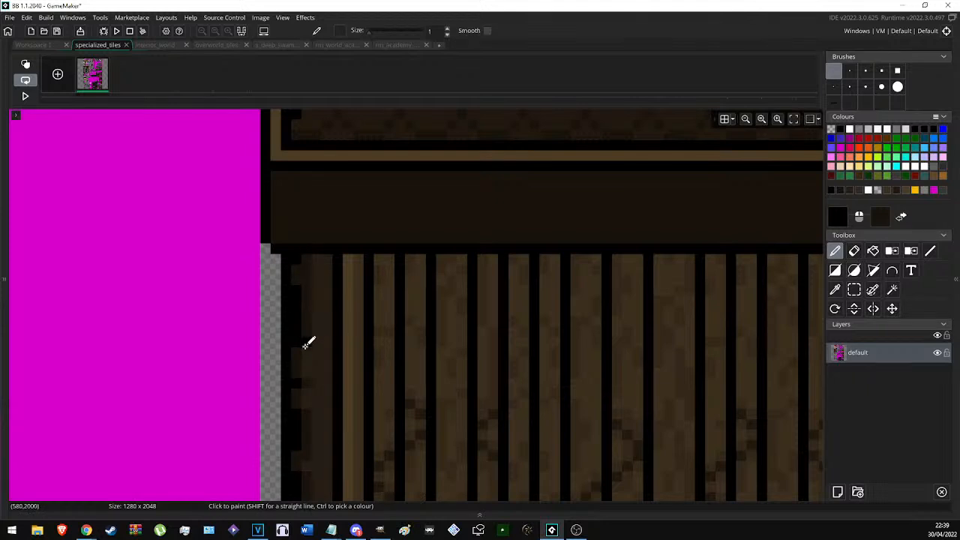
Sample the corner post's darker brown and extend its uneven shading beside the black patches down to the base.
{"action": "scroll", "coordinate": [315, 375], "scroll_direction": "down", "scroll_amount": 3}
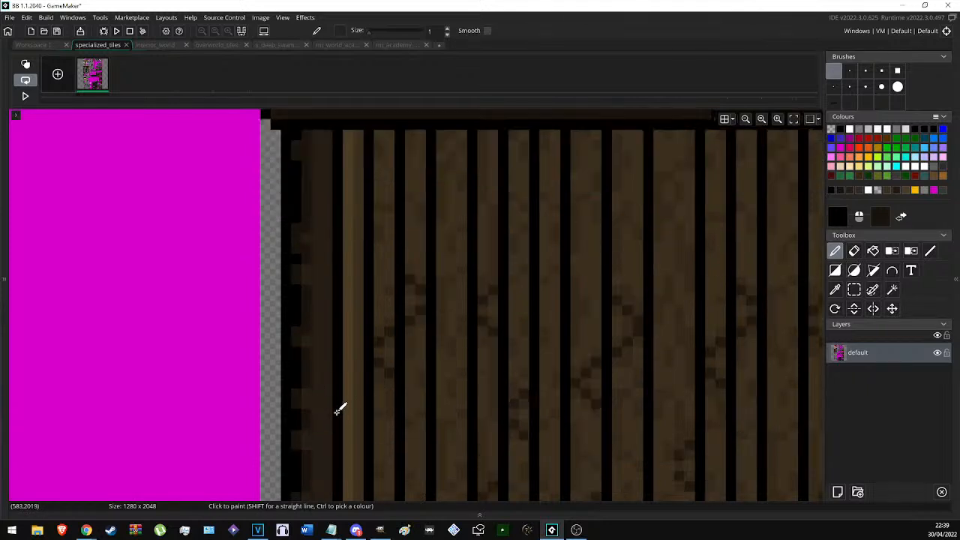
{"action": "left_click", "coordinate": [305, 274], "text": "ctrl"}
{"action": "scroll", "coordinate": [332, 277], "scroll_direction": "down", "scroll_amount": 3}
{"action": "scroll", "coordinate": [330, 259], "scroll_direction": "up", "scroll_amount": 3}
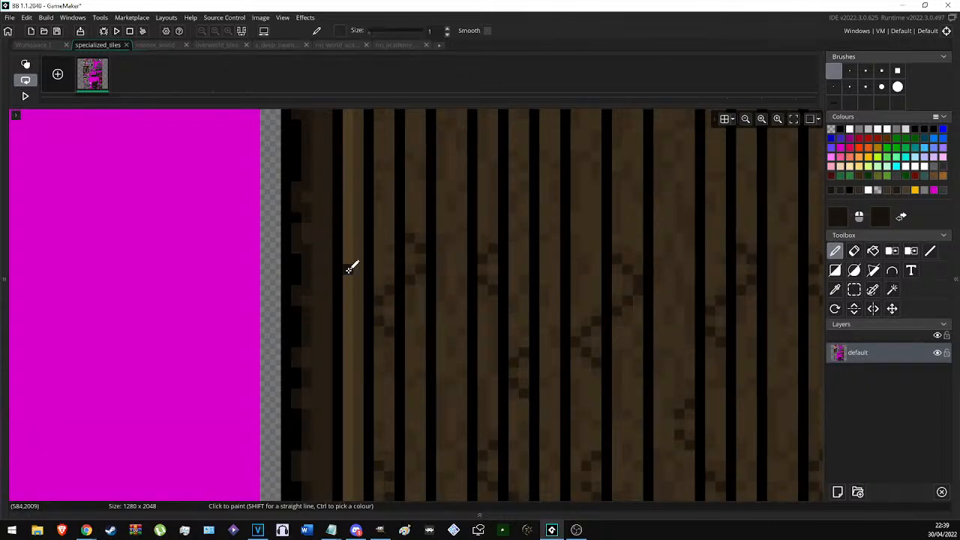
{"action": "scroll", "coordinate": [334, 255], "scroll_direction": "down", "scroll_amount": 2}
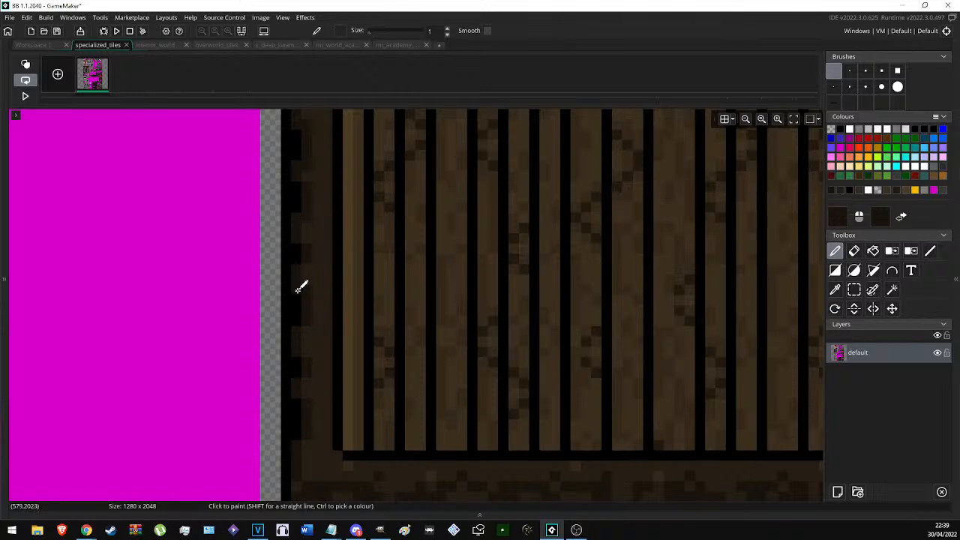
{"action": "scroll", "coordinate": [314, 393], "scroll_direction": "down", "scroll_amount": 2}
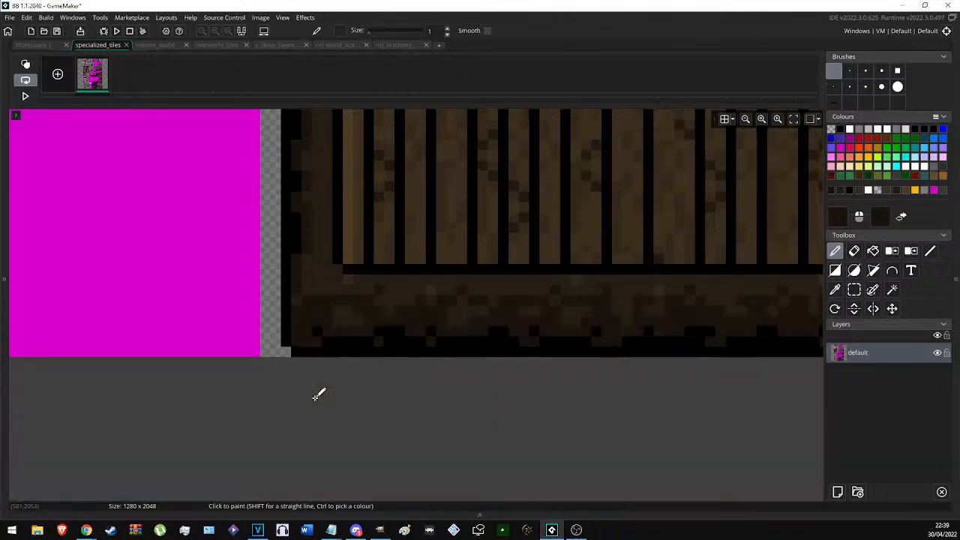
{"action": "scroll", "coordinate": [270, 367], "scroll_direction": "down", "scroll_amount": 4, "text": "ctrl"}
Dot lighter brown specks along the corner post's face, from the base joint up to the roof trim.
{"action": "scroll", "coordinate": [248, 360], "scroll_direction": "up", "scroll_amount": 4, "text": "ctrl"}
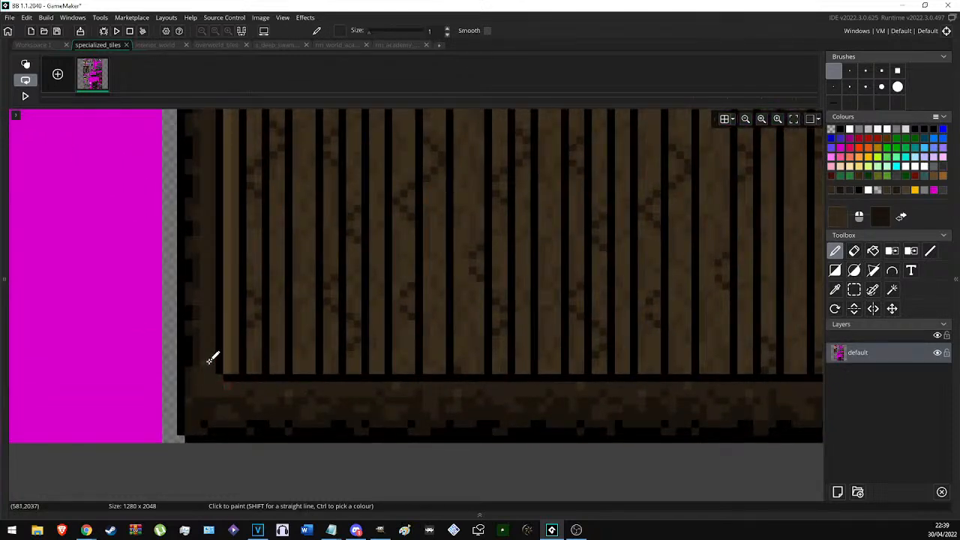
{"action": "scroll", "coordinate": [244, 298], "scroll_direction": "up", "scroll_amount": 2}
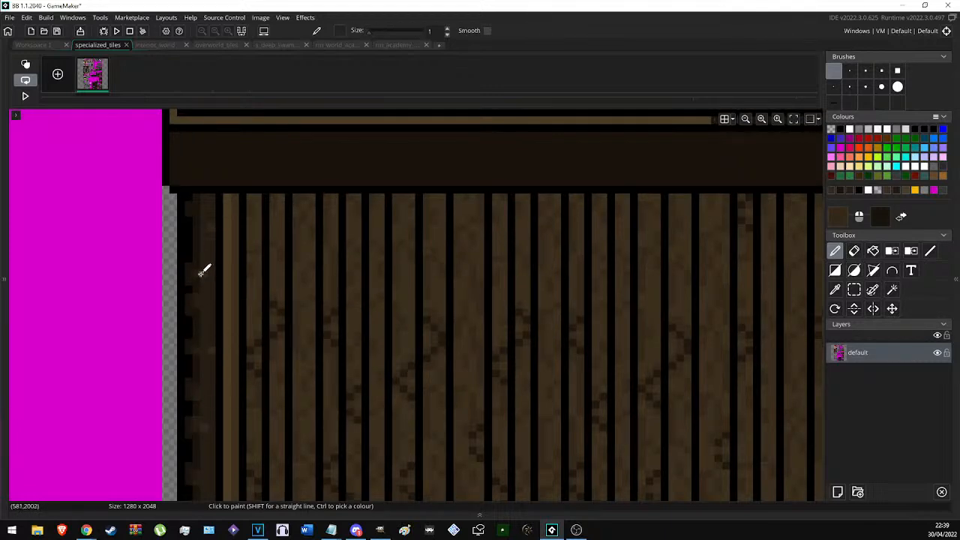
{"action": "scroll", "coordinate": [308, 291], "scroll_direction": "down", "scroll_amount": 4, "text": "ctrl"}
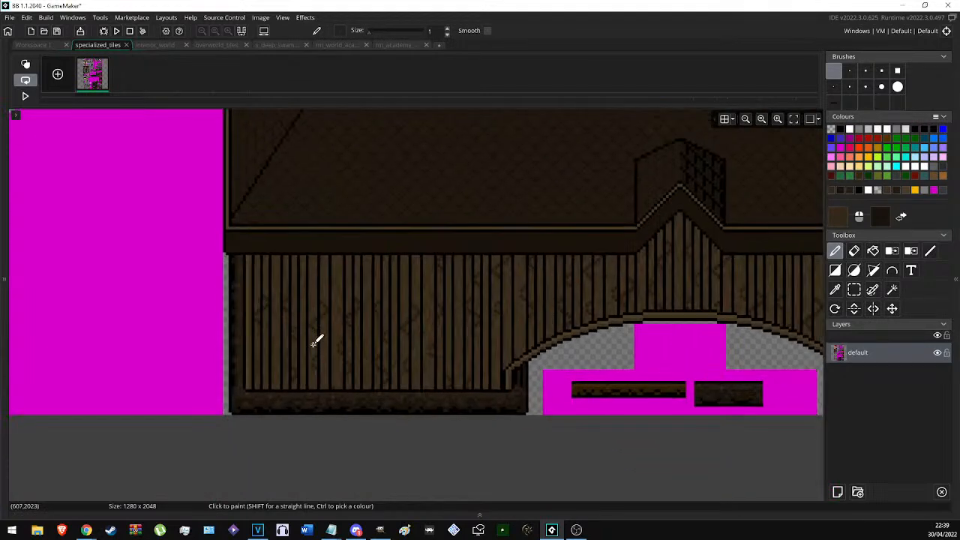
{"action": "scroll", "coordinate": [255, 360], "scroll_direction": "up", "scroll_amount": 1, "text": "ctrl"}
{"action": "scroll", "coordinate": [249, 362], "scroll_direction": "up", "scroll_amount": 5, "text": "ctrl"}
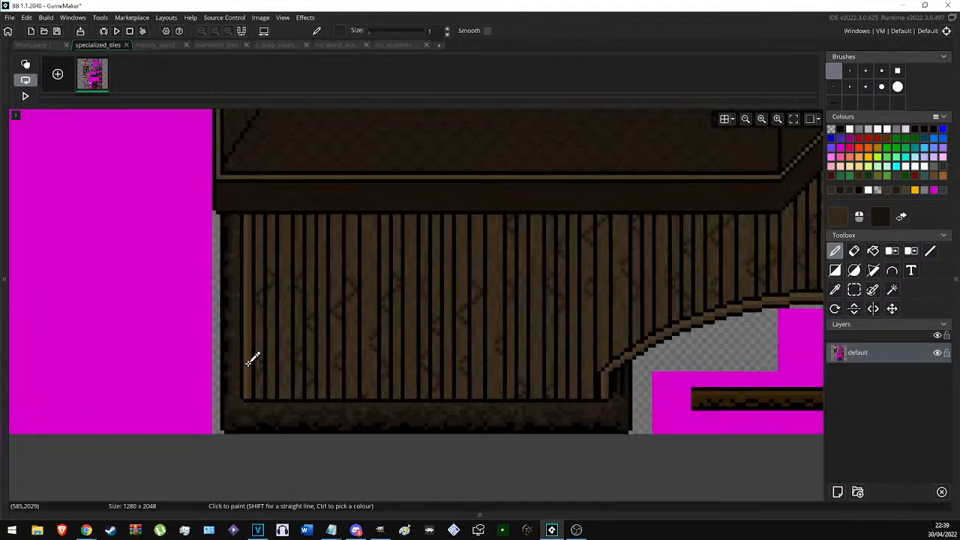
{"action": "scroll", "coordinate": [224, 289], "scroll_direction": "up", "scroll_amount": 1, "text": "ctrl"}
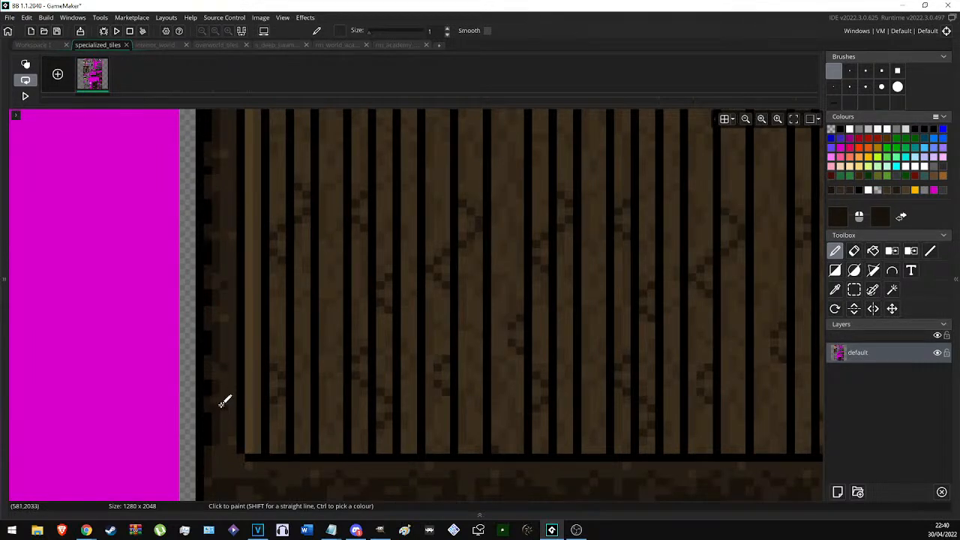
Add scattered darker brown specks along the lower part of the corner post's face.
{"action": "scroll", "coordinate": [291, 365], "scroll_direction": "up", "scroll_amount": 4}
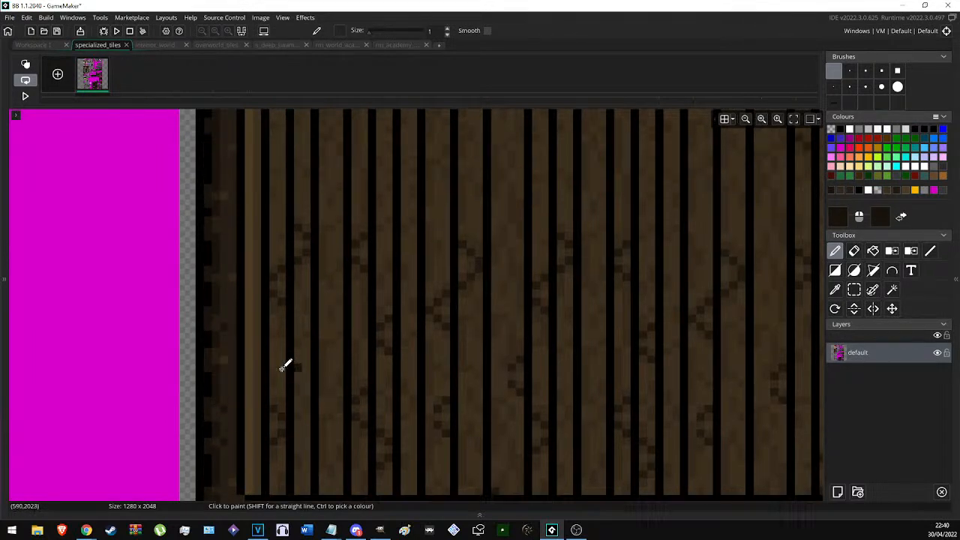
{"action": "scroll", "coordinate": [237, 462], "scroll_direction": "down", "scroll_amount": 2, "text": "ctrl"}
{"action": "scroll", "coordinate": [236, 420], "scroll_direction": "down", "scroll_amount": 4}
{"action": "scroll", "coordinate": [234, 330], "scroll_direction": "up", "scroll_amount": 1, "text": "ctrl"}
{"action": "scroll", "coordinate": [231, 418], "scroll_direction": "up", "scroll_amount": 2, "text": "ctrl"}
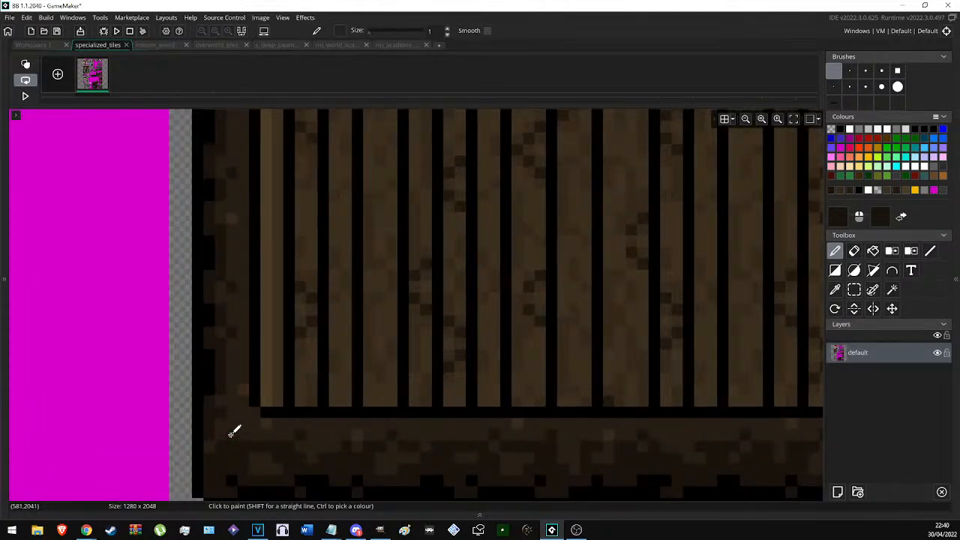
Touch up the joint between the corner post and the base with darker brown pixels to blend their textures.
{"action": "scroll", "coordinate": [273, 429], "scroll_direction": "down", "scroll_amount": 2, "text": "ctrl"}
{"action": "scroll", "coordinate": [247, 430], "scroll_direction": "up", "scroll_amount": 2, "text": "ctrl"}
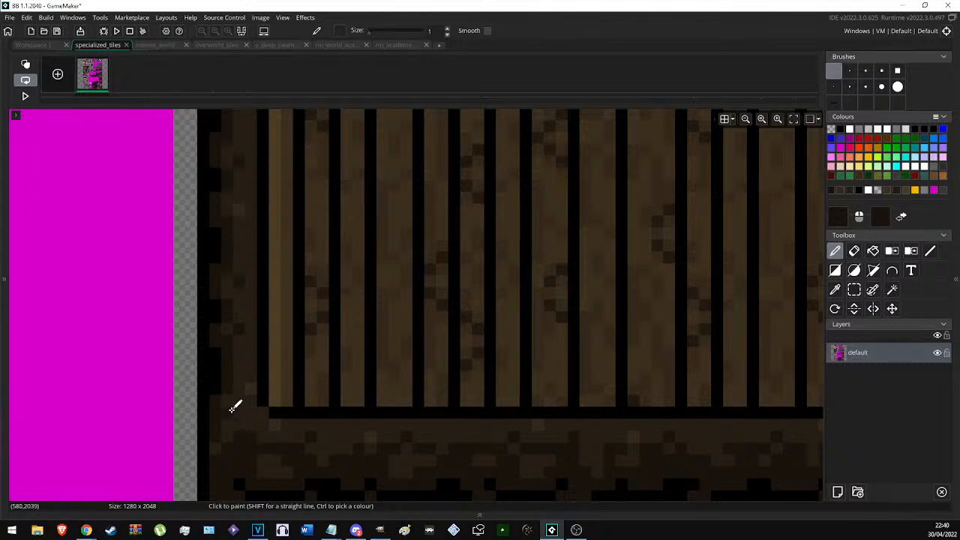
{"action": "scroll", "coordinate": [250, 433], "scroll_direction": "down", "scroll_amount": 1, "text": "ctrl"}
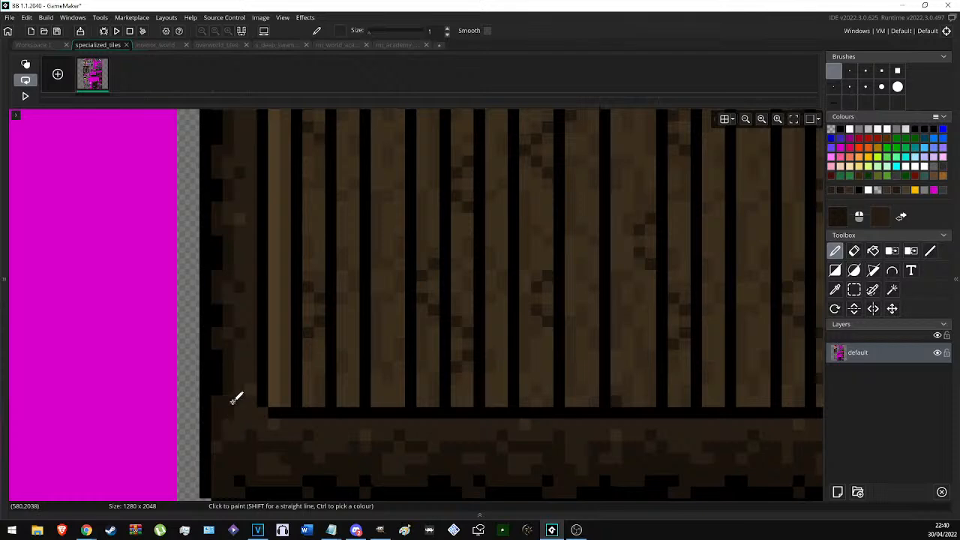
{"action": "scroll", "coordinate": [353, 409], "scroll_direction": "down", "scroll_amount": 5, "text": "ctrl"}
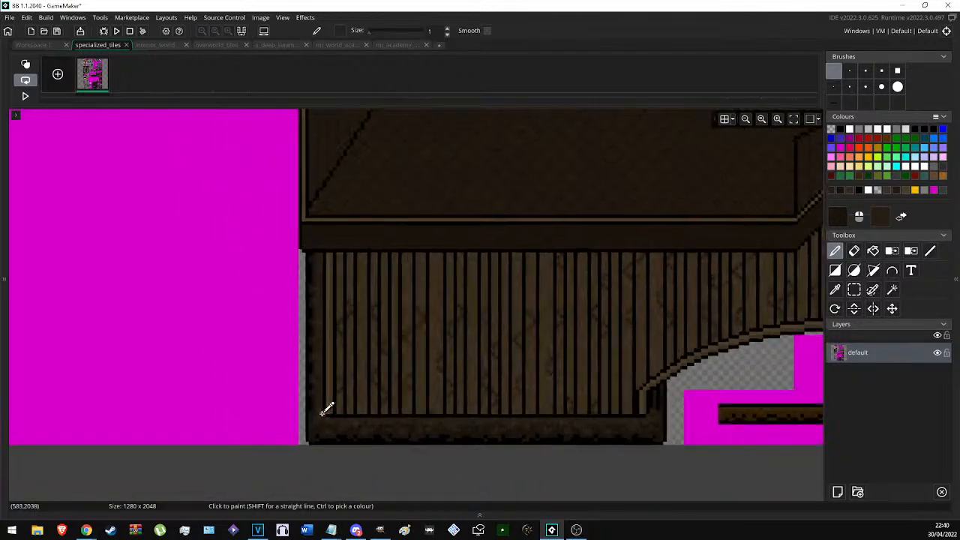
{"action": "scroll", "coordinate": [328, 408], "scroll_direction": "up", "scroll_amount": 3, "text": "ctrl"}
{"action": "scroll", "coordinate": [360, 409], "scroll_direction": "down", "scroll_amount": 3, "text": "ctrl"}
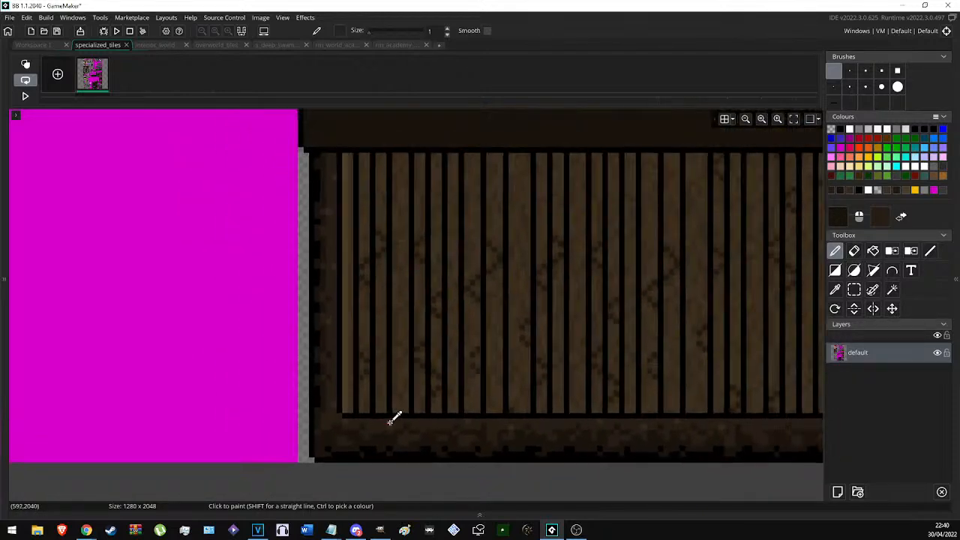
{"action": "scroll", "coordinate": [266, 401], "scroll_direction": "up", "scroll_amount": 3, "text": "ctrl"}
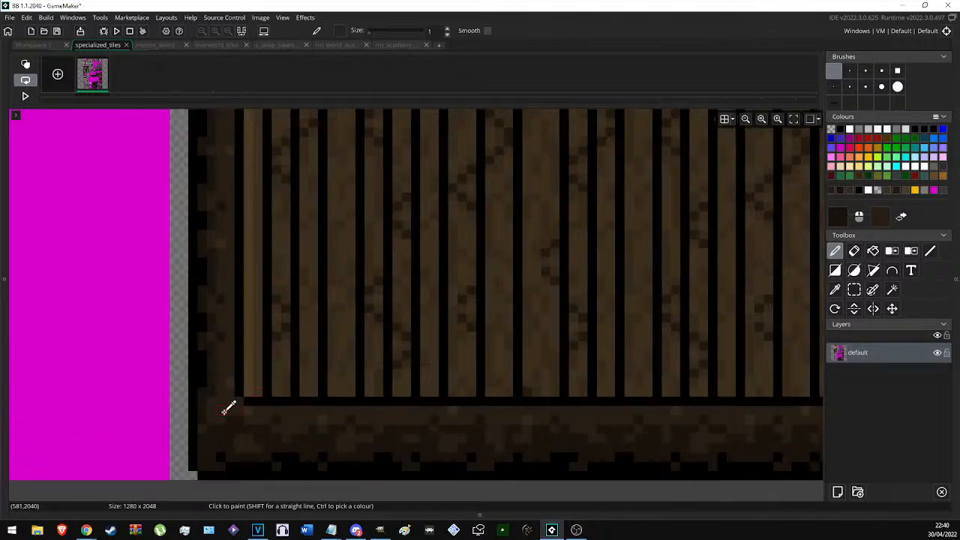
{"action": "scroll", "coordinate": [364, 371], "scroll_direction": "down", "scroll_amount": 2, "text": "ctrl"}
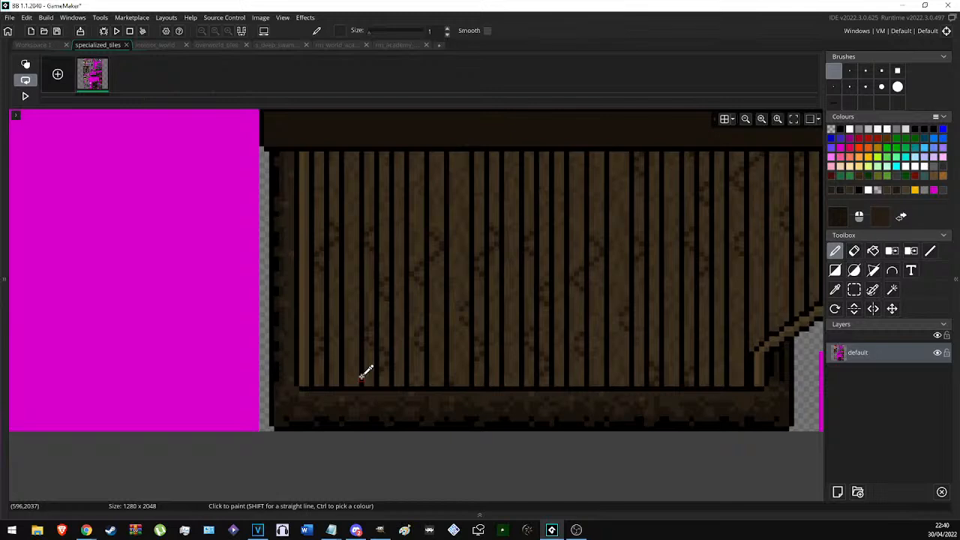
Shade the corner post with more dark brown pixels from just below the roof trim down to the base joint.
{"action": "scroll", "coordinate": [352, 364], "scroll_direction": "up", "scroll_amount": 3}
{"action": "scroll", "coordinate": [300, 311], "scroll_direction": "down", "scroll_amount": 2}
{"action": "scroll", "coordinate": [285, 294], "scroll_direction": "up", "scroll_amount": 3, "text": "ctrl"}
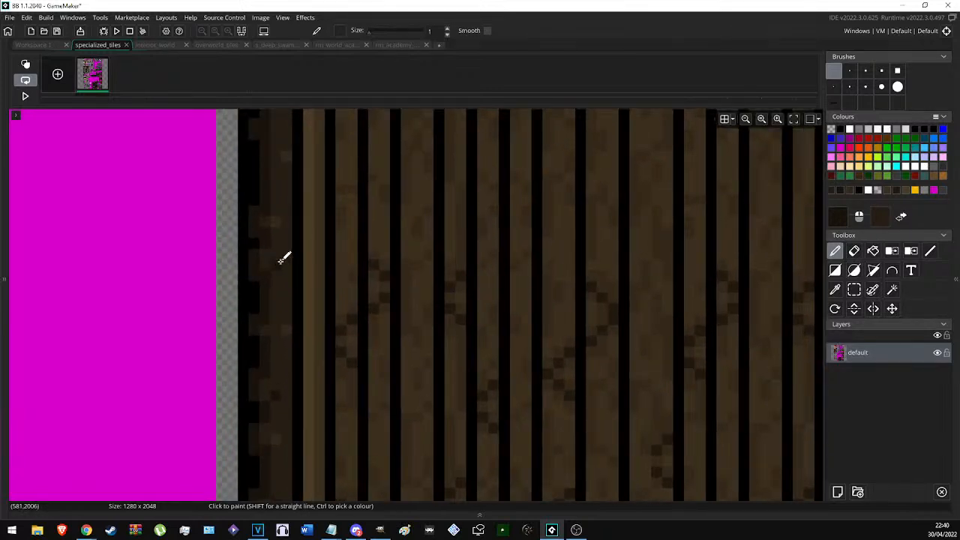
{"action": "scroll", "coordinate": [307, 291], "scroll_direction": "up", "scroll_amount": 2}
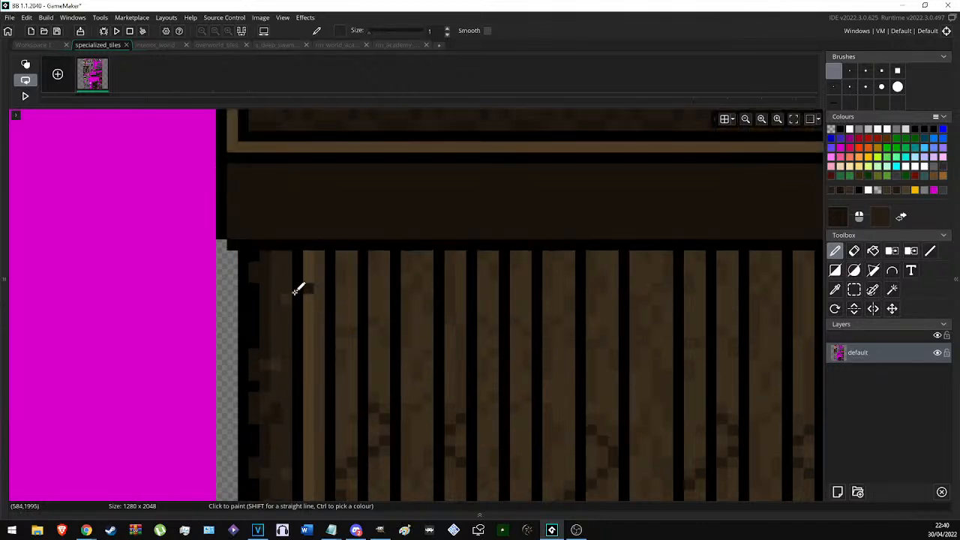
{"action": "scroll", "coordinate": [277, 258], "scroll_direction": "down", "scroll_amount": 2}
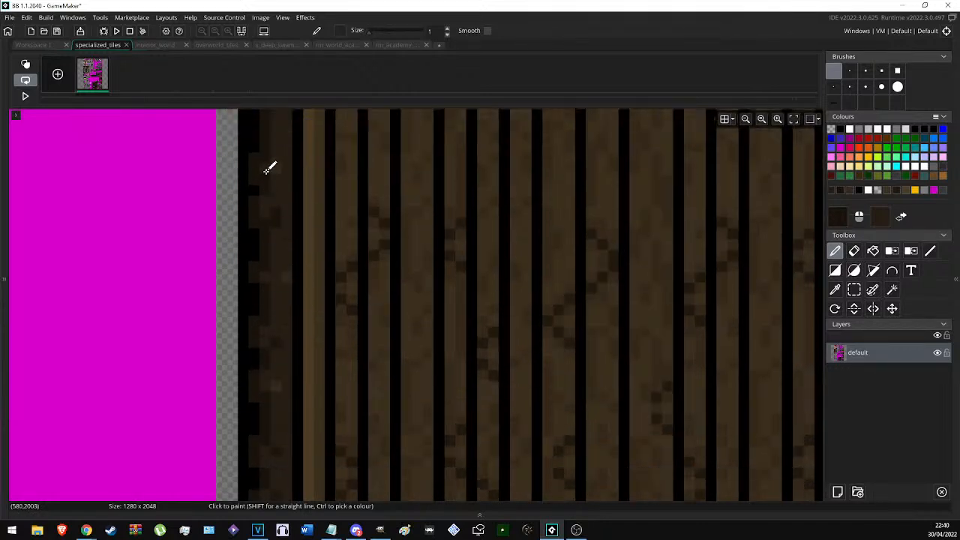
{"action": "scroll", "coordinate": [281, 232], "scroll_direction": "down", "scroll_amount": 2}
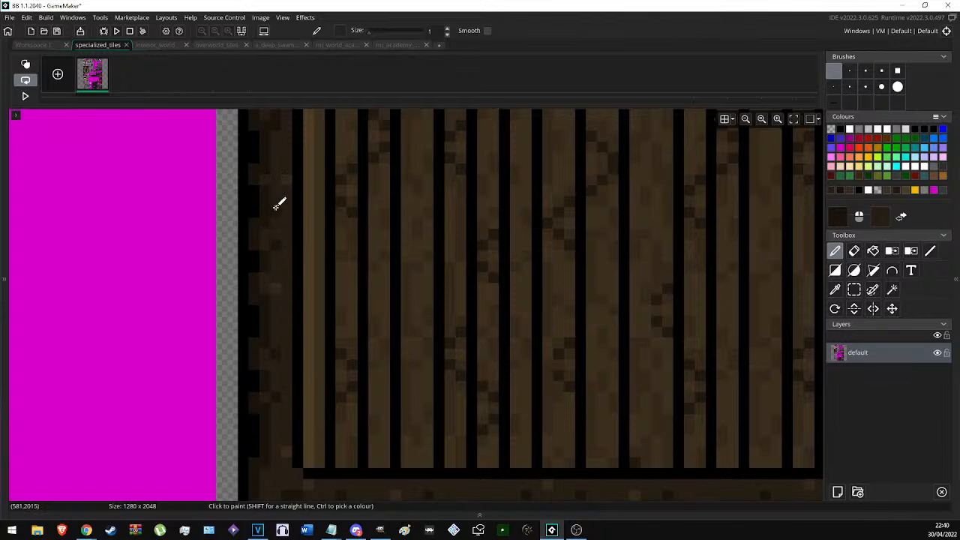
{"action": "scroll", "coordinate": [300, 285], "scroll_direction": "down", "scroll_amount": 2}
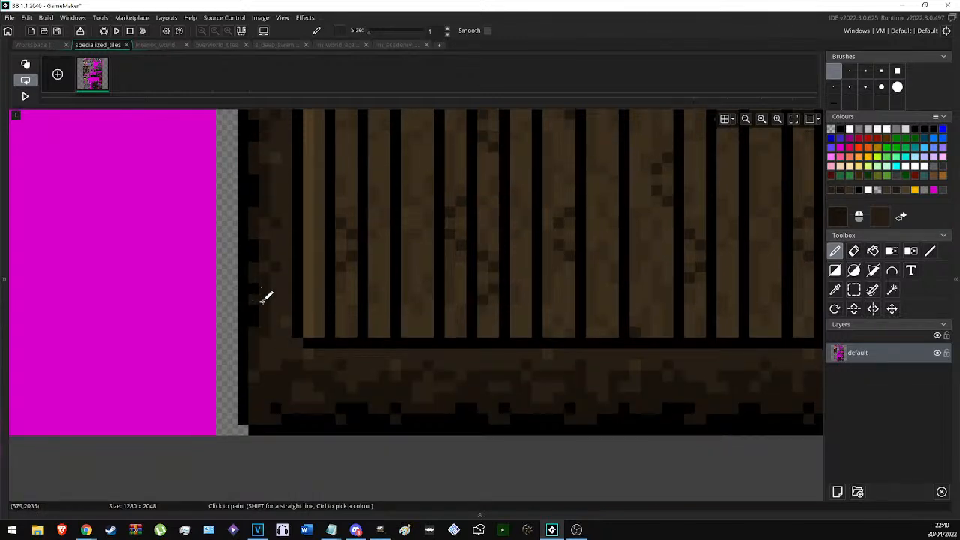
{"action": "scroll", "coordinate": [279, 276], "scroll_direction": "down", "scroll_amount": 2, "text": "ctrl"}
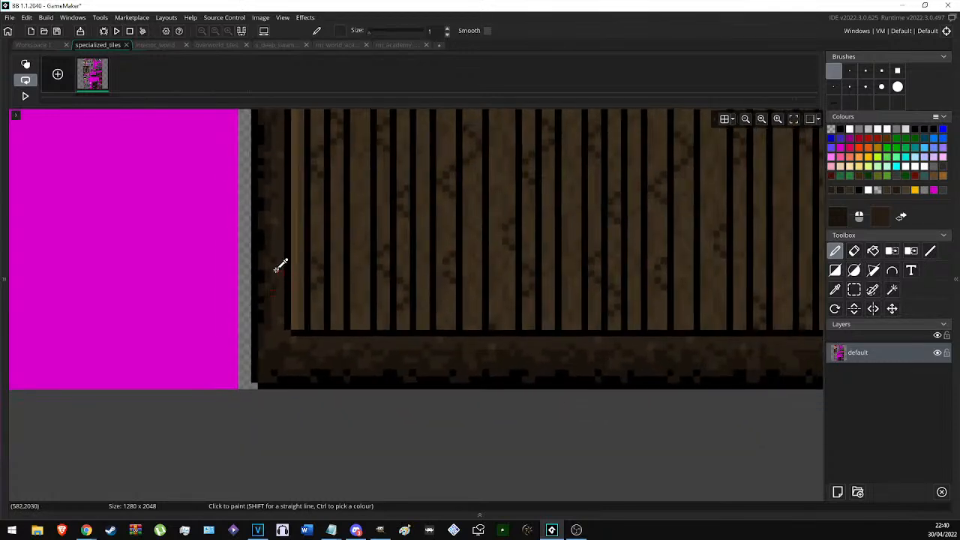
{"action": "scroll", "coordinate": [317, 401], "scroll_direction": "down", "scroll_amount": 4, "text": "ctrl"}
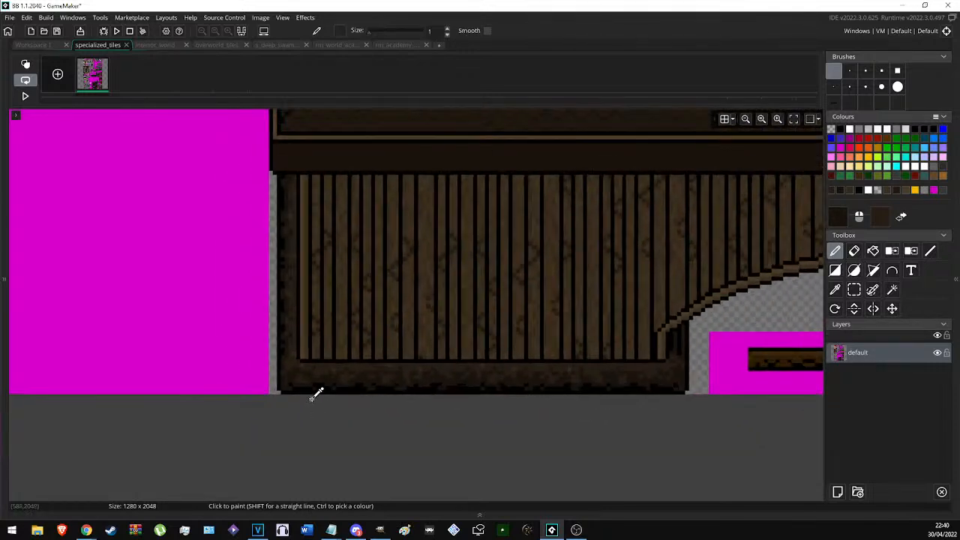
{"action": "scroll", "coordinate": [236, 360], "scroll_direction": "down", "scroll_amount": 3, "text": "ctrl"}
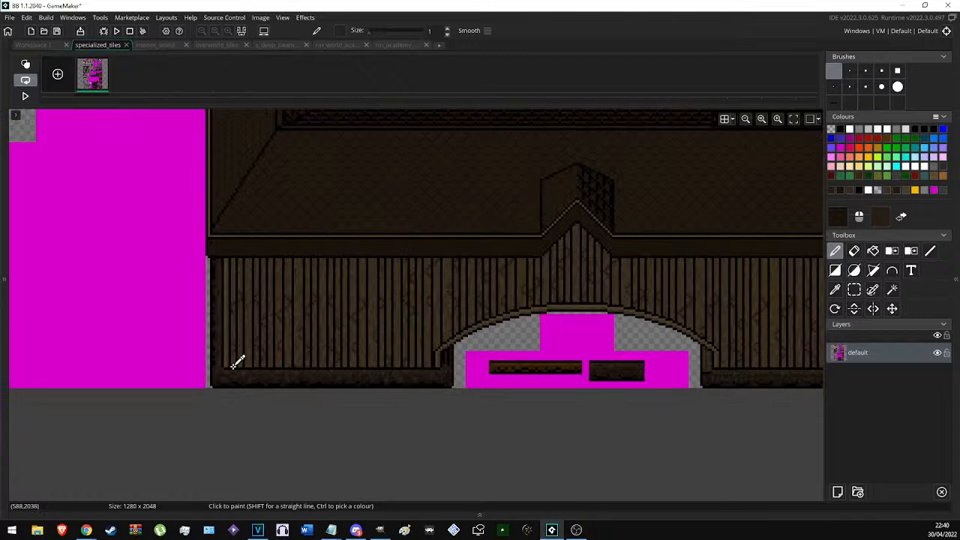
{"action": "scroll", "coordinate": [221, 360], "scroll_direction": "up", "scroll_amount": 6, "text": "ctrl"}
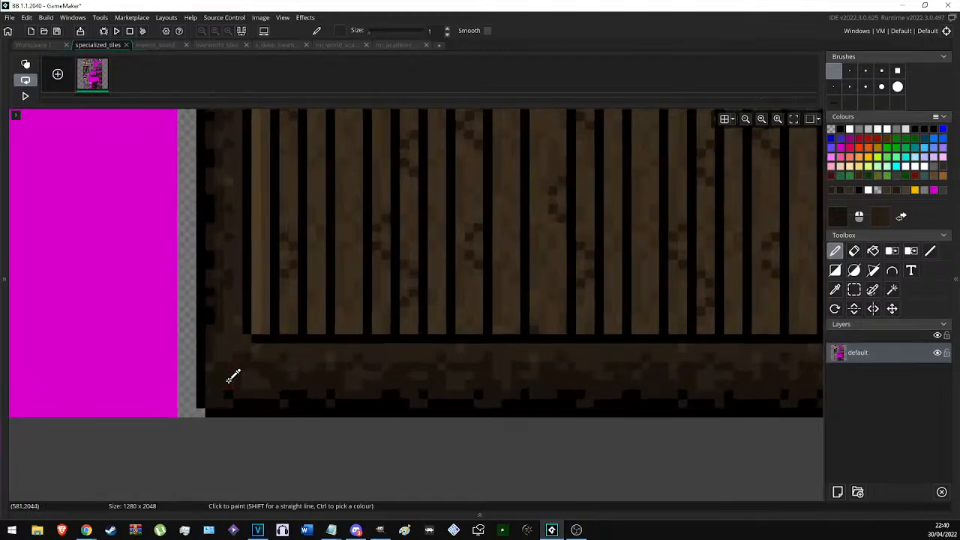
Sample the base's brown and replace the black patches within a one-pixel-wide strip along the corner post's outer edge, then clear the selection.
{"action": "left_click", "coordinate": [225, 352], "text": "ctrl"}
{"action": "key", "text": "s"}
{"action": "left_click_drag", "start_coordinate": [213, 325], "coordinate": [213, 315]}
{"action": "scroll", "coordinate": [211, 324], "scroll_direction": "up", "scroll_amount": 10}
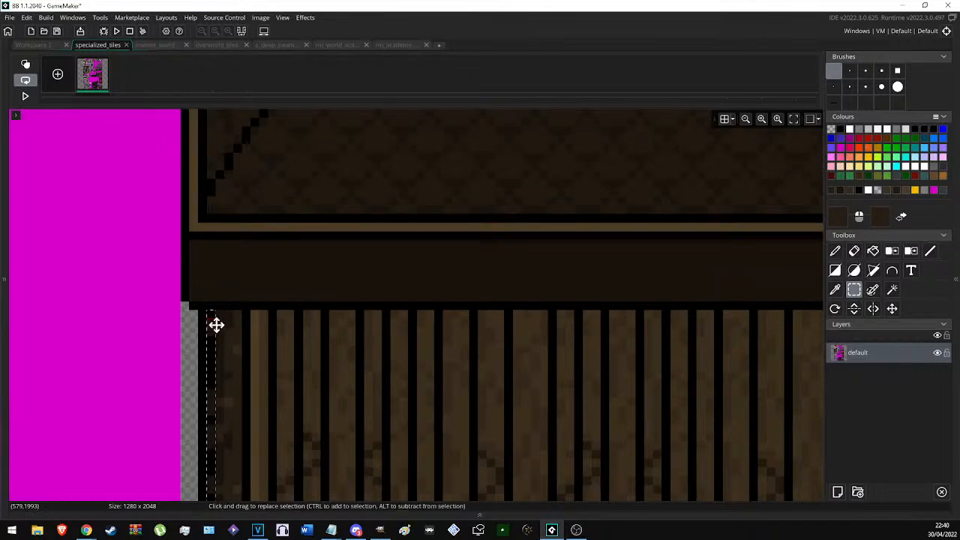
{"action": "key", "text": "c"}
{"action": "key", "text": "s"}
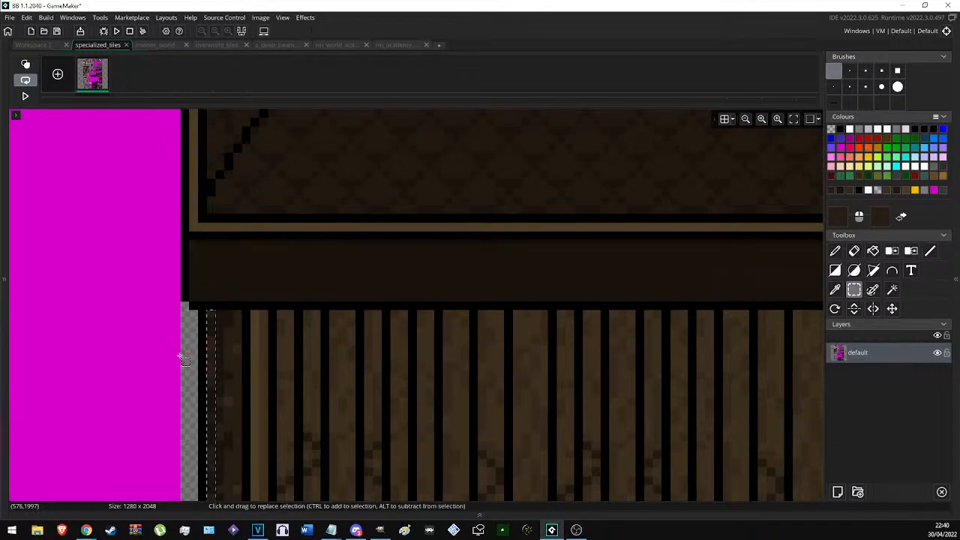
{"action": "scroll", "coordinate": [285, 393], "scroll_direction": "up", "scroll_amount": 2, "text": "ctrl"}
{"action": "scroll", "coordinate": [291, 411], "scroll_direction": "down", "scroll_amount": 2, "text": "ctrl"}
{"action": "middle_click_drag", "start_coordinate": [291, 411], "coordinate": [254, 334]}
{"action": "left_click", "coordinate": [220, 368]}
{"action": "scroll", "coordinate": [250, 406], "scroll_direction": "up", "scroll_amount": 1}
{"action": "scroll", "coordinate": [241, 414], "scroll_direction": "up", "scroll_amount": 1, "text": "ctrl"}
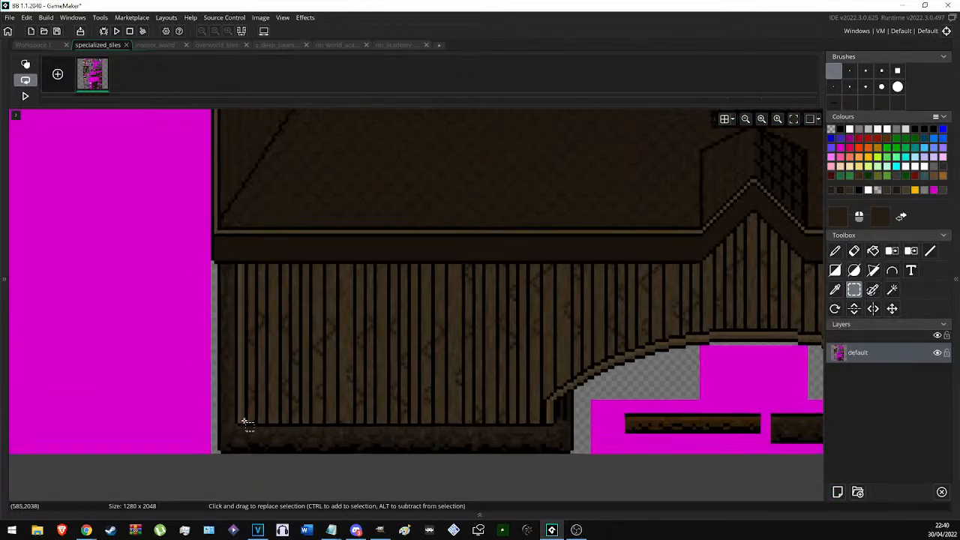
Select the finished corner post from the roof trim down through its base corner and copy it as a brush.
{"action": "scroll", "coordinate": [217, 250], "scroll_direction": "up", "scroll_amount": 1, "text": "ctrl"}
{"action": "scroll", "coordinate": [213, 240], "scroll_direction": "up", "scroll_amount": 1, "text": "ctrl"}
{"action": "scroll", "coordinate": [228, 300], "scroll_direction": "down", "scroll_amount": 5}
{"action": "left_click_drag", "start_coordinate": [213, 239], "coordinate": [240, 359]}
{"action": "key", "text": "ctrl+c"}
Select the short post under the arch's opposite end, including its base corner, and ready the copied post brush over it.
{"action": "scroll", "coordinate": [244, 353], "scroll_direction": "down", "scroll_amount": 2, "text": "ctrl"}
{"action": "middle_click_drag", "start_coordinate": [654, 335], "coordinate": [155, 333]}
{"action": "key", "text": "s"}
{"action": "middle_click_drag", "start_coordinate": [544, 332], "coordinate": [398, 318]}
{"action": "scroll", "coordinate": [451, 288], "scroll_direction": "up", "scroll_amount": 3, "text": "ctrl"}
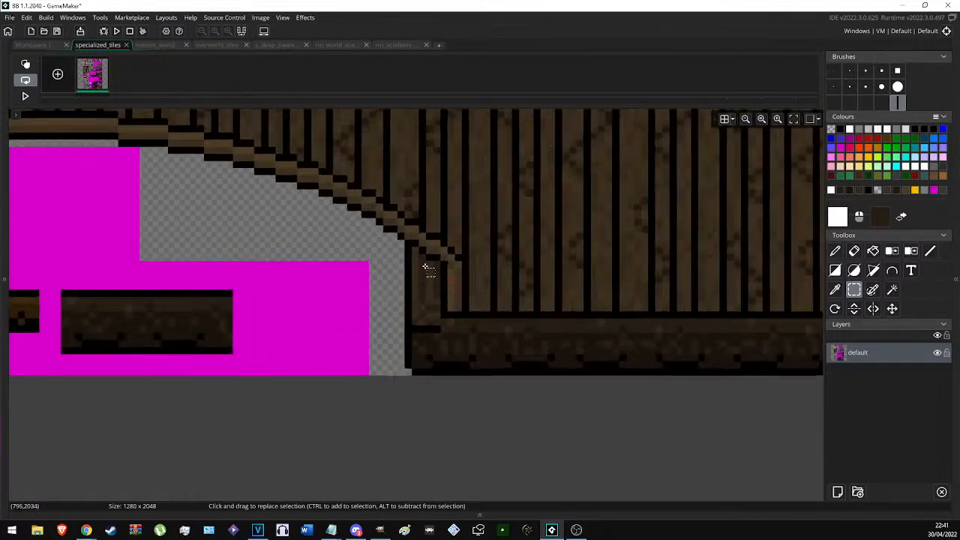
{"action": "left_click_drag", "start_coordinate": [403, 247], "coordinate": [374, 321]}
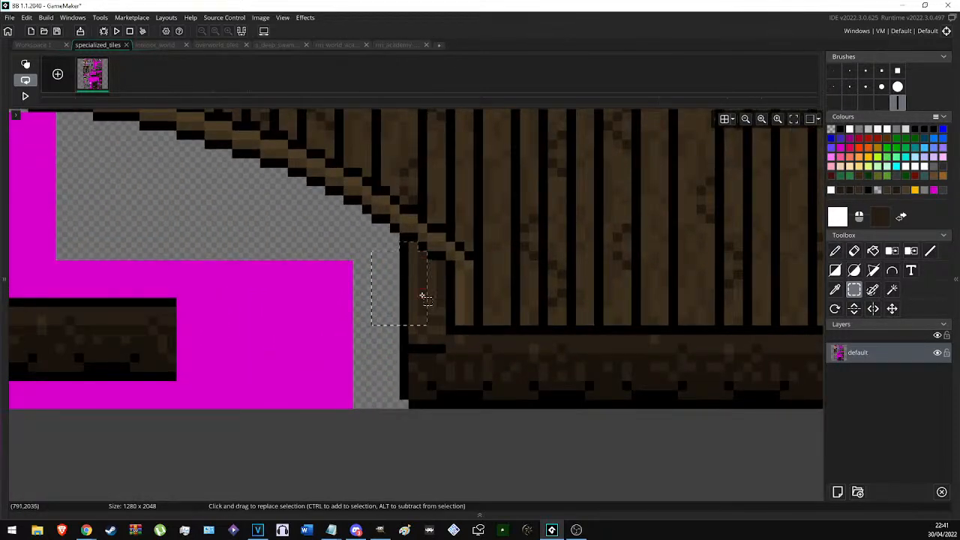
{"action": "left_click_drag", "start_coordinate": [442, 266], "coordinate": [366, 450], "text": "ctrl"}
{"action": "key", "text": "d"}
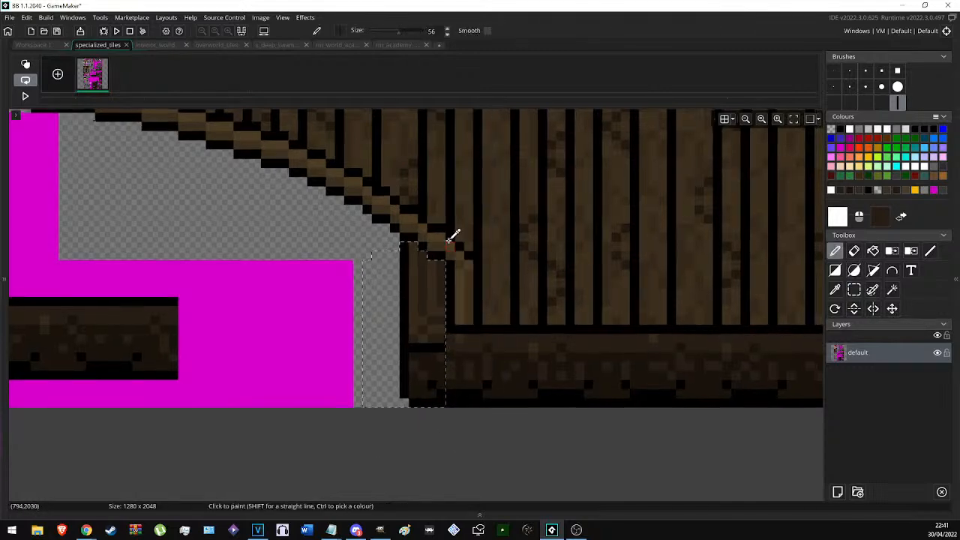
{"action": "scroll", "coordinate": [456, 240], "scroll_direction": "down", "scroll_amount": 3, "text": "ctrl"}
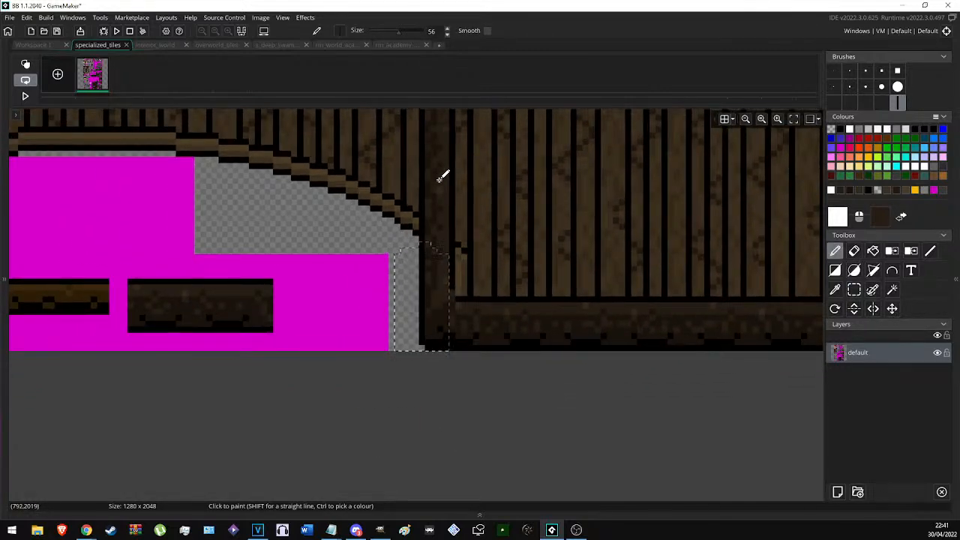
Stamp the textured corner post inside the selected area below the arch's right end and clear the selection.
{"action": "left_click", "coordinate": [441, 183]}
{"action": "key", "text": "s"}
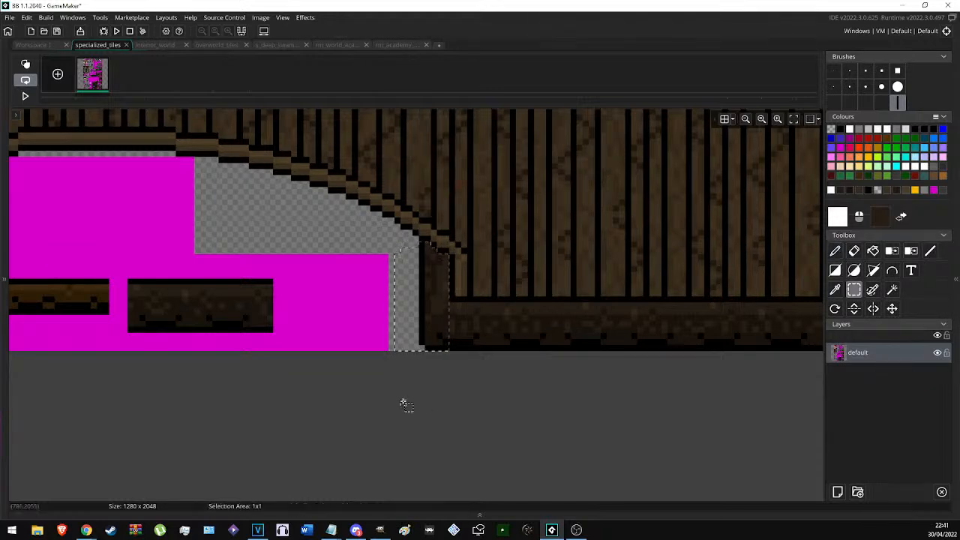
{"action": "scroll", "coordinate": [397, 402], "scroll_direction": "down", "scroll_amount": 4, "text": "ctrl"}
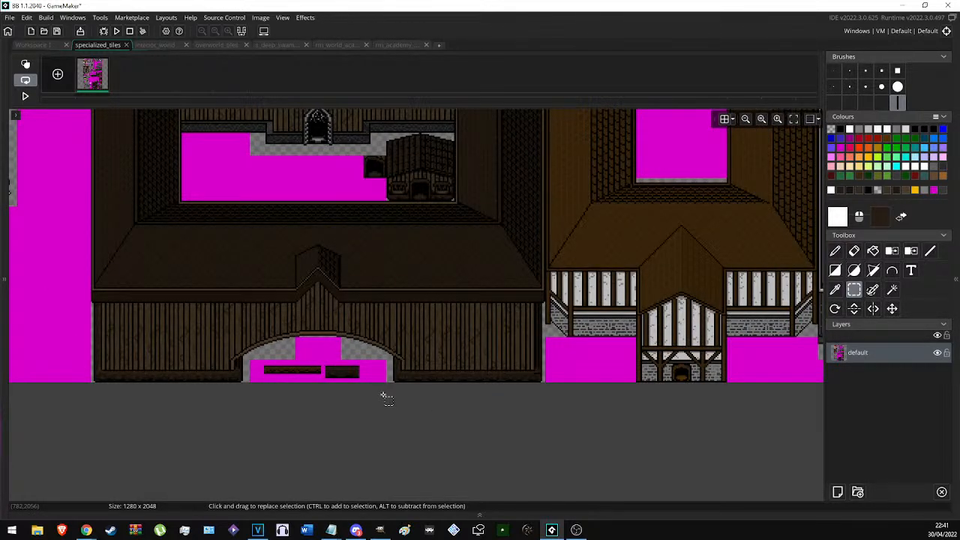
Mirror the custom post brush and place the post along the far right end of the dark wooden wall.
{"action": "scroll", "coordinate": [540, 342], "scroll_direction": "up", "scroll_amount": 5, "text": "ctrl"}
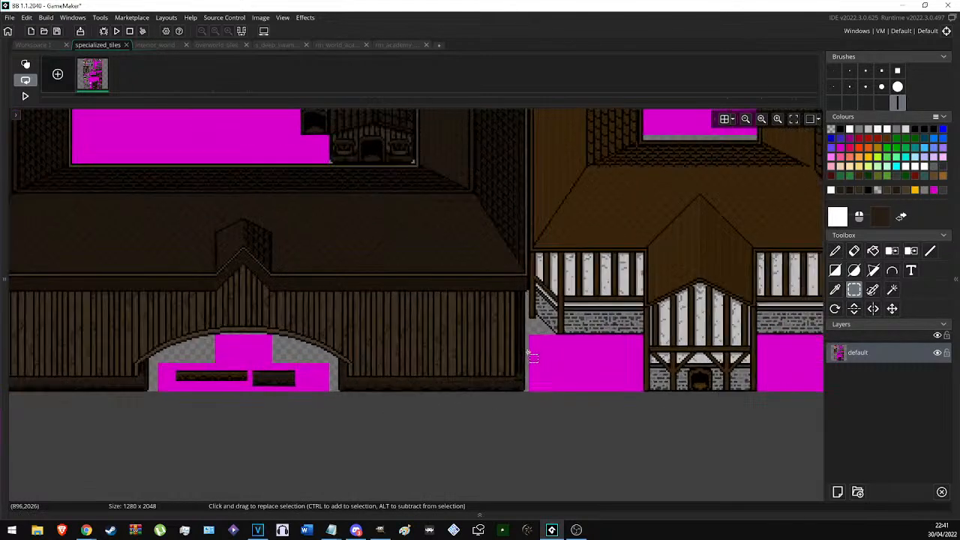
{"action": "key", "text": "p"}
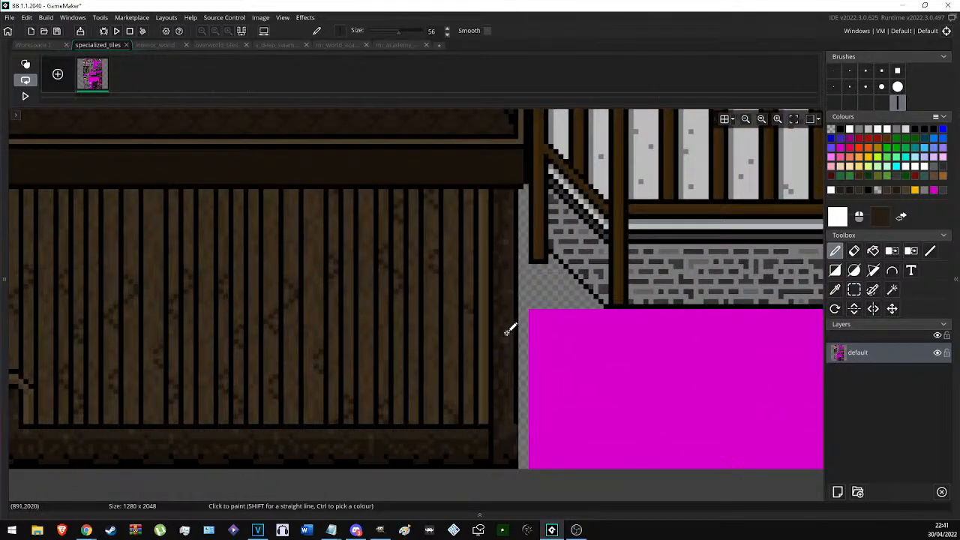
{"action": "key", "text": "m"}
{"action": "key", "text": "ctrl+z"}
{"action": "key", "text": "ctrl+z"}
{"action": "key", "text": "ctrl+z"}
{"action": "key", "text": "ctrl+z"}
{"action": "key", "text": "ctrl+z"}
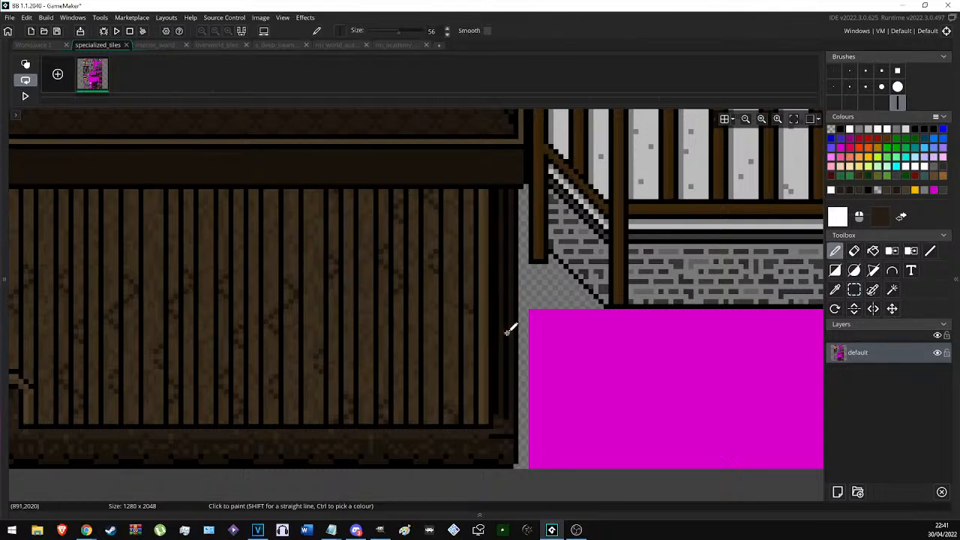
{"action": "key", "text": "ctrl+z"}
{"action": "key", "text": "ctrl+z"}
{"action": "key", "text": "ctrl+z"}
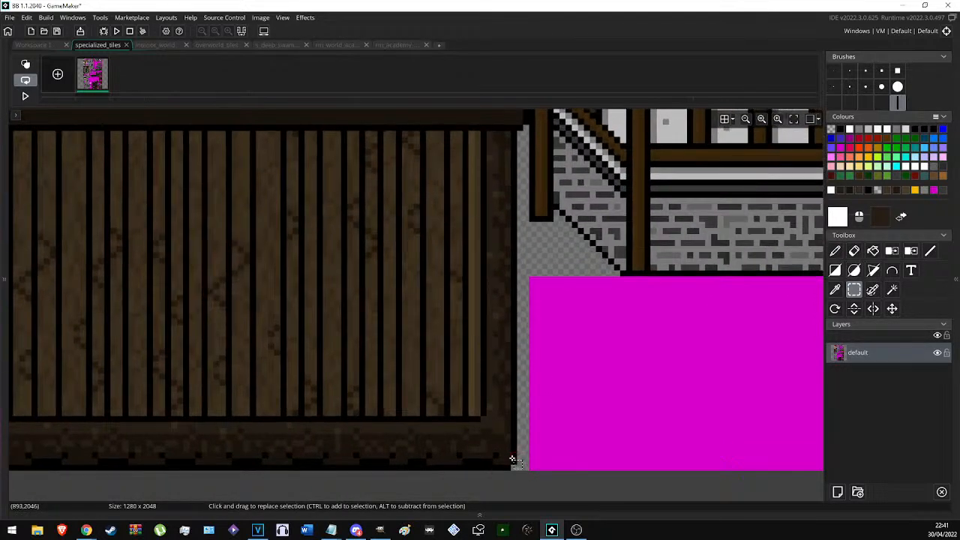
Select the 5x55 strip covering the wall's right post and replace its main brown with the background's magenta.
{"action": "left_click_drag", "start_coordinate": [513, 459], "coordinate": [513, 450]}
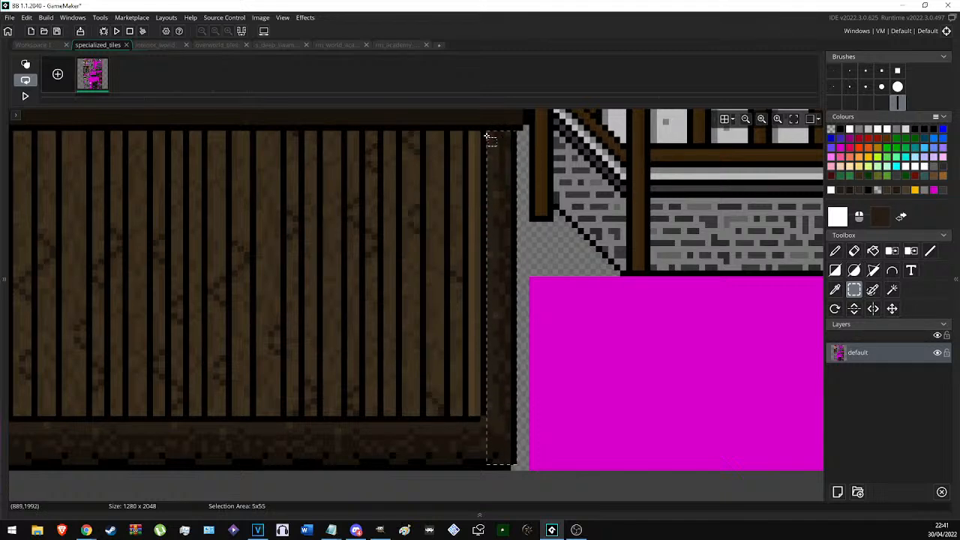
{"action": "key", "text": "c"}
{"action": "left_click", "coordinate": [582, 383], "text": "ctrl"}
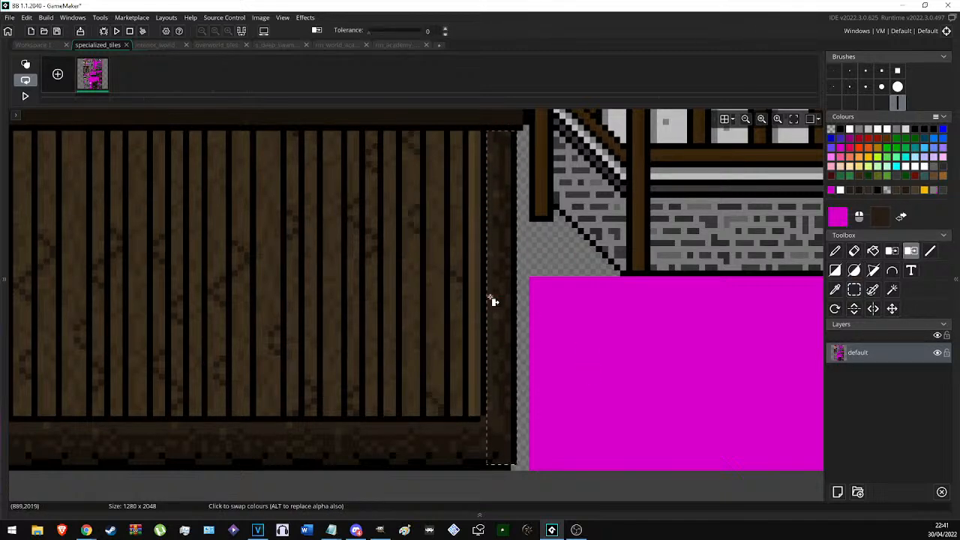
{"action": "right_click", "coordinate": [502, 272], "text": "ctrl"}
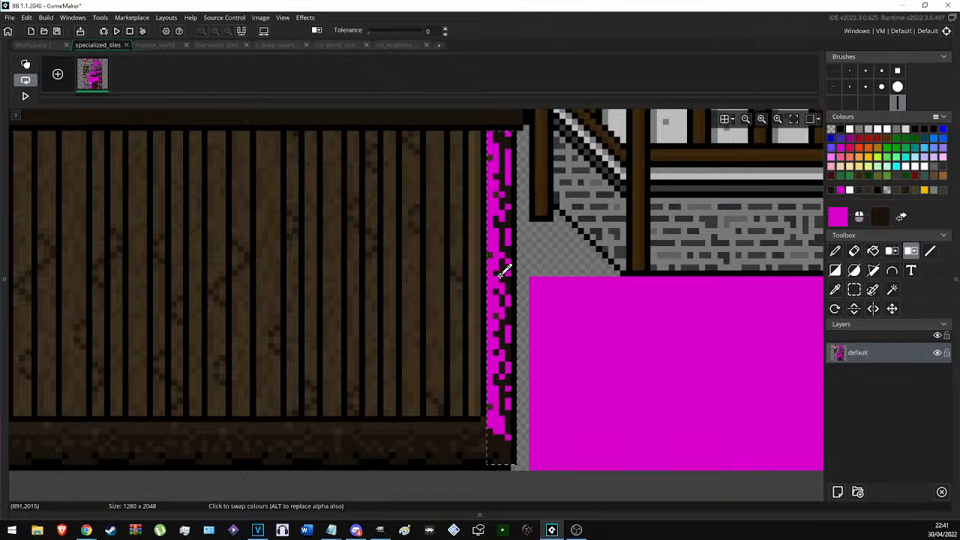
Replace the magenta pixels in the selected post strip with black and clear the selection.
{"action": "left_click", "coordinate": [840, 130]}
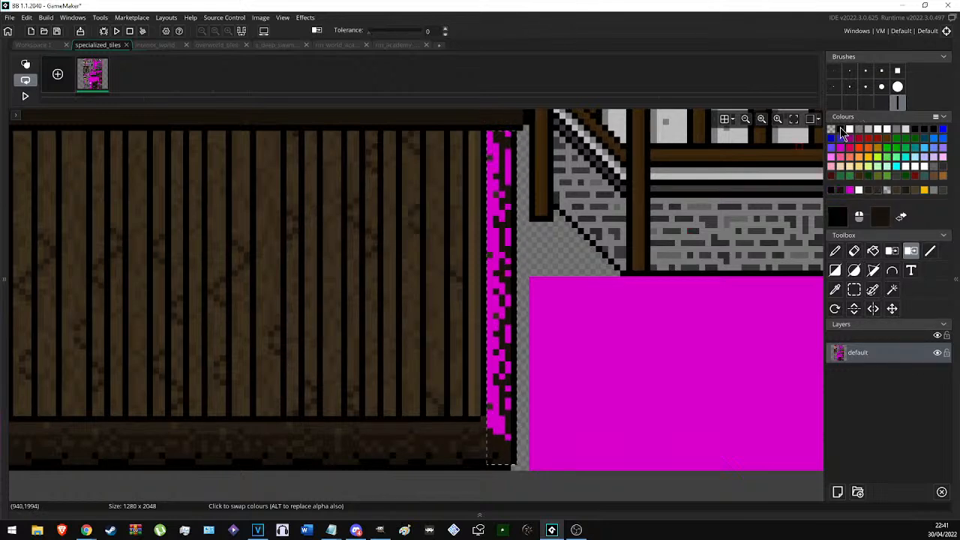
{"action": "scroll", "coordinate": [592, 267], "scroll_direction": "up", "scroll_amount": 2, "text": "ctrl"}
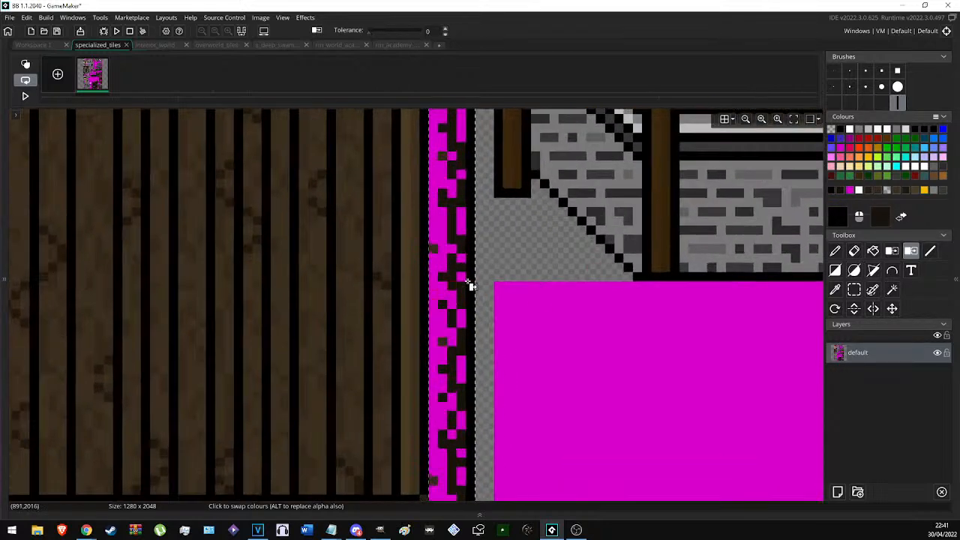
{"action": "left_click", "coordinate": [440, 253]}
{"action": "key", "text": "s"}
{"action": "scroll", "coordinate": [543, 311], "scroll_direction": "down", "scroll_amount": 4, "text": "ctrl"}
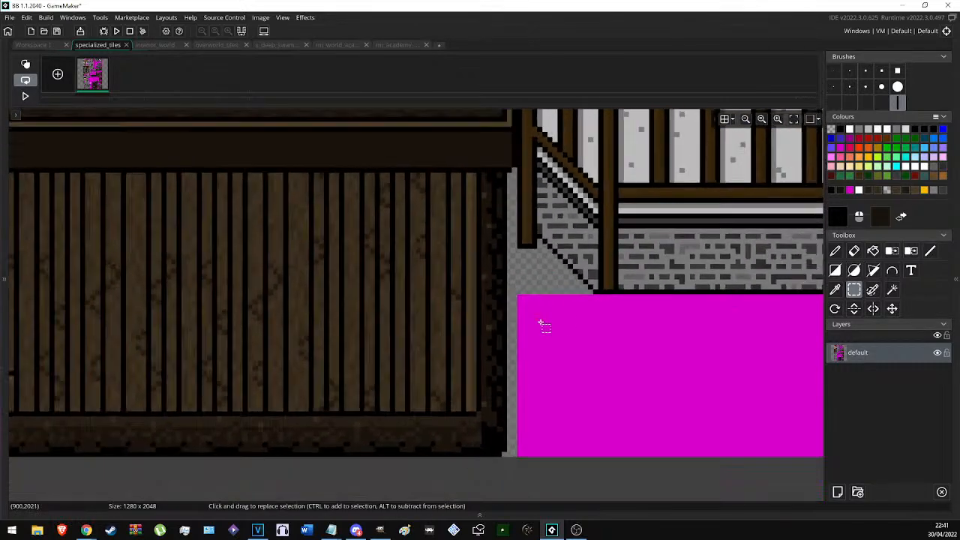
Select the right post's section above the baseboard and recolour its shading with a dark brown sampled from the post.
{"action": "scroll", "coordinate": [544, 358], "scroll_direction": "up", "scroll_amount": 2, "text": "ctrl"}
{"action": "scroll", "coordinate": [472, 407], "scroll_direction": "up", "scroll_amount": 4}
{"action": "left_click_drag", "start_coordinate": [463, 417], "coordinate": [488, 303]}
{"action": "scroll", "coordinate": [490, 312], "scroll_direction": "down", "scroll_amount": 5}
{"action": "key", "text": "c"}
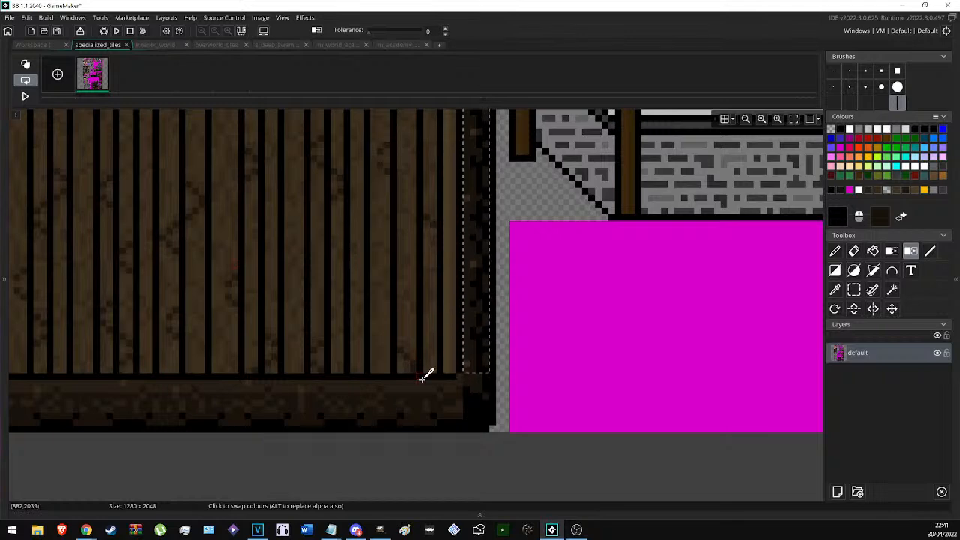
{"action": "left_click", "coordinate": [469, 363], "text": "ctrl"}
{"action": "key", "text": "s"}
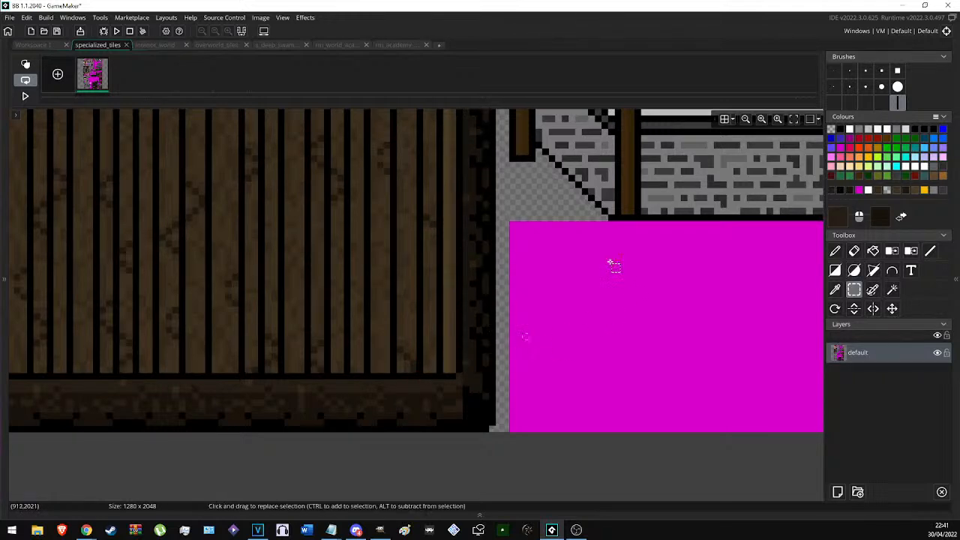
Touch up the bottom corner where the right post meets the baseboard with a one-pixel pencil in sampled dark brown and black.
{"action": "scroll", "coordinate": [592, 273], "scroll_direction": "down", "scroll_amount": 1, "text": "ctrl"}
{"action": "scroll", "coordinate": [570, 277], "scroll_direction": "up", "scroll_amount": 1, "text": "ctrl"}
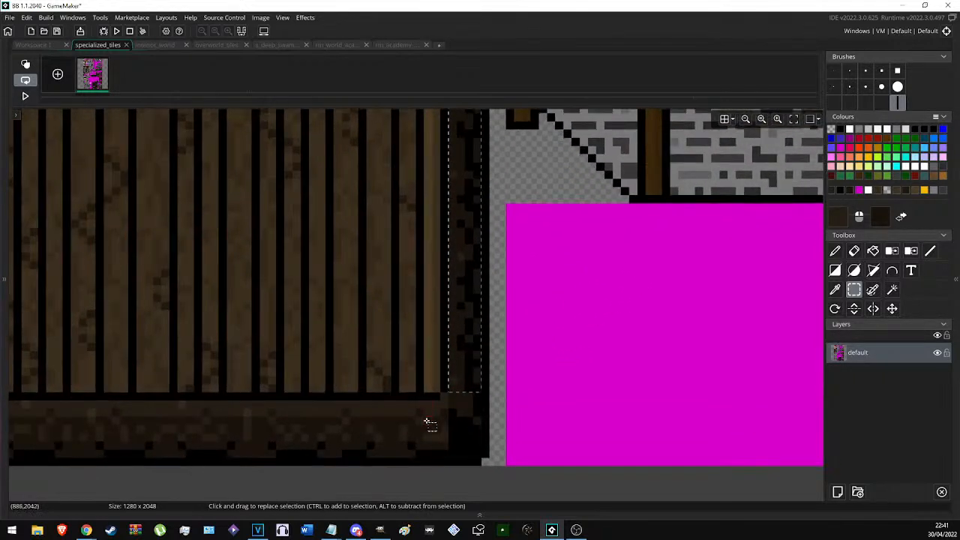
{"action": "left_click", "coordinate": [494, 381]}
{"action": "left_click", "coordinate": [833, 70]}
{"action": "scroll", "coordinate": [446, 403], "scroll_direction": "up", "scroll_amount": 1, "text": "ctrl"}
{"action": "mouse_move", "coordinate": [456, 406]}
{"action": "left_mouse_down"}
{"action": "mouse_move", "coordinate": [456, 428]}
{"action": "mouse_move", "coordinate": [477, 420]}
{"action": "mouse_move", "coordinate": [484, 440]}
{"action": "left_mouse_up"}
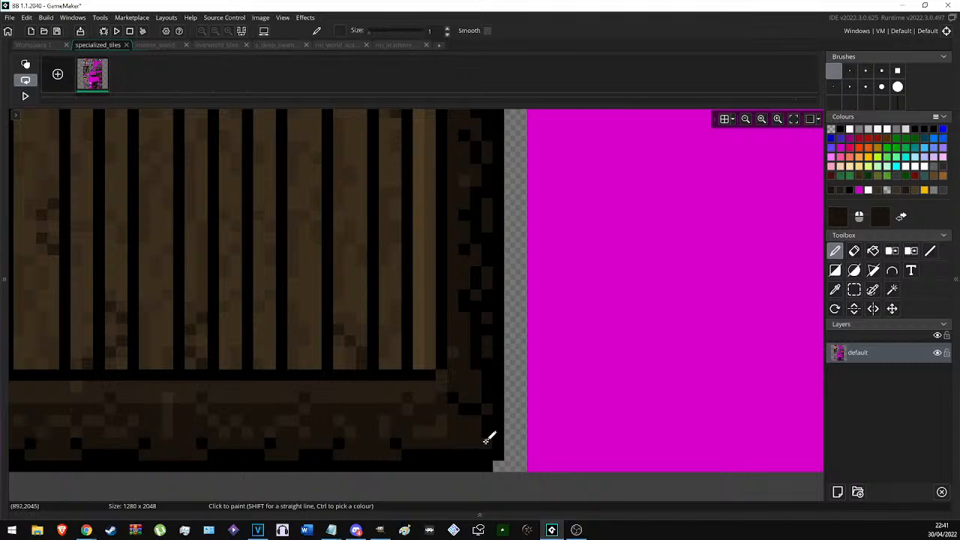
{"action": "left_click", "coordinate": [465, 450], "text": "ctrl"}
{"action": "scroll", "coordinate": [575, 388], "scroll_direction": "down", "scroll_amount": 4, "text": "ctrl"}
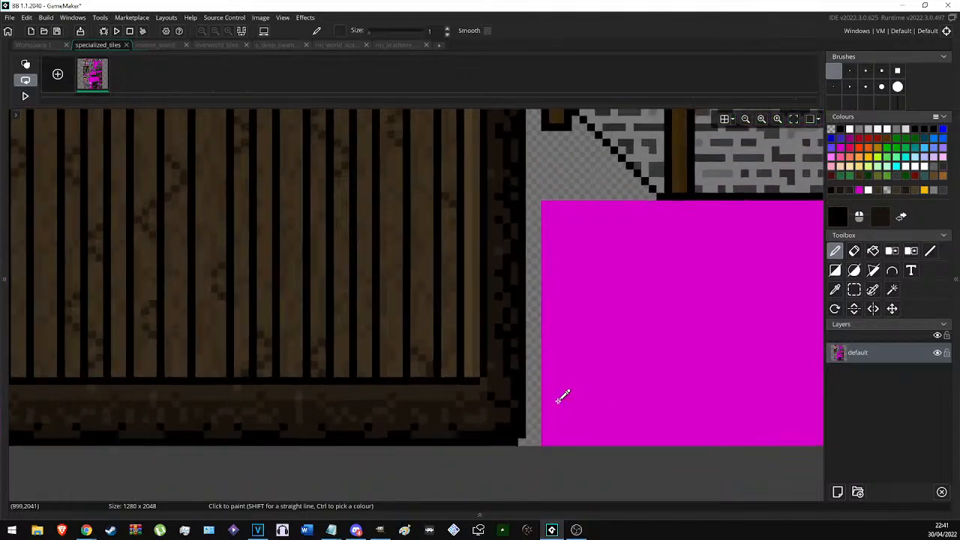
{"action": "key", "text": "s"}
{"action": "scroll", "coordinate": [545, 408], "scroll_direction": "down", "scroll_amount": 2, "text": "ctrl"}
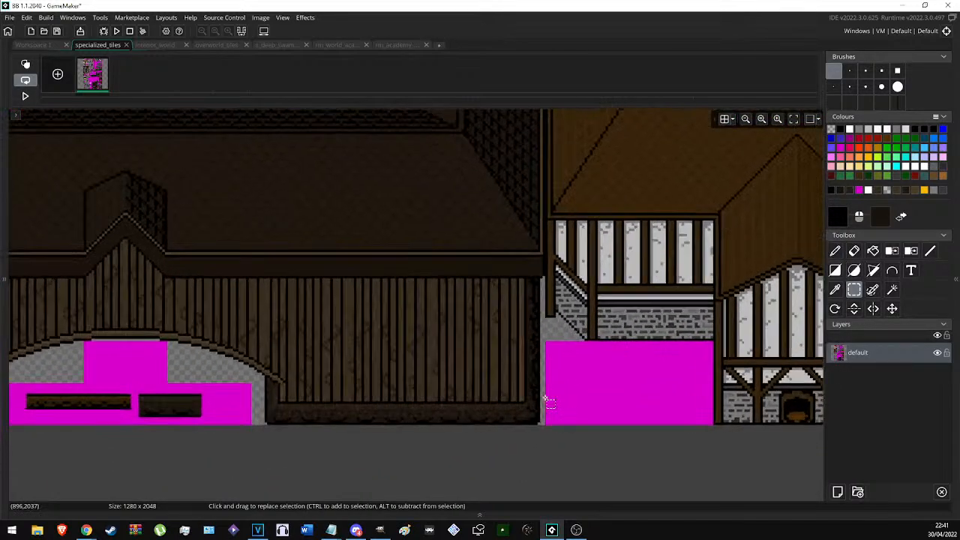
Paint black shading pixels down the inner edge and across the top of the right post with the one-pixel pencil.
{"action": "scroll", "coordinate": [540, 390], "scroll_direction": "up", "scroll_amount": 5, "text": "ctrl"}
{"action": "key", "text": "p"}
{"action": "scroll", "coordinate": [451, 391], "scroll_direction": "up", "scroll_amount": 1, "text": "ctrl"}
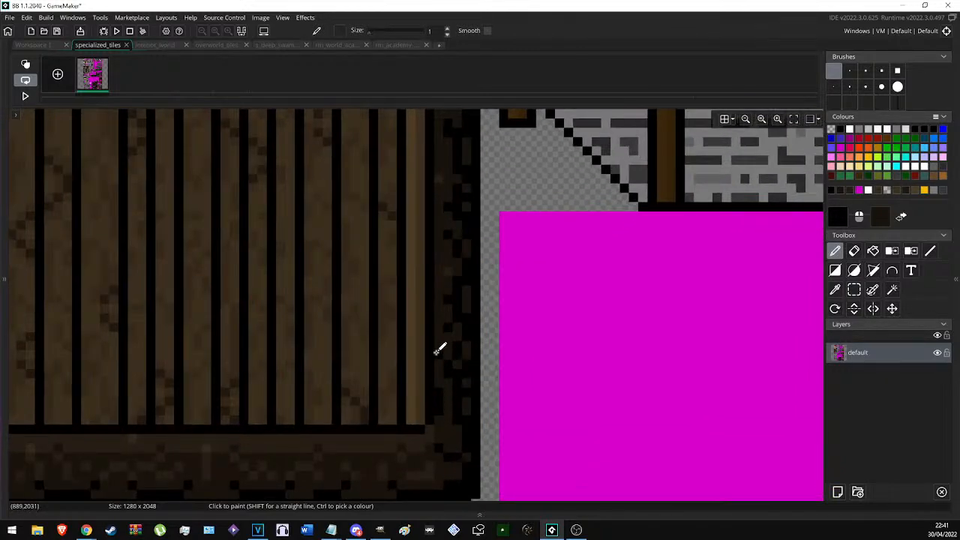
{"action": "scroll", "coordinate": [400, 336], "scroll_direction": "up", "scroll_amount": 1, "text": "ctrl"}
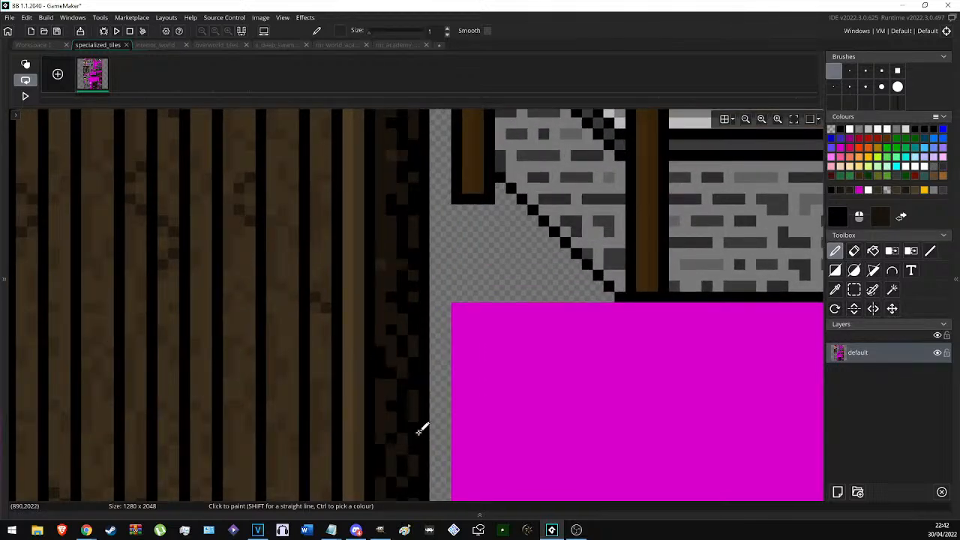
{"action": "scroll", "coordinate": [390, 430], "scroll_direction": "up", "scroll_amount": 2}
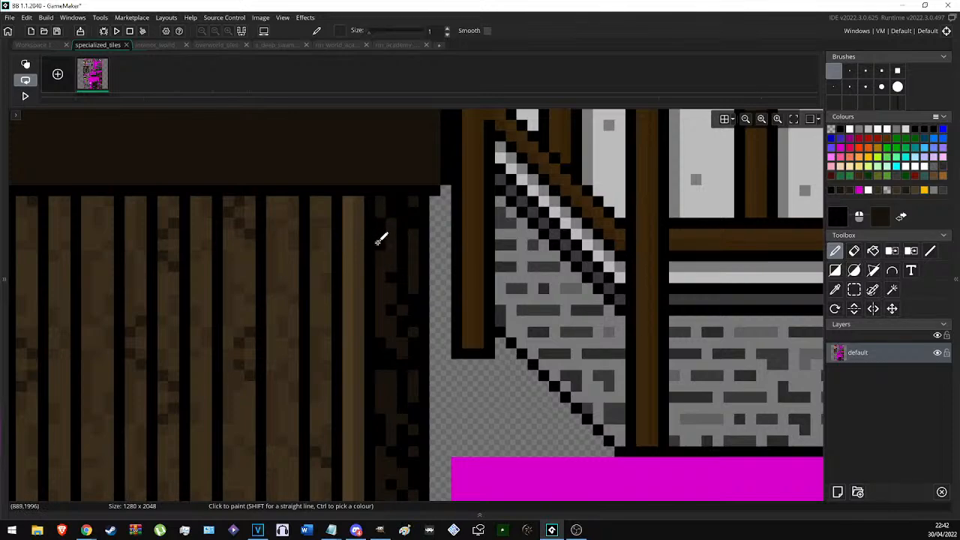
{"action": "scroll", "coordinate": [412, 340], "scroll_direction": "down", "scroll_amount": 2, "text": "ctrl"}
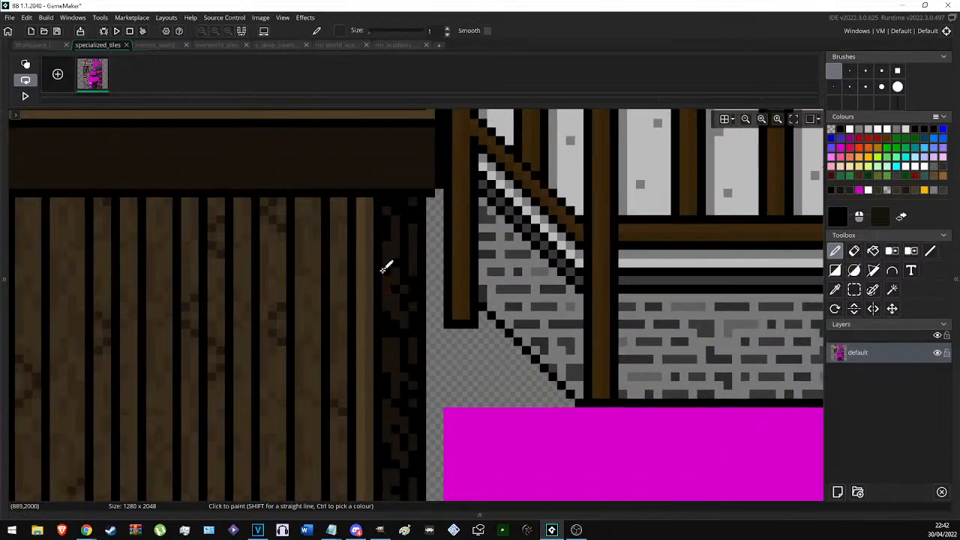
{"action": "scroll", "coordinate": [457, 294], "scroll_direction": "down", "scroll_amount": 4, "text": "ctrl"}
{"action": "scroll", "coordinate": [456, 294], "scroll_direction": "down", "scroll_amount": 3, "text": "ctrl"}
{"action": "scroll", "coordinate": [439, 300], "scroll_direction": "up", "scroll_amount": 6, "text": "ctrl"}
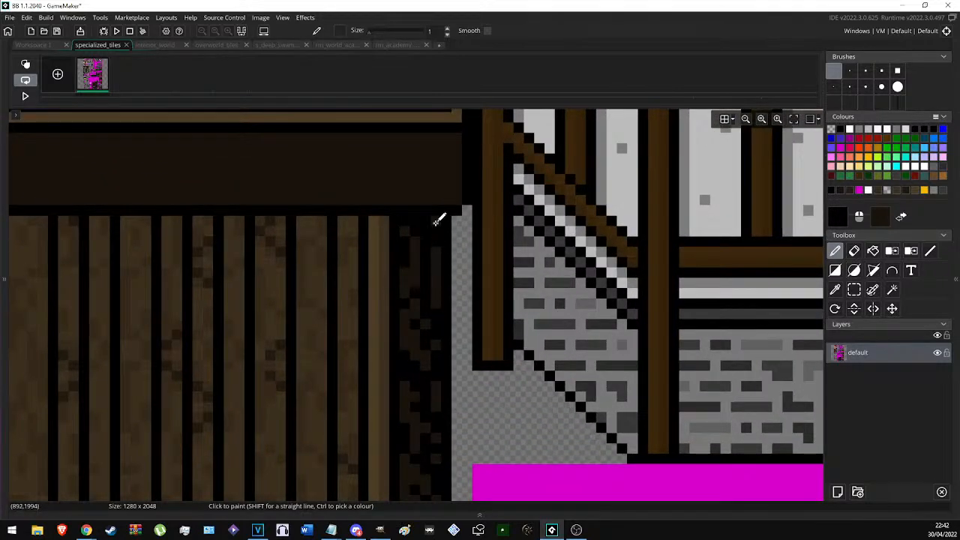
{"action": "scroll", "coordinate": [494, 360], "scroll_direction": "up", "scroll_amount": 2, "text": "ctrl"}
{"action": "scroll", "coordinate": [506, 386], "scroll_direction": "down", "scroll_amount": 3}
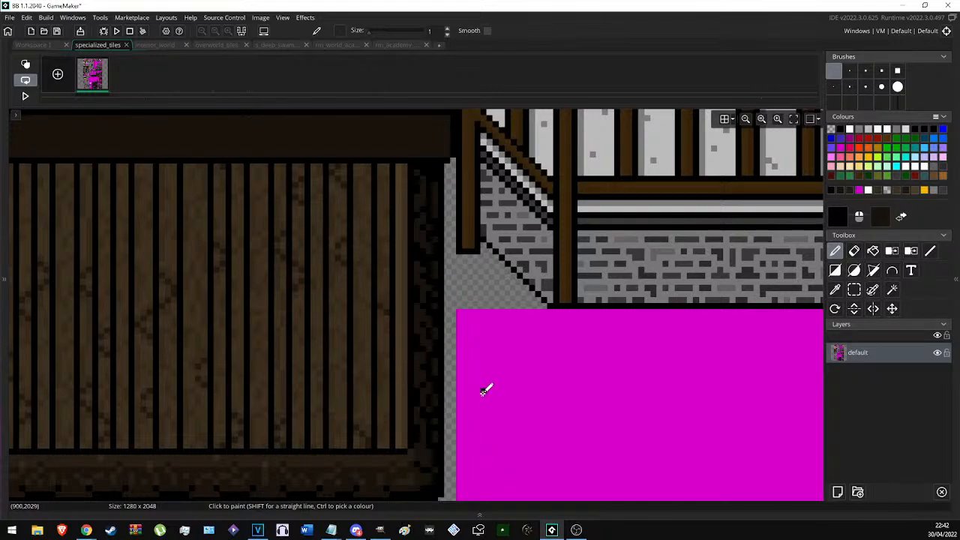
Sample brown from the baseboard and blend the pixels where it joins the right corner post.
{"action": "scroll", "coordinate": [473, 386], "scroll_direction": "down", "scroll_amount": 2, "text": "ctrl"}
{"action": "scroll", "coordinate": [471, 386], "scroll_direction": "down", "scroll_amount": 2, "text": "ctrl"}
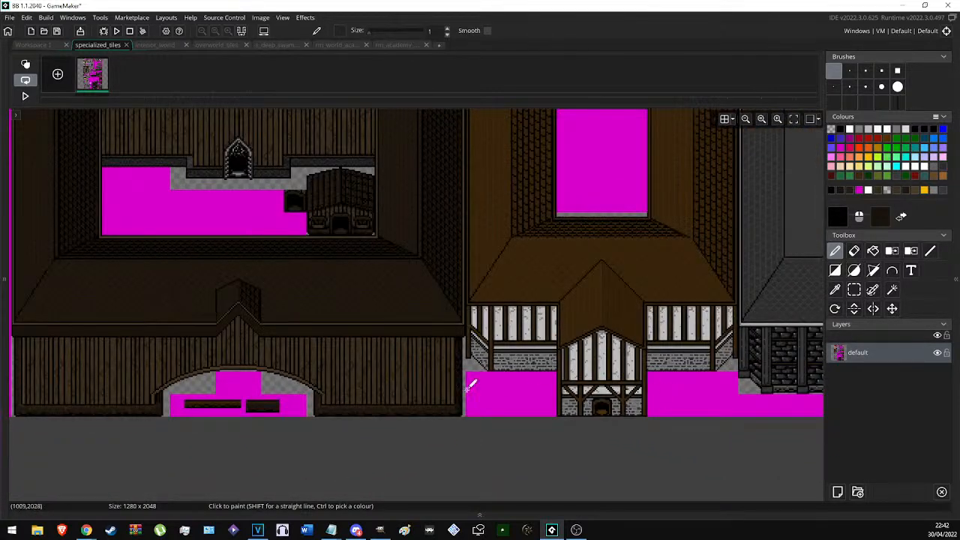
{"action": "scroll", "coordinate": [563, 386], "scroll_direction": "down", "scroll_amount": 2, "text": "ctrl"}
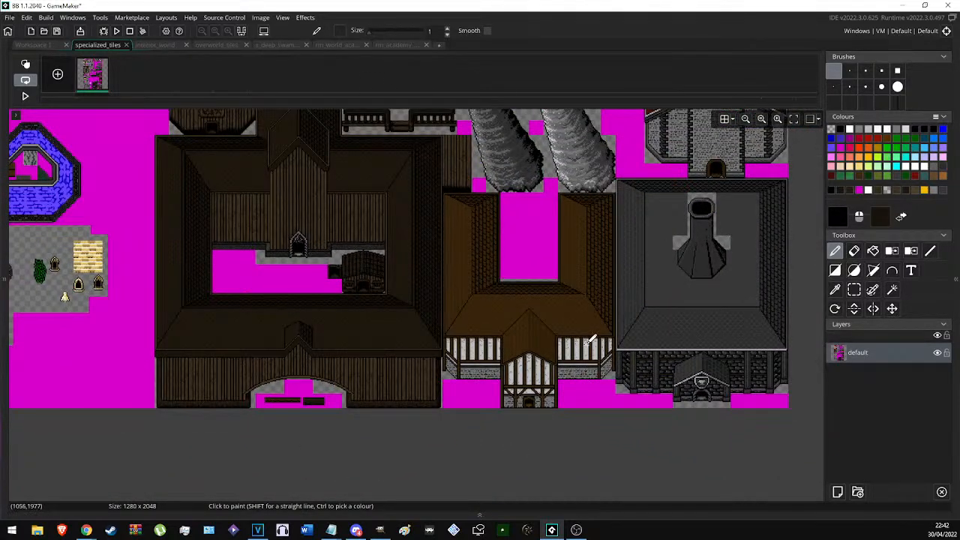
{"action": "scroll", "coordinate": [482, 422], "scroll_direction": "up", "scroll_amount": 5, "text": "ctrl"}
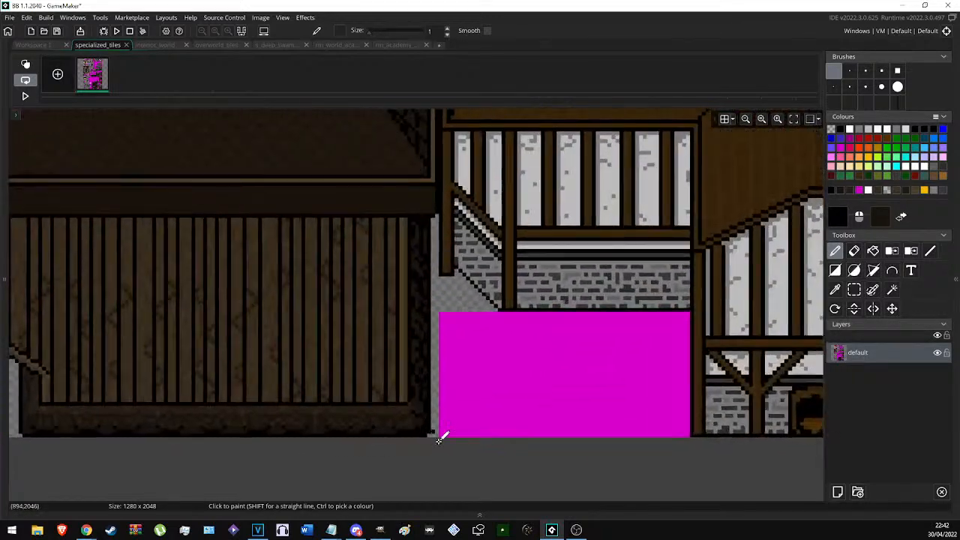
{"action": "key", "text": "s"}
{"action": "scroll", "coordinate": [430, 437], "scroll_direction": "up", "scroll_amount": 1, "text": "ctrl"}
{"action": "key", "text": "p"}
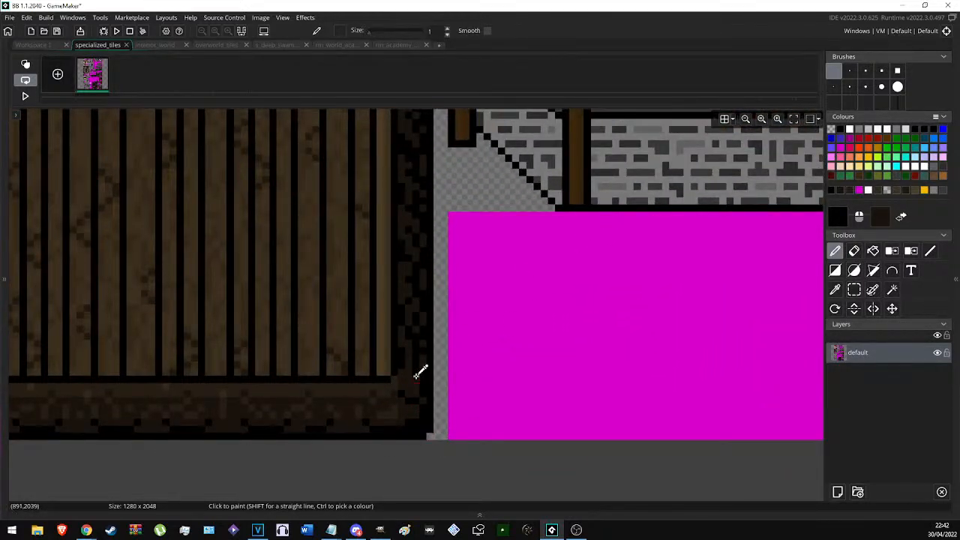
{"action": "left_click", "coordinate": [389, 385], "text": "ctrl"}
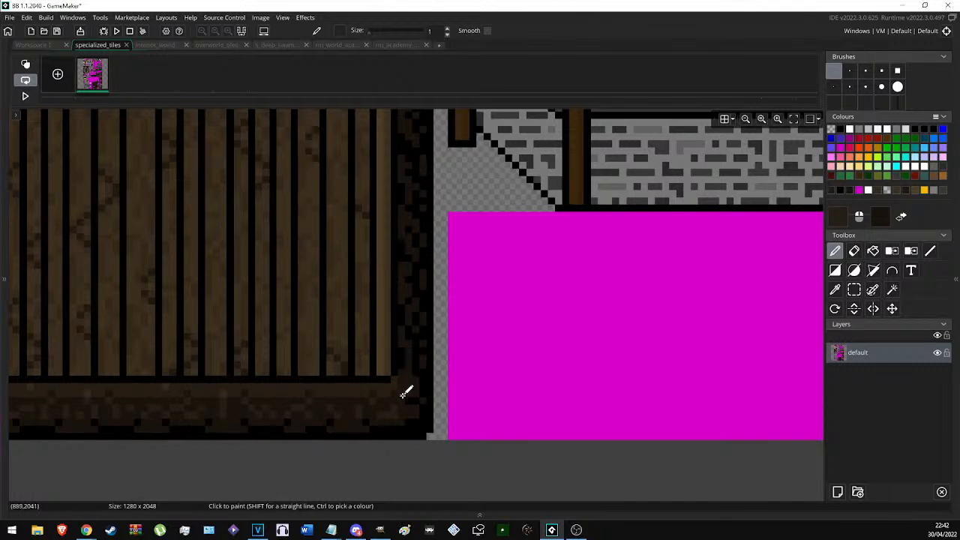
{"action": "scroll", "coordinate": [441, 439], "scroll_direction": "down", "scroll_amount": 1, "text": "ctrl"}
Copy the lower part of the shaded right corner post as a custom pencil brush.
{"action": "key", "text": "s"}
{"action": "scroll", "coordinate": [440, 442], "scroll_direction": "up", "scroll_amount": 1}
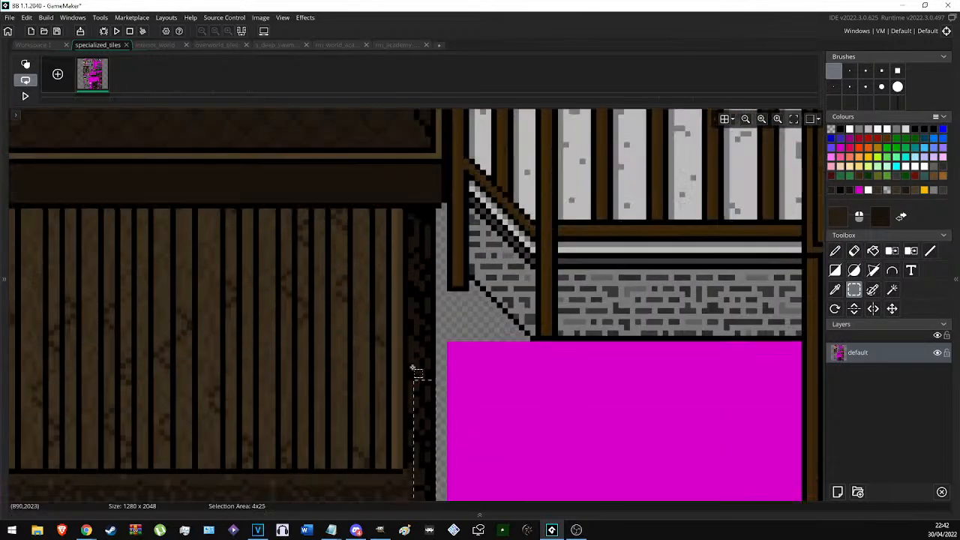
{"action": "key", "text": "p"}
Select the post area below the arch's left end and stamp the copied shaded post texture into it.
{"action": "middle_click_drag", "start_coordinate": [210, 355], "coordinate": [705, 246]}
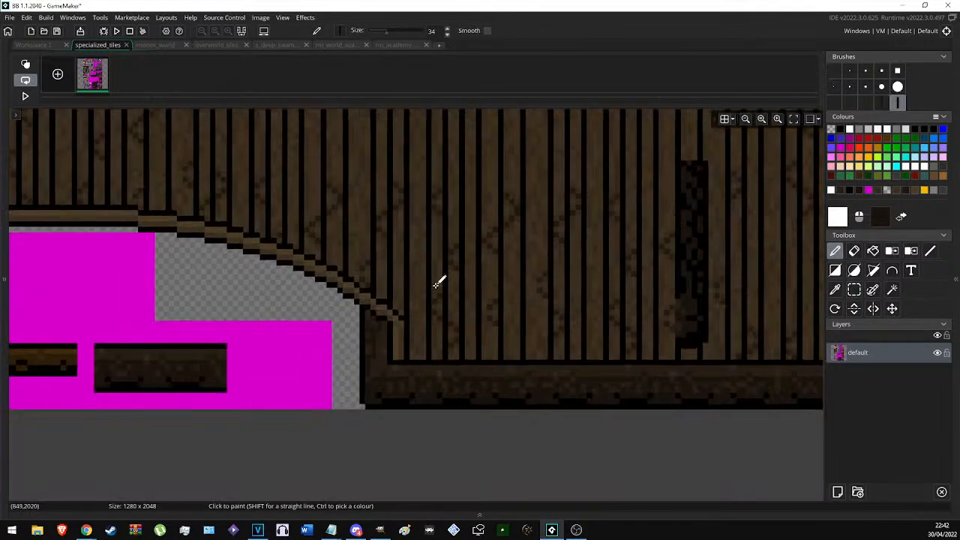
{"action": "middle_click_drag", "start_coordinate": [123, 300], "coordinate": [787, 350]}
{"action": "left_click", "coordinate": [853, 291]}
{"action": "scroll", "coordinate": [430, 456], "scroll_direction": "up", "scroll_amount": 1, "text": "ctrl"}
{"action": "left_click_drag", "start_coordinate": [431, 460], "coordinate": [413, 308]}
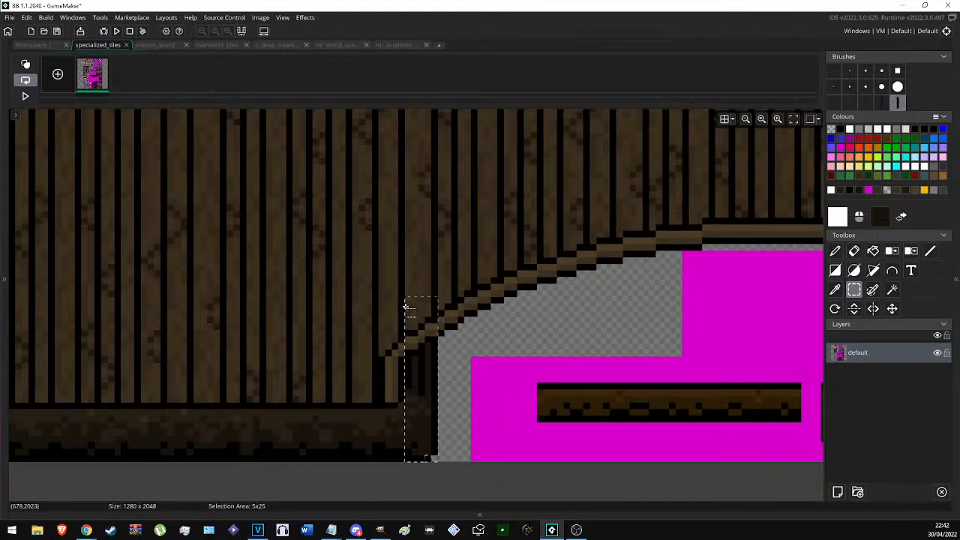
{"action": "mouse_move", "coordinate": [427, 346]}
{"action": "left_mouse_down"}
{"action": "mouse_move", "coordinate": [424, 448]}
{"action": "mouse_move", "coordinate": [436, 465]}
{"action": "left_mouse_up"}
{"action": "key", "text": "d"}
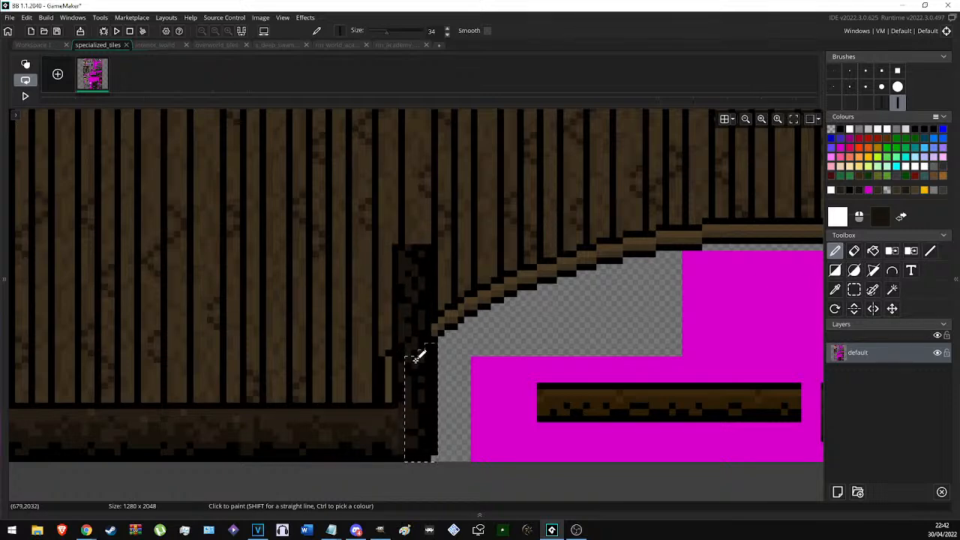
{"action": "key", "text": "e"}
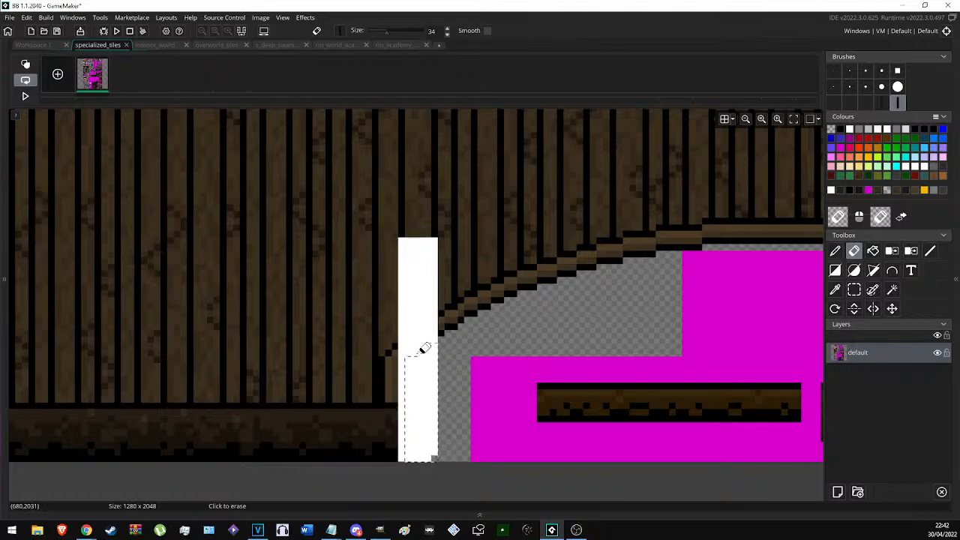
{"action": "key", "text": "s"}
{"action": "scroll", "coordinate": [559, 362], "scroll_direction": "down", "scroll_amount": 6}
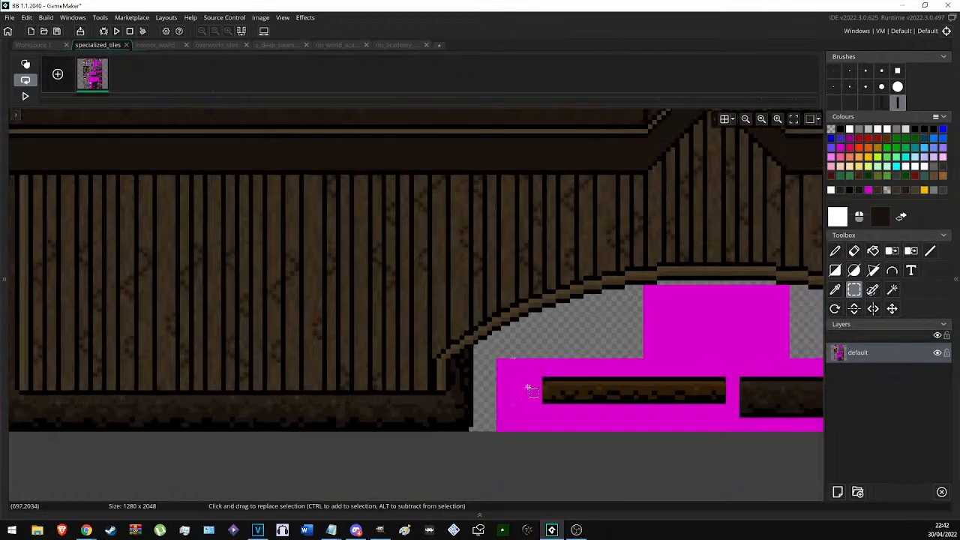
Try breaking up the black outline above the front wall's baseboard with sampled black notch pixels and brown gap pixels.
{"action": "scroll", "coordinate": [558, 398], "scroll_direction": "up", "scroll_amount": 6}
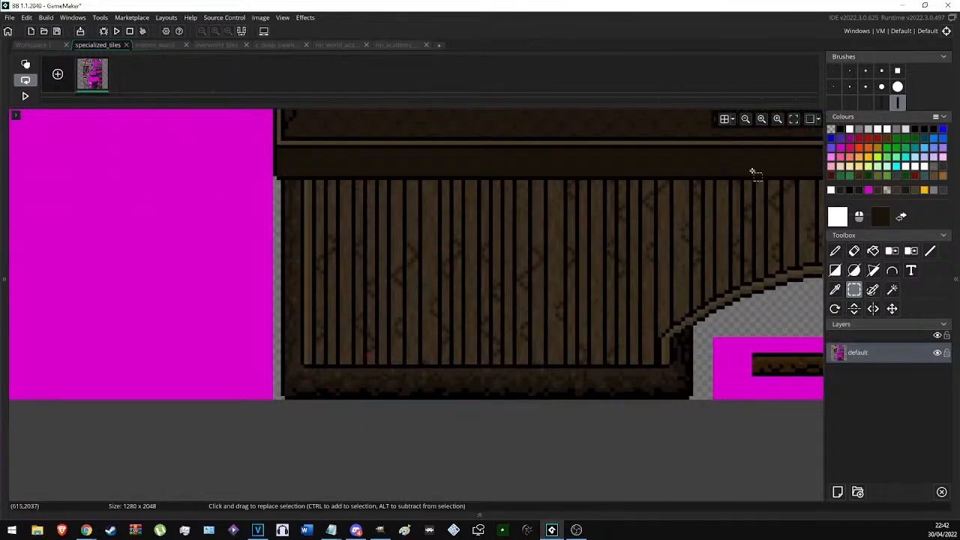
{"action": "key", "text": "d"}
{"action": "scroll", "coordinate": [403, 362], "scroll_direction": "up", "scroll_amount": 4}
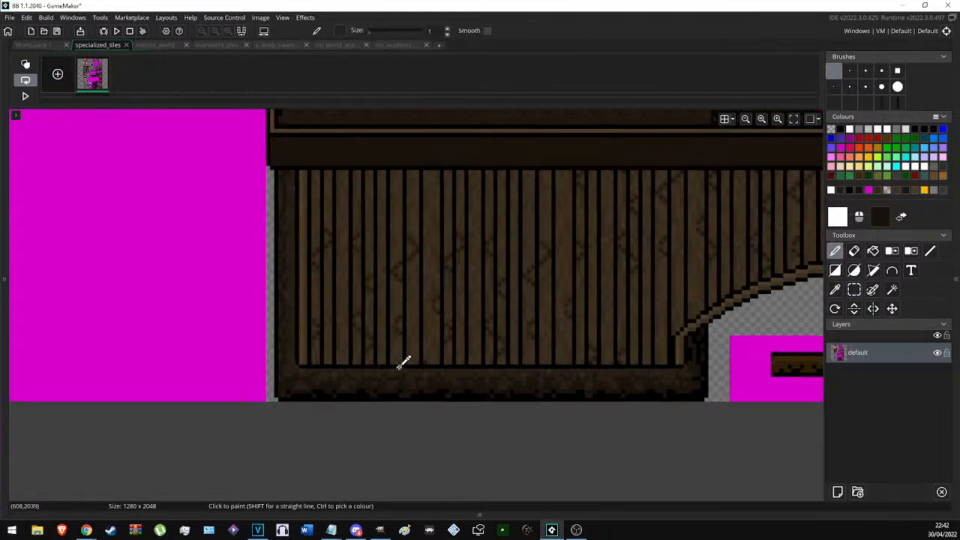
{"action": "left_click", "coordinate": [296, 337], "text": "ctrl"}
{"action": "left_click", "coordinate": [305, 373], "text": "ctrl"}
{"action": "left_click", "coordinate": [295, 384]}
{"action": "scroll", "coordinate": [294, 380], "scroll_direction": "down", "scroll_amount": 4}
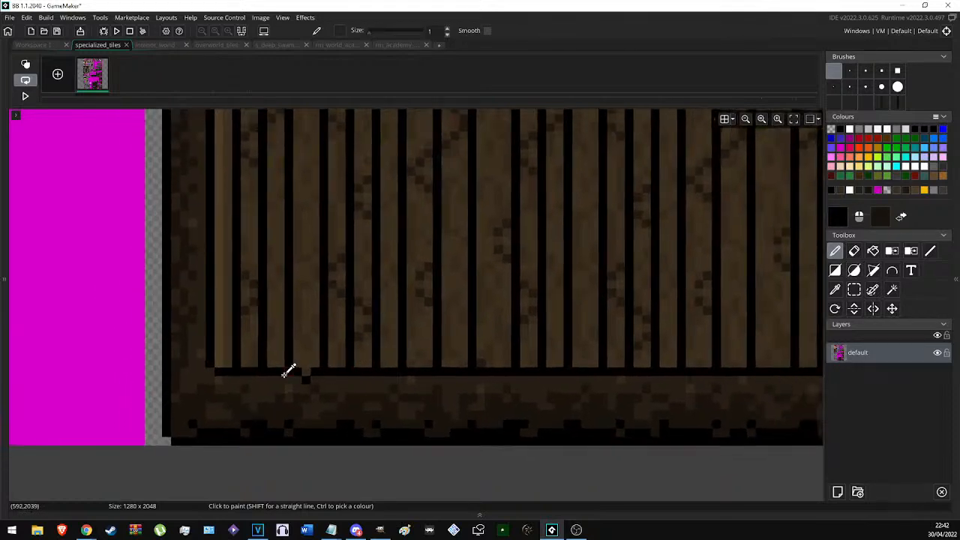
{"action": "scroll", "coordinate": [360, 372], "scroll_direction": "up", "scroll_amount": 3}
{"action": "scroll", "coordinate": [347, 366], "scroll_direction": "down", "scroll_amount": 1}
{"action": "left_click", "coordinate": [343, 375], "text": "ctrl"}
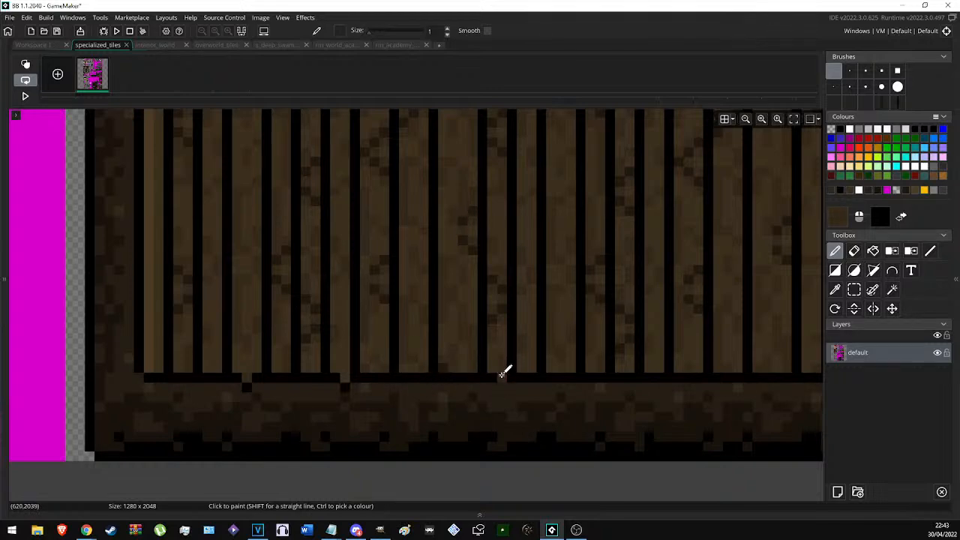
{"action": "scroll", "coordinate": [504, 383], "scroll_direction": "down", "scroll_amount": 5}
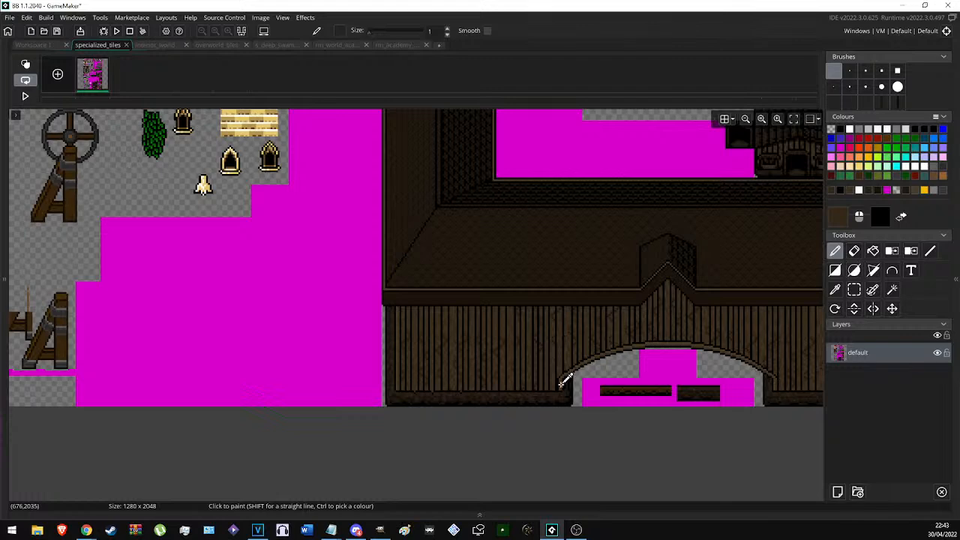
Try painting dark green moss pixels along the top edge of the front wall's baseboard with the one-pixel pencil.
{"action": "scroll", "coordinate": [564, 381], "scroll_direction": "up", "scroll_amount": 2}
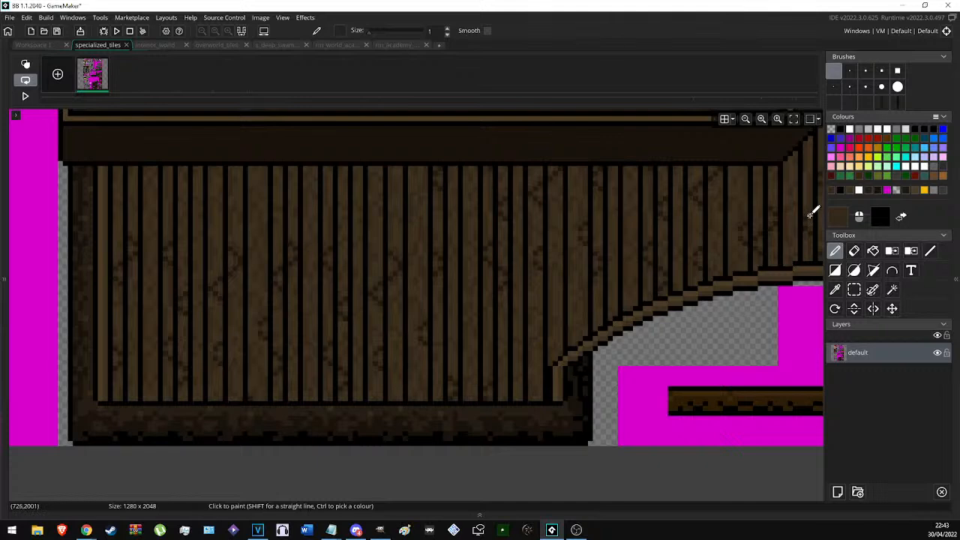
{"action": "left_click", "coordinate": [888, 178]}
{"action": "left_click", "coordinate": [904, 177]}
{"action": "scroll", "coordinate": [343, 305], "scroll_direction": "up", "scroll_amount": 3}
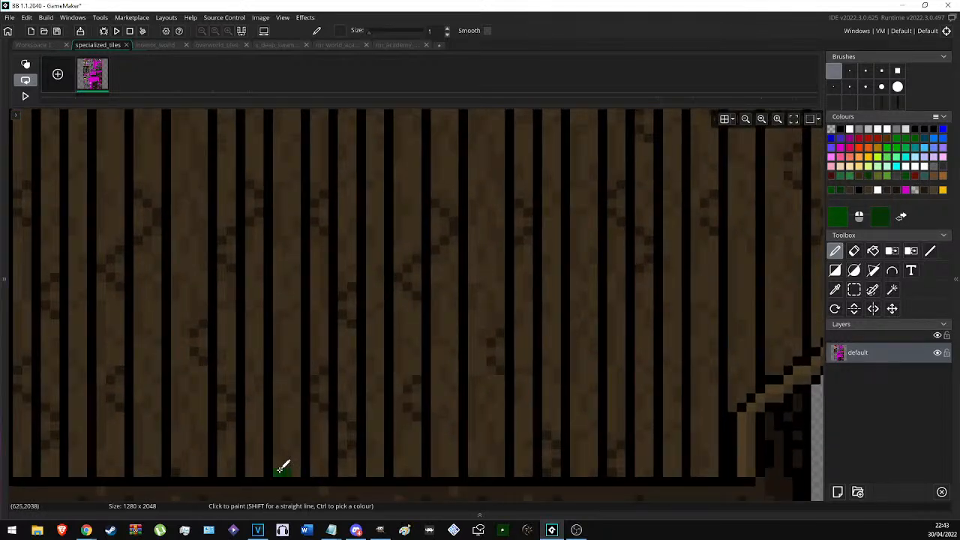
{"action": "middle_click_drag", "start_coordinate": [290, 451], "coordinate": [409, 310]}
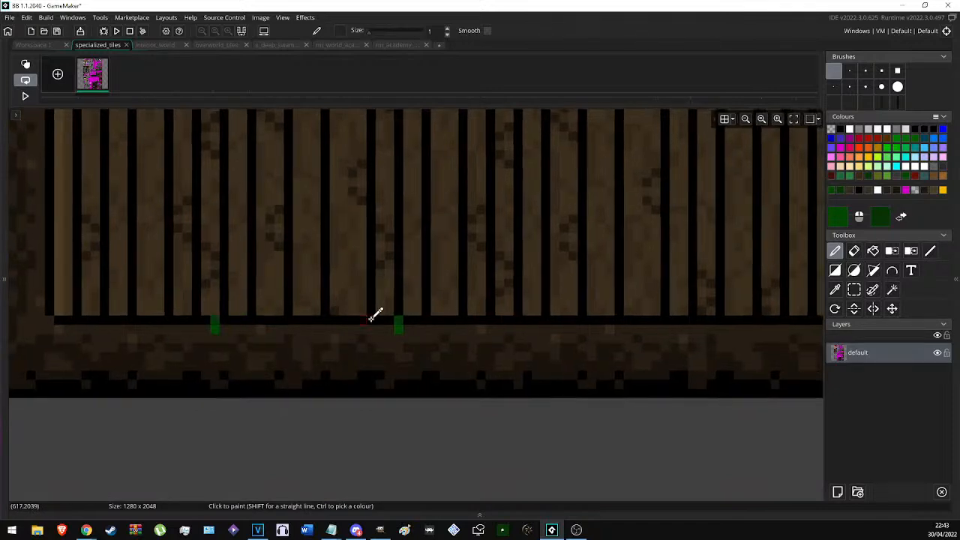
{"action": "scroll", "coordinate": [225, 310], "scroll_direction": "down", "scroll_amount": 4}
{"action": "scroll", "coordinate": [324, 303], "scroll_direction": "up", "scroll_amount": 3}
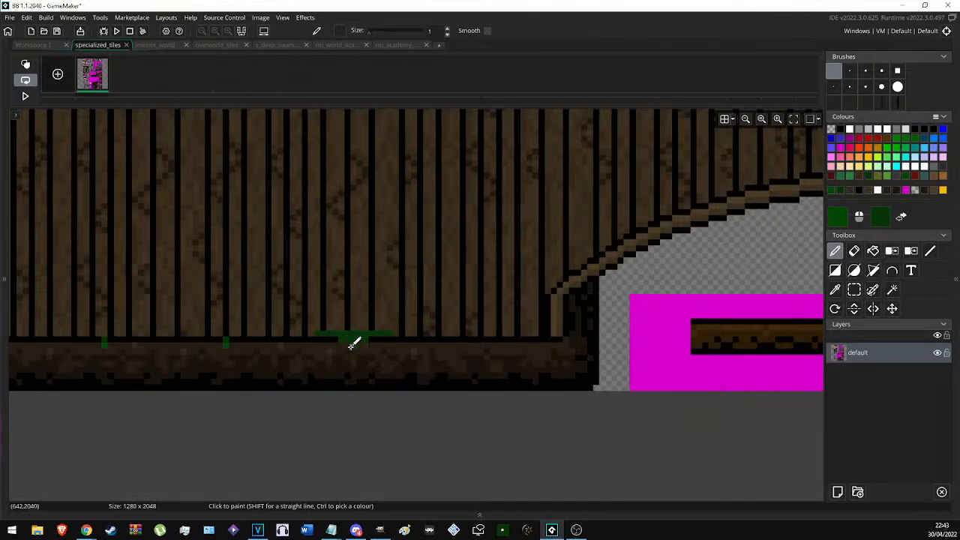
{"action": "scroll", "coordinate": [450, 331], "scroll_direction": "down", "scroll_amount": 3}
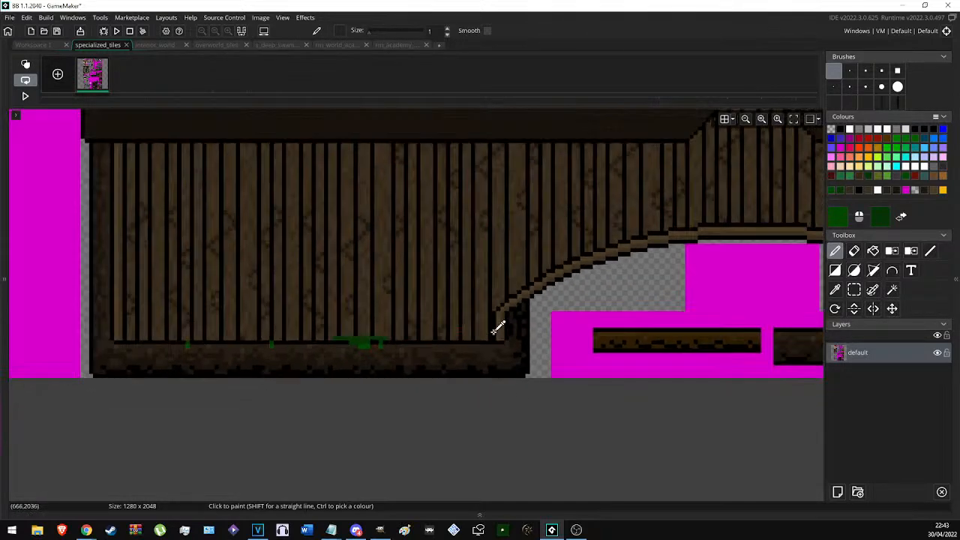
{"action": "scroll", "coordinate": [440, 327], "scroll_direction": "up", "scroll_amount": 3}
{"action": "scroll", "coordinate": [468, 342], "scroll_direction": "up", "scroll_amount": 1}
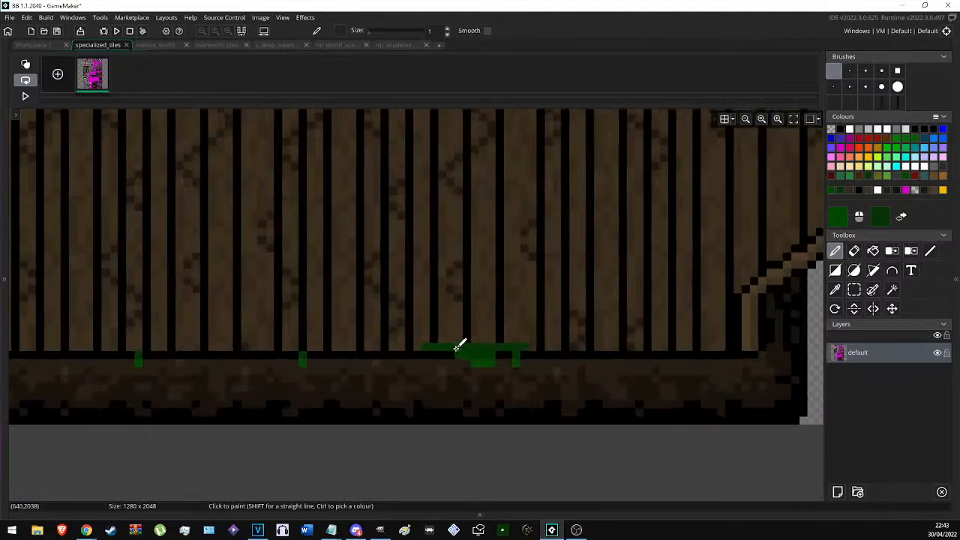
Undo the green moss pixels on the front wall's baseboard.
{"action": "scroll", "coordinate": [606, 370], "scroll_direction": "down", "scroll_amount": 1}
{"action": "scroll", "coordinate": [235, 388], "scroll_direction": "down", "scroll_amount": 2}
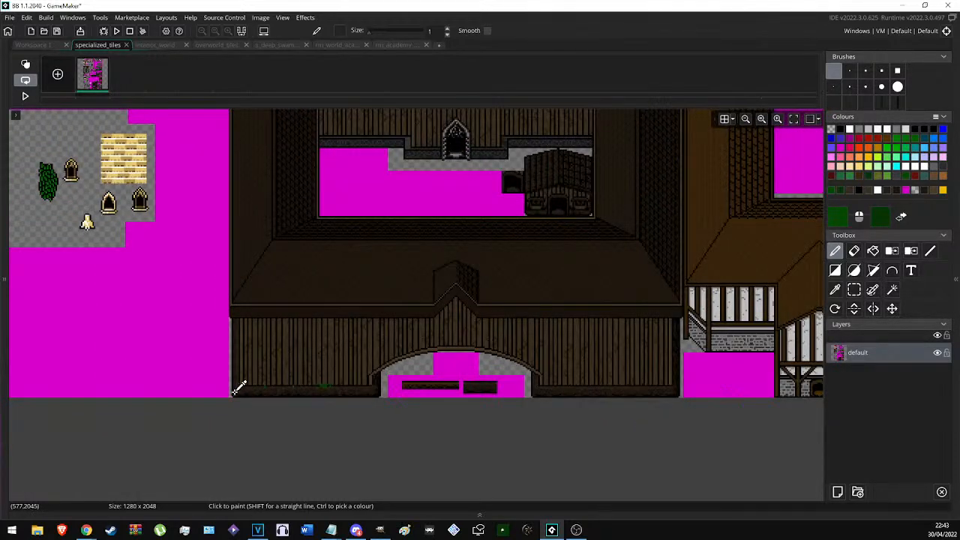
{"action": "scroll", "coordinate": [255, 384], "scroll_direction": "up", "scroll_amount": 4}
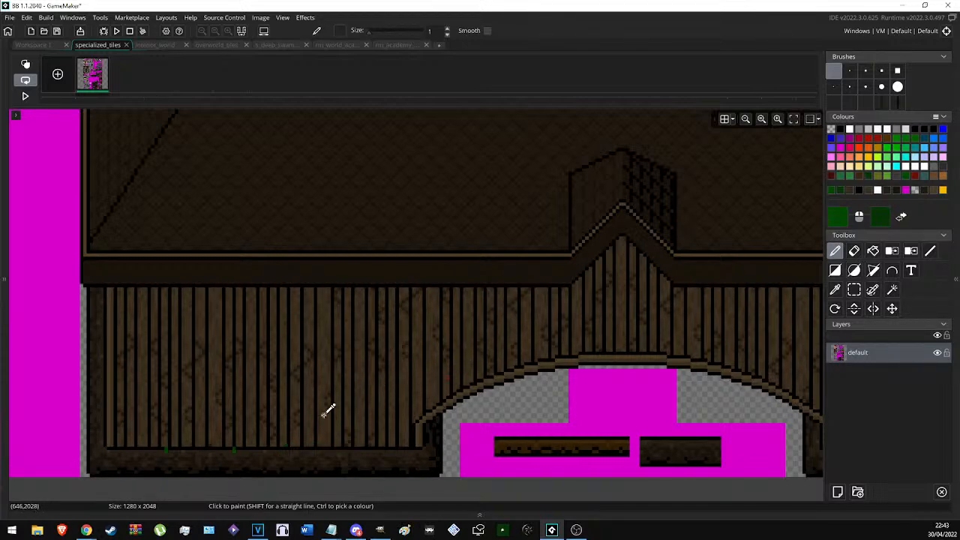
{"action": "scroll", "coordinate": [253, 379], "scroll_direction": "down", "scroll_amount": 3}
{"action": "scroll", "coordinate": [230, 392], "scroll_direction": "up", "scroll_amount": 4}
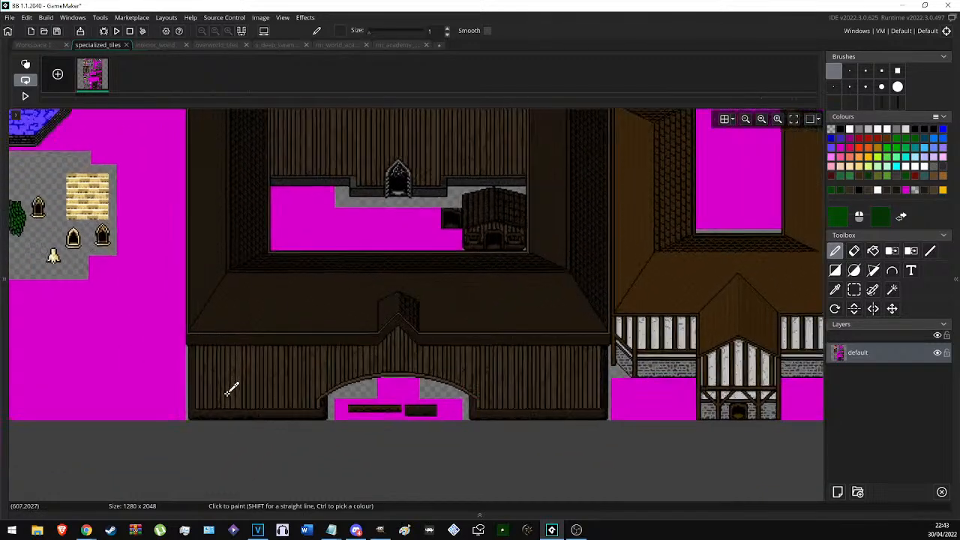
{"action": "scroll", "coordinate": [227, 395], "scroll_direction": "down", "scroll_amount": 2}
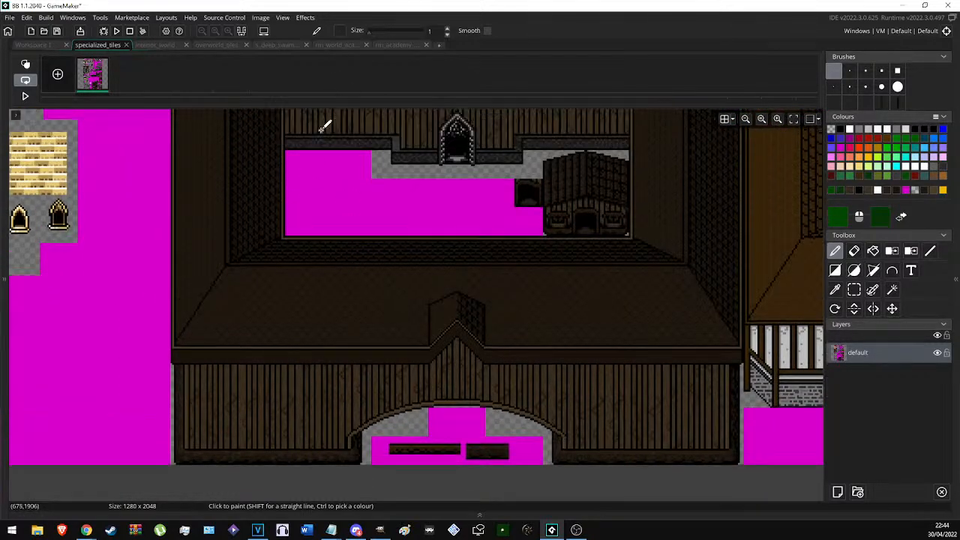
Open the rm_world_academyland room, expand its view to full width and check the academy building on the map.
{"action": "left_click", "coordinate": [335, 45]}
{"action": "scroll", "coordinate": [417, 362], "scroll_direction": "down", "scroll_amount": 4}
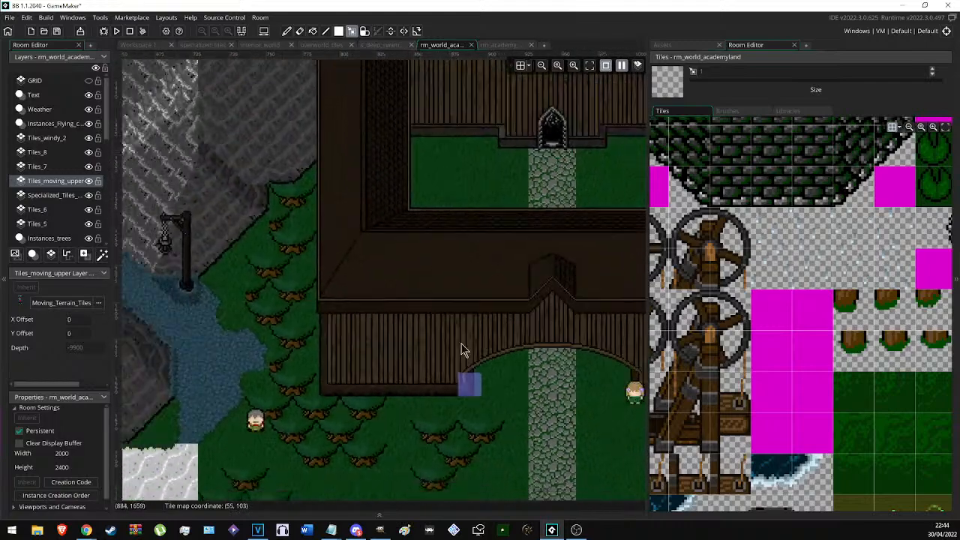
{"action": "left_click", "coordinate": [242, 33]}
{"action": "scroll", "coordinate": [510, 347], "scroll_direction": "down", "scroll_amount": 5}
{"action": "middle_click_drag", "start_coordinate": [518, 380], "coordinate": [379, 358]}
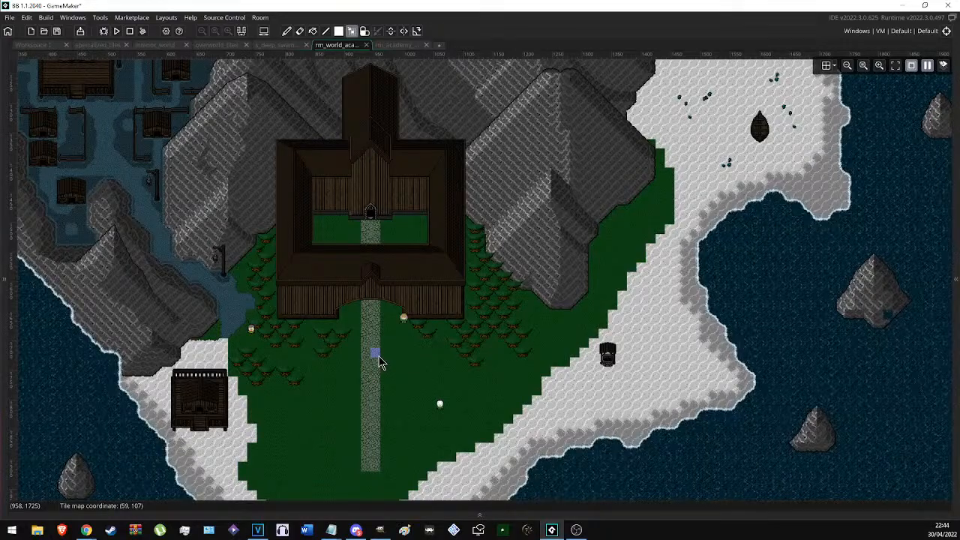
Examine the island's layout around the academy, from the southern coast to the mountains and village.
{"action": "scroll", "coordinate": [381, 360], "scroll_direction": "down", "scroll_amount": 2}
{"action": "scroll", "coordinate": [553, 264], "scroll_direction": "down", "scroll_amount": 11}
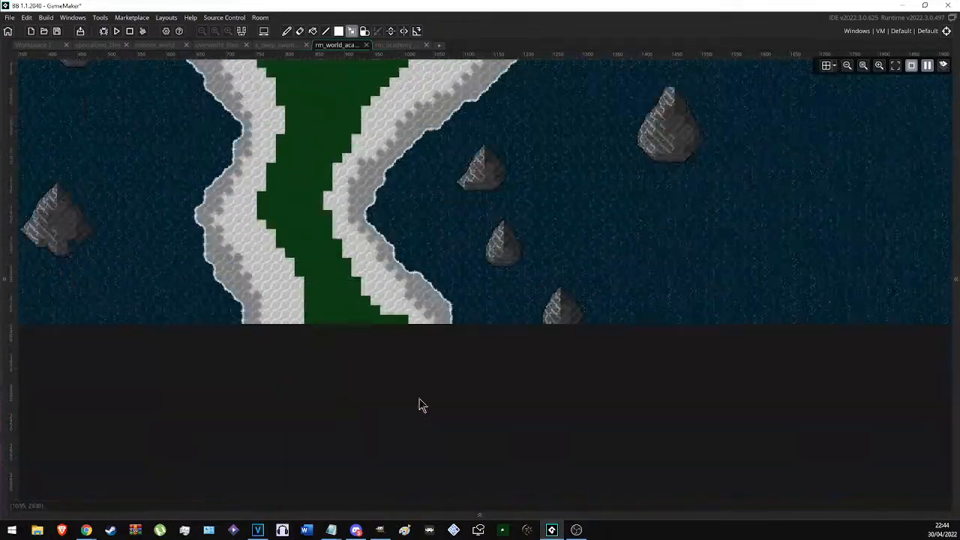
{"action": "scroll", "coordinate": [422, 414], "scroll_direction": "up", "scroll_amount": 7}
{"action": "scroll", "coordinate": [327, 281], "scroll_direction": "up", "scroll_amount": 7}
{"action": "scroll", "coordinate": [388, 370], "scroll_direction": "down", "scroll_amount": 5}
{"action": "scroll", "coordinate": [389, 417], "scroll_direction": "down", "scroll_amount": 2, "text": "ctrl"}
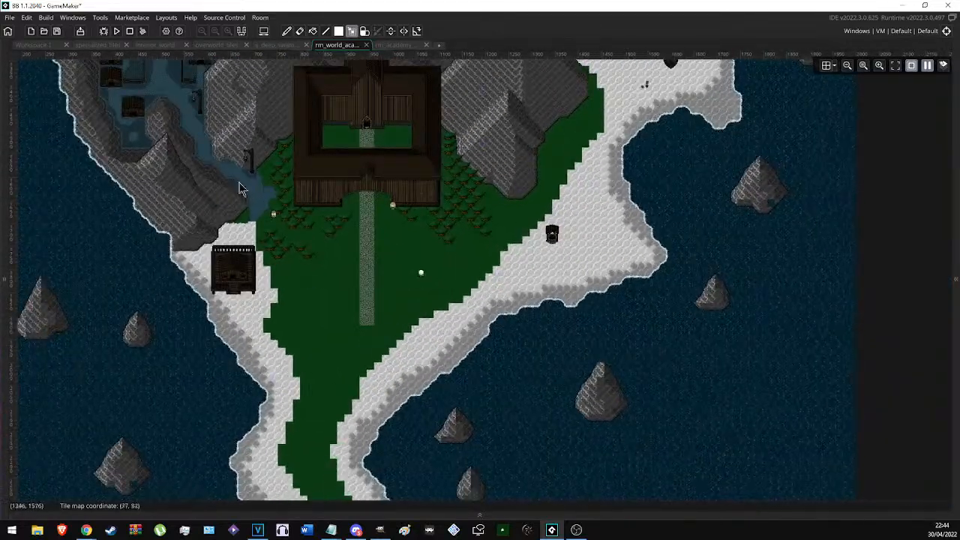
{"action": "scroll", "coordinate": [360, 323], "scroll_direction": "down", "scroll_amount": 5}
{"action": "scroll", "coordinate": [360, 330], "scroll_direction": "down", "scroll_amount": 2, "text": "ctrl"}
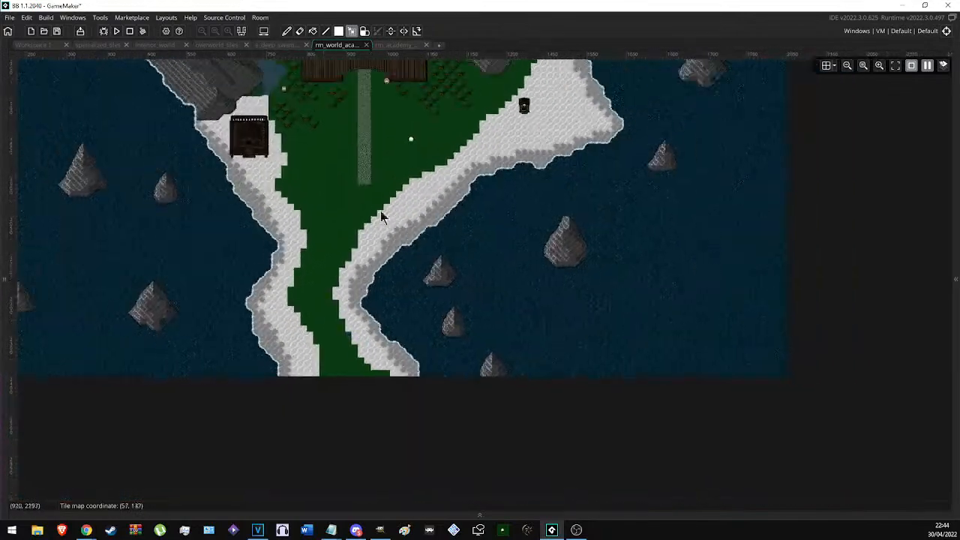
{"action": "middle_click_drag", "start_coordinate": [398, 169], "coordinate": [359, 433]}
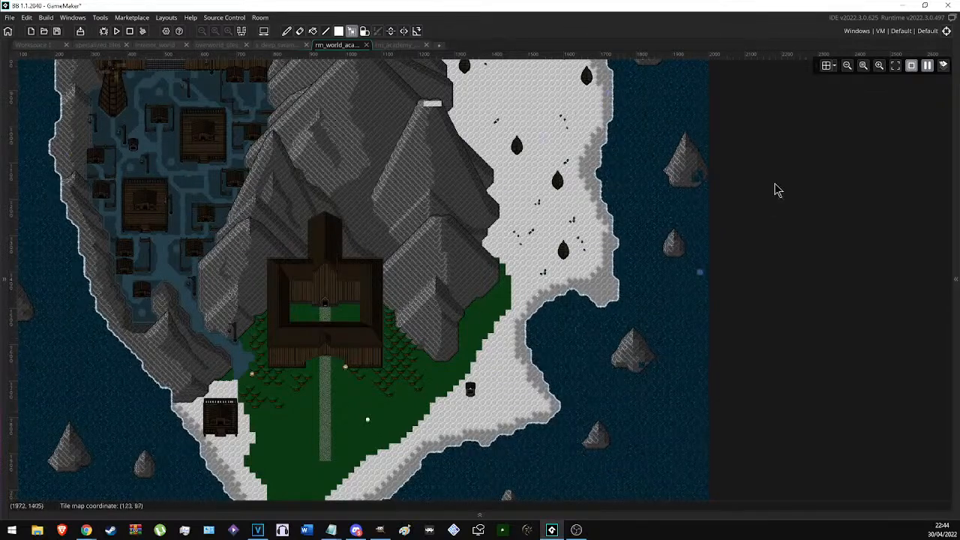
{"action": "scroll", "coordinate": [398, 338], "scroll_direction": "down", "scroll_amount": 2}
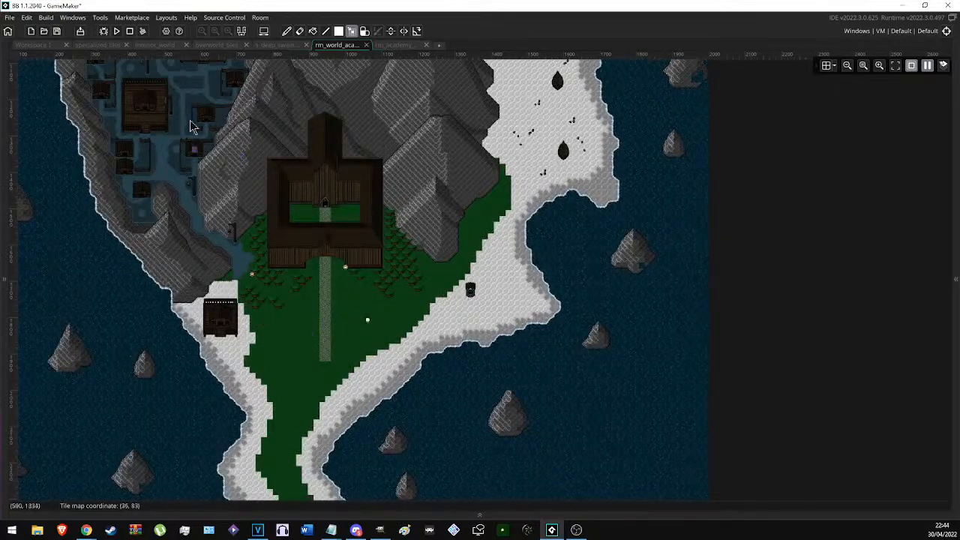
{"action": "scroll", "coordinate": [300, 322], "scroll_direction": "up", "scroll_amount": 3}
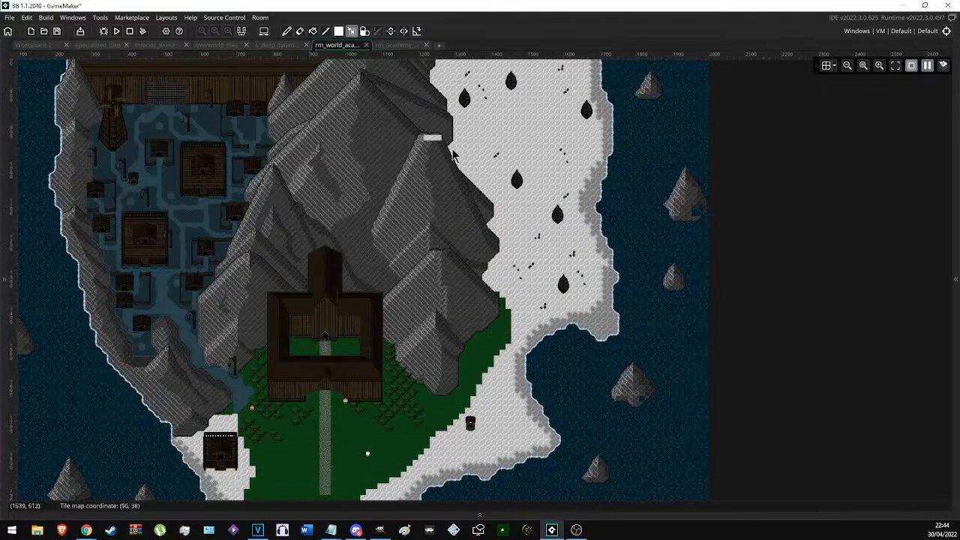
{"action": "scroll", "coordinate": [373, 389], "scroll_direction": "down", "scroll_amount": 1, "text": "ctrl"}
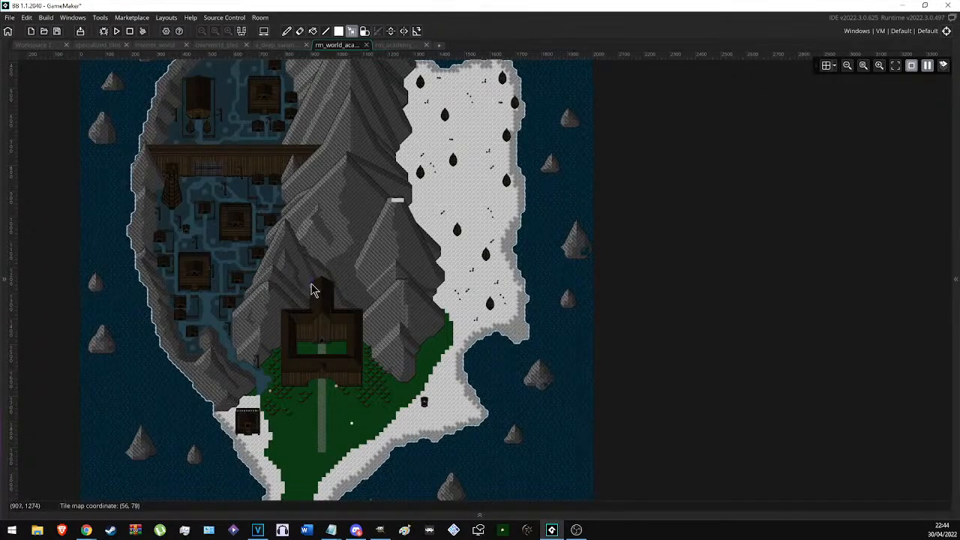
{"action": "scroll", "coordinate": [166, 387], "scroll_direction": "up", "scroll_amount": 1, "text": "ctrl"}
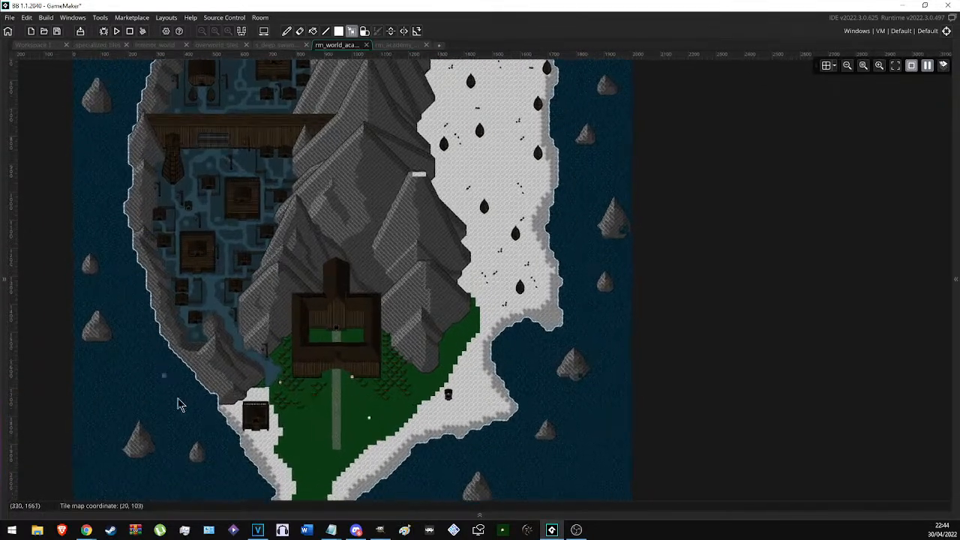
Examine the rocky western shore, the beach house and the academy's front wall and courtyard up close in the room.
{"action": "scroll", "coordinate": [167, 387], "scroll_direction": "up", "scroll_amount": 4, "text": "ctrl"}
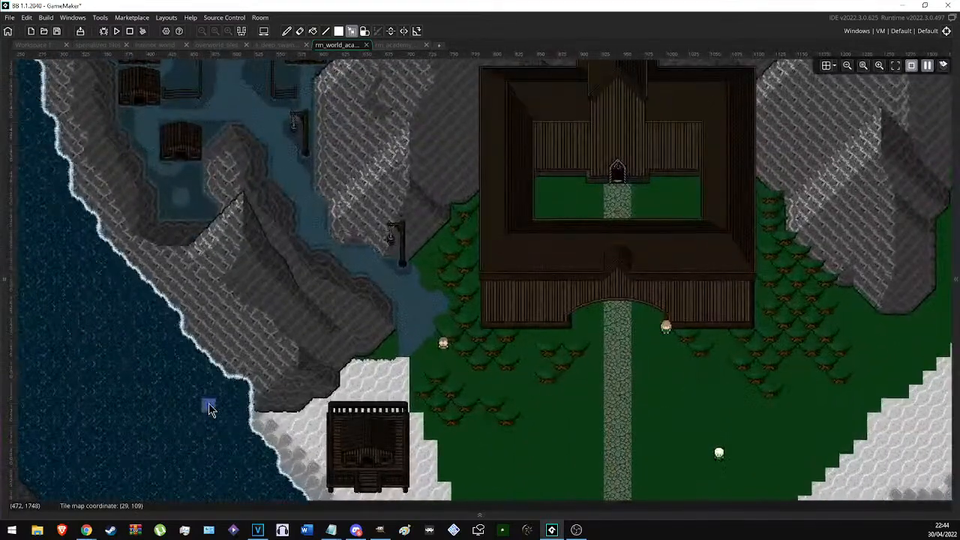
{"action": "scroll", "coordinate": [210, 408], "scroll_direction": "up", "scroll_amount": 2, "text": "ctrl"}
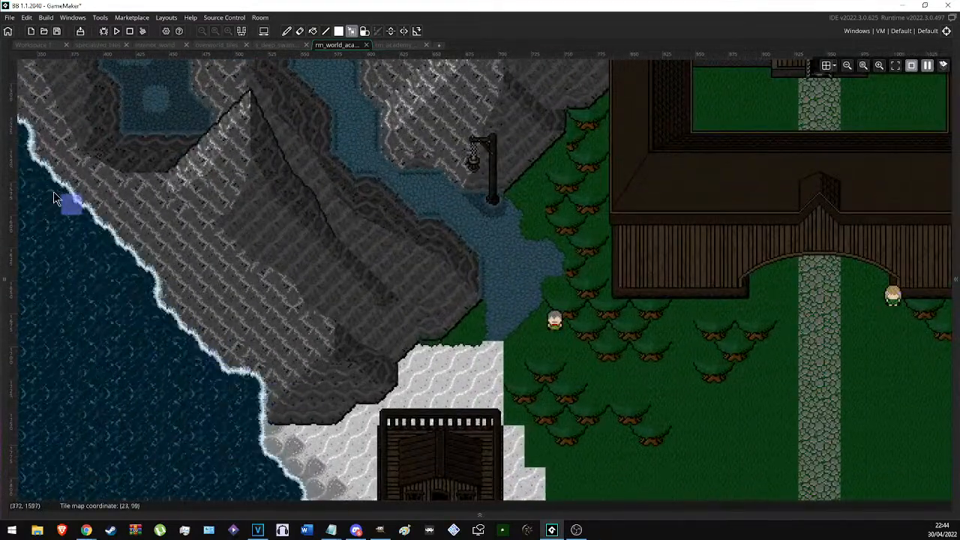
{"action": "scroll", "coordinate": [134, 264], "scroll_direction": "down", "scroll_amount": 3, "text": "ctrl"}
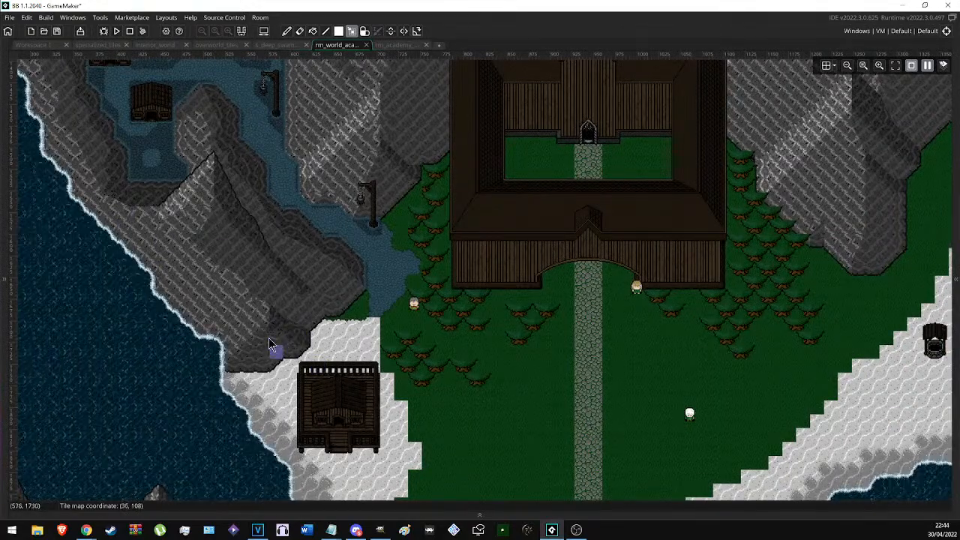
{"action": "scroll", "coordinate": [270, 343], "scroll_direction": "up", "scroll_amount": 2, "text": "ctrl"}
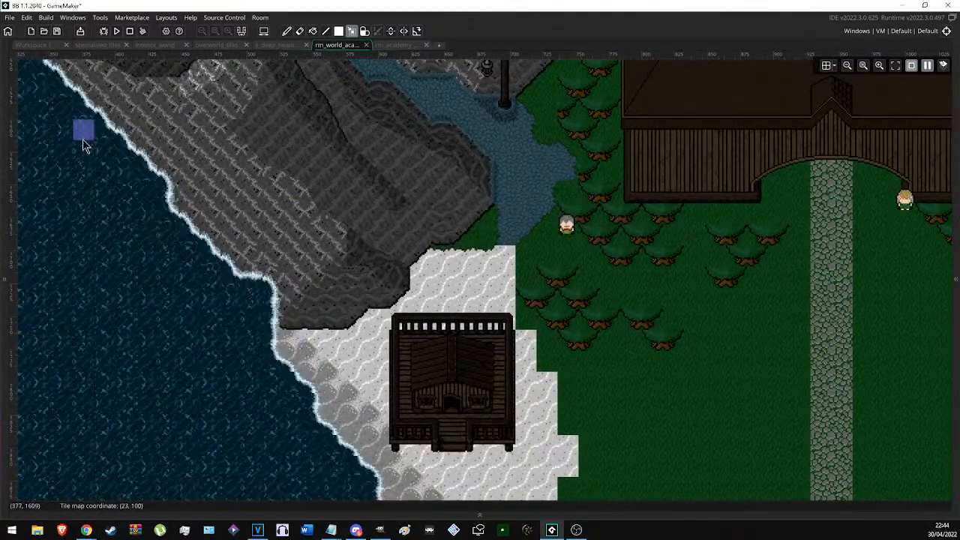
{"action": "scroll", "coordinate": [167, 325], "scroll_direction": "down", "scroll_amount": 1, "text": "ctrl"}
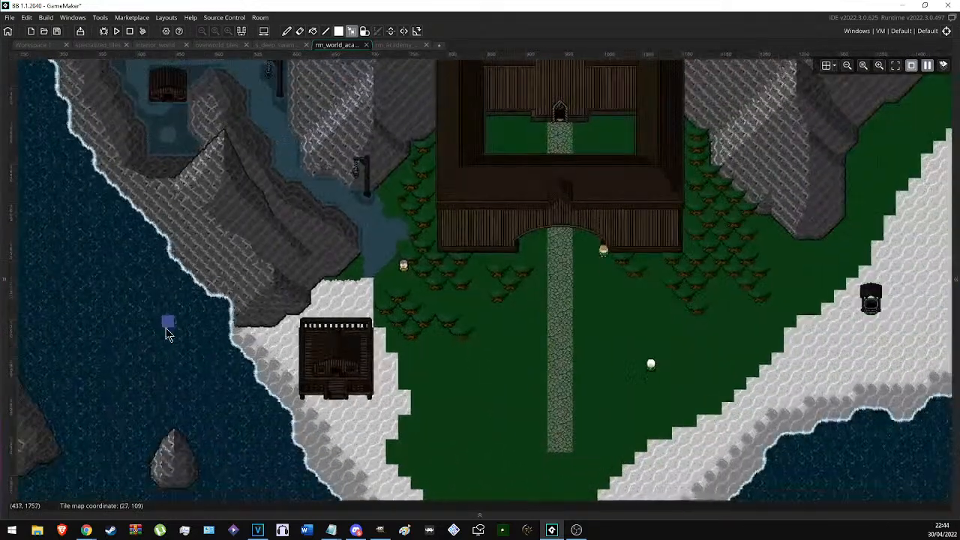
{"action": "scroll", "coordinate": [395, 263], "scroll_direction": "up", "scroll_amount": 4, "text": "ctrl"}
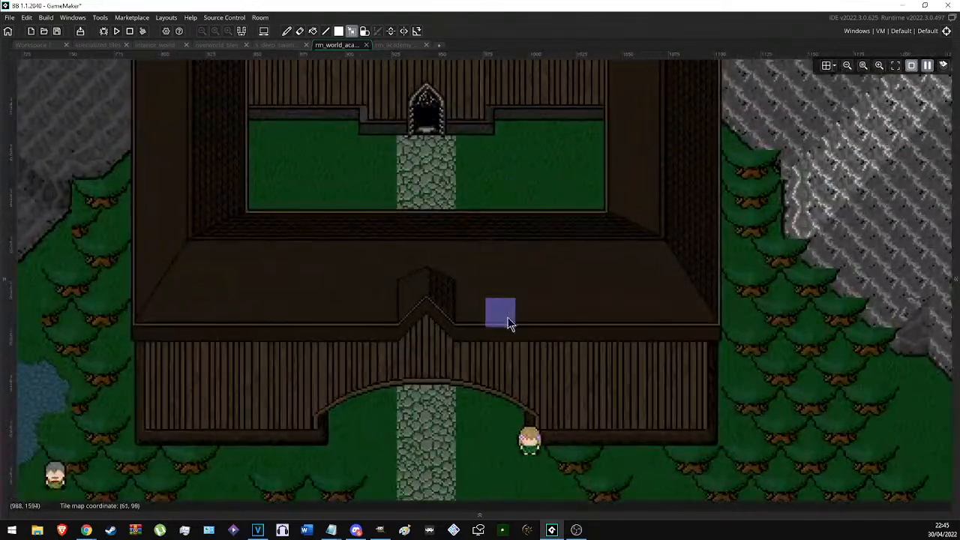
{"action": "middle_click_drag", "start_coordinate": [508, 318], "coordinate": [437, 271]}
{"action": "scroll", "coordinate": [436, 271], "scroll_direction": "up", "scroll_amount": 4}
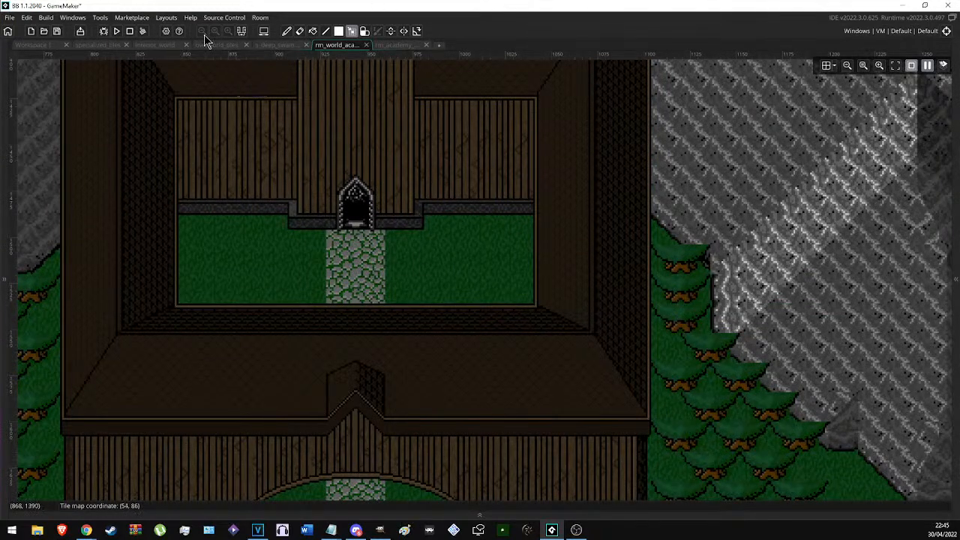
Return to the specialized_tiles sprite and copy the lower end of the front wall's left corner post with its baseboard as a brush.
{"action": "left_click", "coordinate": [105, 45]}
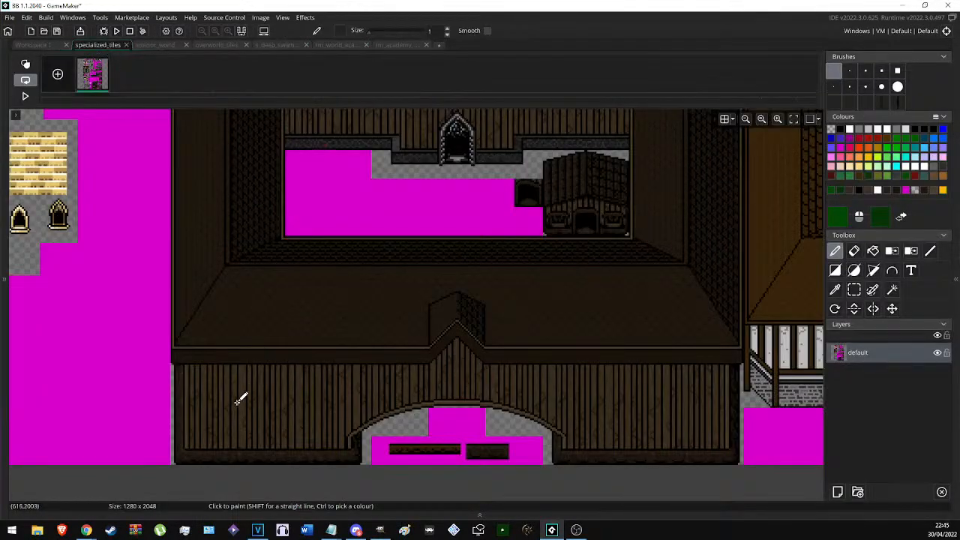
{"action": "scroll", "coordinate": [238, 397], "scroll_direction": "down", "scroll_amount": 1}
{"action": "key", "text": "s"}
{"action": "scroll", "coordinate": [169, 424], "scroll_direction": "up", "scroll_amount": 6, "text": "ctrl"}
{"action": "left_click", "coordinate": [186, 447]}
{"action": "mouse_move", "coordinate": [227, 391]}
{"action": "left_mouse_down", "text": "shift"}
{"action": "mouse_move", "coordinate": [365, 455]}
{"action": "mouse_move", "coordinate": [392, 456]}
{"action": "left_mouse_up", "text": "shift"}
{"action": "key", "text": "ctrl+c"}
Select the stone baseboard directly left of the courtyard entrance door together with its upright corner piece.
{"action": "scroll", "coordinate": [259, 460], "scroll_direction": "down", "scroll_amount": 3, "text": "ctrl"}
{"action": "scroll", "coordinate": [399, 395], "scroll_direction": "down", "scroll_amount": 2, "text": "ctrl"}
{"action": "scroll", "coordinate": [476, 424], "scroll_direction": "up", "scroll_amount": 5, "text": "ctrl"}
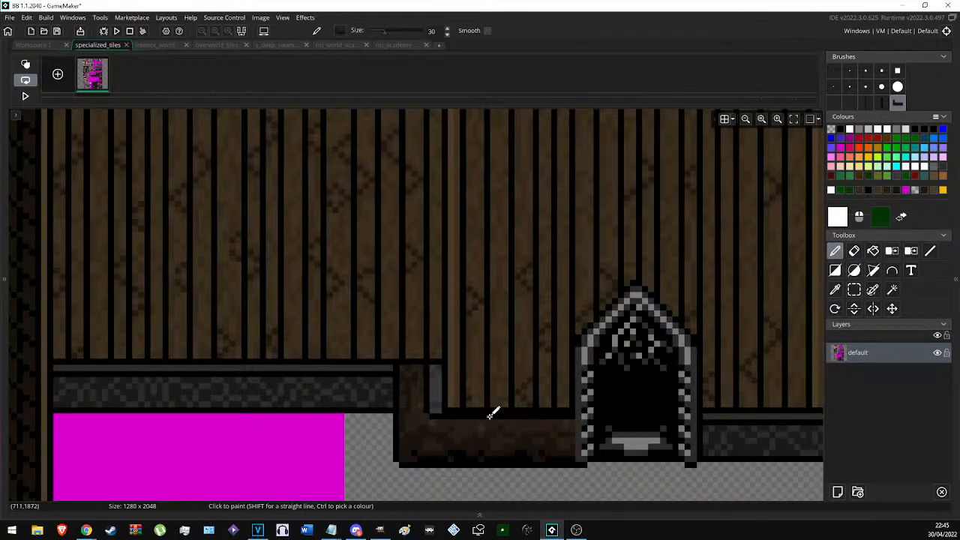
{"action": "middle_click_drag", "start_coordinate": [489, 415], "coordinate": [432, 390]}
{"action": "key", "text": "s"}
{"action": "scroll", "coordinate": [386, 362], "scroll_direction": "up", "scroll_amount": 2, "text": "ctrl"}
{"action": "left_click_drag", "start_coordinate": [378, 327], "coordinate": [345, 447]}
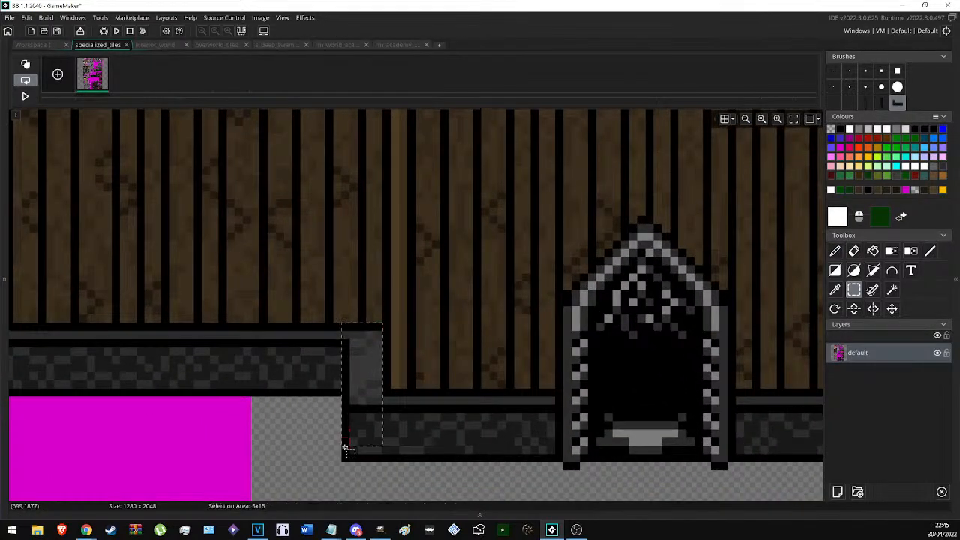
{"action": "left_click_drag", "start_coordinate": [559, 400], "coordinate": [553, 392]}
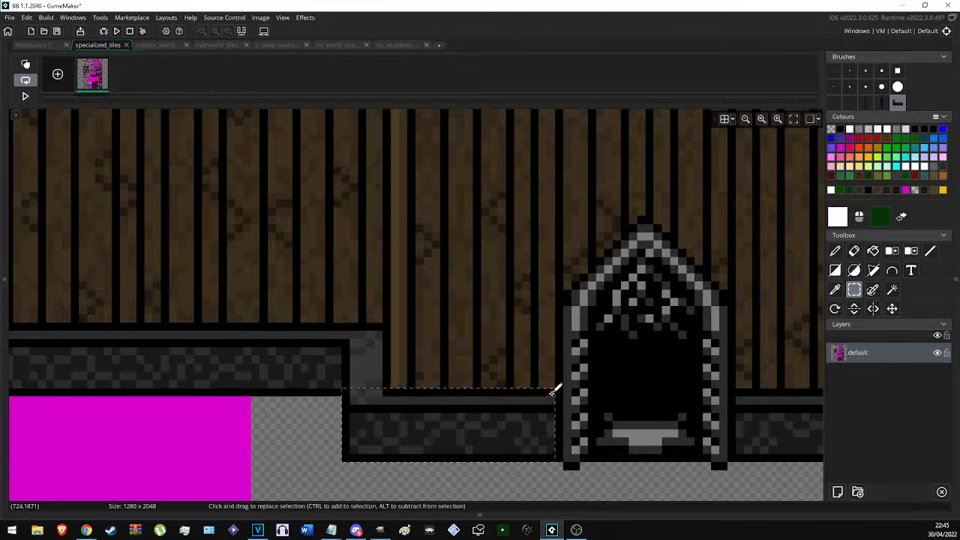
{"action": "key", "text": "ctrl+c"}
{"action": "key", "text": "s"}
{"action": "left_click_drag", "start_coordinate": [382, 330], "coordinate": [349, 404], "text": "ctrl"}
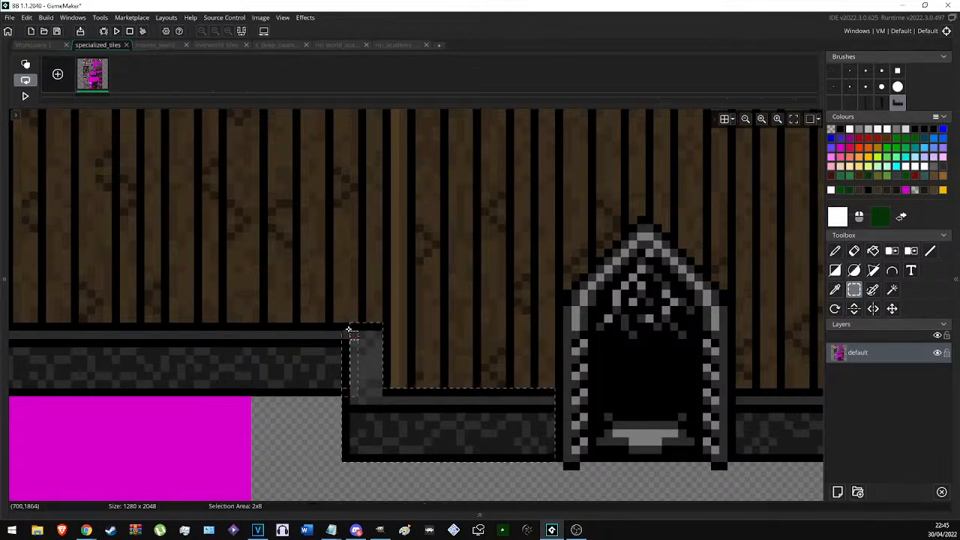
Clear the selected stone and stamp the copied wooden corner-post base in its place, then drop the selection.
{"action": "key", "text": "d"}
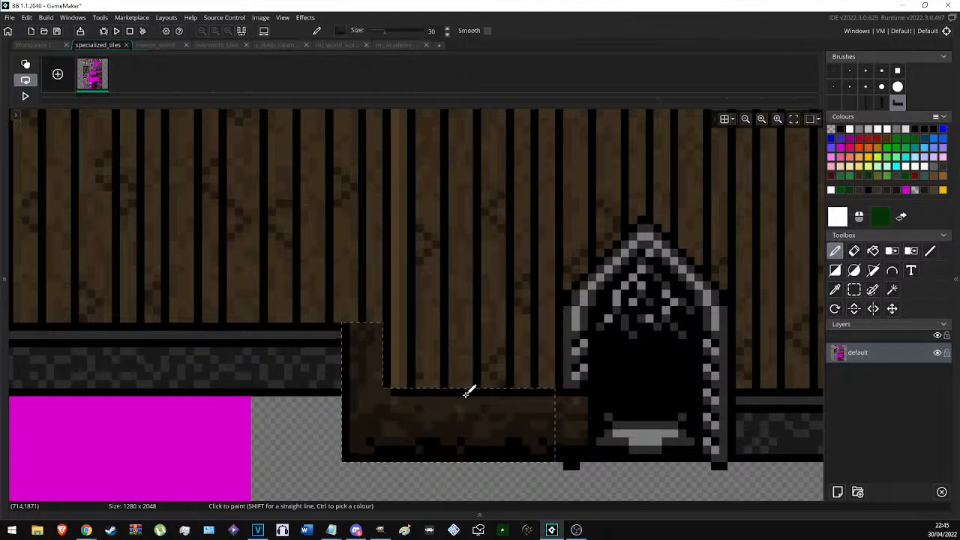
{"action": "key", "text": "e"}
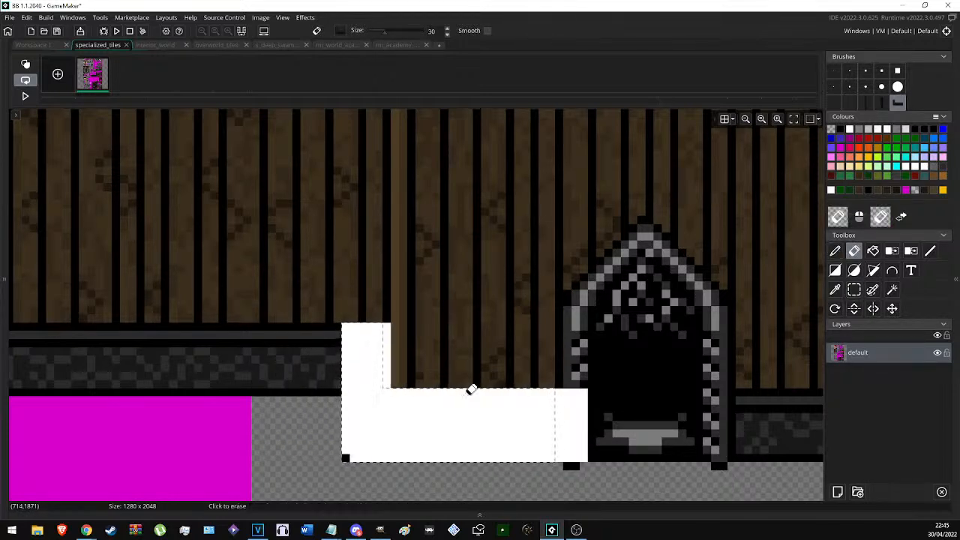
{"action": "key", "text": "d"}
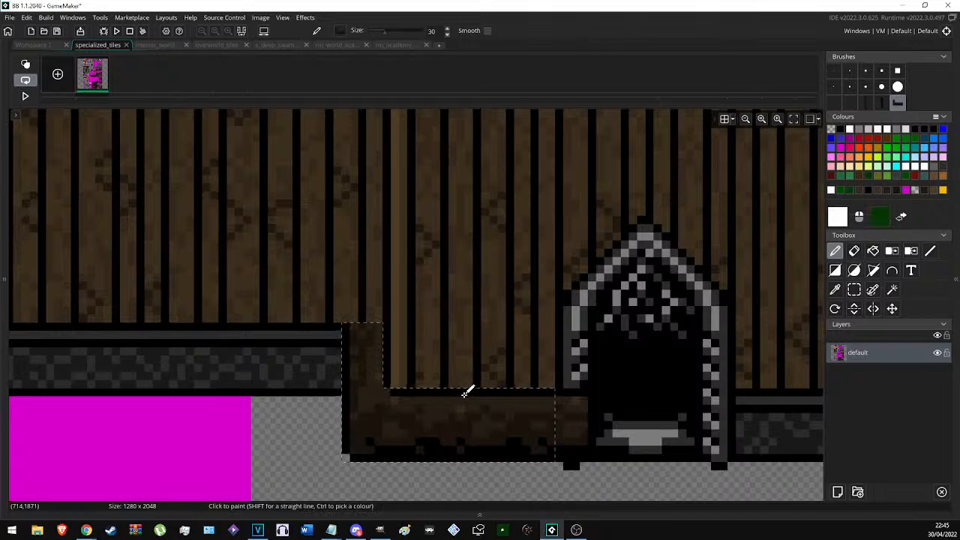
{"action": "key", "text": "s"}
{"action": "left_click", "coordinate": [303, 434]}
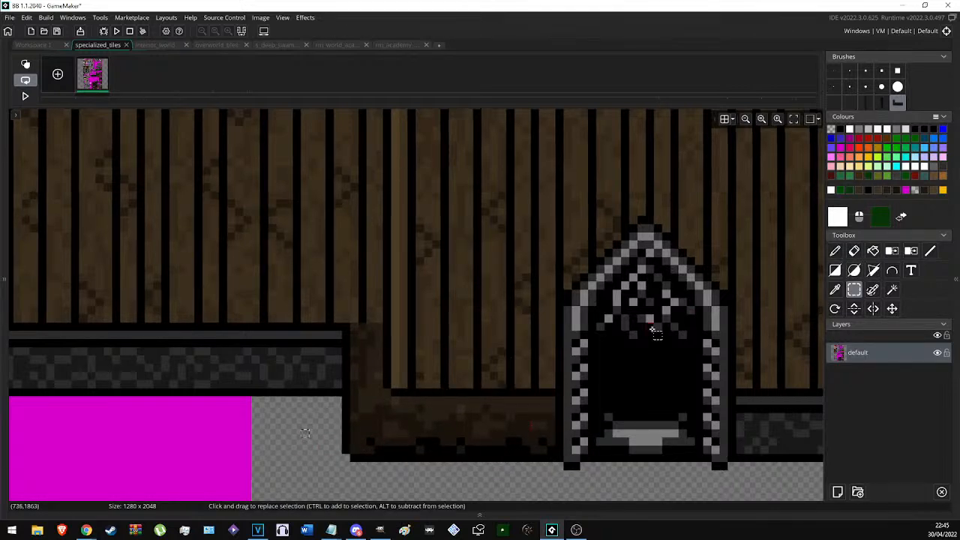
{"action": "middle_click_drag", "start_coordinate": [655, 329], "coordinate": [631, 322]}
{"action": "scroll", "coordinate": [513, 354], "scroll_direction": "down", "scroll_amount": 2}
{"action": "middle_click_drag", "start_coordinate": [453, 347], "coordinate": [163, 307]}
{"action": "scroll", "coordinate": [489, 381], "scroll_direction": "up", "scroll_amount": 1}
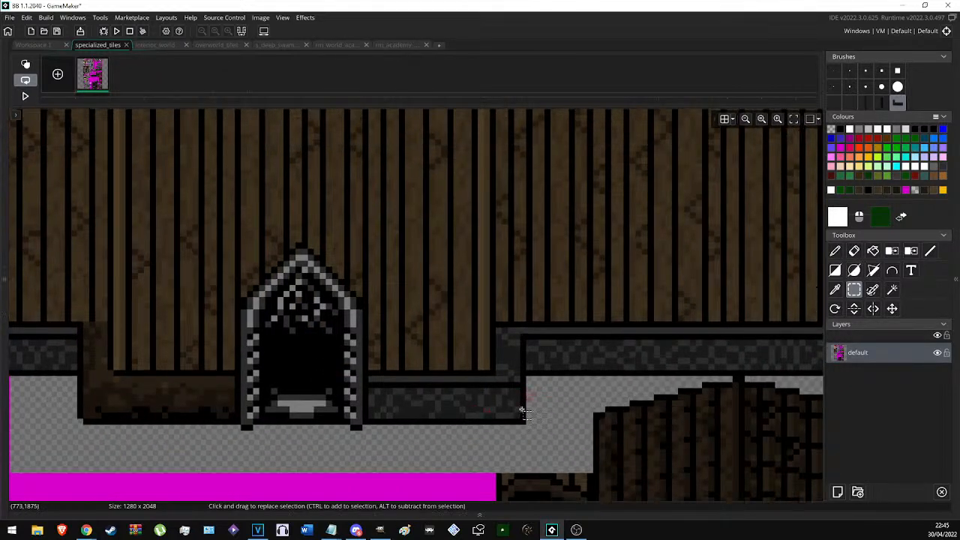
{"action": "left_click_drag", "start_coordinate": [524, 424], "coordinate": [592, 419]}
{"action": "key", "text": "ctrl+c"}
{"action": "key", "text": "s"}
{"action": "scroll", "coordinate": [495, 380], "scroll_direction": "down", "scroll_amount": 5, "text": "ctrl"}
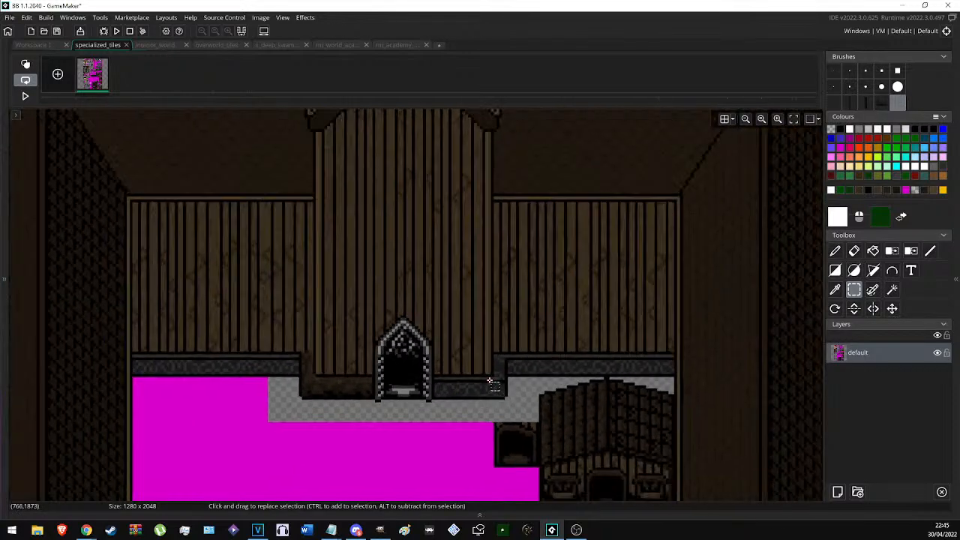
Copy the lower end of the front wall's right corner post with its baseboard as a brush.
{"action": "scroll", "coordinate": [498, 383], "scroll_direction": "down", "scroll_amount": 6}
{"action": "middle_click_drag", "start_coordinate": [636, 415], "coordinate": [490, 365]}
{"action": "scroll", "coordinate": [495, 367], "scroll_direction": "up", "scroll_amount": 5, "text": "ctrl"}
{"action": "left_click_drag", "start_coordinate": [700, 431], "coordinate": [660, 272]}
{"action": "mouse_move", "coordinate": [656, 374]}
{"action": "left_mouse_down", "text": "shift"}
{"action": "mouse_move", "coordinate": [528, 436]}
{"action": "mouse_move", "coordinate": [425, 436]}
{"action": "left_mouse_up", "text": "shift"}
{"action": "key", "text": "ctrl+c"}
{"action": "scroll", "coordinate": [563, 457], "scroll_direction": "down", "scroll_amount": 5, "text": "ctrl"}
{"action": "scroll", "coordinate": [518, 432], "scroll_direction": "up", "scroll_amount": 8}
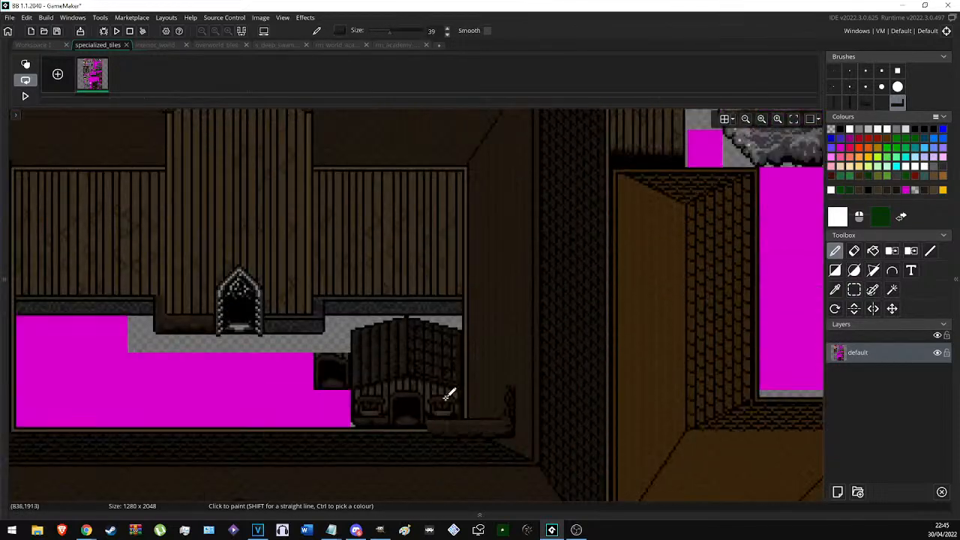
Replace the stone baseboard and corner piece directly right of the entrance door with the copied wooden right-hand base.
{"action": "scroll", "coordinate": [252, 315], "scroll_direction": "up", "scroll_amount": 6, "text": "ctrl"}
{"action": "key", "text": "s"}
{"action": "mouse_move", "coordinate": [238, 367]}
{"action": "middle_mouse_down"}
{"action": "mouse_move", "coordinate": [240, 414]}
{"action": "mouse_move", "coordinate": [228, 397]}
{"action": "middle_mouse_up"}
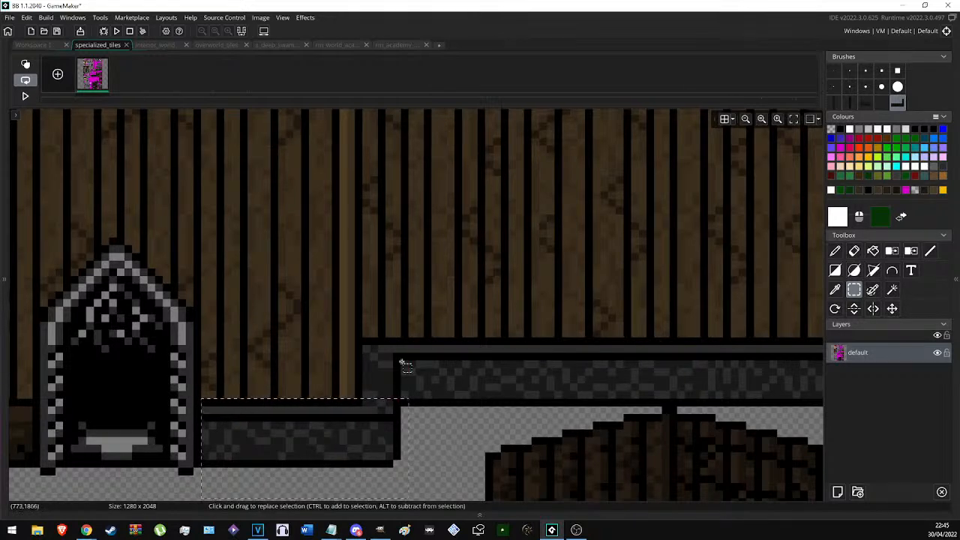
{"action": "key", "text": "d"}
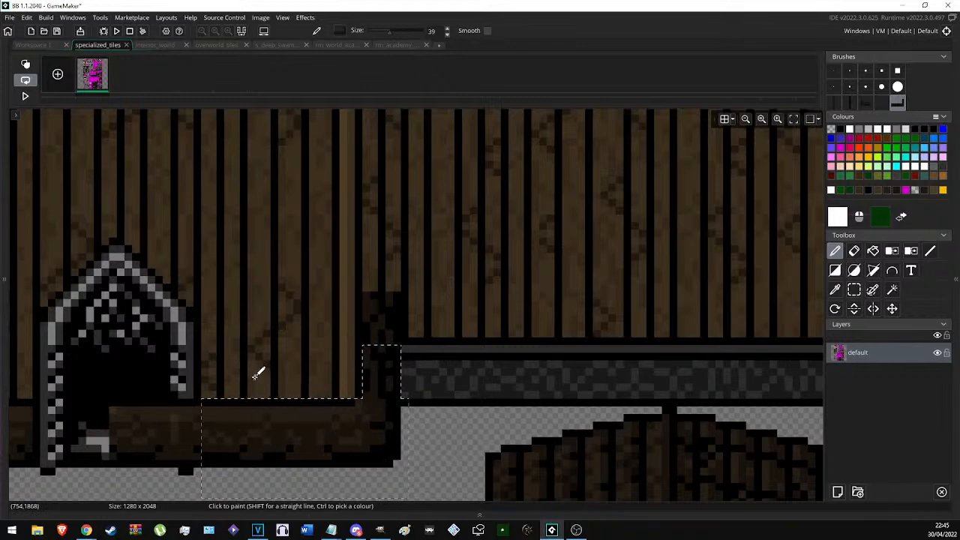
{"action": "key", "text": "e"}
{"action": "key", "text": "d"}
{"action": "key", "text": "s"}
{"action": "scroll", "coordinate": [442, 407], "scroll_direction": "down", "scroll_amount": 5, "text": "ctrl"}
{"action": "left_click", "coordinate": [443, 408]}
Copy a long strip of the front wall's wooden baseboard as a brush.
{"action": "scroll", "coordinate": [444, 410], "scroll_direction": "down", "scroll_amount": 4, "text": "ctrl"}
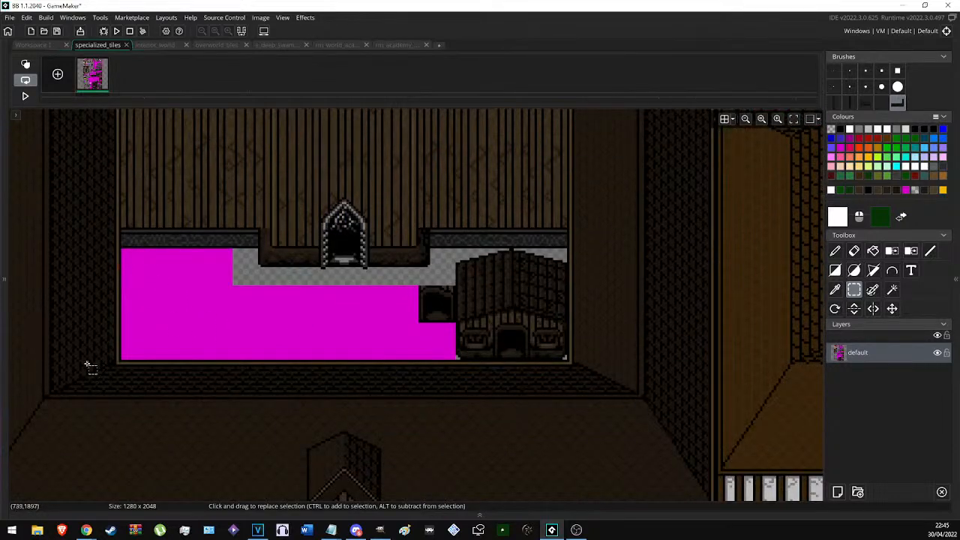
{"action": "scroll", "coordinate": [297, 321], "scroll_direction": "up", "scroll_amount": 5}
{"action": "left_click_drag", "start_coordinate": [143, 375], "coordinate": [540, 465]}
{"action": "key", "text": "ctrl+c"}
Select the stone strip along the courtyard wall's left wing and stamp the wooden baseboard over it.
{"action": "scroll", "coordinate": [396, 482], "scroll_direction": "down", "scroll_amount": 5}
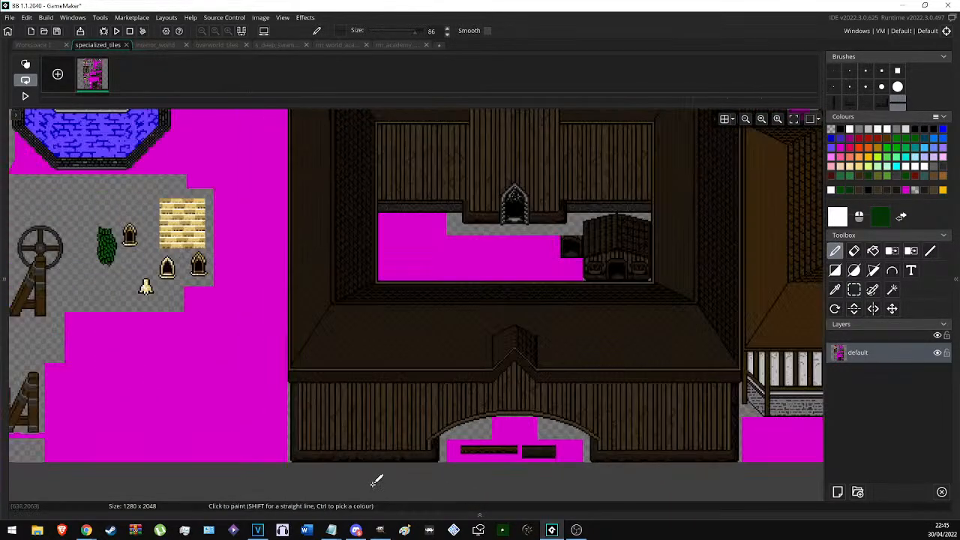
{"action": "scroll", "coordinate": [452, 385], "scroll_direction": "up", "scroll_amount": 6}
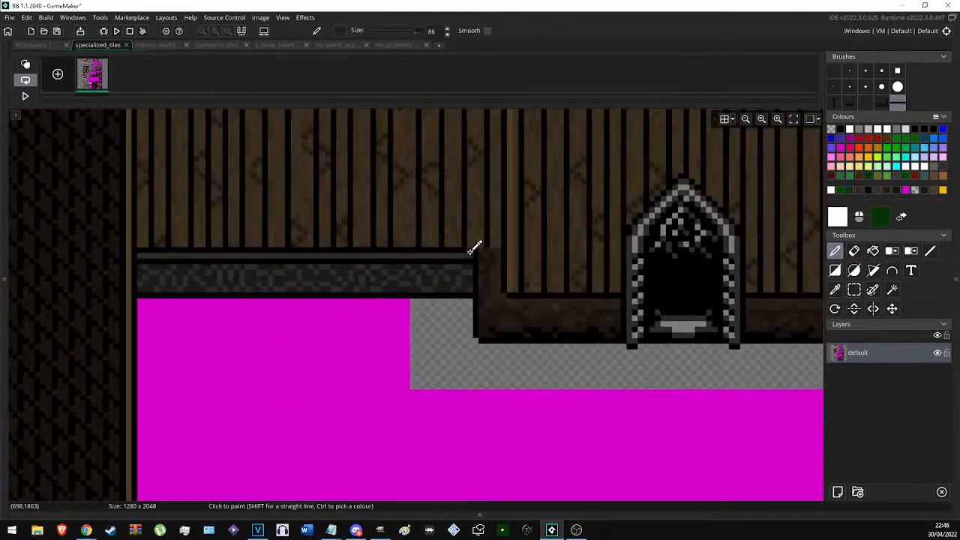
{"action": "key", "text": "s"}
{"action": "mouse_move", "coordinate": [473, 248]}
{"action": "left_mouse_down"}
{"action": "mouse_move", "coordinate": [188, 303]}
{"action": "mouse_move", "coordinate": [120, 301]}
{"action": "left_mouse_up"}
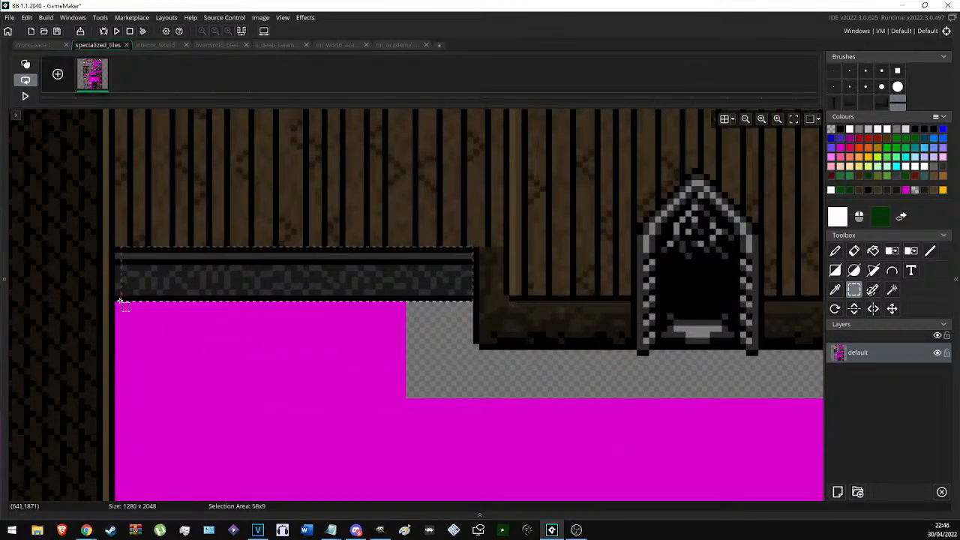
{"action": "key", "text": "d"}
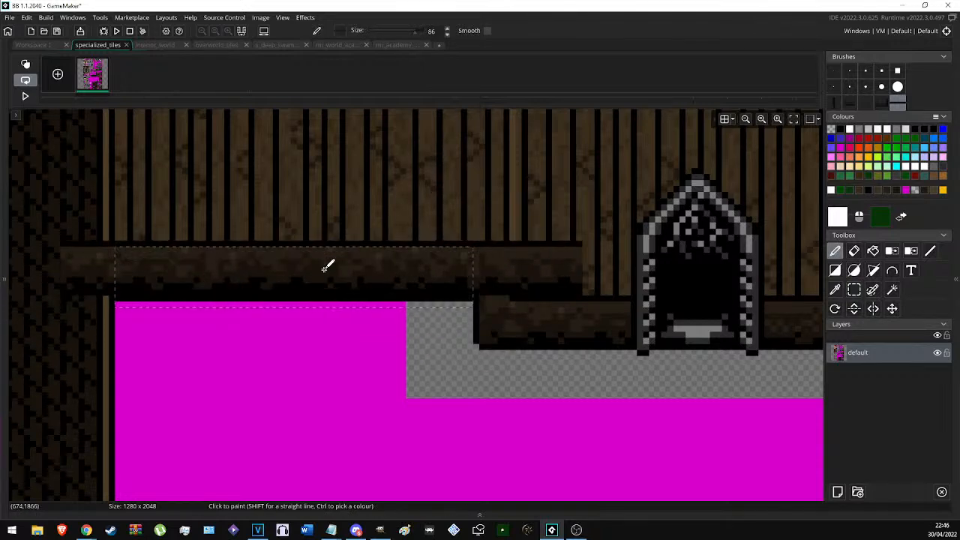
Select the stone strip along the courtyard wall's right wing and cover it with the size 86 wooden baseboard brush.
{"action": "key", "text": "ctrl+c"}
{"action": "middle_click_drag", "start_coordinate": [756, 323], "coordinate": [202, 357]}
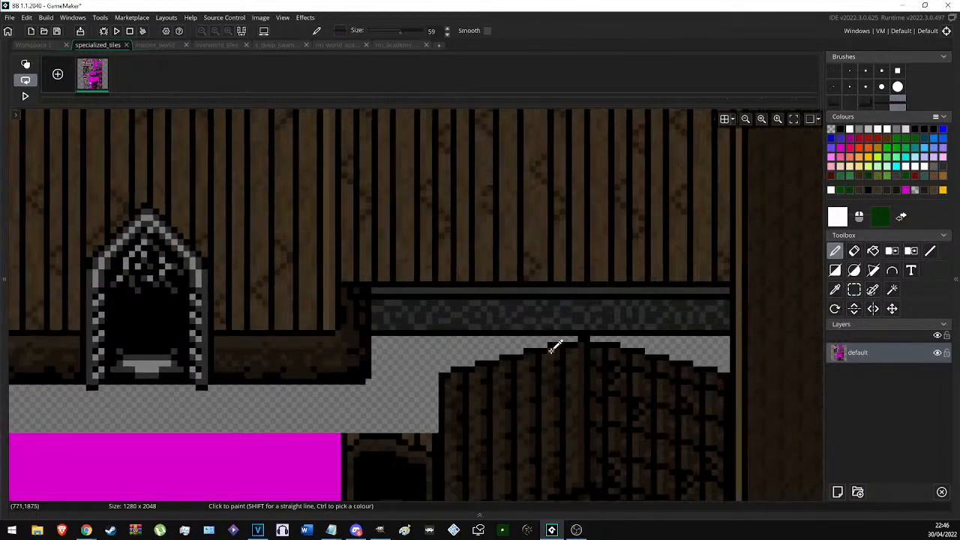
{"action": "scroll", "coordinate": [725, 278], "scroll_direction": "down", "scroll_amount": 1}
{"action": "scroll", "coordinate": [725, 278], "scroll_direction": "down", "scroll_amount": 1}
{"action": "key", "text": "s"}
{"action": "middle_click_drag", "start_coordinate": [713, 286], "coordinate": [582, 306]}
{"action": "left_click_drag", "start_coordinate": [273, 246], "coordinate": [598, 290]}
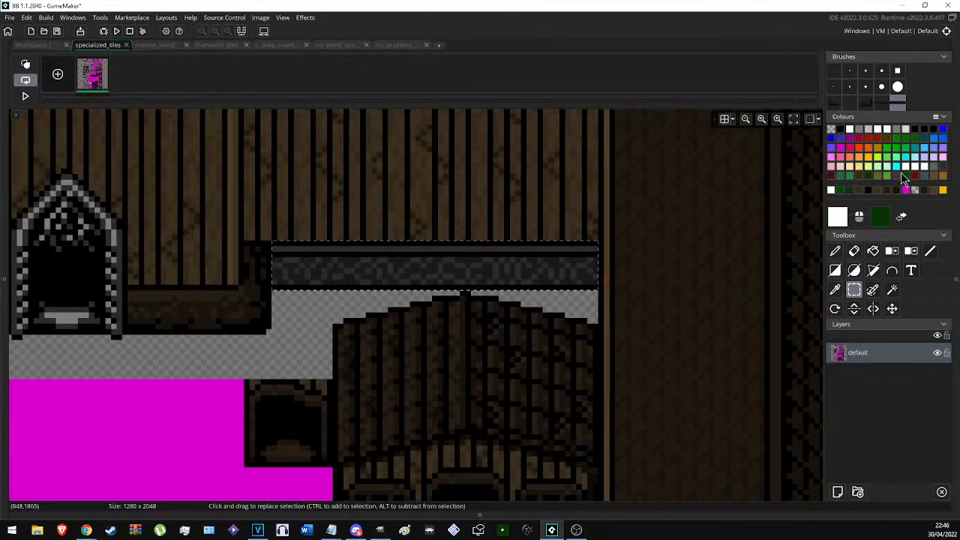
{"action": "left_click", "coordinate": [883, 103]}
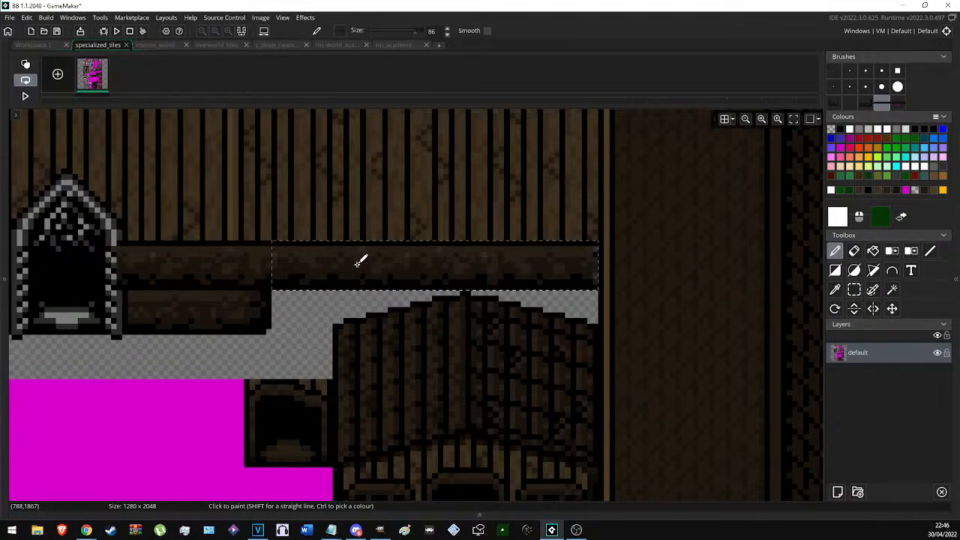
{"action": "scroll", "coordinate": [232, 332], "scroll_direction": "down", "scroll_amount": 1, "text": "ctrl"}
{"action": "key", "text": "s"}
{"action": "left_click", "coordinate": [270, 350]}
With a one-pixel pencil, extend the black top outline across the left baseboard corner and paint out its vertical seam in sampled browns.
{"action": "scroll", "coordinate": [420, 341], "scroll_direction": "down", "scroll_amount": 6, "text": "ctrl"}
{"action": "scroll", "coordinate": [43, 308], "scroll_direction": "up", "scroll_amount": 8, "text": "ctrl"}
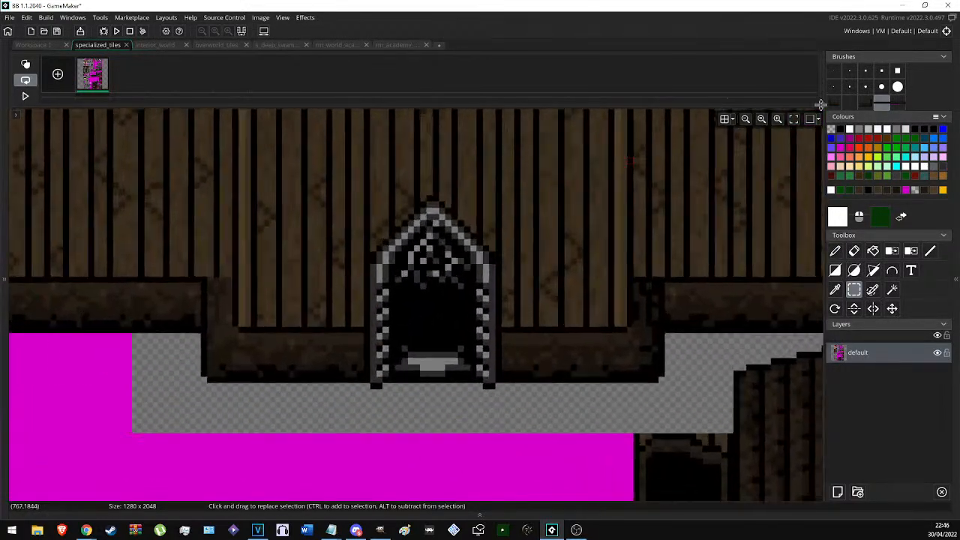
{"action": "left_click", "coordinate": [833, 71]}
{"action": "scroll", "coordinate": [216, 266], "scroll_direction": "up", "scroll_amount": 2, "text": "ctrl"}
{"action": "left_click", "coordinate": [215, 267], "text": "ctrl"}
{"action": "mouse_move", "coordinate": [215, 270]}
{"action": "left_mouse_down"}
{"action": "mouse_move", "coordinate": [247, 275]}
{"action": "mouse_move", "coordinate": [213, 308]}
{"action": "mouse_move", "coordinate": [210, 339]}
{"action": "left_mouse_up"}
{"action": "left_click", "coordinate": [210, 285], "text": "ctrl"}
{"action": "left_click", "coordinate": [219, 339], "text": "ctrl"}
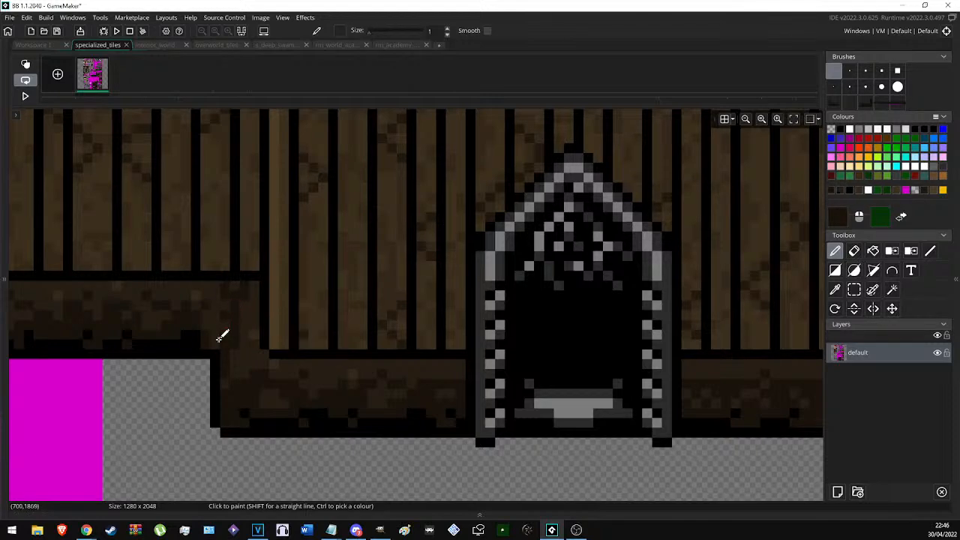
{"action": "left_click", "coordinate": [216, 290], "text": "ctrl"}
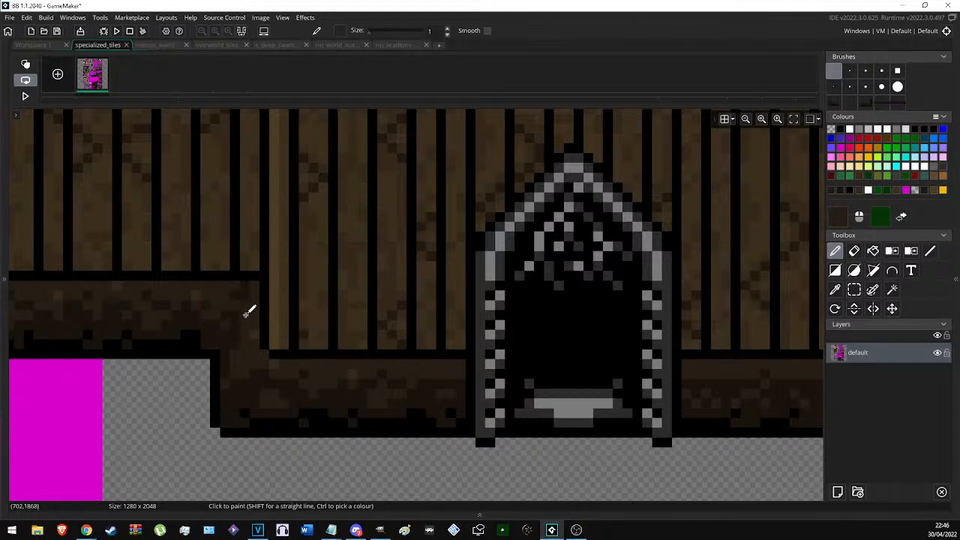
{"action": "left_click", "coordinate": [219, 304], "text": "ctrl"}
{"action": "left_click", "coordinate": [200, 293], "text": "ctrl"}
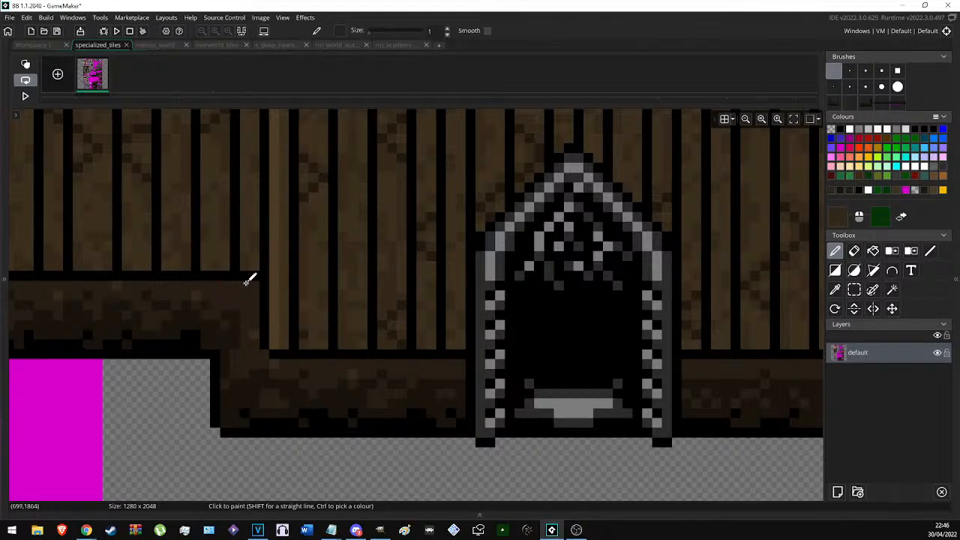
{"action": "left_click", "coordinate": [229, 340], "text": "ctrl"}
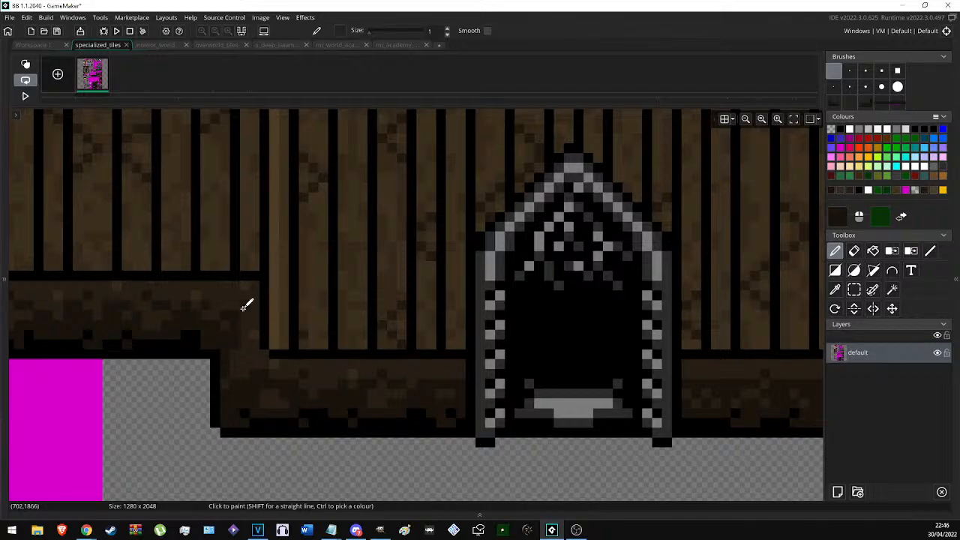
Refine the shading of the left baseboard corner with more sampled dark browns so the wing and entrance sections blend.
{"action": "scroll", "coordinate": [244, 345], "scroll_direction": "down", "scroll_amount": 6}
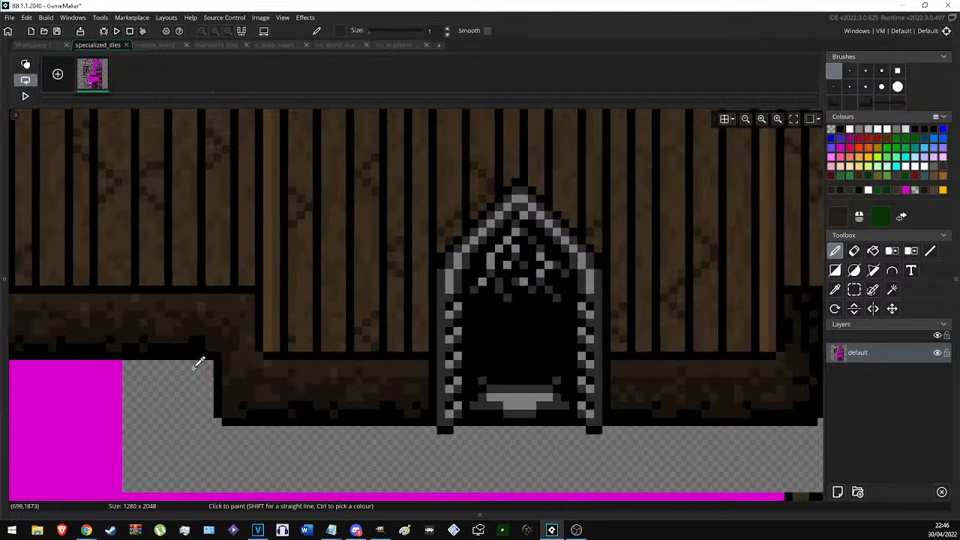
{"action": "scroll", "coordinate": [213, 350], "scroll_direction": "up", "scroll_amount": 5}
{"action": "scroll", "coordinate": [202, 409], "scroll_direction": "up", "scroll_amount": 2}
{"action": "left_click", "coordinate": [223, 316], "text": "ctrl"}
{"action": "scroll", "coordinate": [231, 324], "scroll_direction": "down", "scroll_amount": 2}
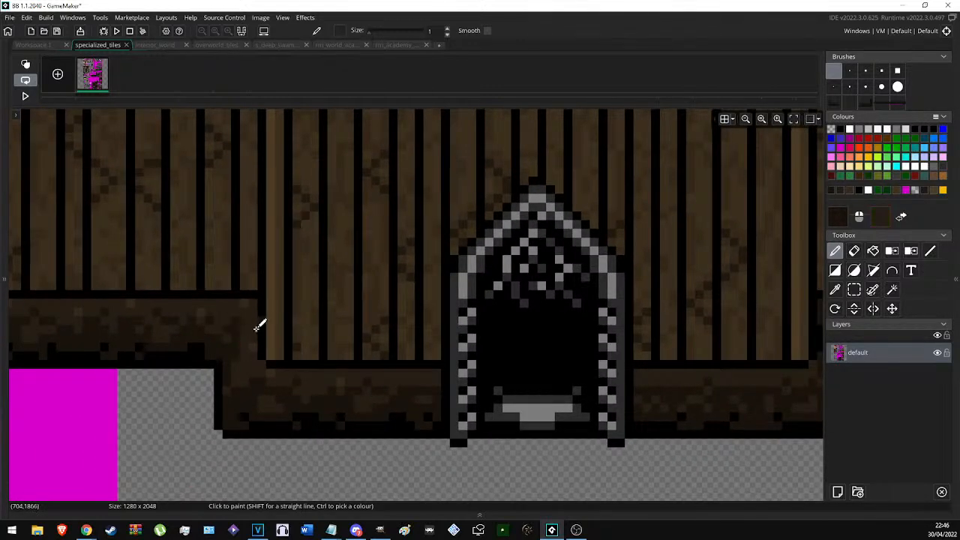
{"action": "left_click", "coordinate": [249, 319], "text": "ctrl"}
{"action": "left_click", "coordinate": [242, 318], "text": "ctrl"}
{"action": "scroll", "coordinate": [285, 315], "scroll_direction": "down", "scroll_amount": 3}
{"action": "scroll", "coordinate": [274, 316], "scroll_direction": "up", "scroll_amount": 2}
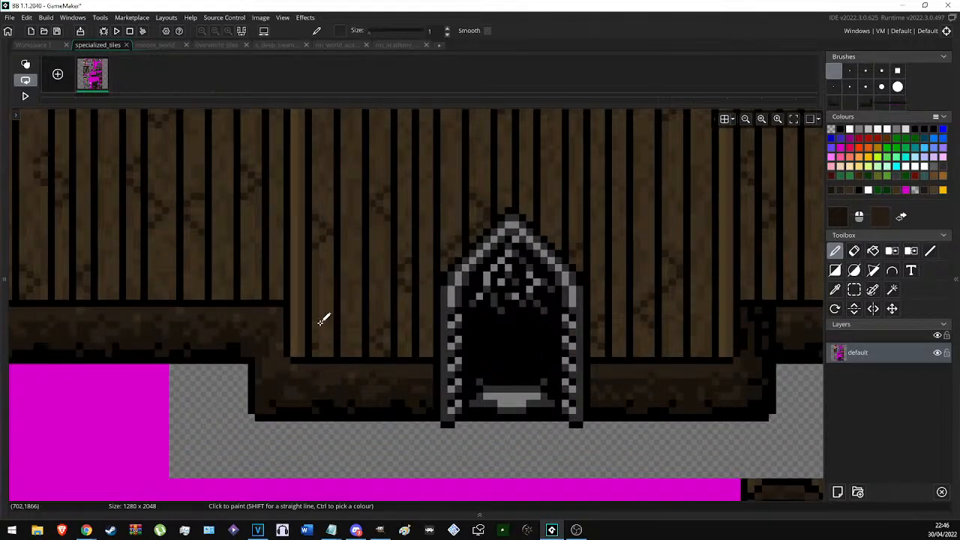
Copy the retouched part of the left baseboard corner as a brush and stamp it onto the matching corner right of the door.
{"action": "scroll", "coordinate": [336, 330], "scroll_direction": "down", "scroll_amount": 5}
{"action": "middle_click_drag", "start_coordinate": [428, 332], "coordinate": [354, 332]}
{"action": "key", "text": "s"}
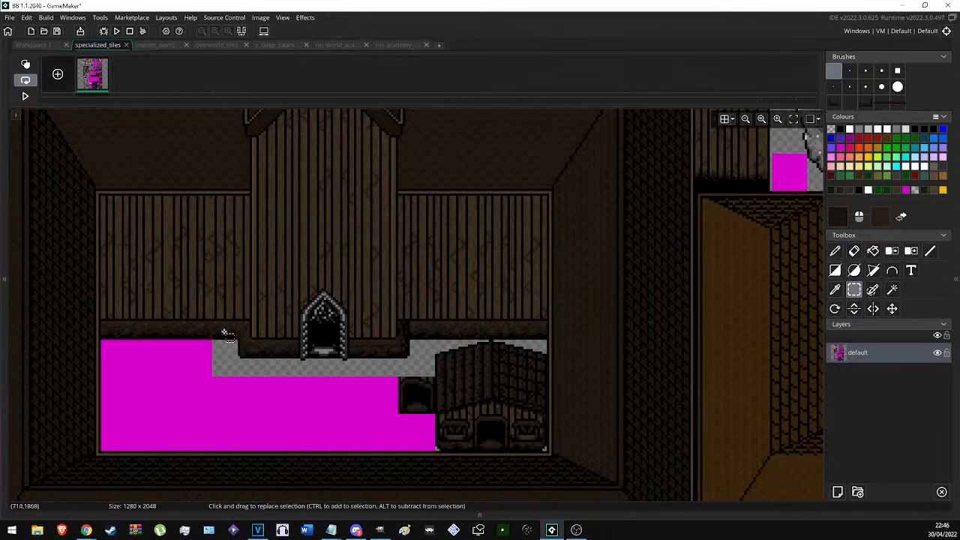
{"action": "scroll", "coordinate": [234, 332], "scroll_direction": "up", "scroll_amount": 4}
{"action": "key", "text": "d"}
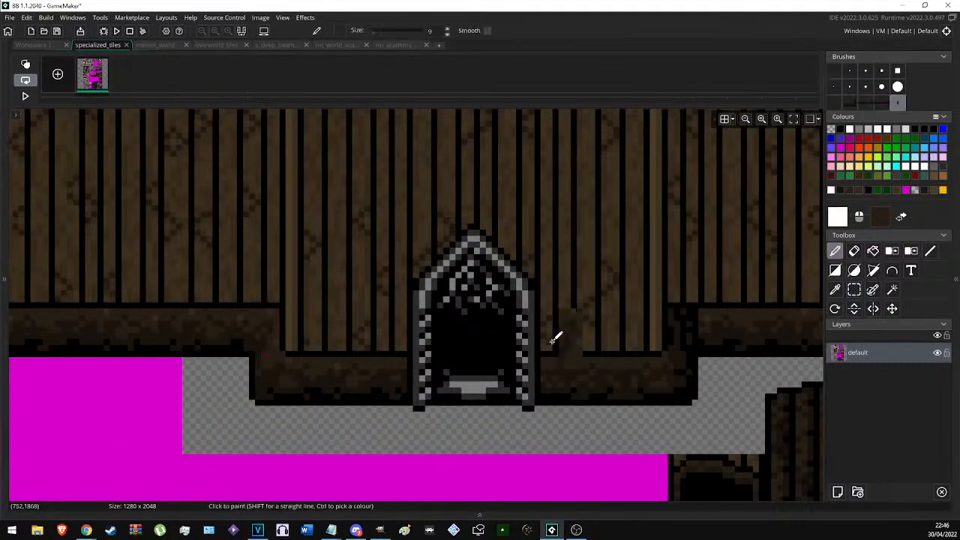
{"action": "middle_click_drag", "start_coordinate": [704, 364], "coordinate": [268, 409]}
{"action": "scroll", "coordinate": [266, 397], "scroll_direction": "up", "scroll_amount": 2}
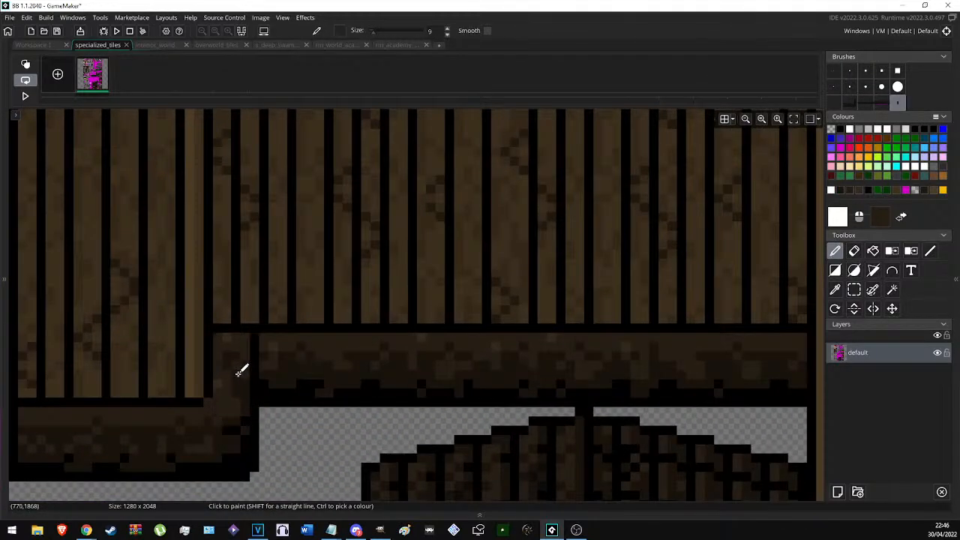
With a one-pixel pencil, darken the baseboard corner right of the door using sampled dark browns and black.
{"action": "left_click", "coordinate": [834, 71]}
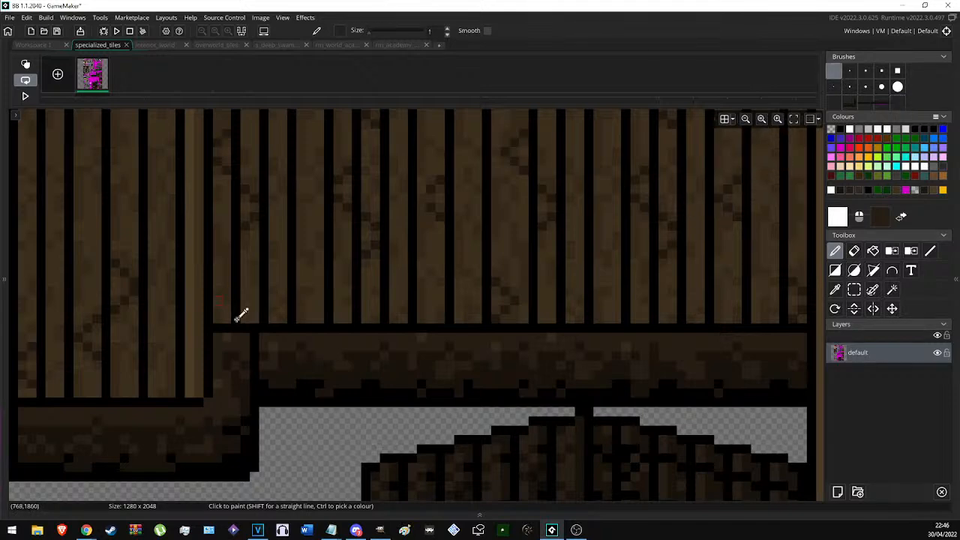
{"action": "scroll", "coordinate": [221, 352], "scroll_direction": "up", "scroll_amount": 1}
{"action": "scroll", "coordinate": [219, 394], "scroll_direction": "up", "scroll_amount": 1}
{"action": "left_click", "coordinate": [239, 404], "text": "ctrl"}
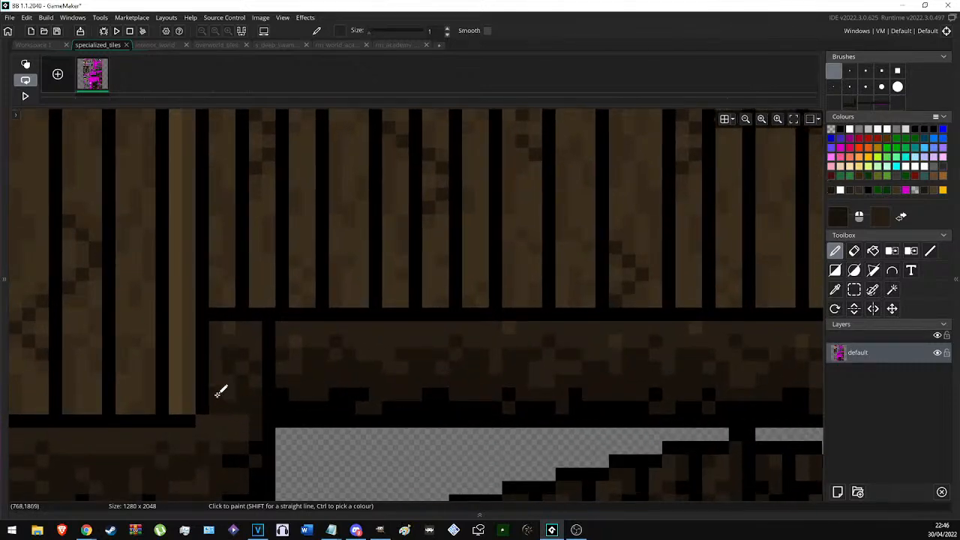
{"action": "left_click_drag", "start_coordinate": [221, 368], "coordinate": [229, 324]}
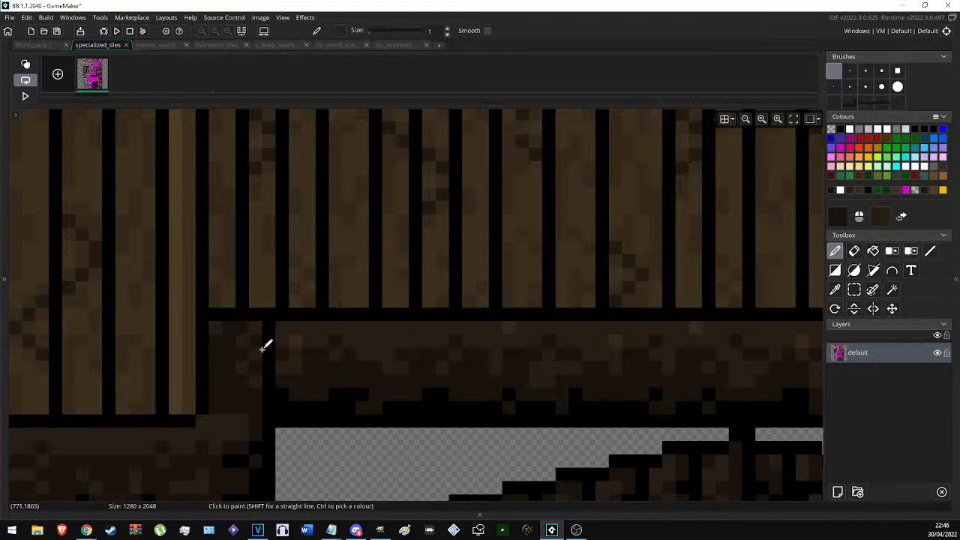
{"action": "right_click", "coordinate": [255, 344], "text": "ctrl"}
{"action": "mouse_move", "coordinate": [235, 343]}
{"action": "right_mouse_down"}
{"action": "mouse_move", "coordinate": [259, 405]}
{"action": "mouse_move", "coordinate": [238, 380]}
{"action": "mouse_move", "coordinate": [250, 374]}
{"action": "right_mouse_up"}
{"action": "left_click", "coordinate": [263, 355]}
{"action": "key", "text": "ctrl+z"}
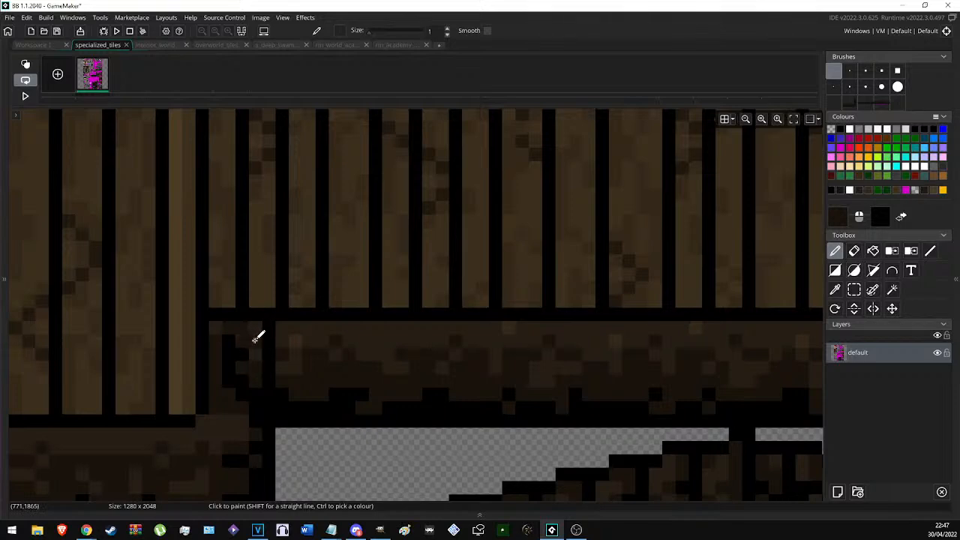
Break up the right corner's black shading with dark brown pixels and fill its upper inner edge with black.
{"action": "left_click", "coordinate": [216, 329]}
{"action": "left_click_drag", "start_coordinate": [237, 358], "coordinate": [229, 355]}
{"action": "left_click", "coordinate": [227, 343]}
{"action": "left_click", "coordinate": [257, 381], "text": "ctrl"}
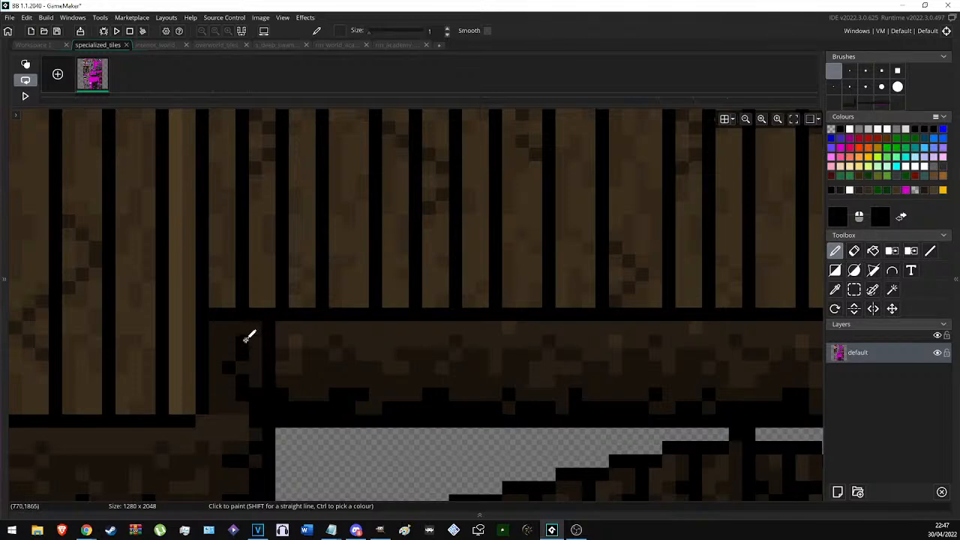
{"action": "left_click", "coordinate": [221, 339]}
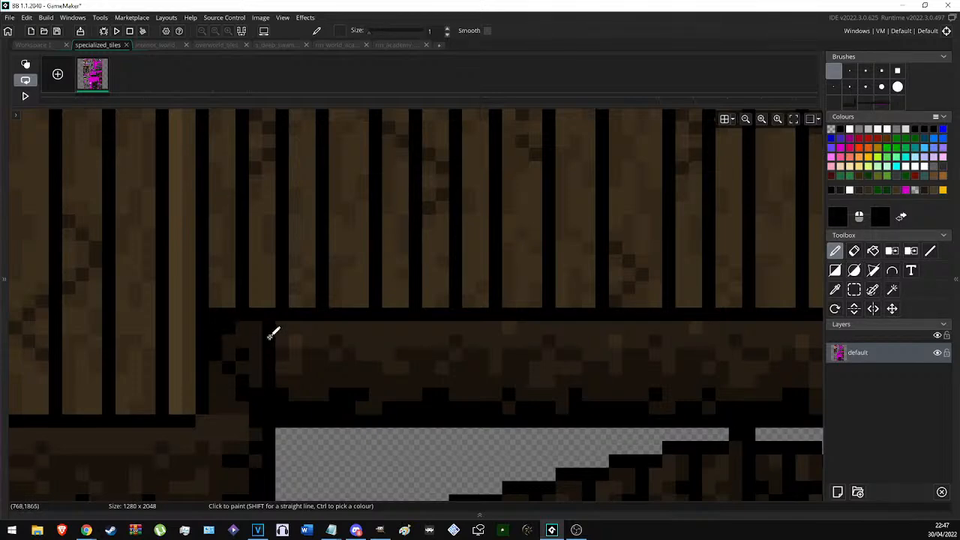
Paint out the black vertical seam between the right corner and the right wing's baseboard in sampled browns.
{"action": "scroll", "coordinate": [287, 371], "scroll_direction": "down", "scroll_amount": 3, "text": "ctrl"}
{"action": "left_click", "coordinate": [237, 403], "text": "ctrl"}
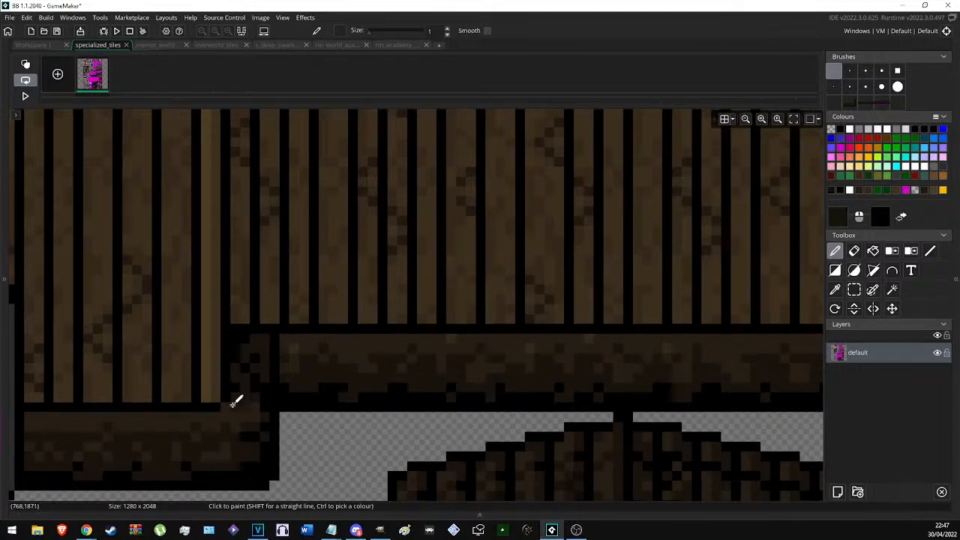
{"action": "scroll", "coordinate": [290, 395], "scroll_direction": "down", "scroll_amount": 1, "text": "ctrl"}
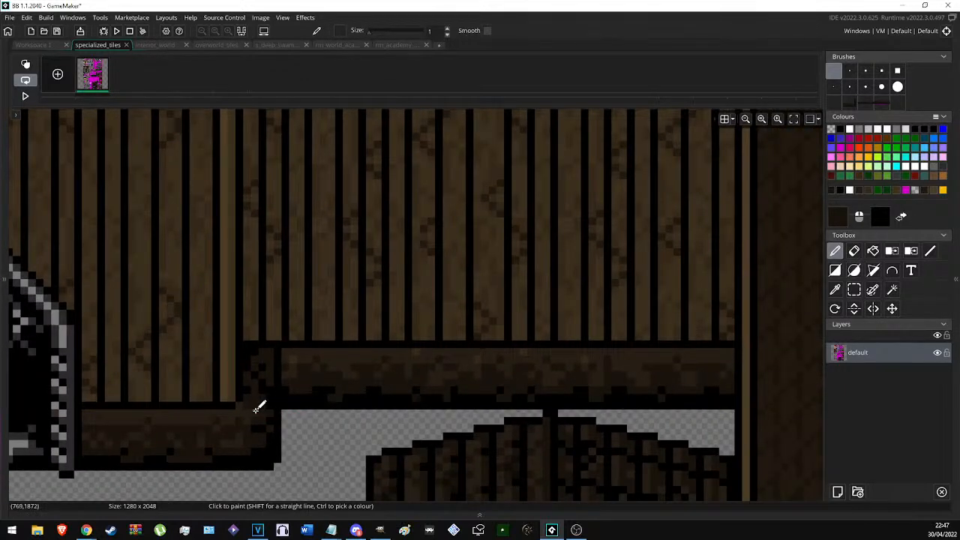
{"action": "right_click", "coordinate": [256, 406], "text": "ctrl"}
{"action": "scroll", "coordinate": [273, 406], "scroll_direction": "down", "scroll_amount": 1, "text": "ctrl"}
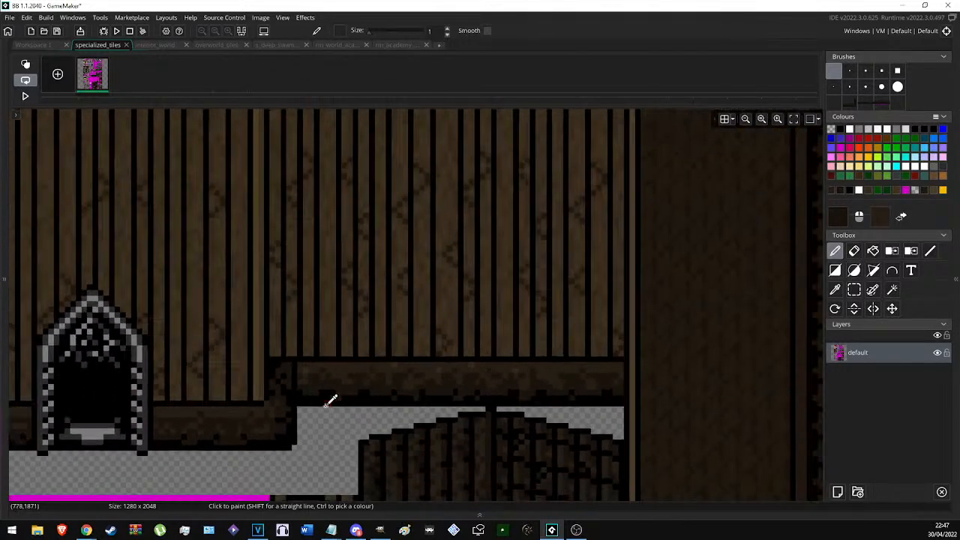
{"action": "scroll", "coordinate": [341, 405], "scroll_direction": "down", "scroll_amount": 2, "text": "ctrl"}
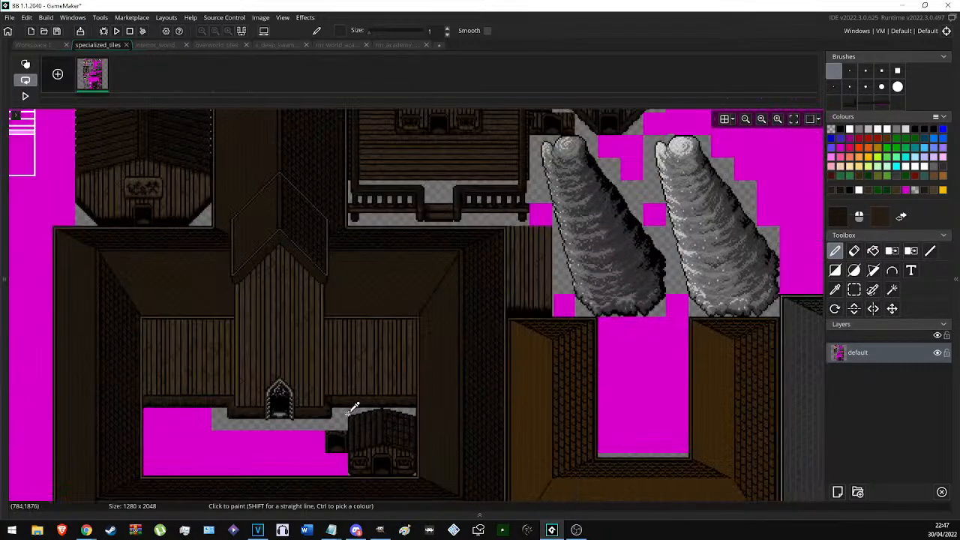
{"action": "scroll", "coordinate": [342, 377], "scroll_direction": "up", "scroll_amount": 3, "text": "ctrl"}
{"action": "scroll", "coordinate": [298, 386], "scroll_direction": "up", "scroll_amount": 1, "text": "ctrl"}
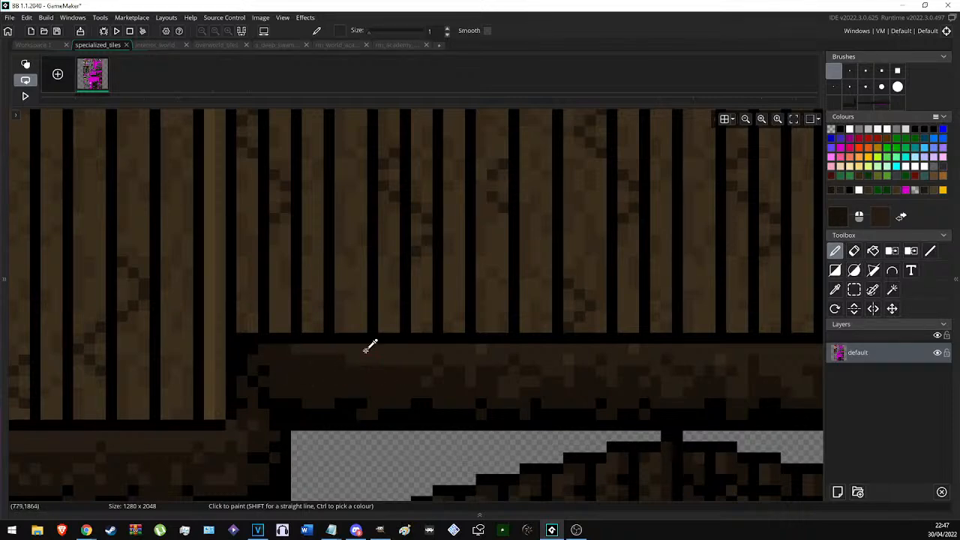
{"action": "right_click", "coordinate": [286, 352], "text": "ctrl"}
{"action": "scroll", "coordinate": [431, 377], "scroll_direction": "down", "scroll_amount": 2}
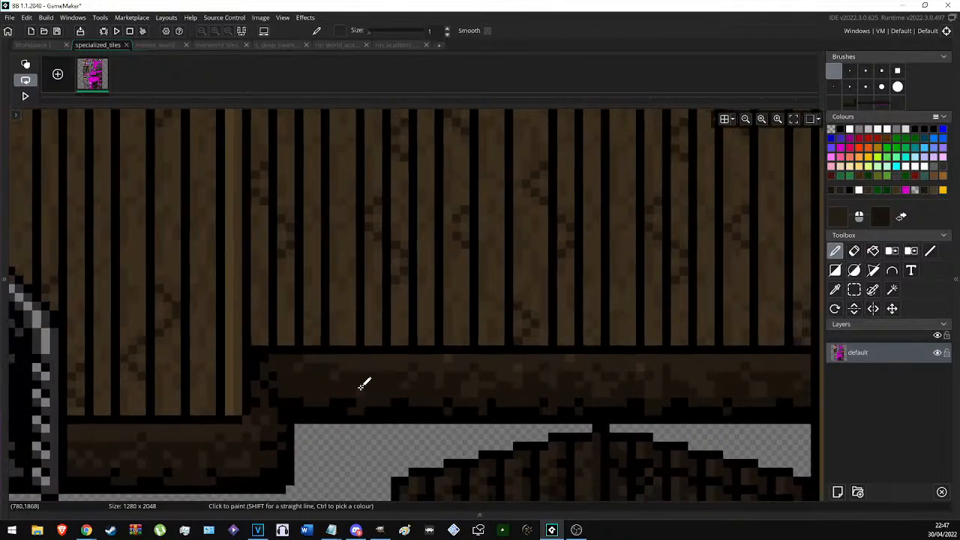
{"action": "scroll", "coordinate": [407, 406], "scroll_direction": "down", "scroll_amount": 5}
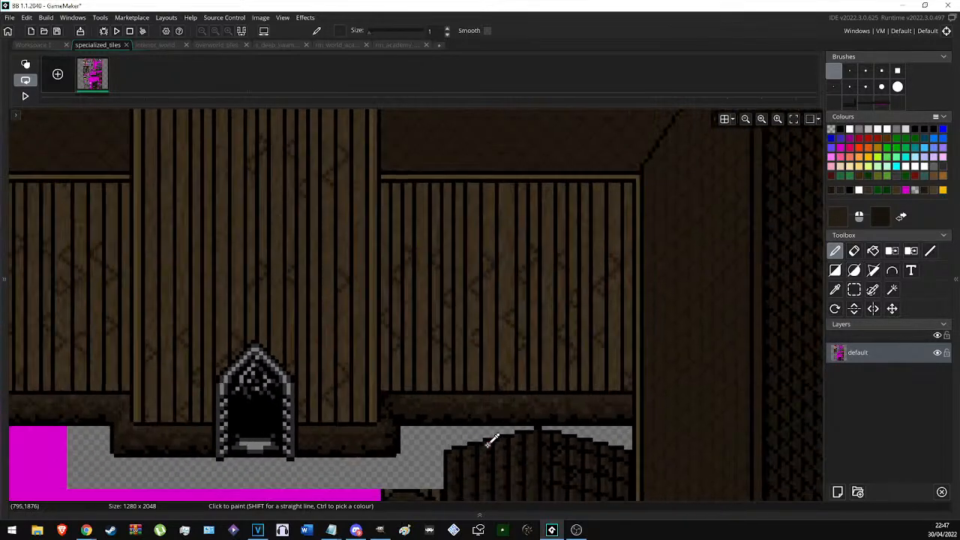
{"action": "scroll", "coordinate": [489, 442], "scroll_direction": "down", "scroll_amount": 2}
{"action": "scroll", "coordinate": [326, 435], "scroll_direction": "up", "scroll_amount": 1}
{"action": "scroll", "coordinate": [202, 414], "scroll_direction": "up", "scroll_amount": 4}
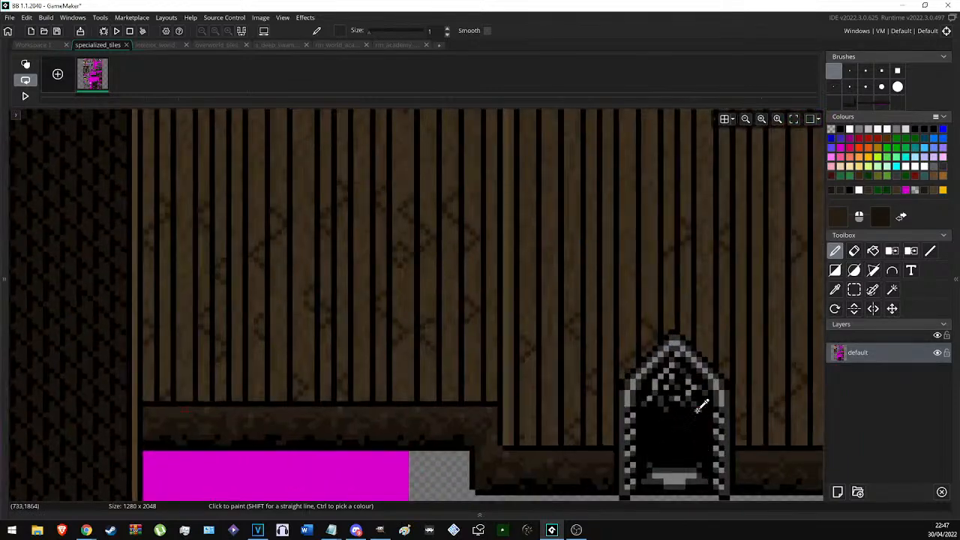
Copy a small piece of the retouched baseboard corner right of the door as a brush.
{"action": "middle_click_drag", "start_coordinate": [766, 409], "coordinate": [236, 367]}
{"action": "key", "text": "s"}
{"action": "scroll", "coordinate": [369, 371], "scroll_direction": "up", "scroll_amount": 2}
{"action": "left_click_drag", "start_coordinate": [359, 358], "coordinate": [411, 413]}
{"action": "key", "text": "ctrl+c"}
{"action": "mouse_move", "coordinate": [119, 438]}
{"action": "middle_mouse_down"}
{"action": "mouse_move", "coordinate": [760, 352]}
{"action": "mouse_move", "coordinate": [762, 392]}
{"action": "middle_mouse_up"}
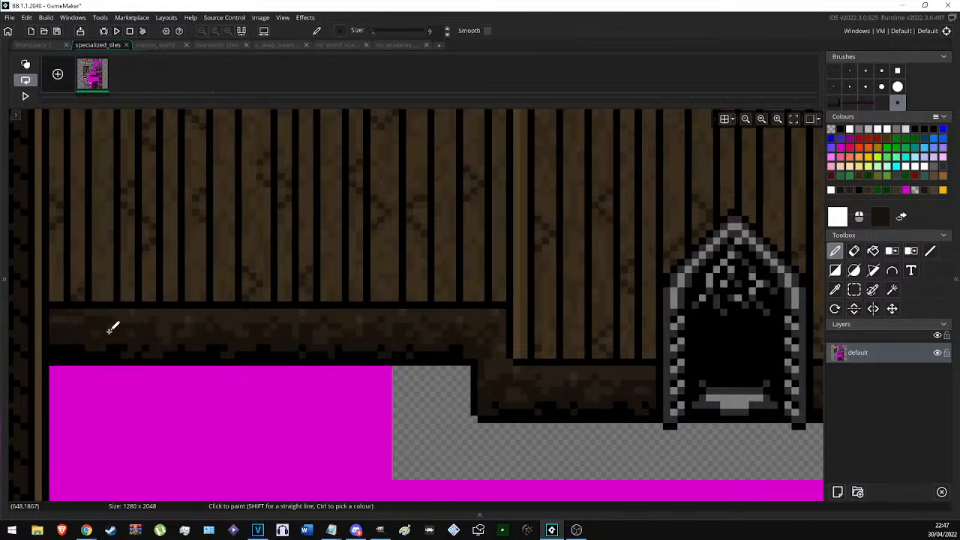
With a one-pixel pencil, paint black shadow pixels over the outer end of the left wing's baseboard.
{"action": "left_click", "coordinate": [834, 71]}
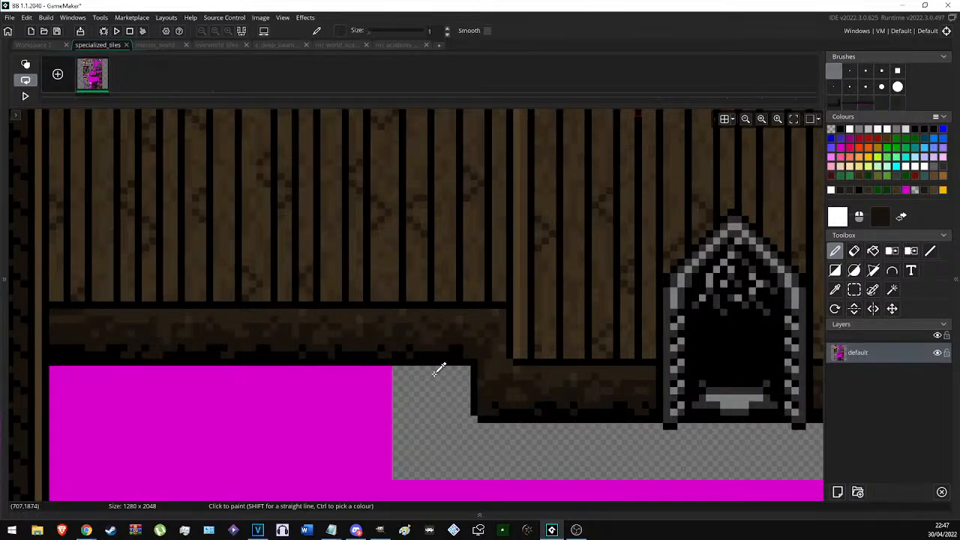
{"action": "scroll", "coordinate": [30, 288], "scroll_direction": "up", "scroll_amount": 2}
{"action": "middle_click_drag", "start_coordinate": [56, 323], "coordinate": [154, 357]}
{"action": "scroll", "coordinate": [152, 355], "scroll_direction": "down", "scroll_amount": 3}
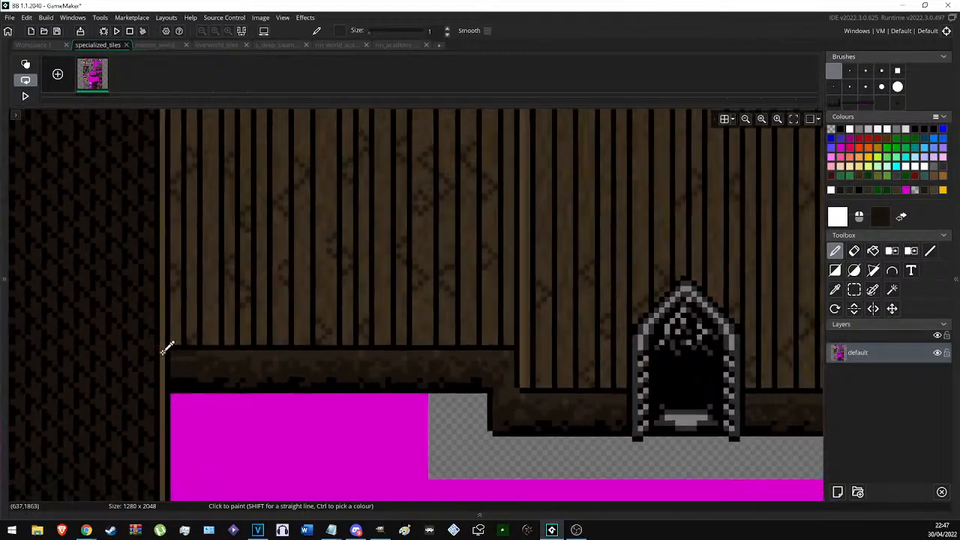
{"action": "scroll", "coordinate": [178, 343], "scroll_direction": "down", "scroll_amount": 1}
{"action": "scroll", "coordinate": [179, 352], "scroll_direction": "up", "scroll_amount": 2}
{"action": "scroll", "coordinate": [191, 366], "scroll_direction": "down", "scroll_amount": 2}
{"action": "scroll", "coordinate": [210, 364], "scroll_direction": "down", "scroll_amount": 2}
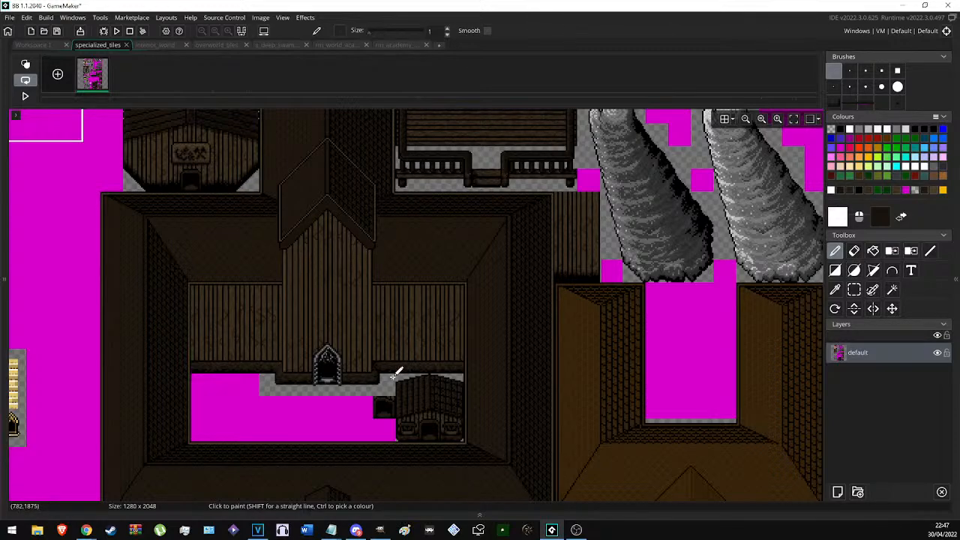
{"action": "scroll", "coordinate": [142, 334], "scroll_direction": "up", "scroll_amount": 5}
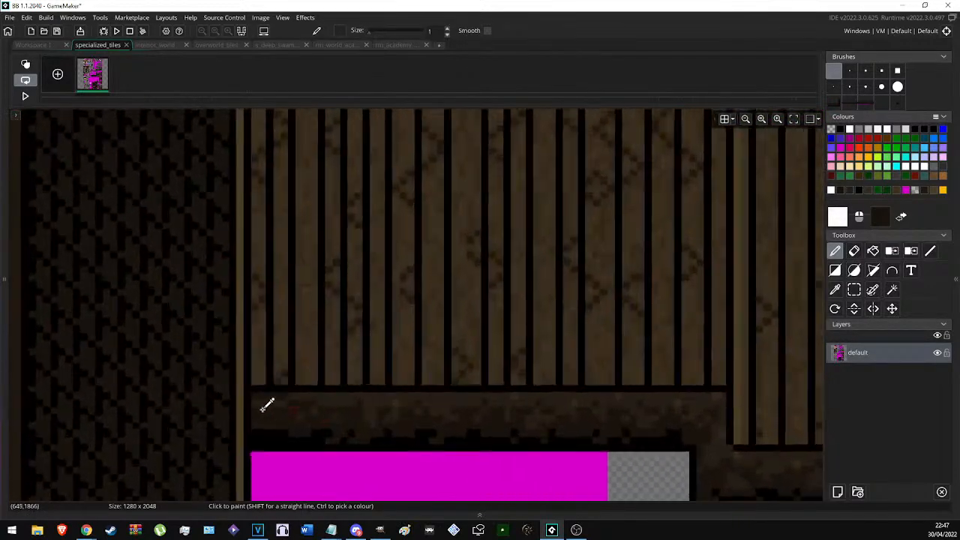
{"action": "scroll", "coordinate": [289, 428], "scroll_direction": "up", "scroll_amount": 1}
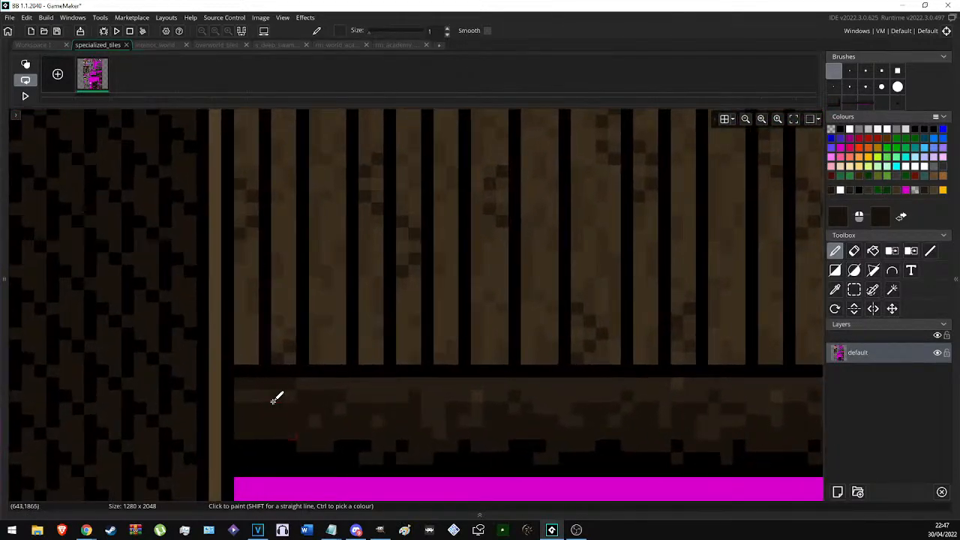
{"action": "left_click", "coordinate": [246, 441], "text": "ctrl"}
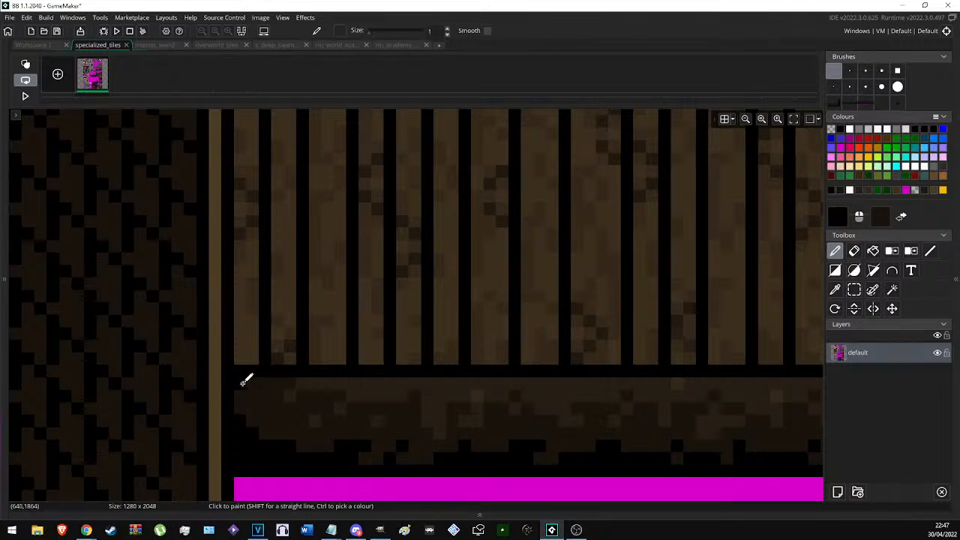
{"action": "scroll", "coordinate": [300, 446], "scroll_direction": "down", "scroll_amount": 2}
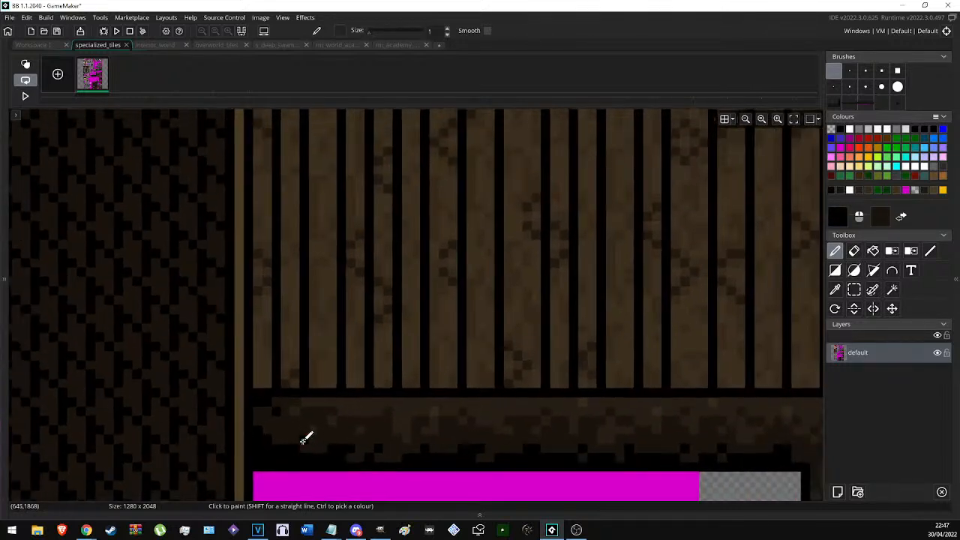
{"action": "scroll", "coordinate": [308, 448], "scroll_direction": "down", "scroll_amount": 2}
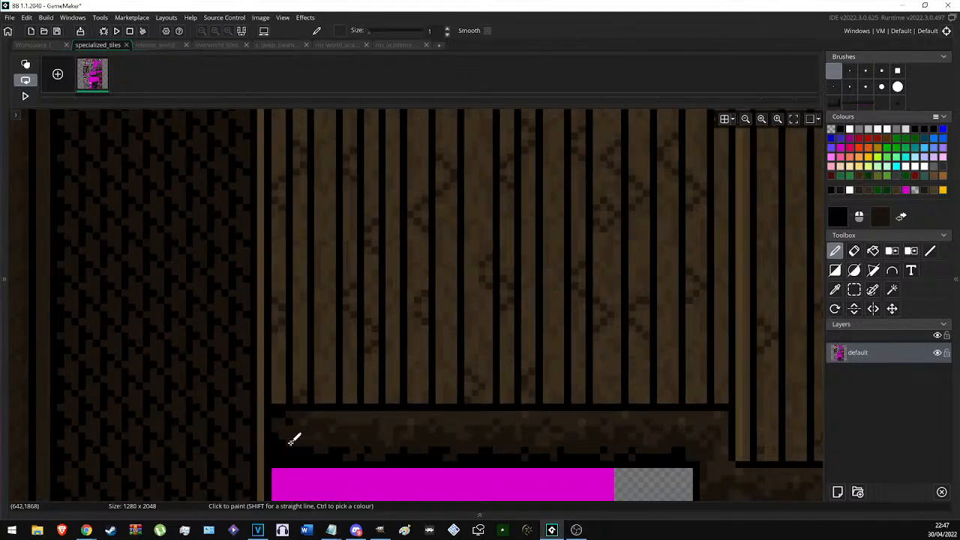
{"action": "scroll", "coordinate": [300, 437], "scroll_direction": "down", "scroll_amount": 3}
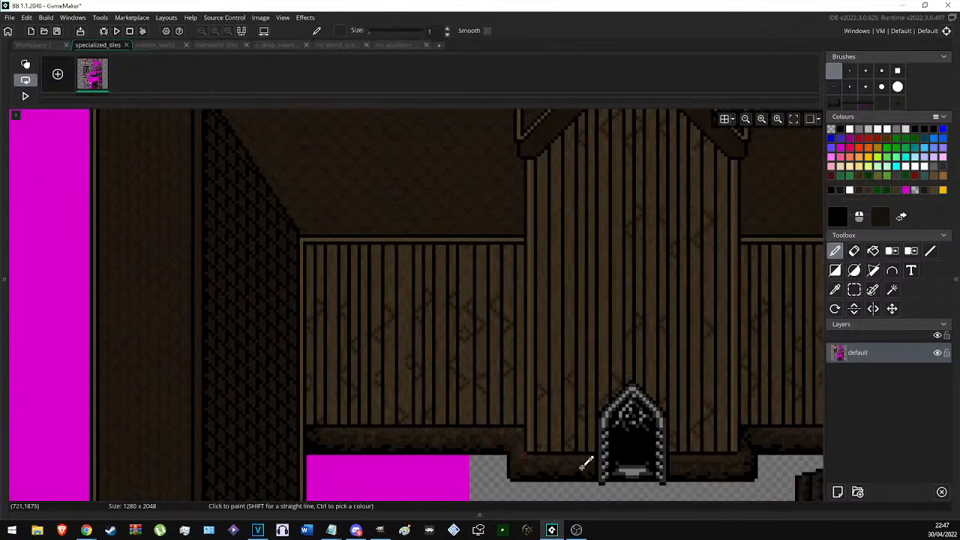
Select the area around the arched courtyard door and replace the frame's grey stone colours with browns sampled from the baseboard.
{"action": "middle_click_drag", "start_coordinate": [593, 467], "coordinate": [447, 436]}
{"action": "key", "text": "s"}
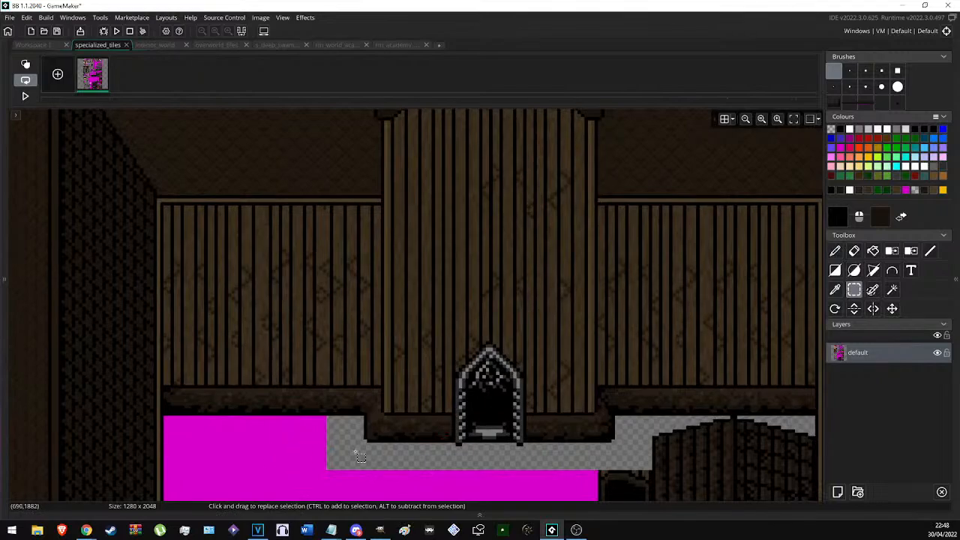
{"action": "scroll", "coordinate": [349, 453], "scroll_direction": "down", "scroll_amount": 5}
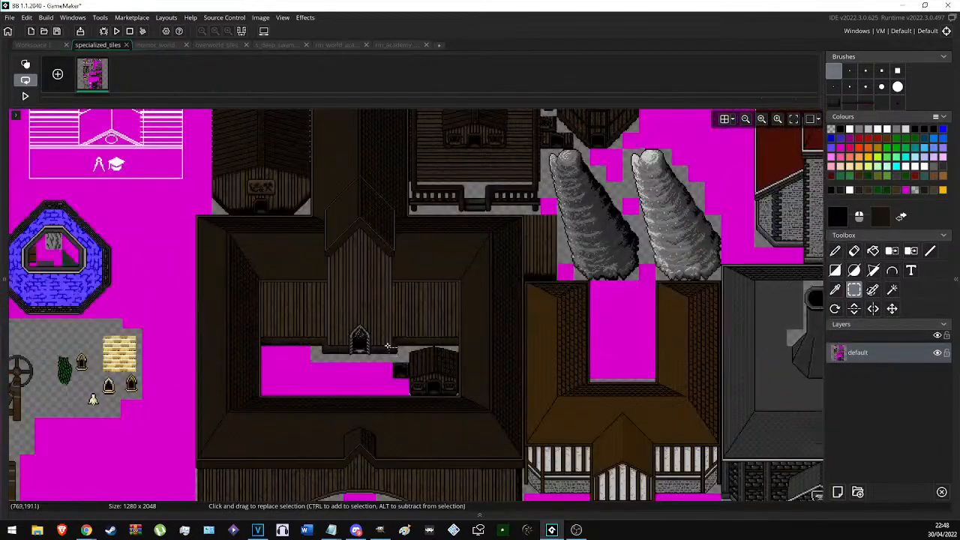
{"action": "scroll", "coordinate": [395, 373], "scroll_direction": "up", "scroll_amount": 5}
{"action": "left_click_drag", "start_coordinate": [256, 200], "coordinate": [396, 421]}
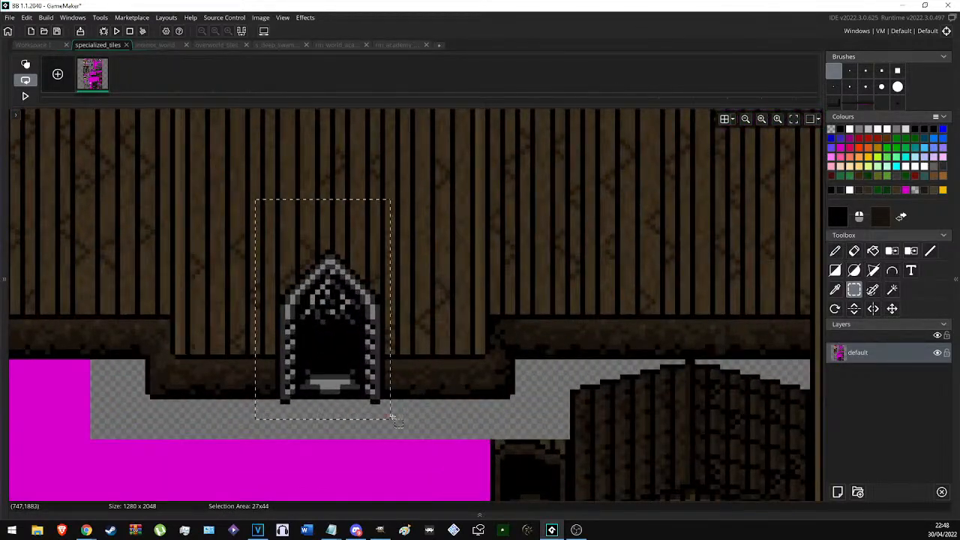
{"action": "scroll", "coordinate": [375, 396], "scroll_direction": "up", "scroll_amount": 2}
{"action": "key", "text": "p"}
{"action": "scroll", "coordinate": [353, 373], "scroll_direction": "up", "scroll_amount": 1}
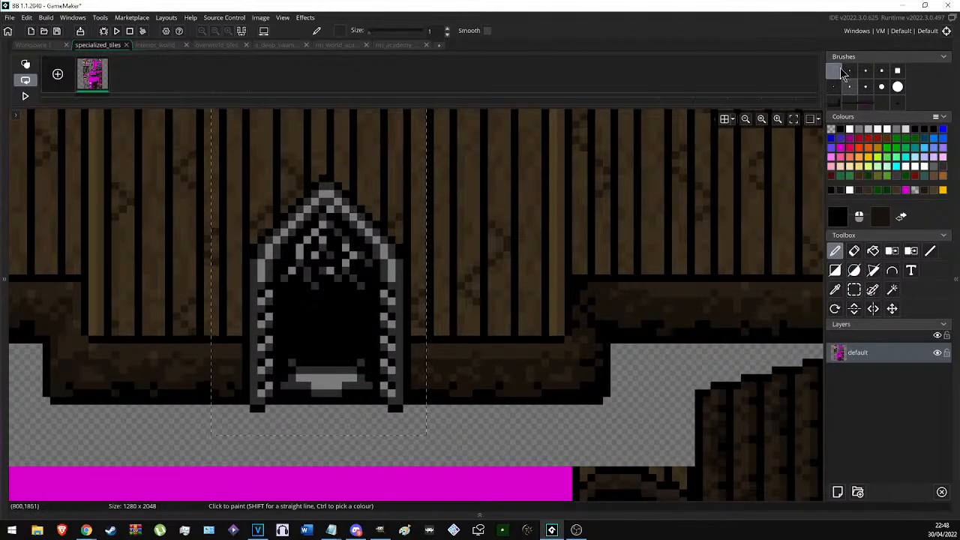
{"action": "left_click", "coordinate": [443, 346], "text": "ctrl"}
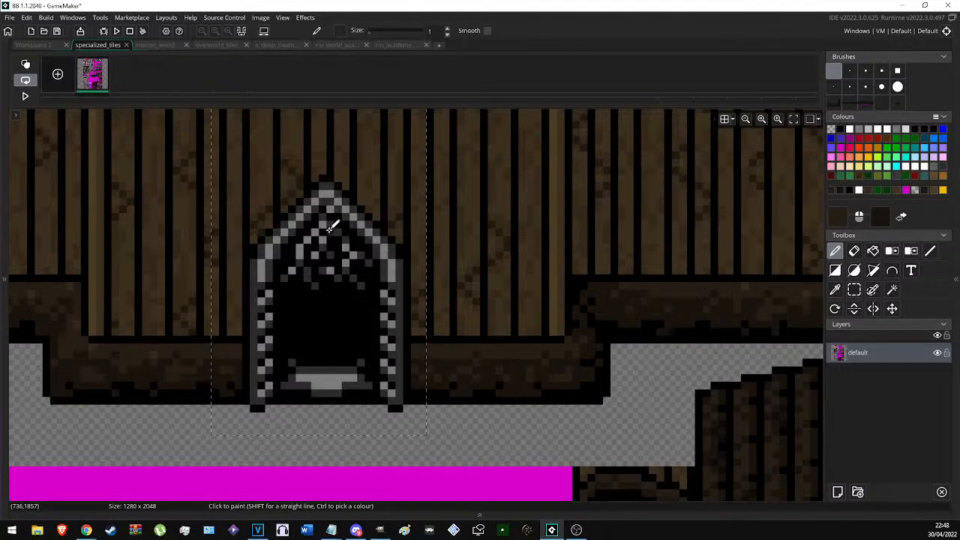
{"action": "key", "text": "c"}
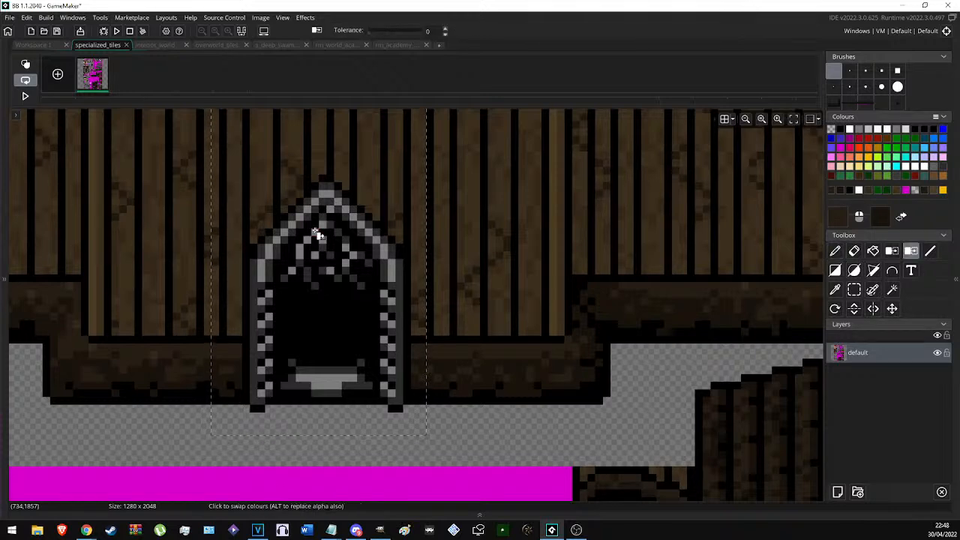
{"action": "left_click", "coordinate": [322, 240]}
{"action": "left_click", "coordinate": [371, 265]}
{"action": "key", "text": "s"}
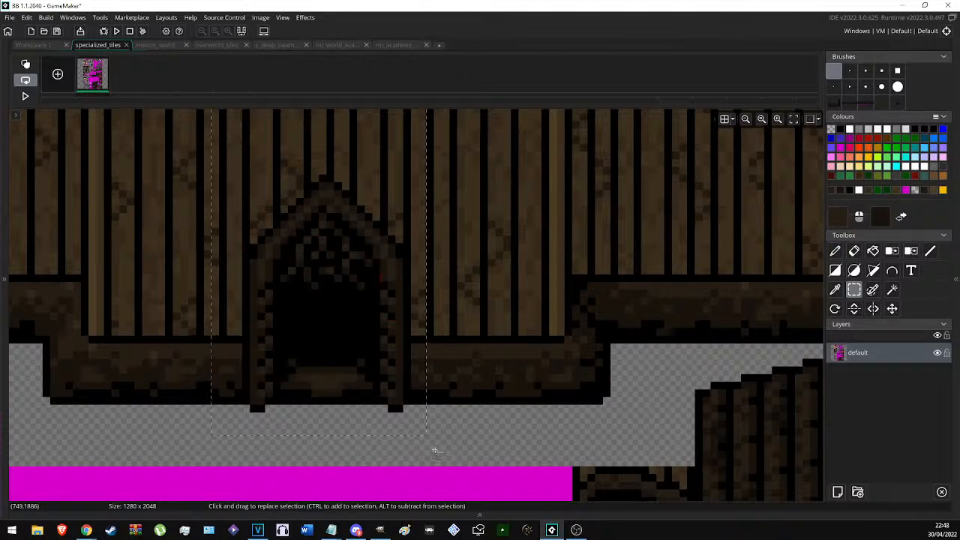
Undo and redo the door recolouring to compare both versions, clear the selection and examine the entrance within the whole building.
{"action": "key", "text": "ctrl+z"}
{"action": "key", "text": "ctrl+z"}
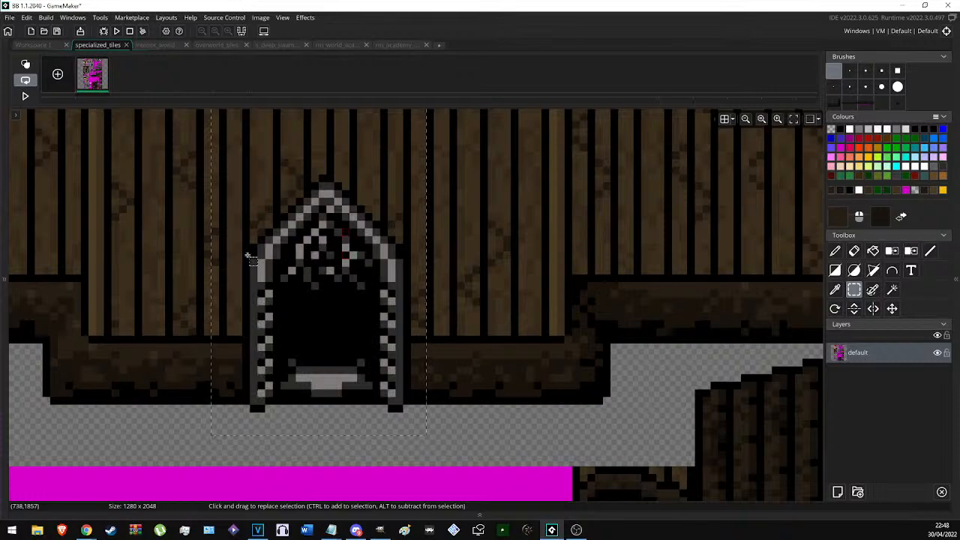
{"action": "key", "text": "ctrl+y"}
{"action": "key", "text": "ctrl+y"}
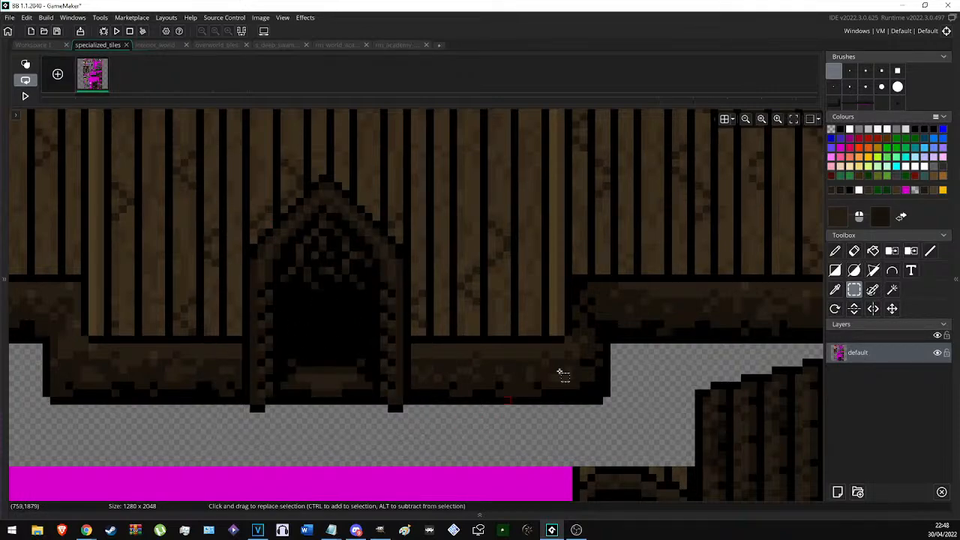
{"action": "scroll", "coordinate": [390, 381], "scroll_direction": "down", "scroll_amount": 5, "text": "ctrl"}
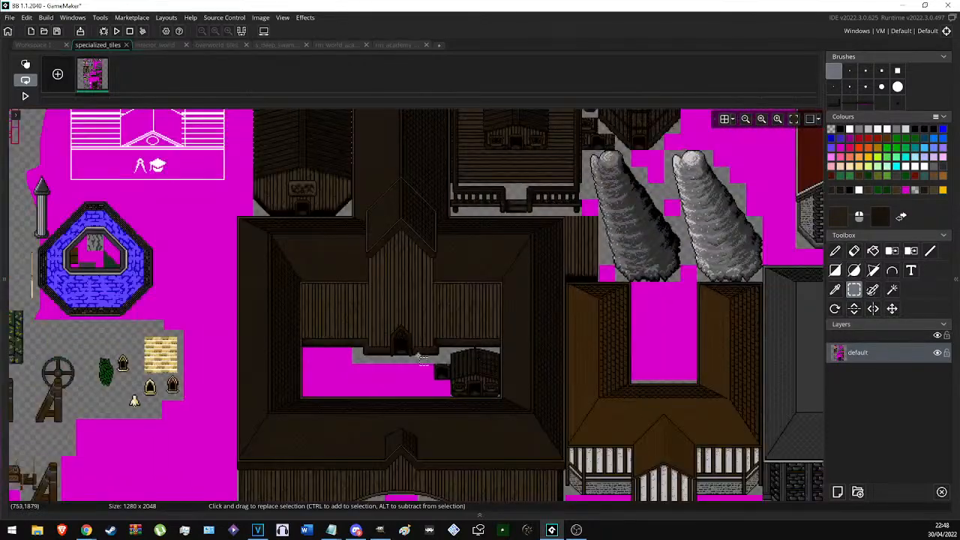
{"action": "scroll", "coordinate": [420, 357], "scroll_direction": "up", "scroll_amount": 5, "text": "ctrl"}
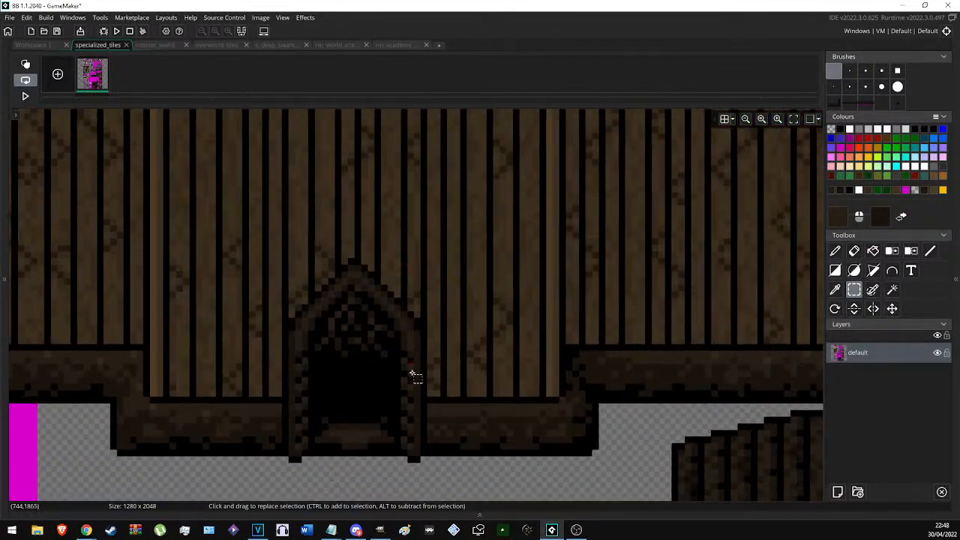
With a one-pixel pencil, repaint the left door jamb's black-and-brown checker pattern as wood using sampled dark browns.
{"action": "left_click", "coordinate": [832, 73]}
{"action": "scroll", "coordinate": [386, 353], "scroll_direction": "up", "scroll_amount": 2, "text": "ctrl"}
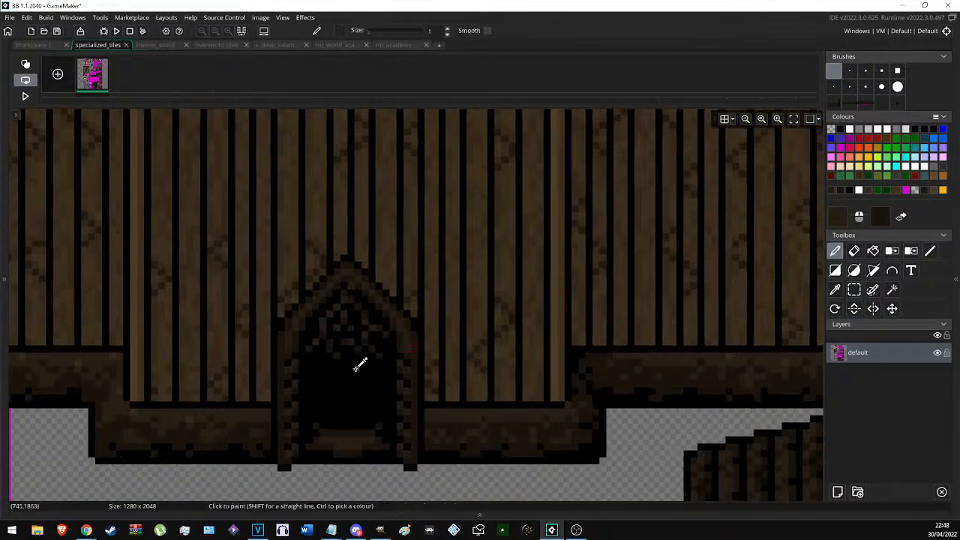
{"action": "scroll", "coordinate": [266, 359], "scroll_direction": "up", "scroll_amount": 1, "text": "ctrl"}
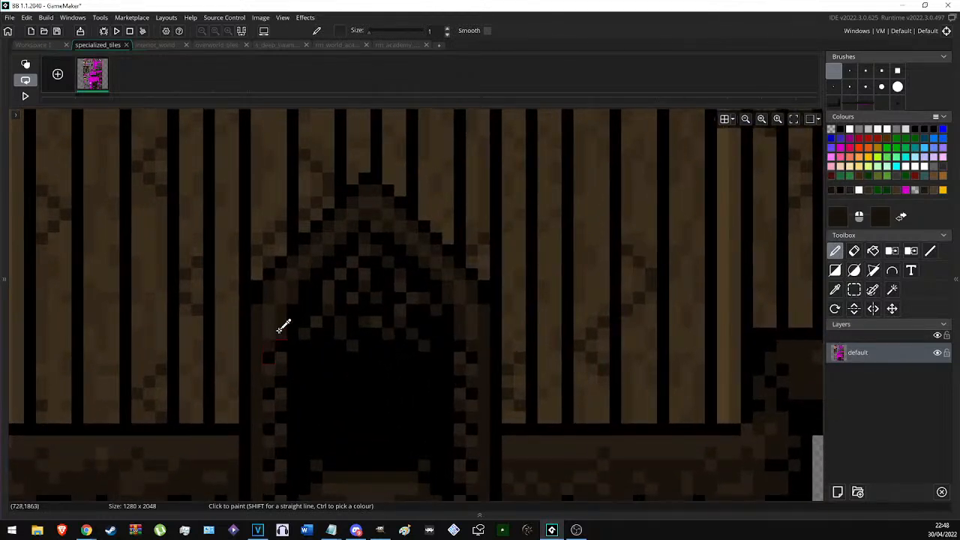
{"action": "scroll", "coordinate": [283, 315], "scroll_direction": "down", "scroll_amount": 3}
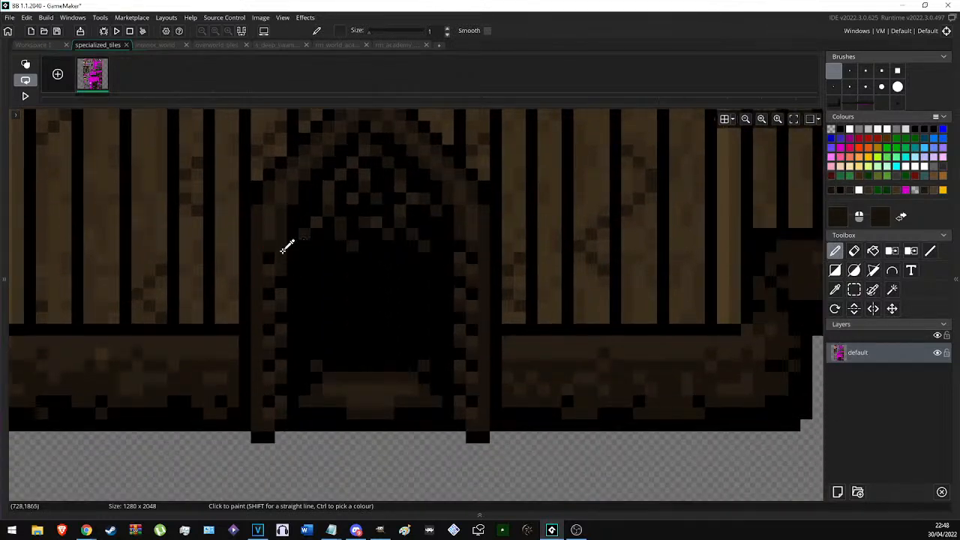
{"action": "mouse_move", "coordinate": [280, 271]}
{"action": "left_mouse_down"}
{"action": "mouse_move", "coordinate": [284, 386]}
{"action": "mouse_move", "coordinate": [266, 210]}
{"action": "mouse_move", "coordinate": [261, 417]}
{"action": "left_mouse_up"}
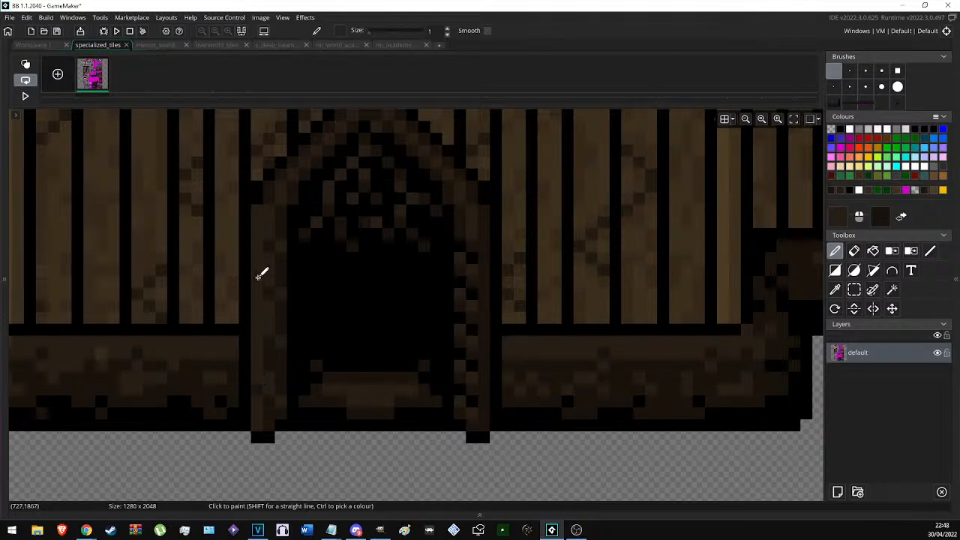
{"action": "scroll", "coordinate": [260, 255], "scroll_direction": "down", "scroll_amount": 1, "text": "ctrl"}
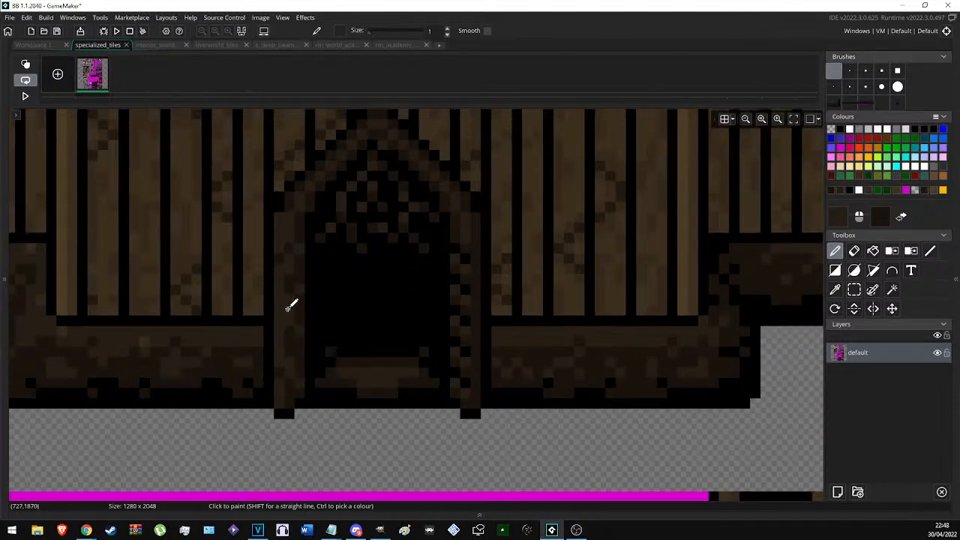
{"action": "scroll", "coordinate": [292, 303], "scroll_direction": "down", "scroll_amount": 1, "text": "ctrl"}
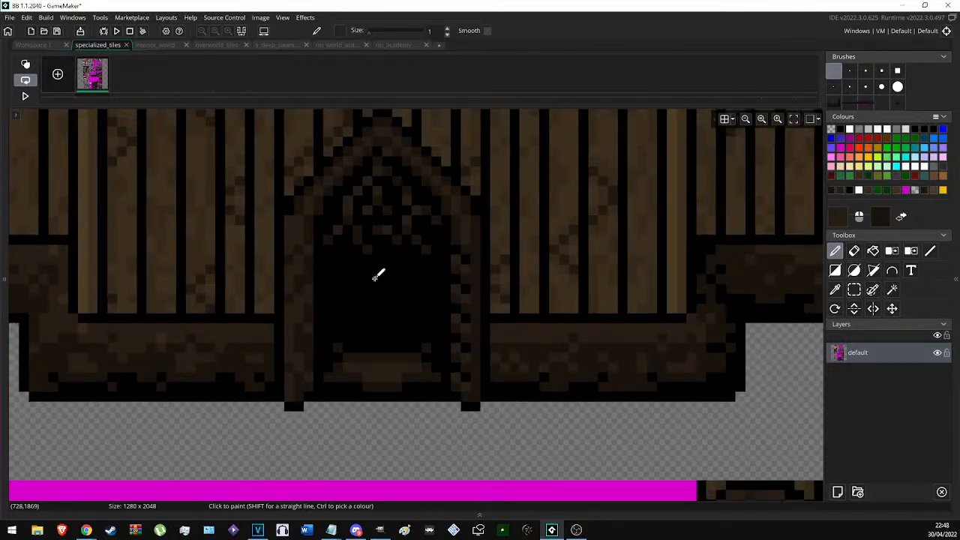
{"action": "scroll", "coordinate": [374, 287], "scroll_direction": "down", "scroll_amount": 4, "text": "ctrl"}
{"action": "middle_click_drag", "start_coordinate": [378, 290], "coordinate": [352, 314]}
{"action": "scroll", "coordinate": [332, 292], "scroll_direction": "up", "scroll_amount": 1, "text": "ctrl"}
{"action": "scroll", "coordinate": [333, 292], "scroll_direction": "up", "scroll_amount": 1, "text": "ctrl"}
{"action": "scroll", "coordinate": [440, 270], "scroll_direction": "down", "scroll_amount": 1, "text": "ctrl"}
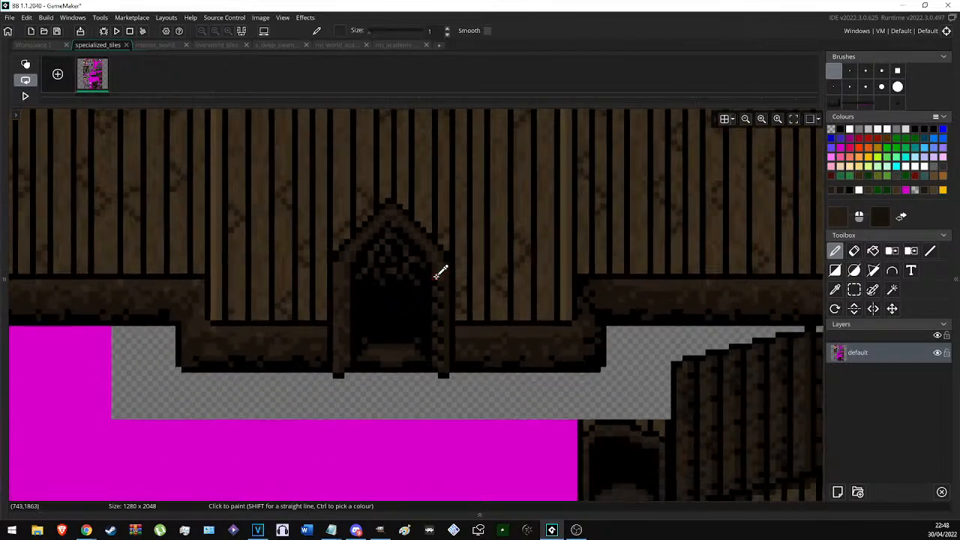
Repaint both slopes of the pointed door arch in sampled dark browns, finishing with the Line tool.
{"action": "scroll", "coordinate": [444, 229], "scroll_direction": "up", "scroll_amount": 4, "text": "ctrl"}
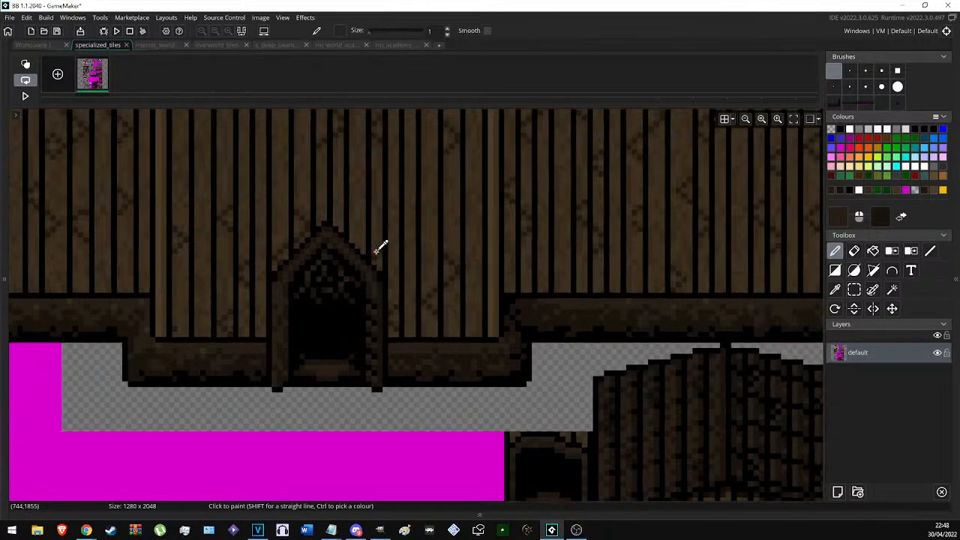
{"action": "scroll", "coordinate": [221, 302], "scroll_direction": "up", "scroll_amount": 1, "text": "ctrl"}
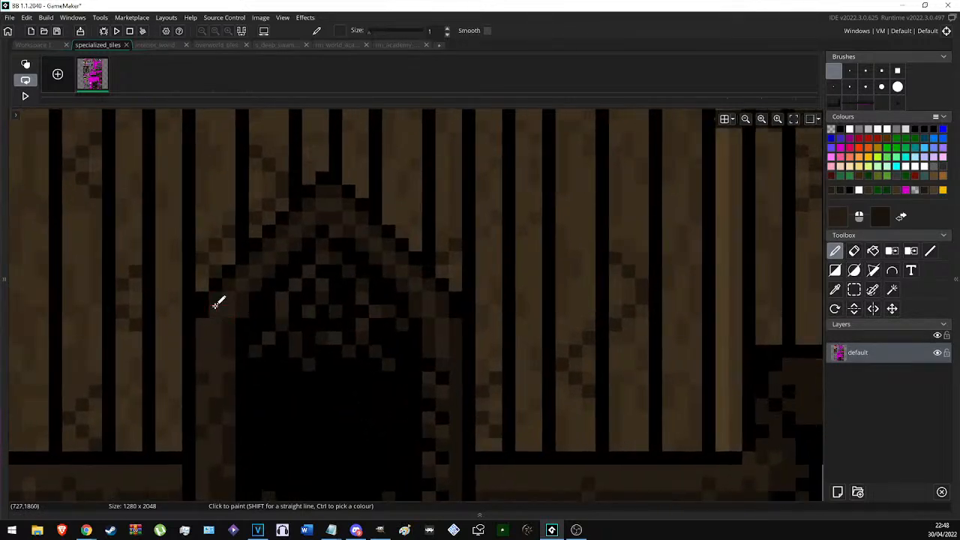
{"action": "key", "text": "l"}
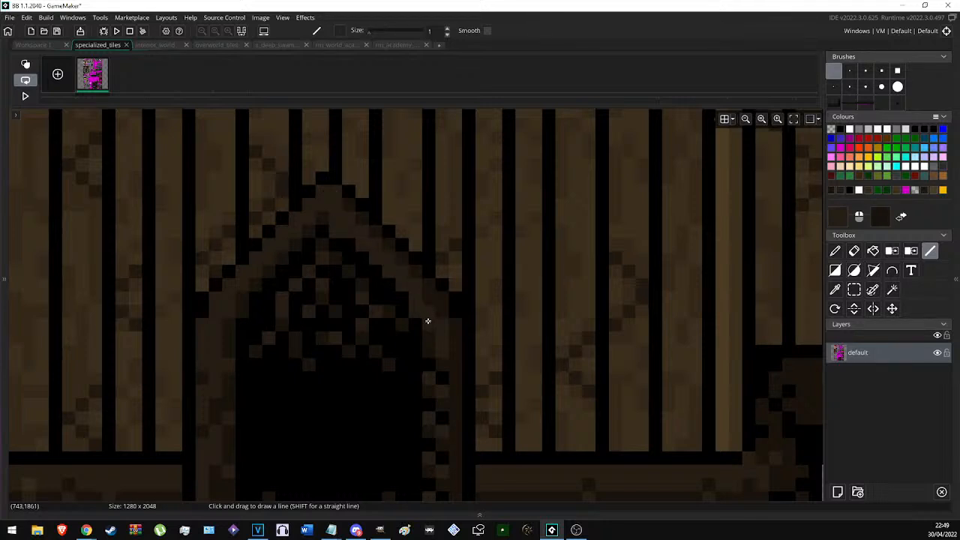
Copy the repainted left door jamb as a brush and stamp it over the right jamb.
{"action": "key", "text": "s"}
{"action": "scroll", "coordinate": [232, 337], "scroll_direction": "down", "scroll_amount": 4}
{"action": "mouse_move", "coordinate": [222, 293]}
{"action": "left_mouse_down"}
{"action": "mouse_move", "coordinate": [232, 337]}
{"action": "mouse_move", "coordinate": [208, 386]}
{"action": "left_mouse_up"}
{"action": "key", "text": "ctrl+c"}
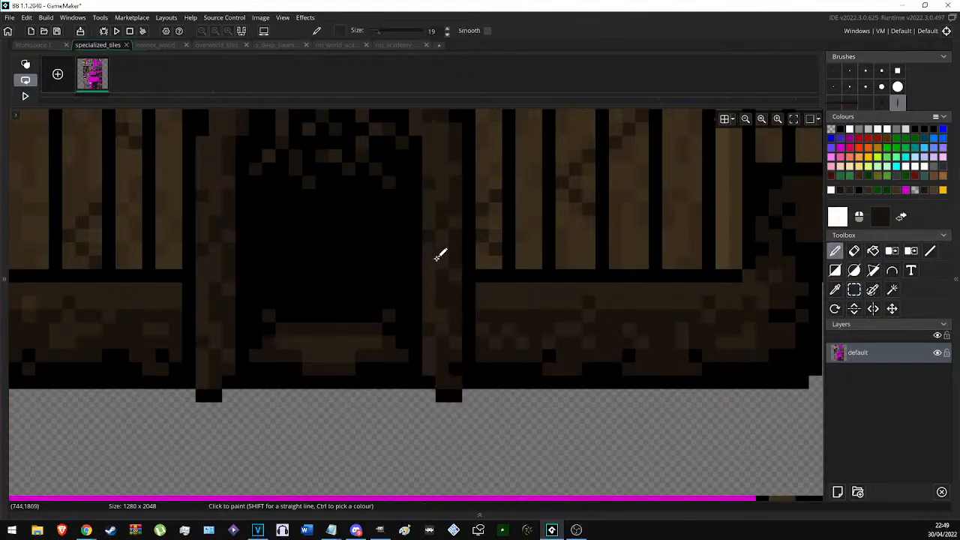
Touch up the foot of the right door jamb with a small copied brush and a one-pixel black pencil.
{"action": "key", "text": "s"}
{"action": "key", "text": "d"}
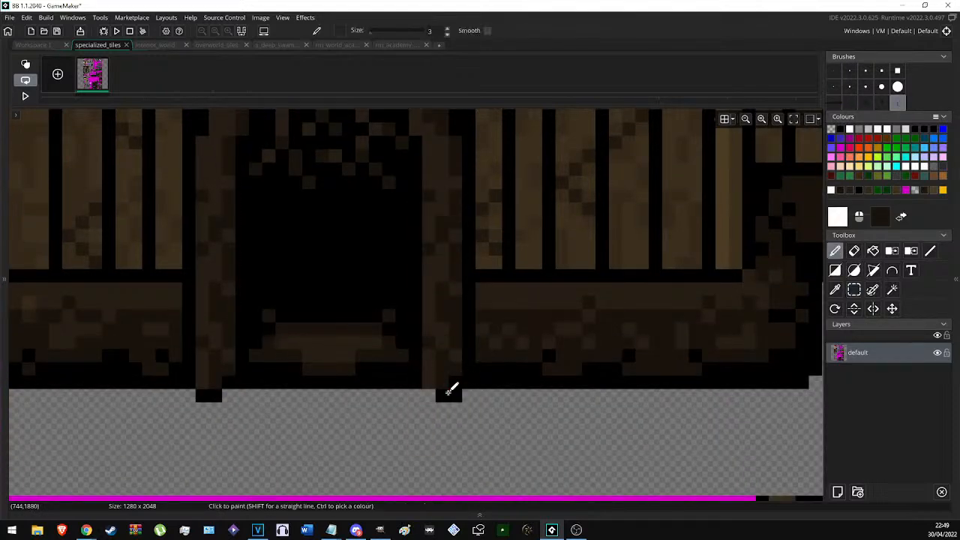
{"action": "left_click", "coordinate": [450, 387]}
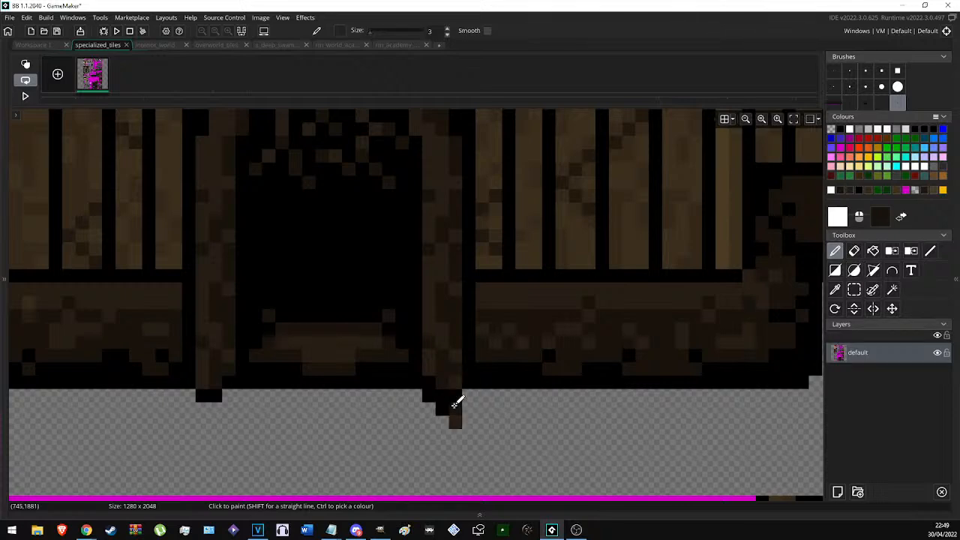
{"action": "left_click", "coordinate": [492, 379], "text": "ctrl"}
{"action": "left_click", "coordinate": [452, 392]}
{"action": "key", "text": "e"}
{"action": "key", "text": "d"}
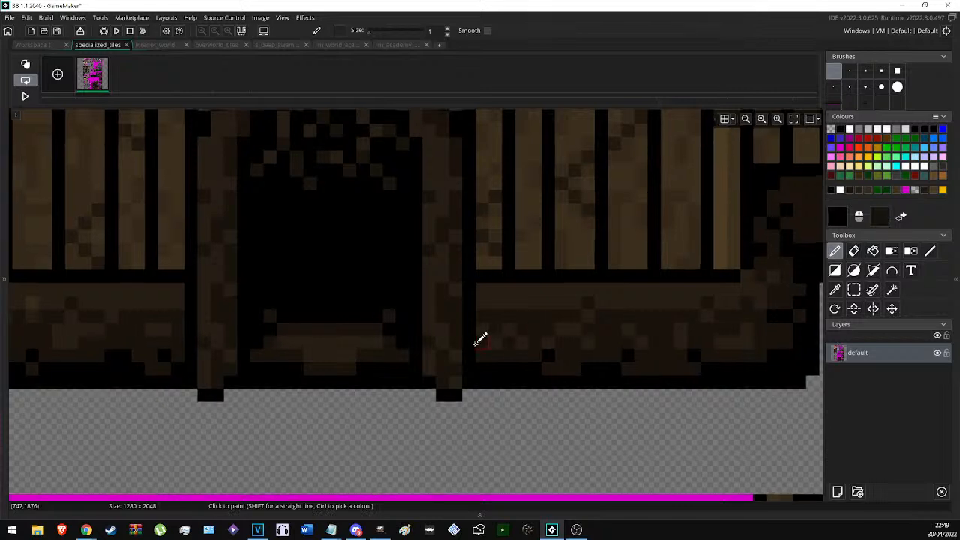
Retouch the lower right door jamb with sampled dark brown pixels and sample black from its outline.
{"action": "scroll", "coordinate": [482, 336], "scroll_direction": "down", "scroll_amount": 5}
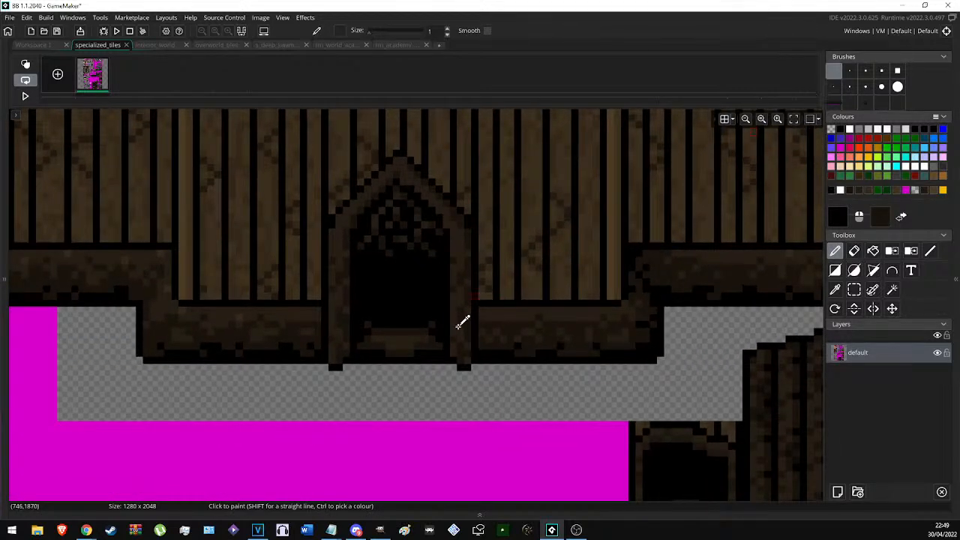
{"action": "scroll", "coordinate": [457, 330], "scroll_direction": "up", "scroll_amount": 2}
{"action": "left_click", "coordinate": [468, 370], "text": "ctrl"}
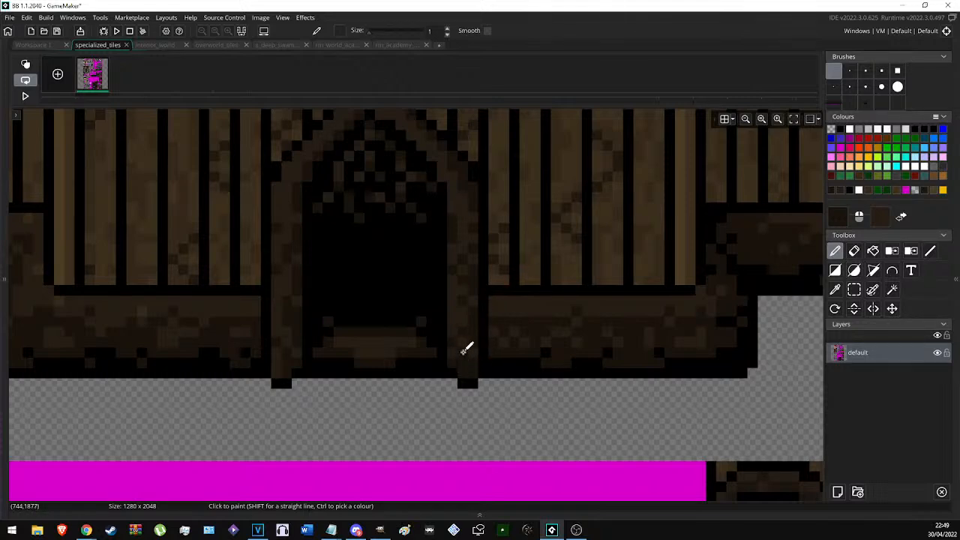
{"action": "scroll", "coordinate": [534, 296], "scroll_direction": "down", "scroll_amount": 3}
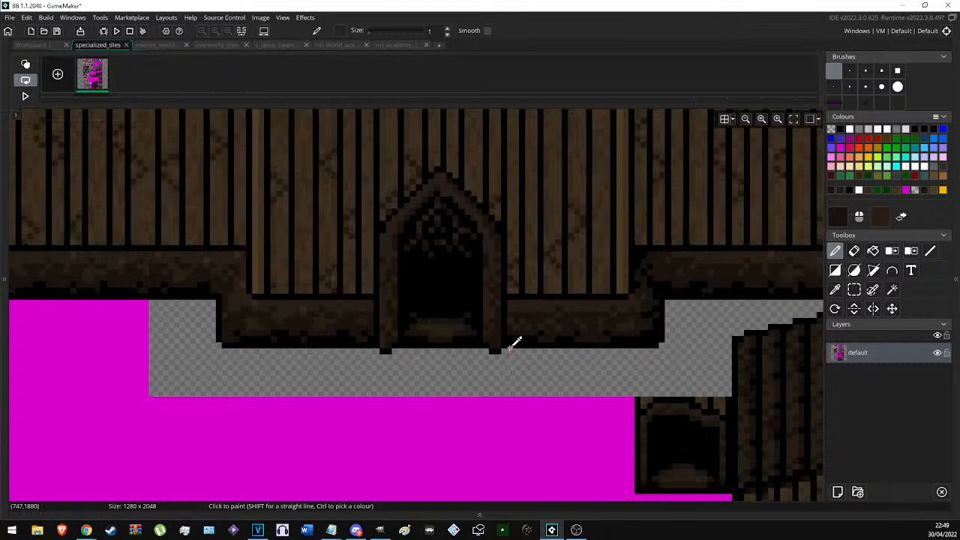
{"action": "left_click", "coordinate": [503, 346], "text": "ctrl"}
{"action": "scroll", "coordinate": [568, 313], "scroll_direction": "down", "scroll_amount": 2}
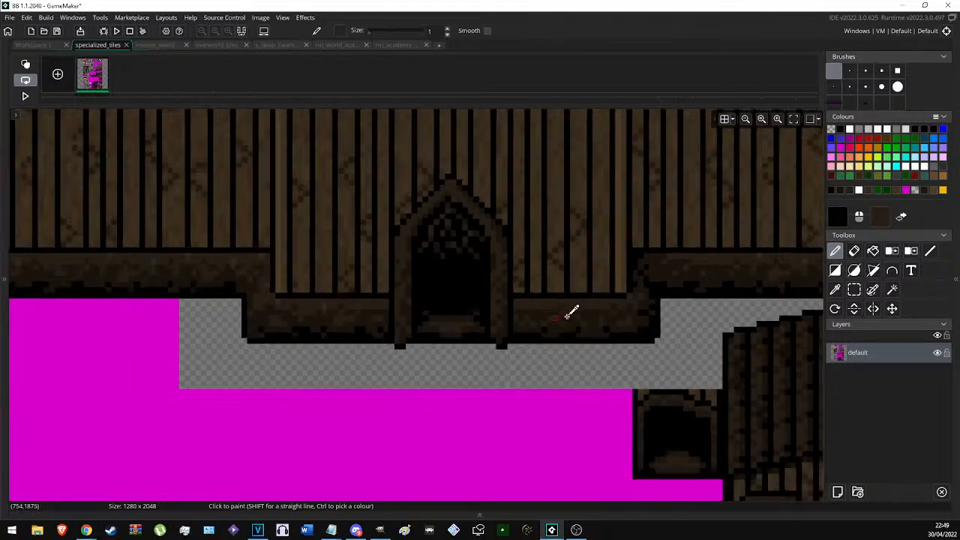
{"action": "scroll", "coordinate": [577, 309], "scroll_direction": "up", "scroll_amount": 2}
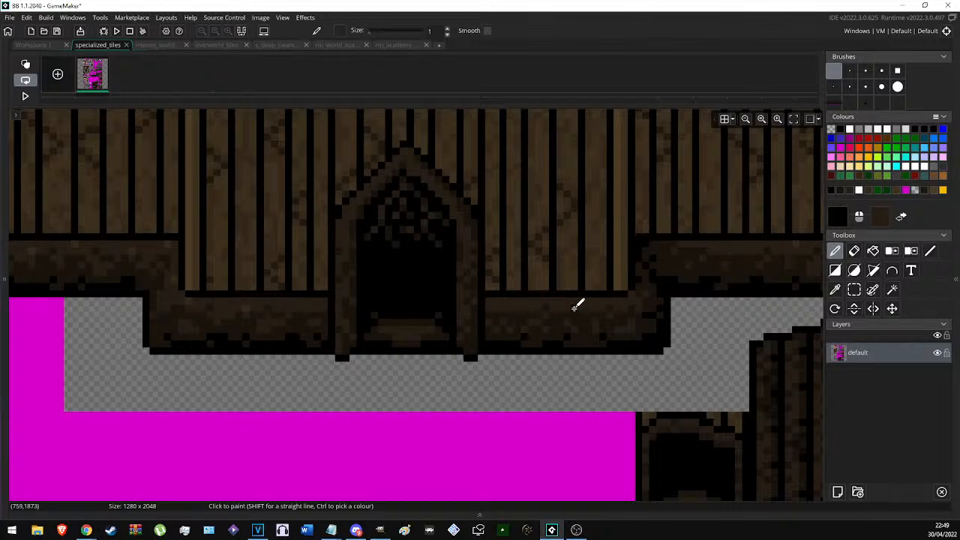
Copy a two-pixel piece of the arch's outlined edge as a brush and draw it along both slopes to thicken the frame.
{"action": "scroll", "coordinate": [501, 160], "scroll_direction": "up", "scroll_amount": 3}
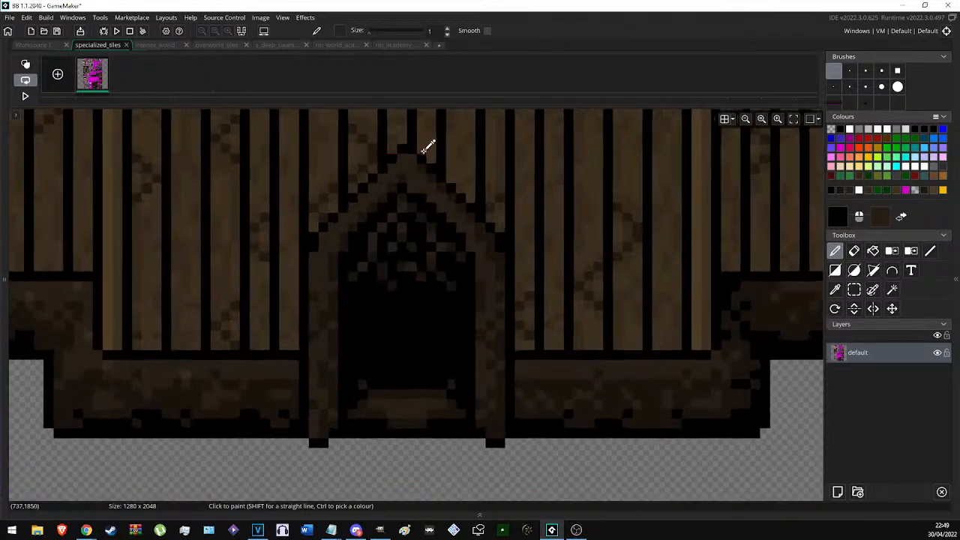
{"action": "middle_click_drag", "start_coordinate": [405, 175], "coordinate": [362, 236]}
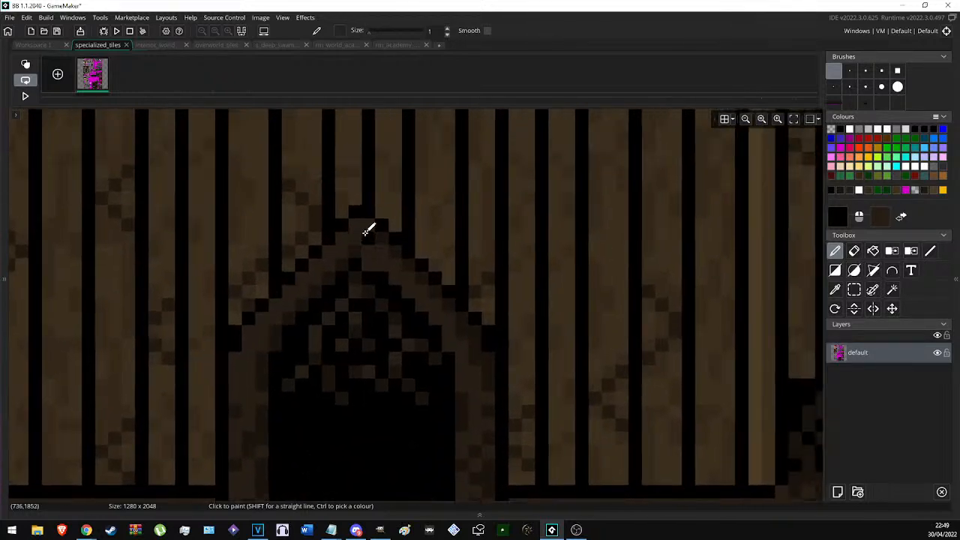
{"action": "scroll", "coordinate": [296, 268], "scroll_direction": "down", "scroll_amount": 1}
{"action": "scroll", "coordinate": [296, 269], "scroll_direction": "up", "scroll_amount": 1}
{"action": "left_click", "coordinate": [257, 330], "text": "ctrl"}
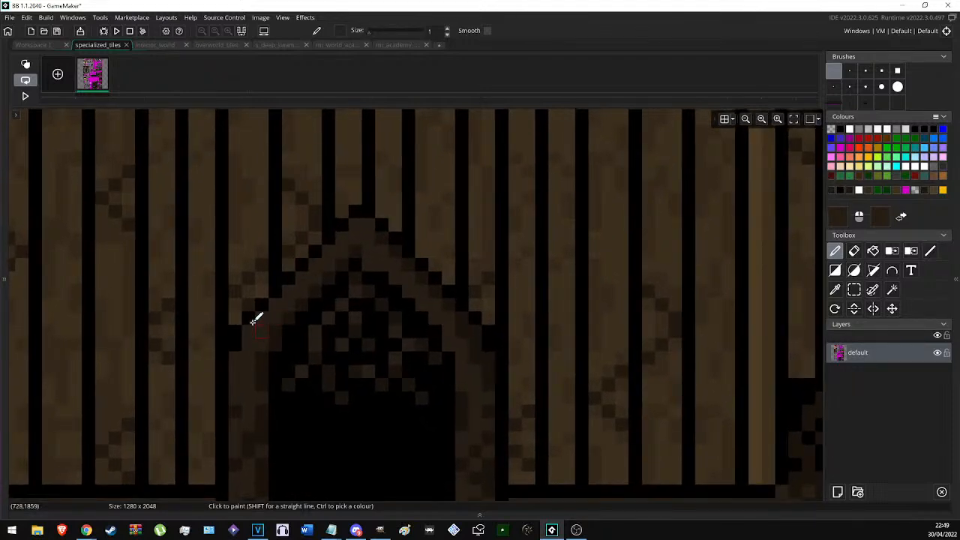
{"action": "key", "text": "s"}
{"action": "left_click", "coordinate": [248, 320]}
{"action": "key", "text": "p"}
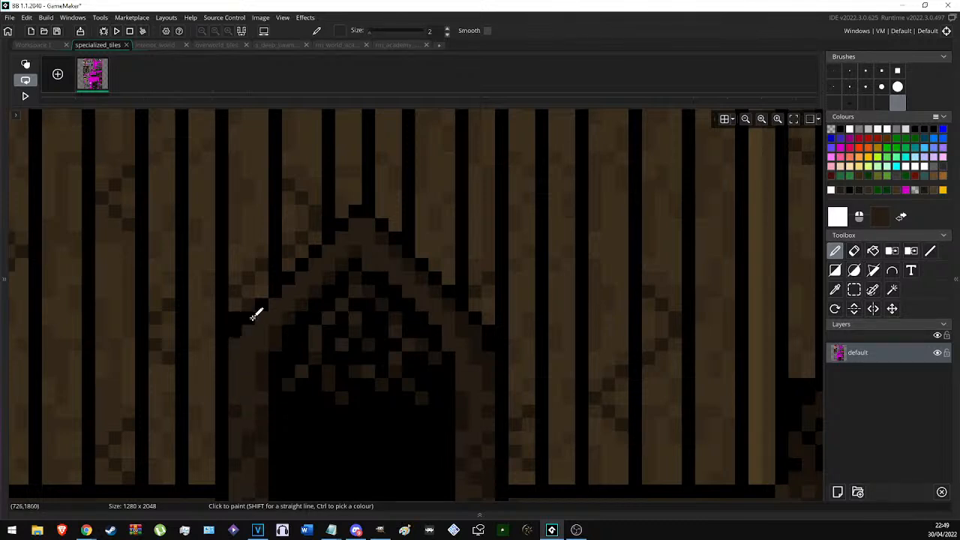
{"action": "key", "text": "l"}
{"action": "mouse_move", "coordinate": [253, 314]}
{"action": "left_mouse_down"}
{"action": "mouse_move", "coordinate": [317, 229]}
{"action": "mouse_move", "coordinate": [356, 206]}
{"action": "mouse_move", "coordinate": [422, 285]}
{"action": "mouse_move", "coordinate": [473, 319]}
{"action": "left_mouse_up"}
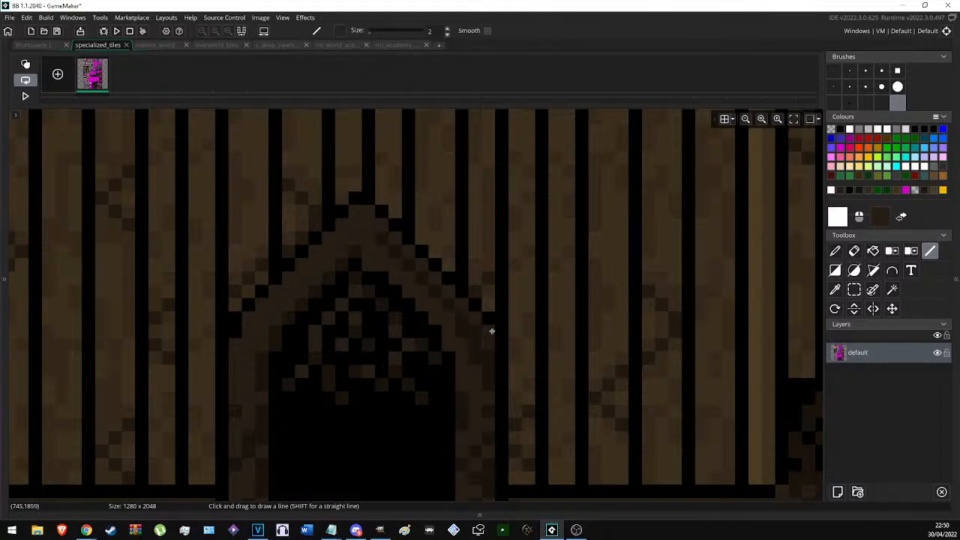
{"action": "left_click_drag", "start_coordinate": [491, 335], "coordinate": [490, 342]}
With one-pixel lines in browns sampled from the frame, recolour the arch's right slope up to the apex.
{"action": "left_click", "coordinate": [833, 72]}
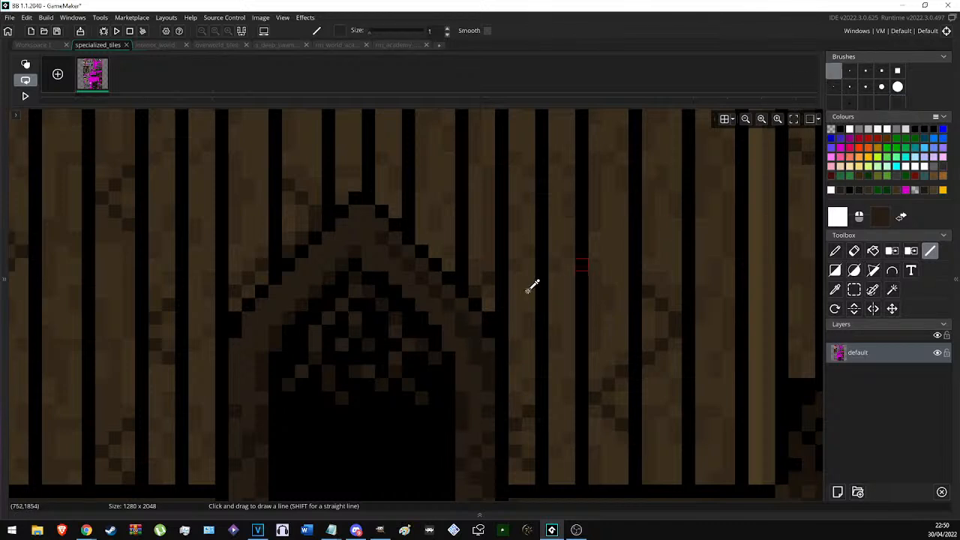
{"action": "left_click", "coordinate": [478, 356], "text": "alt"}
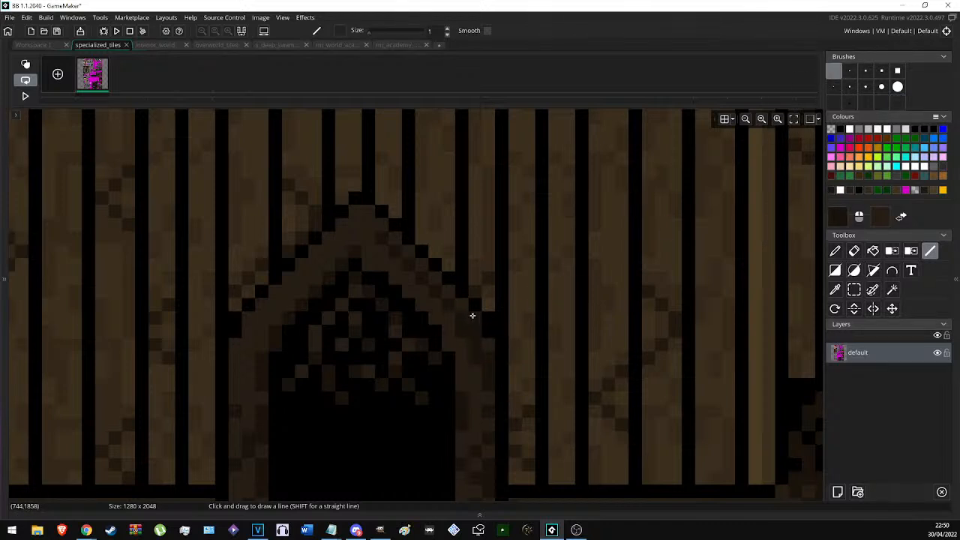
{"action": "left_click", "coordinate": [478, 362], "text": "alt"}
{"action": "left_click_drag", "start_coordinate": [440, 302], "coordinate": [375, 232]}
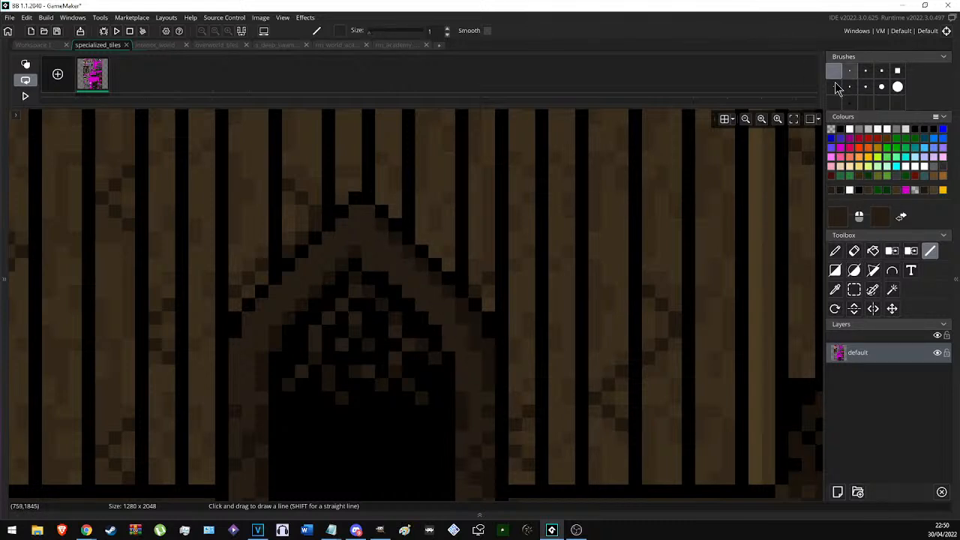
{"action": "left_click", "coordinate": [383, 220], "text": "alt"}
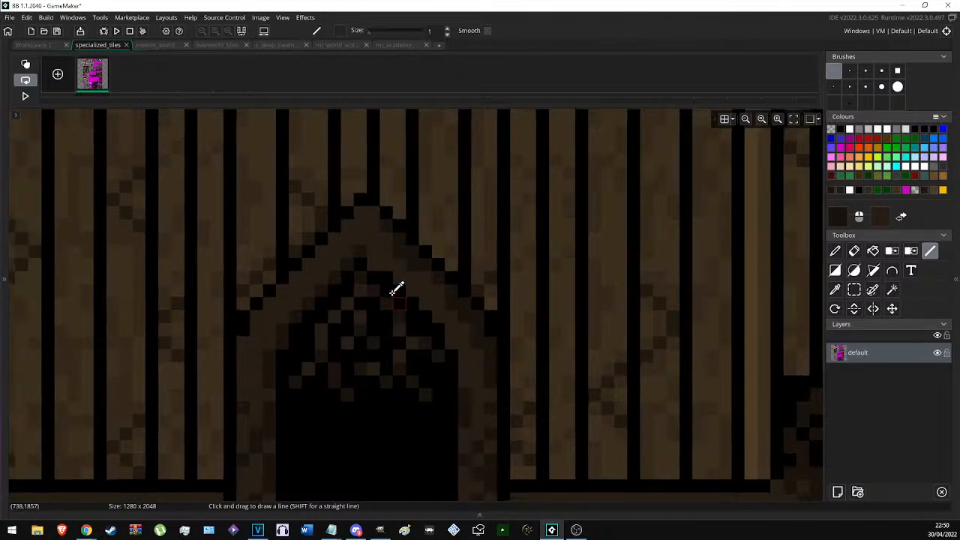
Shade the courtyard door's arch and right jamb with one-pixel strokes in dark browns sampled from the frame.
{"action": "scroll", "coordinate": [387, 274], "scroll_direction": "down", "scroll_amount": 3}
{"action": "scroll", "coordinate": [405, 272], "scroll_direction": "up", "scroll_amount": 1}
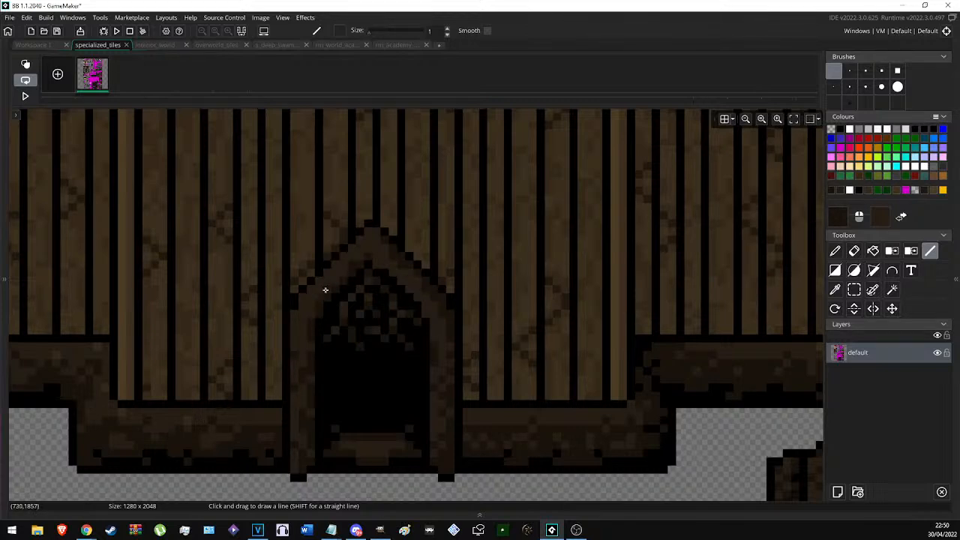
{"action": "scroll", "coordinate": [392, 293], "scroll_direction": "down", "scroll_amount": 2}
{"action": "scroll", "coordinate": [402, 248], "scroll_direction": "up", "scroll_amount": 4}
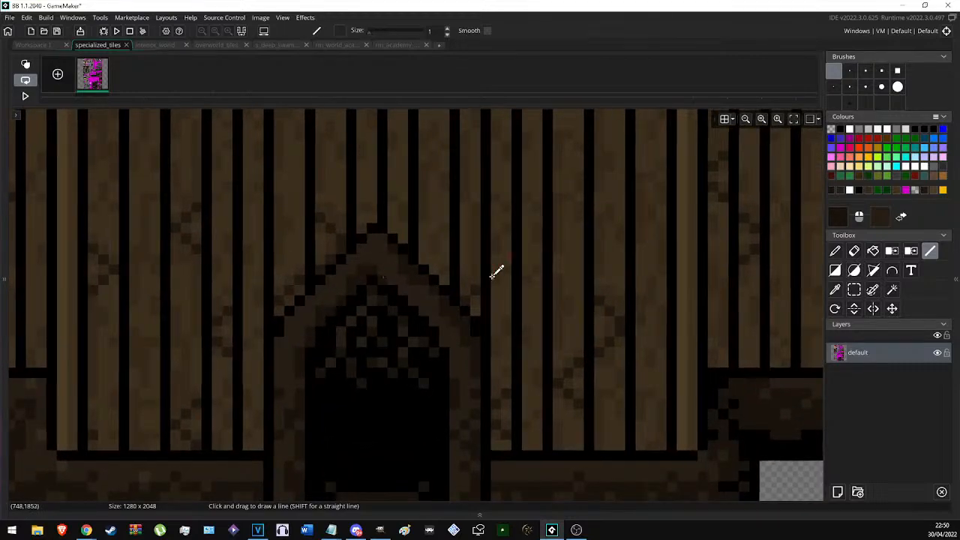
{"action": "scroll", "coordinate": [502, 261], "scroll_direction": "down", "scroll_amount": 1}
{"action": "scroll", "coordinate": [478, 281], "scroll_direction": "up", "scroll_amount": 2}
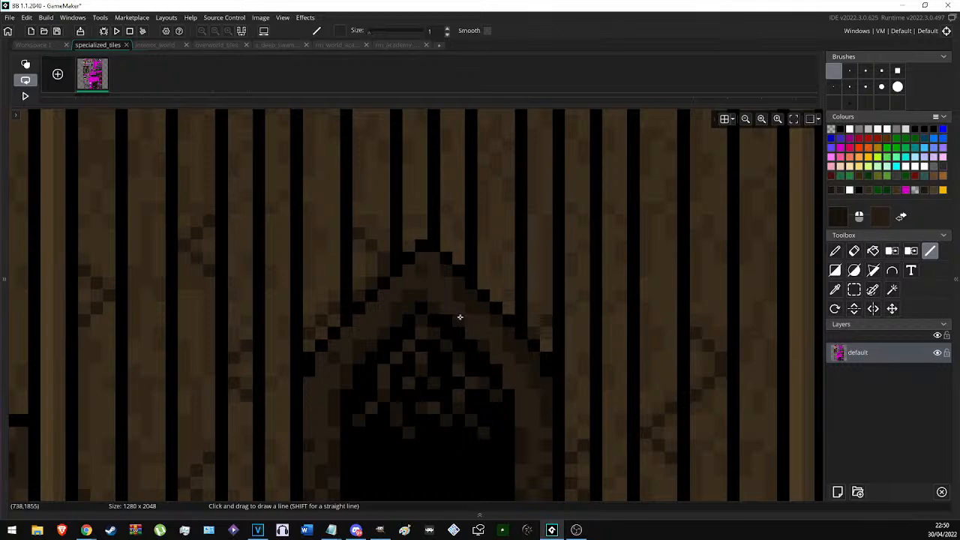
{"action": "scroll", "coordinate": [561, 315], "scroll_direction": "down", "scroll_amount": 5}
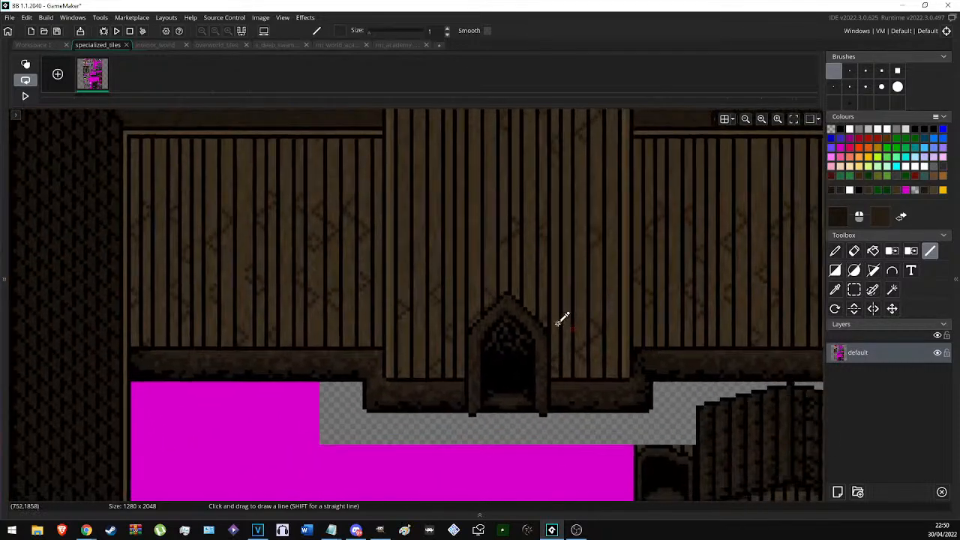
{"action": "middle_click_drag", "start_coordinate": [561, 319], "coordinate": [418, 273]}
{"action": "scroll", "coordinate": [434, 273], "scroll_direction": "up", "scroll_amount": 4}
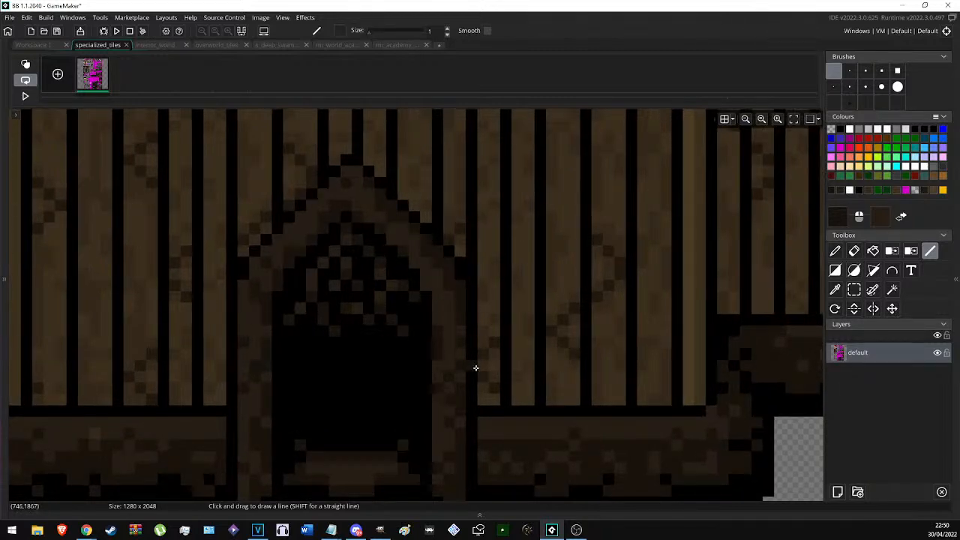
{"action": "scroll", "coordinate": [488, 296], "scroll_direction": "down", "scroll_amount": 3}
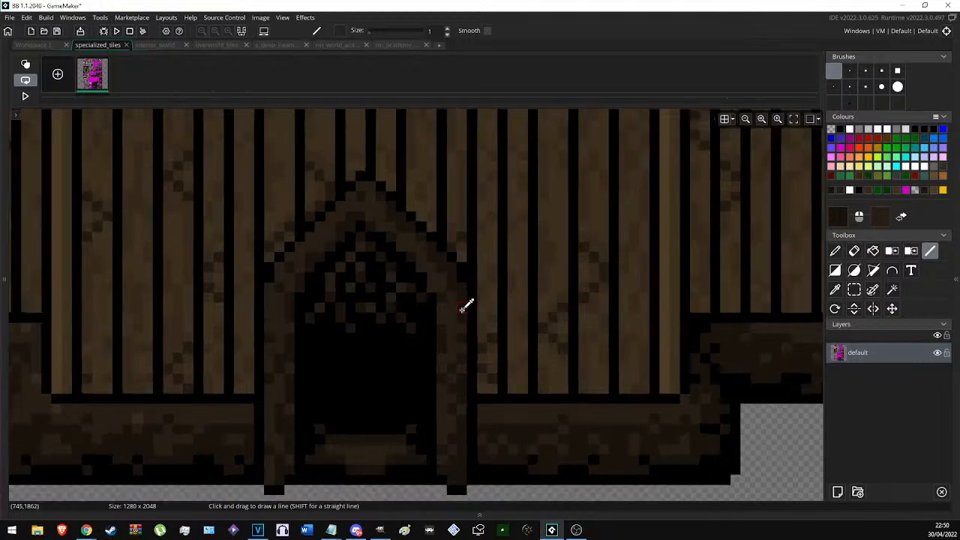
Add lighter brown pixels along the arch's left slope and down the left jamb to its foot.
{"action": "scroll", "coordinate": [495, 330], "scroll_direction": "up", "scroll_amount": 3}
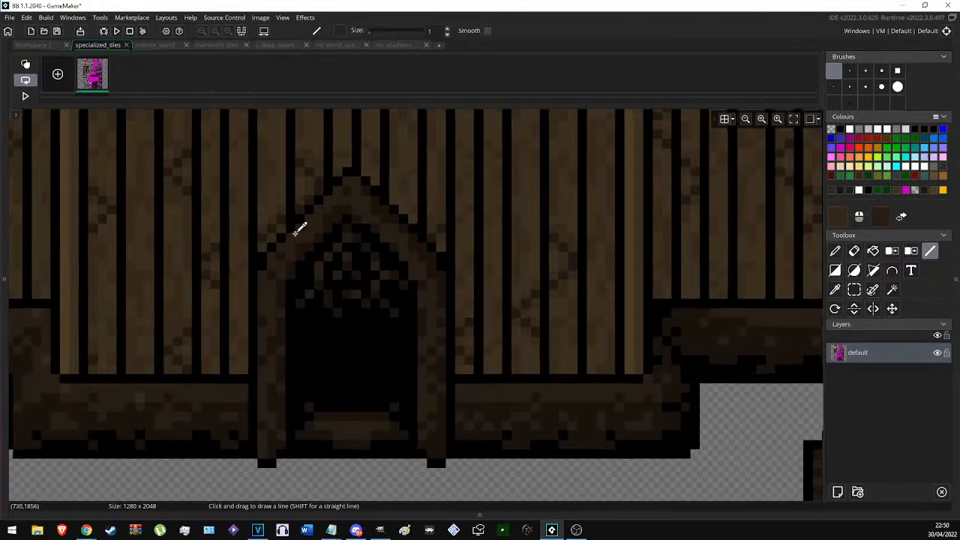
{"action": "scroll", "coordinate": [311, 215], "scroll_direction": "up", "scroll_amount": 1}
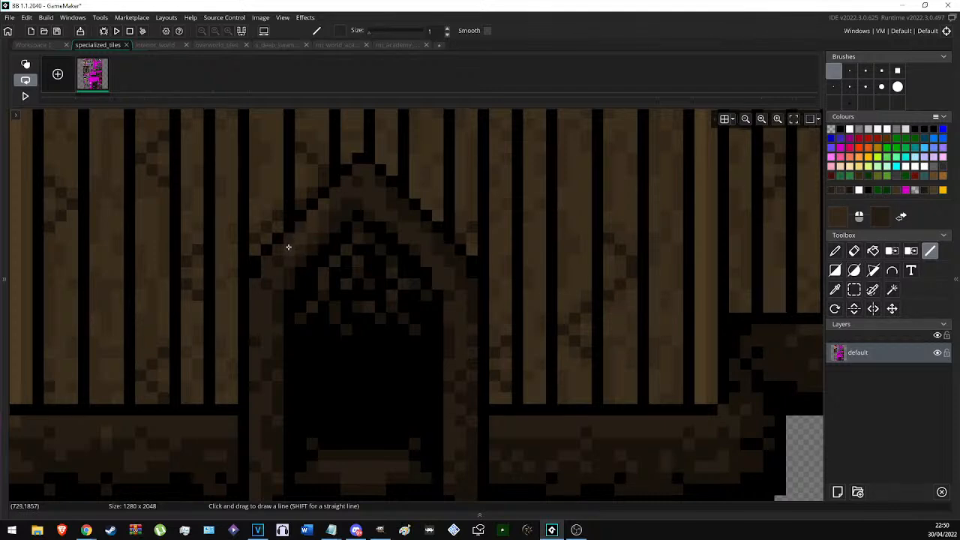
{"action": "scroll", "coordinate": [368, 260], "scroll_direction": "down", "scroll_amount": 3}
{"action": "scroll", "coordinate": [315, 278], "scroll_direction": "up", "scroll_amount": 3}
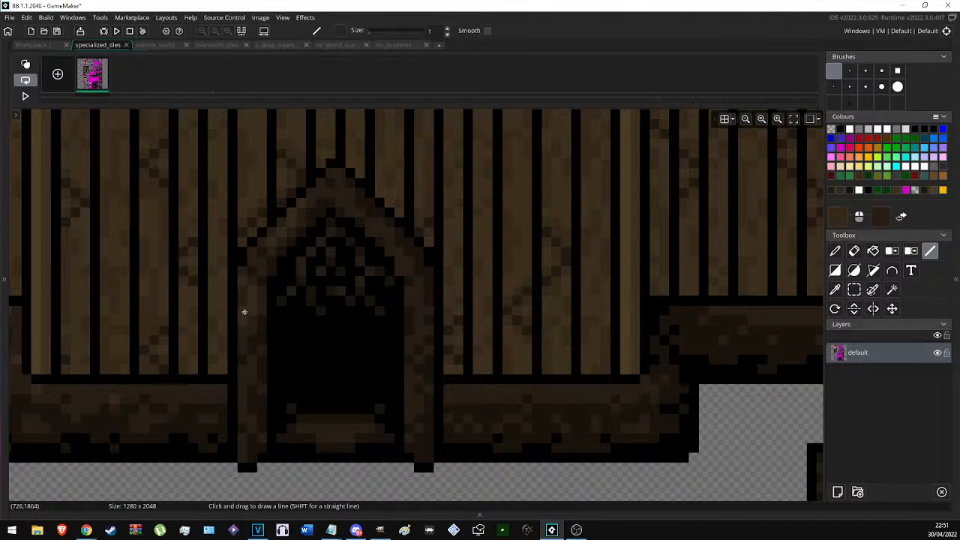
{"action": "scroll", "coordinate": [286, 357], "scroll_direction": "down", "scroll_amount": 1}
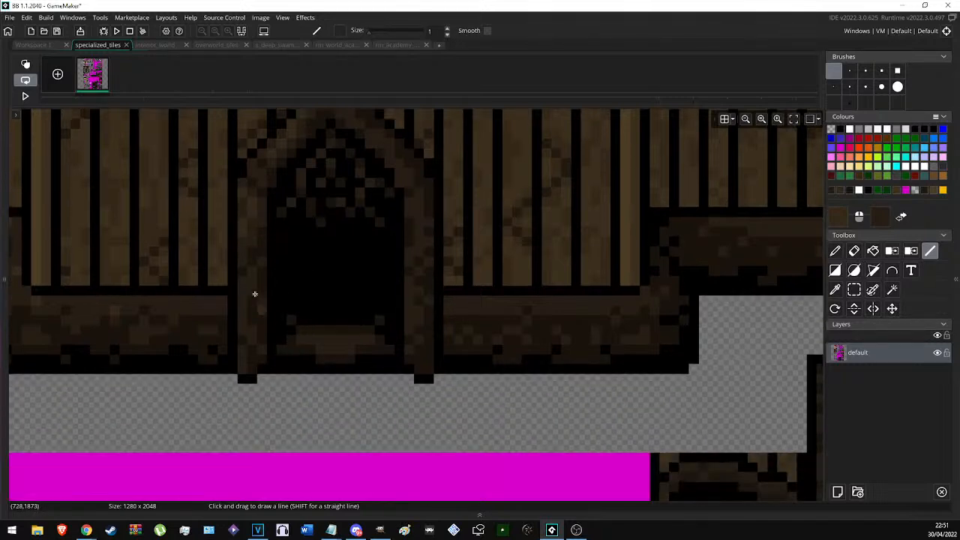
{"action": "scroll", "coordinate": [252, 291], "scroll_direction": "up", "scroll_amount": 1, "text": "ctrl"}
{"action": "scroll", "coordinate": [235, 287], "scroll_direction": "up", "scroll_amount": 1, "text": "ctrl"}
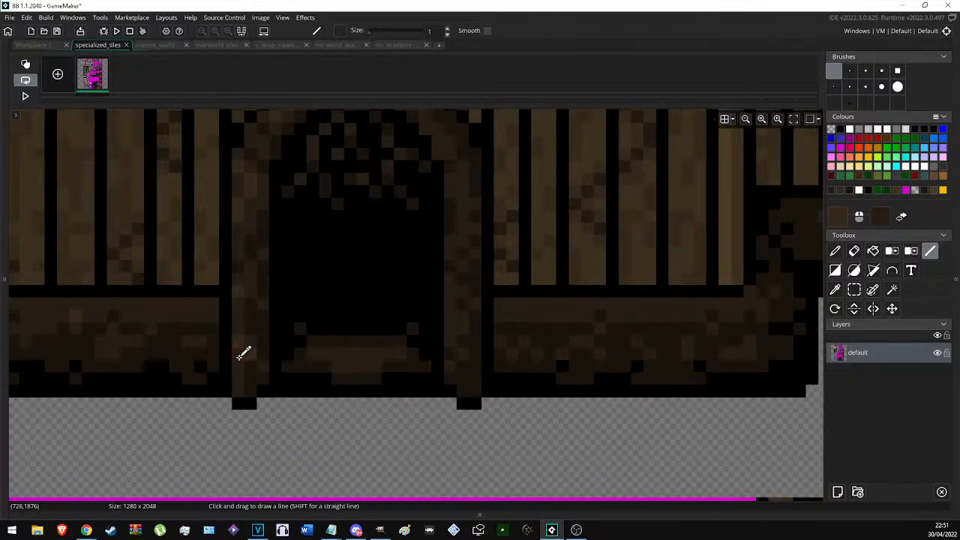
{"action": "scroll", "coordinate": [245, 360], "scroll_direction": "down", "scroll_amount": 5, "text": "ctrl"}
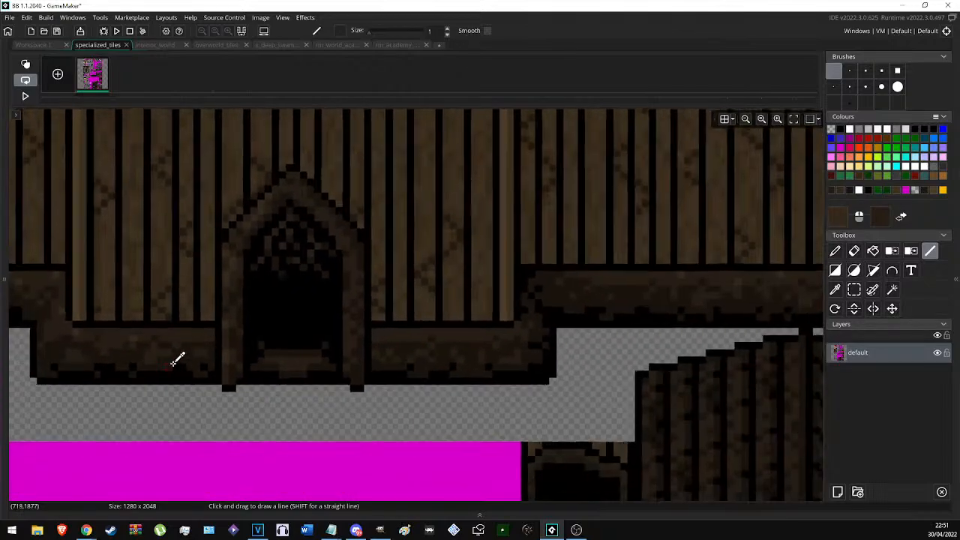
Highlight the arch's right slope and the right jamb with the same lighter brown pixels.
{"action": "scroll", "coordinate": [261, 348], "scroll_direction": "up", "scroll_amount": 4, "text": "ctrl"}
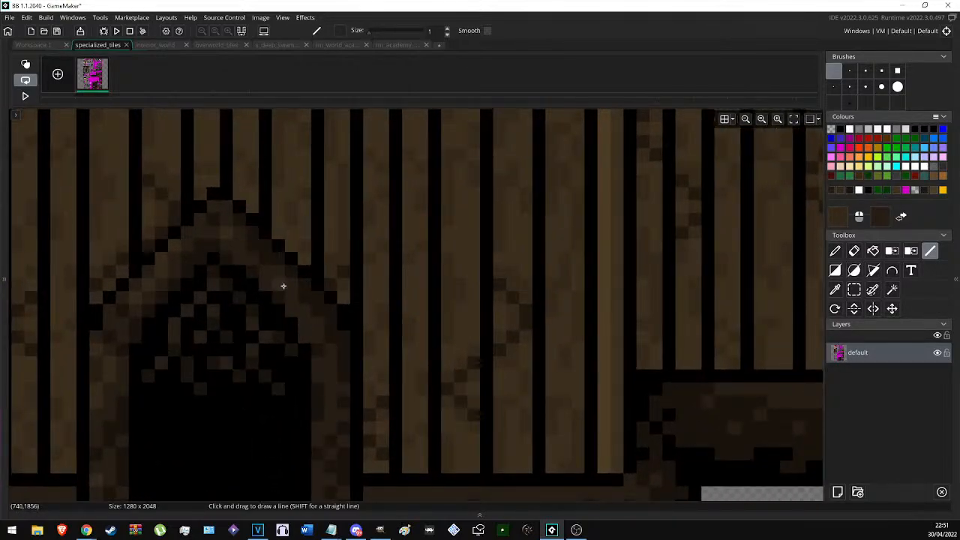
{"action": "scroll", "coordinate": [304, 319], "scroll_direction": "down", "scroll_amount": 1}
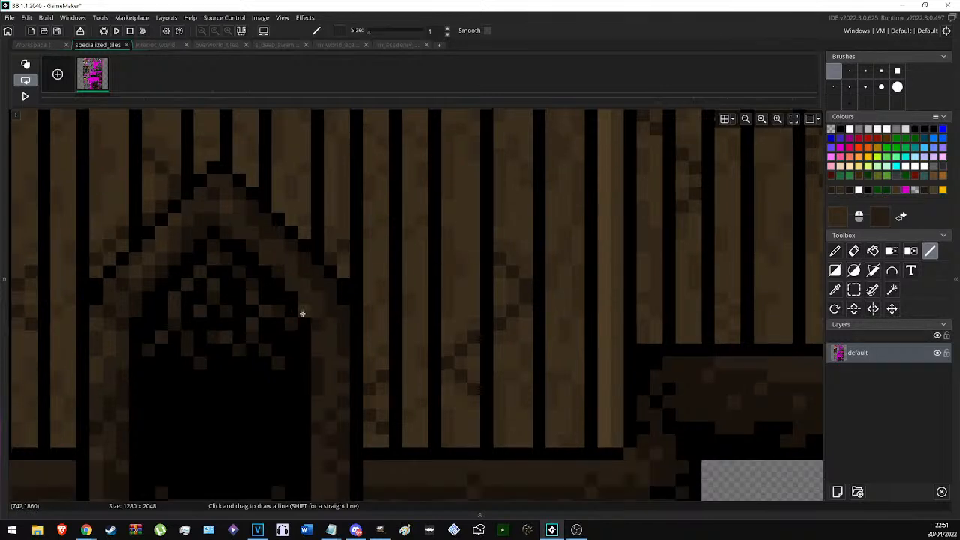
{"action": "scroll", "coordinate": [341, 327], "scroll_direction": "down", "scroll_amount": 4}
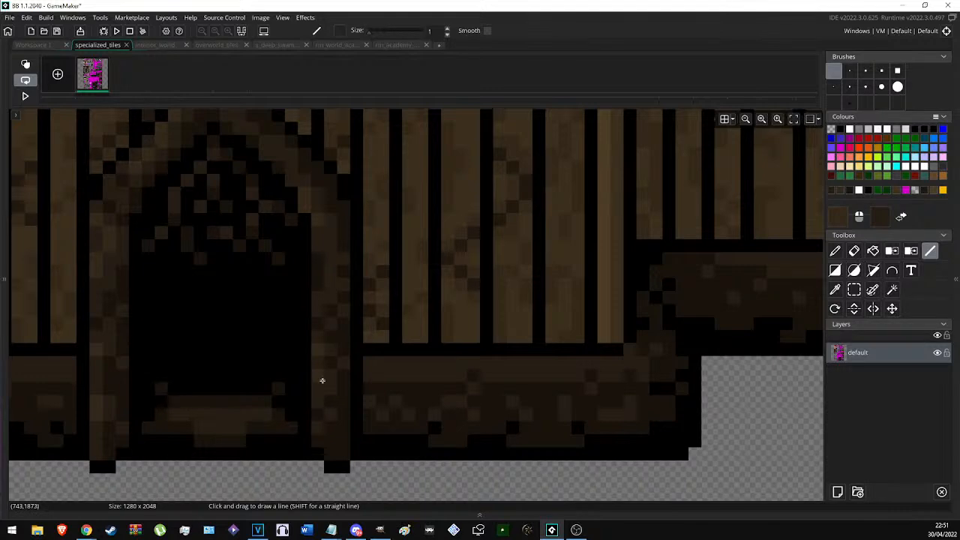
{"action": "scroll", "coordinate": [517, 351], "scroll_direction": "down", "scroll_amount": 5, "text": "ctrl"}
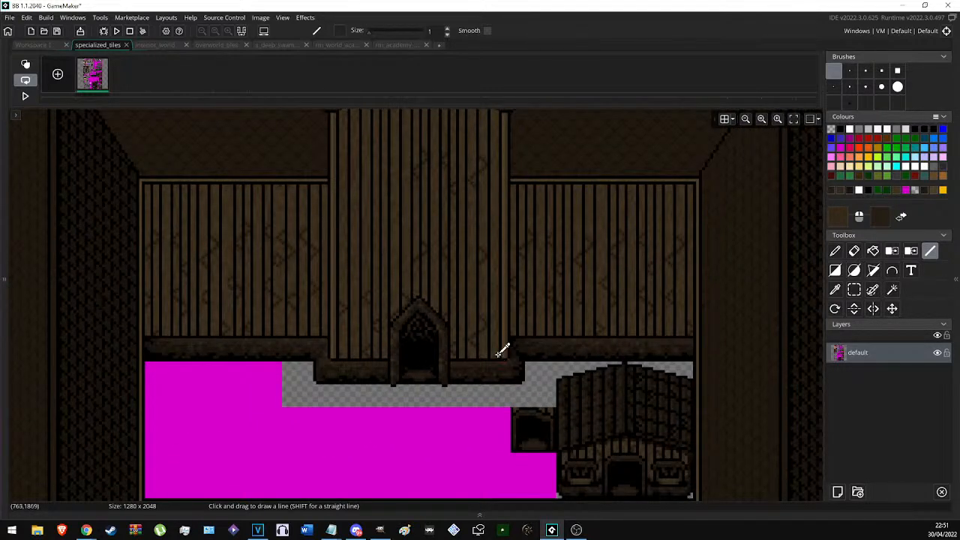
Recolour individual pixels of the lattice inside the door arch in the lighter brown.
{"action": "scroll", "coordinate": [503, 347], "scroll_direction": "up", "scroll_amount": 5, "text": "ctrl"}
{"action": "scroll", "coordinate": [262, 271], "scroll_direction": "up", "scroll_amount": 2, "text": "ctrl"}
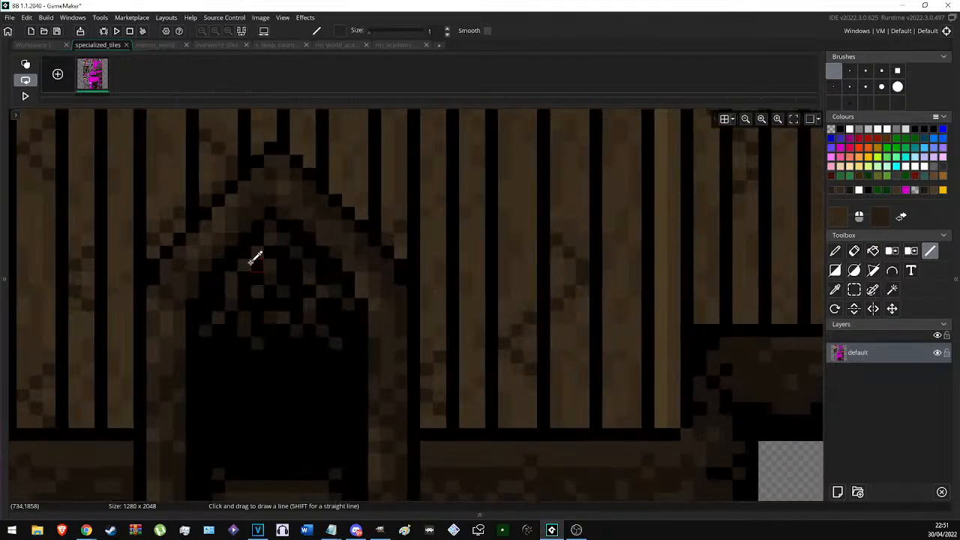
{"action": "scroll", "coordinate": [238, 269], "scroll_direction": "down", "scroll_amount": 1}
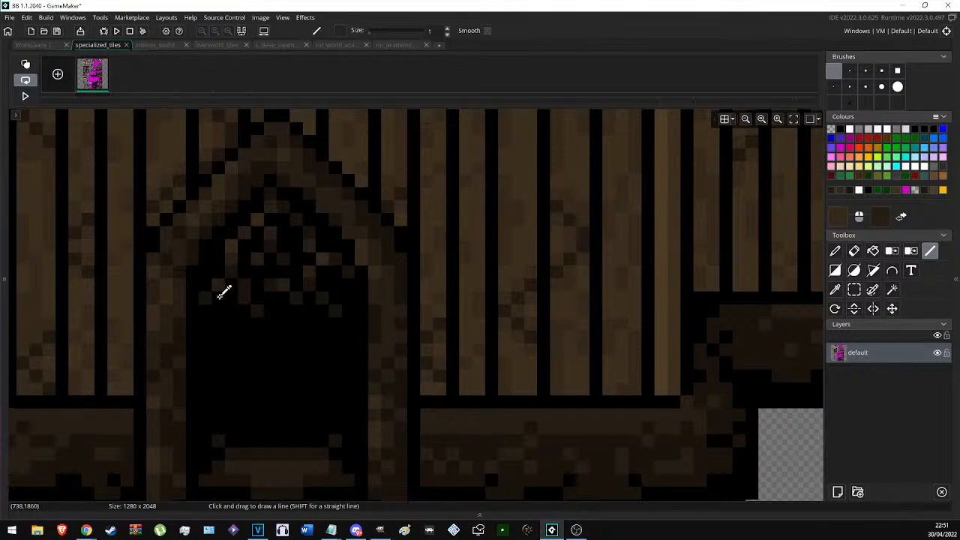
{"action": "scroll", "coordinate": [263, 278], "scroll_direction": "down", "scroll_amount": 2, "text": "ctrl"}
{"action": "scroll", "coordinate": [311, 293], "scroll_direction": "down", "scroll_amount": 3, "text": "ctrl"}
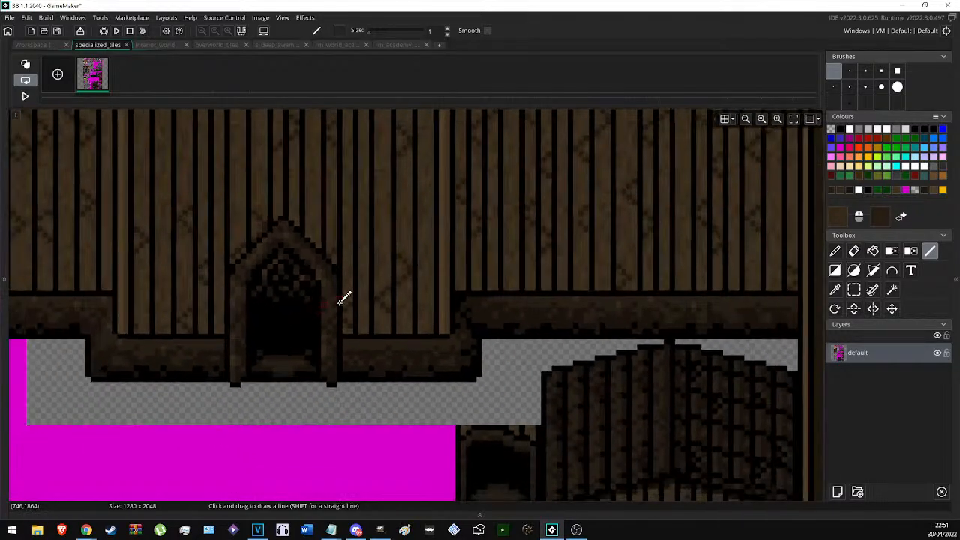
Review the reworked door against the central gabled wall and the rest of the academy building.
{"action": "scroll", "coordinate": [352, 309], "scroll_direction": "down", "scroll_amount": 2, "text": "ctrl"}
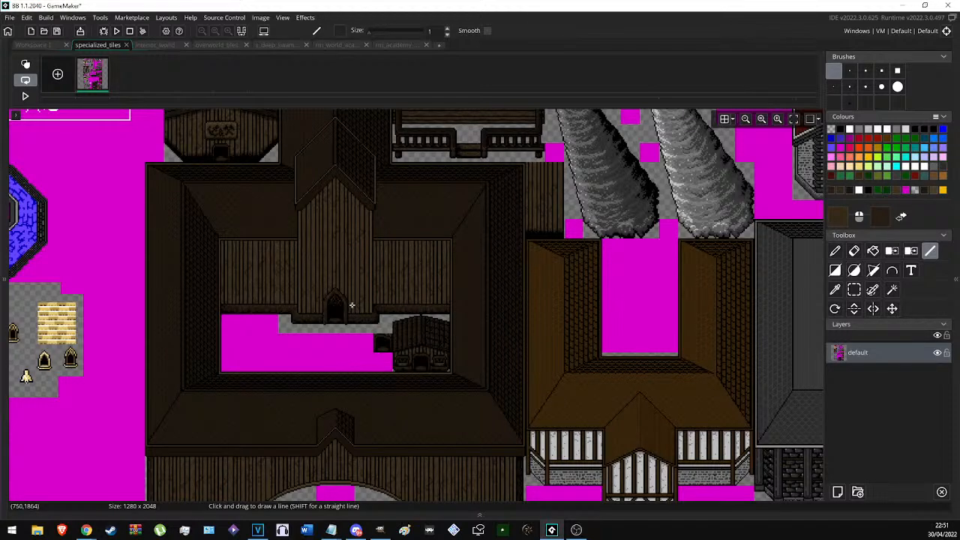
{"action": "scroll", "coordinate": [352, 305], "scroll_direction": "down", "scroll_amount": 2}
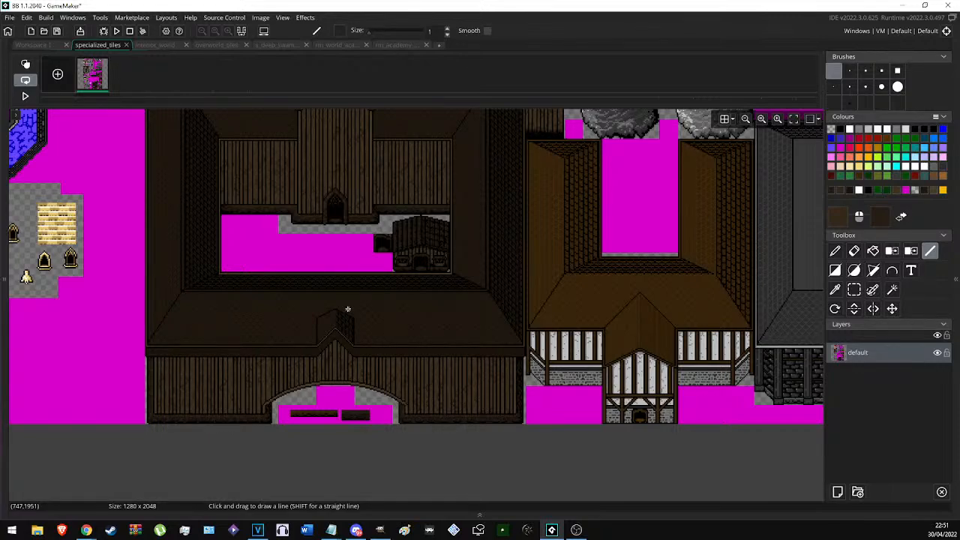
{"action": "scroll", "coordinate": [337, 259], "scroll_direction": "up", "scroll_amount": 5}
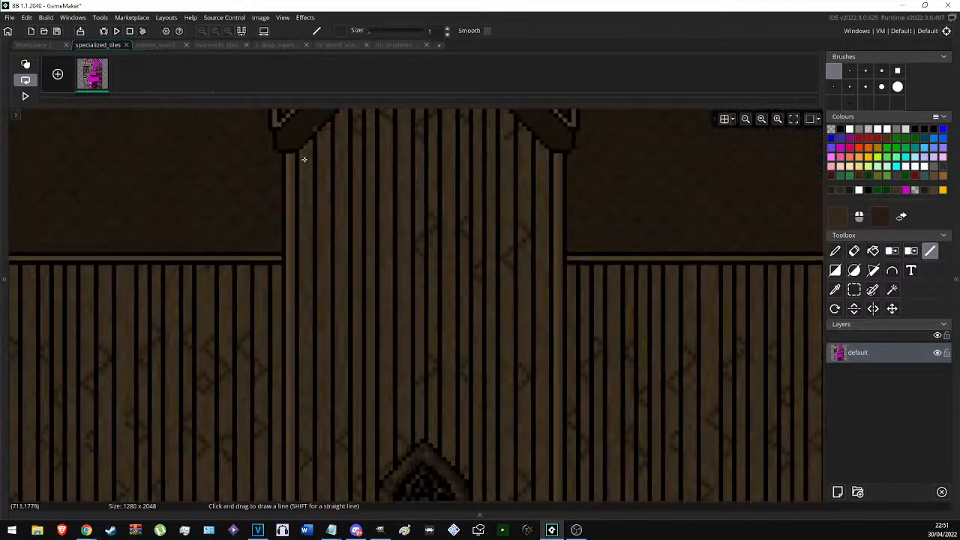
{"action": "scroll", "coordinate": [497, 375], "scroll_direction": "down", "scroll_amount": 6}
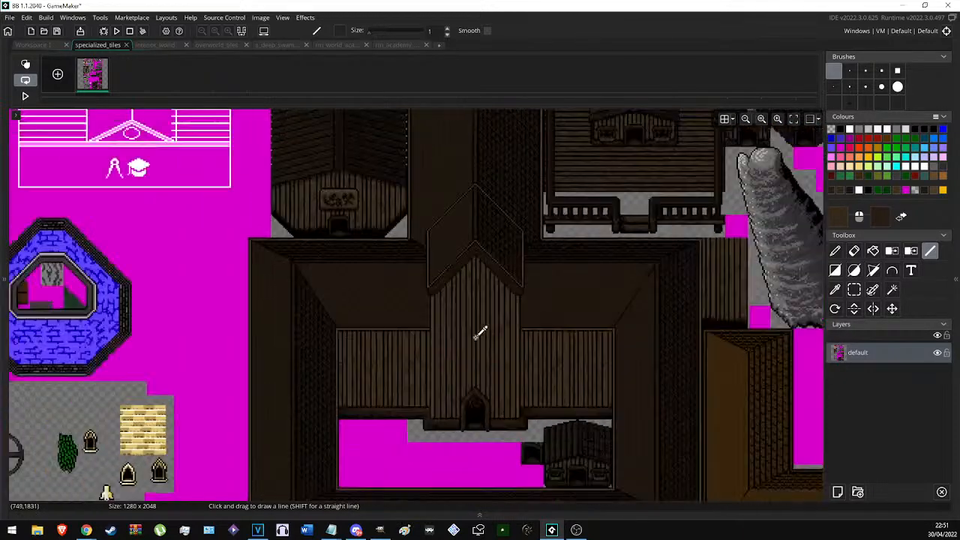
{"action": "scroll", "coordinate": [381, 299], "scroll_direction": "down", "scroll_amount": 1}
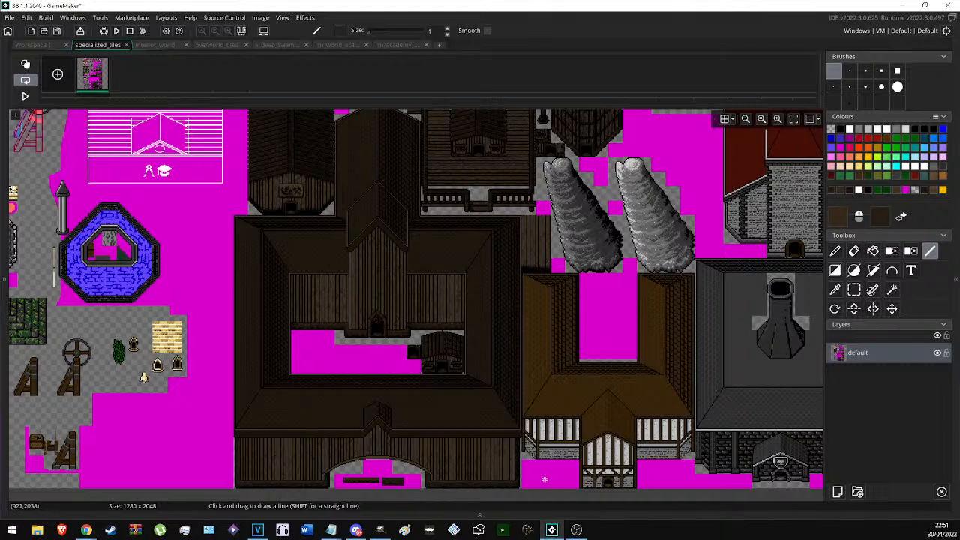
{"action": "scroll", "coordinate": [357, 257], "scroll_direction": "up", "scroll_amount": 1}
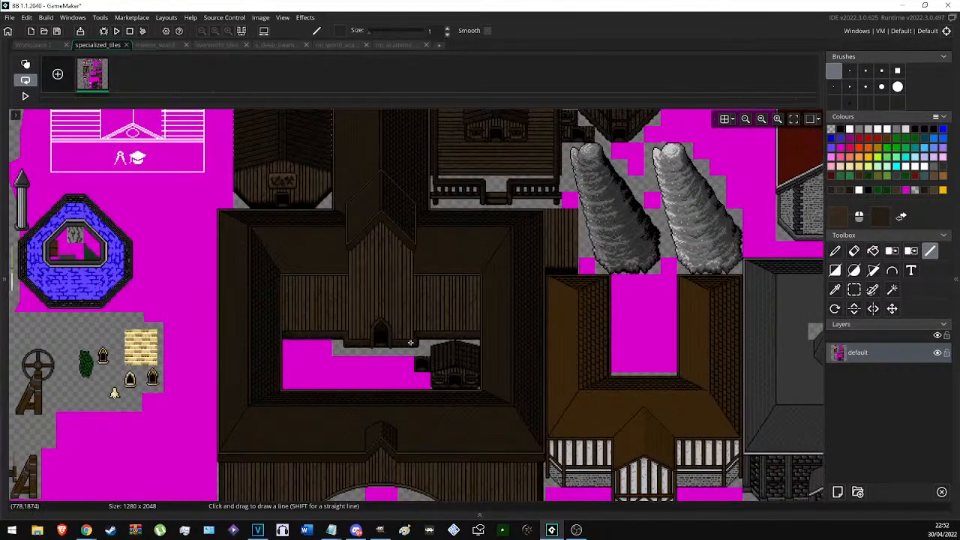
{"action": "scroll", "coordinate": [368, 274], "scroll_direction": "up", "scroll_amount": 1}
Copy the tall vertical wooden post at the left edge of the railed deck as a custom brush.
{"action": "middle_click_drag", "start_coordinate": [368, 274], "coordinate": [362, 441]}
{"action": "middle_click_drag", "start_coordinate": [495, 260], "coordinate": [381, 231]}
{"action": "key", "text": "s"}
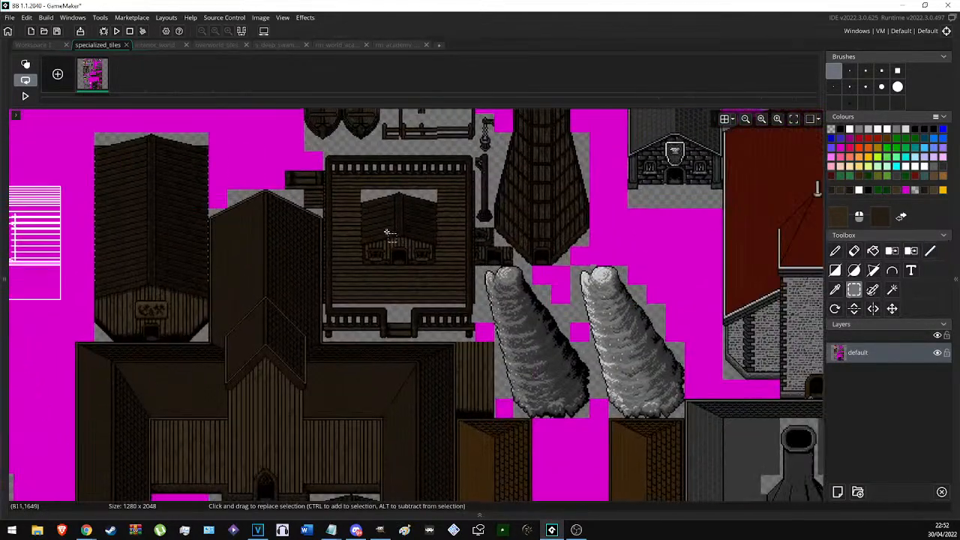
{"action": "middle_click_drag", "start_coordinate": [582, 140], "coordinate": [495, 150]}
{"action": "scroll", "coordinate": [495, 150], "scroll_direction": "up", "scroll_amount": 5}
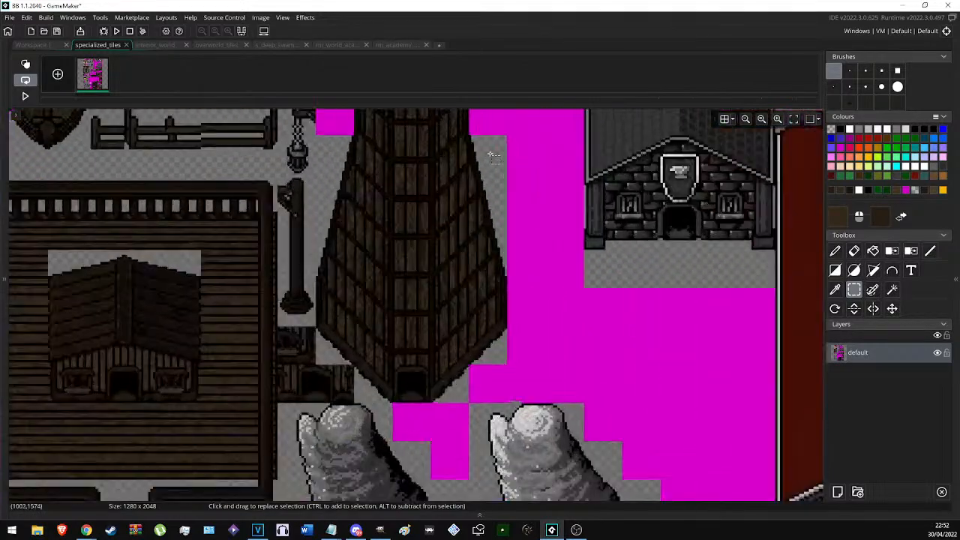
{"action": "scroll", "coordinate": [342, 259], "scroll_direction": "down", "scroll_amount": 3}
{"action": "middle_click_drag", "start_coordinate": [357, 273], "coordinate": [662, 244]}
{"action": "scroll", "coordinate": [517, 332], "scroll_direction": "up", "scroll_amount": 5, "text": "ctrl"}
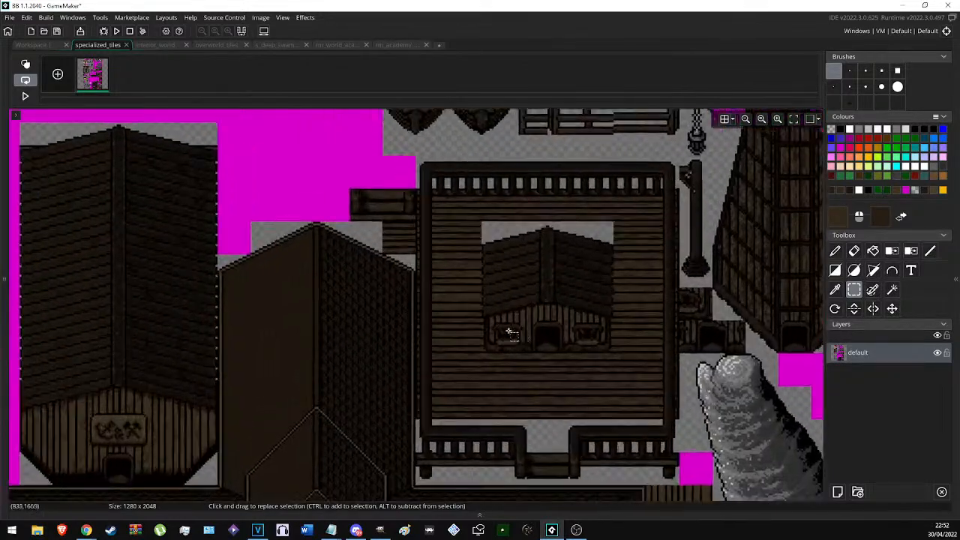
{"action": "scroll", "coordinate": [315, 267], "scroll_direction": "up", "scroll_amount": 2}
{"action": "left_click_drag", "start_coordinate": [288, 146], "coordinate": [317, 426]}
{"action": "scroll", "coordinate": [288, 148], "scroll_direction": "down", "scroll_amount": 3}
{"action": "key", "text": "ctrl+c"}
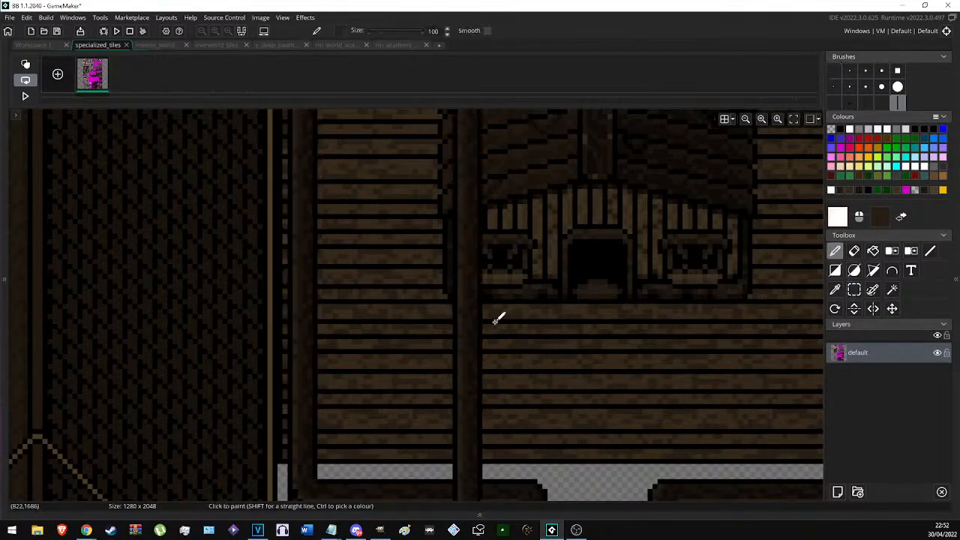
Try stamping the copied wooden post along both vertical edges of the central gabled wall.
{"action": "scroll", "coordinate": [487, 322], "scroll_direction": "down", "scroll_amount": 5}
{"action": "middle_click_drag", "start_coordinate": [342, 429], "coordinate": [276, 250]}
{"action": "scroll", "coordinate": [294, 268], "scroll_direction": "up", "scroll_amount": 3, "text": "ctrl"}
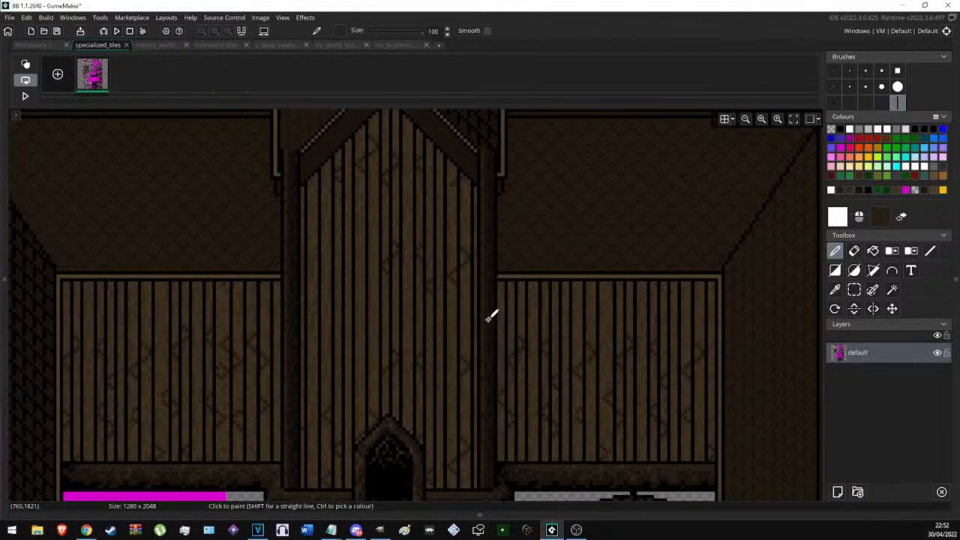
{"action": "scroll", "coordinate": [501, 316], "scroll_direction": "down", "scroll_amount": 5, "text": "ctrl"}
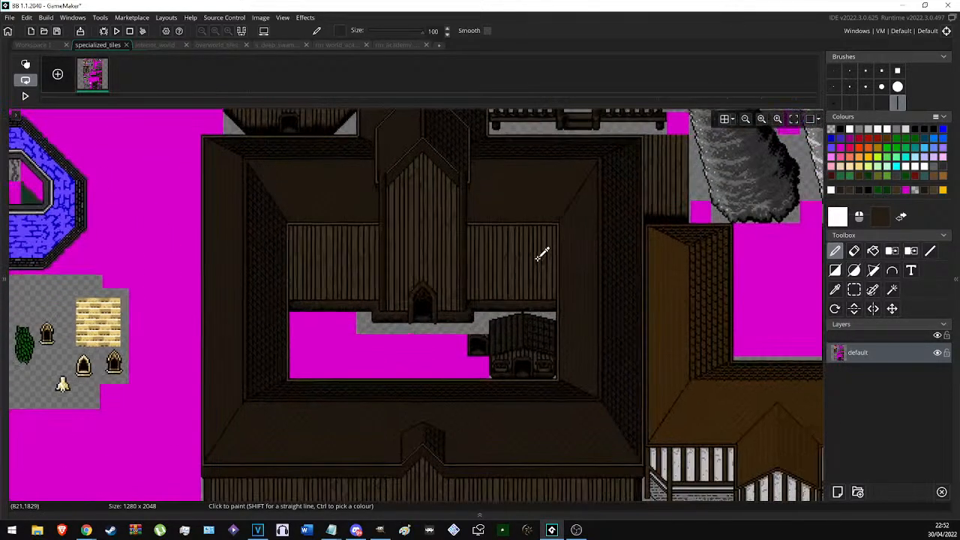
{"action": "scroll", "coordinate": [601, 264], "scroll_direction": "up", "scroll_amount": 3, "text": "ctrl"}
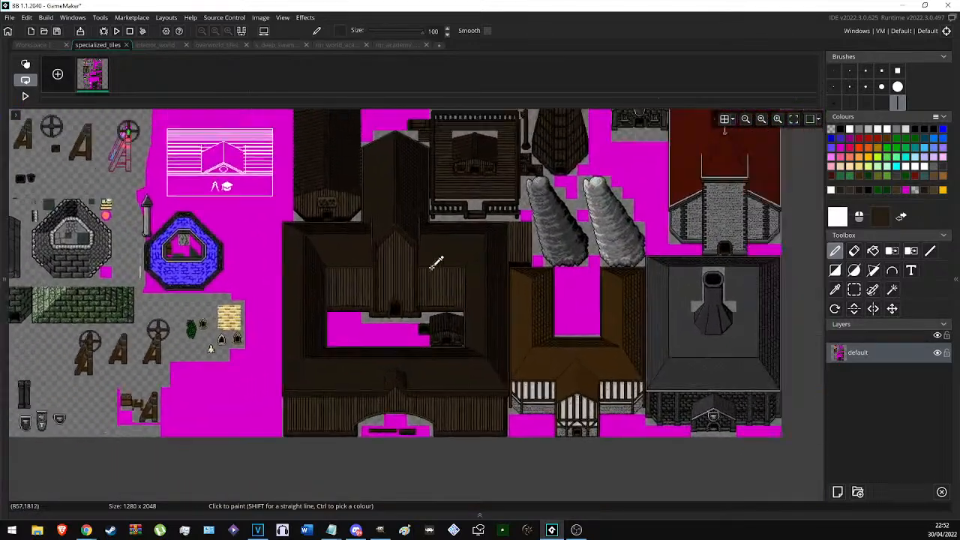
{"action": "scroll", "coordinate": [405, 191], "scroll_direction": "up", "scroll_amount": 1, "text": "ctrl"}
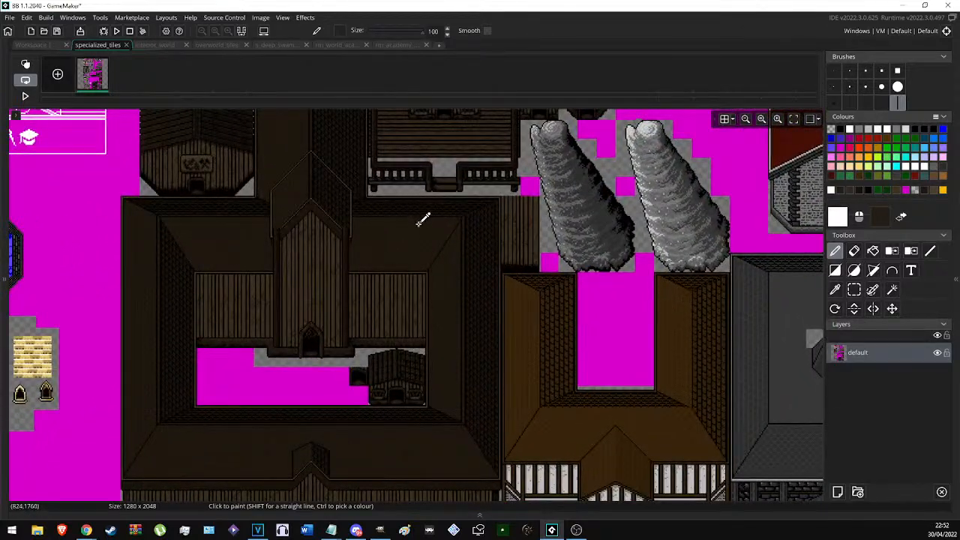
{"action": "scroll", "coordinate": [423, 212], "scroll_direction": "up", "scroll_amount": 1, "text": "ctrl"}
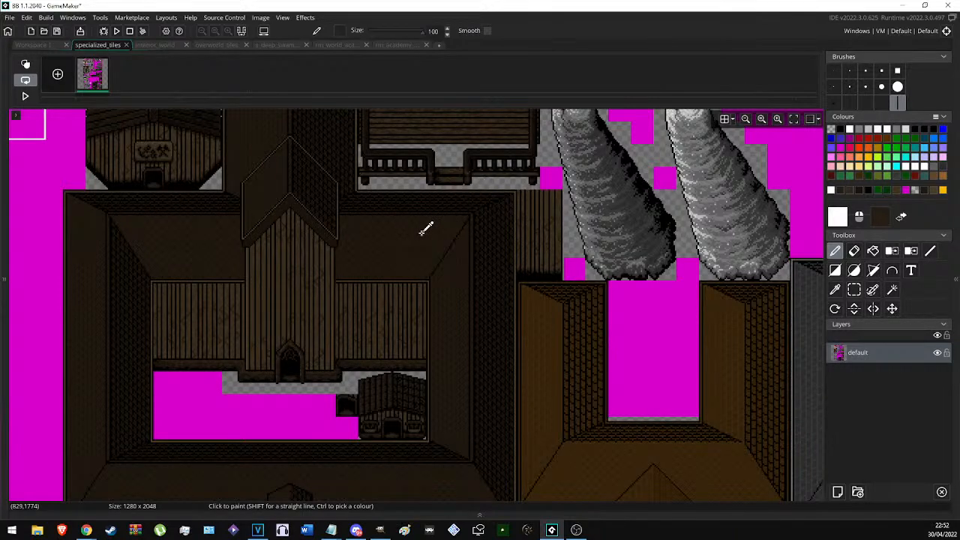
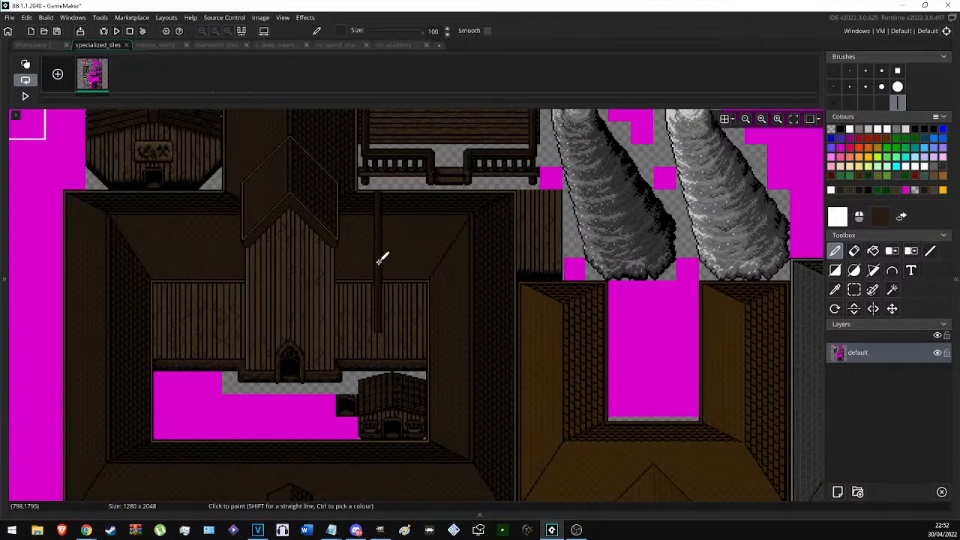
Select the narrow light strips along both vertical edges of the central gabled wall and recolour them in dark browns to form posts.
{"action": "key", "text": "s"}
{"action": "scroll", "coordinate": [266, 360], "scroll_direction": "up", "scroll_amount": 5}
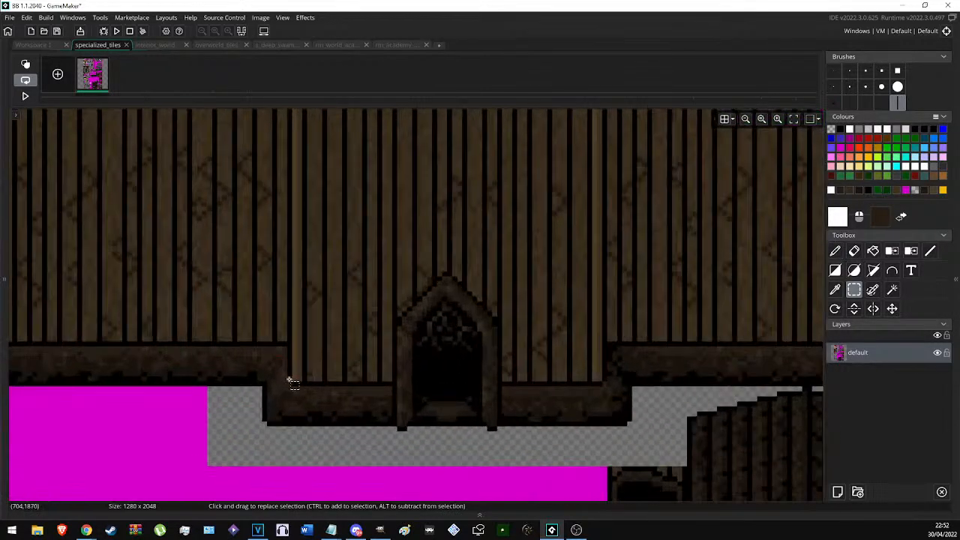
{"action": "left_click_drag", "start_coordinate": [293, 380], "coordinate": [300, 132]}
{"action": "scroll", "coordinate": [295, 378], "scroll_direction": "up", "scroll_amount": 3}
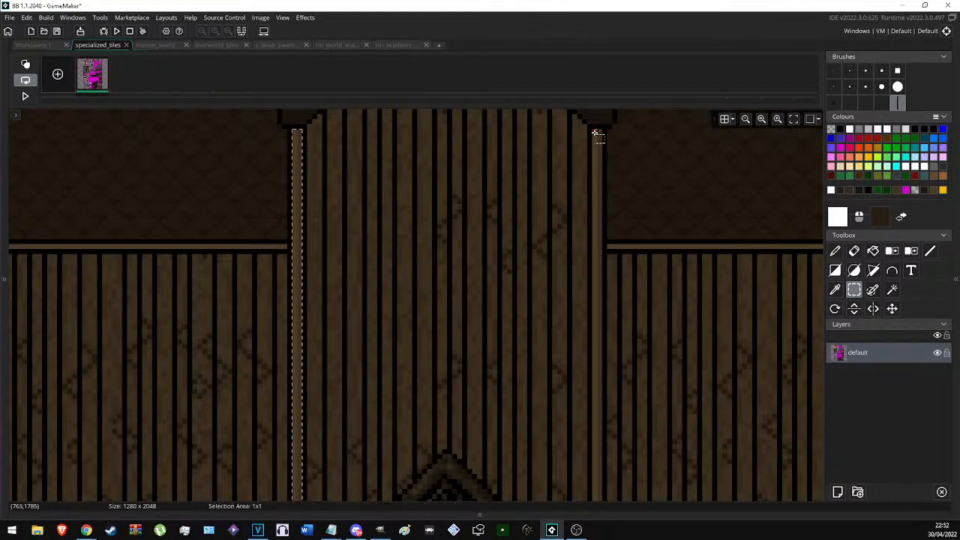
{"action": "scroll", "coordinate": [465, 204], "scroll_direction": "down", "scroll_amount": 4}
{"action": "scroll", "coordinate": [598, 201], "scroll_direction": "up", "scroll_amount": 2}
{"action": "scroll", "coordinate": [598, 201], "scroll_direction": "up", "scroll_amount": 3}
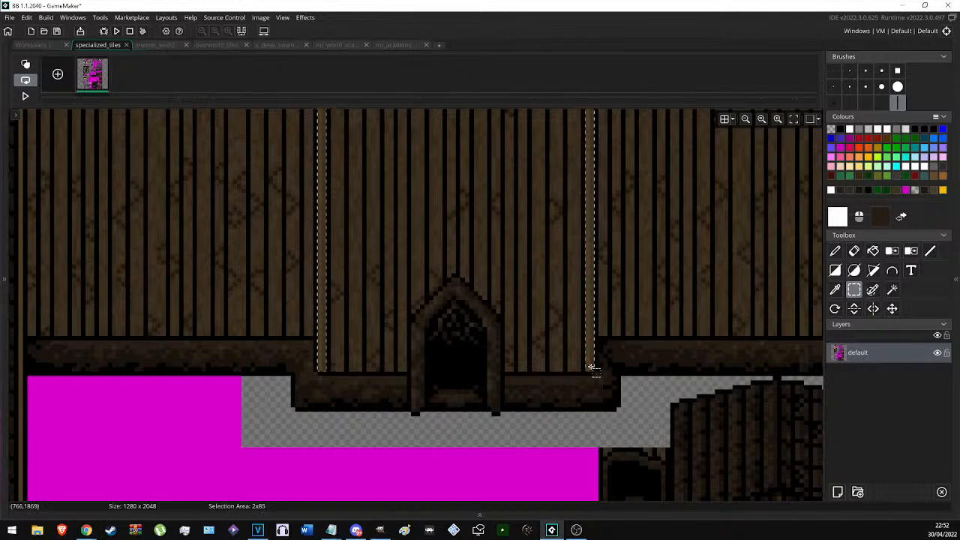
{"action": "middle_click_drag", "start_coordinate": [588, 362], "coordinate": [552, 351]}
{"action": "key", "text": "c"}
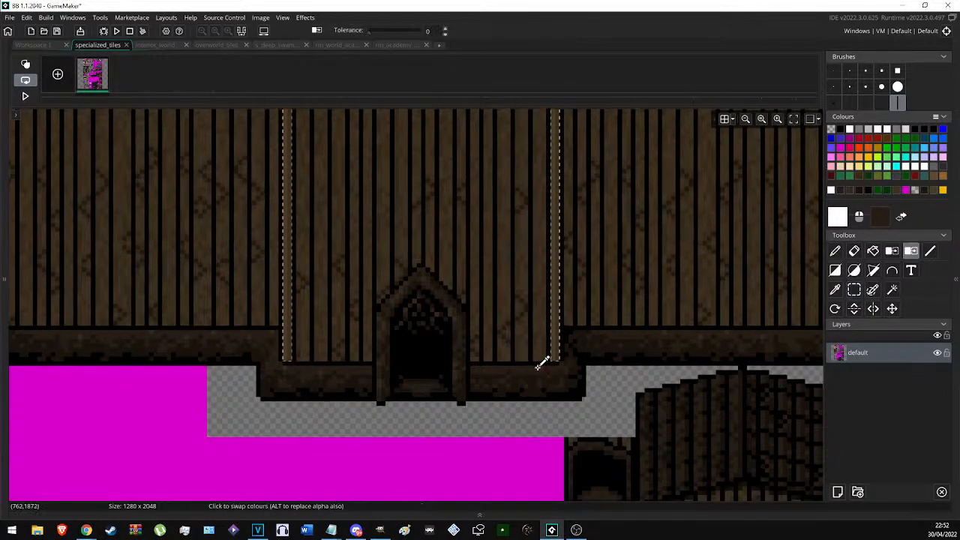
{"action": "left_click", "coordinate": [532, 382], "text": "ctrl"}
{"action": "right_click", "coordinate": [540, 359], "text": "ctrl"}
{"action": "key", "text": "s"}
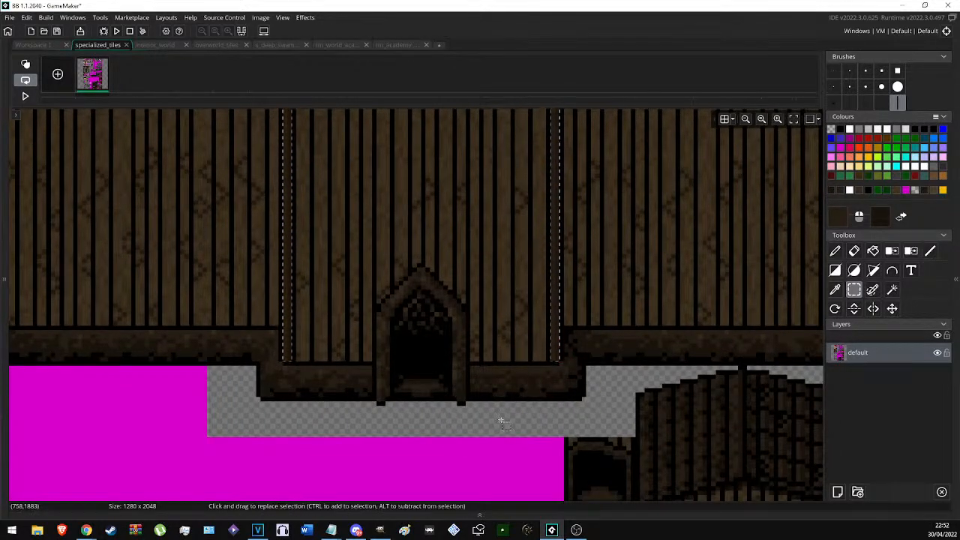
Recolour the light vertical strip at the right end of the academy's front wall in the dark post browns.
{"action": "scroll", "coordinate": [388, 367], "scroll_direction": "down", "scroll_amount": 3}
{"action": "scroll", "coordinate": [387, 367], "scroll_direction": "down", "scroll_amount": 2}
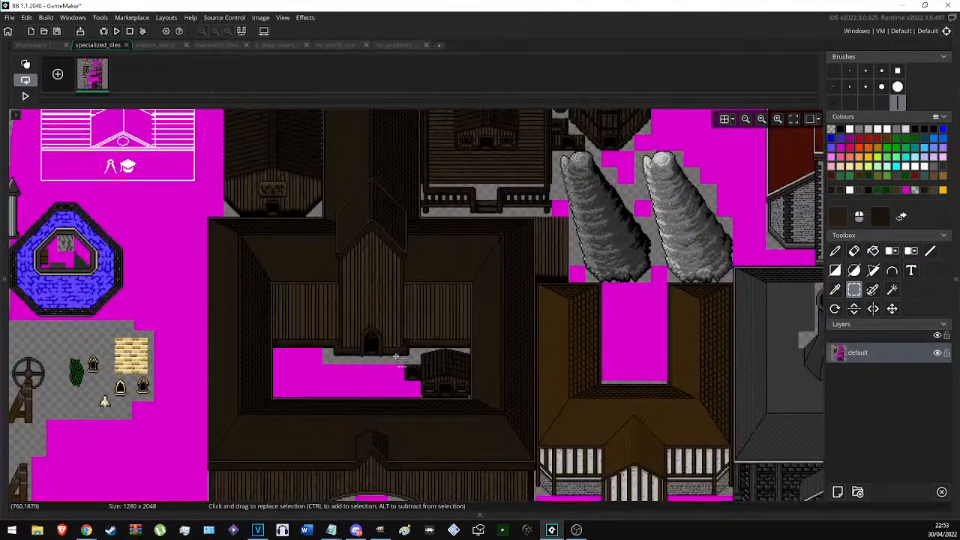
{"action": "scroll", "coordinate": [396, 356], "scroll_direction": "down", "scroll_amount": 1}
{"action": "middle_click_drag", "start_coordinate": [390, 334], "coordinate": [336, 243]}
{"action": "scroll", "coordinate": [193, 392], "scroll_direction": "up", "scroll_amount": 3, "text": "ctrl"}
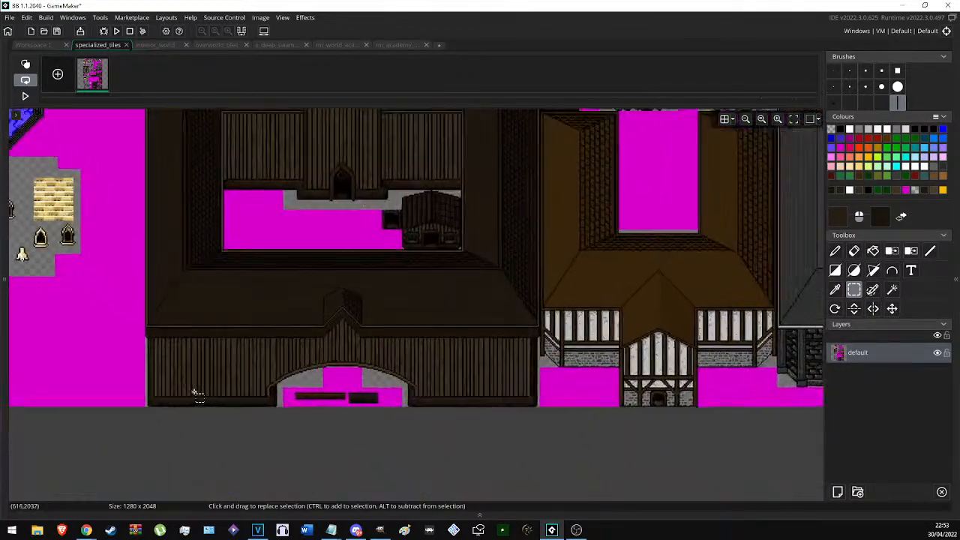
{"action": "left_click_drag", "start_coordinate": [103, 261], "coordinate": [105, 420]}
{"action": "scroll", "coordinate": [368, 360], "scroll_direction": "down", "scroll_amount": 3, "text": "ctrl"}
{"action": "scroll", "coordinate": [719, 330], "scroll_direction": "up", "scroll_amount": 4, "text": "ctrl"}
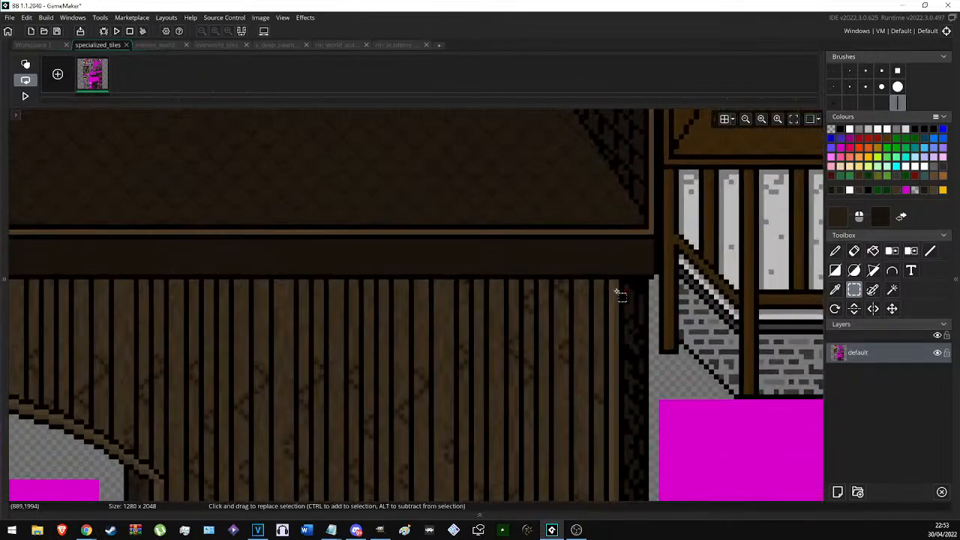
{"action": "scroll", "coordinate": [612, 284], "scroll_direction": "down", "scroll_amount": 1, "text": "ctrl"}
{"action": "left_click_drag", "start_coordinate": [612, 282], "coordinate": [611, 446]}
{"action": "scroll", "coordinate": [610, 405], "scroll_direction": "up", "scroll_amount": 1, "text": "ctrl"}
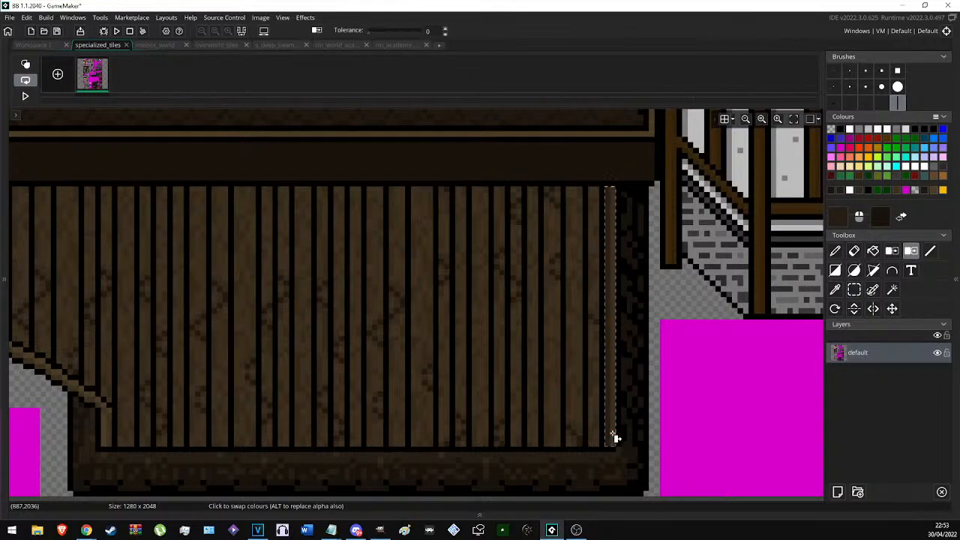
{"action": "scroll", "coordinate": [728, 367], "scroll_direction": "down", "scroll_amount": 4, "text": "ctrl"}
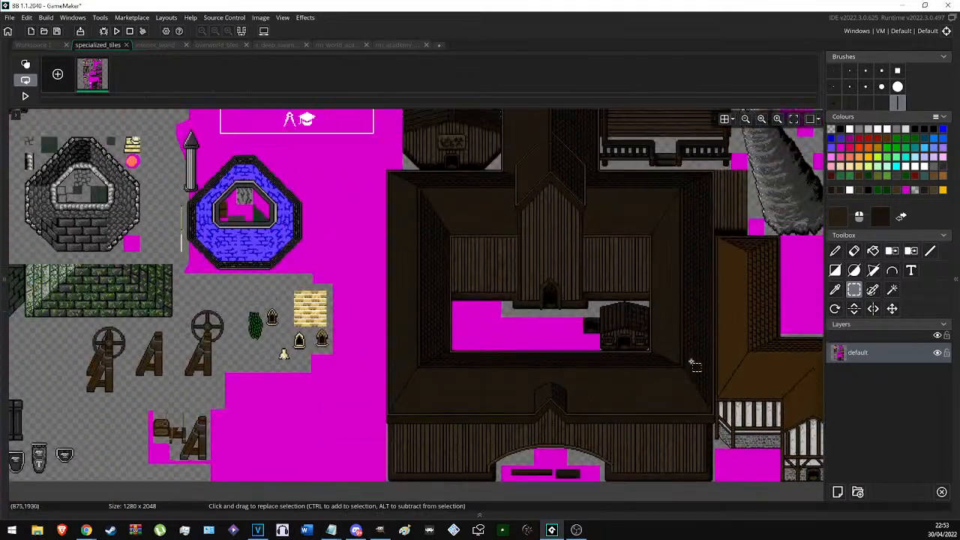
Examine the central gable's trim and edge posts up close and against the rest of the academy building.
{"action": "scroll", "coordinate": [665, 288], "scroll_direction": "up", "scroll_amount": 3}
{"action": "middle_click_drag", "start_coordinate": [769, 346], "coordinate": [597, 282]}
{"action": "scroll", "coordinate": [371, 143], "scroll_direction": "up", "scroll_amount": 2, "text": "ctrl"}
{"action": "scroll", "coordinate": [370, 141], "scroll_direction": "up", "scroll_amount": 1, "text": "ctrl"}
{"action": "key", "text": "c"}
{"action": "scroll", "coordinate": [351, 203], "scroll_direction": "up", "scroll_amount": 4, "text": "ctrl"}
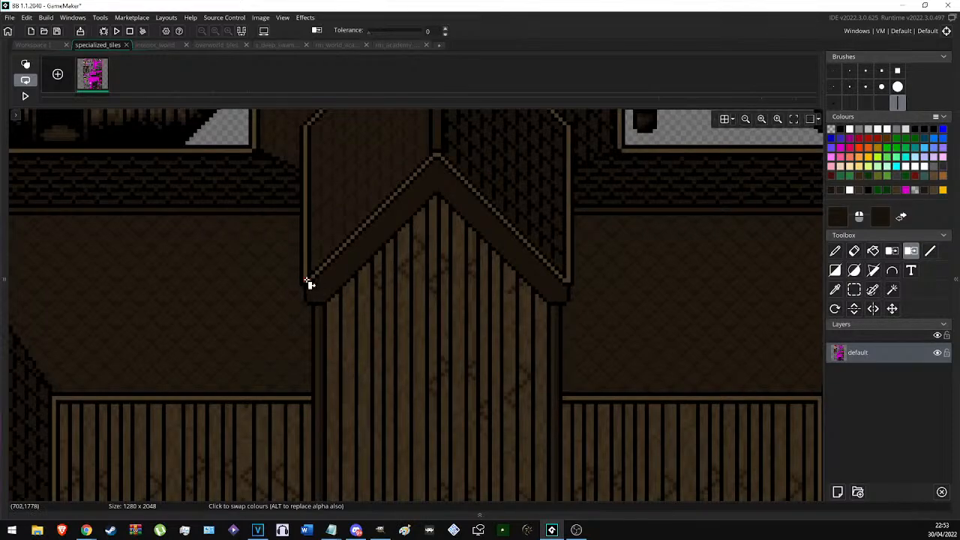
{"action": "scroll", "coordinate": [420, 277], "scroll_direction": "down", "scroll_amount": 4, "text": "ctrl"}
{"action": "middle_click_drag", "start_coordinate": [569, 303], "coordinate": [509, 279]}
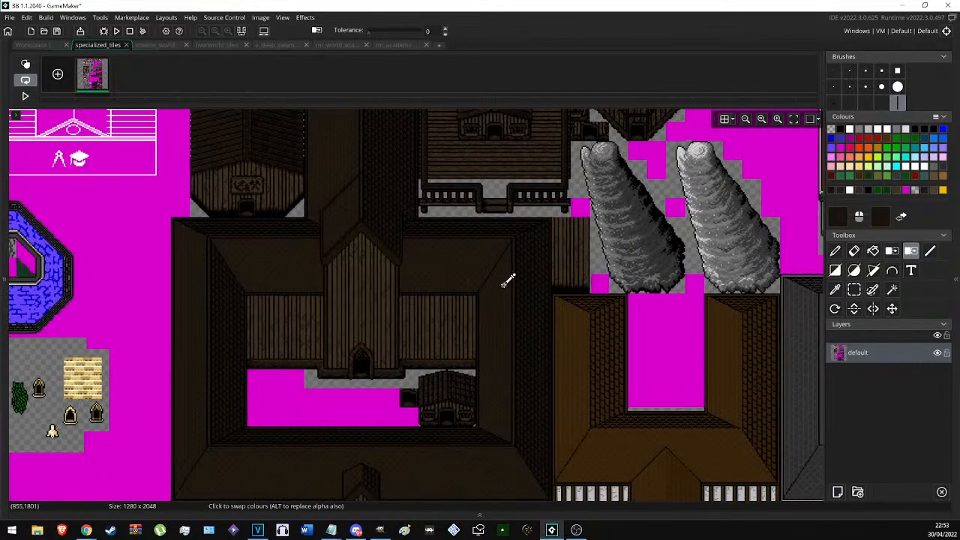
{"action": "scroll", "coordinate": [396, 278], "scroll_direction": "up", "scroll_amount": 6, "text": "ctrl"}
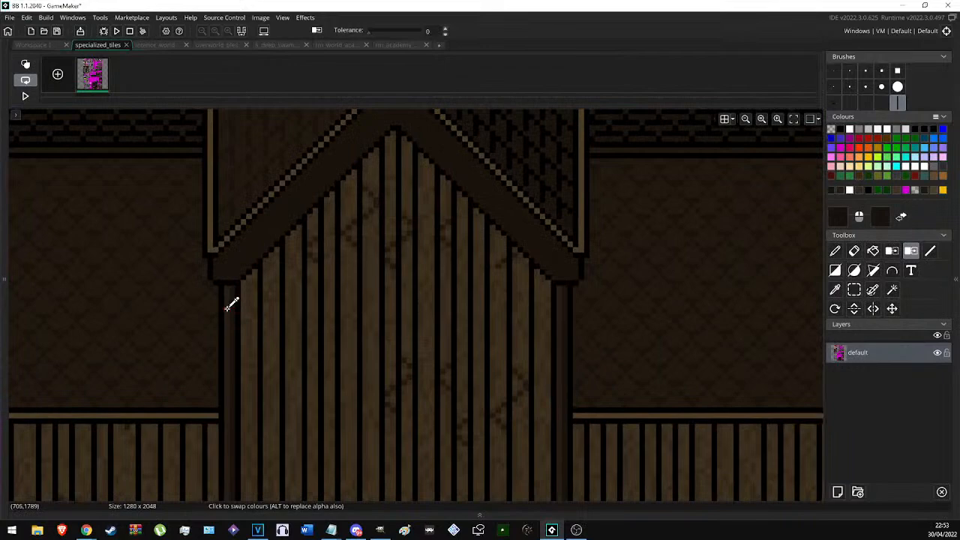
{"action": "scroll", "coordinate": [298, 248], "scroll_direction": "down", "scroll_amount": 6, "text": "ctrl"}
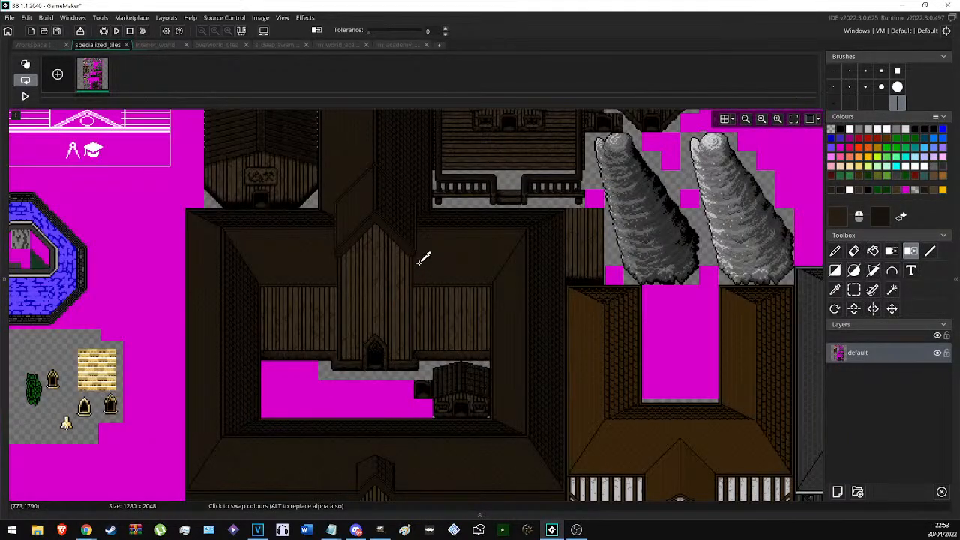
{"action": "scroll", "coordinate": [424, 258], "scroll_direction": "up", "scroll_amount": 6, "text": "ctrl"}
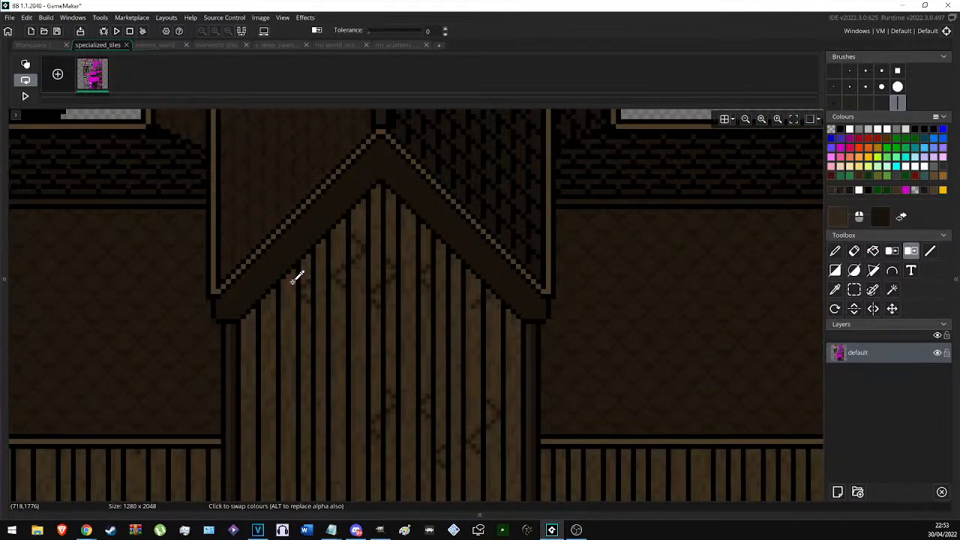
{"action": "scroll", "coordinate": [416, 272], "scroll_direction": "down", "scroll_amount": 6, "text": "ctrl"}
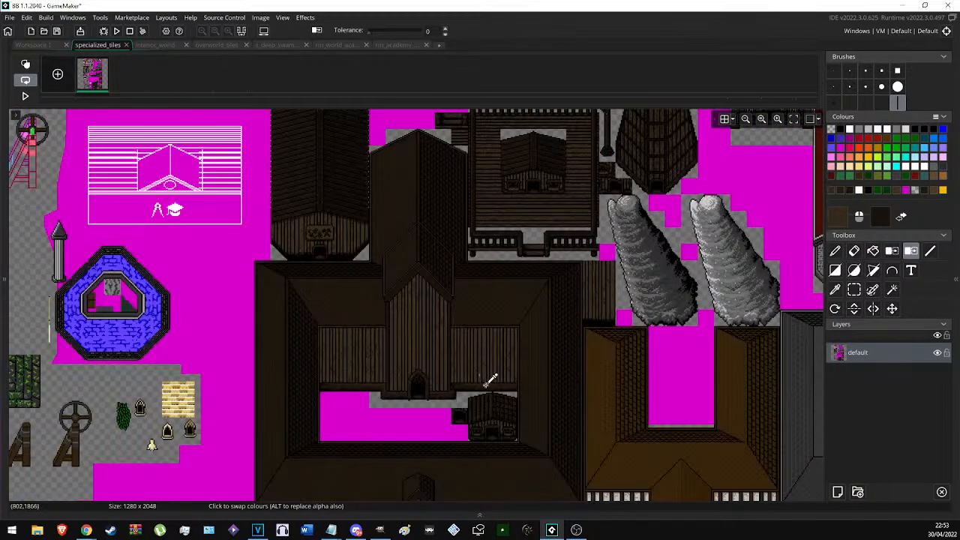
{"action": "middle_click_drag", "start_coordinate": [486, 385], "coordinate": [472, 313]}
Switch to the academy world room and inspect how the updated building looks in the map.
{"action": "key", "text": "s"}
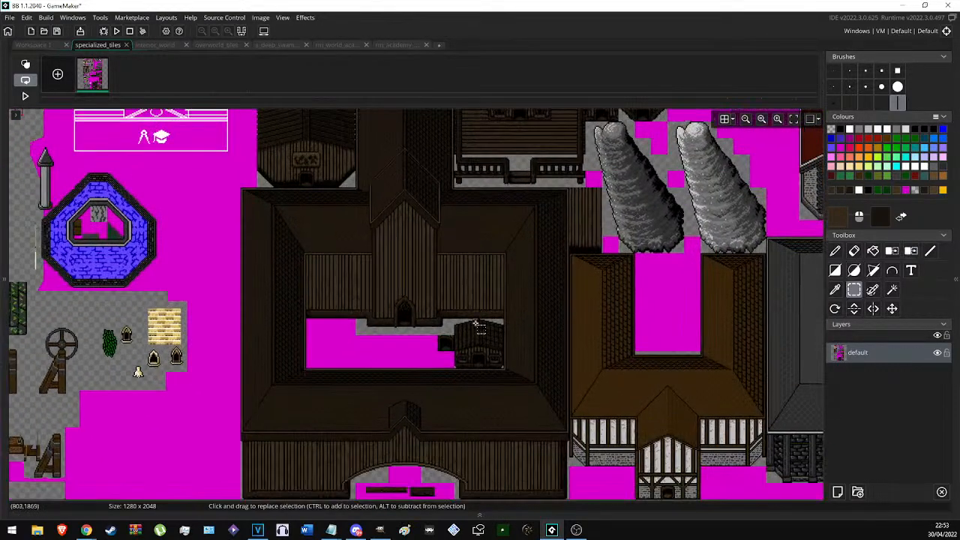
{"action": "left_click", "coordinate": [336, 46]}
{"action": "scroll", "coordinate": [472, 176], "scroll_direction": "down", "scroll_amount": 2, "text": "ctrl"}
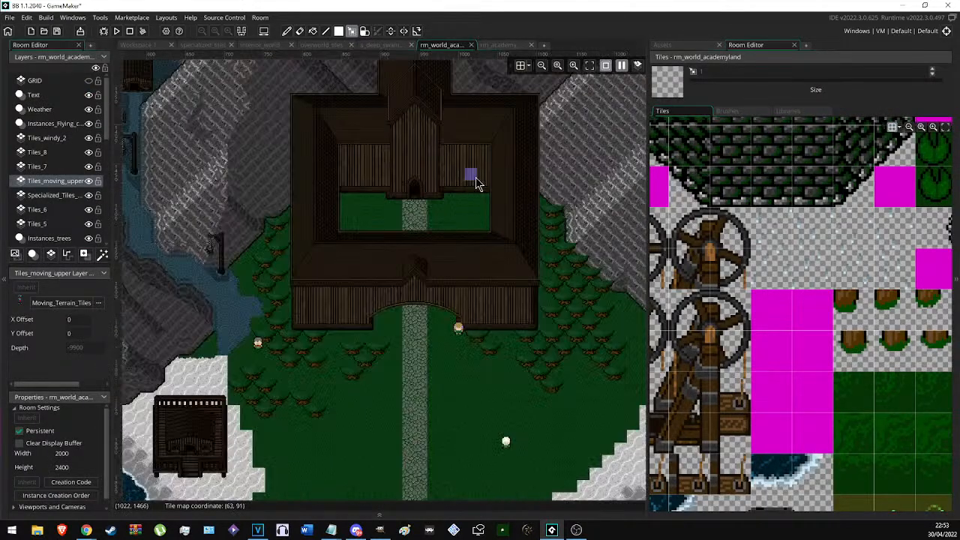
{"action": "middle_click_drag", "start_coordinate": [477, 177], "coordinate": [440, 178]}
{"action": "scroll", "coordinate": [391, 294], "scroll_direction": "up", "scroll_amount": 1, "text": "ctrl"}
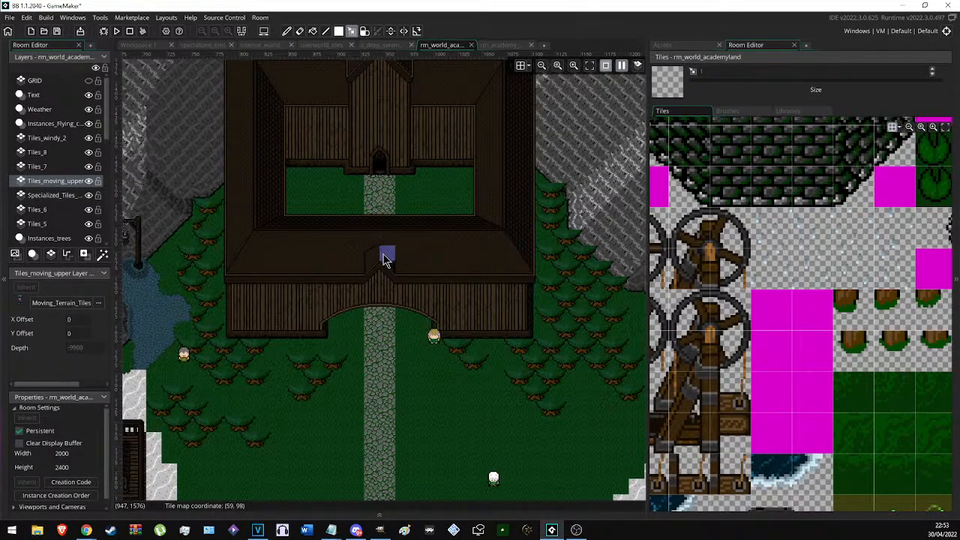
Back in the specialized_tiles sprite, recolour the light vertical strip at the left end of the front wall in dark post browns.
{"action": "left_click", "coordinate": [204, 45]}
{"action": "scroll", "coordinate": [279, 130], "scroll_direction": "down", "scroll_amount": 3}
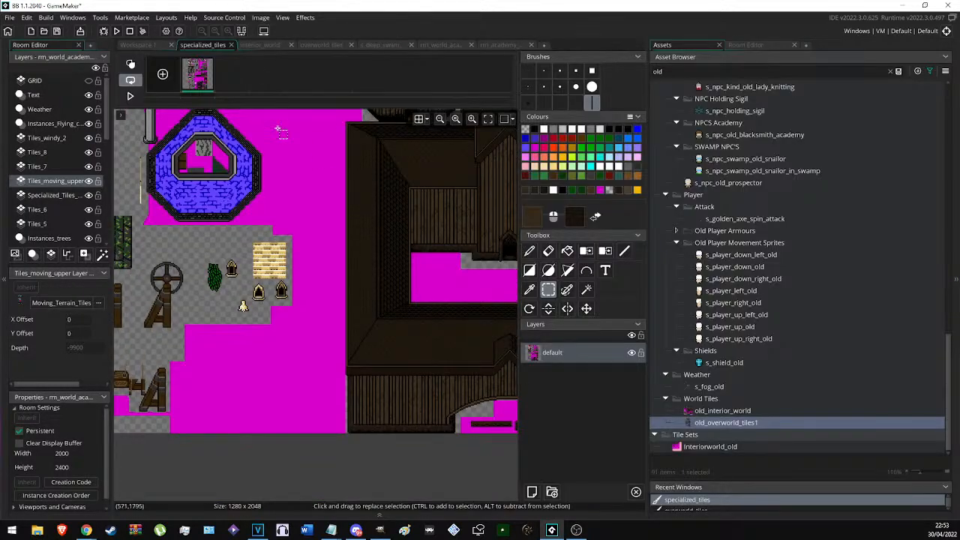
{"action": "left_click", "coordinate": [239, 34]}
{"action": "scroll", "coordinate": [281, 425], "scroll_direction": "up", "scroll_amount": 8, "text": "ctrl"}
{"action": "left_click_drag", "start_coordinate": [121, 417], "coordinate": [123, 184]}
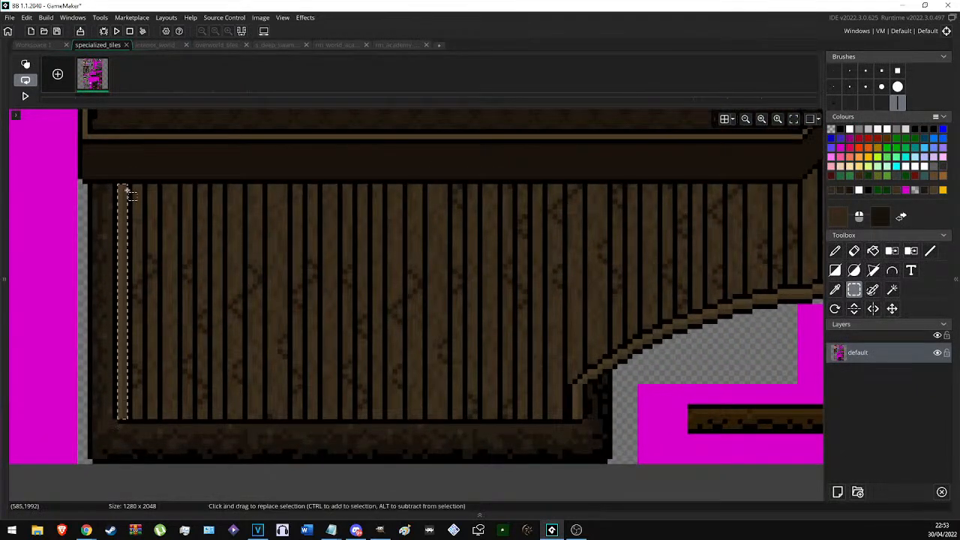
{"action": "key", "text": "c"}
{"action": "left_click", "coordinate": [104, 219], "text": "ctrl"}
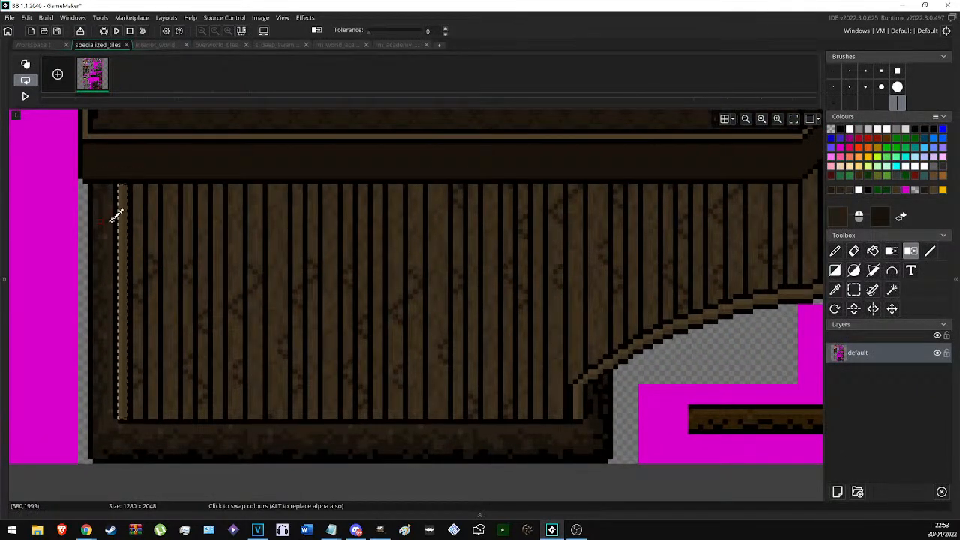
{"action": "left_click", "coordinate": [119, 222]}
{"action": "left_click", "coordinate": [126, 221]}
{"action": "key", "text": "s"}
{"action": "scroll", "coordinate": [133, 335], "scroll_direction": "down", "scroll_amount": 8, "text": "ctrl"}
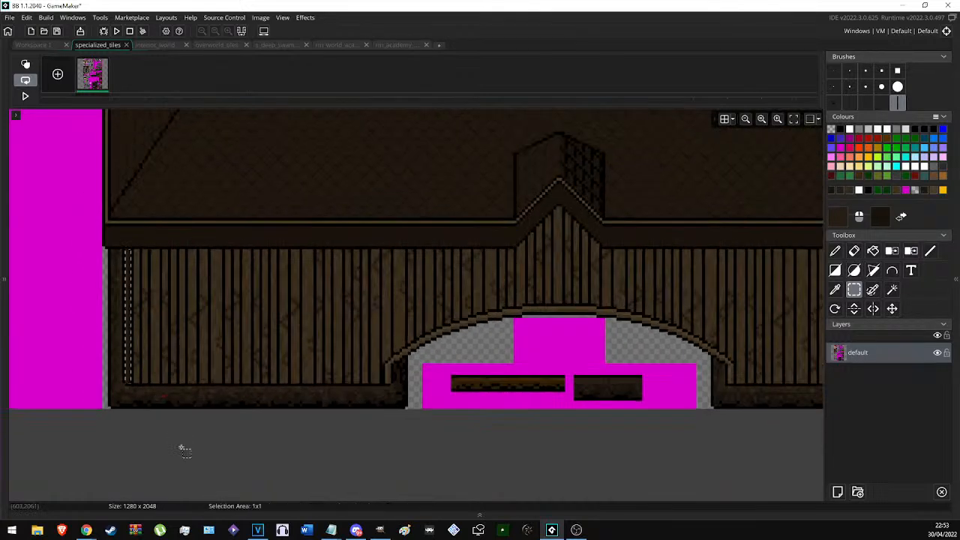
Save the project with the updated academy building.
{"action": "scroll", "coordinate": [349, 396], "scroll_direction": "down", "scroll_amount": 2, "text": "ctrl"}
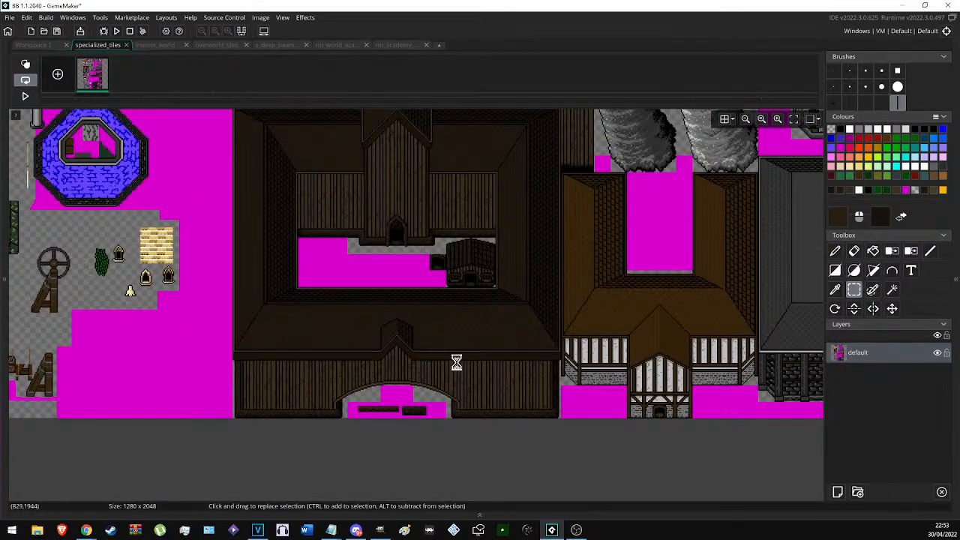
{"action": "key", "text": "ctrl+s"}
{"action": "scroll", "coordinate": [131, 292], "scroll_direction": "up", "scroll_amount": 5}
{"action": "scroll", "coordinate": [224, 383], "scroll_direction": "up", "scroll_amount": 5}
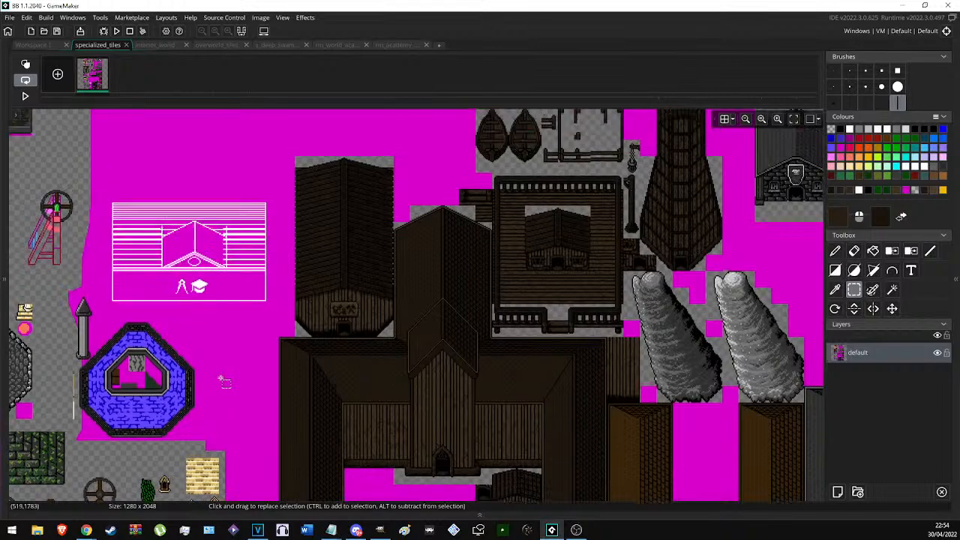
Copy the plain cream arched window as a custom brush and stamp it in the empty area left of the bell-shaped ornament.
{"action": "scroll", "coordinate": [255, 315], "scroll_direction": "down", "scroll_amount": 9}
{"action": "scroll", "coordinate": [272, 266], "scroll_direction": "up", "scroll_amount": 5, "text": "ctrl"}
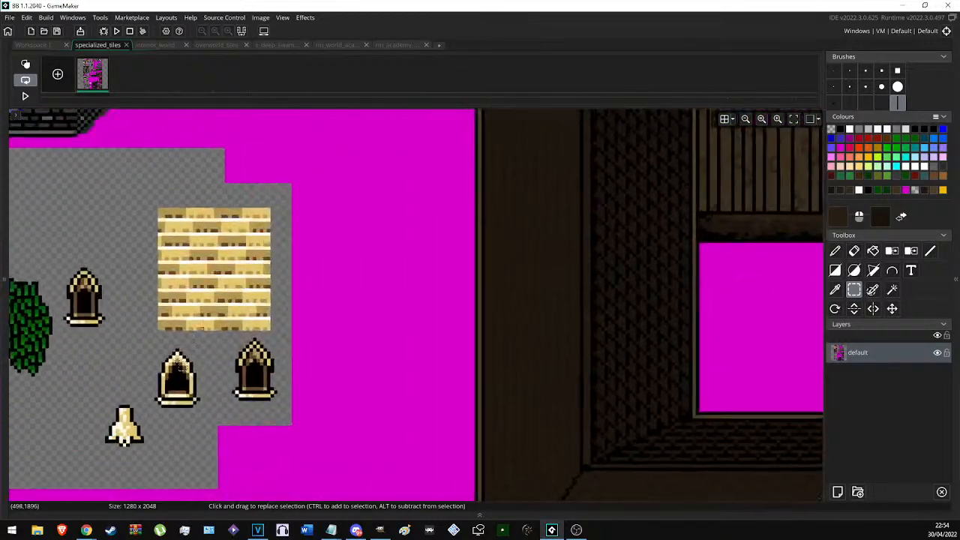
{"action": "key", "text": "d"}
{"action": "middle_click_drag", "start_coordinate": [147, 411], "coordinate": [454, 183]}
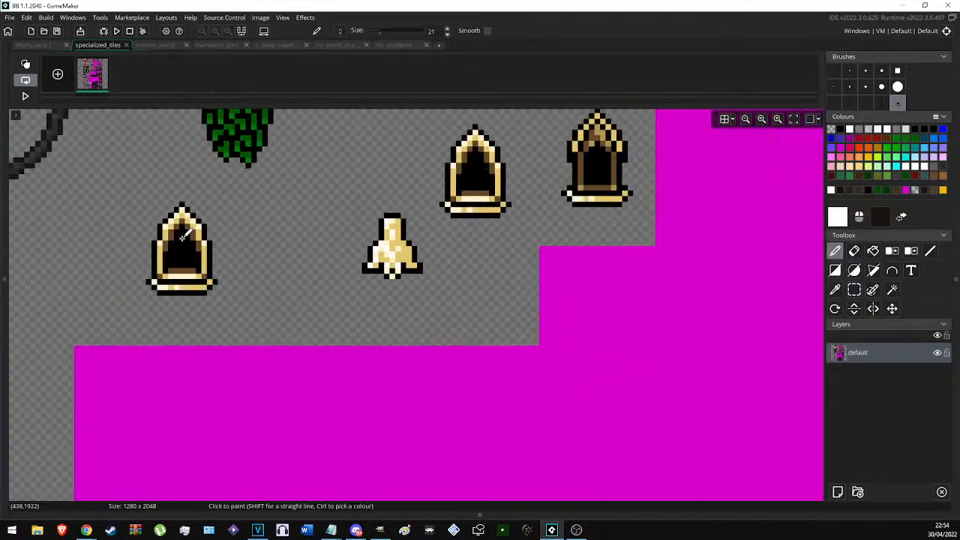
{"action": "left_click", "coordinate": [182, 226]}
Select the stamped window copy and swap its cream frame colours for browns sampled from the front wall.
{"action": "key", "text": "s"}
{"action": "left_click_drag", "start_coordinate": [125, 169], "coordinate": [246, 334]}
{"action": "key", "text": "c"}
{"action": "scroll", "coordinate": [567, 289], "scroll_direction": "down", "scroll_amount": 2, "text": "ctrl"}
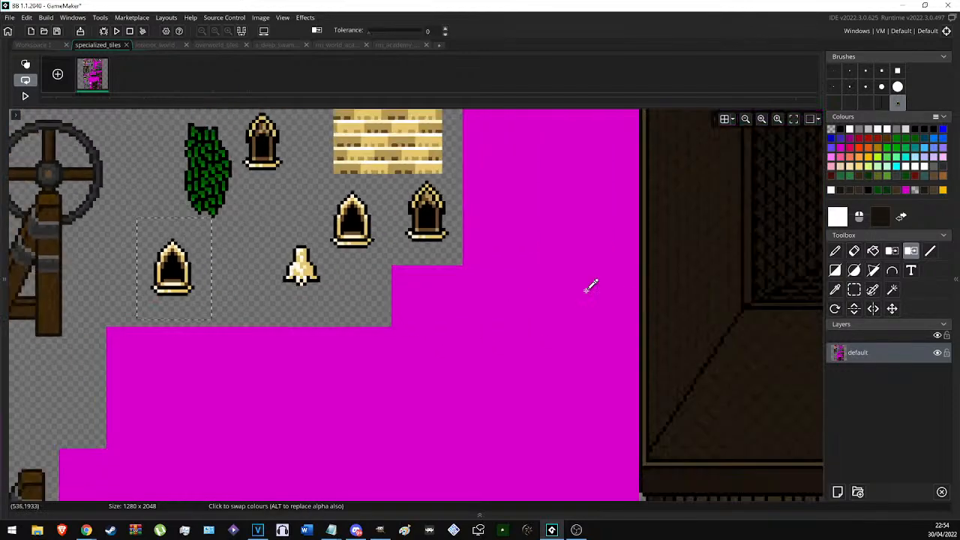
{"action": "scroll", "coordinate": [475, 420], "scroll_direction": "up", "scroll_amount": 5, "text": "ctrl"}
{"action": "scroll", "coordinate": [525, 398], "scroll_direction": "down", "scroll_amount": 5}
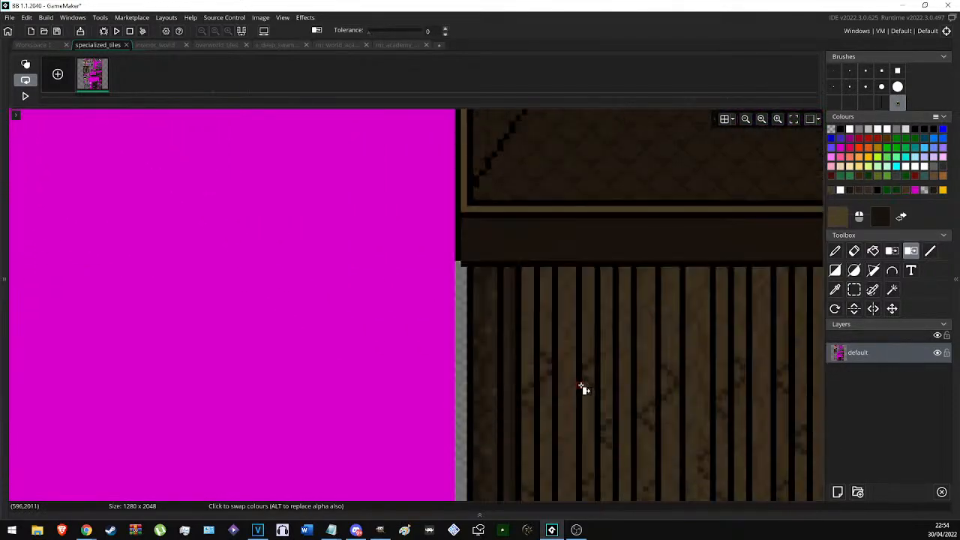
{"action": "right_click", "coordinate": [524, 303], "text": "ctrl"}
{"action": "scroll", "coordinate": [532, 319], "scroll_direction": "up", "scroll_amount": 4}
{"action": "scroll", "coordinate": [390, 278], "scroll_direction": "up", "scroll_amount": 3, "text": "shift"}
{"action": "scroll", "coordinate": [318, 254], "scroll_direction": "up", "scroll_amount": 3}
{"action": "scroll", "coordinate": [177, 251], "scroll_direction": "up", "scroll_amount": 1, "text": "ctrl"}
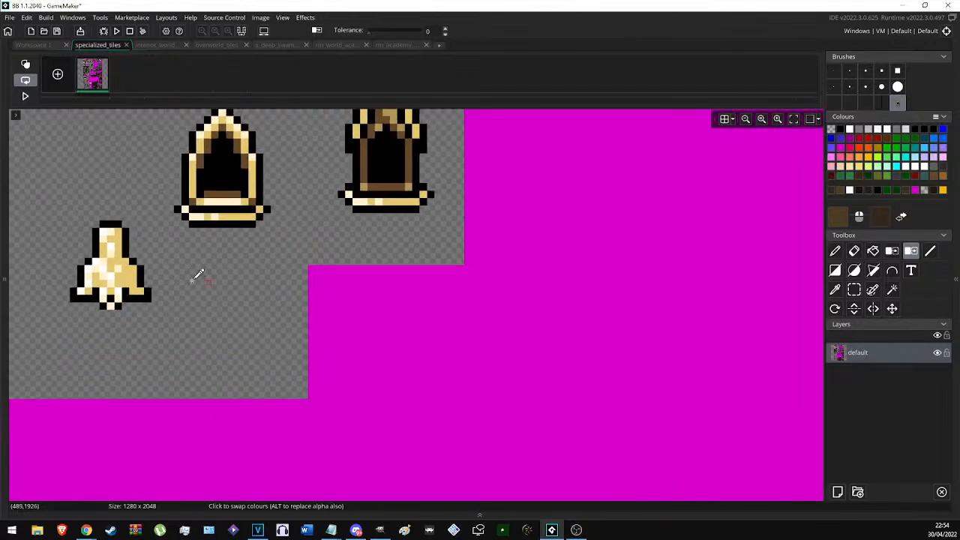
{"action": "scroll", "coordinate": [423, 285], "scroll_direction": "down", "scroll_amount": 2, "text": "ctrl"}
{"action": "scroll", "coordinate": [319, 267], "scroll_direction": "up", "scroll_amount": 4, "text": "ctrl"}
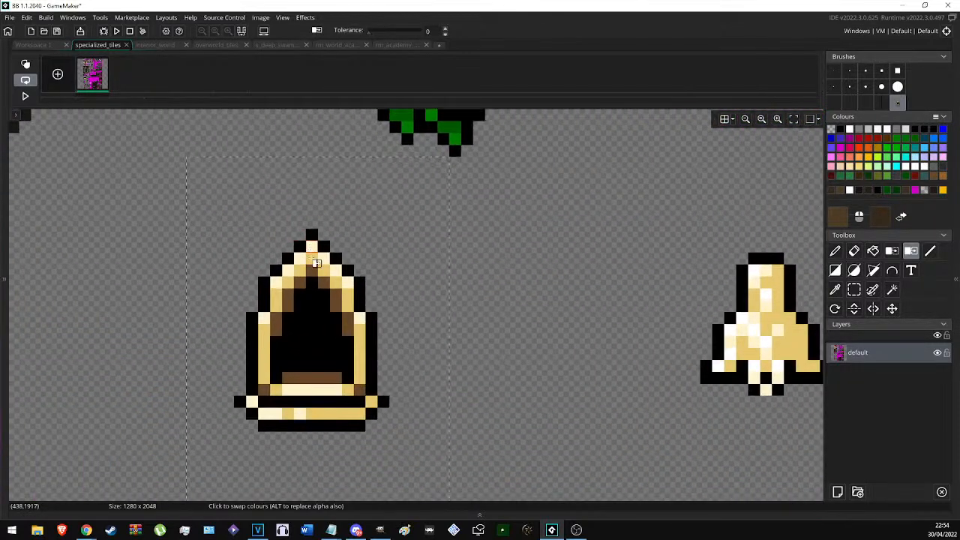
{"action": "left_click", "coordinate": [313, 247]}
{"action": "right_click", "coordinate": [315, 260]}
Recolour the rest of the copied window in darker browns sampled from the front wall's planks and corner post.
{"action": "scroll", "coordinate": [143, 262], "scroll_direction": "down", "scroll_amount": 2, "text": "ctrl"}
{"action": "scroll", "coordinate": [141, 264], "scroll_direction": "down", "scroll_amount": 3, "text": "ctrl"}
{"action": "middle_click_drag", "start_coordinate": [625, 425], "coordinate": [158, 249]}
{"action": "scroll", "coordinate": [354, 409], "scroll_direction": "up", "scroll_amount": 2, "text": "ctrl"}
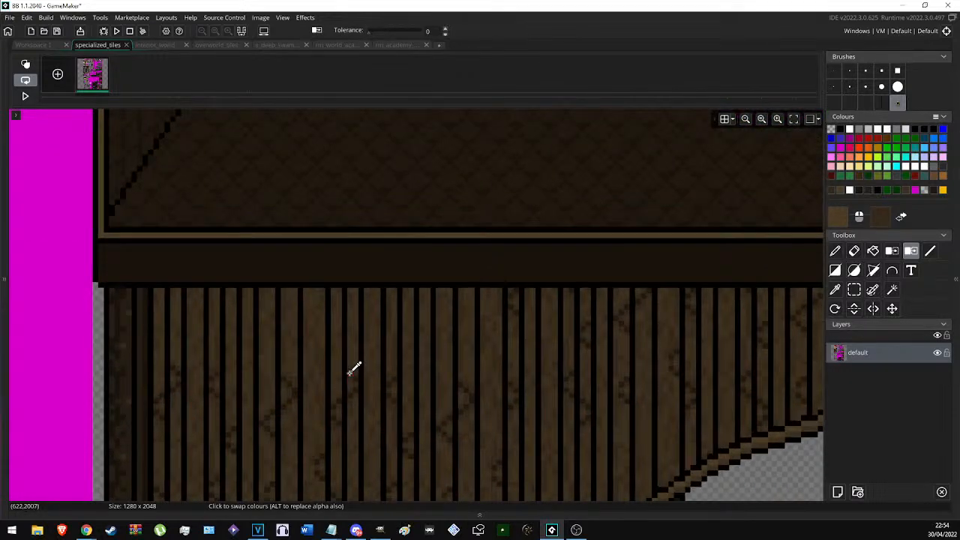
{"action": "left_click", "coordinate": [349, 372], "text": "ctrl"}
{"action": "right_click", "coordinate": [115, 353], "text": "ctrl"}
{"action": "scroll", "coordinate": [444, 372], "scroll_direction": "down", "scroll_amount": 4, "text": "ctrl"}
{"action": "middle_click_drag", "start_coordinate": [200, 272], "coordinate": [373, 307]}
{"action": "scroll", "coordinate": [300, 255], "scroll_direction": "up", "scroll_amount": 3, "text": "ctrl"}
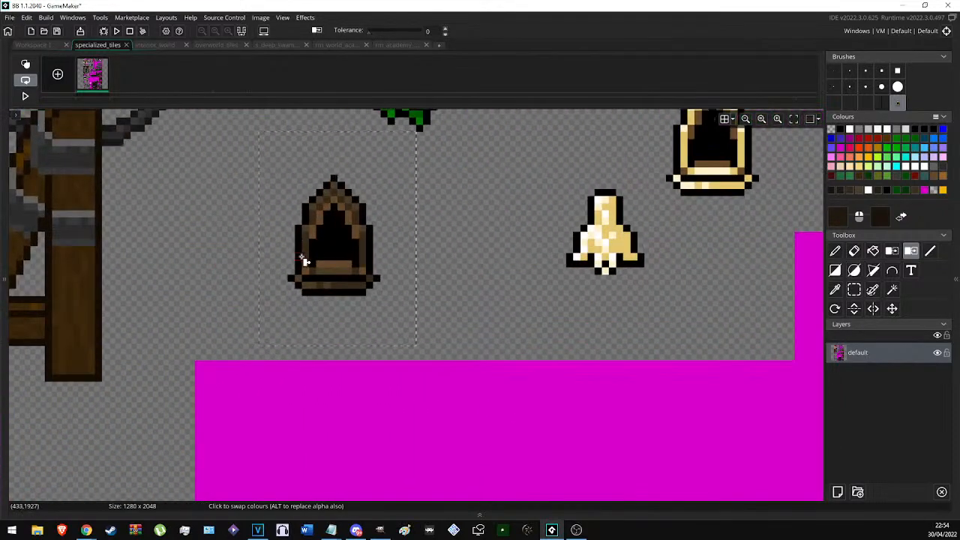
{"action": "scroll", "coordinate": [314, 236], "scroll_direction": "down", "scroll_amount": 2, "text": "ctrl"}
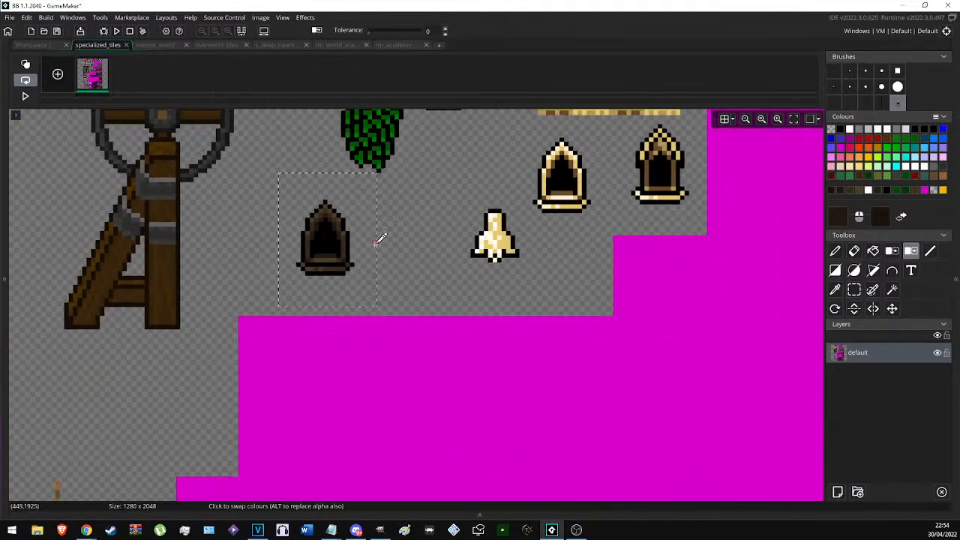
Cut the selected dark wooden window out of the sheet as a custom brush.
{"action": "key", "text": "ctrl+x"}
{"action": "scroll", "coordinate": [266, 267], "scroll_direction": "down", "scroll_amount": 3, "text": "ctrl"}
{"action": "middle_click_drag", "start_coordinate": [653, 290], "coordinate": [267, 362]}
{"action": "middle_click_drag", "start_coordinate": [448, 144], "coordinate": [447, 212]}
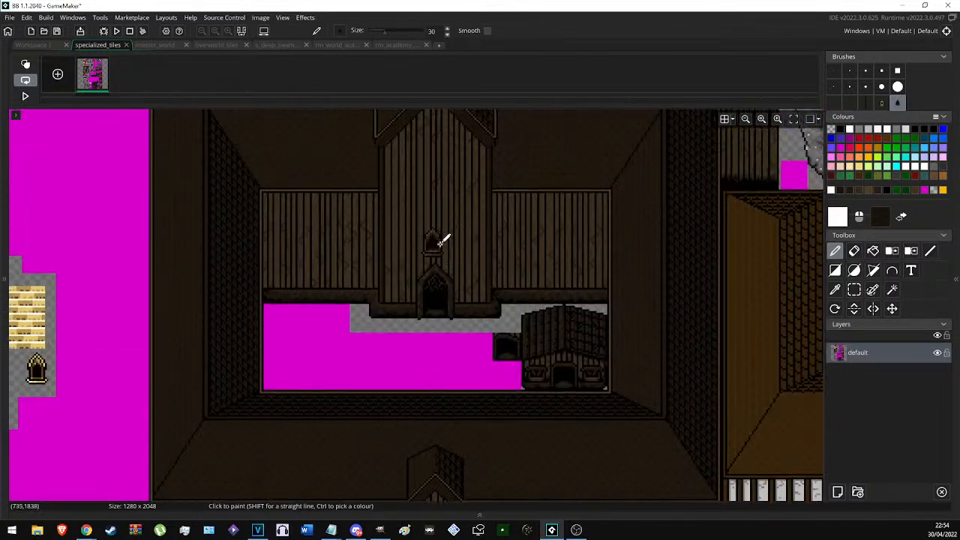
Try stamping the dark window in two rows on the academy's central gabled wall and its left wing.
{"action": "left_click", "coordinate": [463, 194]}
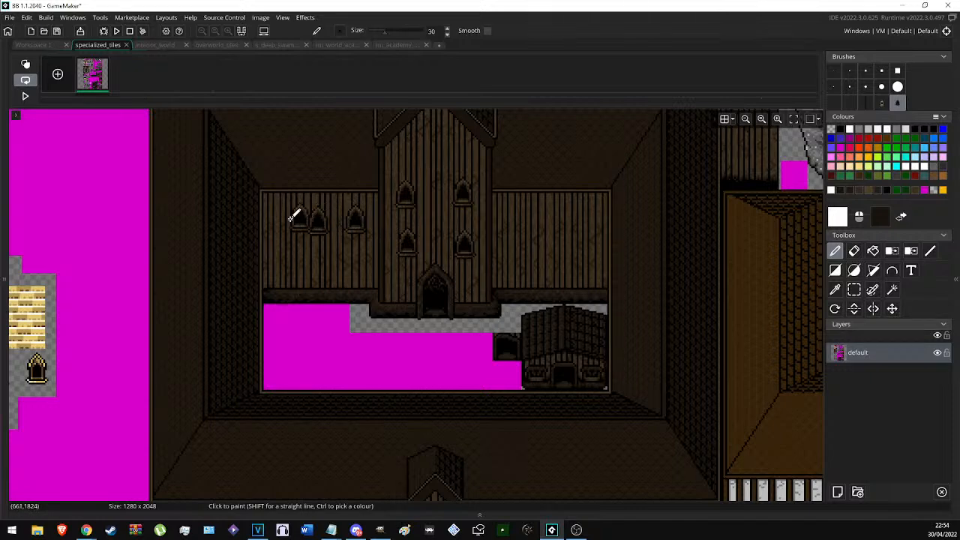
{"action": "left_click", "coordinate": [290, 267]}
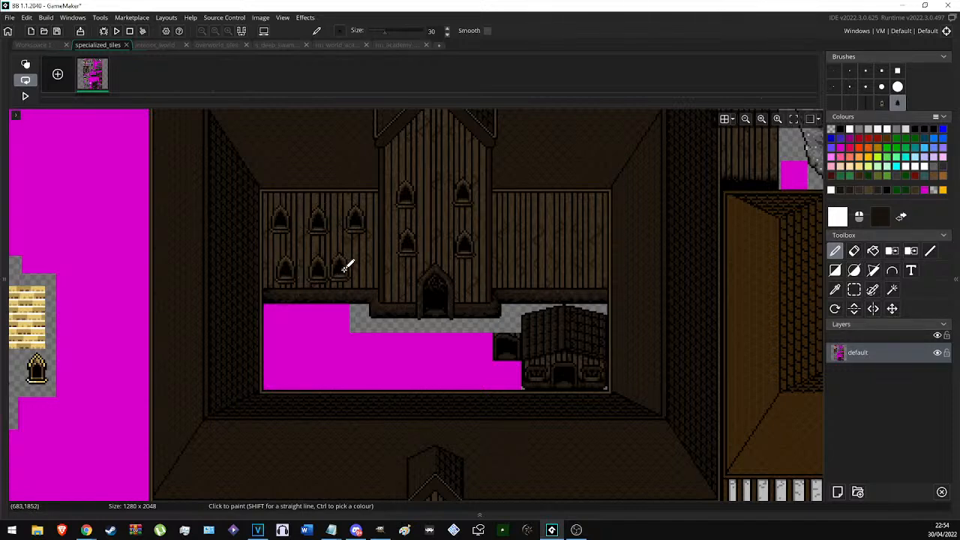
{"action": "scroll", "coordinate": [358, 265], "scroll_direction": "down", "scroll_amount": 3}
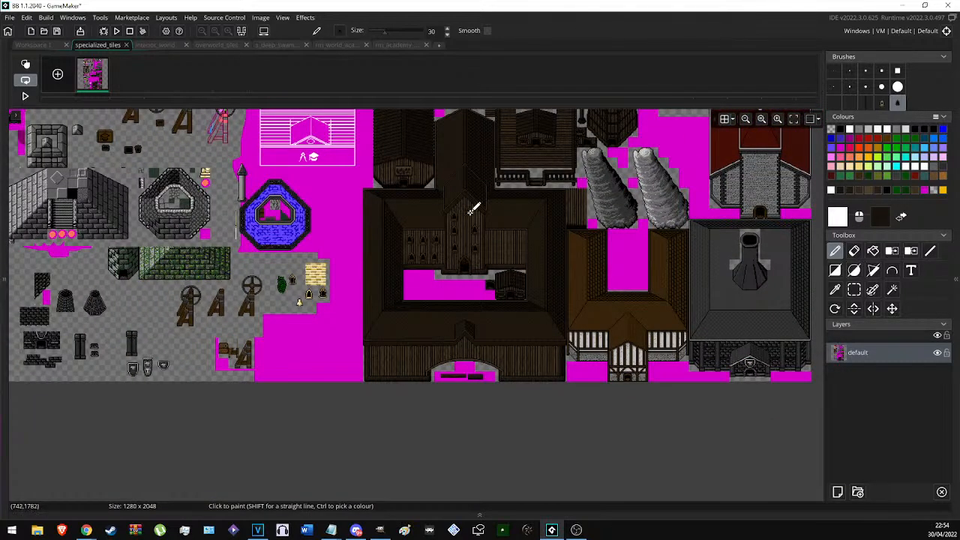
{"action": "scroll", "coordinate": [559, 236], "scroll_direction": "down", "scroll_amount": 2}
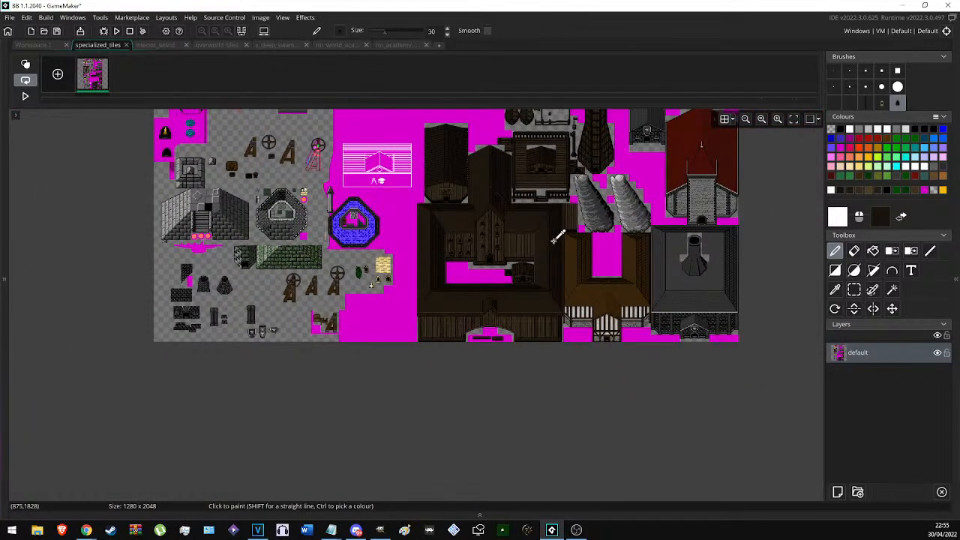
Undo the window stamps on the central wall and the left wing.
{"action": "scroll", "coordinate": [559, 236], "scroll_direction": "up", "scroll_amount": 3}
{"action": "scroll", "coordinate": [420, 194], "scroll_direction": "up", "scroll_amount": 2}
{"action": "key", "text": "ctrl+z"}
{"action": "key", "text": "ctrl+z"}
{"action": "key", "text": "ctrl+z"}
{"action": "key", "text": "ctrl+z"}
{"action": "key", "text": "ctrl+z"}
{"action": "key", "text": "ctrl+z"}
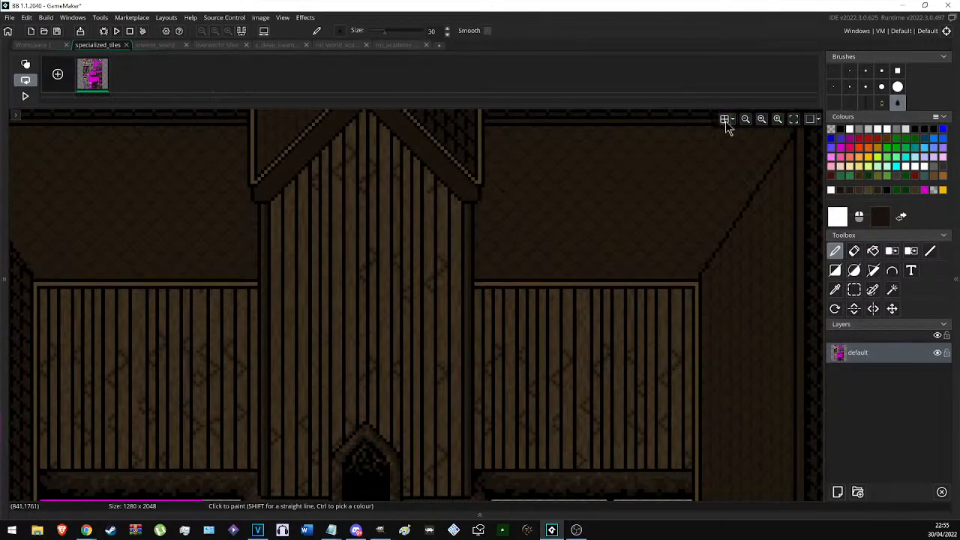
Show the 16 by 16 grid and raise its alpha to 254.
{"action": "scroll", "coordinate": [263, 293], "scroll_direction": "up", "scroll_amount": 2}
{"action": "scroll", "coordinate": [143, 353], "scroll_direction": "up", "scroll_amount": 1}
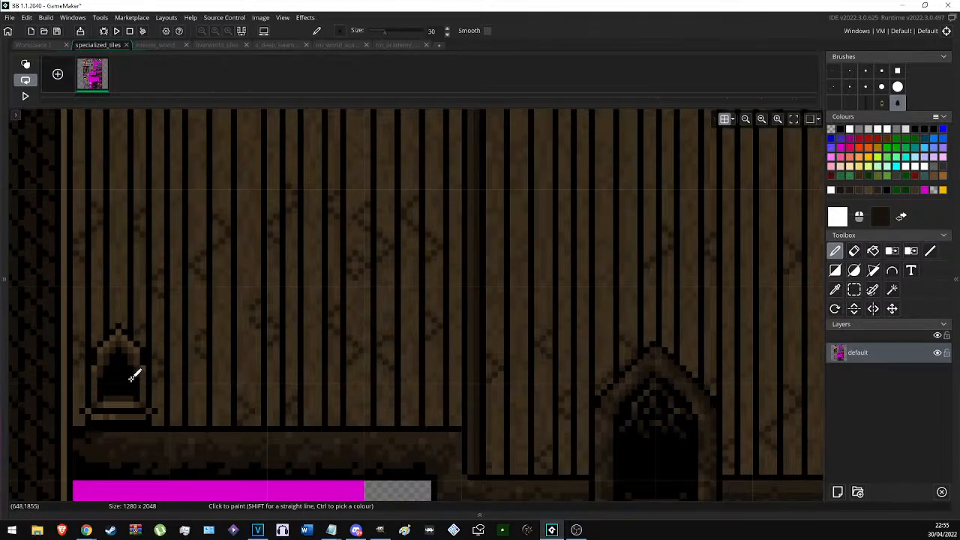
{"action": "left_click", "coordinate": [732, 119]}
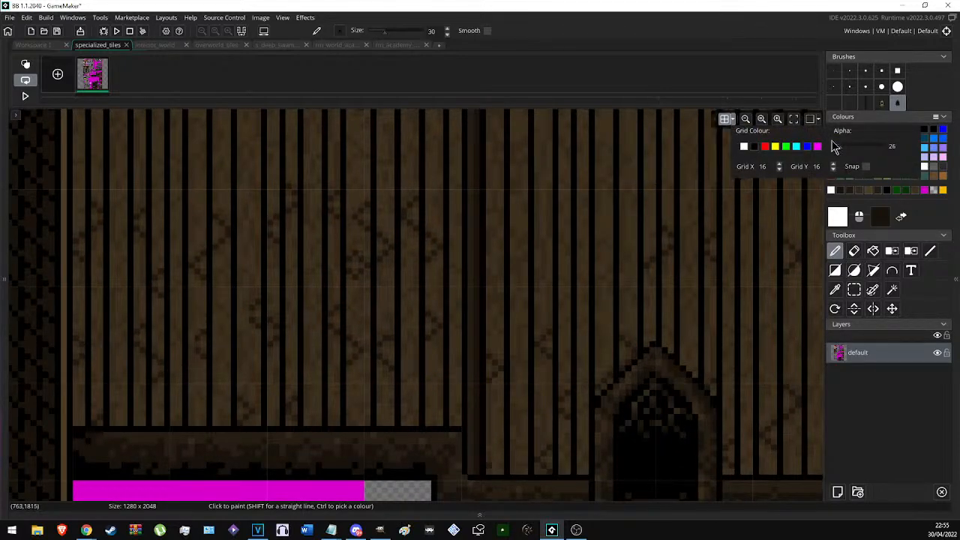
{"action": "left_click_drag", "start_coordinate": [848, 154], "coordinate": [889, 155]}
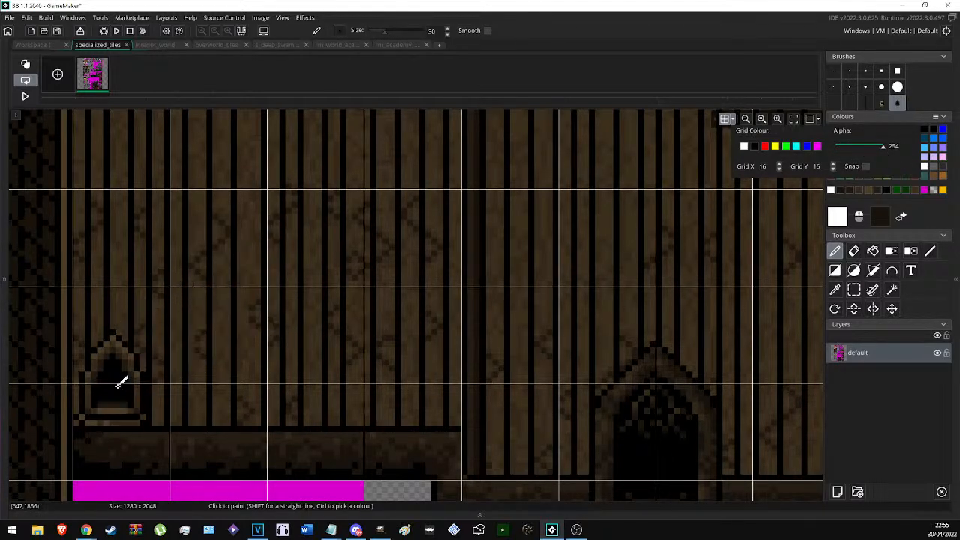
Stamp the dark window in the empty area above the green vine, widen it slightly, and cut it as a new brush.
{"action": "key", "text": "e"}
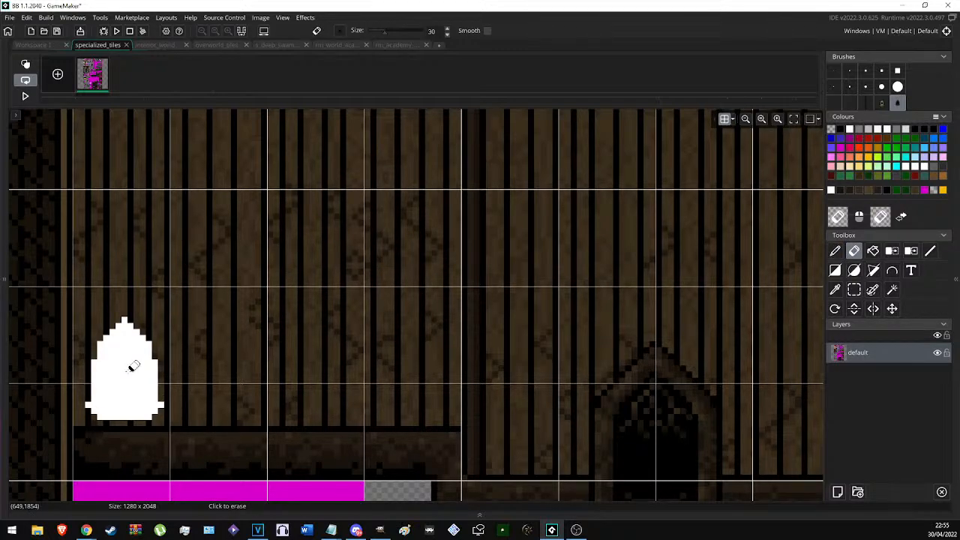
{"action": "key", "text": "d"}
{"action": "middle_click_drag", "start_coordinate": [128, 371], "coordinate": [752, 284]}
{"action": "middle_click_drag", "start_coordinate": [180, 282], "coordinate": [897, 282]}
{"action": "scroll", "coordinate": [130, 340], "scroll_direction": "up", "scroll_amount": 3}
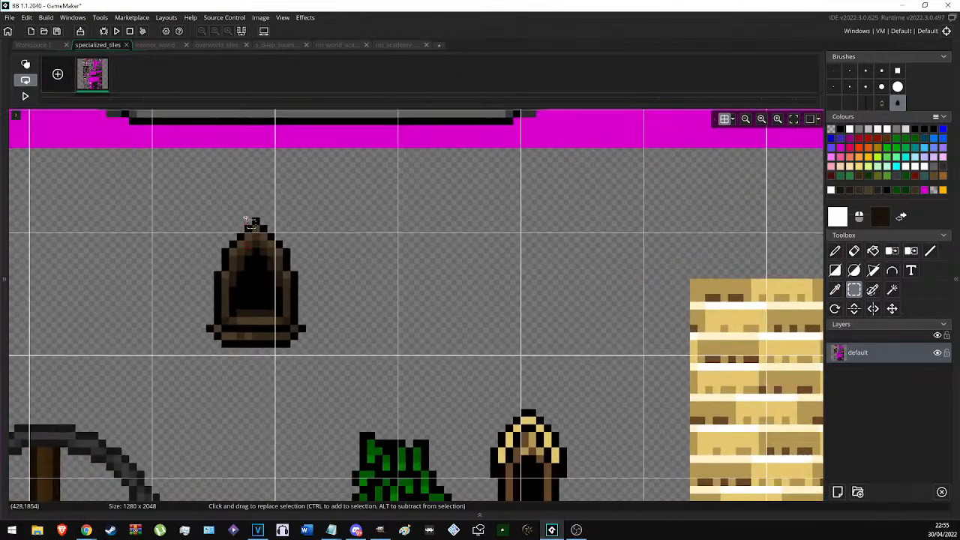
{"action": "left_click", "coordinate": [320, 286]}
{"action": "key", "text": "s"}
{"action": "left_click_drag", "start_coordinate": [138, 197], "coordinate": [366, 366]}
{"action": "key", "text": "ctrl+x"}
{"action": "scroll", "coordinate": [124, 302], "scroll_direction": "down", "scroll_amount": 4}
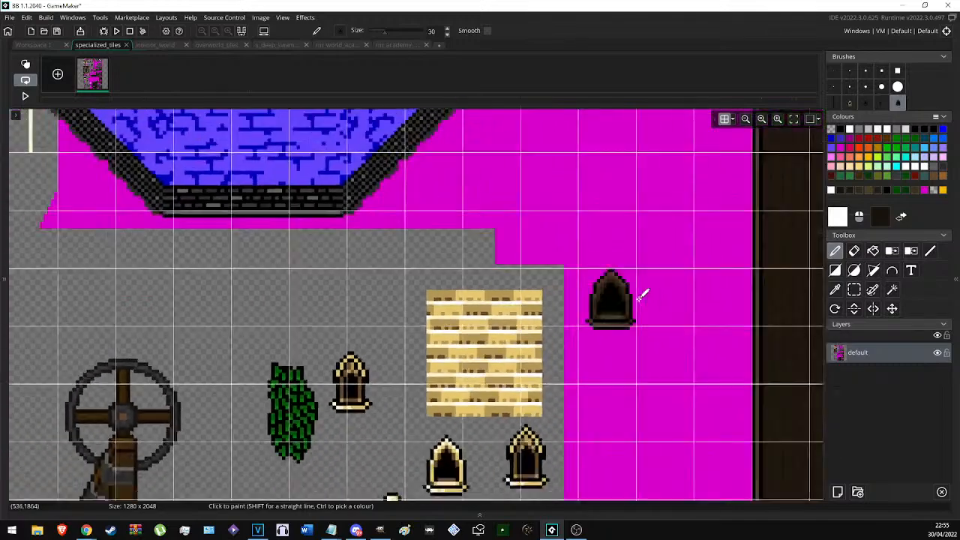
Stamp four widened windows along the base of the left wing wall, one centred in each grid column.
{"action": "middle_click_drag", "start_coordinate": [645, 296], "coordinate": [128, 294]}
{"action": "scroll", "coordinate": [549, 232], "scroll_direction": "up", "scroll_amount": 2}
{"action": "scroll", "coordinate": [455, 310], "scroll_direction": "up", "scroll_amount": 2}
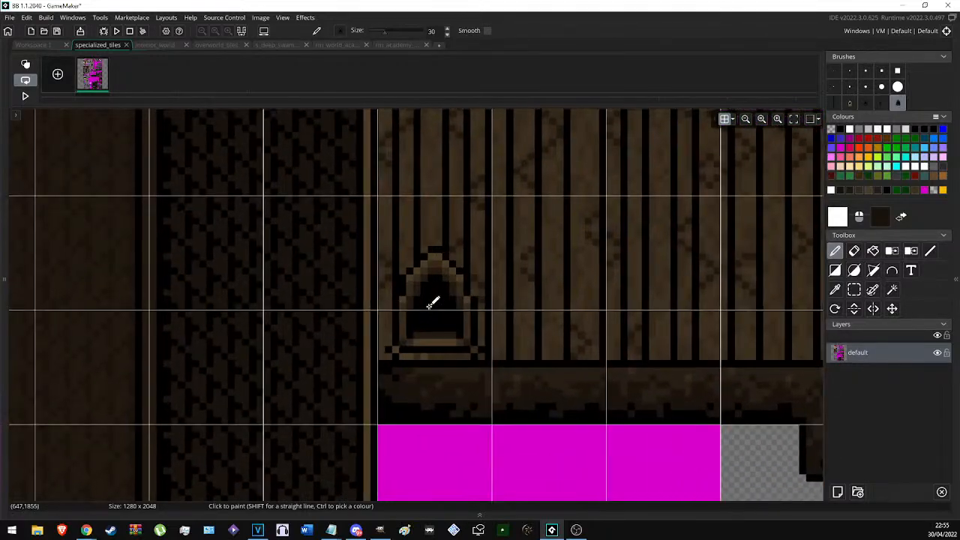
{"action": "middle_click_drag", "start_coordinate": [431, 299], "coordinate": [299, 298]}
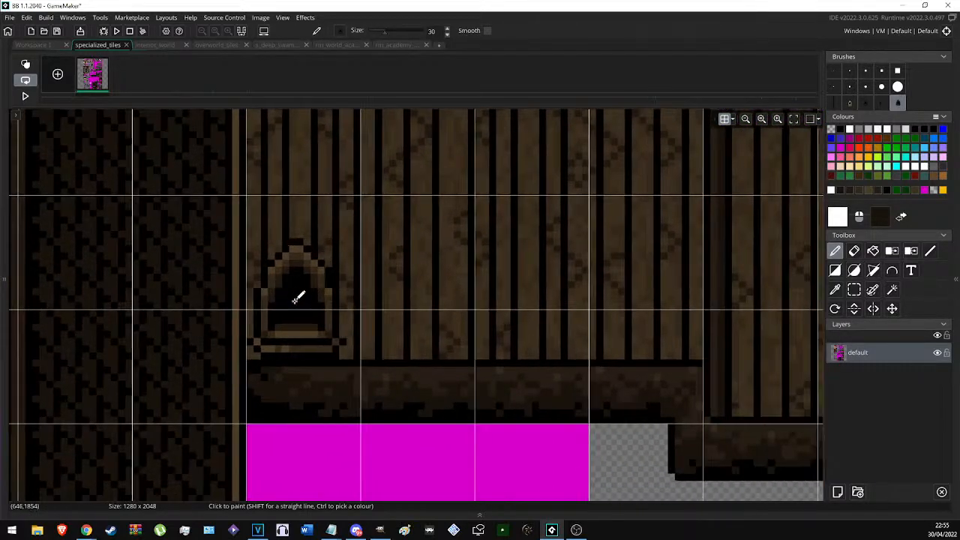
{"action": "left_click", "coordinate": [300, 298]}
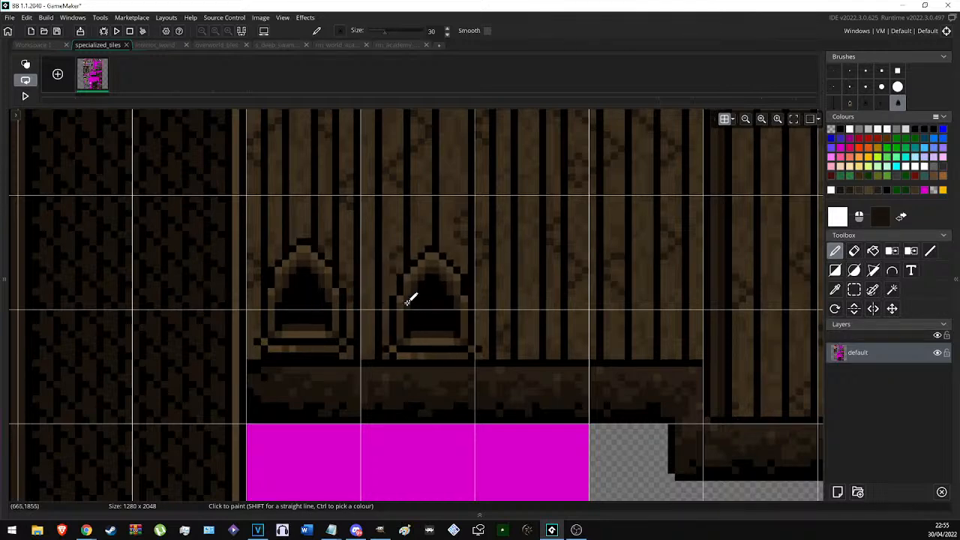
{"action": "left_click", "coordinate": [416, 298]}
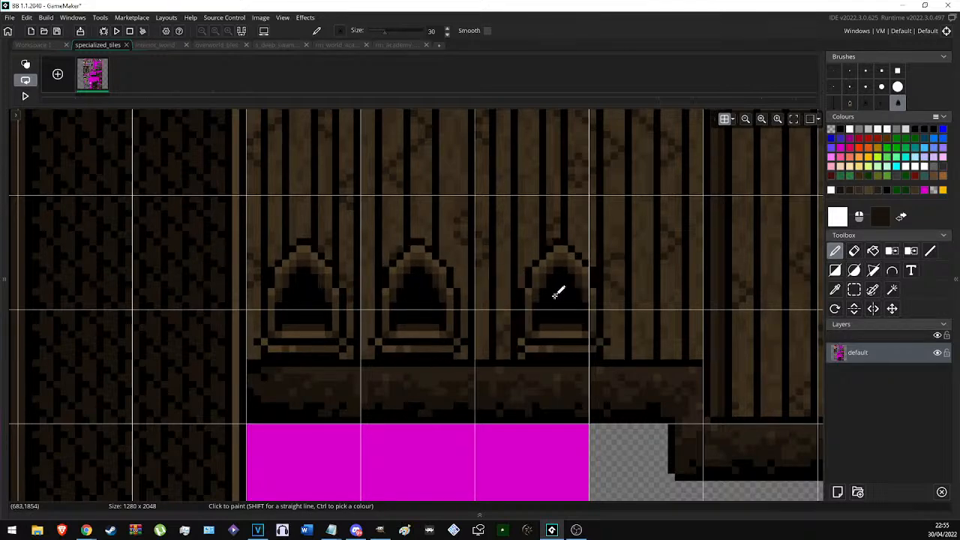
{"action": "left_click", "coordinate": [529, 293]}
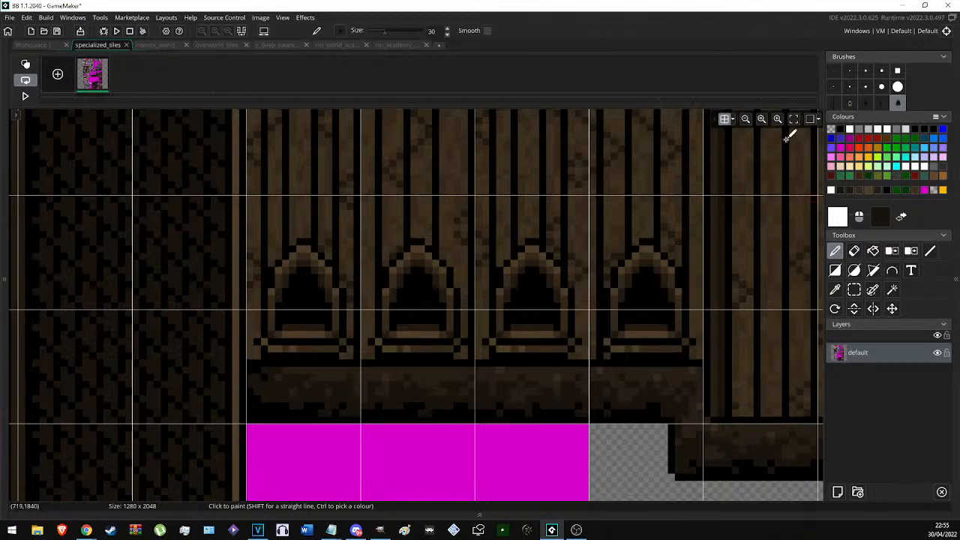
Hide the grid, check the window row at a smaller scale, and undo the four stamps.
{"action": "scroll", "coordinate": [347, 208], "scroll_direction": "down", "scroll_amount": 3, "text": "ctrl"}
{"action": "scroll", "coordinate": [647, 198], "scroll_direction": "down", "scroll_amount": 4, "text": "ctrl"}
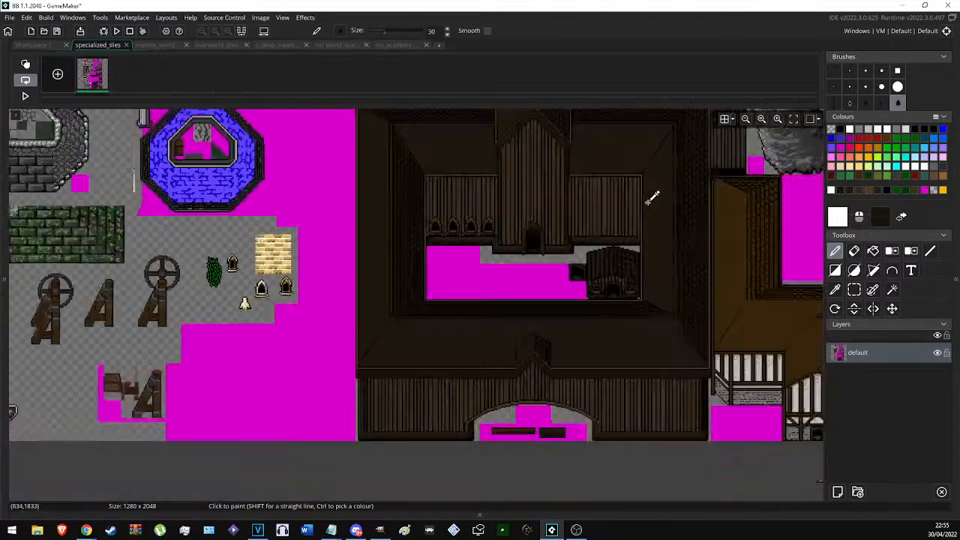
{"action": "middle_click_drag", "start_coordinate": [663, 202], "coordinate": [455, 228]}
{"action": "scroll", "coordinate": [428, 214], "scroll_direction": "down", "scroll_amount": 1, "text": "ctrl"}
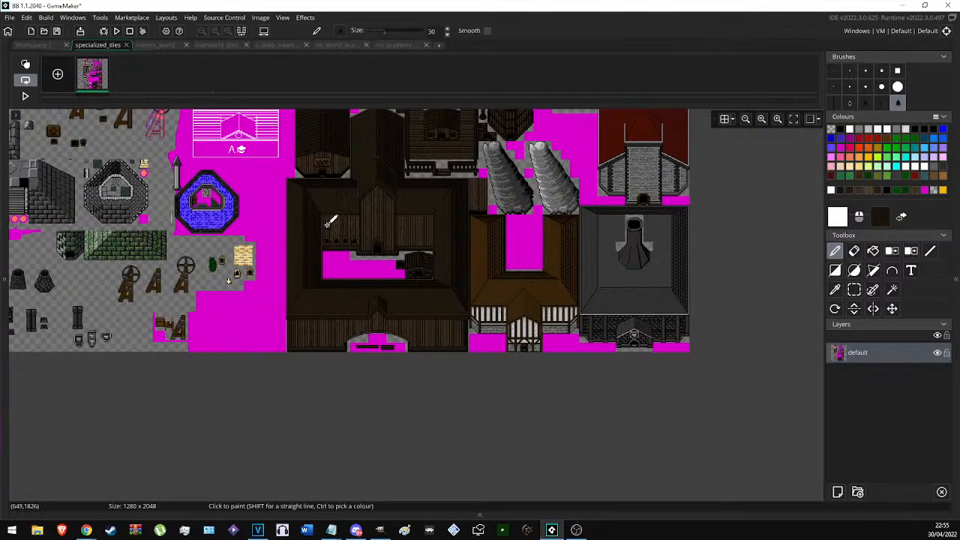
{"action": "scroll", "coordinate": [328, 223], "scroll_direction": "up", "scroll_amount": 4, "text": "ctrl"}
{"action": "scroll", "coordinate": [328, 223], "scroll_direction": "down", "scroll_amount": 1}
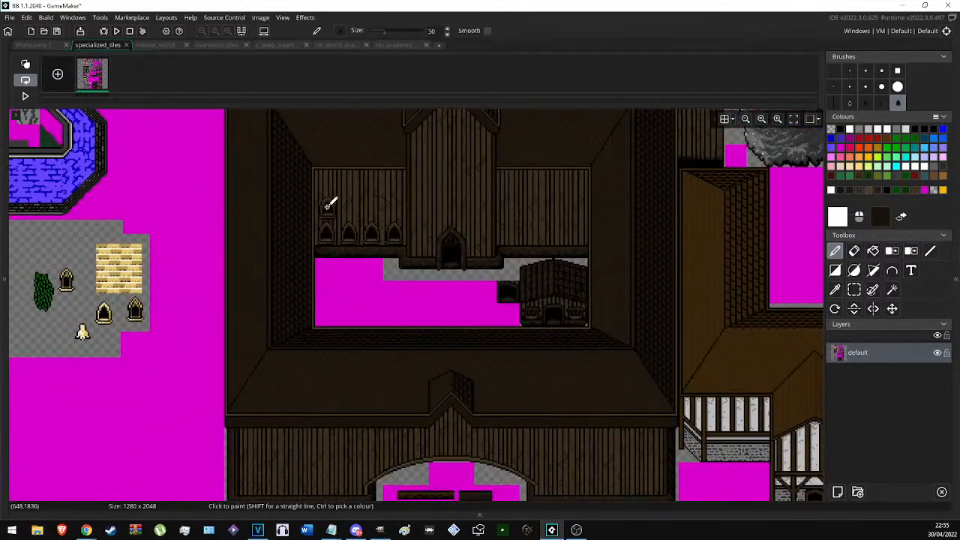
Stamp the window in the empty area below the blue octagonal tower and shorten it by shifting its arched top down.
{"action": "middle_click_drag", "start_coordinate": [212, 215], "coordinate": [489, 217]}
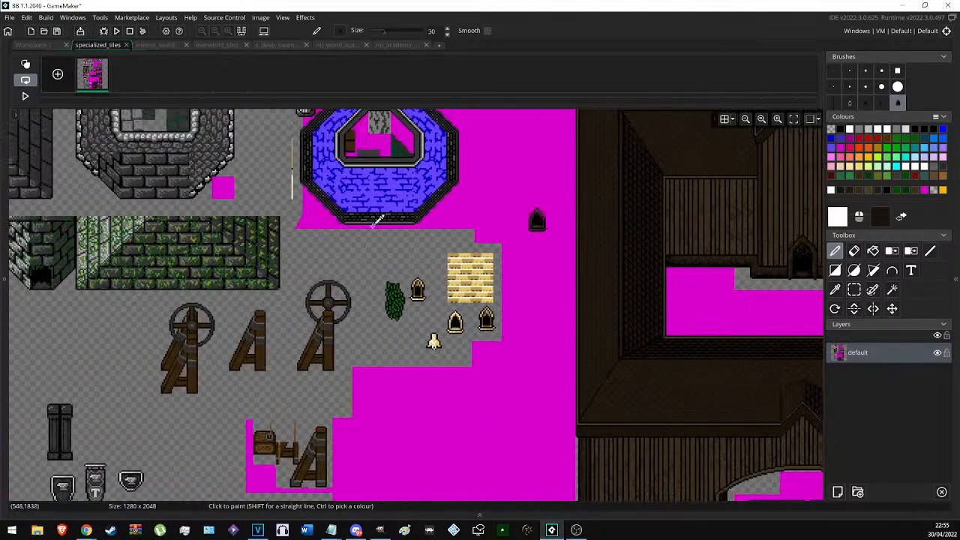
{"action": "scroll", "coordinate": [350, 252], "scroll_direction": "up", "scroll_amount": 4, "text": "ctrl"}
{"action": "scroll", "coordinate": [350, 252], "scroll_direction": "up", "scroll_amount": 1, "text": "ctrl"}
{"action": "scroll", "coordinate": [295, 214], "scroll_direction": "up", "scroll_amount": 2}
{"action": "left_click_drag", "start_coordinate": [272, 208], "coordinate": [455, 264]}
{"action": "left_click_drag", "start_coordinate": [369, 240], "coordinate": [369, 246]}
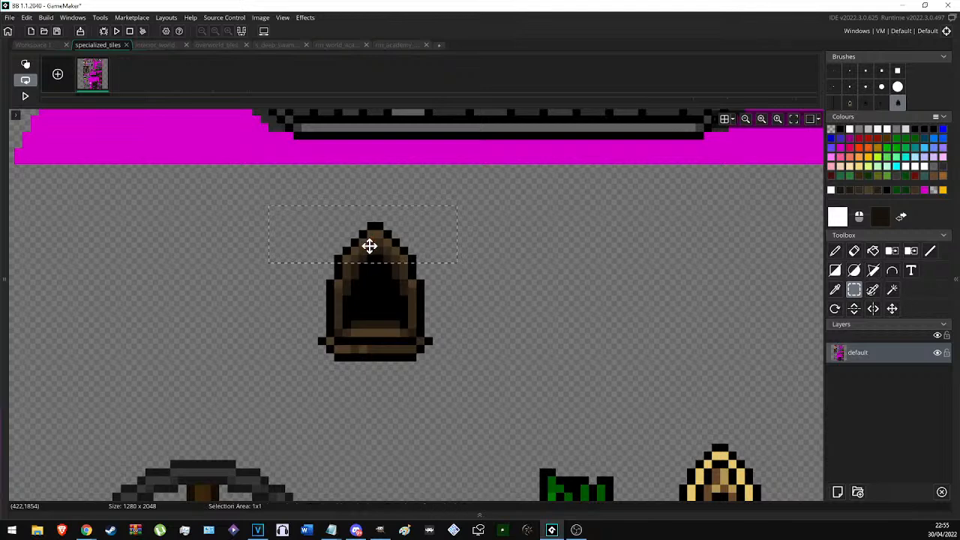
{"action": "left_click_drag", "start_coordinate": [252, 198], "coordinate": [477, 309]}
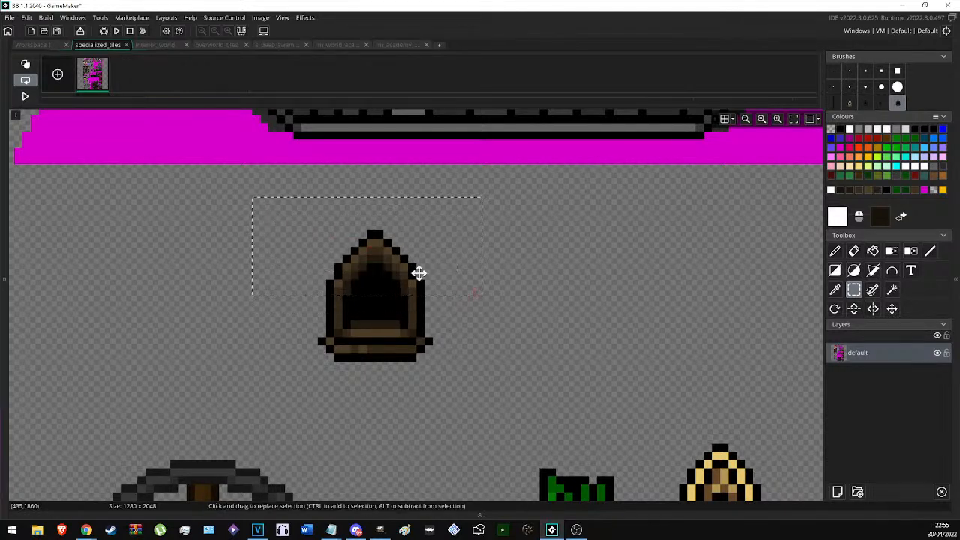
{"action": "left_click_drag", "start_coordinate": [364, 264], "coordinate": [367, 267]}
{"action": "left_click", "coordinate": [494, 276]}
Narrow the window by shifting its right half inward, and copy the smaller window as a custom brush.
{"action": "left_click_drag", "start_coordinate": [487, 300], "coordinate": [427, 209]}
{"action": "left_click_drag", "start_coordinate": [371, 234], "coordinate": [379, 312]}
{"action": "left_click_drag", "start_coordinate": [382, 368], "coordinate": [382, 368]}
{"action": "key", "text": "ctrl+x"}
{"action": "key", "text": "s"}
{"action": "left_click_drag", "start_coordinate": [561, 382], "coordinate": [381, 209]}
{"action": "left_click_drag", "start_coordinate": [444, 309], "coordinate": [430, 309]}
{"action": "left_click_drag", "start_coordinate": [293, 249], "coordinate": [428, 384]}
{"action": "key", "text": "ctrl+c"}
Try stamping three of the smaller windows along the base of the left wing wall.
{"action": "scroll", "coordinate": [142, 336], "scroll_direction": "down", "scroll_amount": 4, "text": "ctrl"}
{"action": "scroll", "coordinate": [111, 327], "scroll_direction": "down", "scroll_amount": 2, "text": "ctrl"}
{"action": "scroll", "coordinate": [386, 262], "scroll_direction": "up", "scroll_amount": 4, "text": "ctrl"}
{"action": "left_click", "coordinate": [272, 267]}
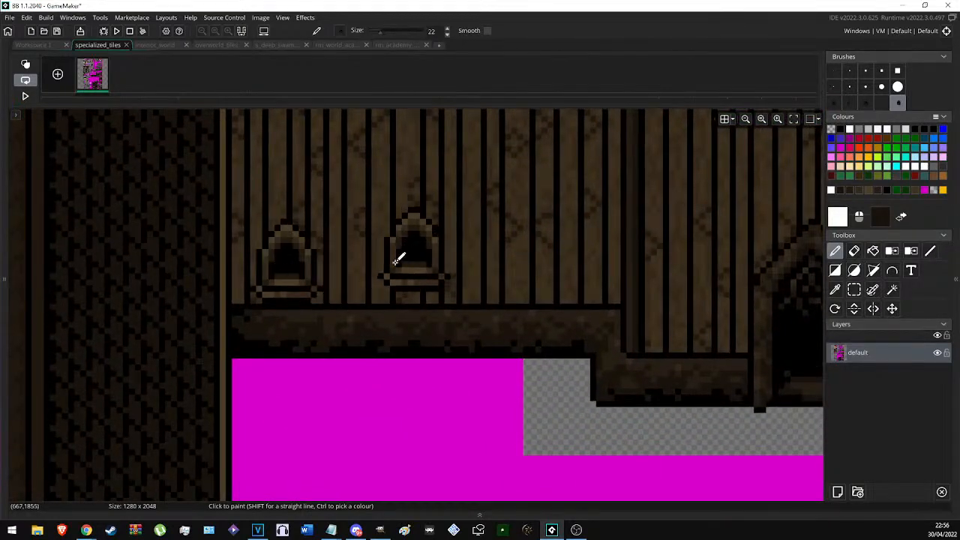
{"action": "left_click", "coordinate": [384, 263]}
{"action": "left_click", "coordinate": [506, 260]}
{"action": "scroll", "coordinate": [331, 319], "scroll_direction": "down", "scroll_amount": 4, "text": "ctrl"}
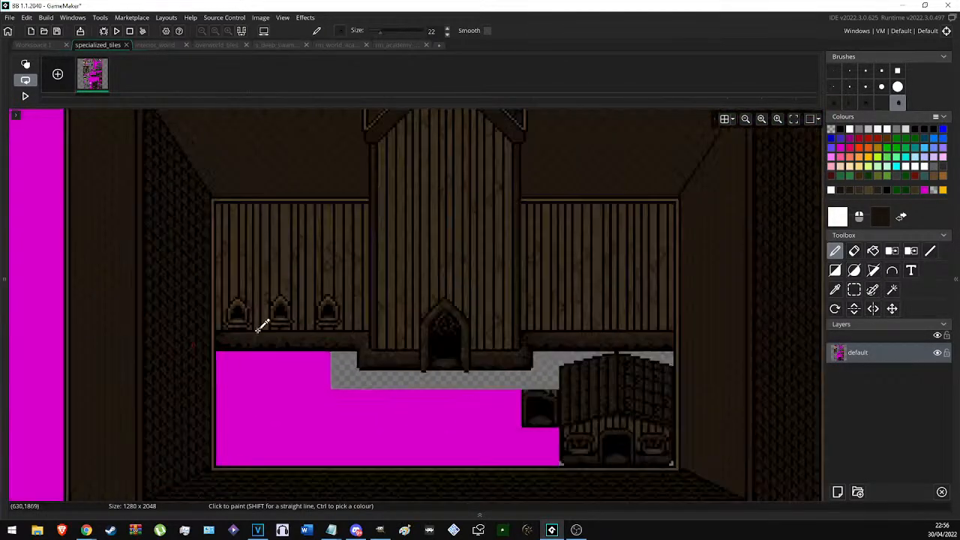
Show the grid and stamp four smaller windows along the left wing's base, one per grid column.
{"action": "scroll", "coordinate": [299, 311], "scroll_direction": "up", "scroll_amount": 4, "text": "ctrl"}
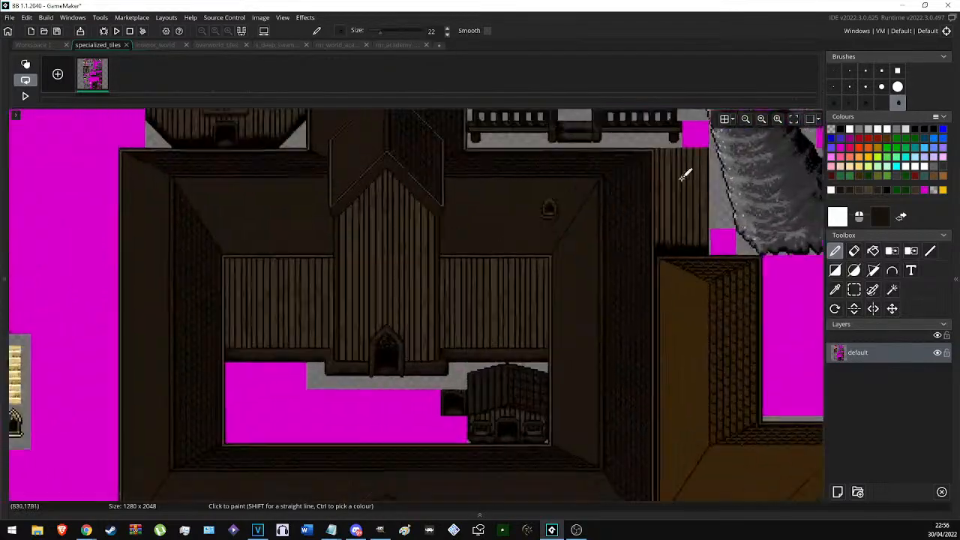
{"action": "left_click", "coordinate": [724, 119]}
{"action": "scroll", "coordinate": [405, 251], "scroll_direction": "up", "scroll_amount": 2, "text": "ctrl"}
{"action": "scroll", "coordinate": [240, 338], "scroll_direction": "up", "scroll_amount": 2, "text": "ctrl"}
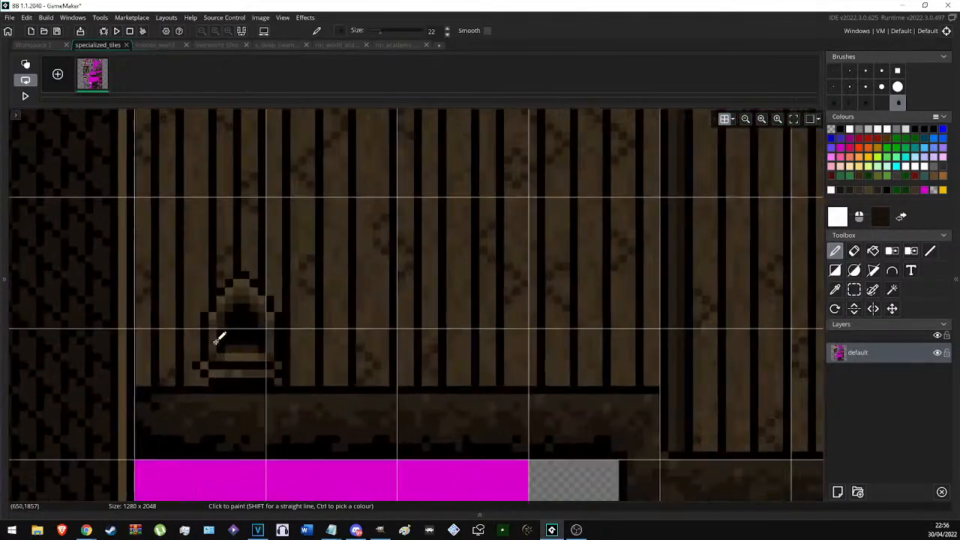
{"action": "left_click", "coordinate": [184, 346]}
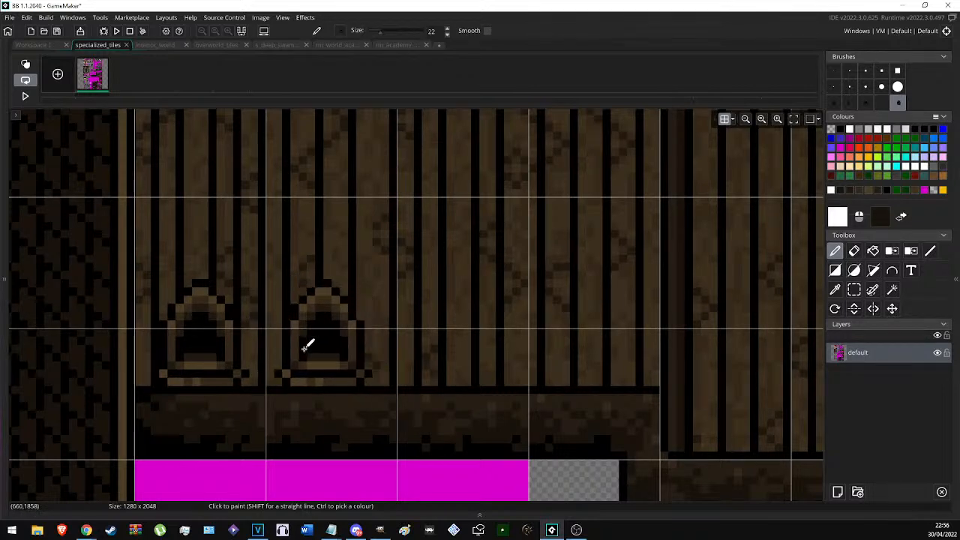
{"action": "left_click", "coordinate": [313, 342]}
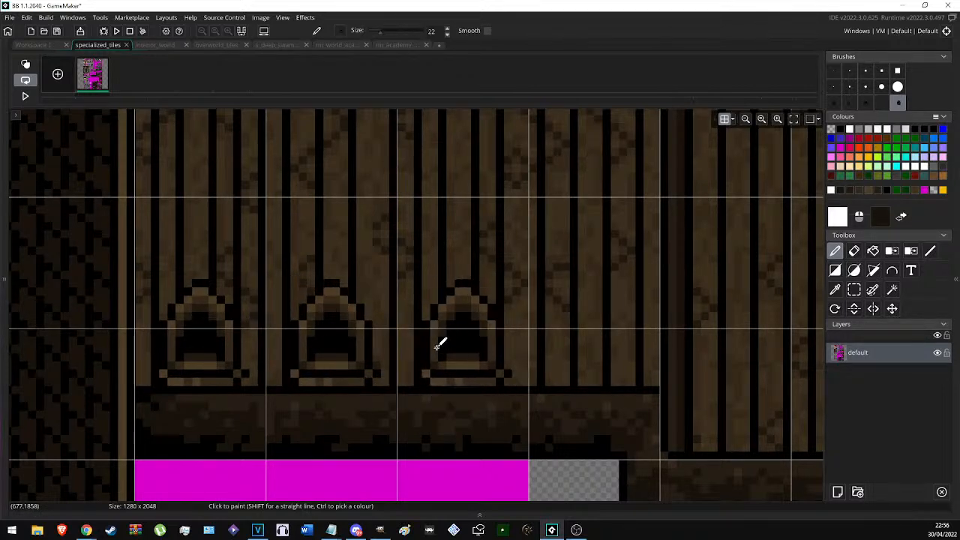
{"action": "left_click", "coordinate": [446, 345]}
{"action": "left_click", "coordinate": [576, 344]}
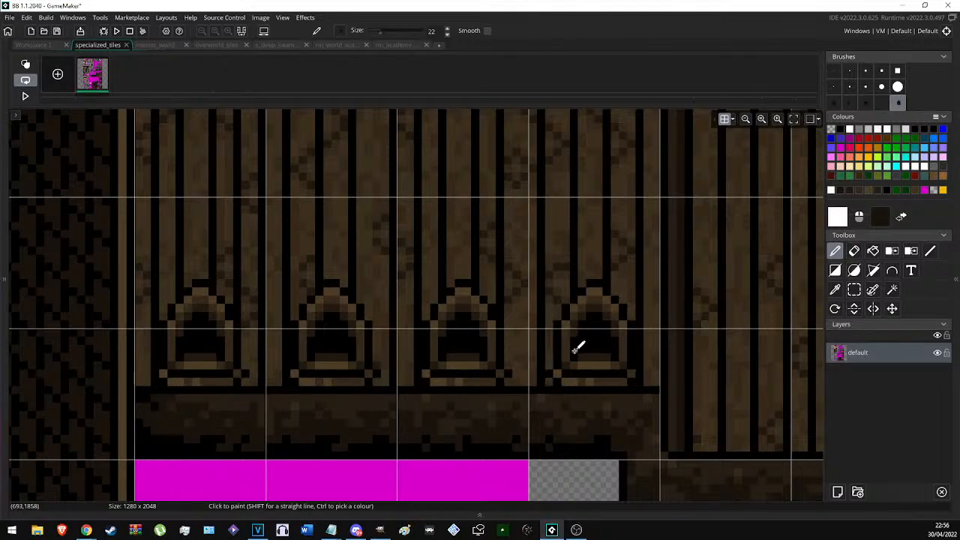
Hide the grid and undo the four smaller window stamps on the left wing.
{"action": "scroll", "coordinate": [268, 332], "scroll_direction": "down", "scroll_amount": 3}
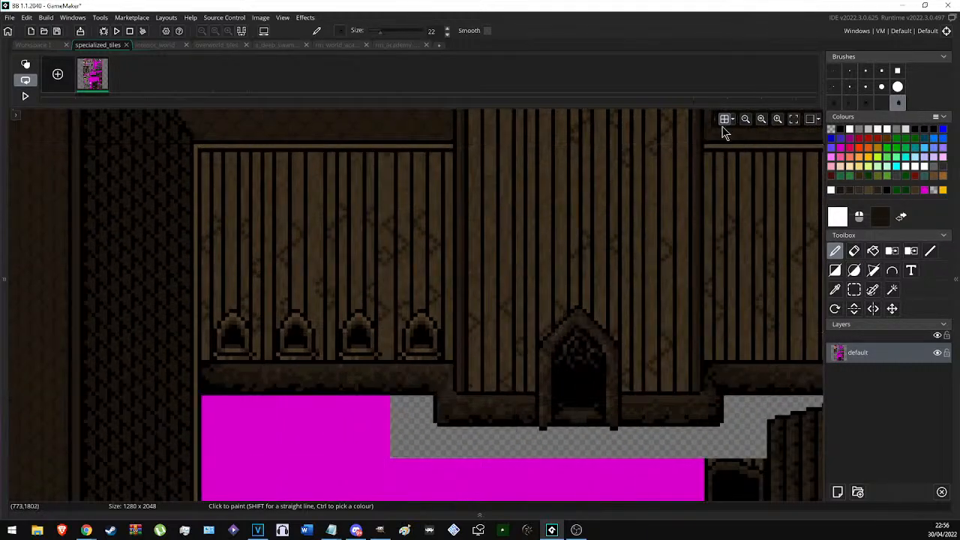
{"action": "scroll", "coordinate": [607, 189], "scroll_direction": "down", "scroll_amount": 5}
{"action": "scroll", "coordinate": [573, 213], "scroll_direction": "up", "scroll_amount": 4}
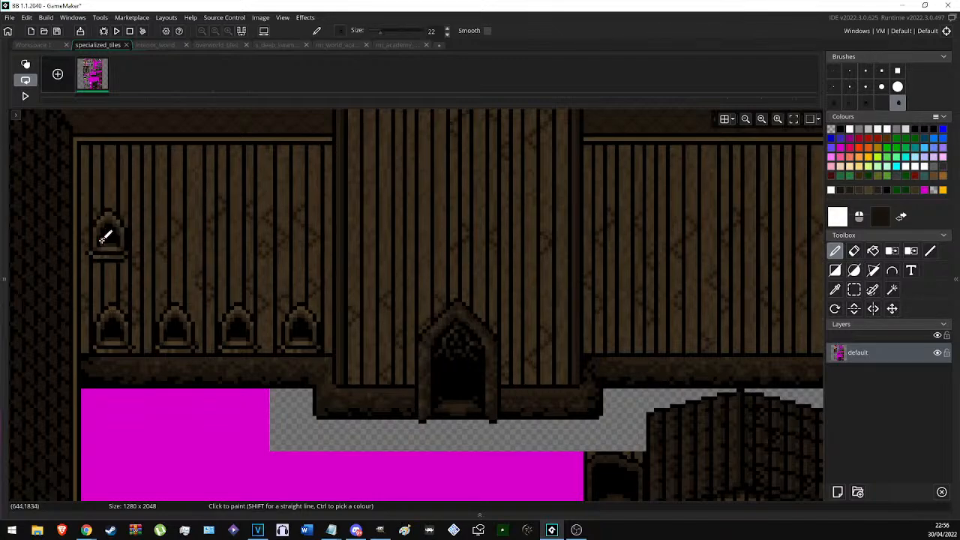
{"action": "scroll", "coordinate": [147, 255], "scroll_direction": "down", "scroll_amount": 2}
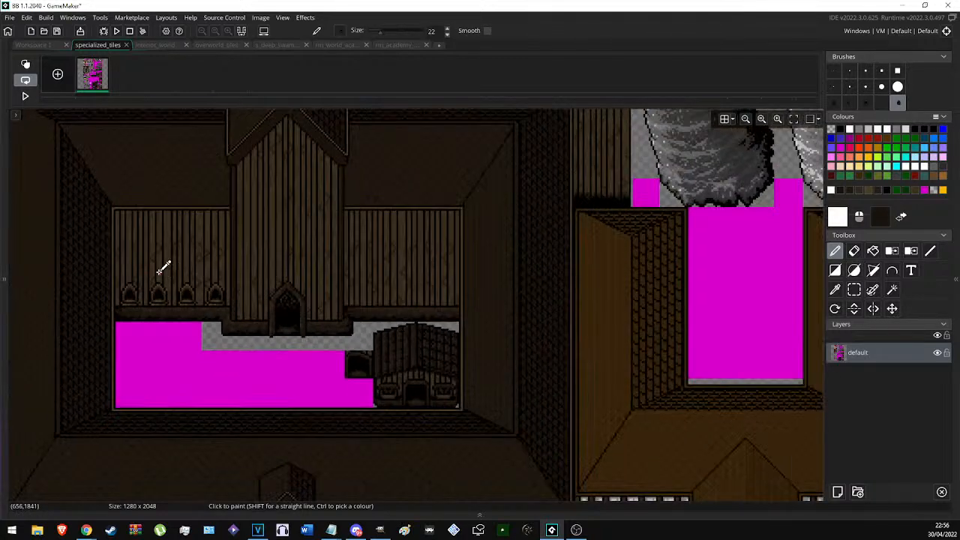
{"action": "key", "text": "ctrl+z"}
{"action": "key", "text": "ctrl+z"}
{"action": "key", "text": "ctrl+z"}
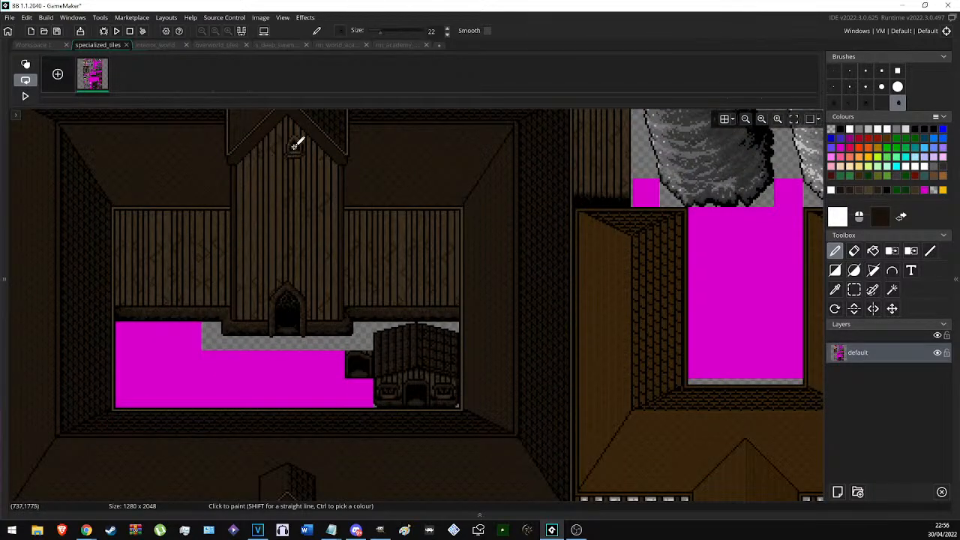
Try stamping the smaller window in an upper and a lower row across the left wing wall.
{"action": "left_click", "coordinate": [180, 235]}
{"action": "left_click", "coordinate": [209, 235]}
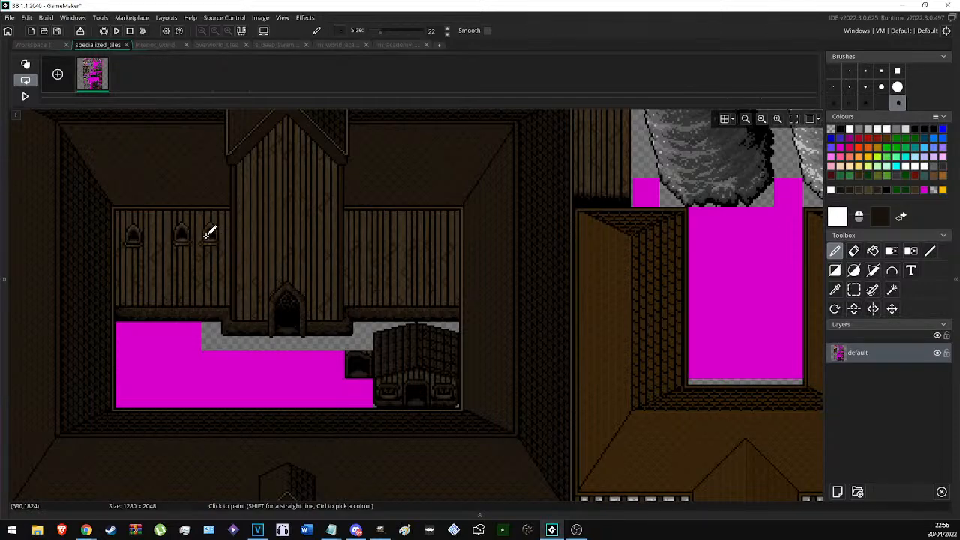
{"action": "left_click", "coordinate": [136, 278]}
{"action": "left_click", "coordinate": [173, 277]}
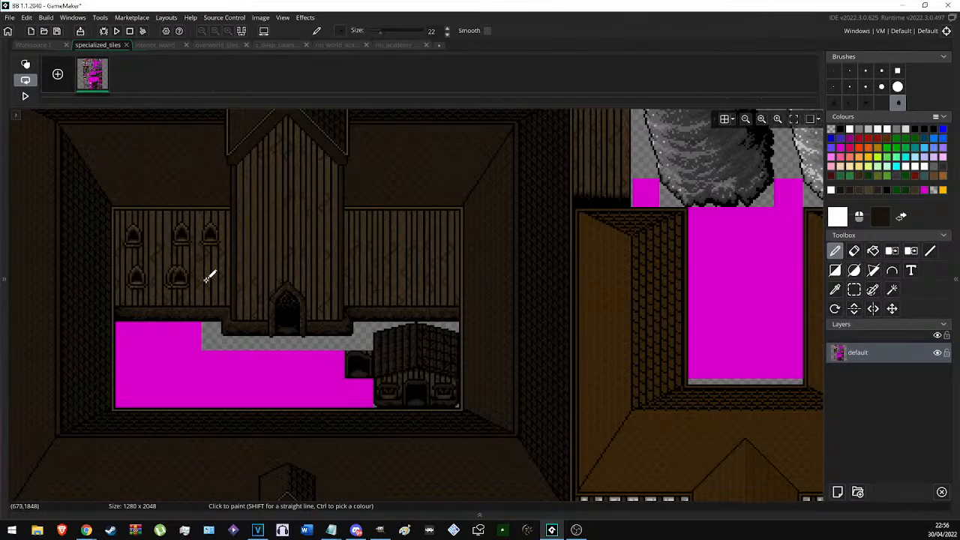
{"action": "scroll", "coordinate": [313, 267], "scroll_direction": "down", "scroll_amount": 3, "text": "ctrl"}
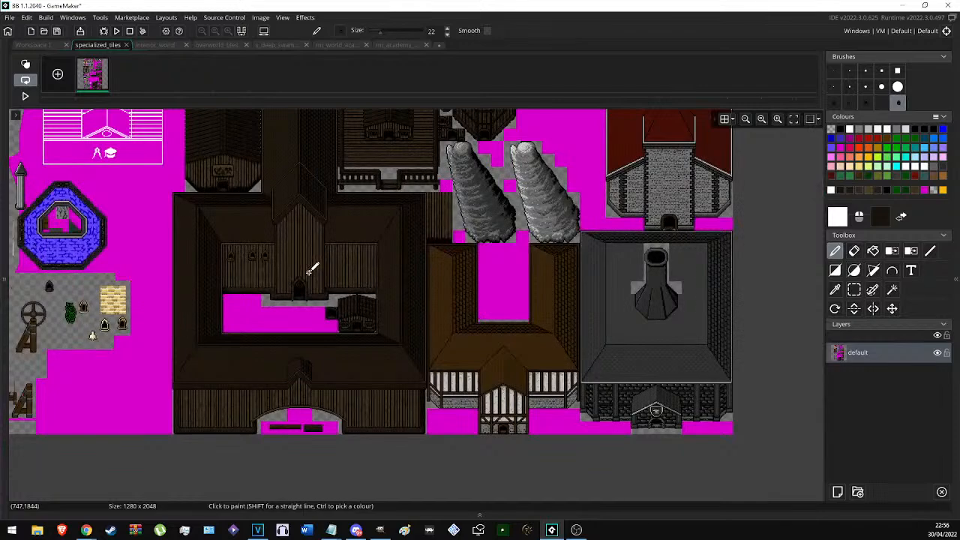
Try stamping three smaller windows in a single row just above the left wing's stone base.
{"action": "scroll", "coordinate": [237, 270], "scroll_direction": "up", "scroll_amount": 4, "text": "ctrl"}
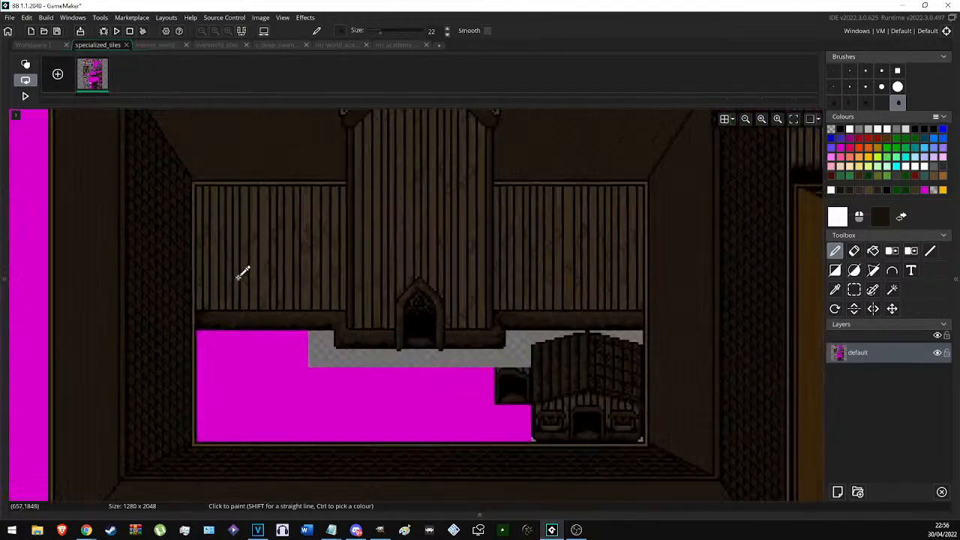
{"action": "left_click", "coordinate": [219, 285]}
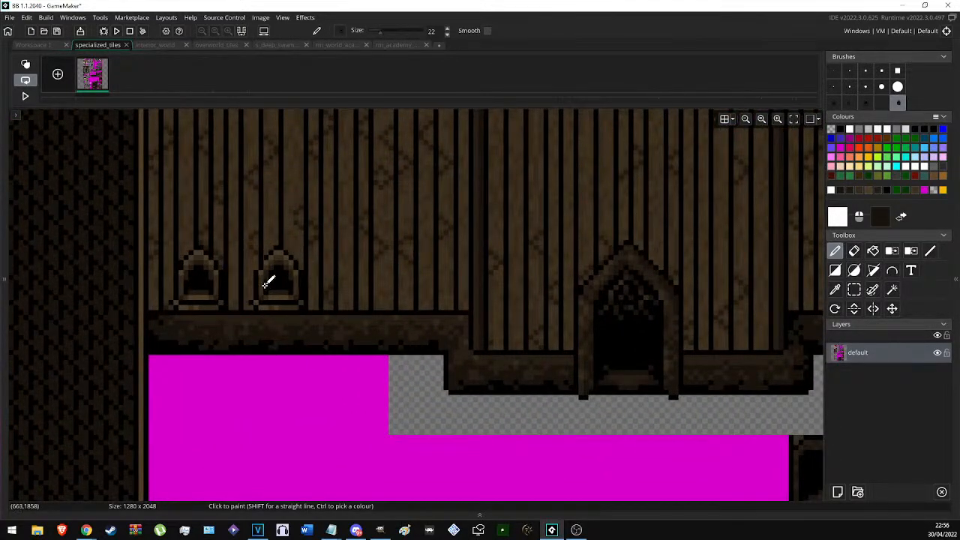
{"action": "left_click", "coordinate": [321, 285]}
{"action": "scroll", "coordinate": [411, 284], "scroll_direction": "down", "scroll_amount": 5, "text": "ctrl"}
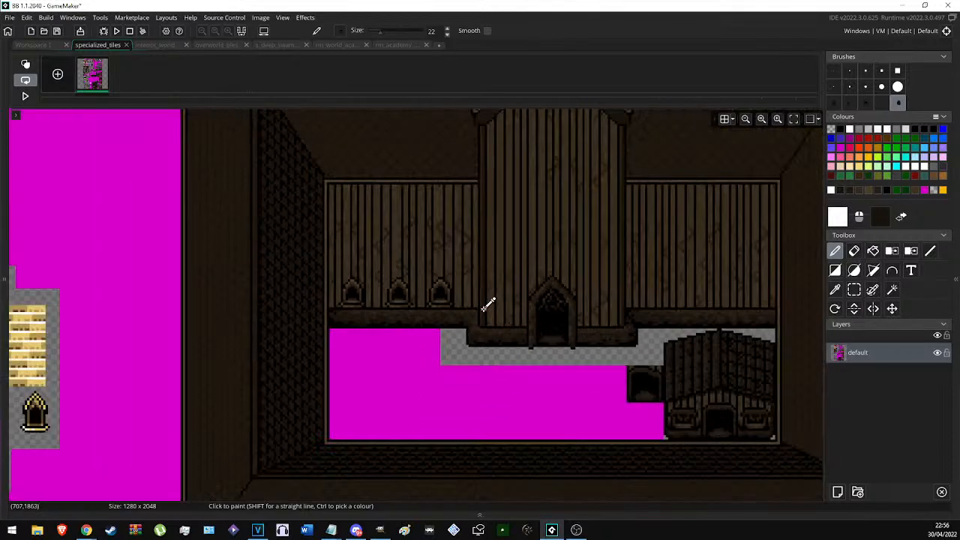
{"action": "scroll", "coordinate": [291, 307], "scroll_direction": "down", "scroll_amount": 1, "text": "ctrl"}
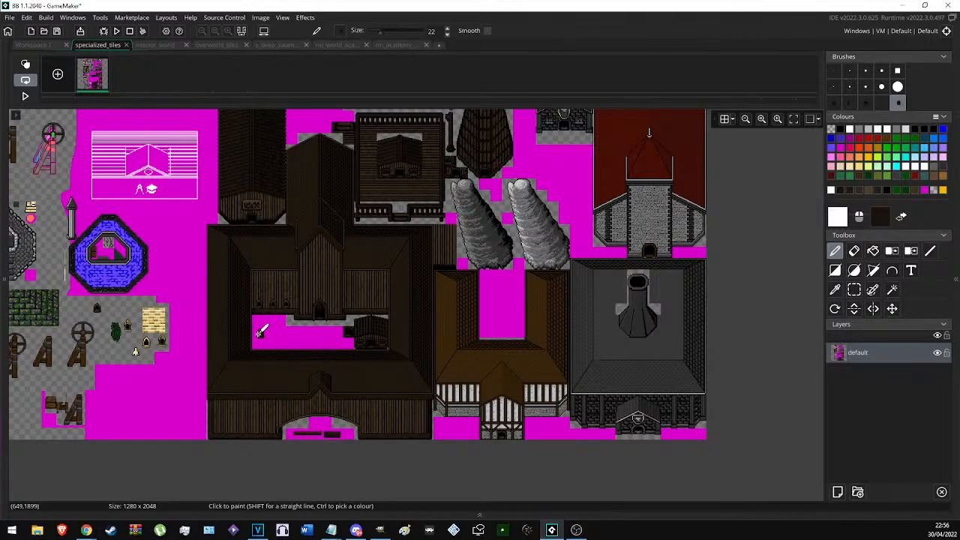
{"action": "middle_click_drag", "start_coordinate": [261, 333], "coordinate": [263, 333]}
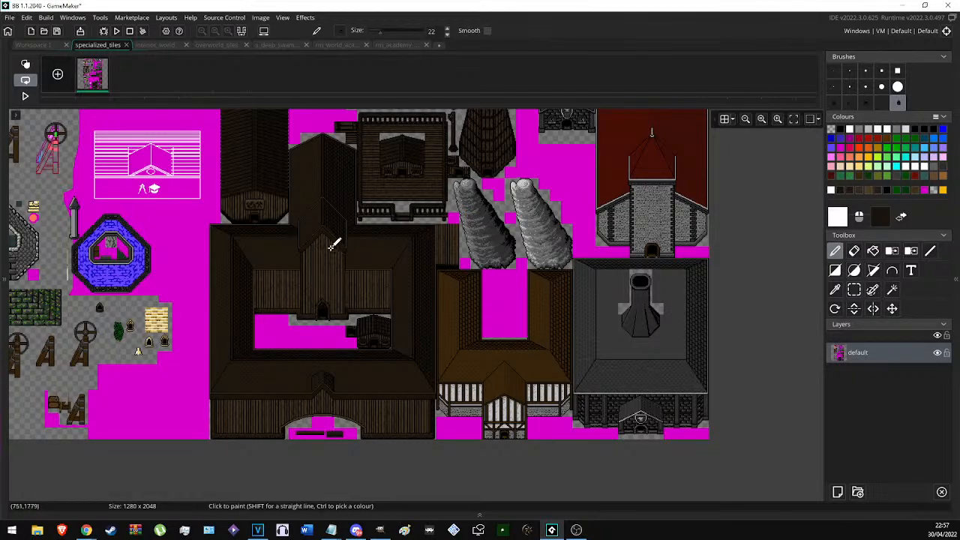
Show the grid and stamp one smaller window under the peak of the central gable, centred on the grid line.
{"action": "scroll", "coordinate": [334, 247], "scroll_direction": "up", "scroll_amount": 5}
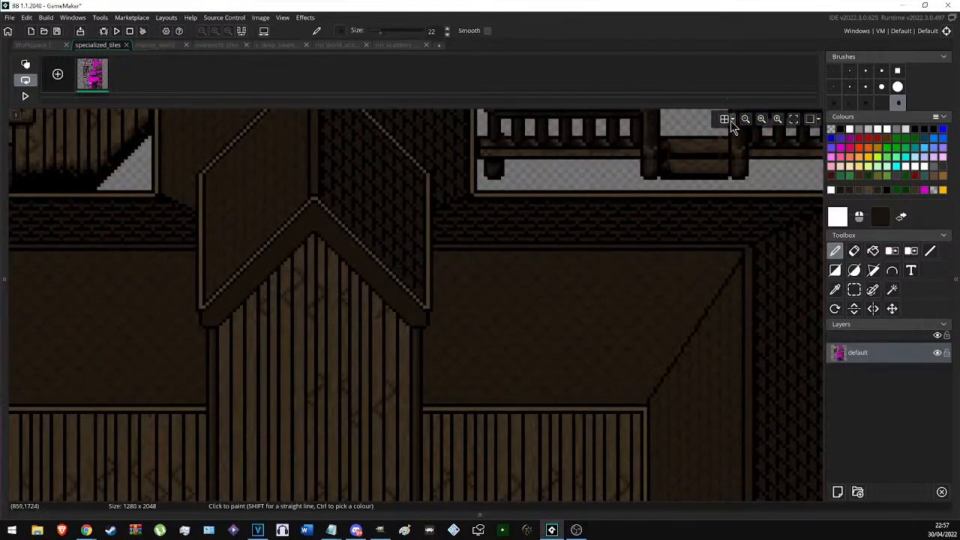
{"action": "left_click", "coordinate": [726, 120]}
{"action": "scroll", "coordinate": [317, 278], "scroll_direction": "up", "scroll_amount": 2}
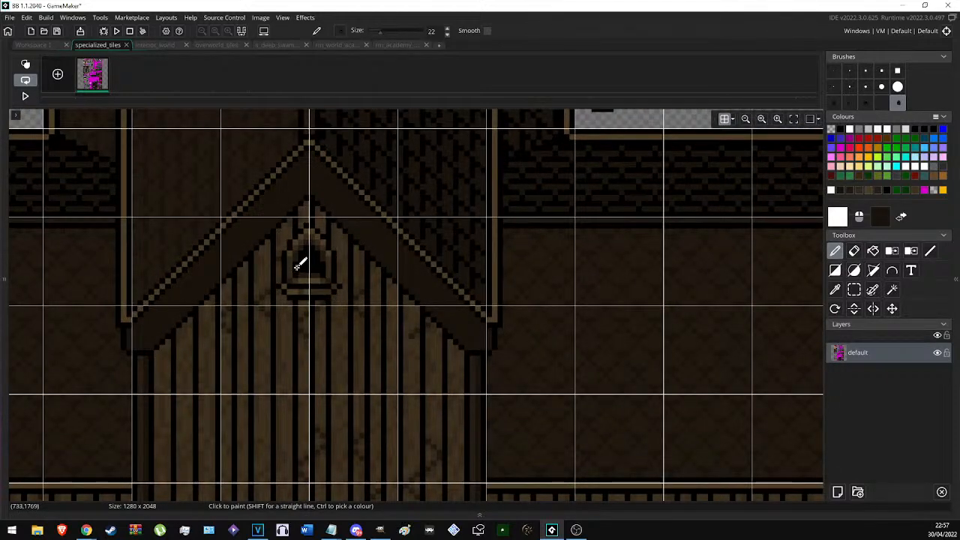
{"action": "left_click", "coordinate": [294, 281]}
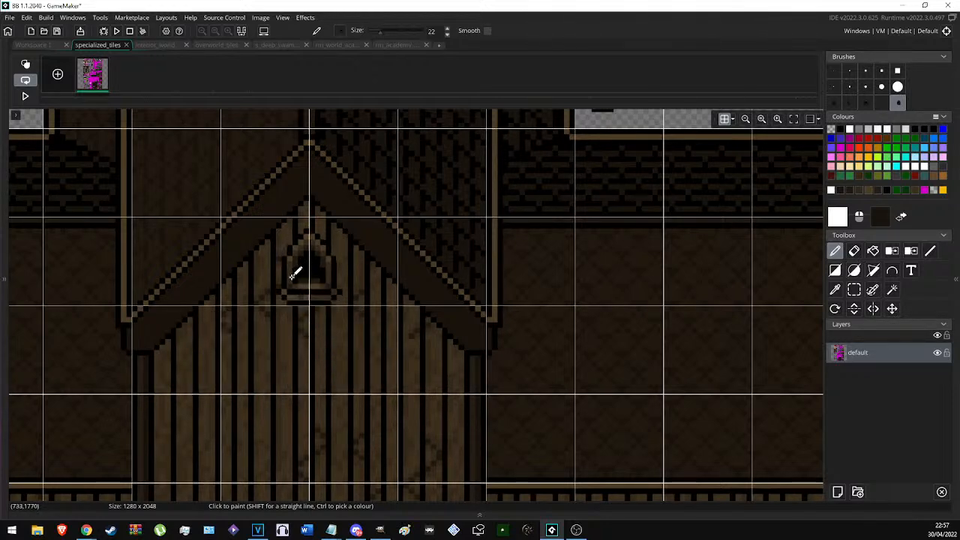
Stamp three closely spaced pairs of windows down the central facade on the grid lines beside its centre, and hide the grid.
{"action": "left_click", "coordinate": [209, 362]}
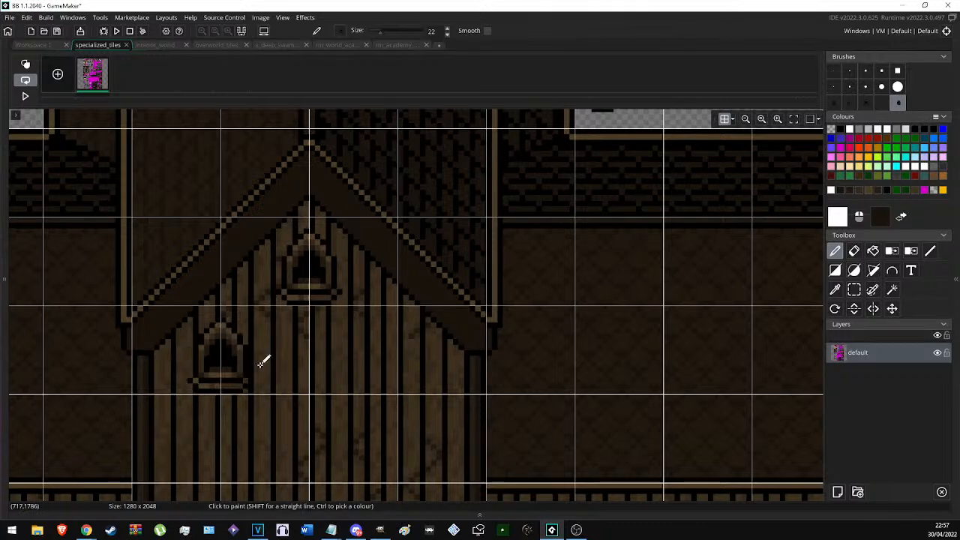
{"action": "left_click", "coordinate": [384, 360]}
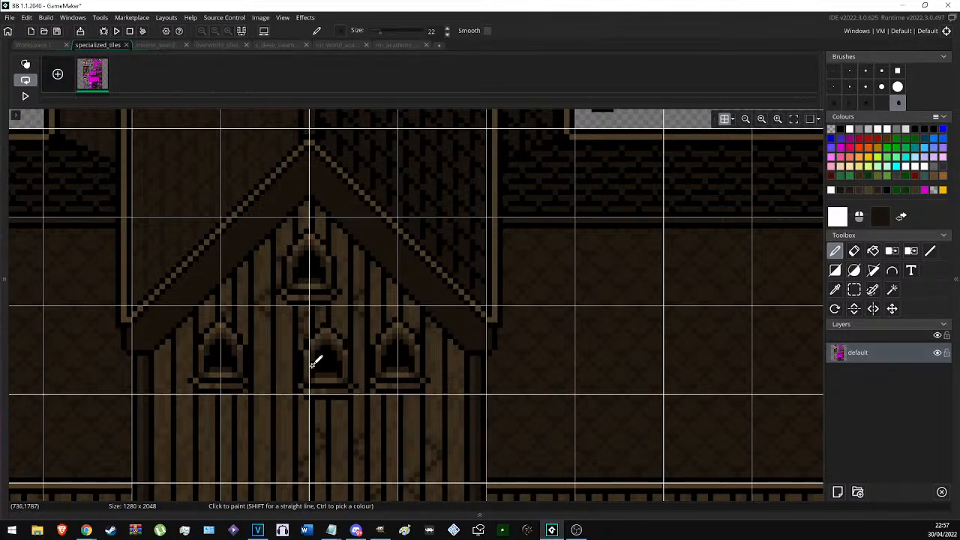
{"action": "scroll", "coordinate": [304, 357], "scroll_direction": "down", "scroll_amount": 3}
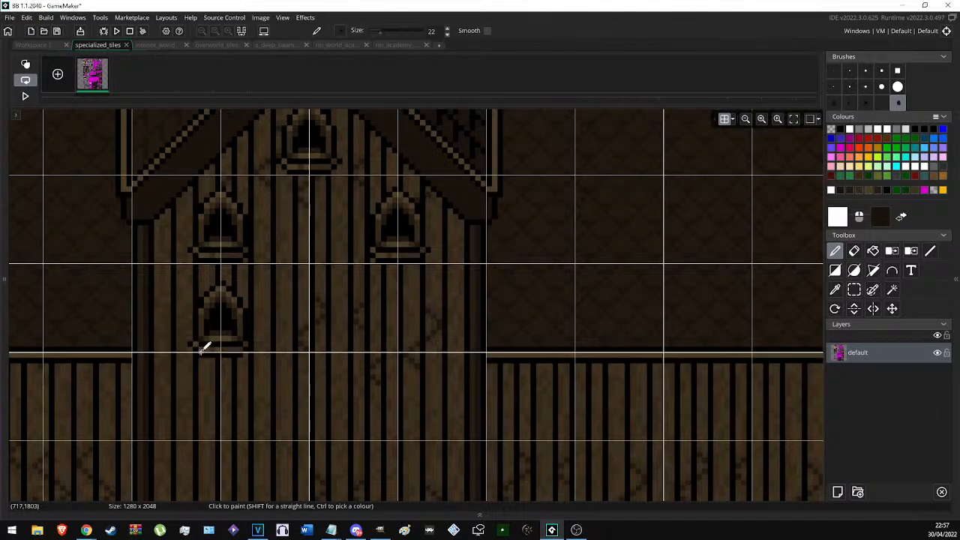
{"action": "left_click", "coordinate": [207, 362]}
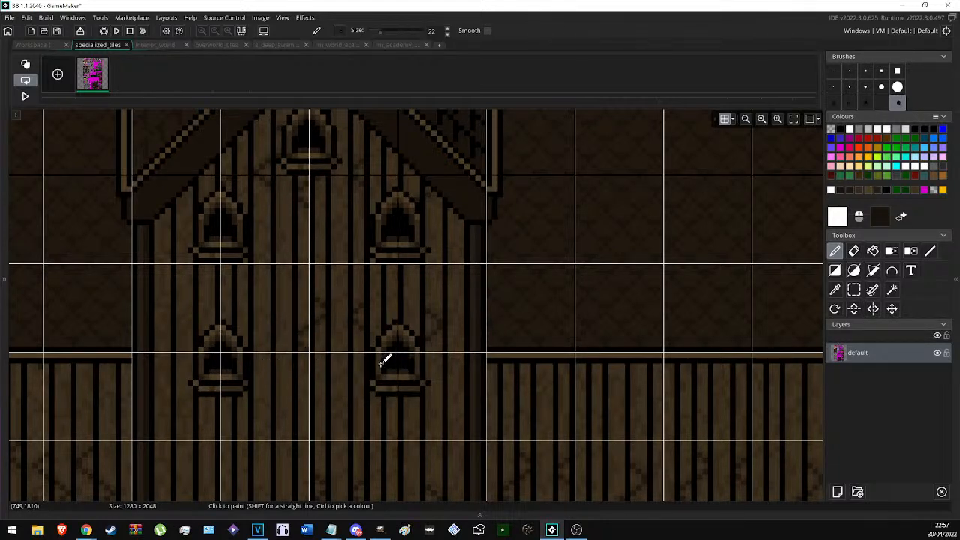
{"action": "scroll", "coordinate": [384, 362], "scroll_direction": "down", "scroll_amount": 3}
{"action": "left_click", "coordinate": [384, 326]}
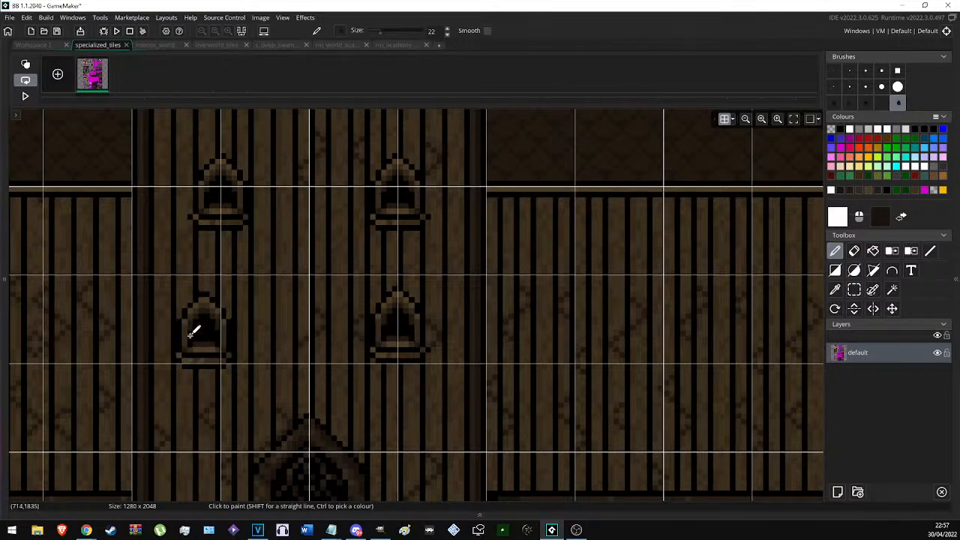
{"action": "left_click", "coordinate": [212, 330]}
{"action": "scroll", "coordinate": [307, 333], "scroll_direction": "down", "scroll_amount": 3, "text": "ctrl"}
{"action": "scroll", "coordinate": [324, 345], "scroll_direction": "down", "scroll_amount": 1, "text": "ctrl"}
{"action": "left_click", "coordinate": [725, 120]}
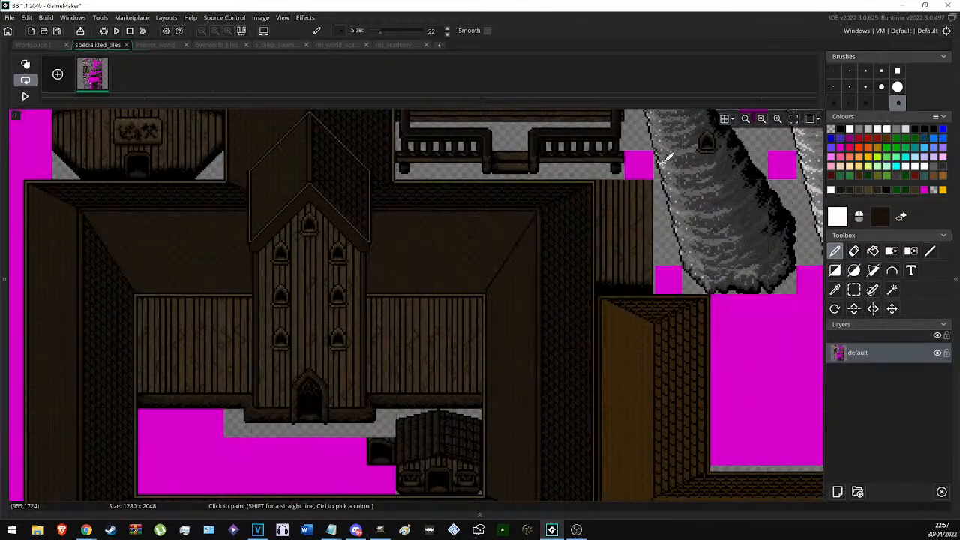
Undo the three window pairs on the central facade, keeping only the window under the gable peak.
{"action": "scroll", "coordinate": [409, 261], "scroll_direction": "down", "scroll_amount": 4, "text": "ctrl"}
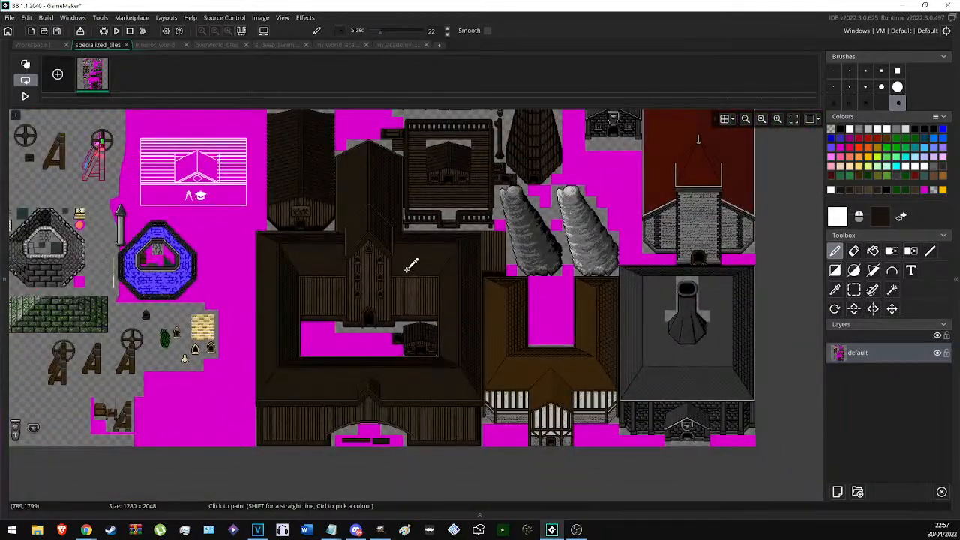
{"action": "scroll", "coordinate": [411, 264], "scroll_direction": "up", "scroll_amount": 6, "text": "ctrl"}
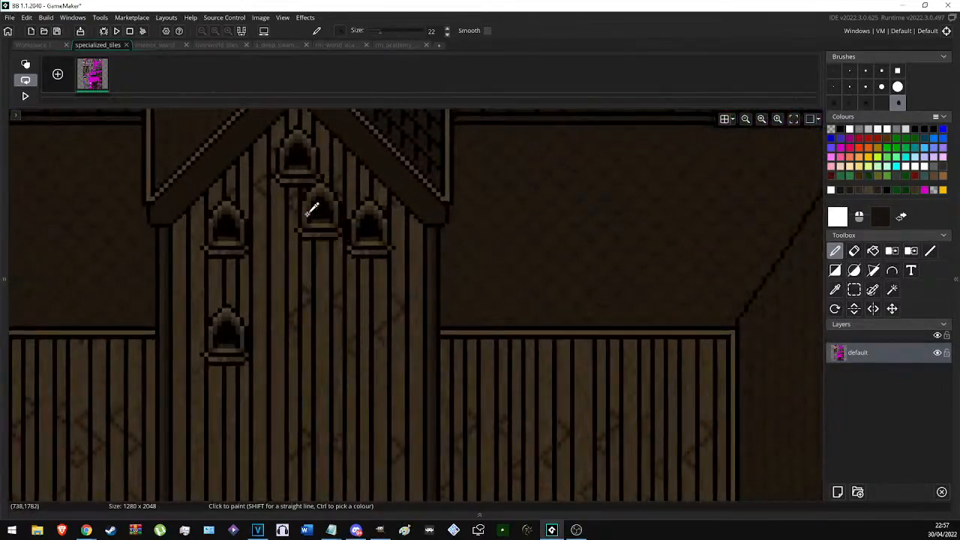
{"action": "key", "text": "ctrl+z"}
{"action": "key", "text": "ctrl+z"}
{"action": "key", "text": "ctrl+z"}
Show the grid and stamp two widely spaced pairs of windows on the central facade, starting further below the gable window.
{"action": "left_click", "coordinate": [725, 120]}
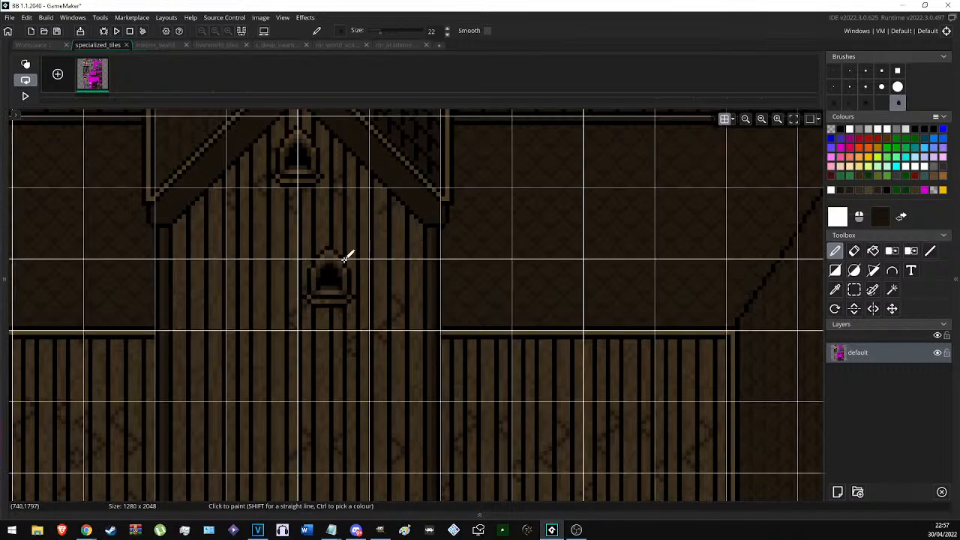
{"action": "left_click", "coordinate": [357, 260]}
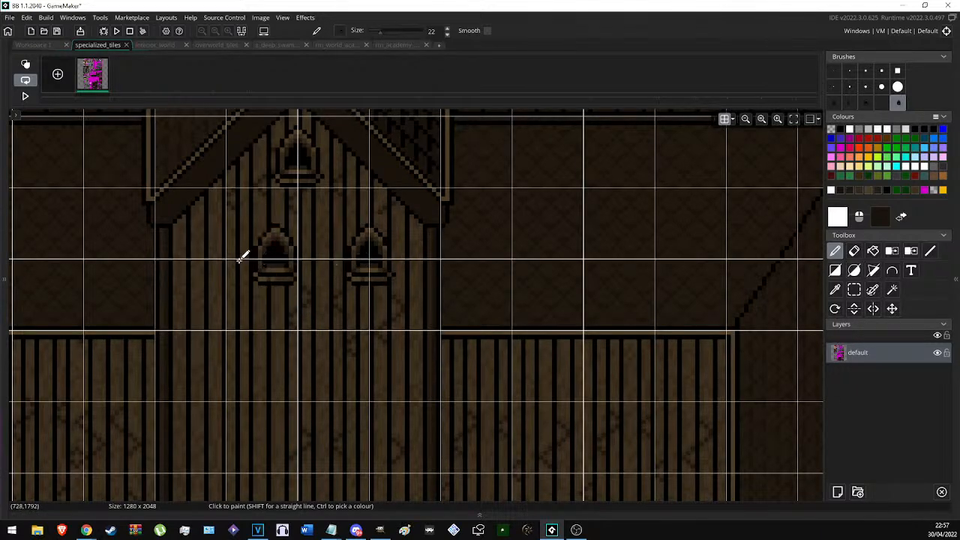
{"action": "left_click", "coordinate": [219, 256]}
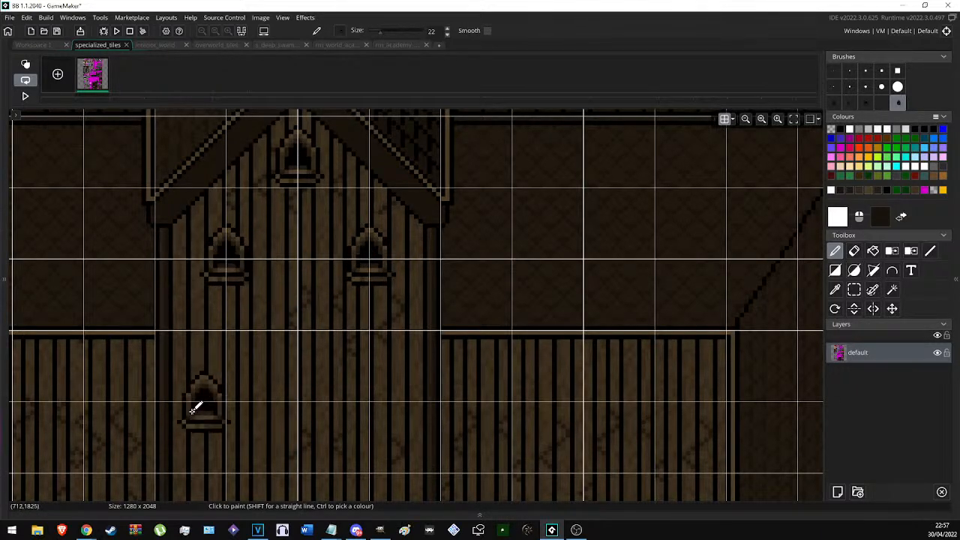
{"action": "left_click", "coordinate": [218, 374]}
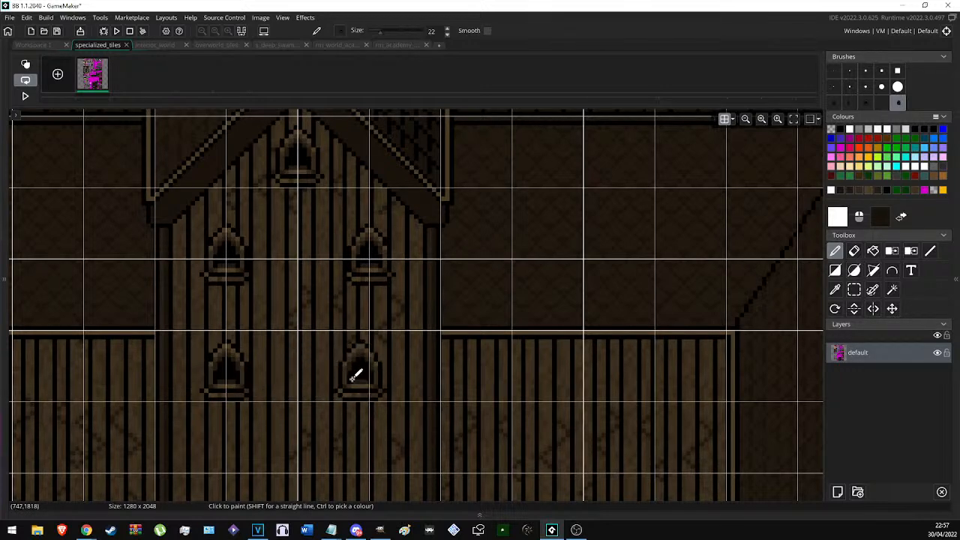
{"action": "left_click", "coordinate": [360, 374]}
Copy a 6x41 strip through the facade's right-hand window column as a brush and stamp it lower to mark the third row's position.
{"action": "key", "text": "s"}
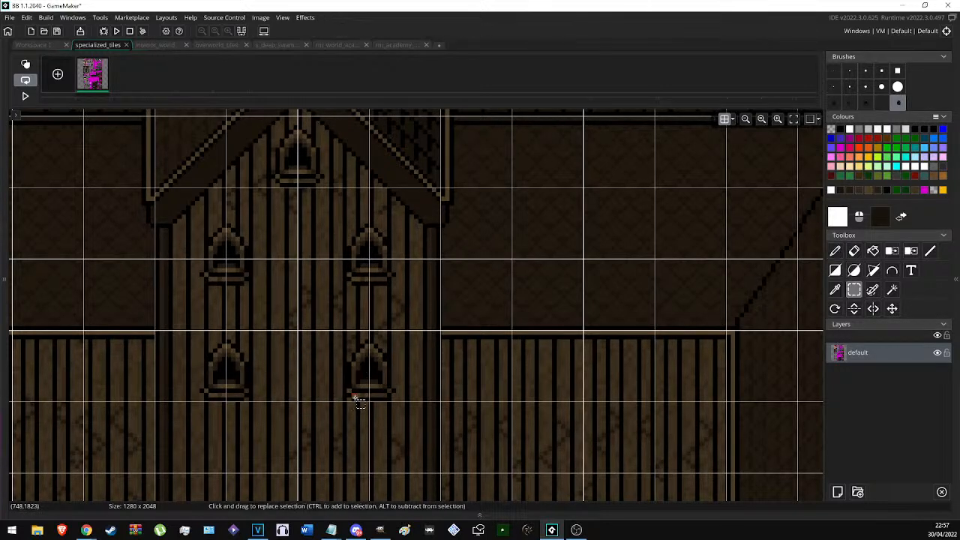
{"action": "left_click_drag", "start_coordinate": [356, 399], "coordinate": [366, 355]}
{"action": "left_click_drag", "start_coordinate": [367, 260], "coordinate": [379, 219]}
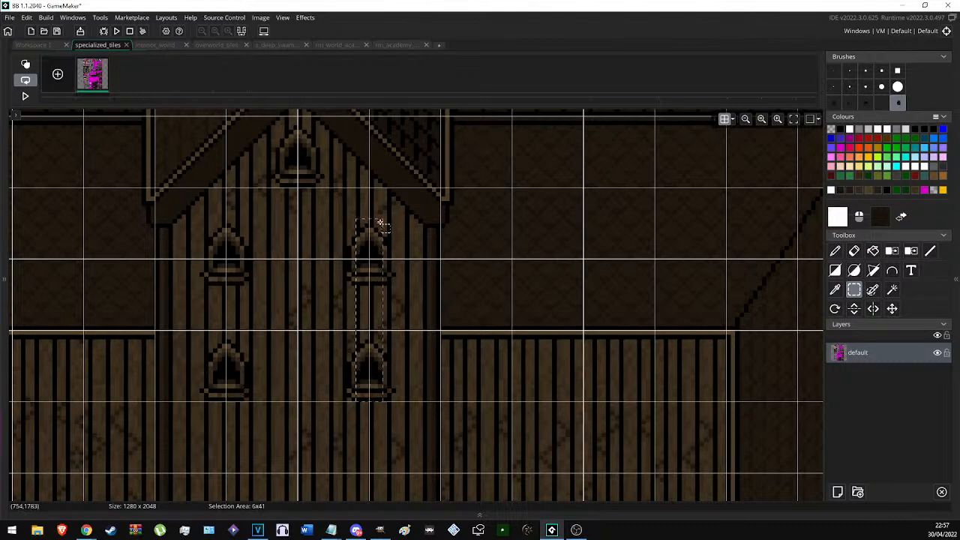
{"action": "key", "text": "ctrl+c"}
{"action": "key", "text": "ctrl+v"}
{"action": "scroll", "coordinate": [364, 333], "scroll_direction": "down", "scroll_amount": 4}
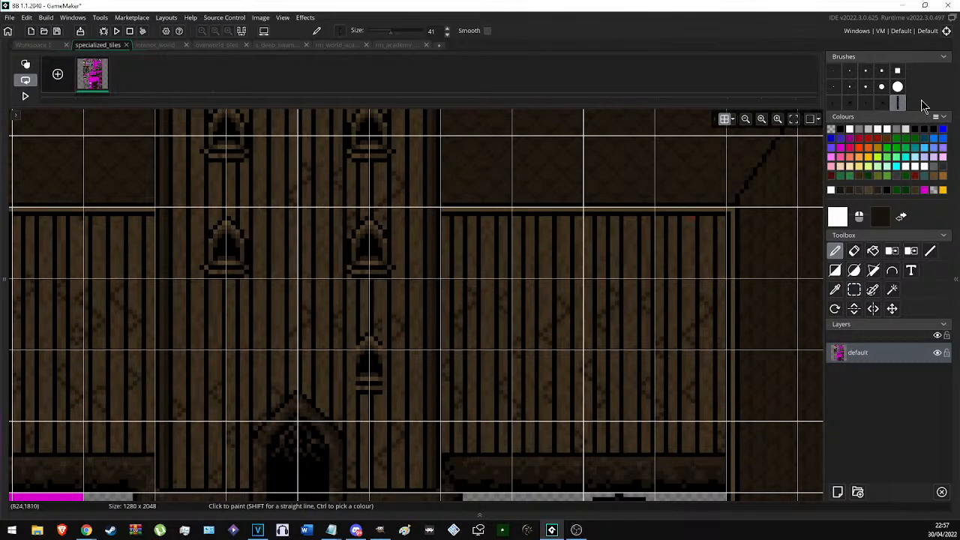
Switch back to the size 22 window brush, stamp the third pair of windows above the arched door, and hide the grid.
{"action": "left_click", "coordinate": [882, 103]}
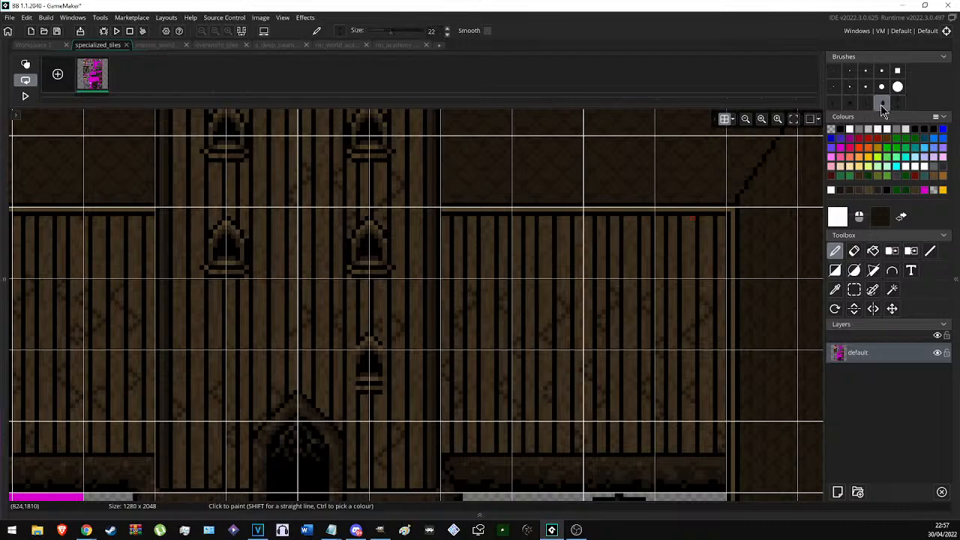
{"action": "left_click", "coordinate": [360, 367]}
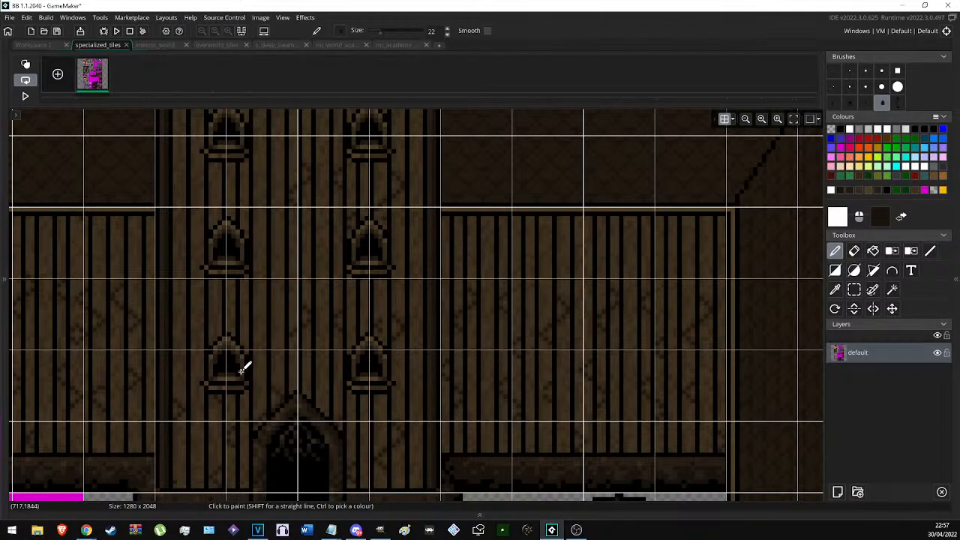
{"action": "left_click", "coordinate": [217, 372]}
{"action": "scroll", "coordinate": [435, 339], "scroll_direction": "down", "scroll_amount": 3}
{"action": "left_click", "coordinate": [725, 120]}
{"action": "scroll", "coordinate": [448, 299], "scroll_direction": "down", "scroll_amount": 1}
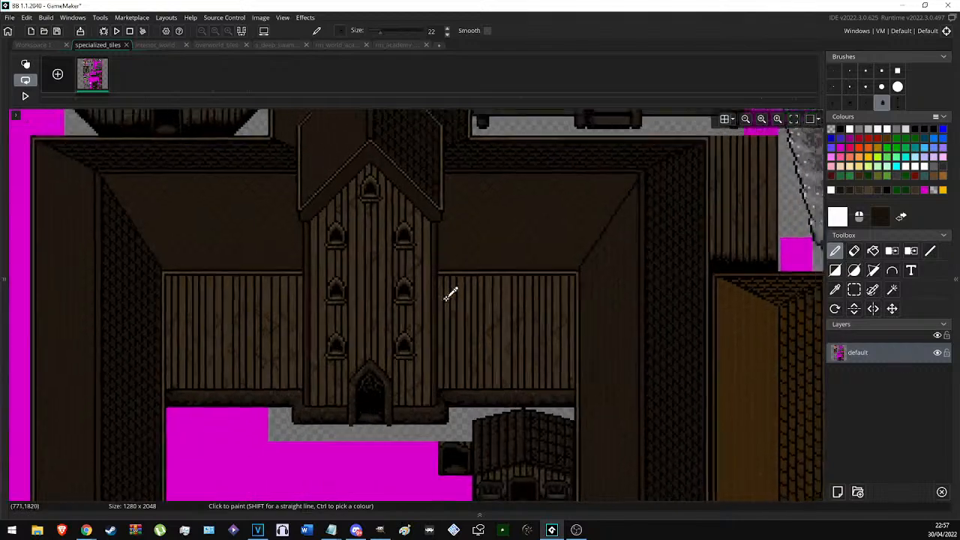
{"action": "scroll", "coordinate": [448, 294], "scroll_direction": "down", "scroll_amount": 4}
{"action": "scroll", "coordinate": [440, 364], "scroll_direction": "up", "scroll_amount": 3}
{"action": "middle_click_drag", "start_coordinate": [500, 420], "coordinate": [456, 372]}
{"action": "scroll", "coordinate": [391, 270], "scroll_direction": "up", "scroll_amount": 1}
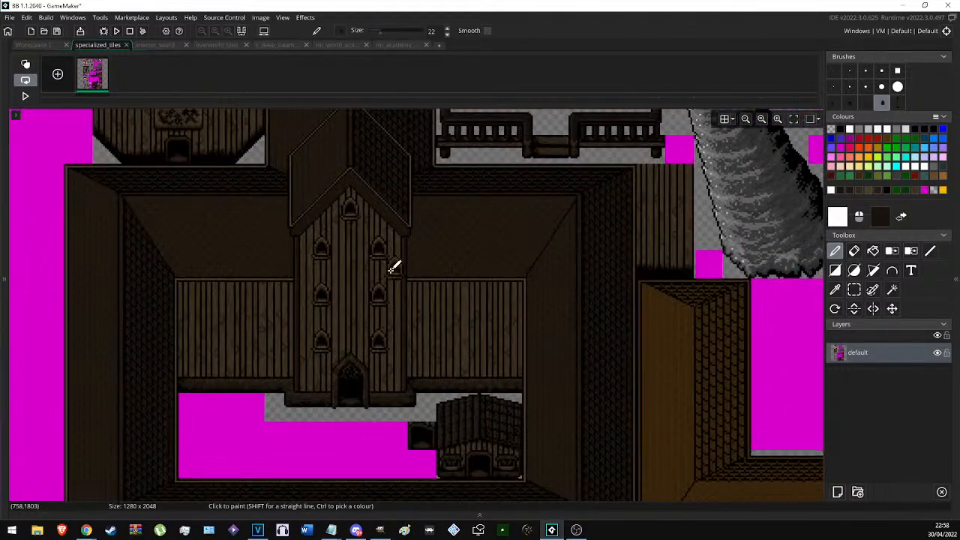
{"action": "scroll", "coordinate": [393, 360], "scroll_direction": "down", "scroll_amount": 2}
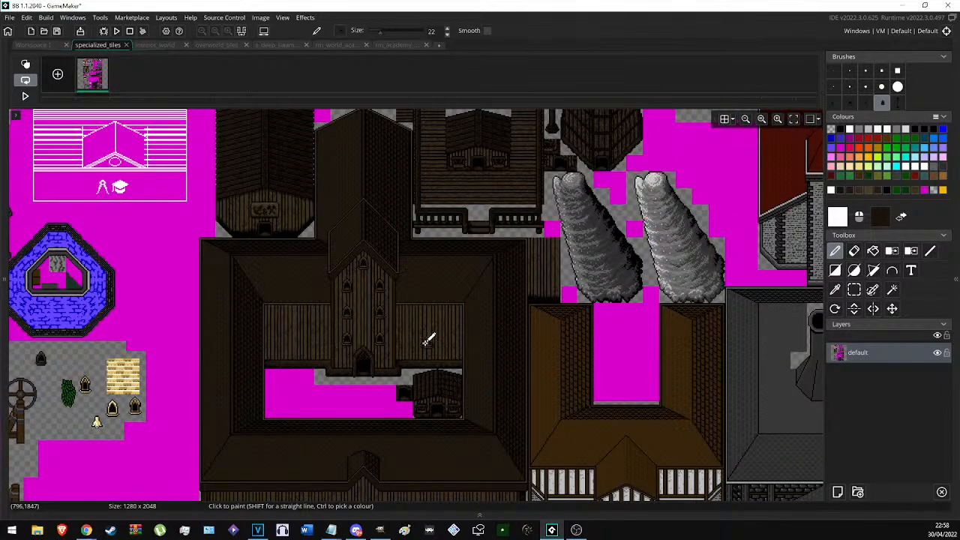
Select the area around the standalone dark arched window below the blue octagonal roof and activate the colour replacement tool.
{"action": "middle_click_drag", "start_coordinate": [447, 336], "coordinate": [637, 291]}
{"action": "key", "text": "s"}
{"action": "scroll", "coordinate": [221, 298], "scroll_direction": "up", "scroll_amount": 4}
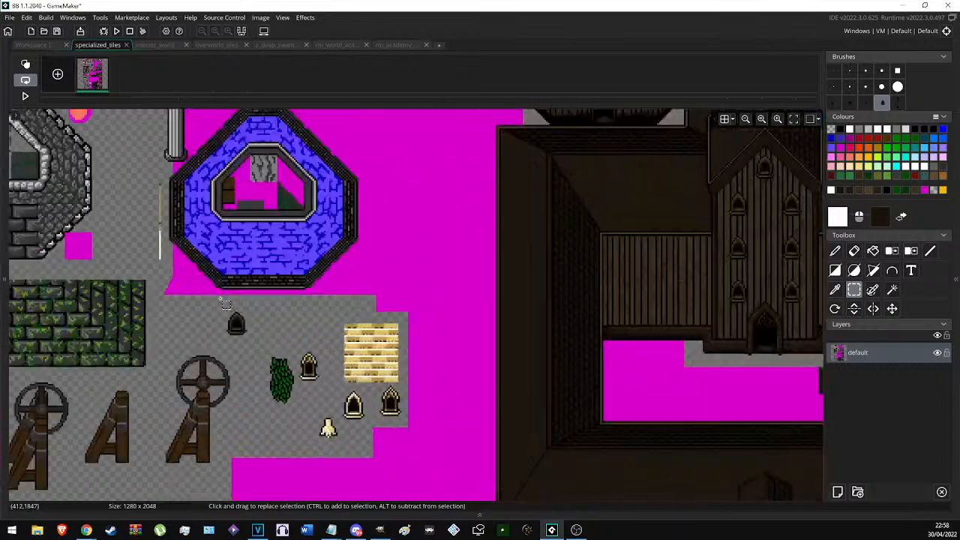
{"action": "left_click_drag", "start_coordinate": [173, 307], "coordinate": [355, 450]}
{"action": "key", "text": "c"}
{"action": "scroll", "coordinate": [173, 399], "scroll_direction": "down", "scroll_amount": 3}
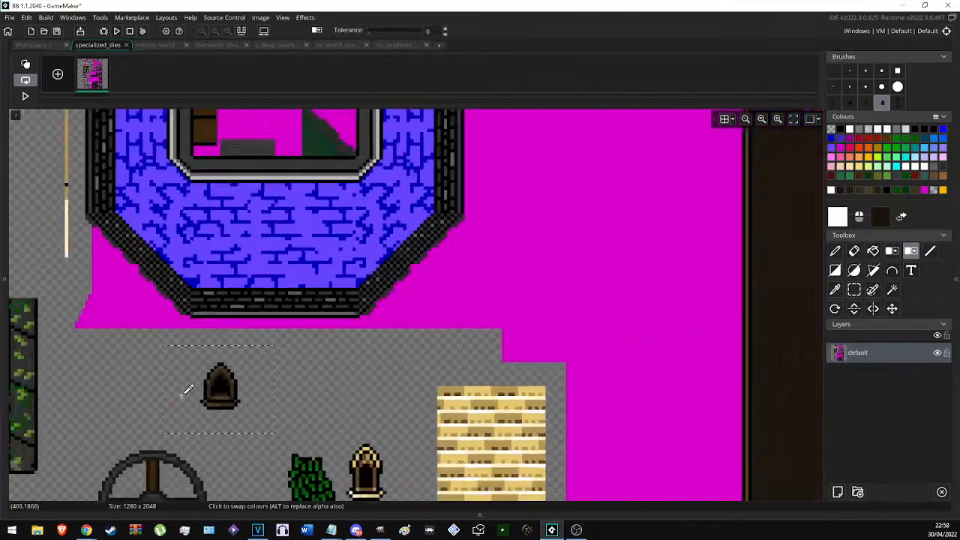
Sample a dark brown from the stone base of the dark building as the replacement colour for the selected window.
{"action": "middle_click_drag", "start_coordinate": [600, 323], "coordinate": [461, 243]}
{"action": "scroll", "coordinate": [371, 431], "scroll_direction": "up", "scroll_amount": 1}
{"action": "scroll", "coordinate": [302, 328], "scroll_direction": "up", "scroll_amount": 2}
{"action": "middle_click_drag", "start_coordinate": [301, 327], "coordinate": [280, 293]}
{"action": "scroll", "coordinate": [262, 308], "scroll_direction": "up", "scroll_amount": 2}
{"action": "left_click", "coordinate": [270, 277], "text": "ctrl"}
{"action": "scroll", "coordinate": [395, 312], "scroll_direction": "down", "scroll_amount": 5}
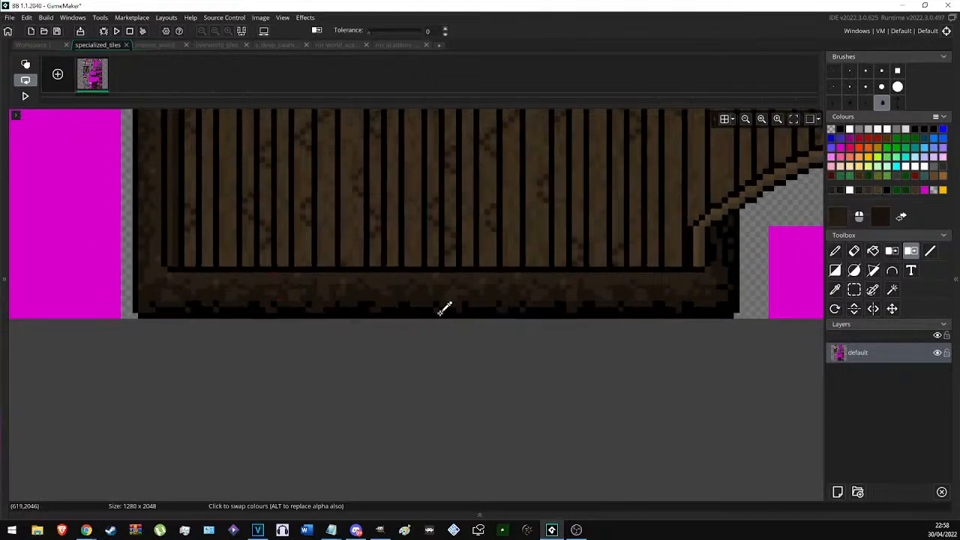
{"action": "middle_click_drag", "start_coordinate": [456, 342], "coordinate": [437, 283]}
{"action": "scroll", "coordinate": [390, 345], "scroll_direction": "up", "scroll_amount": 5}
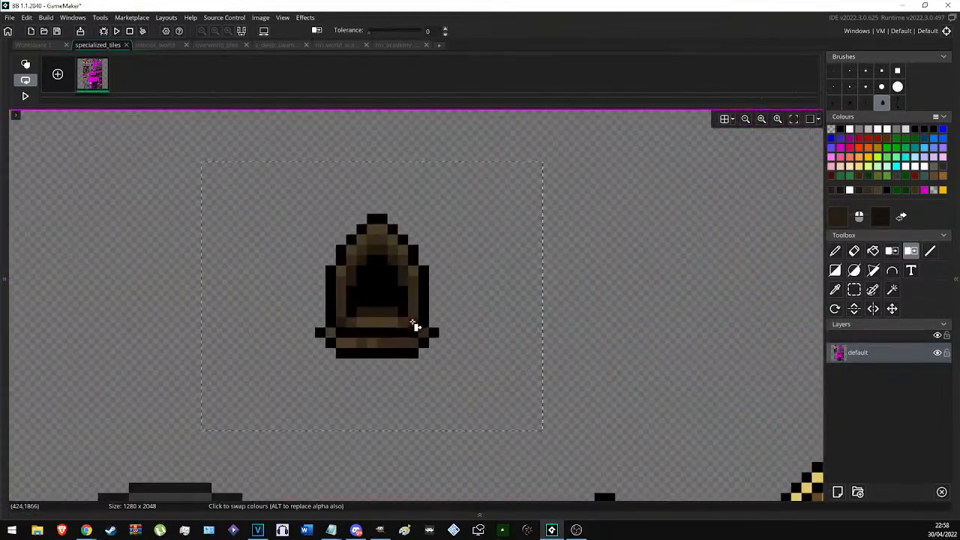
Replace the selected standalone window's remaining light browns with darker browns and copy the recoloured window as a brush.
{"action": "right_click", "coordinate": [412, 322]}
{"action": "right_click", "coordinate": [412, 306], "text": "ctrl"}
{"action": "left_click", "coordinate": [412, 306]}
{"action": "right_click", "coordinate": [413, 272]}
{"action": "key", "text": "ctrl+c"}
Compare the recoloured window brush with the windows already placed on the dark building's central facade.
{"action": "scroll", "coordinate": [176, 309], "scroll_direction": "down", "scroll_amount": 5}
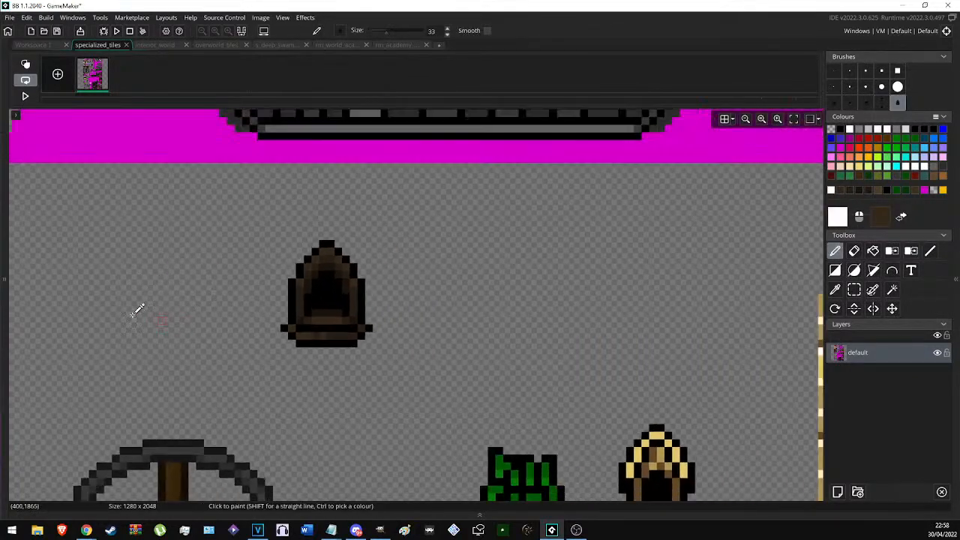
{"action": "middle_click_drag", "start_coordinate": [465, 330], "coordinate": [59, 323]}
{"action": "scroll", "coordinate": [432, 318], "scroll_direction": "down", "scroll_amount": 1}
{"action": "scroll", "coordinate": [598, 310], "scroll_direction": "down", "scroll_amount": 1}
{"action": "middle_click_drag", "start_coordinate": [765, 281], "coordinate": [292, 306]}
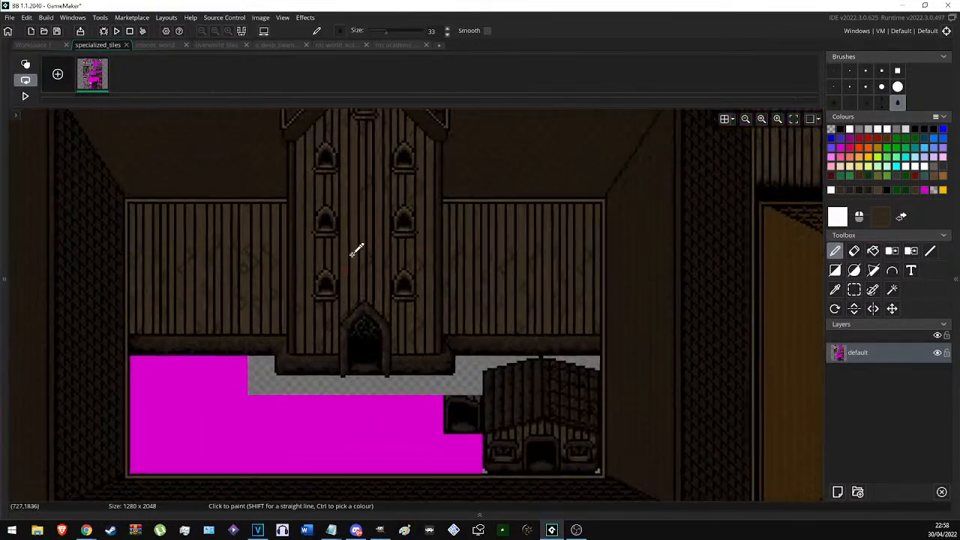
{"action": "scroll", "coordinate": [351, 259], "scroll_direction": "up", "scroll_amount": 3}
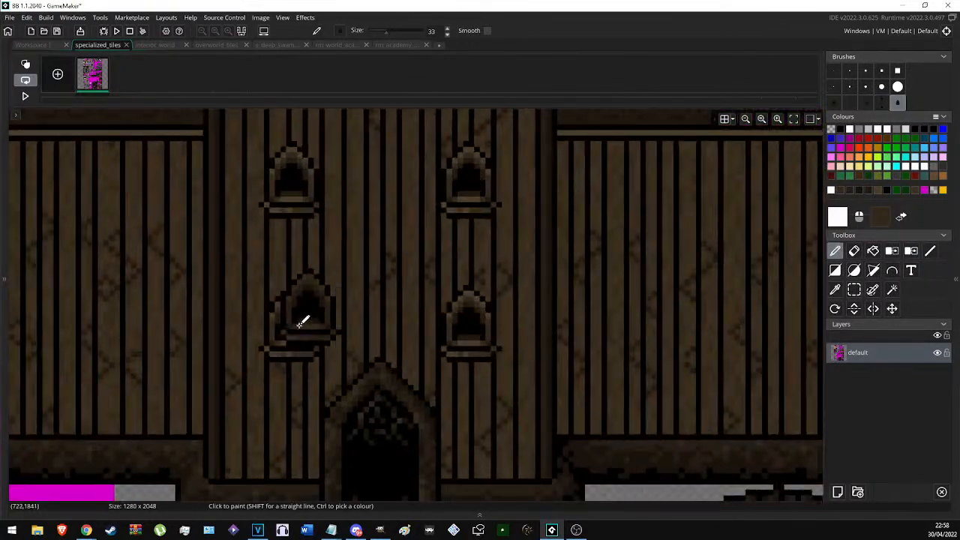
{"action": "left_click", "coordinate": [468, 332]}
{"action": "scroll", "coordinate": [517, 363], "scroll_direction": "down", "scroll_amount": 1}
{"action": "scroll", "coordinate": [398, 362], "scroll_direction": "down", "scroll_amount": 6}
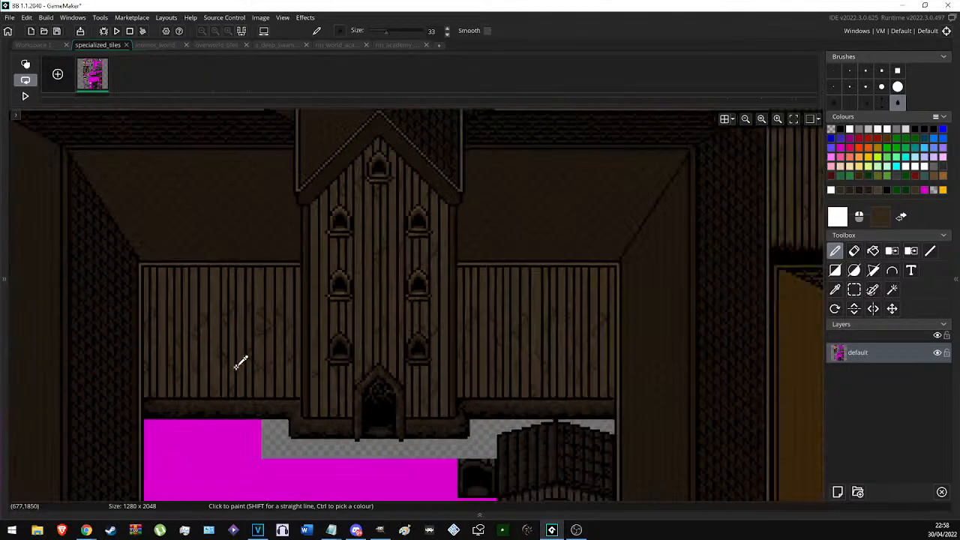
Examine the window brush against the dark building's side wings and inner roofs for possible window positions.
{"action": "middle_click_drag", "start_coordinate": [159, 369], "coordinate": [143, 287]}
{"action": "scroll", "coordinate": [378, 306], "scroll_direction": "up", "scroll_amount": 3}
{"action": "scroll", "coordinate": [542, 285], "scroll_direction": "down", "scroll_amount": 3}
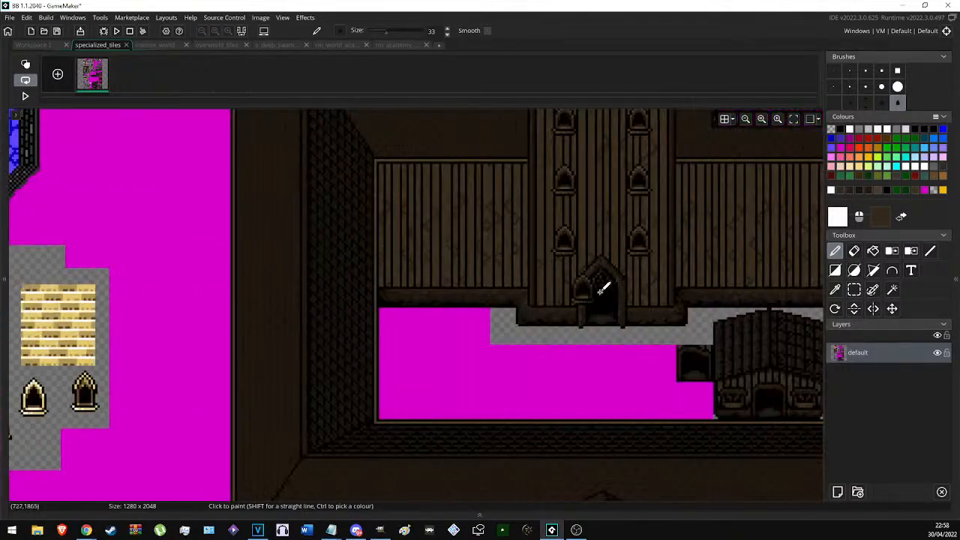
{"action": "middle_click_drag", "start_coordinate": [595, 292], "coordinate": [424, 326]}
{"action": "scroll", "coordinate": [425, 298], "scroll_direction": "up", "scroll_amount": 4}
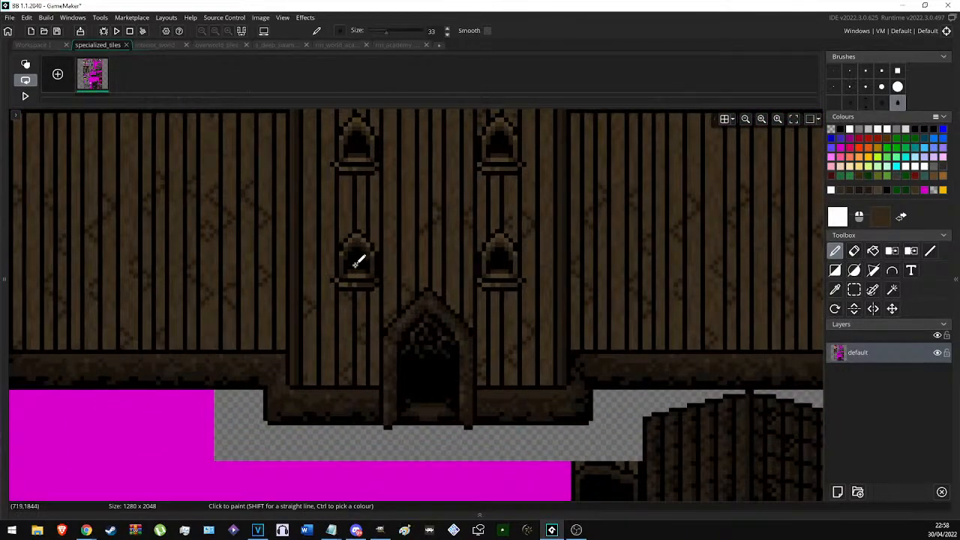
{"action": "scroll", "coordinate": [623, 230], "scroll_direction": "down", "scroll_amount": 2}
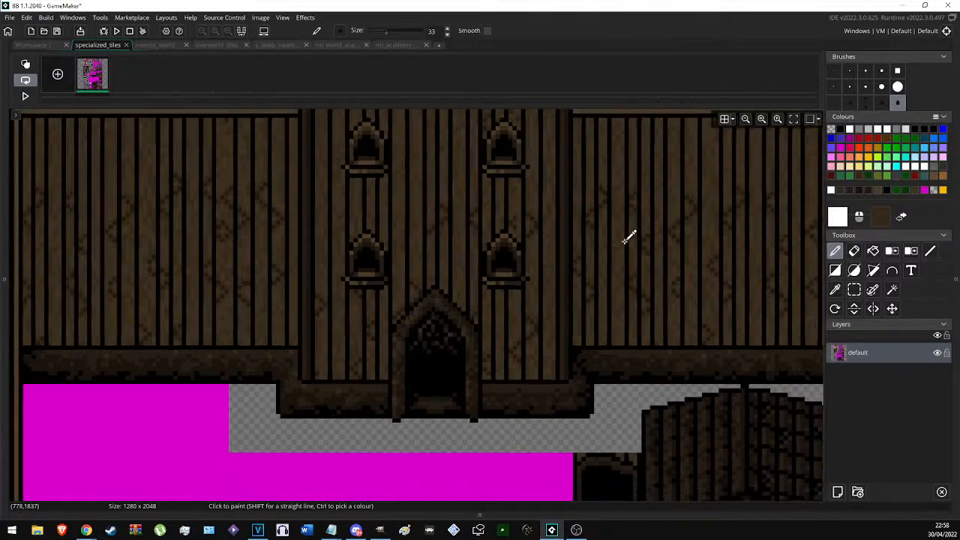
{"action": "scroll", "coordinate": [583, 315], "scroll_direction": "up", "scroll_amount": 1}
{"action": "scroll", "coordinate": [431, 262], "scroll_direction": "up", "scroll_amount": 1}
{"action": "scroll", "coordinate": [332, 195], "scroll_direction": "up", "scroll_amount": 2}
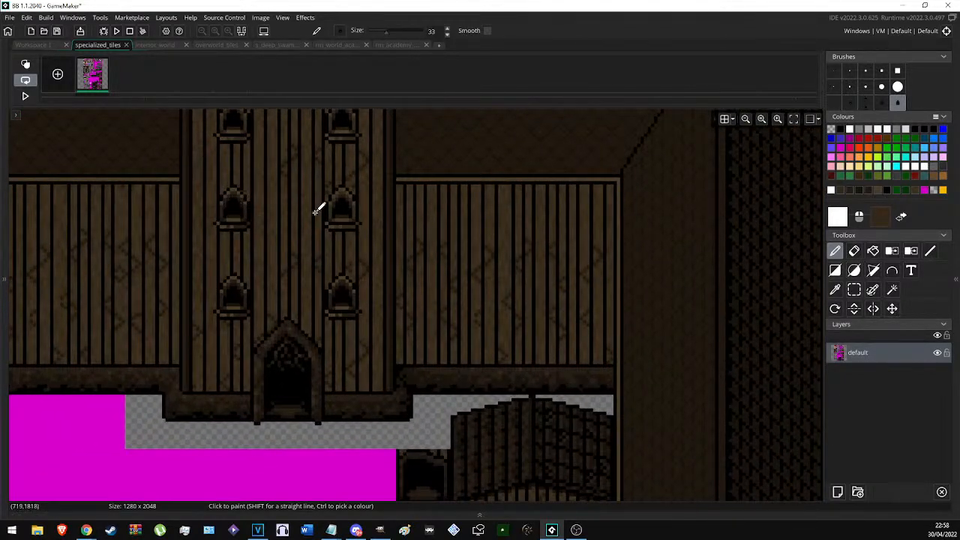
{"action": "scroll", "coordinate": [489, 248], "scroll_direction": "down", "scroll_amount": 2}
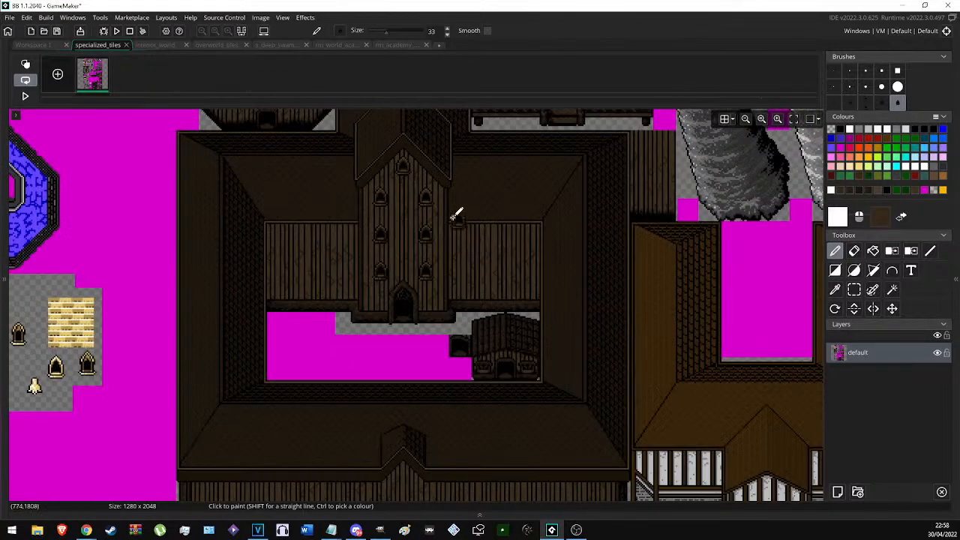
{"action": "scroll", "coordinate": [458, 214], "scroll_direction": "up", "scroll_amount": 1}
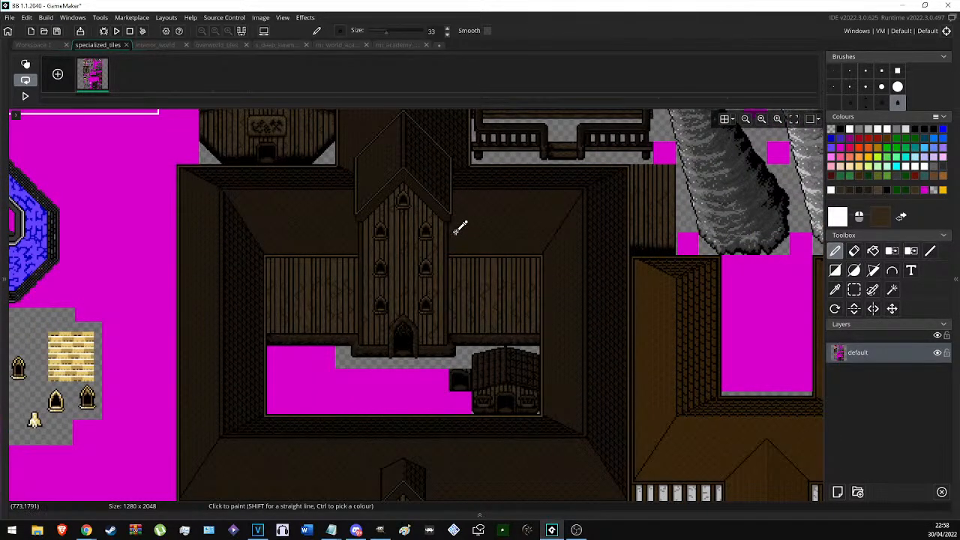
Clear the selection around the standalone window and look over the whole dark building.
{"action": "key", "text": "s"}
{"action": "scroll", "coordinate": [461, 300], "scroll_direction": "down", "scroll_amount": 2}
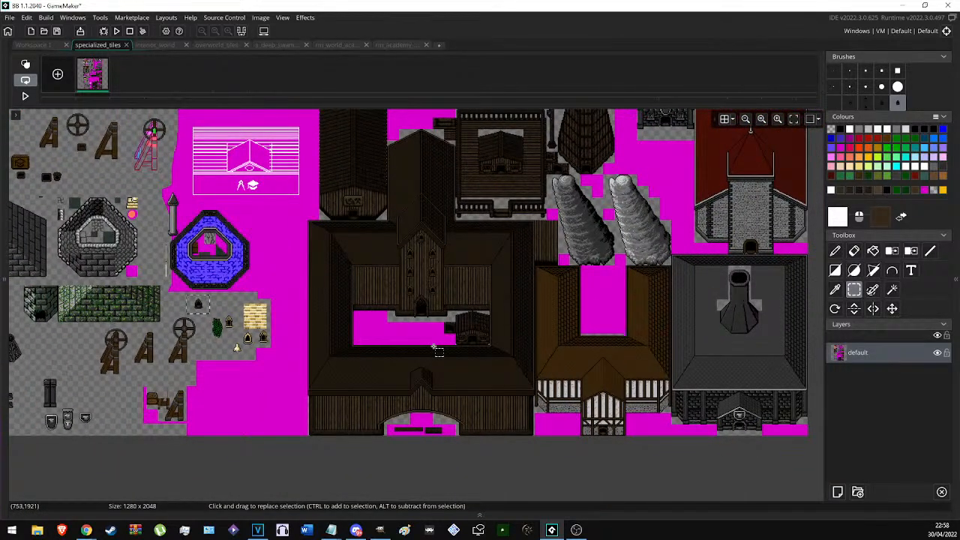
{"action": "left_click", "coordinate": [424, 334]}
{"action": "middle_click_drag", "start_coordinate": [445, 352], "coordinate": [409, 354]}
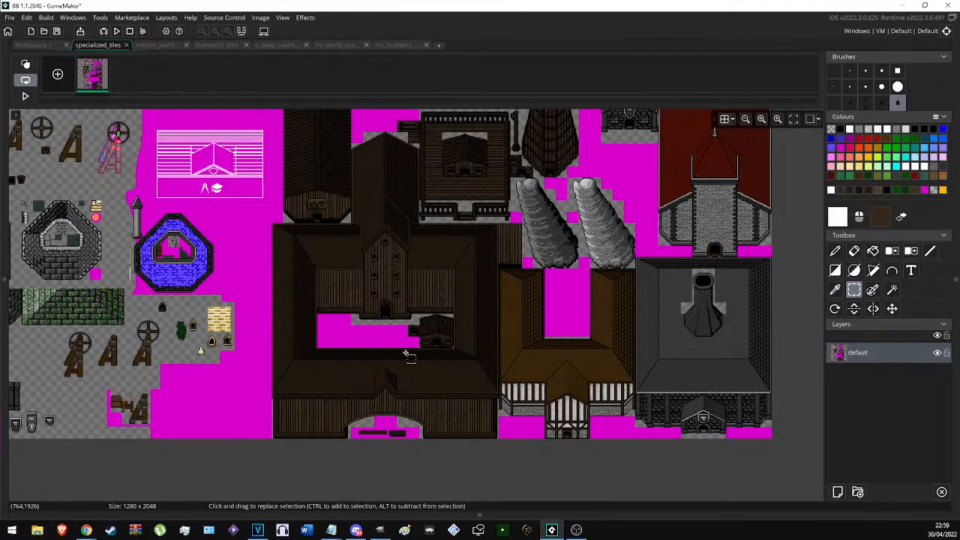
Copy a 6x47 strip through the brown academy's window column as a brush and compare it with the dark building's left wing wall.
{"action": "middle_click_drag", "start_coordinate": [318, 352], "coordinate": [304, 414]}
{"action": "scroll", "coordinate": [318, 411], "scroll_direction": "up", "scroll_amount": 5}
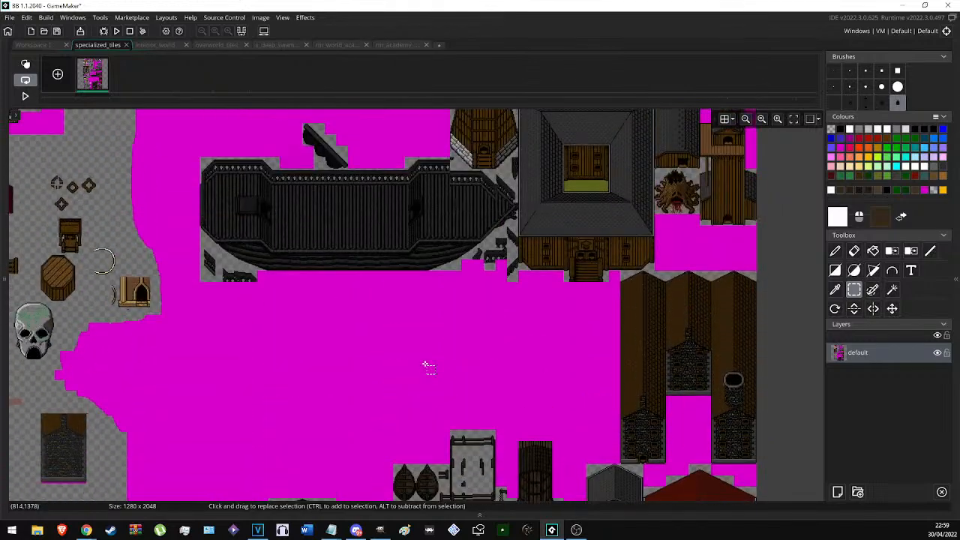
{"action": "middle_click_drag", "start_coordinate": [627, 349], "coordinate": [439, 392]}
{"action": "scroll", "coordinate": [381, 220], "scroll_direction": "up", "scroll_amount": 2}
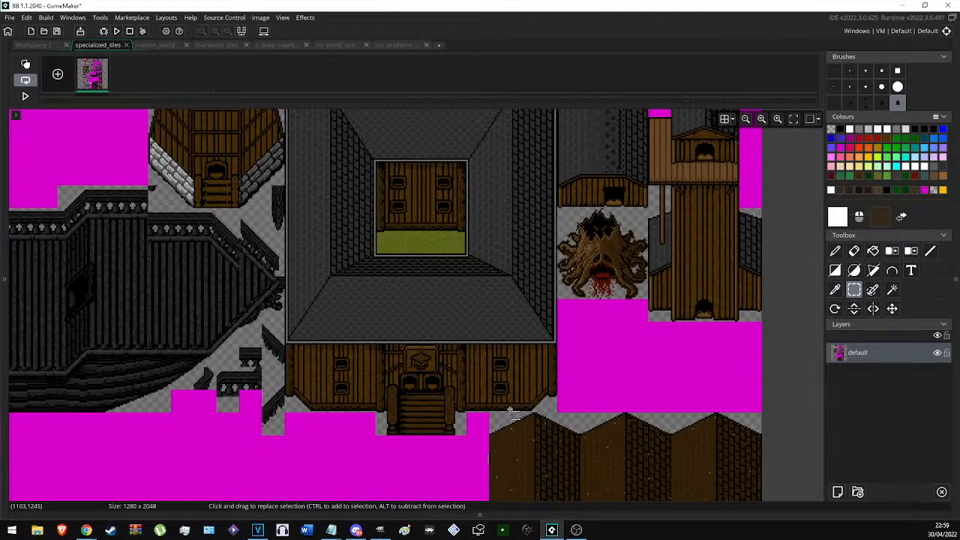
{"action": "scroll", "coordinate": [340, 334], "scroll_direction": "up", "scroll_amount": 3, "text": "ctrl"}
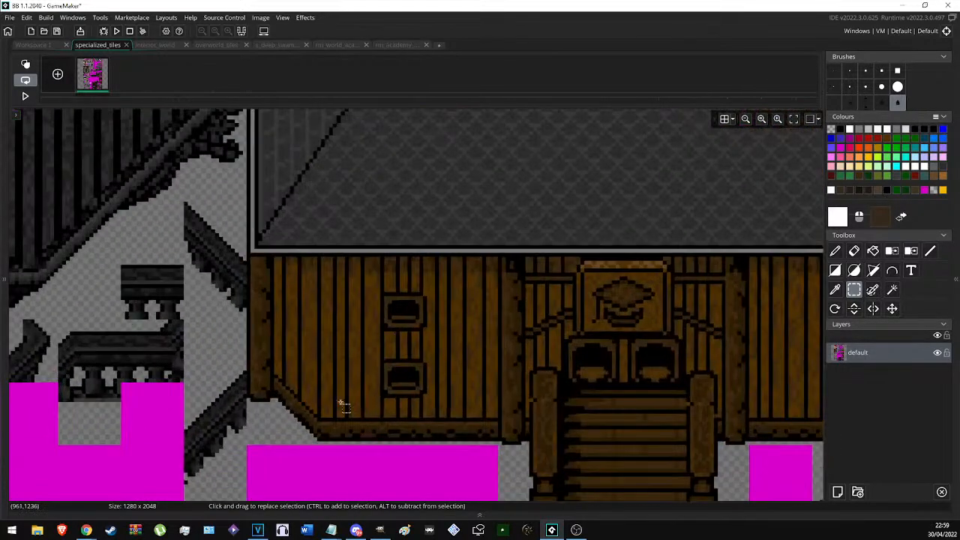
{"action": "left_click_drag", "start_coordinate": [388, 443], "coordinate": [403, 340]}
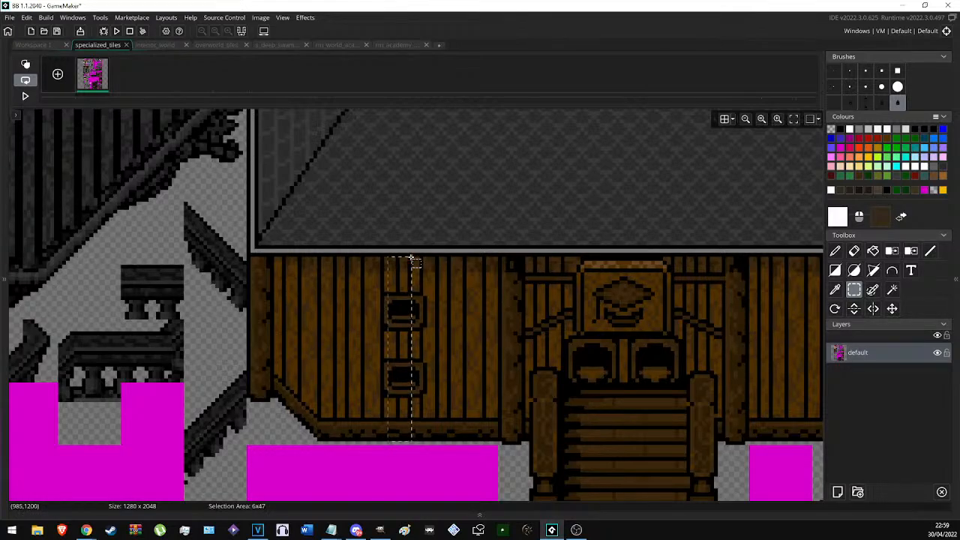
{"action": "key", "text": "d"}
{"action": "scroll", "coordinate": [450, 293], "scroll_direction": "down", "scroll_amount": 5, "text": "ctrl"}
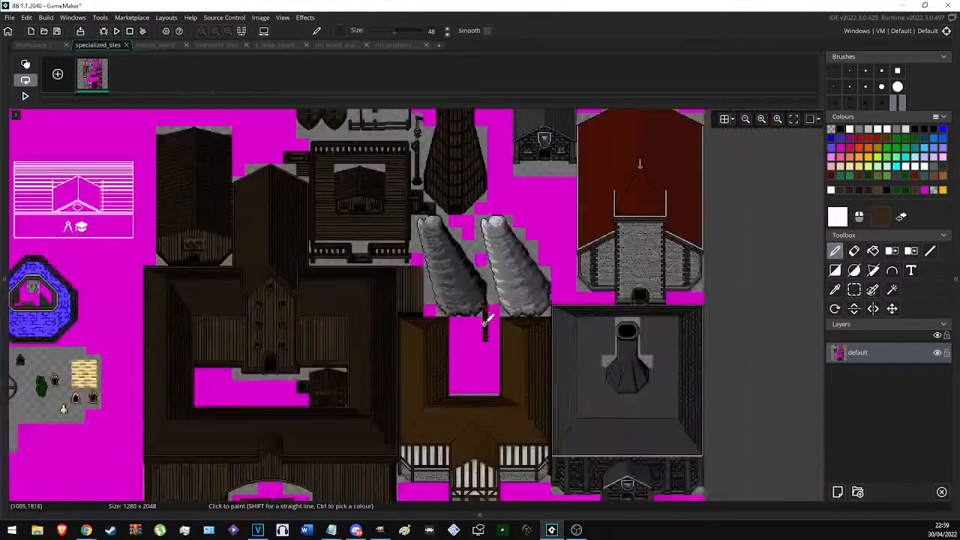
{"action": "scroll", "coordinate": [211, 318], "scroll_direction": "up", "scroll_amount": 5, "text": "ctrl"}
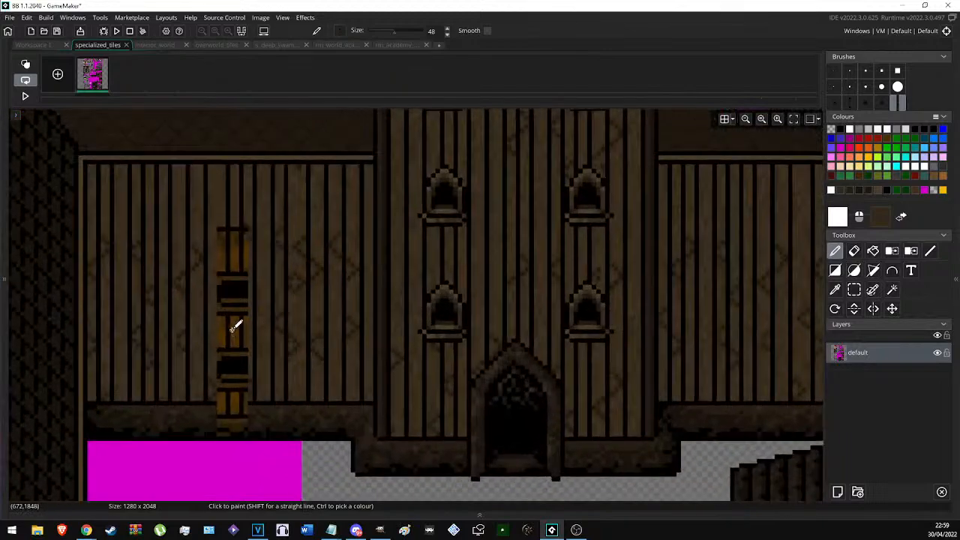
{"action": "scroll", "coordinate": [281, 320], "scroll_direction": "up", "scroll_amount": 1}
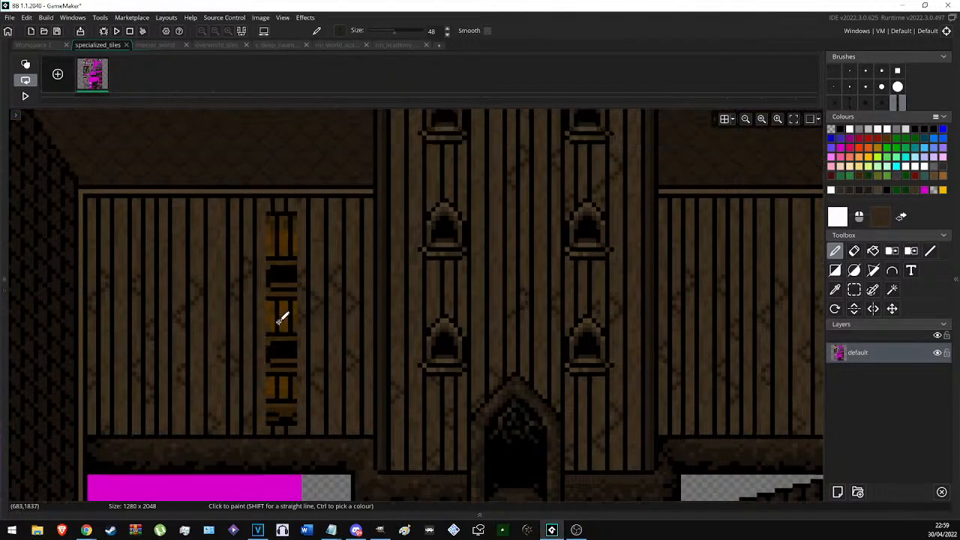
Select thin strips along the tops of the dark building's left and right wing walls, directly beneath the roof edge.
{"action": "key", "text": "s"}
{"action": "scroll", "coordinate": [243, 283], "scroll_direction": "down", "scroll_amount": 3, "text": "ctrl"}
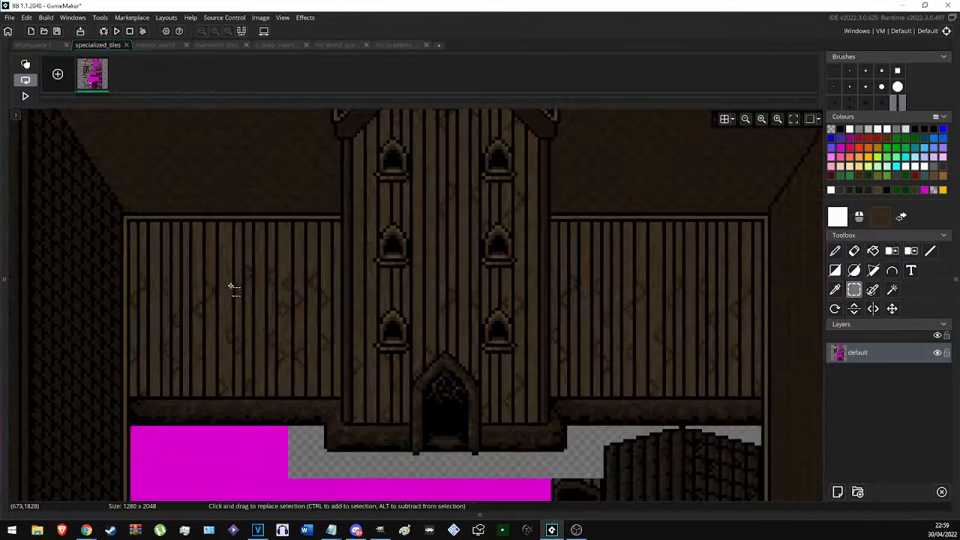
{"action": "scroll", "coordinate": [251, 236], "scroll_direction": "up", "scroll_amount": 4, "text": "ctrl"}
{"action": "left_click_drag", "start_coordinate": [65, 319], "coordinate": [292, 360]}
{"action": "left_click_drag", "start_coordinate": [312, 328], "coordinate": [314, 328]}
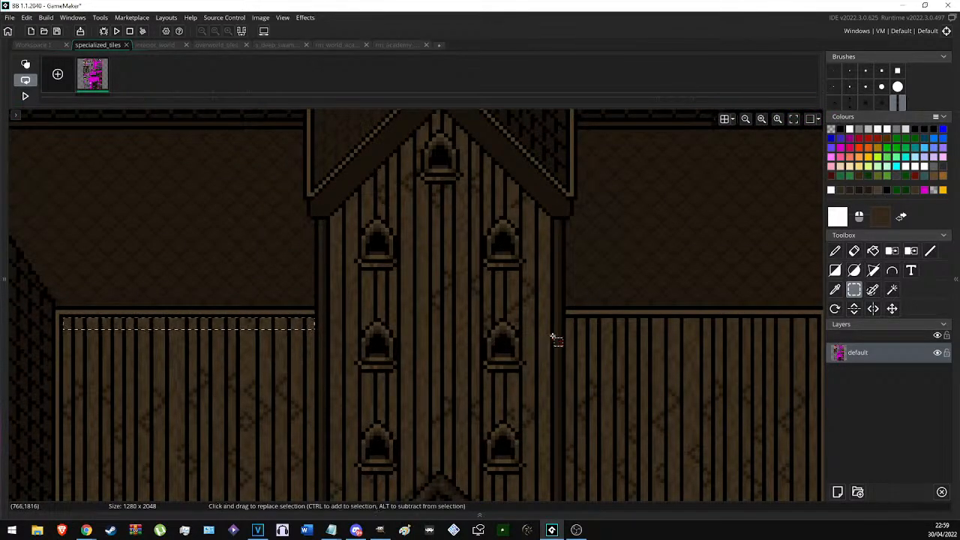
{"action": "middle_click_drag", "start_coordinate": [561, 341], "coordinate": [335, 322]}
{"action": "scroll", "coordinate": [349, 308], "scroll_direction": "up", "scroll_amount": 3, "text": "ctrl"}
{"action": "left_click_drag", "start_coordinate": [336, 300], "coordinate": [756, 317]}
Add thin strips along the top of the lower front wall, on both sides of the small gable, to the selection.
{"action": "scroll", "coordinate": [729, 322], "scroll_direction": "down", "scroll_amount": 6, "text": "ctrl"}
{"action": "scroll", "coordinate": [347, 294], "scroll_direction": "up", "scroll_amount": 2, "text": "ctrl"}
{"action": "scroll", "coordinate": [347, 294], "scroll_direction": "up", "scroll_amount": 5, "text": "ctrl"}
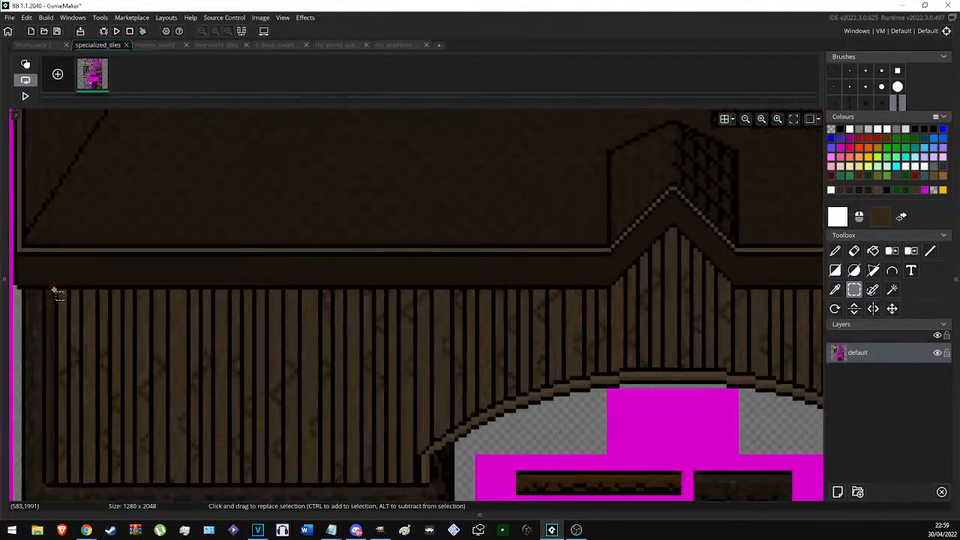
{"action": "left_click_drag", "start_coordinate": [60, 292], "coordinate": [198, 263]}
{"action": "scroll", "coordinate": [60, 291], "scroll_direction": "down", "scroll_amount": 5, "text": "ctrl"}
{"action": "scroll", "coordinate": [210, 270], "scroll_direction": "up", "scroll_amount": 5, "text": "ctrl"}
{"action": "left_click_drag", "start_coordinate": [356, 255], "coordinate": [759, 262]}
{"action": "scroll", "coordinate": [405, 257], "scroll_direction": "down", "scroll_amount": 3, "text": "ctrl"}
{"action": "scroll", "coordinate": [728, 259], "scroll_direction": "up", "scroll_amount": 3, "text": "ctrl"}
{"action": "middle_click_drag", "start_coordinate": [339, 290], "coordinate": [771, 346]}
{"action": "scroll", "coordinate": [506, 287], "scroll_direction": "up", "scroll_amount": 3, "text": "ctrl"}
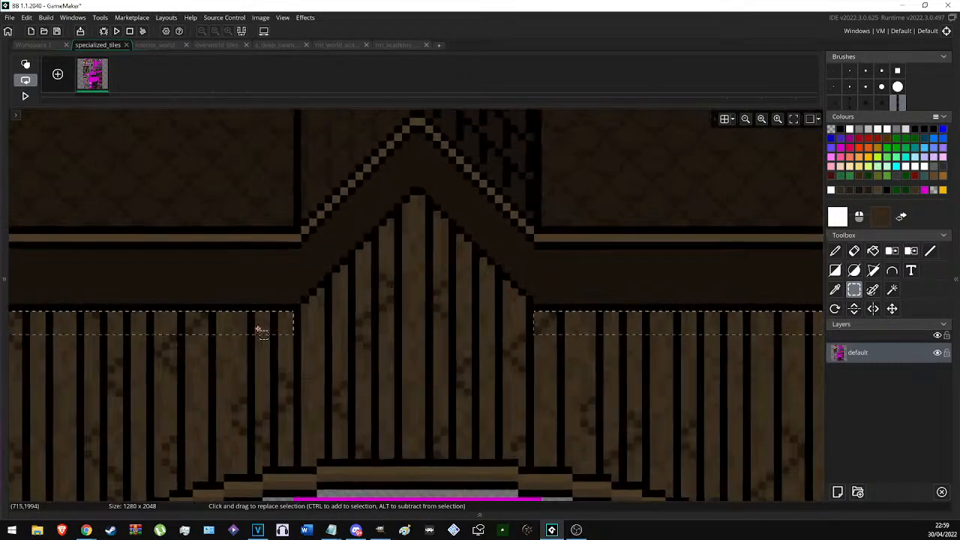
Add the plank tops beneath both slopes of the small front gable to the selection.
{"action": "scroll", "coordinate": [264, 328], "scroll_direction": "up", "scroll_amount": 2, "text": "ctrl"}
{"action": "left_click_drag", "start_coordinate": [312, 303], "coordinate": [414, 219], "text": "ctrl"}
{"action": "left_click_drag", "start_coordinate": [432, 183], "coordinate": [507, 248], "text": "ctrl"}
{"action": "left_click_drag", "start_coordinate": [525, 249], "coordinate": [538, 276], "text": "ctrl"}
{"action": "left_click_drag", "start_coordinate": [553, 276], "coordinate": [574, 315], "text": "ctrl"}
{"action": "scroll", "coordinate": [381, 358], "scroll_direction": "down", "scroll_amount": 4, "text": "ctrl"}
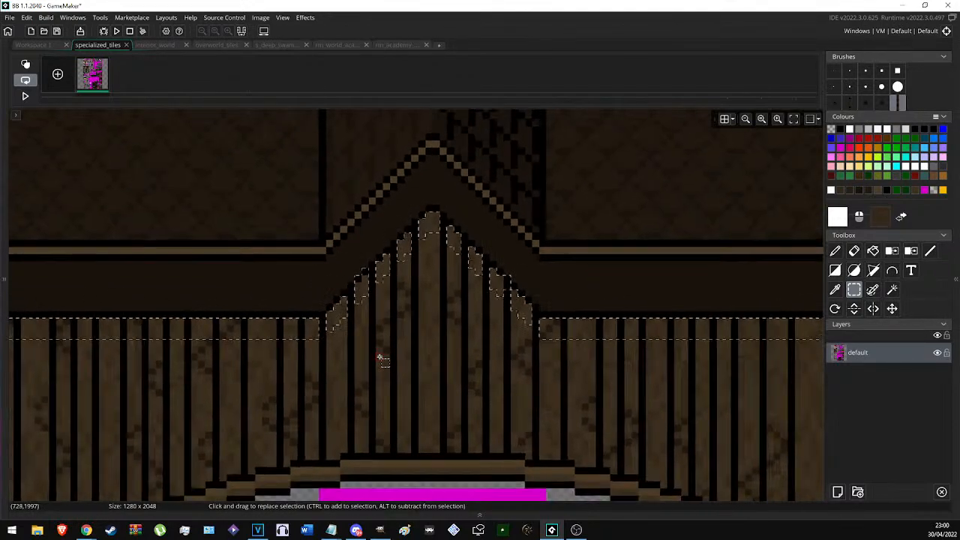
{"action": "scroll", "coordinate": [420, 306], "scroll_direction": "up", "scroll_amount": 2, "text": "ctrl"}
{"action": "scroll", "coordinate": [370, 384], "scroll_direction": "down", "scroll_amount": 2, "text": "ctrl"}
Add the plank tops beneath the central facade gable to the selection, following the left slope up to just past the peak.
{"action": "scroll", "coordinate": [349, 243], "scroll_direction": "up", "scroll_amount": 4, "text": "ctrl"}
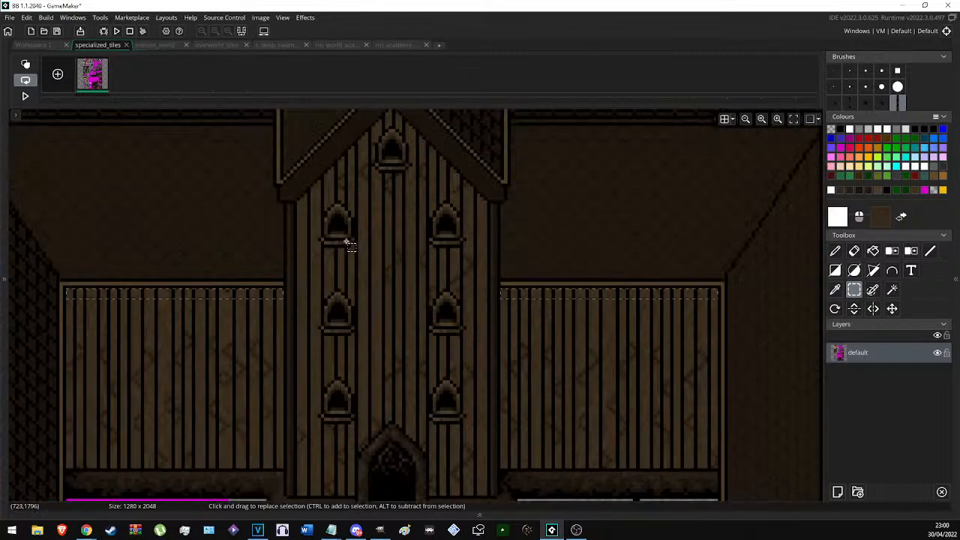
{"action": "scroll", "coordinate": [358, 199], "scroll_direction": "up", "scroll_amount": 2}
{"action": "scroll", "coordinate": [264, 341], "scroll_direction": "up", "scroll_amount": 1, "text": "ctrl"}
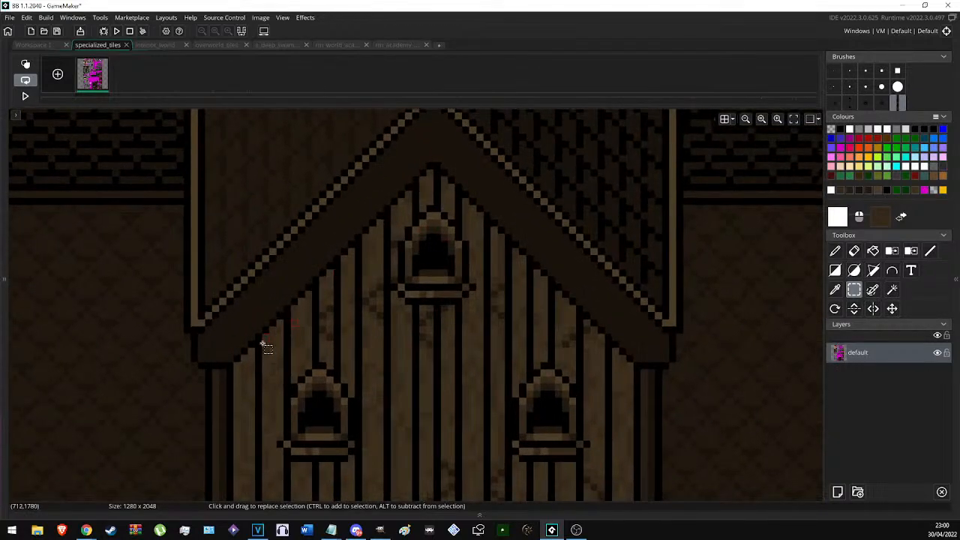
{"action": "left_click", "coordinate": [238, 377], "text": "ctrl"}
{"action": "left_click_drag", "start_coordinate": [237, 360], "coordinate": [331, 274], "text": "ctrl"}
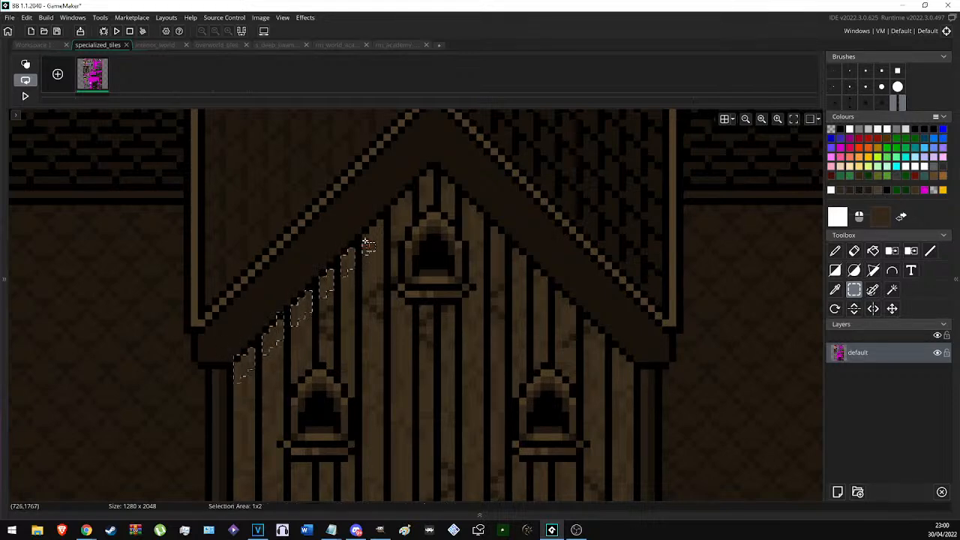
{"action": "left_click_drag", "start_coordinate": [380, 240], "coordinate": [479, 216], "text": "ctrl"}
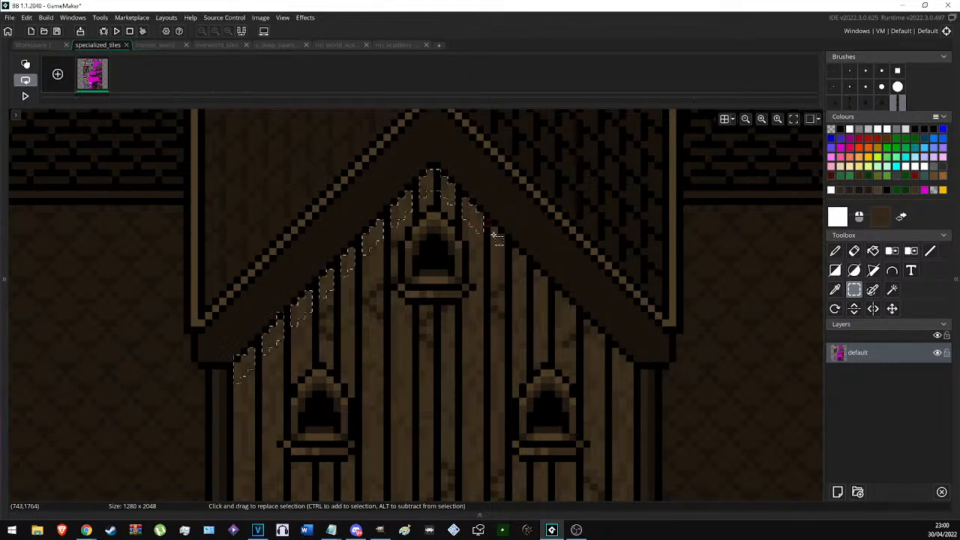
Add the remaining plank tops along the central gable's right slope to the selection and activate the colour replacement tool.
{"action": "mouse_move", "coordinate": [515, 263]}
{"action": "left_mouse_down", "text": "ctrl"}
{"action": "mouse_move", "coordinate": [515, 244]}
{"action": "mouse_move", "coordinate": [522, 258]}
{"action": "left_mouse_up", "text": "ctrl"}
{"action": "scroll", "coordinate": [646, 360], "scroll_direction": "up", "scroll_amount": 2, "text": "ctrl"}
{"action": "left_click_drag", "start_coordinate": [622, 387], "coordinate": [495, 240], "text": "ctrl"}
{"action": "left_click_drag", "start_coordinate": [487, 244], "coordinate": [485, 231], "text": "ctrl"}
{"action": "key", "text": "c"}
{"action": "scroll", "coordinate": [330, 291], "scroll_direction": "down", "scroll_amount": 1}
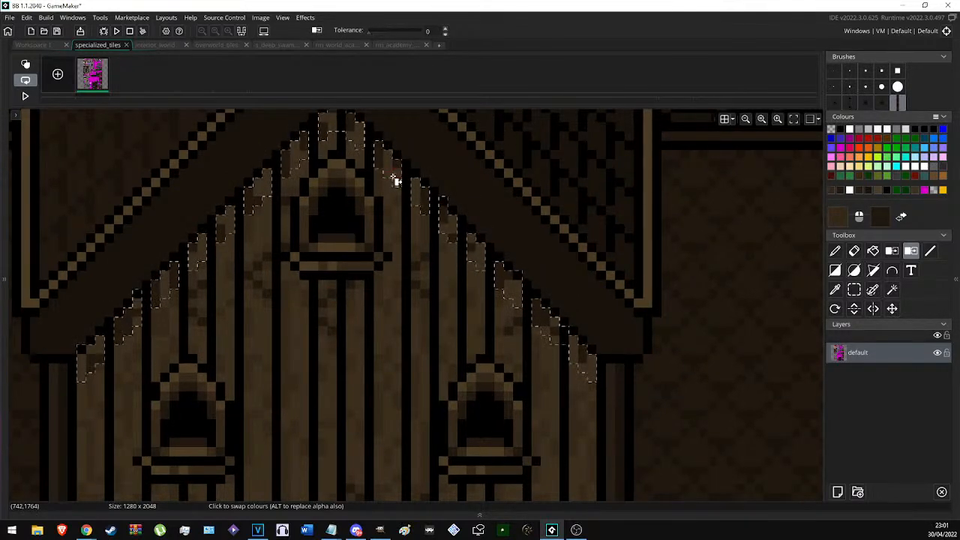
Clear the selection along the sloped top edge of the tower's planks.
{"action": "scroll", "coordinate": [454, 268], "scroll_direction": "down", "scroll_amount": 2}
{"action": "key", "text": "s"}
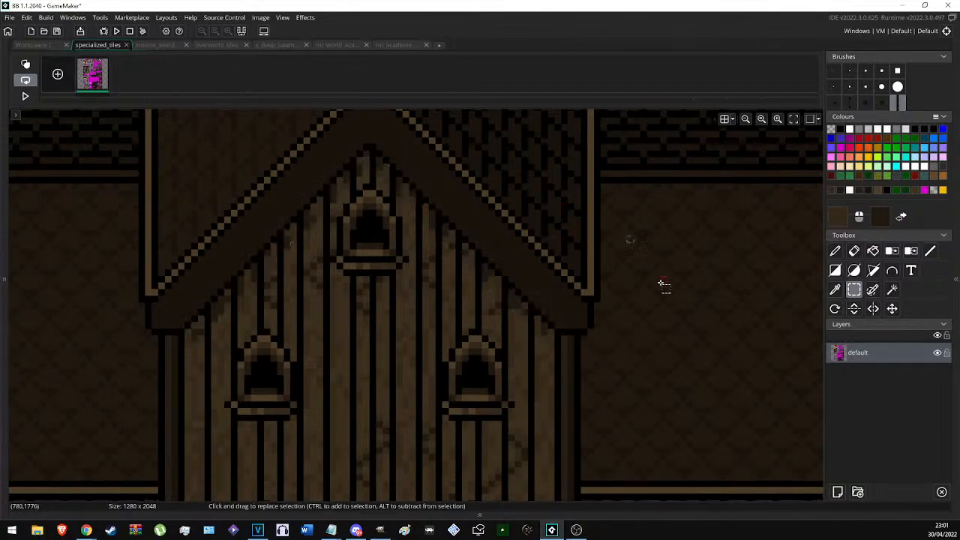
{"action": "scroll", "coordinate": [525, 268], "scroll_direction": "down", "scroll_amount": 3}
{"action": "left_click", "coordinate": [596, 328]}
Swap the plank colours for darker browns in the strip beneath the front wing's roof edge, and clear the selection.
{"action": "middle_click_drag", "start_coordinate": [602, 408], "coordinate": [575, 316]}
{"action": "scroll", "coordinate": [392, 470], "scroll_direction": "up", "scroll_amount": 4}
{"action": "middle_click_drag", "start_coordinate": [402, 469], "coordinate": [307, 381]}
{"action": "scroll", "coordinate": [296, 370], "scroll_direction": "down", "scroll_amount": 4}
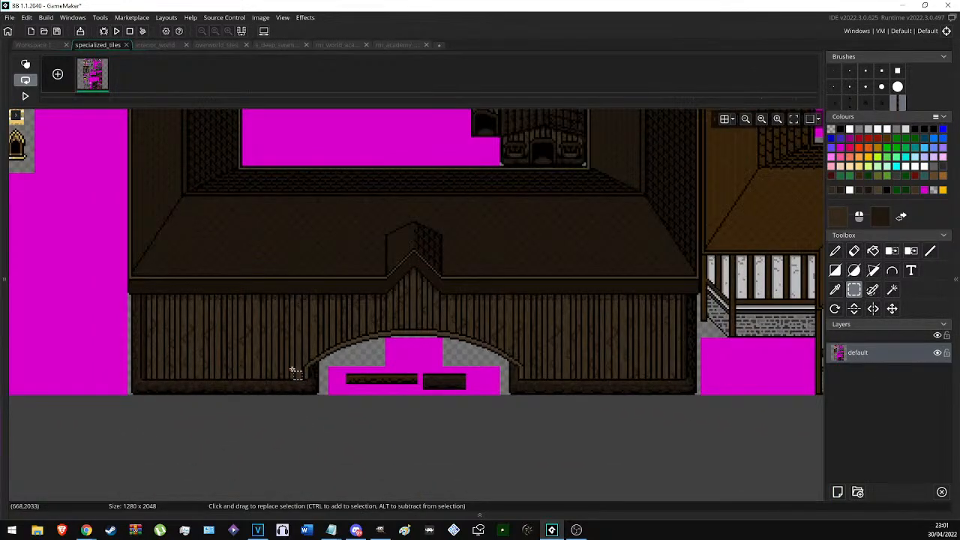
{"action": "scroll", "coordinate": [305, 356], "scroll_direction": "up", "scroll_amount": 5}
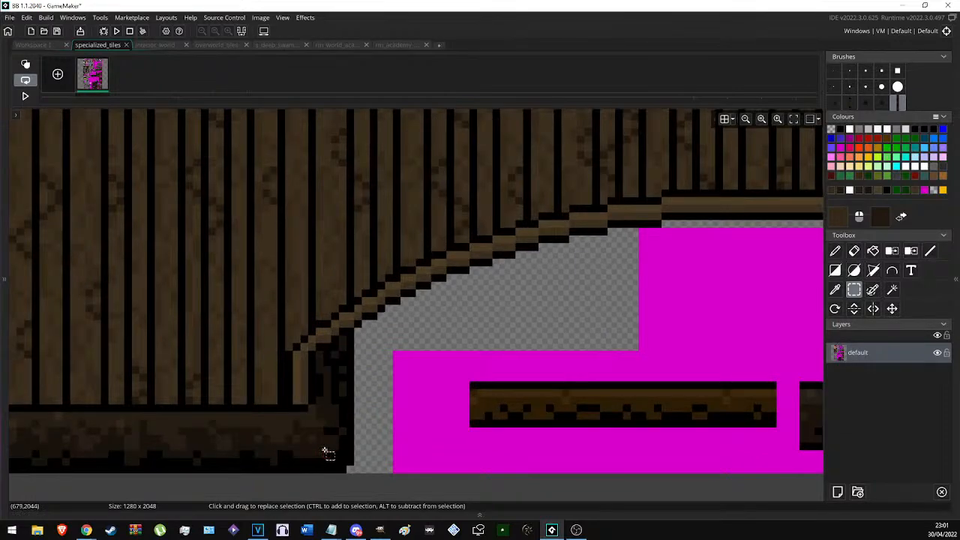
{"action": "key", "text": "c"}
{"action": "scroll", "coordinate": [281, 429], "scroll_direction": "down", "scroll_amount": 3}
{"action": "middle_click_drag", "start_coordinate": [334, 260], "coordinate": [345, 486]}
{"action": "scroll", "coordinate": [373, 483], "scroll_direction": "up", "scroll_amount": 4}
{"action": "middle_click_drag", "start_coordinate": [354, 409], "coordinate": [406, 353]}
{"action": "scroll", "coordinate": [332, 339], "scroll_direction": "up", "scroll_amount": 3, "text": "ctrl"}
{"action": "left_click", "coordinate": [336, 328]}
{"action": "key", "text": "ctrl+z"}
{"action": "left_click", "coordinate": [327, 329]}
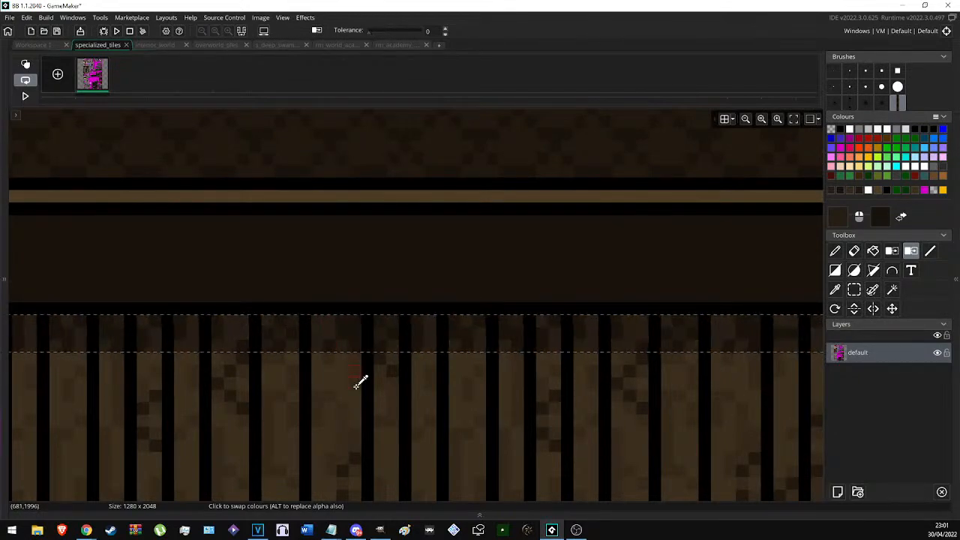
{"action": "scroll", "coordinate": [349, 381], "scroll_direction": "down", "scroll_amount": 5, "text": "ctrl"}
{"action": "key", "text": "s"}
{"action": "left_click", "coordinate": [328, 393]}
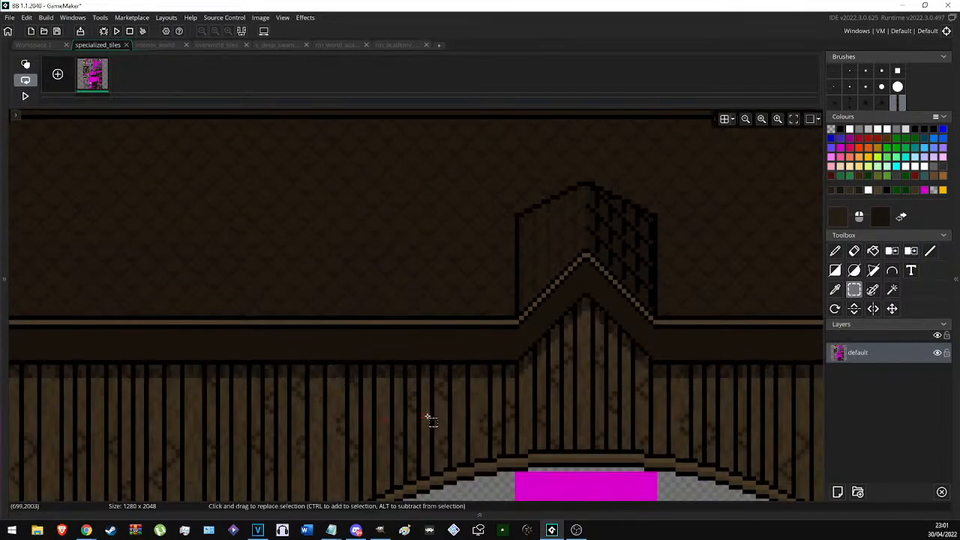
Examine the shading beneath the roof edges across the front wing, inner walls and tower of the academy building.
{"action": "scroll", "coordinate": [428, 417], "scroll_direction": "down", "scroll_amount": 3, "text": "ctrl"}
{"action": "middle_click_drag", "start_coordinate": [427, 417], "coordinate": [315, 356]}
{"action": "scroll", "coordinate": [165, 379], "scroll_direction": "down", "scroll_amount": 2, "text": "ctrl"}
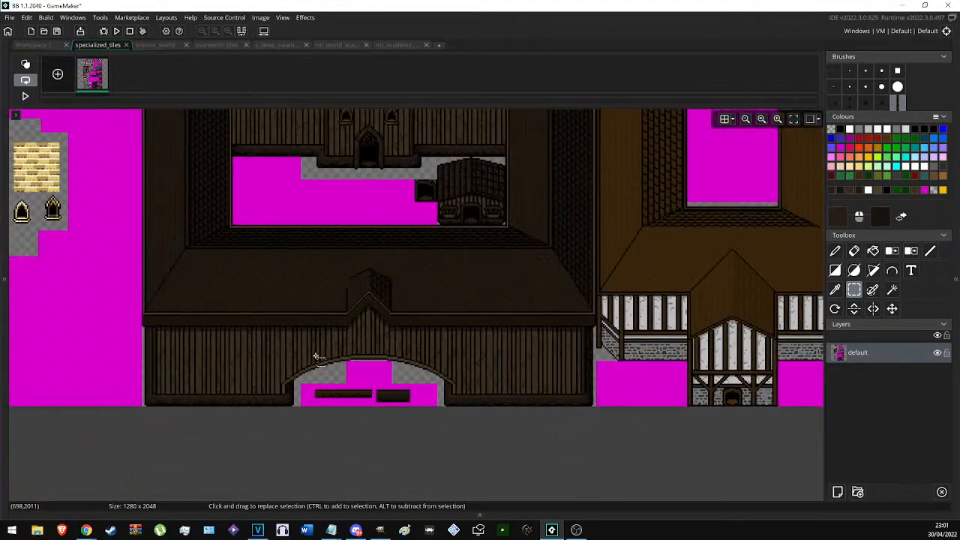
{"action": "scroll", "coordinate": [317, 357], "scroll_direction": "down", "scroll_amount": 1, "text": "ctrl"}
{"action": "scroll", "coordinate": [277, 248], "scroll_direction": "up", "scroll_amount": 4}
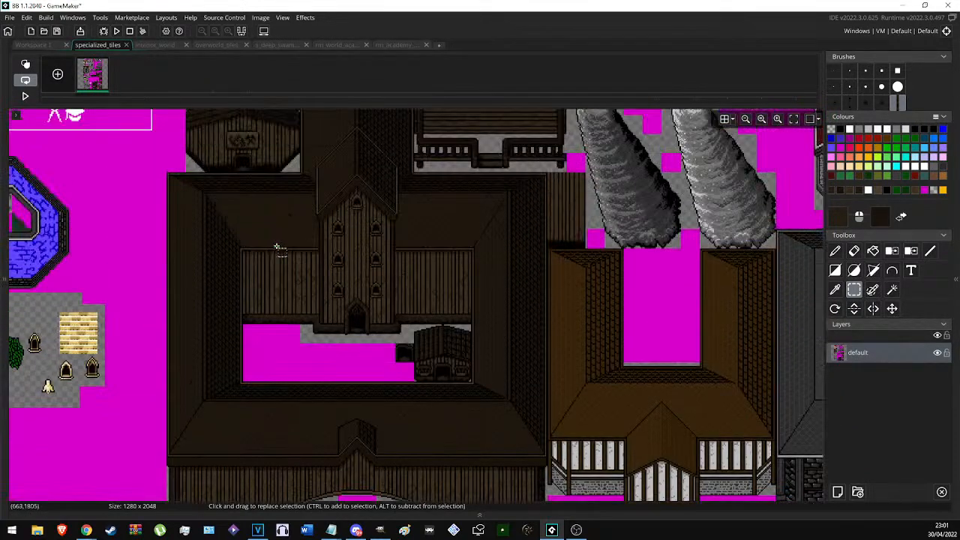
{"action": "left_click", "coordinate": [840, 74]}
{"action": "scroll", "coordinate": [338, 203], "scroll_direction": "up", "scroll_amount": 8, "text": "ctrl"}
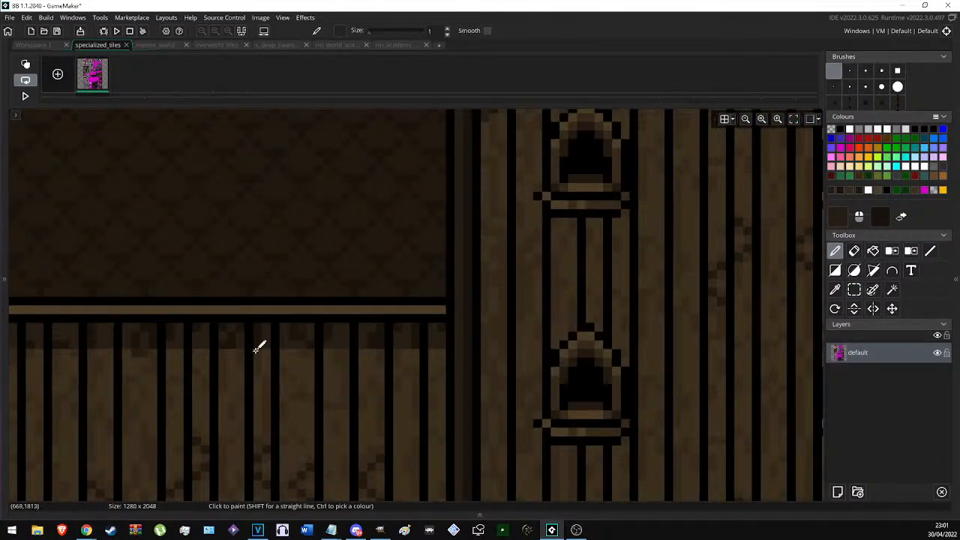
{"action": "scroll", "coordinate": [285, 368], "scroll_direction": "down", "scroll_amount": 6, "text": "ctrl"}
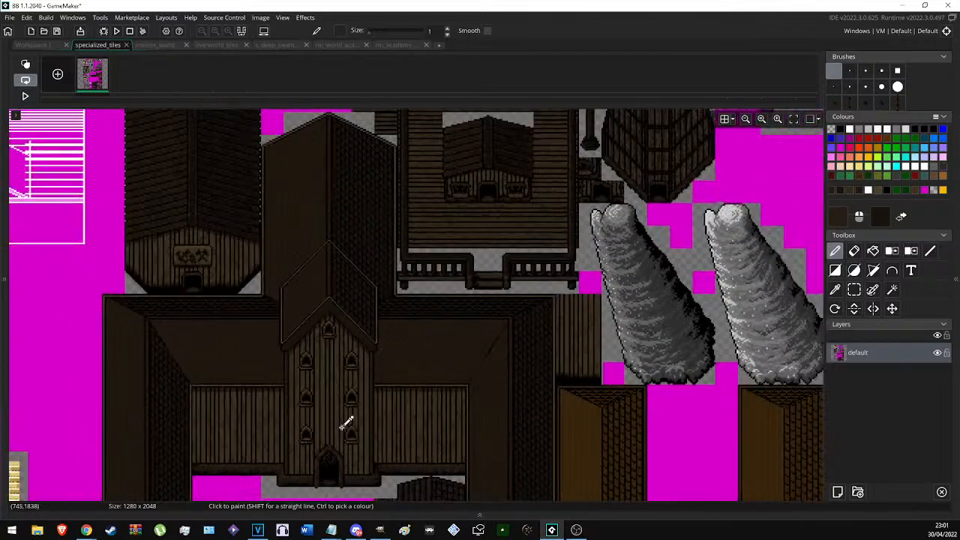
{"action": "middle_click_drag", "start_coordinate": [347, 422], "coordinate": [360, 252]}
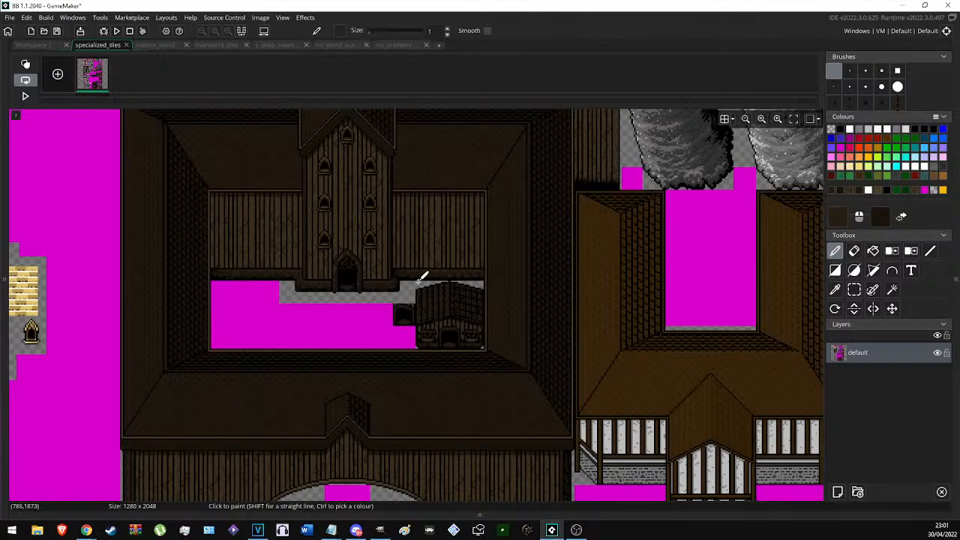
Open the rm_world_academyland room and examine how the academy building looks in place.
{"action": "left_click", "coordinate": [343, 47]}
{"action": "middle_click_drag", "start_coordinate": [441, 220], "coordinate": [441, 293]}
{"action": "scroll", "coordinate": [441, 245], "scroll_direction": "down", "scroll_amount": 2, "text": "ctrl"}
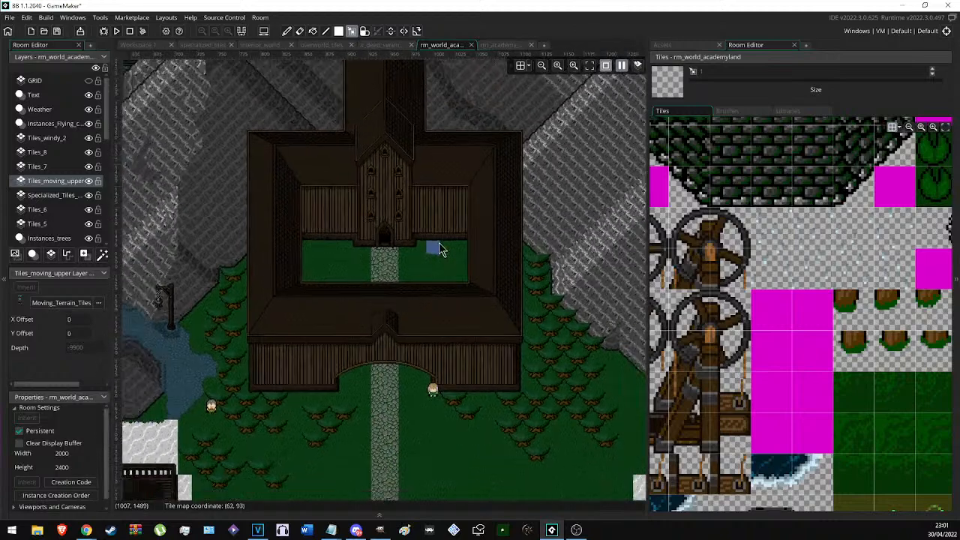
{"action": "scroll", "coordinate": [438, 360], "scroll_direction": "up", "scroll_amount": 1, "text": "ctrl"}
{"action": "middle_click_drag", "start_coordinate": [460, 404], "coordinate": [460, 372]}
{"action": "middle_click_drag", "start_coordinate": [490, 399], "coordinate": [486, 361]}
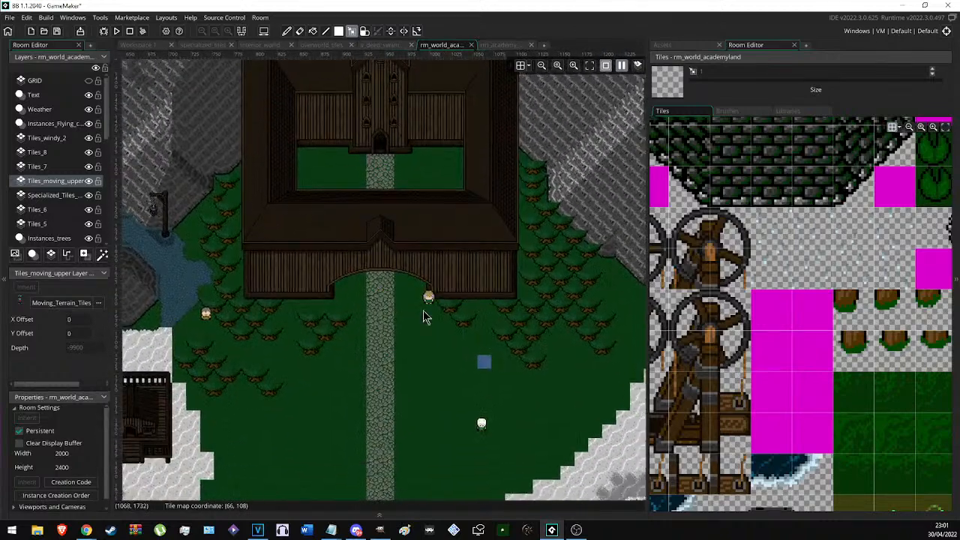
On the Instances_player layer, move the player instance from the grass outside onto the stone path in the academy courtyard.
{"action": "left_click", "coordinate": [245, 32]}
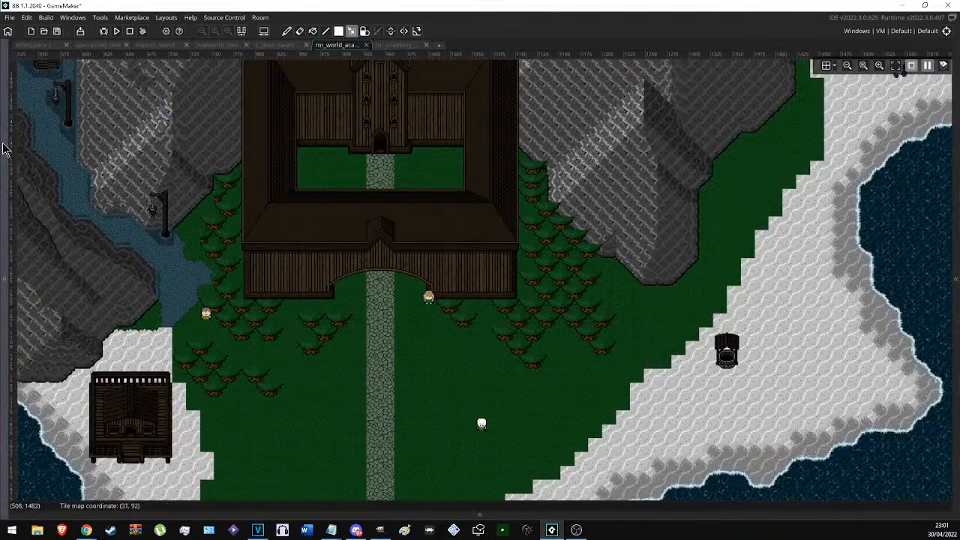
{"action": "scroll", "coordinate": [62, 152], "scroll_direction": "down", "scroll_amount": 5}
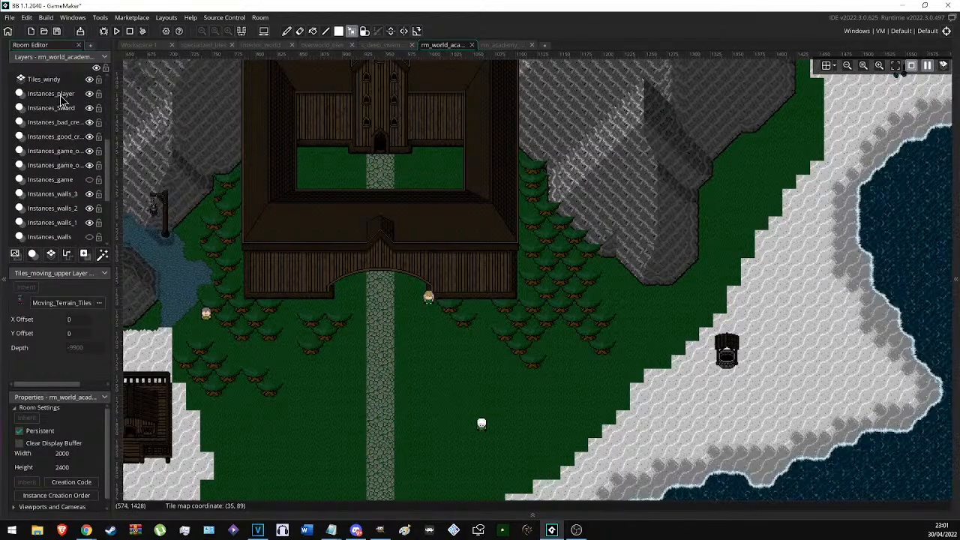
{"action": "left_click", "coordinate": [65, 93]}
{"action": "left_click", "coordinate": [241, 33]}
{"action": "scroll", "coordinate": [489, 456], "scroll_direction": "up", "scroll_amount": 3, "text": "ctrl"}
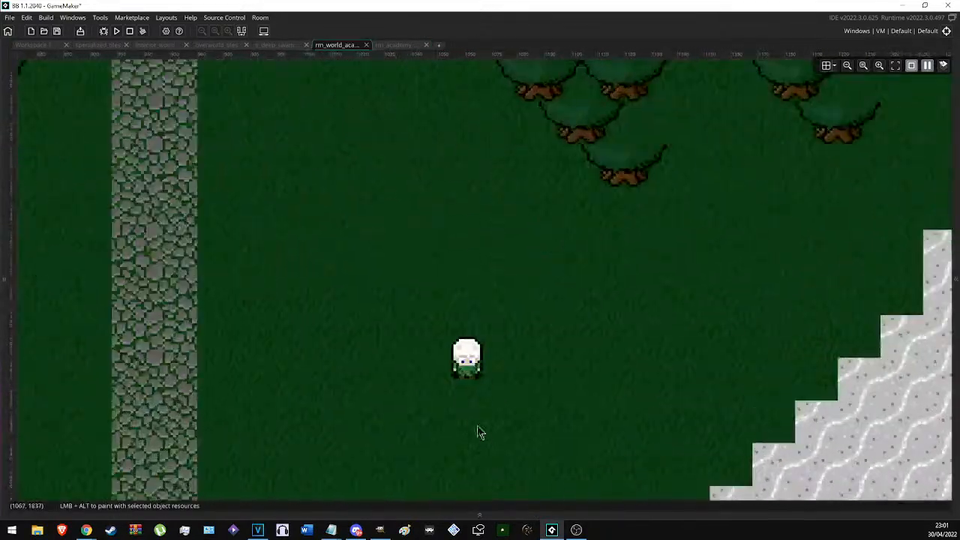
{"action": "scroll", "coordinate": [467, 364], "scroll_direction": "down", "scroll_amount": 3, "text": "ctrl"}
{"action": "left_click_drag", "start_coordinate": [467, 363], "coordinate": [351, 250]}
{"action": "scroll", "coordinate": [317, 441], "scroll_direction": "down", "scroll_amount": 2, "text": "ctrl"}
{"action": "scroll", "coordinate": [317, 442], "scroll_direction": "up", "scroll_amount": 5, "text": "ctrl"}
{"action": "scroll", "coordinate": [351, 403], "scroll_direction": "up", "scroll_amount": 10}
{"action": "scroll", "coordinate": [303, 390], "scroll_direction": "up", "scroll_amount": 10}
{"action": "scroll", "coordinate": [327, 381], "scroll_direction": "down", "scroll_amount": 3, "text": "ctrl"}
{"action": "scroll", "coordinate": [377, 392], "scroll_direction": "up", "scroll_amount": 3, "text": "ctrl"}
{"action": "scroll", "coordinate": [360, 300], "scroll_direction": "up", "scroll_amount": 2}
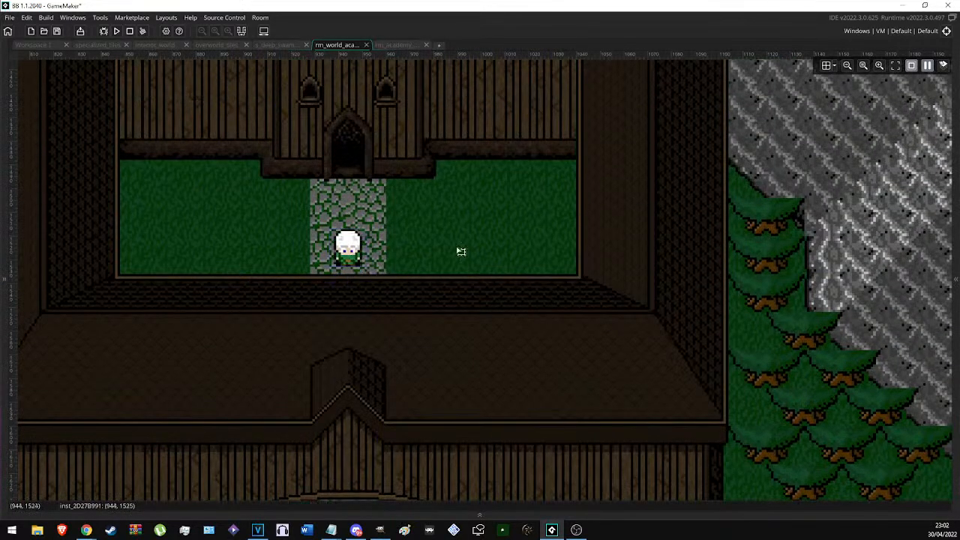
On the Tiles_Specialized layer, cut the block of tiles covering the front archway and the roof above it.
{"action": "scroll", "coordinate": [436, 243], "scroll_direction": "down", "scroll_amount": 4, "text": "ctrl"}
{"action": "left_click", "coordinate": [11, 225]}
{"action": "scroll", "coordinate": [56, 210], "scroll_direction": "down", "scroll_amount": 2}
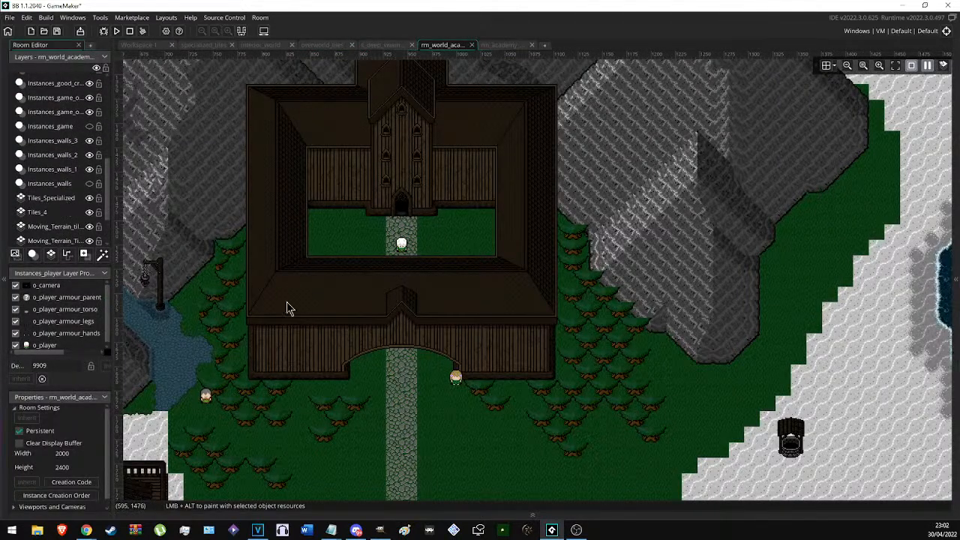
{"action": "left_click", "coordinate": [60, 198]}
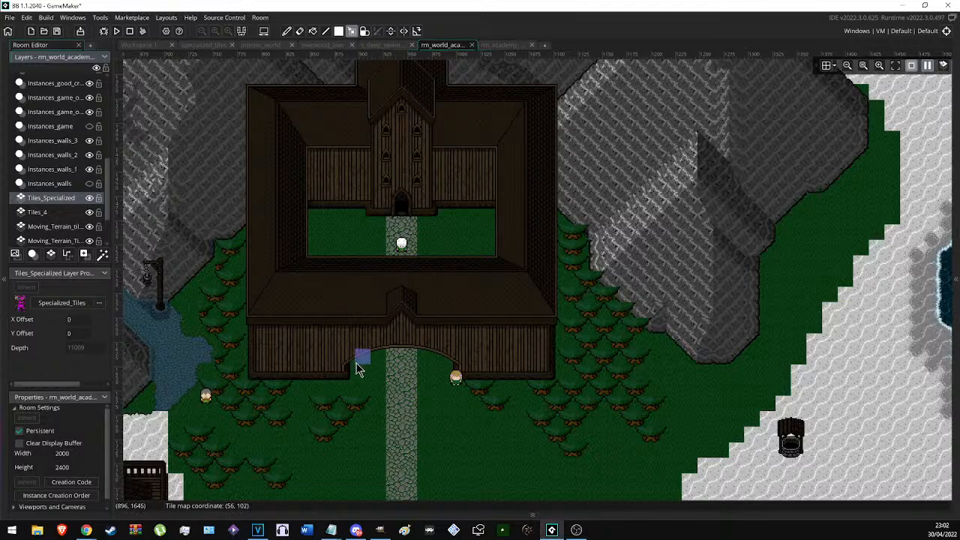
{"action": "mouse_move", "coordinate": [350, 364]}
{"action": "left_mouse_down"}
{"action": "mouse_move", "coordinate": [476, 278]}
{"action": "mouse_move", "coordinate": [471, 262]}
{"action": "left_mouse_up"}
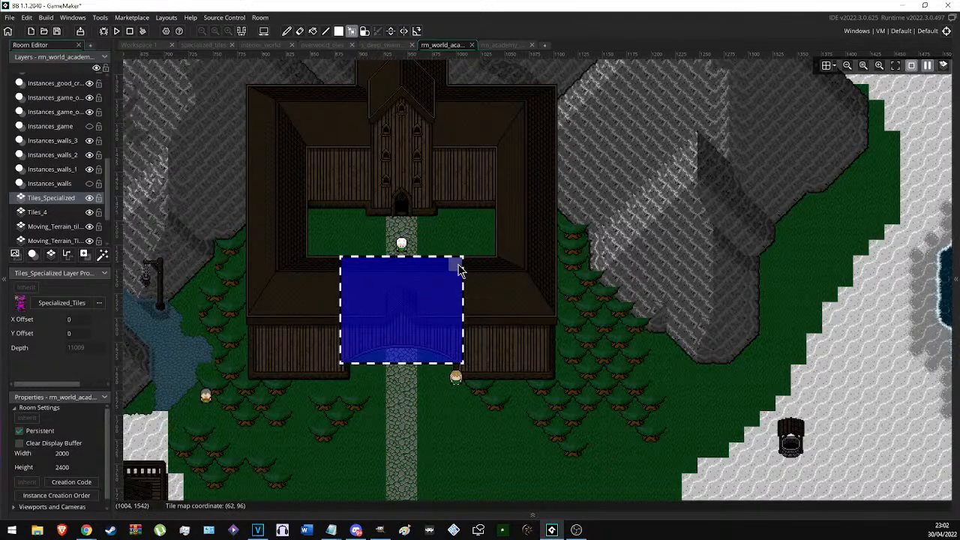
{"action": "key", "text": "ctrl+x"}
Place the cut archway and roof tiles back in their original position on the Specialized_Tiles_Upper layer.
{"action": "scroll", "coordinate": [54, 167], "scroll_direction": "up", "scroll_amount": 5}
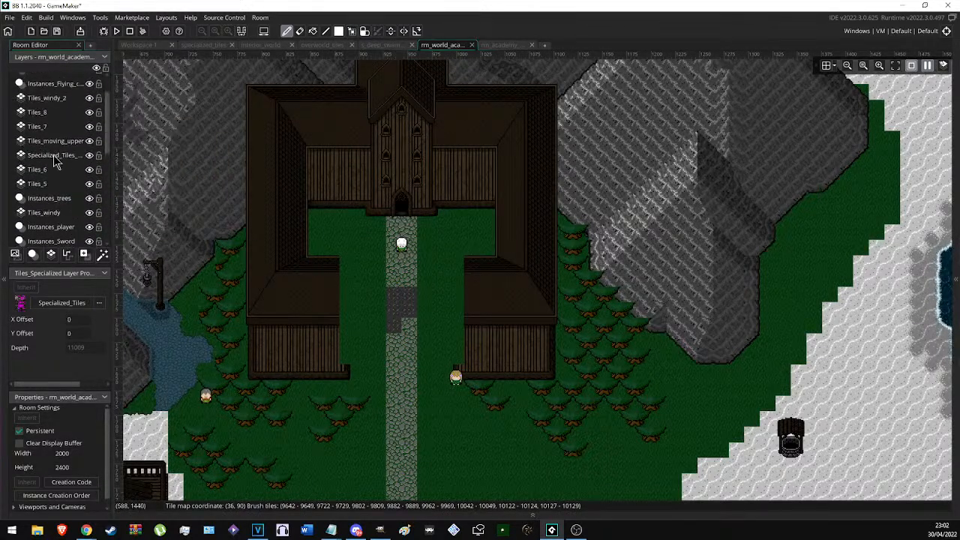
{"action": "left_click", "coordinate": [57, 159]}
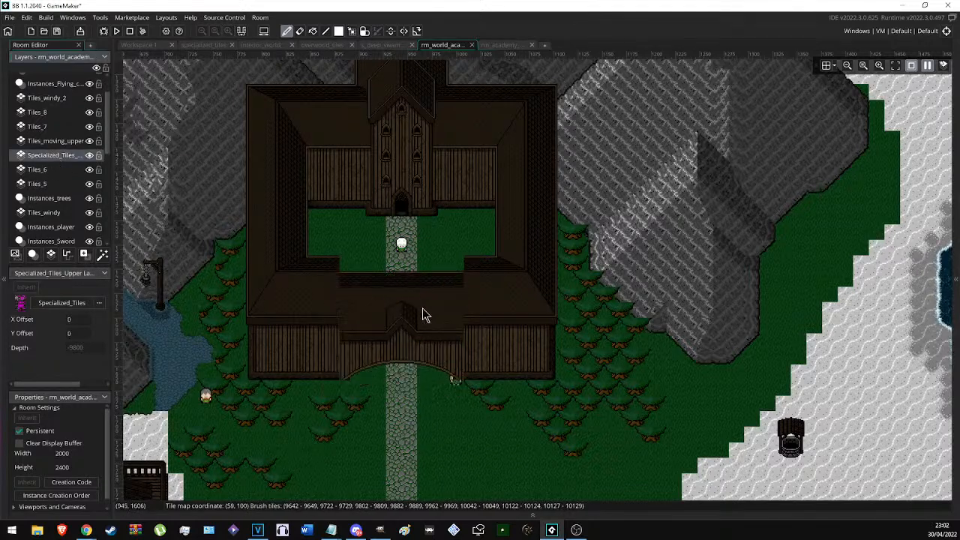
{"action": "left_click", "coordinate": [405, 307]}
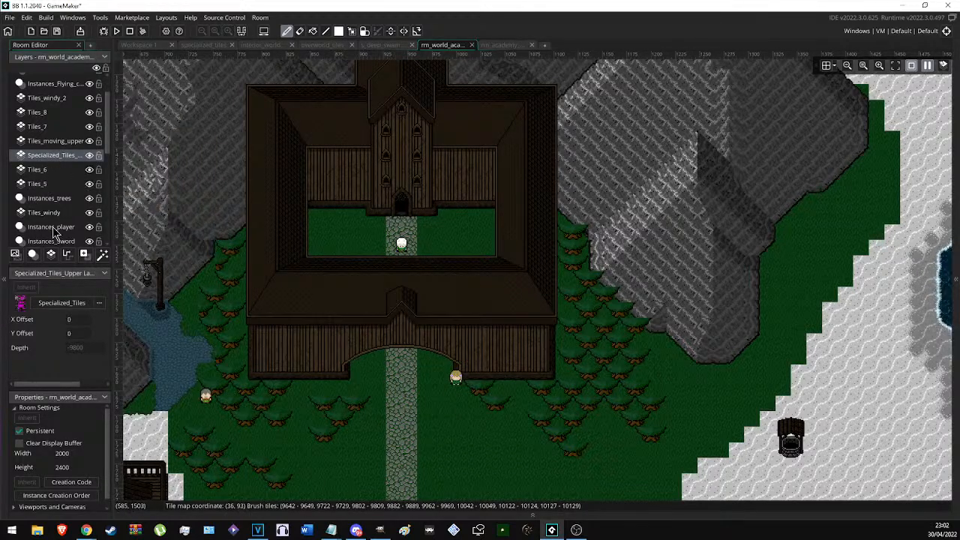
On the Instances_player layer, move the player around outside the front wing and place it on the path before the tower door.
{"action": "left_click", "coordinate": [53, 226]}
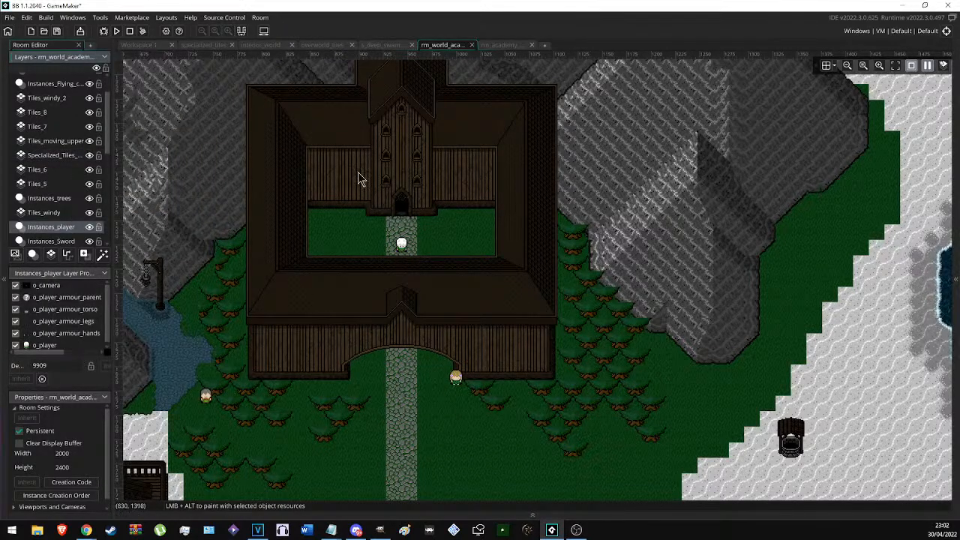
{"action": "left_click_drag", "start_coordinate": [399, 248], "coordinate": [300, 408]}
{"action": "scroll", "coordinate": [406, 437], "scroll_direction": "up", "scroll_amount": 2, "text": "ctrl"}
{"action": "scroll", "coordinate": [398, 367], "scroll_direction": "up", "scroll_amount": 1}
{"action": "scroll", "coordinate": [426, 411], "scroll_direction": "up", "scroll_amount": 1}
{"action": "scroll", "coordinate": [426, 411], "scroll_direction": "down", "scroll_amount": 3}
{"action": "scroll", "coordinate": [393, 435], "scroll_direction": "left", "scroll_amount": 6}
{"action": "left_click_drag", "start_coordinate": [278, 362], "coordinate": [478, 367]}
{"action": "scroll", "coordinate": [572, 408], "scroll_direction": "right", "scroll_amount": 3}
{"action": "scroll", "coordinate": [460, 398], "scroll_direction": "up", "scroll_amount": 3}
{"action": "scroll", "coordinate": [473, 220], "scroll_direction": "up", "scroll_amount": 2}
{"action": "scroll", "coordinate": [461, 248], "scroll_direction": "up", "scroll_amount": 5}
{"action": "scroll", "coordinate": [479, 368], "scroll_direction": "up", "scroll_amount": 2, "text": "ctrl"}
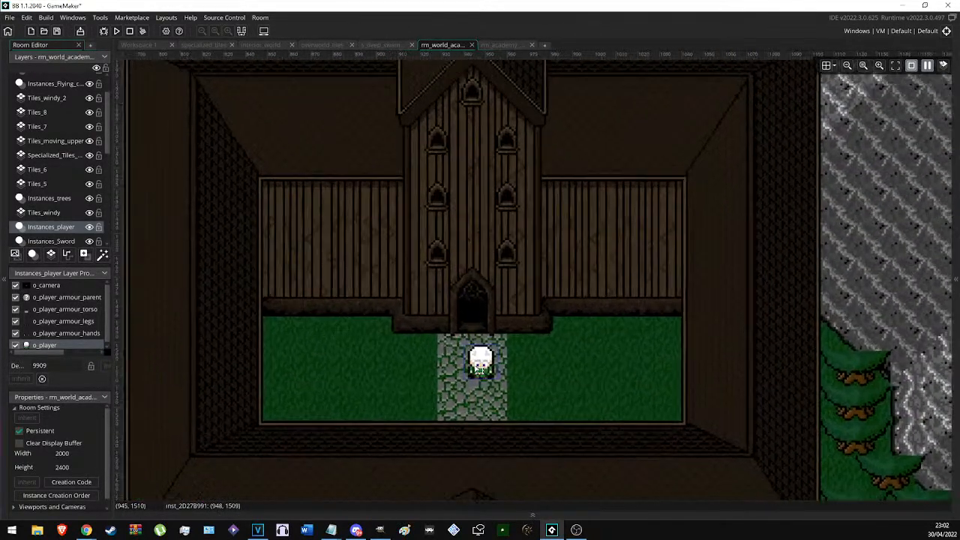
Examine the tower's door, windows and side walls at close range against the size of the player character.
{"action": "scroll", "coordinate": [490, 366], "scroll_direction": "up", "scroll_amount": 1, "text": "ctrl"}
{"action": "middle_click_drag", "start_coordinate": [544, 365], "coordinate": [484, 393]}
{"action": "scroll", "coordinate": [373, 364], "scroll_direction": "up", "scroll_amount": 1, "text": "ctrl"}
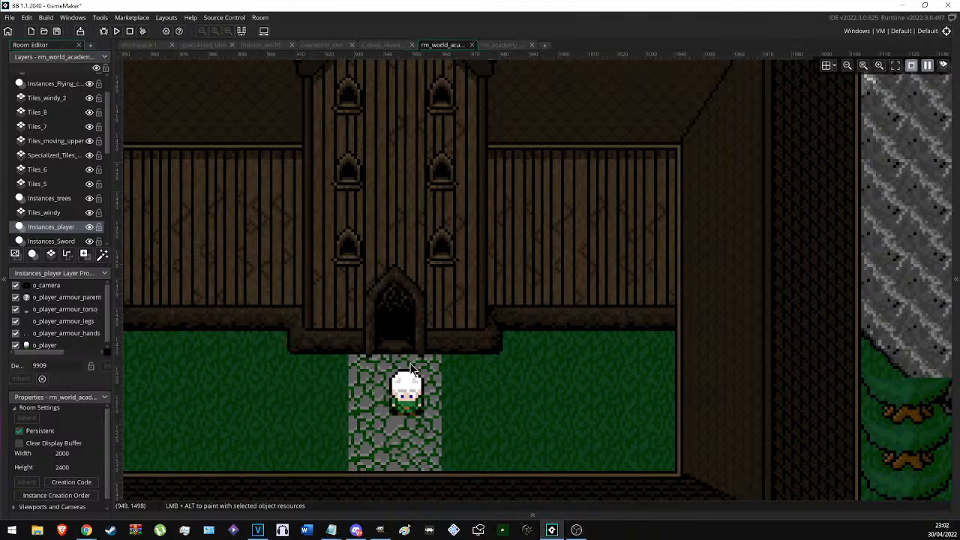
{"action": "scroll", "coordinate": [413, 212], "scroll_direction": "up", "scroll_amount": 1}
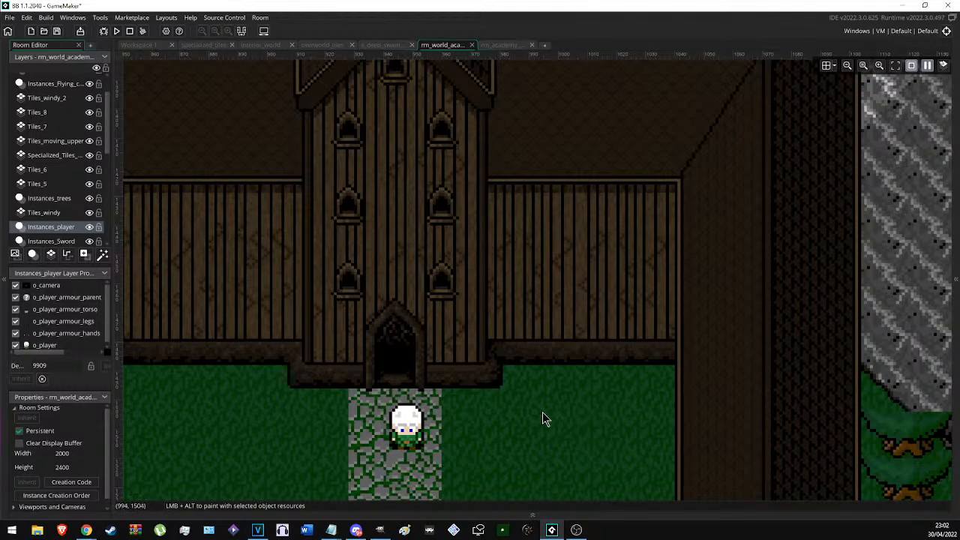
{"action": "scroll", "coordinate": [543, 411], "scroll_direction": "down", "scroll_amount": 1}
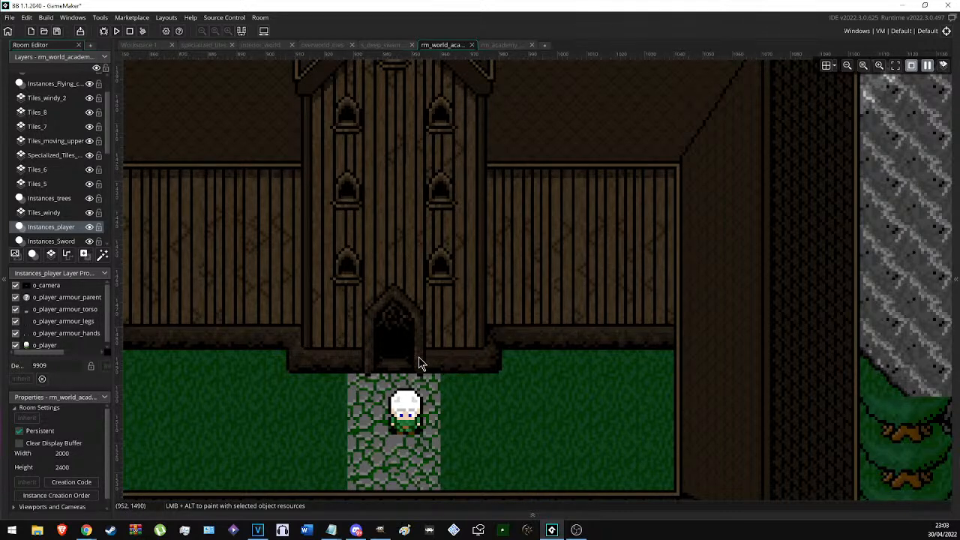
{"action": "middle_click_drag", "start_coordinate": [419, 358], "coordinate": [426, 356]}
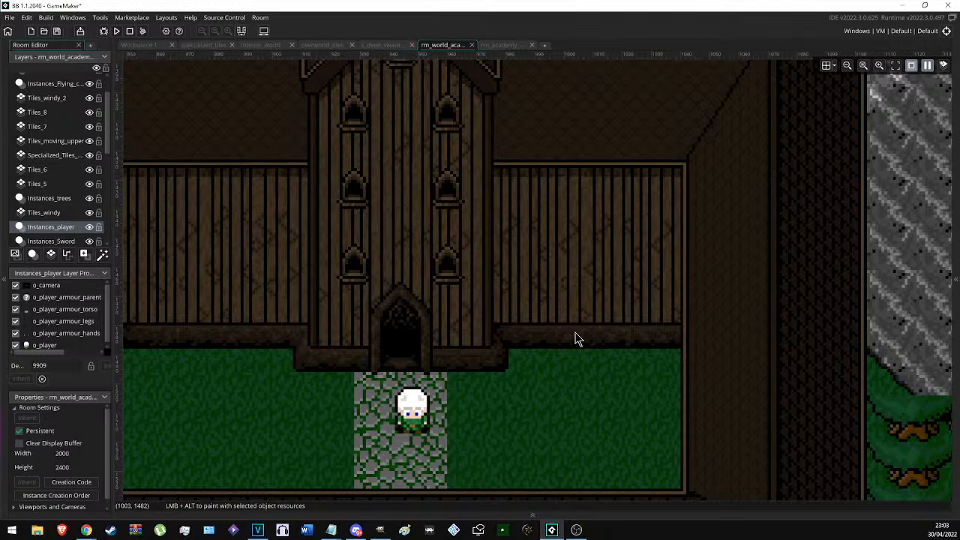
{"action": "scroll", "coordinate": [484, 337], "scroll_direction": "up", "scroll_amount": 3, "text": "ctrl"}
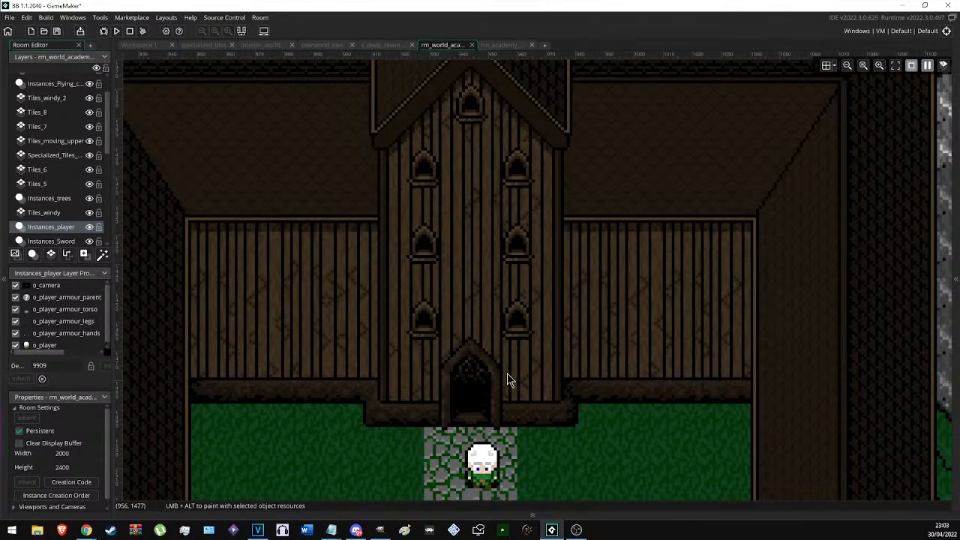
{"action": "scroll", "coordinate": [501, 349], "scroll_direction": "down", "scroll_amount": 1, "text": "ctrl"}
{"action": "scroll", "coordinate": [503, 381], "scroll_direction": "up", "scroll_amount": 1, "text": "ctrl"}
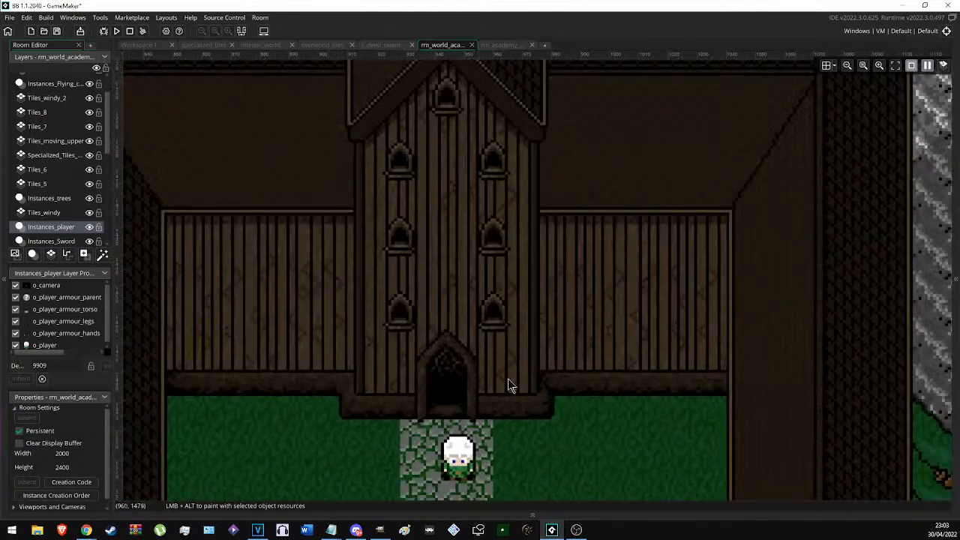
Move the player instance off the path onto the courtyard grass to its left and deselect it.
{"action": "middle_click_drag", "start_coordinate": [528, 398], "coordinate": [516, 392]}
{"action": "left_click_drag", "start_coordinate": [447, 467], "coordinate": [338, 474]}
{"action": "scroll", "coordinate": [441, 403], "scroll_direction": "down", "scroll_amount": 1, "text": "ctrl"}
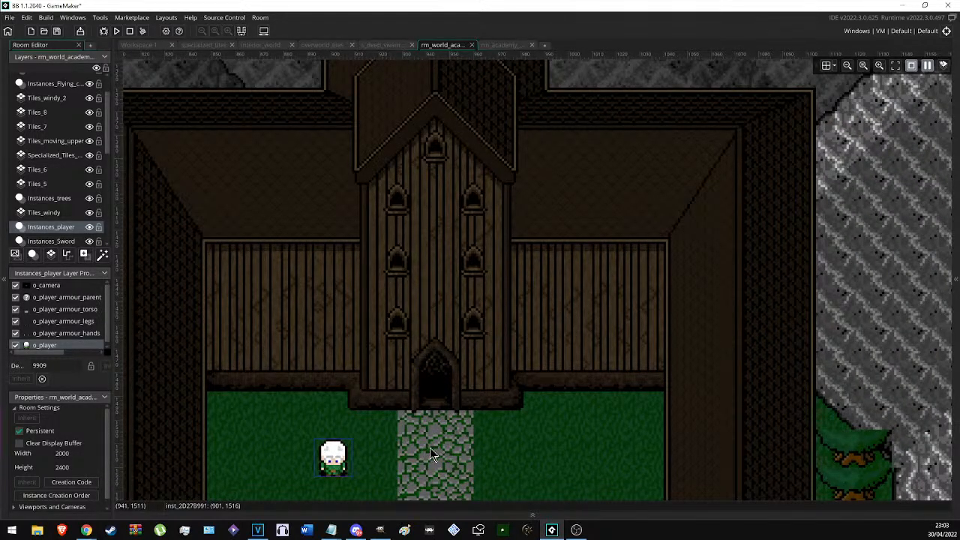
{"action": "left_click", "coordinate": [503, 441]}
In the specialized_tiles sprite, select the middle window of the tower's left column along its arch and sill.
{"action": "scroll", "coordinate": [503, 441], "scroll_direction": "down", "scroll_amount": 2, "text": "ctrl"}
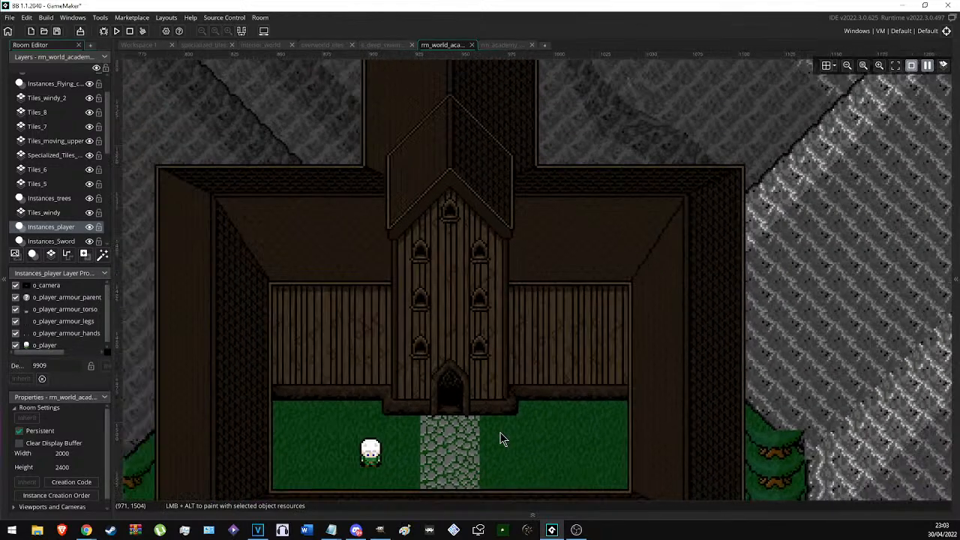
{"action": "middle_click_drag", "start_coordinate": [503, 440], "coordinate": [444, 368]}
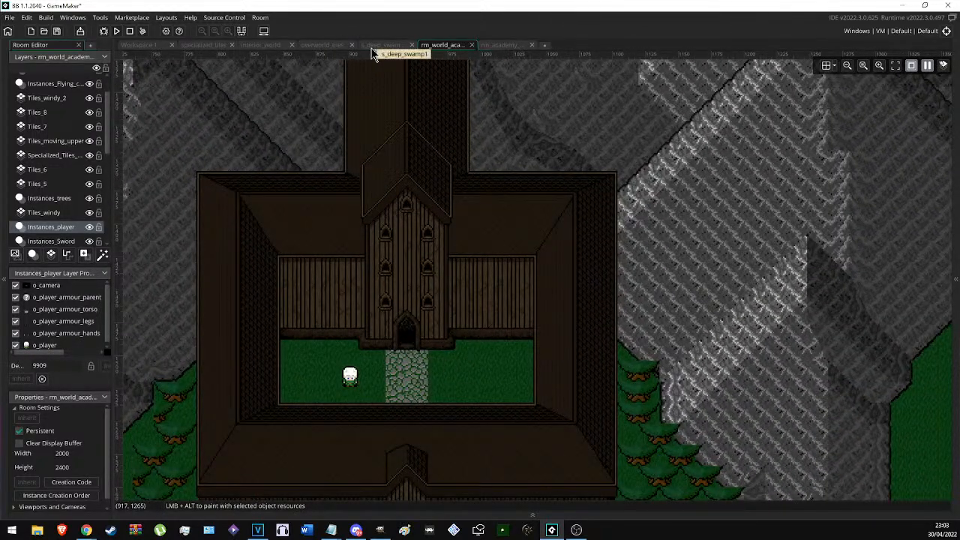
{"action": "left_click", "coordinate": [210, 45]}
{"action": "scroll", "coordinate": [447, 205], "scroll_direction": "up", "scroll_amount": 5, "text": "ctrl"}
{"action": "scroll", "coordinate": [414, 214], "scroll_direction": "up", "scroll_amount": 1}
{"action": "key", "text": "s"}
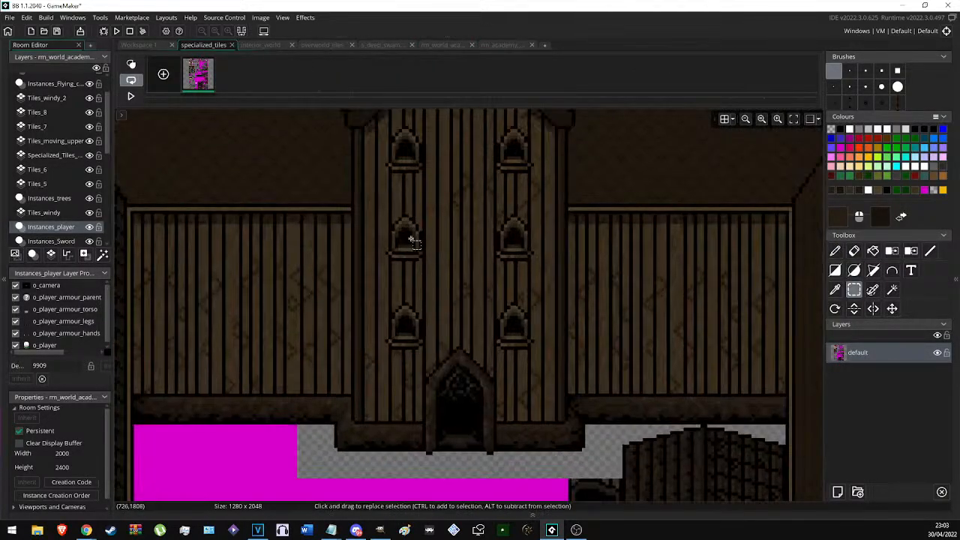
{"action": "scroll", "coordinate": [403, 250], "scroll_direction": "up", "scroll_amount": 3, "text": "ctrl"}
{"action": "scroll", "coordinate": [403, 249], "scroll_direction": "up", "scroll_amount": 1, "text": "ctrl"}
{"action": "left_click_drag", "start_coordinate": [366, 258], "coordinate": [438, 274]}
{"action": "scroll", "coordinate": [448, 265], "scroll_direction": "down", "scroll_amount": 1, "text": "ctrl"}
{"action": "scroll", "coordinate": [428, 190], "scroll_direction": "up", "scroll_amount": 1, "text": "ctrl"}
{"action": "left_click_drag", "start_coordinate": [430, 196], "coordinate": [404, 180], "text": "ctrl"}
Add the lowest window of the same column to the selection and copy the two windows as a brush.
{"action": "scroll", "coordinate": [424, 310], "scroll_direction": "down", "scroll_amount": 1}
{"action": "scroll", "coordinate": [420, 300], "scroll_direction": "down", "scroll_amount": 1}
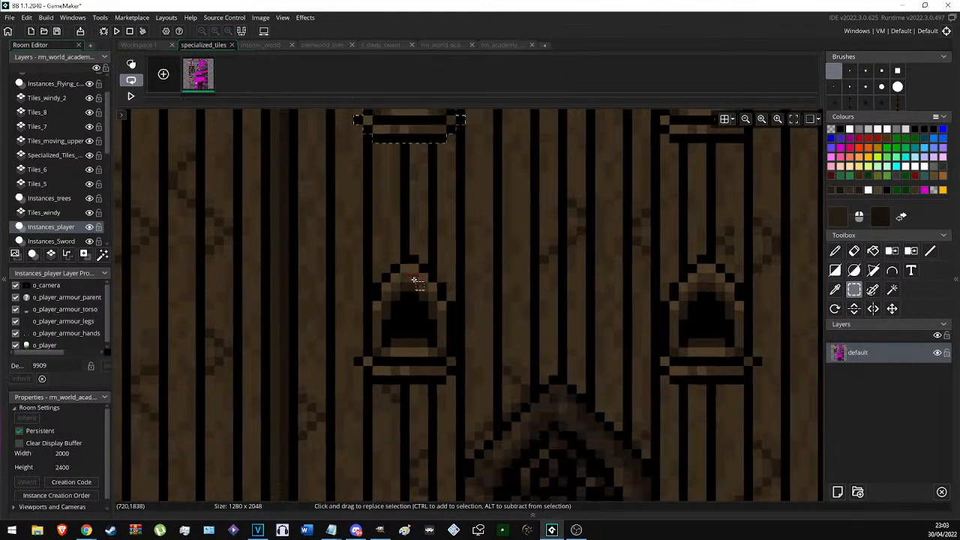
{"action": "scroll", "coordinate": [405, 255], "scroll_direction": "up", "scroll_amount": 1, "text": "ctrl"}
{"action": "left_click_drag", "start_coordinate": [404, 256], "coordinate": [365, 306], "text": "ctrl"}
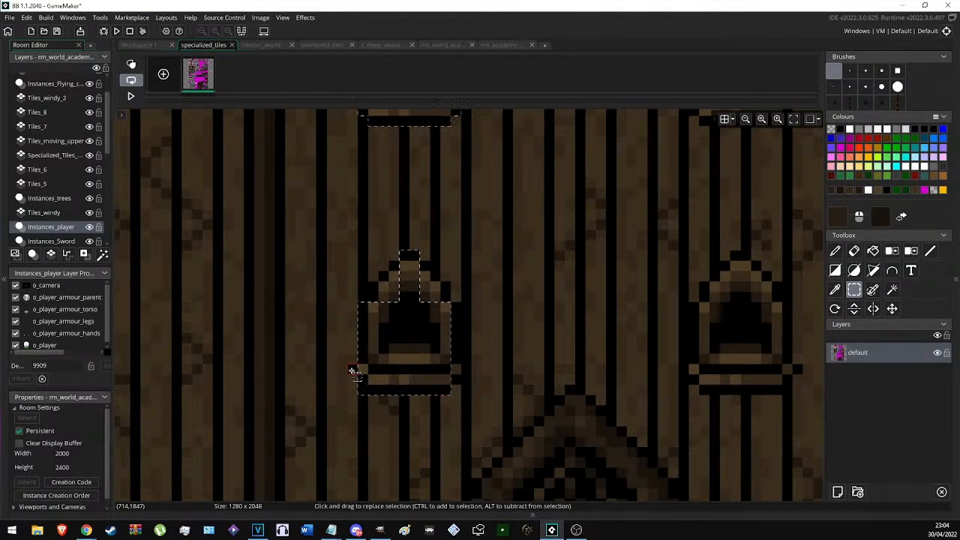
{"action": "key", "text": "ctrl+z"}
{"action": "left_click_drag", "start_coordinate": [374, 390], "coordinate": [464, 368], "text": "ctrl"}
{"action": "mouse_move", "coordinate": [424, 270]}
{"action": "left_mouse_down", "text": "ctrl"}
{"action": "mouse_move", "coordinate": [392, 279]}
{"action": "mouse_move", "coordinate": [434, 277]}
{"action": "left_mouse_up", "text": "ctrl"}
{"action": "key", "text": "ctrl+c"}
{"action": "scroll", "coordinate": [502, 330], "scroll_direction": "down", "scroll_amount": 3, "text": "ctrl"}
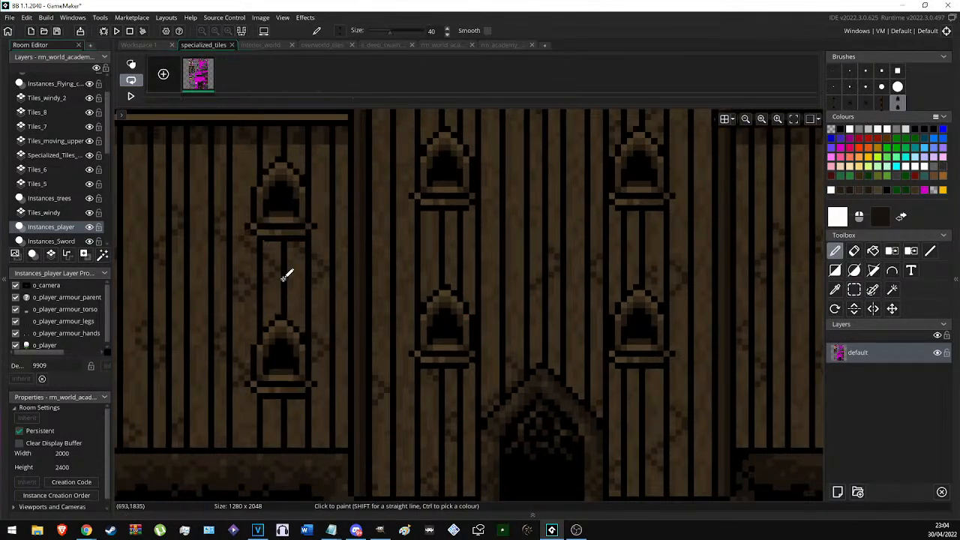
Show the grid and stamp three evenly spaced window pairs across the wall left of the tower.
{"action": "middle_click_drag", "start_coordinate": [283, 279], "coordinate": [447, 276]}
{"action": "left_click", "coordinate": [725, 120]}
{"action": "scroll", "coordinate": [663, 273], "scroll_direction": "down", "scroll_amount": 3, "text": "ctrl"}
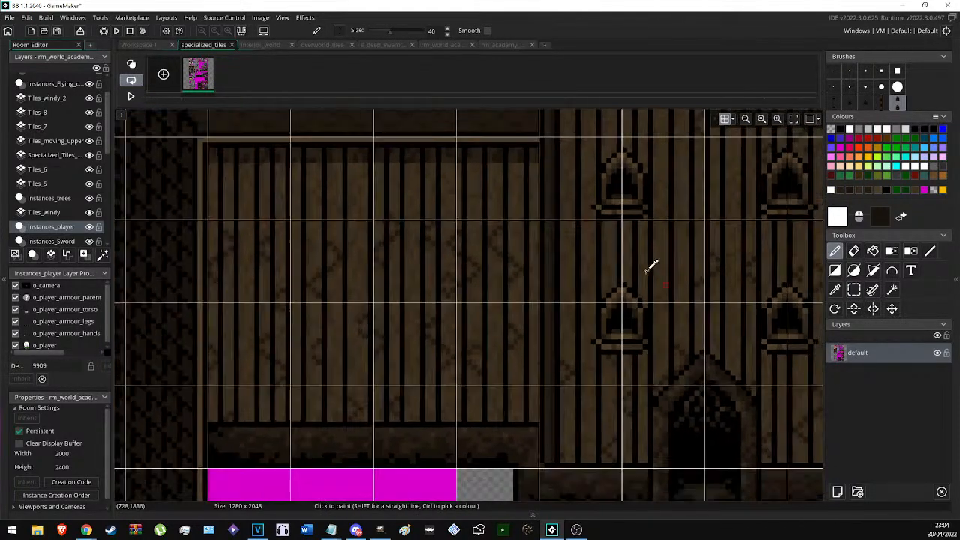
{"action": "scroll", "coordinate": [677, 254], "scroll_direction": "up", "scroll_amount": 2, "text": "ctrl"}
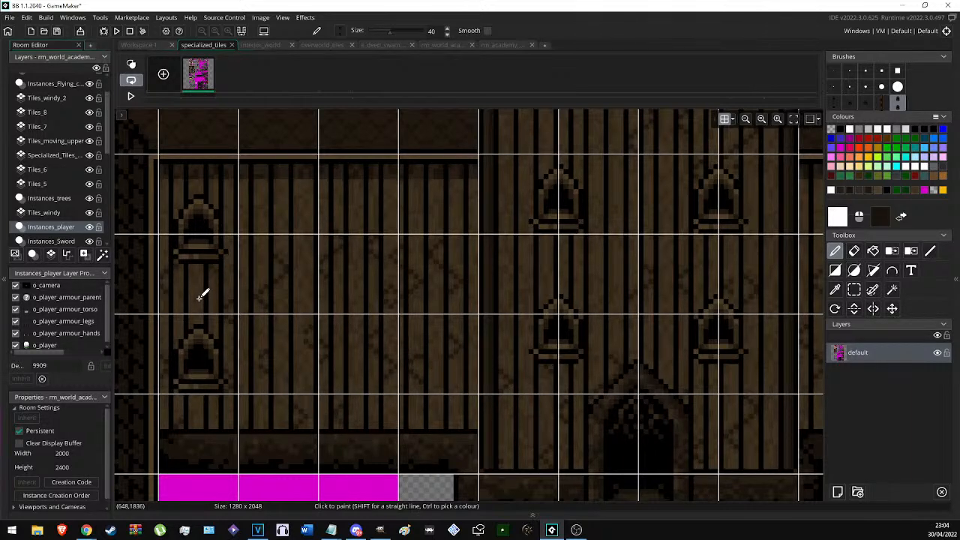
{"action": "left_click", "coordinate": [201, 300]}
{"action": "scroll", "coordinate": [328, 299], "scroll_direction": "up", "scroll_amount": 1}
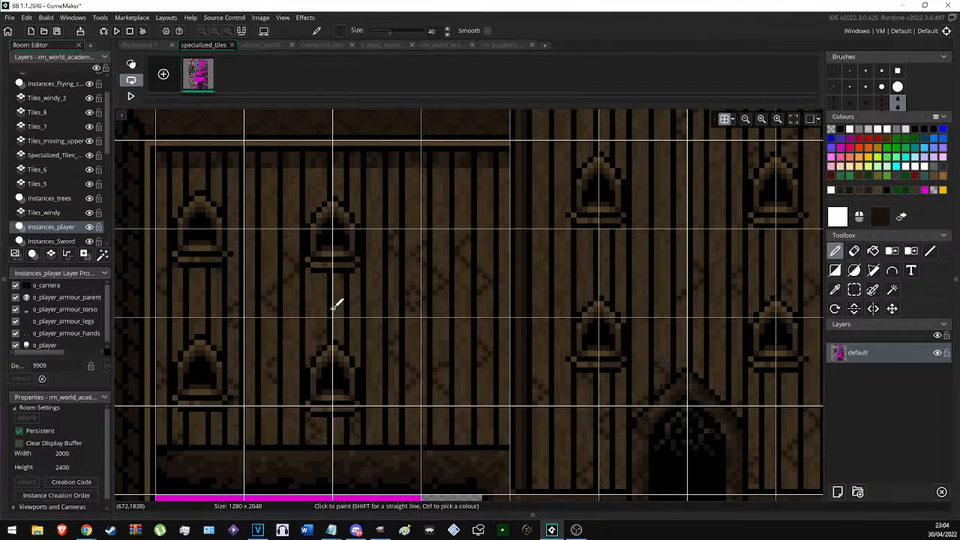
{"action": "left_click", "coordinate": [335, 301]}
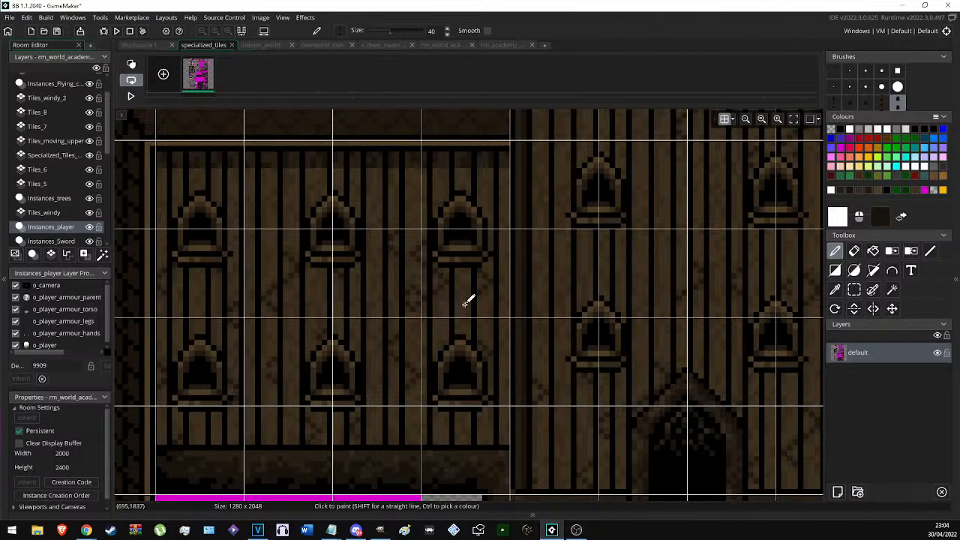
Stamp the first window pair on the wall right of the tower, level with the pairs on the left wall.
{"action": "scroll", "coordinate": [461, 300], "scroll_direction": "down", "scroll_amount": 2}
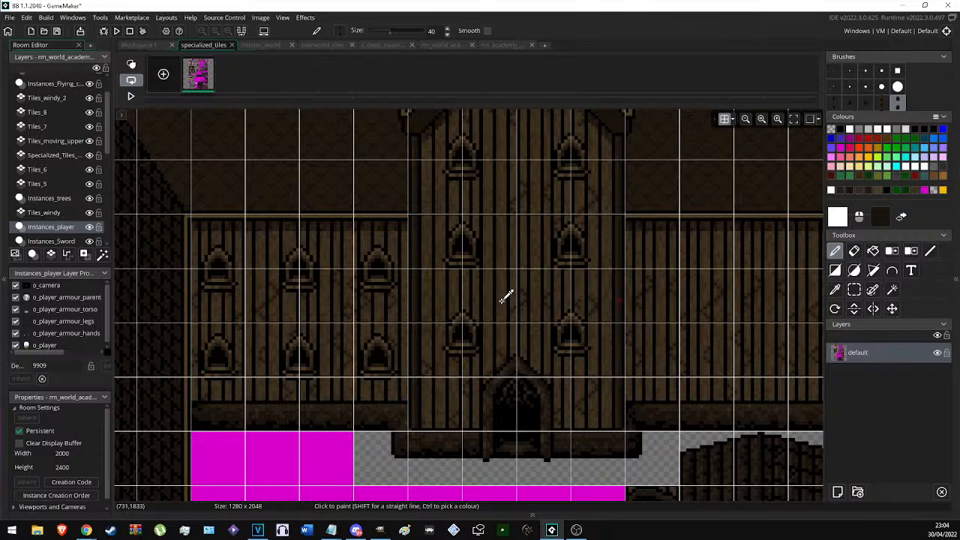
{"action": "scroll", "coordinate": [382, 274], "scroll_direction": "up", "scroll_amount": 1}
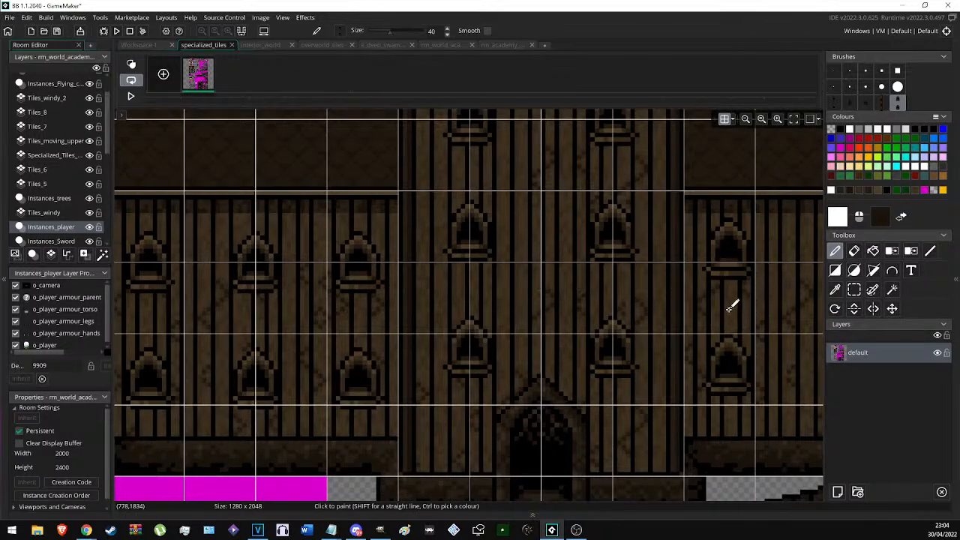
{"action": "middle_click_drag", "start_coordinate": [724, 320], "coordinate": [461, 320]}
{"action": "scroll", "coordinate": [461, 320], "scroll_direction": "up", "scroll_amount": 3}
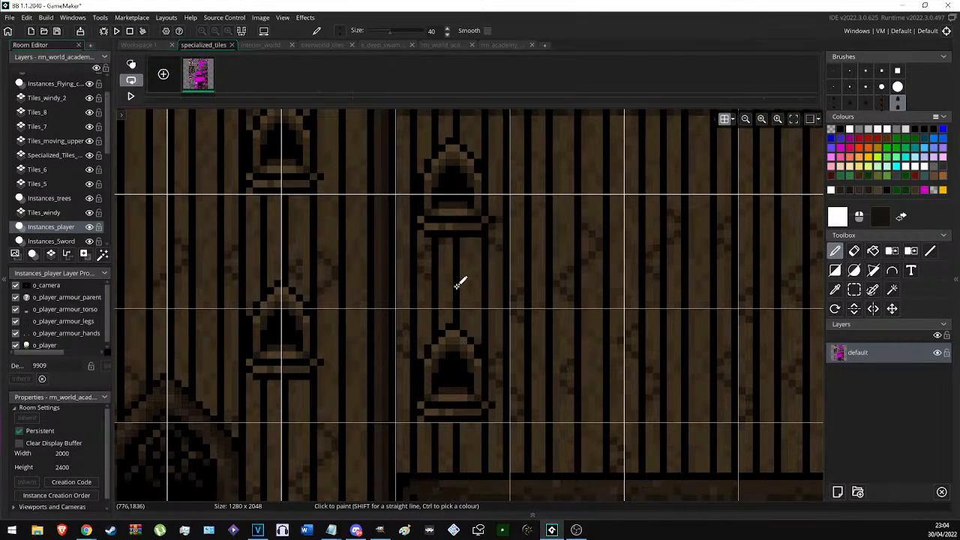
{"action": "middle_click_drag", "start_coordinate": [459, 285], "coordinate": [777, 314]}
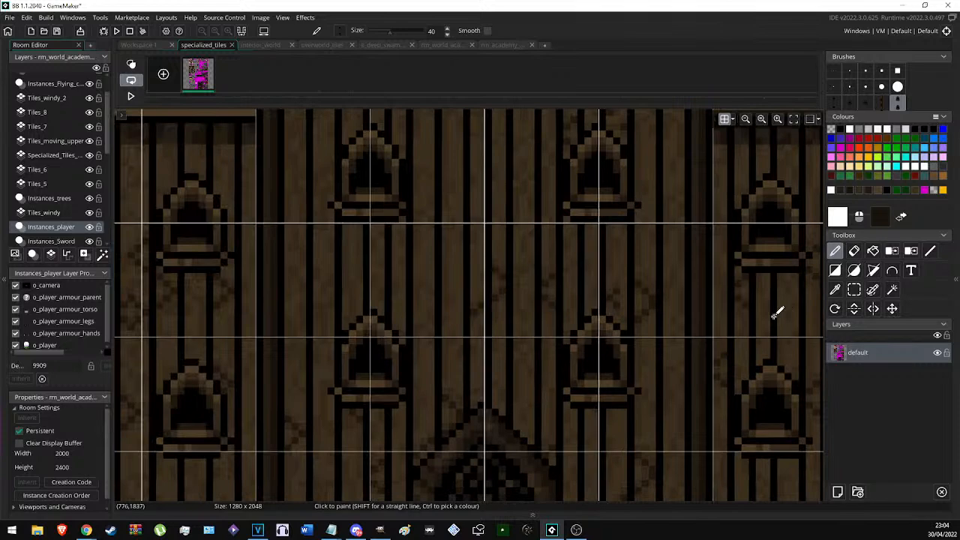
{"action": "scroll", "coordinate": [777, 315], "scroll_direction": "left", "scroll_amount": 5, "text": "shift"}
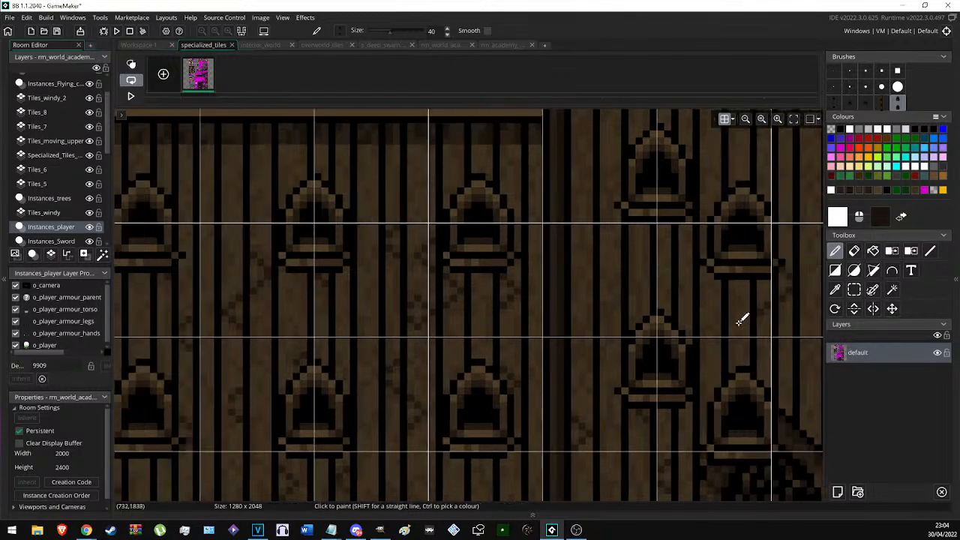
{"action": "scroll", "coordinate": [491, 317], "scroll_direction": "right", "scroll_amount": 8, "text": "shift"}
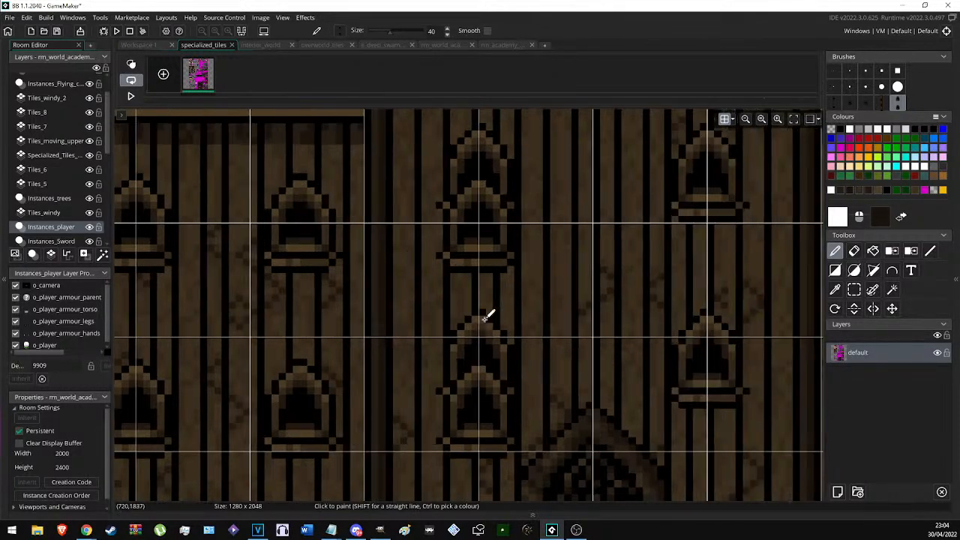
{"action": "scroll", "coordinate": [486, 317], "scroll_direction": "right", "scroll_amount": 1, "text": "shift"}
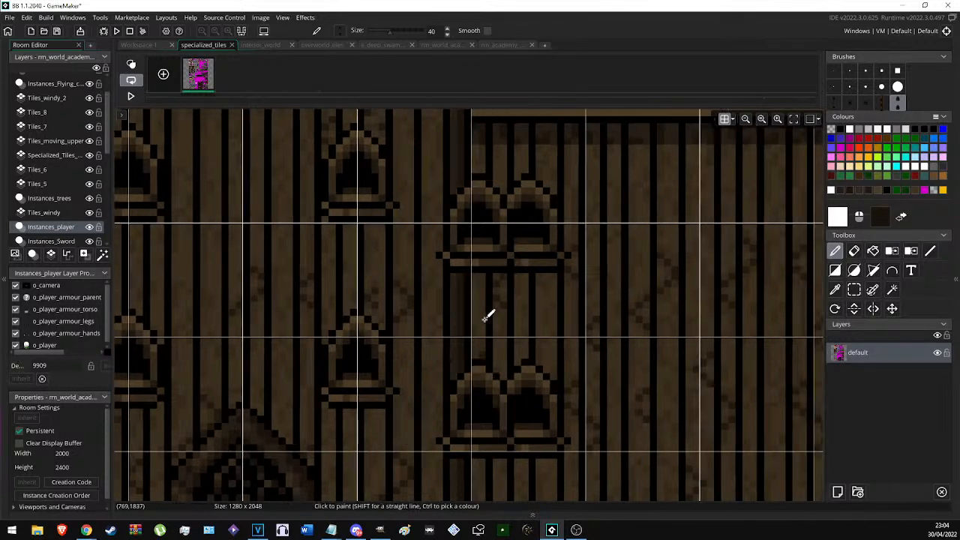
Stamp a second and a third window pair farther along the wall right of the tower.
{"action": "scroll", "coordinate": [667, 307], "scroll_direction": "down", "scroll_amount": 1}
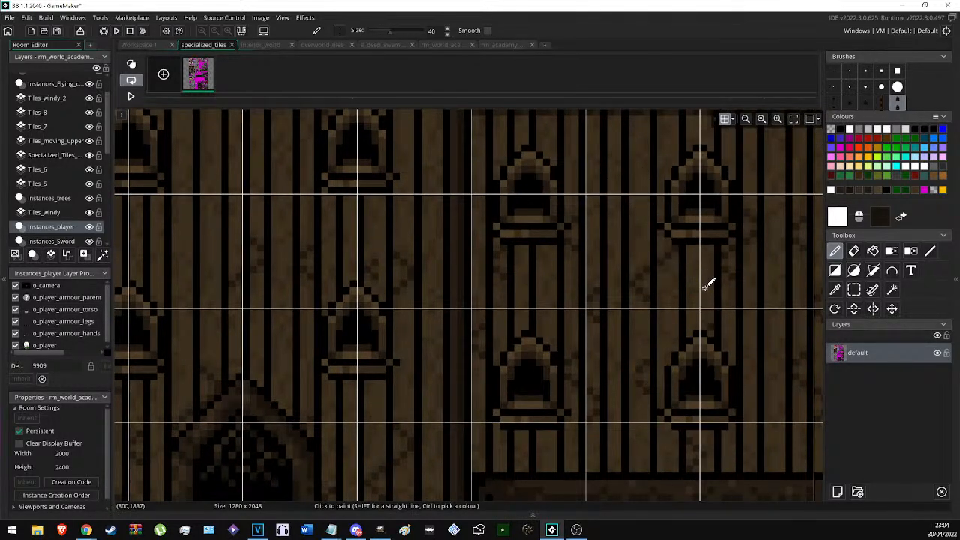
{"action": "left_click_drag", "start_coordinate": [592, 291], "coordinate": [708, 291]}
{"action": "key", "text": "ctrl+z"}
{"action": "mouse_move", "coordinate": [707, 291]}
{"action": "middle_mouse_down"}
{"action": "mouse_move", "coordinate": [357, 305]}
{"action": "mouse_move", "coordinate": [400, 300]}
{"action": "middle_mouse_up"}
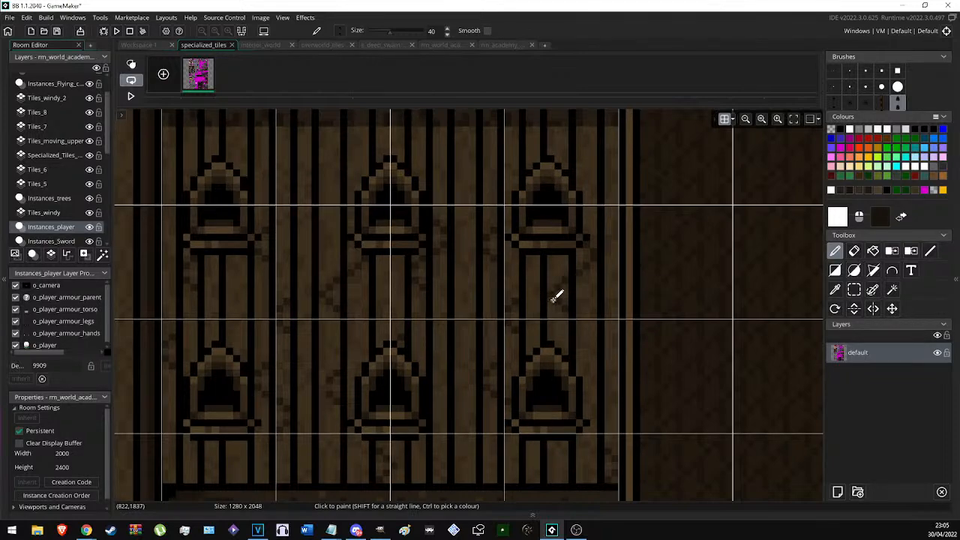
{"action": "key", "text": "s"}
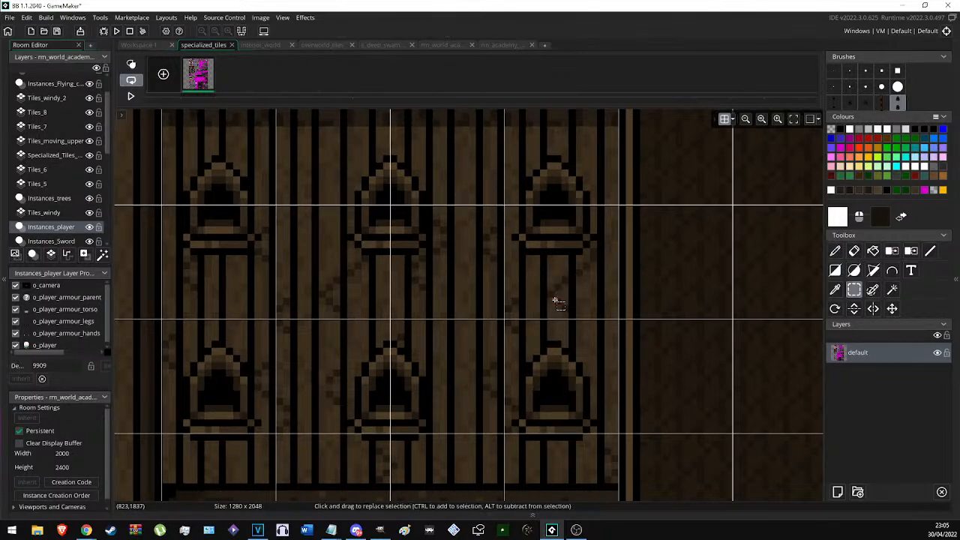
Hide the grid and examine the spacing of the window pairs on both walls beside the tower.
{"action": "scroll", "coordinate": [630, 318], "scroll_direction": "down", "scroll_amount": 5, "text": "ctrl"}
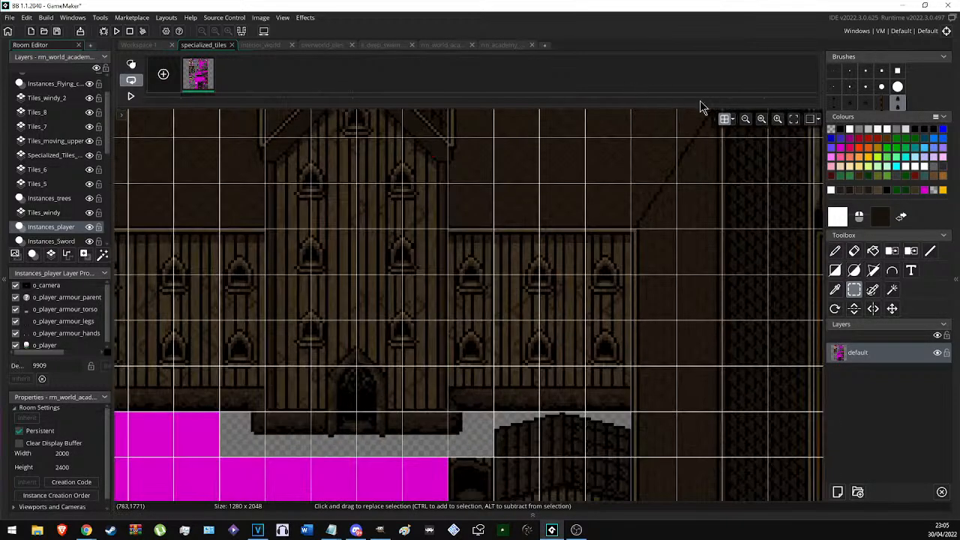
{"action": "left_click", "coordinate": [724, 122]}
{"action": "scroll", "coordinate": [668, 230], "scroll_direction": "down", "scroll_amount": 4, "text": "ctrl"}
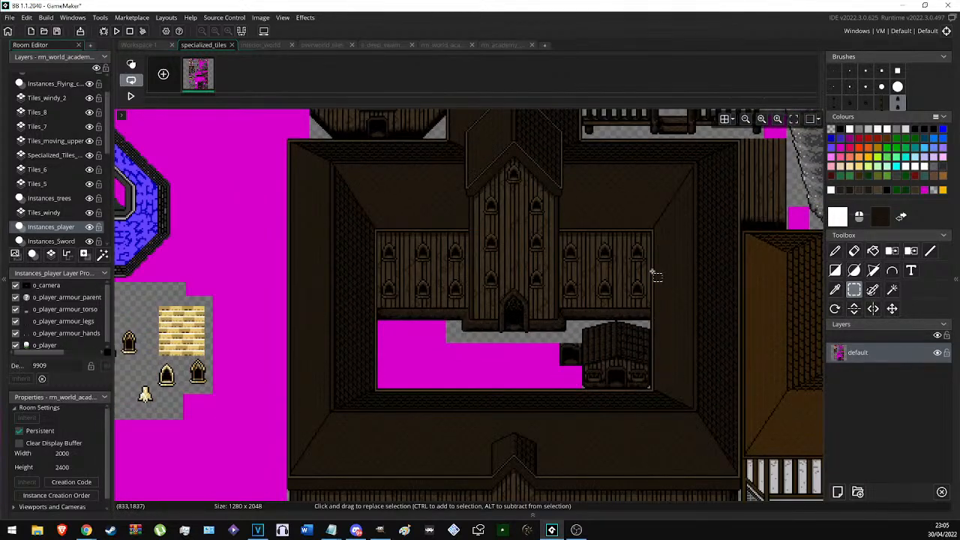
{"action": "scroll", "coordinate": [648, 271], "scroll_direction": "up", "scroll_amount": 9, "text": "ctrl"}
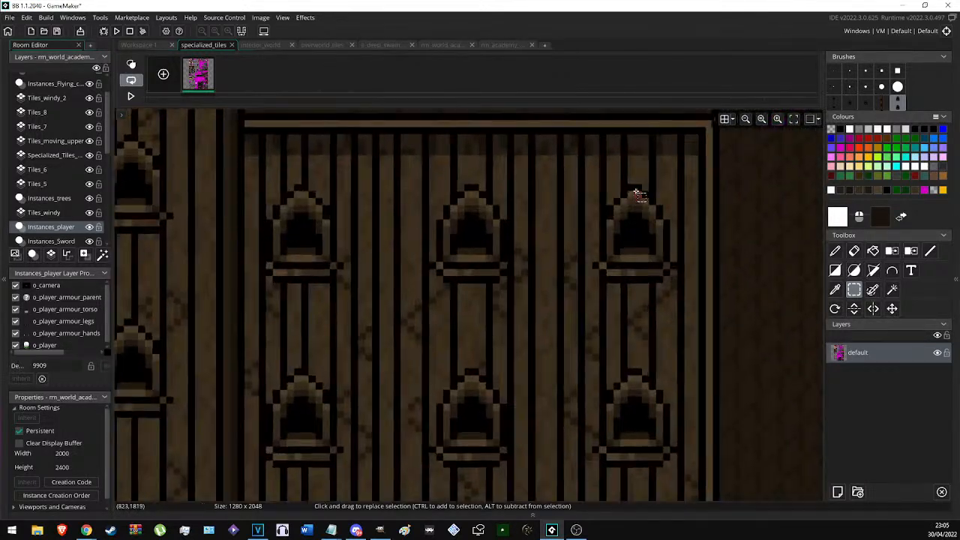
{"action": "left_click_drag", "start_coordinate": [630, 187], "coordinate": [278, 156]}
{"action": "left_click", "coordinate": [358, 256]}
Compare the gaps between the right wall's windows using white size-13 square marks, undo the marks and reselect the window-pair brush.
{"action": "left_click", "coordinate": [897, 70]}
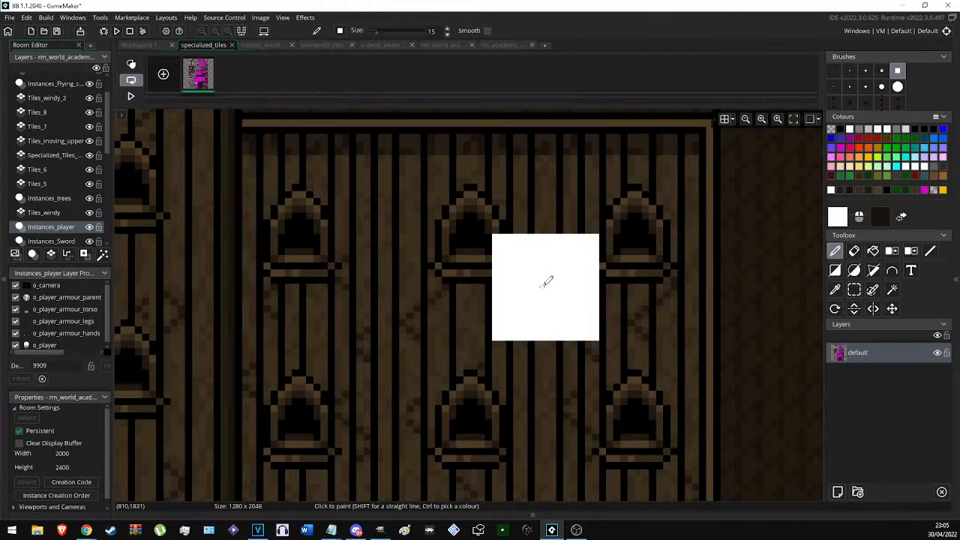
{"action": "left_click", "coordinate": [449, 35]}
{"action": "left_click", "coordinate": [449, 35]}
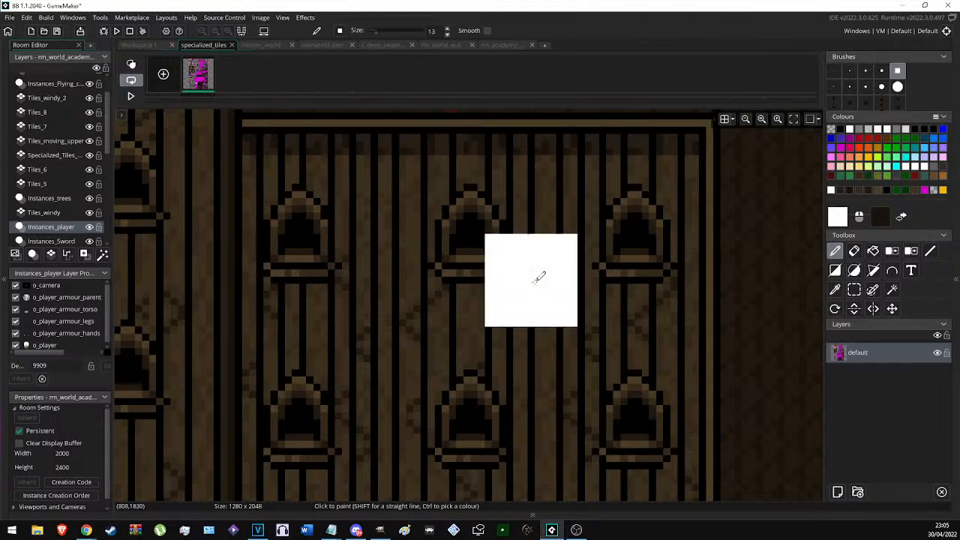
{"action": "scroll", "coordinate": [444, 268], "scroll_direction": "down", "scroll_amount": 1}
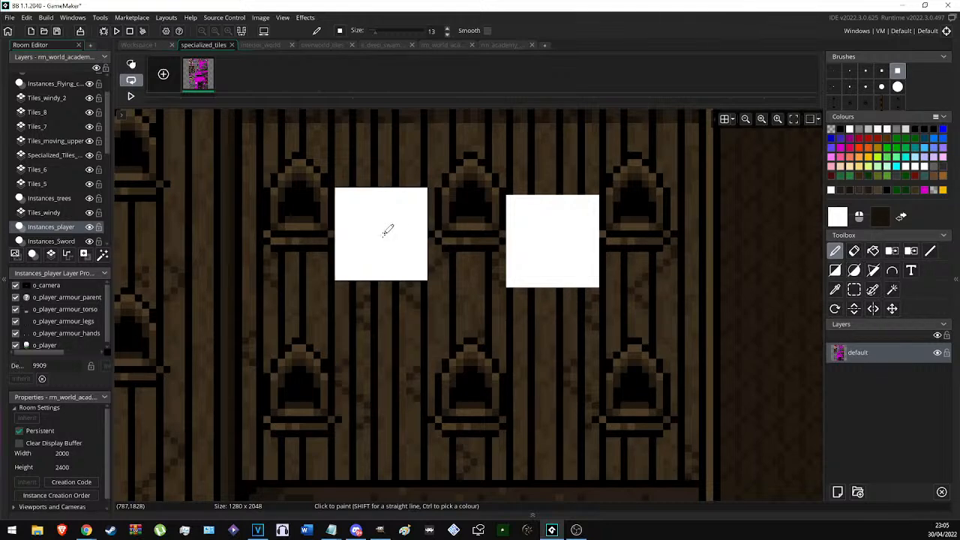
{"action": "key", "text": "ctrl+z"}
{"action": "left_click", "coordinate": [897, 102]}
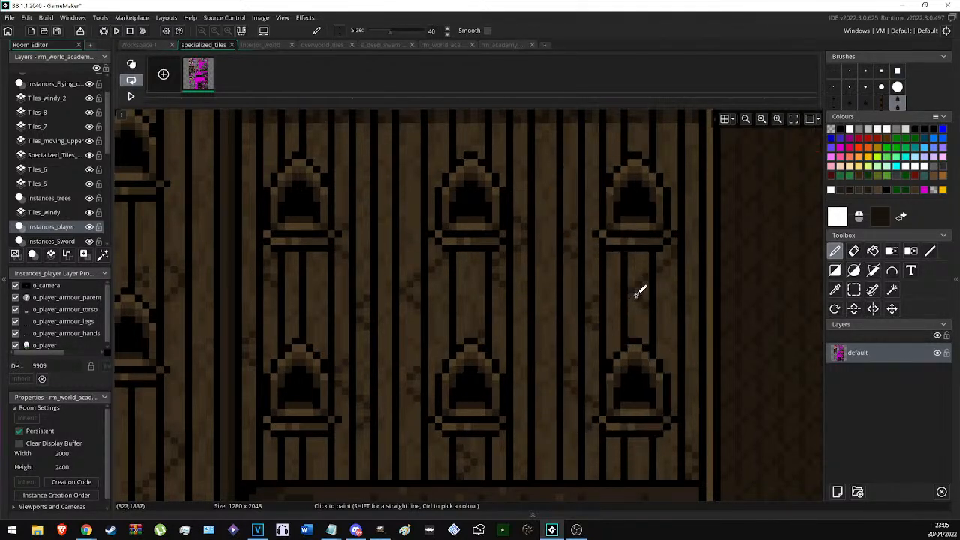
Show the grid and undo the stamped window pairs on the wall right of the tower.
{"action": "left_click", "coordinate": [724, 118]}
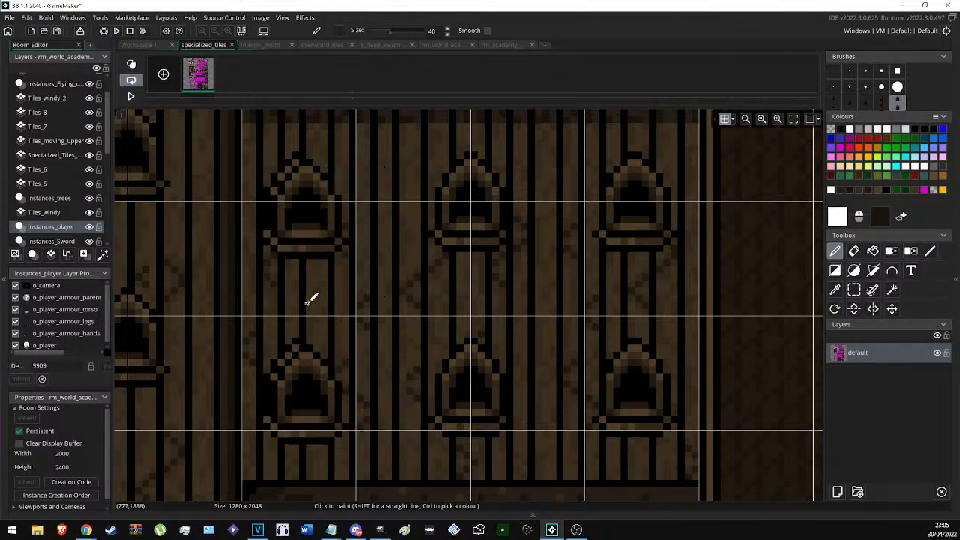
{"action": "key", "text": "s"}
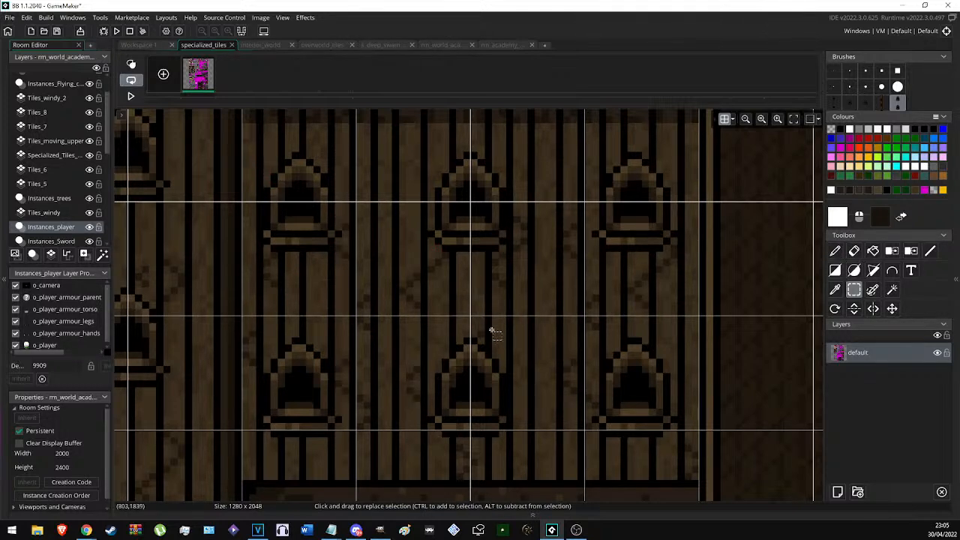
{"action": "key", "text": "d"}
{"action": "key", "text": "ctrl+z"}
{"action": "key", "text": "ctrl+z"}
{"action": "key", "text": "ctrl+y"}
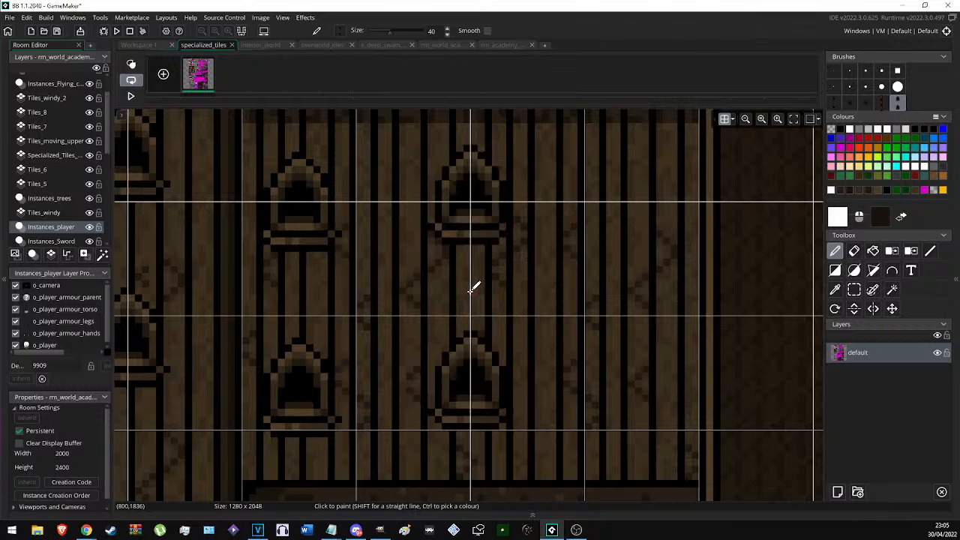
{"action": "key", "text": "ctrl+z"}
{"action": "key", "text": "ctrl+y"}
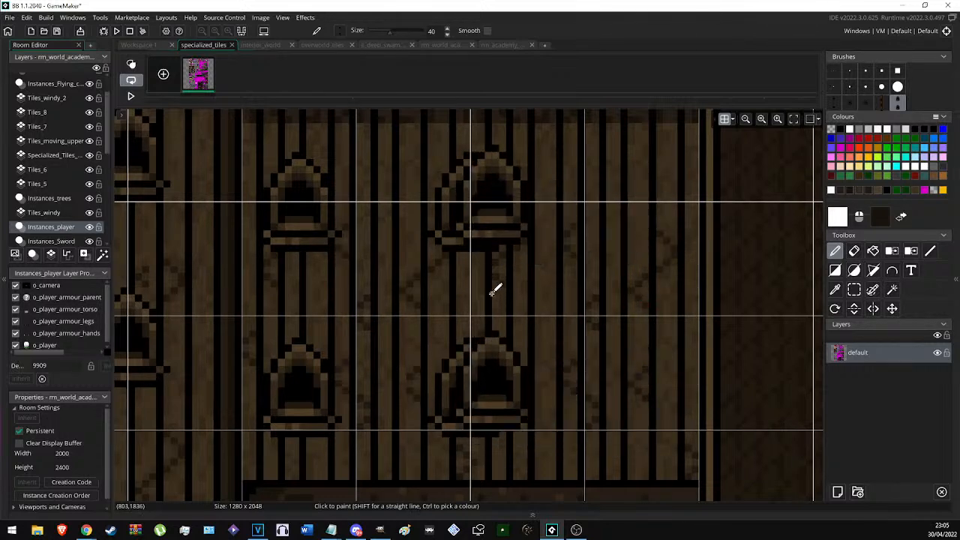
{"action": "key", "text": "ctrl+z"}
{"action": "key", "text": "ctrl+y"}
{"action": "key", "text": "ctrl+z"}
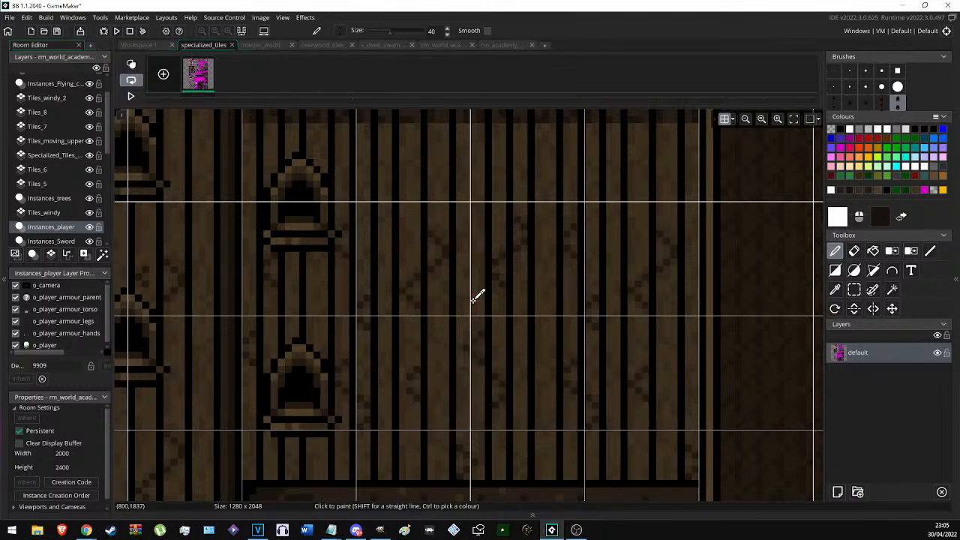
Restamp three window pairs across the wall right of the tower, with the first pair one pixel farther from the tower.
{"action": "key", "text": "ctrl+y"}
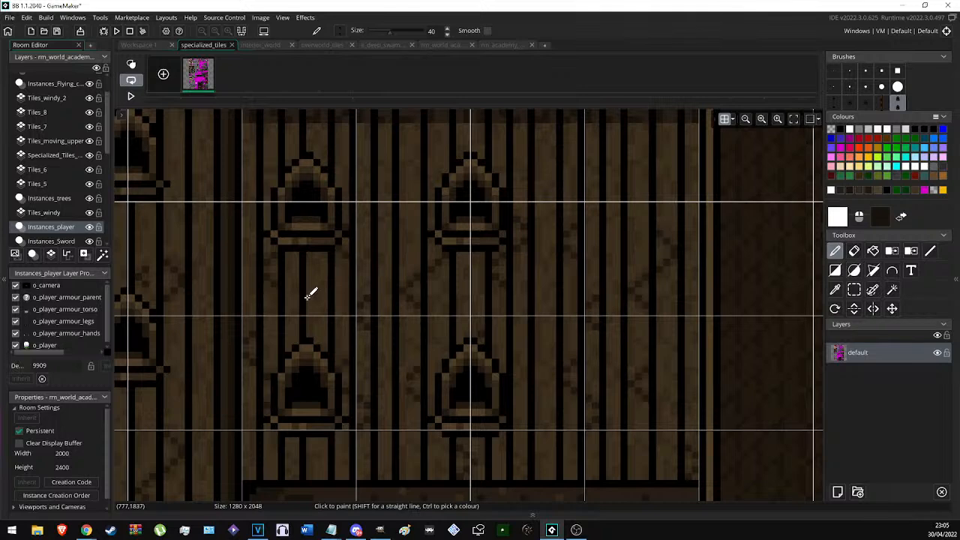
{"action": "left_click_drag", "start_coordinate": [327, 296], "coordinate": [627, 297]}
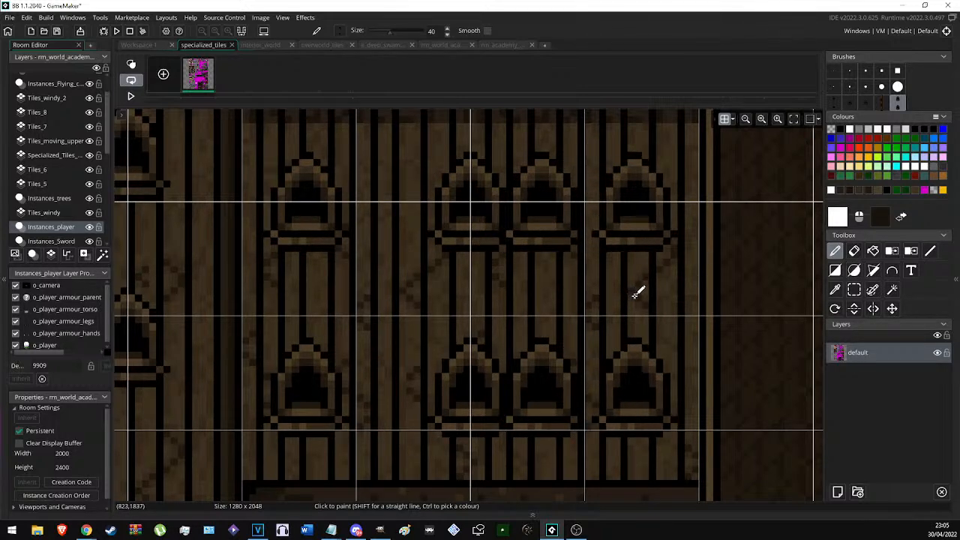
{"action": "key", "text": "ctrl+z"}
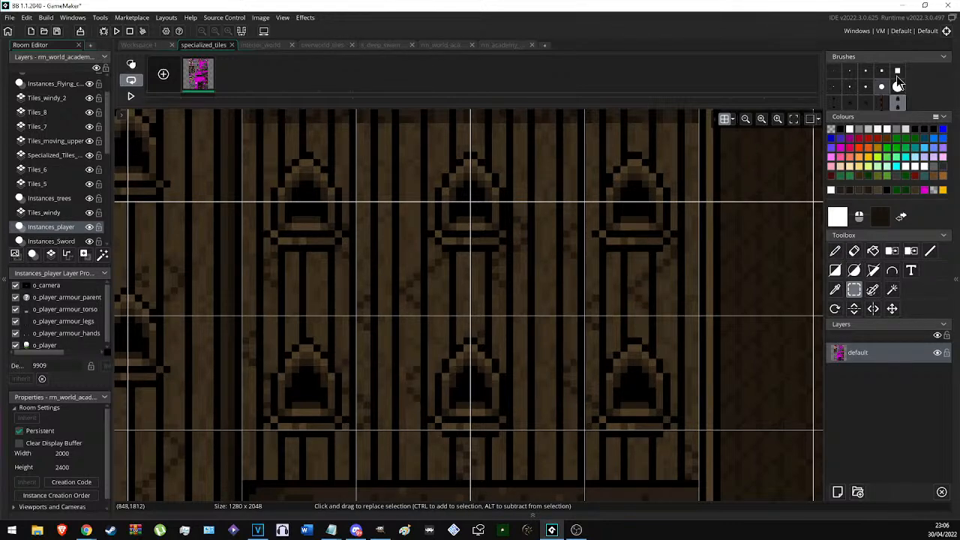
Compare the gaps between the window pairs on both walls beside the tower using the white square brush at size 13.
{"action": "left_click", "coordinate": [897, 70]}
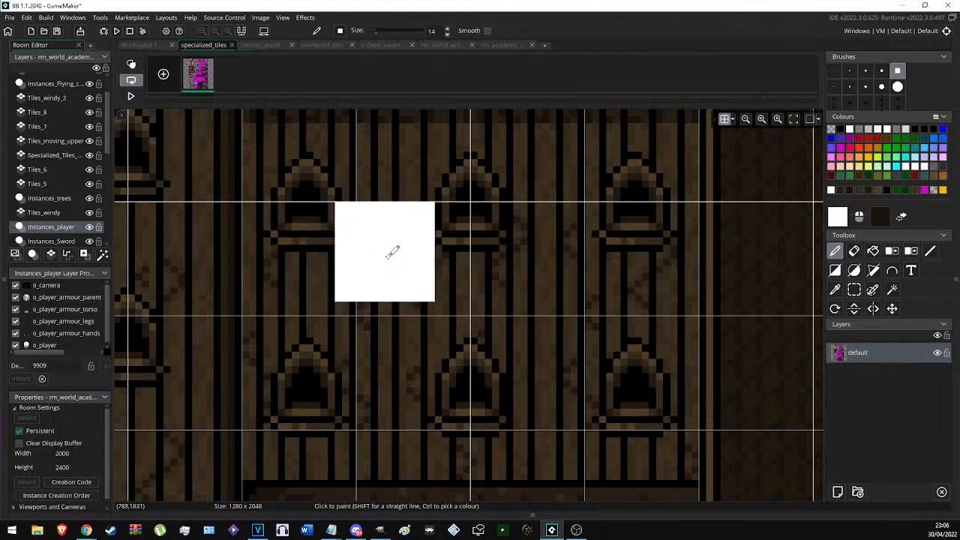
{"action": "left_click", "coordinate": [447, 35]}
{"action": "middle_click_drag", "start_coordinate": [316, 275], "coordinate": [784, 237]}
{"action": "middle_click_drag", "start_coordinate": [293, 239], "coordinate": [653, 239]}
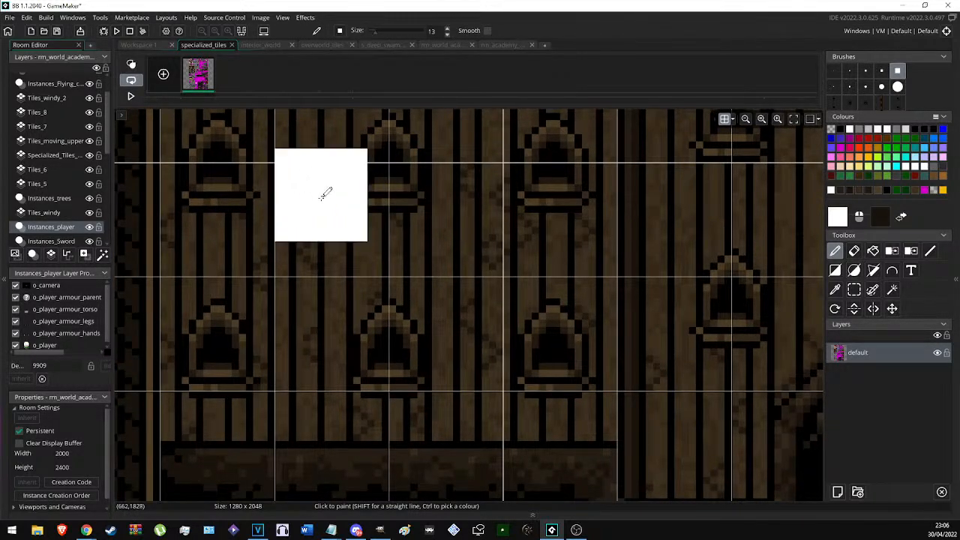
{"action": "middle_click_drag", "start_coordinate": [292, 240], "coordinate": [303, 248]}
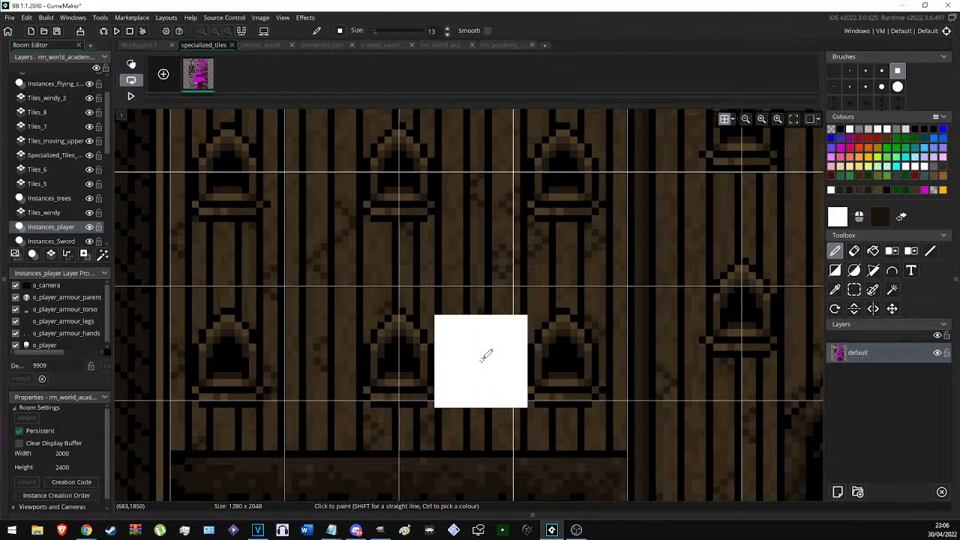
{"action": "middle_click_drag", "start_coordinate": [346, 248], "coordinate": [392, 291]}
Move the window pair farthest from the tower on the left wall one pixel closer to the tower, then enlarge the canvas area.
{"action": "key", "text": "s"}
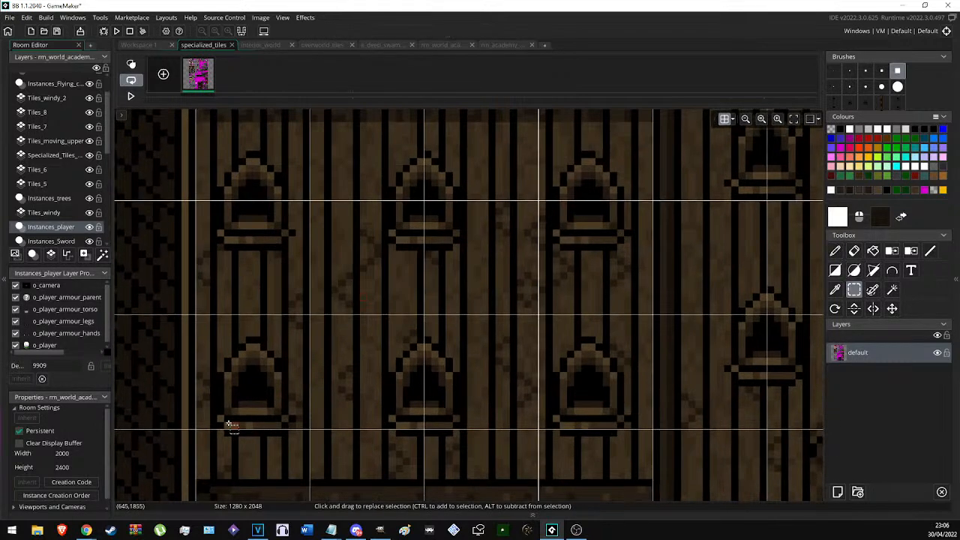
{"action": "left_click_drag", "start_coordinate": [205, 436], "coordinate": [296, 144]}
{"action": "left_click_drag", "start_coordinate": [245, 255], "coordinate": [249, 255]}
{"action": "key", "text": "d"}
{"action": "left_click", "coordinate": [242, 31]}
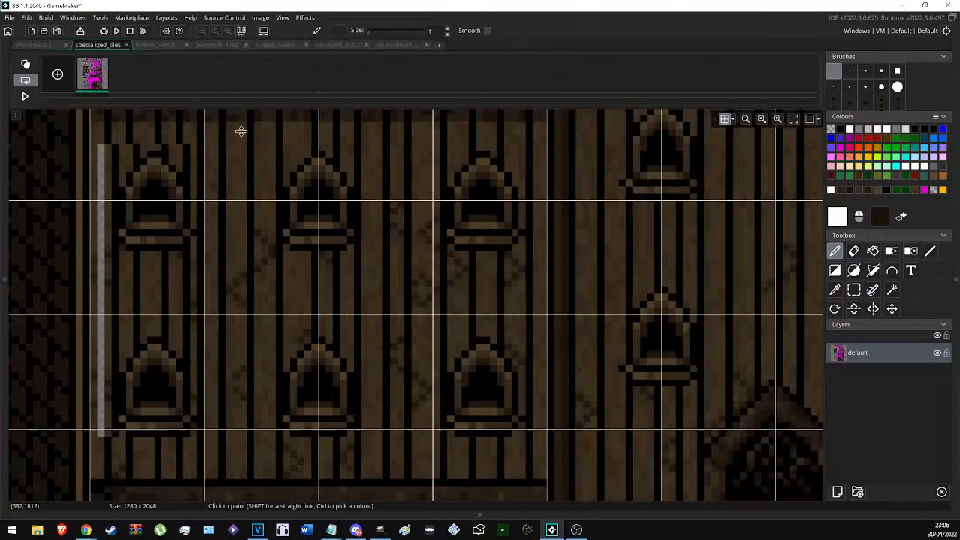
Sample black and plank brown, and redraw the plank lines above and beside the shifted upper window to match the wall.
{"action": "scroll", "coordinate": [95, 131], "scroll_direction": "up", "scroll_amount": 4}
{"action": "scroll", "coordinate": [259, 195], "scroll_direction": "up", "scroll_amount": 1}
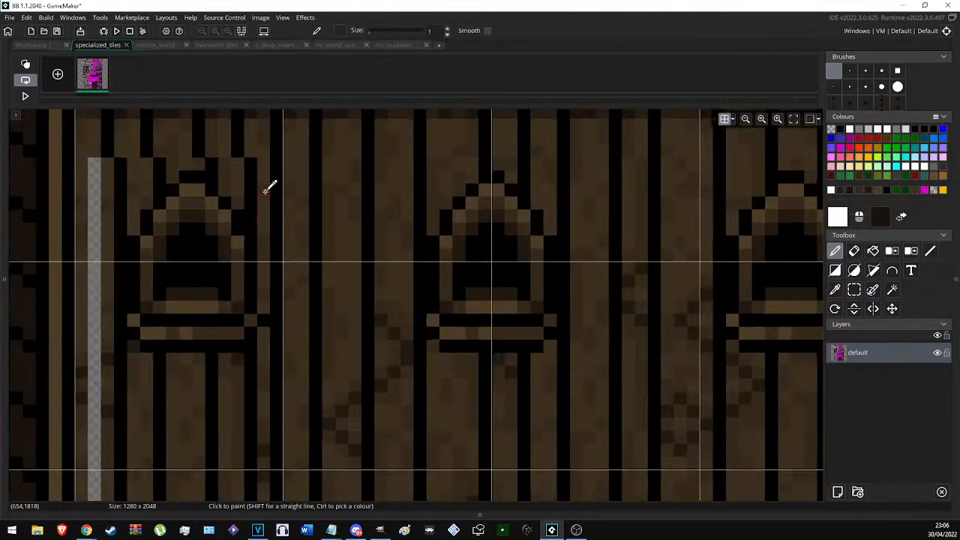
{"action": "left_click", "coordinate": [262, 193], "text": "ctrl"}
{"action": "scroll", "coordinate": [261, 199], "scroll_direction": "down", "scroll_amount": 2}
{"action": "mouse_move", "coordinate": [252, 212]}
{"action": "left_mouse_down"}
{"action": "mouse_move", "coordinate": [257, 169]}
{"action": "mouse_move", "coordinate": [241, 204]}
{"action": "left_mouse_up"}
{"action": "right_click", "coordinate": [260, 168], "text": "ctrl"}
{"action": "left_click", "coordinate": [241, 156], "text": "ctrl"}
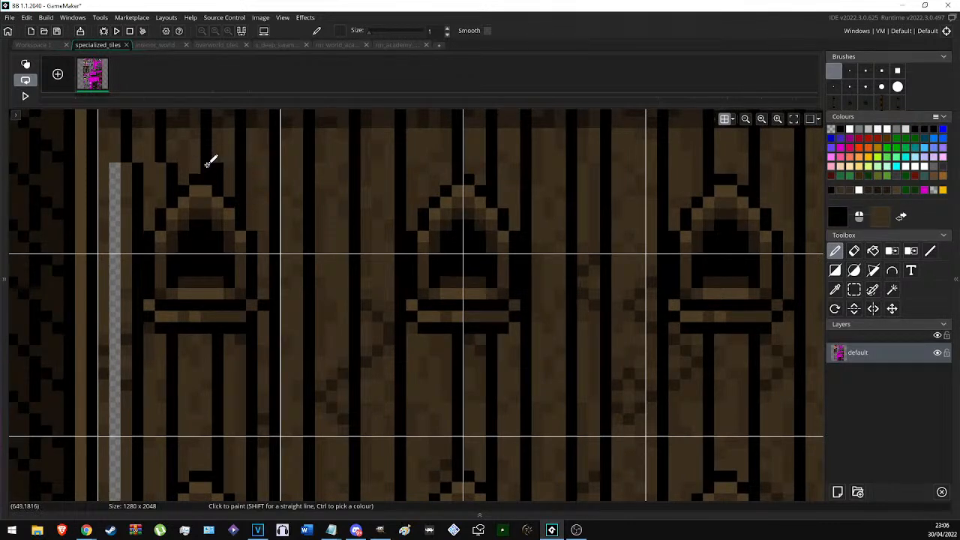
{"action": "mouse_move", "coordinate": [216, 154]}
{"action": "right_mouse_down"}
{"action": "mouse_move", "coordinate": [217, 167]}
{"action": "mouse_move", "coordinate": [166, 189]}
{"action": "mouse_move", "coordinate": [171, 168]}
{"action": "right_mouse_up"}
{"action": "left_click_drag", "start_coordinate": [161, 168], "coordinate": [162, 198]}
{"action": "left_click_drag", "start_coordinate": [126, 162], "coordinate": [128, 276]}
Redraw the black plank line beside the shifted lower window one pixel nearer the wall's outer edge, covering the old line in brown.
{"action": "scroll", "coordinate": [137, 278], "scroll_direction": "down", "scroll_amount": 3}
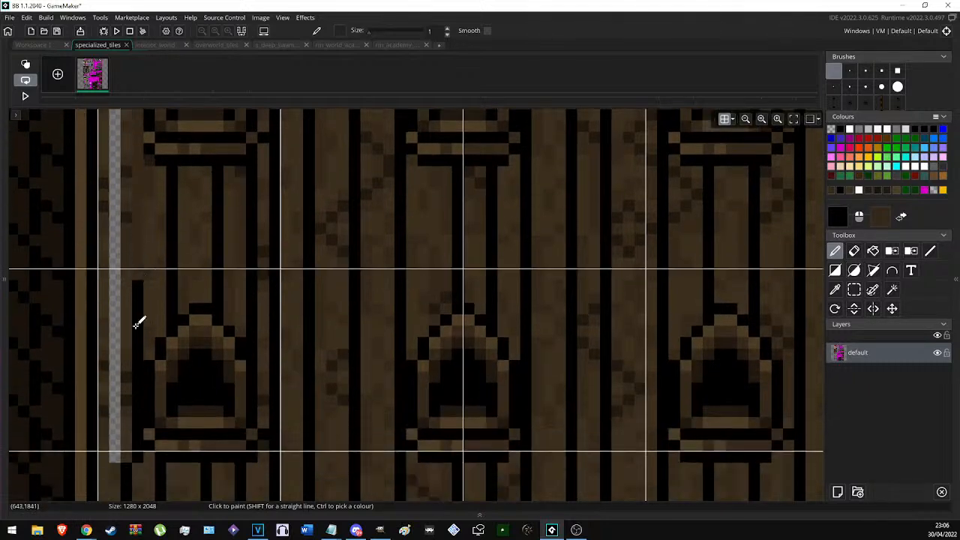
{"action": "right_click_drag", "start_coordinate": [138, 451], "coordinate": [138, 304]}
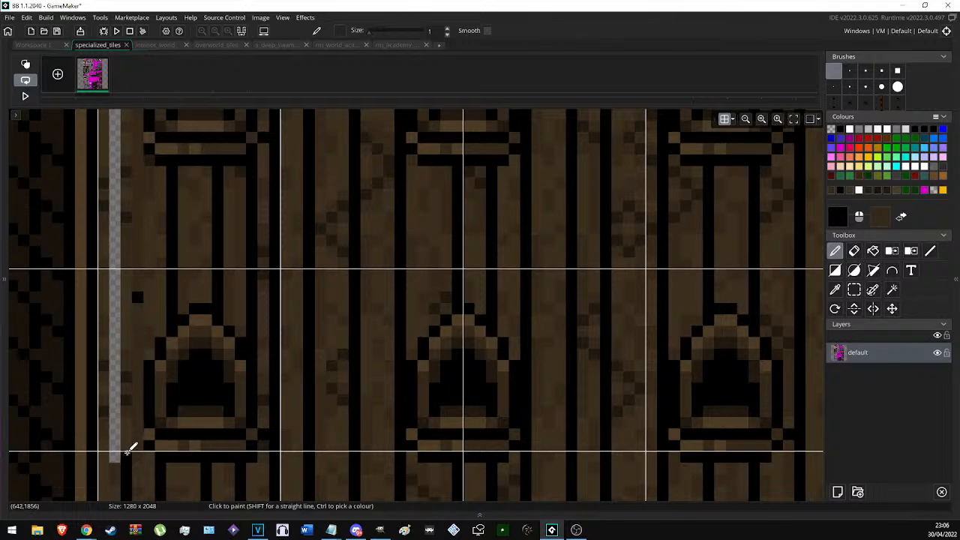
{"action": "left_click_drag", "start_coordinate": [126, 452], "coordinate": [138, 266]}
{"action": "left_click_drag", "start_coordinate": [126, 320], "coordinate": [127, 217]}
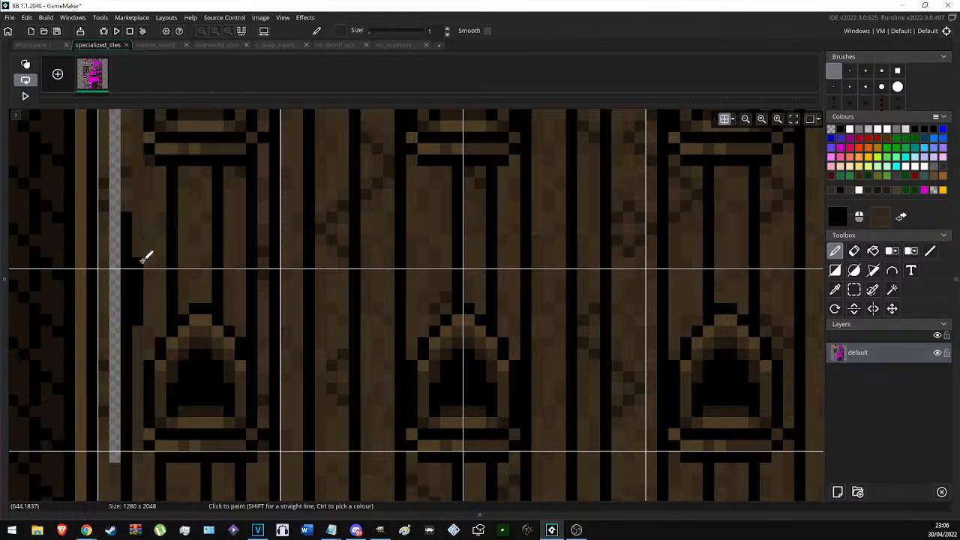
{"action": "right_click_drag", "start_coordinate": [138, 262], "coordinate": [135, 323]}
{"action": "scroll", "coordinate": [138, 306], "scroll_direction": "up", "scroll_amount": 3}
{"action": "left_click_drag", "start_coordinate": [127, 254], "coordinate": [124, 380]}
Redraw the black and brown planks between the shifted upper and lower windows with alternating vertical strokes.
{"action": "mouse_move", "coordinate": [197, 448]}
{"action": "middle_mouse_down"}
{"action": "mouse_move", "coordinate": [197, 382]}
{"action": "mouse_move", "coordinate": [176, 328]}
{"action": "middle_mouse_up"}
{"action": "left_click_drag", "start_coordinate": [141, 218], "coordinate": [139, 375]}
{"action": "right_click_drag", "start_coordinate": [153, 321], "coordinate": [158, 226]}
{"action": "left_click_drag", "start_coordinate": [180, 218], "coordinate": [188, 347]}
{"action": "right_click_drag", "start_coordinate": [196, 350], "coordinate": [200, 218]}
{"action": "left_click_drag", "start_coordinate": [223, 381], "coordinate": [223, 221]}
{"action": "right_click_drag", "start_coordinate": [233, 228], "coordinate": [235, 397]}
Fill the transparent strip at the left wall's outer edge with sampled plank brown and review the whole building without the grid.
{"action": "scroll", "coordinate": [278, 373], "scroll_direction": "down", "scroll_amount": 1}
{"action": "scroll", "coordinate": [270, 372], "scroll_direction": "down", "scroll_amount": 2}
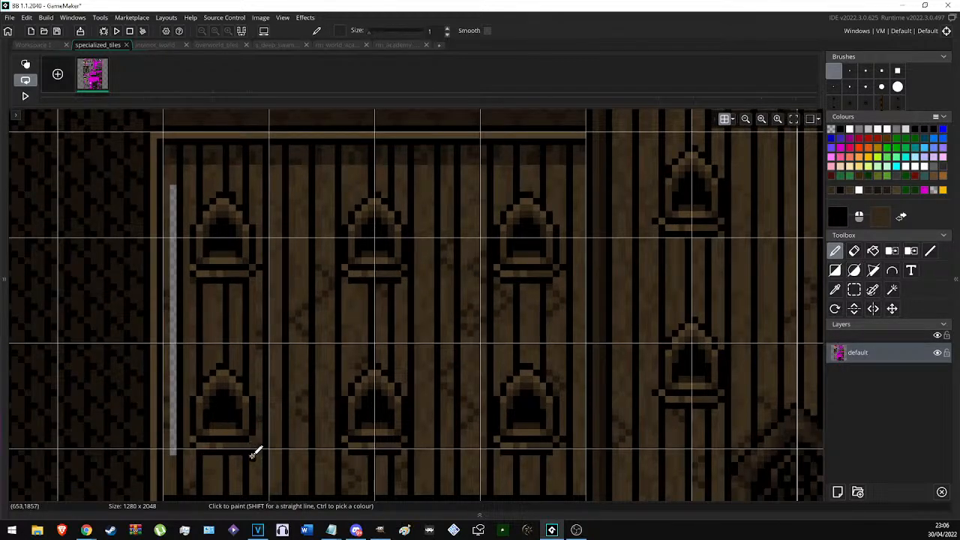
{"action": "middle_click_drag", "start_coordinate": [302, 418], "coordinate": [411, 284]}
{"action": "scroll", "coordinate": [368, 353], "scroll_direction": "up", "scroll_amount": 1}
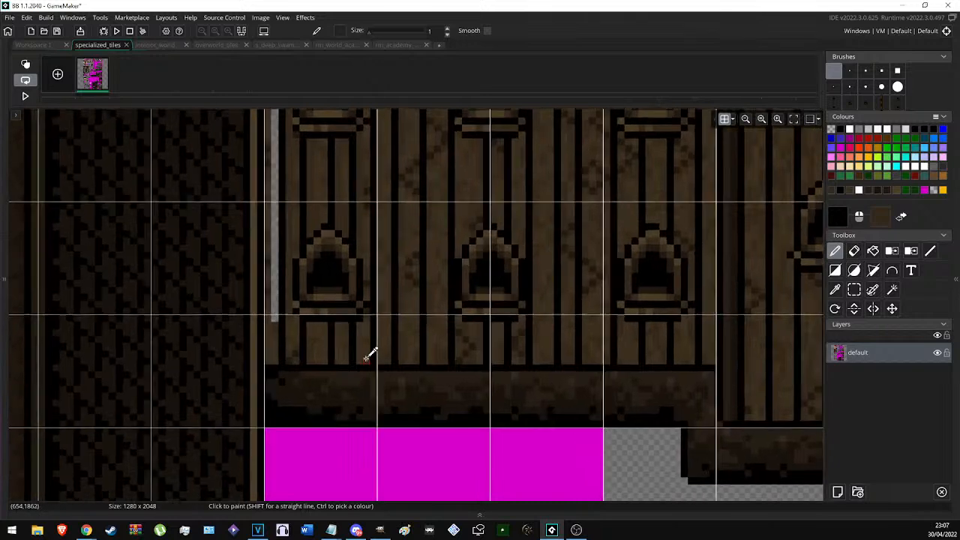
{"action": "left_click", "coordinate": [285, 203], "text": "ctrl"}
{"action": "key", "text": "f"}
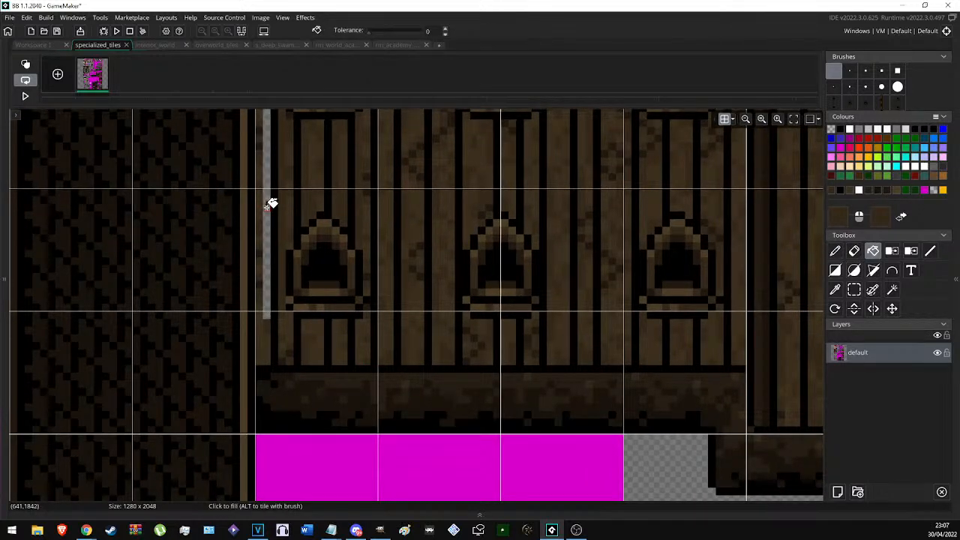
{"action": "key", "text": "p"}
{"action": "scroll", "coordinate": [308, 204], "scroll_direction": "down", "scroll_amount": 1}
{"action": "middle_click_drag", "start_coordinate": [315, 201], "coordinate": [247, 298]}
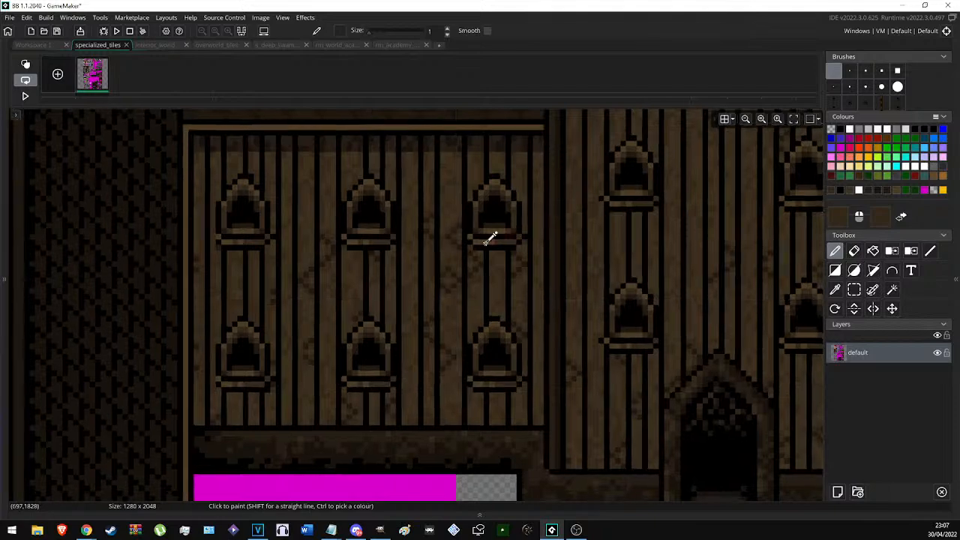
{"action": "scroll", "coordinate": [495, 234], "scroll_direction": "down", "scroll_amount": 1}
{"action": "scroll", "coordinate": [489, 237], "scroll_direction": "down", "scroll_amount": 1}
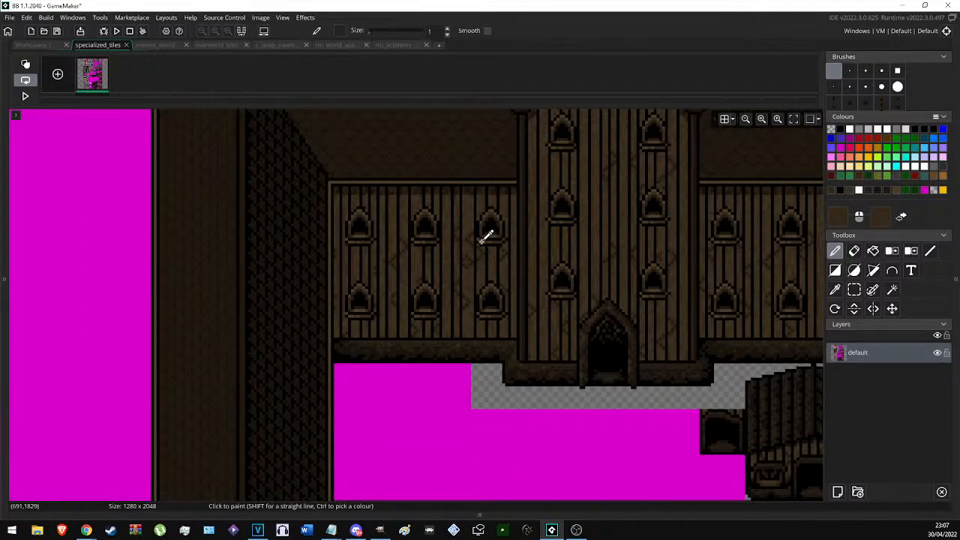
{"action": "scroll", "coordinate": [450, 237], "scroll_direction": "down", "scroll_amount": 3}
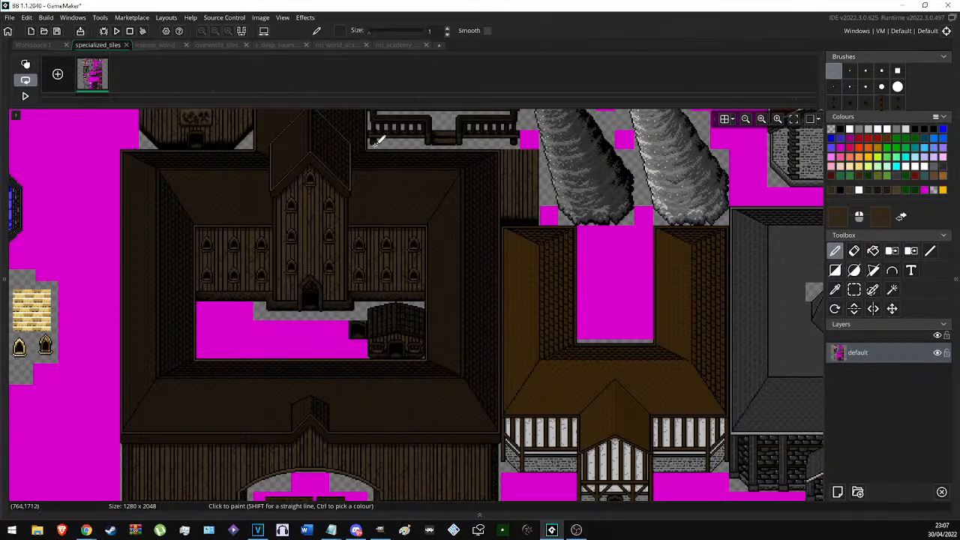
{"action": "middle_click_drag", "start_coordinate": [327, 242], "coordinate": [376, 241]}
{"action": "key", "text": "s"}
{"action": "scroll", "coordinate": [273, 258], "scroll_direction": "up", "scroll_amount": 1}
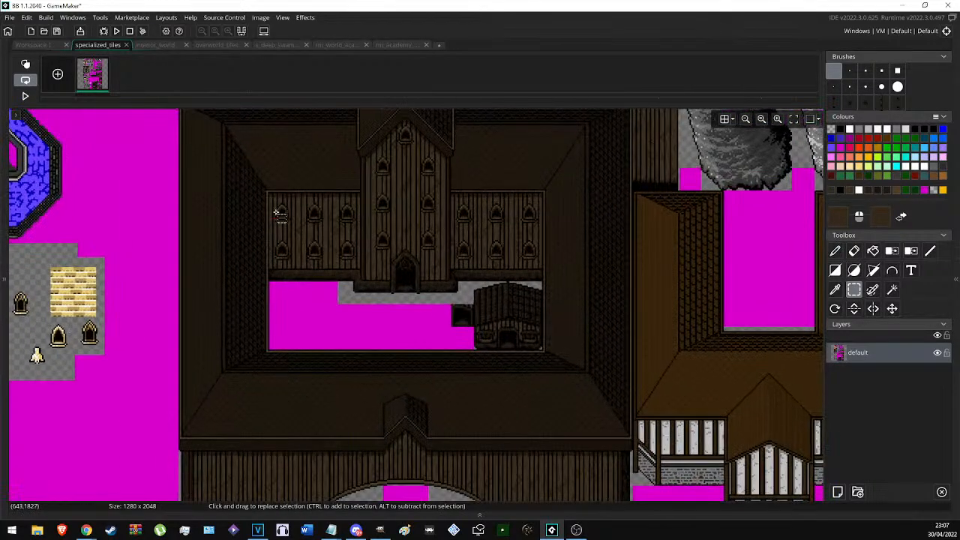
{"action": "scroll", "coordinate": [285, 219], "scroll_direction": "down", "scroll_amount": 1}
{"action": "scroll", "coordinate": [286, 220], "scroll_direction": "up", "scroll_amount": 4}
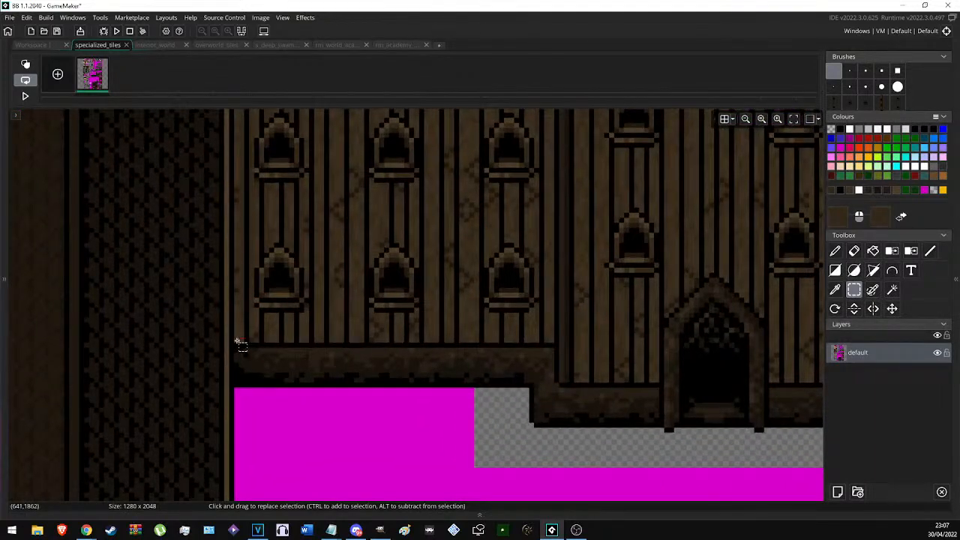
{"action": "left_click_drag", "start_coordinate": [239, 343], "coordinate": [555, 210]}
{"action": "scroll", "coordinate": [570, 214], "scroll_direction": "down", "scroll_amount": 2}
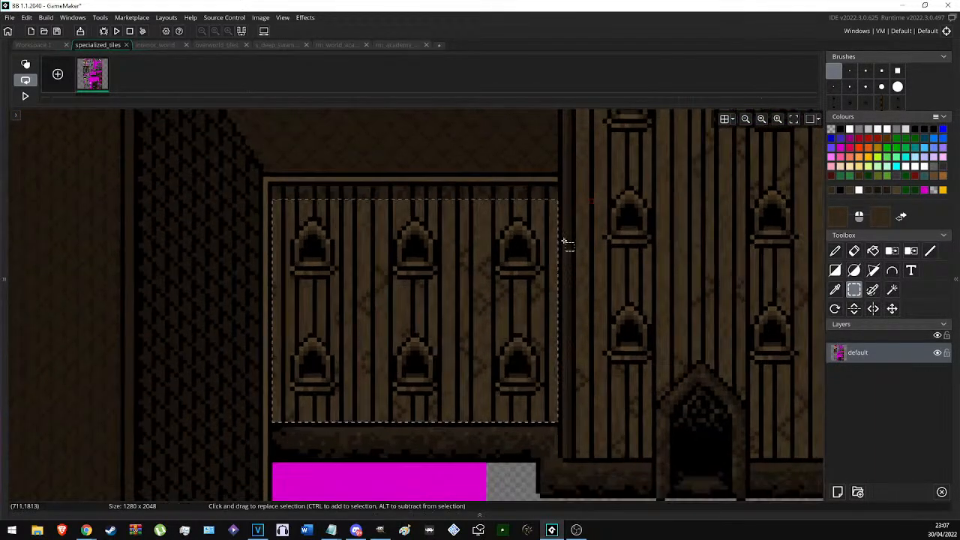
Copy the two outer lower windows with the wall base from the left wall and stamp them at the left end of the front wall.
{"action": "scroll", "coordinate": [446, 420], "scroll_direction": "up", "scroll_amount": 2}
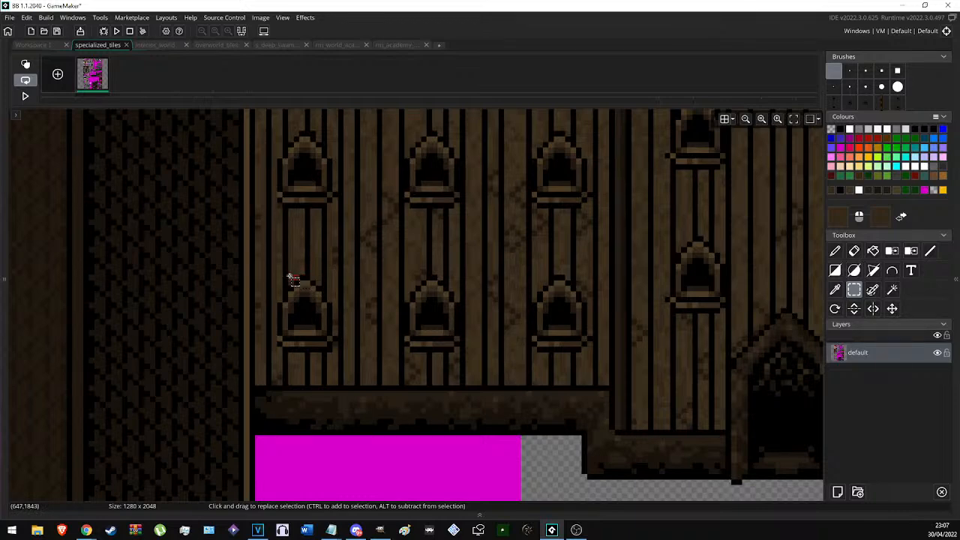
{"action": "mouse_move", "coordinate": [278, 275]}
{"action": "left_mouse_down"}
{"action": "mouse_move", "coordinate": [353, 342]}
{"action": "mouse_move", "coordinate": [460, 413]}
{"action": "mouse_move", "coordinate": [458, 433]}
{"action": "left_mouse_up"}
{"action": "scroll", "coordinate": [525, 403], "scroll_direction": "down", "scroll_amount": 3}
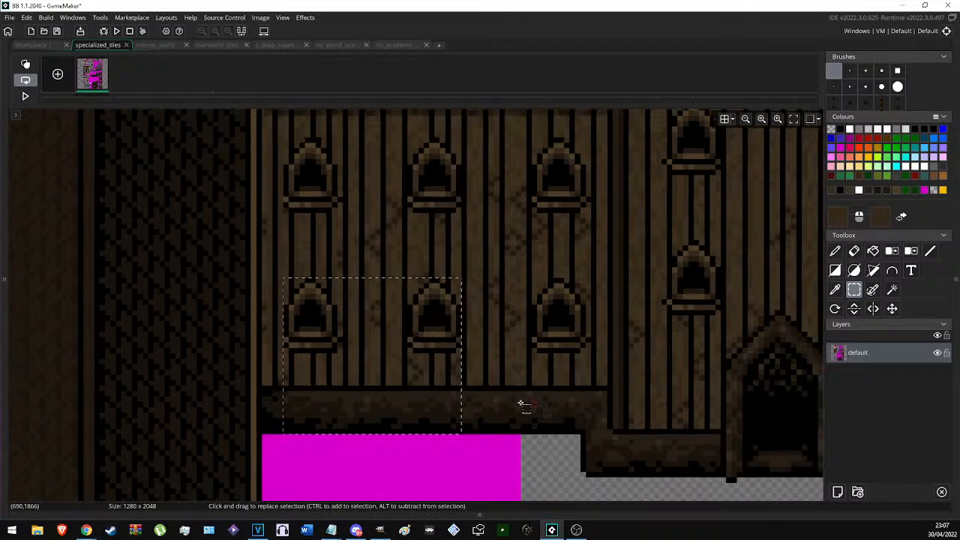
{"action": "key", "text": "ctrl+c"}
{"action": "scroll", "coordinate": [477, 379], "scroll_direction": "down", "scroll_amount": 3}
{"action": "scroll", "coordinate": [358, 390], "scroll_direction": "up", "scroll_amount": 3}
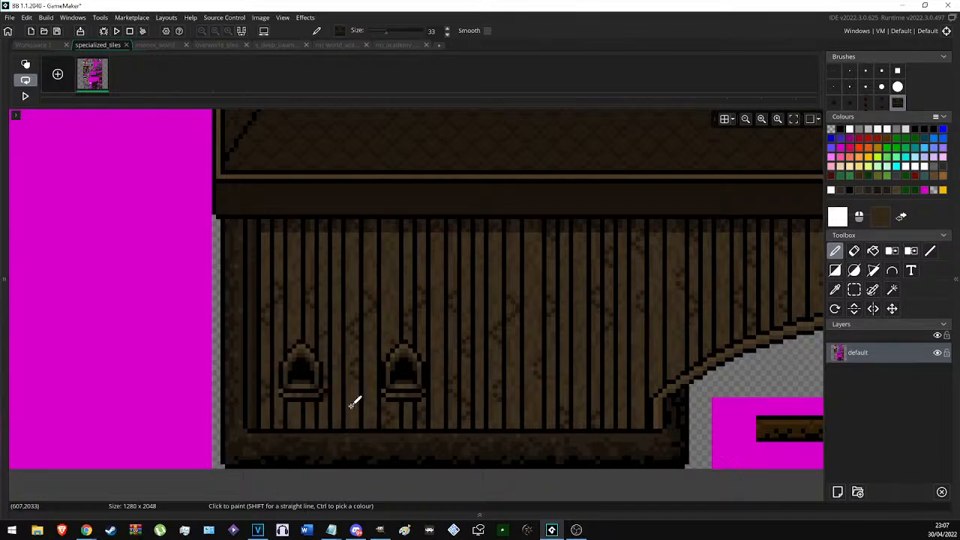
Sample black with the one-pixel brush beside the first window stamped on the front wall.
{"action": "left_click", "coordinate": [833, 71]}
{"action": "scroll", "coordinate": [292, 380], "scroll_direction": "up", "scroll_amount": 2}
{"action": "left_click", "coordinate": [272, 377], "text": "ctrl"}
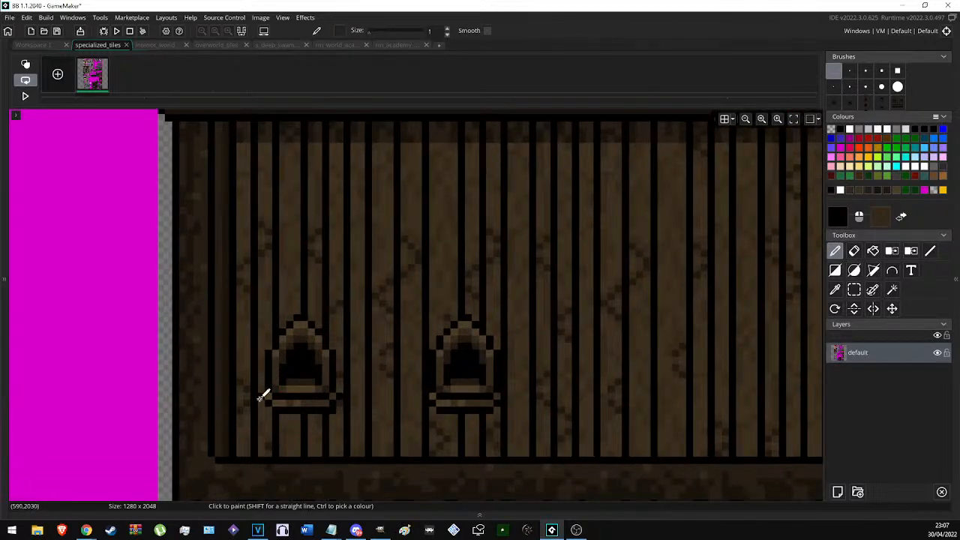
{"action": "key", "text": "s"}
{"action": "scroll", "coordinate": [310, 350], "scroll_direction": "down", "scroll_amount": 3}
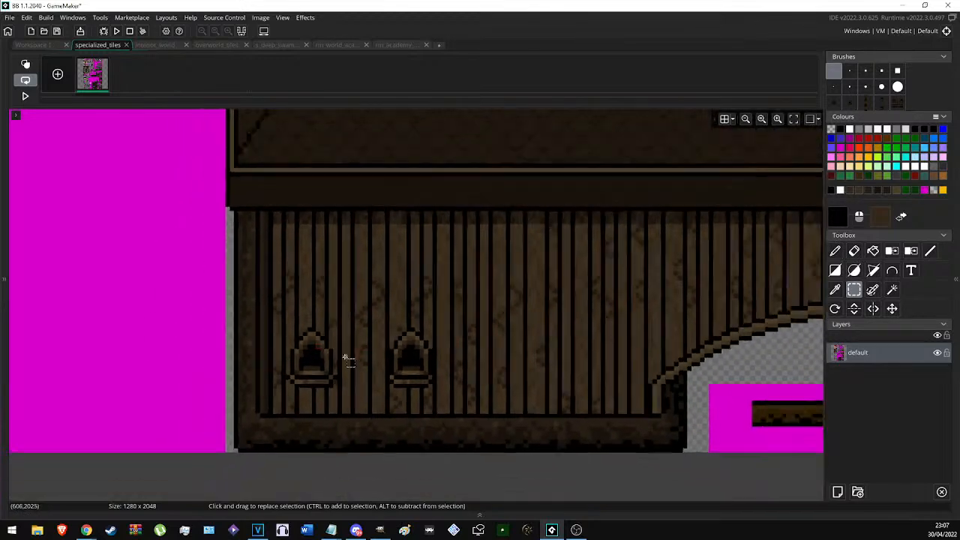
{"action": "scroll", "coordinate": [446, 319], "scroll_direction": "up", "scroll_amount": 1}
Try the stacked window-pair brush over the front wall's second window, with white as the brush colour.
{"action": "left_click", "coordinate": [882, 103]}
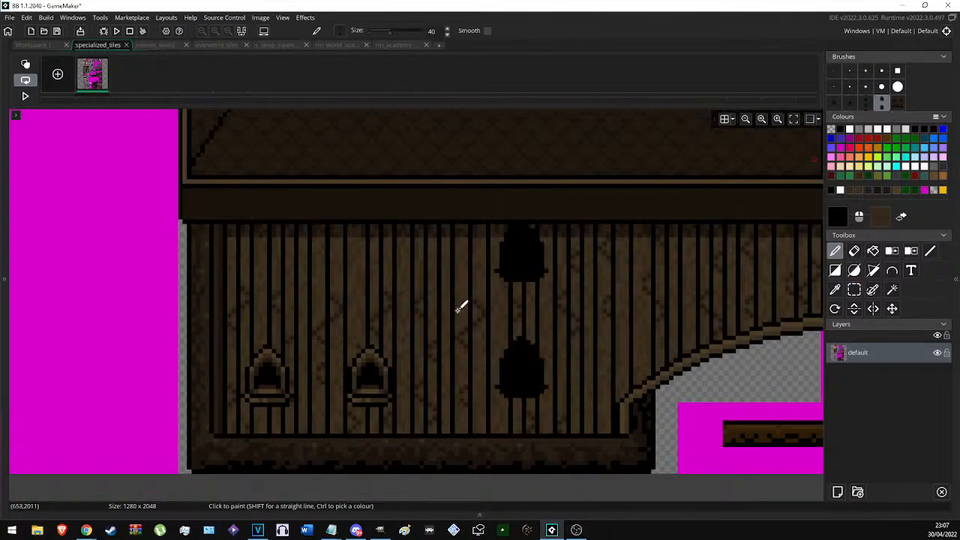
{"action": "left_click", "coordinate": [849, 130]}
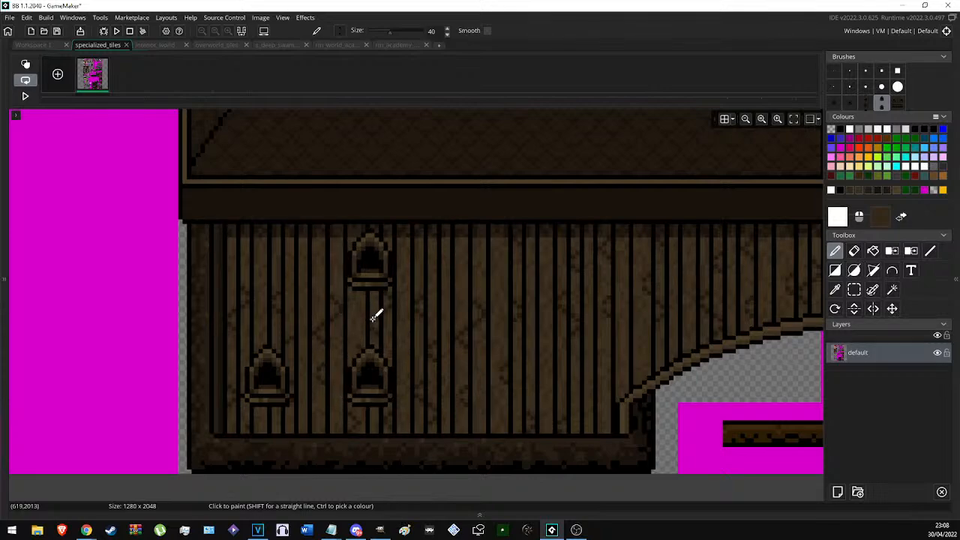
{"action": "scroll", "coordinate": [372, 318], "scroll_direction": "down", "scroll_amount": 3}
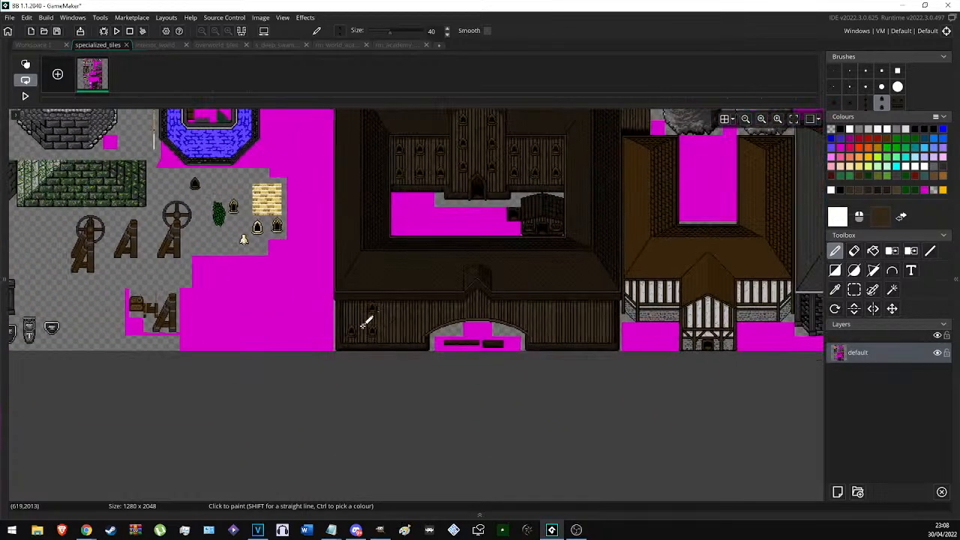
Copy two stacked windows from the tower's left side and compare their spacing against the window pair nearest the tower.
{"action": "middle_click_drag", "start_coordinate": [373, 317], "coordinate": [310, 365]}
{"action": "key", "text": "s"}
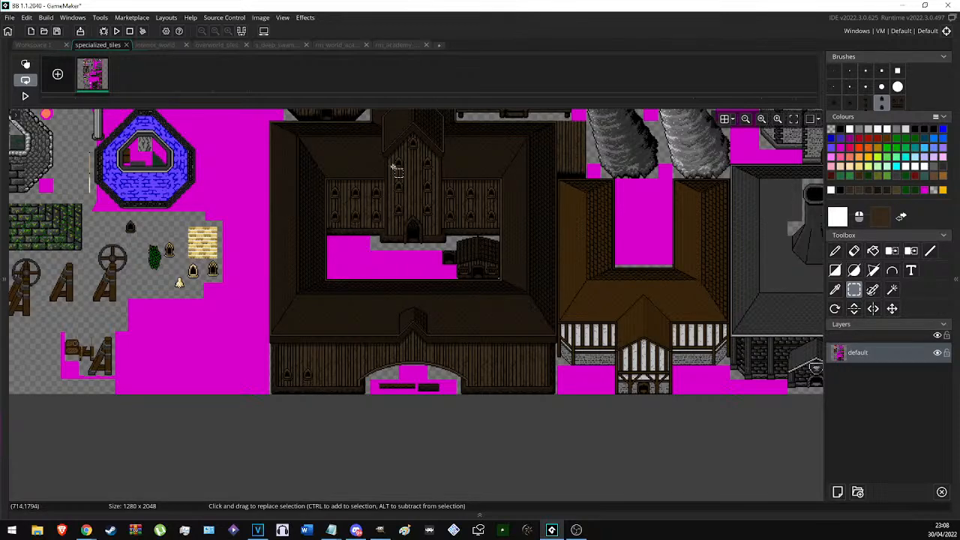
{"action": "scroll", "coordinate": [395, 163], "scroll_direction": "up", "scroll_amount": 4, "text": "ctrl"}
{"action": "left_click_drag", "start_coordinate": [390, 153], "coordinate": [445, 340]}
{"action": "key", "text": "ctrl+c"}
{"action": "key", "text": "ctrl+v"}
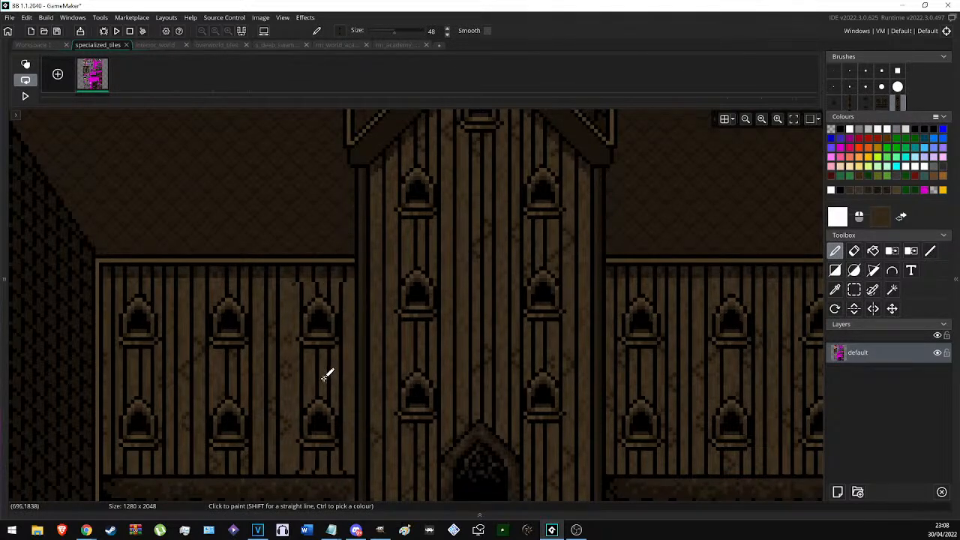
{"action": "left_click", "coordinate": [324, 378]}
{"action": "scroll", "coordinate": [386, 283], "scroll_direction": "down", "scroll_amount": 4, "text": "ctrl"}
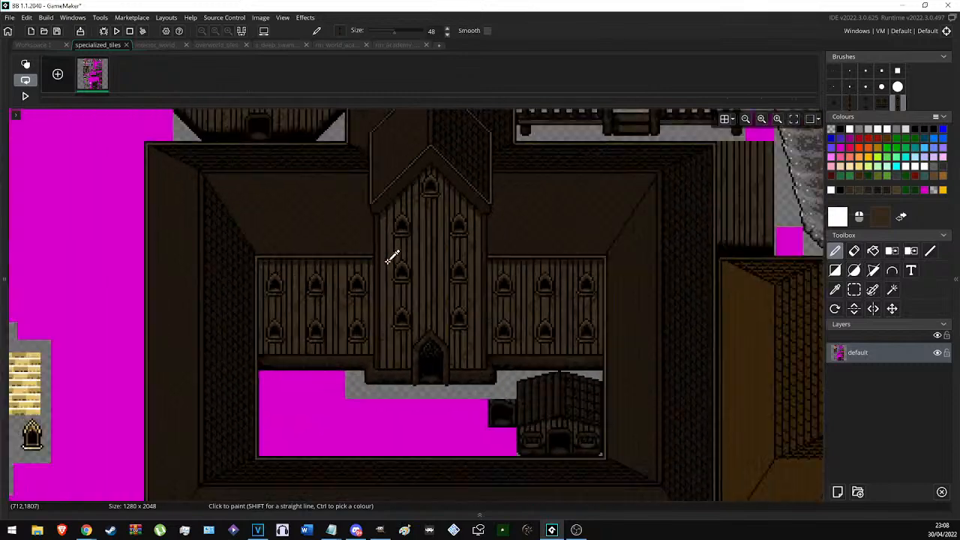
Stamp the stacked window pair over the front wall's leftmost window to add an upper window directly above it.
{"action": "middle_click_drag", "start_coordinate": [387, 259], "coordinate": [304, 187]}
{"action": "key", "text": "s"}
{"action": "scroll", "coordinate": [300, 279], "scroll_direction": "down", "scroll_amount": 5}
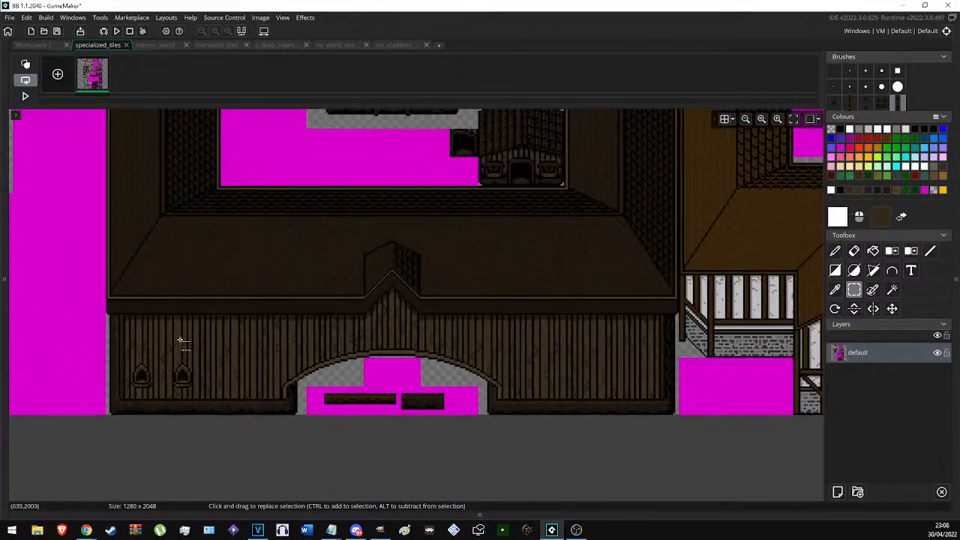
{"action": "scroll", "coordinate": [130, 327], "scroll_direction": "up", "scroll_amount": 4, "text": "ctrl"}
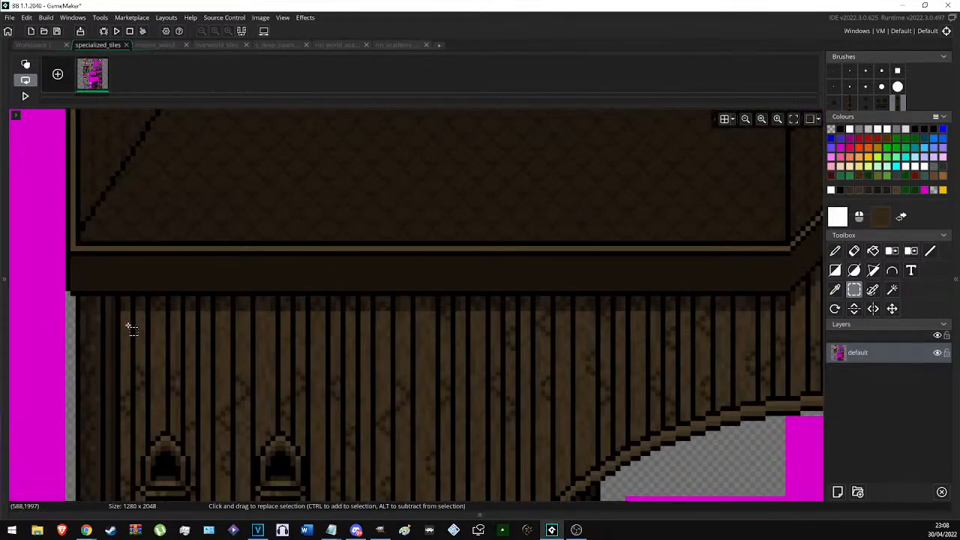
{"action": "scroll", "coordinate": [130, 327], "scroll_direction": "down", "scroll_amount": 4, "text": "ctrl"}
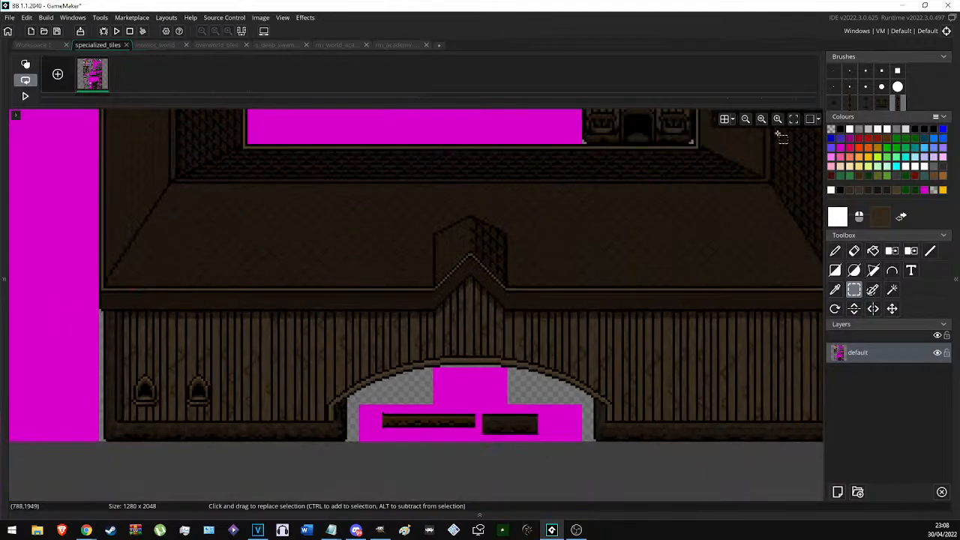
{"action": "left_click", "coordinate": [867, 103]}
{"action": "scroll", "coordinate": [155, 330], "scroll_direction": "up", "scroll_amount": 3, "text": "ctrl"}
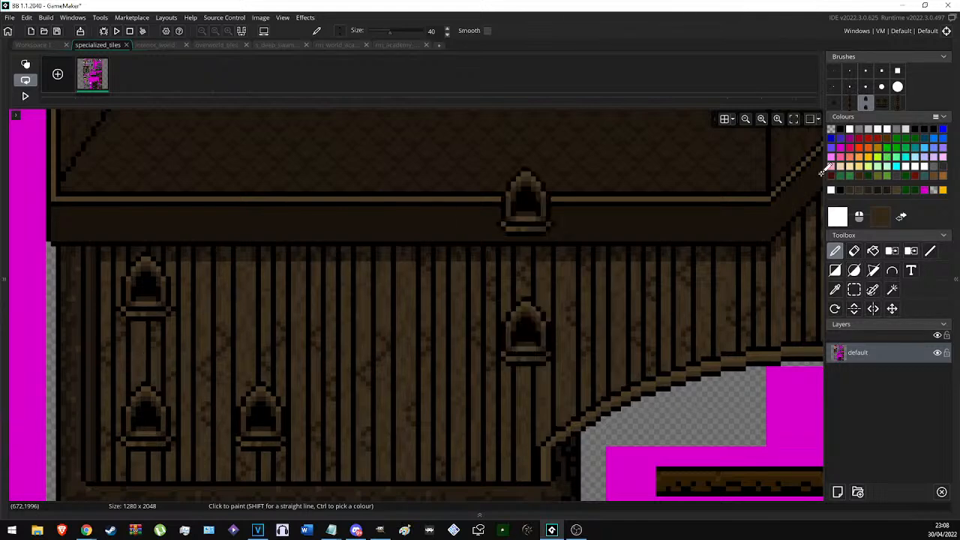
Copy the loose dark window from the spare pieces beside the academy for use as a single-window brush.
{"action": "left_click", "coordinate": [833, 103]}
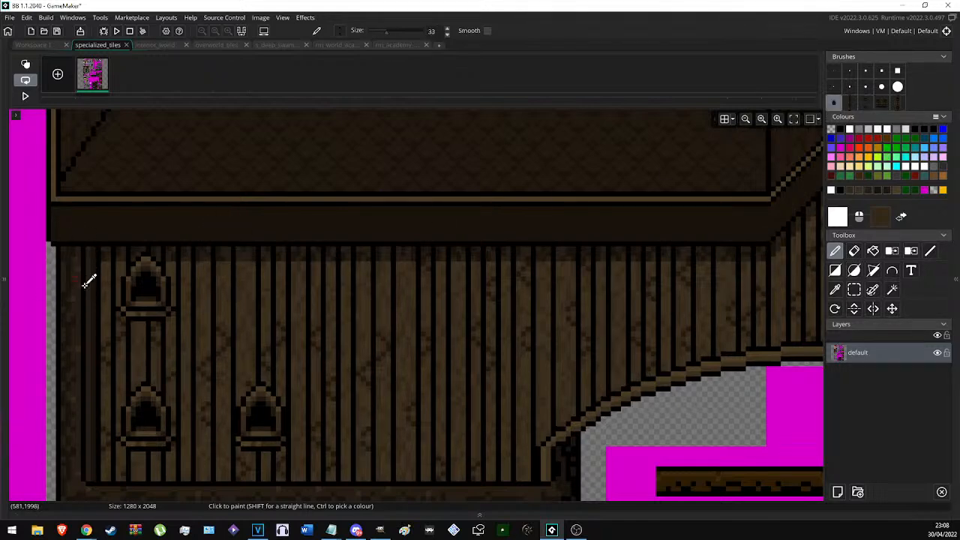
{"action": "scroll", "coordinate": [144, 275], "scroll_direction": "up", "scroll_amount": 3, "text": "ctrl"}
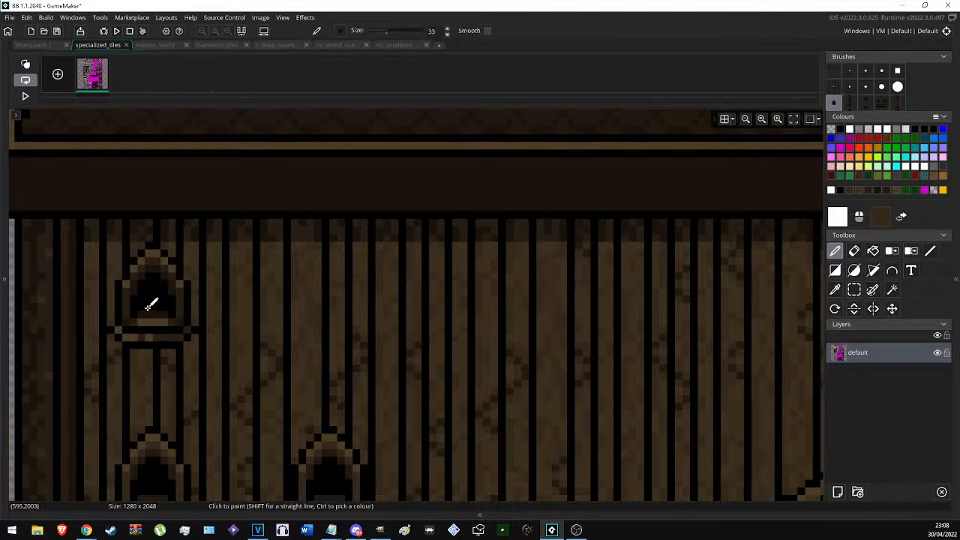
{"action": "middle_click_drag", "start_coordinate": [151, 304], "coordinate": [216, 223]}
{"action": "scroll", "coordinate": [459, 284], "scroll_direction": "down", "scroll_amount": 7, "text": "ctrl"}
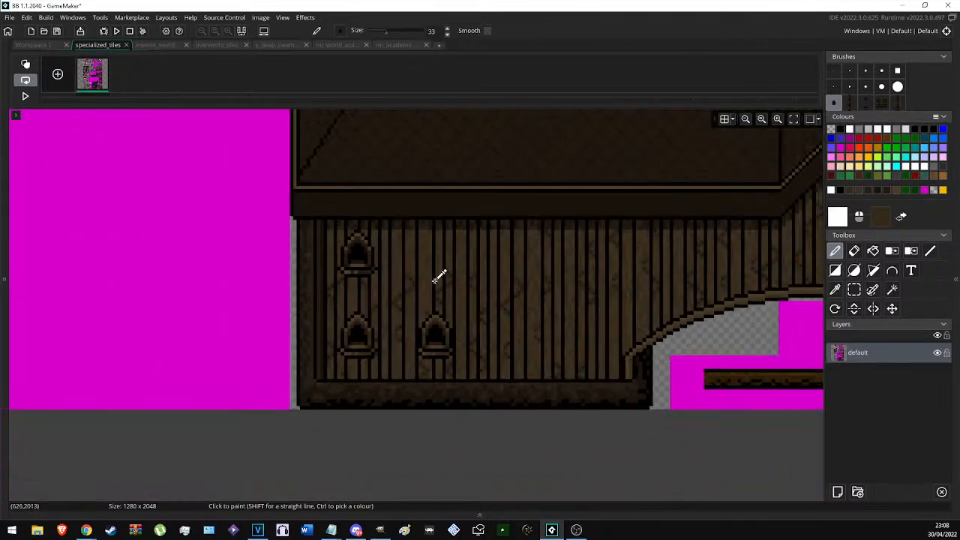
{"action": "middle_click_drag", "start_coordinate": [146, 246], "coordinate": [398, 310]}
{"action": "key", "text": "s"}
{"action": "scroll", "coordinate": [409, 109], "scroll_direction": "up", "scroll_amount": 4, "text": "ctrl"}
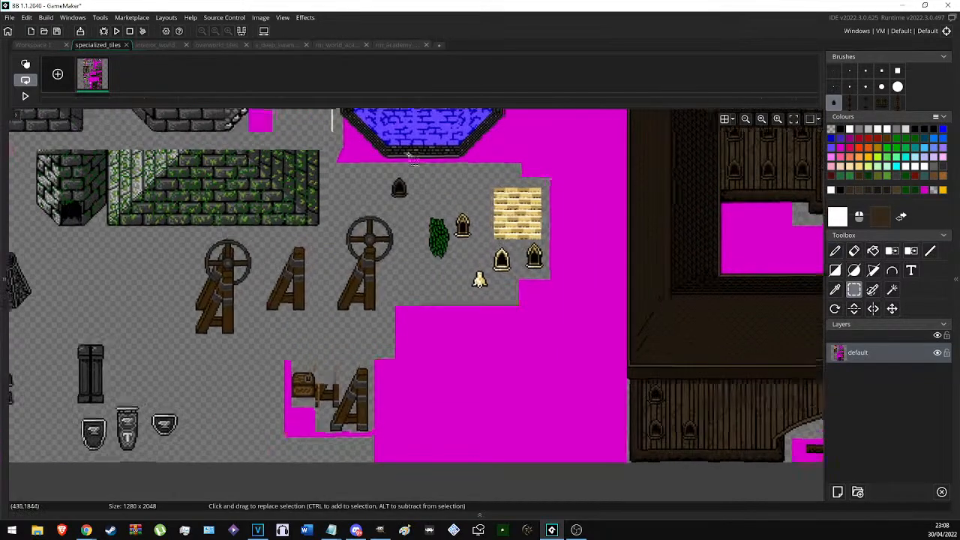
{"action": "left_click_drag", "start_coordinate": [324, 203], "coordinate": [432, 289]}
{"action": "key", "text": "ctrl+c"}
Show the grid and stamp the single window above the front wall's second lower window.
{"action": "scroll", "coordinate": [534, 330], "scroll_direction": "down", "scroll_amount": 4, "text": "ctrl"}
{"action": "middle_click_drag", "start_coordinate": [564, 359], "coordinate": [156, 174]}
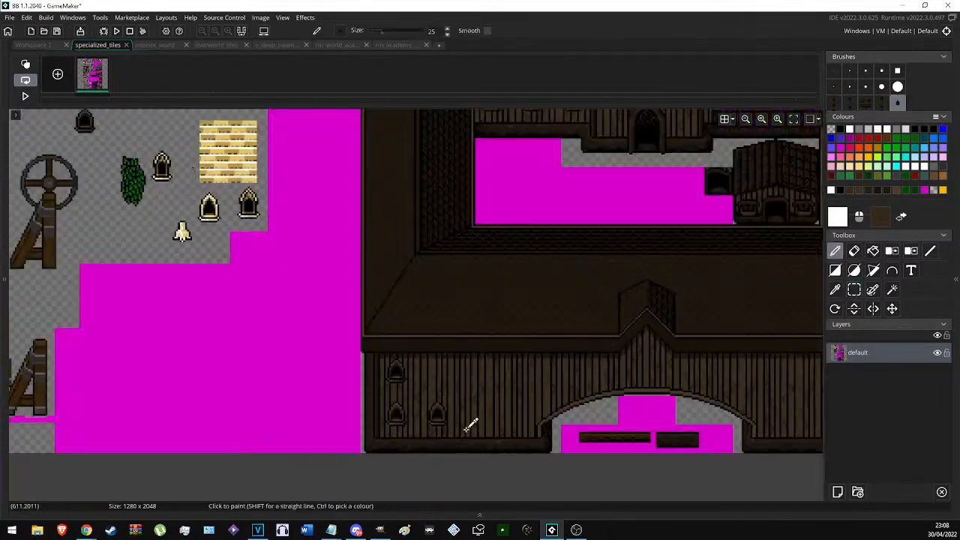
{"action": "scroll", "coordinate": [390, 409], "scroll_direction": "up", "scroll_amount": 5, "text": "ctrl"}
{"action": "mouse_move", "coordinate": [424, 341]}
{"action": "middle_mouse_down"}
{"action": "mouse_move", "coordinate": [456, 318]}
{"action": "mouse_move", "coordinate": [129, 279]}
{"action": "middle_mouse_up"}
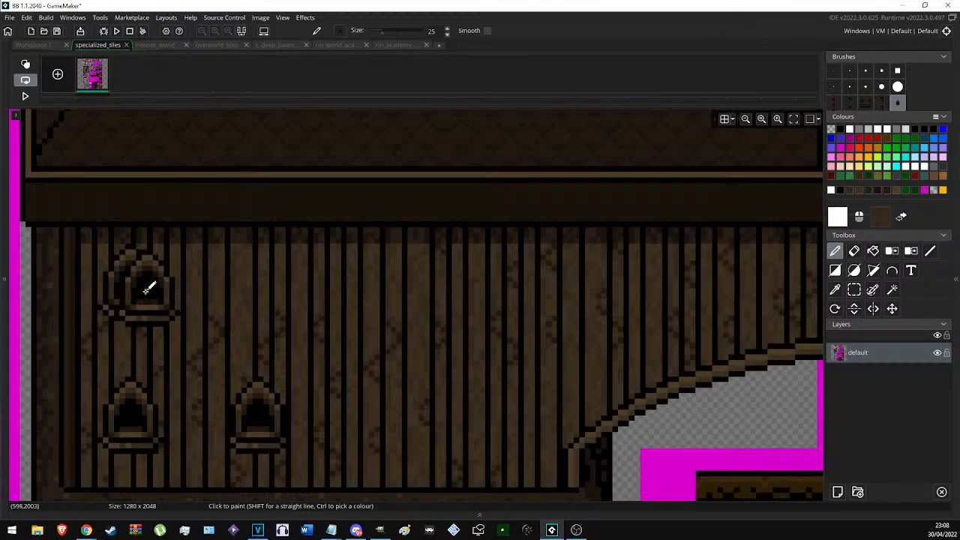
{"action": "left_click", "coordinate": [724, 119]}
{"action": "scroll", "coordinate": [248, 300], "scroll_direction": "up", "scroll_amount": 2, "text": "ctrl"}
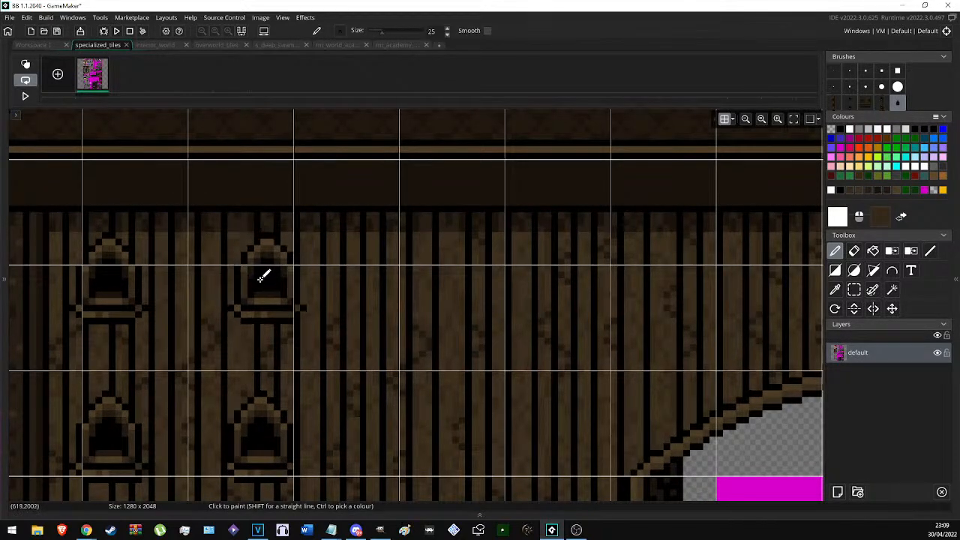
{"action": "left_click", "coordinate": [258, 279]}
{"action": "scroll", "coordinate": [300, 278], "scroll_direction": "down", "scroll_amount": 4, "text": "ctrl"}
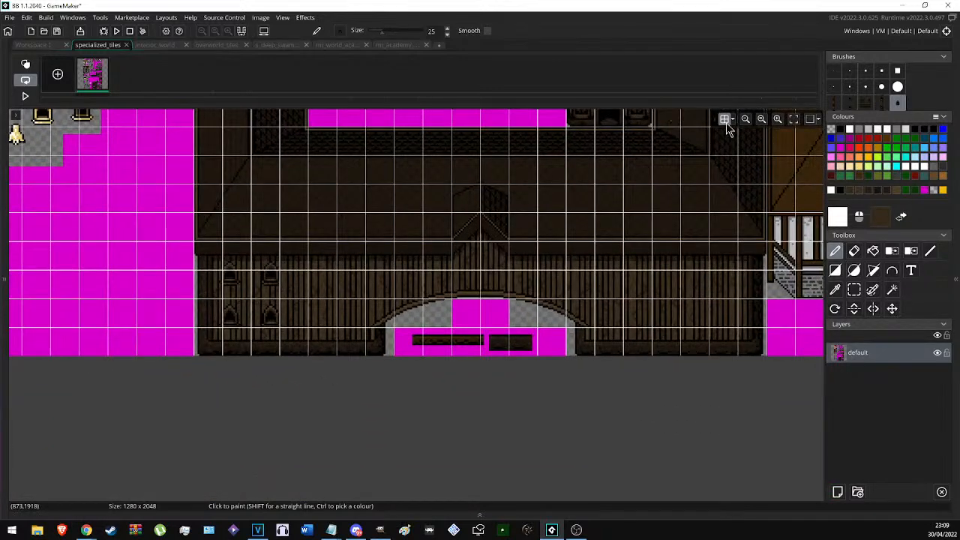
{"action": "scroll", "coordinate": [236, 275], "scroll_direction": "up", "scroll_amount": 5, "text": "ctrl"}
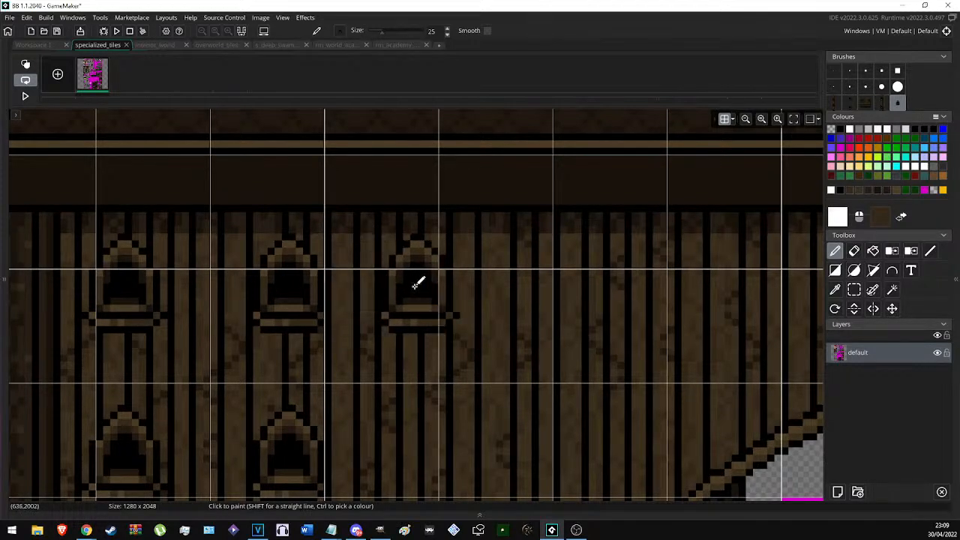
{"action": "scroll", "coordinate": [383, 281], "scroll_direction": "right", "scroll_amount": 5}
{"action": "scroll", "coordinate": [380, 283], "scroll_direction": "down", "scroll_amount": 4, "text": "ctrl"}
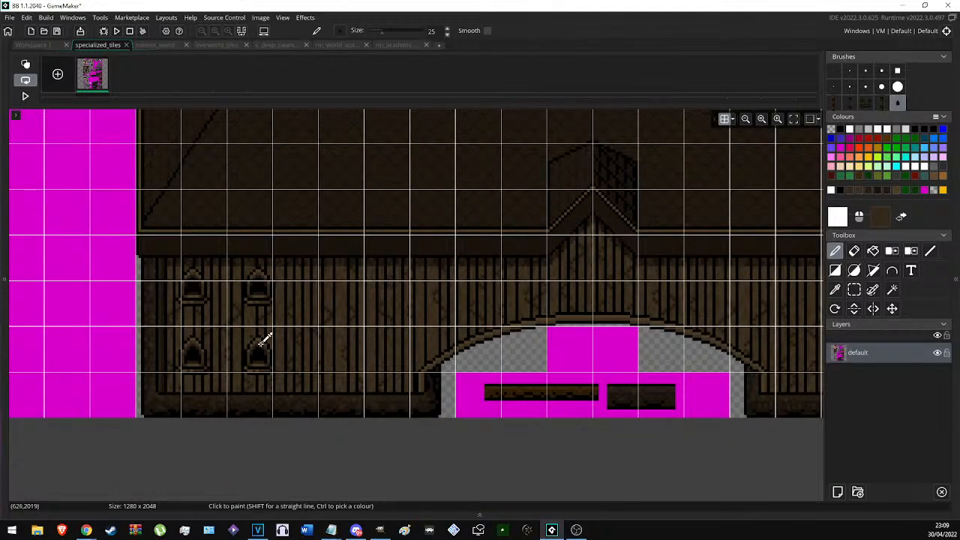
Copy the block of four windows from the front wall's left end as a brush and stamp it at the right end.
{"action": "scroll", "coordinate": [274, 333], "scroll_direction": "up", "scroll_amount": 3, "text": "ctrl"}
{"action": "key", "text": "s"}
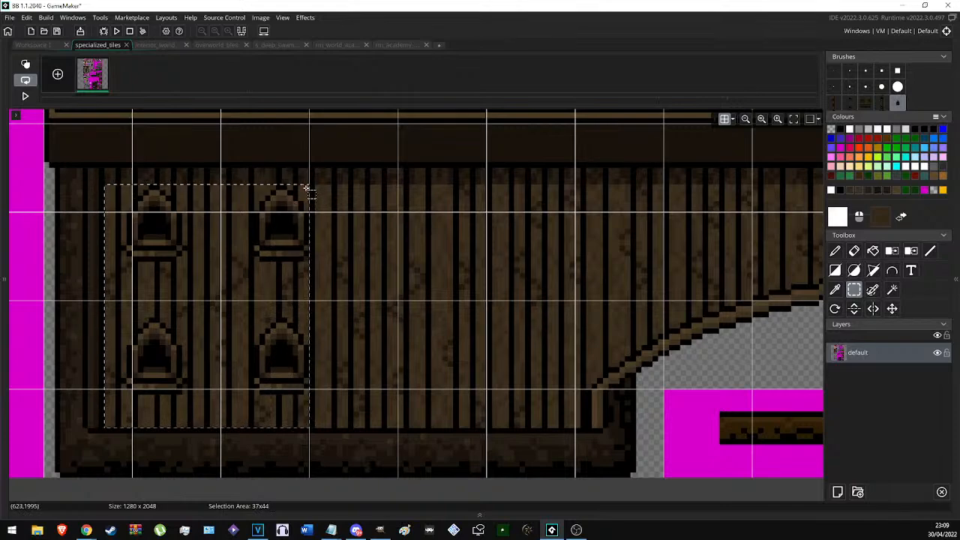
{"action": "scroll", "coordinate": [202, 319], "scroll_direction": "down", "scroll_amount": 2, "text": "ctrl"}
{"action": "key", "text": "d"}
{"action": "scroll", "coordinate": [203, 322], "scroll_direction": "down", "scroll_amount": 1, "text": "ctrl"}
{"action": "middle_click_drag", "start_coordinate": [293, 305], "coordinate": [45, 298]}
{"action": "middle_click_drag", "start_coordinate": [690, 294], "coordinate": [488, 289]}
{"action": "scroll", "coordinate": [486, 289], "scroll_direction": "up", "scroll_amount": 4, "text": "ctrl"}
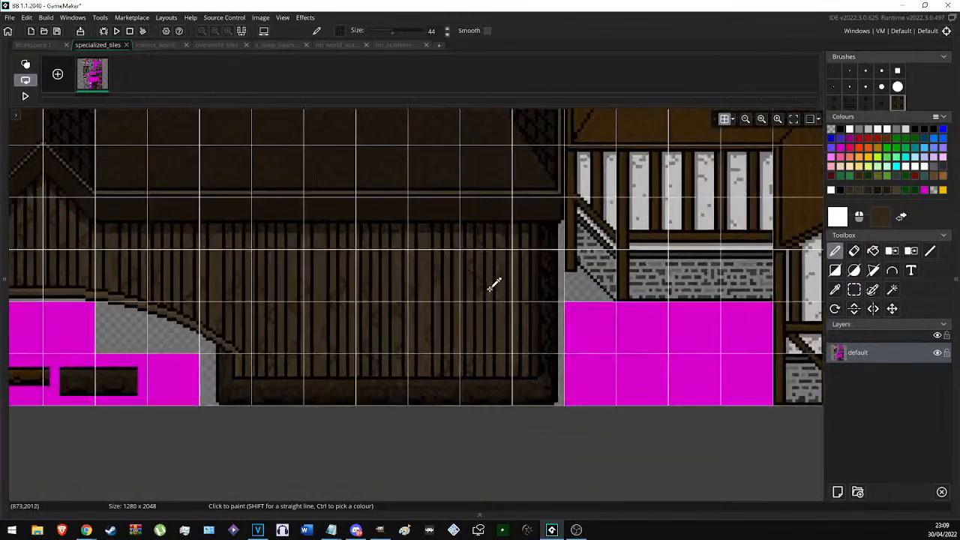
Compare the front wall's right end with and without the four-window block by undoing and reapplying the stamp.
{"action": "key", "text": "ctrl+z"}
{"action": "key", "text": "ctrl+y"}
{"action": "key", "text": "ctrl+z"}
{"action": "key", "text": "ctrl+y"}
{"action": "key", "text": "ctrl+z"}
{"action": "key", "text": "ctrl+y"}
{"action": "key", "text": "ctrl+z"}
{"action": "key", "text": "ctrl+y"}
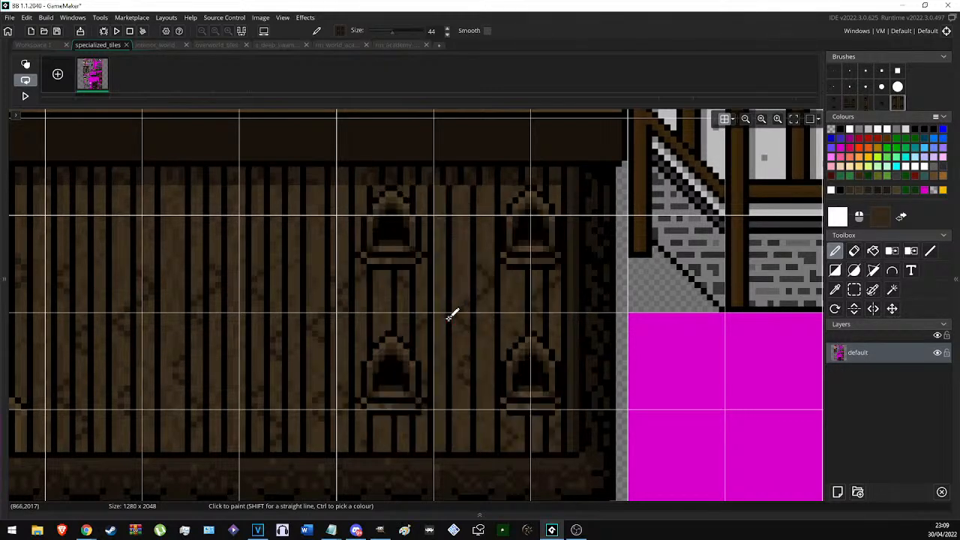
{"action": "key", "text": "ctrl+z"}
{"action": "key", "text": "ctrl+y"}
{"action": "left_click", "coordinate": [882, 104]}
{"action": "key", "text": "ctrl+z"}
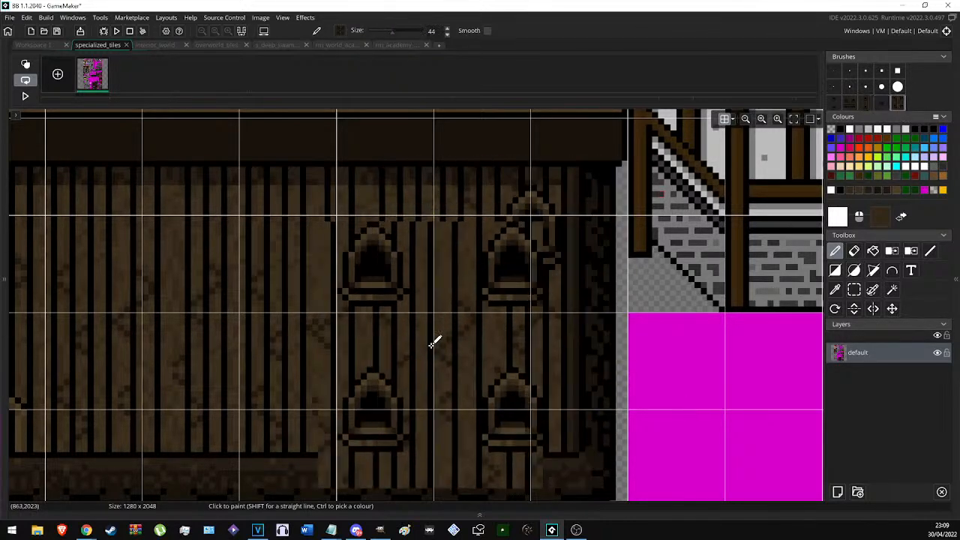
{"action": "left_click", "coordinate": [452, 317]}
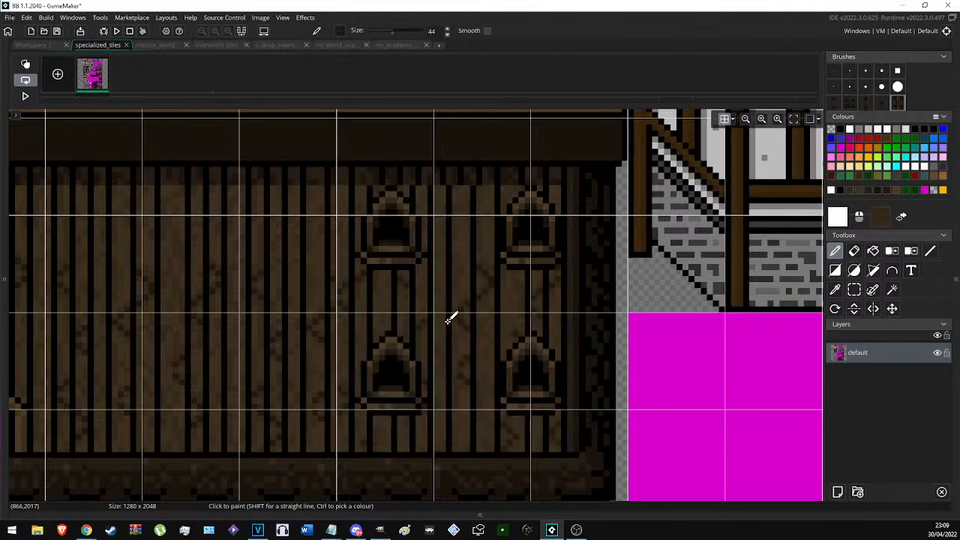
Undo the four-window stamp and place single windows at its lower-left, upper-right and upper-left positions on the front wall's right end.
{"action": "left_click", "coordinate": [887, 103]}
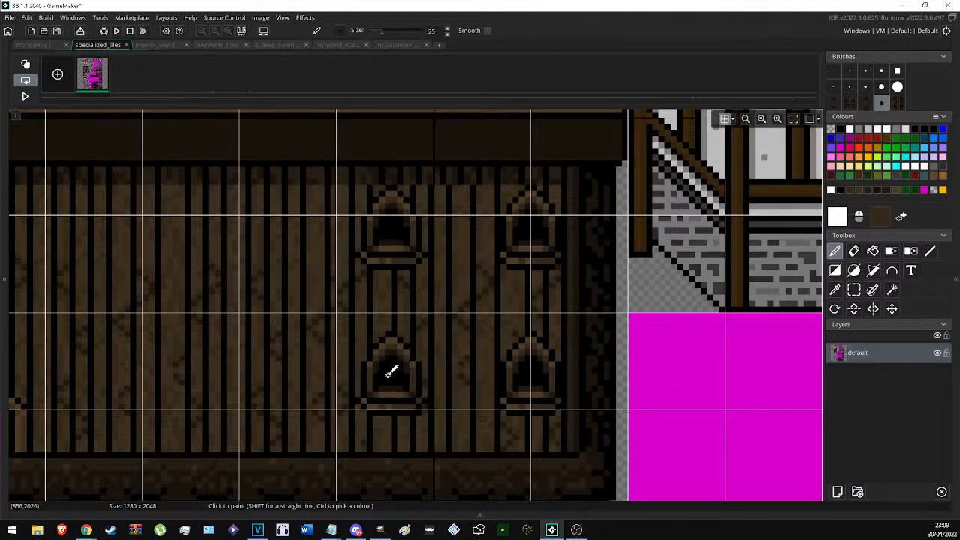
{"action": "key", "text": "ctrl+z"}
{"action": "left_click", "coordinate": [392, 370]}
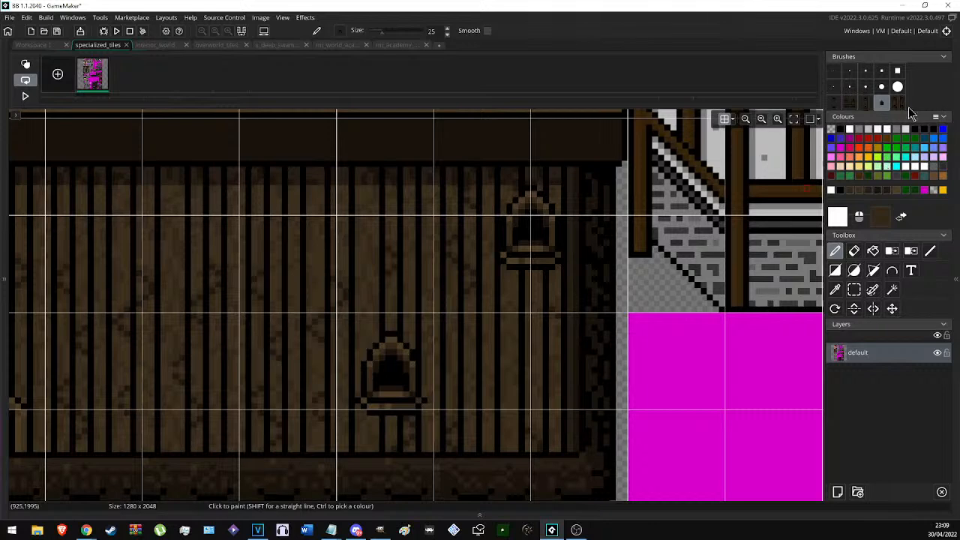
{"action": "left_click", "coordinate": [447, 323]}
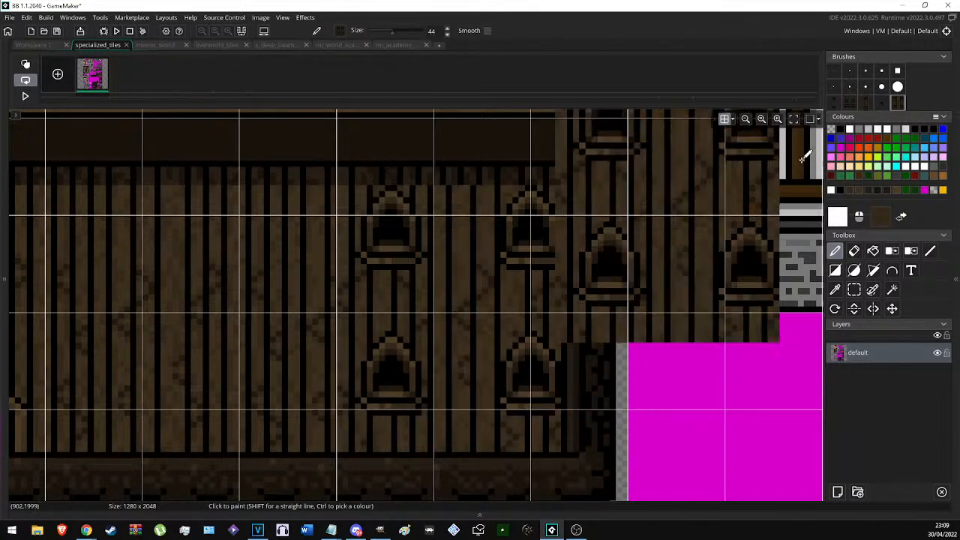
{"action": "left_click", "coordinate": [882, 103]}
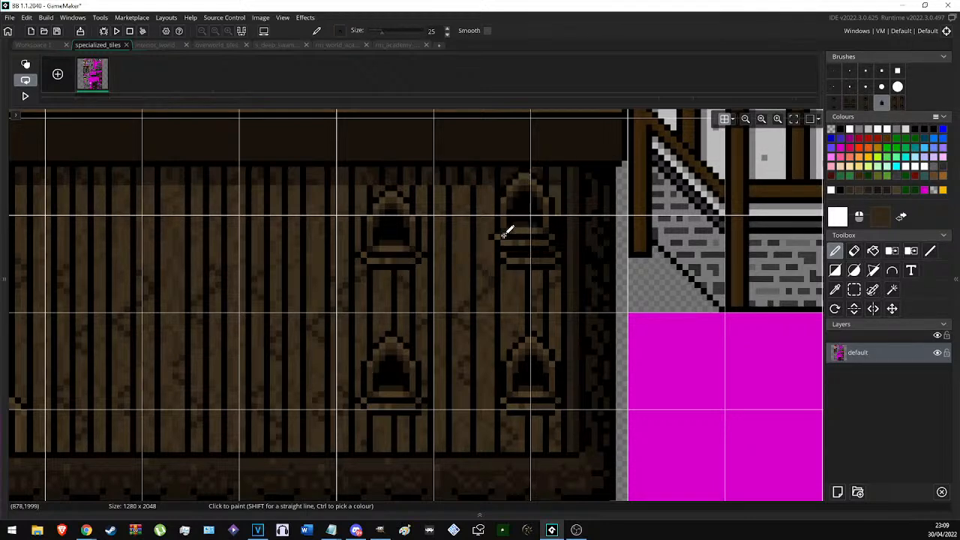
{"action": "left_click", "coordinate": [390, 227]}
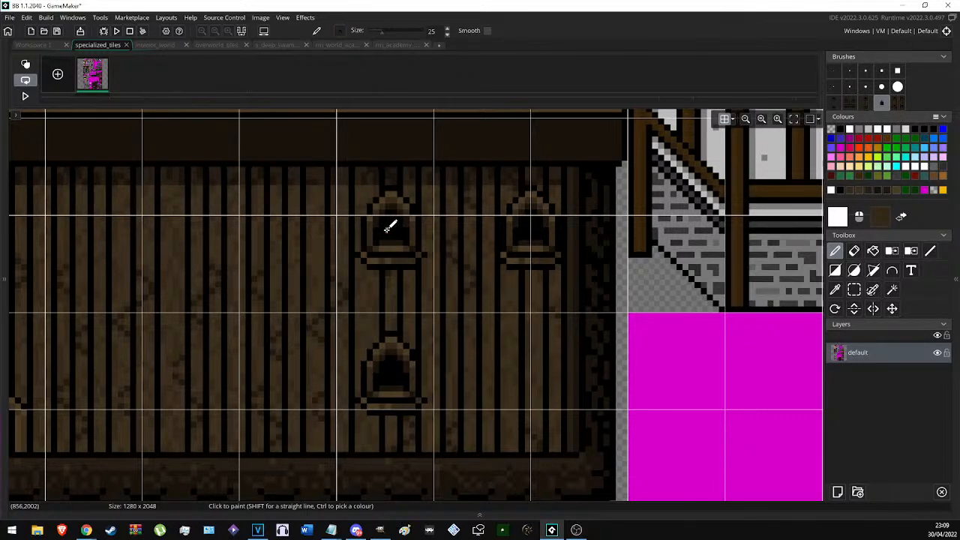
Compare the single windows at the front wall's right end against the four-window block by repeatedly undoing and redoing its stamp.
{"action": "left_click", "coordinate": [897, 103]}
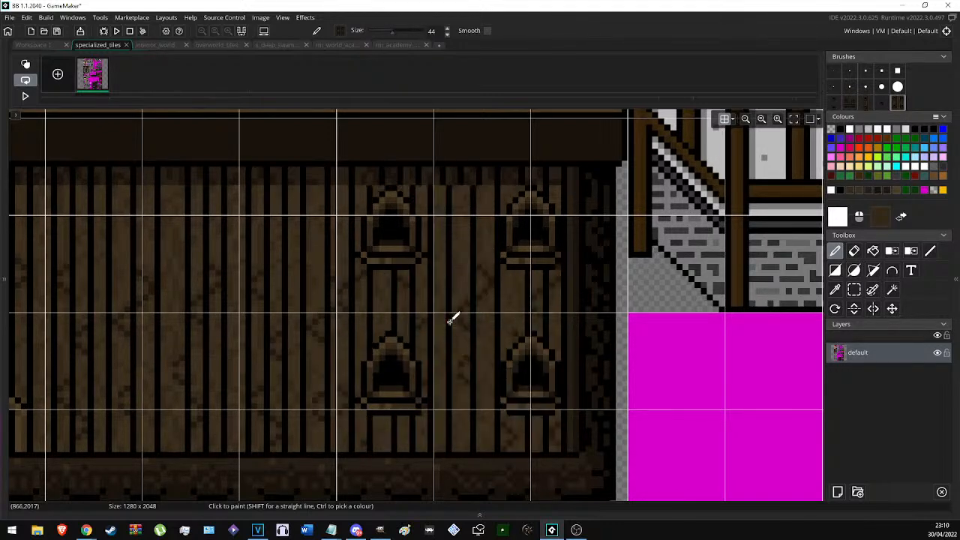
{"action": "left_click", "coordinate": [844, 146]}
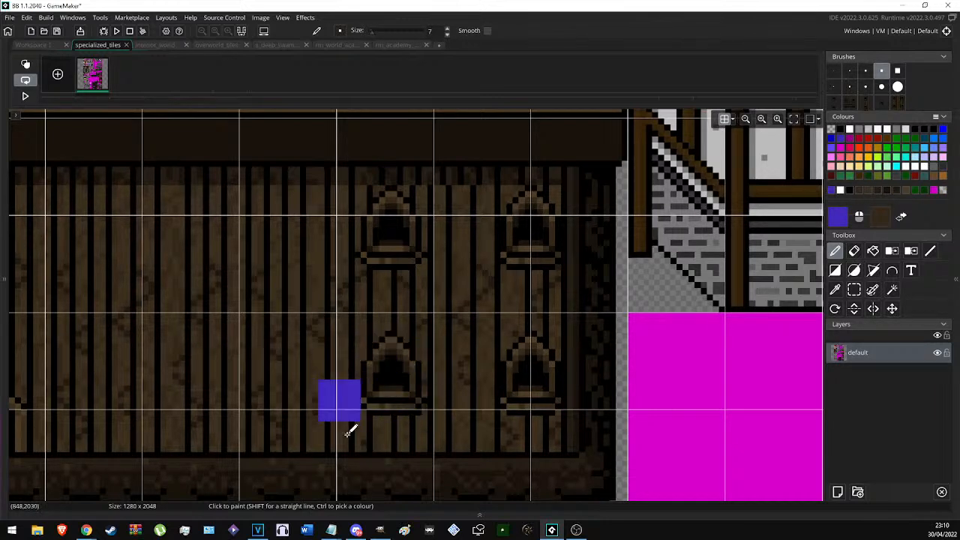
{"action": "key", "text": "ctrl+z"}
{"action": "key", "text": "ctrl+z"}
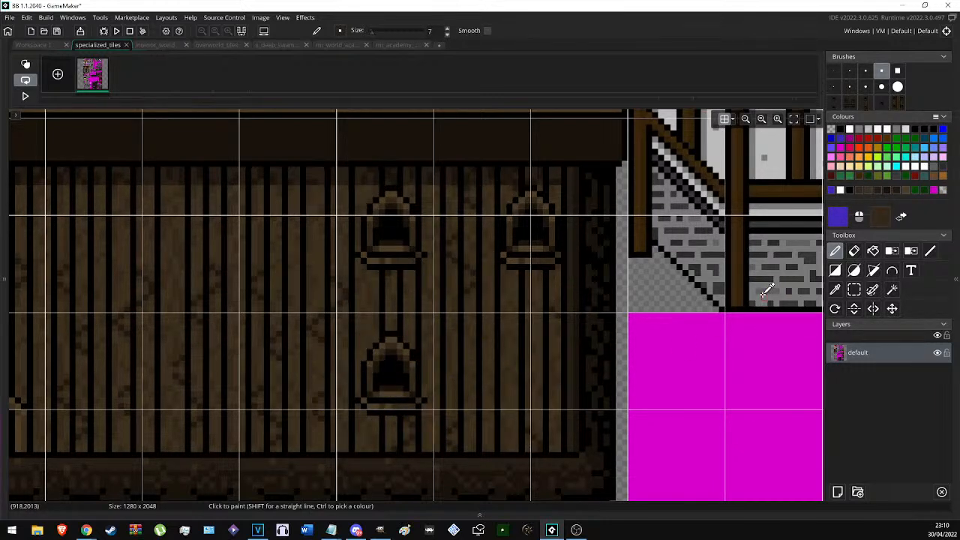
{"action": "key", "text": "ctrl+y"}
{"action": "key", "text": "ctrl+z"}
{"action": "key", "text": "ctrl+y"}
{"action": "key", "text": "ctrl+z"}
{"action": "key", "text": "ctrl+y"}
{"action": "key", "text": "ctrl+z"}
{"action": "key", "text": "ctrl+y"}
{"action": "key", "text": "ctrl+z"}
{"action": "key", "text": "ctrl+y"}
{"action": "key", "text": "ctrl+z"}
{"action": "key", "text": "ctrl+y"}
{"action": "key", "text": "ctrl+z"}
{"action": "key", "text": "ctrl+y"}
{"action": "key", "text": "ctrl+z"}
{"action": "key", "text": "ctrl+y"}
{"action": "key", "text": "ctrl+z"}
{"action": "key", "text": "ctrl+y"}
{"action": "key", "text": "ctrl+z"}
{"action": "key", "text": "ctrl+y"}
{"action": "key", "text": "ctrl+z"}
{"action": "key", "text": "ctrl+y"}
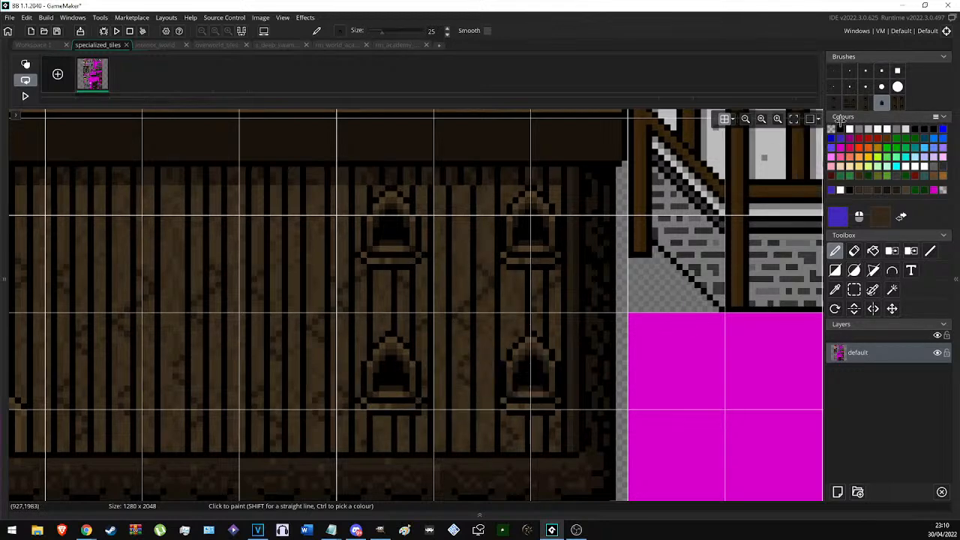
Set the brush colour to white and stamp the single window at the lower-right position of the front wall's right-end group.
{"action": "left_click", "coordinate": [849, 130]}
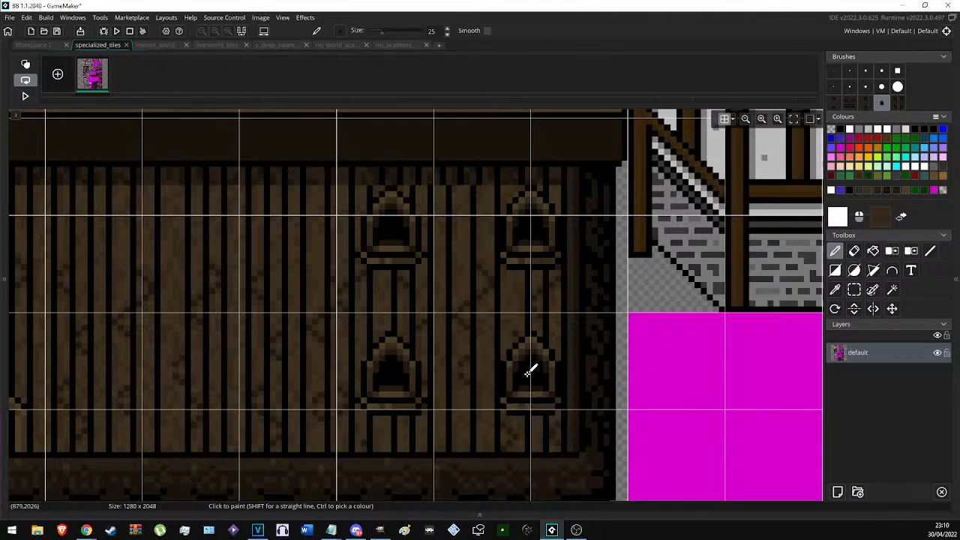
{"action": "key", "text": "ctrl+z"}
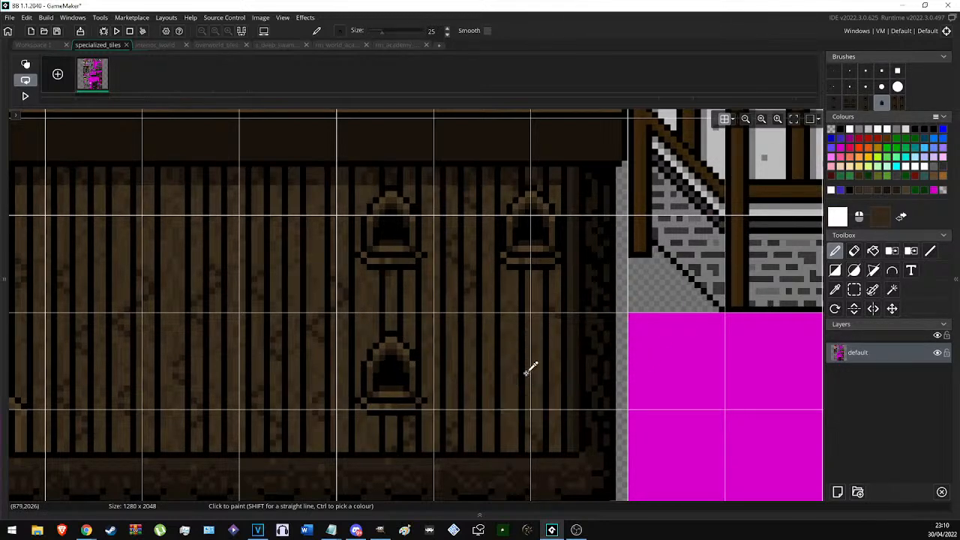
{"action": "key", "text": "ctrl+y"}
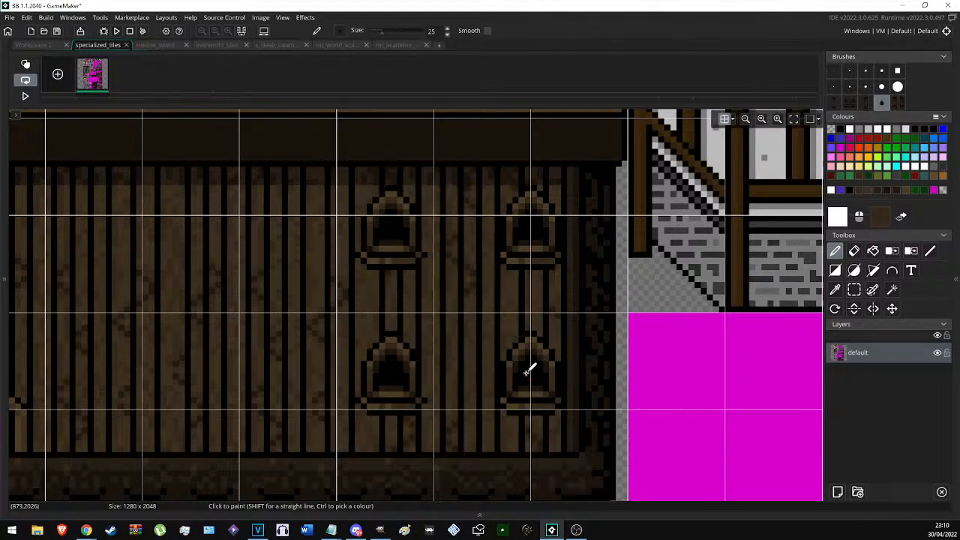
Select the outline of the middle lower window on the wall right of the tower, without surrounding planks, and make it a brush.
{"action": "key", "text": "s"}
{"action": "scroll", "coordinate": [604, 380], "scroll_direction": "down", "scroll_amount": 3, "text": "ctrl"}
{"action": "scroll", "coordinate": [602, 376], "scroll_direction": "up", "scroll_amount": 4}
{"action": "scroll", "coordinate": [342, 300], "scroll_direction": "up", "scroll_amount": 5}
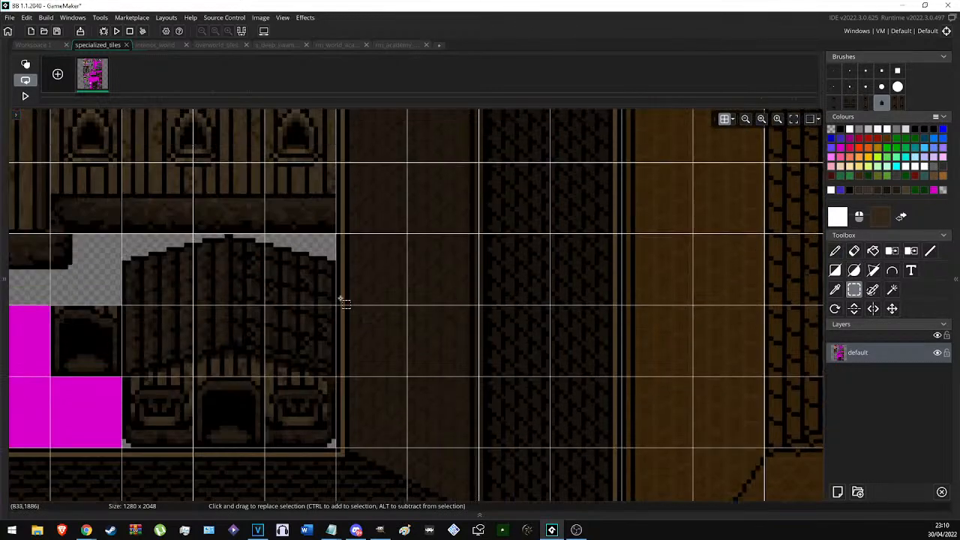
{"action": "scroll", "coordinate": [255, 237], "scroll_direction": "up", "scroll_amount": 3, "text": "ctrl"}
{"action": "scroll", "coordinate": [255, 237], "scroll_direction": "up", "scroll_amount": 2, "text": "ctrl"}
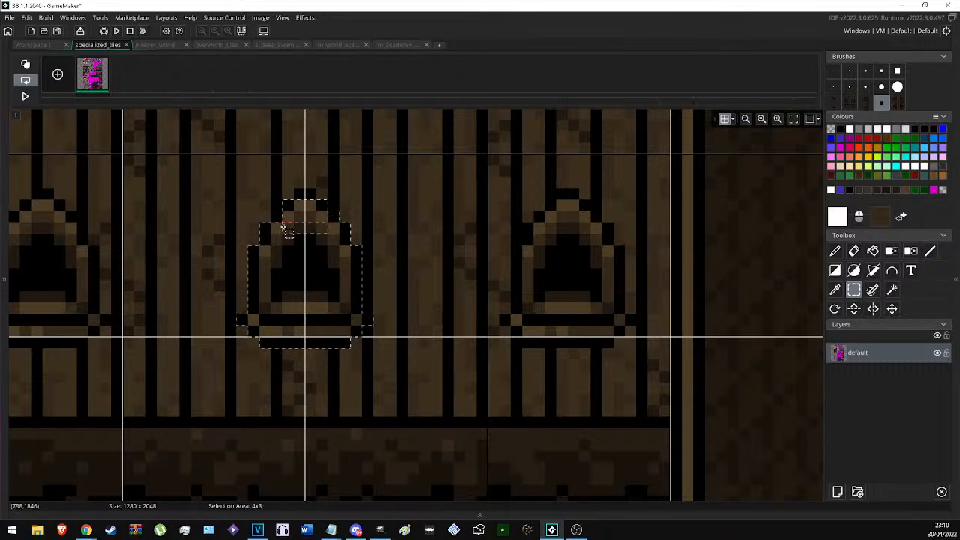
{"action": "key", "text": "d"}
{"action": "scroll", "coordinate": [360, 289], "scroll_direction": "down", "scroll_amount": 3, "text": "ctrl"}
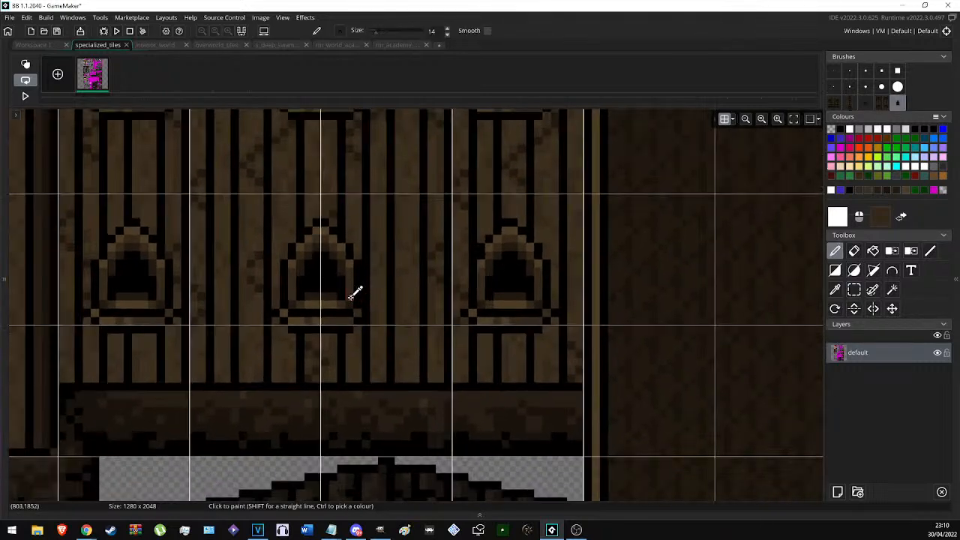
{"action": "scroll", "coordinate": [568, 248], "scroll_direction": "down", "scroll_amount": 5, "text": "ctrl"}
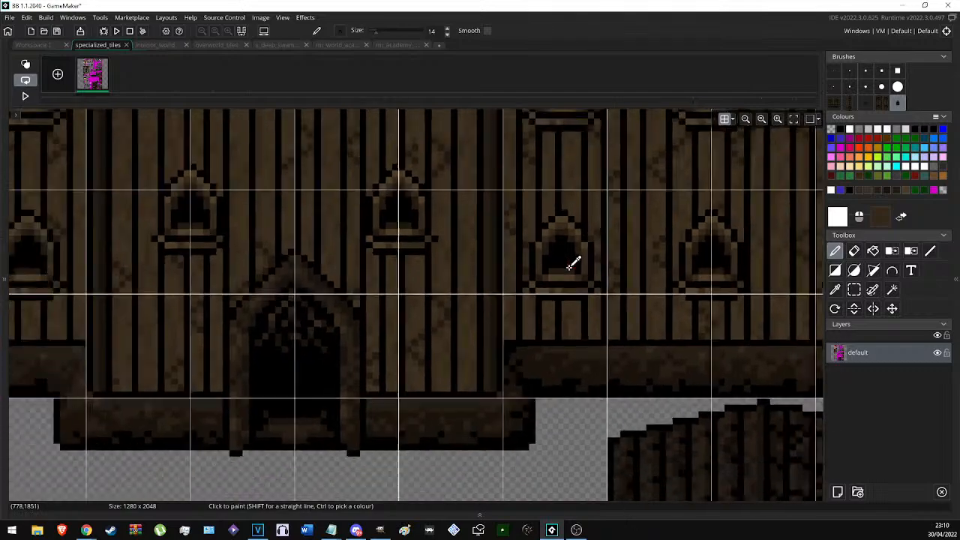
Examine the four-window groups at both ends of the academy's front wall up close.
{"action": "scroll", "coordinate": [390, 206], "scroll_direction": "up", "scroll_amount": 1}
{"action": "scroll", "coordinate": [344, 222], "scroll_direction": "down", "scroll_amount": 18}
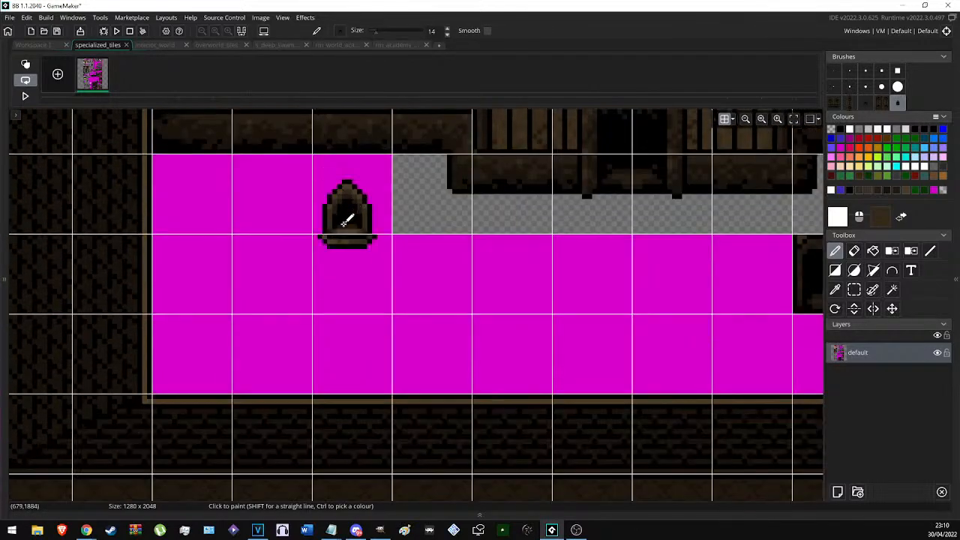
{"action": "middle_click_drag", "start_coordinate": [144, 315], "coordinate": [399, 283]}
{"action": "scroll", "coordinate": [224, 265], "scroll_direction": "up", "scroll_amount": 3, "text": "ctrl"}
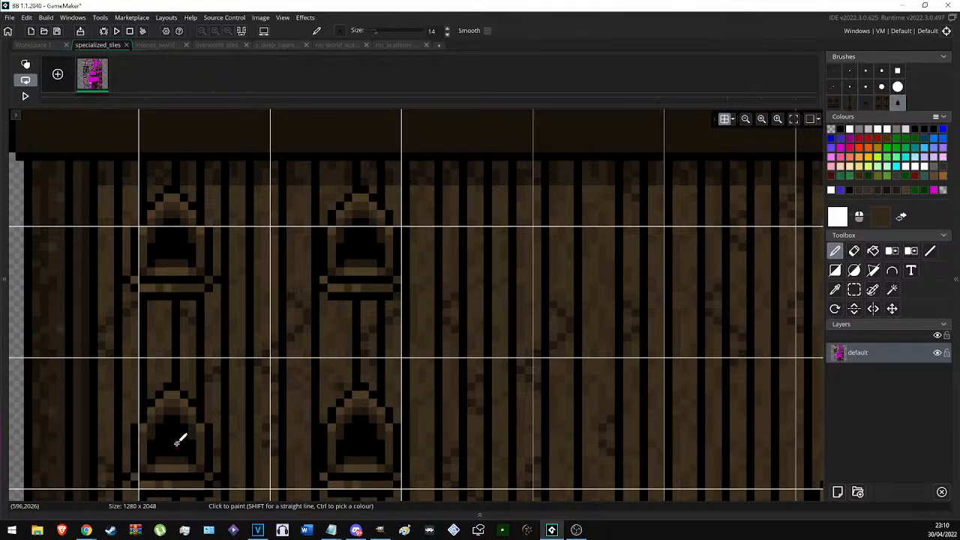
{"action": "scroll", "coordinate": [52, 405], "scroll_direction": "down", "scroll_amount": 5}
{"action": "middle_click_drag", "start_coordinate": [600, 394], "coordinate": [193, 332]}
{"action": "scroll", "coordinate": [584, 278], "scroll_direction": "up", "scroll_amount": 3}
{"action": "scroll", "coordinate": [572, 285], "scroll_direction": "up", "scroll_amount": 1}
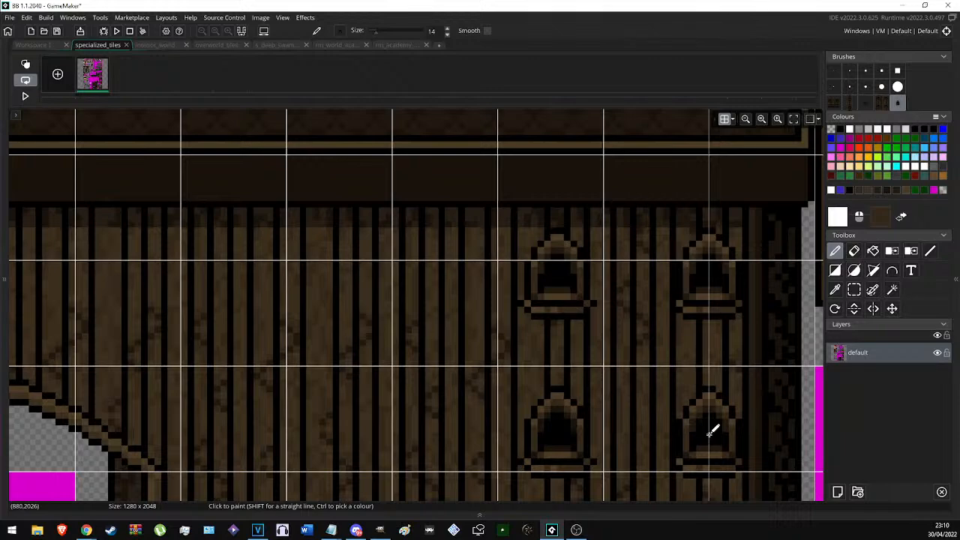
{"action": "scroll", "coordinate": [565, 431], "scroll_direction": "down", "scroll_amount": 2}
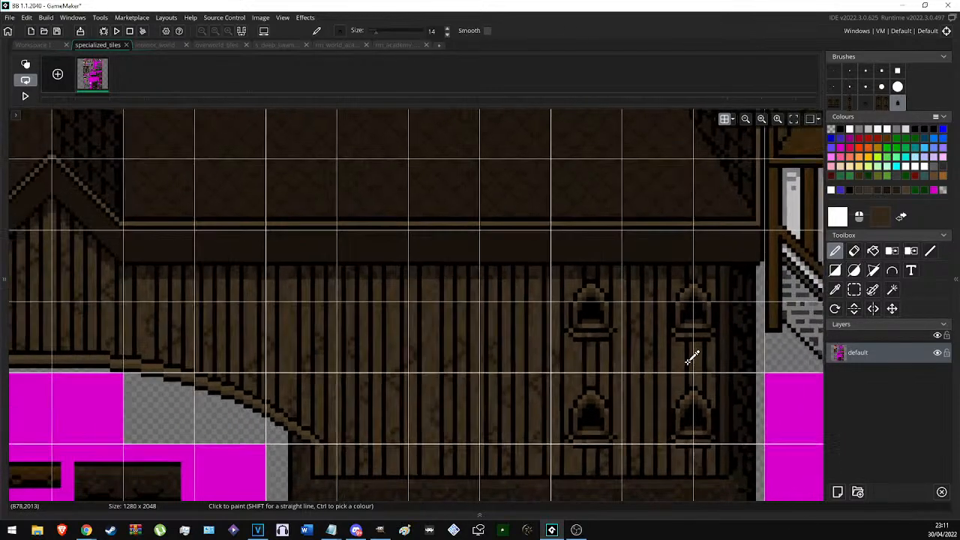
Hide the tile grid and inspect the front wall's two window groups without it.
{"action": "left_click", "coordinate": [724, 120]}
{"action": "scroll", "coordinate": [655, 248], "scroll_direction": "down", "scroll_amount": 4}
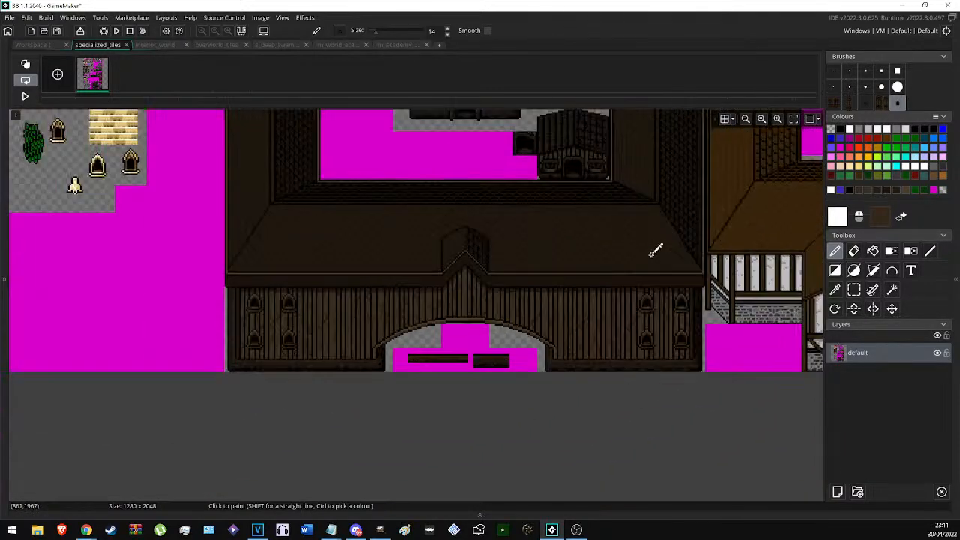
{"action": "middle_click_drag", "start_coordinate": [655, 251], "coordinate": [588, 253]}
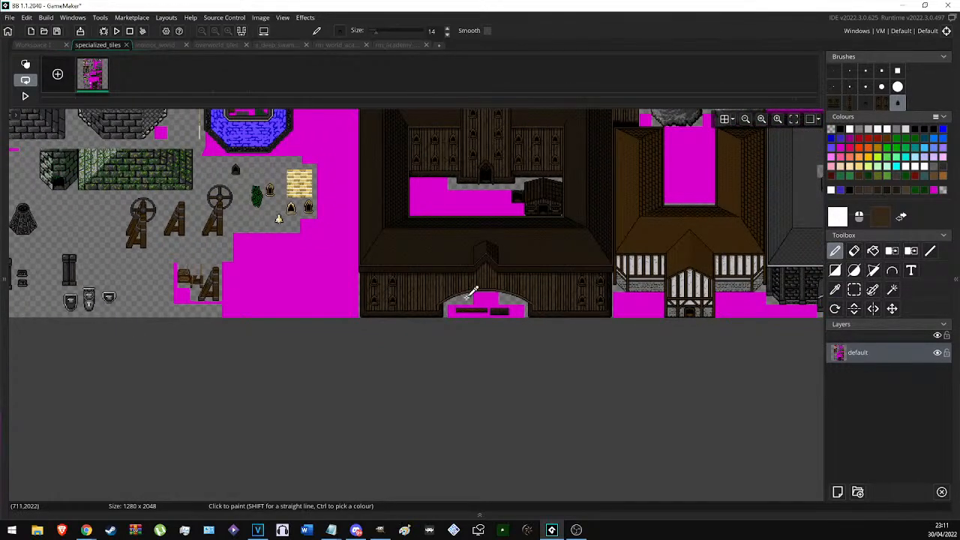
{"action": "scroll", "coordinate": [315, 275], "scroll_direction": "up", "scroll_amount": 4}
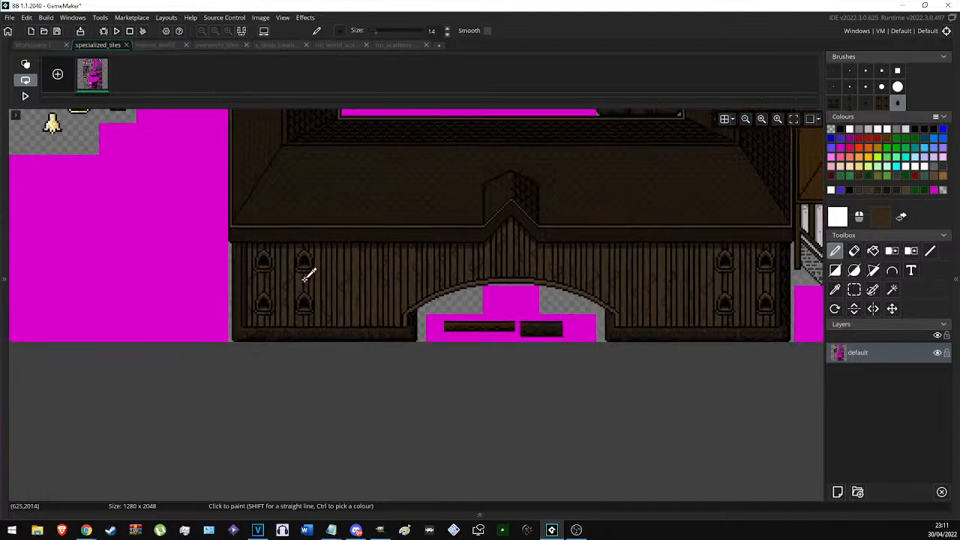
Cut the four-window block at the front wall's left end into a brush, try a new position, and undo the cut.
{"action": "scroll", "coordinate": [250, 260], "scroll_direction": "up", "scroll_amount": 2}
{"action": "key", "text": "s"}
{"action": "mouse_move", "coordinate": [242, 222]}
{"action": "left_mouse_down"}
{"action": "mouse_move", "coordinate": [417, 396]}
{"action": "mouse_move", "coordinate": [534, 411]}
{"action": "left_mouse_up"}
{"action": "key", "text": "p"}
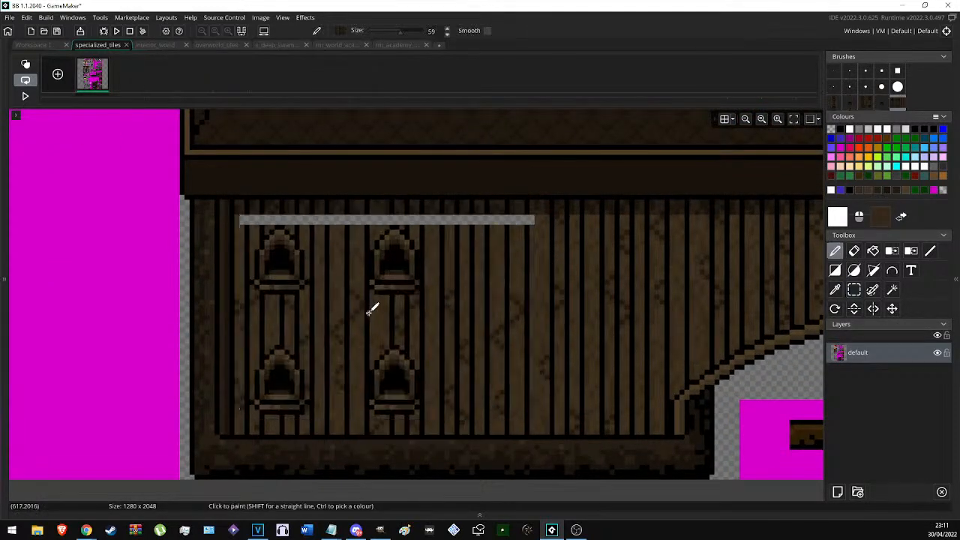
{"action": "key", "text": "x"}
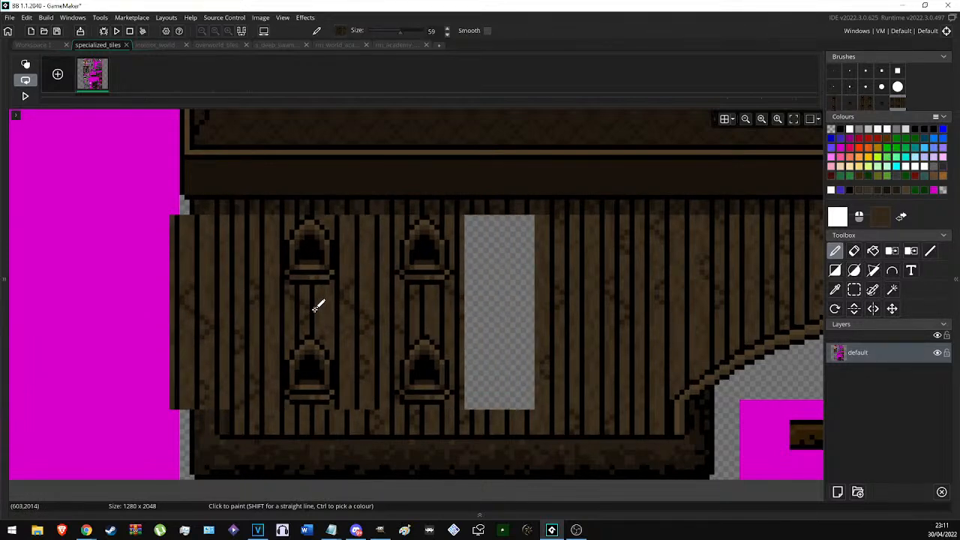
{"action": "key", "text": "ctrl+z"}
{"action": "key", "text": "ctrl+z"}
{"action": "key", "text": "s"}
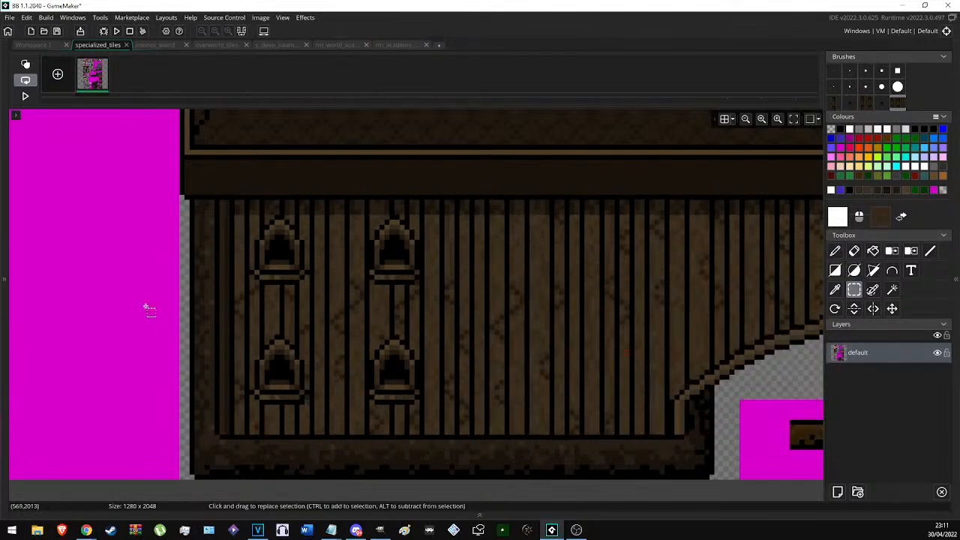
Check how the front wall's window groups look on the whole building in the rm_world_academyland room.
{"action": "scroll", "coordinate": [162, 339], "scroll_direction": "down", "scroll_amount": 5, "text": "ctrl"}
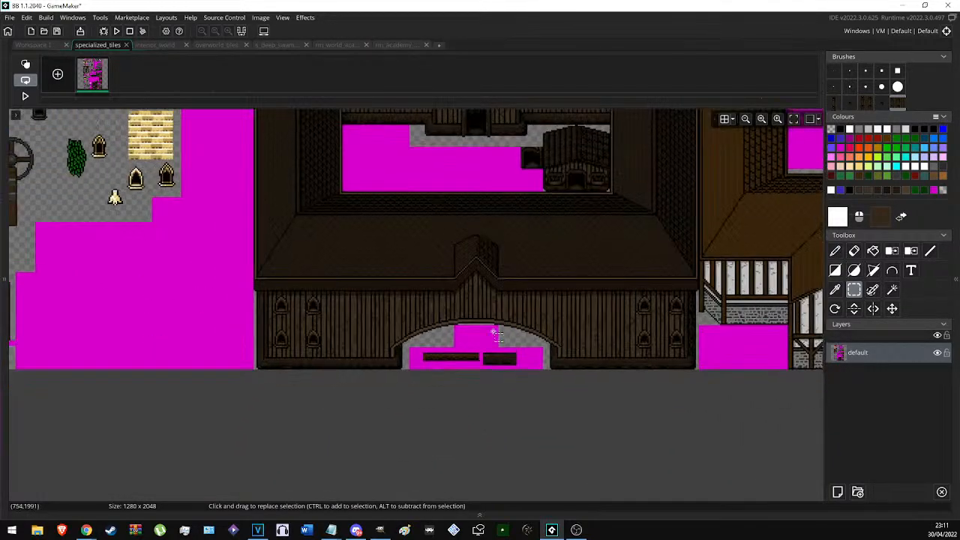
{"action": "scroll", "coordinate": [503, 314], "scroll_direction": "down", "scroll_amount": 1, "text": "ctrl"}
{"action": "scroll", "coordinate": [517, 314], "scroll_direction": "down", "scroll_amount": 1, "text": "ctrl"}
{"action": "scroll", "coordinate": [543, 268], "scroll_direction": "up", "scroll_amount": 1, "text": "ctrl"}
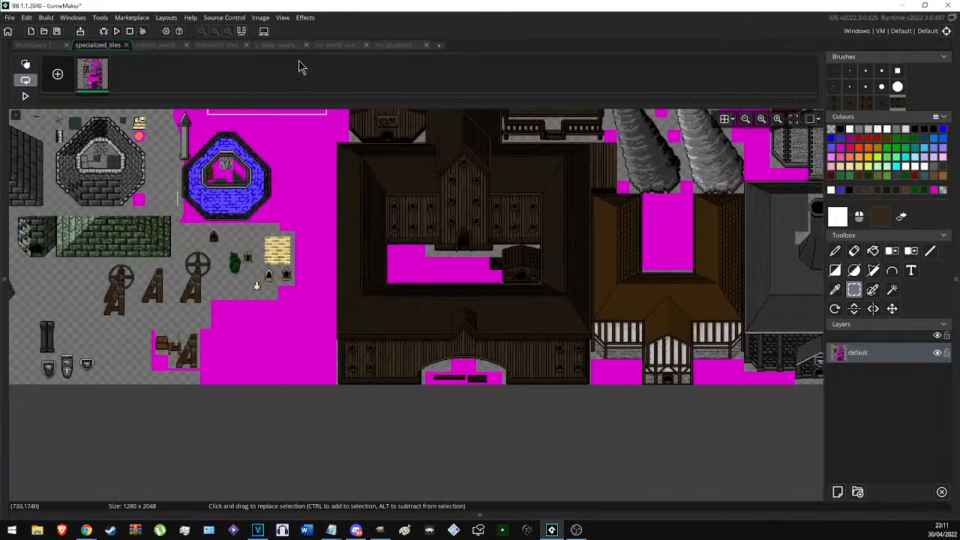
{"action": "left_click", "coordinate": [326, 48]}
{"action": "scroll", "coordinate": [442, 233], "scroll_direction": "down", "scroll_amount": 2, "text": "ctrl"}
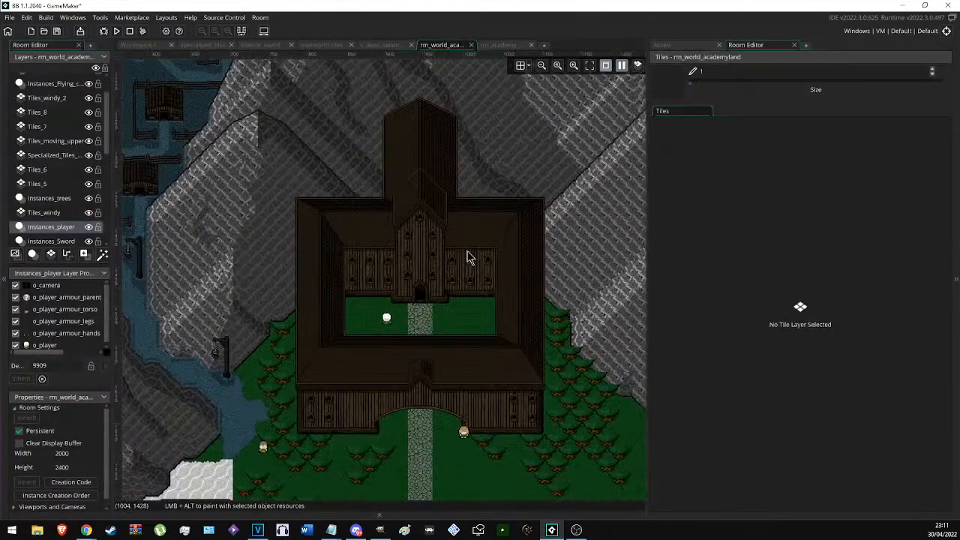
{"action": "middle_click_drag", "start_coordinate": [478, 360], "coordinate": [426, 292]}
{"action": "scroll", "coordinate": [420, 337], "scroll_direction": "up", "scroll_amount": 1, "text": "ctrl"}
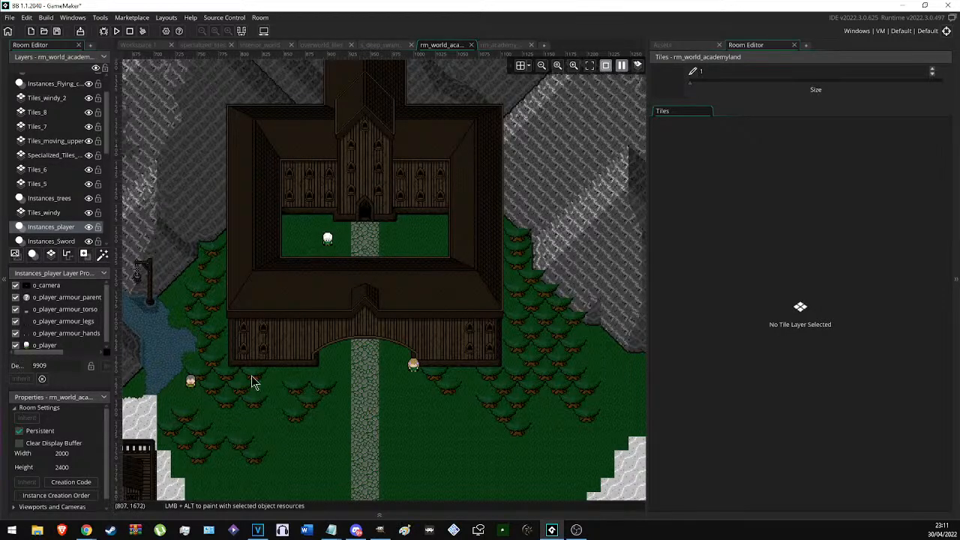
{"action": "scroll", "coordinate": [243, 337], "scroll_direction": "up", "scroll_amount": 5, "text": "ctrl"}
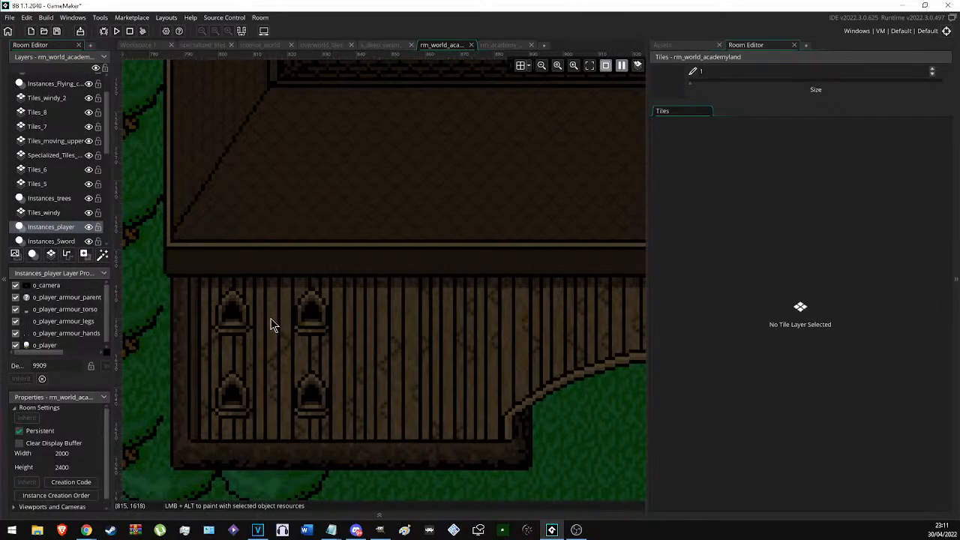
{"action": "scroll", "coordinate": [255, 300], "scroll_direction": "down", "scroll_amount": 4, "text": "ctrl"}
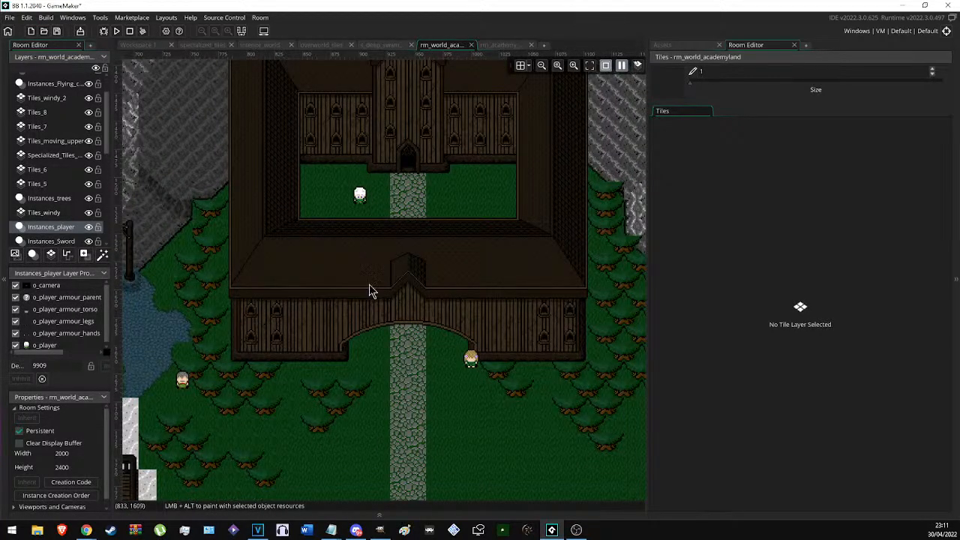
{"action": "middle_click_drag", "start_coordinate": [389, 291], "coordinate": [360, 323]}
{"action": "scroll", "coordinate": [359, 327], "scroll_direction": "down", "scroll_amount": 6, "text": "ctrl"}
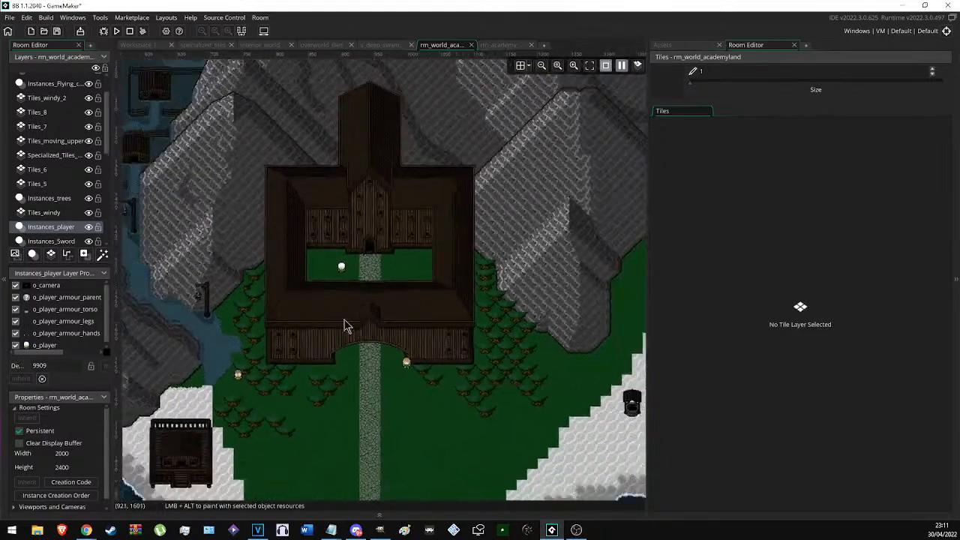
Return to the specialized_tiles sprite and hide the docked side panels.
{"action": "left_click", "coordinate": [322, 46]}
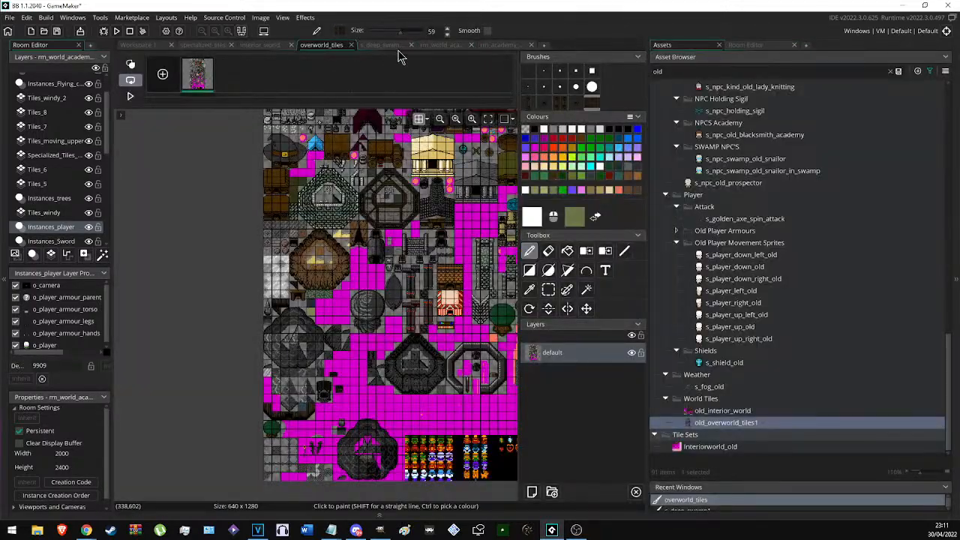
{"action": "left_click", "coordinate": [497, 47]}
{"action": "left_click", "coordinate": [217, 47]}
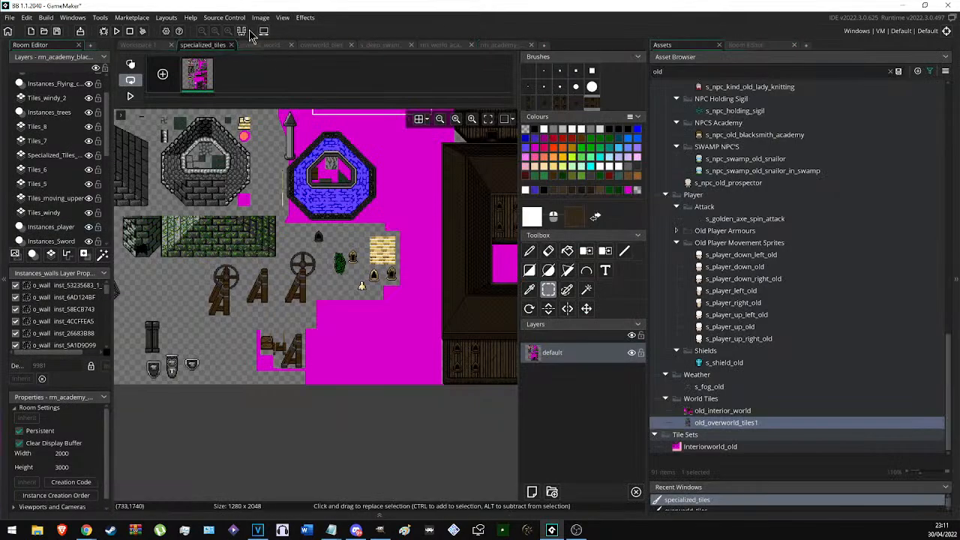
{"action": "left_click", "coordinate": [241, 31]}
Choose the single-window brush and undo the four windows stamped at the front wall's left end.
{"action": "scroll", "coordinate": [315, 348], "scroll_direction": "up", "scroll_amount": 6, "text": "ctrl"}
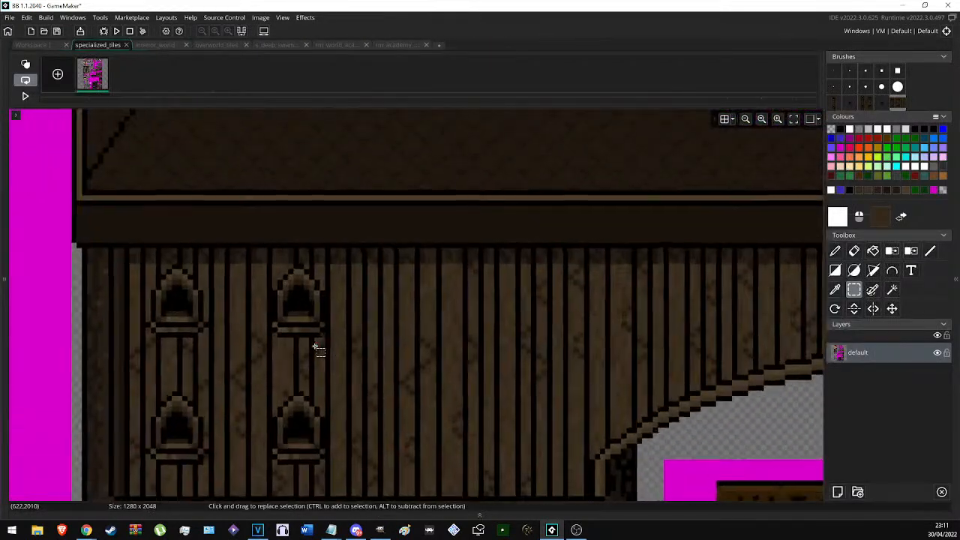
{"action": "scroll", "coordinate": [315, 347], "scroll_direction": "down", "scroll_amount": 1, "text": "ctrl"}
{"action": "left_click", "coordinate": [884, 105]}
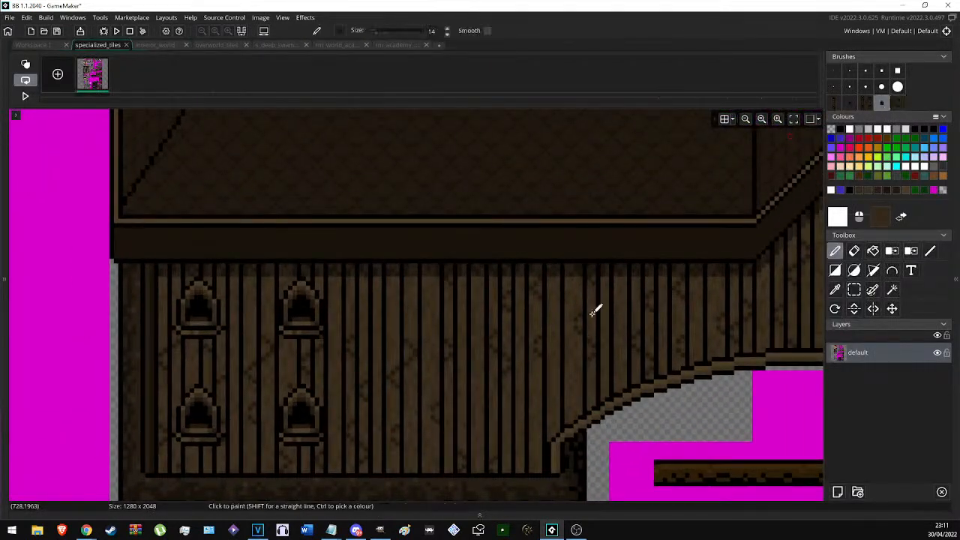
{"action": "scroll", "coordinate": [315, 310], "scroll_direction": "up", "scroll_amount": 1, "text": "ctrl"}
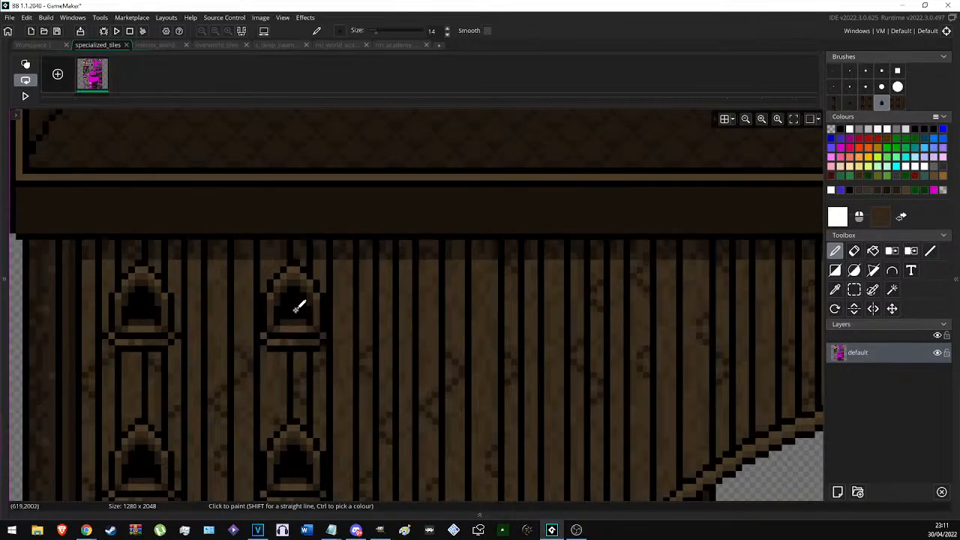
{"action": "scroll", "coordinate": [450, 319], "scroll_direction": "down", "scroll_amount": 3, "text": "ctrl"}
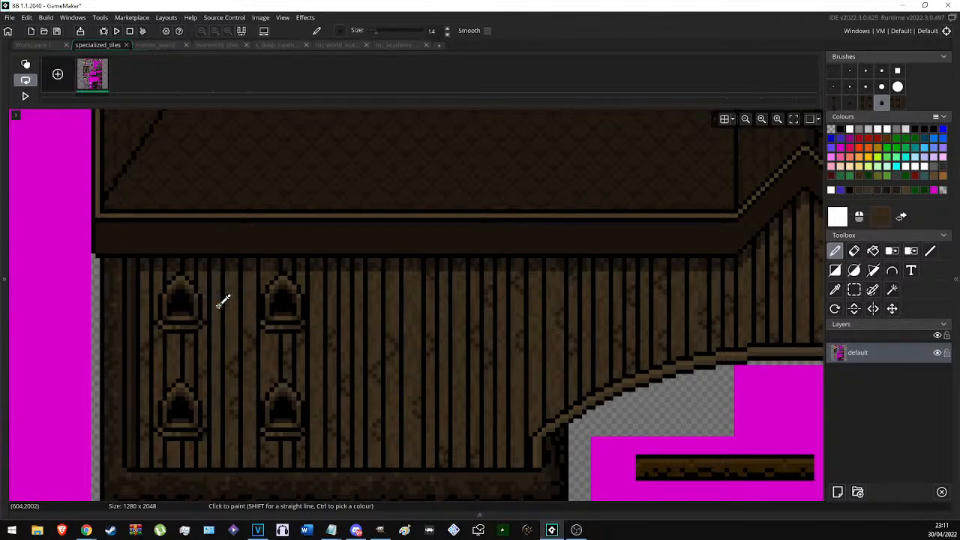
{"action": "key", "text": "ctrl+z"}
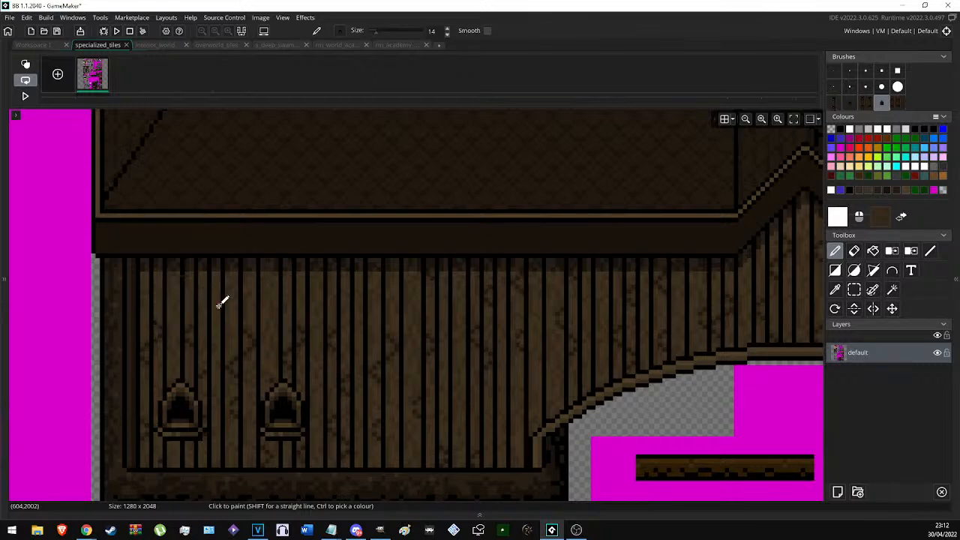
{"action": "key", "text": "ctrl+z"}
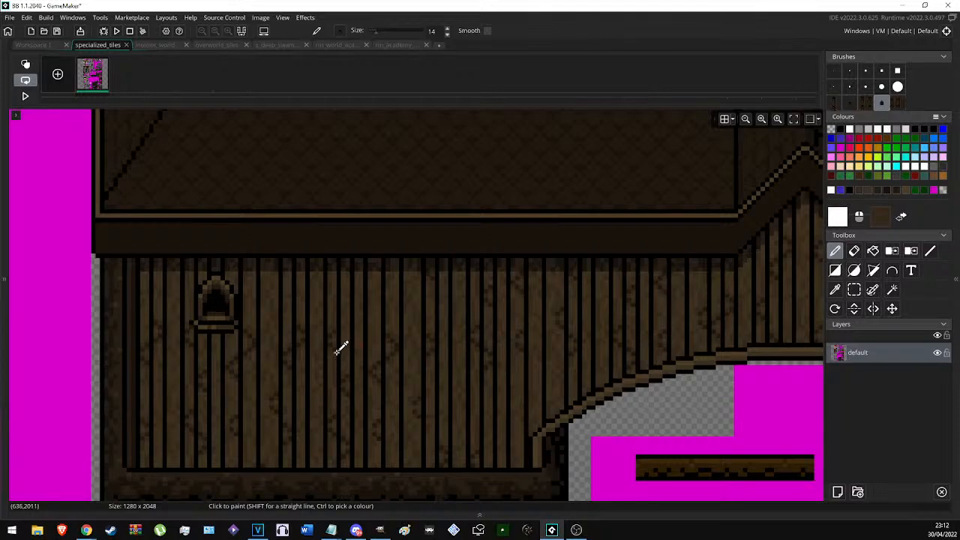
Try the four-window block brush slightly further inward on the front wall's left end.
{"action": "scroll", "coordinate": [360, 341], "scroll_direction": "down", "scroll_amount": 6, "text": "ctrl"}
{"action": "left_click", "coordinate": [898, 103]}
{"action": "scroll", "coordinate": [337, 368], "scroll_direction": "up", "scroll_amount": 4, "text": "ctrl"}
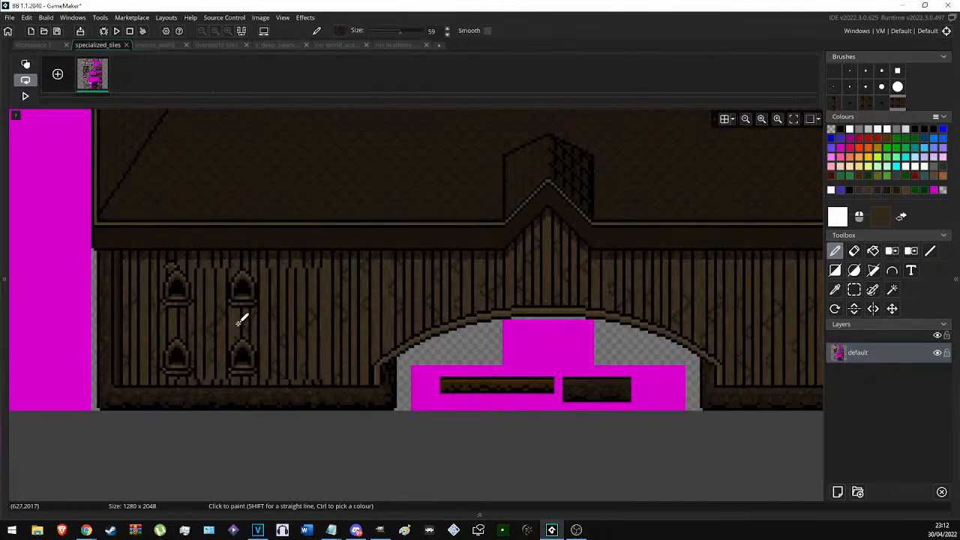
{"action": "scroll", "coordinate": [300, 350], "scroll_direction": "up", "scroll_amount": 2, "text": "ctrl"}
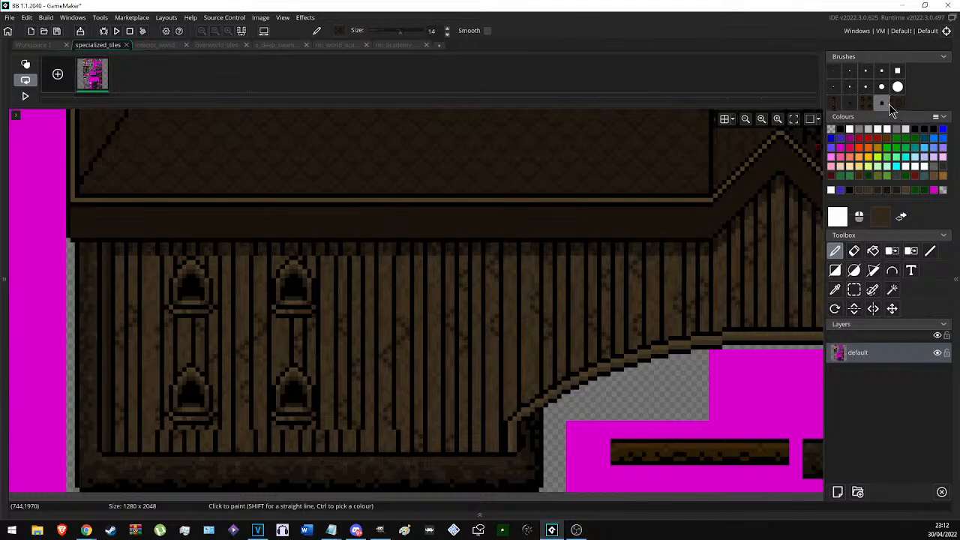
Stamp single windows at the upper-left, lower-right and upper-right positions of the front wall's left-end group, undoing stray strokes.
{"action": "scroll", "coordinate": [296, 401], "scroll_direction": "up", "scroll_amount": 2, "text": "ctrl"}
{"action": "scroll", "coordinate": [304, 386], "scroll_direction": "up", "scroll_amount": 2, "text": "ctrl"}
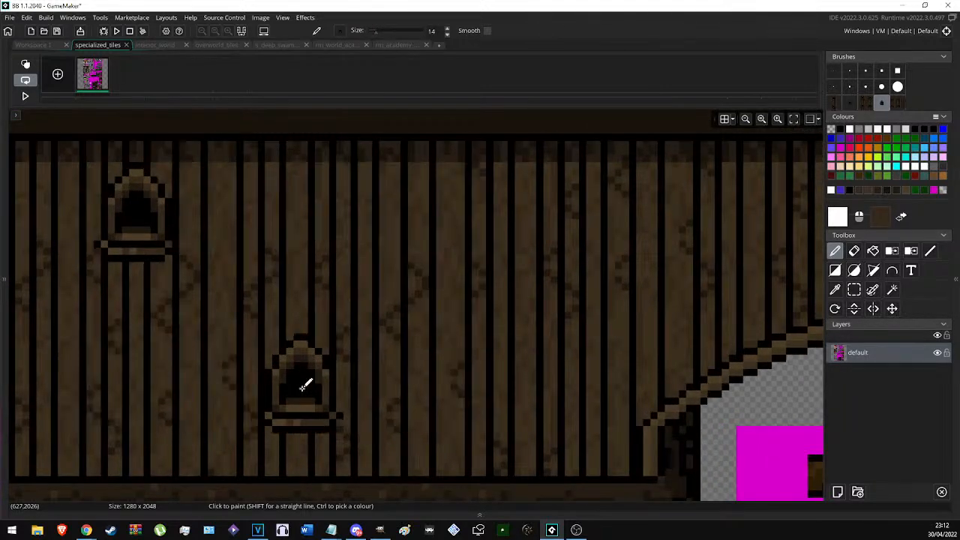
{"action": "left_click_drag", "start_coordinate": [303, 386], "coordinate": [309, 220]}
{"action": "left_click_drag", "start_coordinate": [180, 218], "coordinate": [306, 215]}
{"action": "key", "text": "ctrl+z"}
{"action": "key", "text": "ctrl+z"}
{"action": "key", "text": "ctrl+z"}
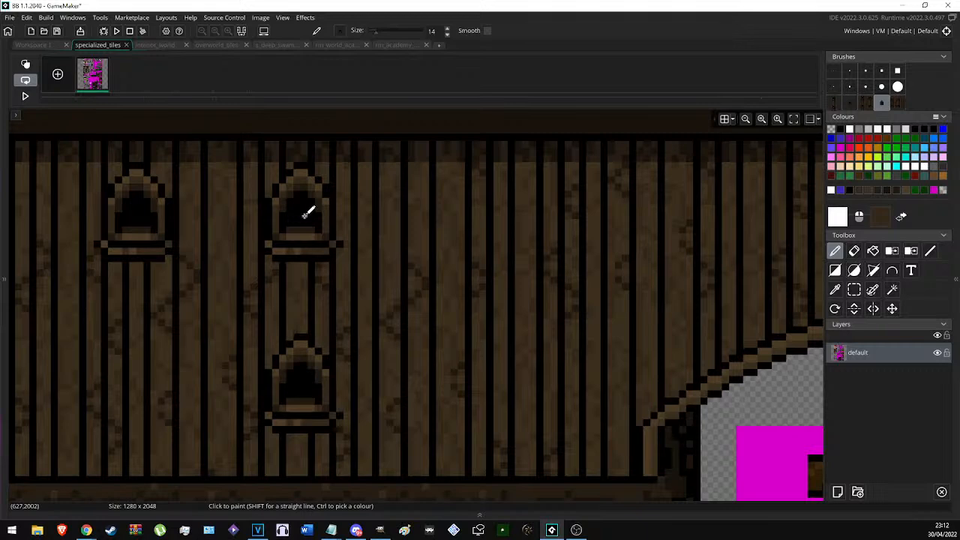
Stamp the single window at the lower-left position of the left-end group and undo the smeared strokes.
{"action": "left_click_drag", "start_coordinate": [278, 380], "coordinate": [118, 384]}
{"action": "left_click_drag", "start_coordinate": [142, 230], "coordinate": [139, 380]}
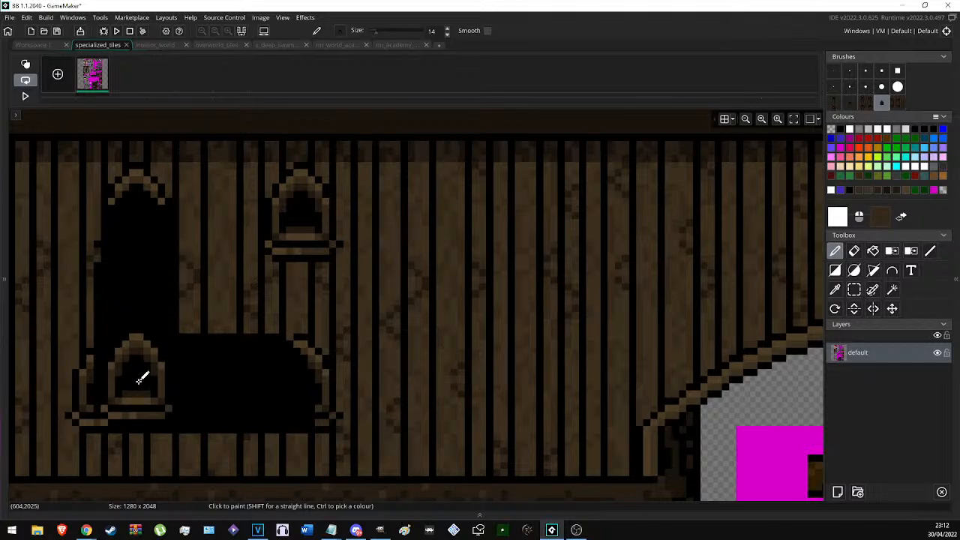
{"action": "key", "text": "ctrl+z"}
{"action": "key", "text": "ctrl+z"}
Make a brush from the two lower left-end windows and stamp it one window further right as a spacing guide.
{"action": "key", "text": "s"}
{"action": "scroll", "coordinate": [139, 390], "scroll_direction": "down", "scroll_amount": 5, "text": "ctrl"}
{"action": "scroll", "coordinate": [238, 386], "scroll_direction": "up", "scroll_amount": 5}
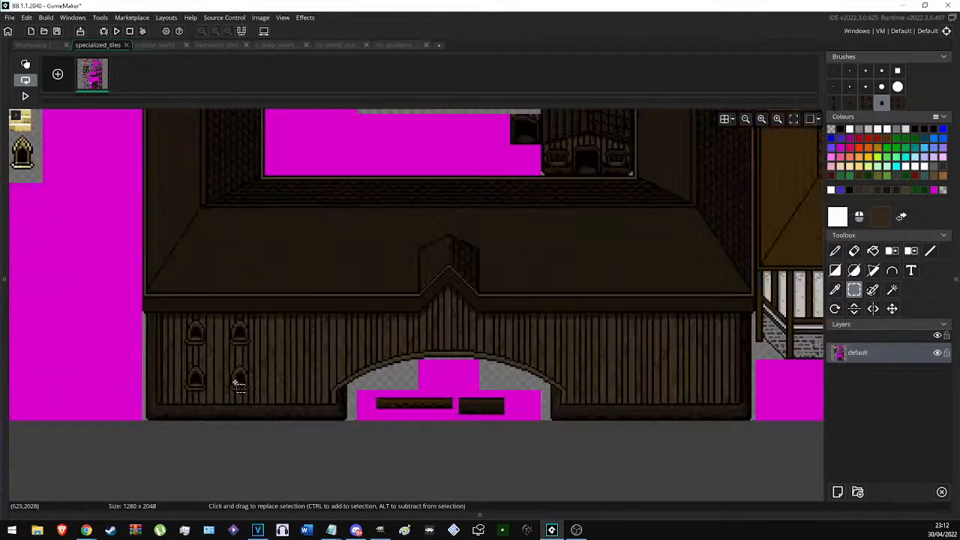
{"action": "scroll", "coordinate": [202, 387], "scroll_direction": "up", "scroll_amount": 1}
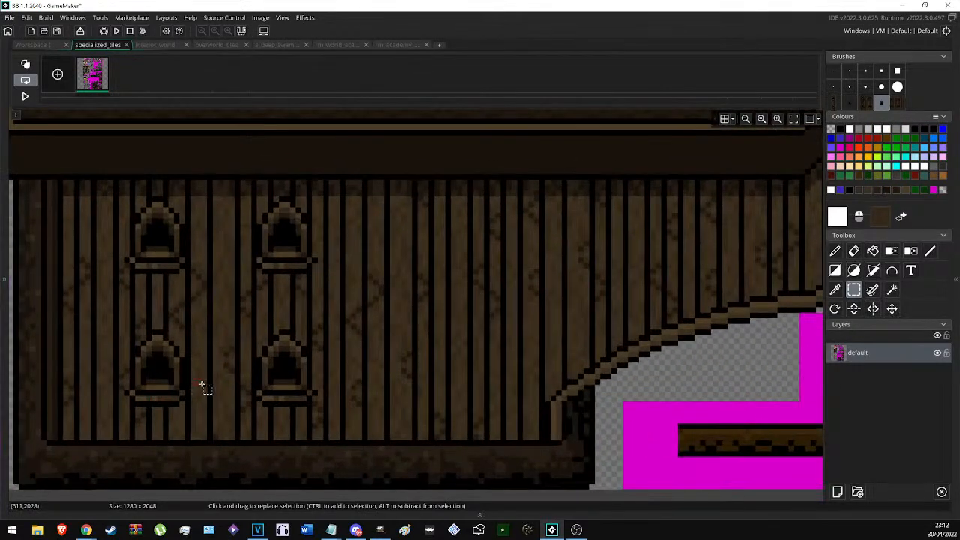
{"action": "left_click_drag", "start_coordinate": [107, 324], "coordinate": [197, 361]}
{"action": "key", "text": "ctrl+c"}
{"action": "key", "text": "ctrl+v"}
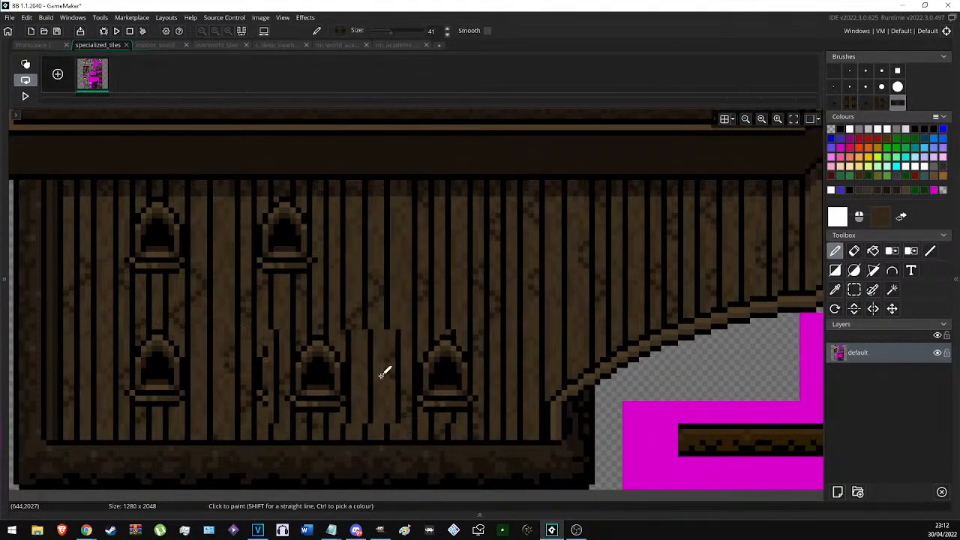
{"action": "left_click", "coordinate": [353, 368]}
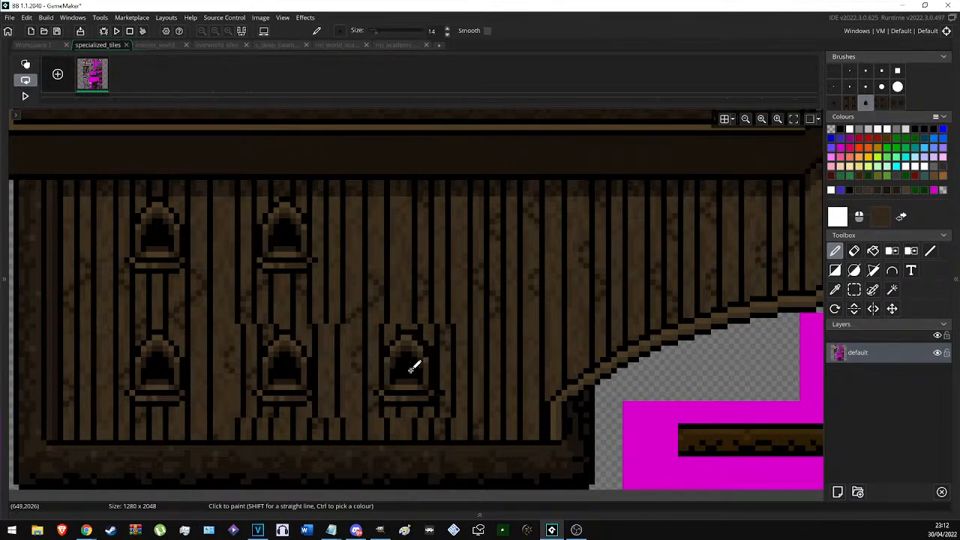
Stamp single windows at the lower and upper positions of a third column in the left-end group, undoing the guide and smeared strokes.
{"action": "key", "text": "ctrl+z"}
{"action": "left_click_drag", "start_coordinate": [413, 367], "coordinate": [418, 229]}
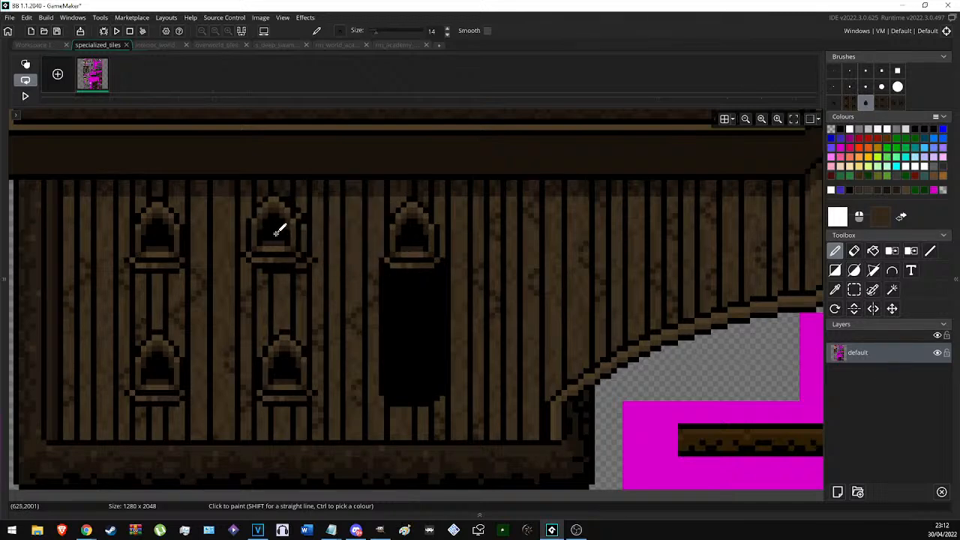
{"action": "mouse_move", "coordinate": [289, 235]}
{"action": "left_mouse_down"}
{"action": "mouse_move", "coordinate": [392, 222]}
{"action": "mouse_move", "coordinate": [409, 232]}
{"action": "left_mouse_up"}
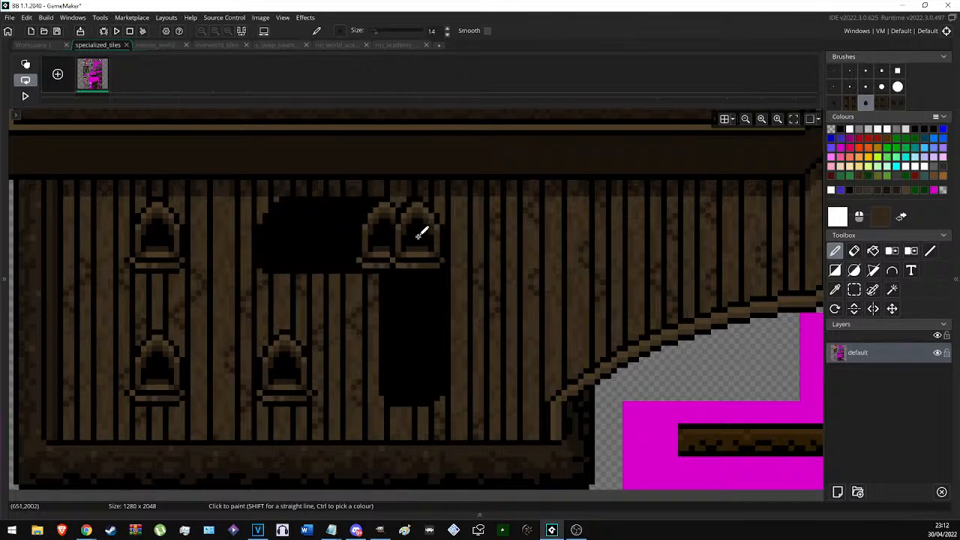
{"action": "key", "text": "ctrl+z"}
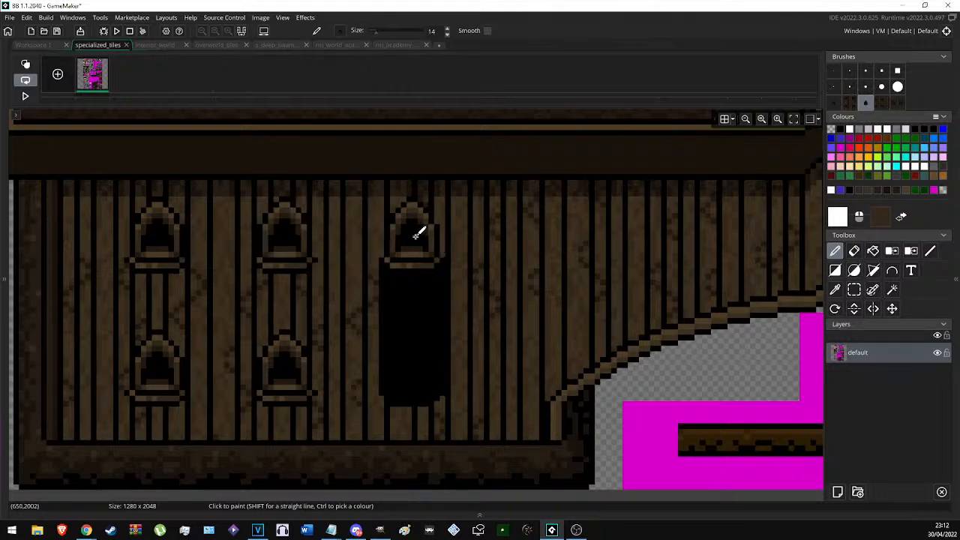
{"action": "key", "text": "ctrl+z"}
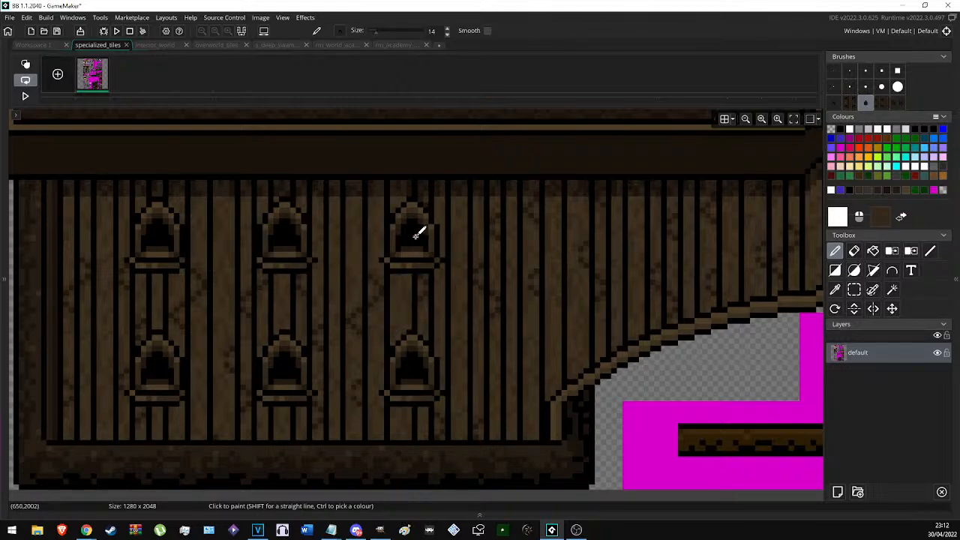
Make a brush from the six-window group on the front wall's left end.
{"action": "scroll", "coordinate": [262, 289], "scroll_direction": "down", "scroll_amount": 8}
{"action": "scroll", "coordinate": [263, 292], "scroll_direction": "up", "scroll_amount": 5}
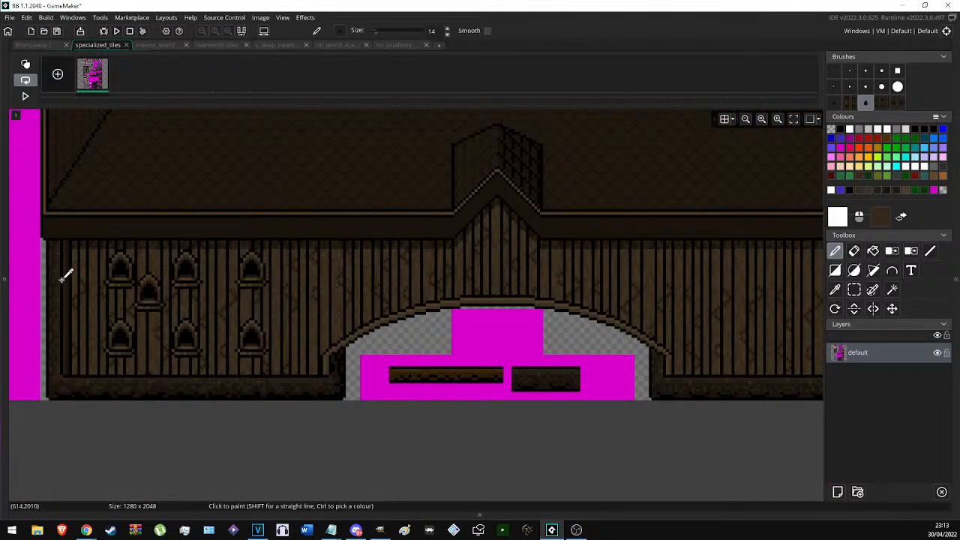
{"action": "scroll", "coordinate": [71, 276], "scroll_direction": "up", "scroll_amount": 1}
{"action": "scroll", "coordinate": [65, 275], "scroll_direction": "up", "scroll_amount": 1}
{"action": "key", "text": "s"}
{"action": "left_click", "coordinate": [85, 392]}
{"action": "left_click_drag", "start_coordinate": [332, 239], "coordinate": [346, 238]}
{"action": "key", "text": "ctrl+c"}
{"action": "mouse_move", "coordinate": [562, 279]}
{"action": "middle_mouse_down"}
{"action": "mouse_move", "coordinate": [294, 313]}
{"action": "mouse_move", "coordinate": [12, 327]}
{"action": "middle_mouse_up"}
{"action": "middle_click_drag", "start_coordinate": [103, 325], "coordinate": [566, 236]}
{"action": "scroll", "coordinate": [566, 235], "scroll_direction": "down", "scroll_amount": 1}
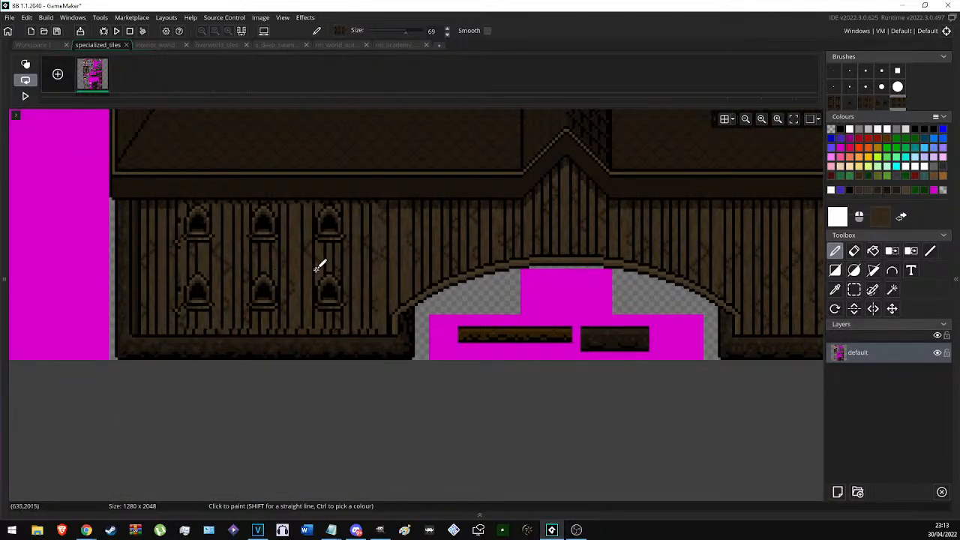
Stamp the six-window brush on the front wall's right end as a guide and replace it with a single upper-left window.
{"action": "left_click", "coordinate": [510, 255]}
{"action": "middle_click_drag", "start_coordinate": [364, 255], "coordinate": [57, 259]}
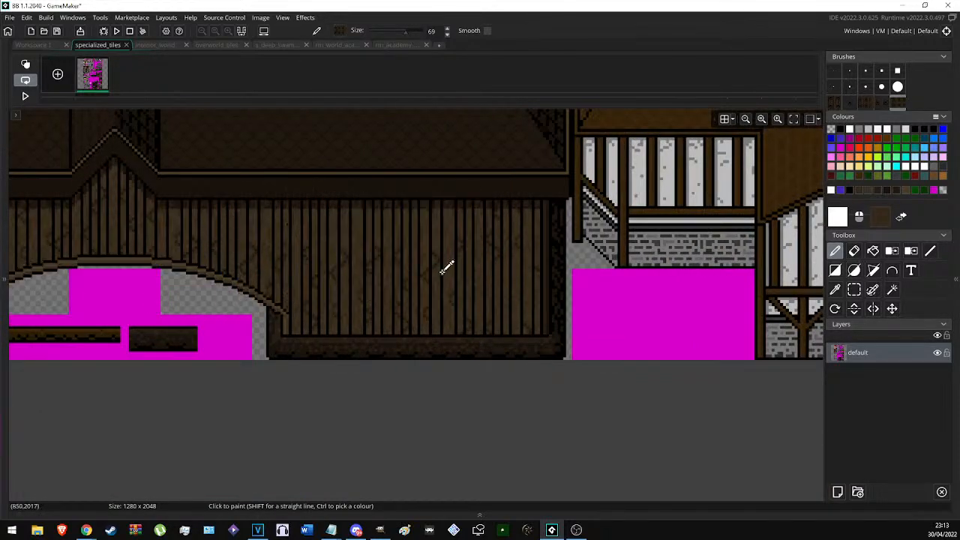
{"action": "scroll", "coordinate": [444, 270], "scroll_direction": "up", "scroll_amount": 4}
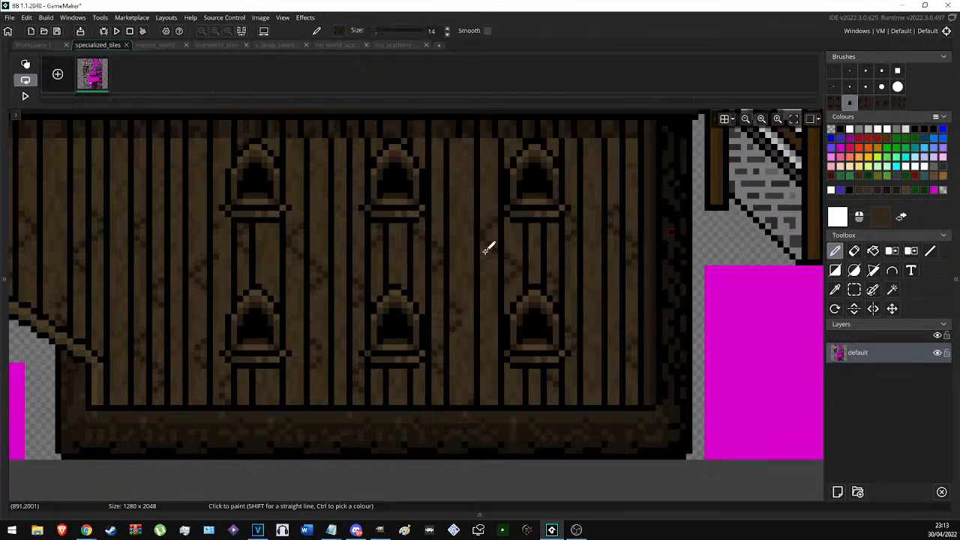
{"action": "middle_click_drag", "start_coordinate": [372, 276], "coordinate": [432, 310]}
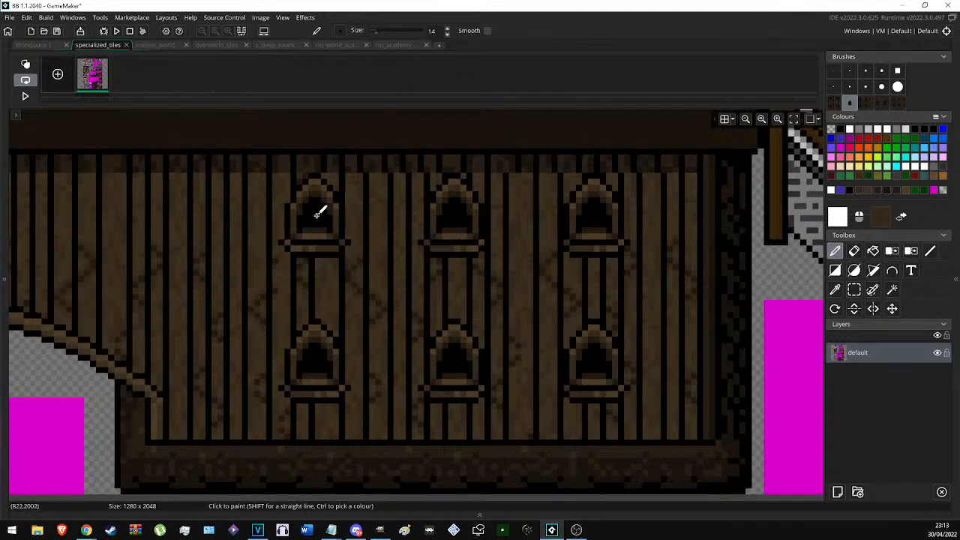
{"action": "key", "text": "ctrl+z"}
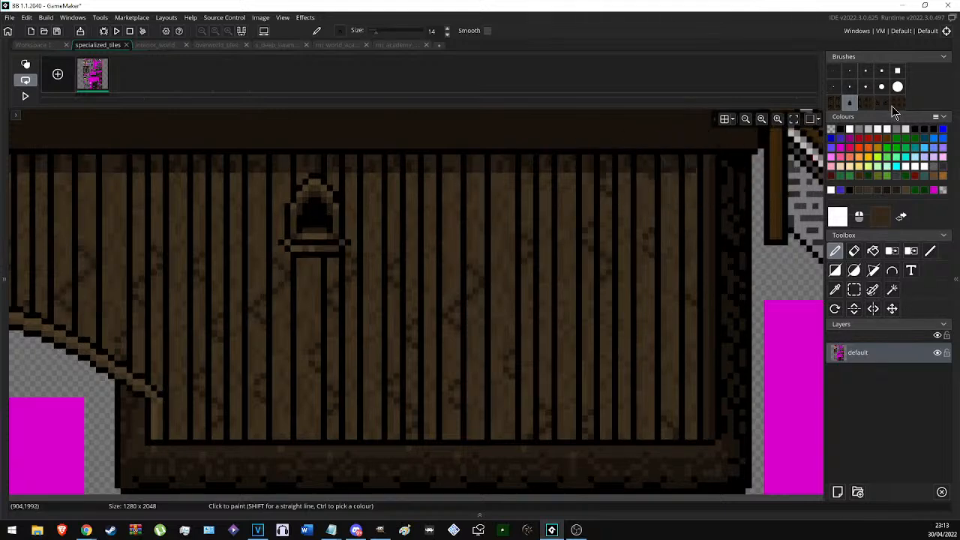
Stamp single windows at the right-end group's upper-middle, lower-middle and upper-right positions, using the six-window block as a temporary guide.
{"action": "left_click", "coordinate": [897, 107]}
{"action": "left_click", "coordinate": [418, 308]}
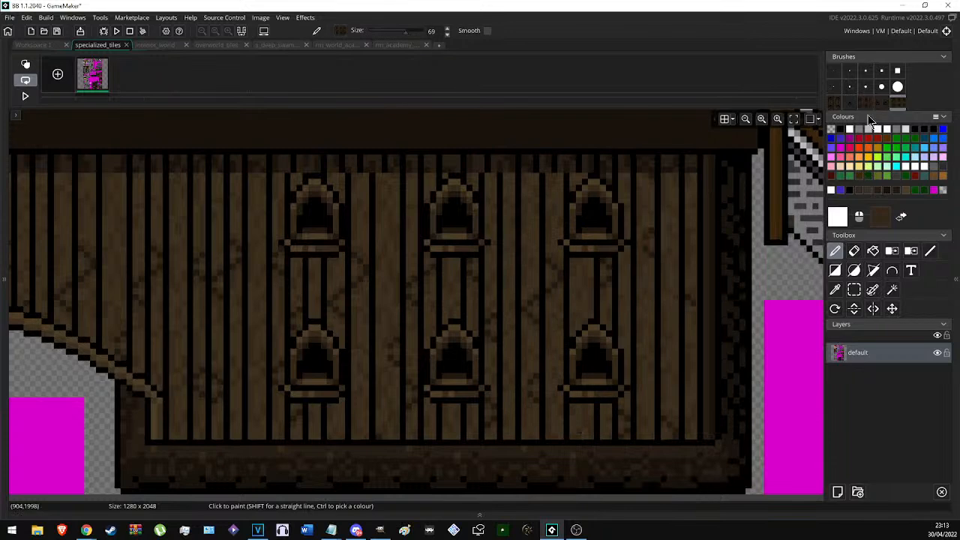
{"action": "key", "text": "ctrl+z"}
{"action": "left_click", "coordinate": [456, 215]}
{"action": "left_click", "coordinate": [425, 308]}
{"action": "left_click", "coordinate": [849, 102]}
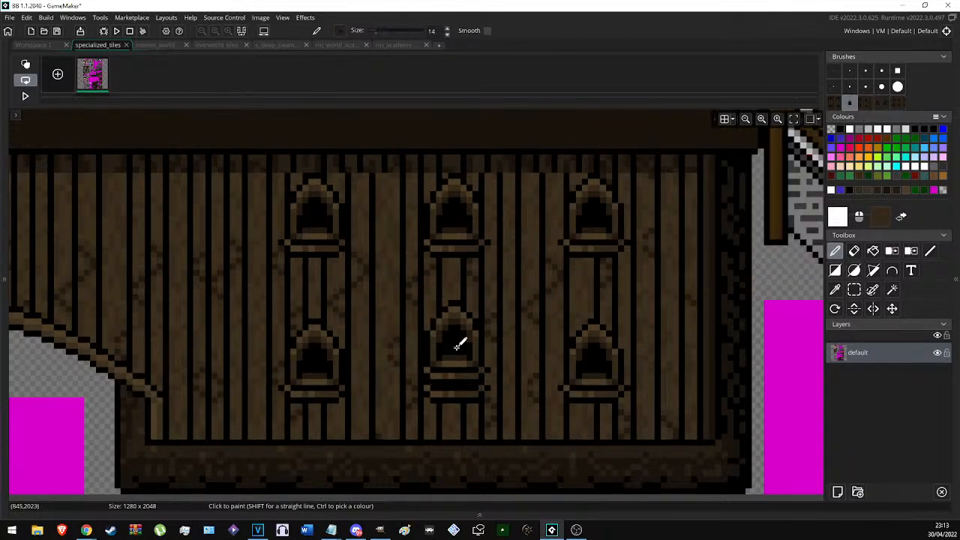
{"action": "key", "text": "ctrl+z"}
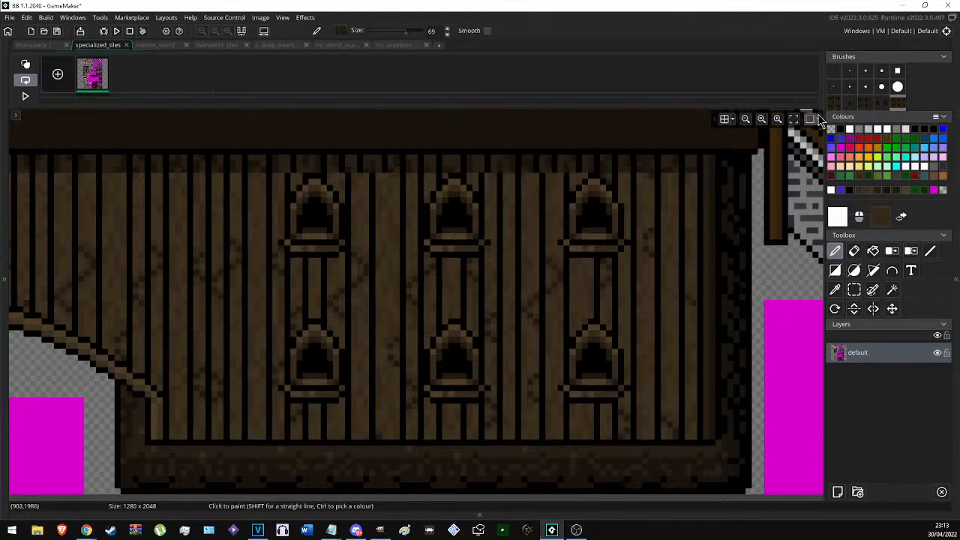
{"action": "left_click", "coordinate": [849, 104]}
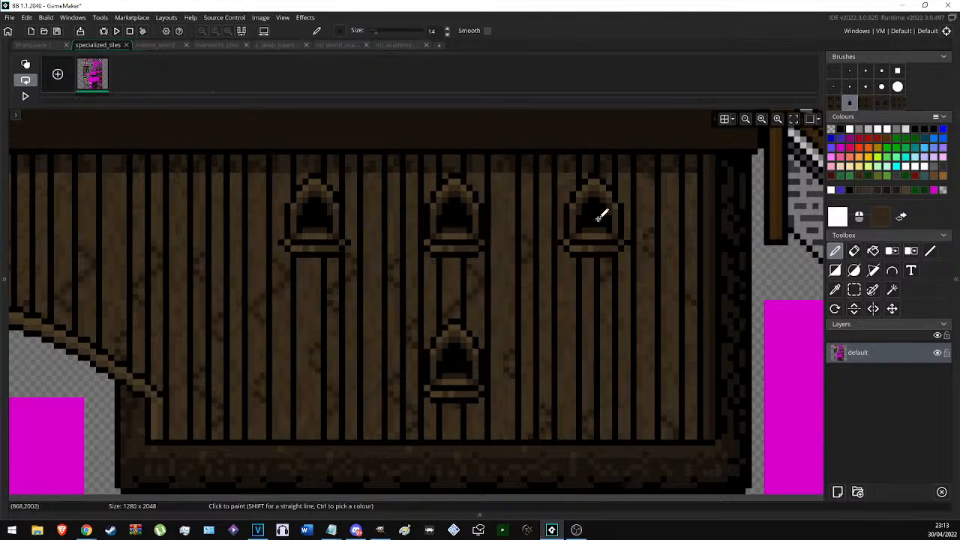
Try line strokes of the single-window brush across the right-end group's lower-right area and undo them.
{"action": "key", "text": "l"}
{"action": "mouse_move", "coordinate": [593, 215]}
{"action": "left_mouse_down"}
{"action": "mouse_move", "coordinate": [575, 342]}
{"action": "mouse_move", "coordinate": [583, 375]}
{"action": "mouse_move", "coordinate": [597, 369]}
{"action": "left_mouse_up"}
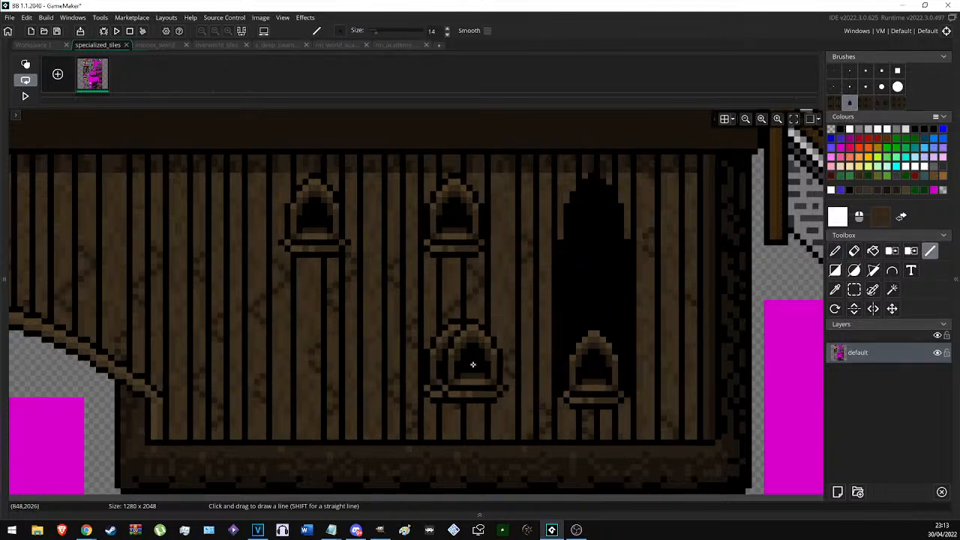
{"action": "left_click_drag", "start_coordinate": [463, 364], "coordinate": [593, 364]}
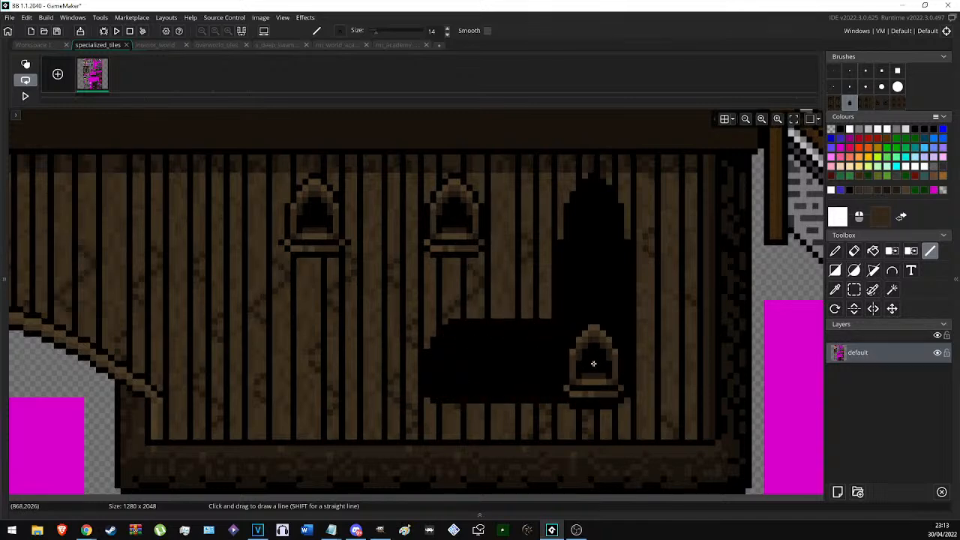
{"action": "key", "text": "ctrl+z"}
{"action": "key", "text": "ctrl+z"}
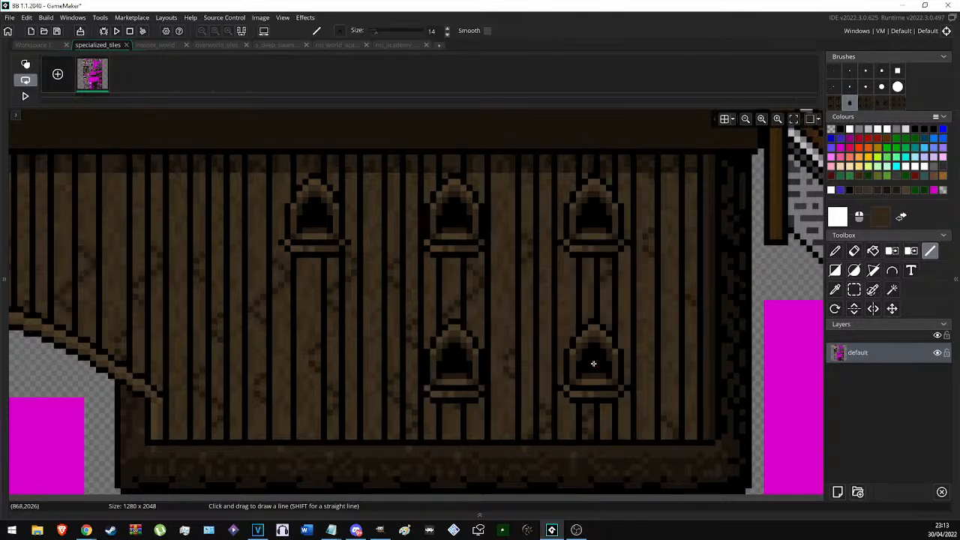
{"action": "mouse_move", "coordinate": [594, 364]}
{"action": "left_mouse_down"}
{"action": "mouse_move", "coordinate": [588, 248]}
{"action": "mouse_move", "coordinate": [597, 232]}
{"action": "left_mouse_up"}
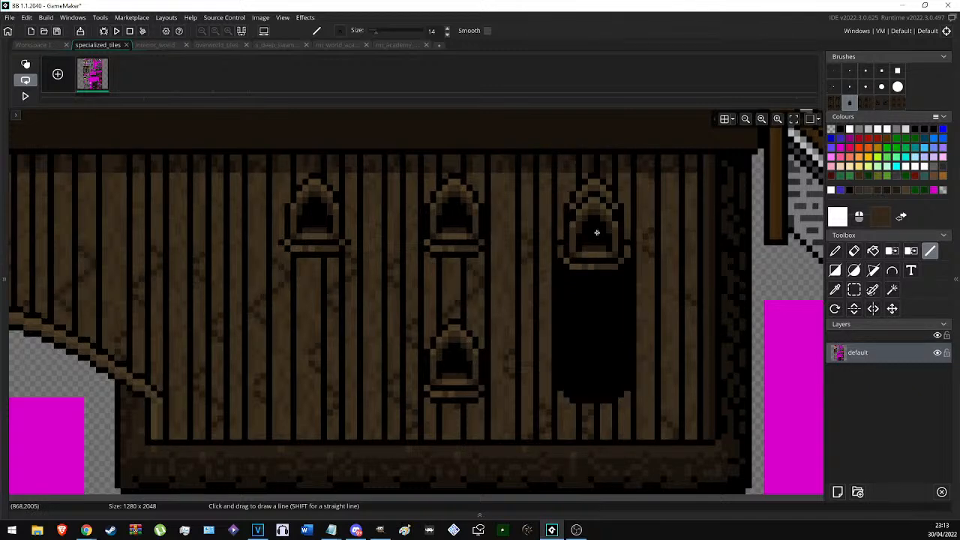
{"action": "key", "text": "ctrl+z"}
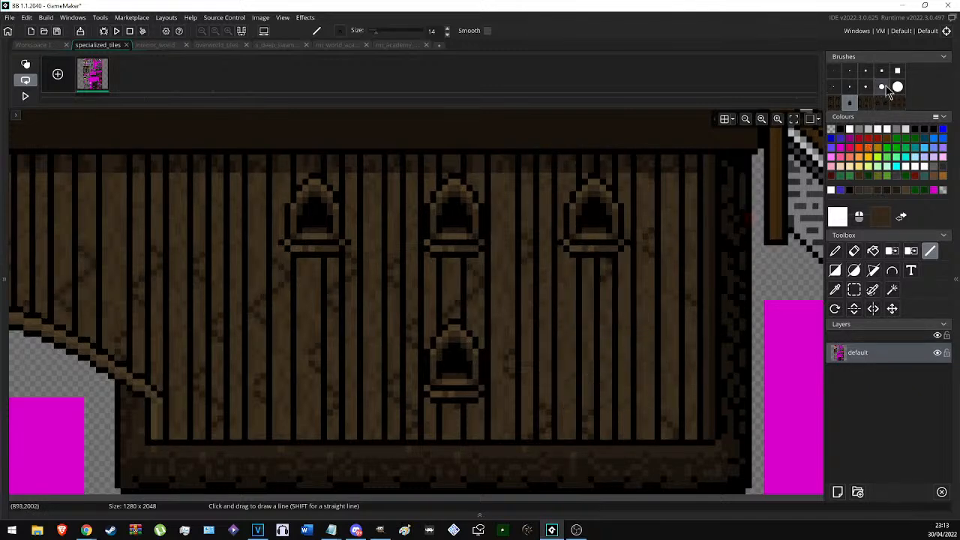
Stamp single windows at the lower-right and lower-left positions of the right-end group, undoing the six-window guide each time.
{"action": "left_click", "coordinate": [898, 105]}
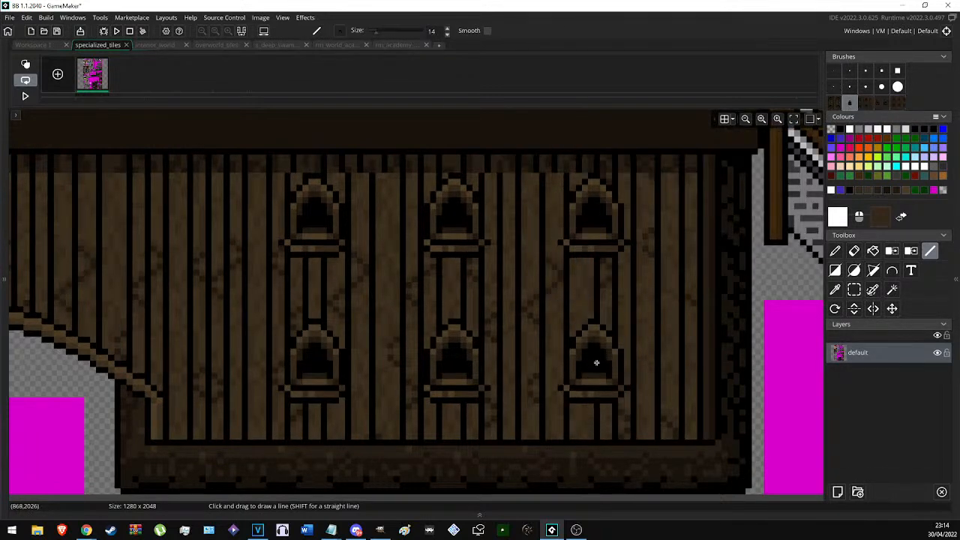
{"action": "key", "text": "ctrl+z"}
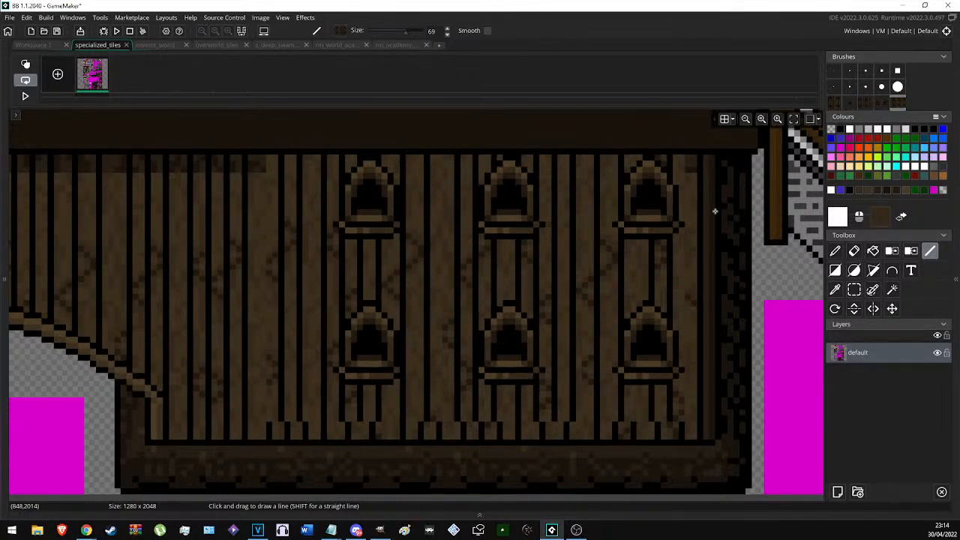
{"action": "left_click", "coordinate": [849, 103]}
{"action": "key", "text": "ctrl+z"}
{"action": "left_click", "coordinate": [319, 361]}
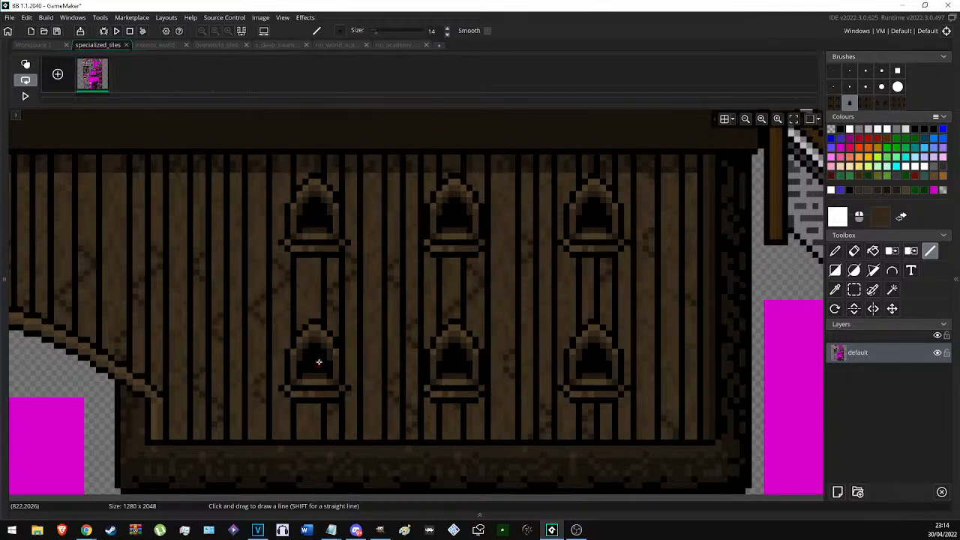
Make a brush from the left-end group's upper-middle and upper-right windows and stamp it along the upper row towards the arch as a spacing guide.
{"action": "scroll", "coordinate": [636, 308], "scroll_direction": "down", "scroll_amount": 5}
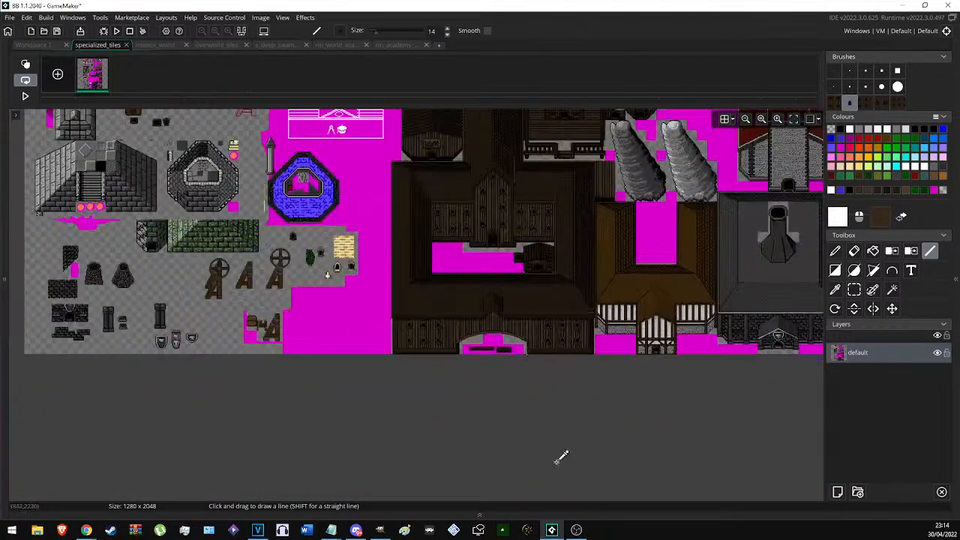
{"action": "scroll", "coordinate": [490, 242], "scroll_direction": "up", "scroll_amount": 4}
{"action": "scroll", "coordinate": [435, 313], "scroll_direction": "up", "scroll_amount": 2}
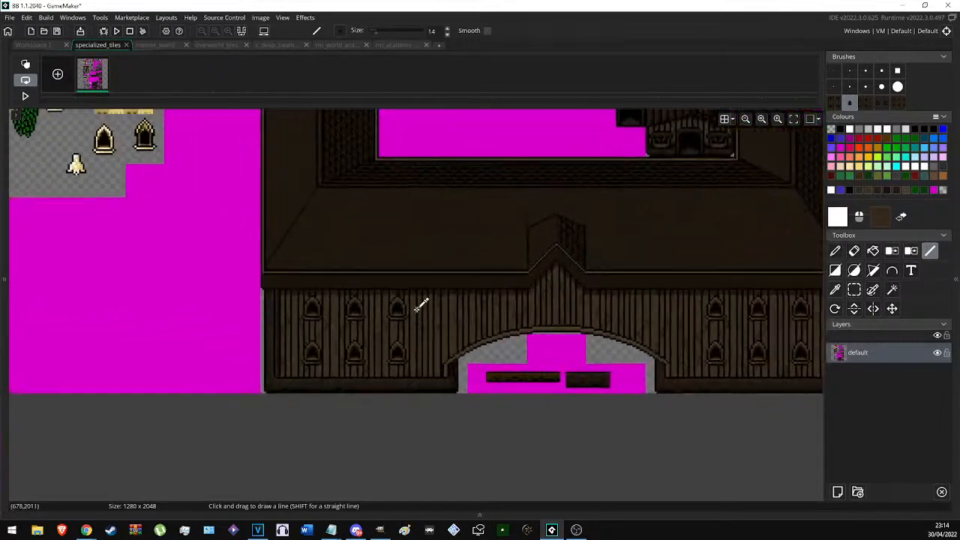
{"action": "scroll", "coordinate": [435, 313], "scroll_direction": "up", "scroll_amount": 3}
{"action": "key", "text": "s"}
{"action": "left_click_drag", "start_coordinate": [234, 343], "coordinate": [402, 282]}
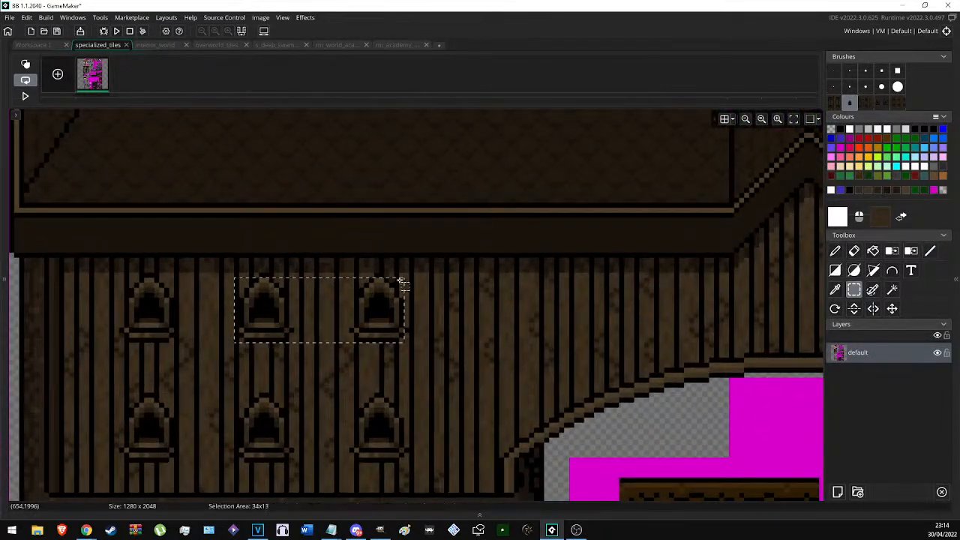
{"action": "key", "text": "ctrl+c"}
{"action": "key", "text": "ctrl+v"}
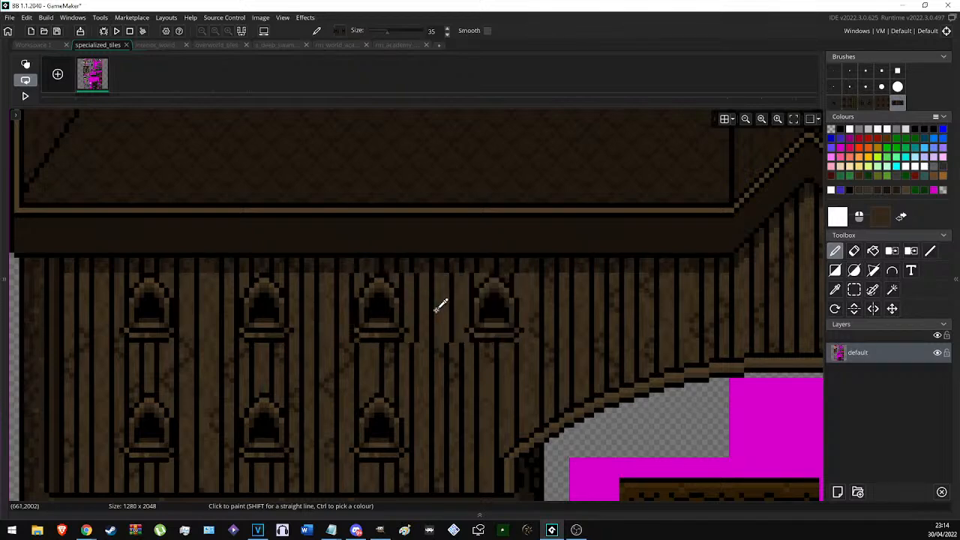
{"action": "scroll", "coordinate": [542, 315], "scroll_direction": "down", "scroll_amount": 2}
{"action": "scroll", "coordinate": [538, 307], "scroll_direction": "up", "scroll_amount": 2}
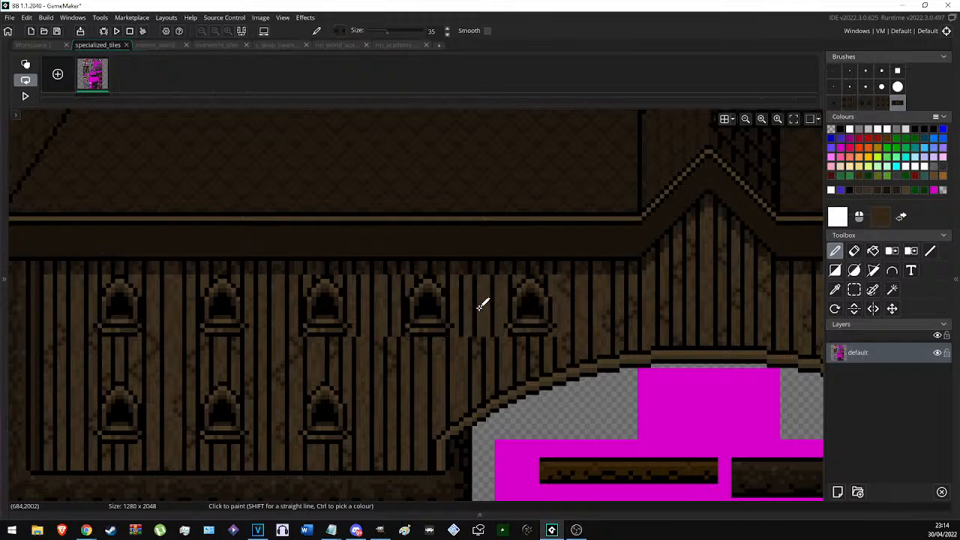
Stamp a single window in the upper row just left of the central gable and undo the two-window guides.
{"action": "middle_click_drag", "start_coordinate": [474, 314], "coordinate": [262, 337]}
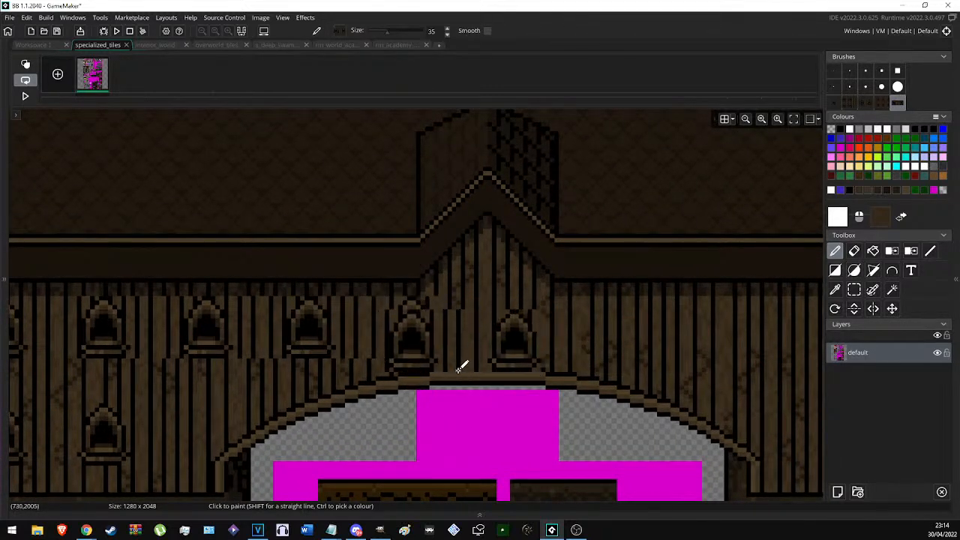
{"action": "scroll", "coordinate": [396, 396], "scroll_direction": "down", "scroll_amount": 2}
{"action": "scroll", "coordinate": [395, 396], "scroll_direction": "down", "scroll_amount": 2}
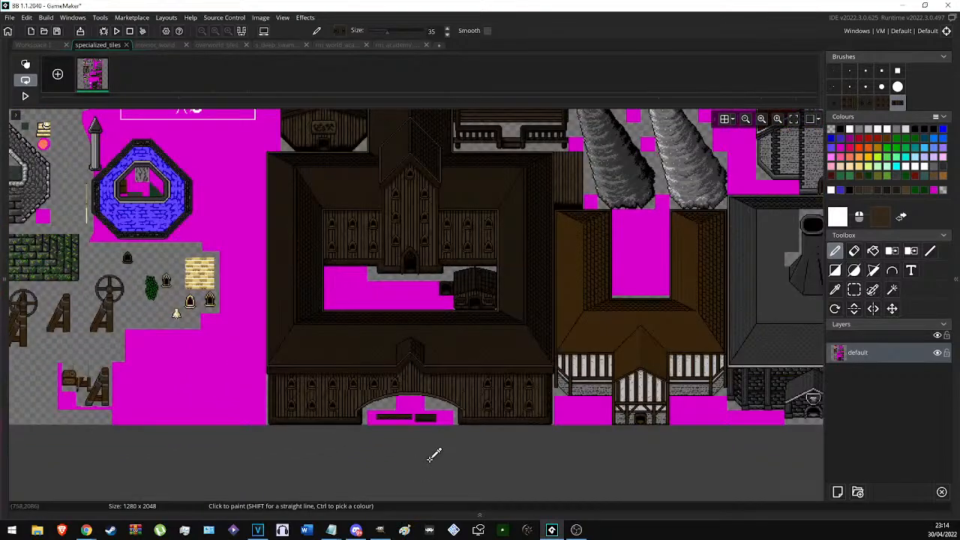
{"action": "scroll", "coordinate": [435, 456], "scroll_direction": "up", "scroll_amount": 2}
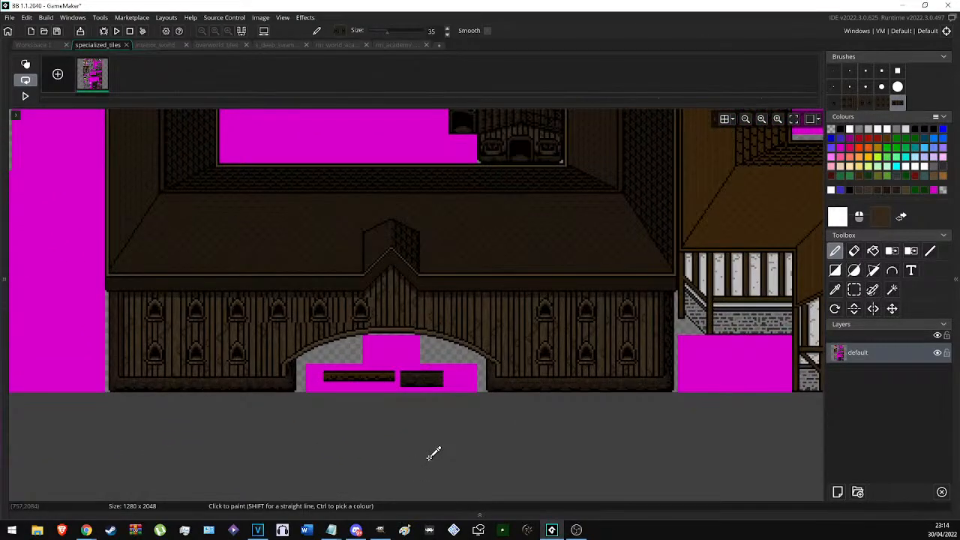
{"action": "scroll", "coordinate": [434, 455], "scroll_direction": "down", "scroll_amount": 2}
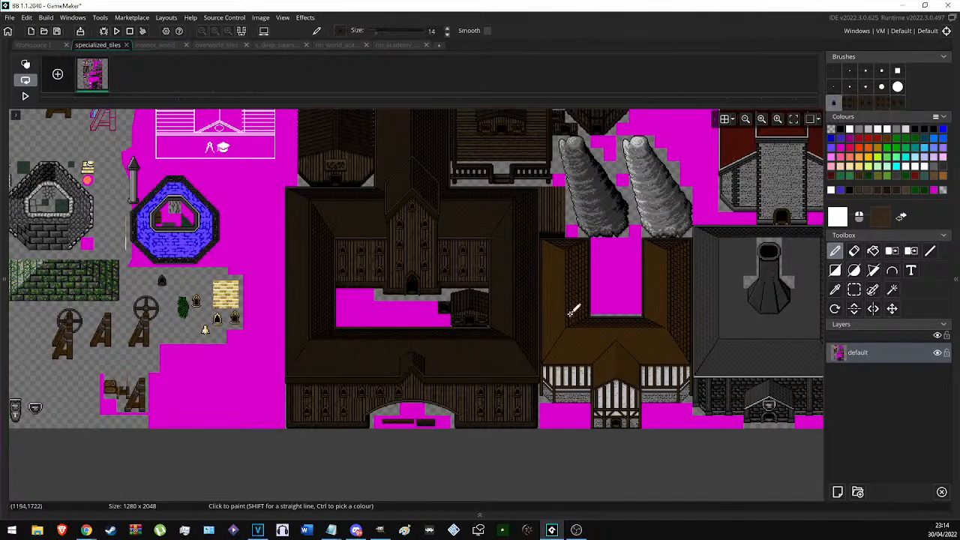
{"action": "scroll", "coordinate": [343, 398], "scroll_direction": "up", "scroll_amount": 5}
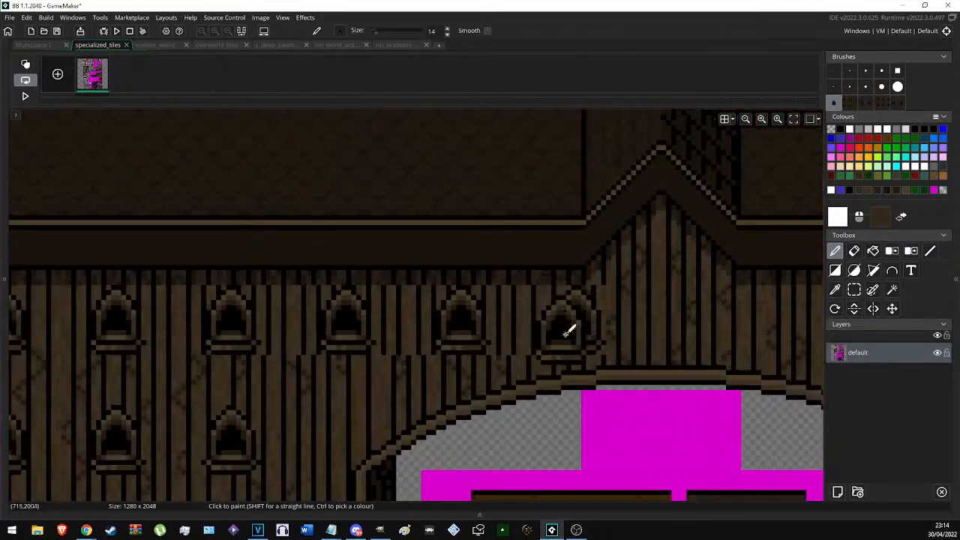
{"action": "key", "text": "ctrl+z"}
{"action": "key", "text": "ctrl+z"}
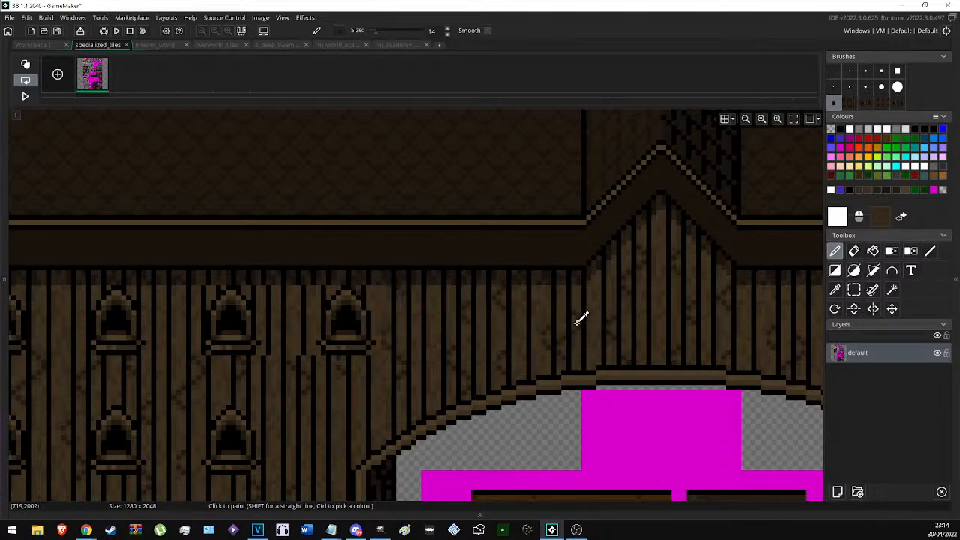
{"action": "key", "text": "ctrl+z"}
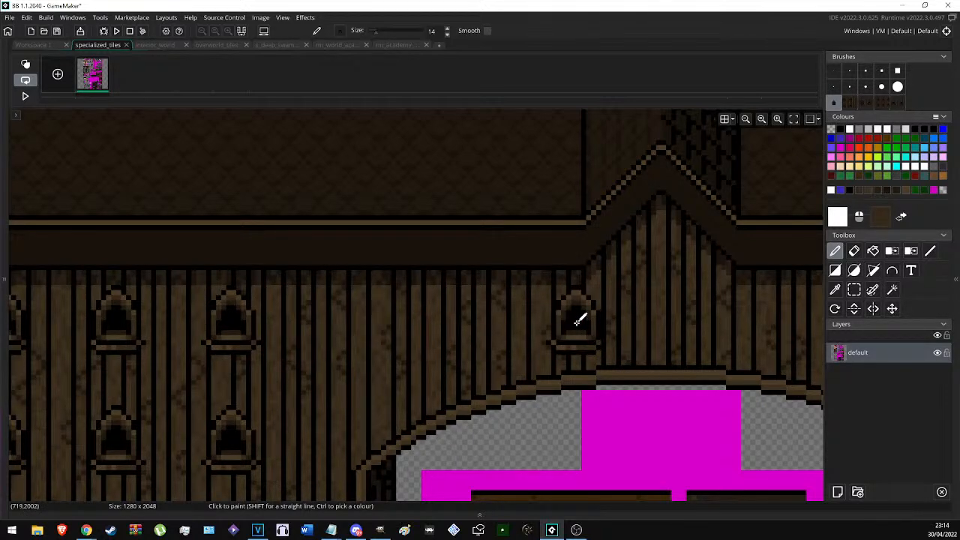
Stamp two more single windows along the upper row leftward from the gable, using the two-window brush as a spacing guide.
{"action": "left_click", "coordinate": [898, 103]}
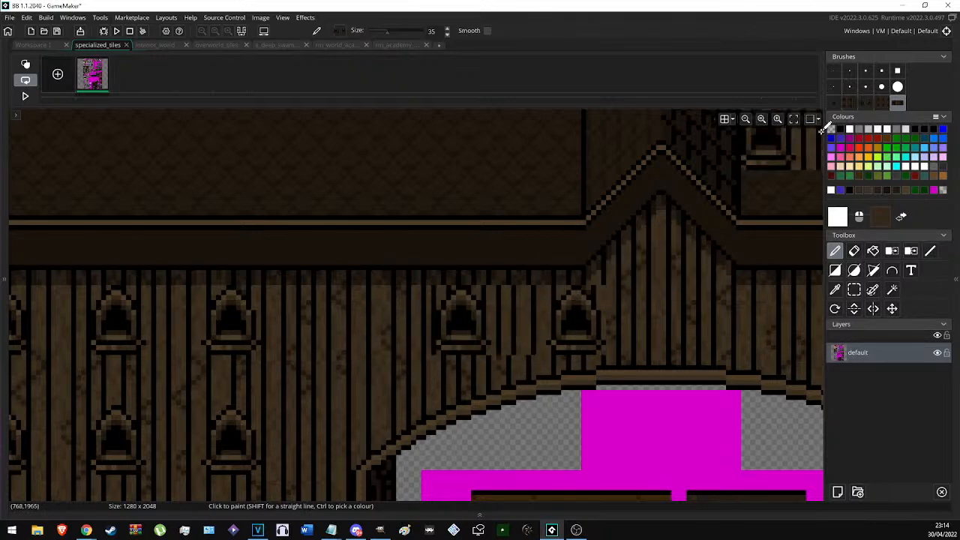
{"action": "left_click", "coordinate": [833, 103]}
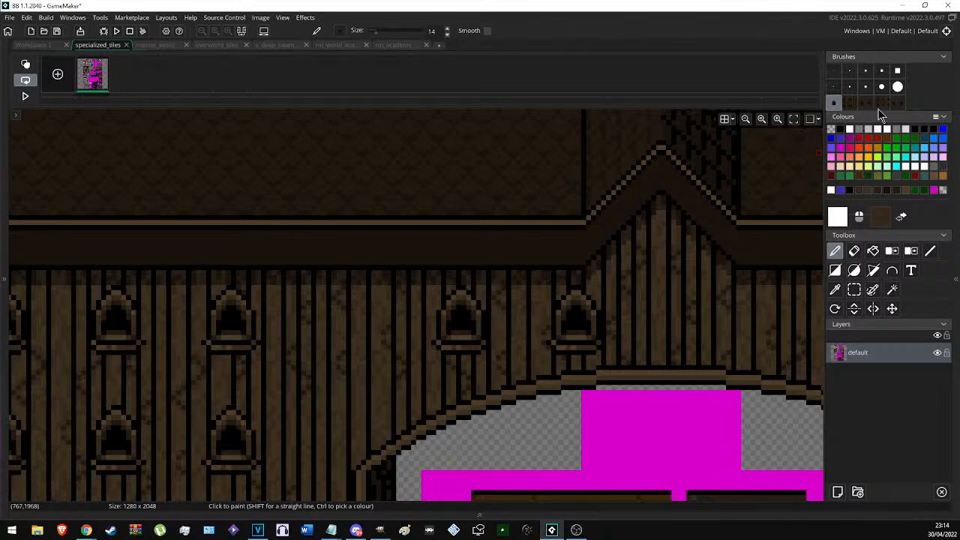
{"action": "left_click", "coordinate": [898, 103]}
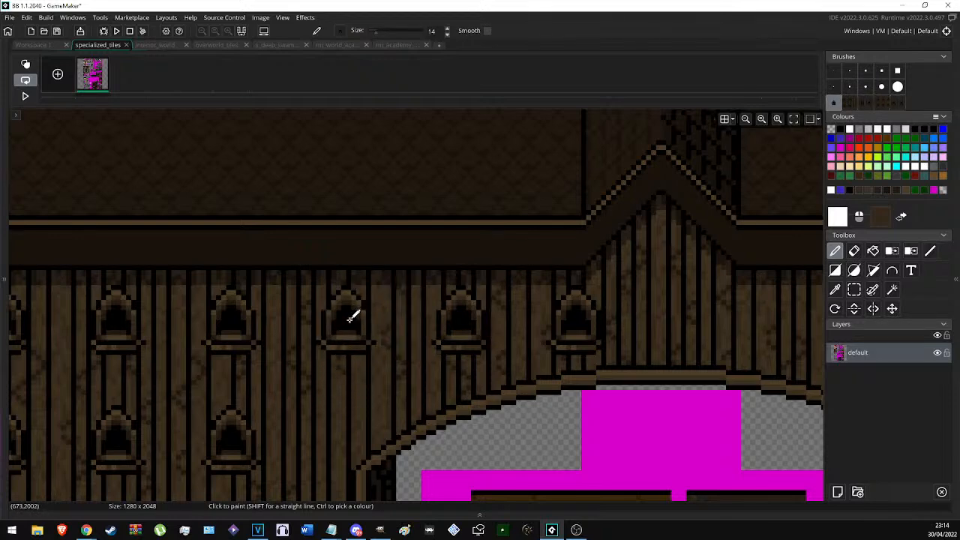
Select the outlines of two neighbouring windows in the upper row left of the gable and copy them as a brush.
{"action": "key", "text": "s"}
{"action": "middle_click_drag", "start_coordinate": [378, 330], "coordinate": [332, 336]}
{"action": "scroll", "coordinate": [183, 349], "scroll_direction": "up", "scroll_amount": 3}
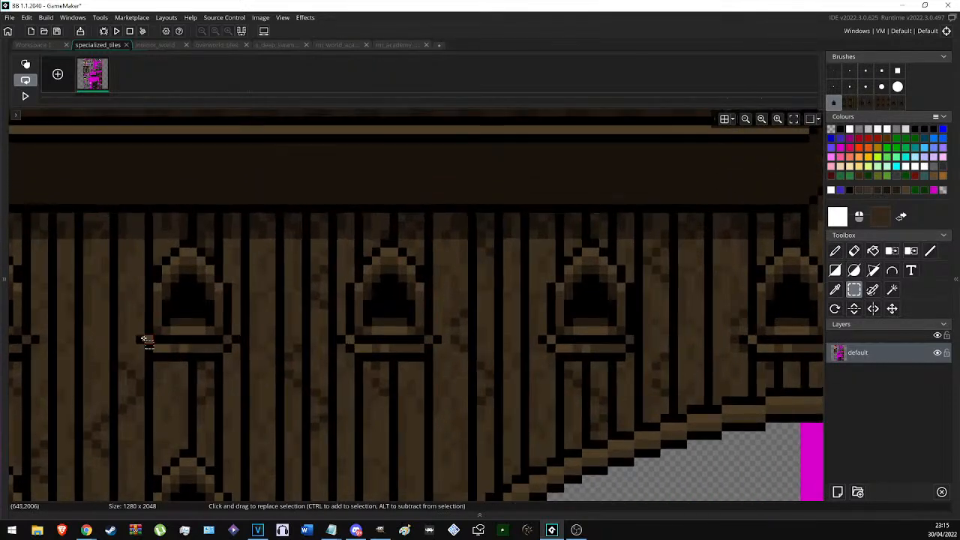
{"action": "left_click_drag", "start_coordinate": [140, 338], "coordinate": [211, 339]}
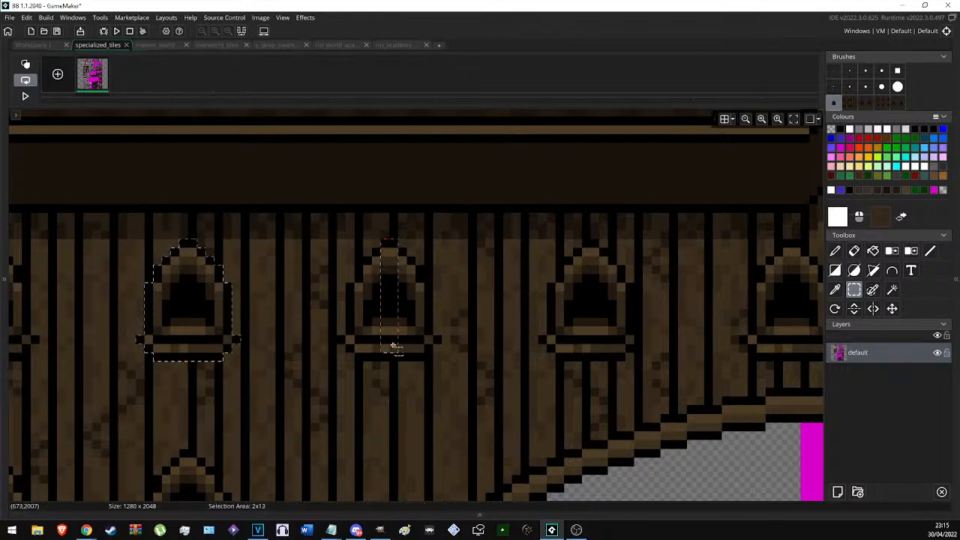
{"action": "left_click_drag", "start_coordinate": [424, 362], "coordinate": [390, 315]}
{"action": "left_click_drag", "start_coordinate": [350, 349], "coordinate": [417, 341]}
{"action": "key", "text": "ctrl+c"}
Stamp the two-window brush along the upper row between the central gable and the right-end window group.
{"action": "scroll", "coordinate": [221, 339], "scroll_direction": "down", "scroll_amount": 7}
{"action": "middle_click_drag", "start_coordinate": [488, 335], "coordinate": [192, 332]}
{"action": "scroll", "coordinate": [589, 324], "scroll_direction": "up", "scroll_amount": 3}
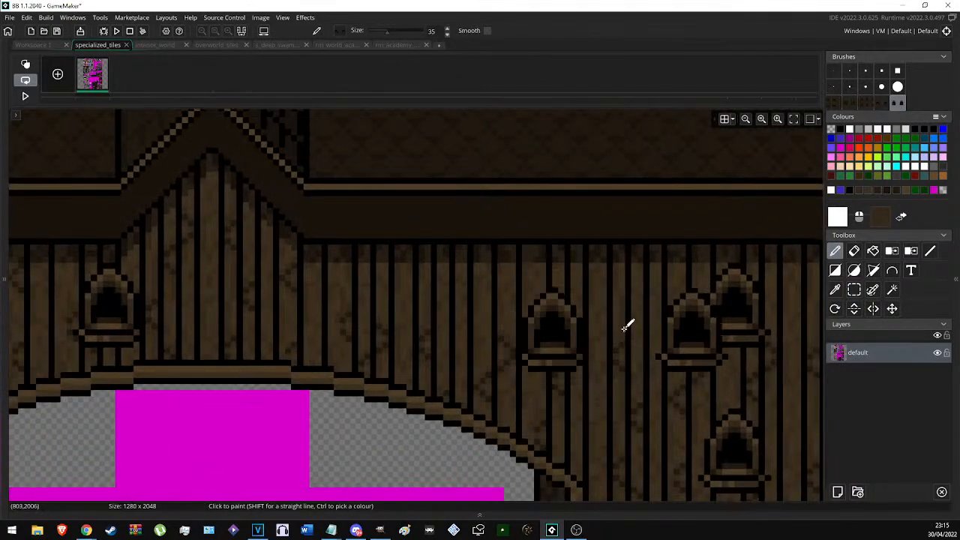
{"action": "left_click", "coordinate": [530, 301]}
{"action": "left_click", "coordinate": [382, 308]}
Examine the front wall and central gable for even window spacing and the look of the empty space between the windows.
{"action": "scroll", "coordinate": [390, 316], "scroll_direction": "down", "scroll_amount": 1}
{"action": "scroll", "coordinate": [390, 315], "scroll_direction": "down", "scroll_amount": 3}
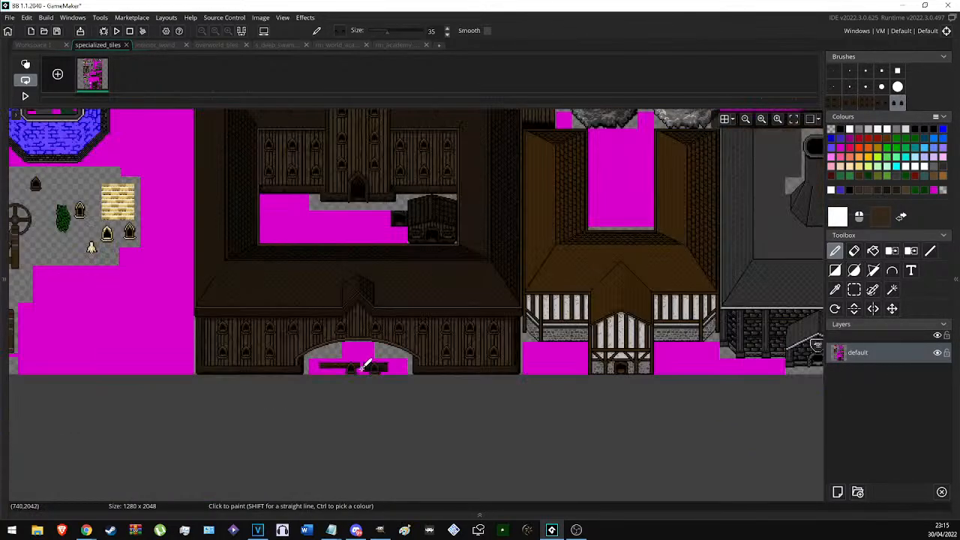
{"action": "middle_click_drag", "start_coordinate": [346, 379], "coordinate": [364, 273]}
{"action": "key", "text": "s"}
{"action": "scroll", "coordinate": [427, 215], "scroll_direction": "down", "scroll_amount": 1}
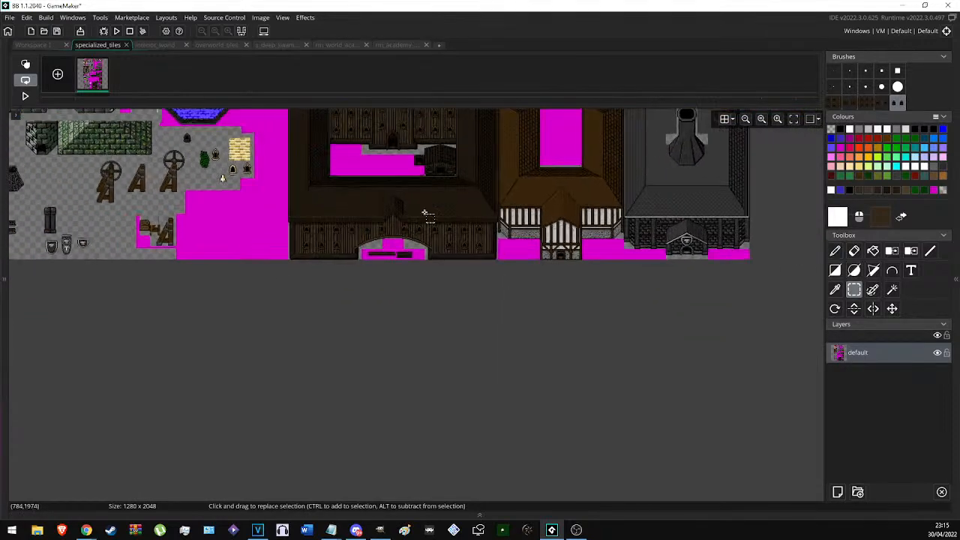
{"action": "scroll", "coordinate": [423, 210], "scroll_direction": "up", "scroll_amount": 1}
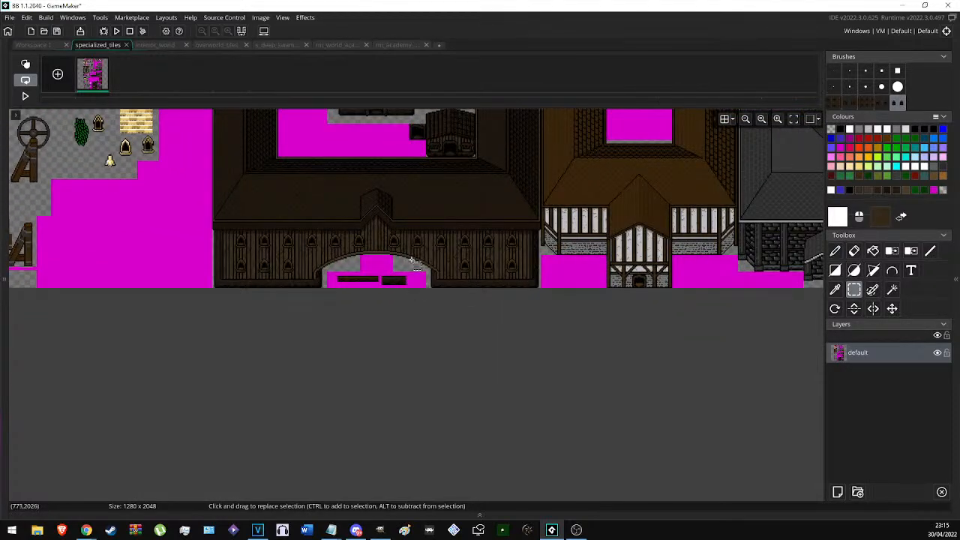
{"action": "scroll", "coordinate": [433, 321], "scroll_direction": "up", "scroll_amount": 3}
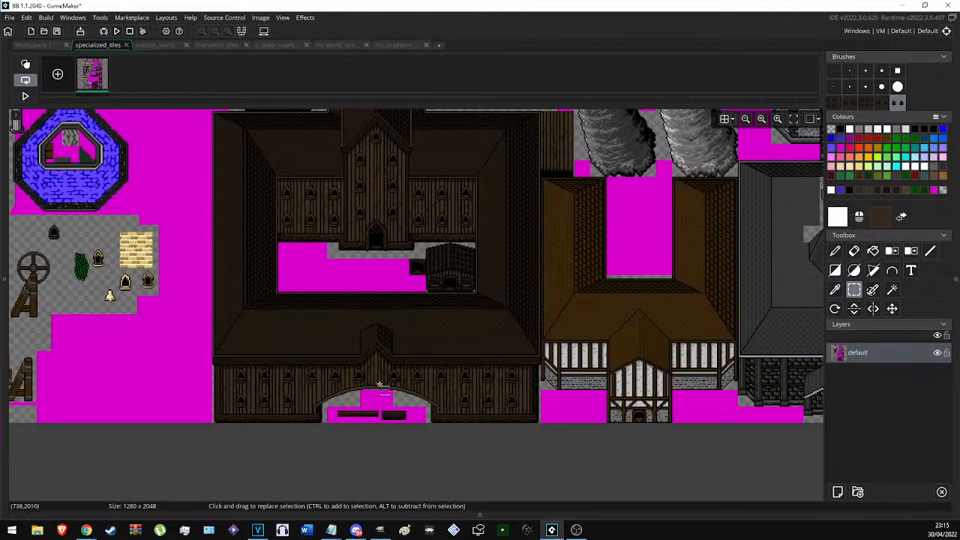
{"action": "key", "text": "d"}
{"action": "scroll", "coordinate": [380, 386], "scroll_direction": "up", "scroll_amount": 4, "text": "ctrl"}
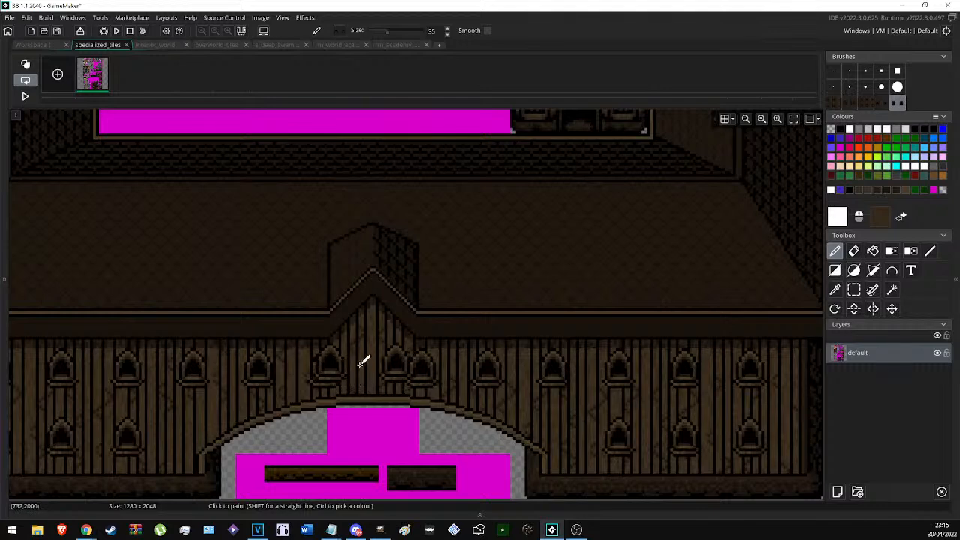
{"action": "scroll", "coordinate": [358, 366], "scroll_direction": "up", "scroll_amount": 2, "text": "ctrl"}
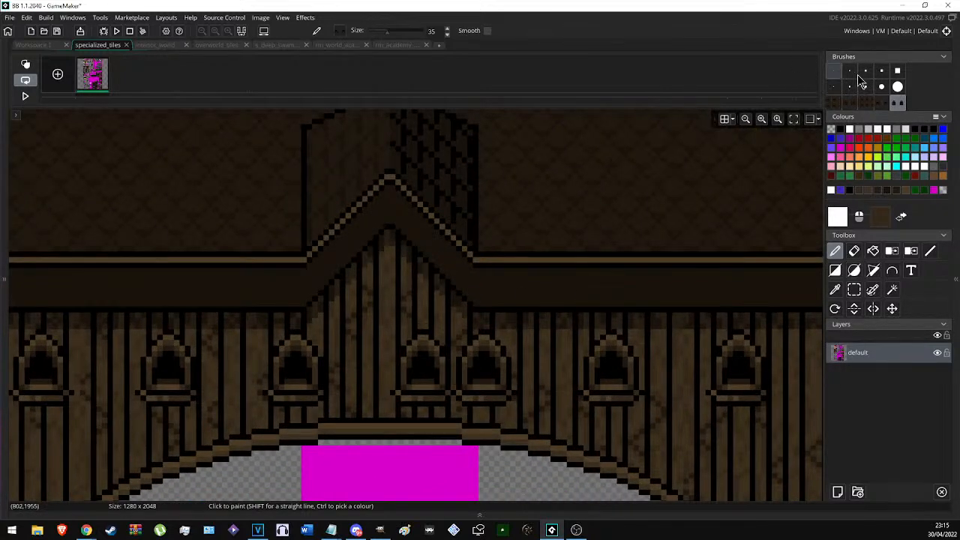
{"action": "scroll", "coordinate": [507, 278], "scroll_direction": "up", "scroll_amount": 1, "text": "ctrl"}
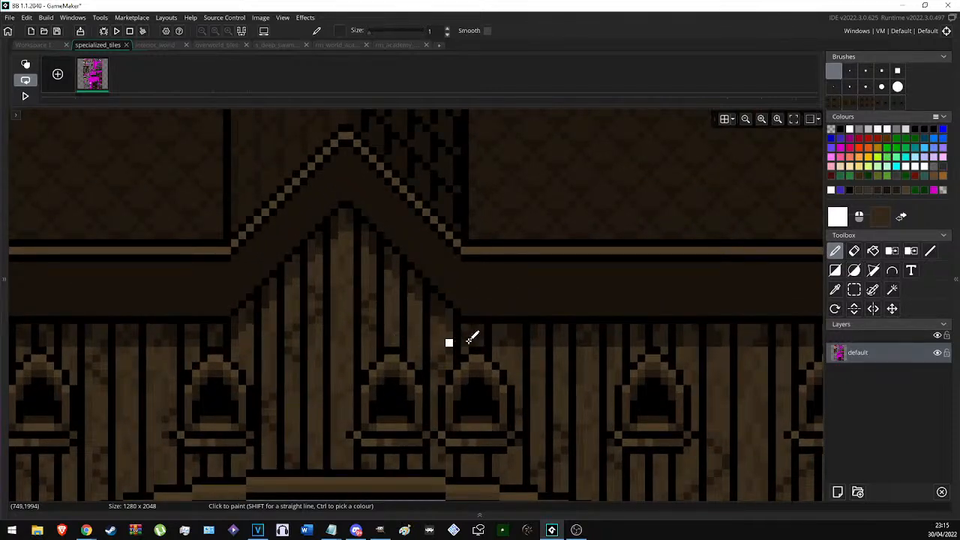
{"action": "scroll", "coordinate": [453, 339], "scroll_direction": "down", "scroll_amount": 4, "text": "ctrl"}
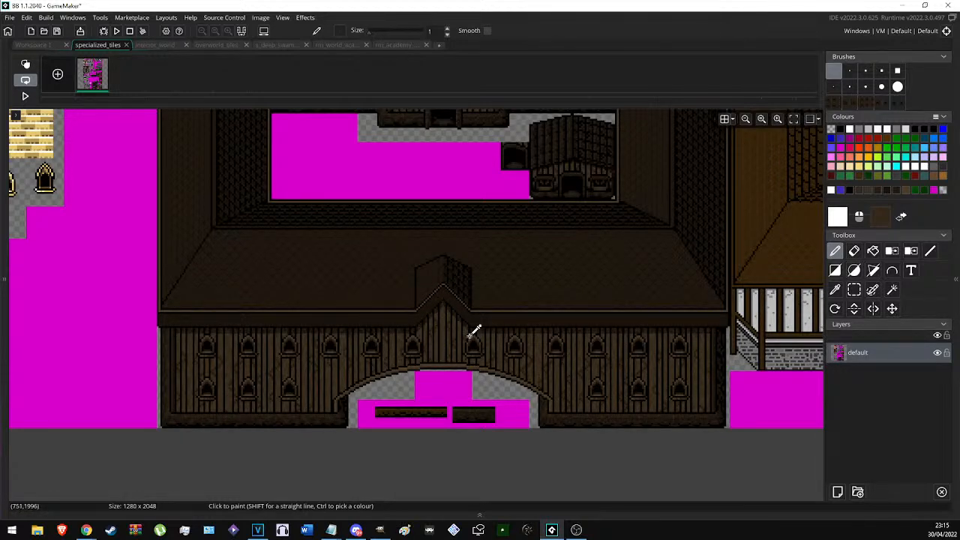
{"action": "scroll", "coordinate": [474, 331], "scroll_direction": "up", "scroll_amount": 5}
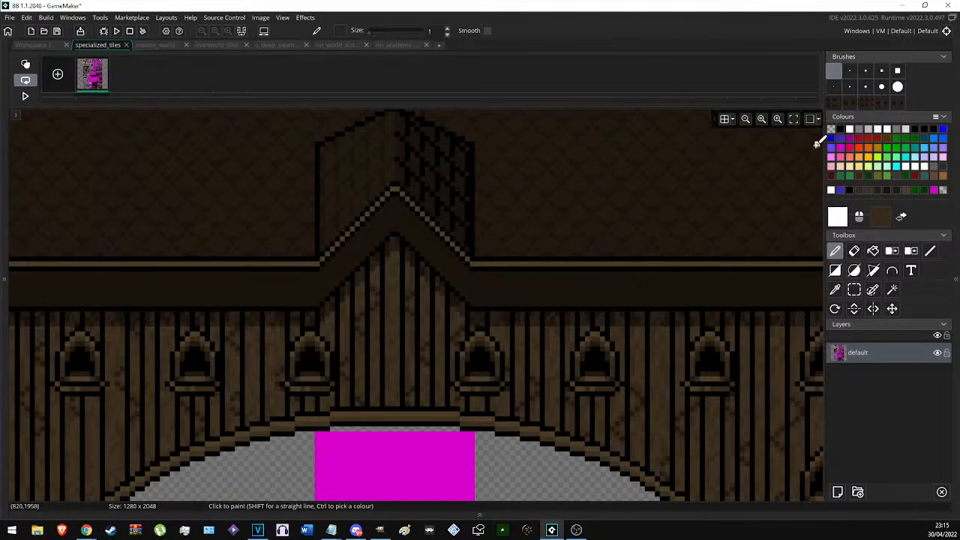
Paint a rough orange-brown pediment shape over the gable wall with the size 7 brush.
{"action": "left_click", "coordinate": [942, 176]}
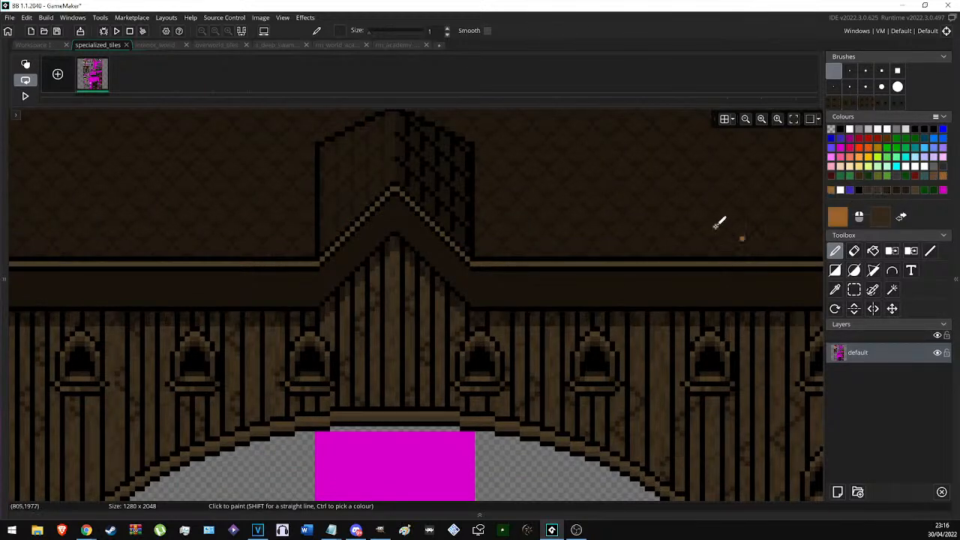
{"action": "left_click", "coordinate": [881, 70]}
{"action": "mouse_move", "coordinate": [278, 375]}
{"action": "left_mouse_down"}
{"action": "mouse_move", "coordinate": [393, 287]}
{"action": "mouse_move", "coordinate": [508, 375]}
{"action": "mouse_move", "coordinate": [337, 371]}
{"action": "mouse_move", "coordinate": [375, 343]}
{"action": "mouse_move", "coordinate": [401, 358]}
{"action": "left_mouse_up"}
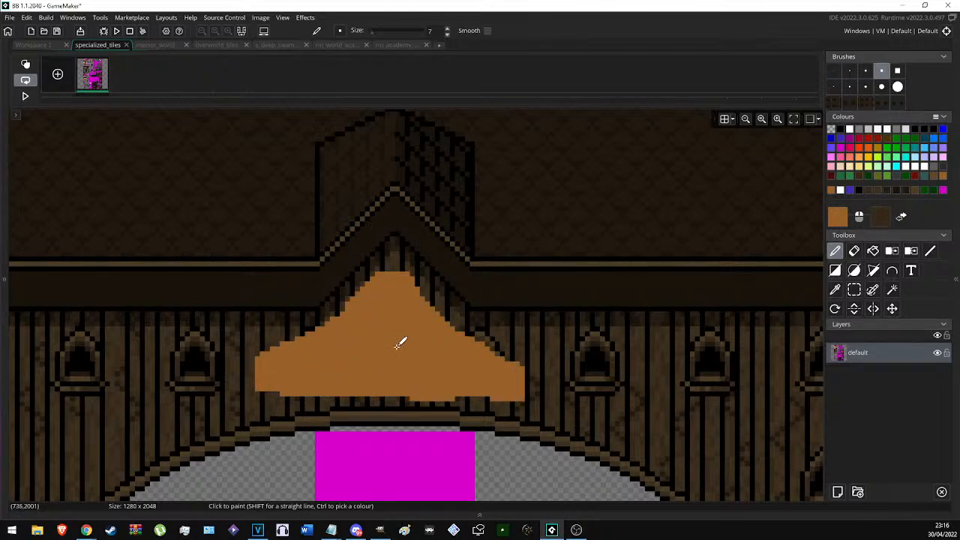
Sketch a dark brown triangle outline inside the orange-brown shape with the 1-pixel brush.
{"action": "left_click", "coordinate": [834, 70]}
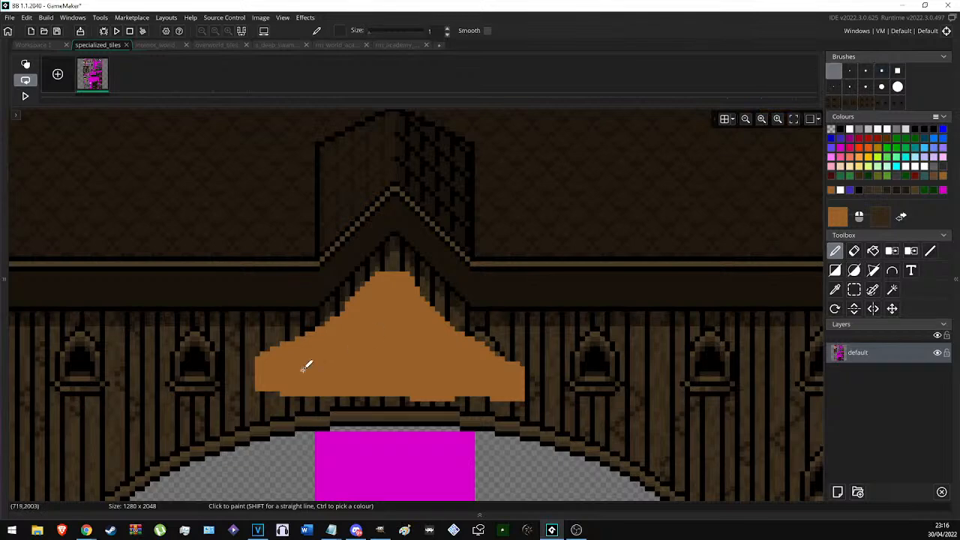
{"action": "left_click", "coordinate": [254, 360], "text": "ctrl"}
{"action": "mouse_move", "coordinate": [279, 374]}
{"action": "left_mouse_down"}
{"action": "mouse_move", "coordinate": [388, 293]}
{"action": "mouse_move", "coordinate": [488, 371]}
{"action": "mouse_move", "coordinate": [282, 371]}
{"action": "left_mouse_up"}
{"action": "scroll", "coordinate": [465, 326], "scroll_direction": "down", "scroll_amount": 2}
{"action": "scroll", "coordinate": [480, 326], "scroll_direction": "down", "scroll_amount": 1}
{"action": "scroll", "coordinate": [467, 317], "scroll_direction": "up", "scroll_amount": 4}
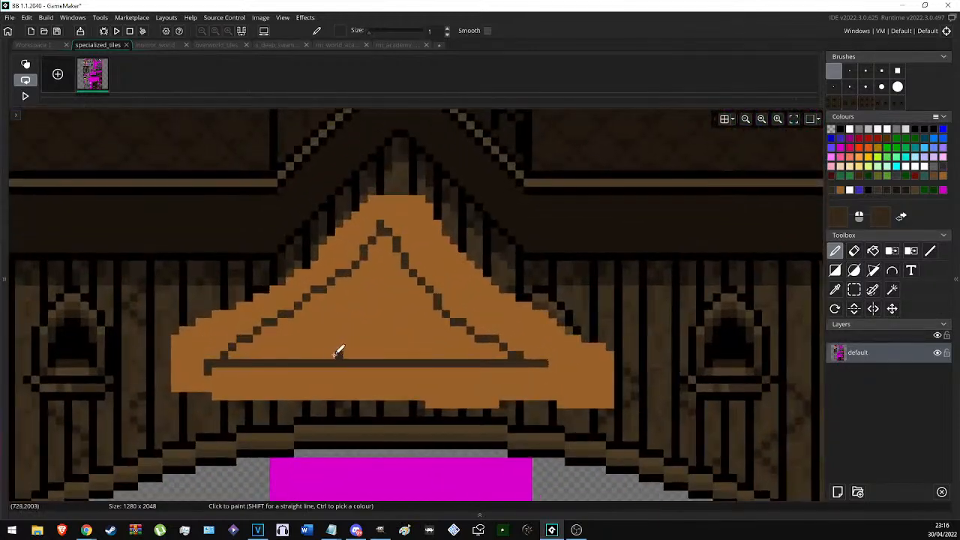
Sketch two dark brown stick figures inside the triangle and compare the idea against the whole front wall.
{"action": "mouse_move", "coordinate": [336, 353]}
{"action": "left_mouse_down"}
{"action": "mouse_move", "coordinate": [350, 290]}
{"action": "mouse_move", "coordinate": [311, 303]}
{"action": "mouse_move", "coordinate": [357, 297]}
{"action": "left_mouse_up"}
{"action": "mouse_move", "coordinate": [404, 345]}
{"action": "left_mouse_down"}
{"action": "mouse_move", "coordinate": [405, 323]}
{"action": "mouse_move", "coordinate": [420, 330]}
{"action": "mouse_move", "coordinate": [413, 314]}
{"action": "left_mouse_up"}
{"action": "right_click", "coordinate": [412, 319], "text": "ctrl"}
{"action": "right_click", "coordinate": [414, 323]}
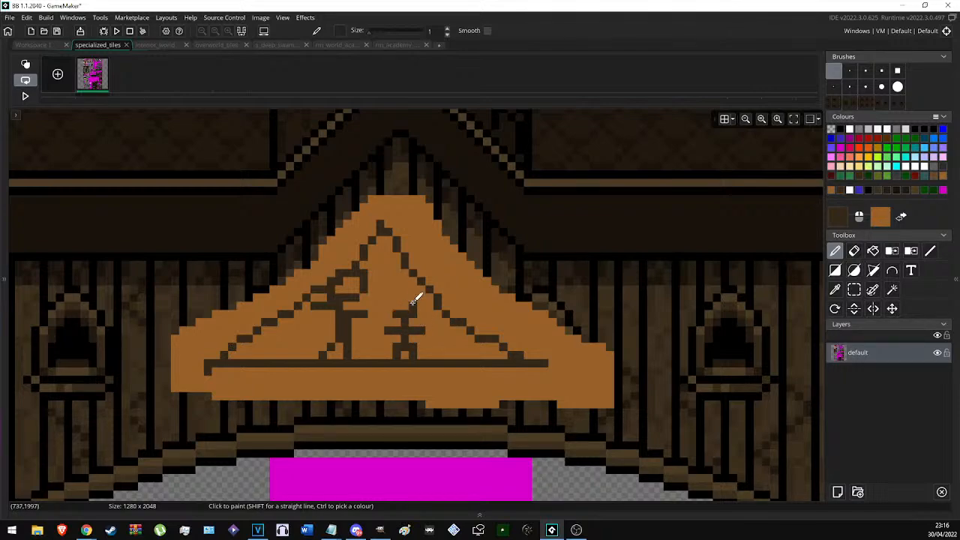
{"action": "scroll", "coordinate": [416, 302], "scroll_direction": "down", "scroll_amount": 3}
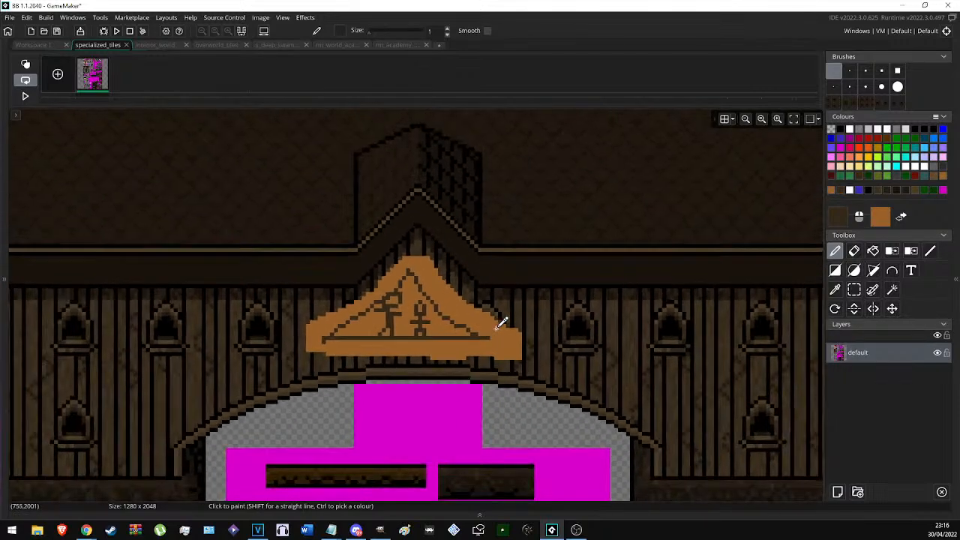
{"action": "scroll", "coordinate": [501, 323], "scroll_direction": "down", "scroll_amount": 3}
{"action": "scroll", "coordinate": [551, 325], "scroll_direction": "up", "scroll_amount": 2}
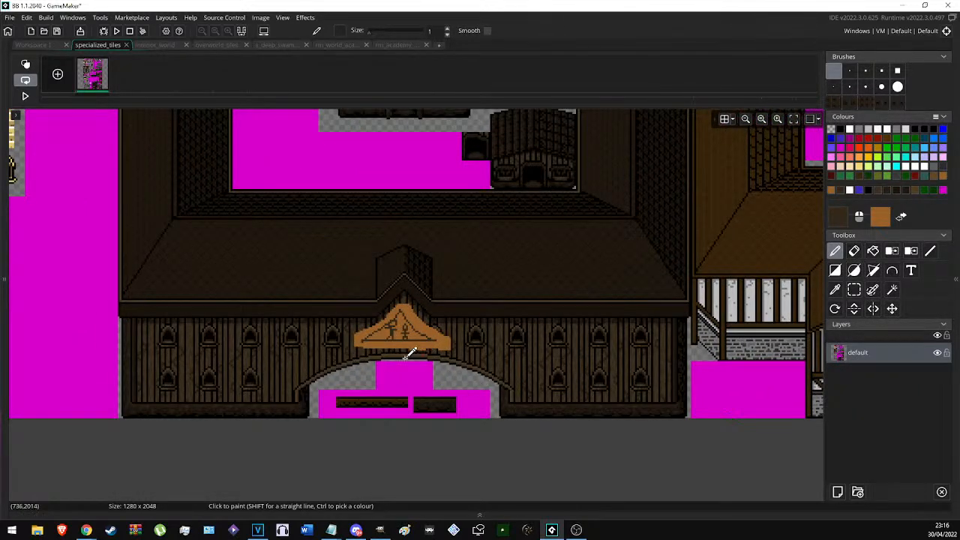
{"action": "scroll", "coordinate": [421, 330], "scroll_direction": "up", "scroll_amount": 1}
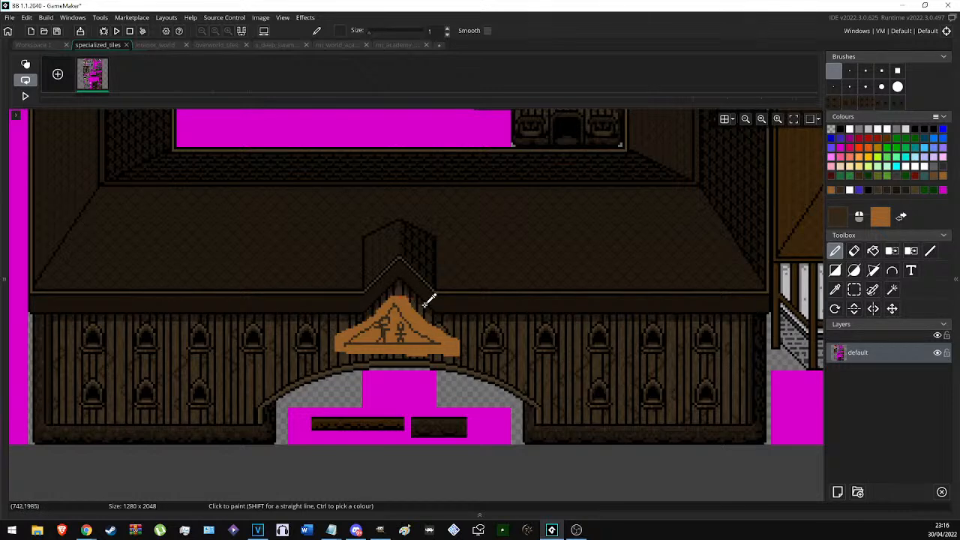
{"action": "scroll", "coordinate": [428, 330], "scroll_direction": "up", "scroll_amount": 3}
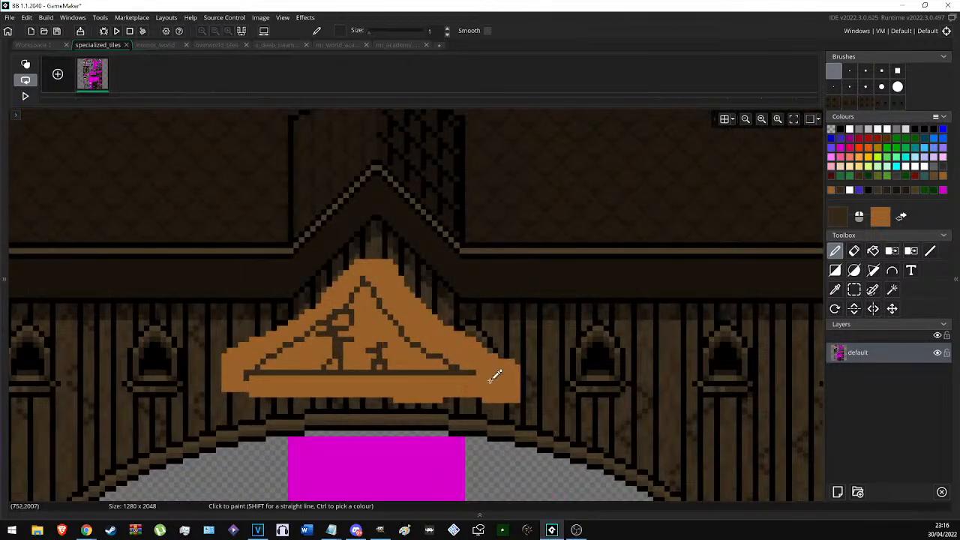
Undo the stick figures, the triangle outline and the orange-brown shape over the gable.
{"action": "key", "text": "ctrl+z"}
{"action": "key", "text": "ctrl+z"}
{"action": "key", "text": "ctrl+z"}
{"action": "key", "text": "ctrl+z"}
{"action": "key", "text": "ctrl+z"}
{"action": "key", "text": "ctrl+z"}
{"action": "key", "text": "ctrl+z"}
{"action": "key", "text": "ctrl+z"}
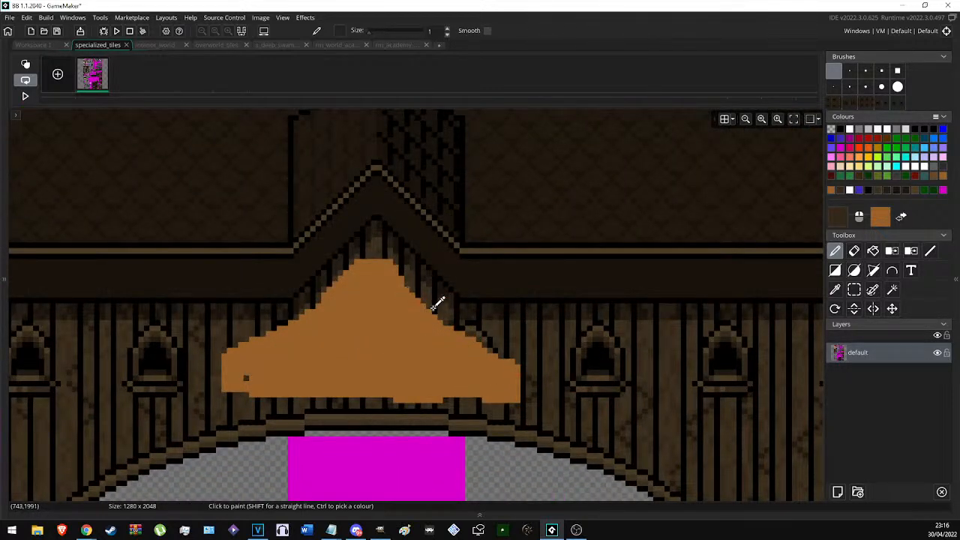
Turn on the grid and draw two light pink diagonal lines descending from the centre of the gable wall.
{"action": "left_click", "coordinate": [724, 119]}
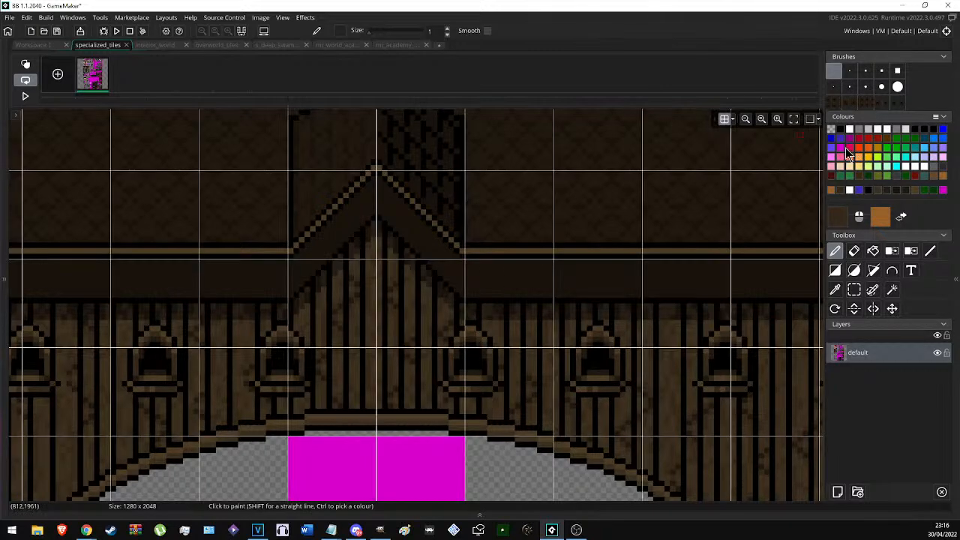
{"action": "left_click", "coordinate": [834, 164]}
{"action": "scroll", "coordinate": [336, 321], "scroll_direction": "up", "scroll_amount": 2}
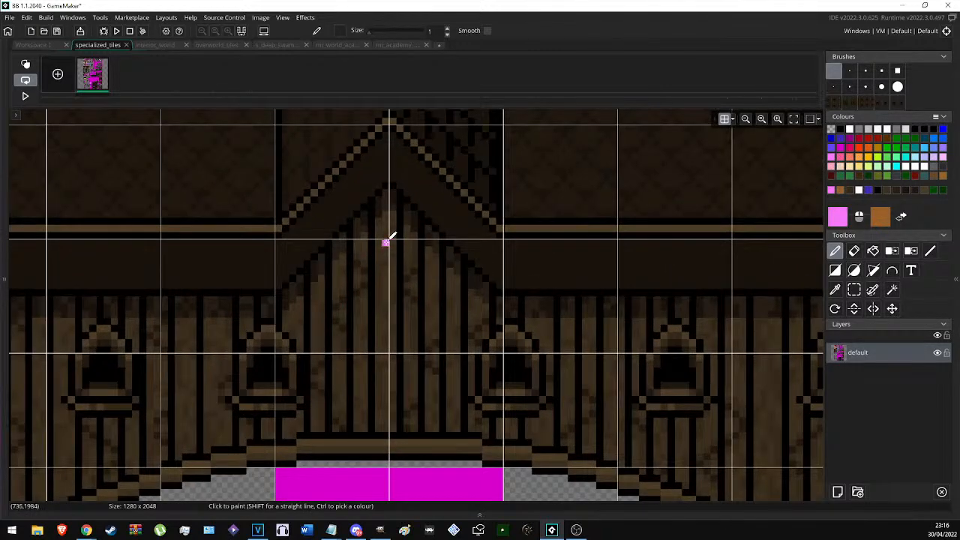
{"action": "key", "text": "l"}
{"action": "left_click_drag", "start_coordinate": [389, 242], "coordinate": [495, 348]}
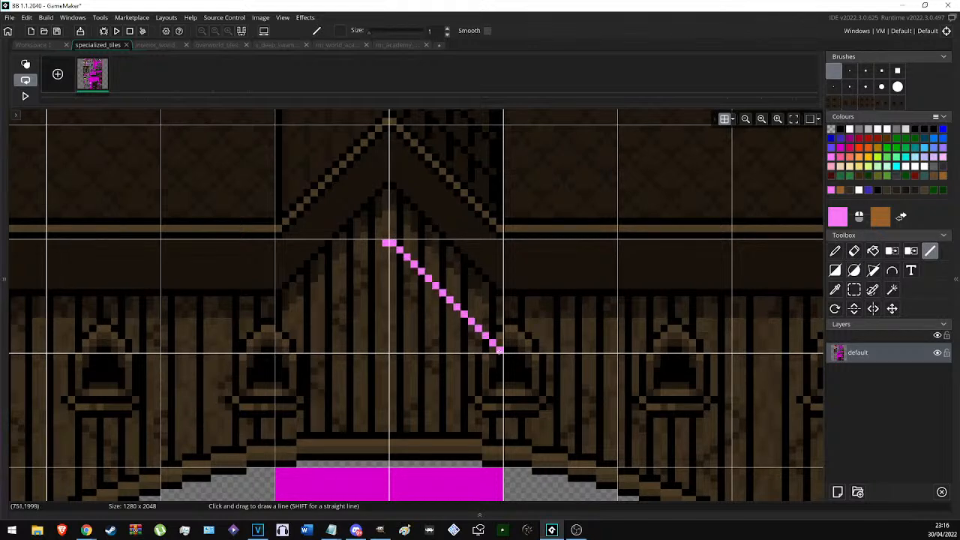
{"action": "mouse_move", "coordinate": [382, 242]}
{"action": "left_mouse_down"}
{"action": "mouse_move", "coordinate": [317, 323]}
{"action": "mouse_move", "coordinate": [280, 349]}
{"action": "left_mouse_up"}
Close the light pink triangle with a horizontal base line and longer sides, and thicken its outline inward.
{"action": "left_click_drag", "start_coordinate": [278, 420], "coordinate": [496, 422]}
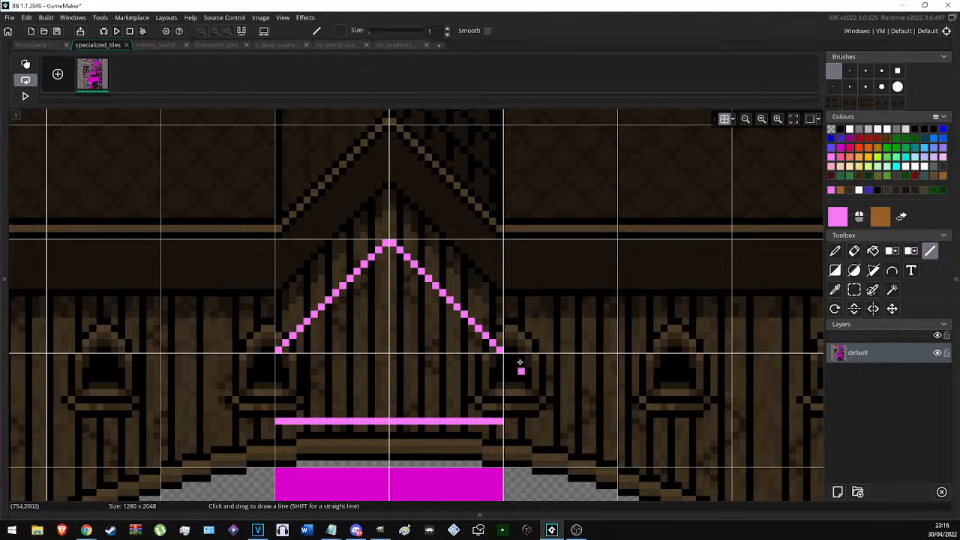
{"action": "mouse_move", "coordinate": [547, 390]}
{"action": "left_mouse_down"}
{"action": "mouse_move", "coordinate": [571, 421]}
{"action": "mouse_move", "coordinate": [248, 414]}
{"action": "left_mouse_up"}
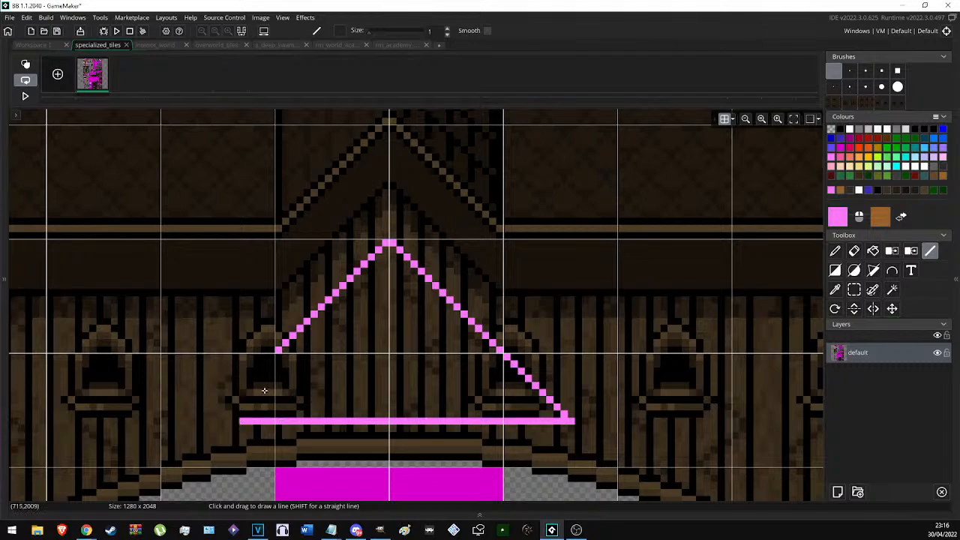
{"action": "left_click_drag", "start_coordinate": [270, 357], "coordinate": [209, 421]}
{"action": "left_click_drag", "start_coordinate": [209, 421], "coordinate": [307, 421]}
{"action": "scroll", "coordinate": [367, 402], "scroll_direction": "down", "scroll_amount": 9}
{"action": "scroll", "coordinate": [369, 398], "scroll_direction": "up", "scroll_amount": 9}
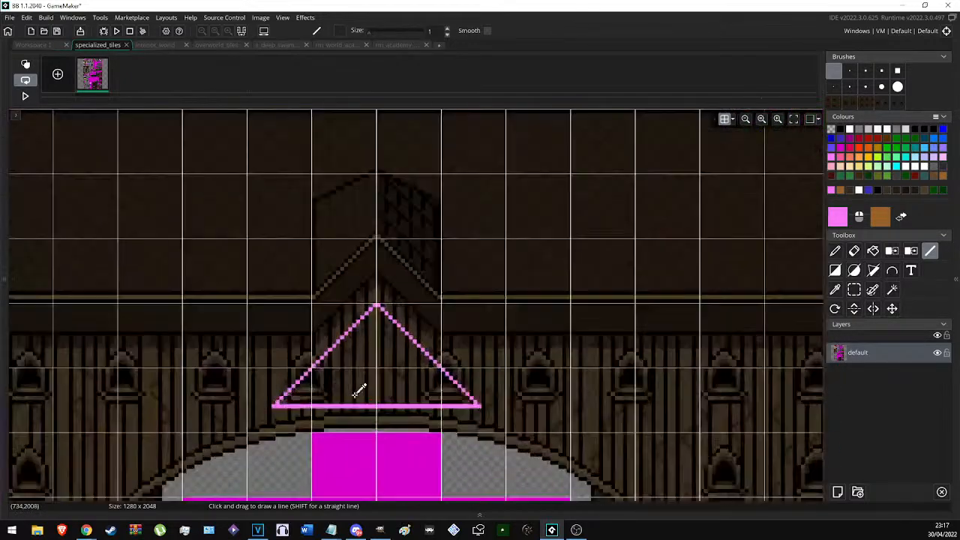
{"action": "mouse_move", "coordinate": [239, 408]}
{"action": "left_mouse_down"}
{"action": "mouse_move", "coordinate": [636, 406]}
{"action": "mouse_move", "coordinate": [518, 310]}
{"action": "mouse_move", "coordinate": [441, 206]}
{"action": "mouse_move", "coordinate": [262, 384]}
{"action": "mouse_move", "coordinate": [234, 394]}
{"action": "left_mouse_up"}
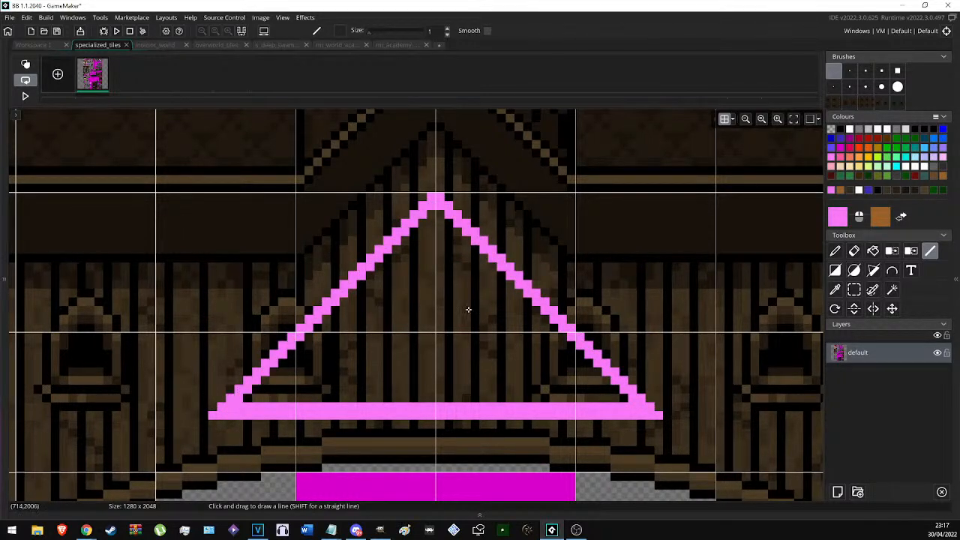
Fill the inside of the pink triangle with magenta using line strokes, raising the brush size to 7.
{"action": "left_click", "coordinate": [841, 156]}
{"action": "left_click", "coordinate": [833, 86]}
{"action": "left_click", "coordinate": [613, 376]}
{"action": "mouse_move", "coordinate": [613, 375]}
{"action": "left_mouse_down"}
{"action": "mouse_move", "coordinate": [622, 397]}
{"action": "mouse_move", "coordinate": [540, 347]}
{"action": "mouse_move", "coordinate": [440, 258]}
{"action": "mouse_move", "coordinate": [439, 213]}
{"action": "mouse_move", "coordinate": [242, 399]}
{"action": "mouse_move", "coordinate": [609, 399]}
{"action": "mouse_move", "coordinate": [565, 361]}
{"action": "mouse_move", "coordinate": [547, 384]}
{"action": "mouse_move", "coordinate": [434, 249]}
{"action": "mouse_move", "coordinate": [357, 308]}
{"action": "mouse_move", "coordinate": [302, 372]}
{"action": "mouse_move", "coordinate": [474, 376]}
{"action": "mouse_move", "coordinate": [432, 296]}
{"action": "mouse_move", "coordinate": [429, 345]}
{"action": "left_mouse_up"}
{"action": "left_click", "coordinate": [448, 28]}
{"action": "left_click", "coordinate": [448, 29]}
{"action": "left_click", "coordinate": [448, 28]}
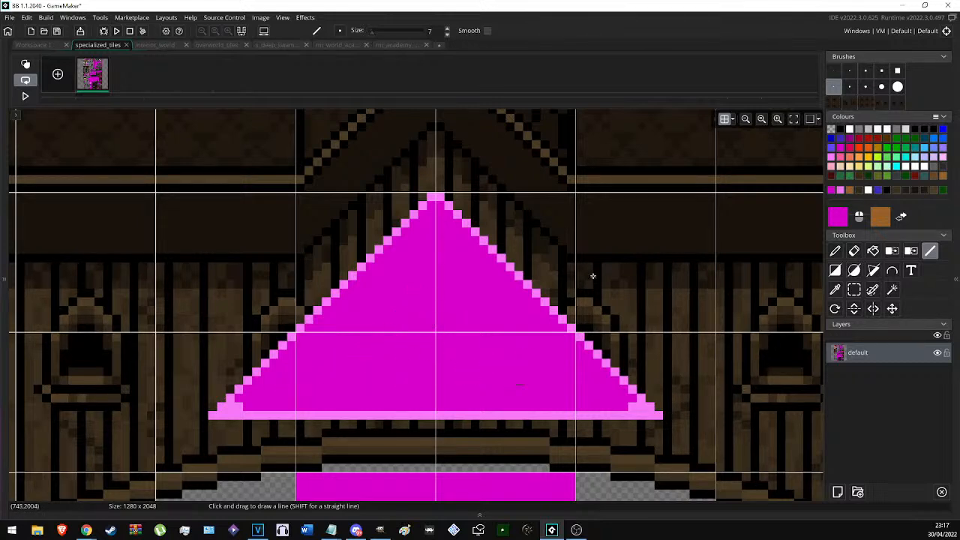
Paint over the window beside the triangle's left slope with the wall's brown and black planks, using a 1-pixel brush.
{"action": "left_click", "coordinate": [833, 71]}
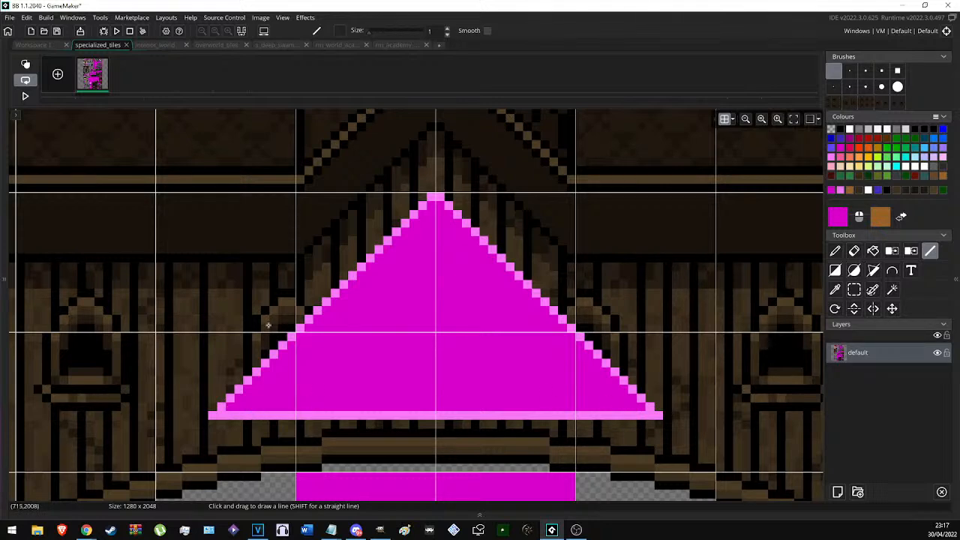
{"action": "scroll", "coordinate": [260, 291], "scroll_direction": "up", "scroll_amount": 3, "text": "ctrl"}
{"action": "left_click", "coordinate": [288, 293], "text": "ctrl"}
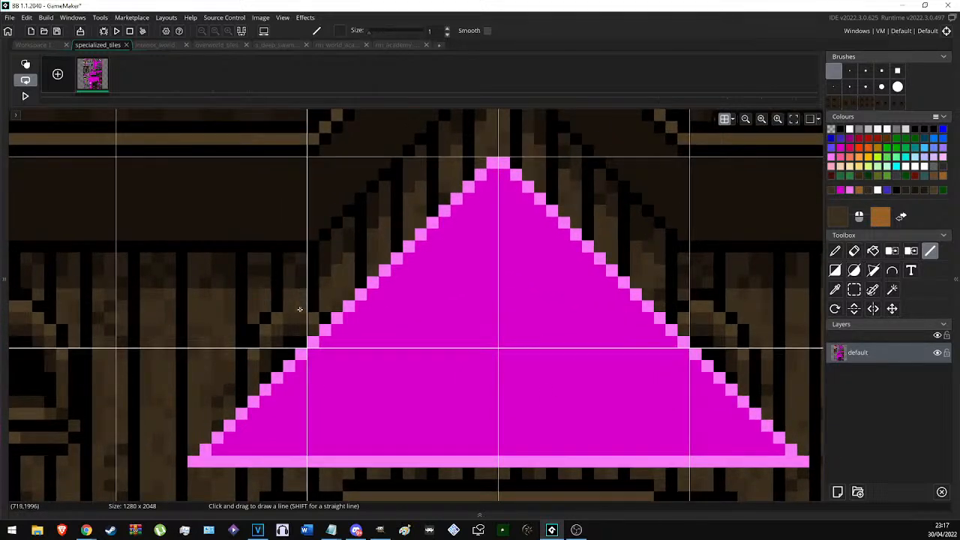
{"action": "left_click", "coordinate": [317, 310], "text": "ctrl"}
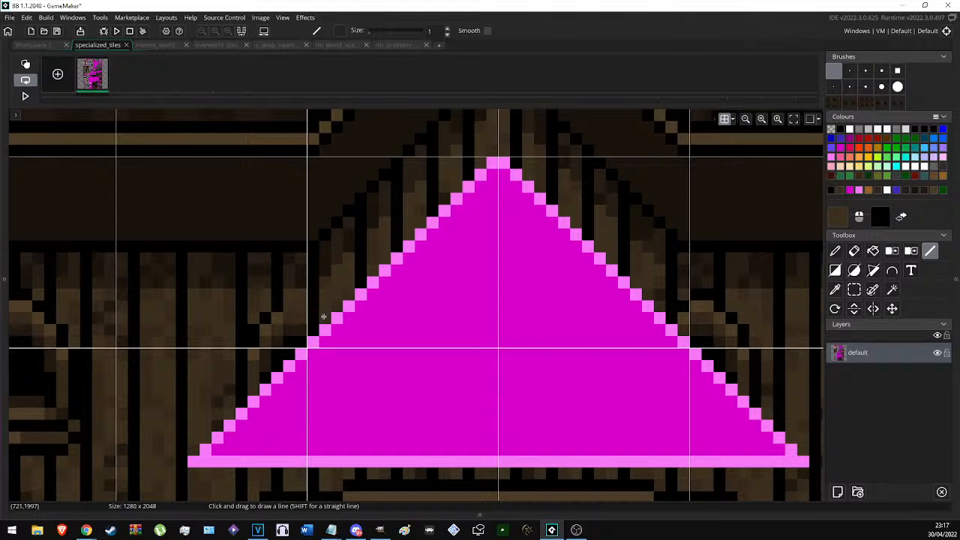
{"action": "left_click_drag", "start_coordinate": [274, 303], "coordinate": [276, 350]}
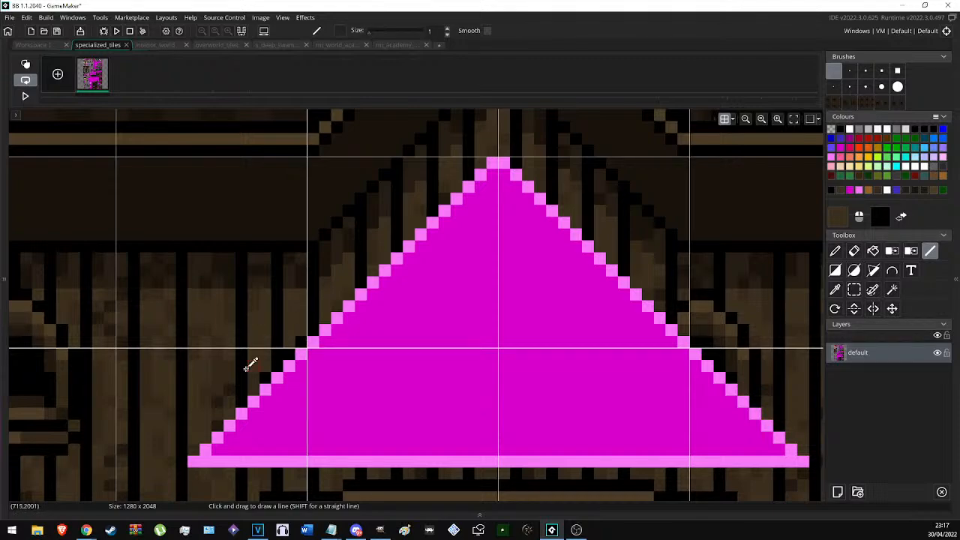
{"action": "scroll", "coordinate": [252, 365], "scroll_direction": "down", "scroll_amount": 3}
{"action": "scroll", "coordinate": [322, 322], "scroll_direction": "up", "scroll_amount": 2}
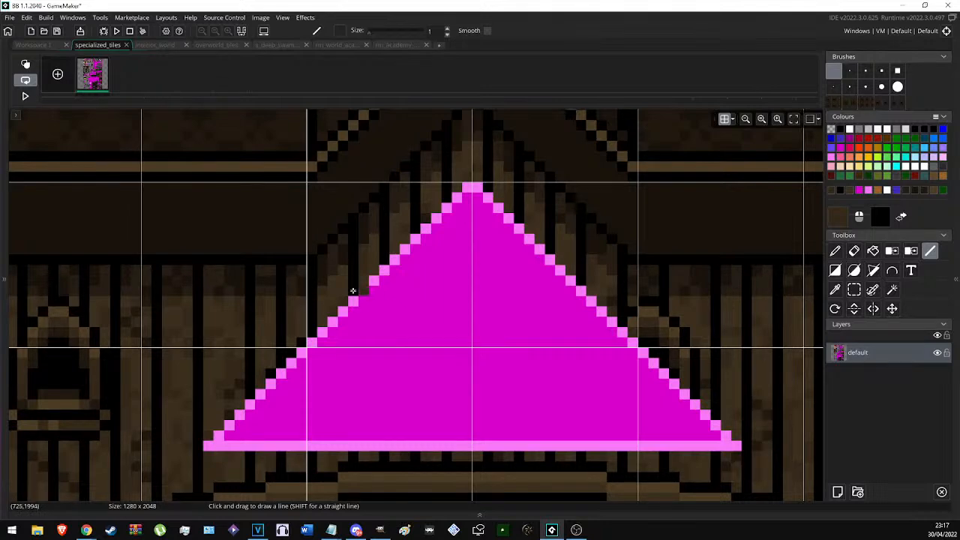
Replace the window beside the triangle's right slope with matching brown and black wall planks.
{"action": "middle_click_drag", "start_coordinate": [662, 280], "coordinate": [401, 268]}
{"action": "scroll", "coordinate": [401, 269], "scroll_direction": "up", "scroll_amount": 1}
{"action": "right_click", "coordinate": [407, 302]}
{"action": "right_click_drag", "start_coordinate": [408, 303], "coordinate": [409, 345]}
{"action": "left_click_drag", "start_coordinate": [421, 322], "coordinate": [444, 390]}
{"action": "left_click", "coordinate": [430, 340]}
{"action": "left_click", "coordinate": [443, 360]}
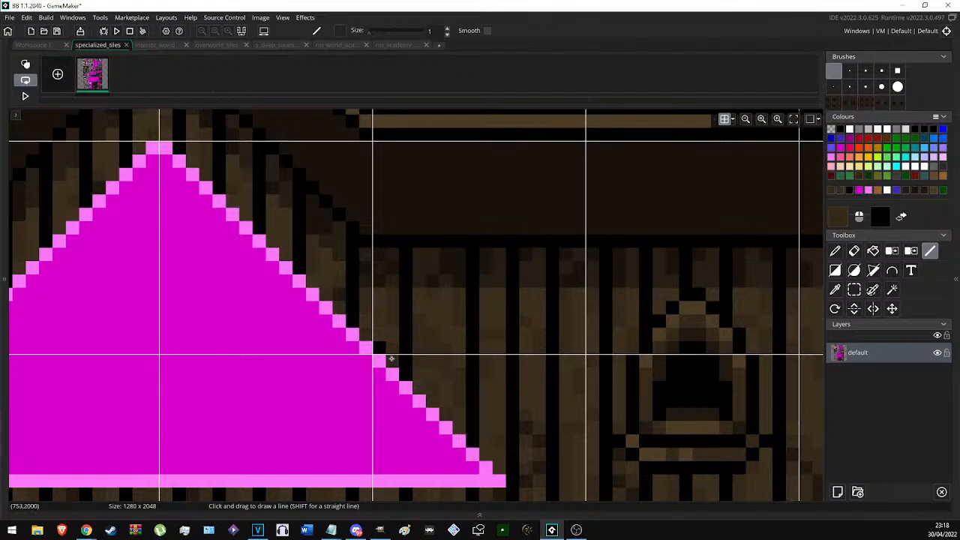
Hide the grid and make a rectangular selection around the whole pink triangle.
{"action": "scroll", "coordinate": [395, 343], "scroll_direction": "down", "scroll_amount": 3}
{"action": "scroll", "coordinate": [428, 314], "scroll_direction": "down", "scroll_amount": 5}
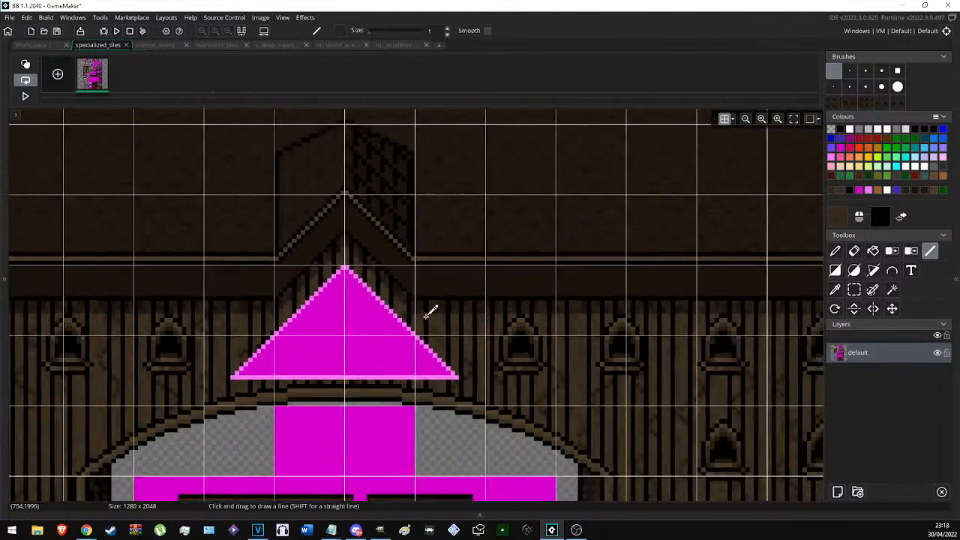
{"action": "key", "text": "s"}
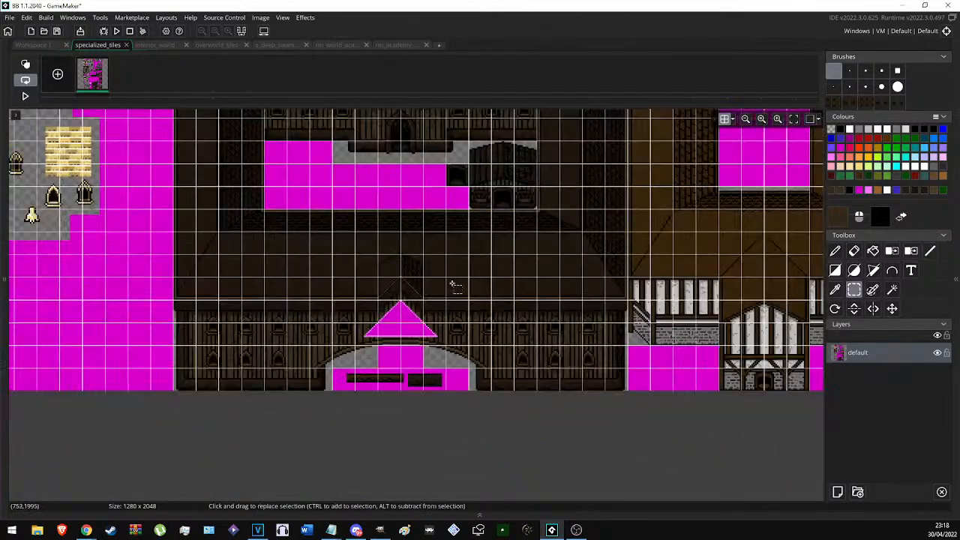
{"action": "left_click", "coordinate": [724, 118]}
{"action": "scroll", "coordinate": [392, 326], "scroll_direction": "up", "scroll_amount": 4}
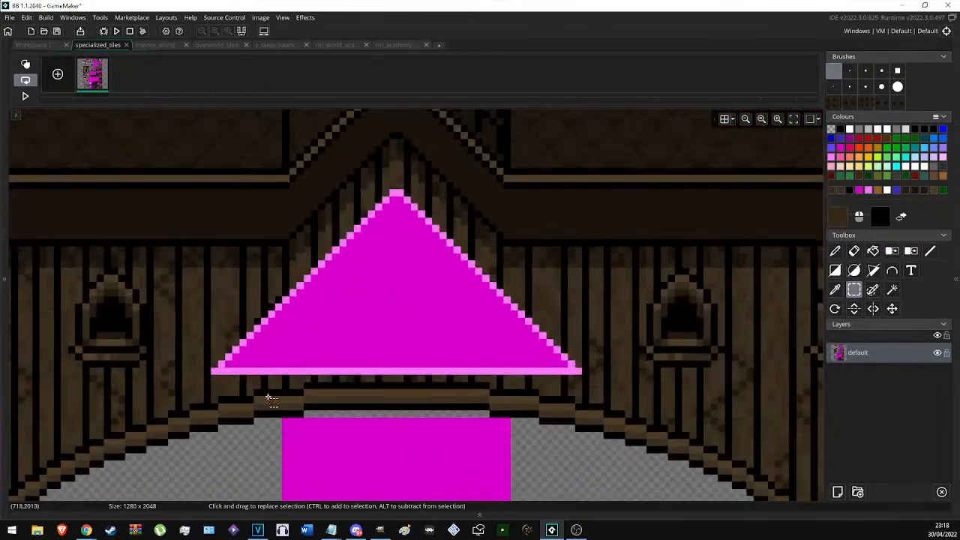
{"action": "left_click_drag", "start_coordinate": [208, 372], "coordinate": [593, 170]}
Within the selection, replace the light pink outline with black and the magenta fill with the eaves' dark brown, and clear the selection.
{"action": "key", "text": "c"}
{"action": "scroll", "coordinate": [522, 177], "scroll_direction": "up", "scroll_amount": 2, "text": "ctrl"}
{"action": "left_click", "coordinate": [519, 189], "text": "ctrl"}
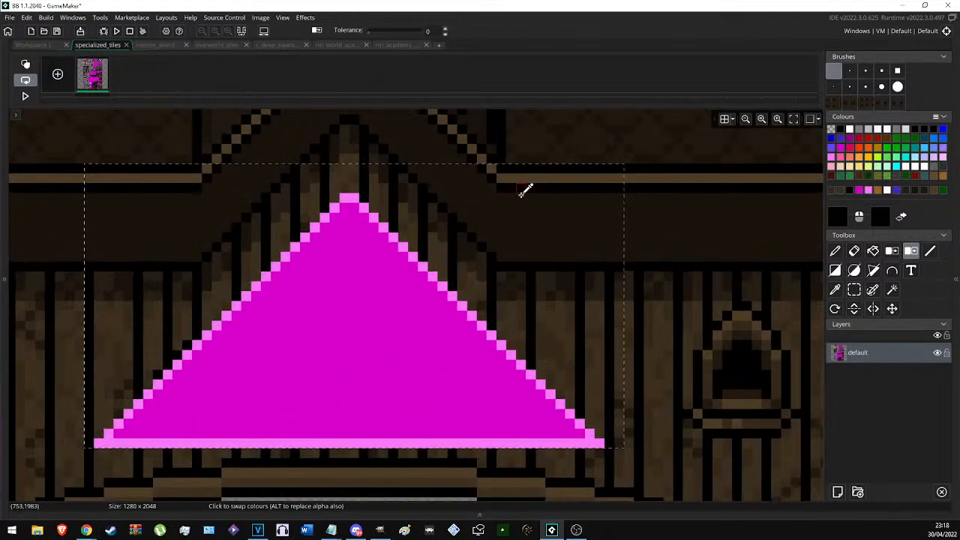
{"action": "right_click", "coordinate": [516, 204], "text": "ctrl"}
{"action": "left_click", "coordinate": [349, 200]}
{"action": "right_click", "coordinate": [347, 253]}
{"action": "key", "text": "s"}
{"action": "scroll", "coordinate": [539, 259], "scroll_direction": "down", "scroll_amount": 3, "text": "ctrl"}
{"action": "left_click", "coordinate": [637, 282]}
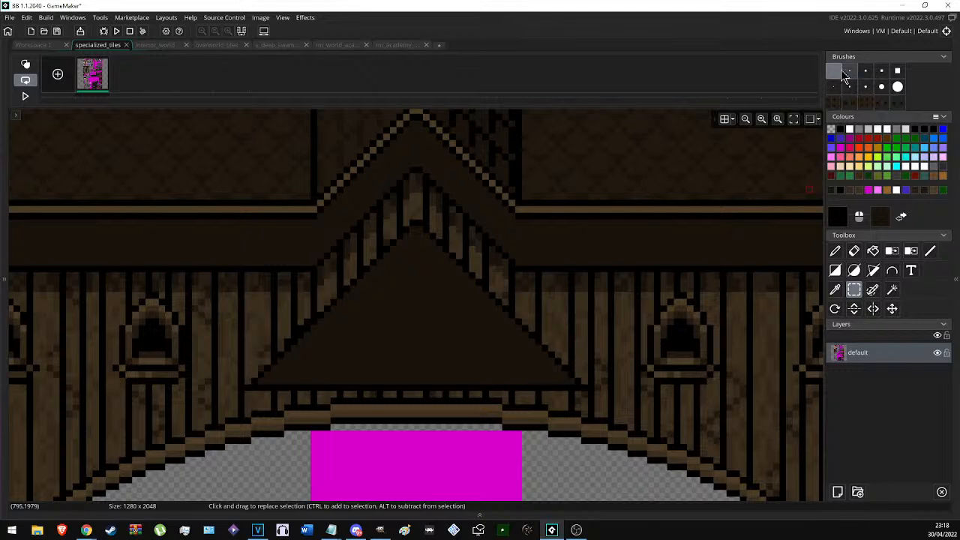
Draw a smaller black triangle outline inside the pediment, parallel to its base and both slopes, forming a frame.
{"action": "key", "text": "p"}
{"action": "scroll", "coordinate": [553, 303], "scroll_direction": "up", "scroll_amount": 1, "text": "ctrl"}
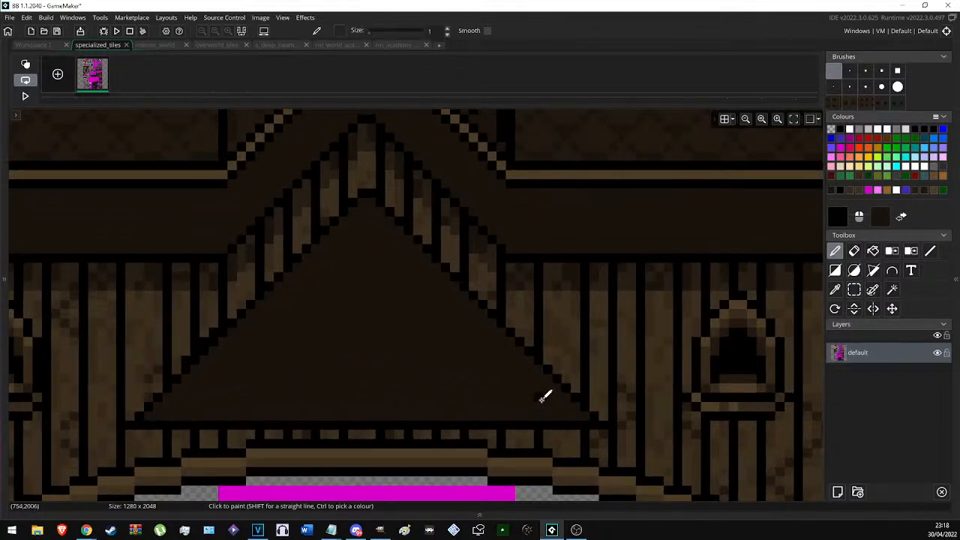
{"action": "key", "text": "l"}
{"action": "left_click_drag", "start_coordinate": [542, 398], "coordinate": [196, 396]}
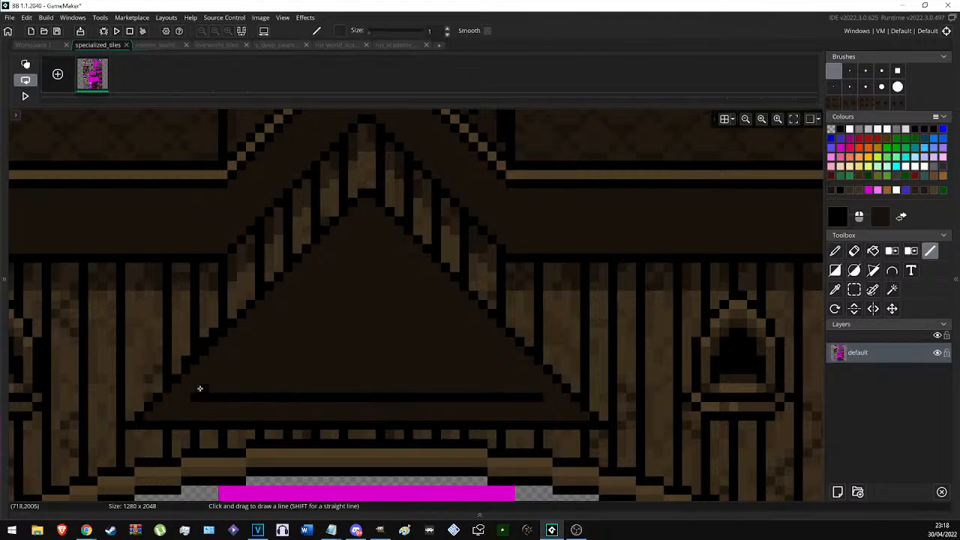
{"action": "mouse_move", "coordinate": [290, 342]}
{"action": "left_mouse_down"}
{"action": "mouse_move", "coordinate": [365, 222]}
{"action": "mouse_move", "coordinate": [515, 390]}
{"action": "mouse_move", "coordinate": [529, 392]}
{"action": "left_mouse_up"}
{"action": "scroll", "coordinate": [405, 327], "scroll_direction": "down", "scroll_amount": 1}
{"action": "scroll", "coordinate": [402, 326], "scroll_direction": "up", "scroll_amount": 2}
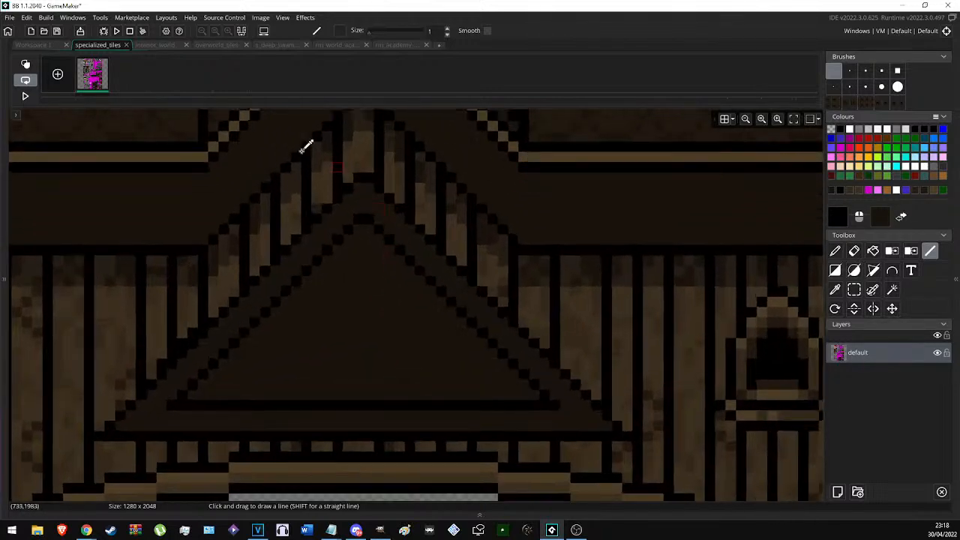
Fill the pediment's inner triangle with the slightly lighter dark brown sampled from the roof.
{"action": "left_click", "coordinate": [166, 131], "text": "ctrl"}
{"action": "key", "text": "f"}
{"action": "left_click", "coordinate": [417, 309]}
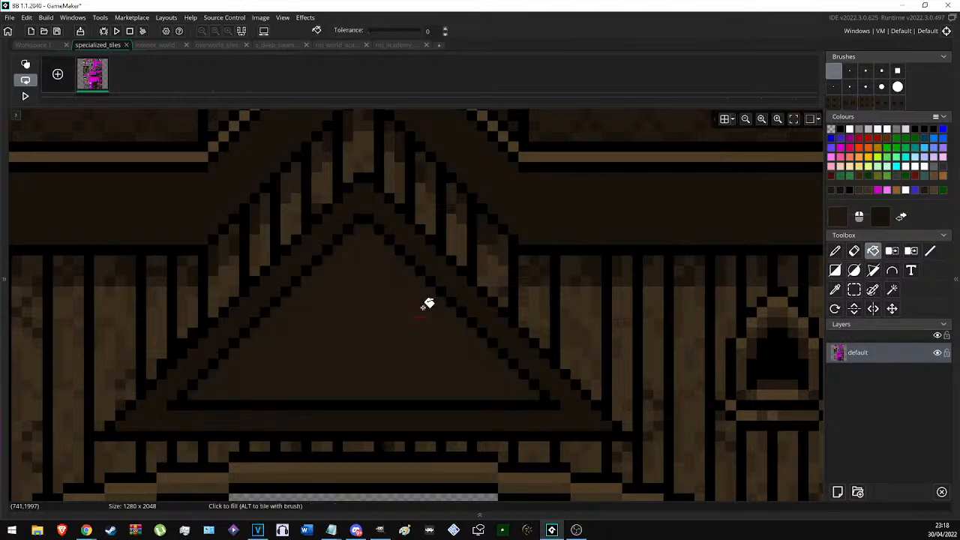
{"action": "key", "text": "d"}
{"action": "scroll", "coordinate": [378, 382], "scroll_direction": "down", "scroll_amount": 1}
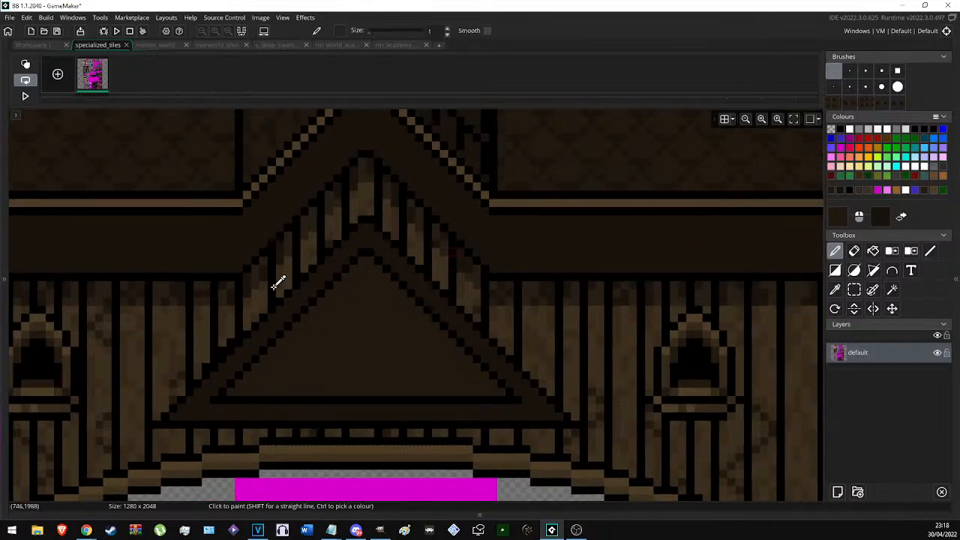
{"action": "scroll", "coordinate": [344, 274], "scroll_direction": "up", "scroll_amount": 1}
{"action": "scroll", "coordinate": [231, 354], "scroll_direction": "down", "scroll_amount": 4}
{"action": "scroll", "coordinate": [398, 294], "scroll_direction": "down", "scroll_amount": 2}
{"action": "scroll", "coordinate": [396, 291], "scroll_direction": "up", "scroll_amount": 4}
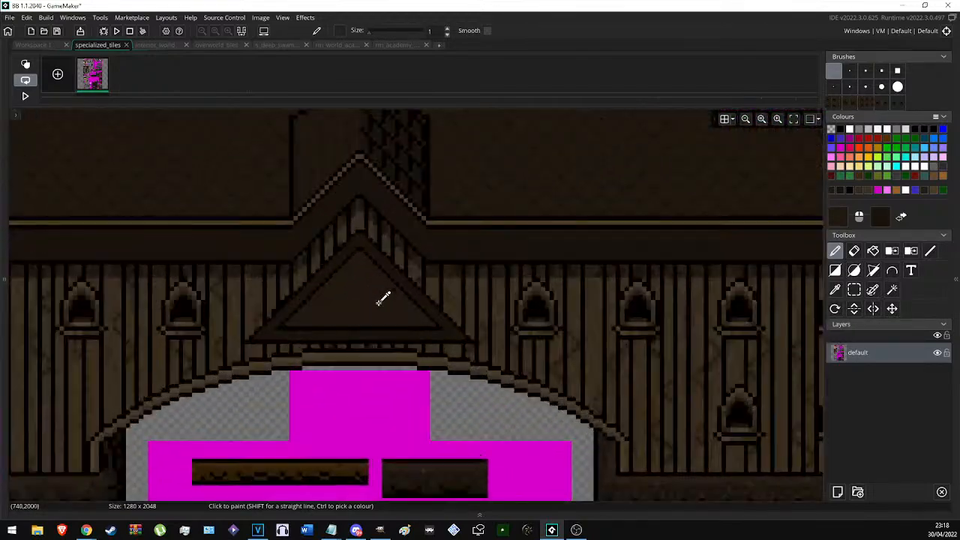
Trim the pediment's two pointed lower corners into blunt black-outlined ends and restore the wall planks beside them.
{"action": "scroll", "coordinate": [204, 360], "scroll_direction": "up", "scroll_amount": 3}
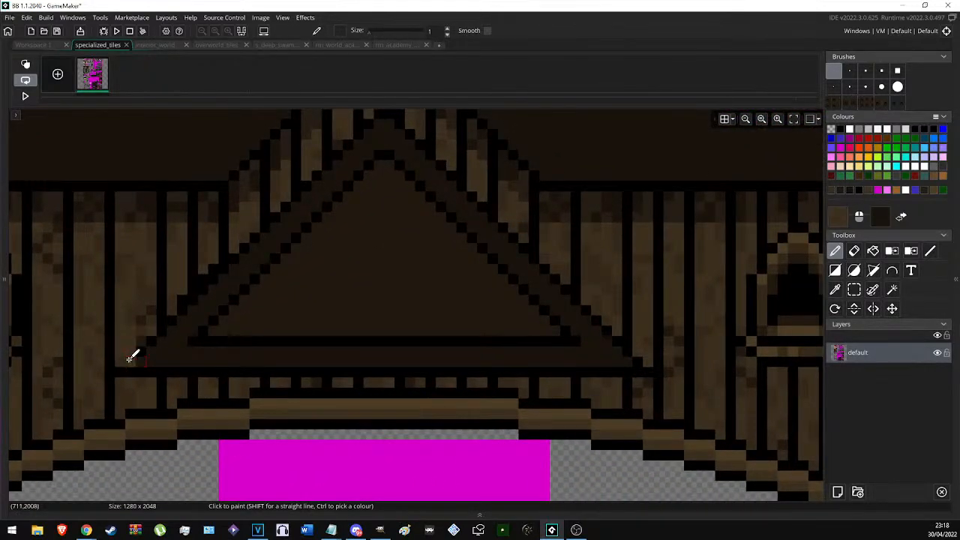
{"action": "left_click", "coordinate": [143, 362], "text": "ctrl"}
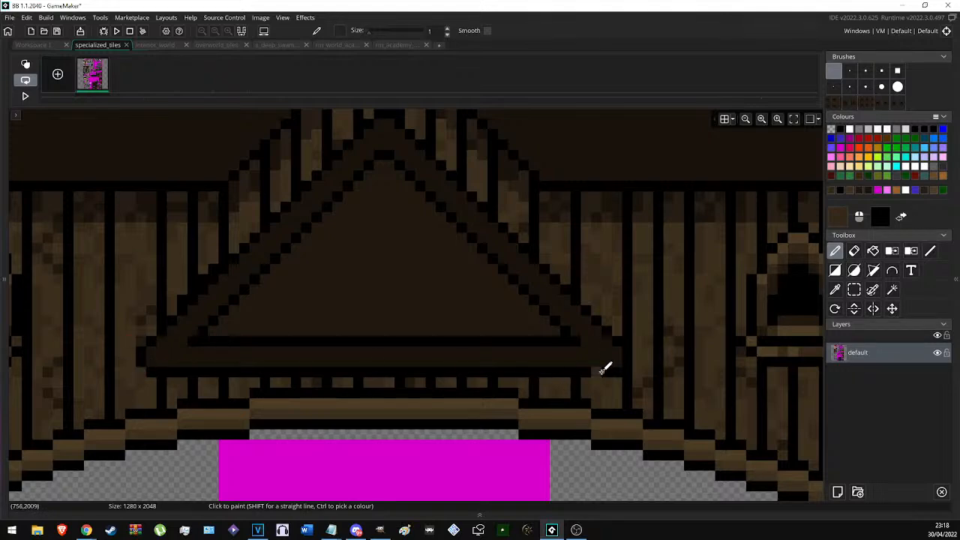
{"action": "scroll", "coordinate": [650, 371], "scroll_direction": "down", "scroll_amount": 1, "text": "ctrl"}
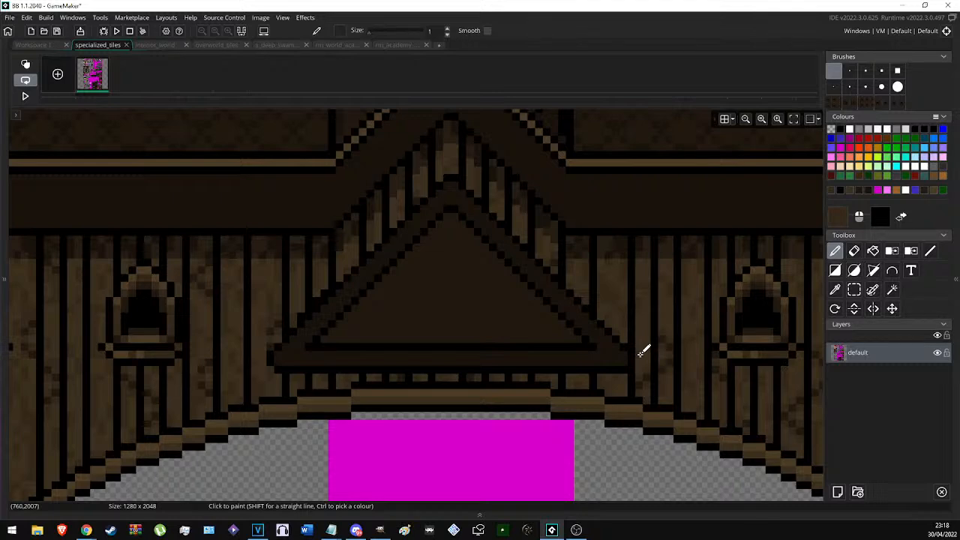
Shade the pediment frame's slopes and base beam with lines of sampled dark brown tones.
{"action": "left_click", "coordinate": [556, 226], "text": "ctrl"}
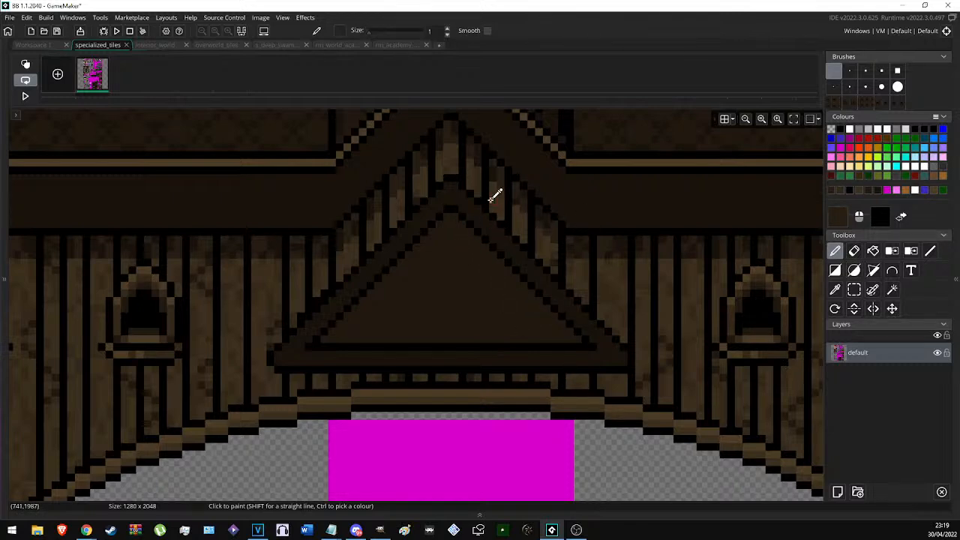
{"action": "scroll", "coordinate": [388, 247], "scroll_direction": "up", "scroll_amount": 1, "text": "ctrl"}
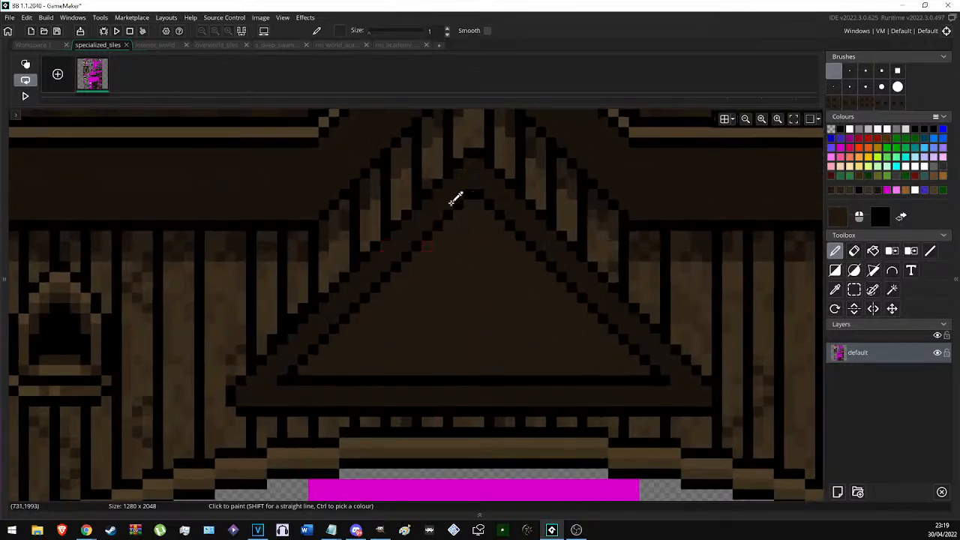
{"action": "key", "text": "l"}
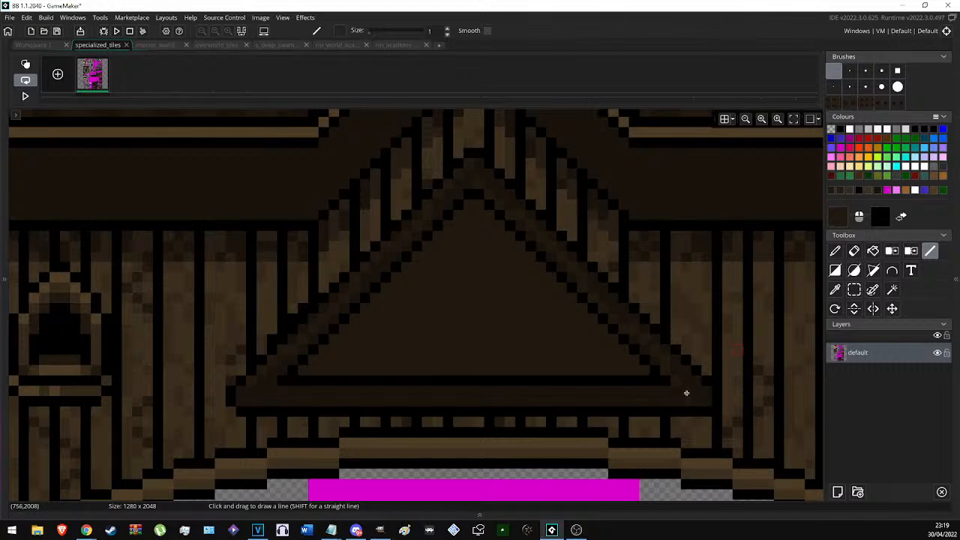
{"action": "scroll", "coordinate": [264, 390], "scroll_direction": "down", "scroll_amount": 3}
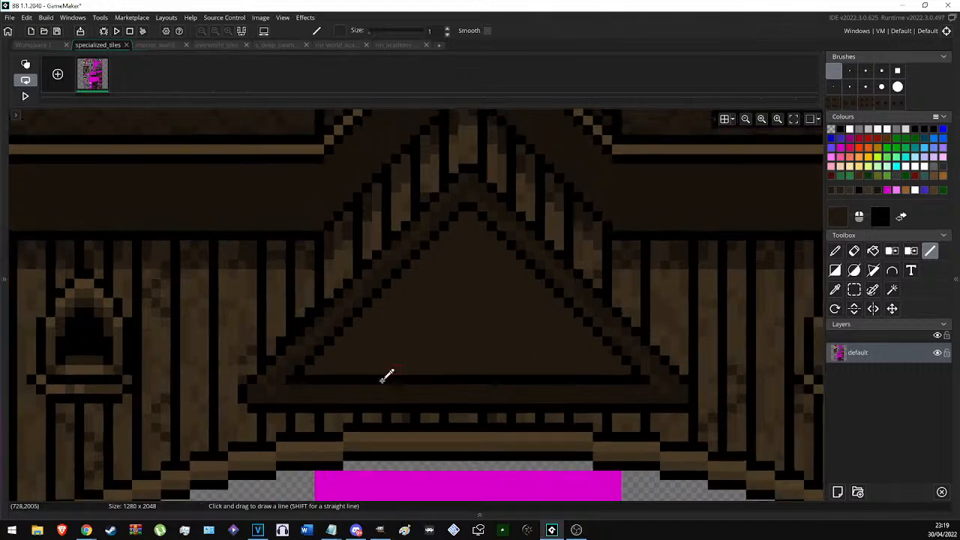
{"action": "scroll", "coordinate": [328, 378], "scroll_direction": "up", "scroll_amount": 3}
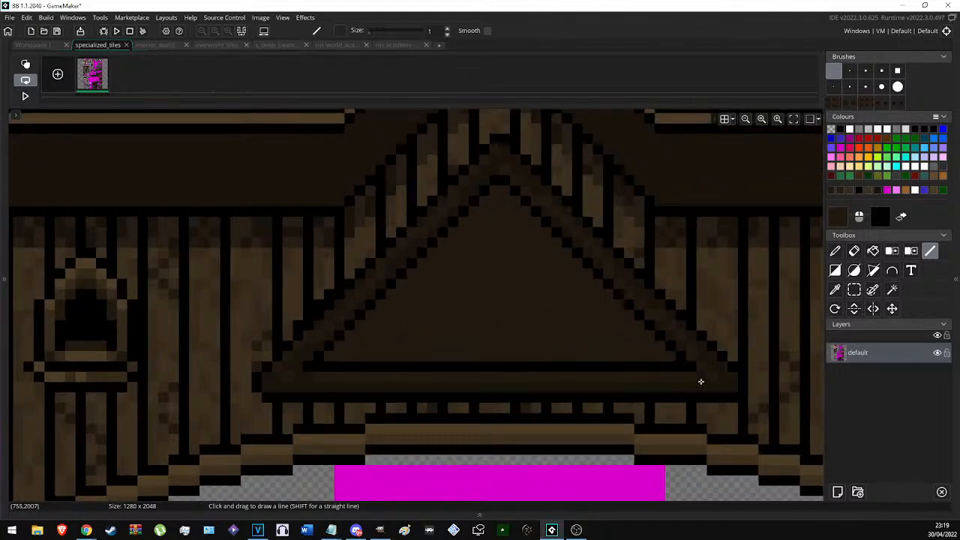
Add mottled wood texture to the pediment's frame and touch up single pixels with sampled wall browns.
{"action": "key", "text": "d"}
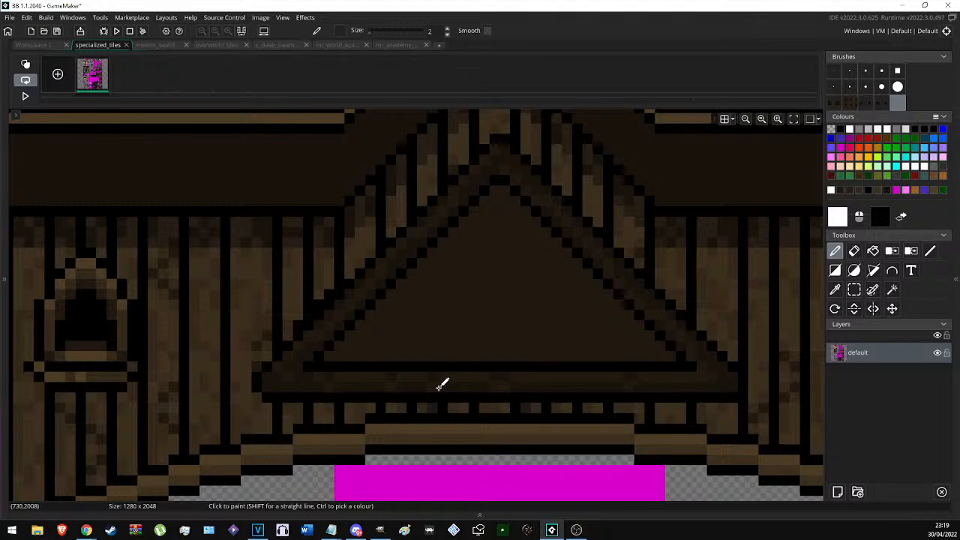
{"action": "left_click", "coordinate": [834, 71]}
{"action": "scroll", "coordinate": [712, 274], "scroll_direction": "up", "scroll_amount": 1}
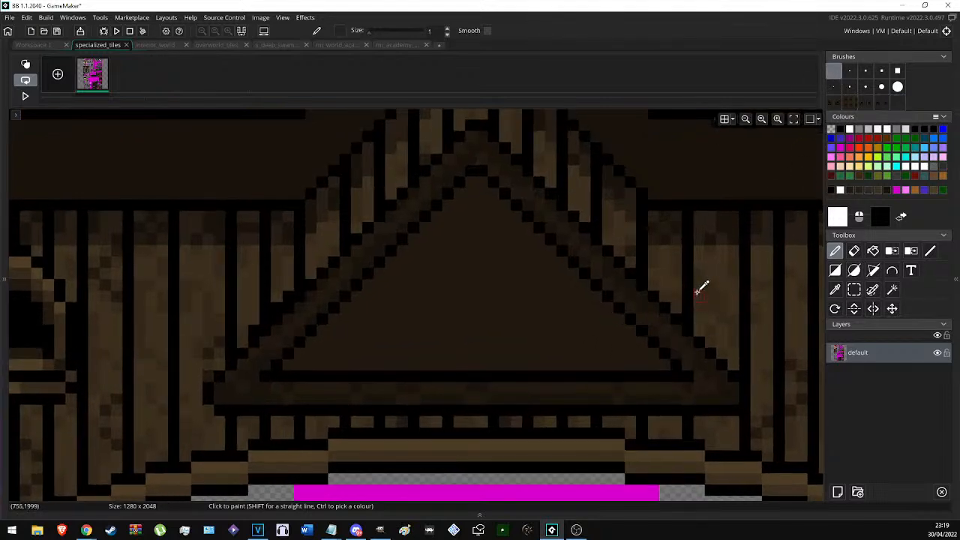
{"action": "right_click", "coordinate": [696, 291], "text": "ctrl"}
{"action": "left_click", "coordinate": [714, 264], "text": "ctrl"}
{"action": "middle_click_drag", "start_coordinate": [392, 229], "coordinate": [378, 222]}
{"action": "left_click", "coordinate": [378, 223]}
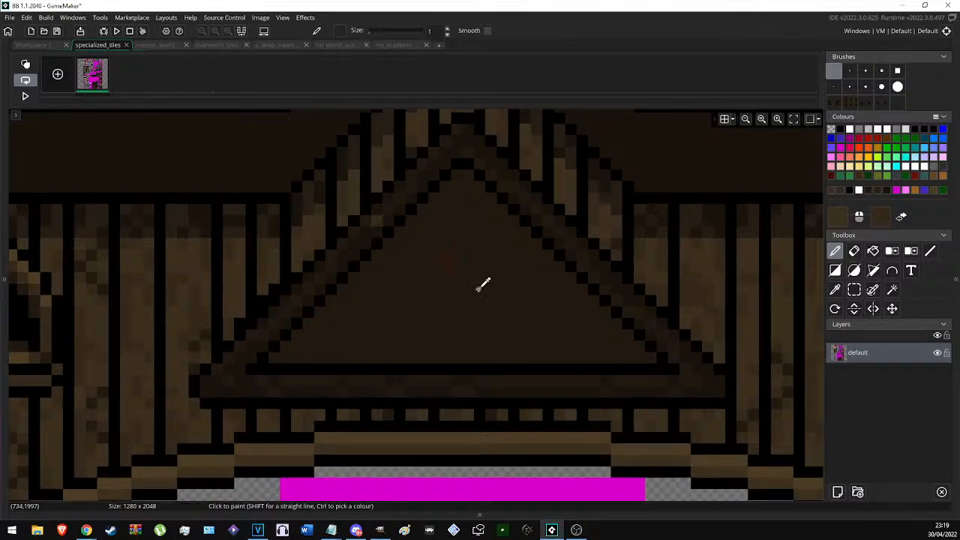
Copy the white compass and graduation cap icons from the magenta building sketch as a custom brush.
{"action": "scroll", "coordinate": [456, 275], "scroll_direction": "down", "scroll_amount": 2}
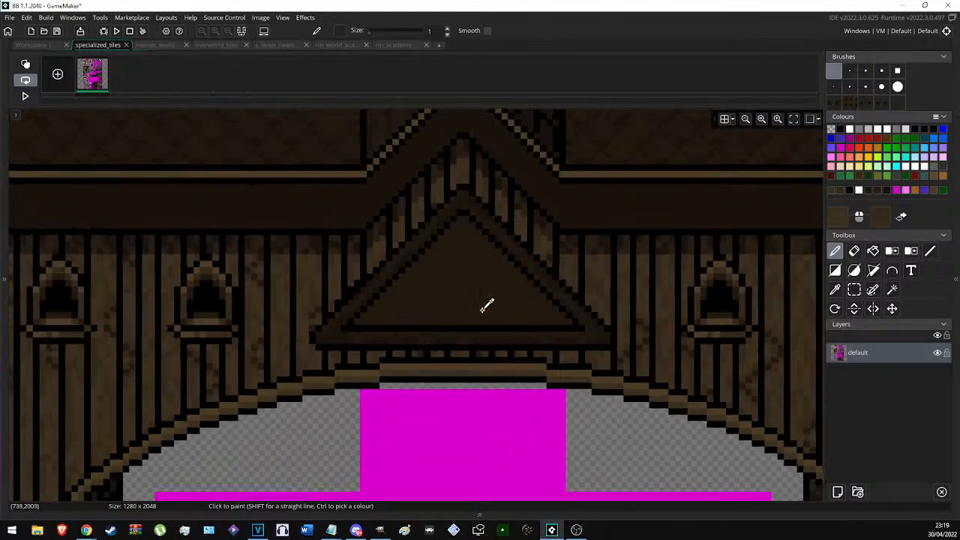
{"action": "scroll", "coordinate": [484, 310], "scroll_direction": "up", "scroll_amount": 4}
{"action": "scroll", "coordinate": [484, 310], "scroll_direction": "down", "scroll_amount": 6, "text": "ctrl"}
{"action": "scroll", "coordinate": [303, 208], "scroll_direction": "up", "scroll_amount": 1}
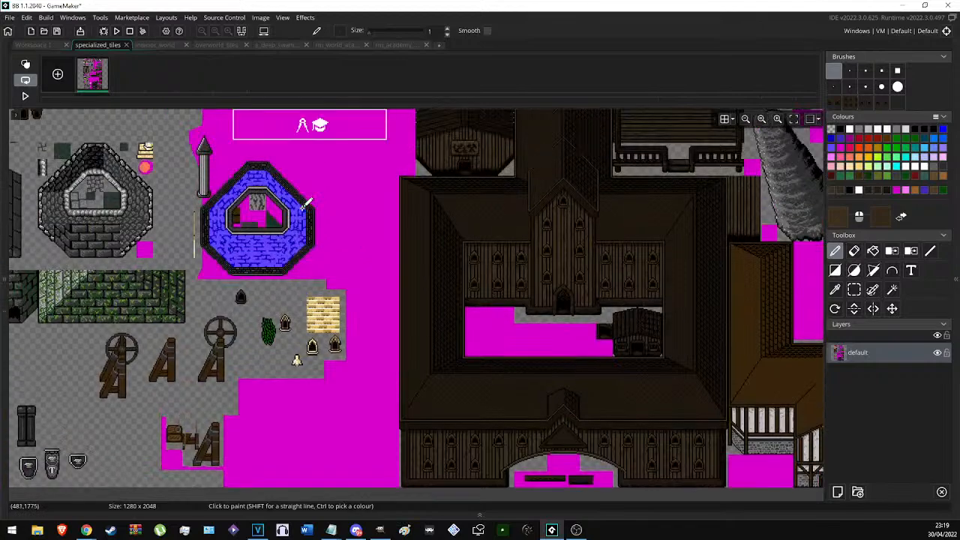
{"action": "scroll", "coordinate": [303, 208], "scroll_direction": "up", "scroll_amount": 2}
{"action": "key", "text": "s"}
{"action": "scroll", "coordinate": [294, 216], "scroll_direction": "up", "scroll_amount": 4, "text": "ctrl"}
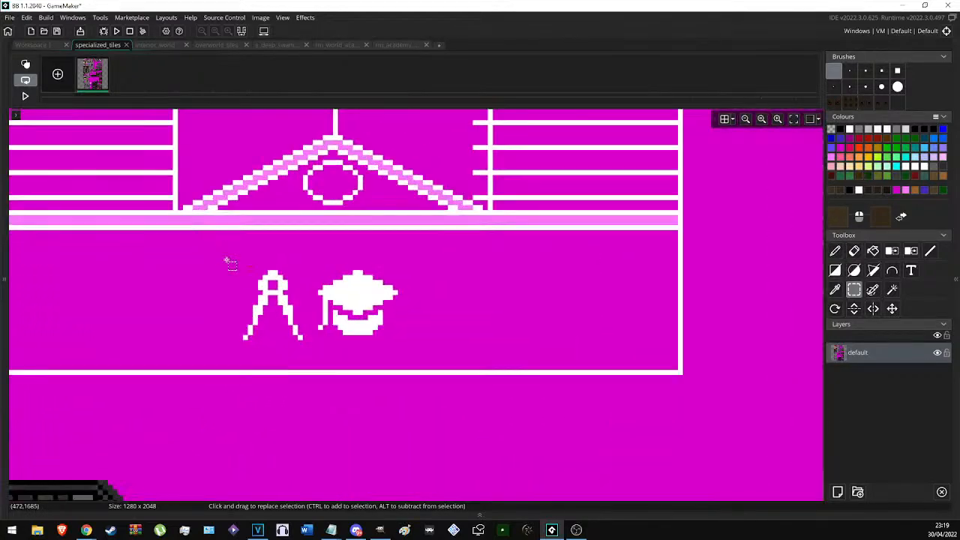
{"action": "left_click_drag", "start_coordinate": [233, 261], "coordinate": [403, 350]}
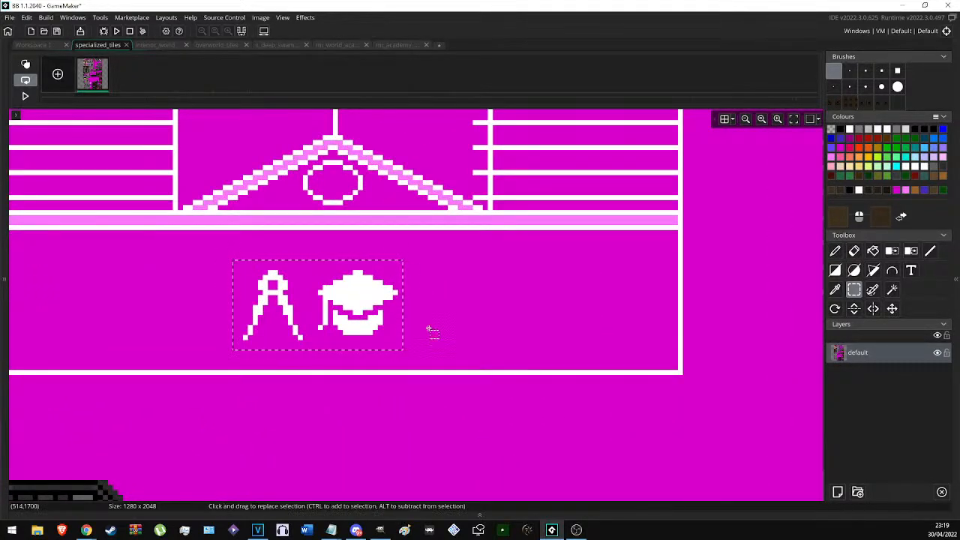
{"action": "scroll", "coordinate": [398, 272], "scroll_direction": "up", "scroll_amount": 3, "text": "ctrl"}
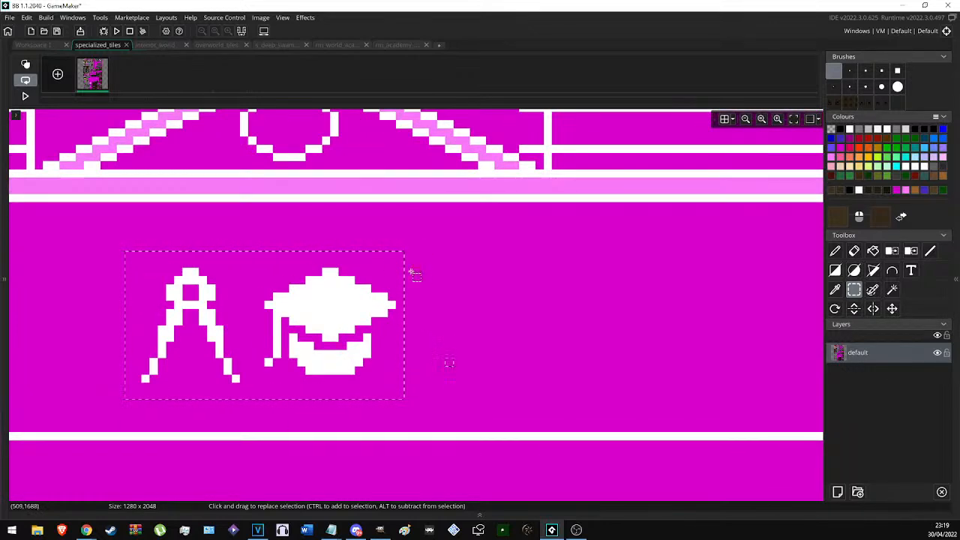
{"action": "left_click", "coordinate": [404, 271]}
{"action": "left_click_drag", "start_coordinate": [400, 272], "coordinate": [264, 350]}
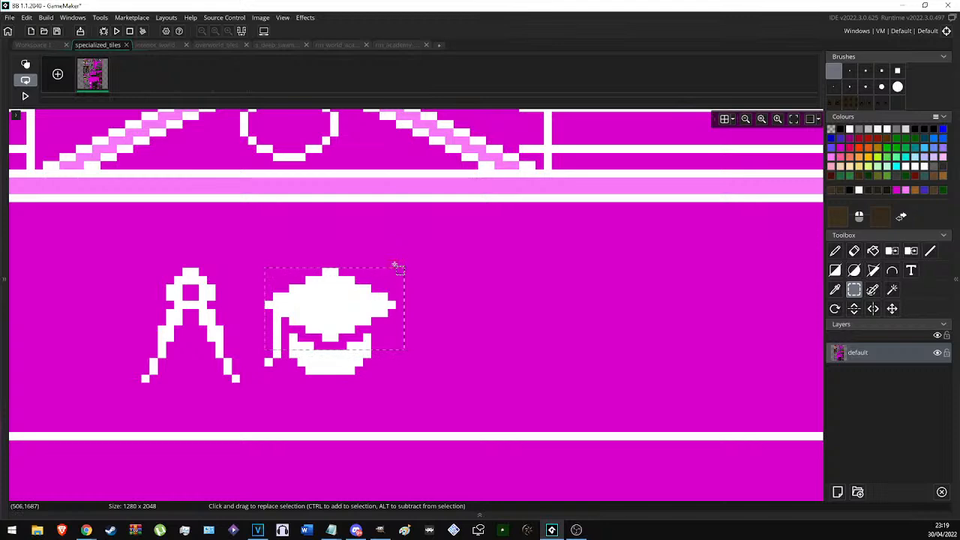
{"action": "left_click_drag", "start_coordinate": [393, 270], "coordinate": [143, 381]}
{"action": "scroll", "coordinate": [264, 328], "scroll_direction": "down", "scroll_amount": 4}
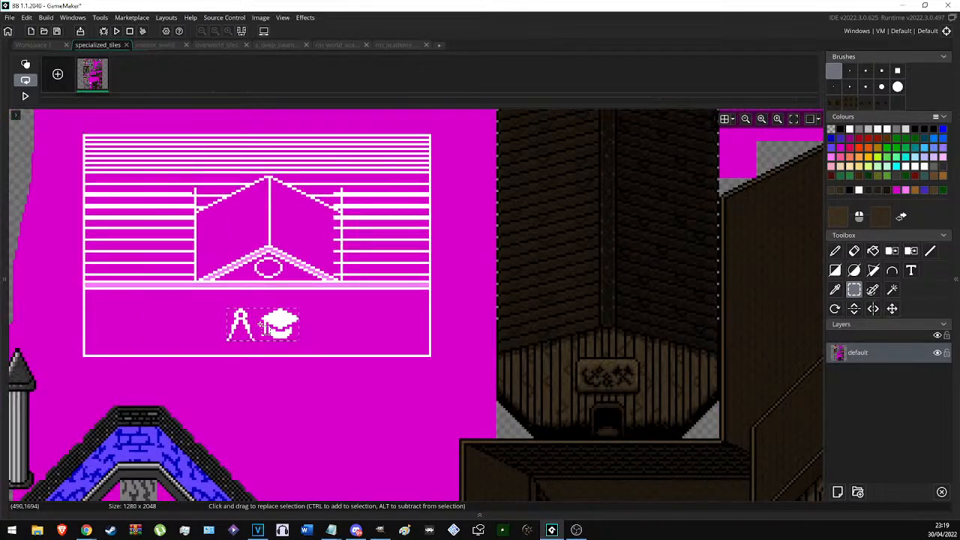
{"action": "key", "text": "ctrl+c"}
Stamp the copied icons within the pediment's selected inner triangle with the graduation cap centred, then clear the selection and restore the one-pixel brush.
{"action": "scroll", "coordinate": [390, 337], "scroll_direction": "down", "scroll_amount": 4}
{"action": "mouse_move", "coordinate": [659, 360]}
{"action": "middle_mouse_down"}
{"action": "mouse_move", "coordinate": [314, 173]}
{"action": "mouse_move", "coordinate": [256, 156]}
{"action": "middle_mouse_up"}
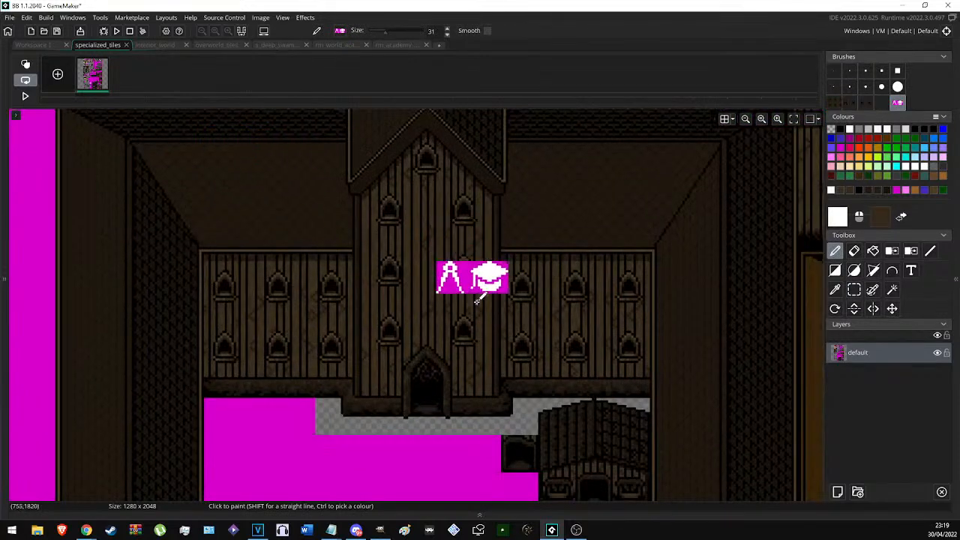
{"action": "scroll", "coordinate": [477, 290], "scroll_direction": "down", "scroll_amount": 3}
{"action": "scroll", "coordinate": [477, 290], "scroll_direction": "down", "scroll_amount": 3}
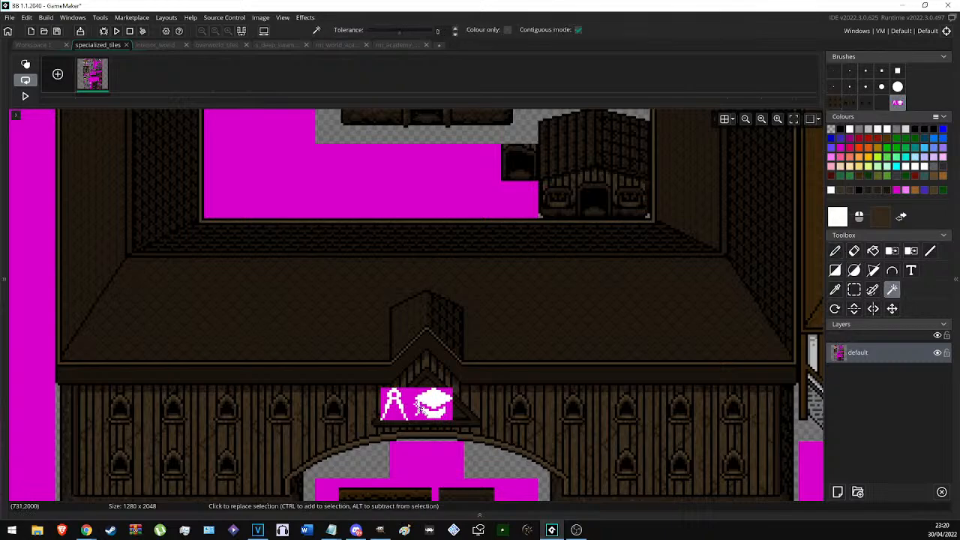
{"action": "scroll", "coordinate": [412, 402], "scroll_direction": "up", "scroll_amount": 2, "text": "ctrl"}
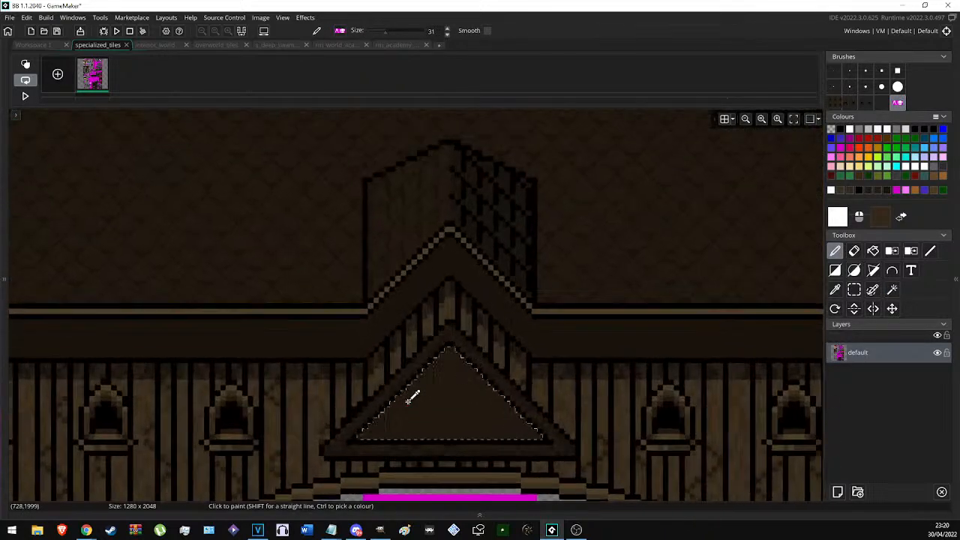
{"action": "scroll", "coordinate": [413, 397], "scroll_direction": "up", "scroll_amount": 2, "text": "ctrl"}
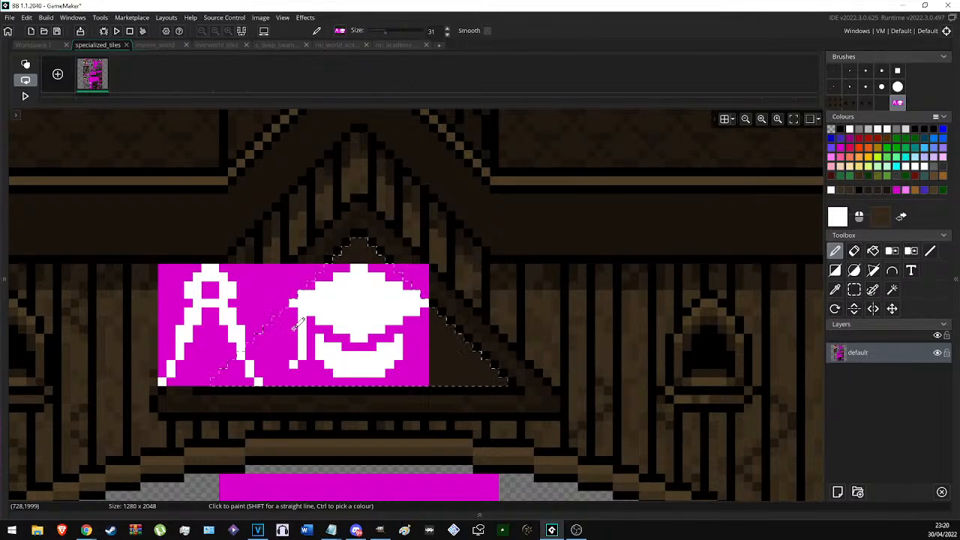
{"action": "left_click", "coordinate": [293, 328]}
{"action": "key", "text": "s"}
{"action": "left_click", "coordinate": [547, 240]}
{"action": "left_click", "coordinate": [837, 72]}
{"action": "key", "text": "d"}
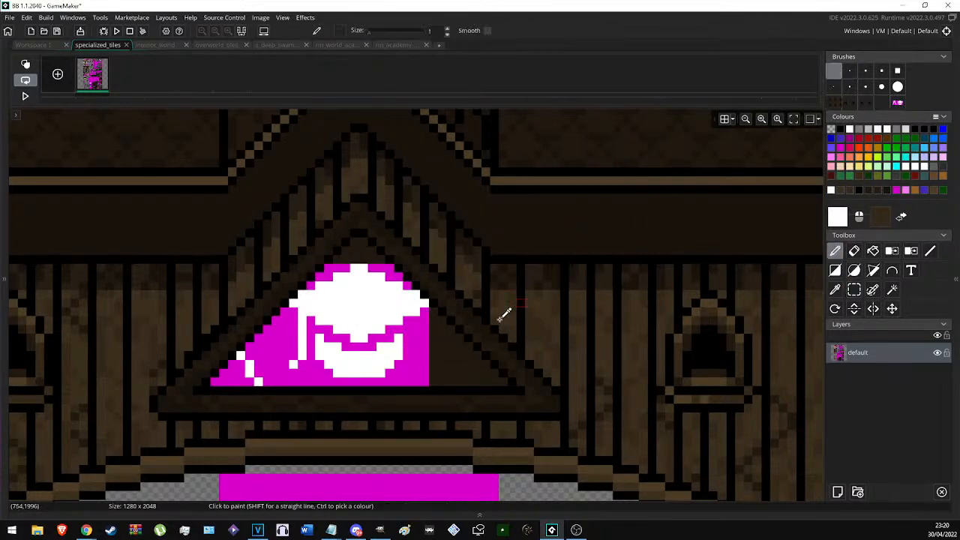
Replace the magenta around the cap with the pediment's sampled dark brown, limited to a selection around the triangle.
{"action": "scroll", "coordinate": [498, 330], "scroll_direction": "up", "scroll_amount": 2, "text": "ctrl"}
{"action": "key", "text": "s"}
{"action": "left_click_drag", "start_coordinate": [539, 426], "coordinate": [118, 158]}
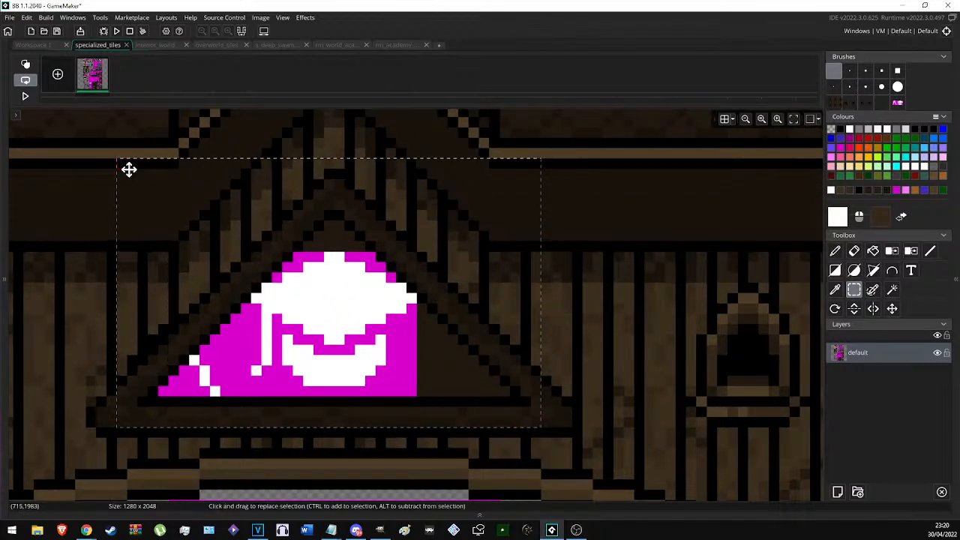
{"action": "key", "text": "shift+f"}
{"action": "left_click", "coordinate": [451, 342], "text": "ctrl"}
{"action": "left_click", "coordinate": [411, 339]}
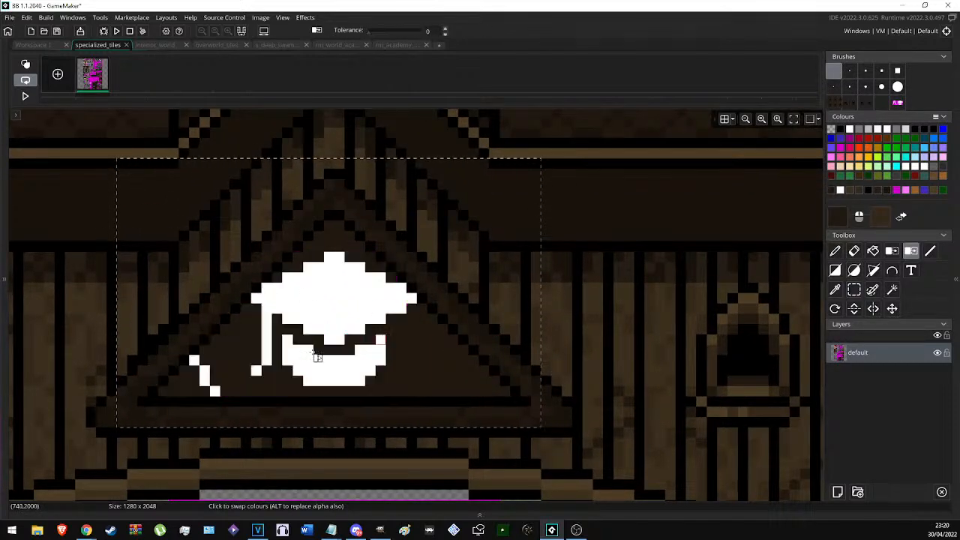
Paint over the leftover white compass pixels beside the cap with the dark brown background colour and clear the selection.
{"action": "key", "text": "s"}
{"action": "key", "text": "d"}
{"action": "left_click_drag", "start_coordinate": [195, 355], "coordinate": [214, 388]}
{"action": "key", "text": "s"}
{"action": "key", "text": "Escape"}
{"action": "key", "text": "d"}
{"action": "scroll", "coordinate": [403, 225], "scroll_direction": "down", "scroll_amount": 5}
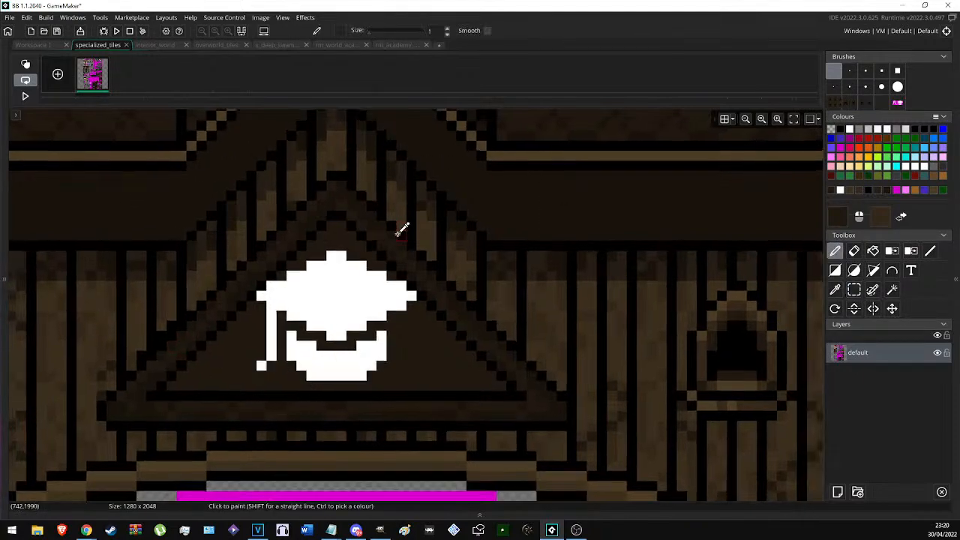
{"action": "scroll", "coordinate": [398, 230], "scroll_direction": "up", "scroll_amount": 6}
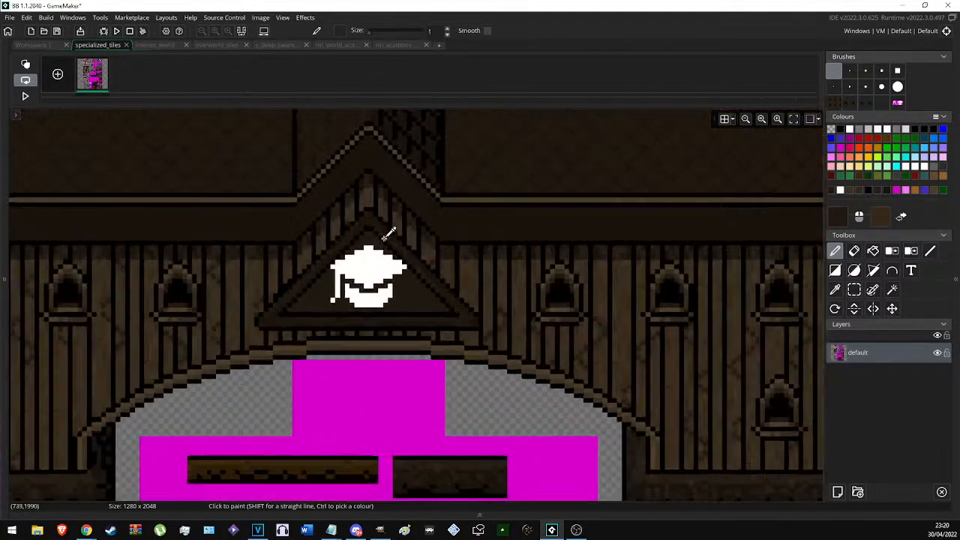
Draw a small white pixel ornament to the left of the graduation cap with white sampled from the emblem.
{"action": "left_click", "coordinate": [347, 296], "text": "ctrl"}
{"action": "scroll", "coordinate": [264, 339], "scroll_direction": "up", "scroll_amount": 1}
{"action": "left_click_drag", "start_coordinate": [217, 349], "coordinate": [229, 363]}
{"action": "mouse_move", "coordinate": [243, 325]}
{"action": "left_mouse_down"}
{"action": "mouse_move", "coordinate": [241, 347]}
{"action": "mouse_move", "coordinate": [229, 350]}
{"action": "left_mouse_up"}
{"action": "left_click", "coordinate": [230, 324]}
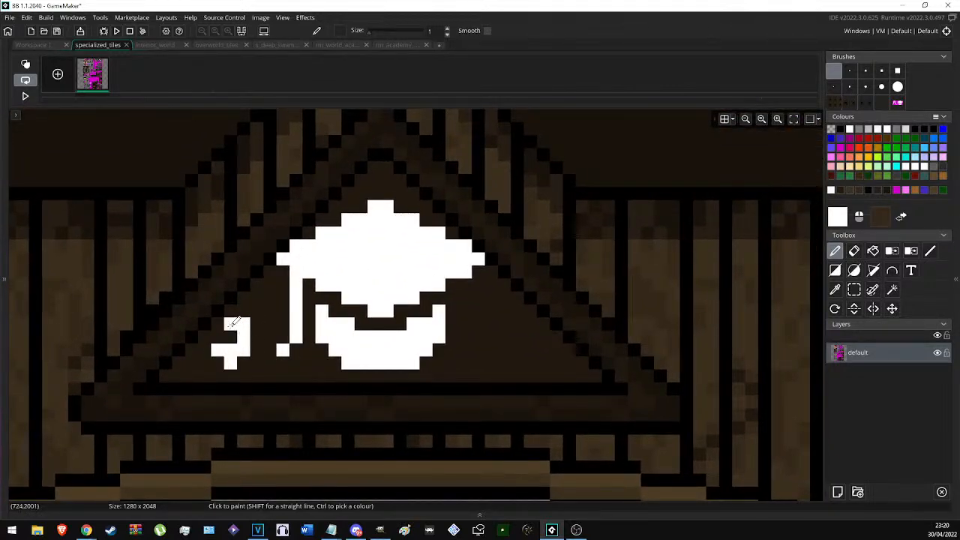
Draw small white ornament marks in the pediment's right corner and a single white pixel in its left corner.
{"action": "left_click", "coordinate": [491, 349]}
{"action": "left_click_drag", "start_coordinate": [492, 336], "coordinate": [504, 312]}
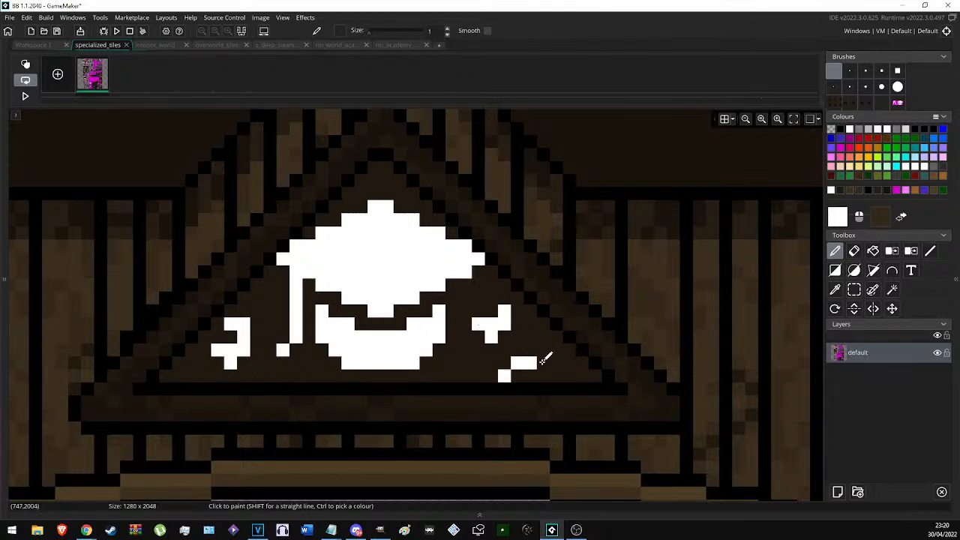
{"action": "key", "text": "ctrl+z"}
{"action": "left_click_drag", "start_coordinate": [492, 363], "coordinate": [530, 362]}
{"action": "left_click_drag", "start_coordinate": [544, 337], "coordinate": [556, 350]}
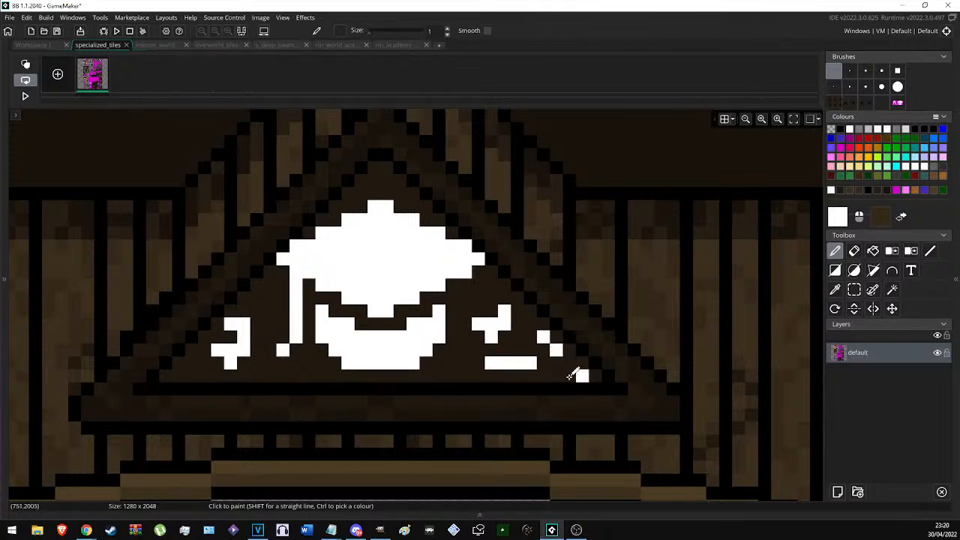
{"action": "scroll", "coordinate": [322, 322], "scroll_direction": "down", "scroll_amount": 4}
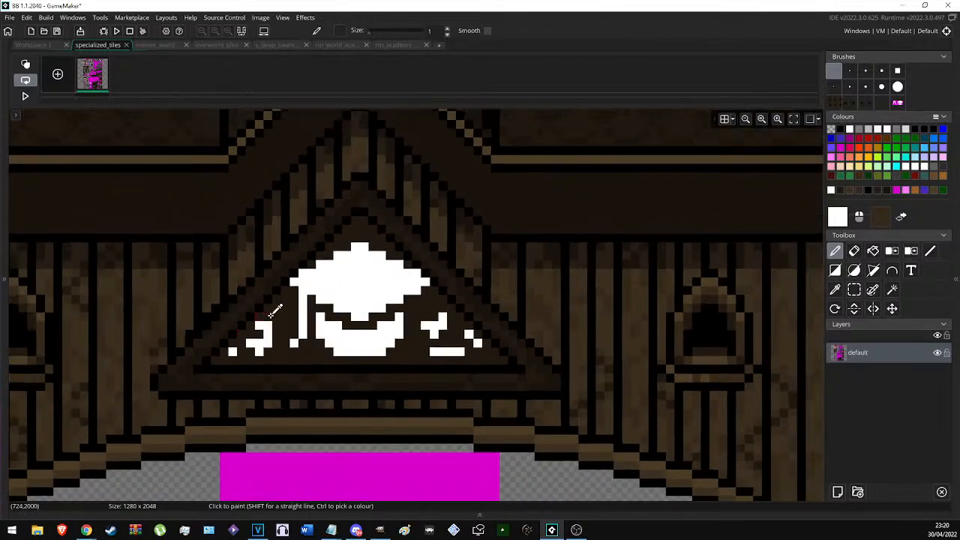
Recolour the white cap and ornaments inside the pediment with a sampled brown, then clear the selection.
{"action": "scroll", "coordinate": [356, 297], "scroll_direction": "down", "scroll_amount": 5}
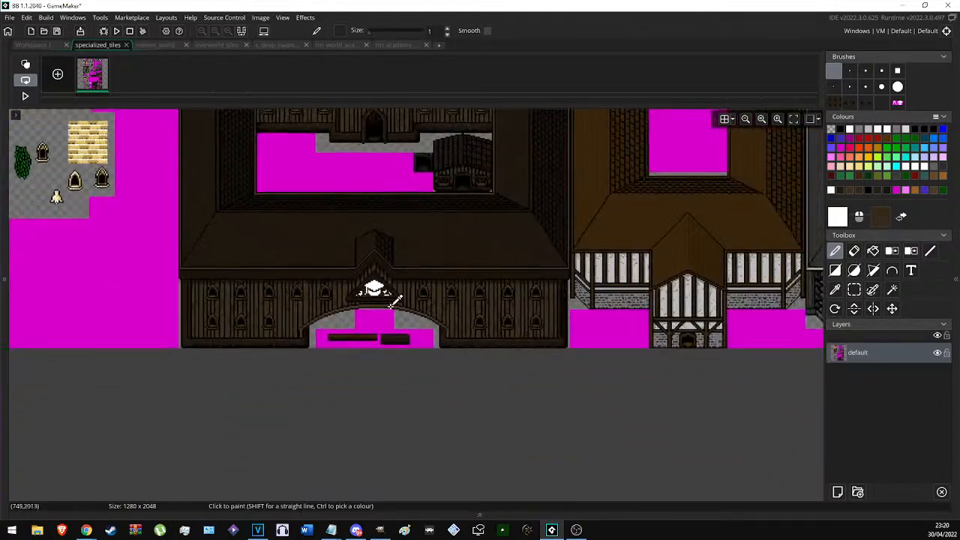
{"action": "scroll", "coordinate": [375, 270], "scroll_direction": "up", "scroll_amount": 3}
{"action": "scroll", "coordinate": [372, 257], "scroll_direction": "up", "scroll_amount": 4}
{"action": "key", "text": "s"}
{"action": "left_click_drag", "start_coordinate": [165, 390], "coordinate": [522, 213]}
{"action": "key", "text": "c"}
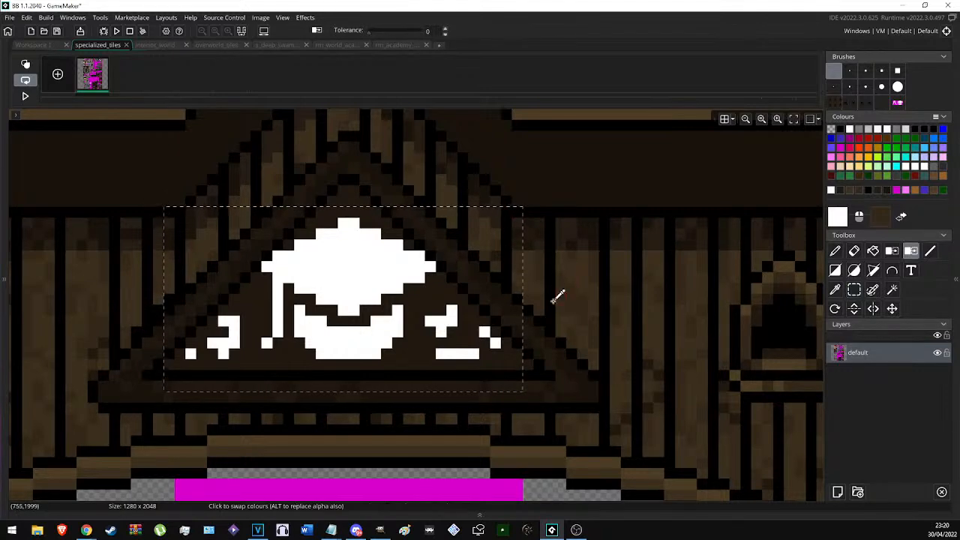
{"action": "left_click", "coordinate": [537, 300], "text": "ctrl"}
{"action": "left_click", "coordinate": [345, 277]}
{"action": "key", "text": "s"}
{"action": "key", "text": "d"}
{"action": "key", "text": "s"}
{"action": "left_click", "coordinate": [621, 286]}
{"action": "key", "text": "d"}
Shade the graduation cap's edges, tassel and lower band with sampled lighter and darker browns.
{"action": "scroll", "coordinate": [354, 229], "scroll_direction": "up", "scroll_amount": 2}
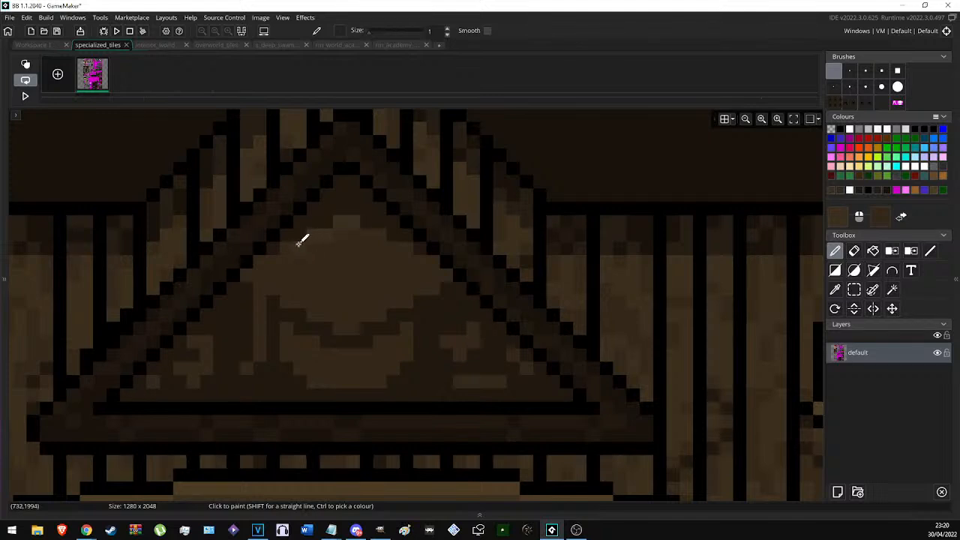
{"action": "right_click", "coordinate": [271, 250], "text": "ctrl"}
{"action": "right_click", "coordinate": [254, 267]}
{"action": "right_click", "coordinate": [250, 273]}
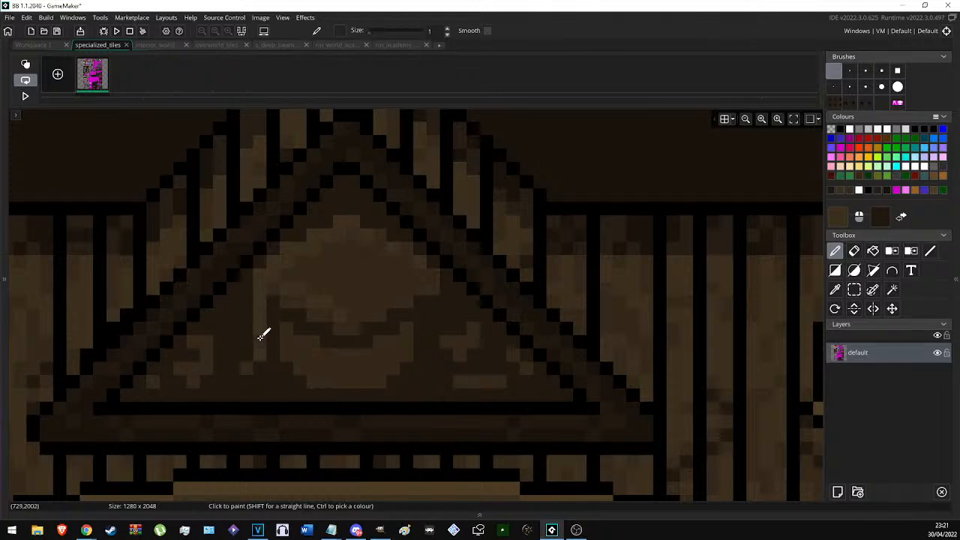
{"action": "right_click", "coordinate": [259, 340], "text": "ctrl"}
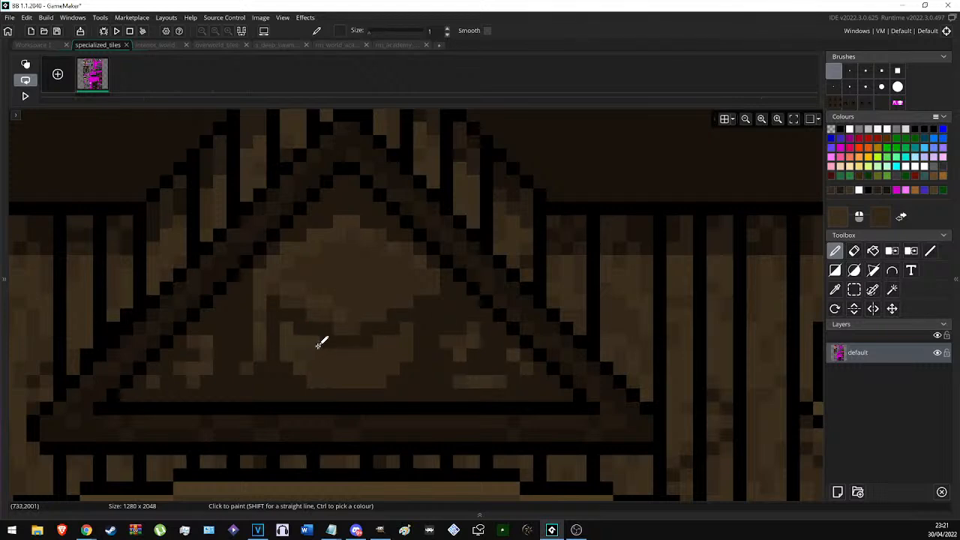
{"action": "mouse_move", "coordinate": [327, 352]}
{"action": "left_mouse_down"}
{"action": "mouse_move", "coordinate": [375, 351]}
{"action": "mouse_move", "coordinate": [381, 340]}
{"action": "left_mouse_up"}
Add mottled wood texture to the cap's top and base with scattered brown pixels.
{"action": "scroll", "coordinate": [391, 366], "scroll_direction": "down", "scroll_amount": 5}
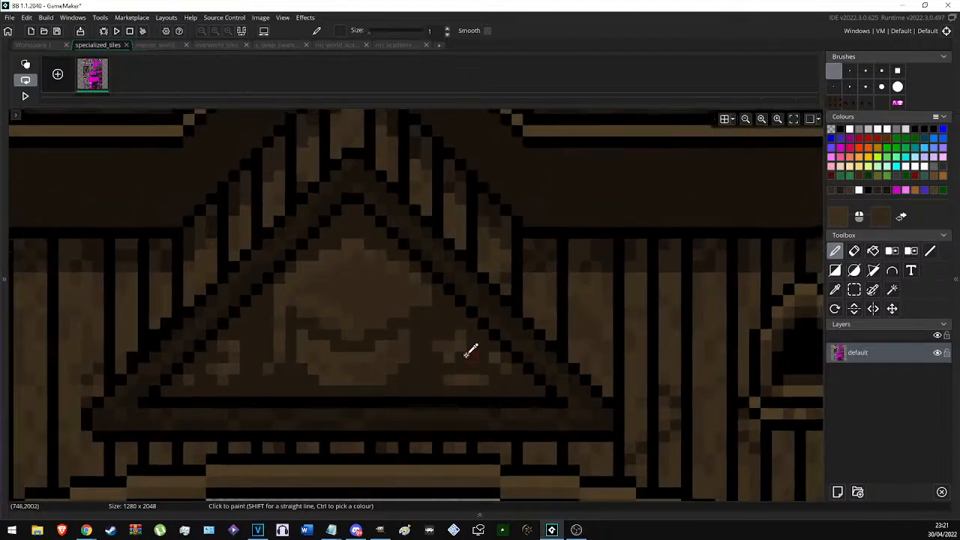
{"action": "scroll", "coordinate": [456, 339], "scroll_direction": "down", "scroll_amount": 2}
{"action": "scroll", "coordinate": [456, 334], "scroll_direction": "up", "scroll_amount": 8}
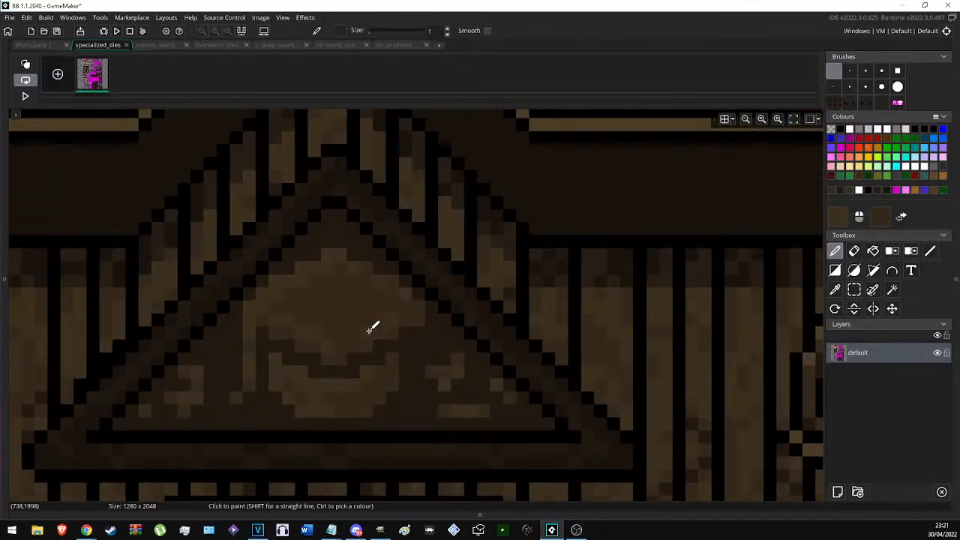
{"action": "scroll", "coordinate": [342, 312], "scroll_direction": "down", "scroll_amount": 1}
{"action": "scroll", "coordinate": [315, 301], "scroll_direction": "up", "scroll_amount": 1}
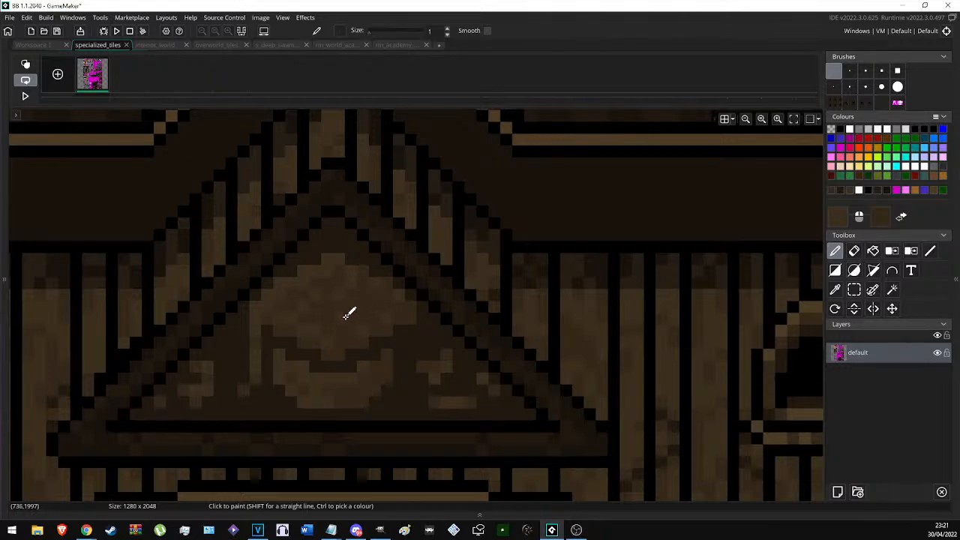
{"action": "scroll", "coordinate": [450, 293], "scroll_direction": "down", "scroll_amount": 5}
{"action": "scroll", "coordinate": [434, 318], "scroll_direction": "up", "scroll_amount": 2}
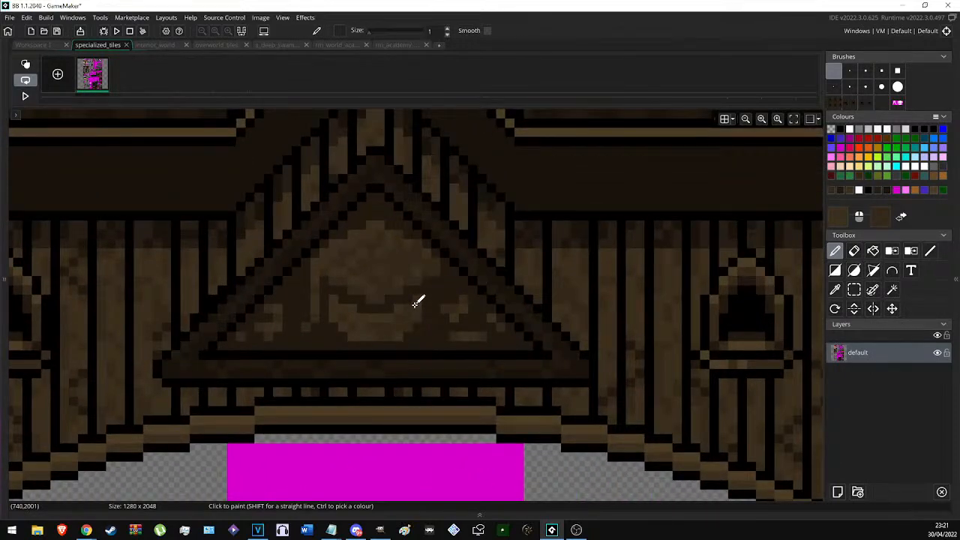
Darken patches of the pediment's background around the emblem with a dark brown sampled from the frame.
{"action": "scroll", "coordinate": [408, 312], "scroll_direction": "down", "scroll_amount": 1}
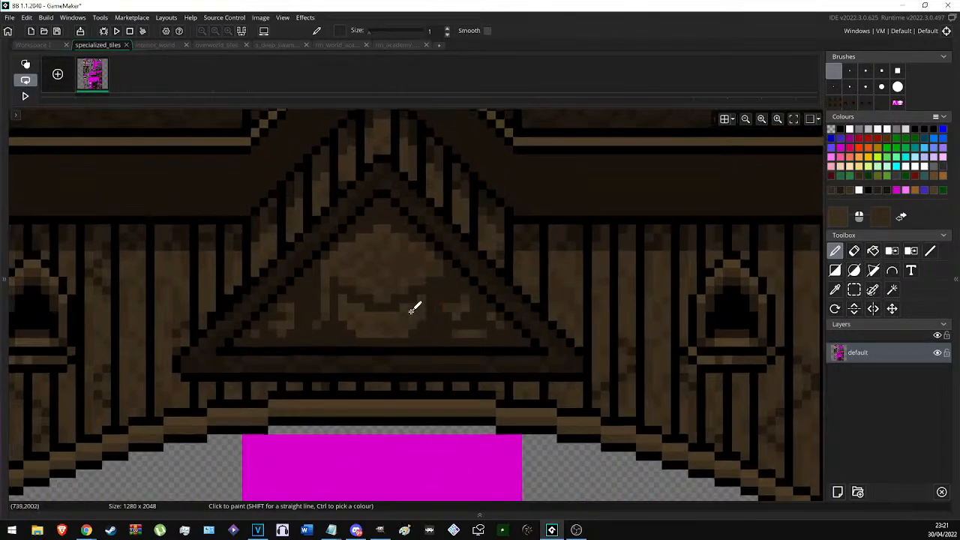
{"action": "scroll", "coordinate": [573, 294], "scroll_direction": "down", "scroll_amount": 4}
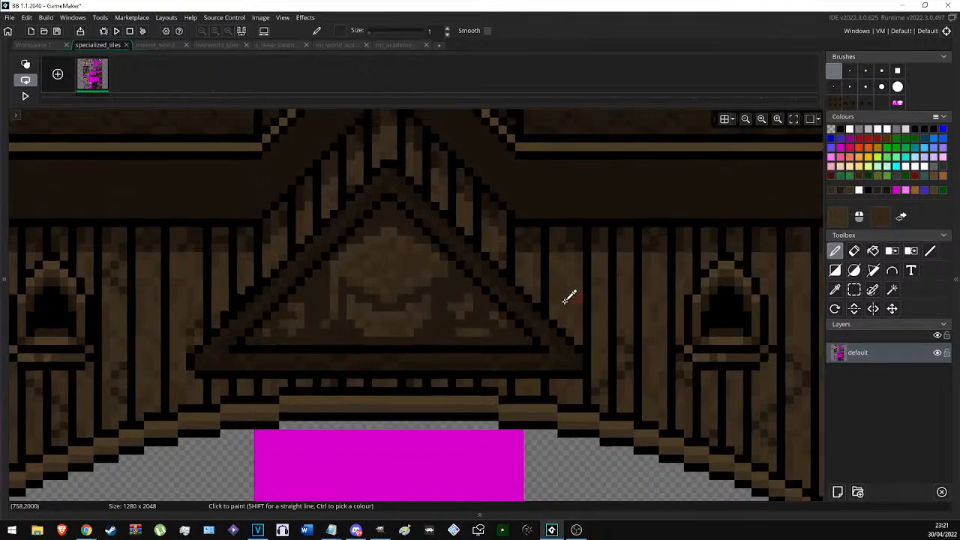
{"action": "scroll", "coordinate": [445, 282], "scroll_direction": "down", "scroll_amount": 1}
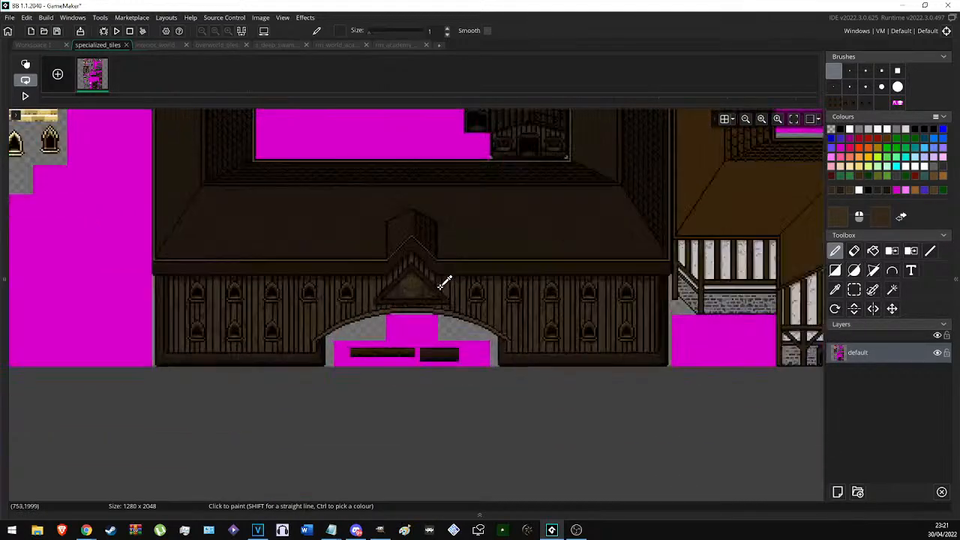
{"action": "scroll", "coordinate": [435, 276], "scroll_direction": "up", "scroll_amount": 5}
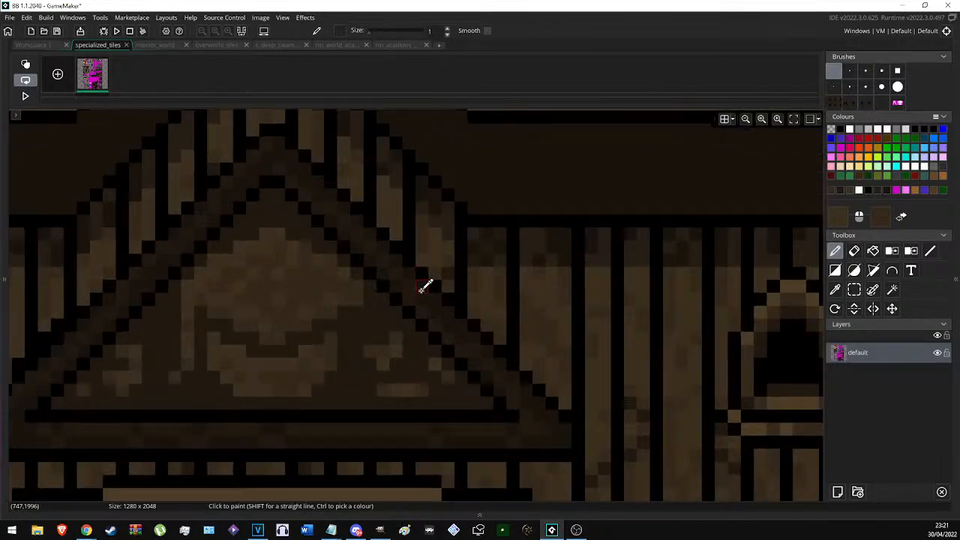
{"action": "left_click", "coordinate": [421, 289], "text": "ctrl"}
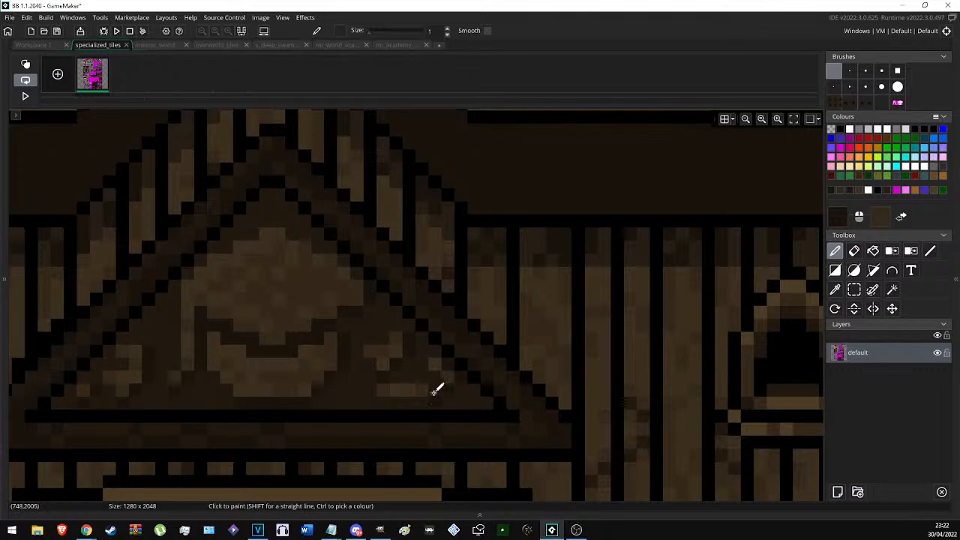
{"action": "scroll", "coordinate": [521, 379], "scroll_direction": "down", "scroll_amount": 6}
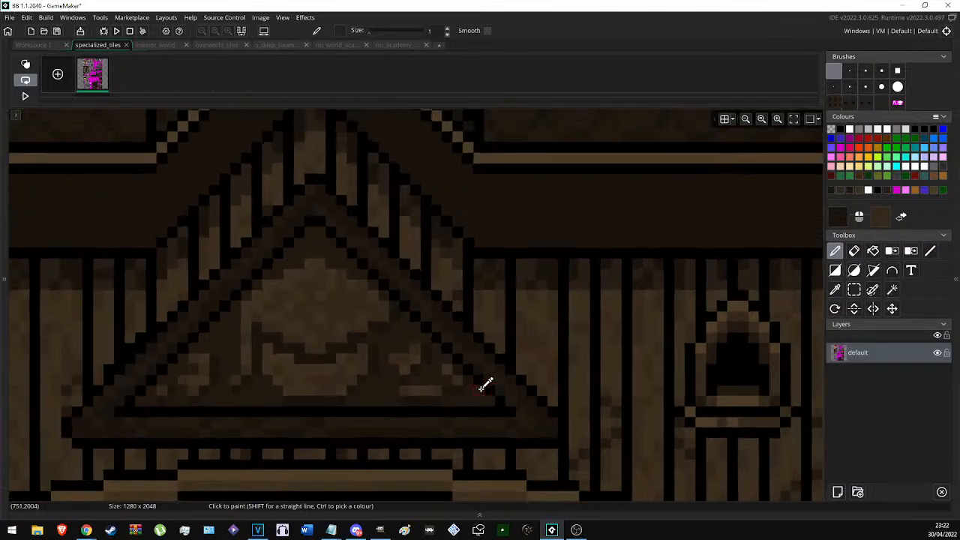
{"action": "scroll", "coordinate": [487, 383], "scroll_direction": "up", "scroll_amount": 8}
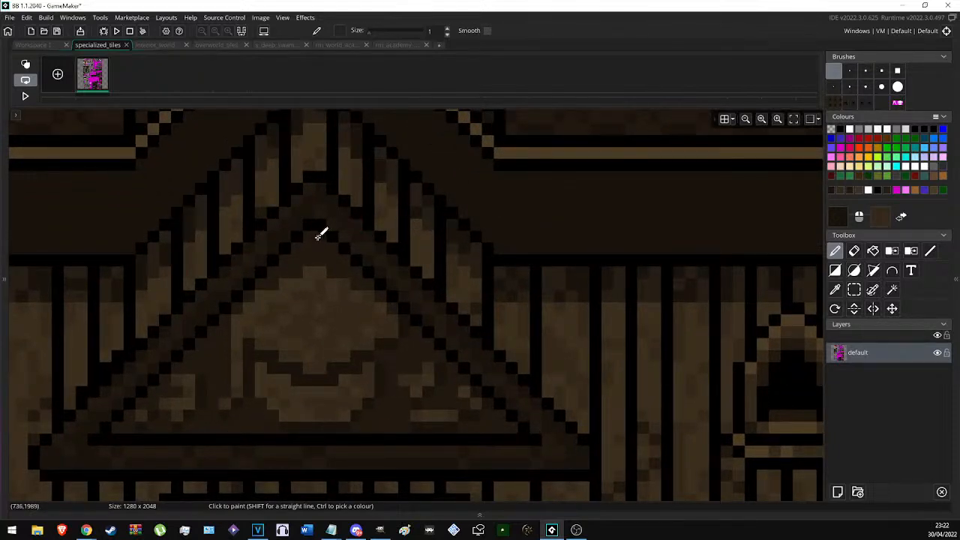
{"action": "key", "text": "l"}
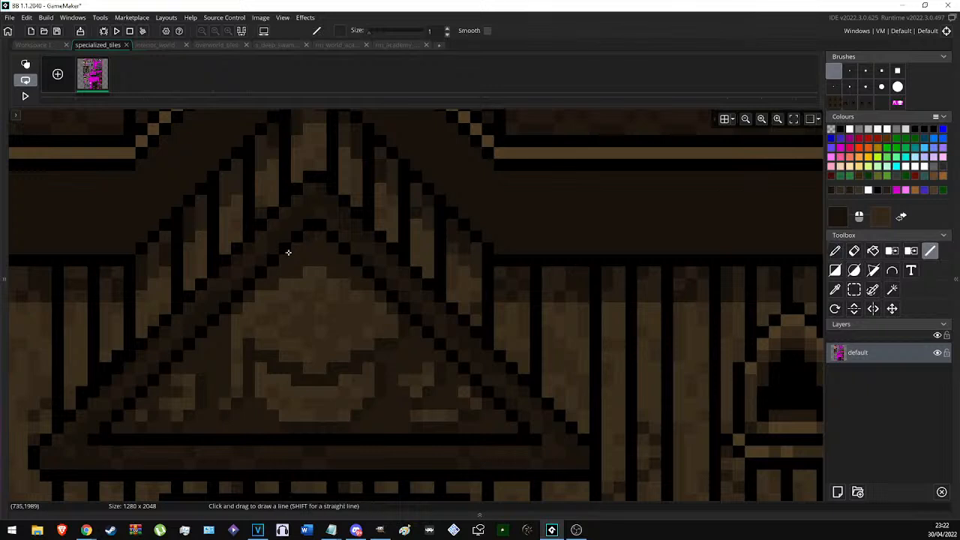
{"action": "key", "text": "ctrl+z"}
Open the rm_world_academyland room and examine how the academy building with its new pediment looks among the mountains and trees.
{"action": "scroll", "coordinate": [294, 261], "scroll_direction": "down", "scroll_amount": 6}
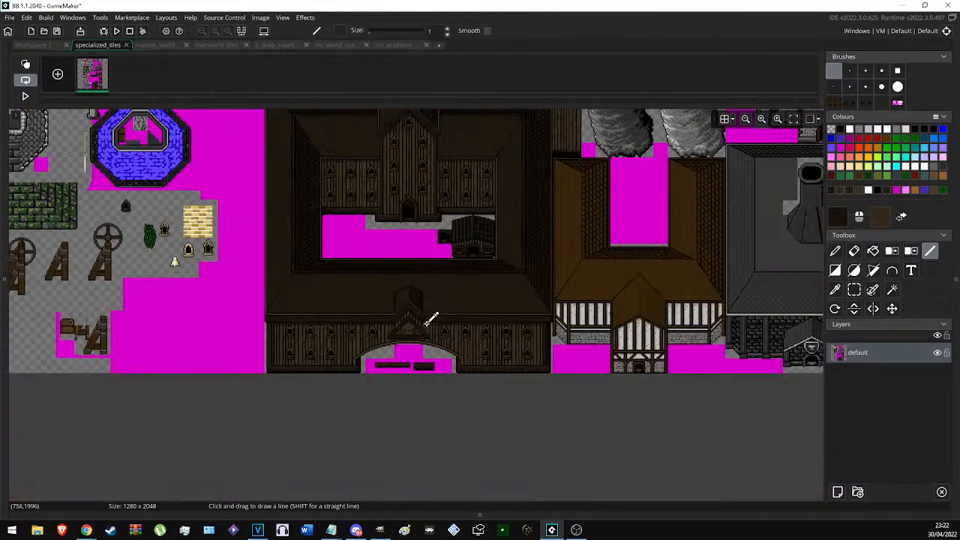
{"action": "scroll", "coordinate": [443, 258], "scroll_direction": "up", "scroll_amount": 2}
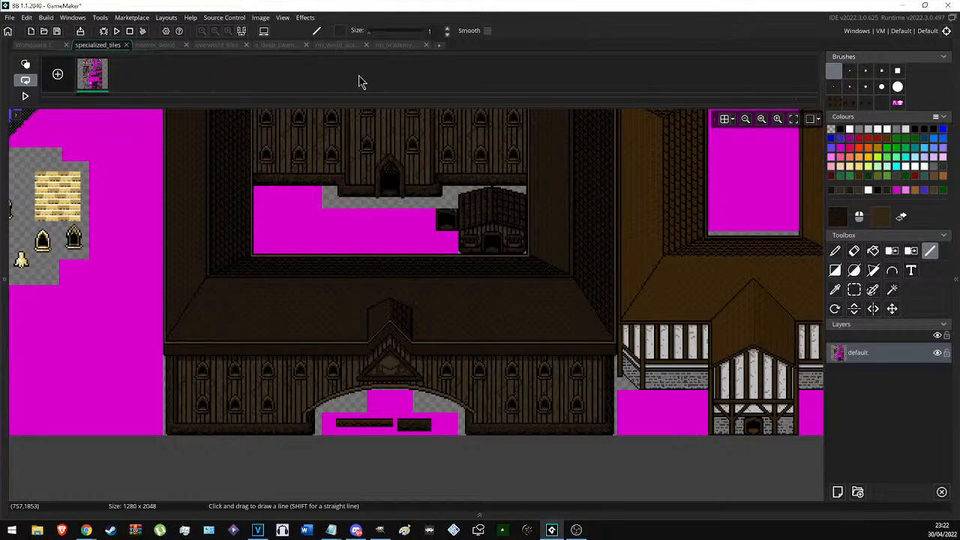
{"action": "left_click", "coordinate": [338, 45]}
{"action": "scroll", "coordinate": [411, 296], "scroll_direction": "up", "scroll_amount": 2, "text": "ctrl"}
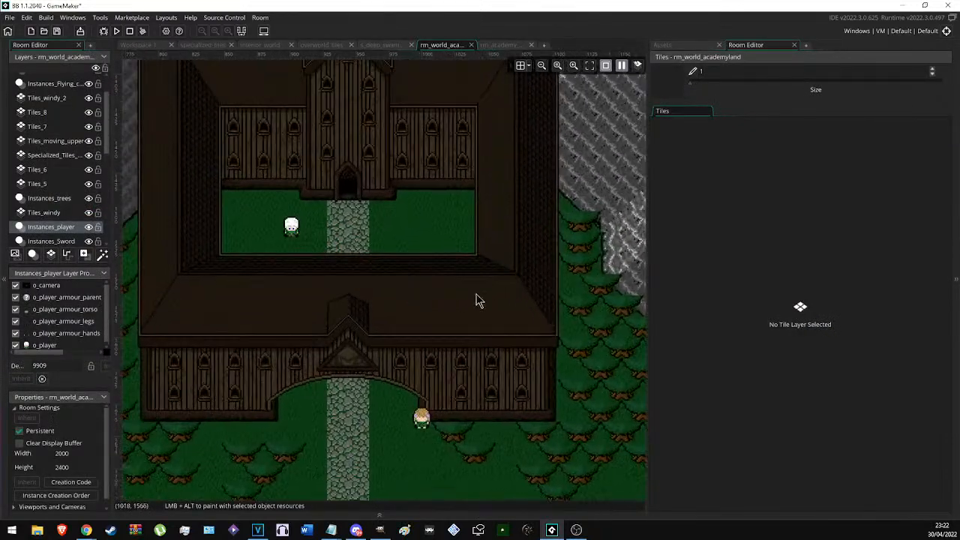
{"action": "middle_click_drag", "start_coordinate": [467, 309], "coordinate": [484, 356]}
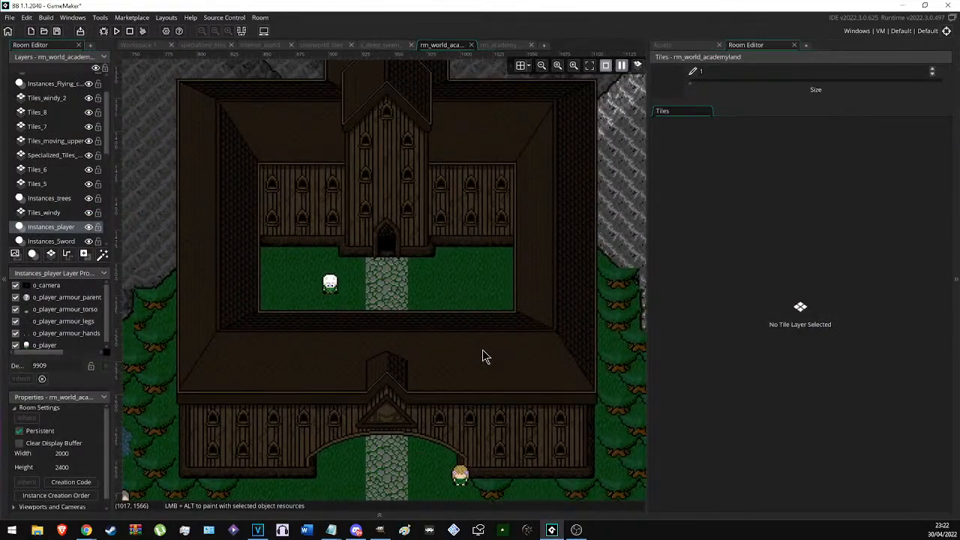
{"action": "scroll", "coordinate": [450, 315], "scroll_direction": "down", "scroll_amount": 2, "text": "ctrl"}
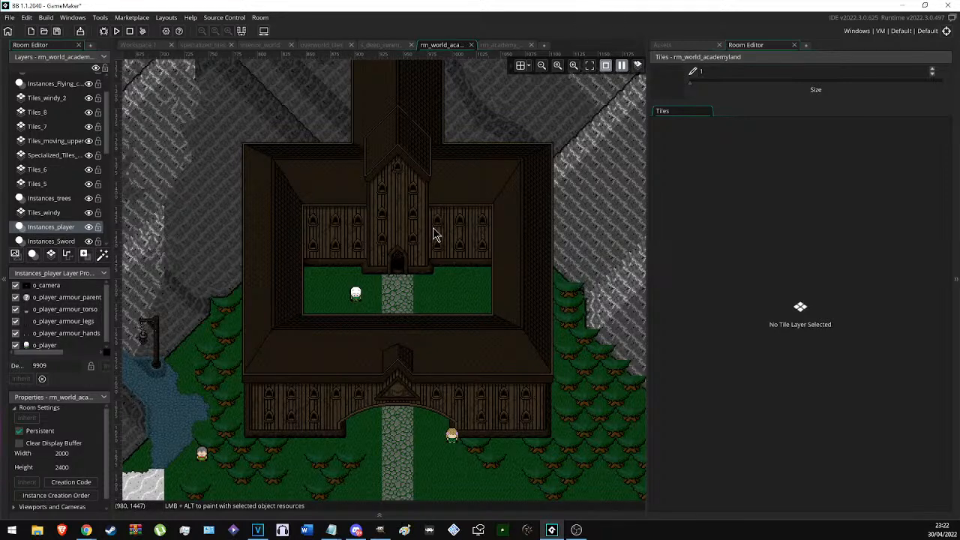
{"action": "scroll", "coordinate": [422, 232], "scroll_direction": "up", "scroll_amount": 2}
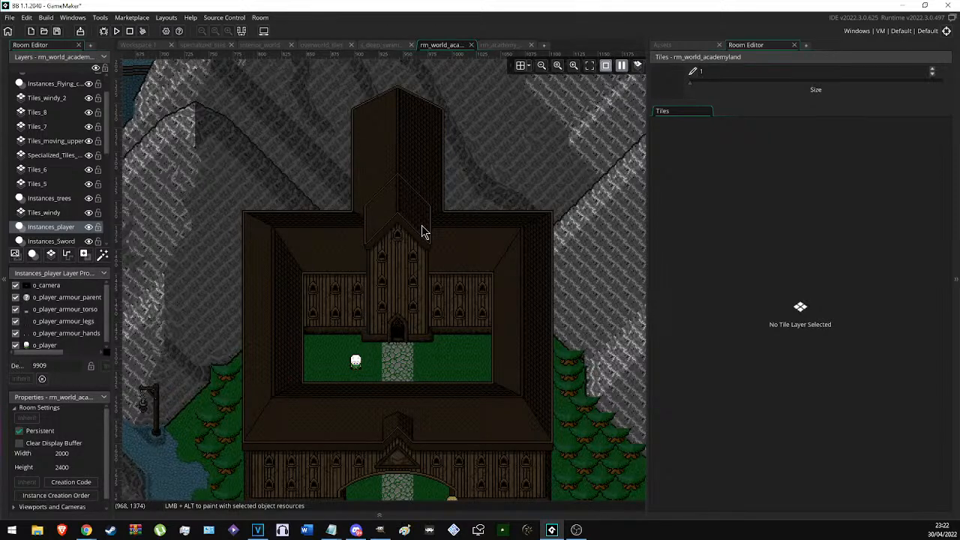
{"action": "scroll", "coordinate": [423, 232], "scroll_direction": "down", "scroll_amount": 5, "text": "ctrl"}
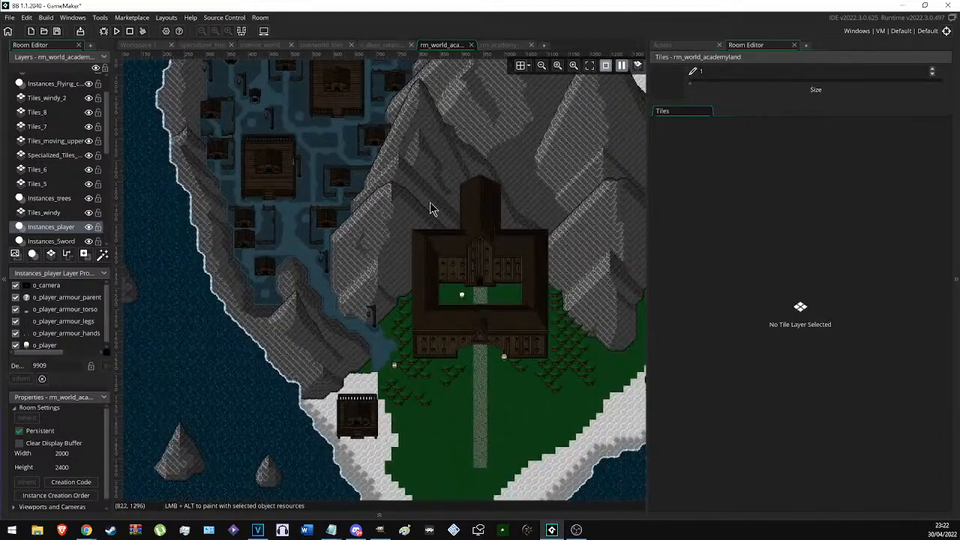
Give the room view the full window width and examine the ship moored off the northeastern coast.
{"action": "scroll", "coordinate": [432, 208], "scroll_direction": "up", "scroll_amount": 2}
{"action": "left_click", "coordinate": [240, 32]}
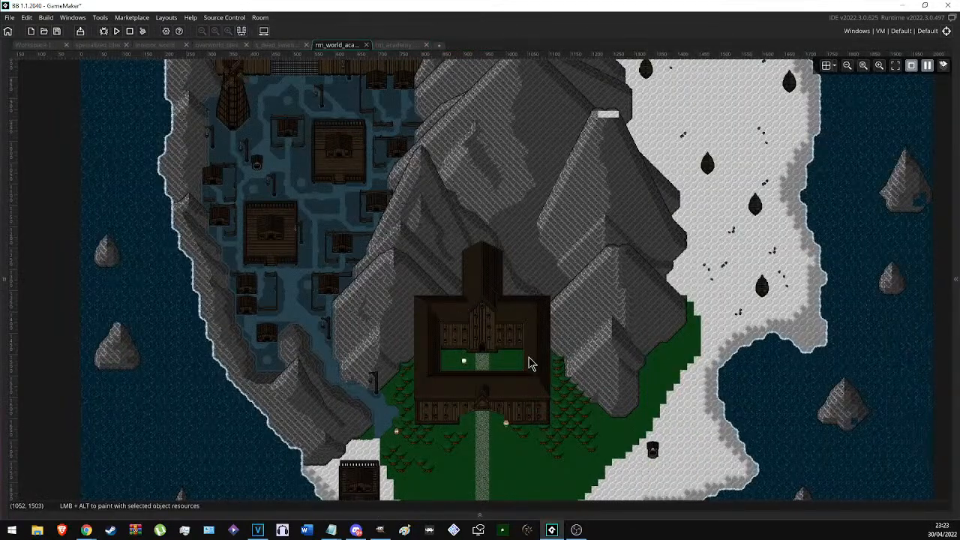
{"action": "scroll", "coordinate": [523, 339], "scroll_direction": "up", "scroll_amount": 9}
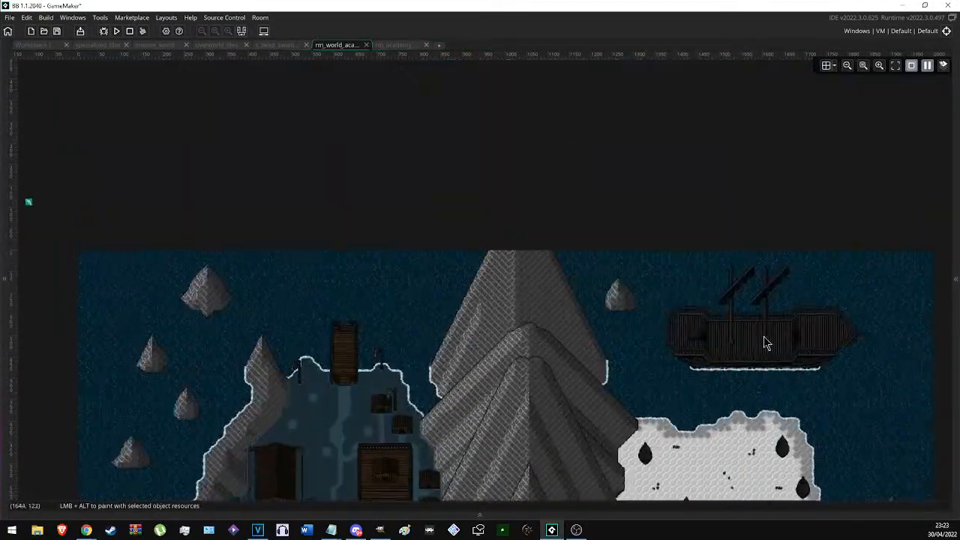
{"action": "scroll", "coordinate": [771, 327], "scroll_direction": "up", "scroll_amount": 3, "text": "ctrl"}
{"action": "middle_click_drag", "start_coordinate": [860, 381], "coordinate": [566, 294]}
{"action": "scroll", "coordinate": [557, 297], "scroll_direction": "up", "scroll_amount": 3, "text": "ctrl"}
{"action": "middle_click_drag", "start_coordinate": [503, 234], "coordinate": [525, 294]}
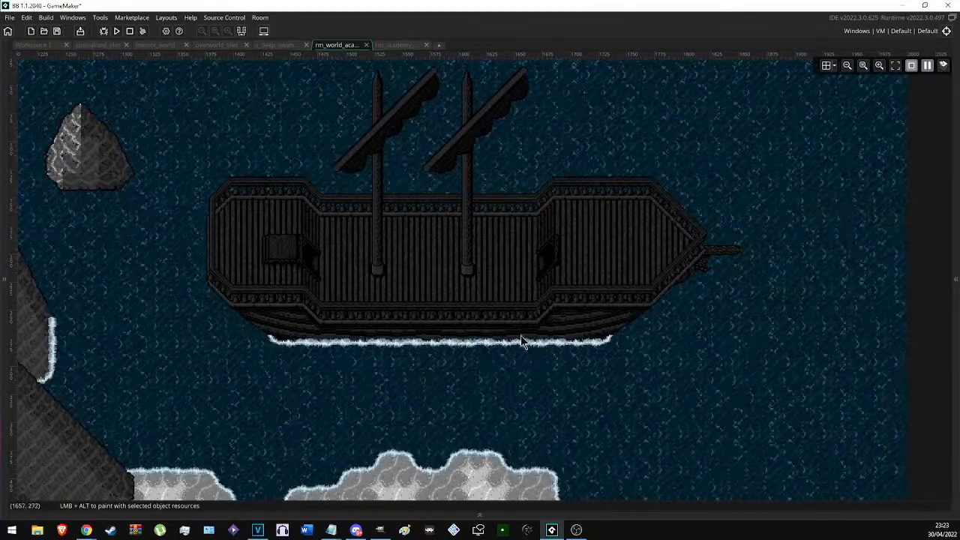
{"action": "middle_click_drag", "start_coordinate": [523, 360], "coordinate": [648, 365]}
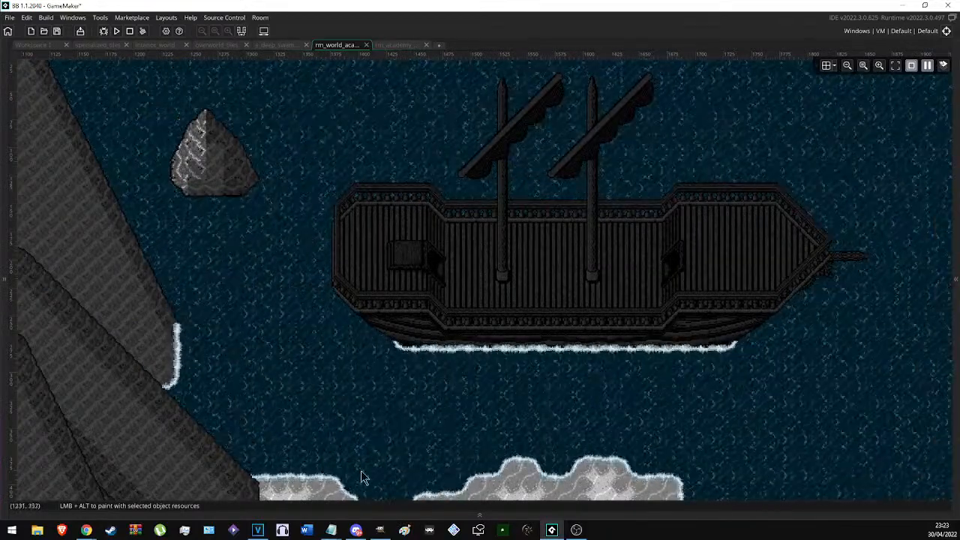
Inspect the island's western coast, the offshore rocks and the raised wooden house on the white ground southwest of the academy.
{"action": "middle_click_drag", "start_coordinate": [270, 333], "coordinate": [588, 165]}
{"action": "middle_click_drag", "start_coordinate": [322, 350], "coordinate": [738, 102]}
{"action": "middle_click_drag", "start_coordinate": [231, 292], "coordinate": [245, 146]}
{"action": "middle_click_drag", "start_coordinate": [254, 205], "coordinate": [272, 113]}
{"action": "middle_click_drag", "start_coordinate": [318, 439], "coordinate": [302, 254]}
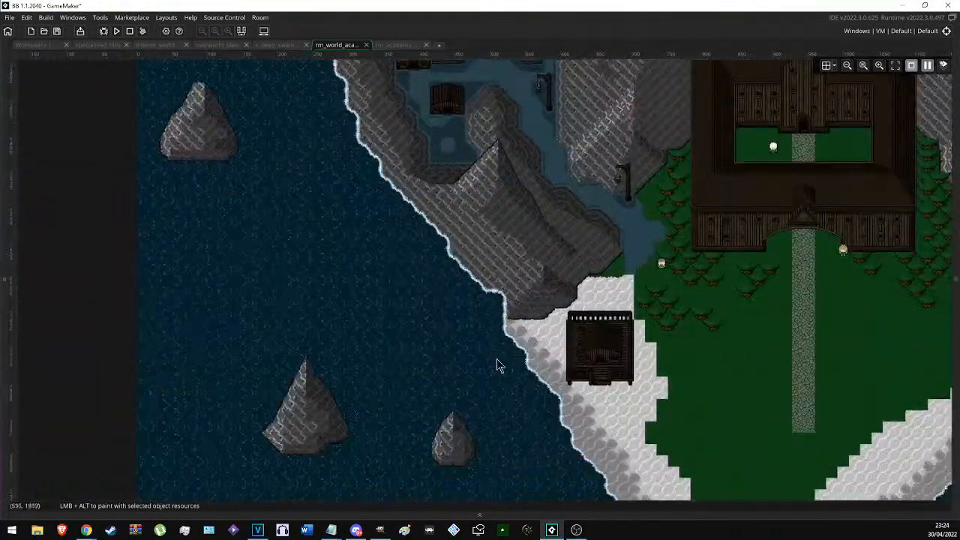
{"action": "scroll", "coordinate": [424, 384], "scroll_direction": "down", "scroll_amount": 4}
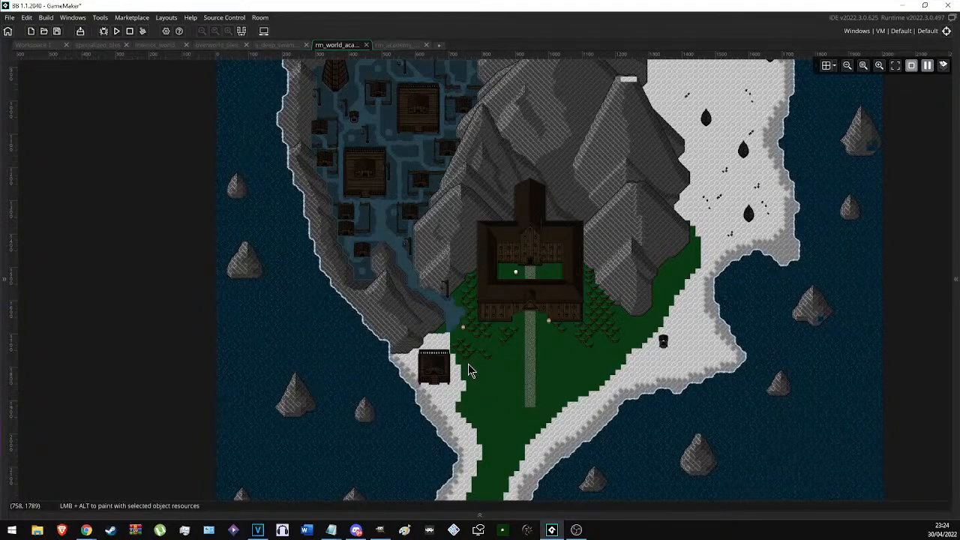
{"action": "scroll", "coordinate": [443, 367], "scroll_direction": "up", "scroll_amount": 5, "text": "ctrl"}
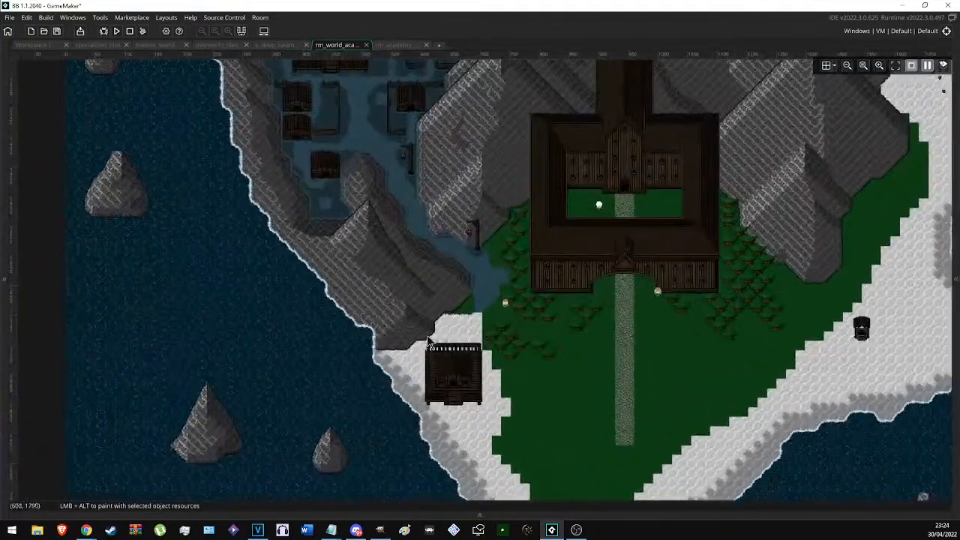
{"action": "scroll", "coordinate": [361, 381], "scroll_direction": "up", "scroll_amount": 3, "text": "ctrl"}
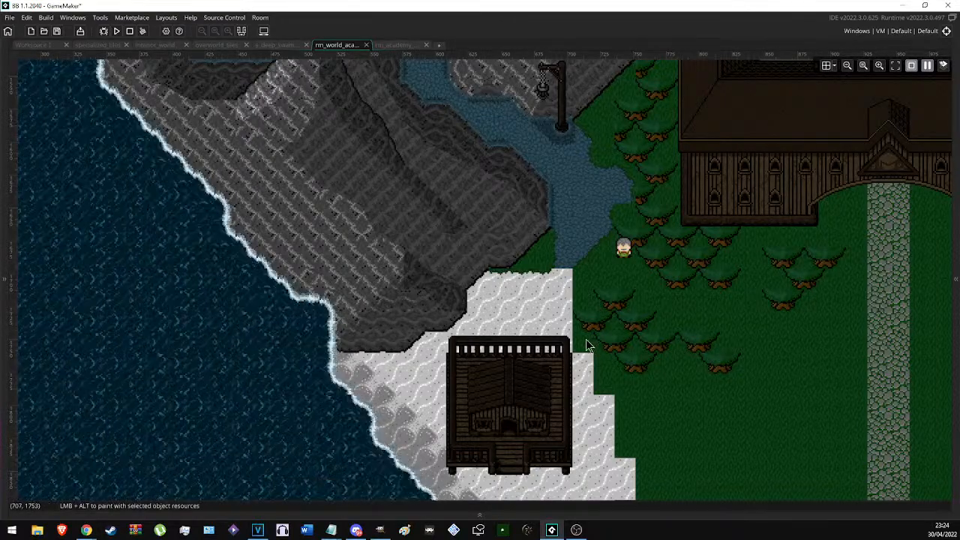
{"action": "scroll", "coordinate": [338, 345], "scroll_direction": "down", "scroll_amount": 2}
Survey the southern shore, the white plain in the east and the layout of the whole island map.
{"action": "middle_click_drag", "start_coordinate": [553, 315], "coordinate": [282, 250]}
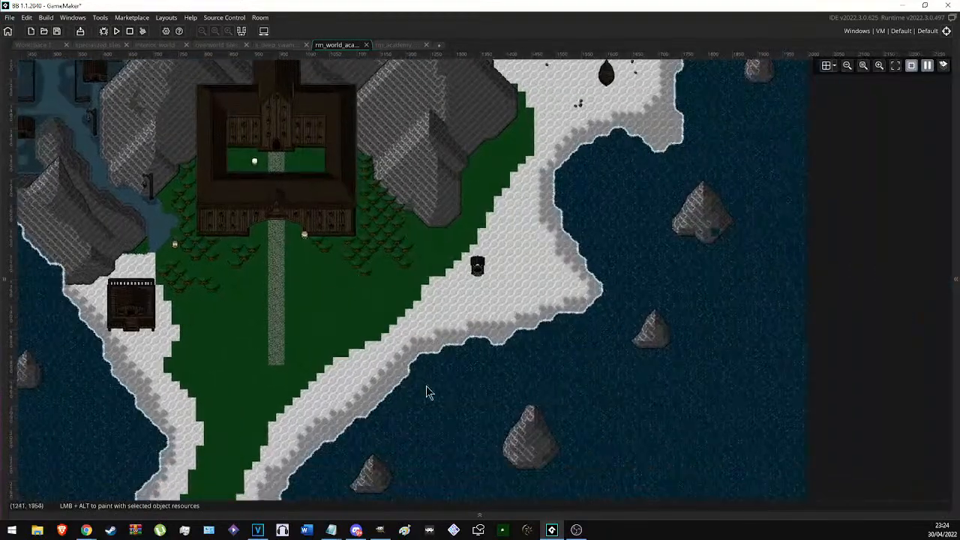
{"action": "scroll", "coordinate": [454, 344], "scroll_direction": "down", "scroll_amount": 1}
{"action": "scroll", "coordinate": [469, 333], "scroll_direction": "up", "scroll_amount": 4}
{"action": "scroll", "coordinate": [652, 184], "scroll_direction": "down", "scroll_amount": 2}
{"action": "middle_click_drag", "start_coordinate": [651, 184], "coordinate": [619, 411]}
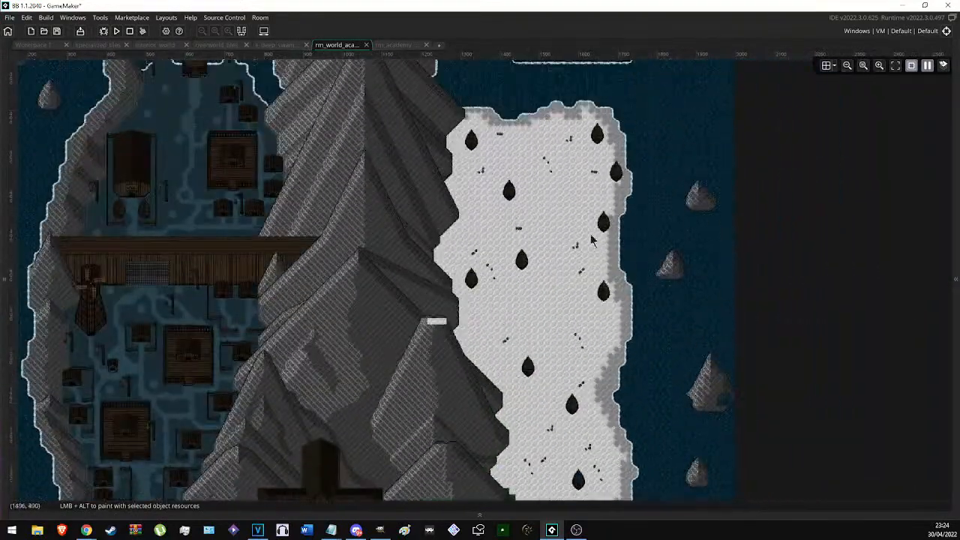
{"action": "scroll", "coordinate": [420, 293], "scroll_direction": "down", "scroll_amount": 5}
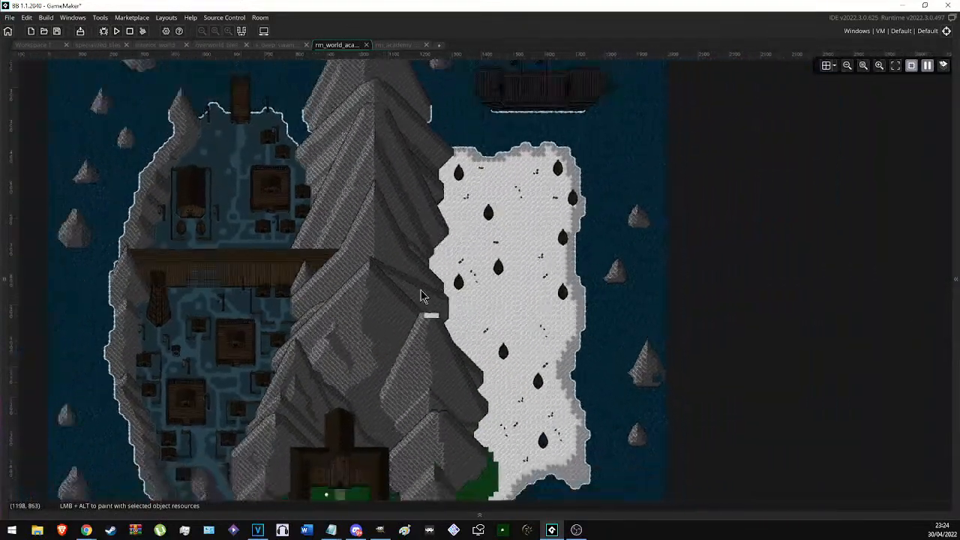
{"action": "middle_click_drag", "start_coordinate": [419, 357], "coordinate": [420, 291]}
{"action": "scroll", "coordinate": [420, 291], "scroll_direction": "down", "scroll_amount": 2}
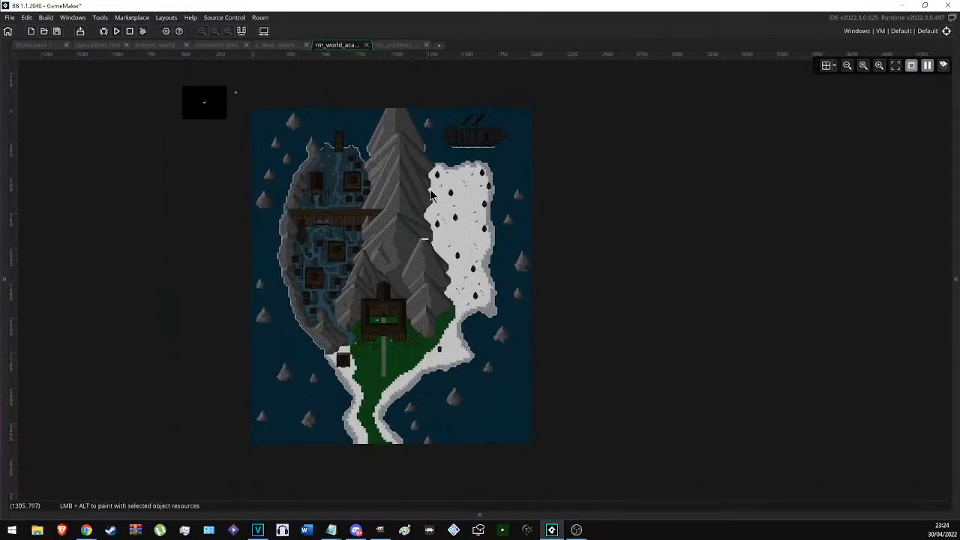
{"action": "scroll", "coordinate": [423, 180], "scroll_direction": "up", "scroll_amount": 3}
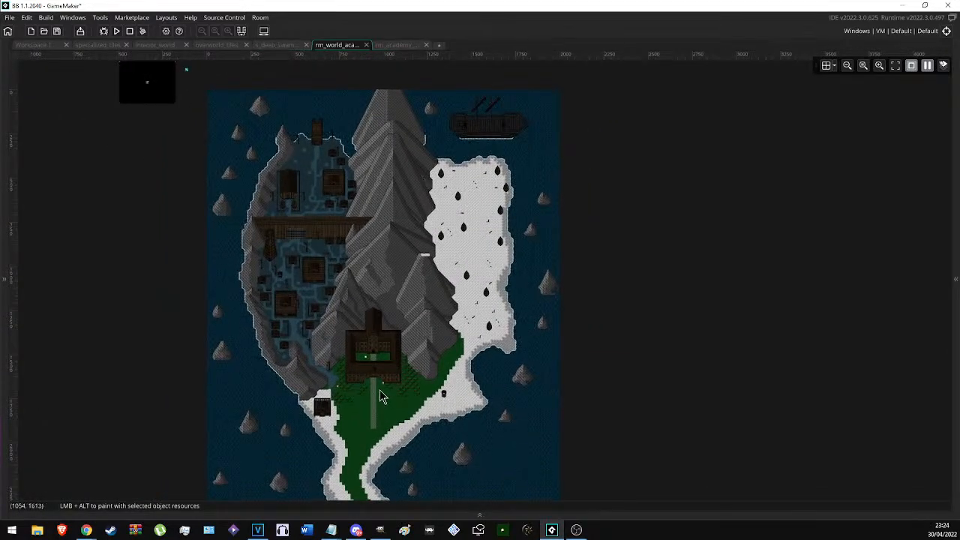
Examine the academy's courtyard, front facade and plain eave band up close in the room.
{"action": "scroll", "coordinate": [386, 347], "scroll_direction": "up", "scroll_amount": 5}
{"action": "scroll", "coordinate": [386, 345], "scroll_direction": "up", "scroll_amount": 5}
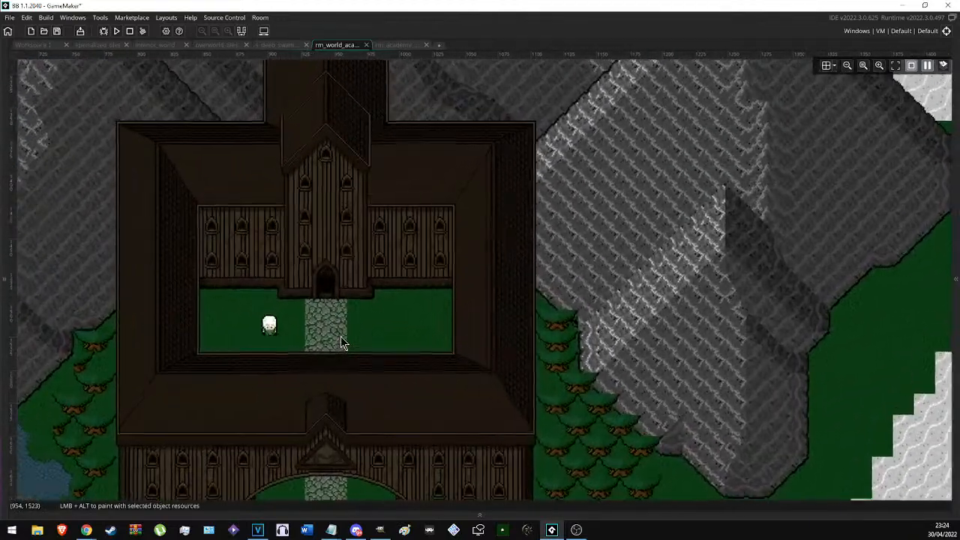
{"action": "middle_click_drag", "start_coordinate": [341, 336], "coordinate": [392, 339]}
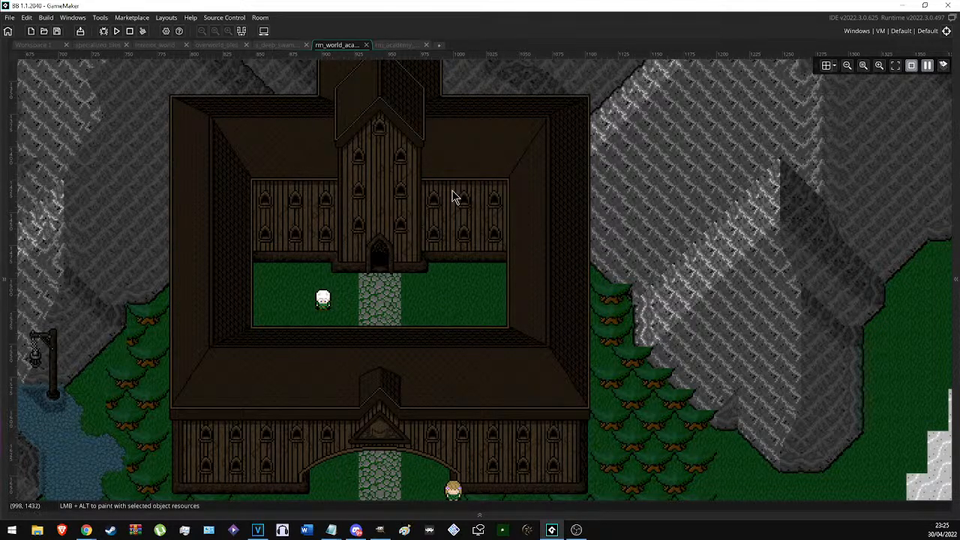
{"action": "scroll", "coordinate": [299, 431], "scroll_direction": "up", "scroll_amount": 1, "text": "ctrl"}
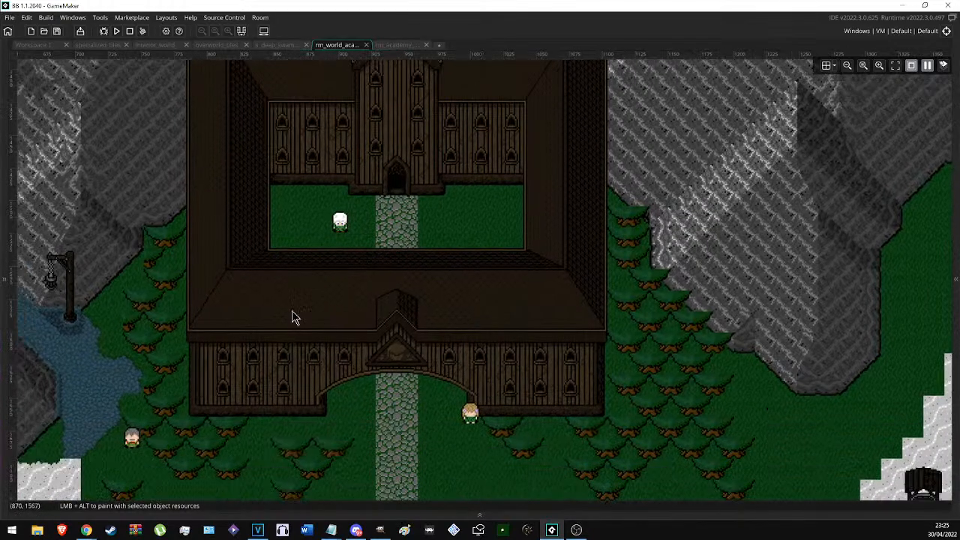
{"action": "scroll", "coordinate": [223, 385], "scroll_direction": "up", "scroll_amount": 4, "text": "ctrl"}
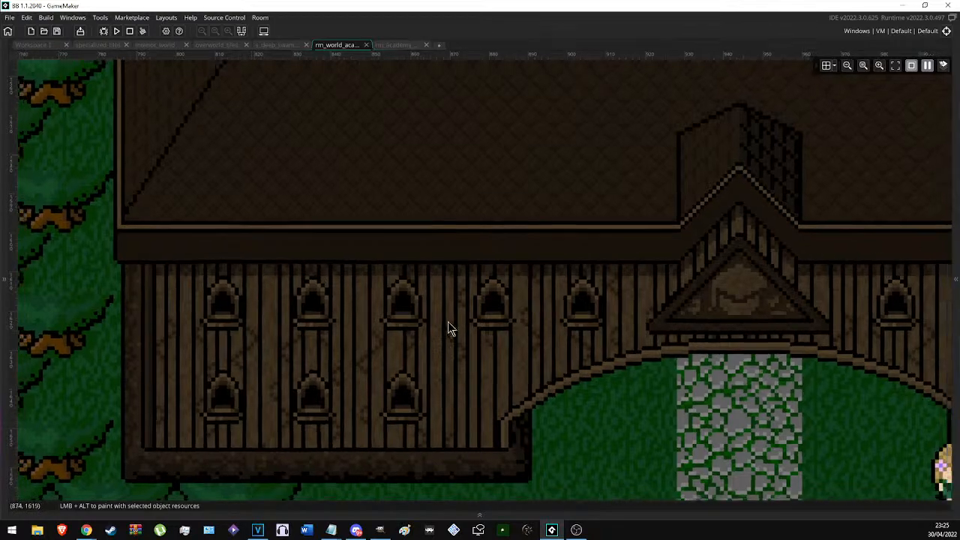
{"action": "scroll", "coordinate": [452, 326], "scroll_direction": "down", "scroll_amount": 2, "text": "ctrl"}
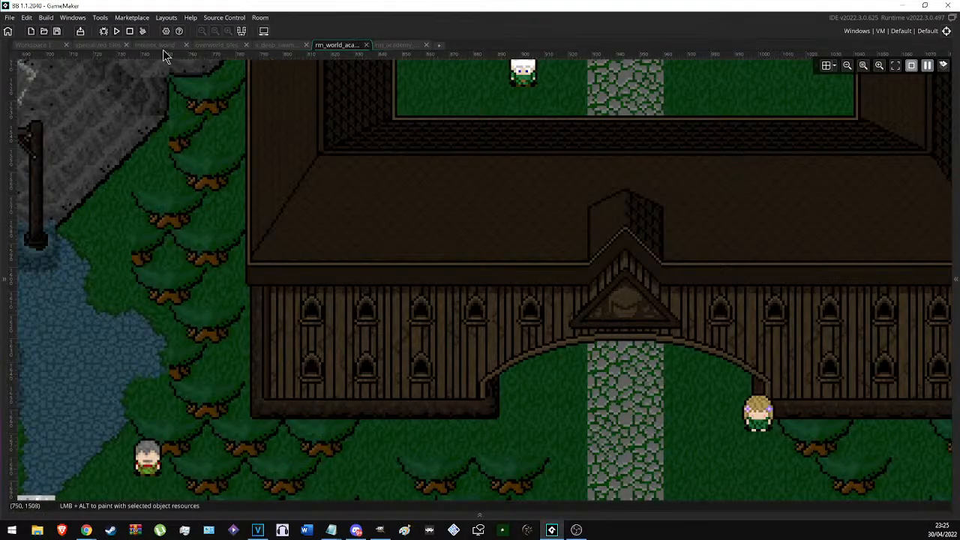
In the specialized_tiles sprite, copy a strip of the mottled wall base as a brush and stamp it on the front eave band's left end.
{"action": "left_click", "coordinate": [98, 45]}
{"action": "key", "text": "s"}
{"action": "scroll", "coordinate": [181, 390], "scroll_direction": "up", "scroll_amount": 4, "text": "ctrl"}
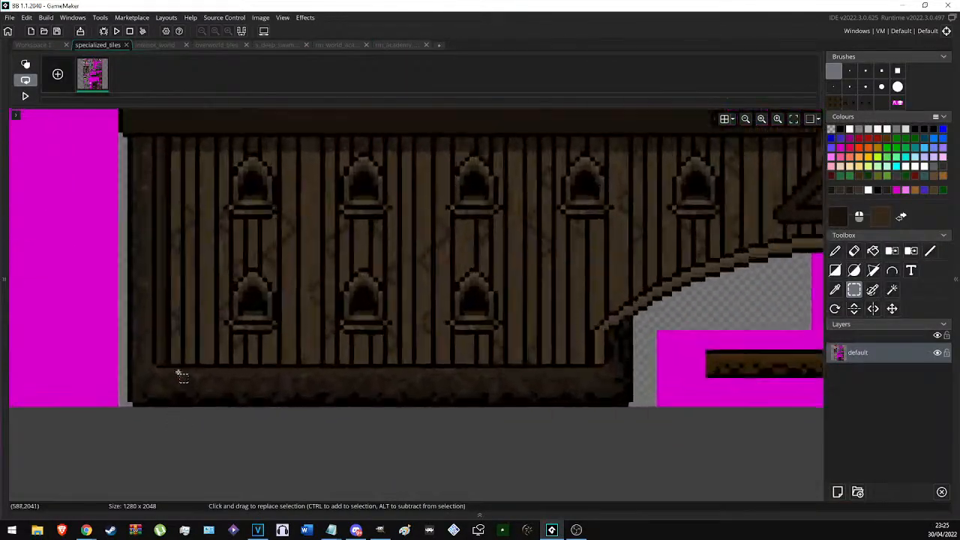
{"action": "left_click_drag", "start_coordinate": [177, 365], "coordinate": [540, 414]}
{"action": "key", "text": "ctrl+c"}
{"action": "scroll", "coordinate": [420, 384], "scroll_direction": "up", "scroll_amount": 5}
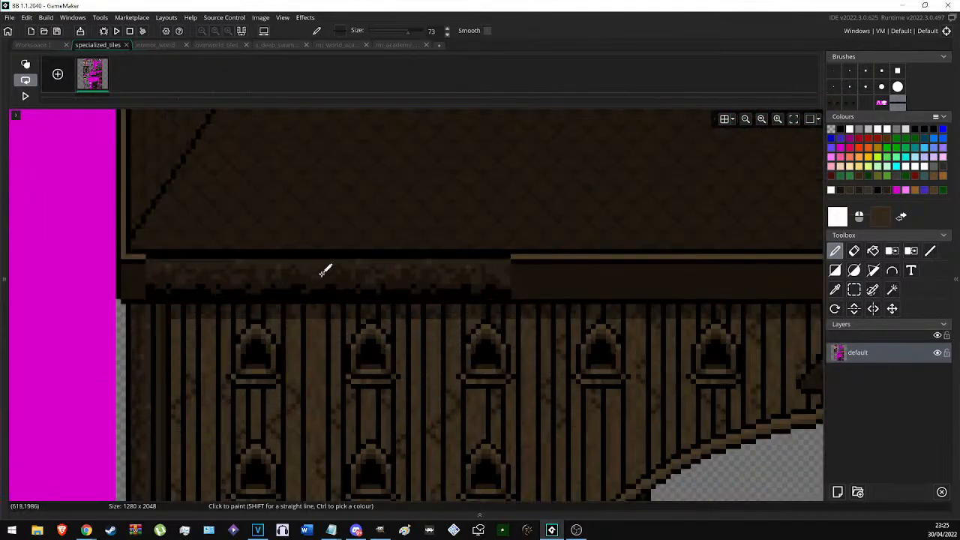
{"action": "left_click", "coordinate": [308, 278]}
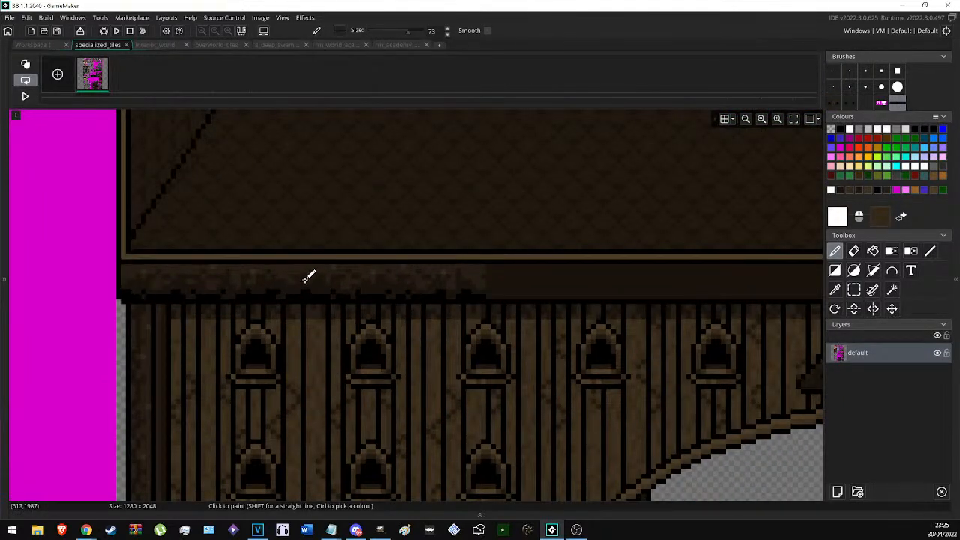
Select the remaining plain eave band by colour, fill its straight parts with the mottled strip brush, and clear the selection.
{"action": "key", "text": "w"}
{"action": "left_click", "coordinate": [662, 287]}
{"action": "key", "text": "d"}
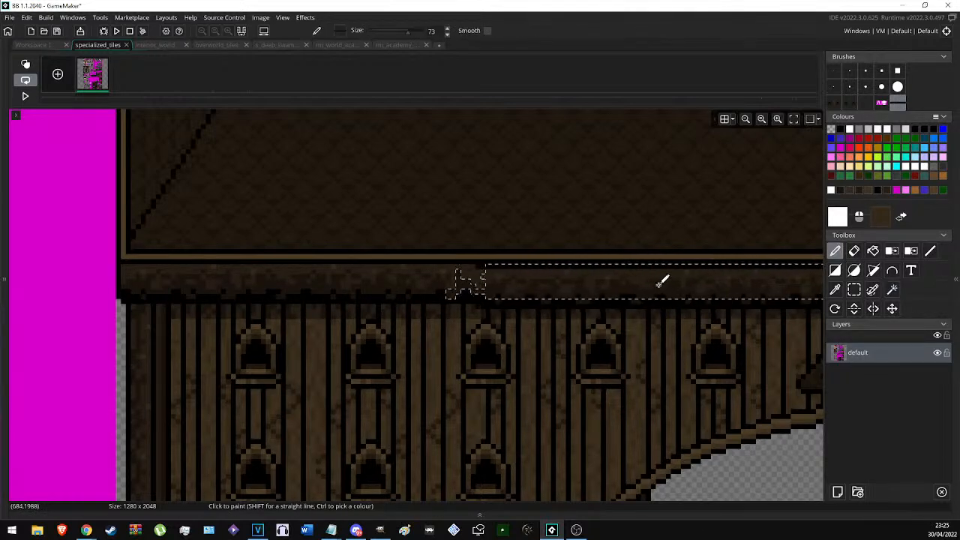
{"action": "middle_click_drag", "start_coordinate": [654, 279], "coordinate": [225, 274]}
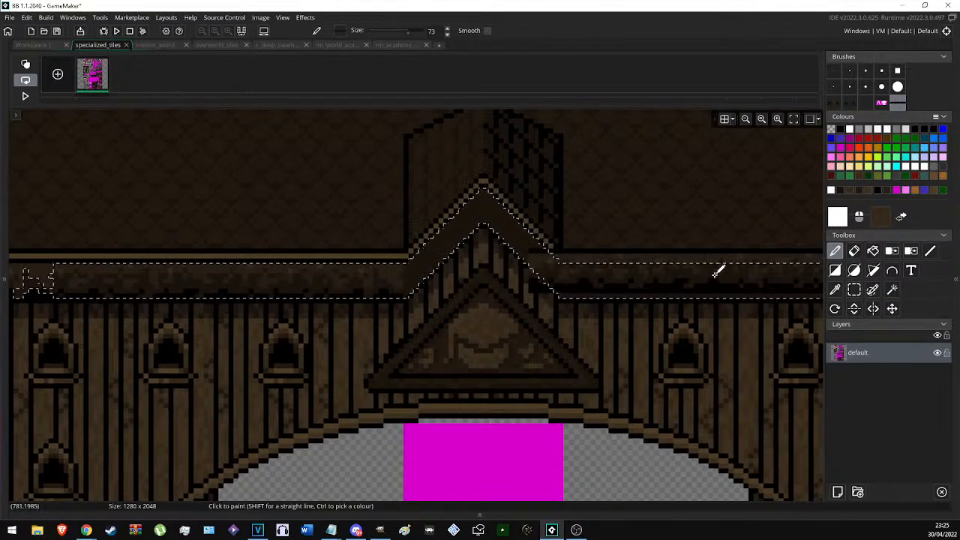
{"action": "middle_click_drag", "start_coordinate": [743, 274], "coordinate": [422, 280]}
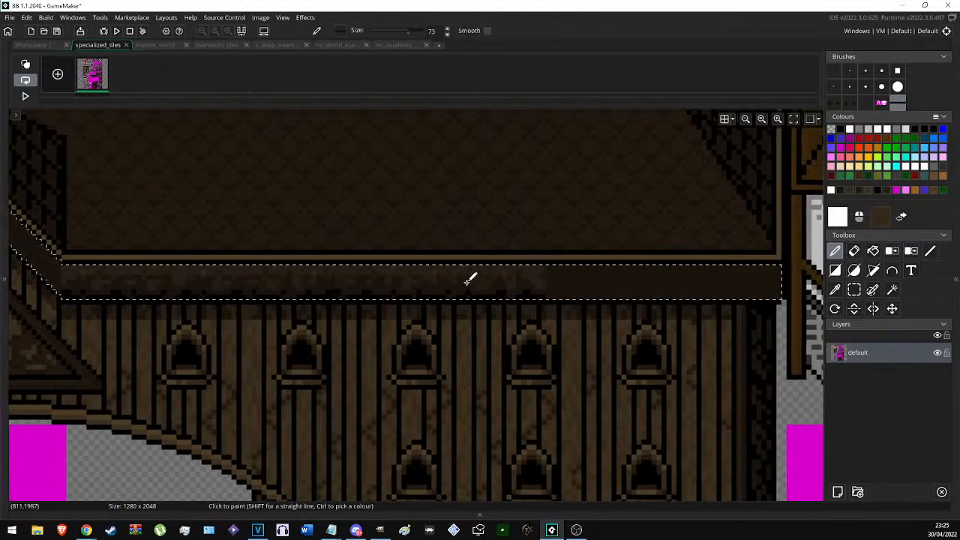
{"action": "scroll", "coordinate": [646, 367], "scroll_direction": "down", "scroll_amount": 4, "text": "ctrl"}
{"action": "key", "text": "Escape"}
Review the courtyard walls and the front gable's slanted eaves with the rectangular selection tool ready.
{"action": "scroll", "coordinate": [593, 338], "scroll_direction": "up", "scroll_amount": 8}
{"action": "middle_click_drag", "start_coordinate": [464, 273], "coordinate": [728, 115]}
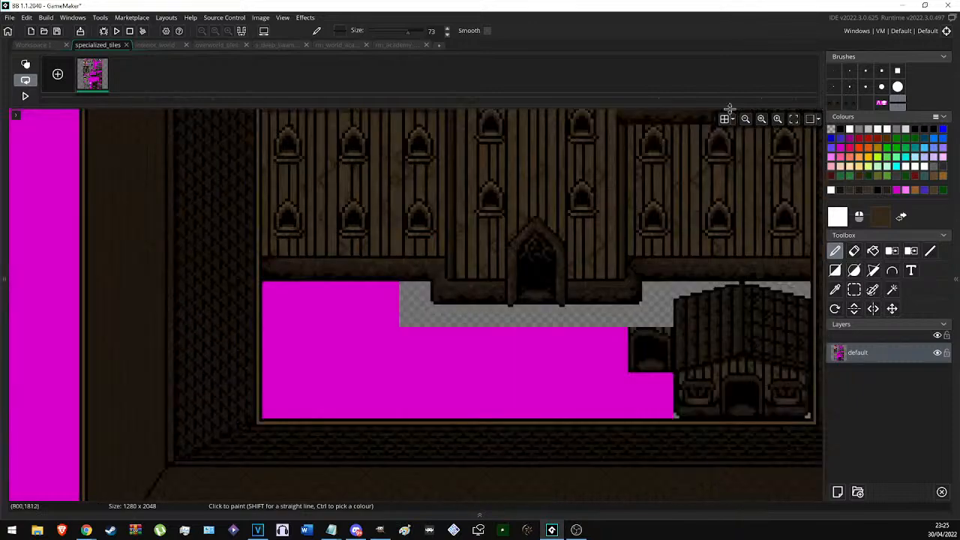
{"action": "key", "text": "s"}
{"action": "scroll", "coordinate": [533, 309], "scroll_direction": "down", "scroll_amount": 5}
{"action": "scroll", "coordinate": [387, 249], "scroll_direction": "down", "scroll_amount": 2, "text": "ctrl"}
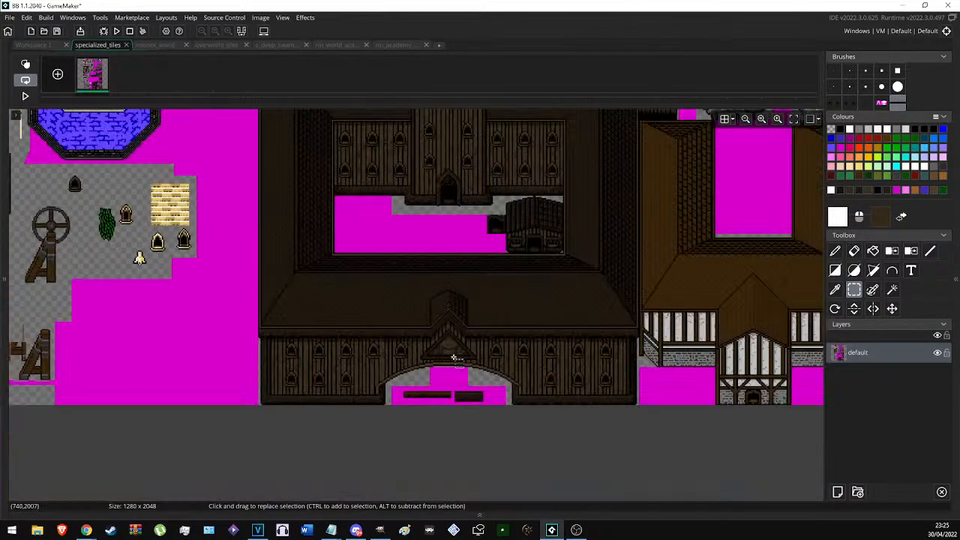
{"action": "scroll", "coordinate": [454, 359], "scroll_direction": "up", "scroll_amount": 2, "text": "ctrl"}
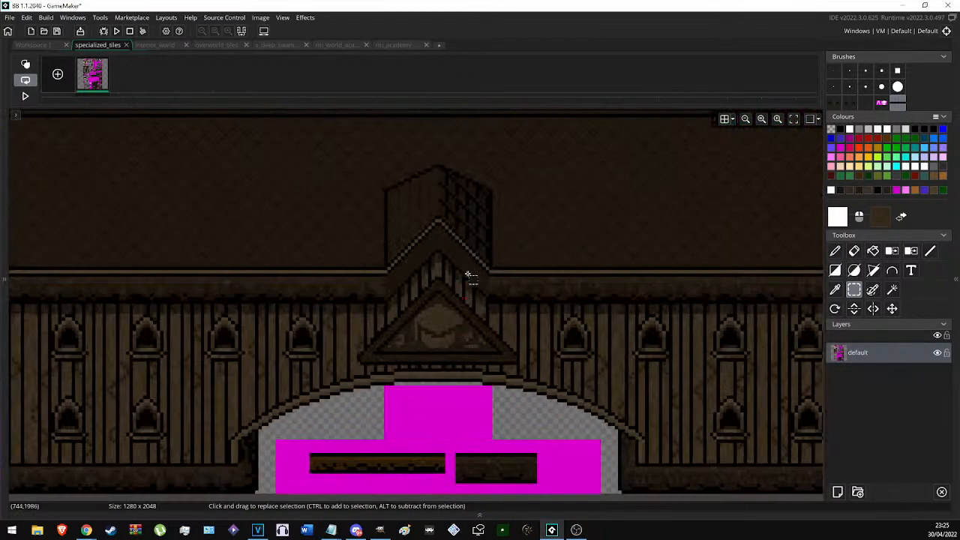